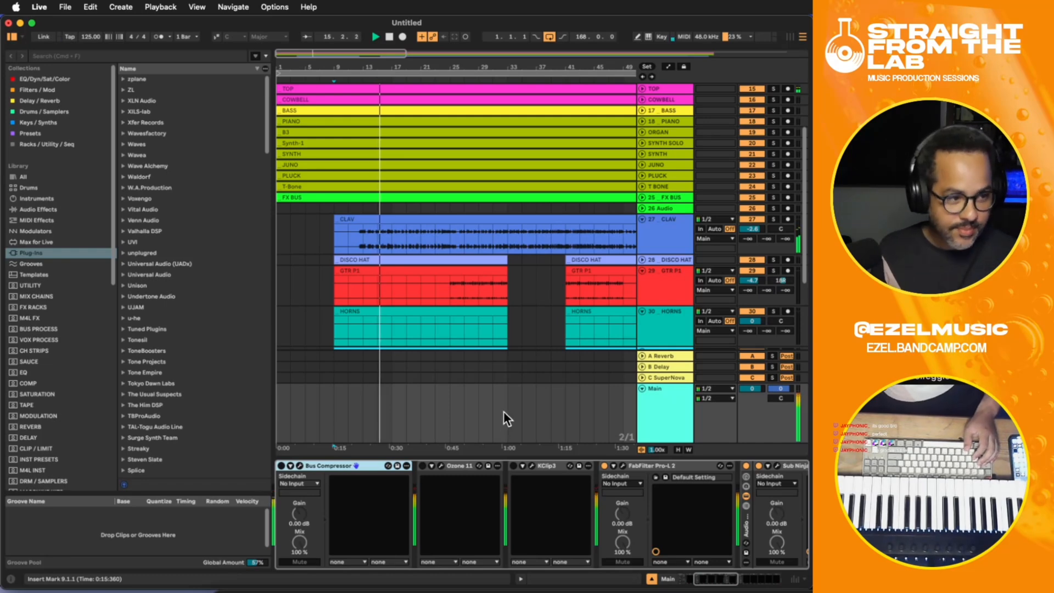
- Lower the VOCAL BUS track's volume to -1.7 dB
{"action": "scroll", "coordinate": [581, 366], "scroll_direction": "up", "scroll_amount": 3}
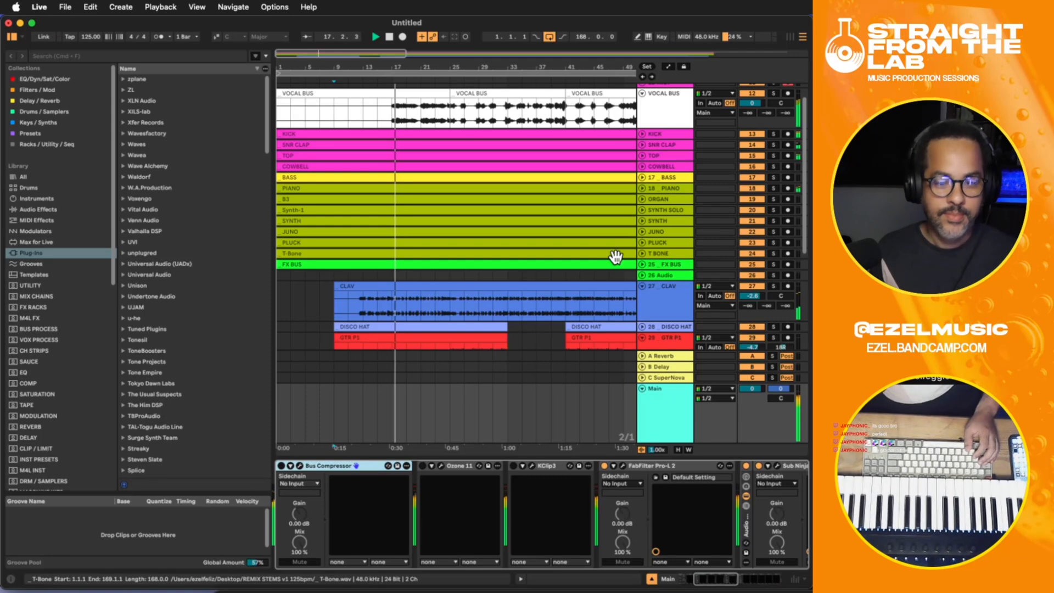
{"action": "scroll", "coordinate": [695, 176], "scroll_direction": "up", "scroll_amount": 1}
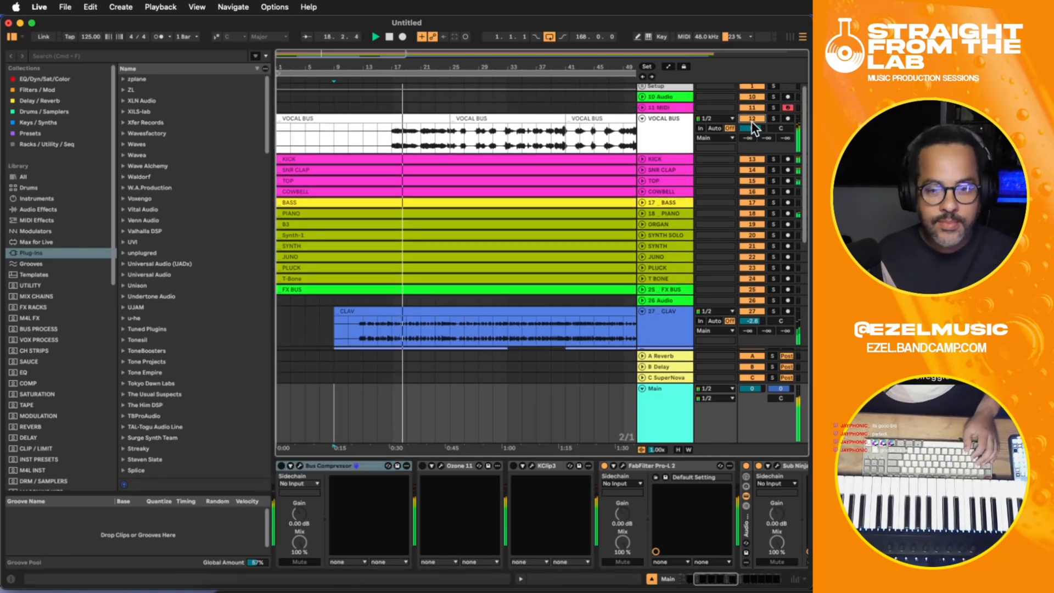
{"action": "left_click_drag", "start_coordinate": [750, 126], "coordinate": [753, 127]}
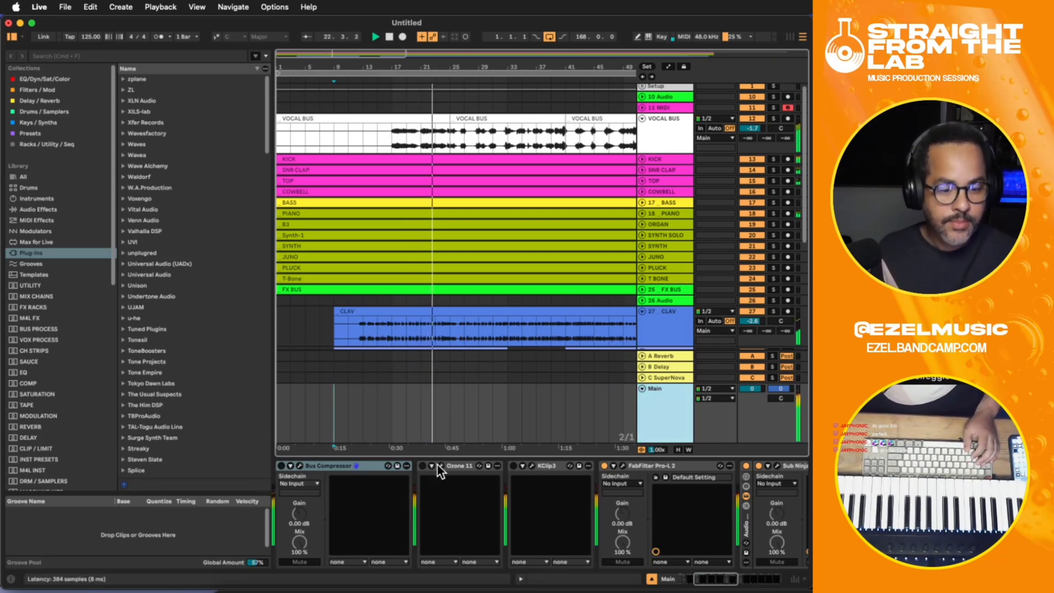
{"action": "left_click_drag", "start_coordinate": [718, 581], "coordinate": [702, 581]}
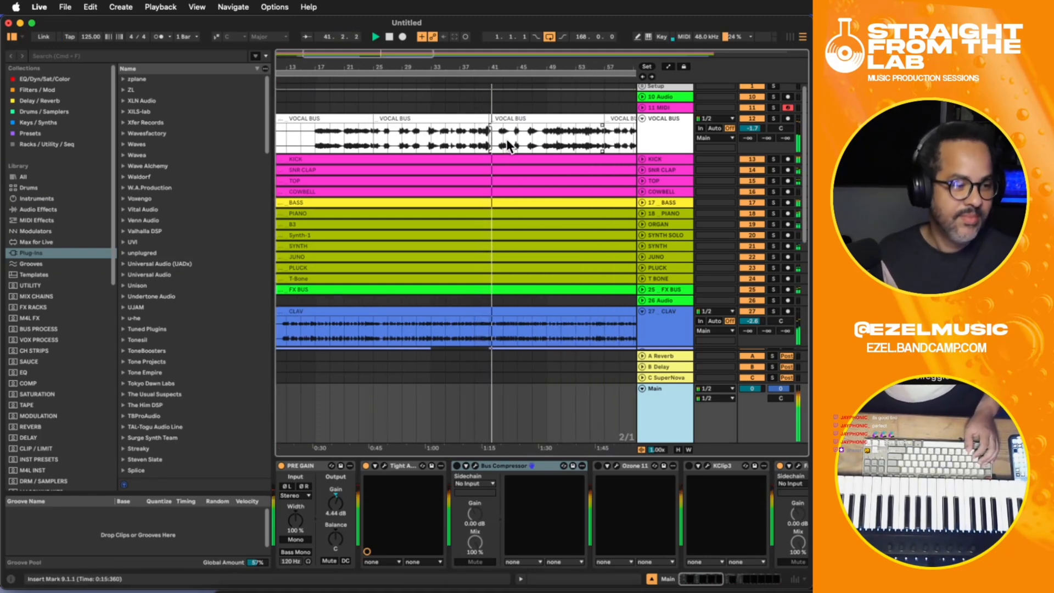
- Unfold the DISCO HAT track and set its volume to -1.7 dB
{"action": "scroll", "coordinate": [512, 145], "scroll_direction": "down", "scroll_amount": 10}
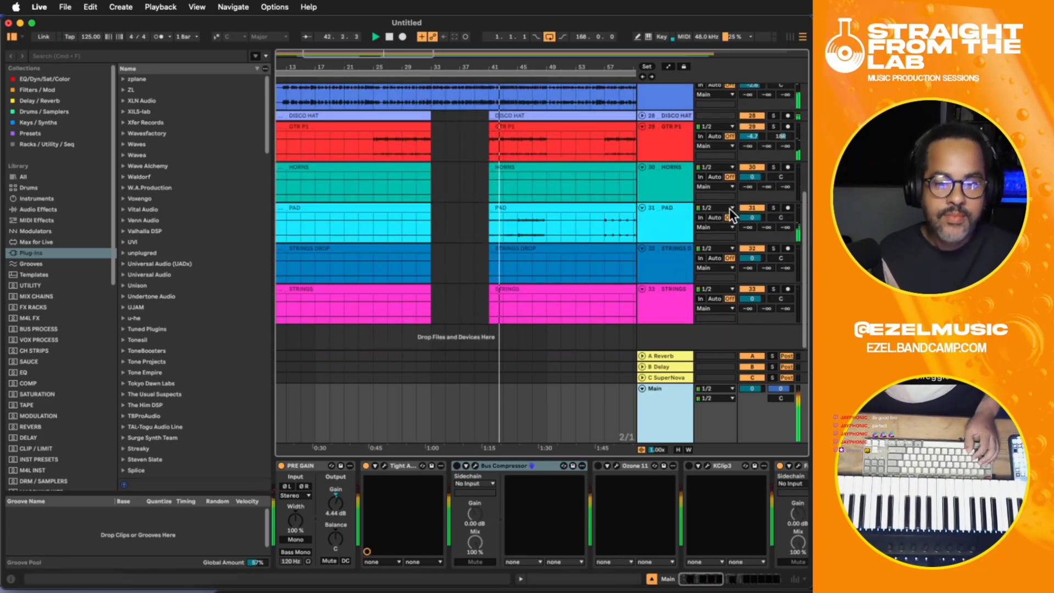
{"action": "left_click", "coordinate": [643, 115]}
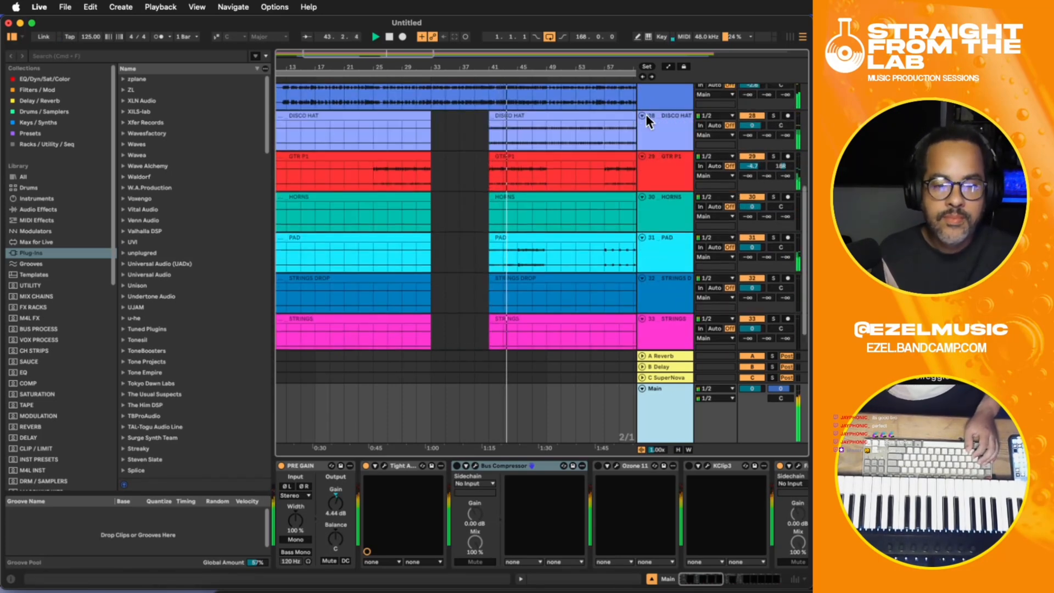
{"action": "mouse_move", "coordinate": [745, 125]}
{"action": "left_mouse_down"}
{"action": "mouse_move", "coordinate": [746, 140]}
{"action": "mouse_move", "coordinate": [746, 128]}
{"action": "left_mouse_up"}
- Set the Utility gain on the DISCO HAT track to -2.22 dB
{"action": "left_click", "coordinate": [665, 130]}
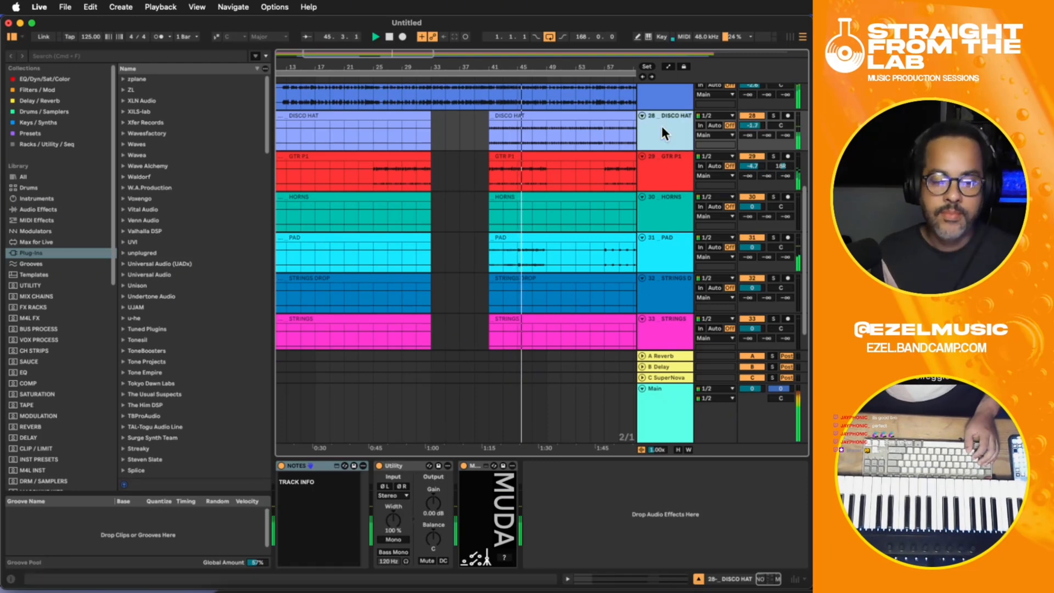
{"action": "left_click", "coordinate": [559, 492]}
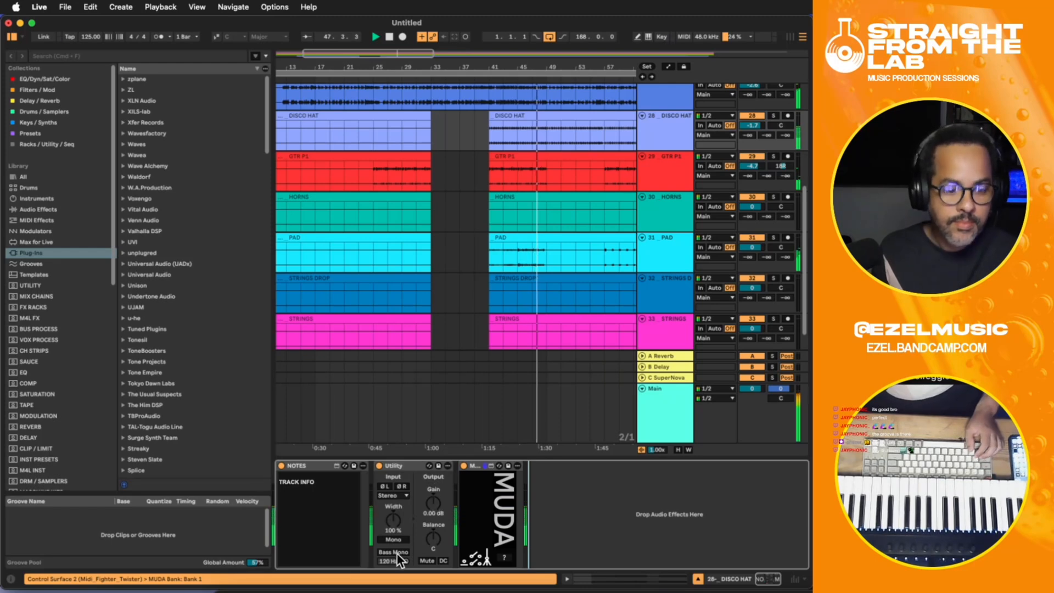
{"action": "left_click_drag", "start_coordinate": [430, 500], "coordinate": [430, 489]}
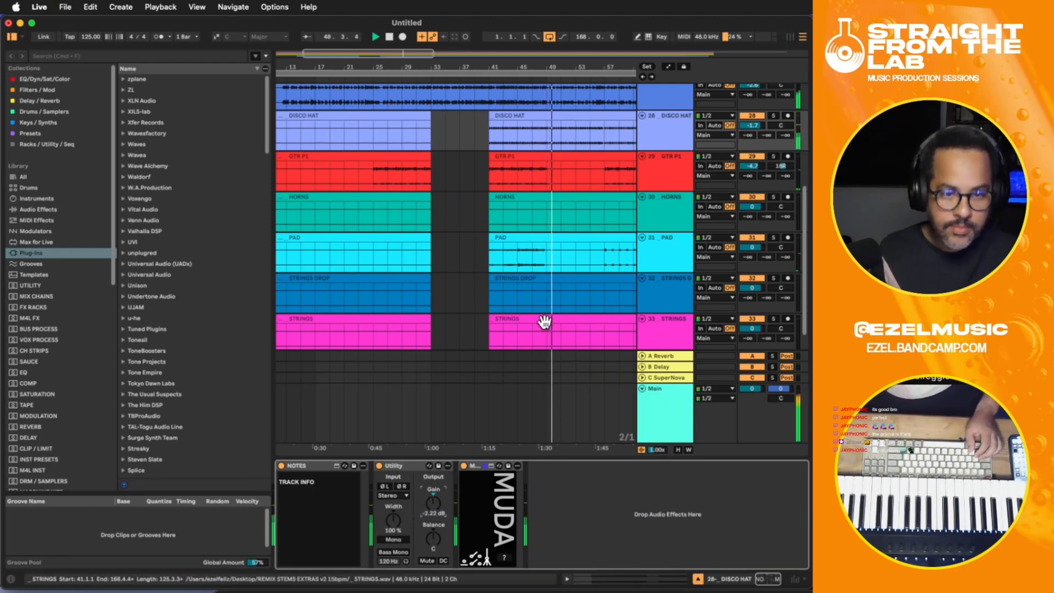
- Duplicate the DISCO HAT section between bars 41 and 49 directly after itself and set the track volume to -2.1 dB
{"action": "left_click_drag", "start_coordinate": [548, 134], "coordinate": [492, 131]}
{"action": "key", "text": "super+d"}
{"action": "left_click_drag", "start_coordinate": [754, 126], "coordinate": [753, 128]}
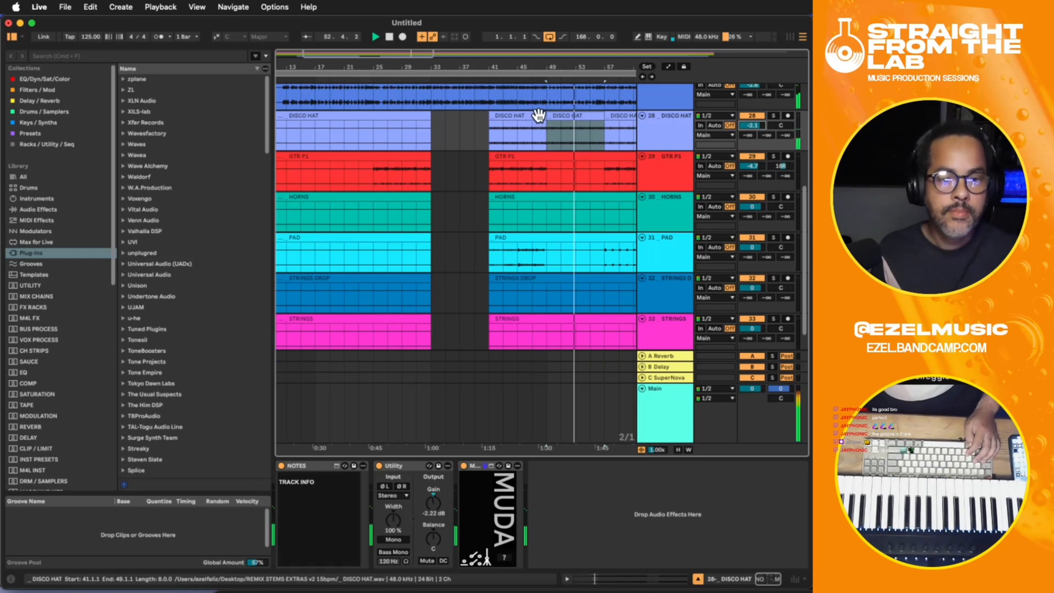
- Try to paste a roughly two-bar piece of the DISCO HAT clip at bar 57
{"action": "mouse_move", "coordinate": [548, 116]}
{"action": "left_mouse_down"}
{"action": "mouse_move", "coordinate": [559, 117]}
{"action": "mouse_move", "coordinate": [558, 145]}
{"action": "mouse_move", "coordinate": [547, 116]}
{"action": "left_mouse_up"}
{"action": "key", "text": "super+e"}
{"action": "left_click", "coordinate": [556, 115]}
{"action": "left_click", "coordinate": [608, 139]}
{"action": "key", "text": "super+v"}
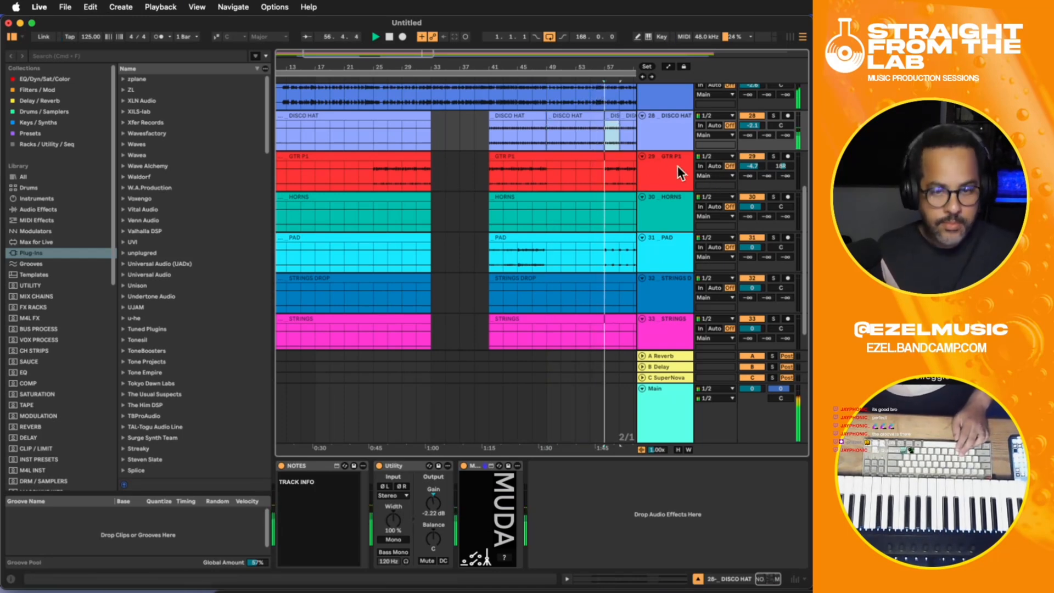
- Duplicate the two-bar DISCO HAT section from bar 57 to 59 five times in a row, filling up to bar 69
{"action": "left_click_drag", "start_coordinate": [544, 452], "coordinate": [400, 384]}
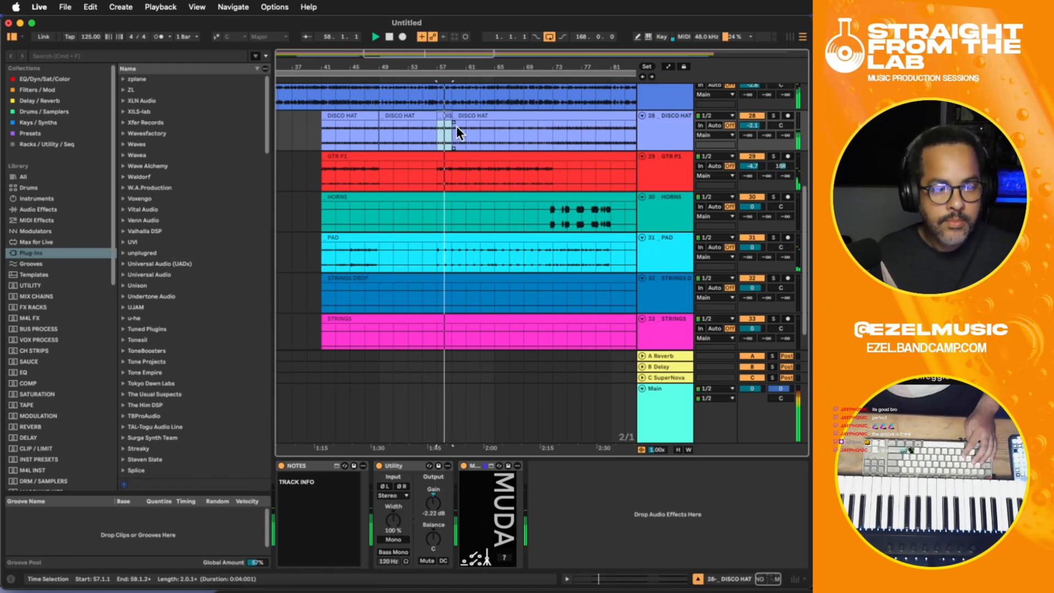
{"action": "left_click", "coordinate": [439, 137]}
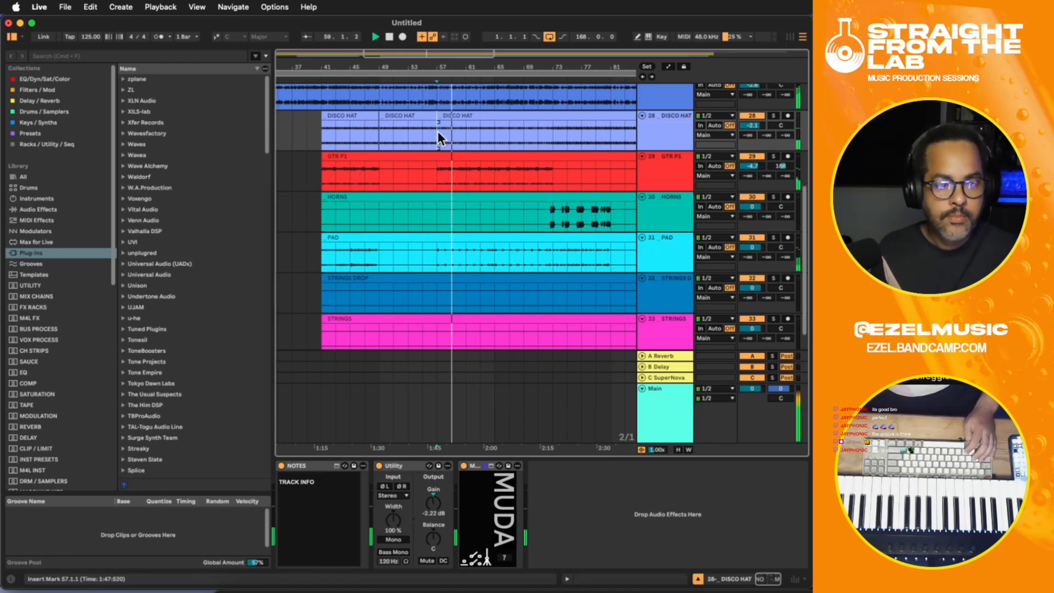
{"action": "left_click_drag", "start_coordinate": [446, 131], "coordinate": [440, 132]}
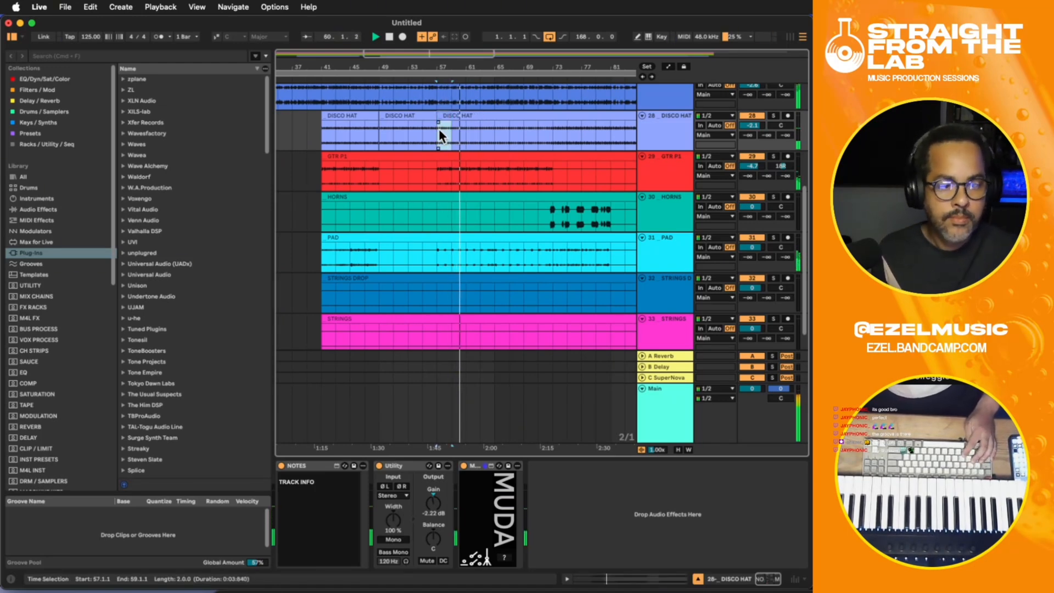
{"action": "key", "text": "super+d"}
{"action": "key", "text": "super+d"}
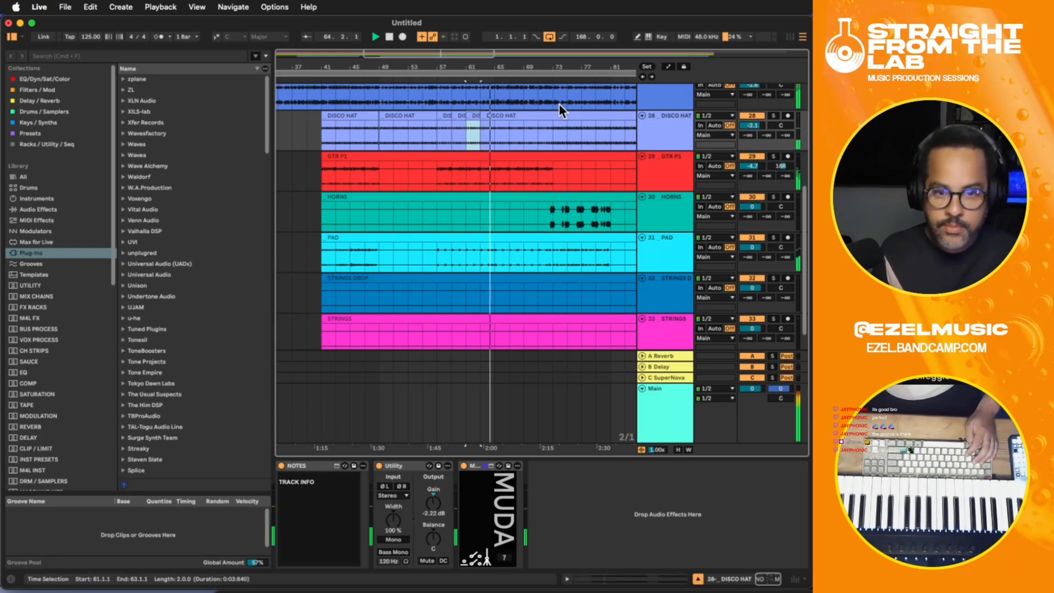
{"action": "key", "text": "super+d"}
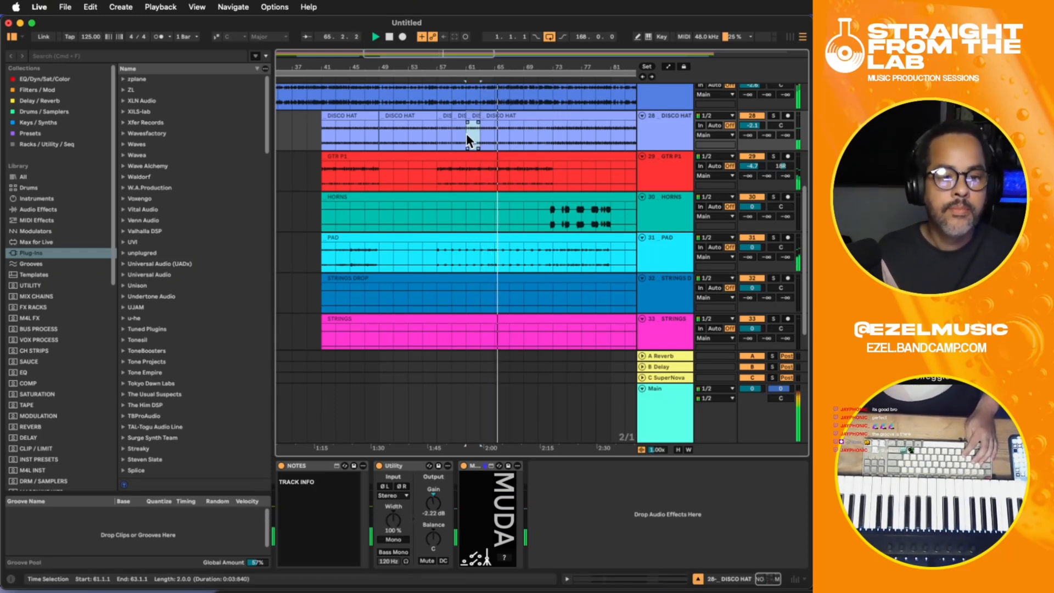
{"action": "key", "text": "super+d"}
{"action": "key", "text": "super+d"}
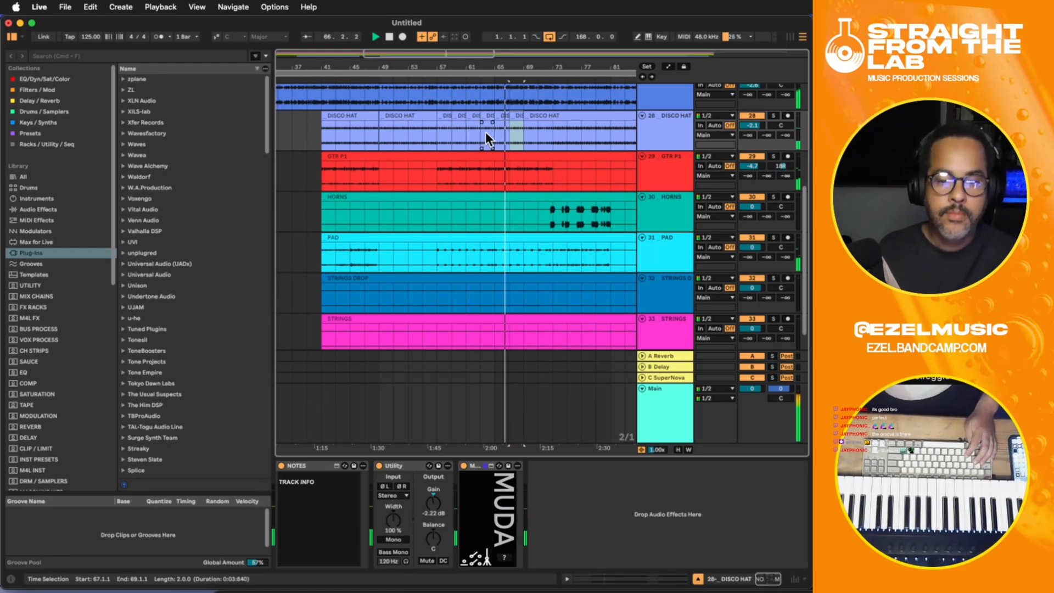
- Lower the DISCO HAT track's volume to -3.5 dB
{"action": "scroll", "coordinate": [752, 130], "scroll_direction": "down", "scroll_amount": 2}
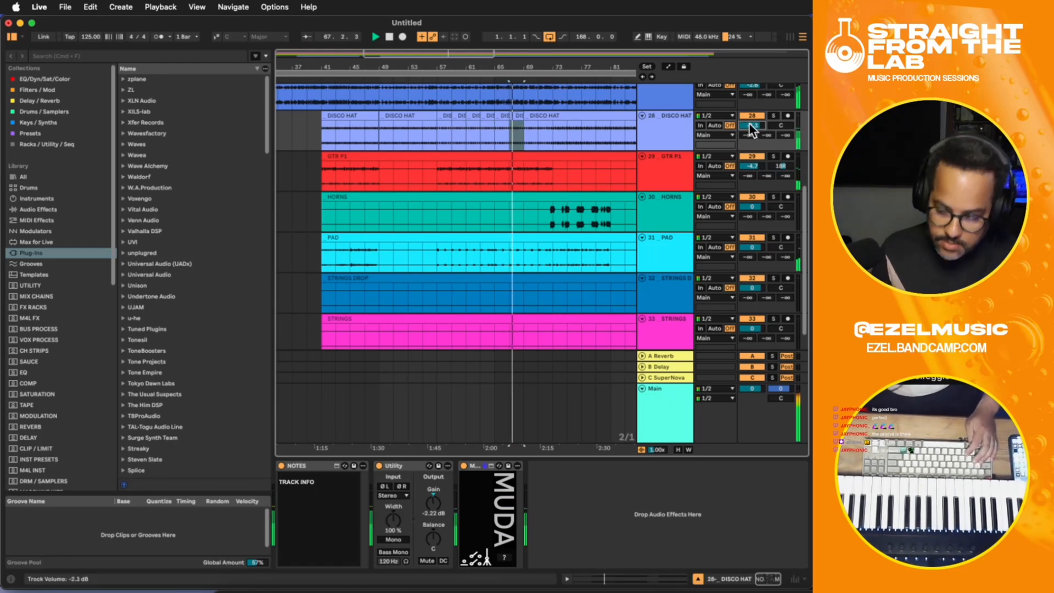
{"action": "scroll", "coordinate": [751, 129], "scroll_direction": "up", "scroll_amount": 1}
{"action": "scroll", "coordinate": [756, 150], "scroll_direction": "up", "scroll_amount": 1}
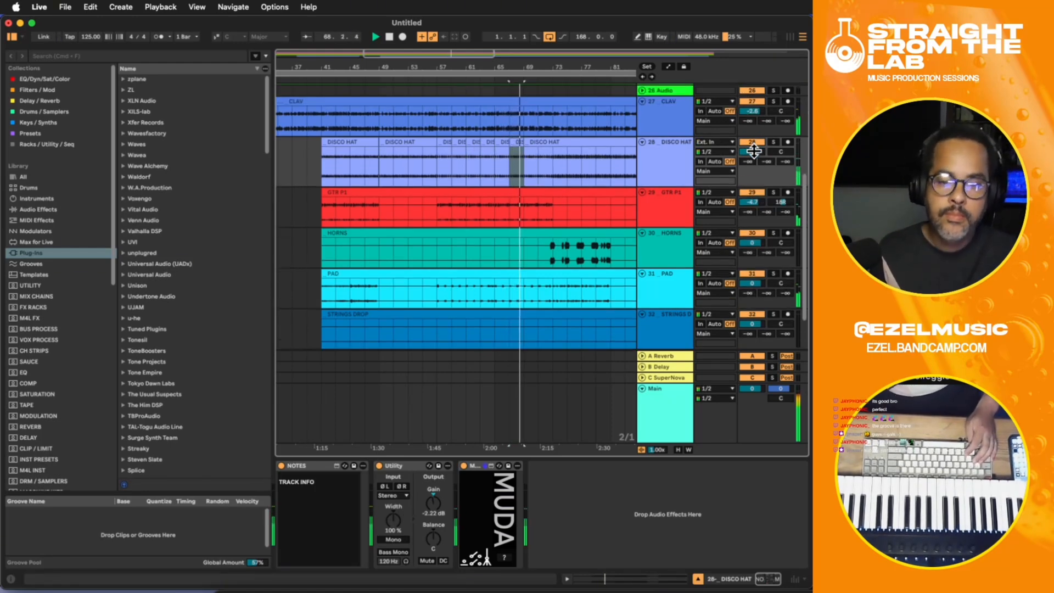
{"action": "left_click_drag", "start_coordinate": [756, 153], "coordinate": [757, 158]}
- Duplicate the two-bar DISCO HAT section at bars 67 to 69 two more times, filling up to bar 73
{"action": "left_click", "coordinate": [514, 170]}
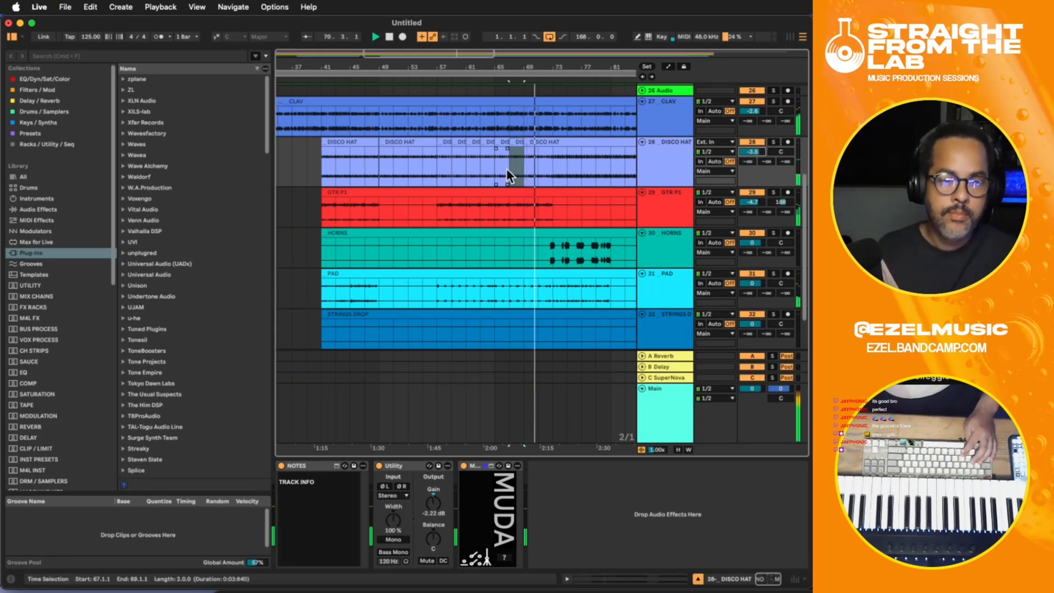
{"action": "key", "text": "super+d"}
{"action": "key", "text": "super+d"}
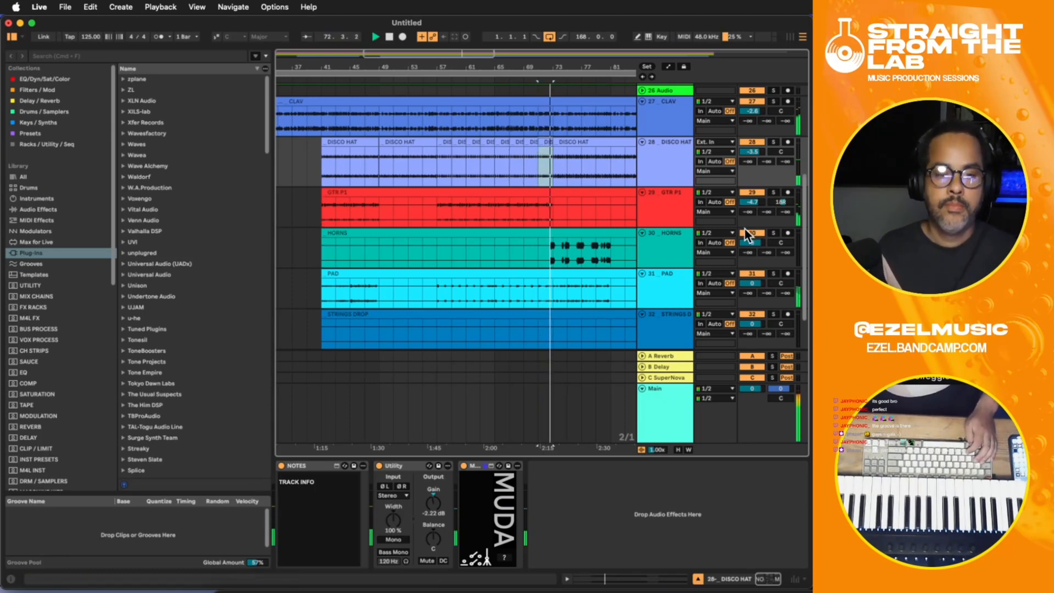
- Lower the HORNS track's volume to -1.1 dB
{"action": "left_click_drag", "start_coordinate": [752, 243], "coordinate": [752, 246]}
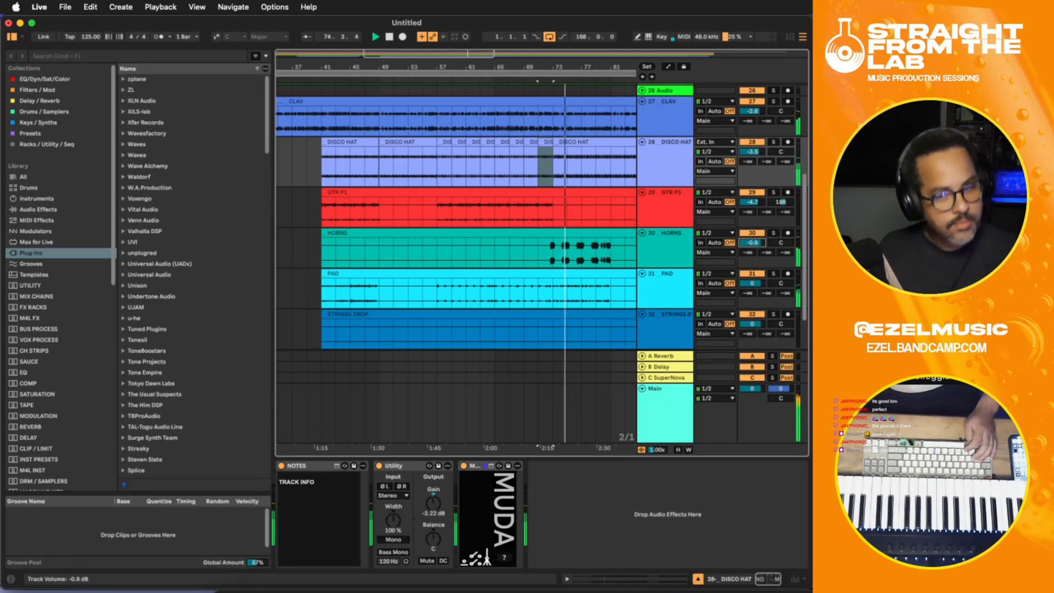
{"action": "left_click_drag", "start_coordinate": [751, 246], "coordinate": [751, 249]}
{"action": "scroll", "coordinate": [711, 280], "scroll_direction": "down", "scroll_amount": 3}
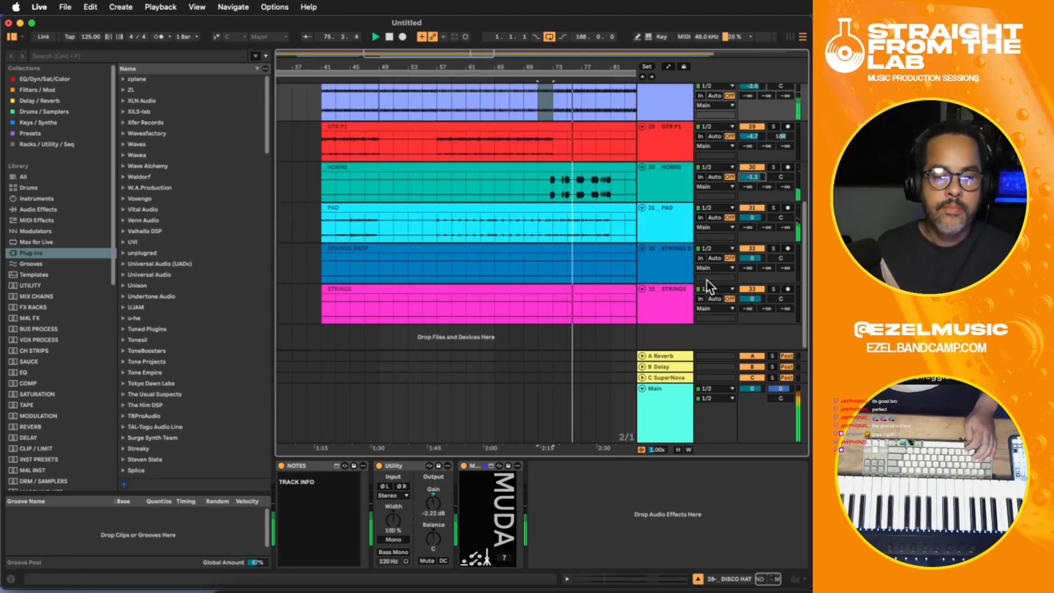
- Look through the arrangement's tracks around and beyond bar 81 while the remix plays
{"action": "scroll", "coordinate": [708, 278], "scroll_direction": "up", "scroll_amount": 8}
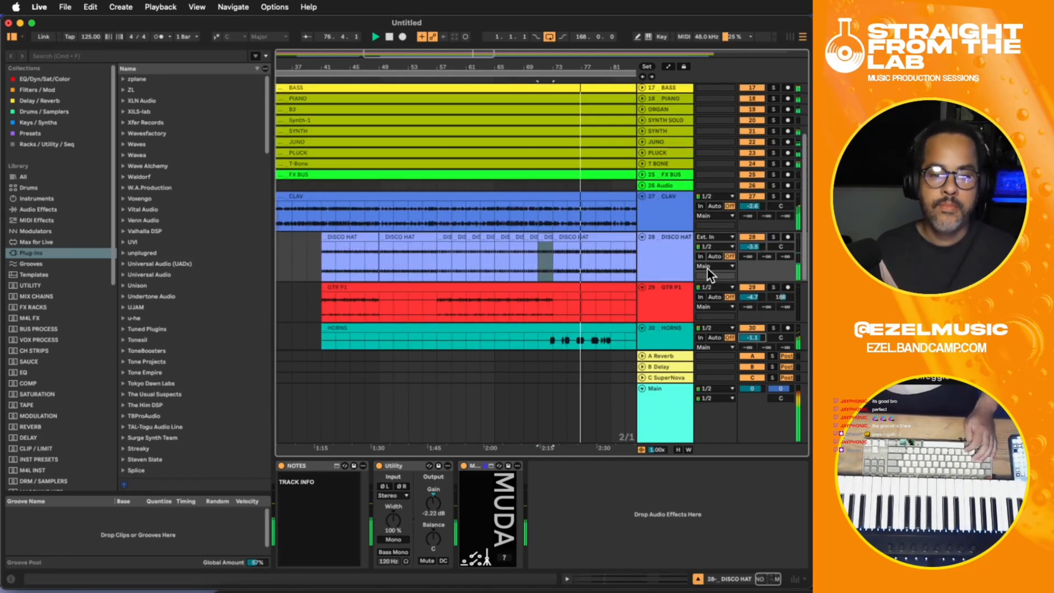
{"action": "scroll", "coordinate": [706, 271], "scroll_direction": "up", "scroll_amount": 3}
{"action": "scroll", "coordinate": [701, 264], "scroll_direction": "down", "scroll_amount": 1}
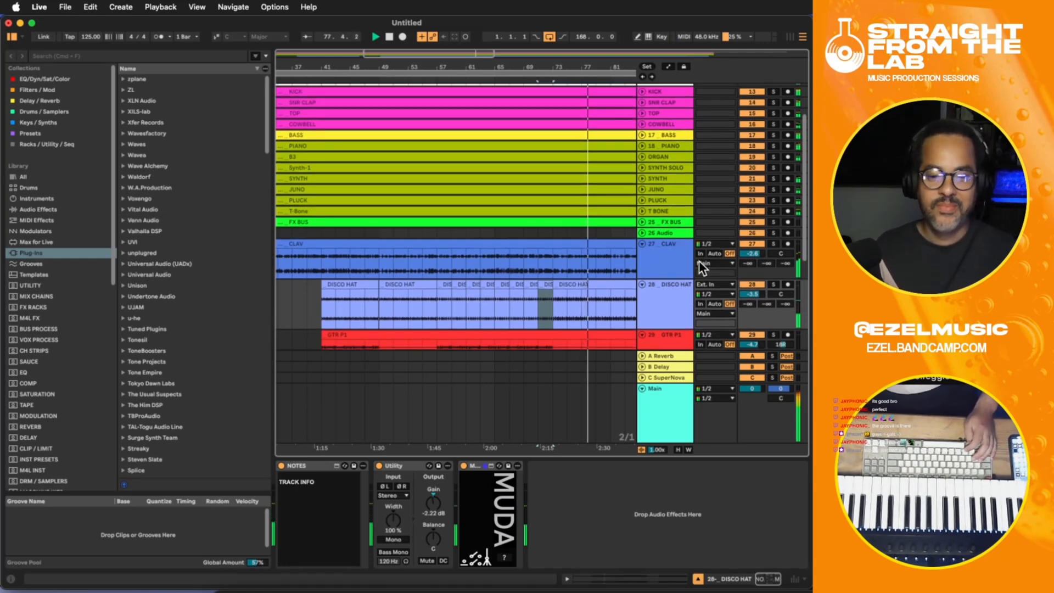
{"action": "scroll", "coordinate": [703, 268], "scroll_direction": "down", "scroll_amount": 5}
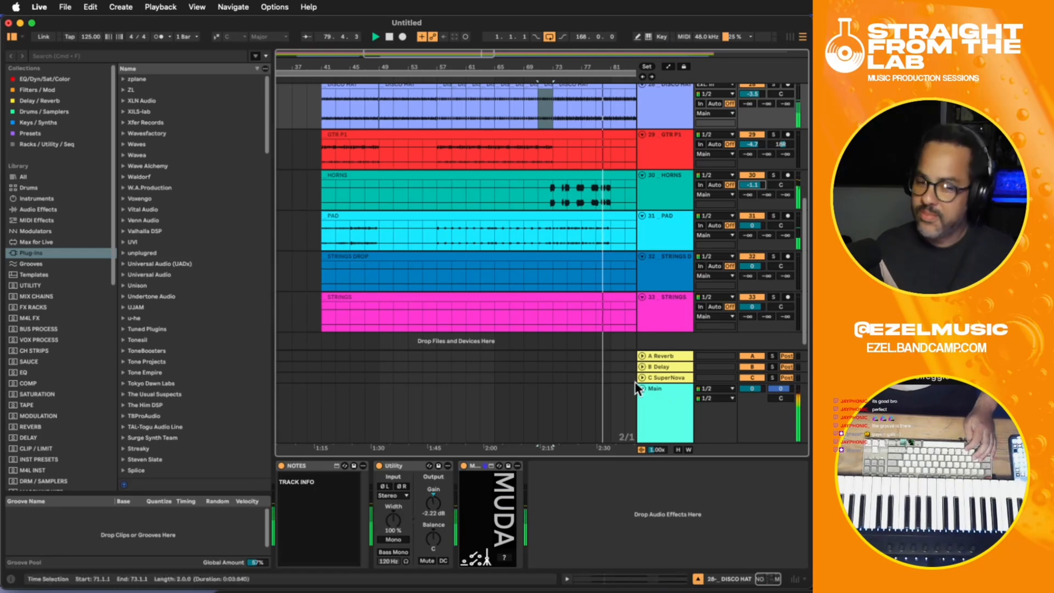
{"action": "left_click", "coordinate": [606, 447]}
{"action": "left_click", "coordinate": [604, 443]}
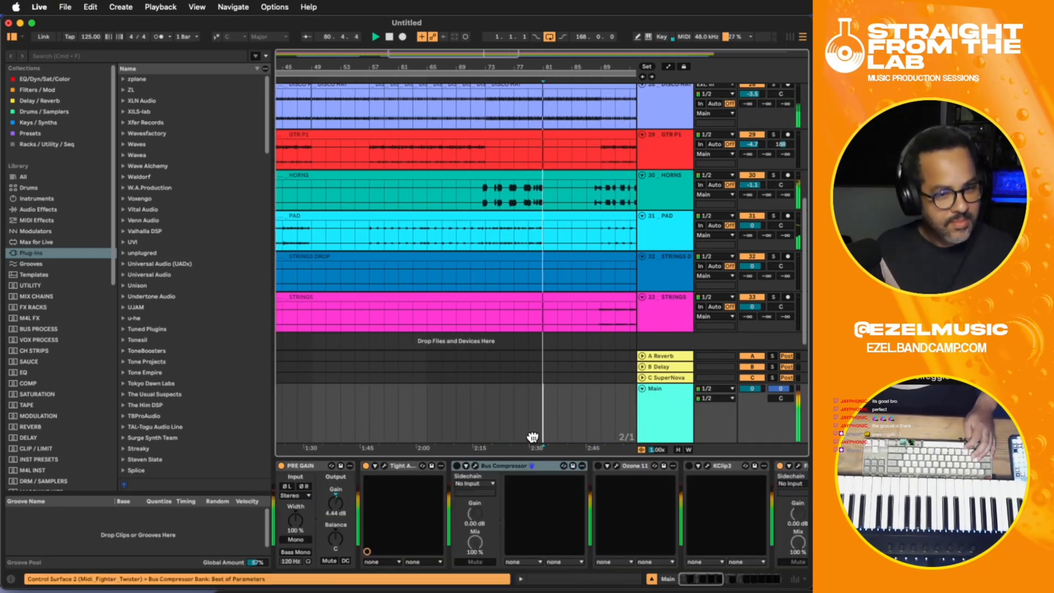
{"action": "scroll", "coordinate": [557, 323], "scroll_direction": "up", "scroll_amount": 4}
{"action": "scroll", "coordinate": [557, 323], "scroll_direction": "up", "scroll_amount": 4}
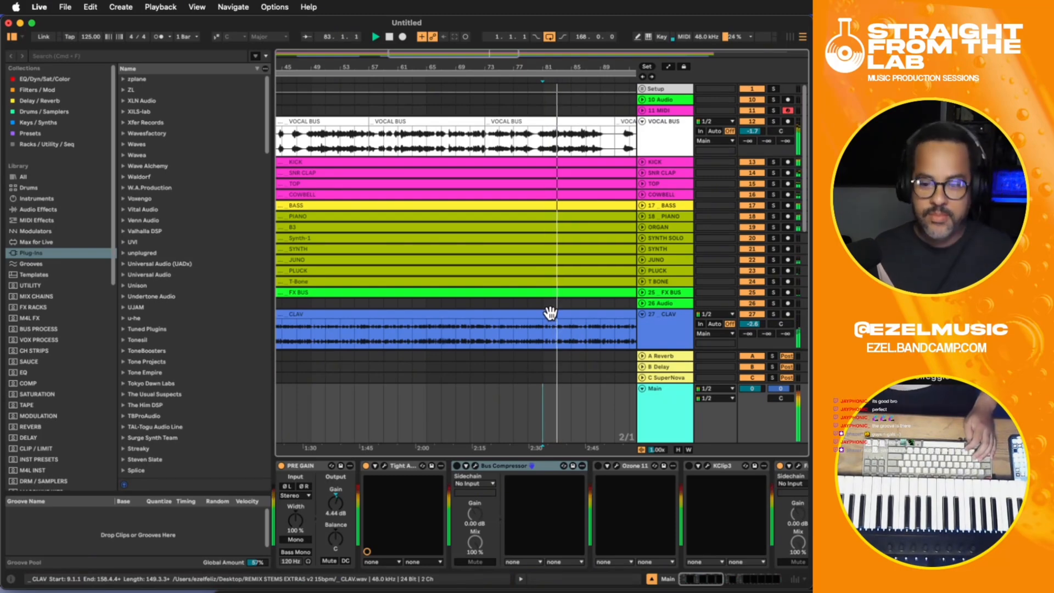
{"action": "scroll", "coordinate": [550, 312], "scroll_direction": "down", "scroll_amount": 4}
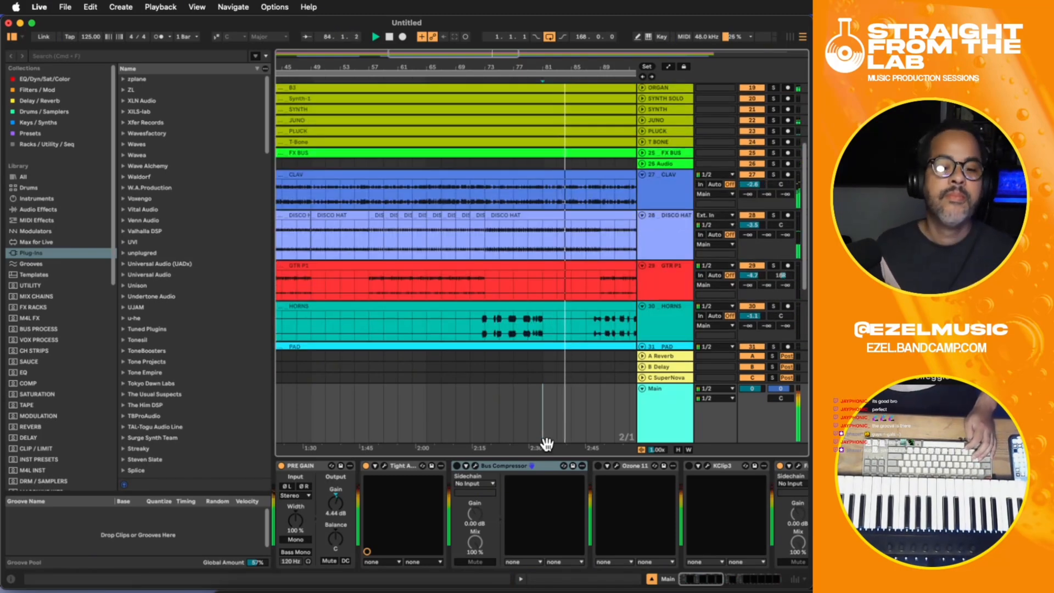
{"action": "left_click_drag", "start_coordinate": [546, 444], "coordinate": [416, 423]}
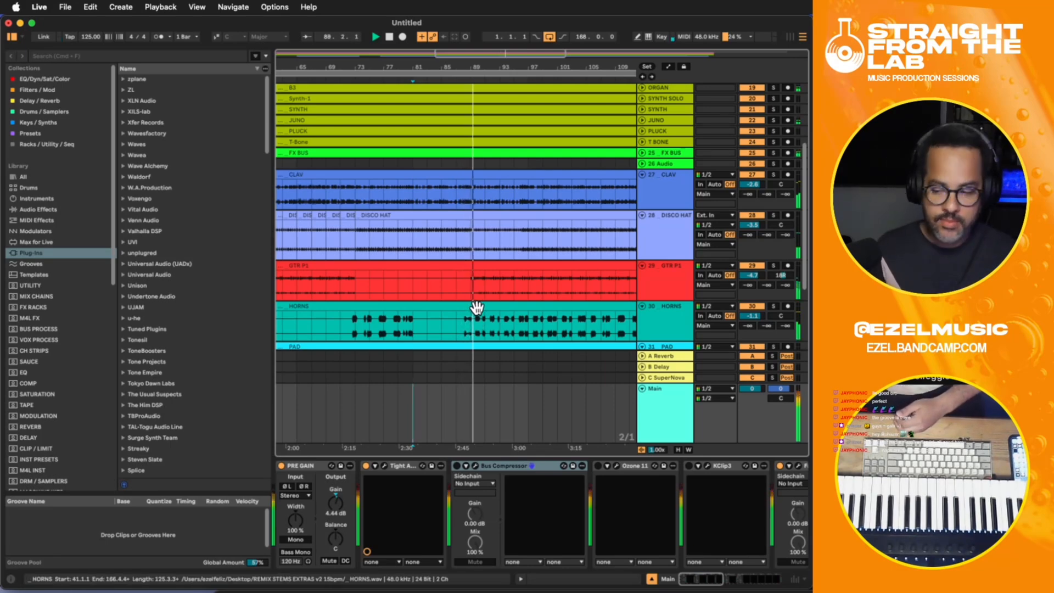
{"action": "scroll", "coordinate": [549, 278], "scroll_direction": "down", "scroll_amount": 1}
{"action": "scroll", "coordinate": [663, 263], "scroll_direction": "up", "scroll_amount": 10}
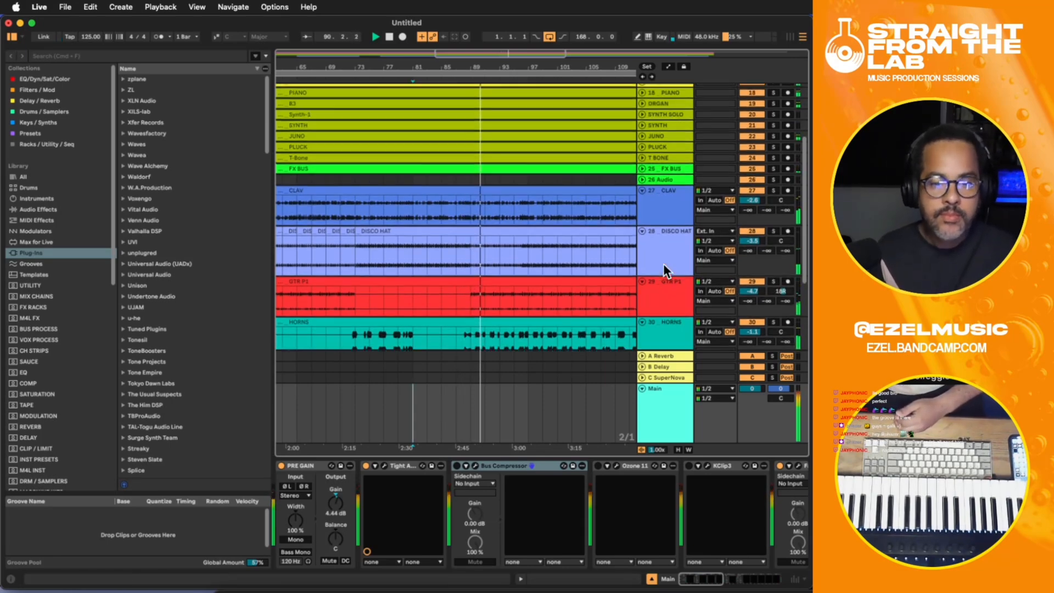
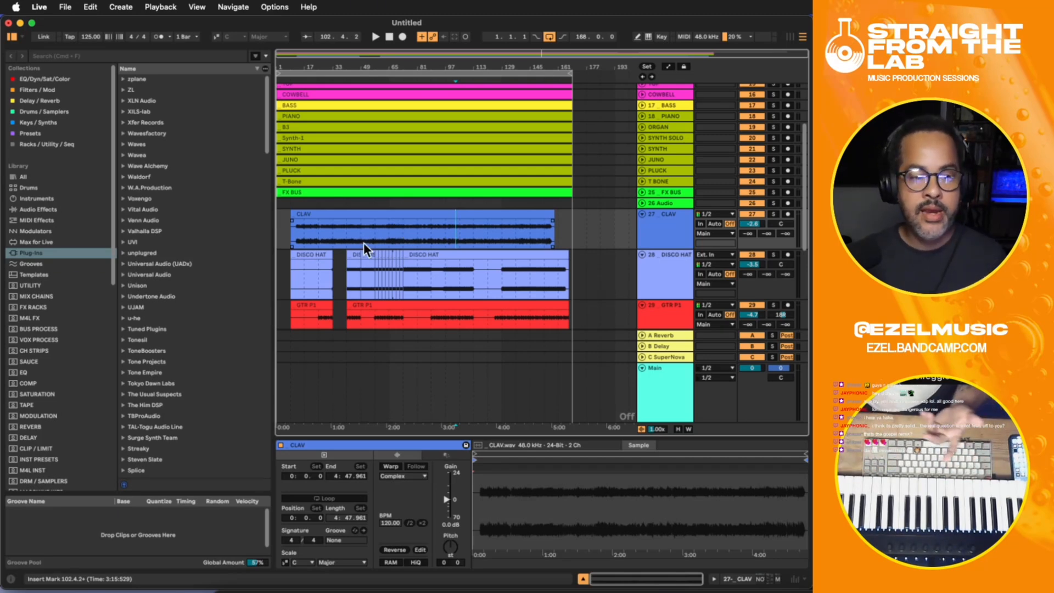
- Play the arrangement from the start of the CLAV clip at bar 9 to hear the part's entry
{"action": "left_click", "coordinate": [295, 233]}
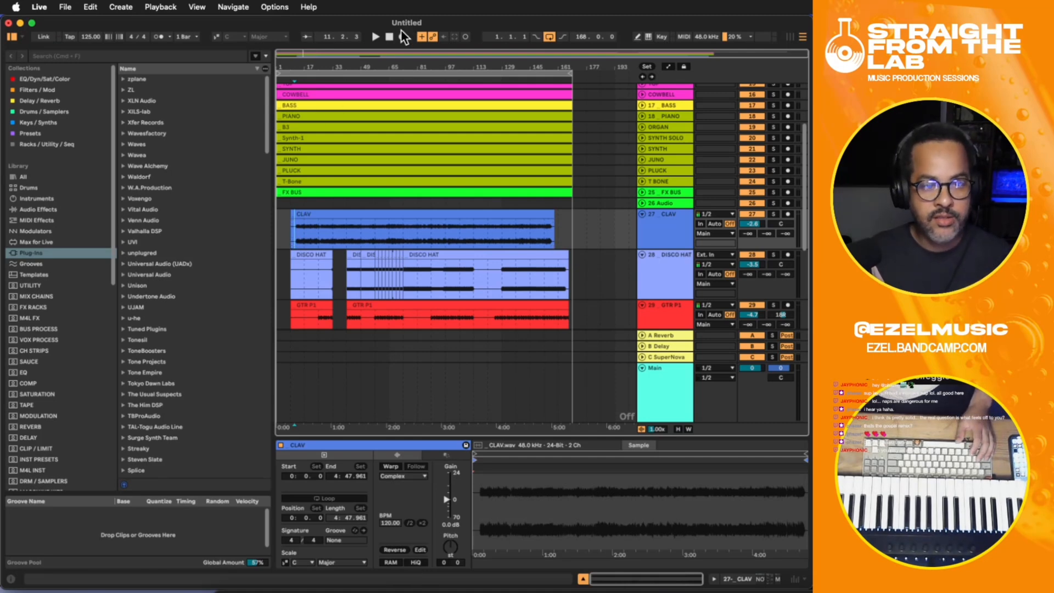
{"action": "key", "text": "plus"}
{"action": "key", "text": "plus"}
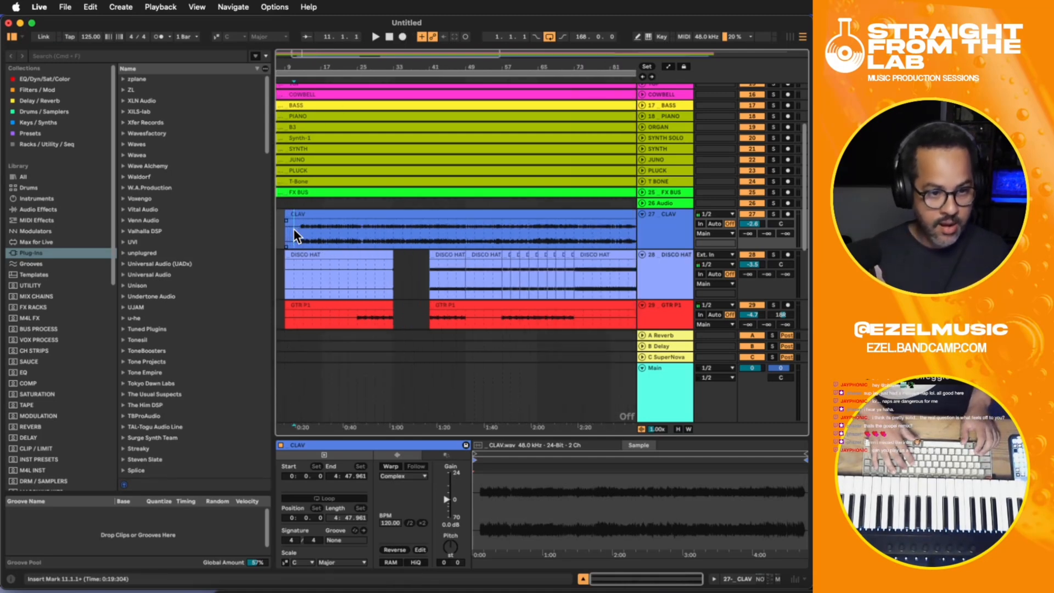
{"action": "left_click_drag", "start_coordinate": [333, 433], "coordinate": [548, 373]}
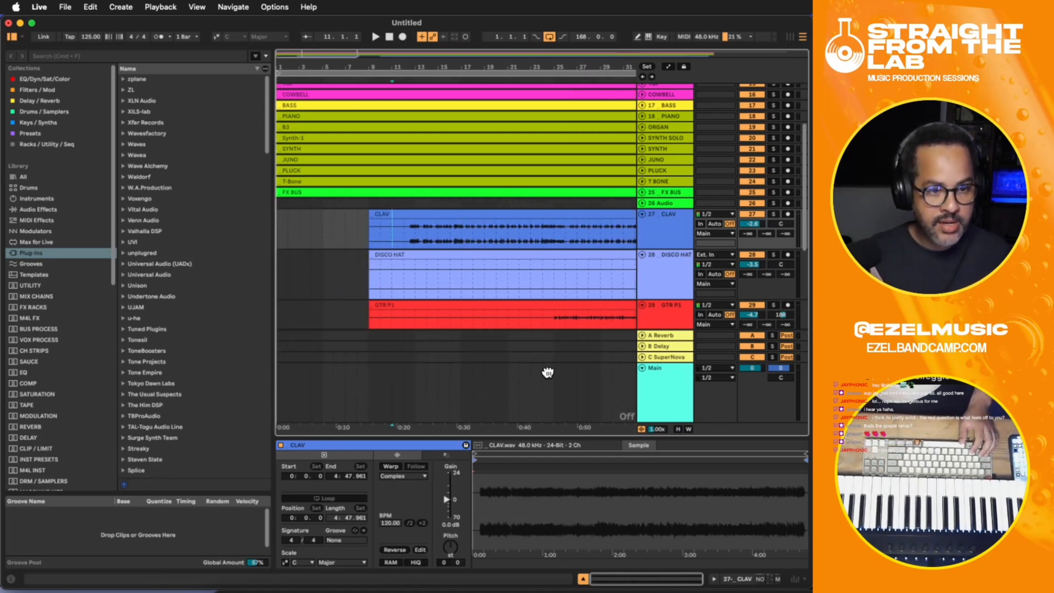
{"action": "left_click", "coordinate": [311, 217]}
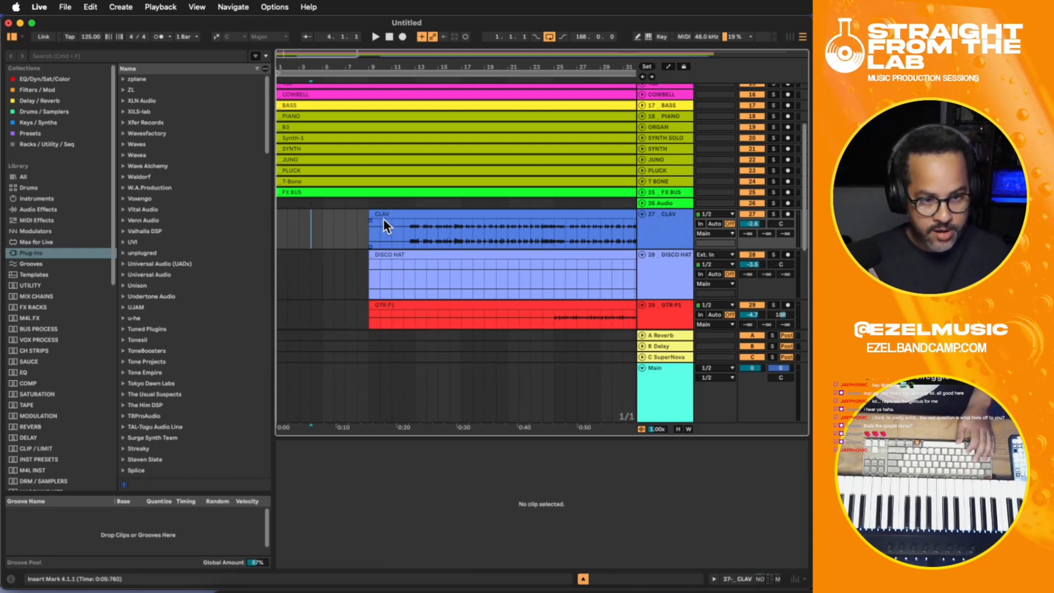
{"action": "left_click", "coordinate": [377, 237]}
{"action": "left_click", "coordinate": [363, 235]}
{"action": "left_click", "coordinate": [364, 234]}
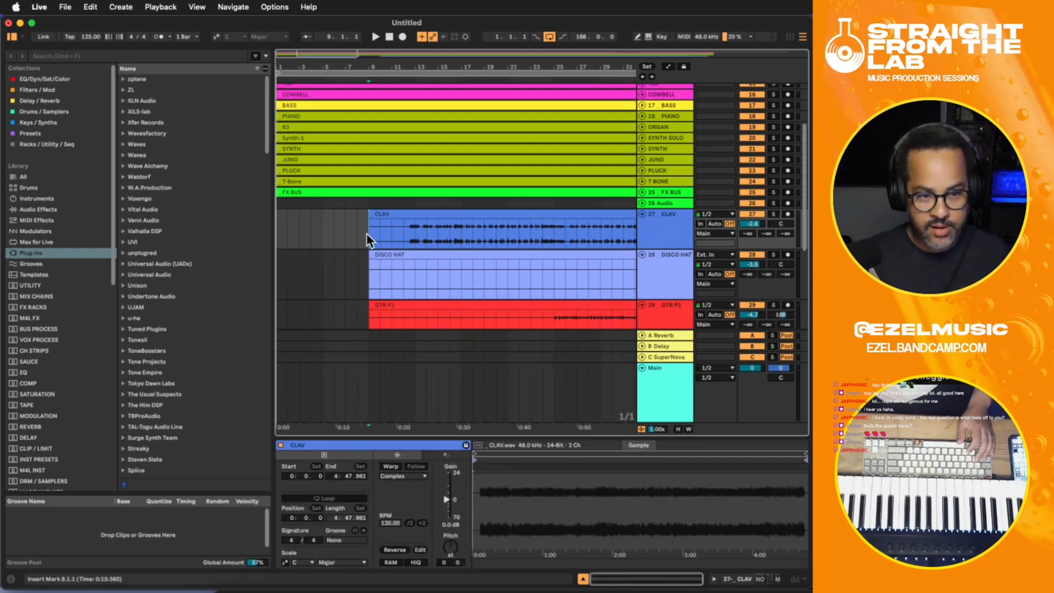
{"action": "key", "text": "space"}
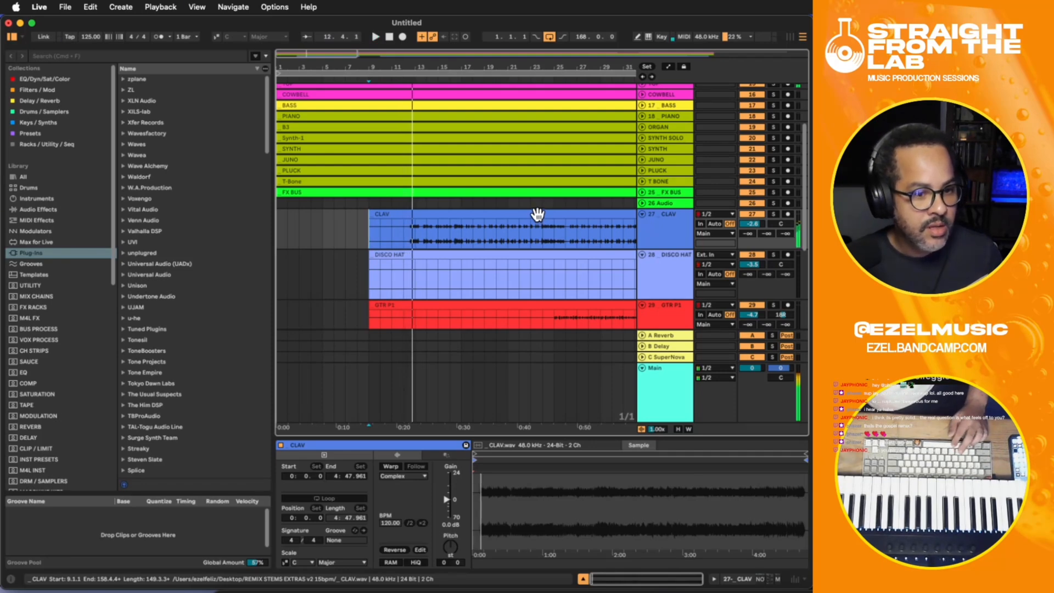
{"action": "key", "text": "space"}
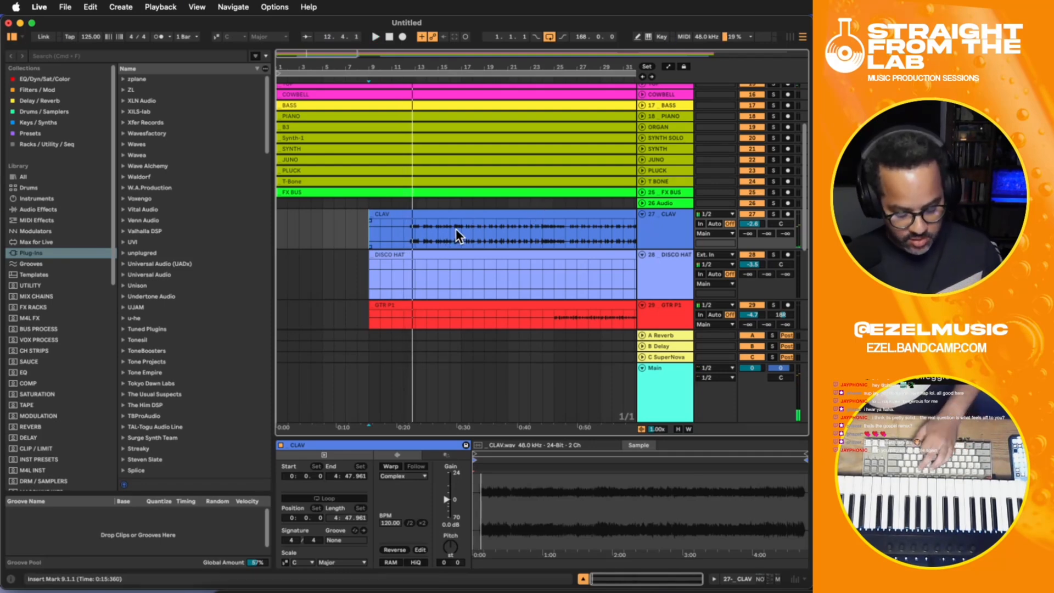
- Play the arrangement from bar 69 and bring the VOCAL BUS track into view
{"action": "key", "text": "minus"}
{"action": "key", "text": "minus"}
{"action": "left_click", "coordinate": [388, 233]}
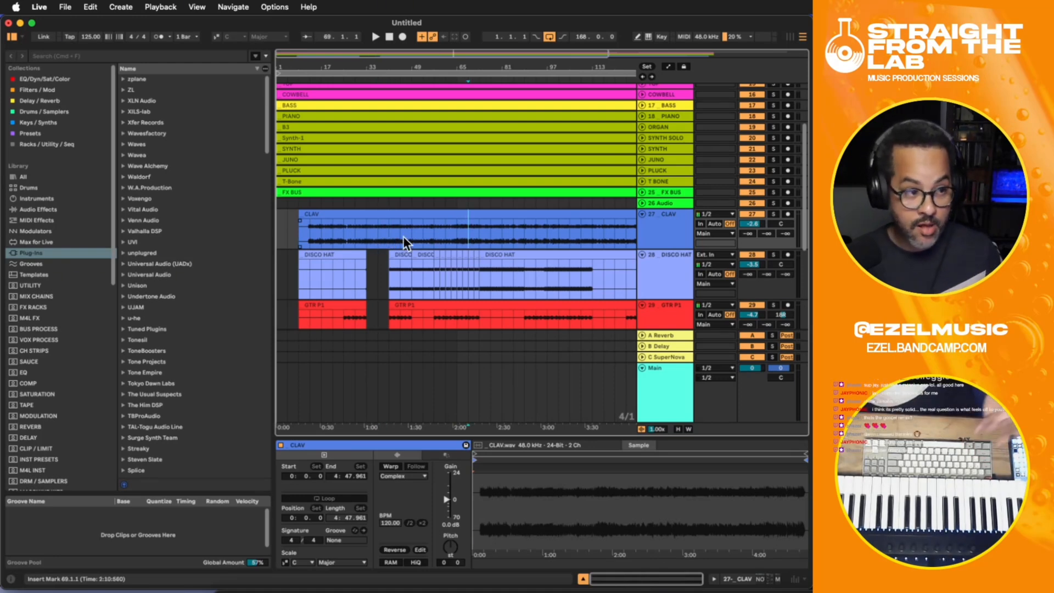
{"action": "key", "text": "space"}
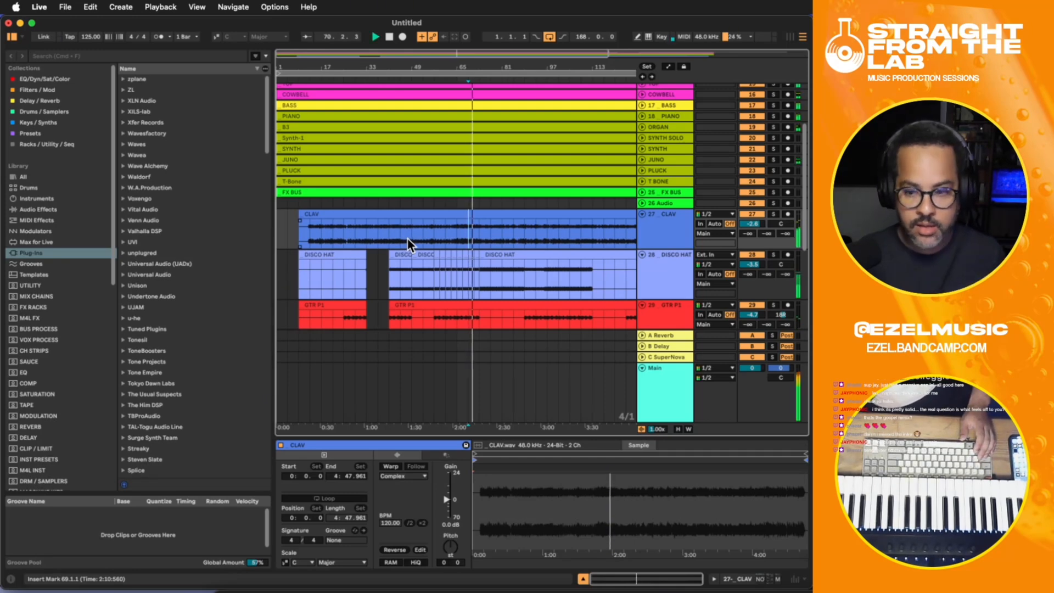
{"action": "scroll", "coordinate": [494, 240], "scroll_direction": "up", "scroll_amount": 5}
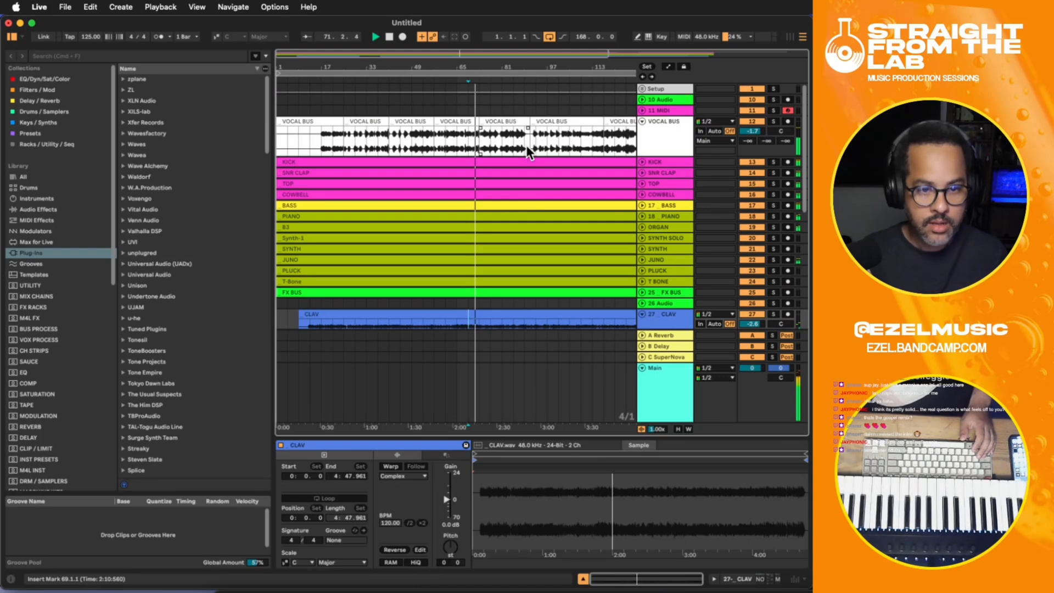
- Select the VOCAL BUS clip spanning bars 73 to 91 and raise the track's volume to -0.5 dB during playback
{"action": "left_click", "coordinate": [492, 120]}
{"action": "left_click", "coordinate": [463, 120]}
{"action": "left_click", "coordinate": [506, 113]}
{"action": "left_click", "coordinate": [501, 121]}
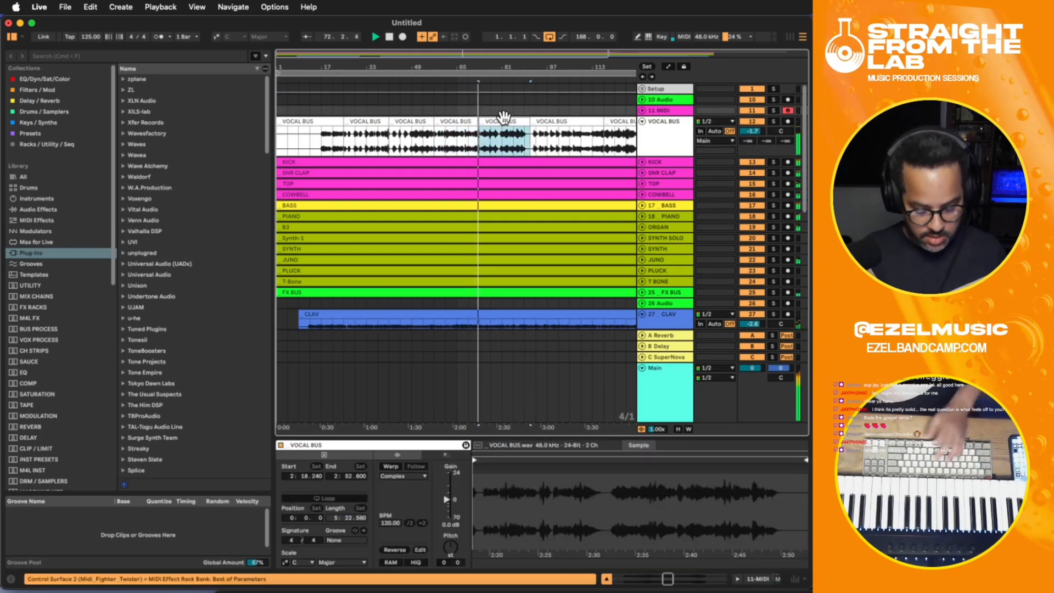
{"action": "key", "text": "minus"}
{"action": "scroll", "coordinate": [578, 216], "scroll_direction": "down", "scroll_amount": 5}
{"action": "scroll", "coordinate": [593, 215], "scroll_direction": "up", "scroll_amount": 5}
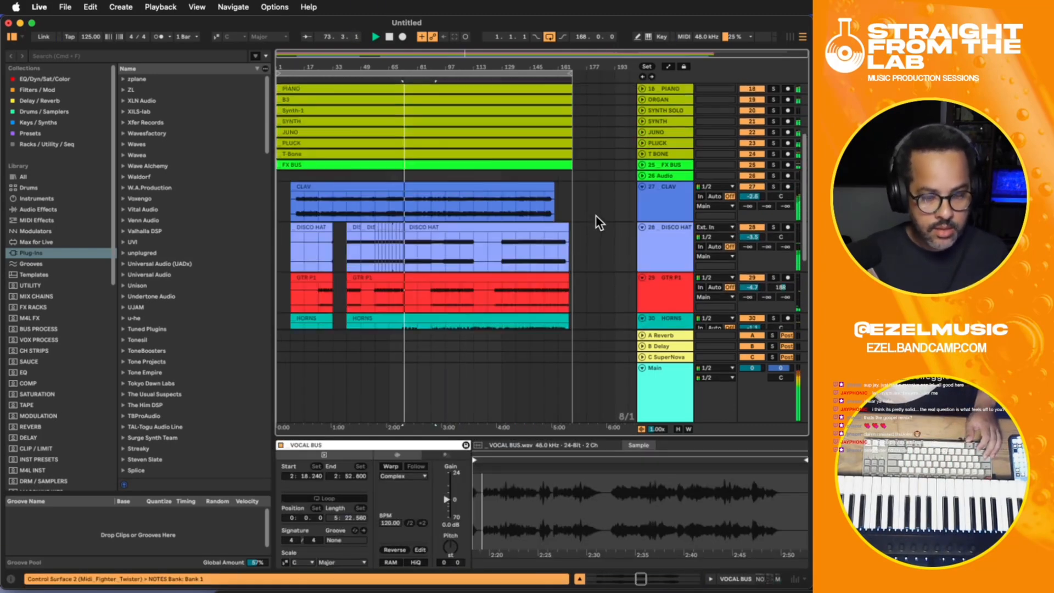
{"action": "scroll", "coordinate": [749, 128], "scroll_direction": "up", "scroll_amount": 3}
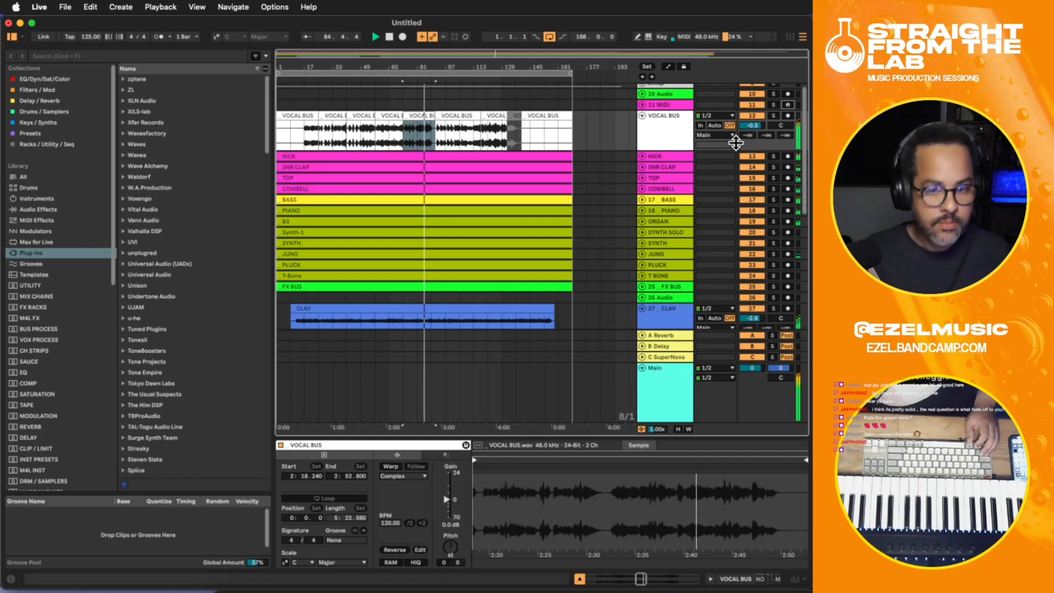
{"action": "key", "text": "space"}
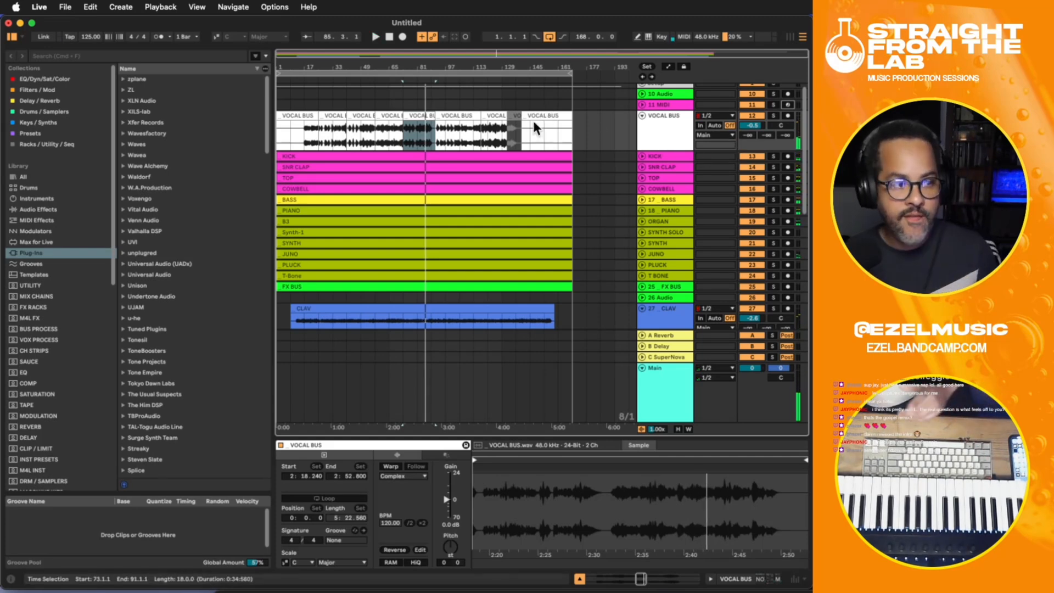
- Clear the VOCAL BUS time selection and mute the VOCAL BUS track
{"action": "left_click", "coordinate": [506, 130]}
{"action": "left_click", "coordinate": [616, 131]}
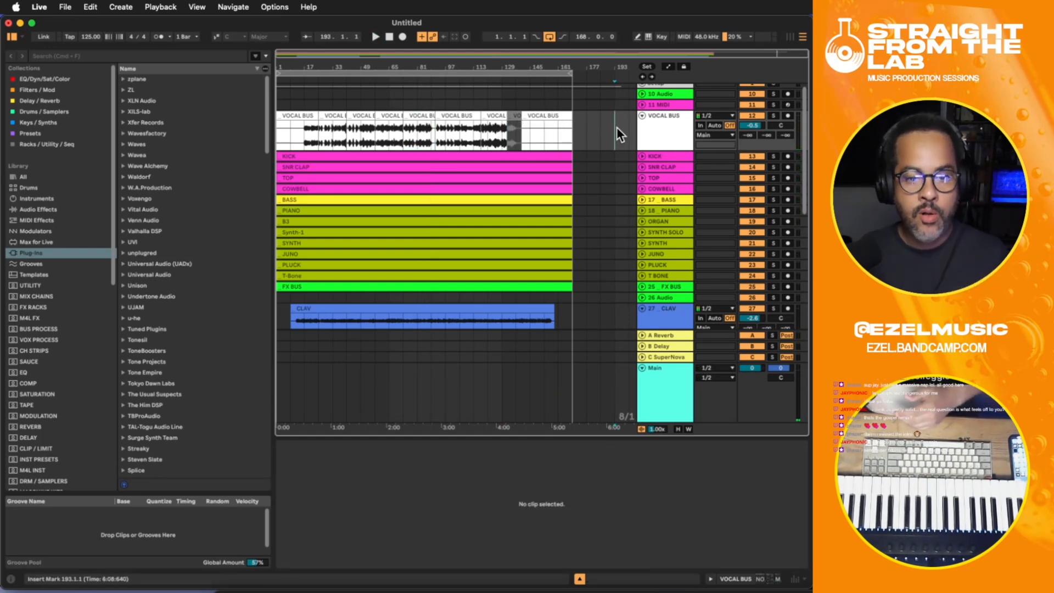
{"action": "left_click", "coordinate": [748, 115]}
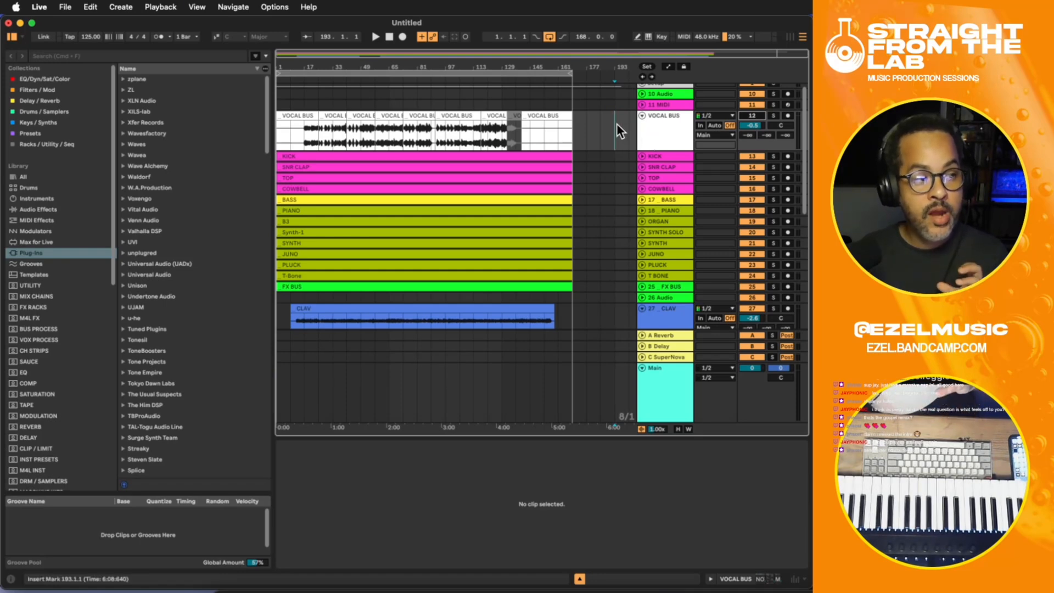
- Place the insert marker at bar 17 on the VOCAL BUS track
{"action": "left_click", "coordinate": [391, 124]}
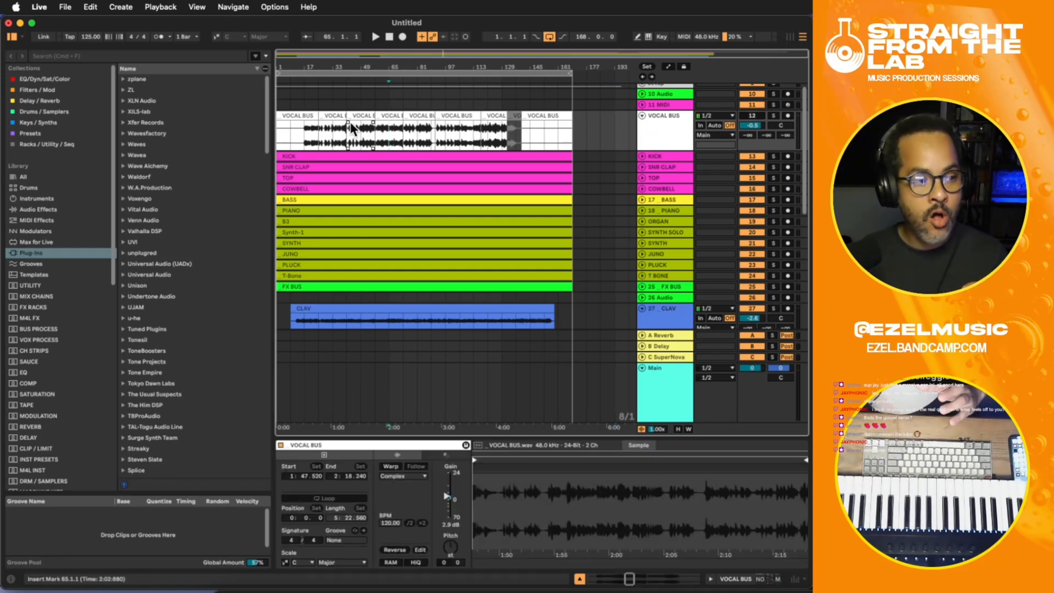
{"action": "left_click", "coordinate": [305, 126]}
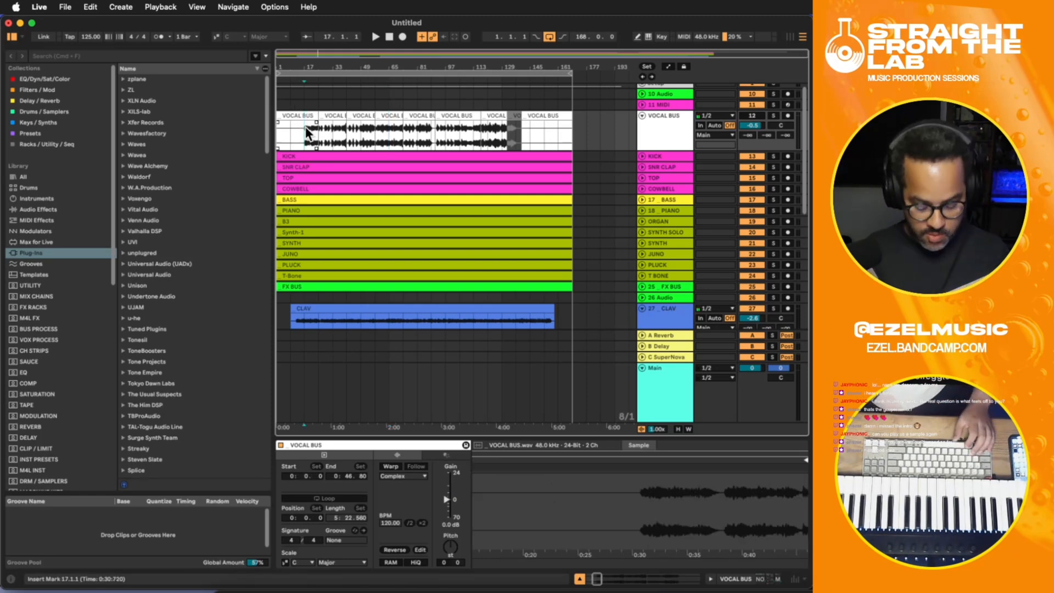
{"action": "key", "text": "plus"}
{"action": "key", "text": "minus"}
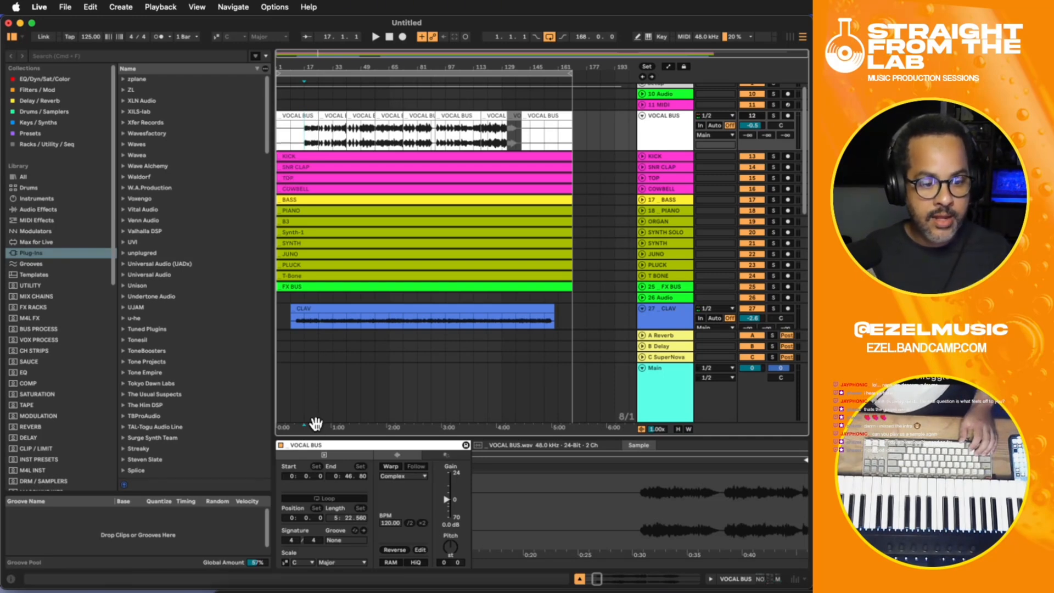
{"action": "left_click", "coordinate": [330, 174]}
{"action": "left_click", "coordinate": [303, 139]}
{"action": "key", "text": "plus"}
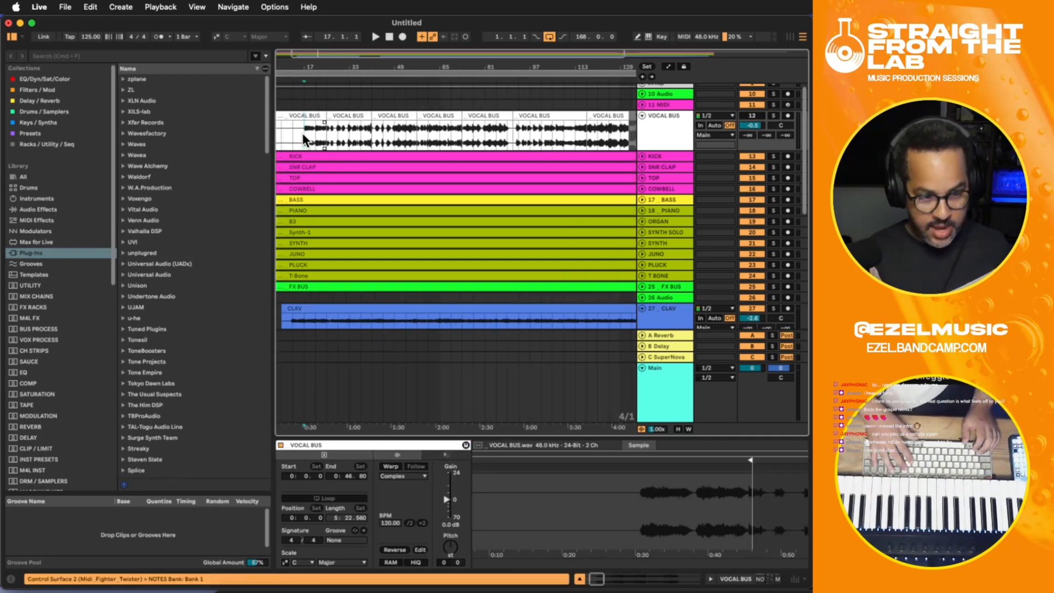
- Unfold the COWBELL, TOP, SNR CLAP and KICK tracks to show their waveforms
{"action": "left_click", "coordinate": [641, 189]}
{"action": "left_click", "coordinate": [642, 178]}
{"action": "left_click", "coordinate": [641, 167]}
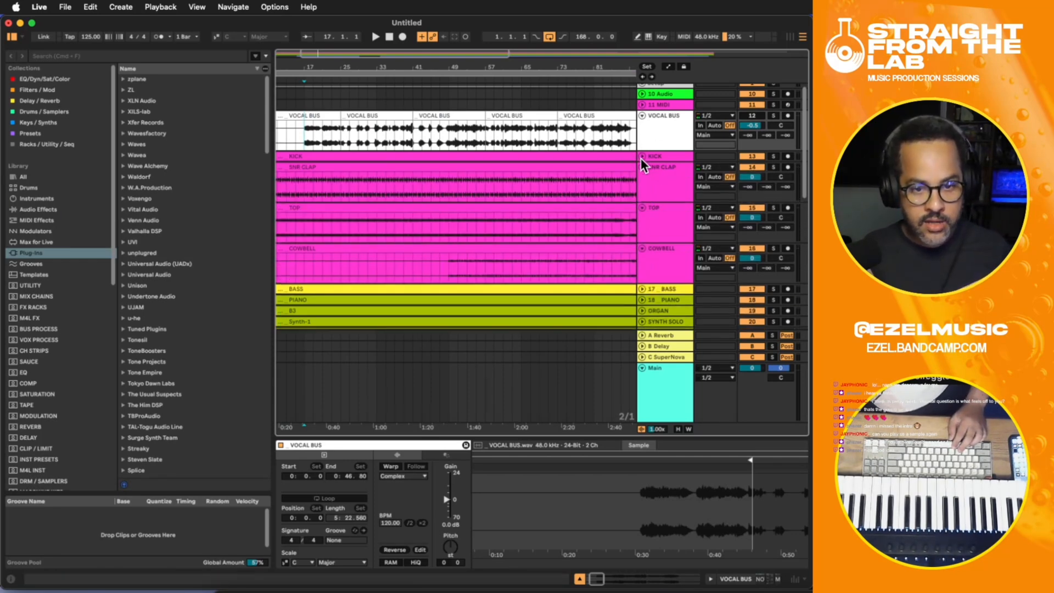
{"action": "left_click", "coordinate": [641, 156]}
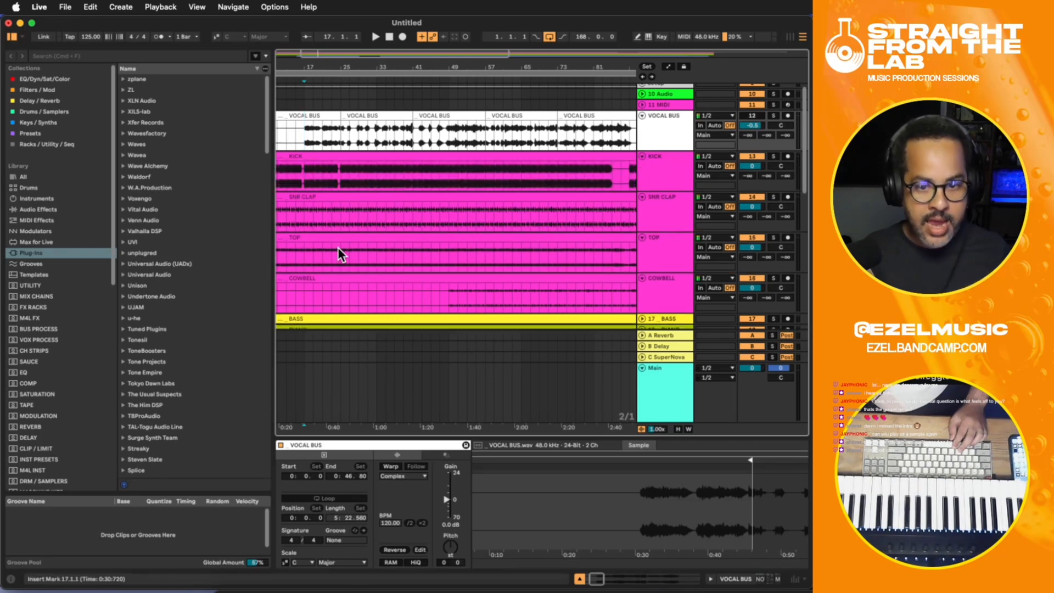
- Examine the waveforms of the SNR CLAP and TOP clips
{"action": "left_click", "coordinate": [664, 207]}
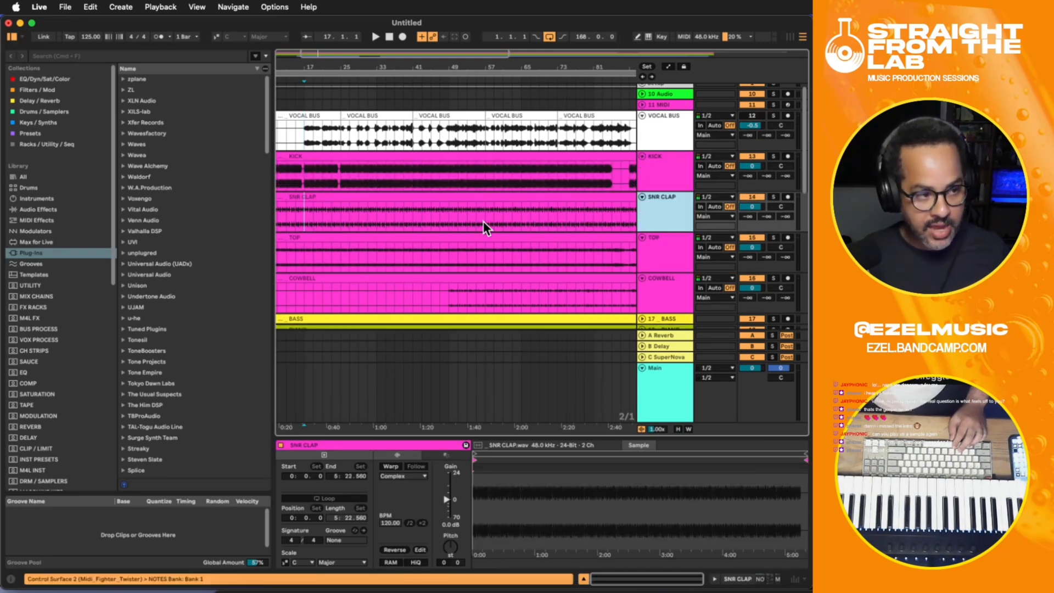
{"action": "left_click", "coordinate": [666, 257]}
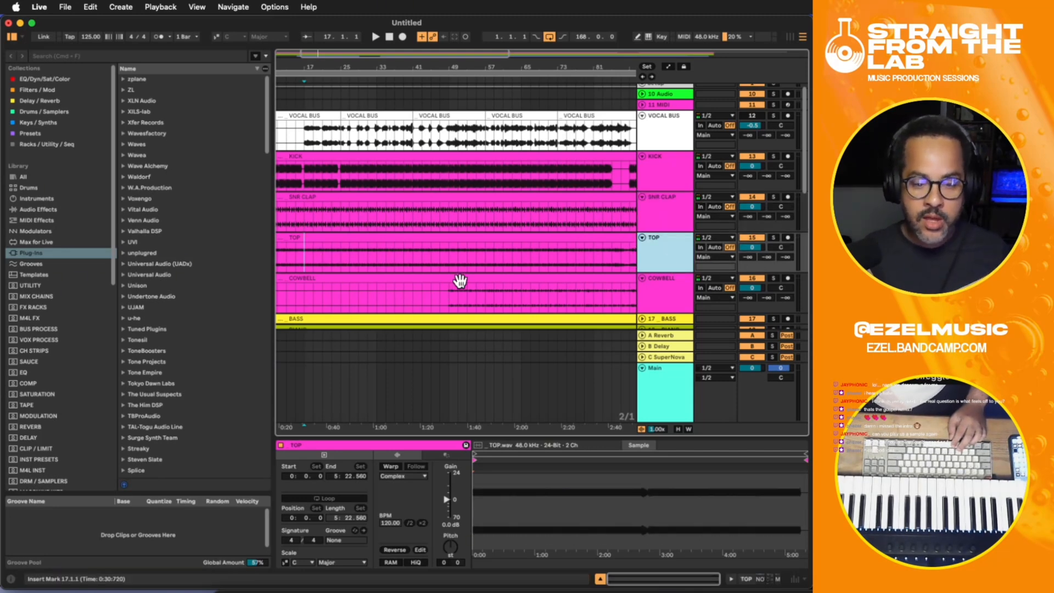
{"action": "scroll", "coordinate": [482, 277], "scroll_direction": "down", "scroll_amount": 3}
{"action": "scroll", "coordinate": [429, 258], "scroll_direction": "up", "scroll_amount": 3}
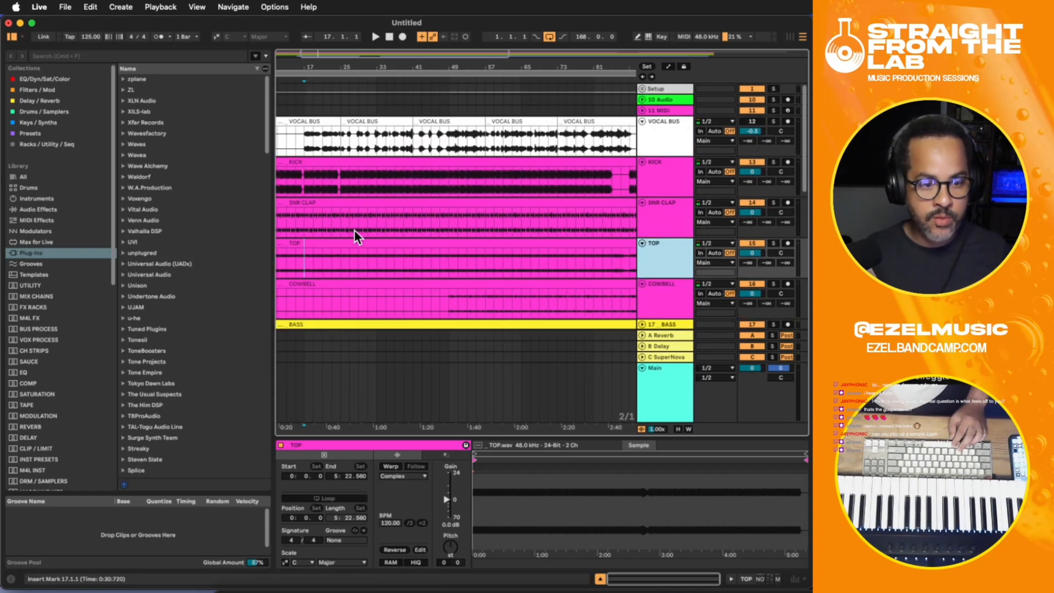
- Solo the KICK, SNR CLAP, TOP, COWBELL and BASS tracks and unfold the BASS track
{"action": "scroll", "coordinate": [516, 262], "scroll_direction": "down", "scroll_amount": 3}
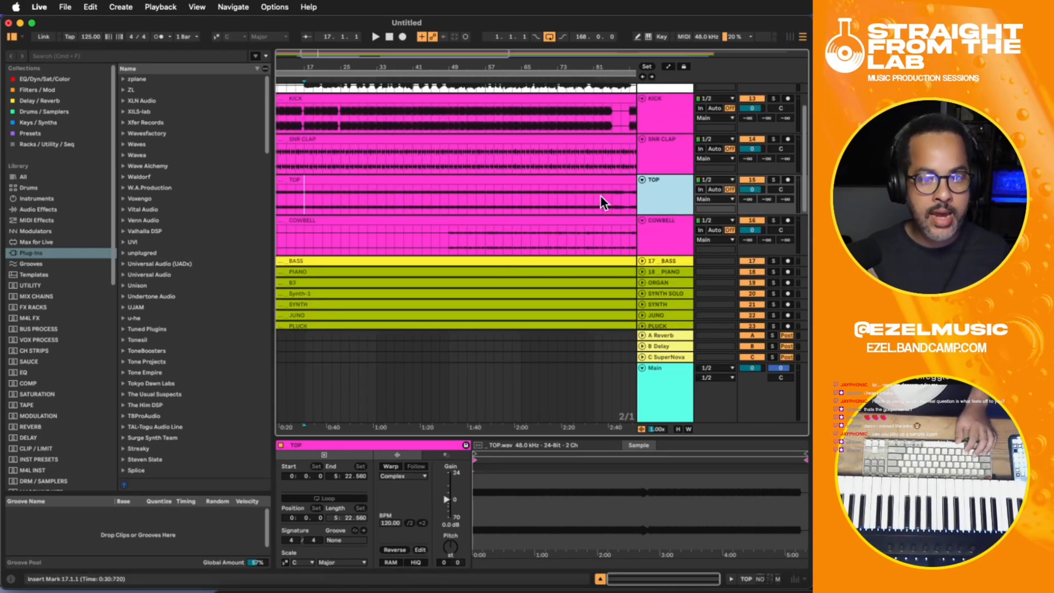
{"action": "left_click", "coordinate": [773, 139]}
{"action": "left_click", "coordinate": [773, 99]}
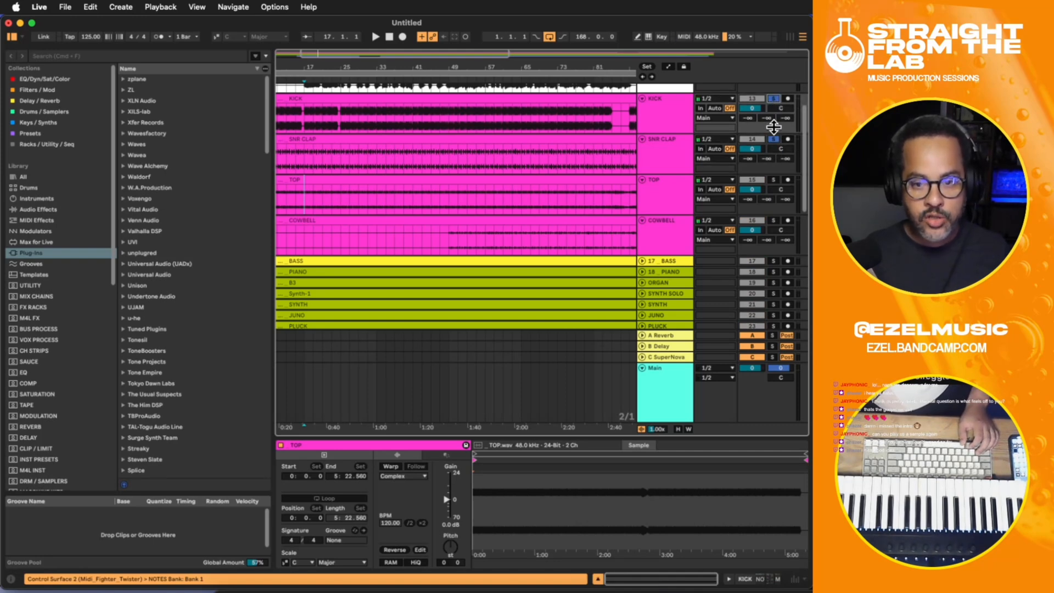
{"action": "left_click", "coordinate": [773, 180]}
{"action": "left_click", "coordinate": [773, 220]}
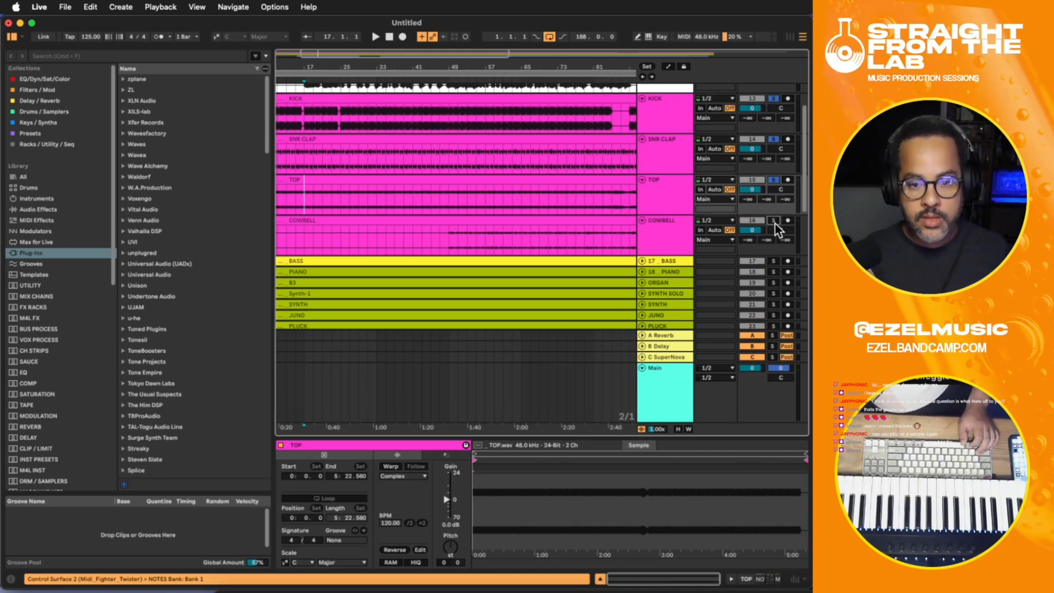
{"action": "left_click", "coordinate": [642, 261]}
{"action": "left_click", "coordinate": [774, 260]}
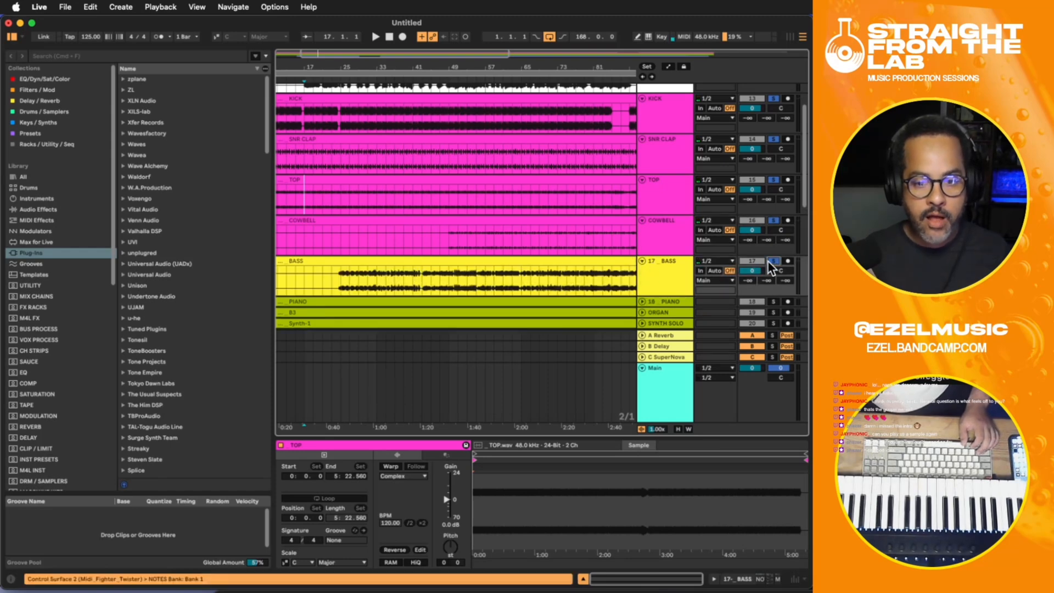
- Play the soloed drums and bass from bar 25, then move the insert marker to 24.3.1, just before the bass enters
{"action": "left_click", "coordinate": [341, 274]}
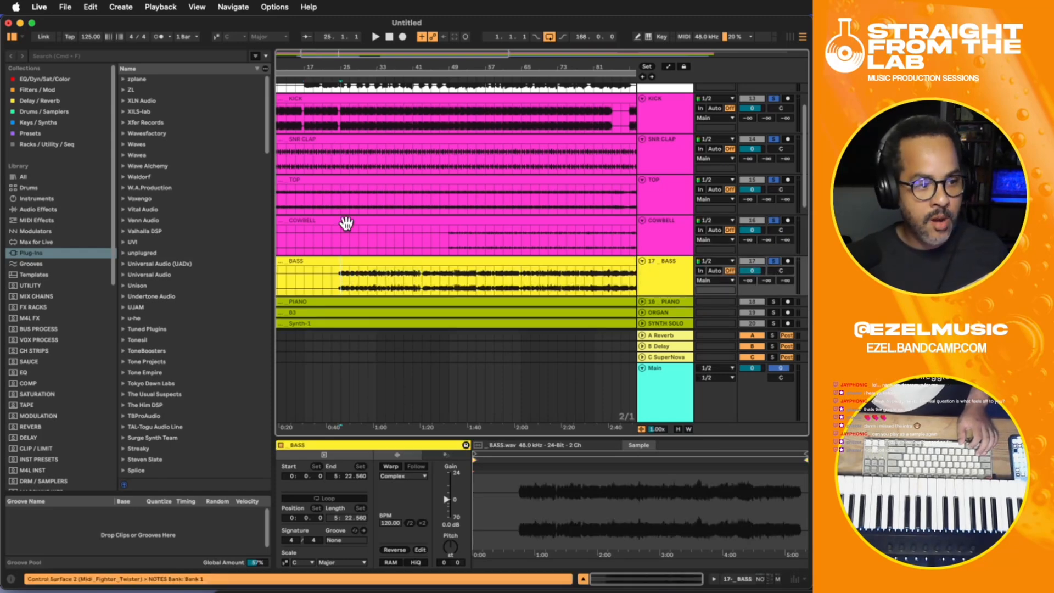
{"action": "key", "text": "space"}
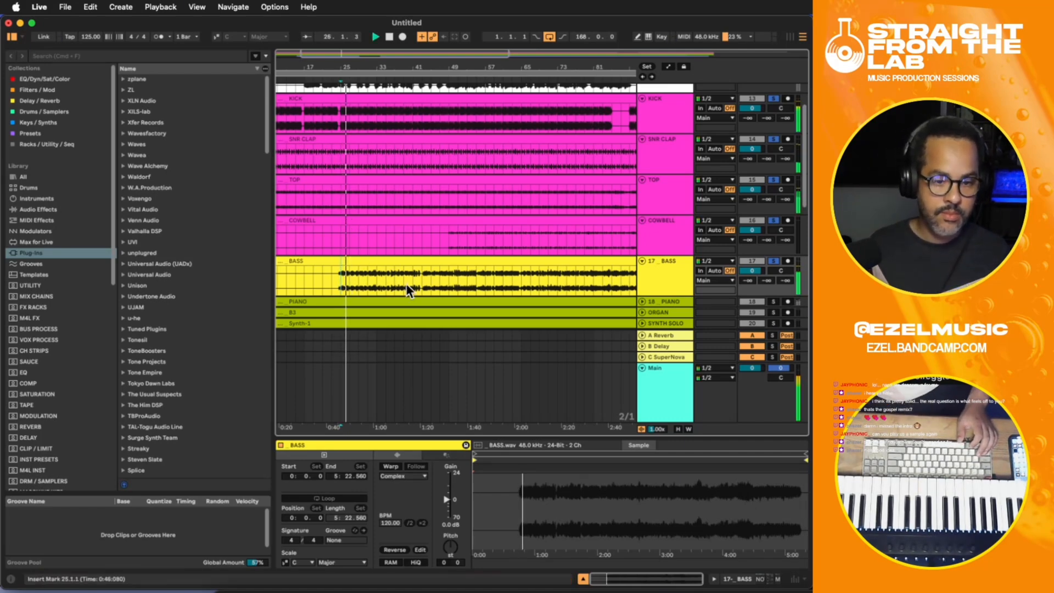
{"action": "key", "text": "Left"}
{"action": "key", "text": "plus"}
{"action": "key", "text": "plus"}
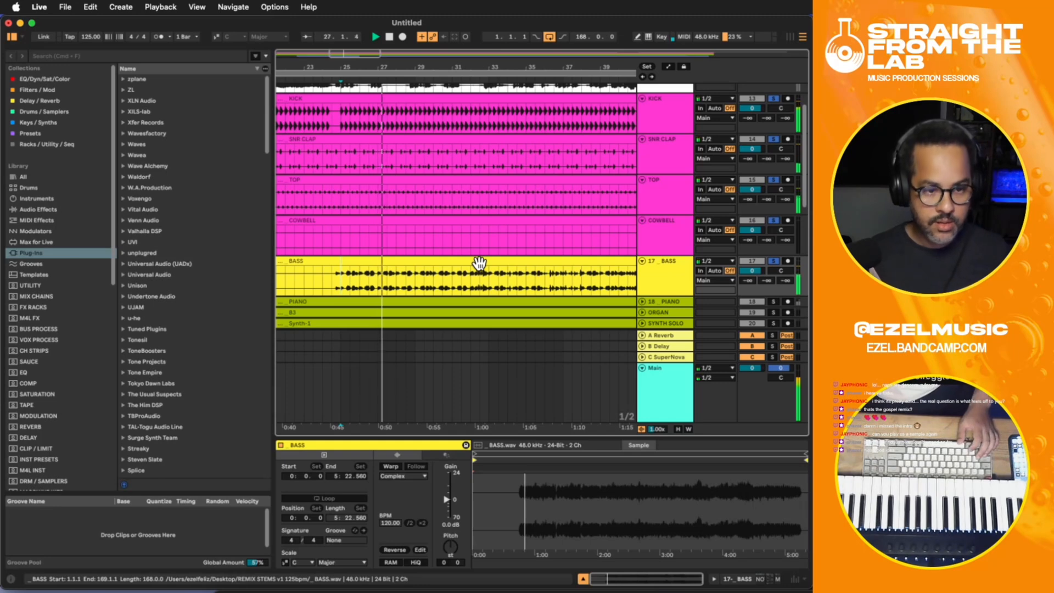
{"action": "key", "text": "space"}
{"action": "left_click", "coordinate": [335, 278]}
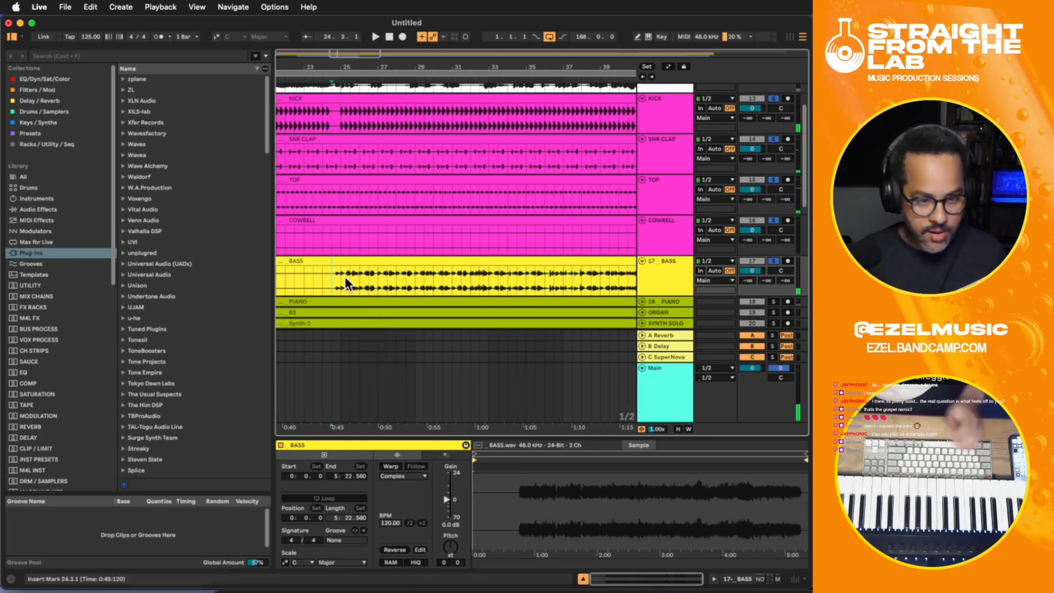
- Unsolo the BASS, COWBELL, TOP, SNR CLAP and KICK tracks
{"action": "left_click", "coordinate": [650, 272]}
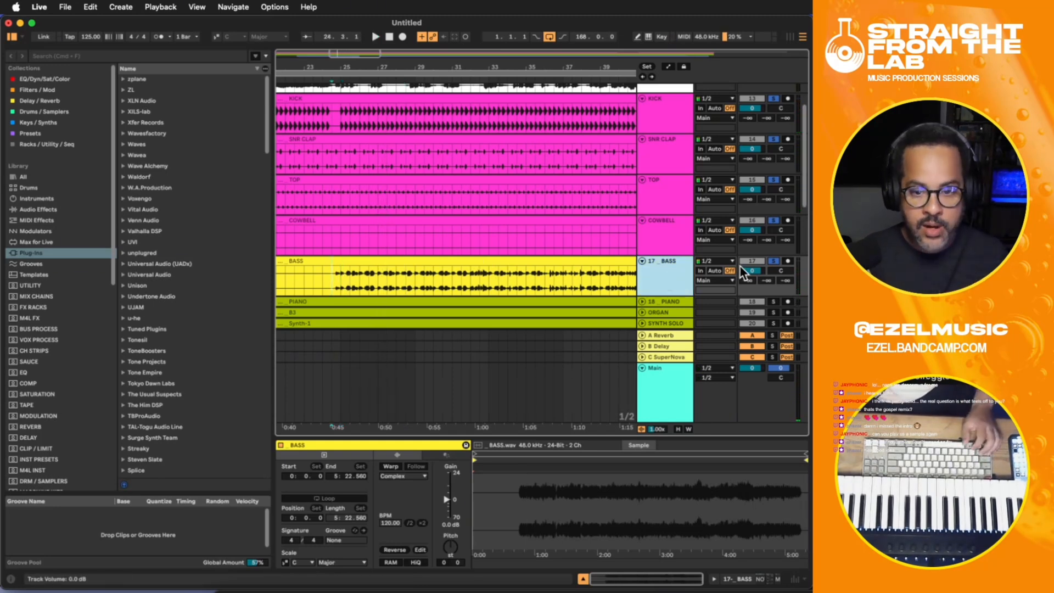
{"action": "left_click", "coordinate": [774, 261]}
{"action": "left_click", "coordinate": [774, 219]}
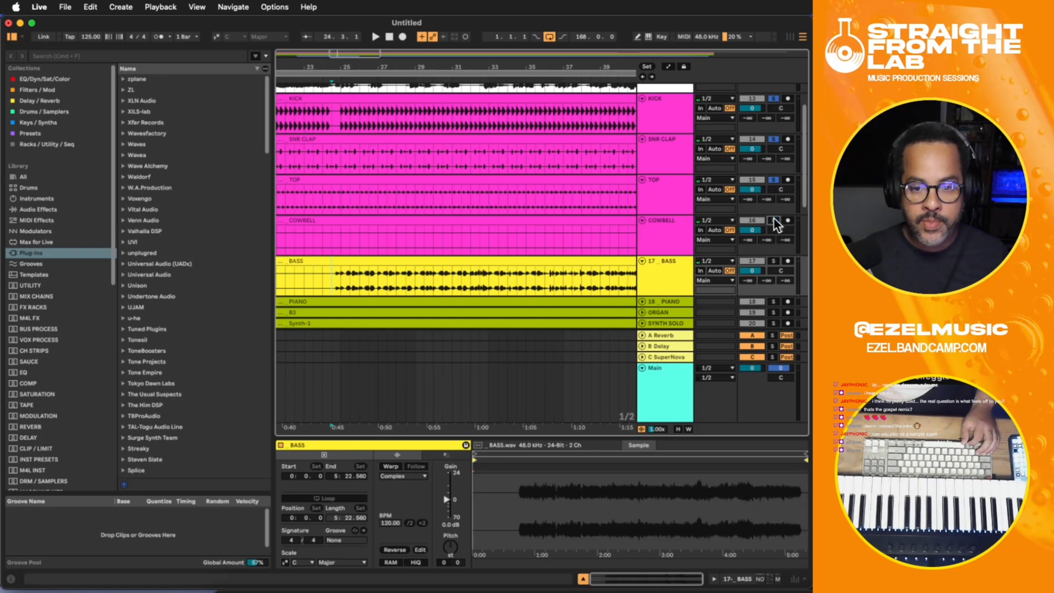
{"action": "left_click", "coordinate": [773, 180]}
{"action": "left_click", "coordinate": [773, 139]}
{"action": "left_click", "coordinate": [775, 98]}
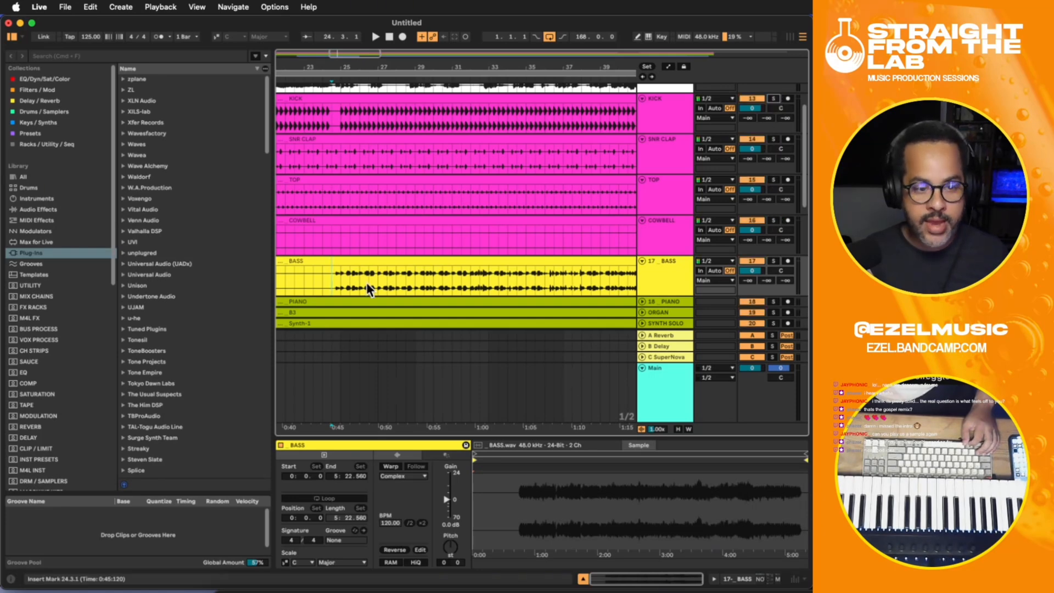
- With grid snapping off, split the opening bass notes from about 24.3 to 25.1 into their own clip and set its gain to 3.6 dB
{"action": "key", "text": "plus"}
{"action": "key", "text": "plus"}
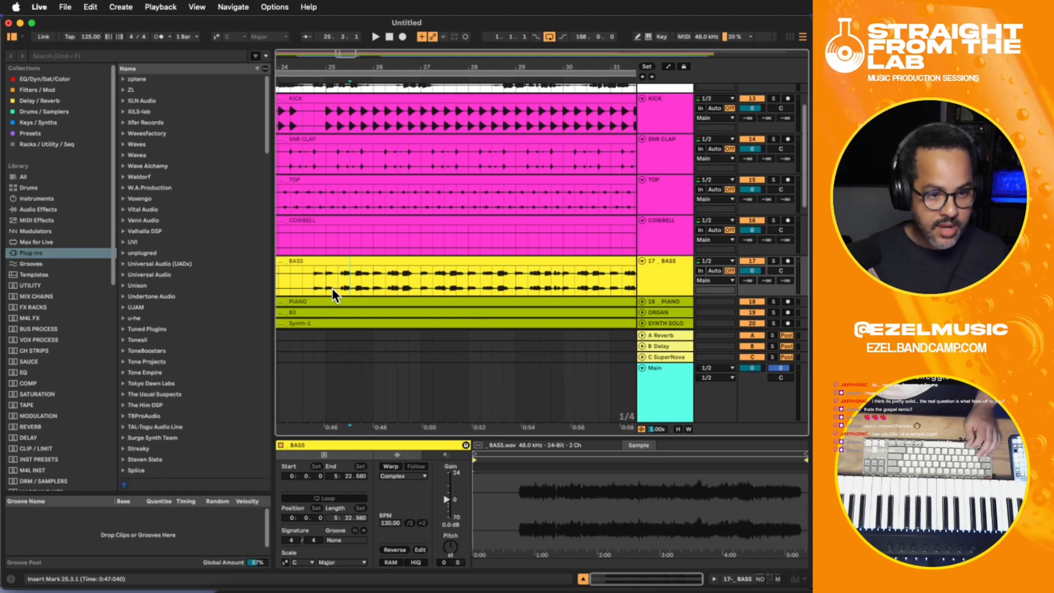
{"action": "key", "text": "super+4"}
{"action": "left_click", "coordinate": [321, 282]}
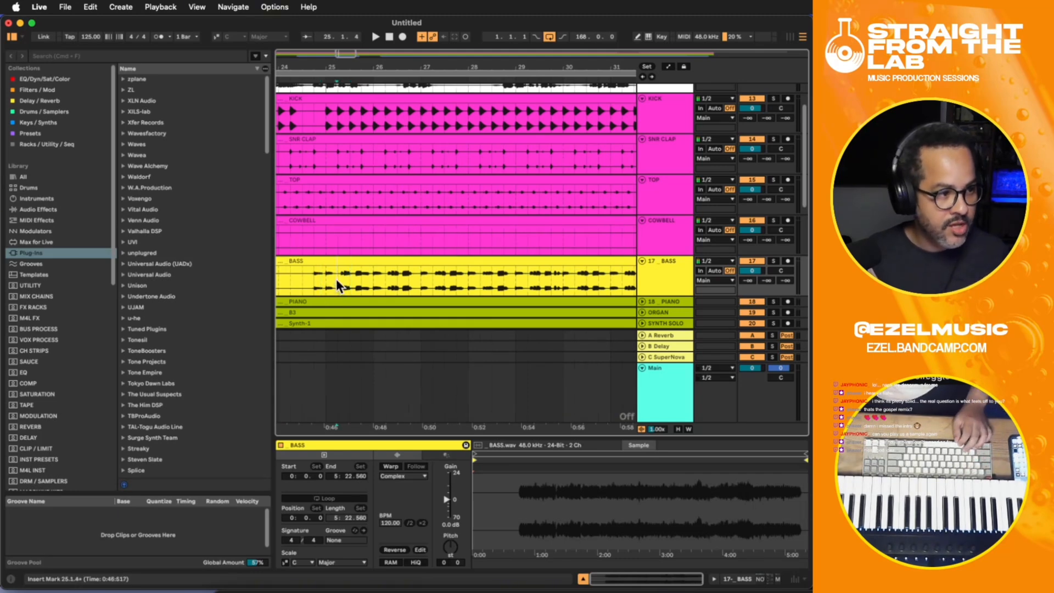
{"action": "left_click_drag", "start_coordinate": [334, 278], "coordinate": [307, 275]}
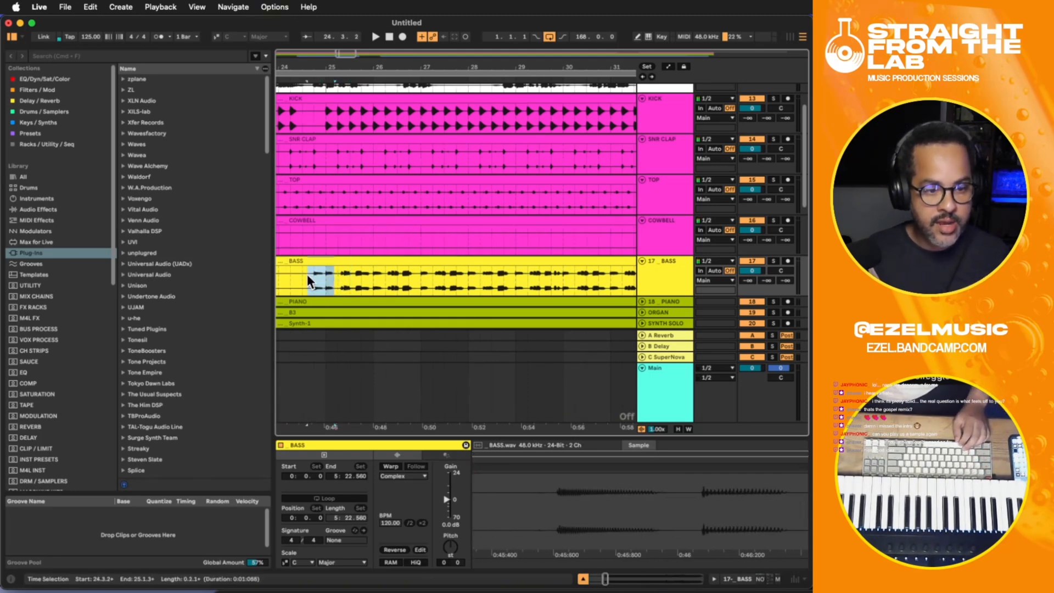
{"action": "key", "text": "super+e"}
{"action": "left_click", "coordinate": [333, 466]}
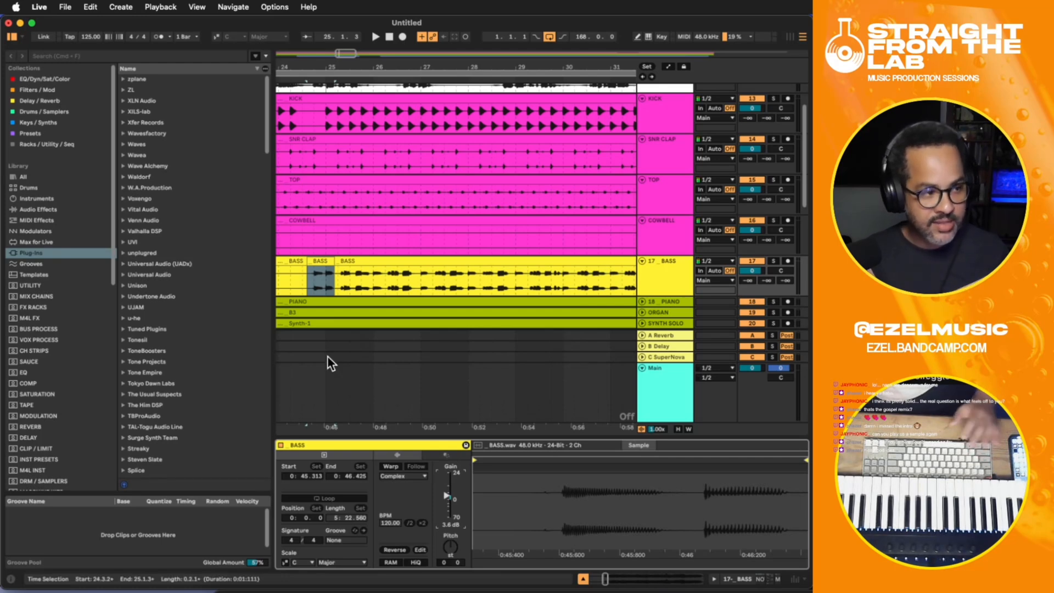
- Split the short bass notes around the starts of bars 29, 27 and 26 into separate clips, setting the bar 27 clip's gain to 2.3 dB
{"action": "left_click", "coordinate": [305, 283]}
{"action": "left_click", "coordinate": [308, 282]}
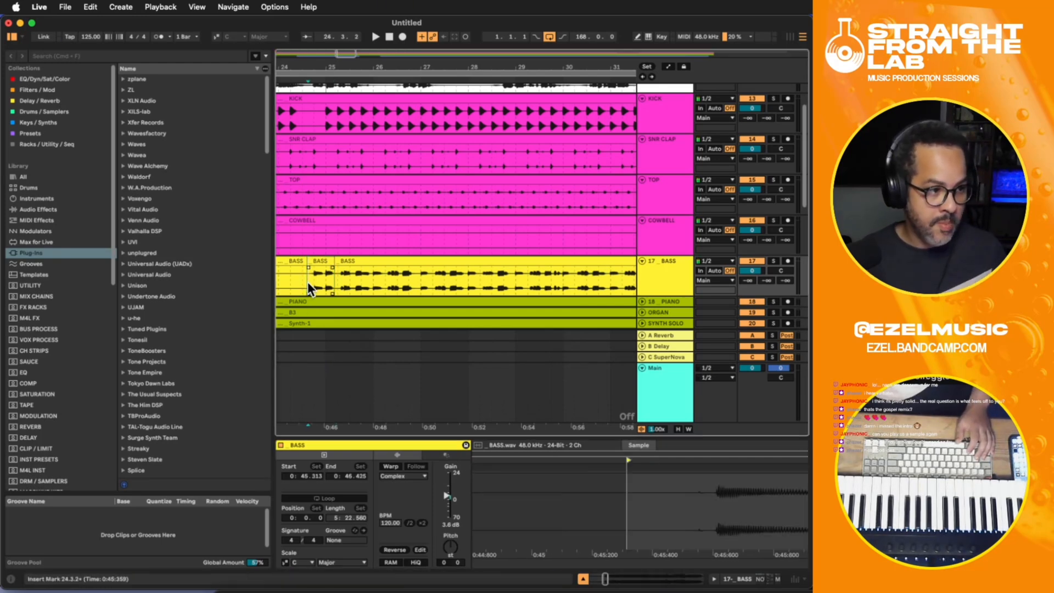
{"action": "left_click_drag", "start_coordinate": [525, 278], "coordinate": [513, 275]}
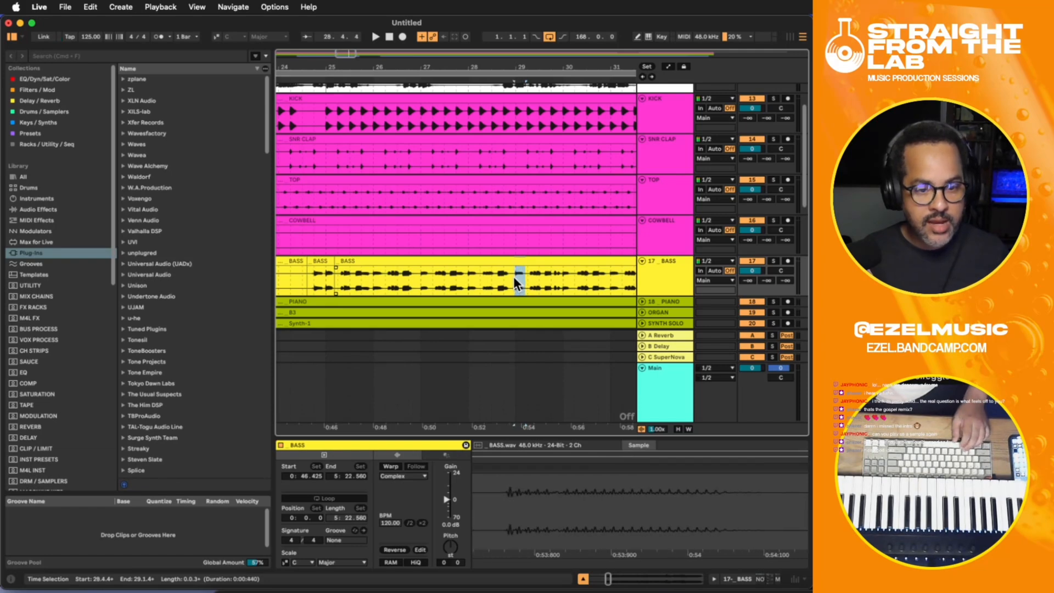
{"action": "key", "text": "super+e"}
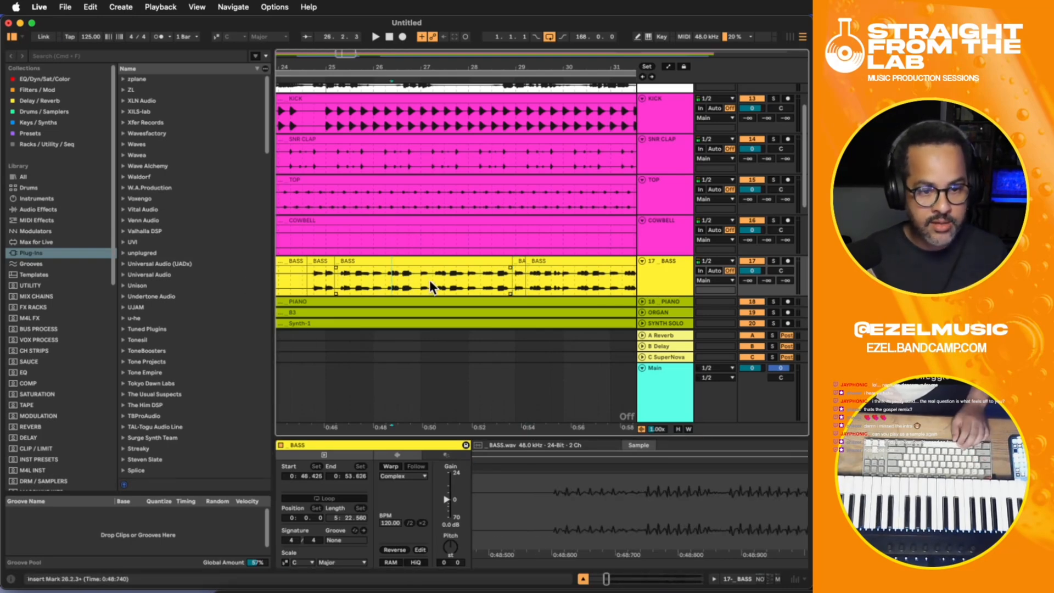
{"action": "left_click_drag", "start_coordinate": [430, 280], "coordinate": [417, 274]}
{"action": "key", "text": "super+e"}
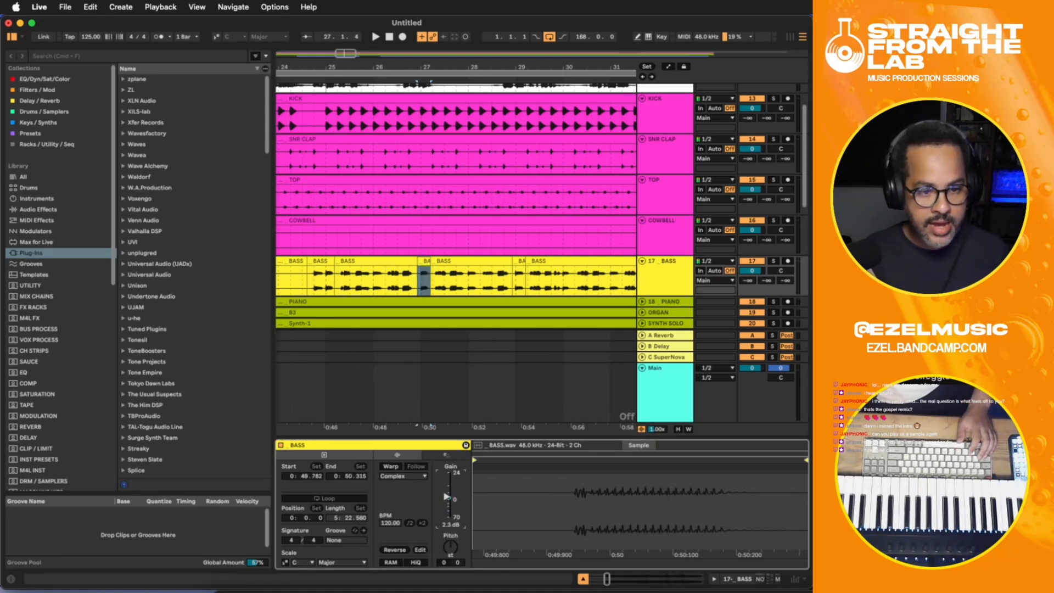
{"action": "left_click_drag", "start_coordinate": [383, 280], "coordinate": [374, 279]}
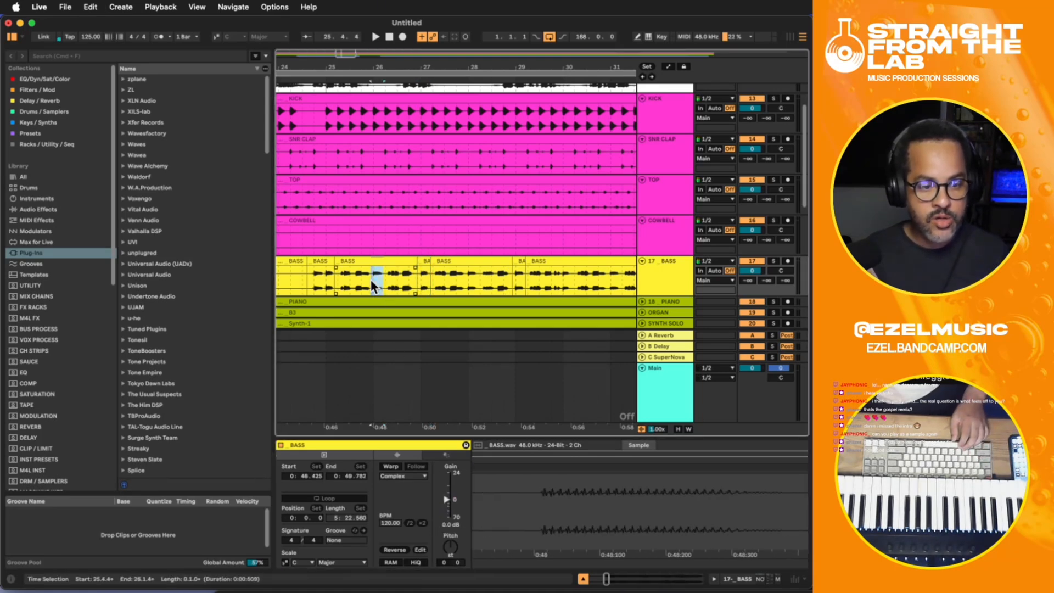
{"action": "key", "text": "super+e"}
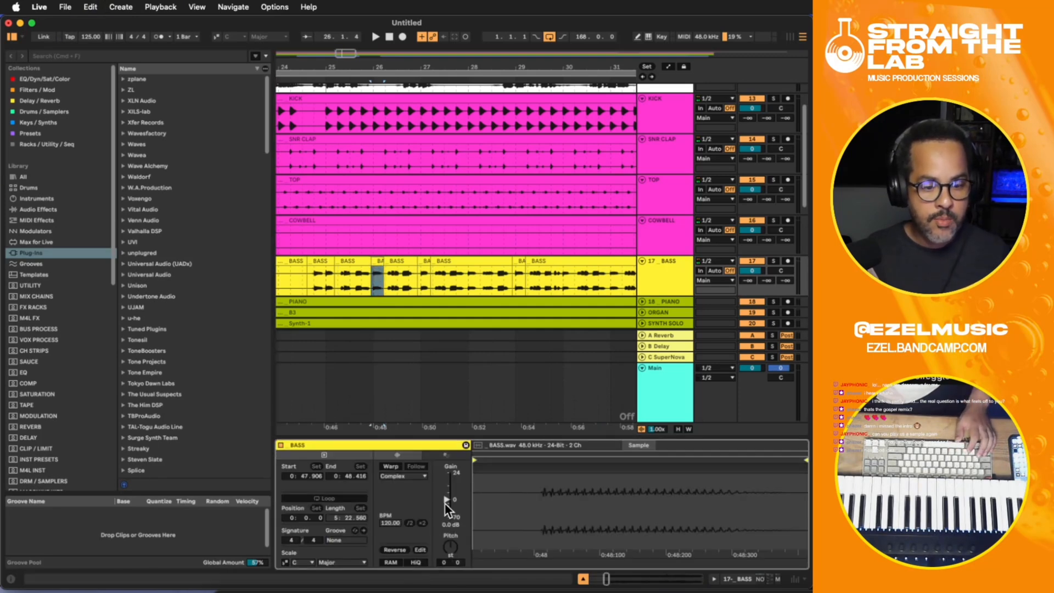
- Play the full mix from 24.3.4 to check the split bass clips against the other tracks
{"action": "left_click", "coordinate": [312, 281]}
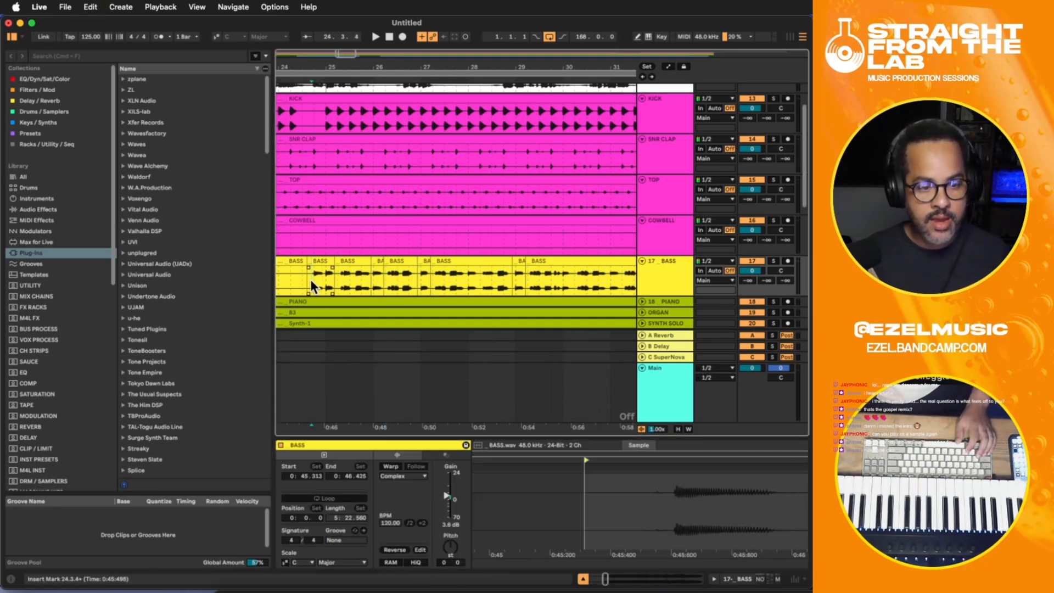
{"action": "key", "text": "space"}
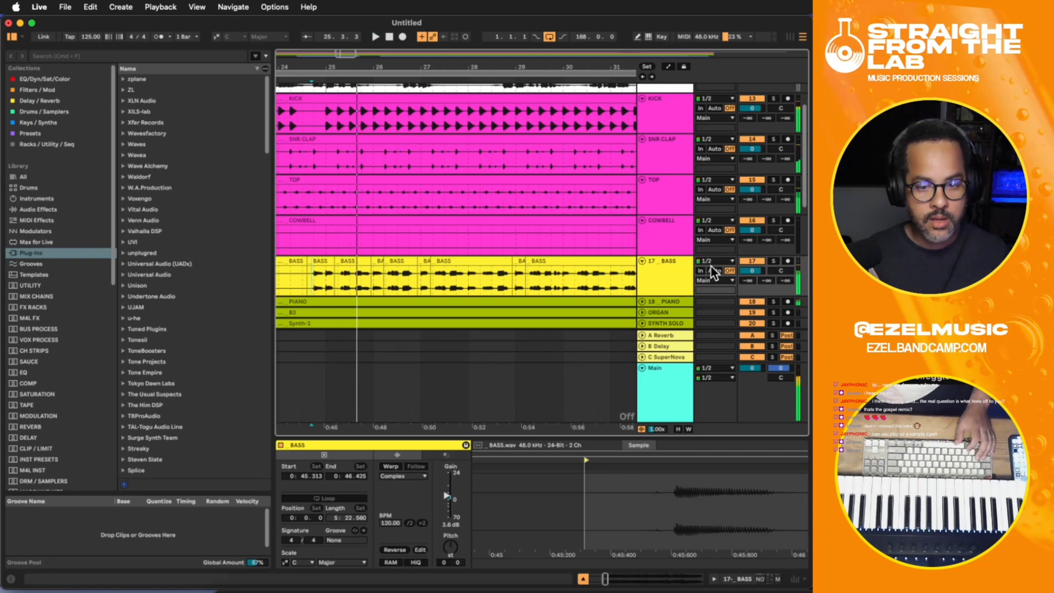
{"action": "key", "text": "space"}
- Show the BASS track's device chain and search the plug-in browser for "gate"
{"action": "left_click", "coordinate": [667, 262]}
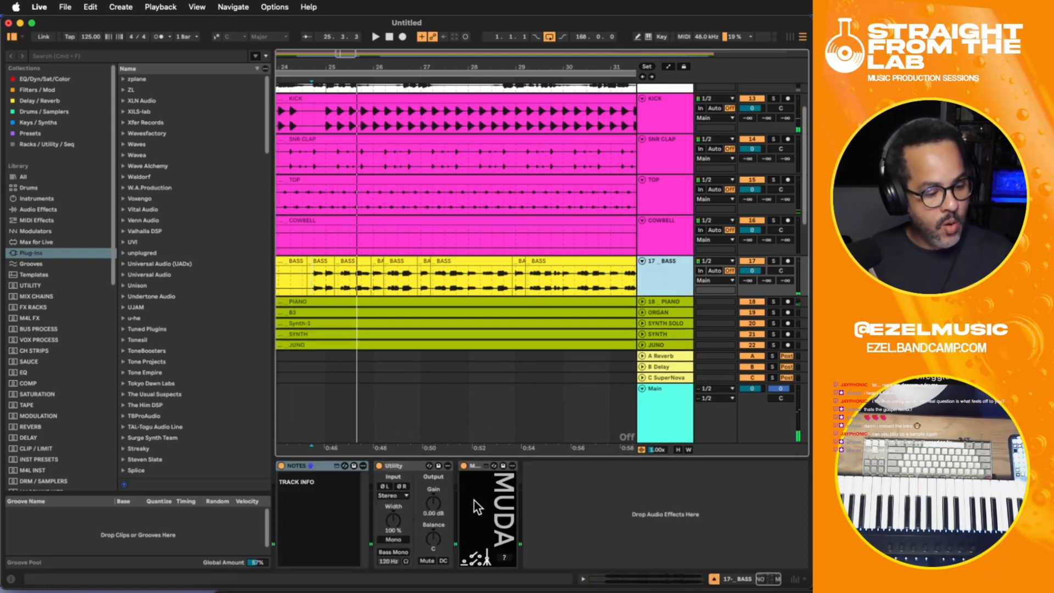
{"action": "left_click", "coordinate": [60, 57]}
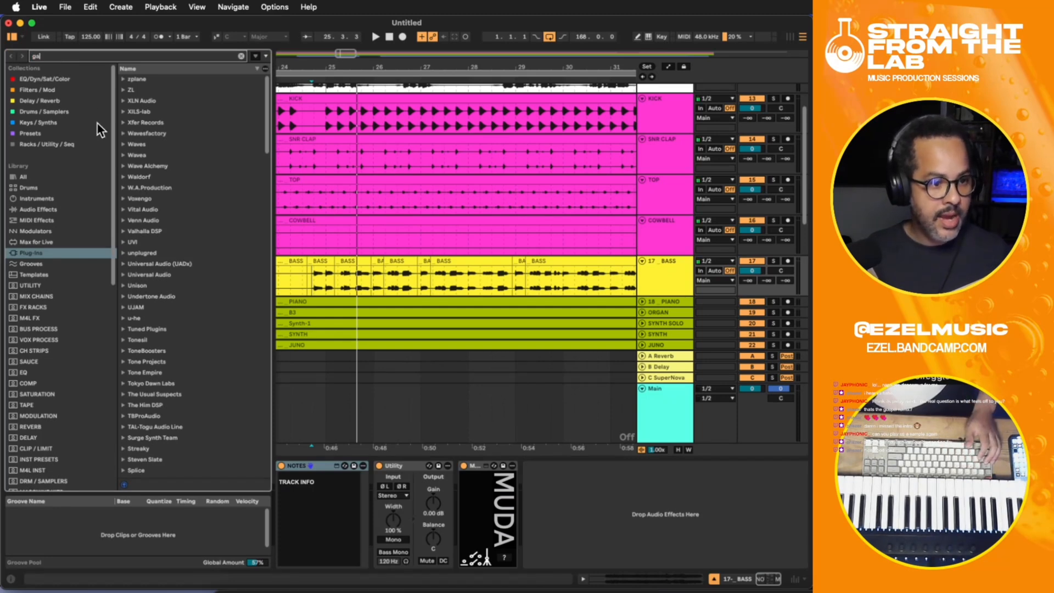
{"action": "type", "text": "gate"}
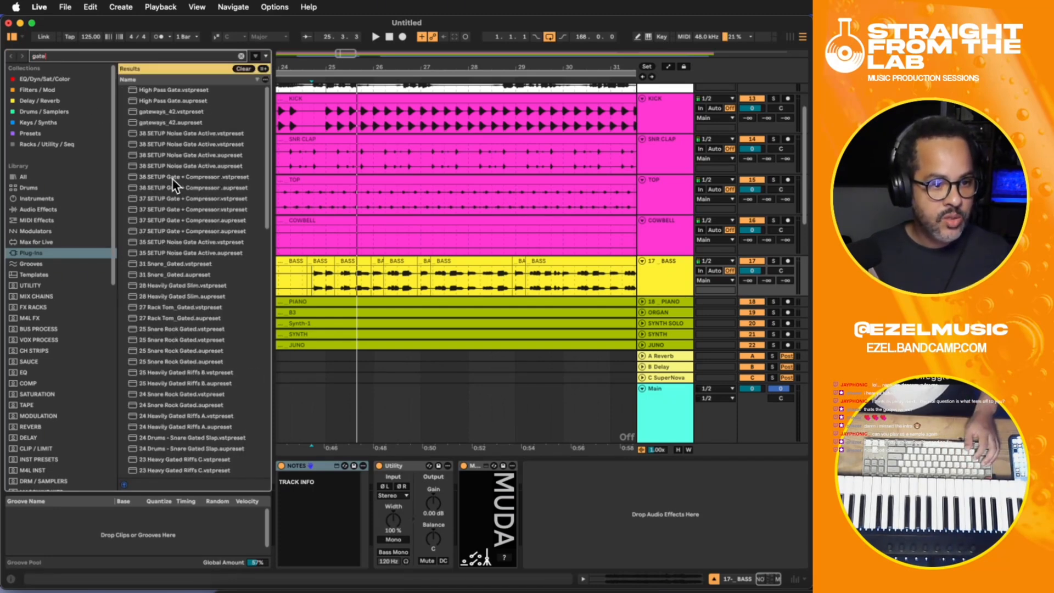
- Solo the BASS track and listen to it from 24.3.4, at the start of its first split phrase
{"action": "left_click", "coordinate": [314, 276]}
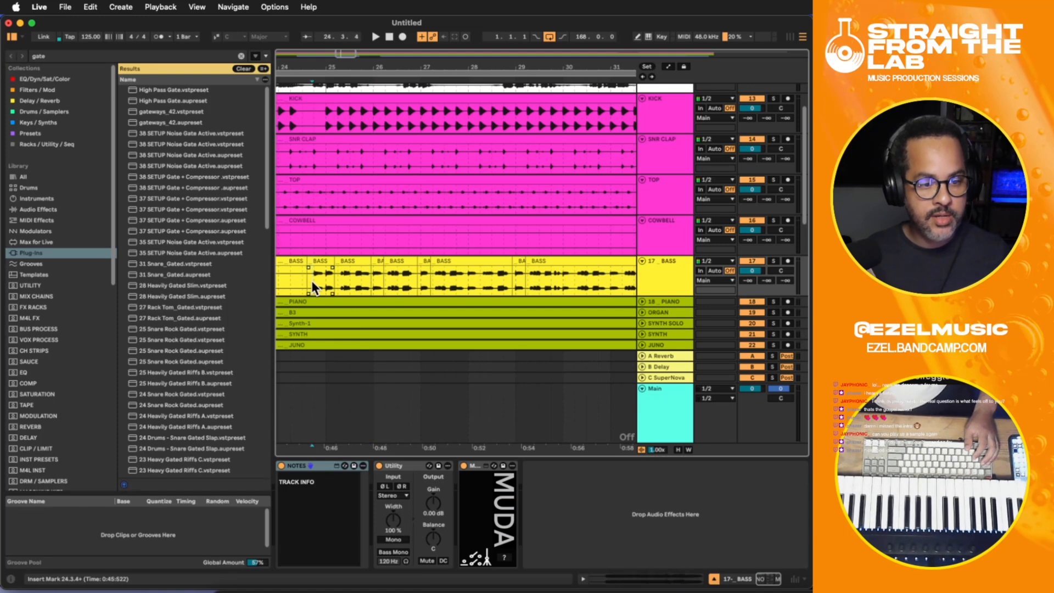
{"action": "left_click", "coordinate": [312, 280]}
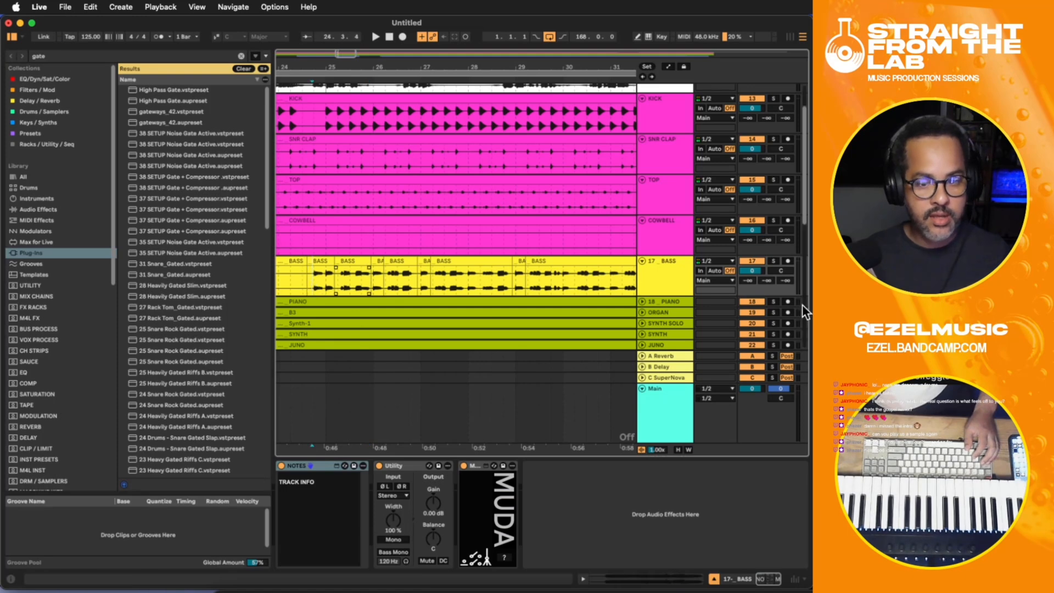
{"action": "left_click", "coordinate": [771, 263]}
{"action": "key", "text": "space"}
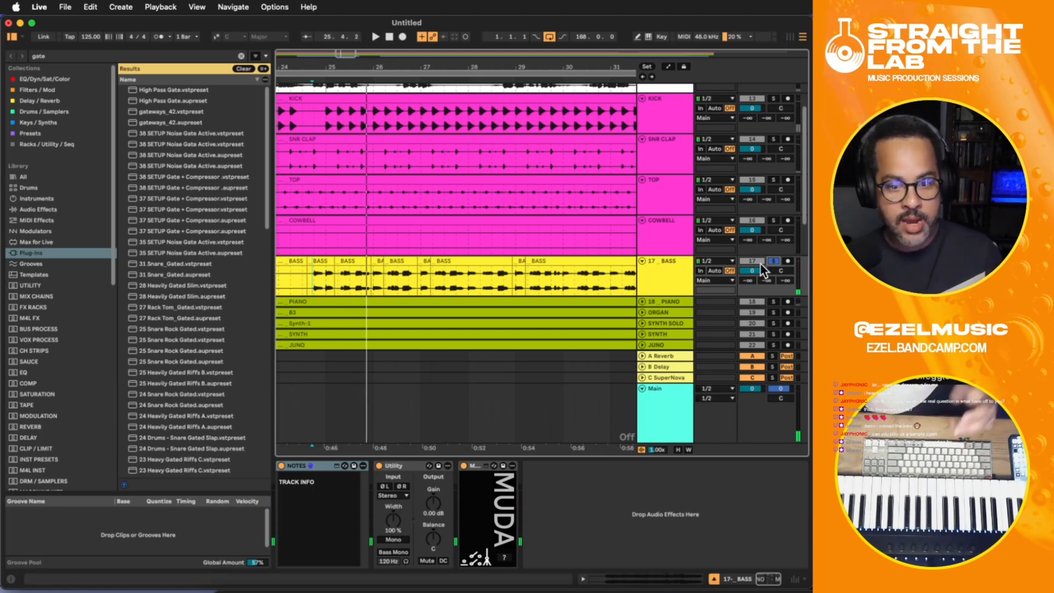
- Load the C1 comp-gate (m) plug-in at the end of the BASS track's device chain
{"action": "left_click", "coordinate": [654, 281]}
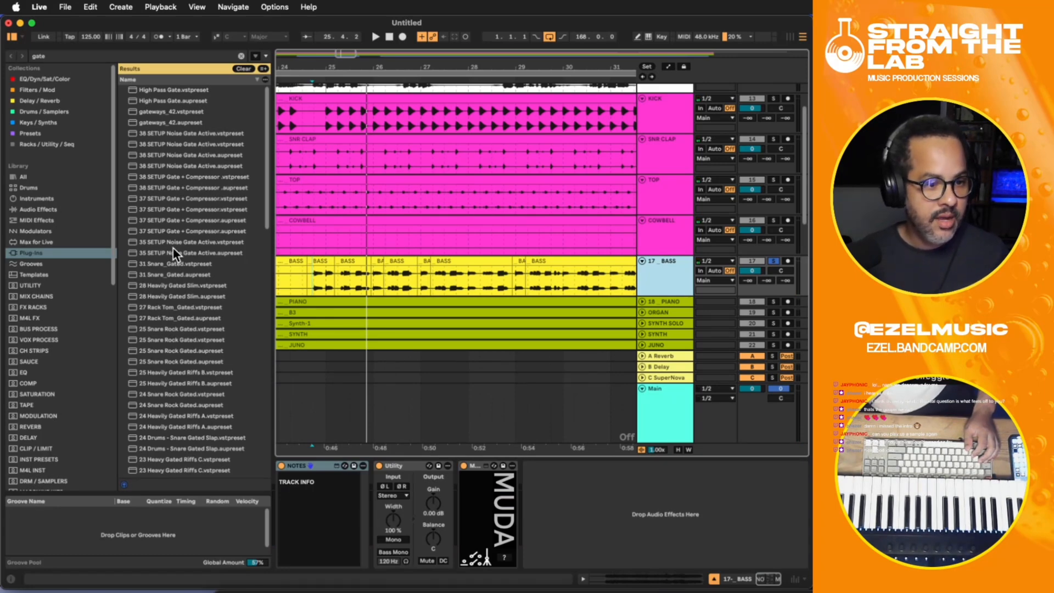
{"action": "scroll", "coordinate": [170, 248], "scroll_direction": "down", "scroll_amount": 15}
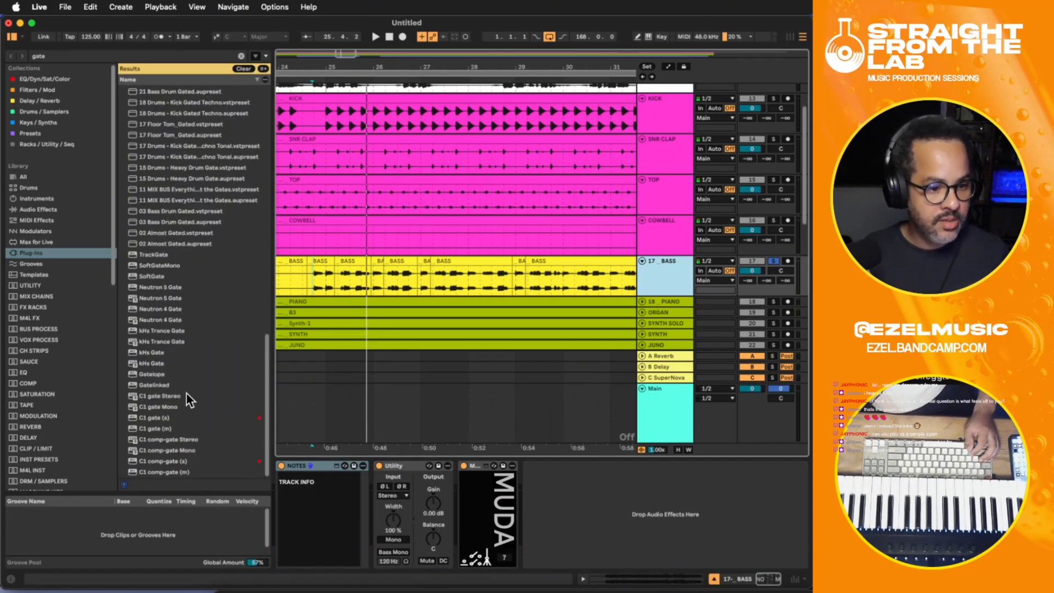
{"action": "left_click", "coordinate": [159, 470]}
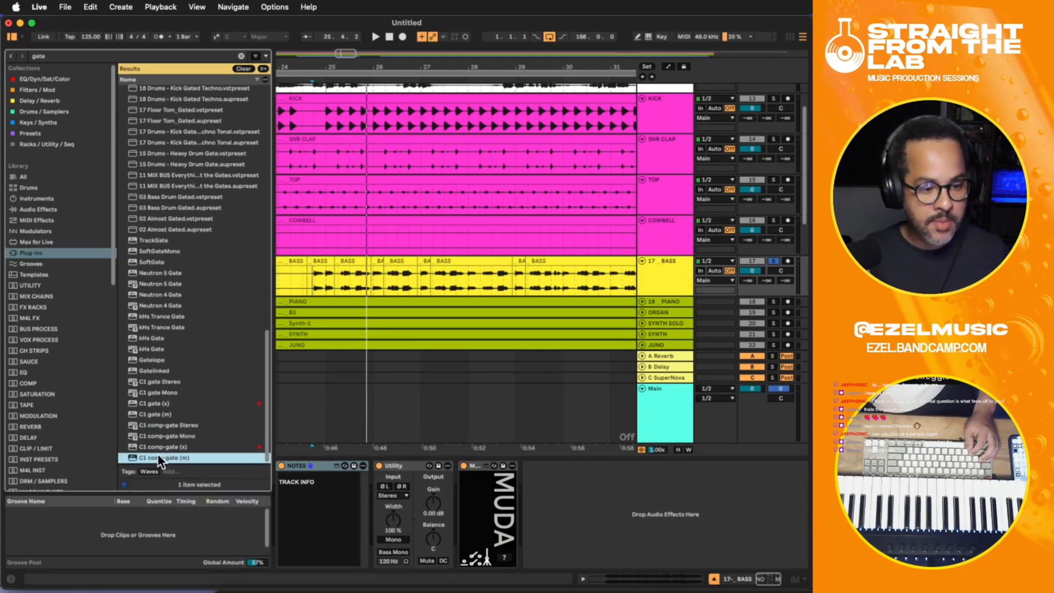
{"action": "double_click", "coordinate": [157, 456]}
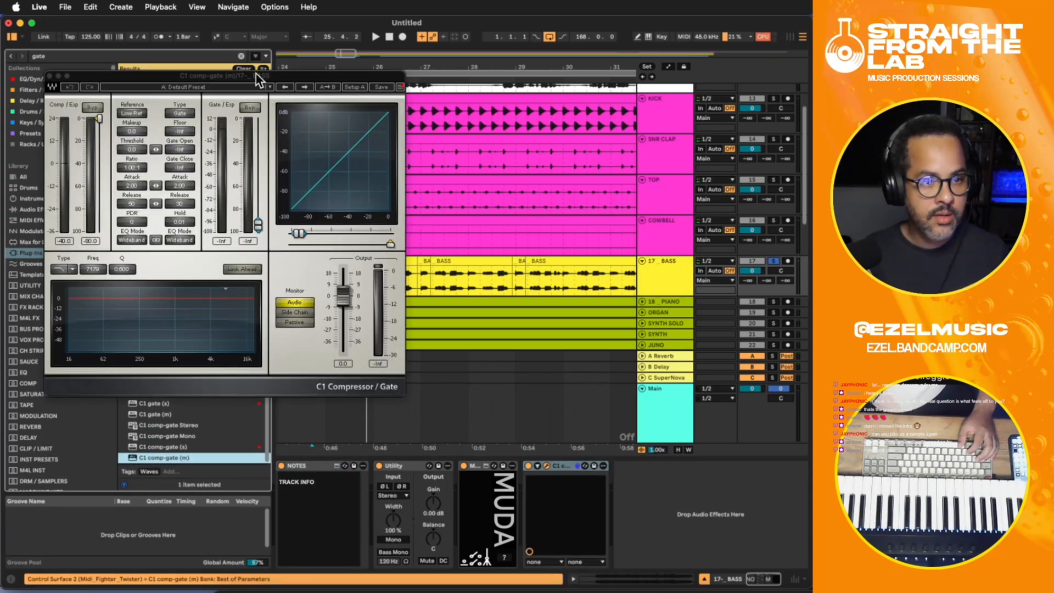
- Play the soloed bass while setting the C1 gate's open and close thresholds to about -26 dB
{"action": "left_click_drag", "start_coordinate": [256, 74], "coordinate": [390, 274]}
{"action": "key", "text": "space"}
{"action": "left_click_drag", "start_coordinate": [392, 425], "coordinate": [392, 352]}
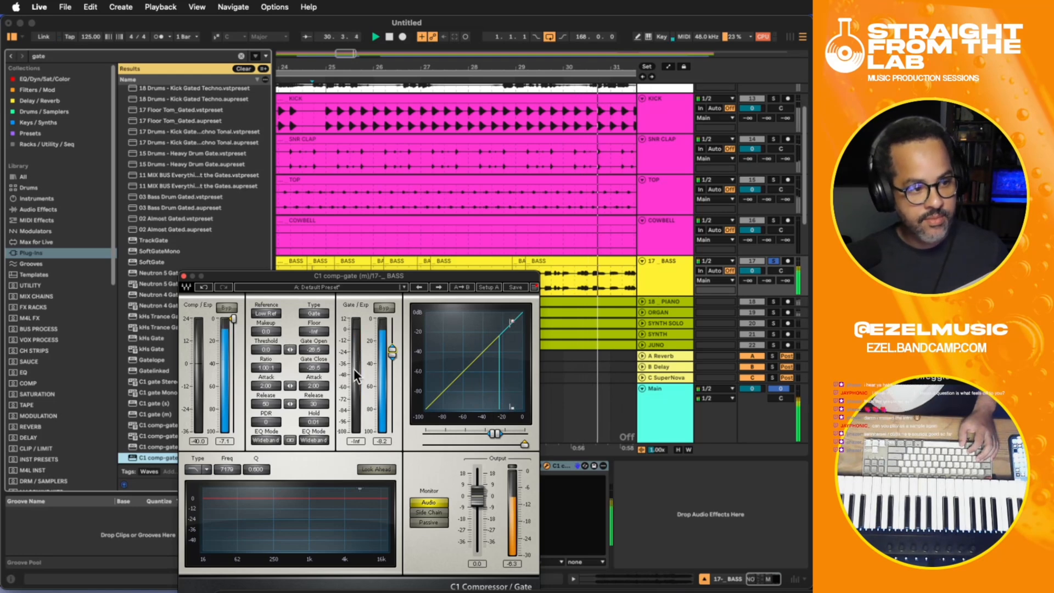
- Close the C1 window and unsolo the BASS track to hear the gated bass in the full mix
{"action": "left_click", "coordinate": [185, 276]}
{"action": "left_click", "coordinate": [776, 261]}
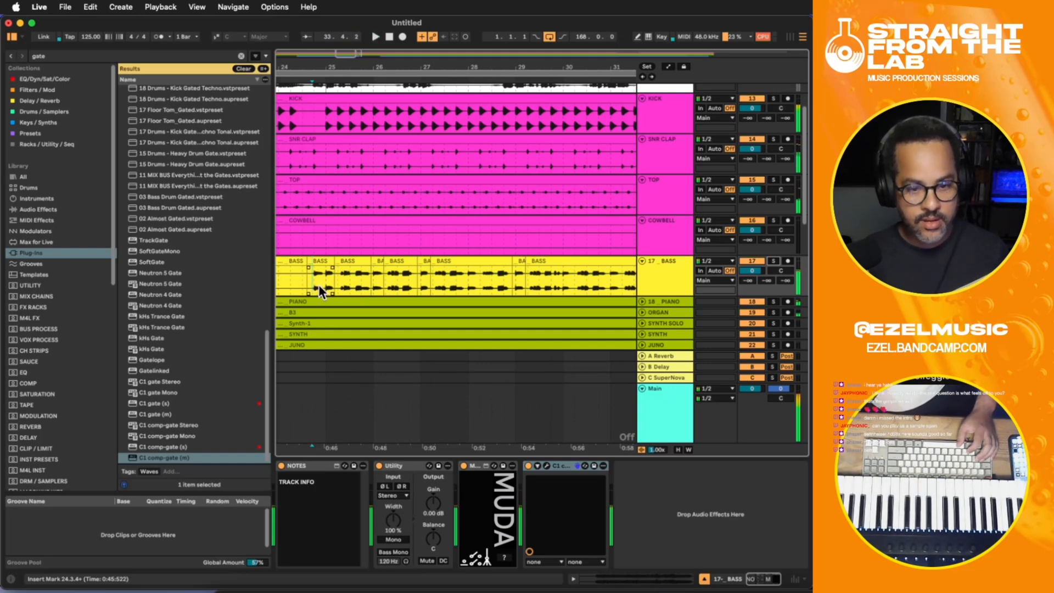
{"action": "key", "text": "space"}
- Add the SSLGChannel (s) plug-in after the C1 comp-gate on the BASS track and move its window over the arrangement
{"action": "left_click", "coordinate": [641, 526]}
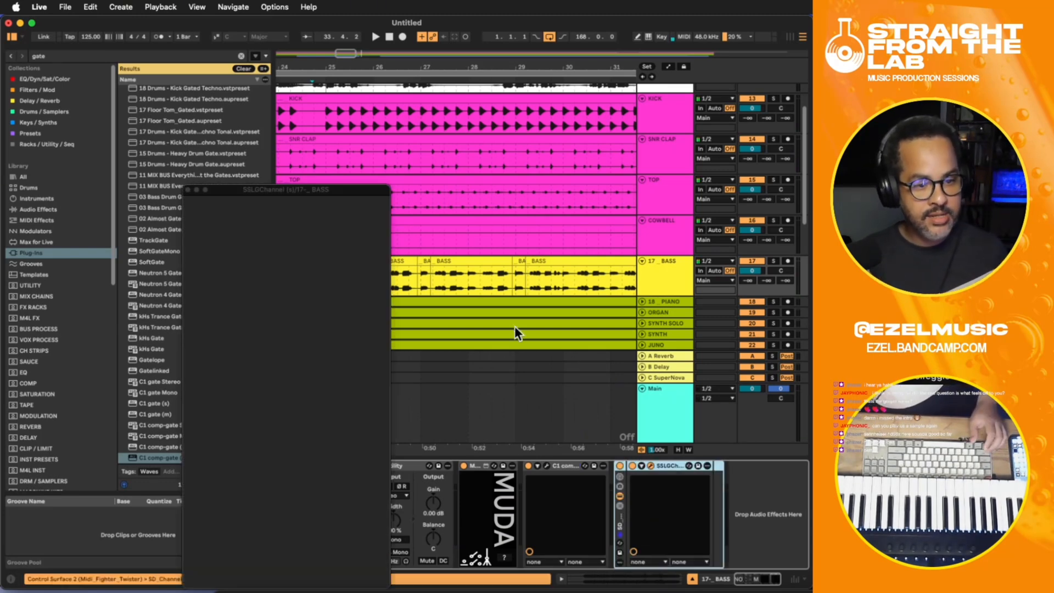
{"action": "left_click_drag", "start_coordinate": [345, 189], "coordinate": [519, 129]}
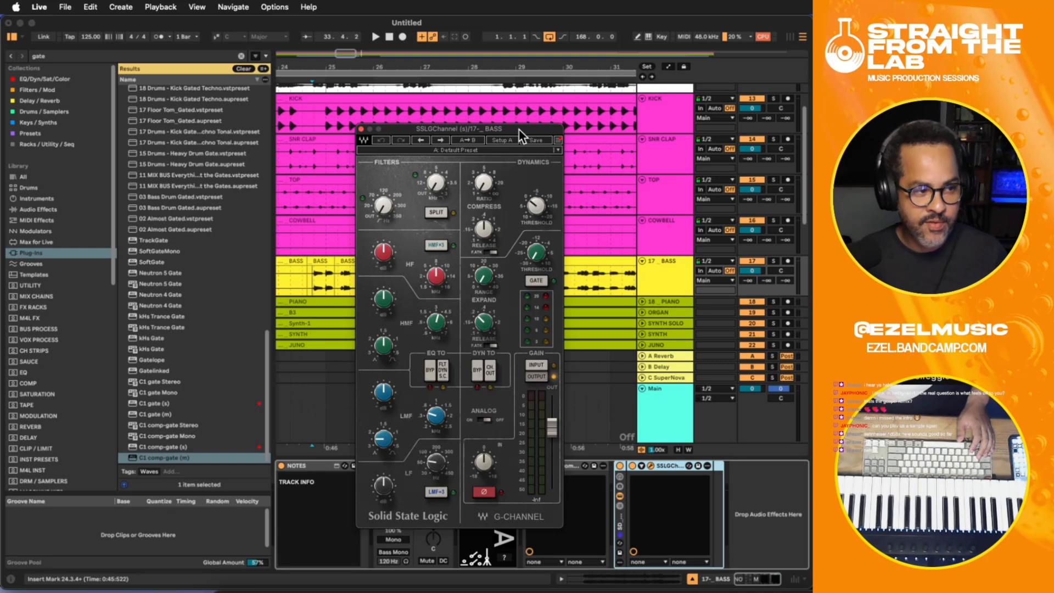
{"action": "mouse_move", "coordinate": [543, 217]}
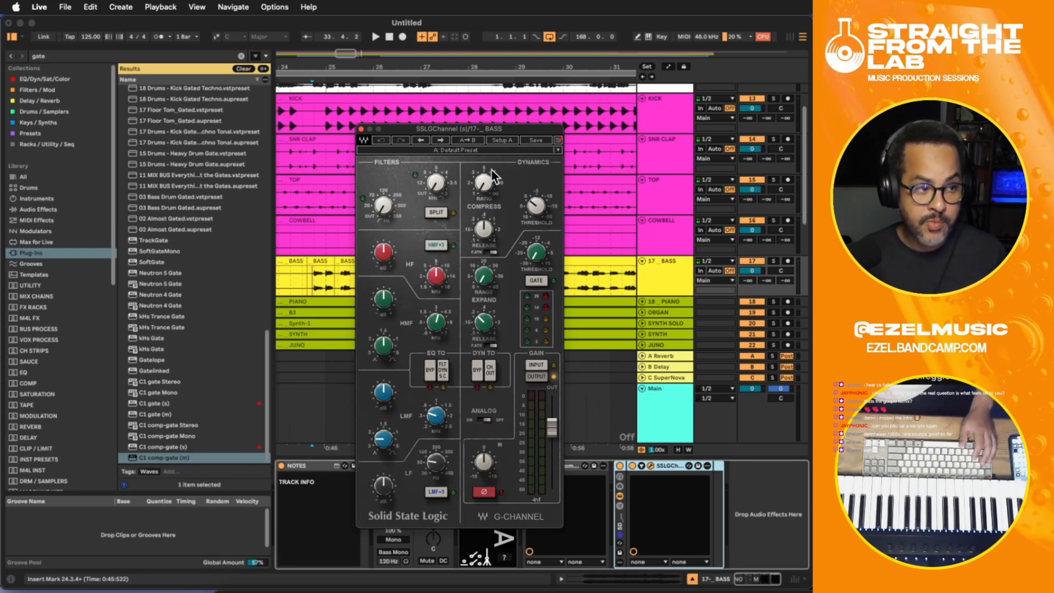
{"action": "left_click_drag", "start_coordinate": [493, 128], "coordinate": [427, 134]}
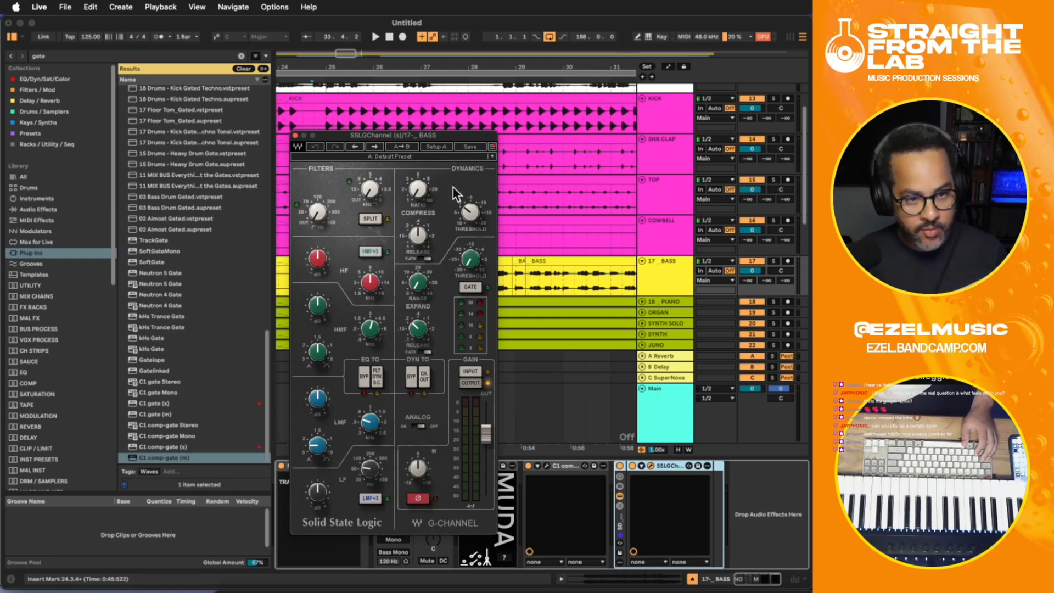
- Set the SSL G-Channel compressor to fast attack with a shorter release and a -20 threshold, and play the mix to check it
{"action": "left_click", "coordinate": [428, 258]}
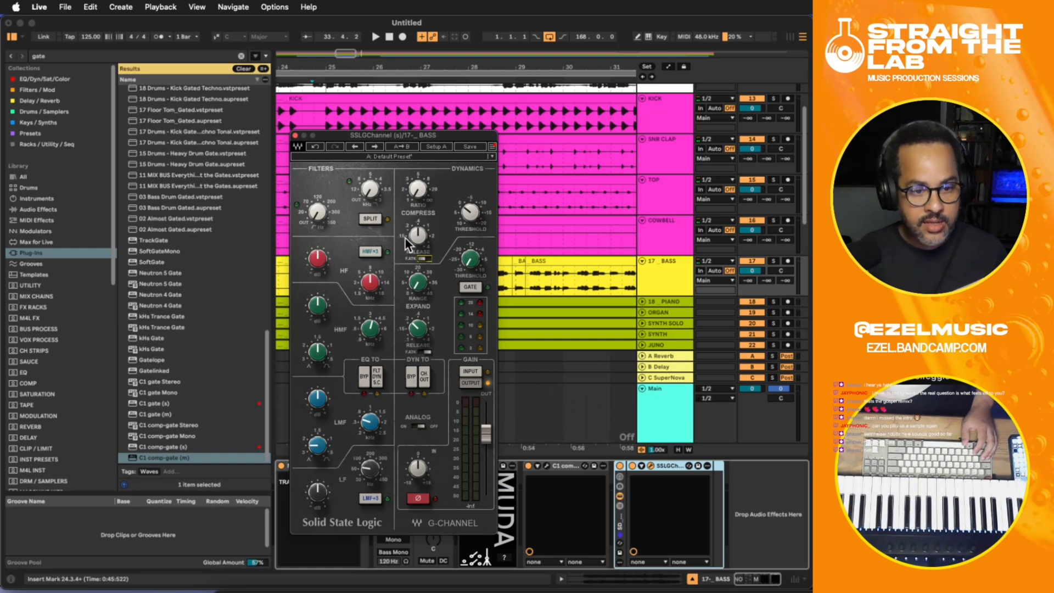
{"action": "left_click_drag", "start_coordinate": [418, 239], "coordinate": [419, 266]}
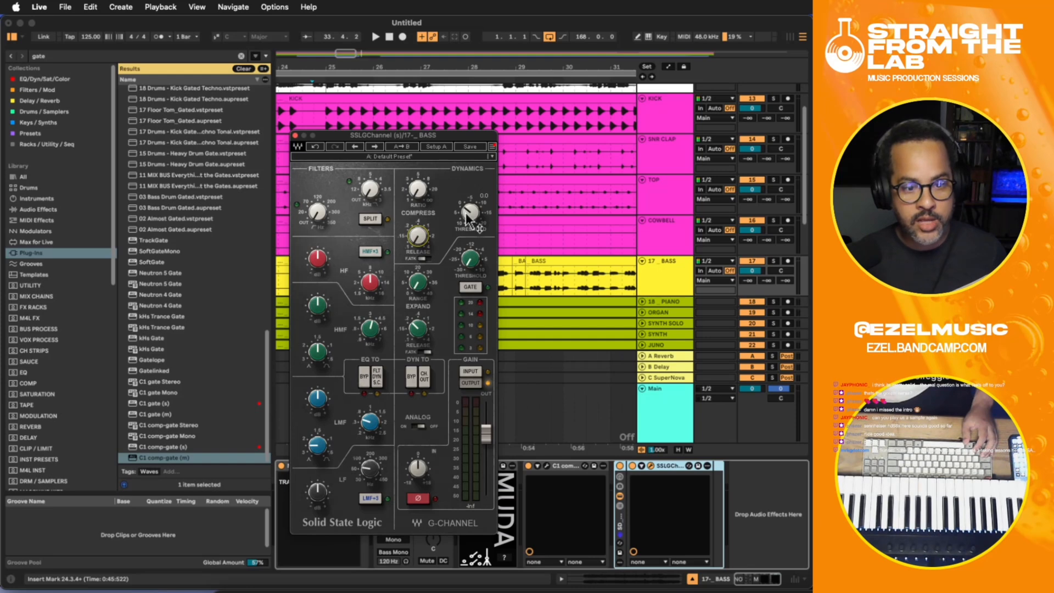
{"action": "left_click_drag", "start_coordinate": [465, 213], "coordinate": [466, 217]}
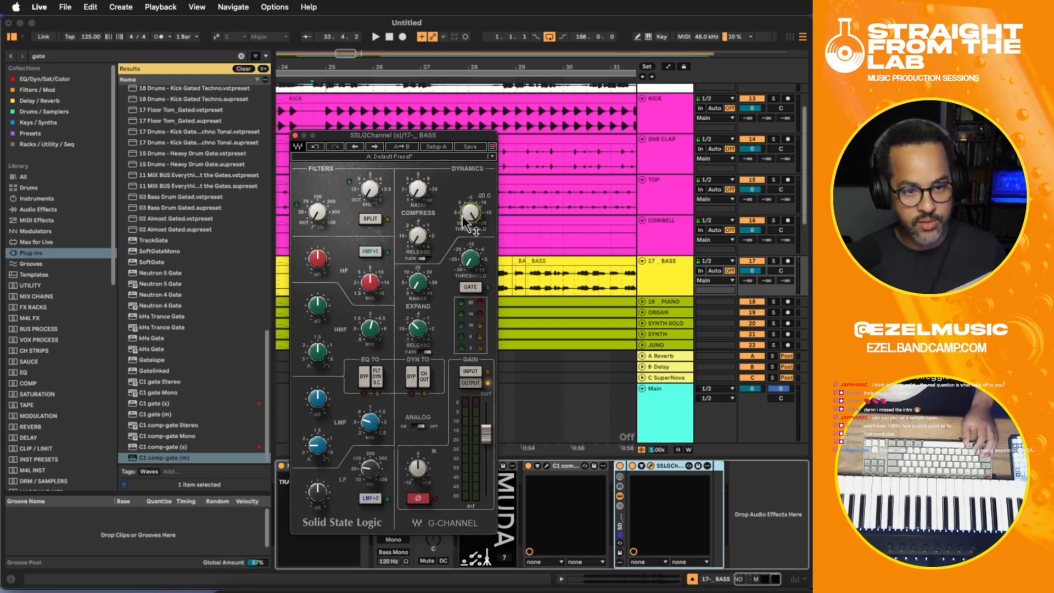
{"action": "key", "text": "space"}
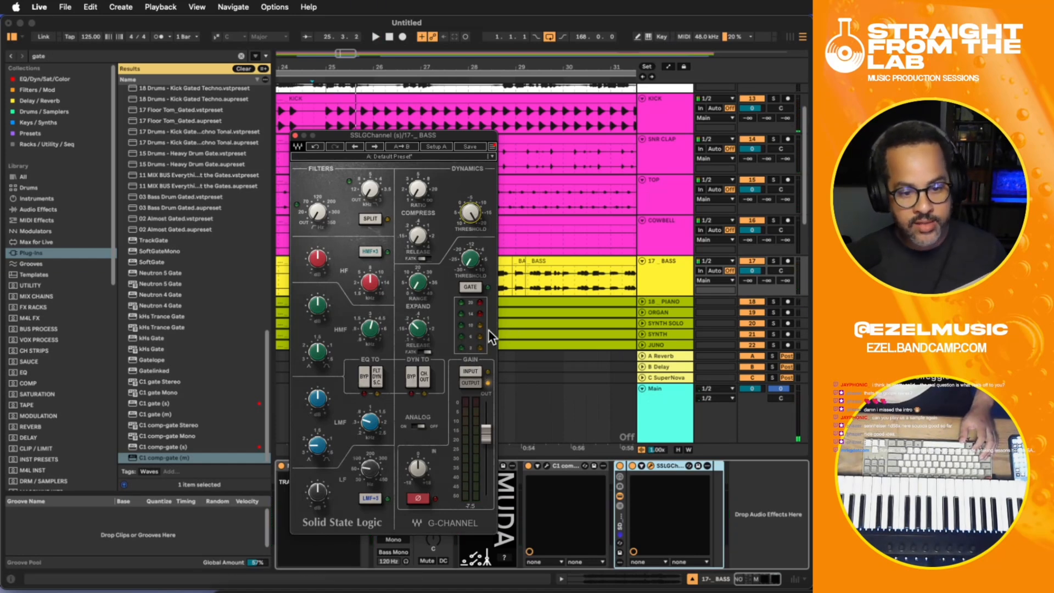
- Play the mix briefly to check the bass, and group the KICK, SNR CLAP, TOP and COWBELL tracks
{"action": "key", "text": "space"}
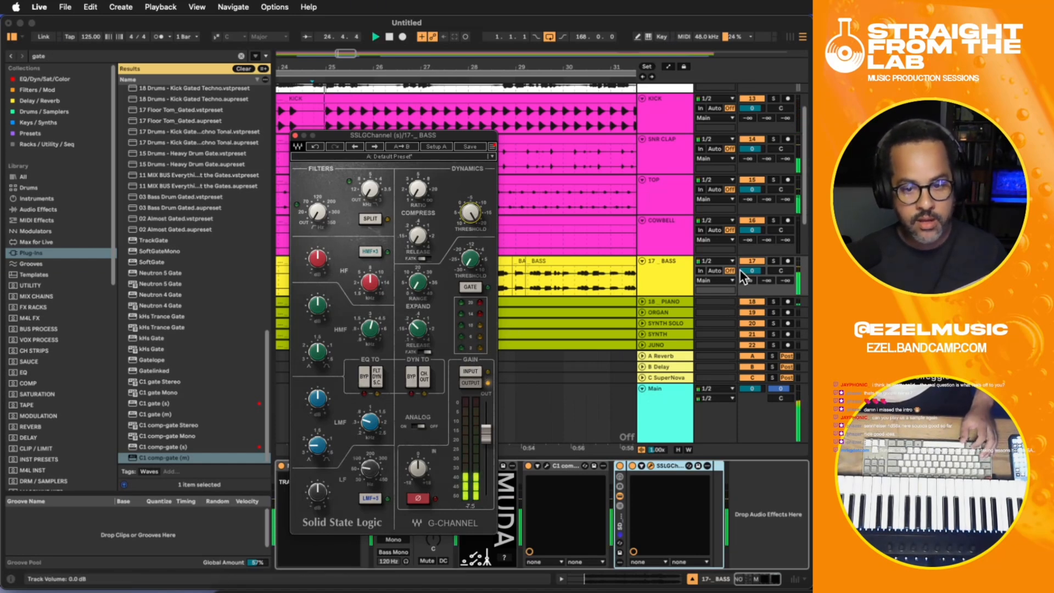
{"action": "key", "text": "space"}
{"action": "left_click", "coordinate": [719, 117]}
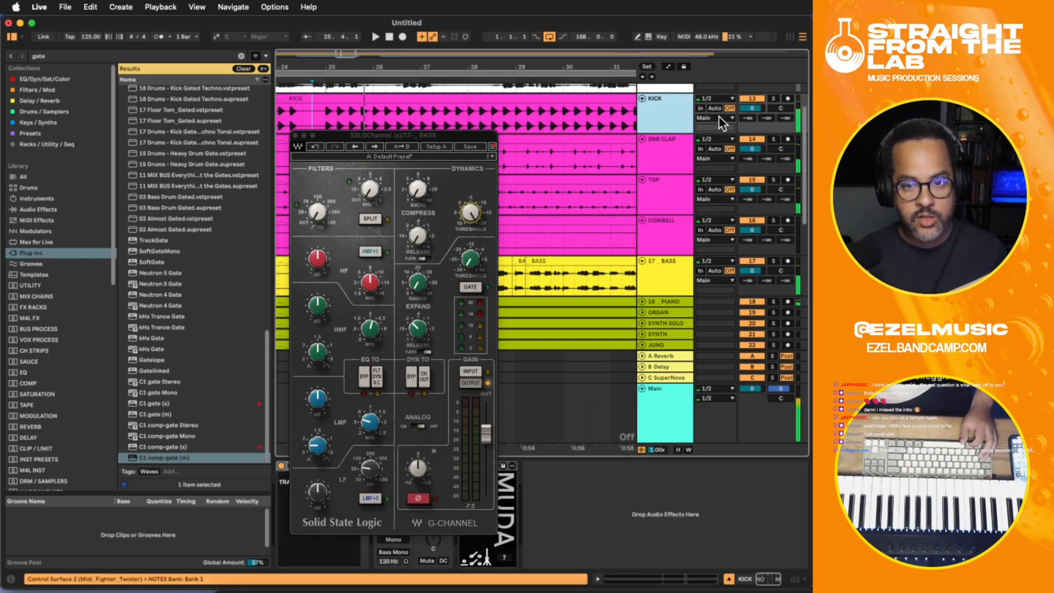
{"action": "left_click", "coordinate": [678, 226], "text": "shift"}
{"action": "key", "text": "super+g"}
- Rename the new drum track group as DRUMS GROUP and fold it
{"action": "left_click", "coordinate": [663, 111]}
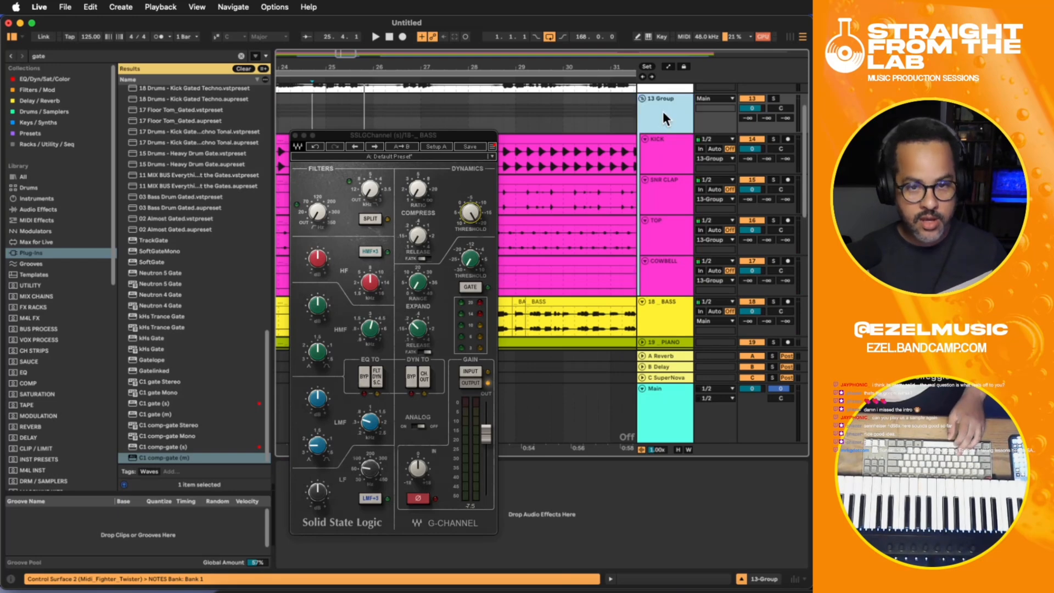
{"action": "key", "text": "super+r"}
{"action": "type", "text": "DRUMS GROUP"}
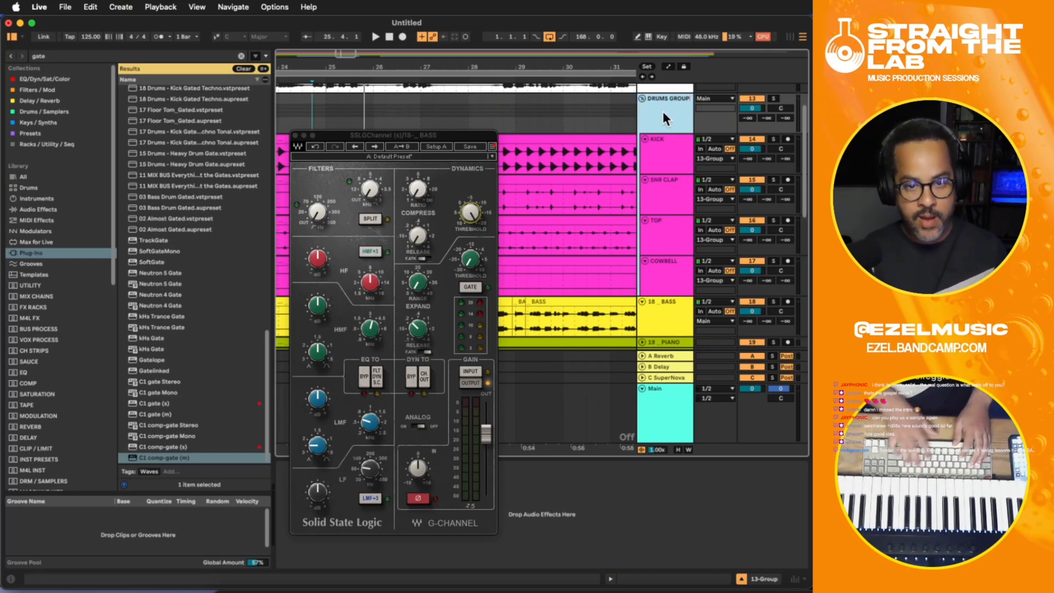
{"action": "key", "text": "Return"}
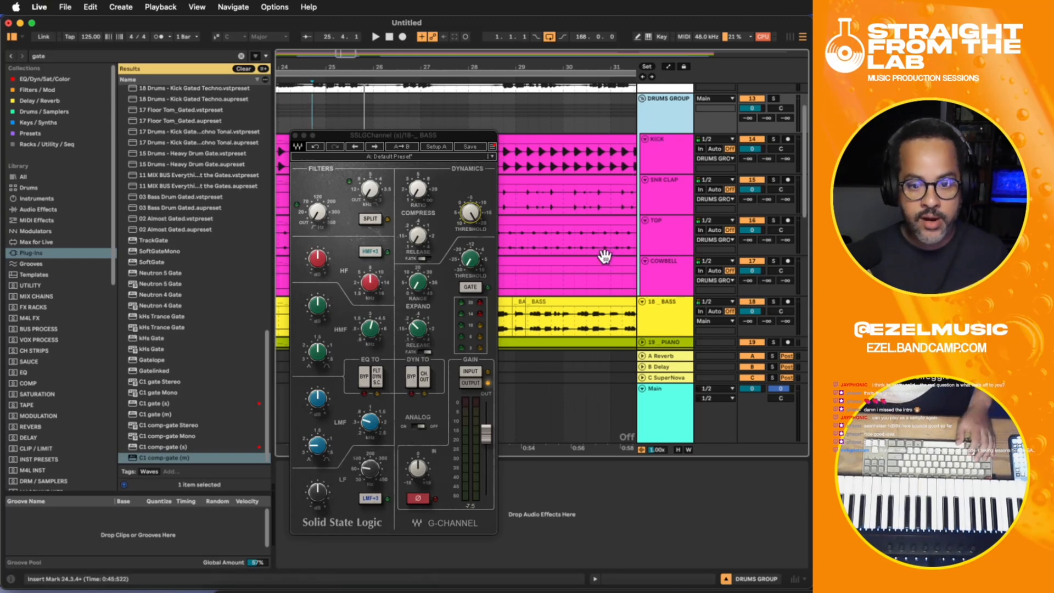
{"action": "left_click", "coordinate": [642, 98]}
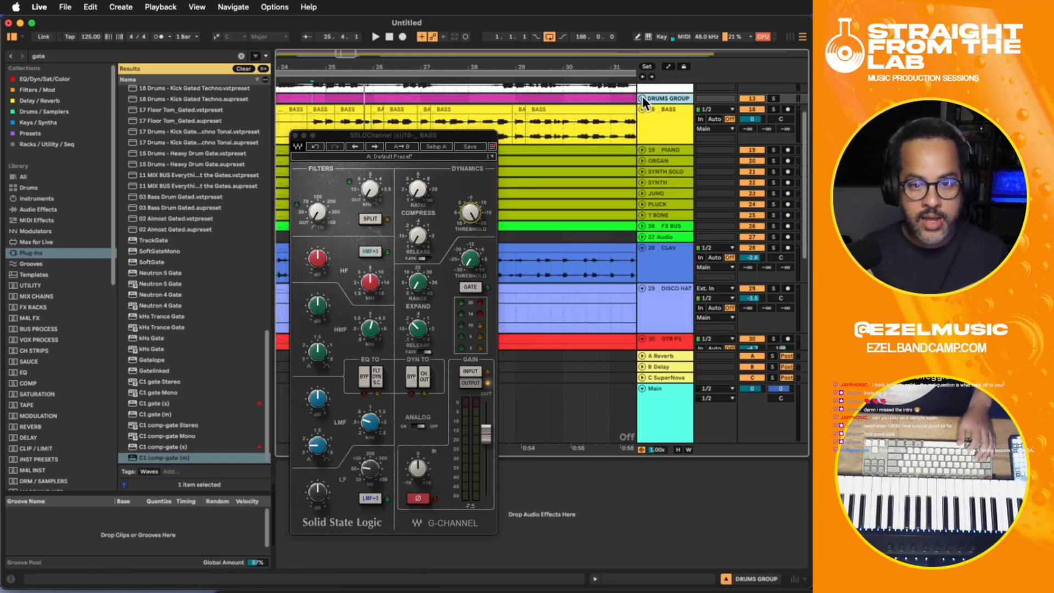
- Solo the DRUMS GROUP and BASS tracks and play them together
{"action": "left_click", "coordinate": [773, 98]}
{"action": "left_click", "coordinate": [773, 109]}
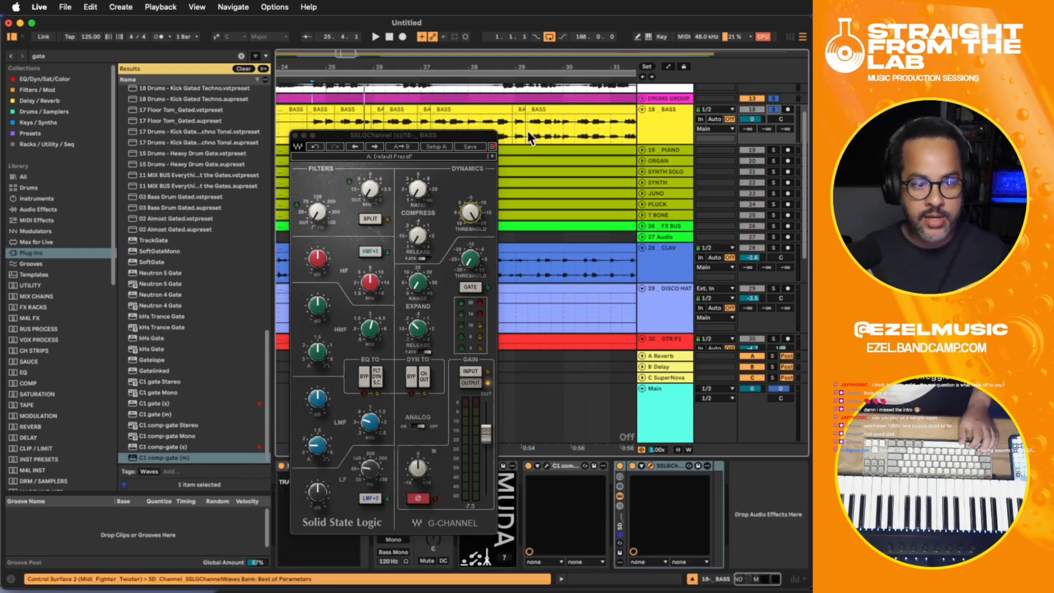
{"action": "key", "text": "space"}
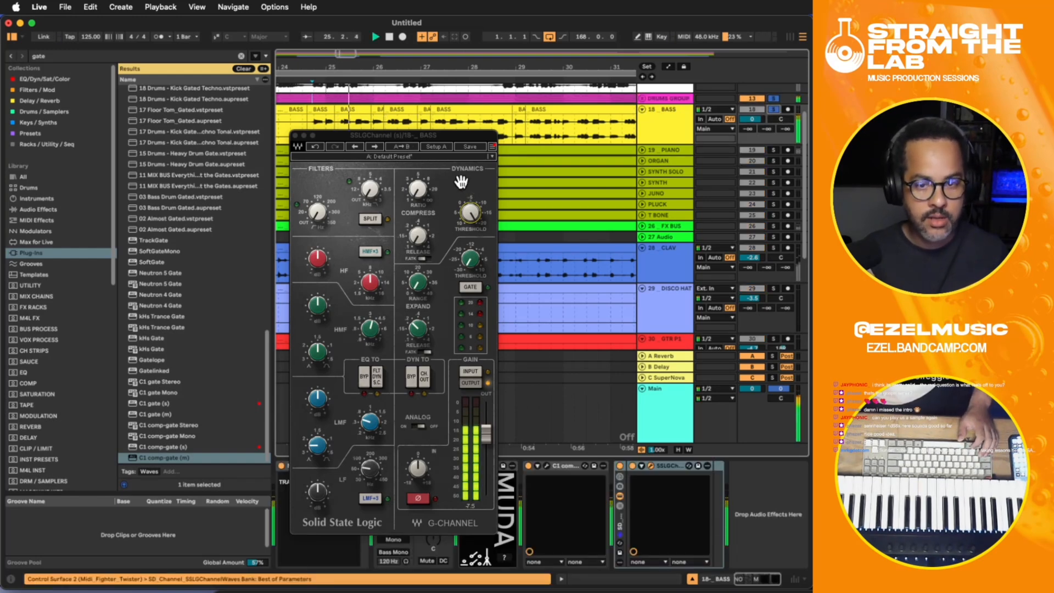
{"action": "key", "text": "space"}
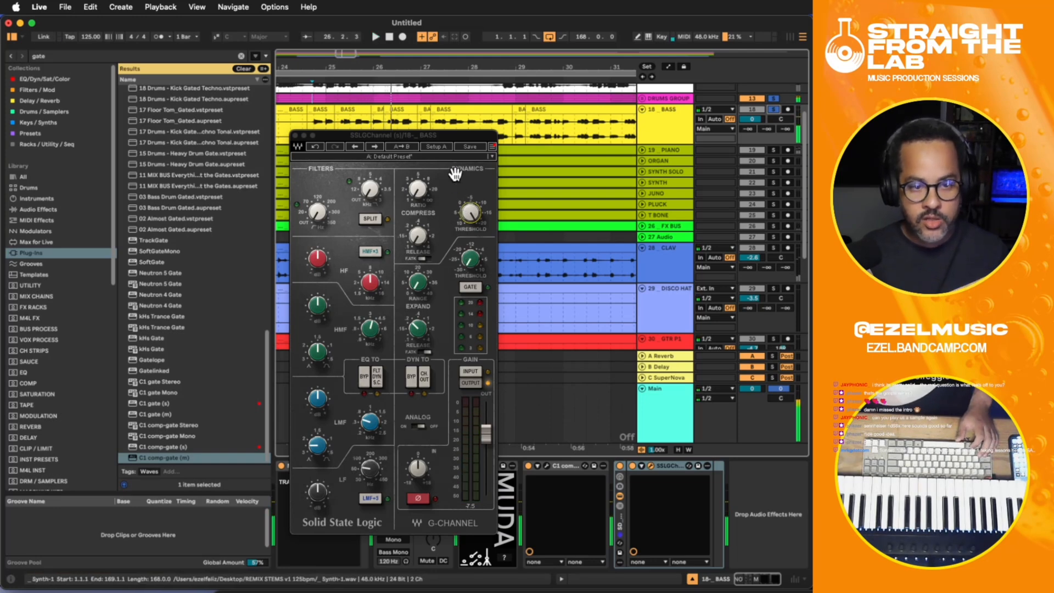
- Set the SSL G-Channel compressor ratio to about 1.7 while the soloed drums and bass play, and close the plug-in window
{"action": "left_click_drag", "start_coordinate": [435, 135], "coordinate": [497, 138]}
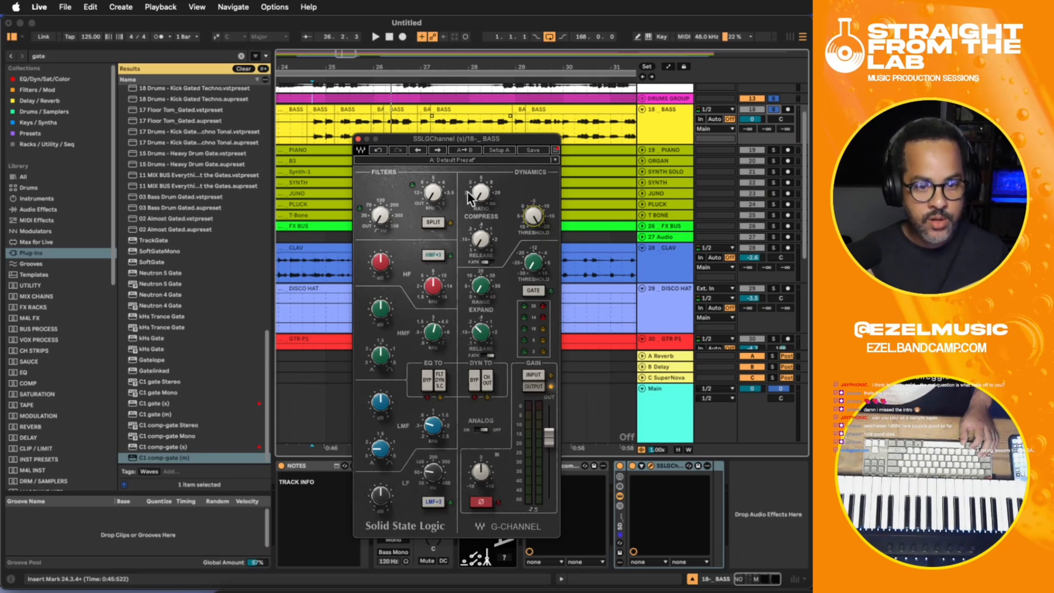
{"action": "left_click_drag", "start_coordinate": [536, 221], "coordinate": [540, 233]}
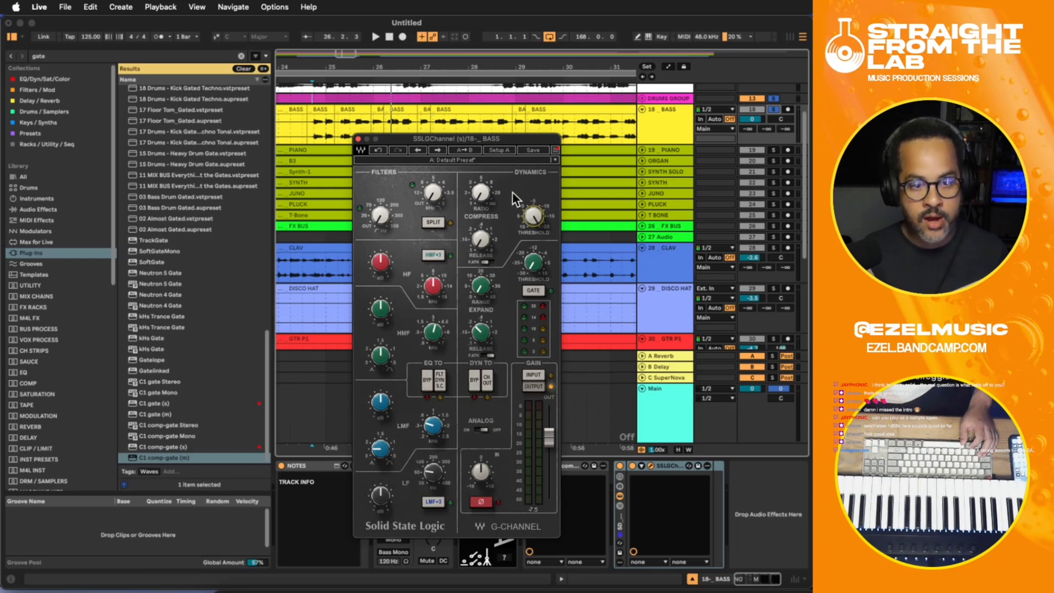
{"action": "key", "text": "space"}
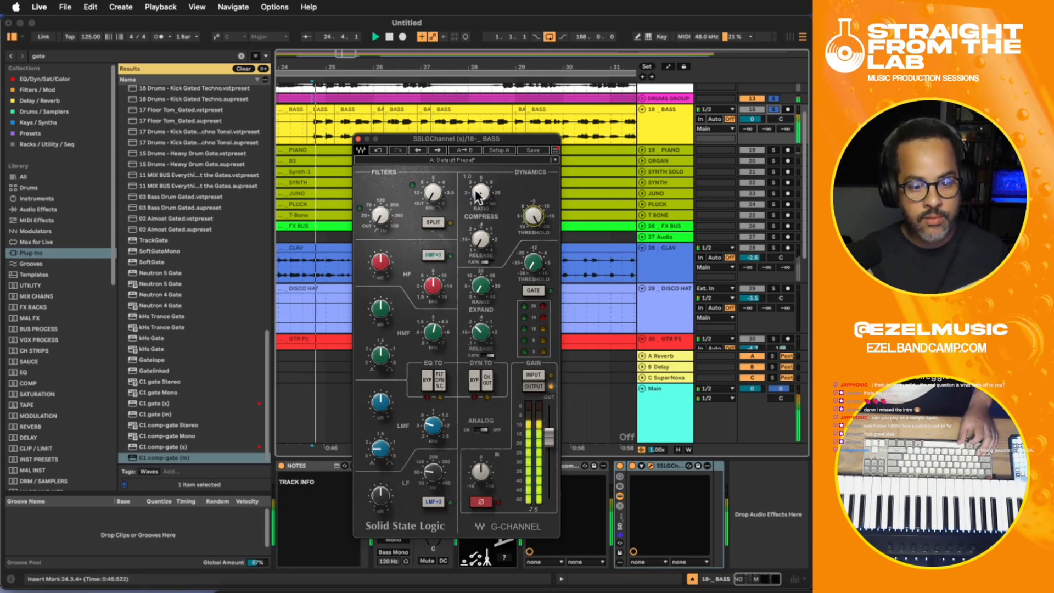
{"action": "left_click_drag", "start_coordinate": [476, 194], "coordinate": [477, 182]}
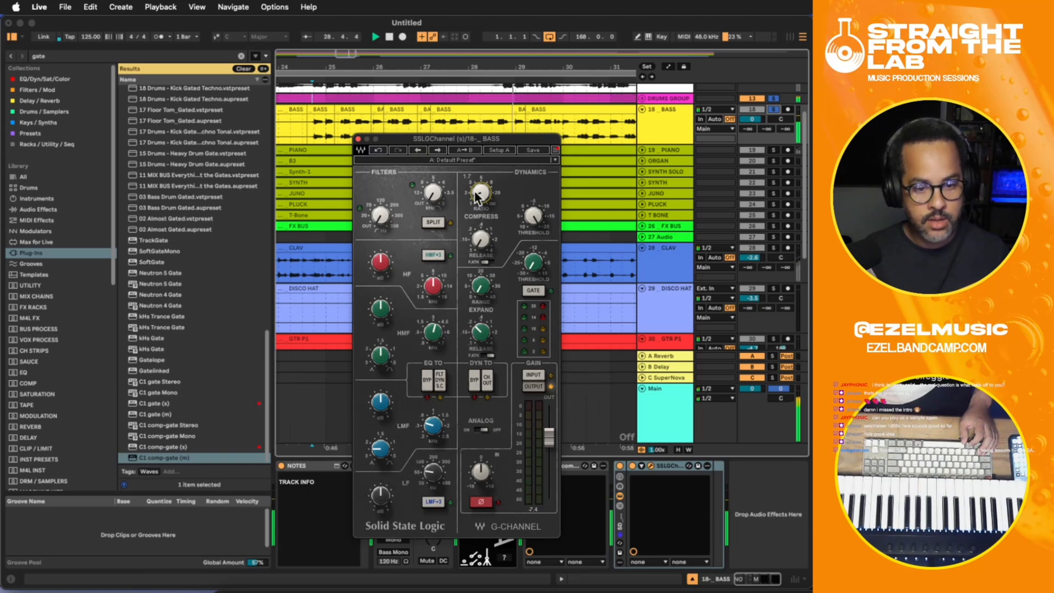
{"action": "left_click", "coordinate": [358, 139]}
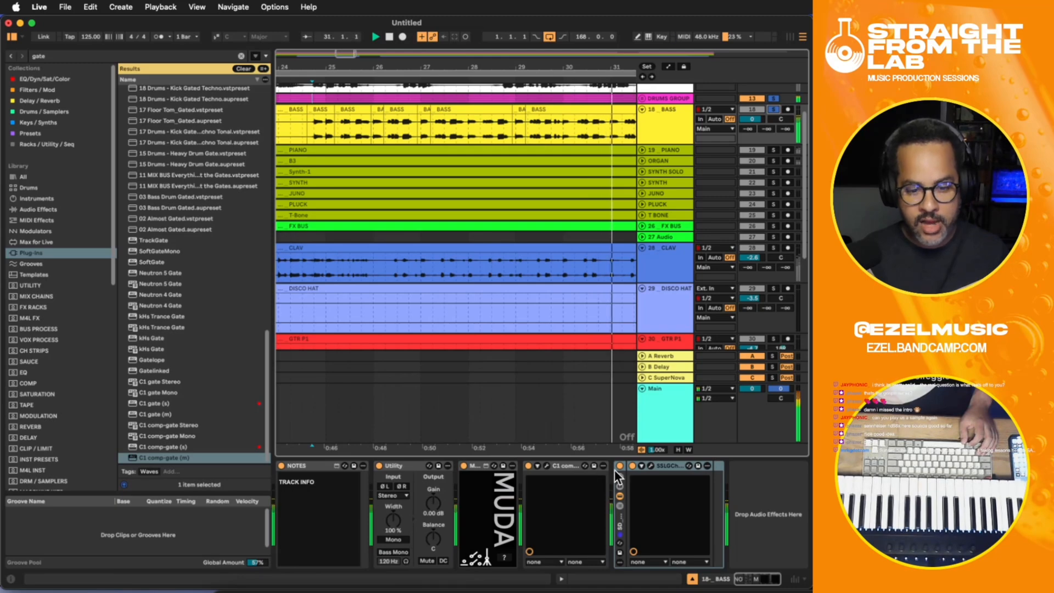
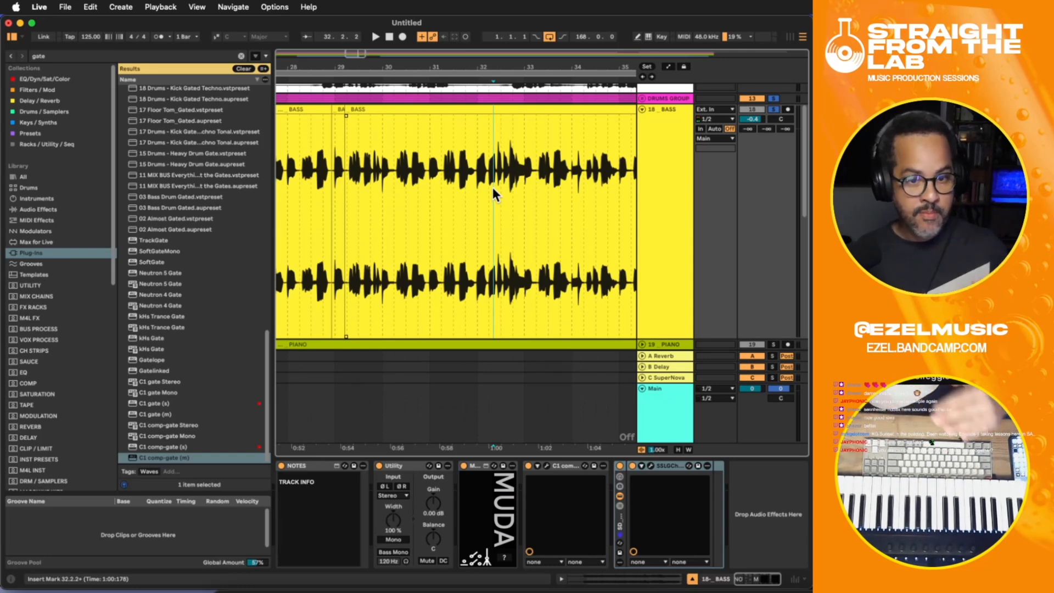
- Fine-tune the SSL G-Channel compressor ratio on the BASS track during playback, and close the plug-in window
{"action": "left_click", "coordinate": [651, 466]}
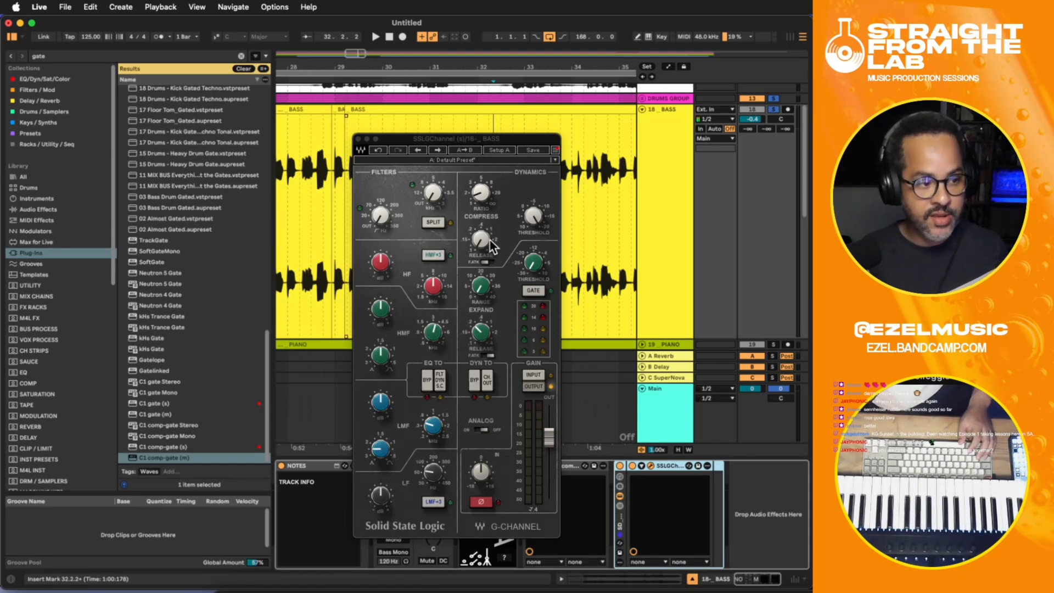
{"action": "key", "text": "space"}
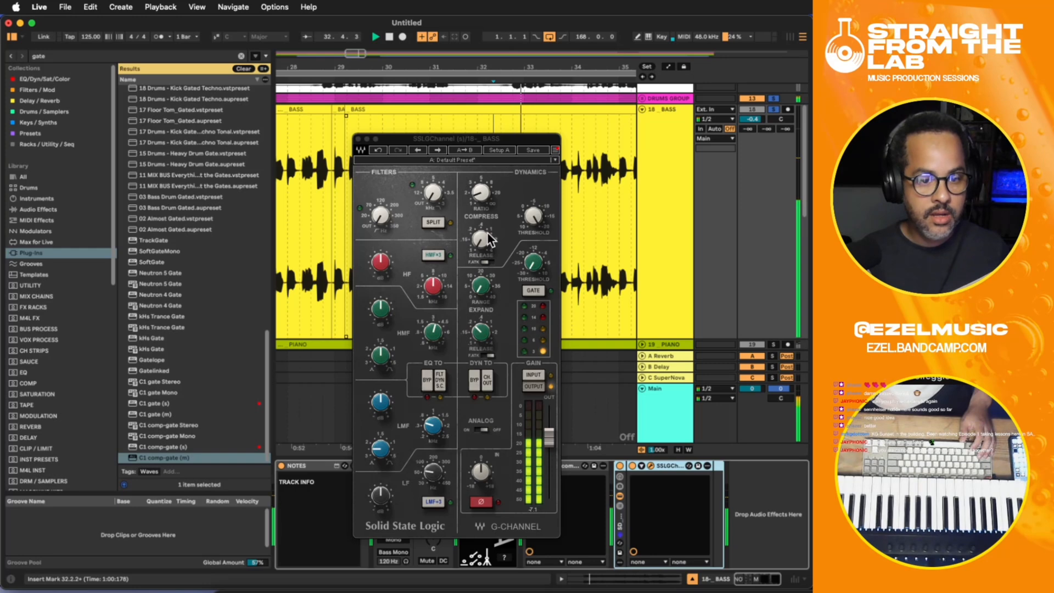
{"action": "left_click_drag", "start_coordinate": [479, 195], "coordinate": [480, 192]}
{"action": "left_click", "coordinate": [358, 139]}
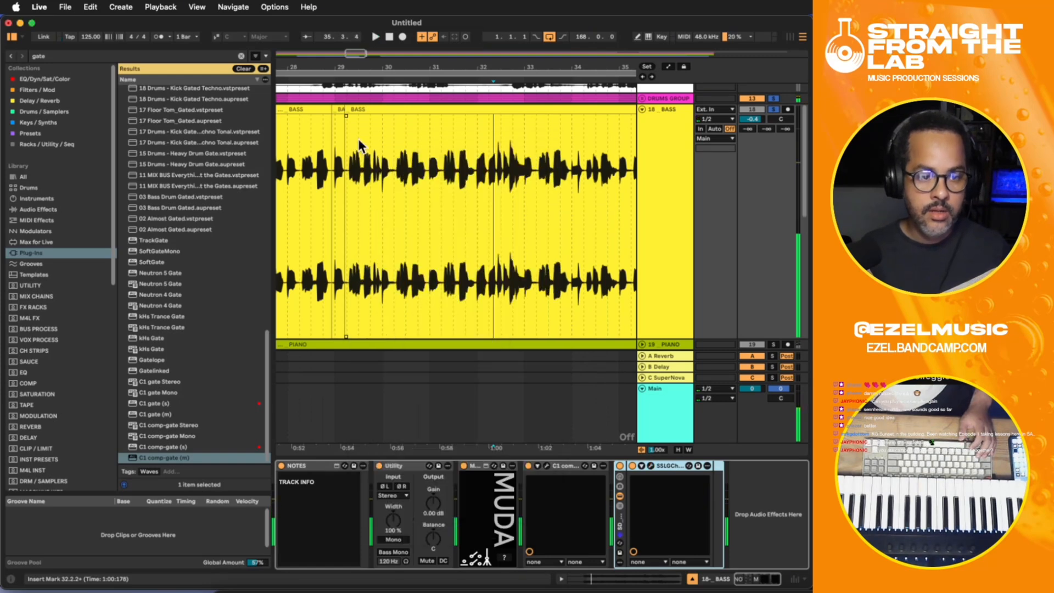
- Search the plug-ins for "rider", add Bass Rider (m) at the end of the BASS effect chain and reposition its window
{"action": "left_click", "coordinate": [758, 526]}
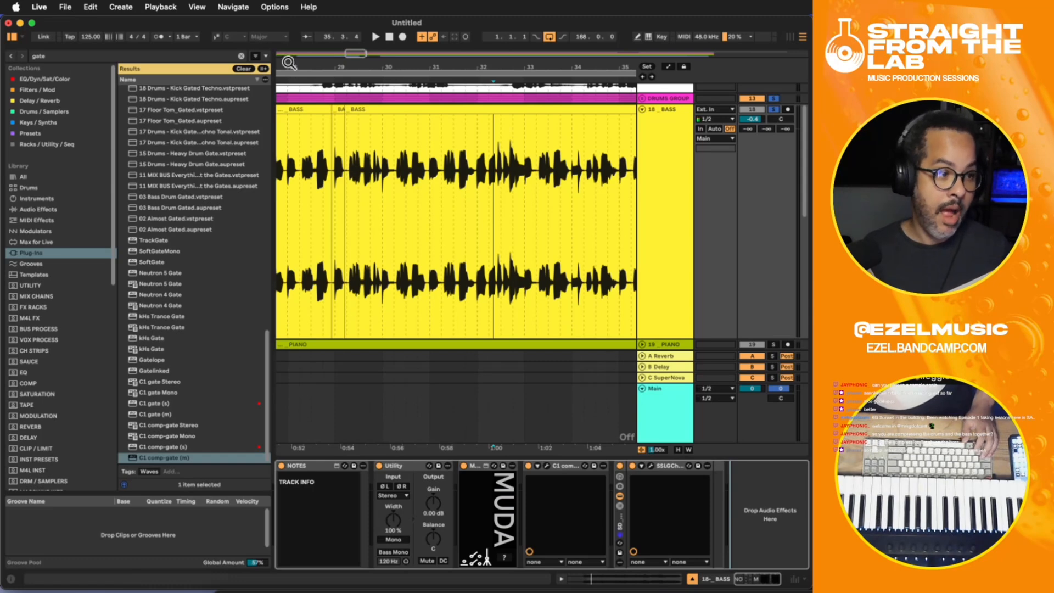
{"action": "left_click", "coordinate": [677, 160]}
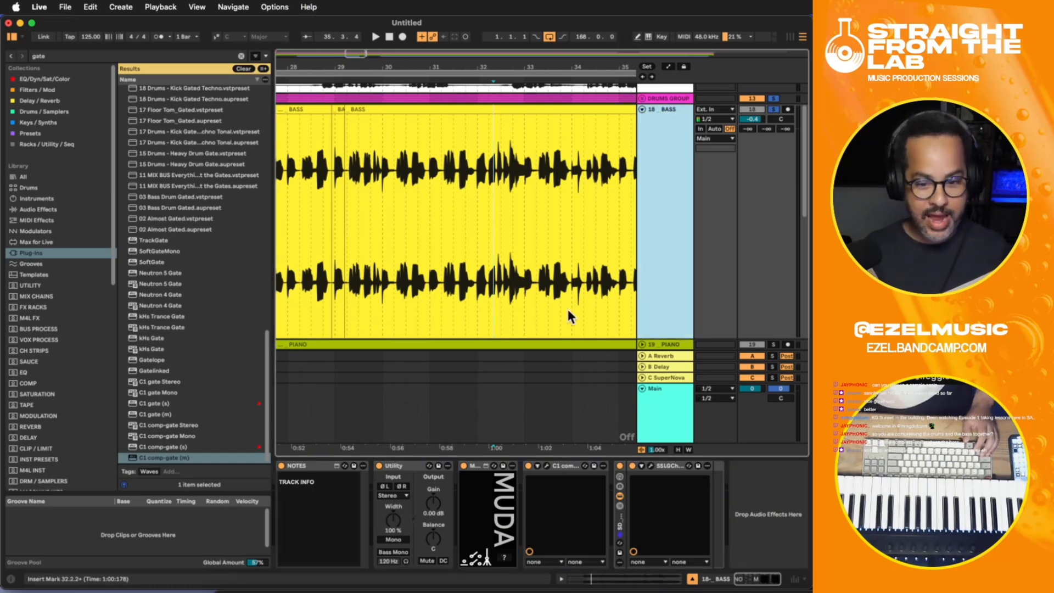
{"action": "left_click", "coordinate": [753, 502]}
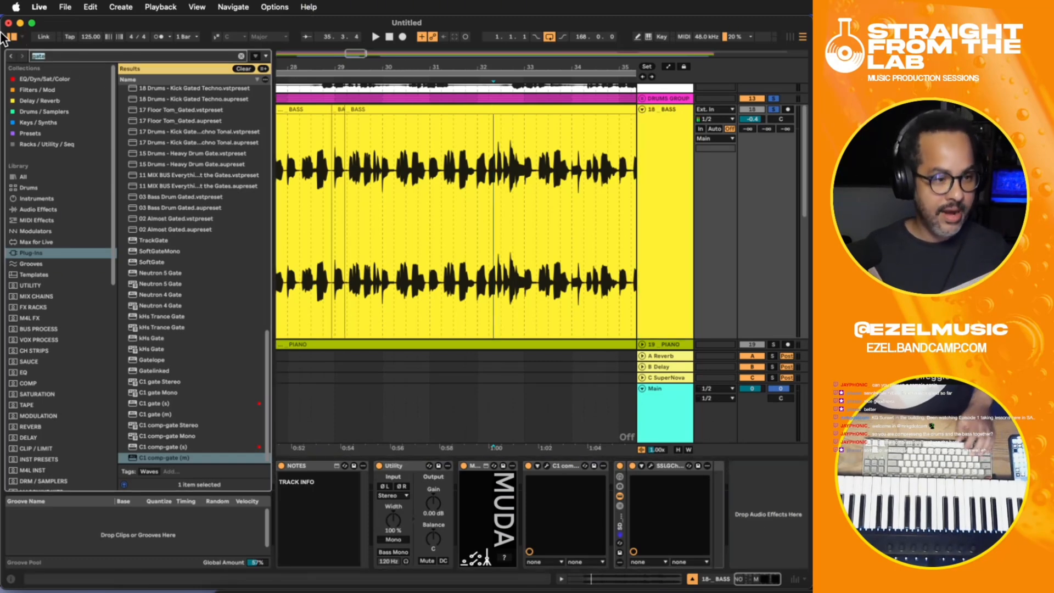
{"action": "key", "text": "super+f"}
{"action": "type", "text": "r"}
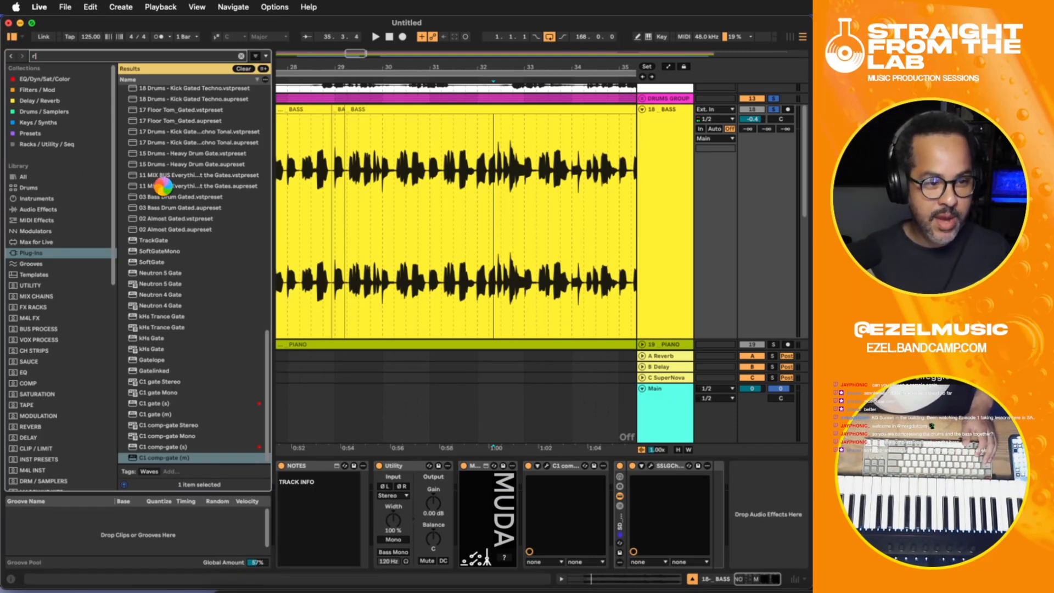
{"action": "type", "text": "ider"}
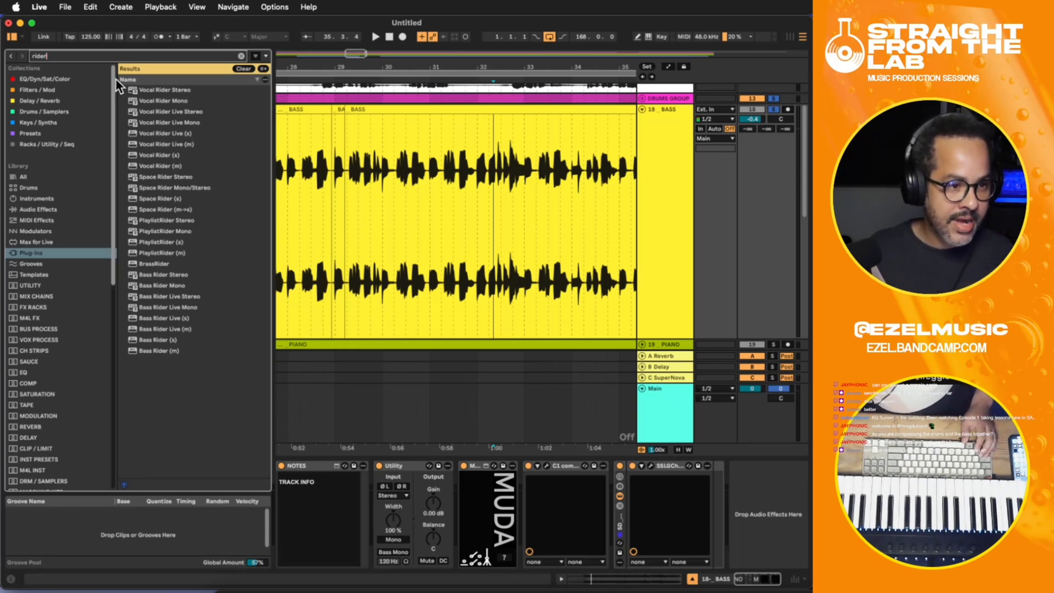
{"action": "left_click", "coordinate": [159, 341]}
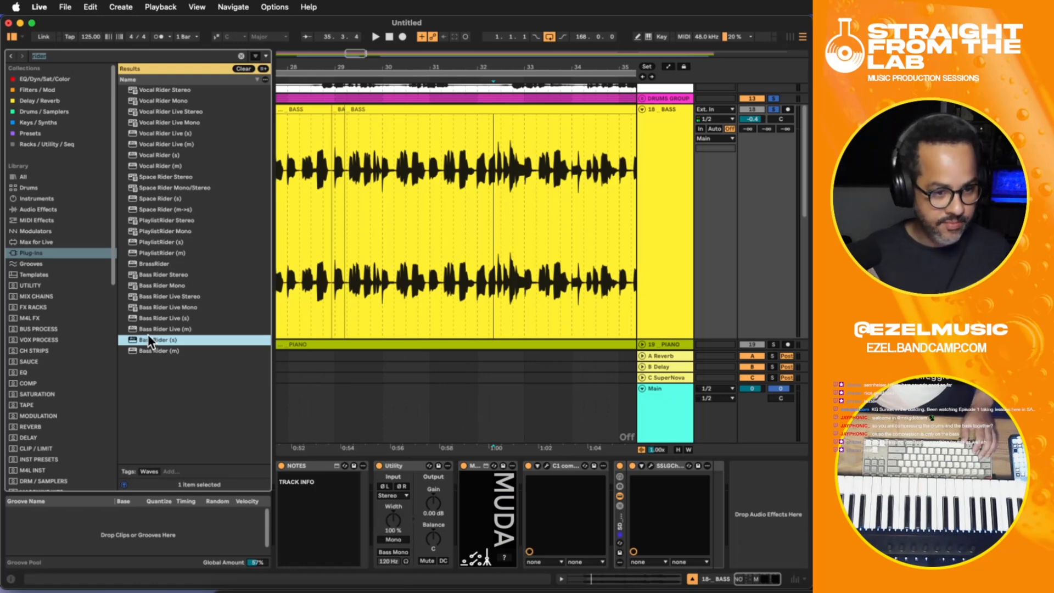
{"action": "double_click", "coordinate": [152, 350]}
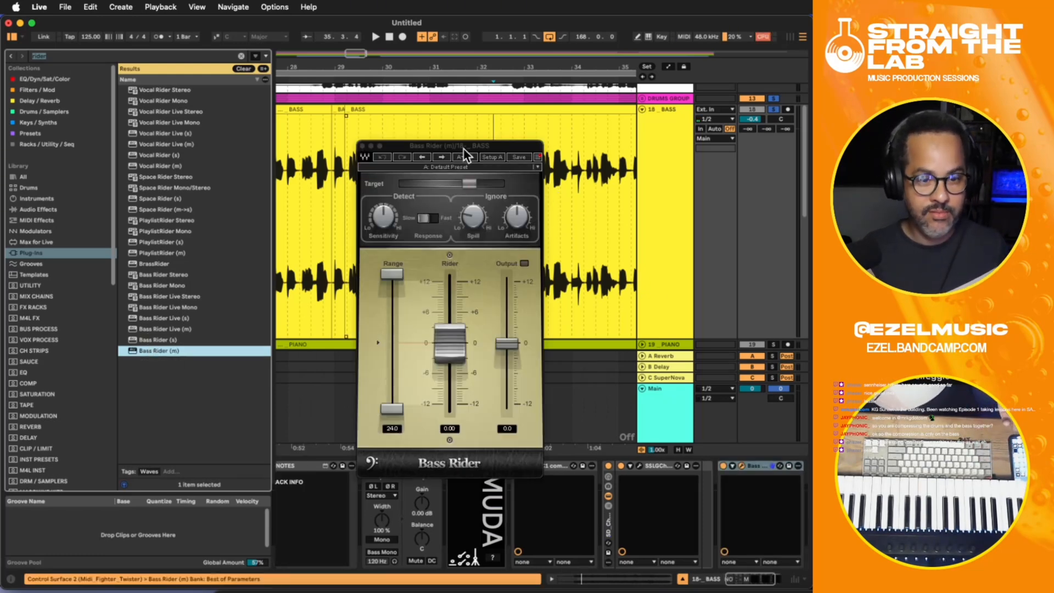
{"action": "left_click_drag", "start_coordinate": [471, 147], "coordinate": [474, 134]}
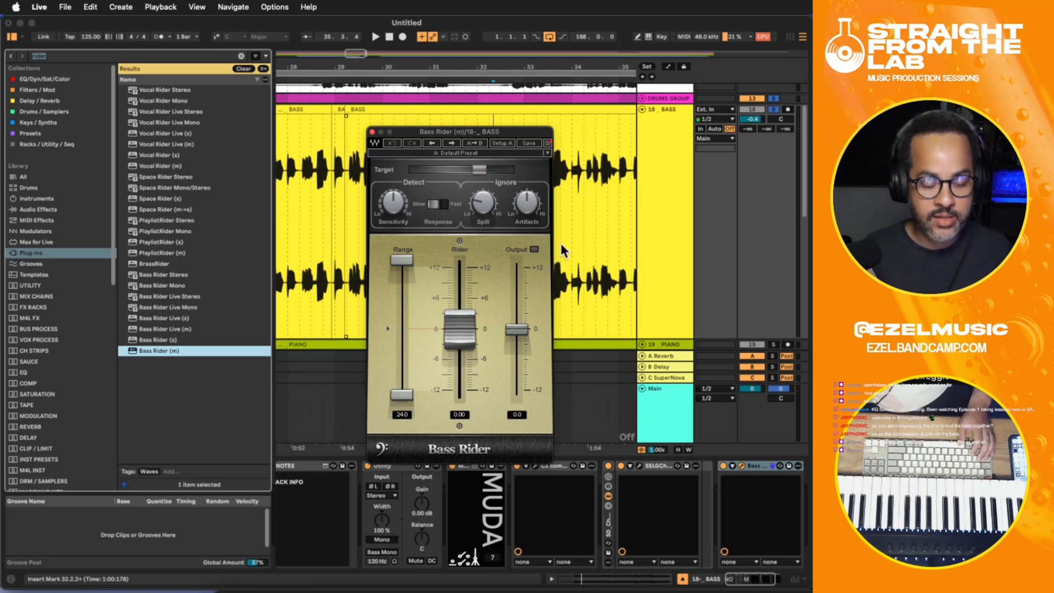
- Compare the playing bass with Bass Rider bypassed and active, close its window and stop playback
{"action": "key", "text": "space"}
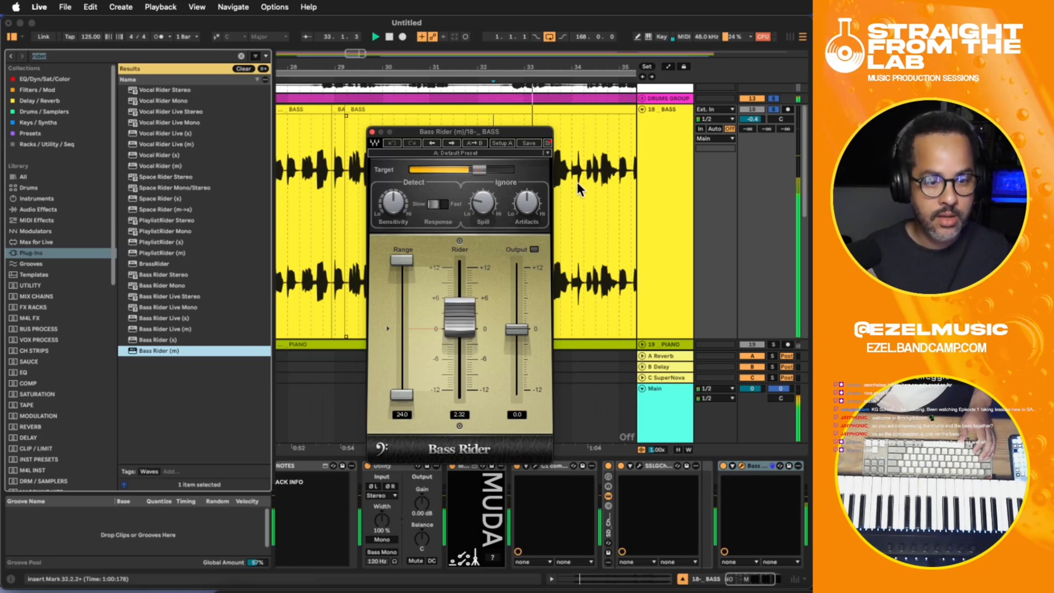
{"action": "left_click", "coordinate": [724, 471]}
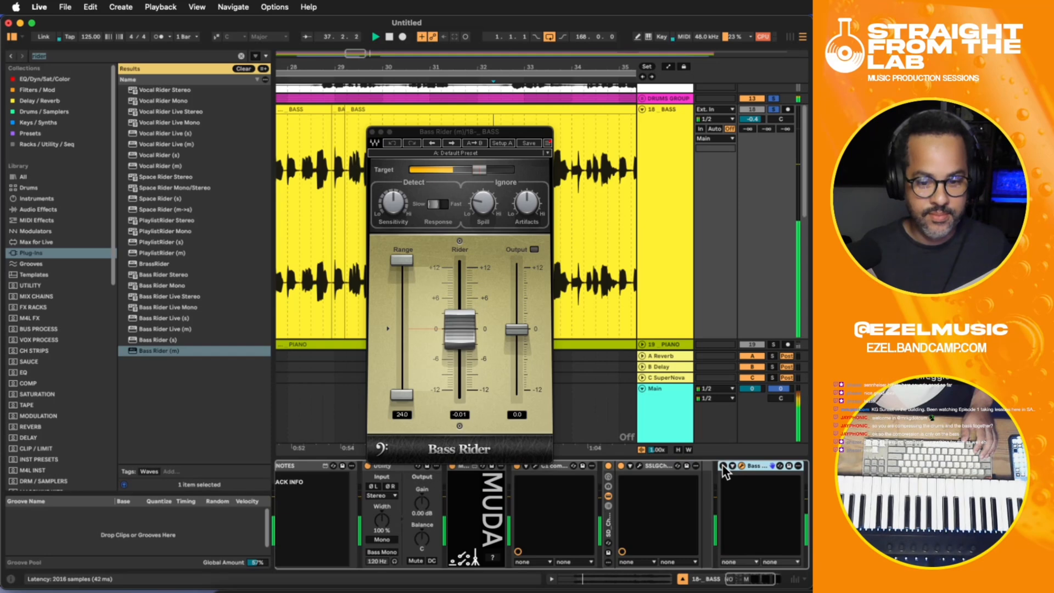
{"action": "left_click", "coordinate": [723, 467]}
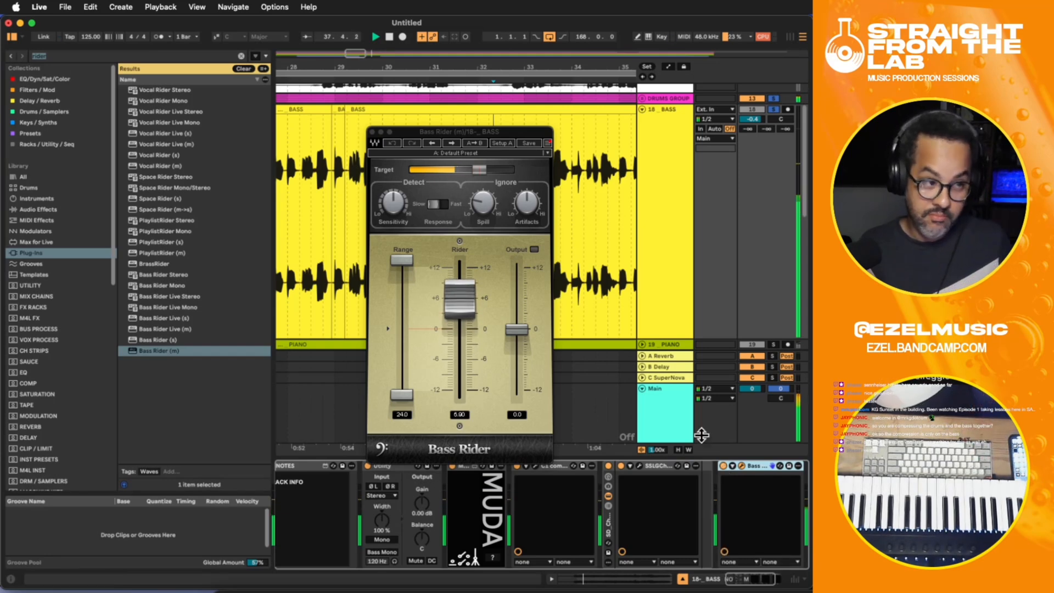
{"action": "left_click", "coordinate": [372, 132]}
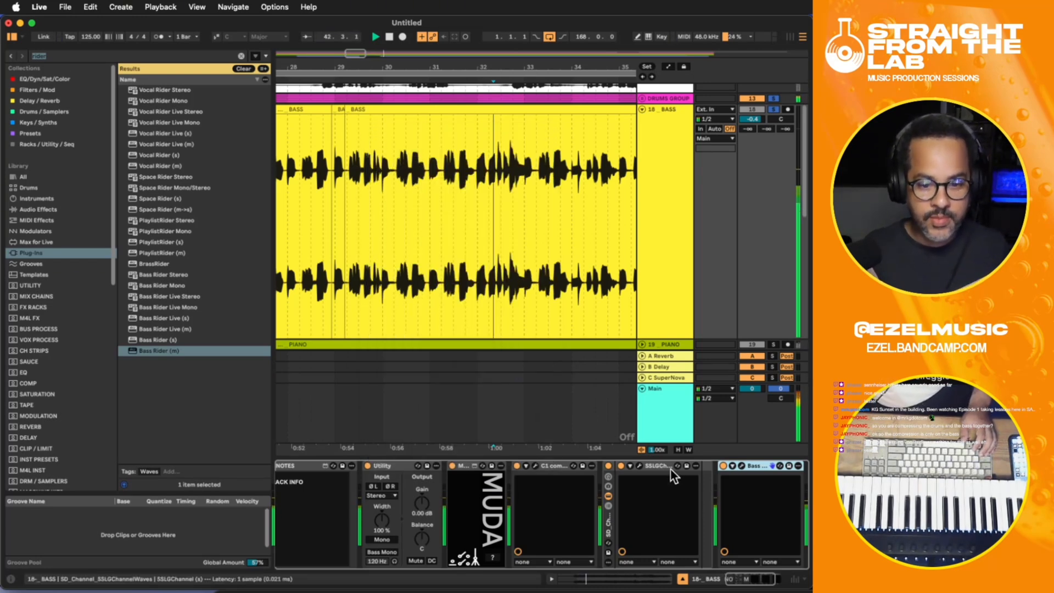
{"action": "key", "text": "space"}
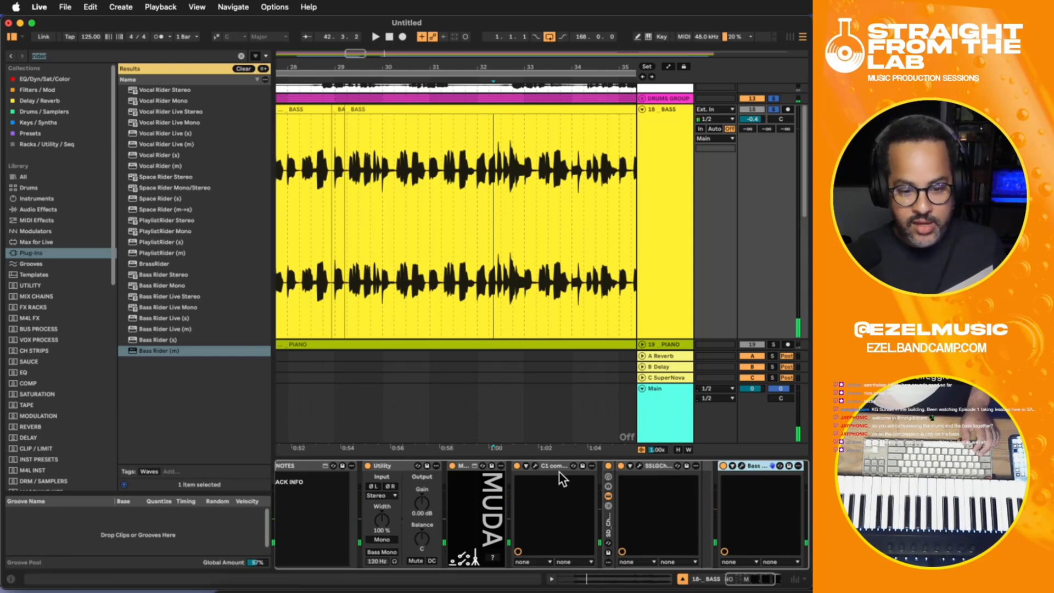
- Group the C1 comp-gate, SSLGChannel and Bass Rider devices into one rack and hide its devices
{"action": "left_click", "coordinate": [543, 465]}
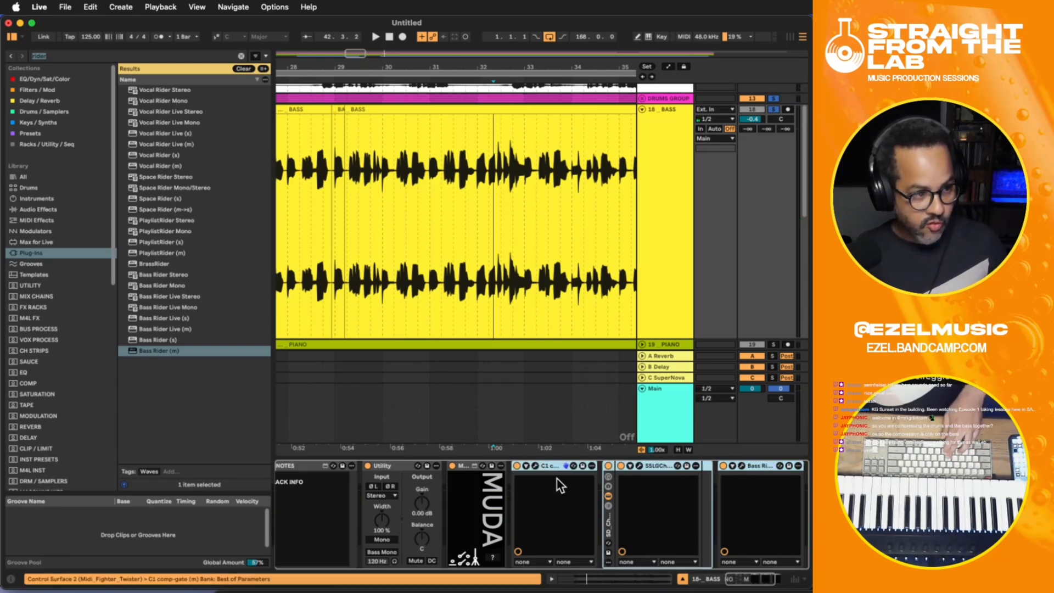
{"action": "key", "text": "super+g"}
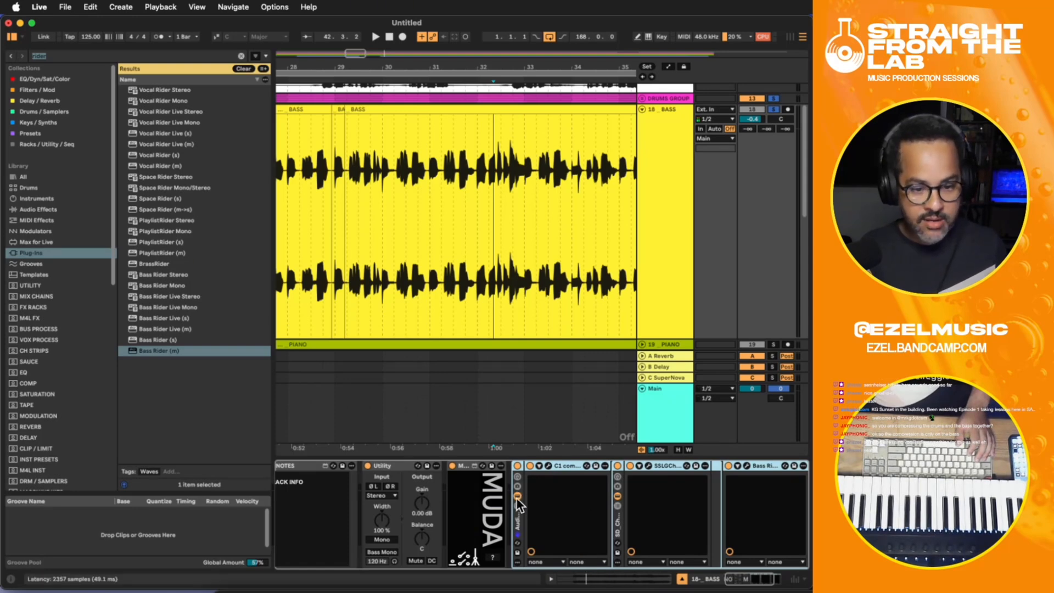
{"action": "left_click", "coordinate": [517, 496]}
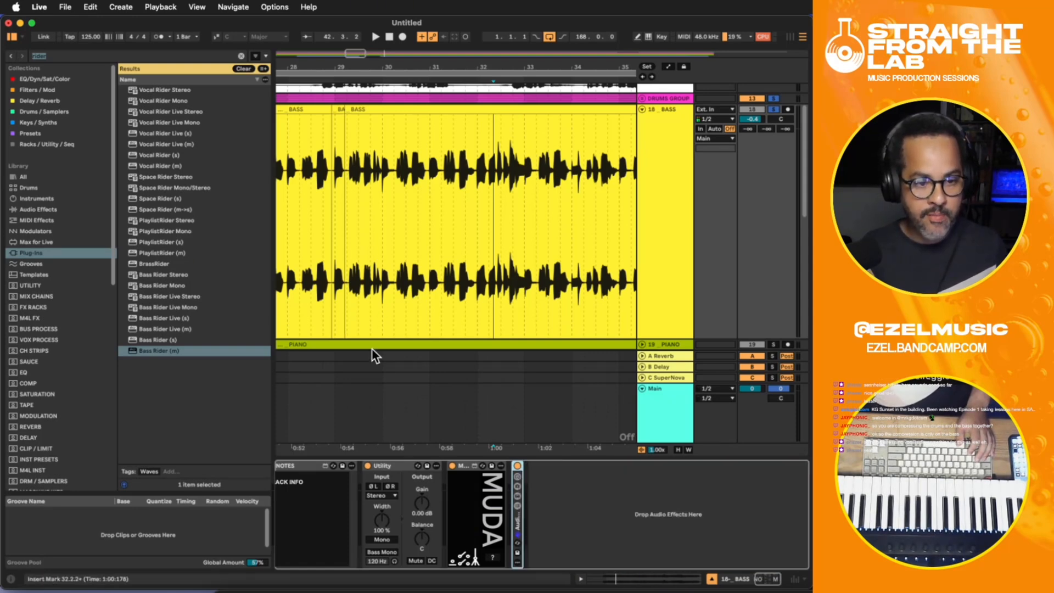
- Play the BASS track with the drums from bar 28 and compare the sound with the new effect rack off and on
{"action": "left_click", "coordinate": [314, 274]}
{"action": "left_click", "coordinate": [297, 273]}
{"action": "left_click", "coordinate": [672, 153]}
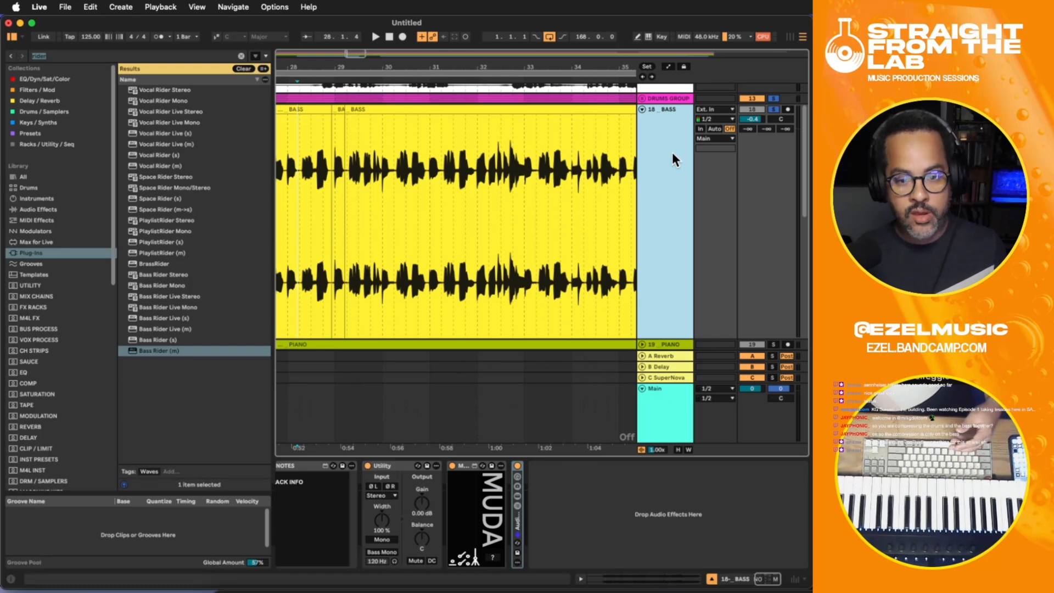
{"action": "left_click", "coordinate": [516, 466]}
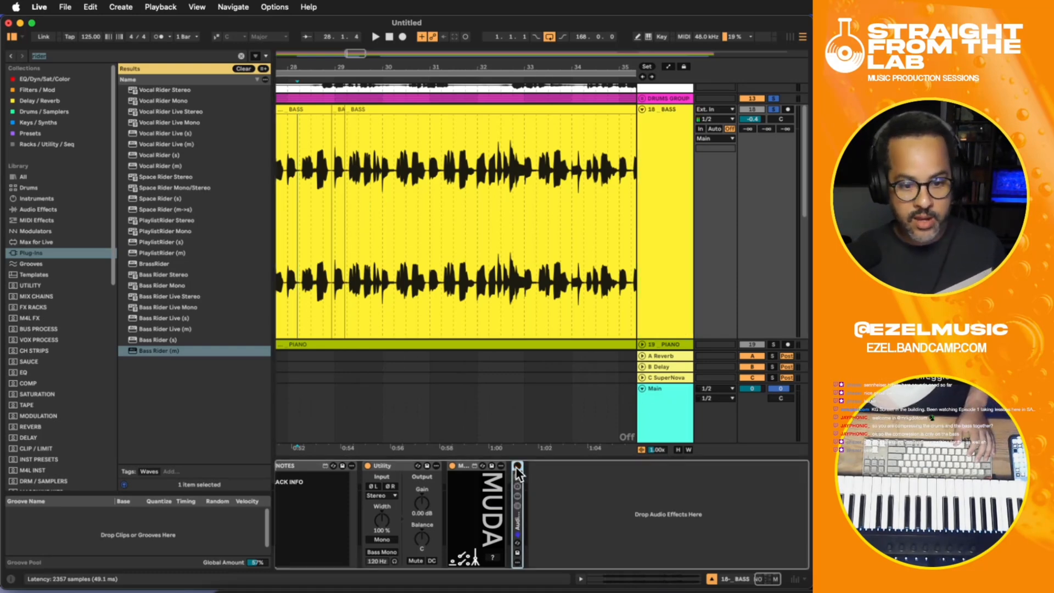
{"action": "key", "text": "space"}
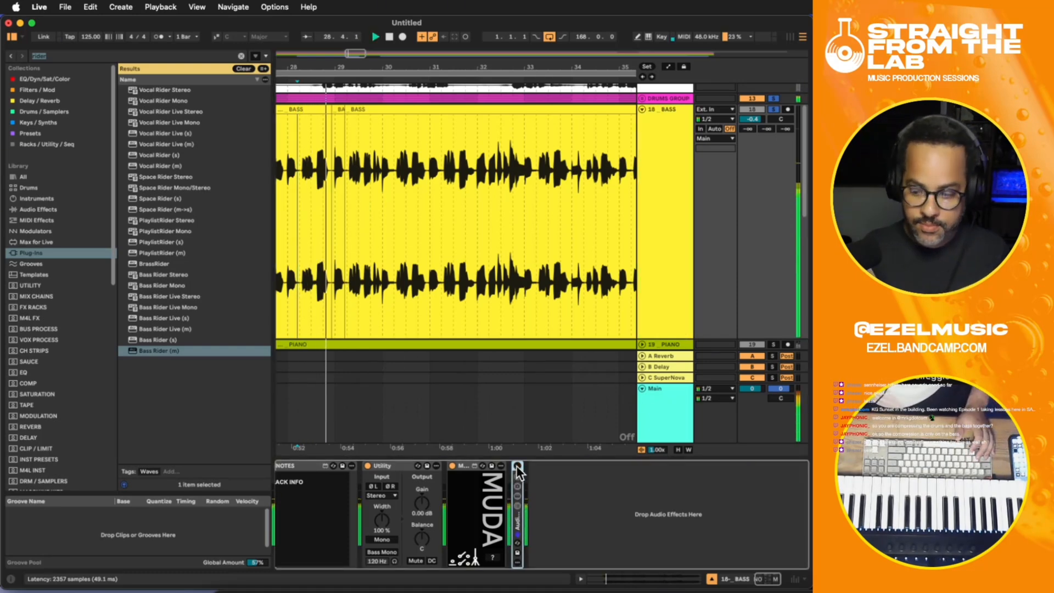
{"action": "left_click", "coordinate": [518, 466]}
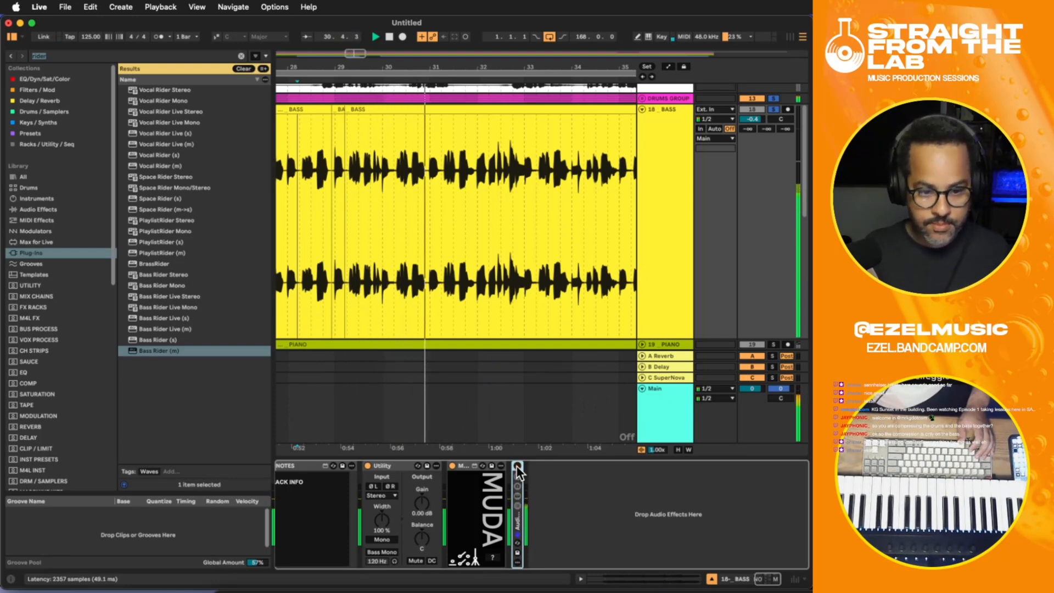
{"action": "left_click", "coordinate": [517, 467]}
{"action": "left_click", "coordinate": [517, 466]}
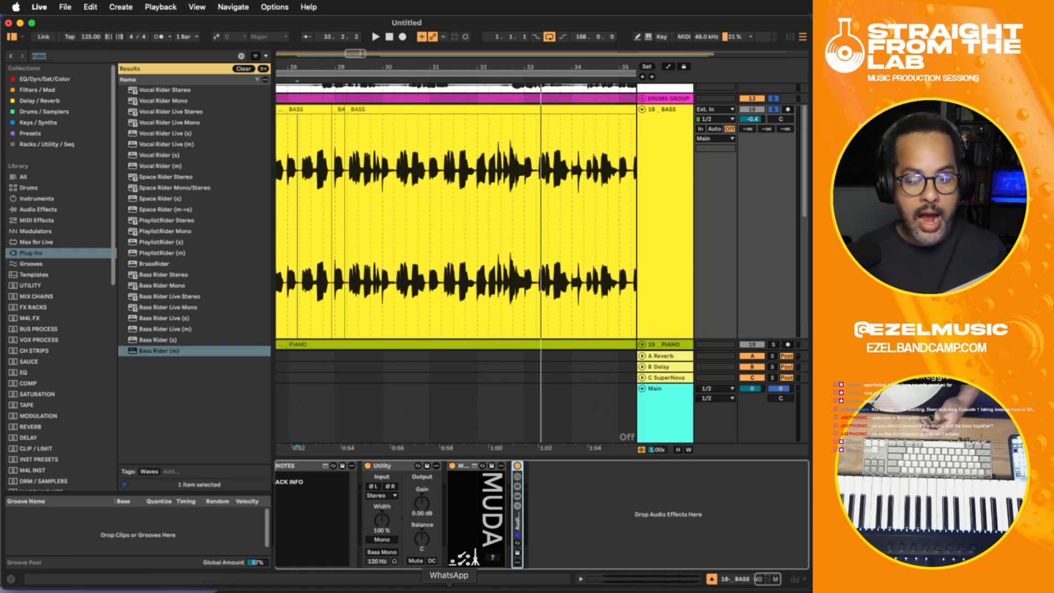
{"action": "left_click", "coordinate": [418, 588]}
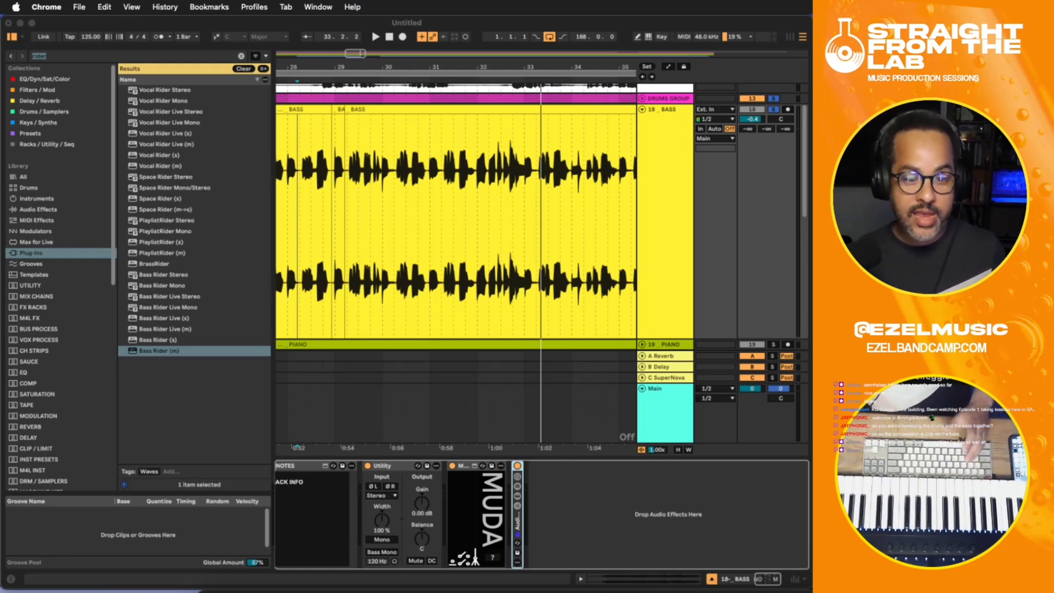
{"action": "left_click", "coordinate": [676, 141]}
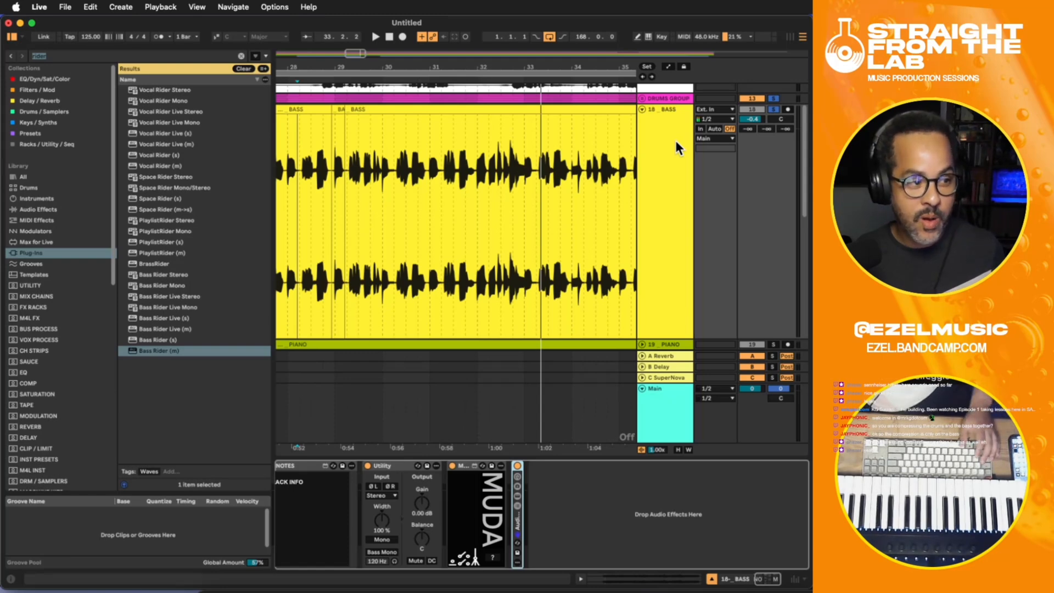
- Add Xrack Pro after the effect rack on the BASS track and reposition its window
{"action": "left_click", "coordinate": [680, 219]}
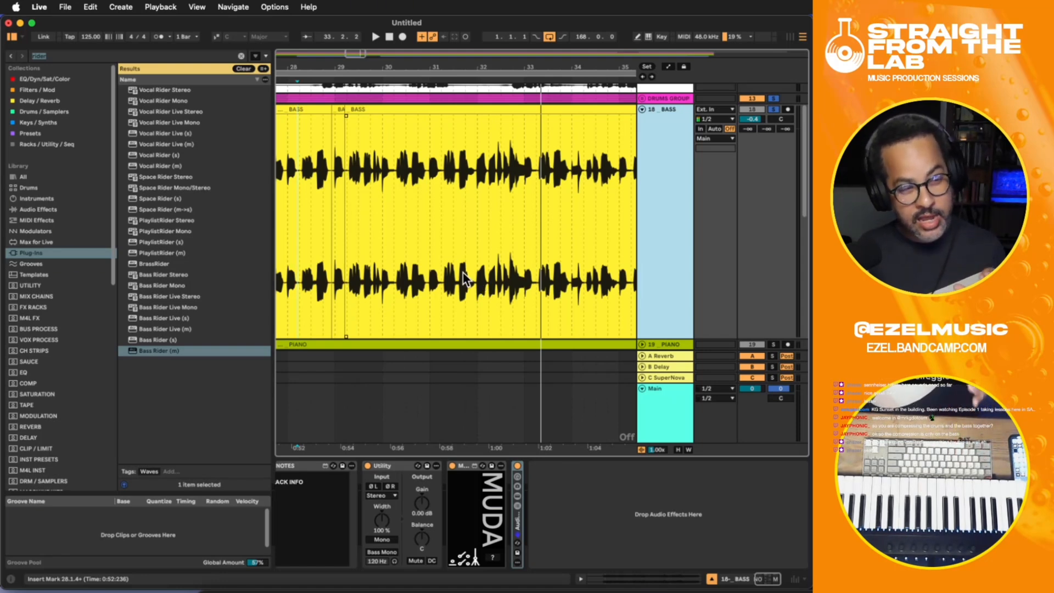
{"action": "key", "text": "space"}
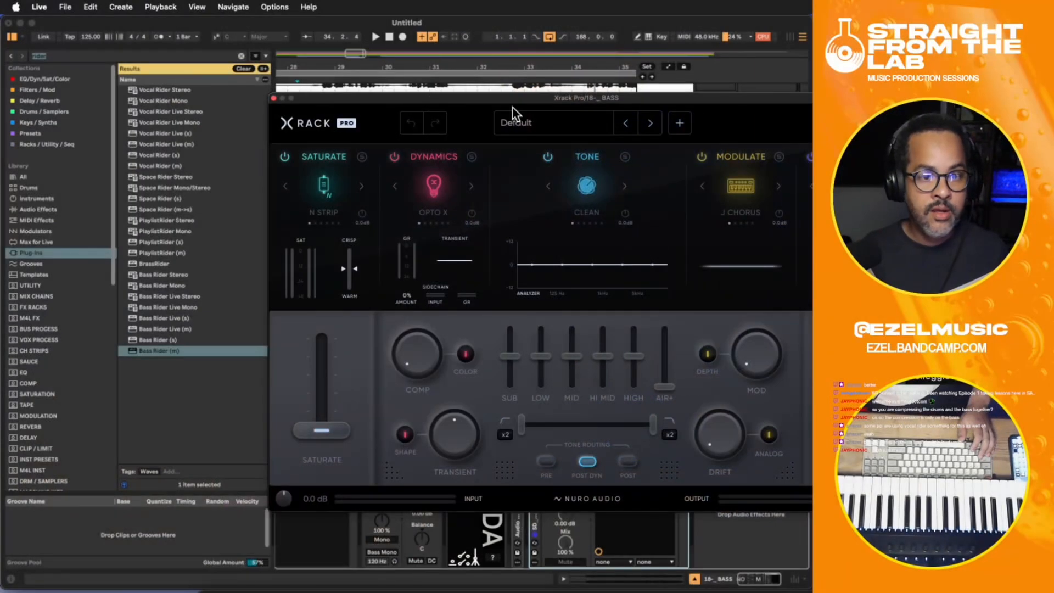
{"action": "left_click_drag", "start_coordinate": [513, 97], "coordinate": [360, 71]}
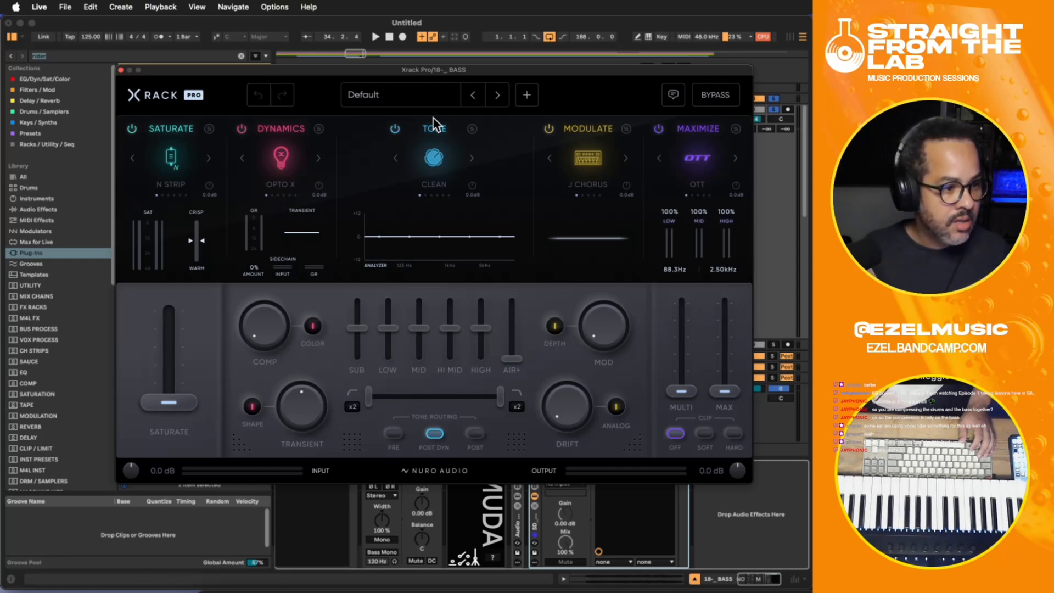
- Browse the 06 Bass presets in Xrack Pro while the bass plays, and move the plug-in window below the waveform
{"action": "left_click", "coordinate": [394, 87]}
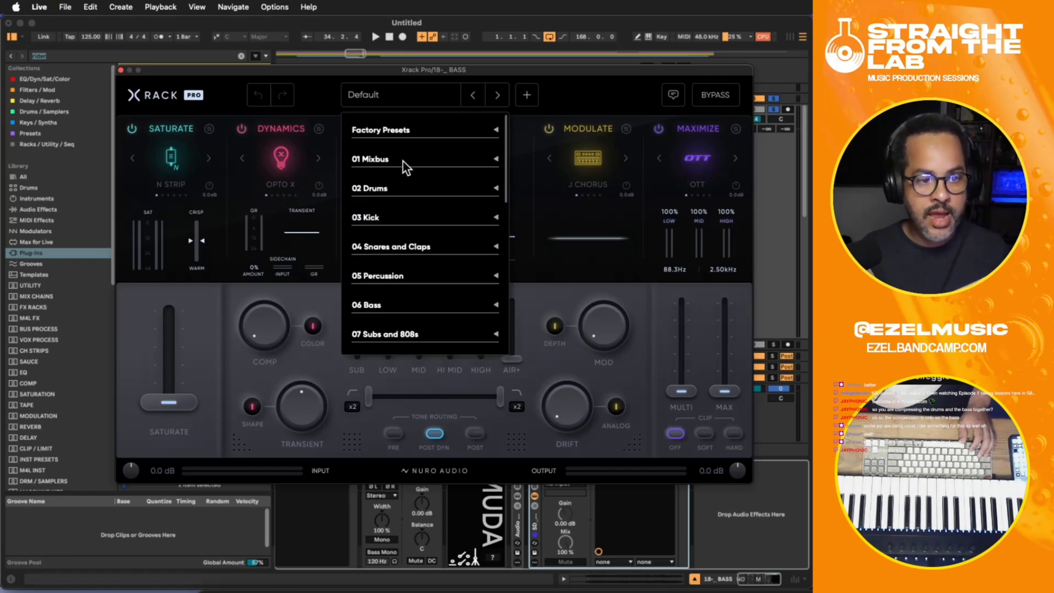
{"action": "left_click", "coordinate": [381, 81]}
{"action": "left_click_drag", "start_coordinate": [374, 70], "coordinate": [378, 207]}
{"action": "key", "text": "space"}
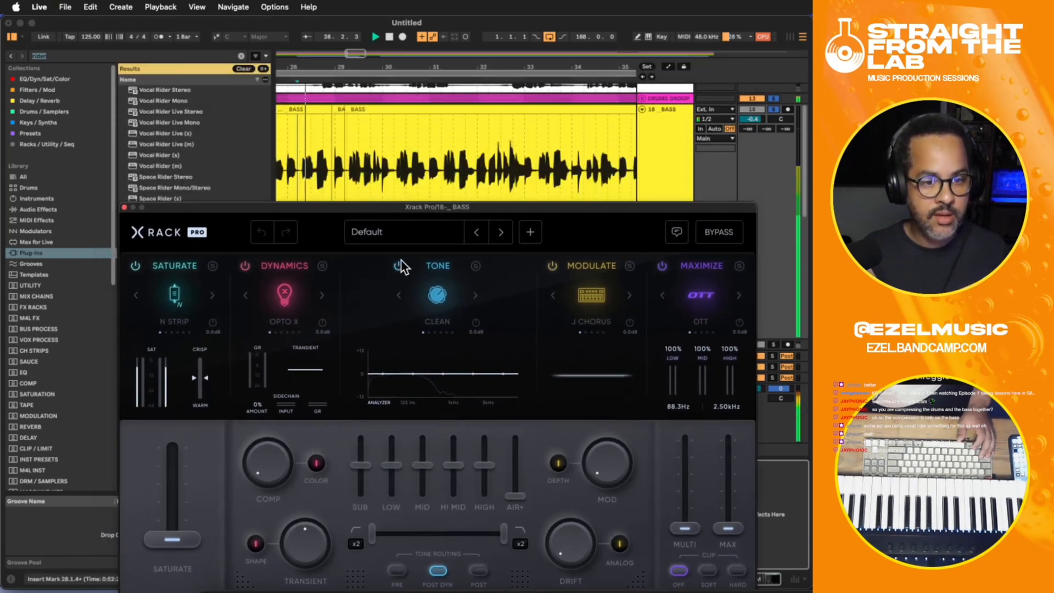
{"action": "left_click", "coordinate": [387, 230]}
{"action": "left_click", "coordinate": [400, 444]}
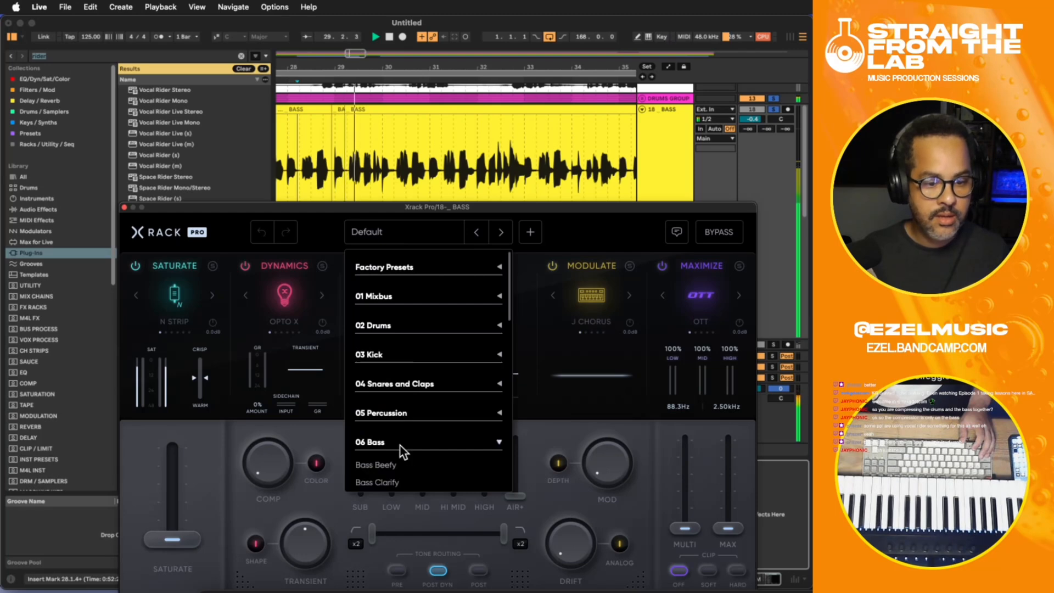
{"action": "left_click_drag", "start_coordinate": [443, 206], "coordinate": [429, 114]}
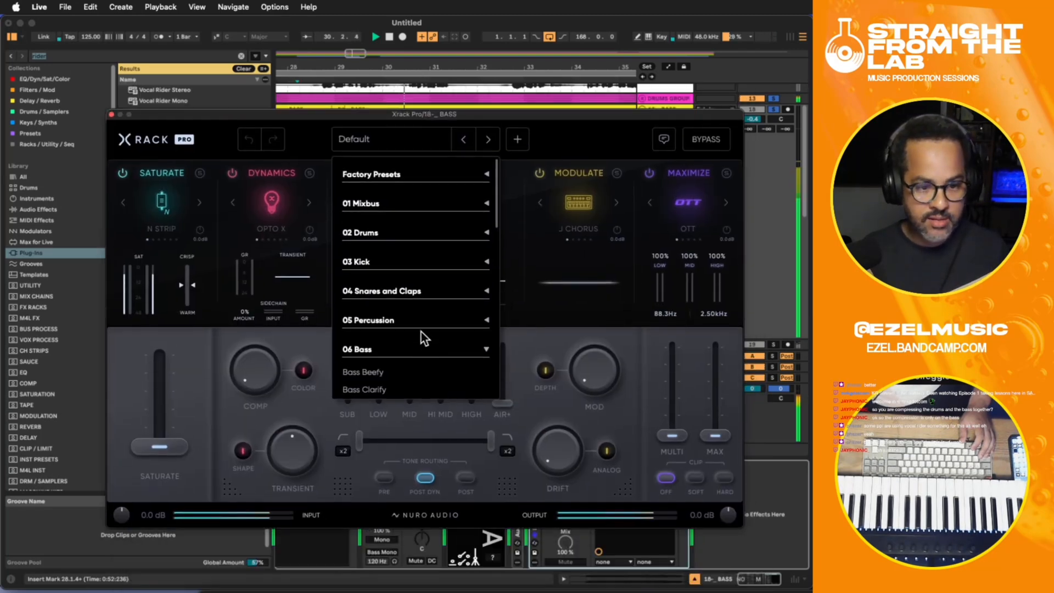
{"action": "scroll", "coordinate": [412, 307], "scroll_direction": "down", "scroll_amount": 3}
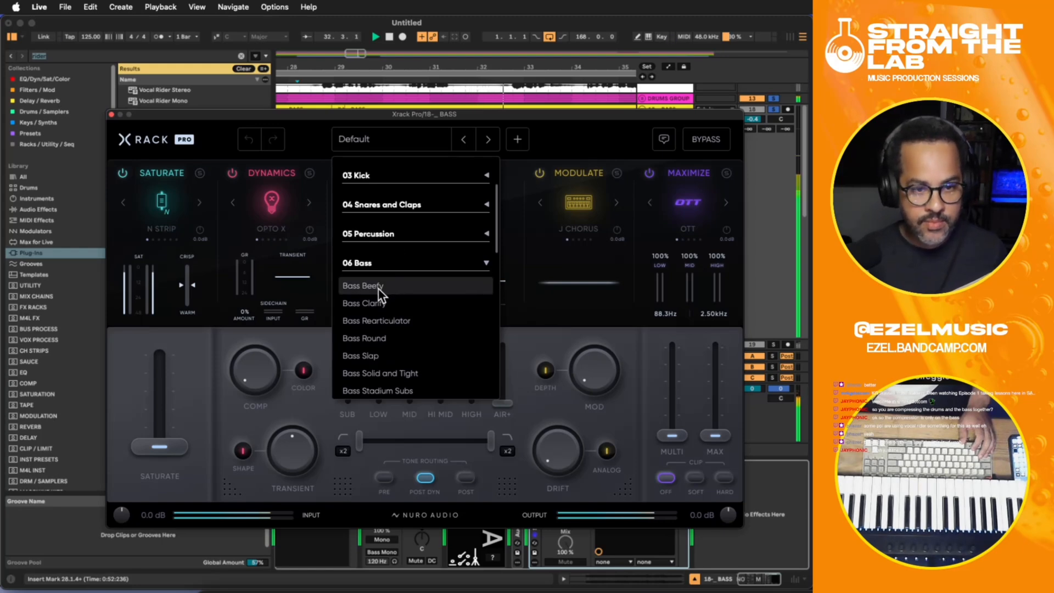
{"action": "left_click_drag", "start_coordinate": [355, 126], "coordinate": [517, 307]}
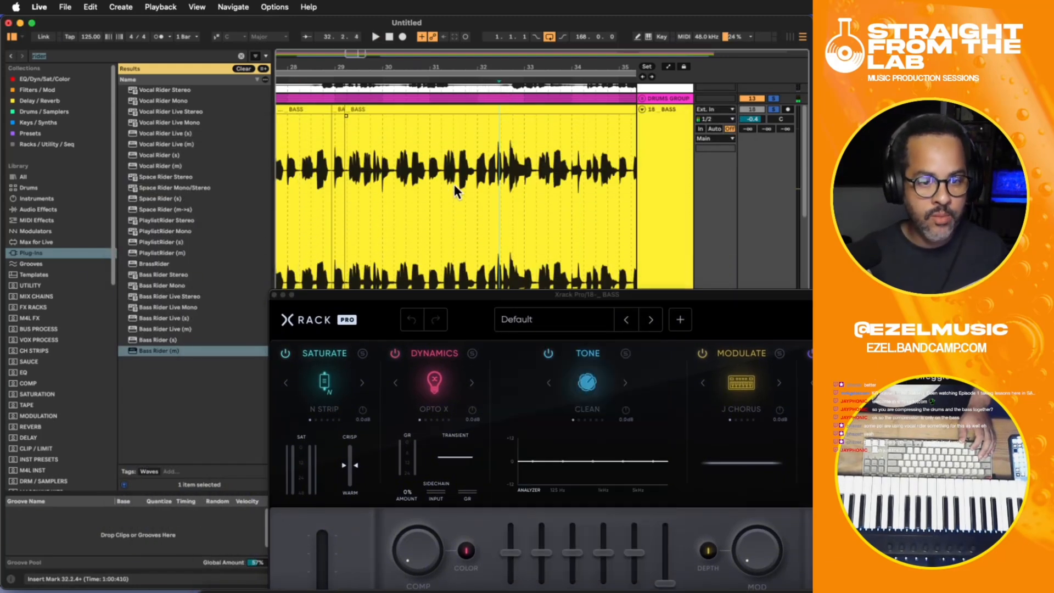
- Close Xrack Pro and split the two loud notes at the start of bar 32 on the BASS track into their own clip
{"action": "left_click", "coordinate": [274, 296]}
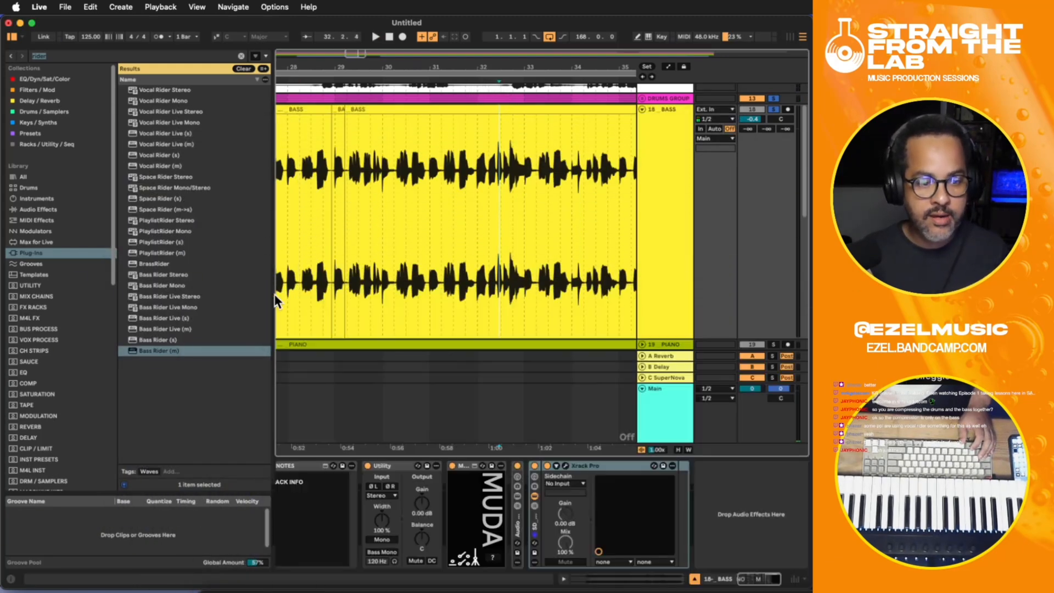
{"action": "left_click", "coordinate": [484, 187]}
{"action": "key", "text": "space"}
{"action": "scroll", "coordinate": [485, 182], "scroll_direction": "up", "scroll_amount": 2}
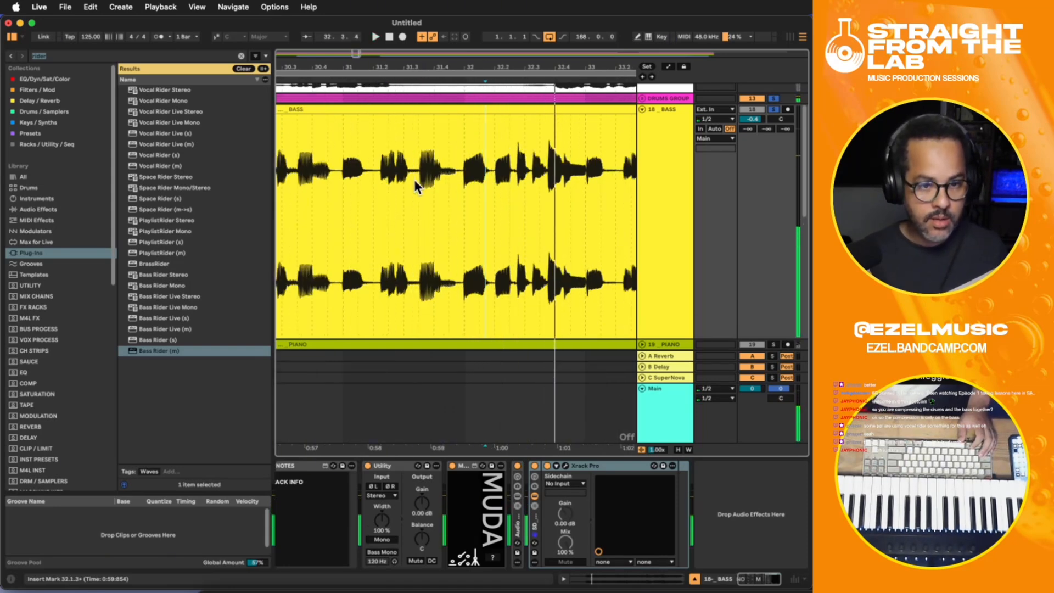
{"action": "left_click_drag", "start_coordinate": [463, 177], "coordinate": [513, 182]}
{"action": "key", "text": "super+e"}
{"action": "double_click", "coordinate": [499, 108]}
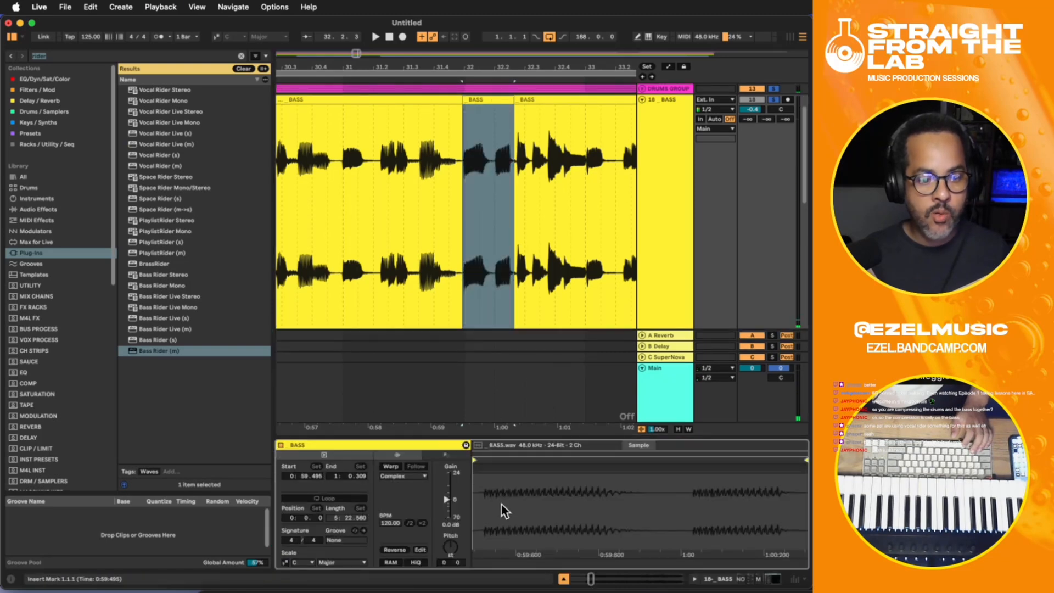
- Lower the gain of the separated two-note bass clip to -4.1 dB while auditioning it
{"action": "key", "text": "space"}
{"action": "left_click_drag", "start_coordinate": [448, 500], "coordinate": [446, 502]}
{"action": "key", "text": "space"}
{"action": "key", "text": "space"}
{"action": "key", "text": "space"}
{"action": "key", "text": "space"}
{"action": "key", "text": "space"}
{"action": "key", "text": "space"}
{"action": "key", "text": "space"}
{"action": "key", "text": "space"}
{"action": "key", "text": "space"}
{"action": "key", "text": "space"}
{"action": "key", "text": "space"}
{"action": "key", "text": "space"}
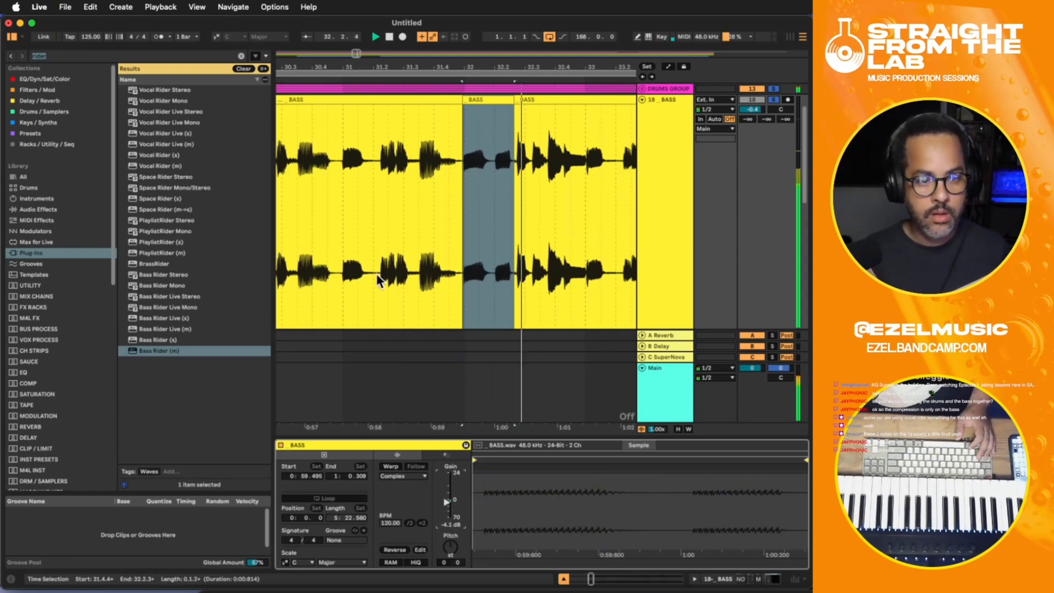
- Play the BASS track from bar 31 to check how the lowered notes sit against their neighbours
{"action": "left_click", "coordinate": [372, 192]}
{"action": "key", "text": "space"}
{"action": "key", "text": "space"}
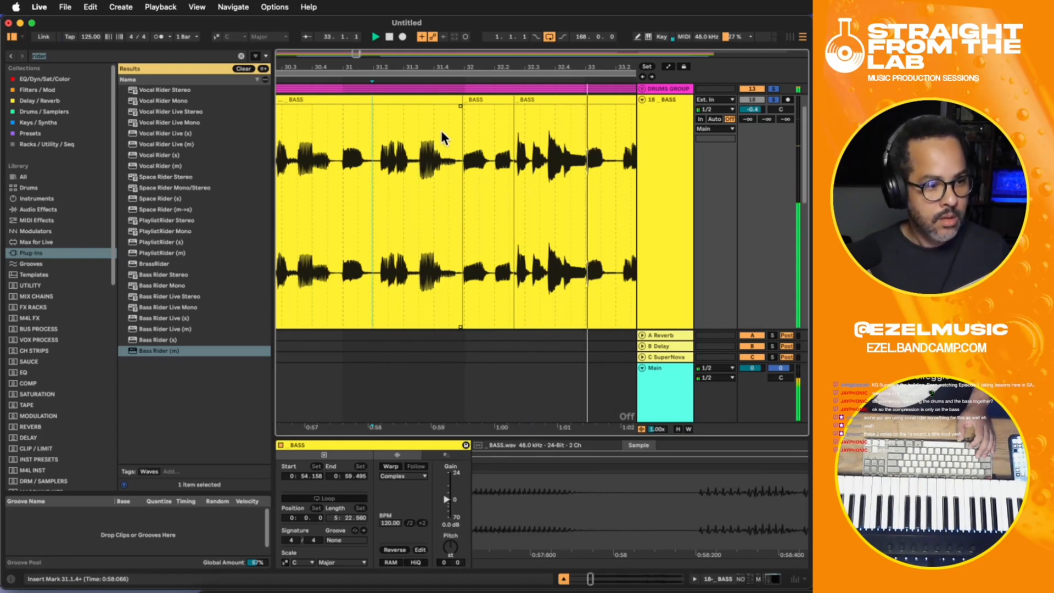
{"action": "left_click", "coordinate": [456, 143]}
{"action": "key", "text": "space"}
{"action": "key", "text": "minus"}
{"action": "key", "text": "minus"}
{"action": "key", "text": "minus"}
{"action": "key", "text": "minus"}
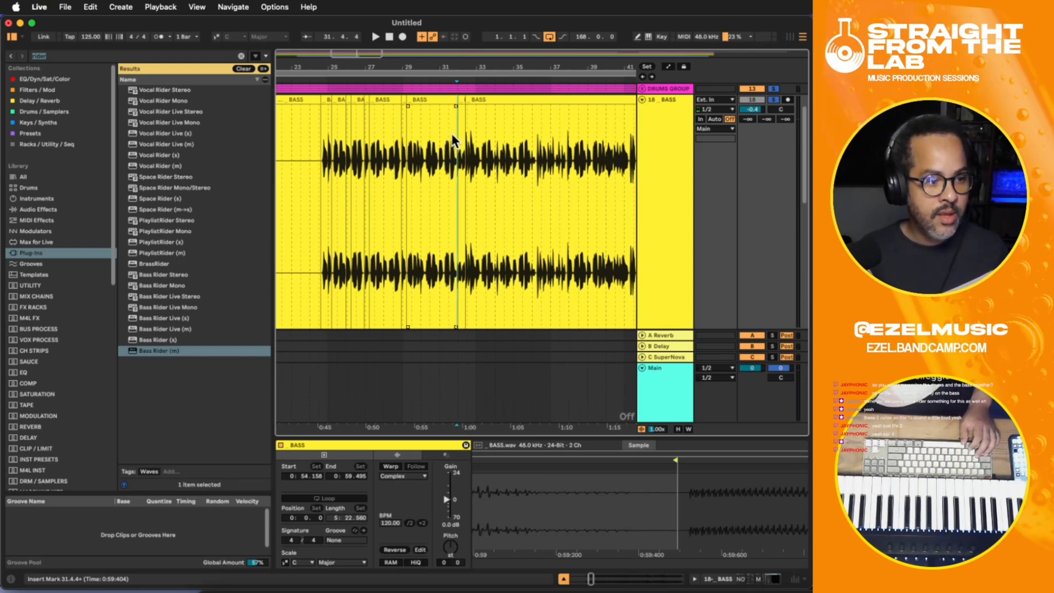
{"action": "left_click", "coordinate": [451, 146]}
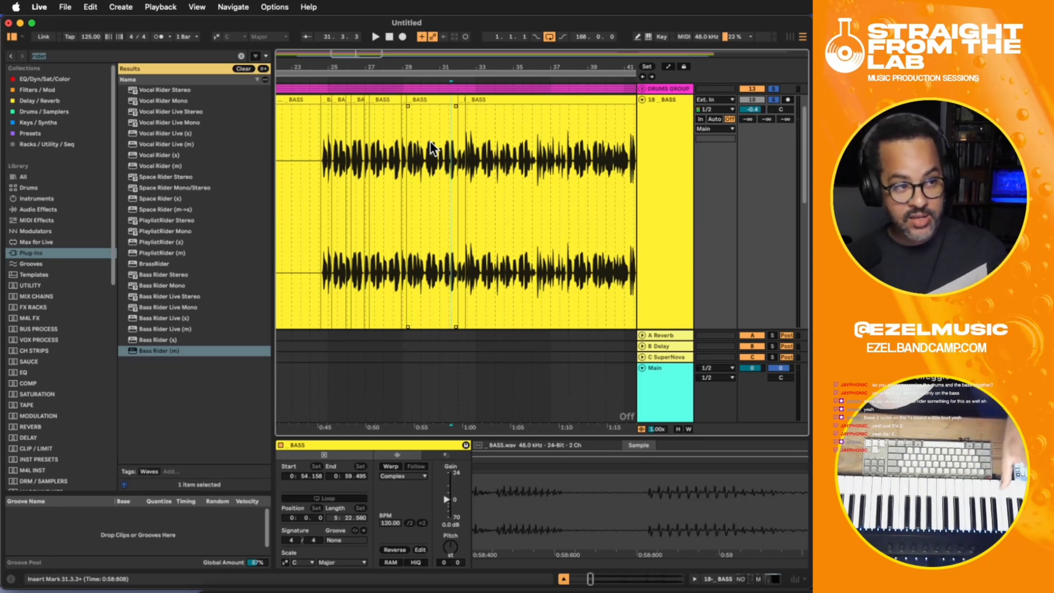
- Colour the lowered two-note clip at bar 32 orange to mark it on the BASS track
{"action": "left_click", "coordinate": [459, 99]}
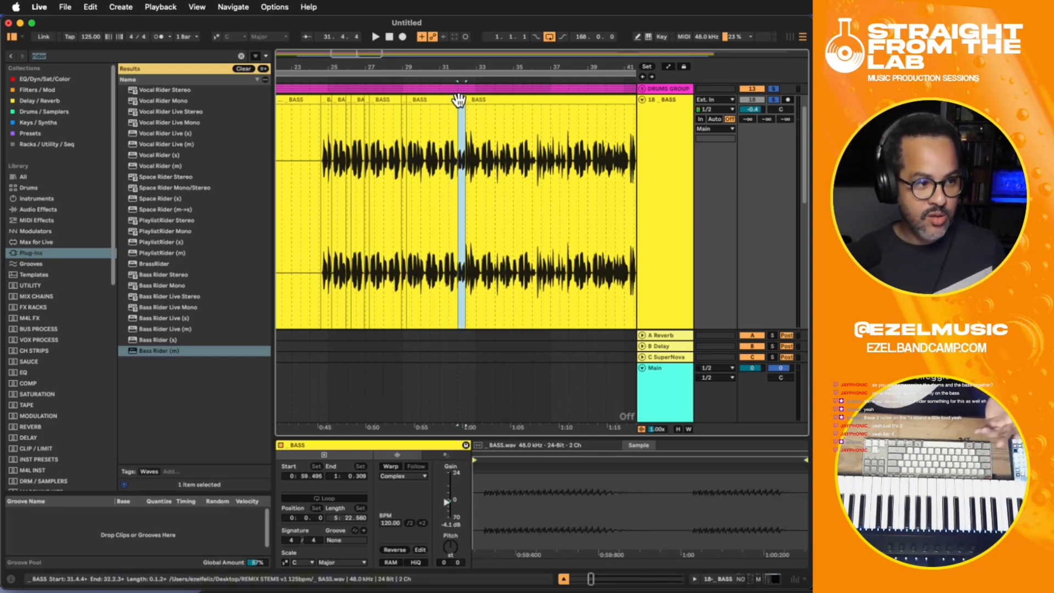
{"action": "right_click", "coordinate": [459, 100]}
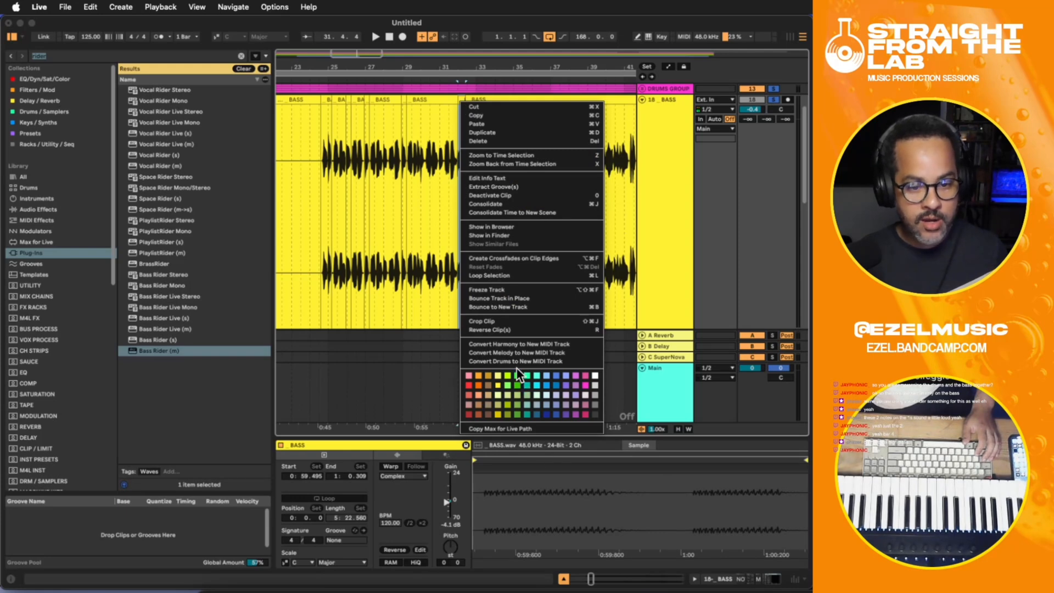
{"action": "key", "text": "Escape"}
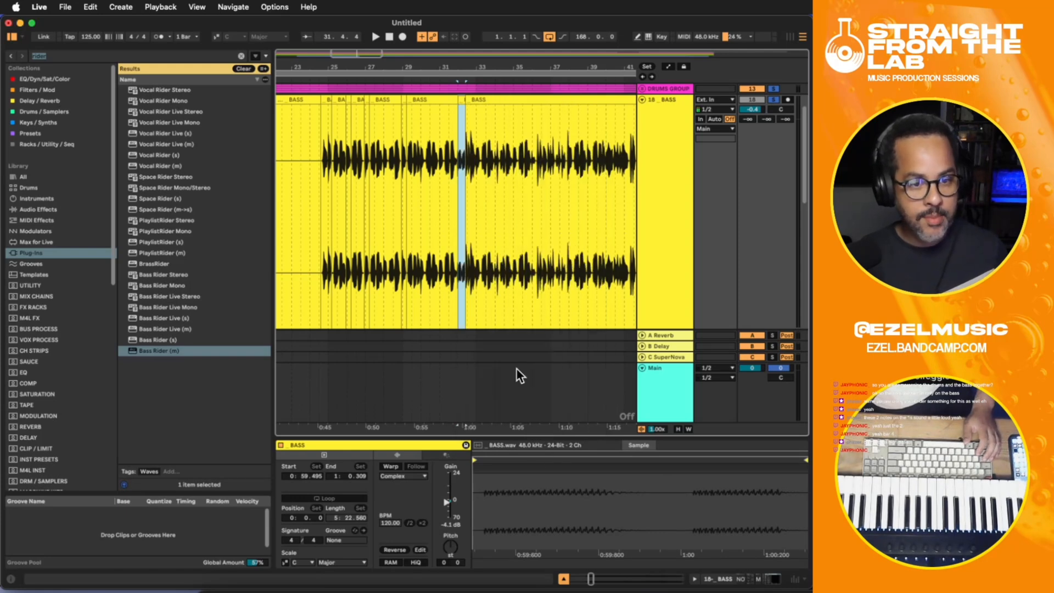
{"action": "right_click", "coordinate": [461, 99]}
{"action": "left_click", "coordinate": [481, 375]}
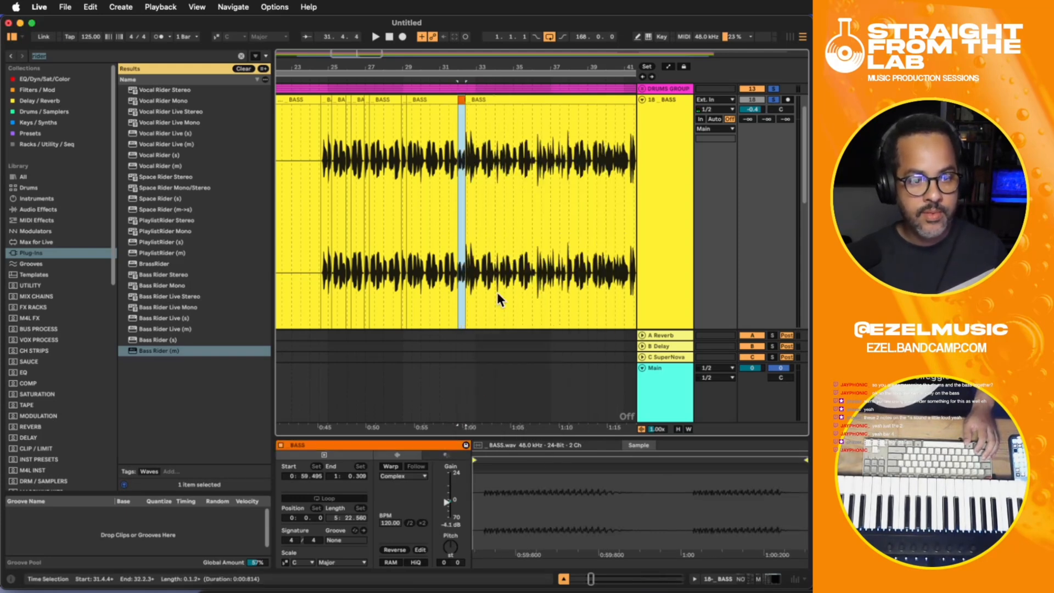
{"action": "left_click", "coordinate": [500, 219]}
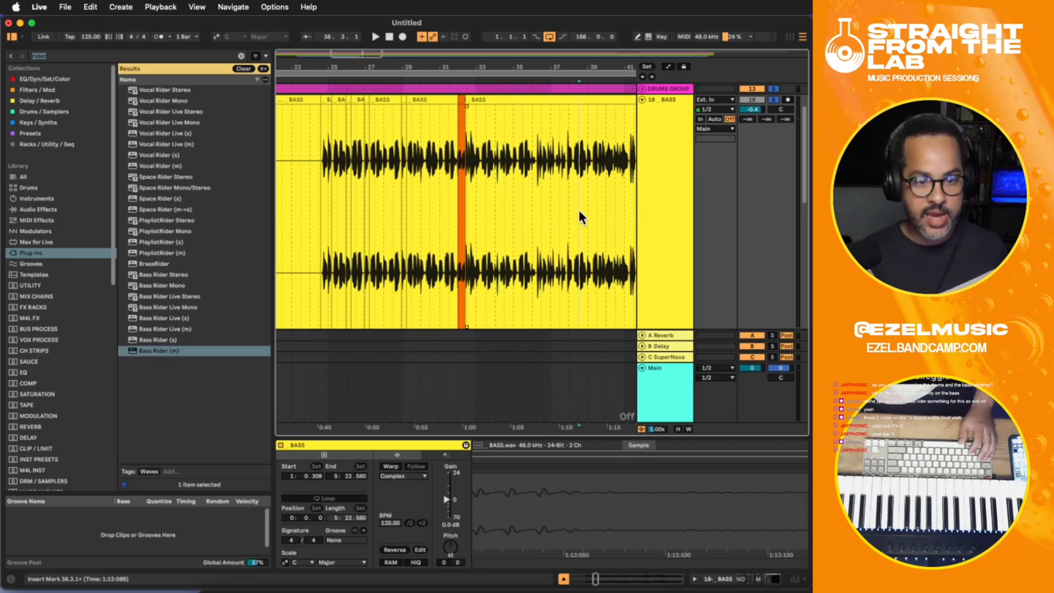
- Play the BASS track from just before the orange clip to listen to its level
{"action": "left_click", "coordinate": [434, 175]}
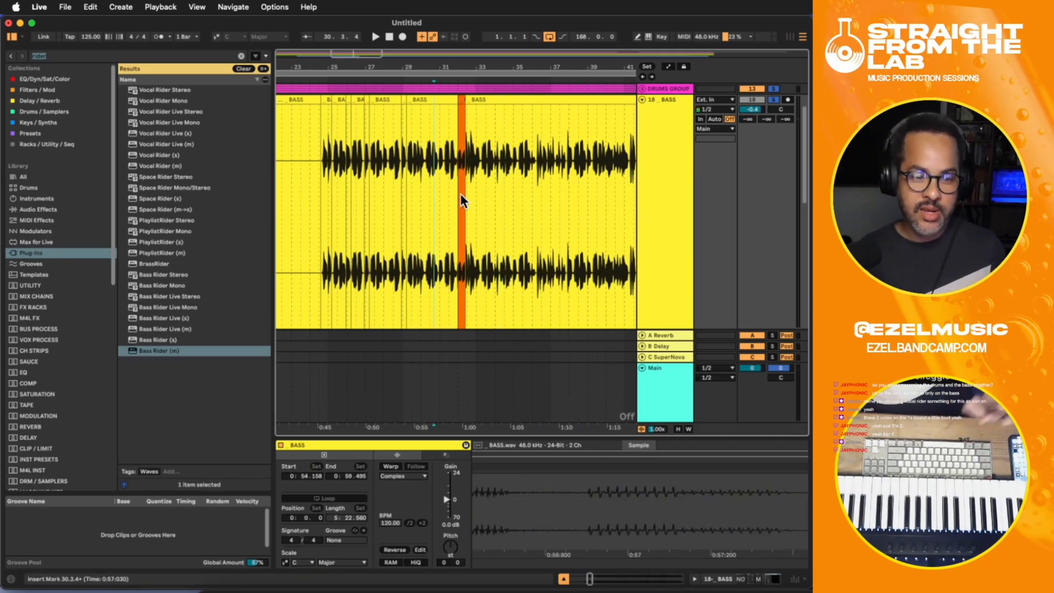
{"action": "left_click", "coordinate": [448, 176]}
{"action": "key", "text": "space"}
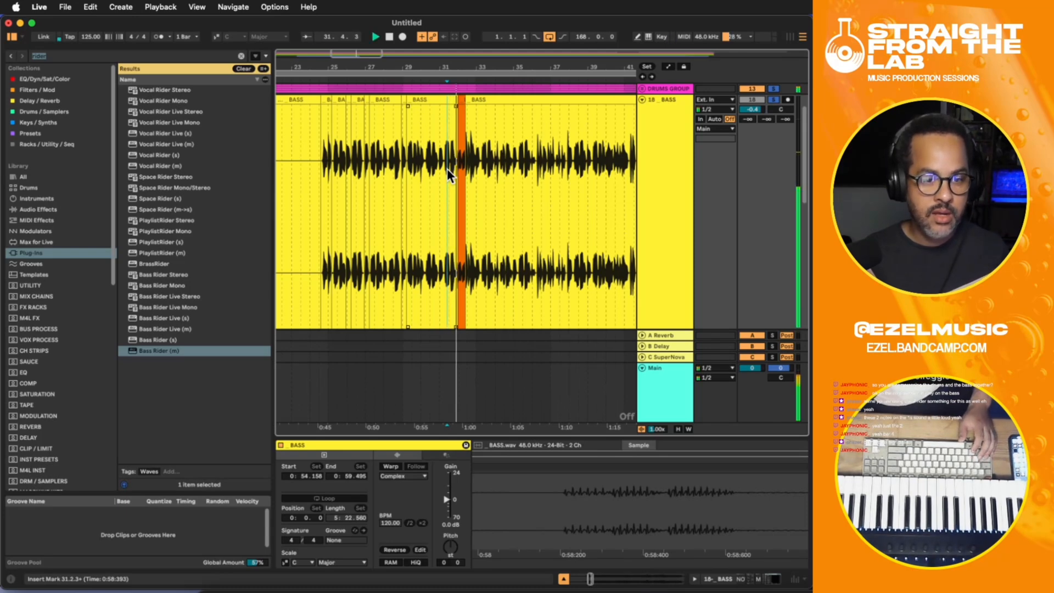
{"action": "left_click", "coordinate": [456, 160]}
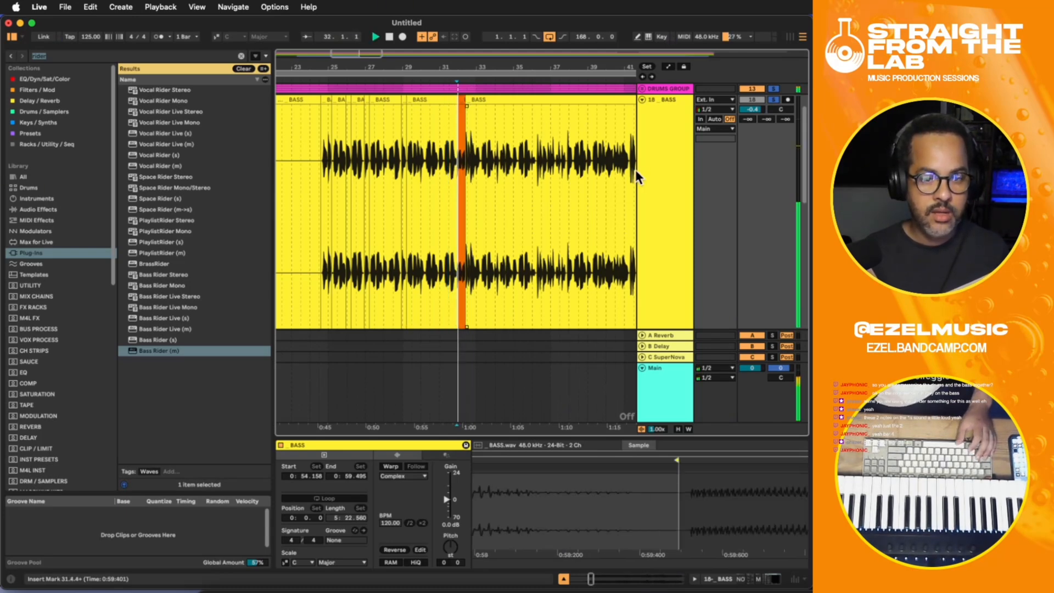
- Unfold the BASS effect rack's devices and replay the orange clip while checking Bass Rider's effect
{"action": "left_click", "coordinate": [641, 169]}
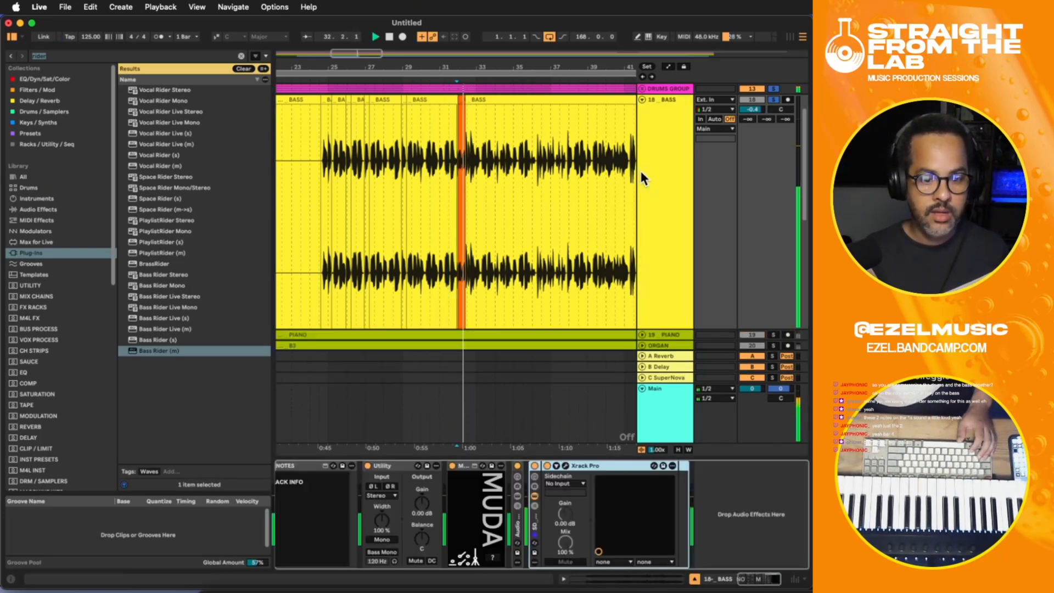
{"action": "left_click", "coordinate": [519, 523]}
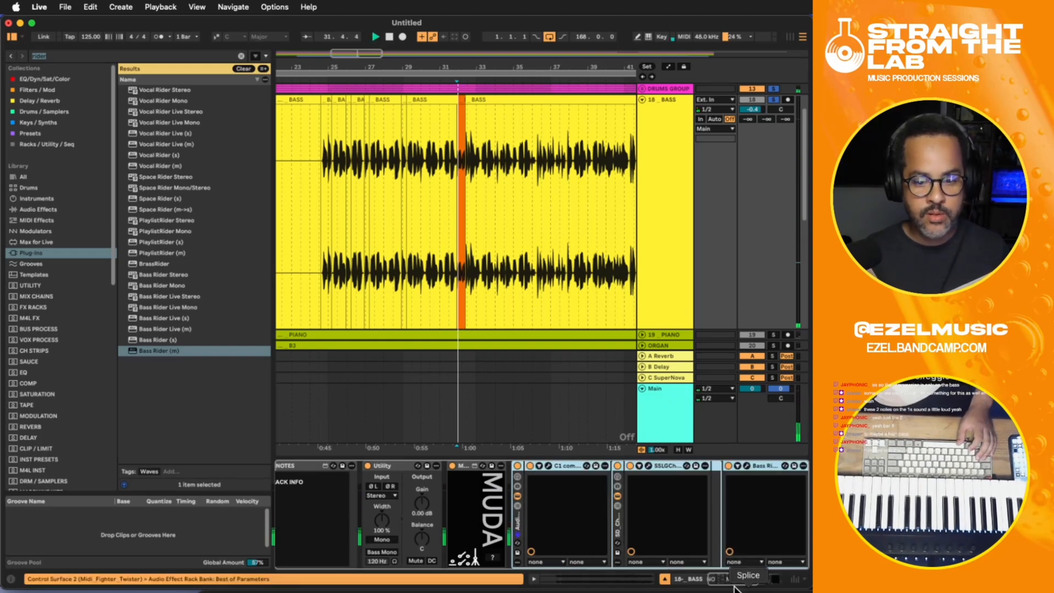
{"action": "key", "text": "space"}
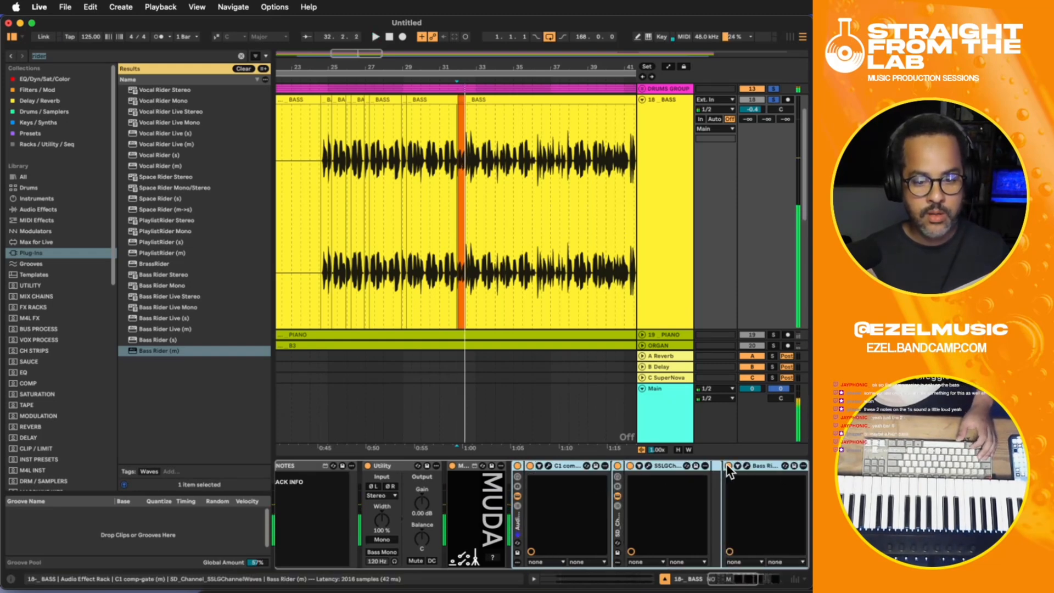
{"action": "left_click", "coordinate": [727, 466]}
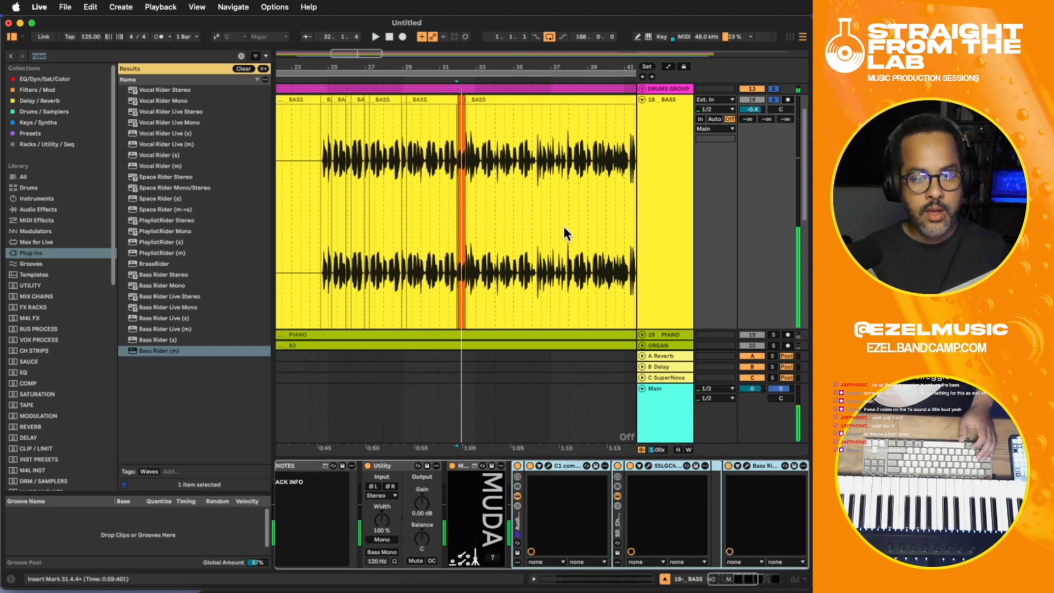
{"action": "left_click", "coordinate": [453, 159]}
{"action": "key", "text": "space"}
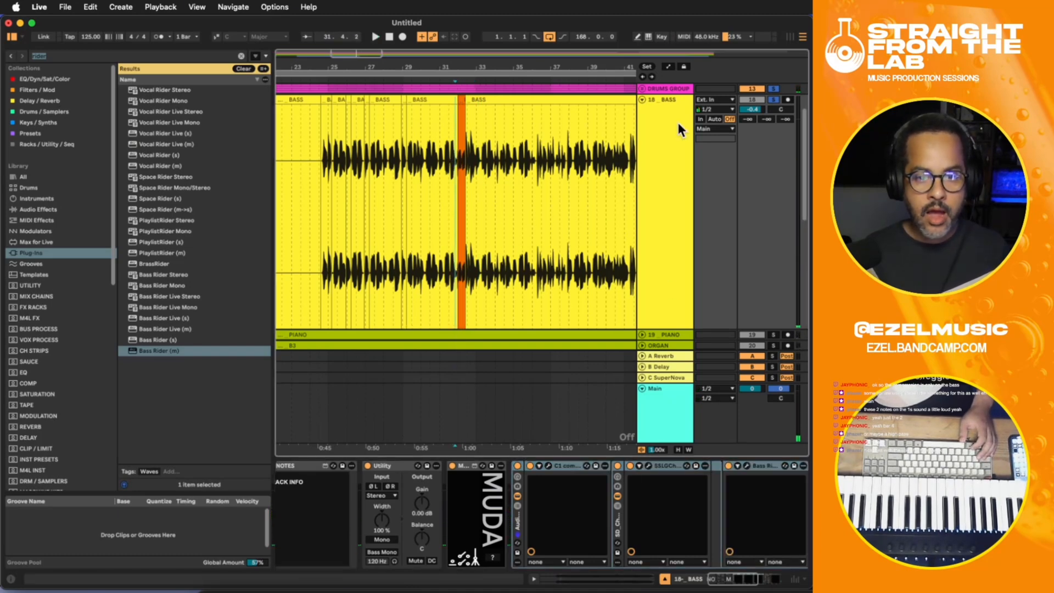
- Add FabFilter Pro-Q 4 after Xrack Pro at the end of the BASS device chain
{"action": "left_click", "coordinate": [679, 125]}
{"action": "left_click", "coordinate": [726, 581]}
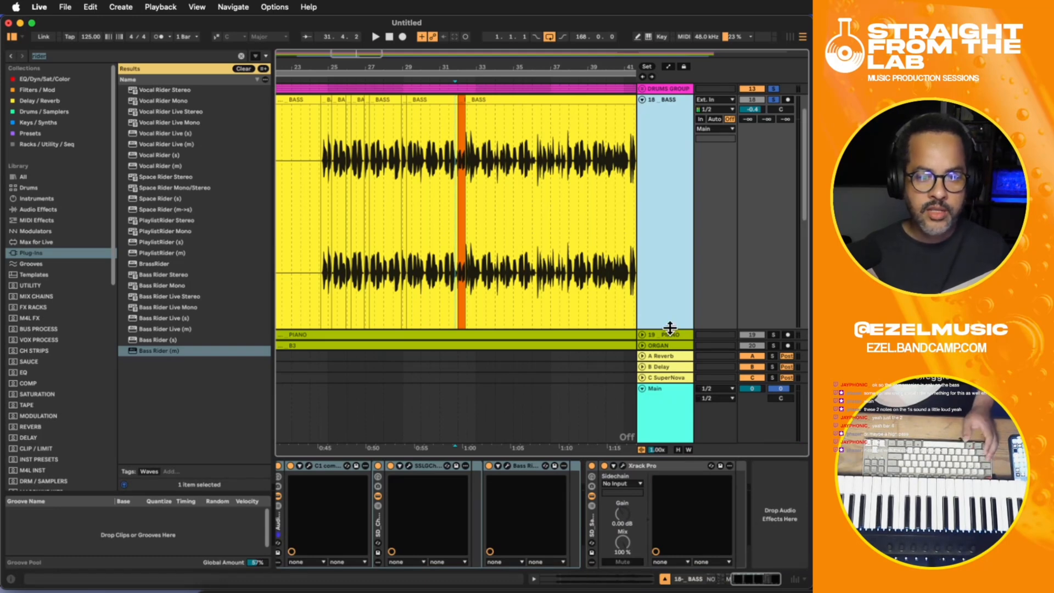
{"action": "left_click", "coordinate": [460, 163]}
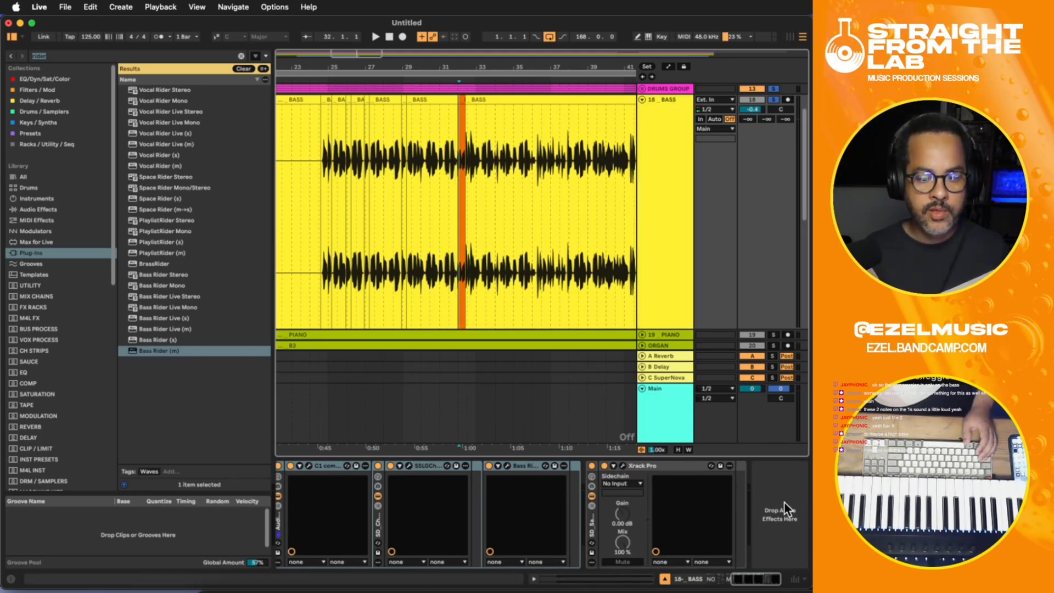
{"action": "left_click", "coordinate": [679, 122]}
{"action": "left_click", "coordinate": [759, 494]}
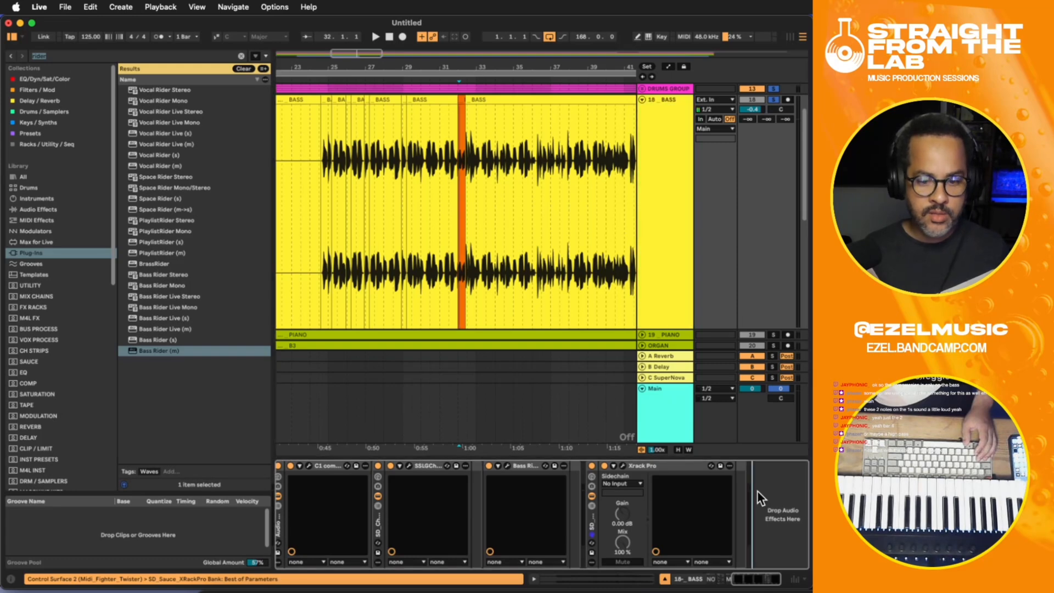
{"action": "left_click", "coordinate": [666, 221]}
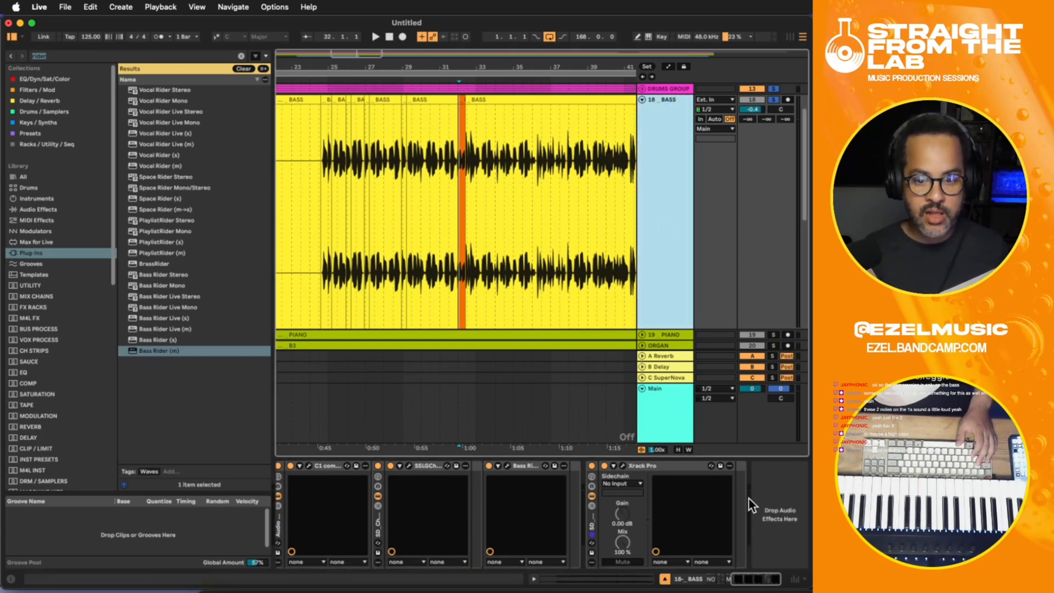
{"action": "left_click", "coordinate": [756, 499]}
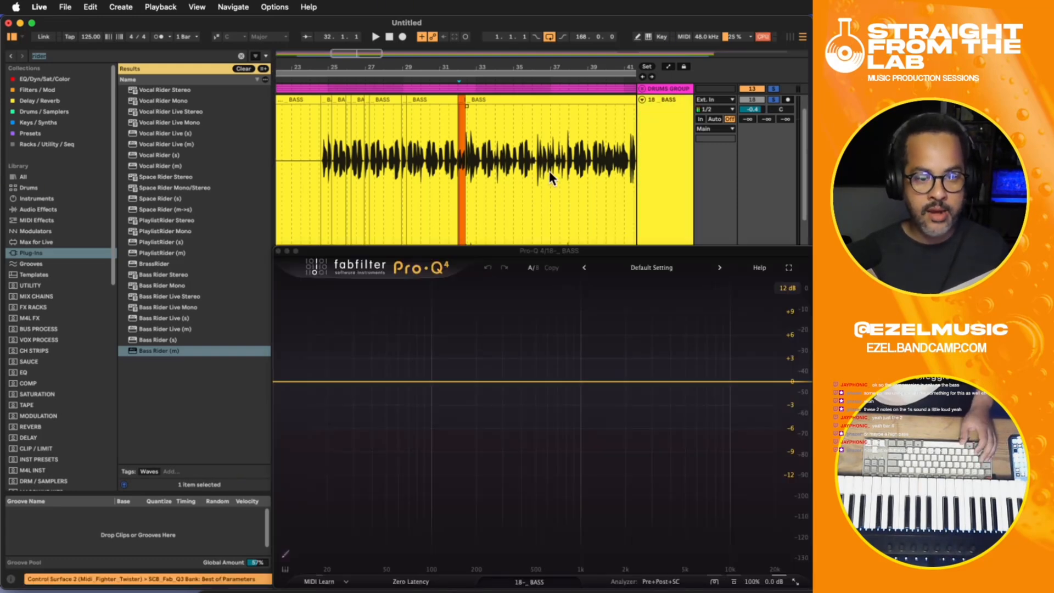
- Add a bell band in Pro-Q 4 and sweep it soloed to about 1350 Hz during playback, leaving its gain at 0 dB, and close the window
{"action": "left_click", "coordinate": [456, 151]}
{"action": "key", "text": "space"}
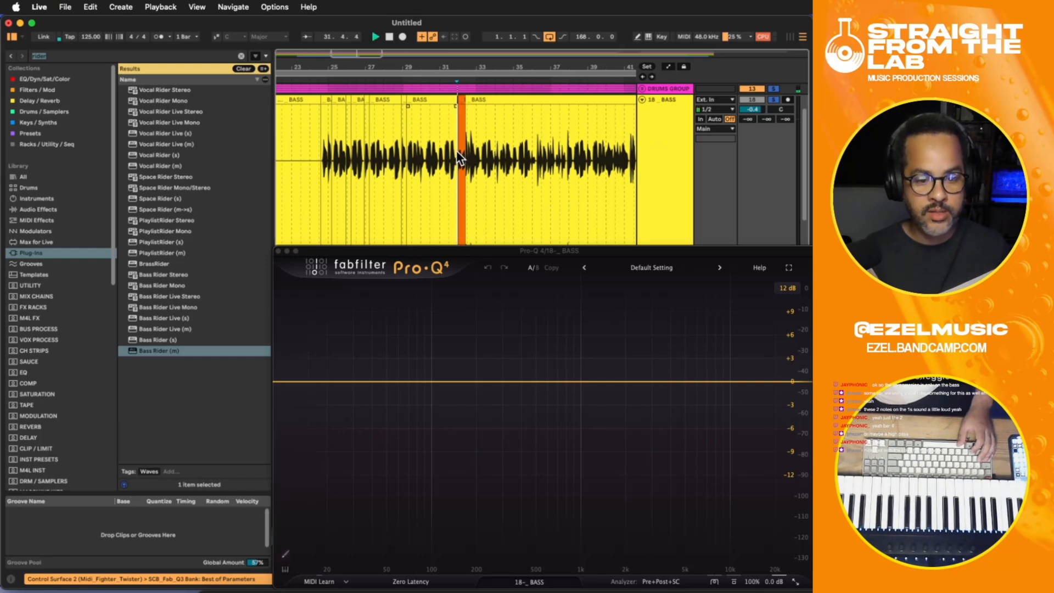
{"action": "left_click", "coordinate": [525, 380]}
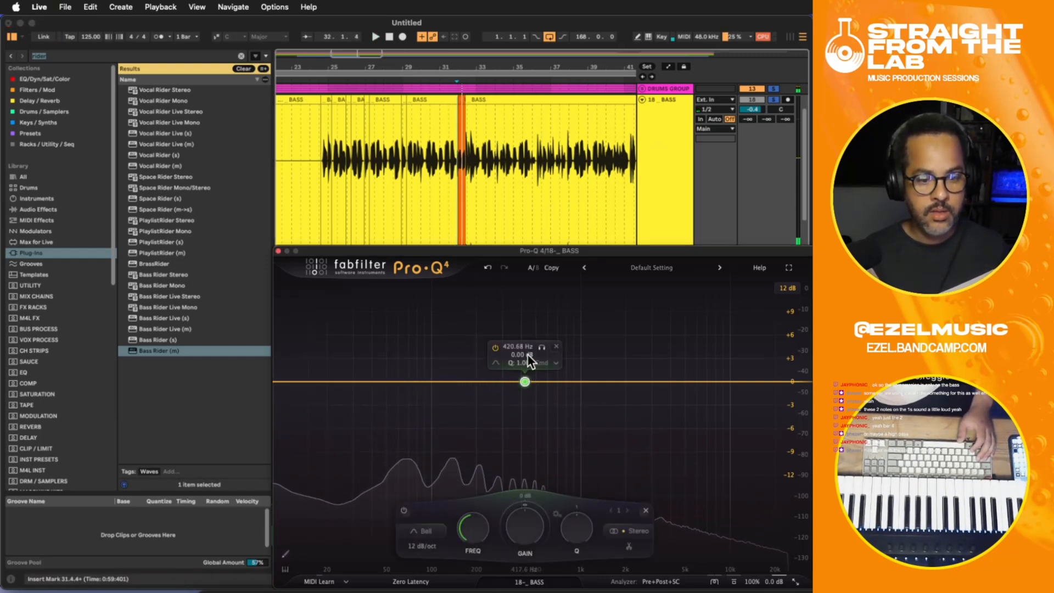
{"action": "left_click_drag", "start_coordinate": [540, 342], "coordinate": [619, 351]}
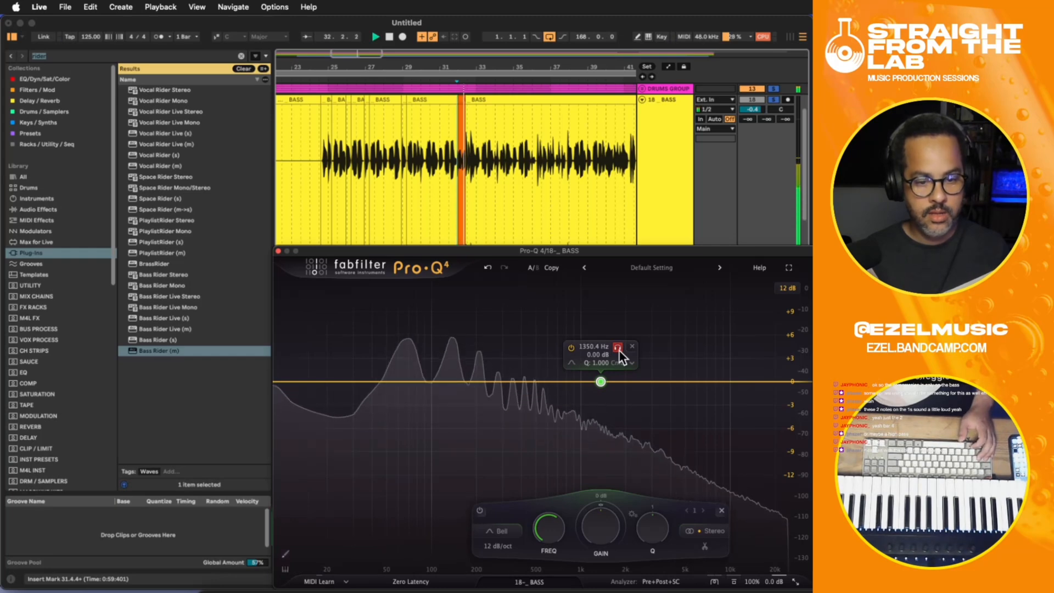
{"action": "left_click", "coordinate": [279, 250]}
- Reopen Xrack Pro, audition the 06 Bass presets while playing from bar 33, and load Bass Slap
{"action": "left_click", "coordinate": [486, 199]}
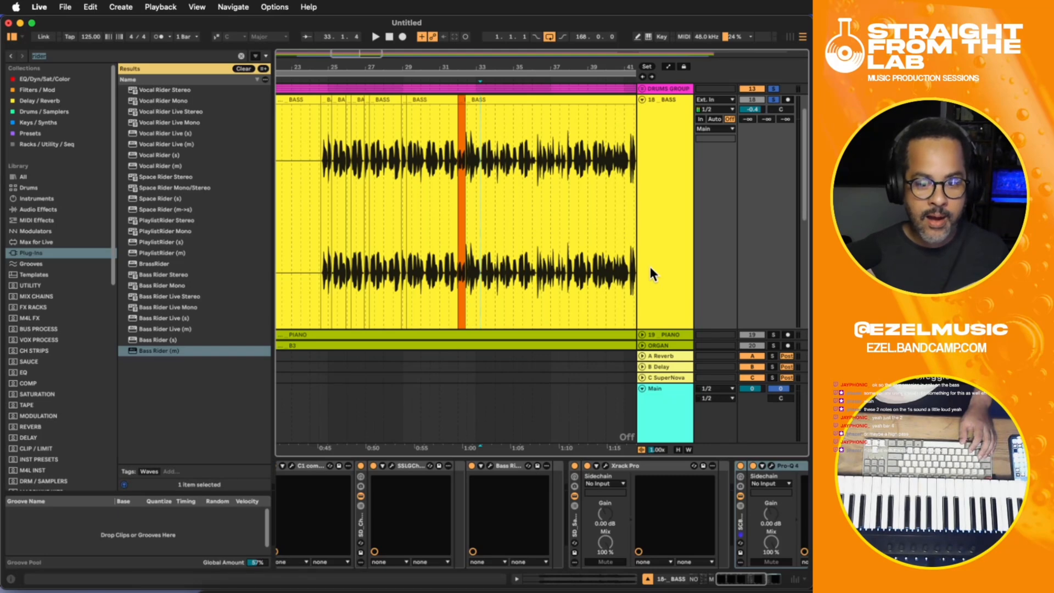
{"action": "left_click", "coordinate": [605, 468]}
{"action": "left_click_drag", "start_coordinate": [580, 182], "coordinate": [673, 183]}
{"action": "key", "text": "space"}
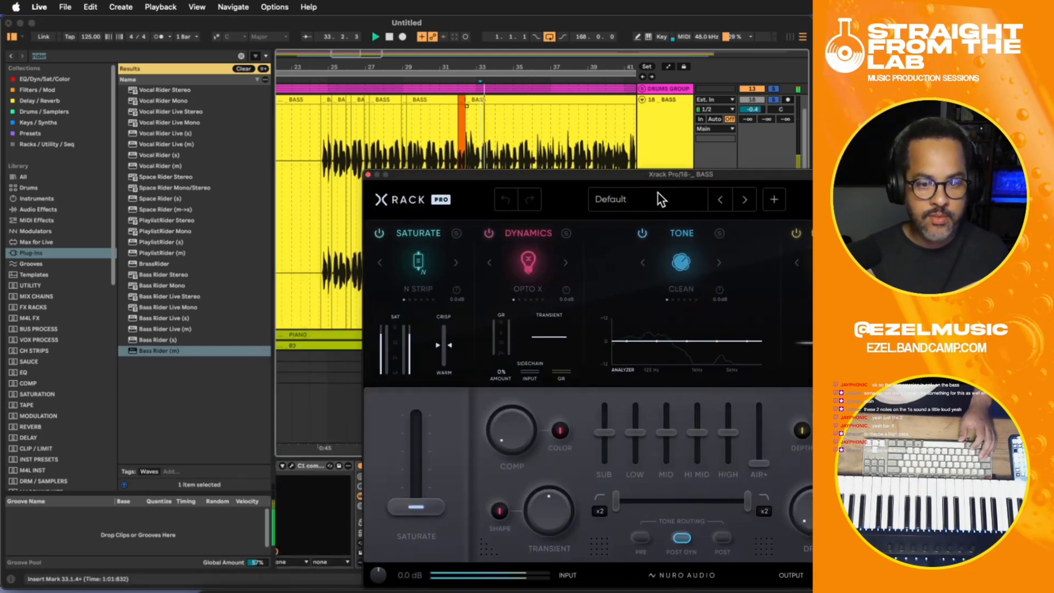
{"action": "left_click", "coordinate": [631, 198]}
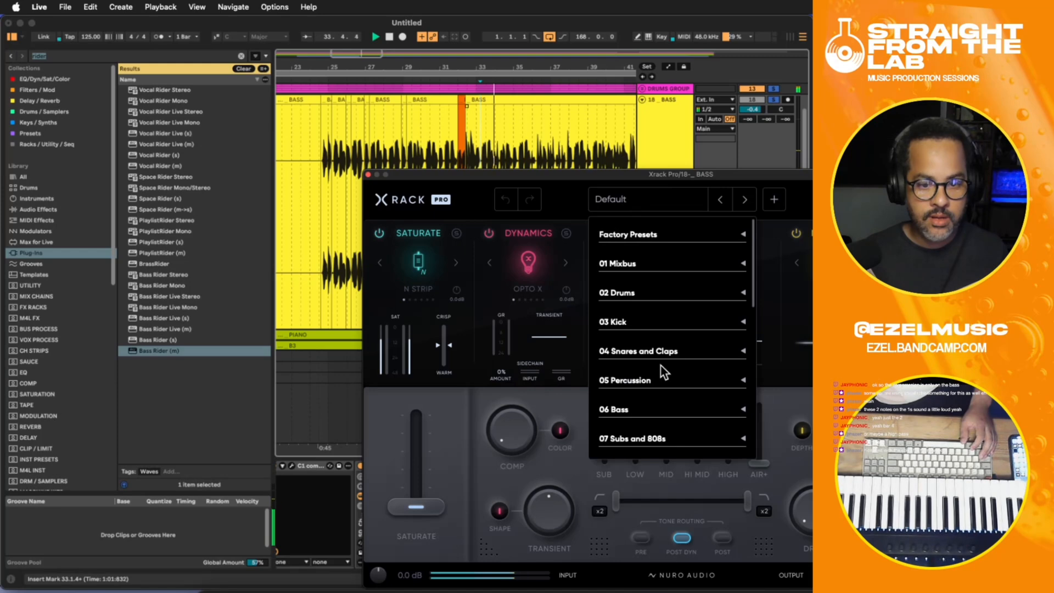
{"action": "left_click", "coordinate": [637, 414]}
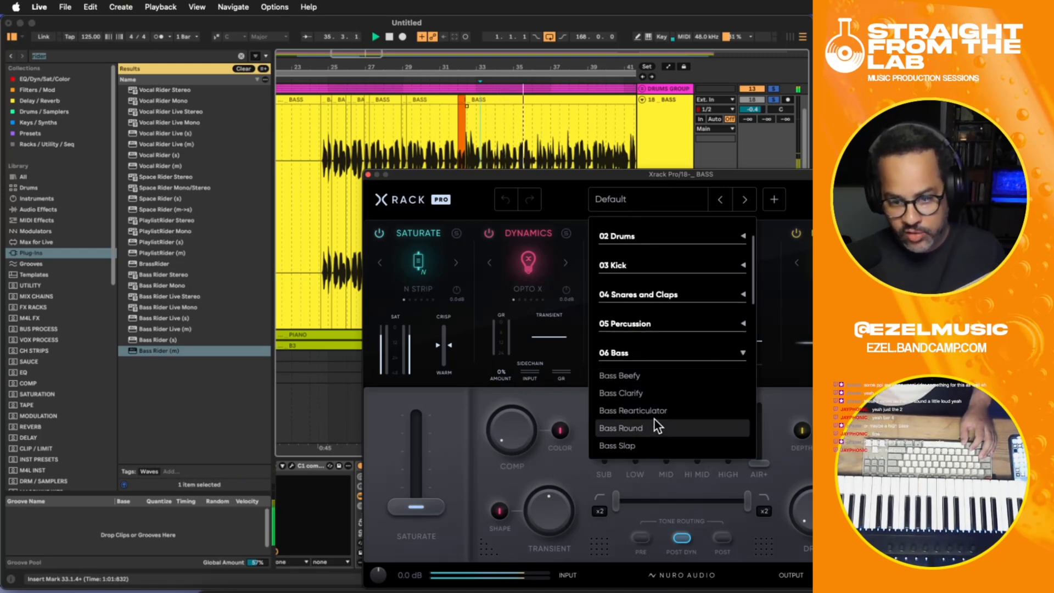
{"action": "left_click", "coordinate": [635, 392]}
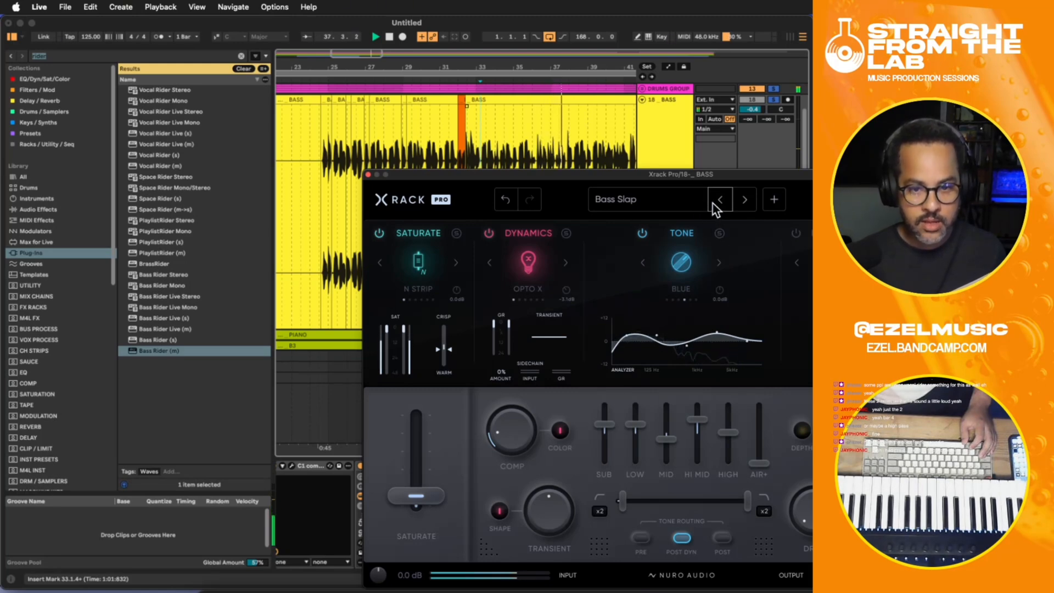
- Hide the Xrack Pro window and replay the bass from bar 33 with the loaded preset
{"action": "left_click_drag", "start_coordinate": [505, 176], "coordinate": [812, 104]}
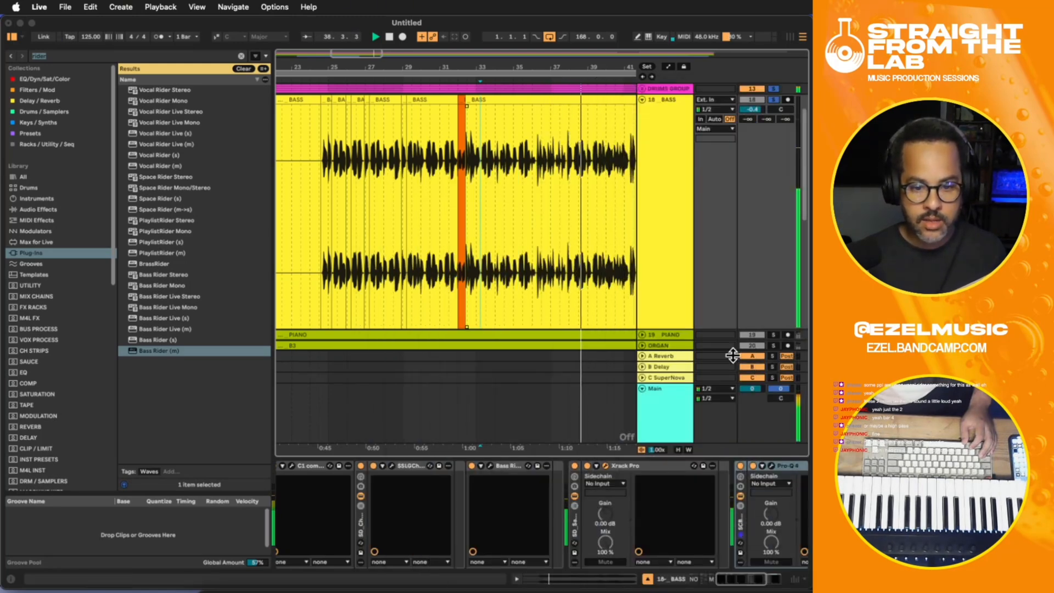
{"action": "key", "text": "space"}
{"action": "key", "text": "space"}
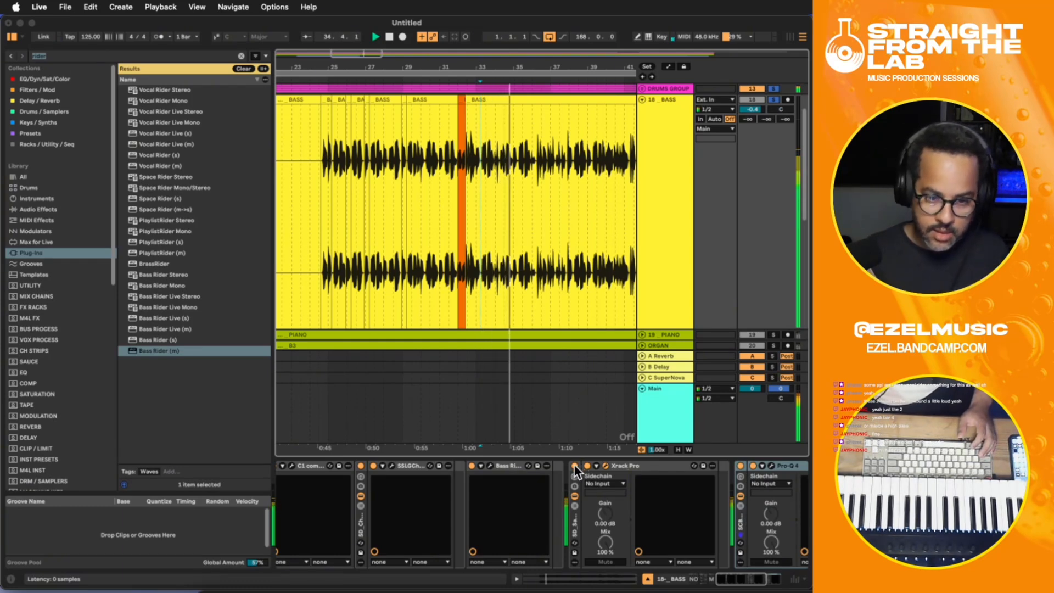
- Compare the bass with Xrack Pro bypassed and active during playback, replaying from around bar 29, and stop with it active
{"action": "left_click", "coordinate": [575, 467]}
{"action": "left_click", "coordinate": [575, 466]}
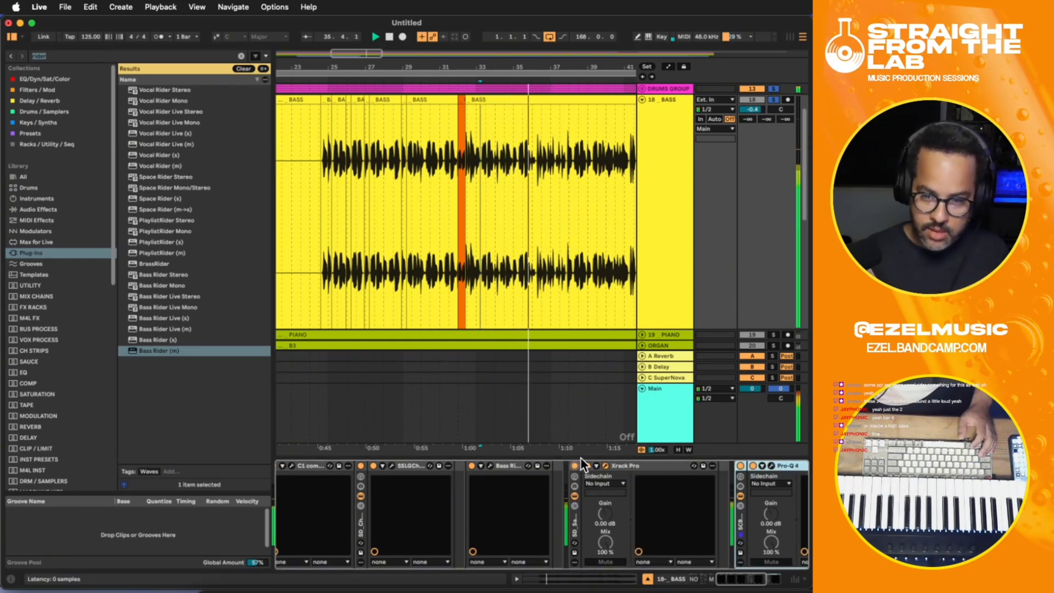
{"action": "left_click", "coordinate": [415, 243]}
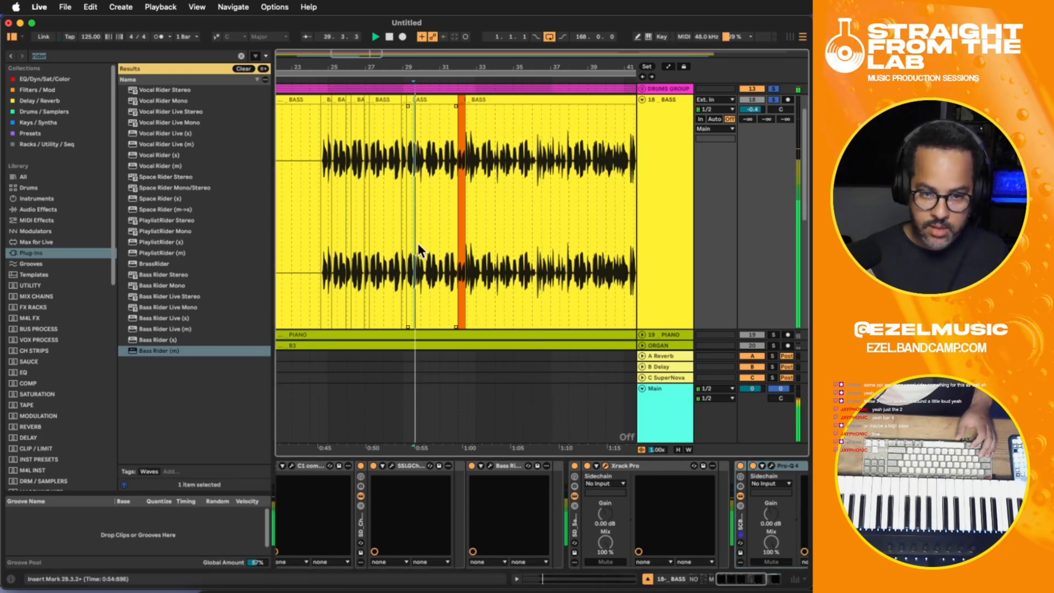
{"action": "left_click", "coordinate": [575, 466]}
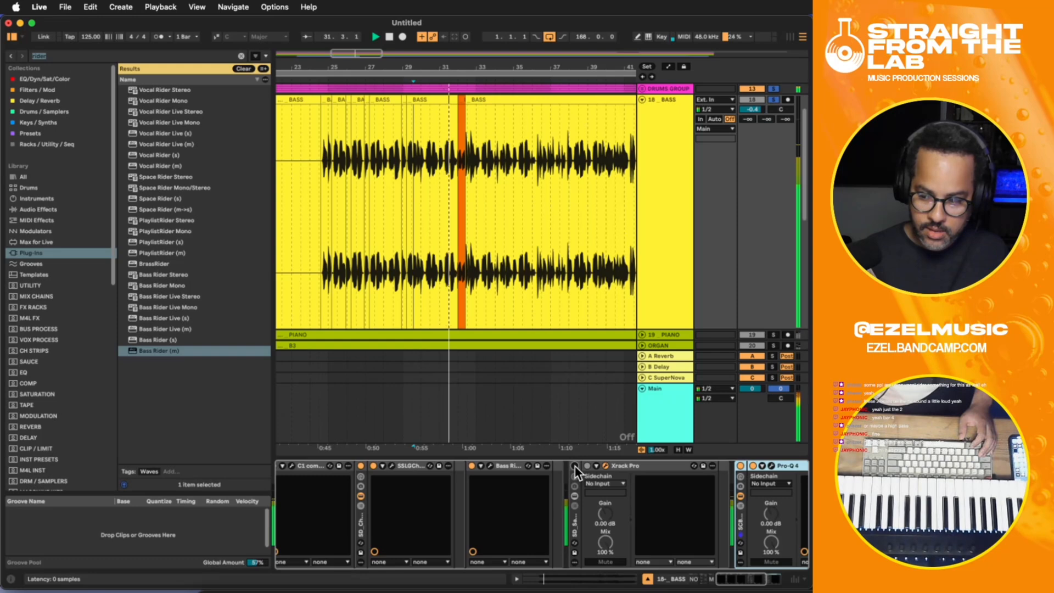
{"action": "left_click", "coordinate": [575, 466]}
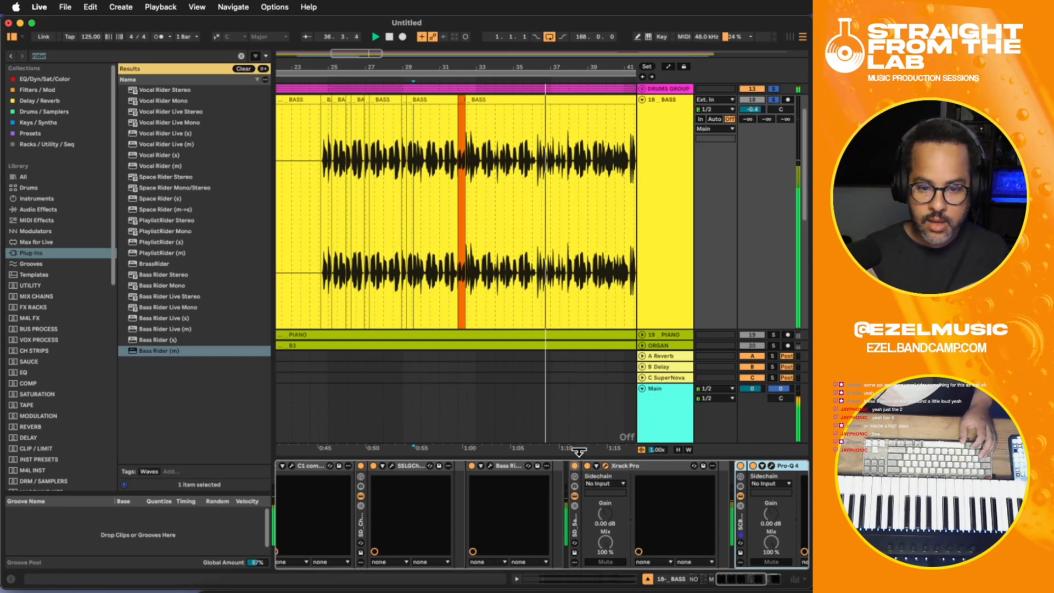
{"action": "key", "text": "space"}
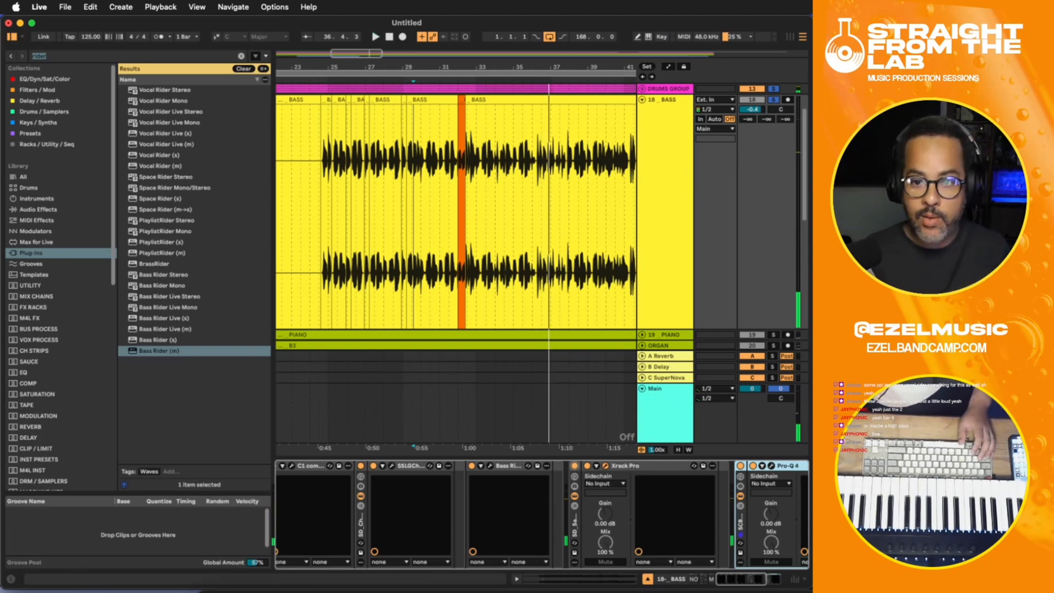
- Review the modules in the Xrack Pro window, close it, and compare the bass with and without the device during playback
{"action": "left_click_drag", "start_coordinate": [811, 40], "coordinate": [226, 68]}
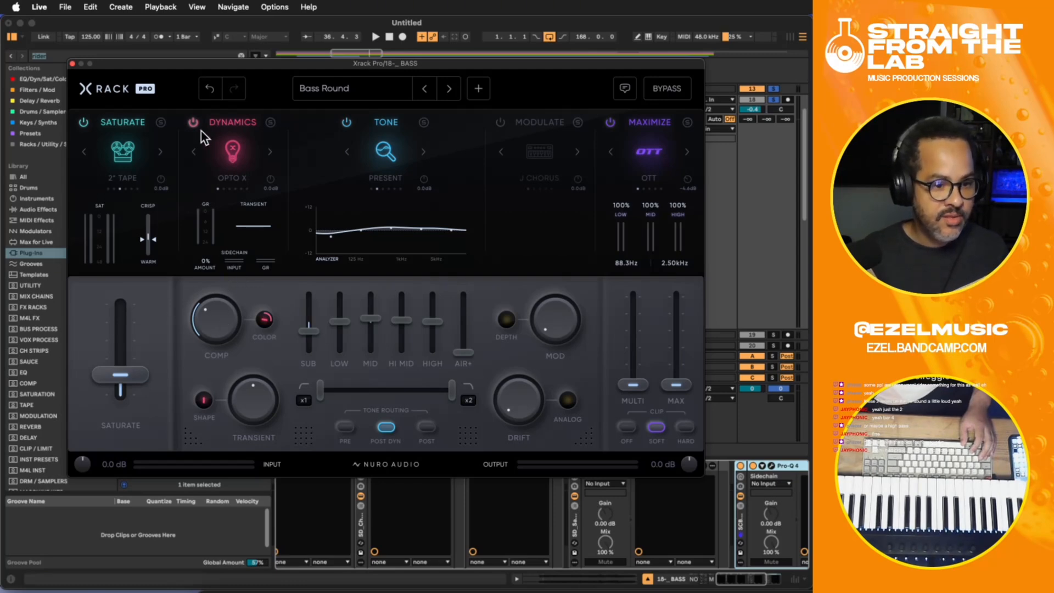
{"action": "key", "text": "space"}
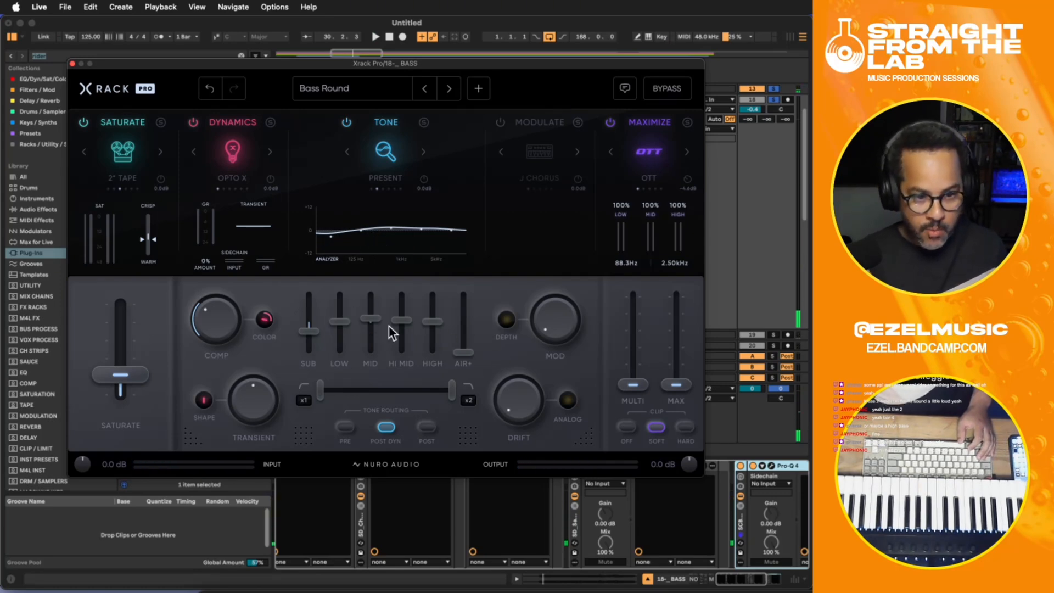
{"action": "left_click", "coordinate": [73, 64]}
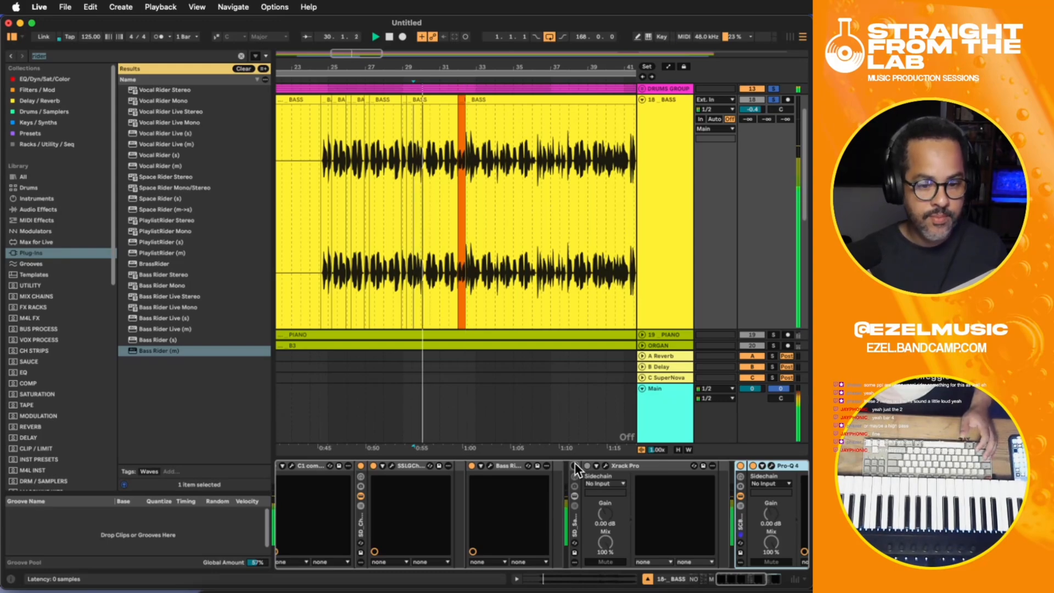
{"action": "left_click", "coordinate": [574, 465]}
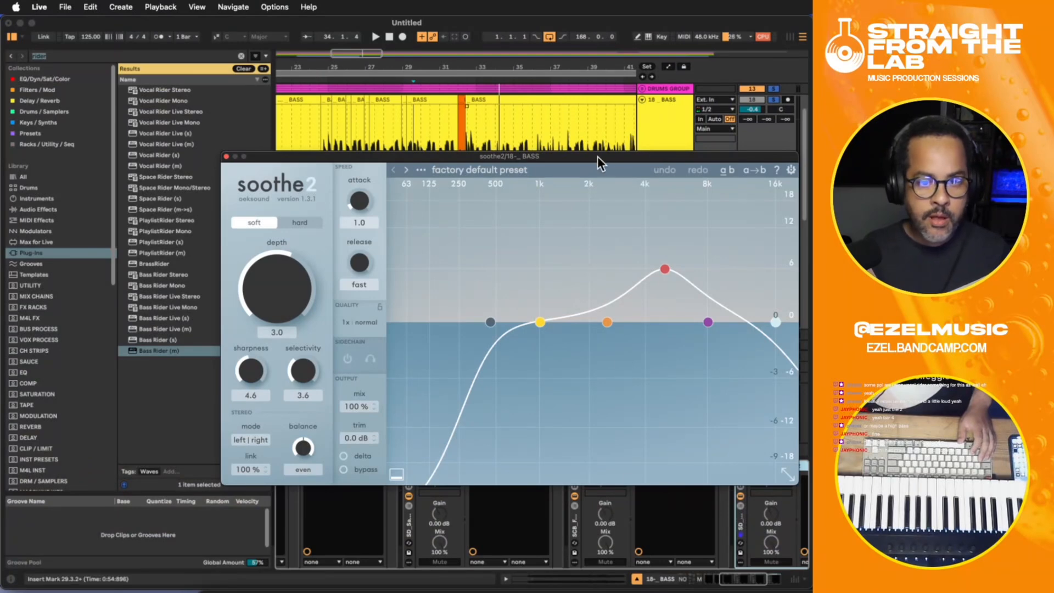
- Load the Bass preset De-mudding the bass in soothe2 and audition its delta signal during playback
{"action": "left_click_drag", "start_coordinate": [598, 156], "coordinate": [483, 98]}
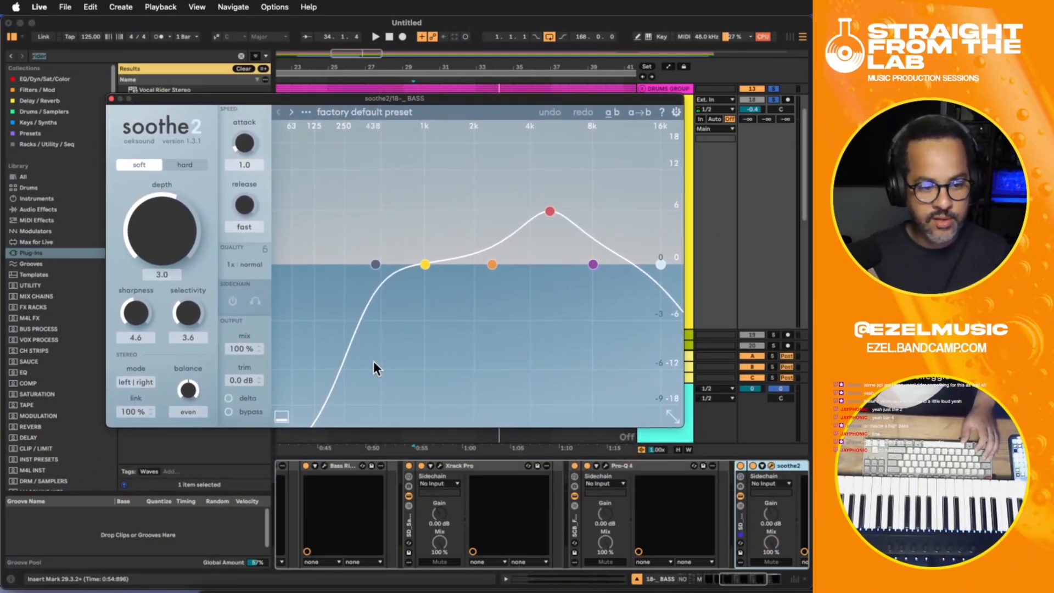
{"action": "left_click", "coordinate": [386, 112]}
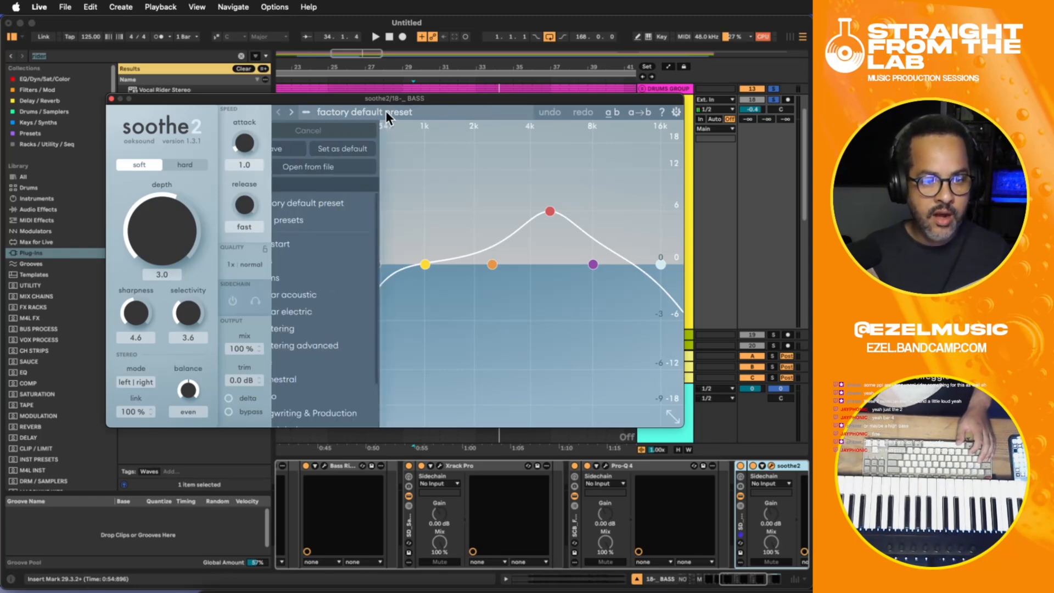
{"action": "mouse_move", "coordinate": [368, 257]}
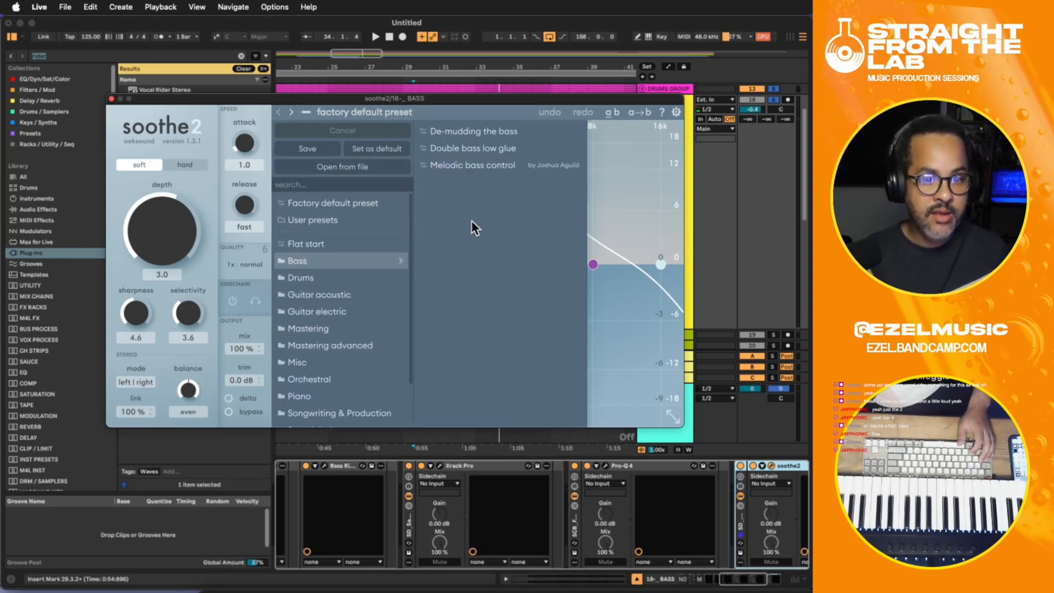
{"action": "left_click", "coordinate": [243, 397]}
{"action": "key", "text": "space"}
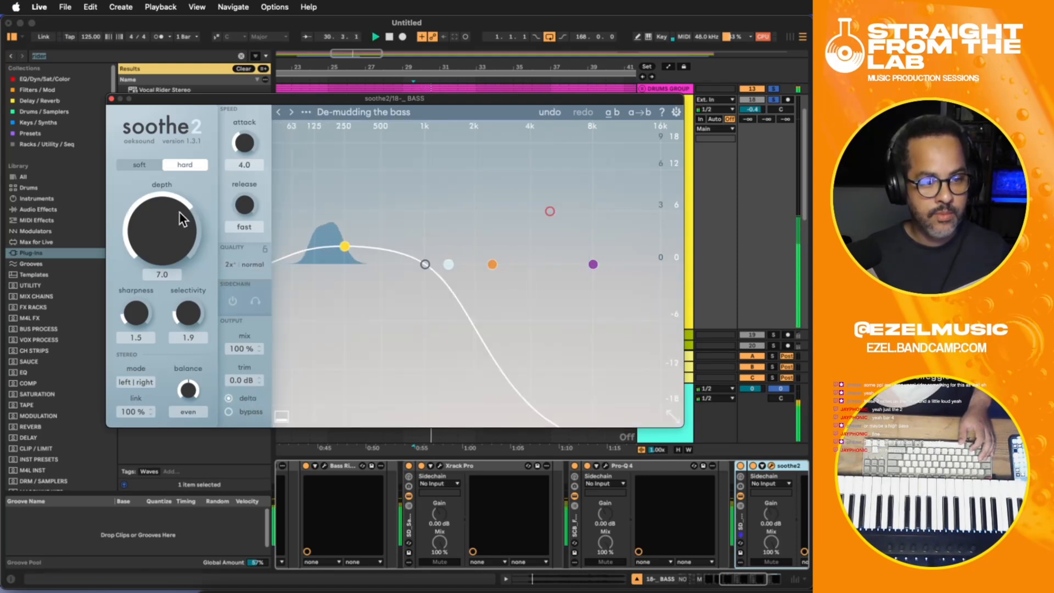
{"action": "left_click", "coordinate": [232, 400]}
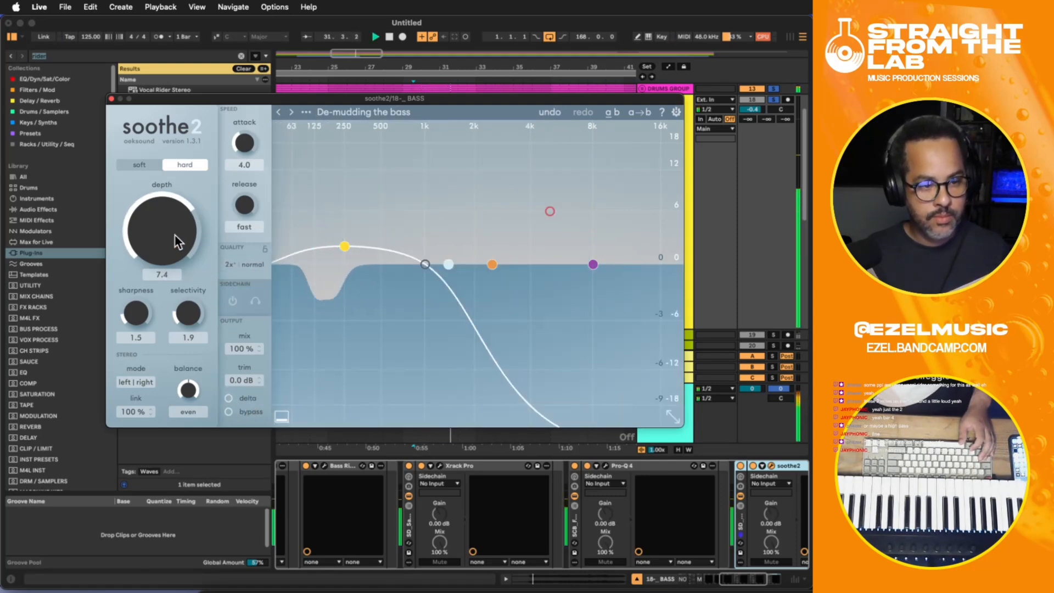
- Set soothe2's depth to 7.6 and compare the bass with soothe2 bypassed and active during playback
{"action": "left_click_drag", "start_coordinate": [175, 235], "coordinate": [176, 233]}
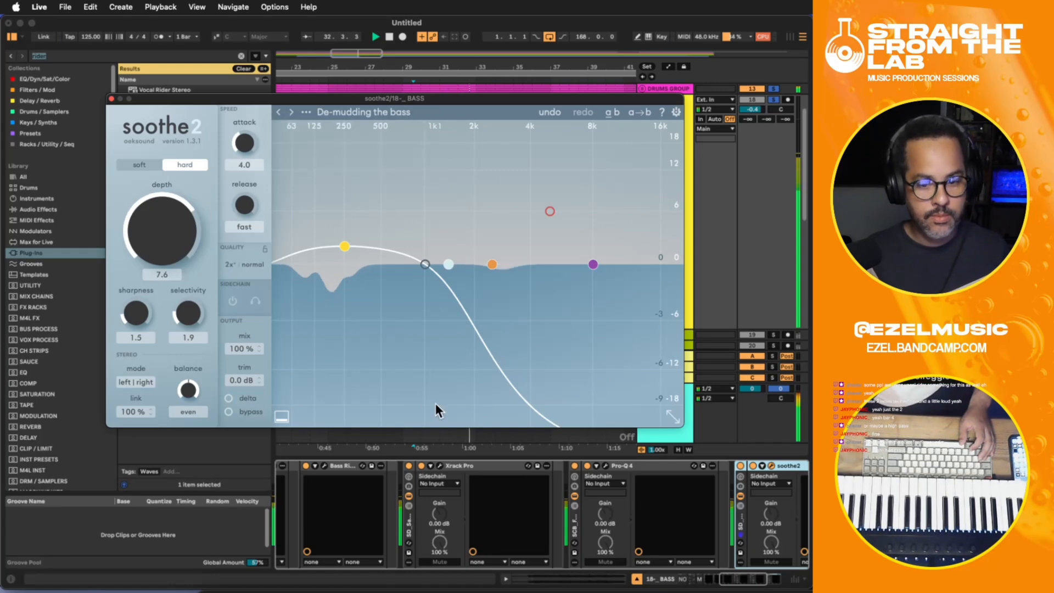
{"action": "left_click", "coordinate": [742, 467]}
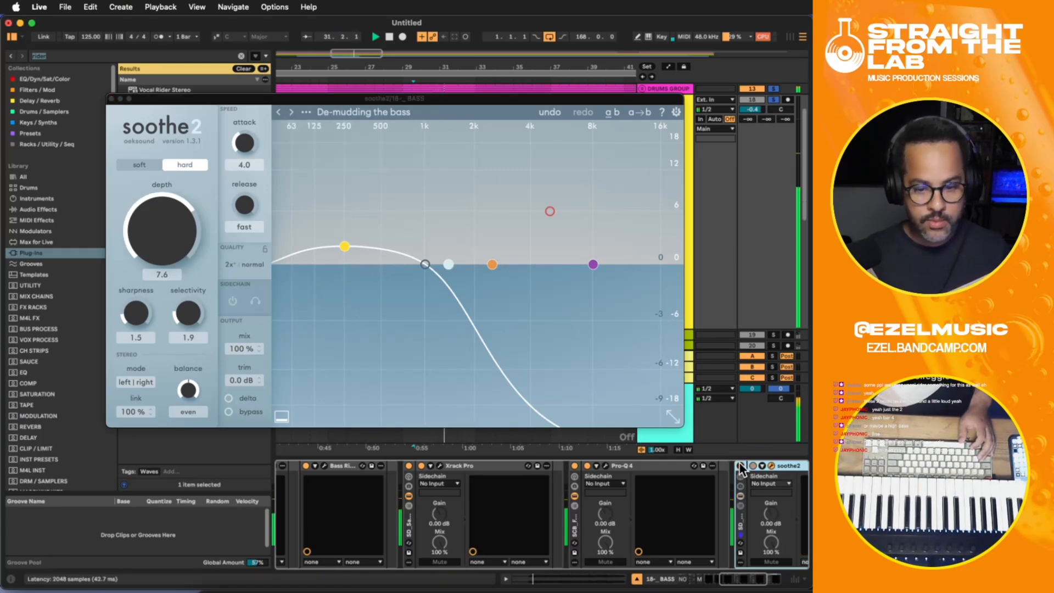
{"action": "left_click", "coordinate": [741, 467]}
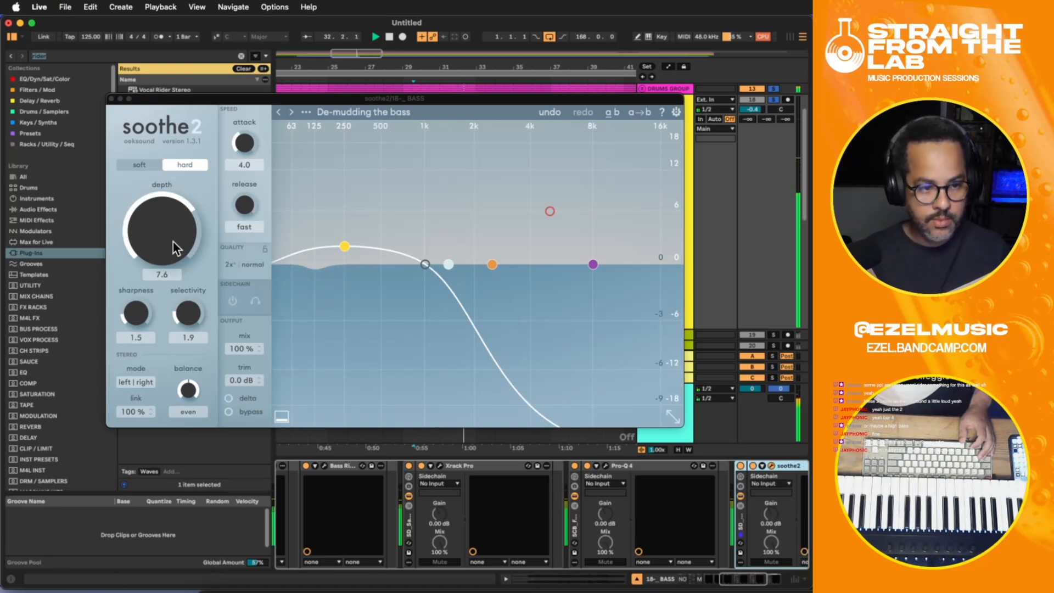
{"action": "key", "text": "space"}
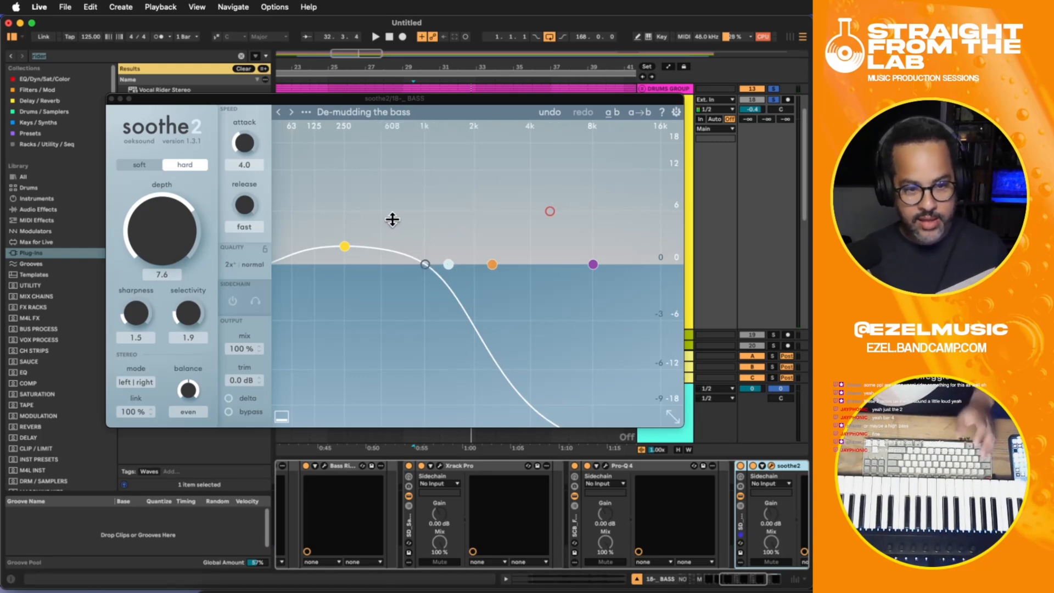
- Browse soothe2's Sound design and Bass presets without loading another one, and remove soothe2 from the BASS device chain
{"action": "left_click", "coordinate": [391, 110]}
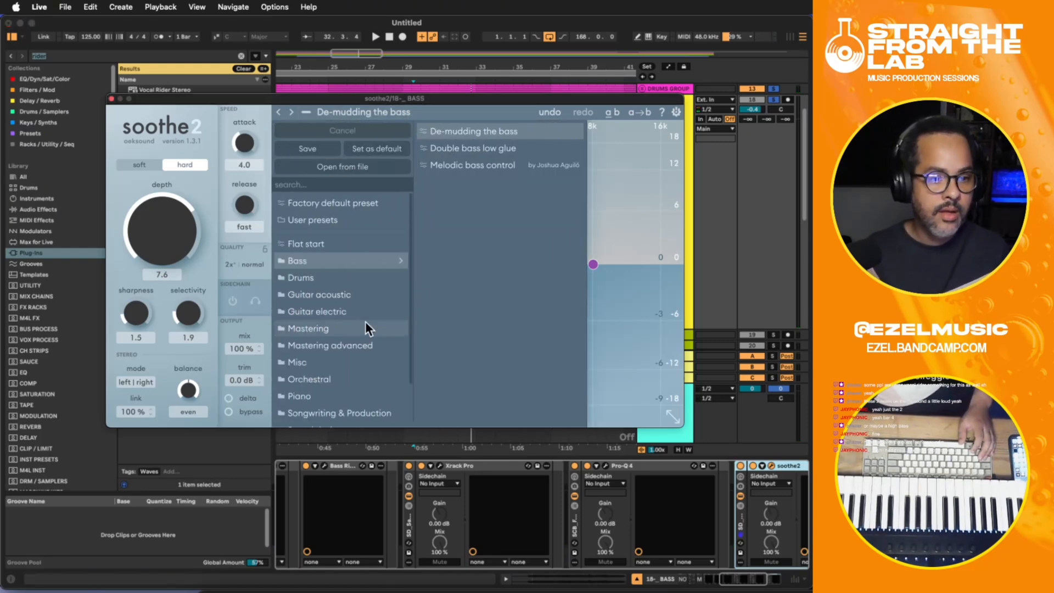
{"action": "scroll", "coordinate": [330, 313], "scroll_direction": "down", "scroll_amount": 2}
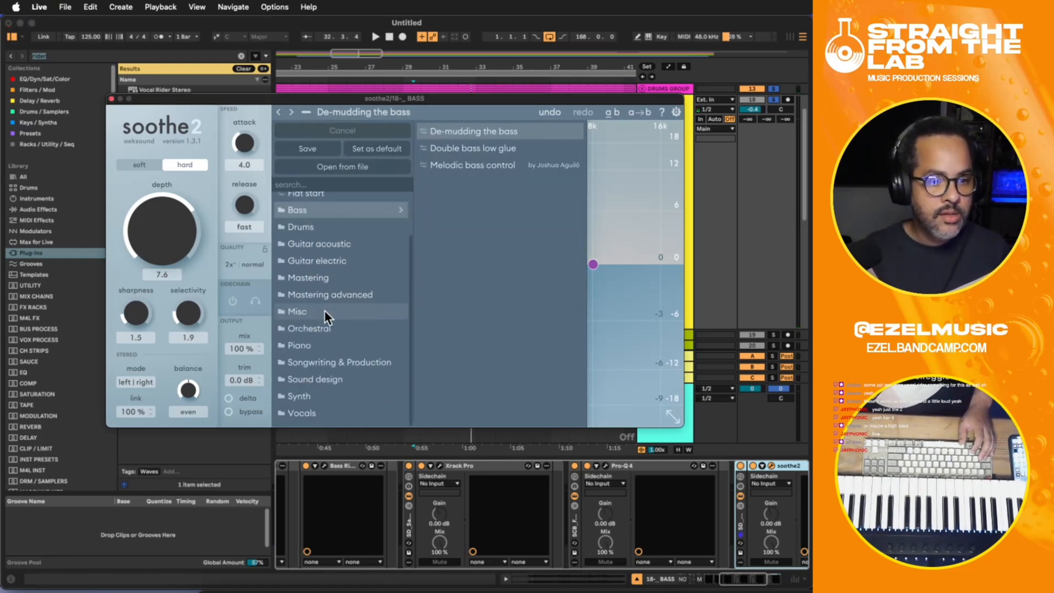
{"action": "left_click", "coordinate": [330, 378]}
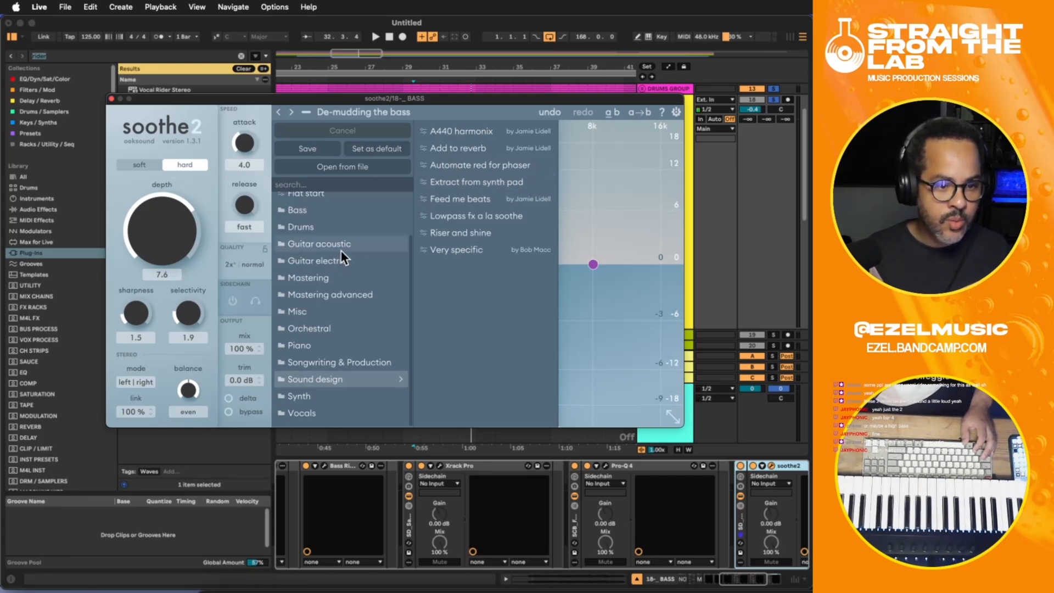
{"action": "scroll", "coordinate": [338, 253], "scroll_direction": "up", "scroll_amount": 2}
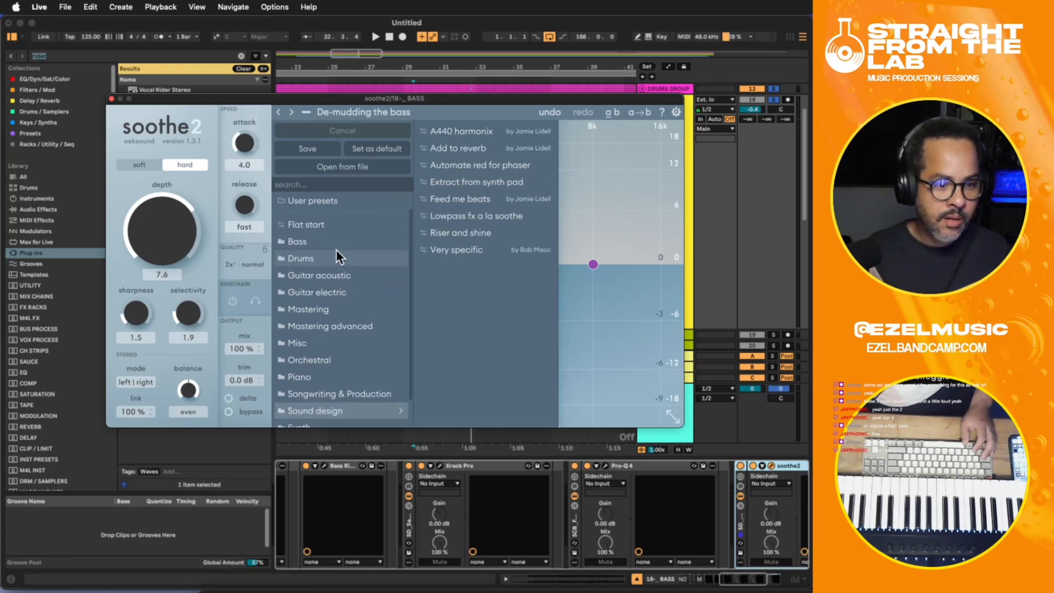
{"action": "left_click", "coordinate": [319, 242]}
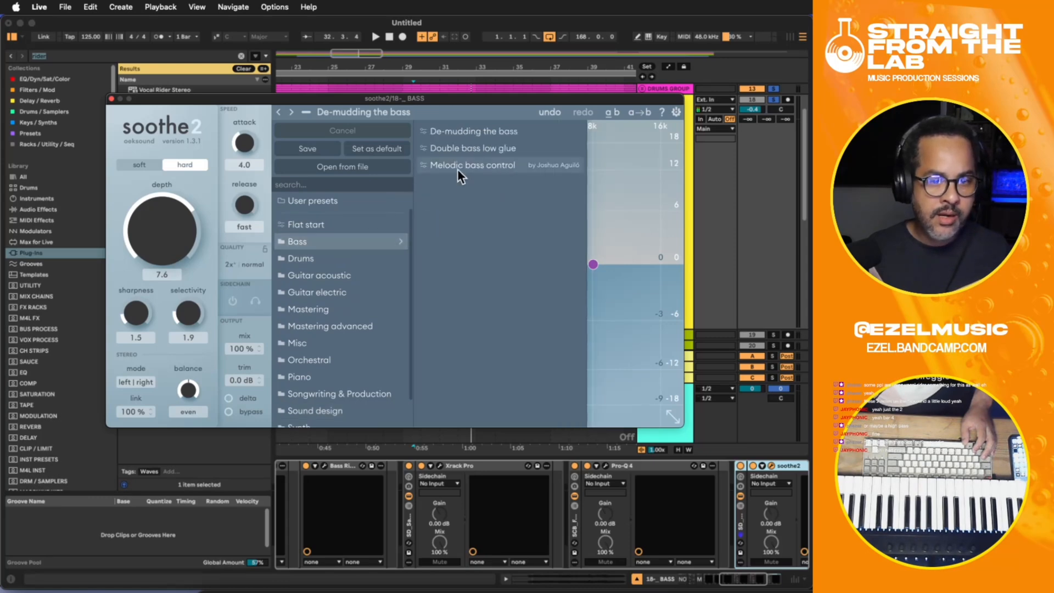
{"action": "left_click", "coordinate": [634, 164]}
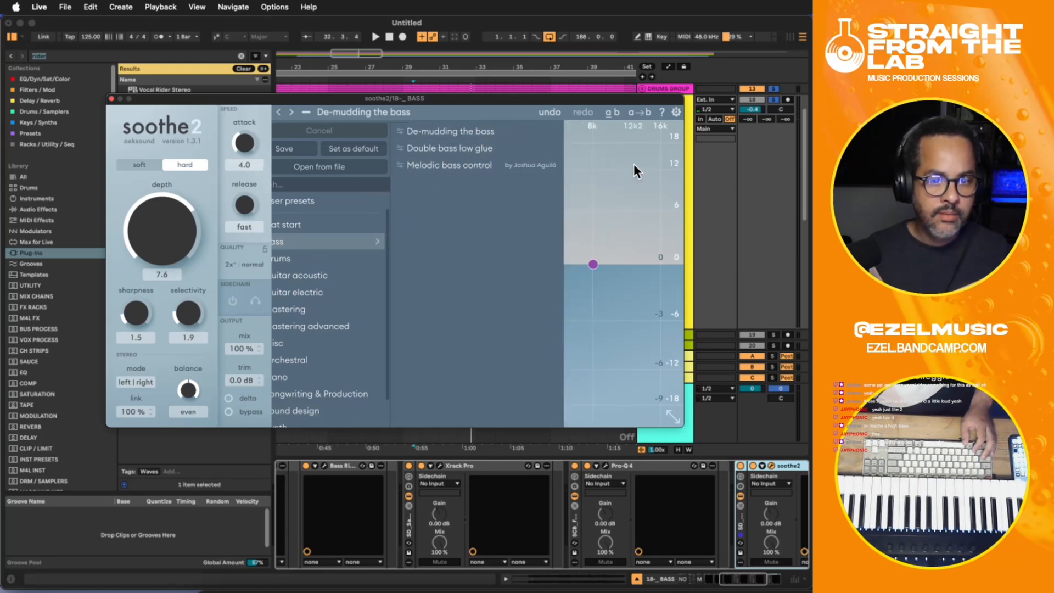
{"action": "left_click", "coordinate": [119, 98]}
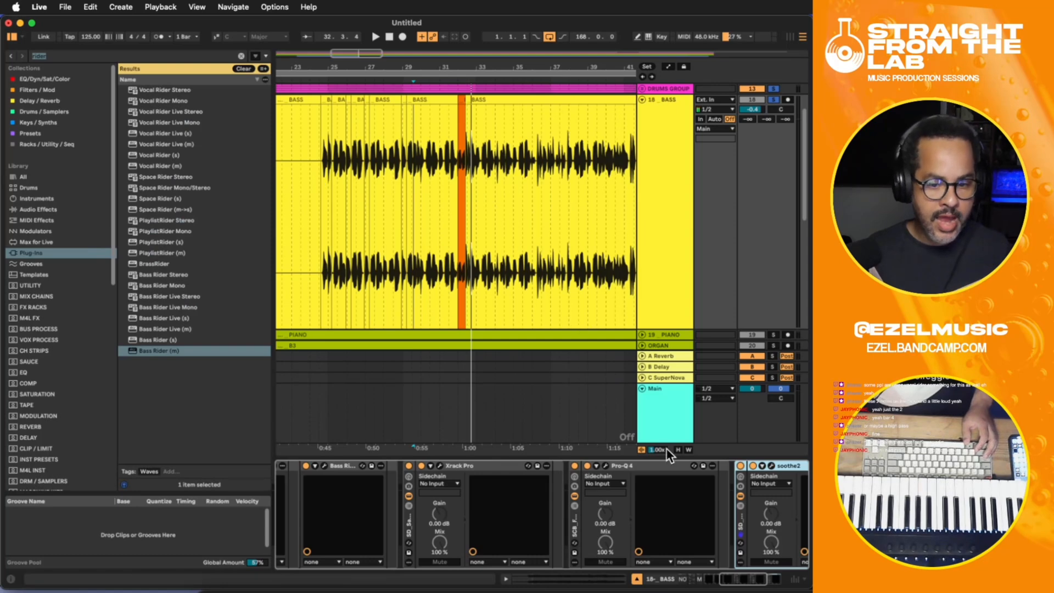
{"action": "left_click_drag", "start_coordinate": [739, 578], "coordinate": [764, 581]}
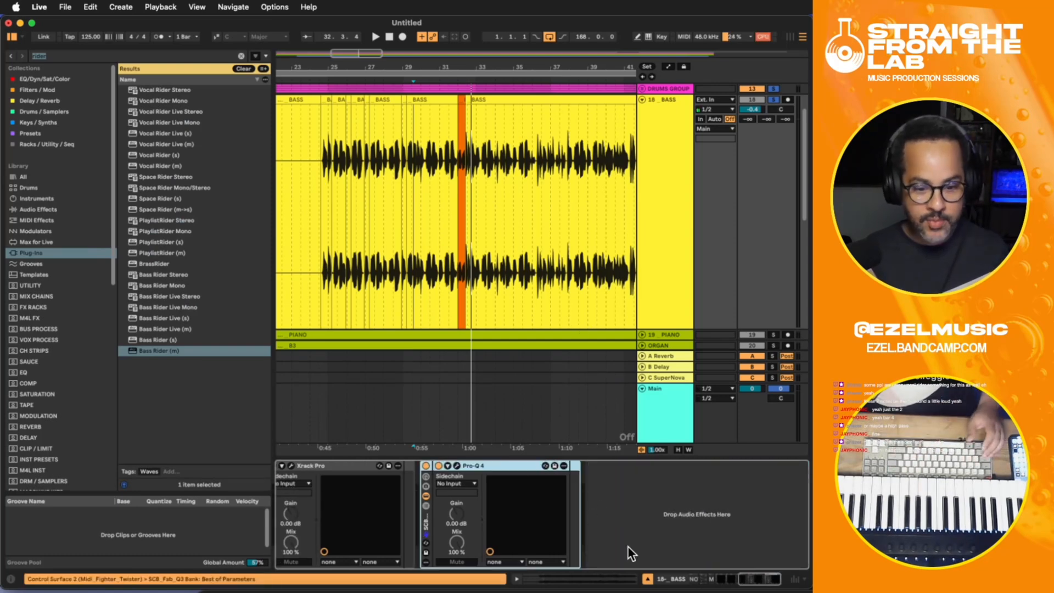
- Write "* TAME LOUD NOTES" and "* FIND OFFENDING FREQS AND APPLY PATCH" in the NOTES device at the start of the BASS chain
{"action": "left_click_drag", "start_coordinate": [747, 577], "coordinate": [696, 584]}
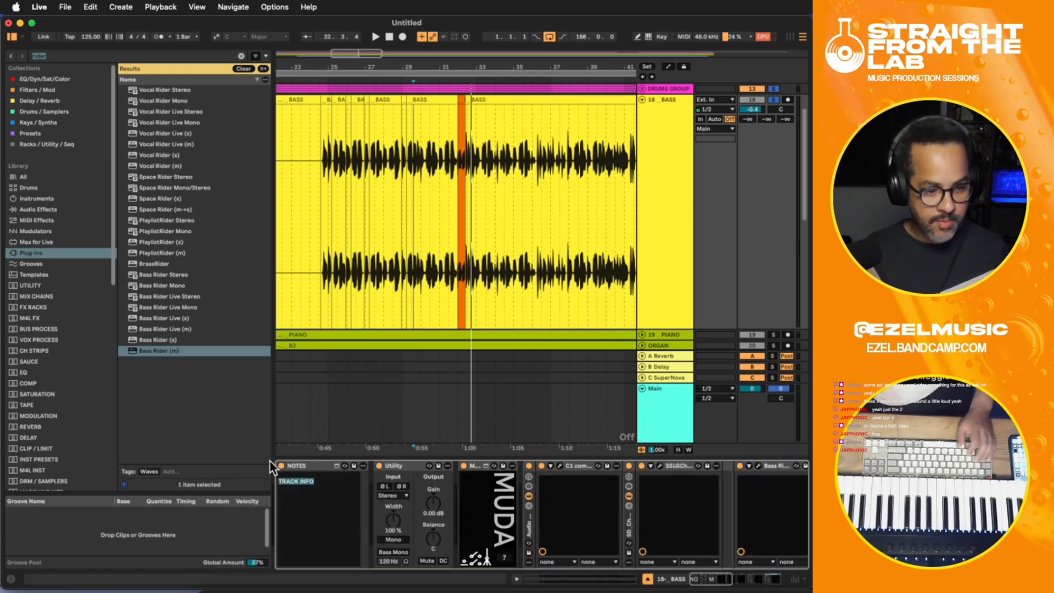
{"action": "type", "text": "Tame loud notes"}
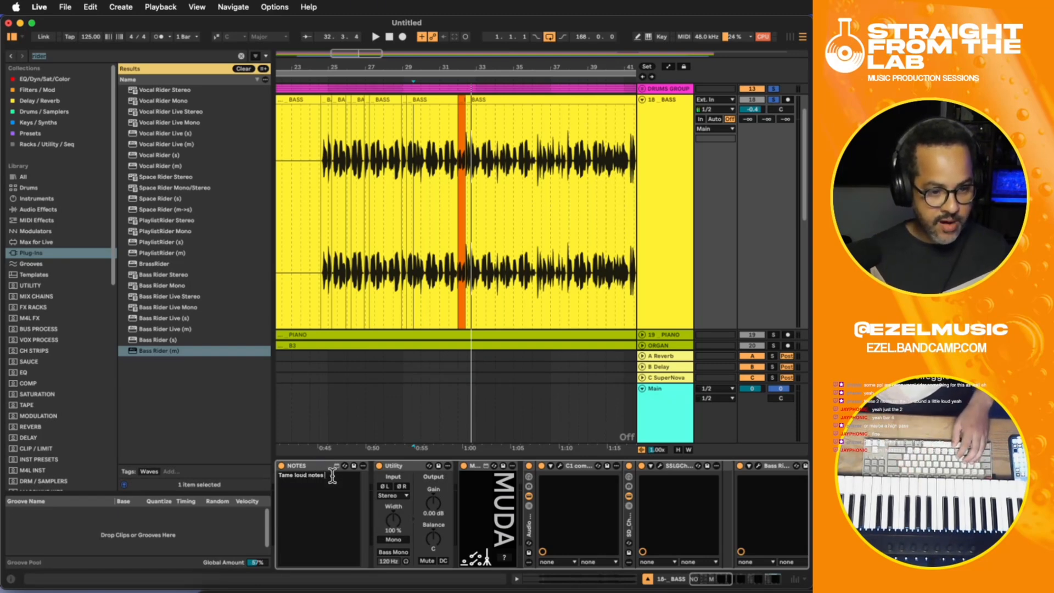
{"action": "type", "text": "* TSA"}
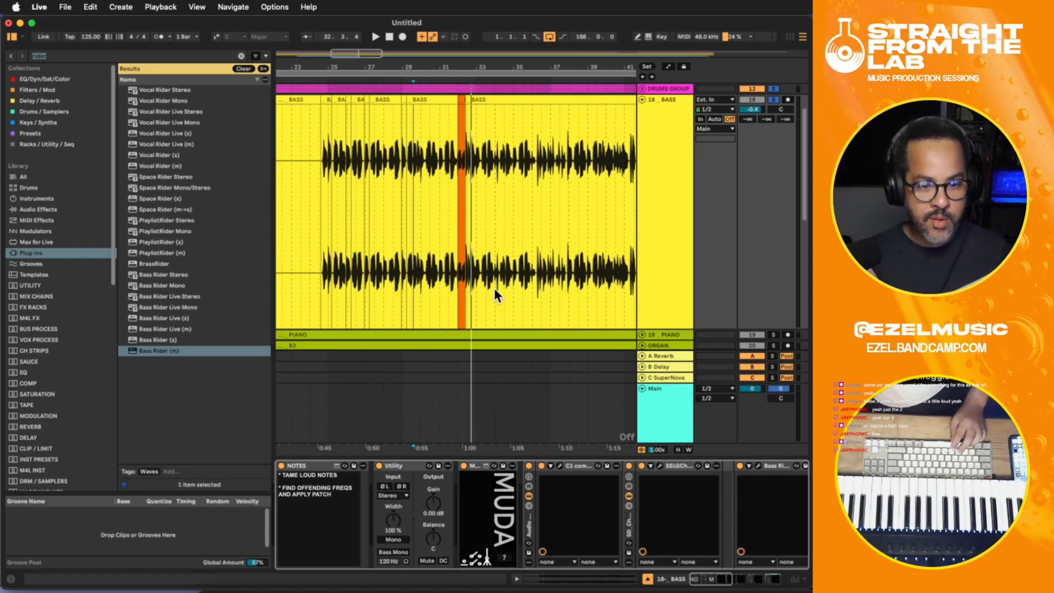
- Replay the bass with the grouped drums from around bar 29, checking the neighbouring tracks by folding and unfolding BASS, and stop playback
{"action": "key", "text": "space"}
{"action": "key", "text": "minus"}
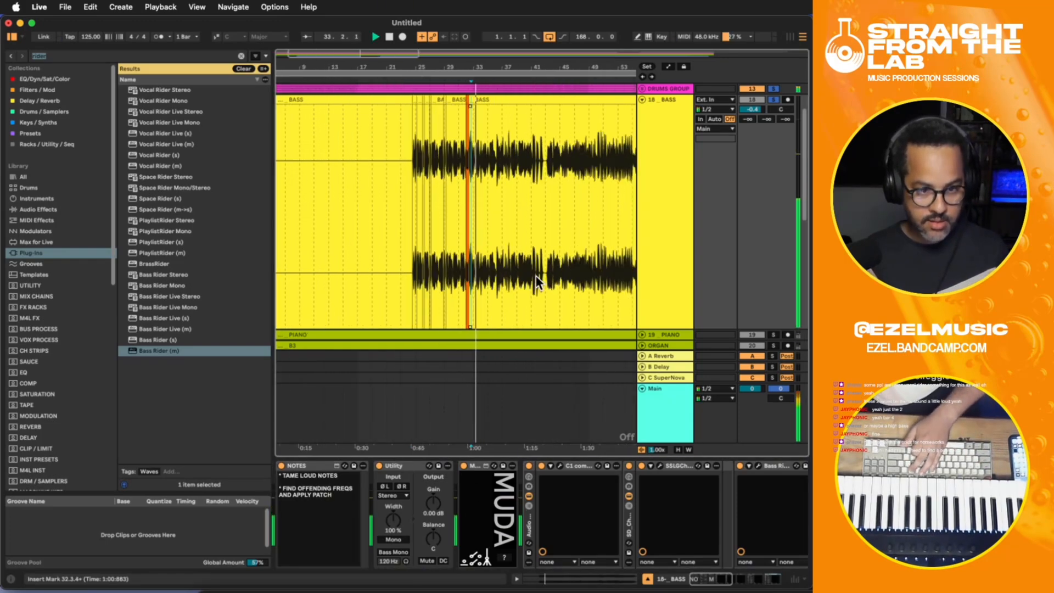
{"action": "key", "text": "minus"}
{"action": "scroll", "coordinate": [536, 275], "scroll_direction": "up", "scroll_amount": 3}
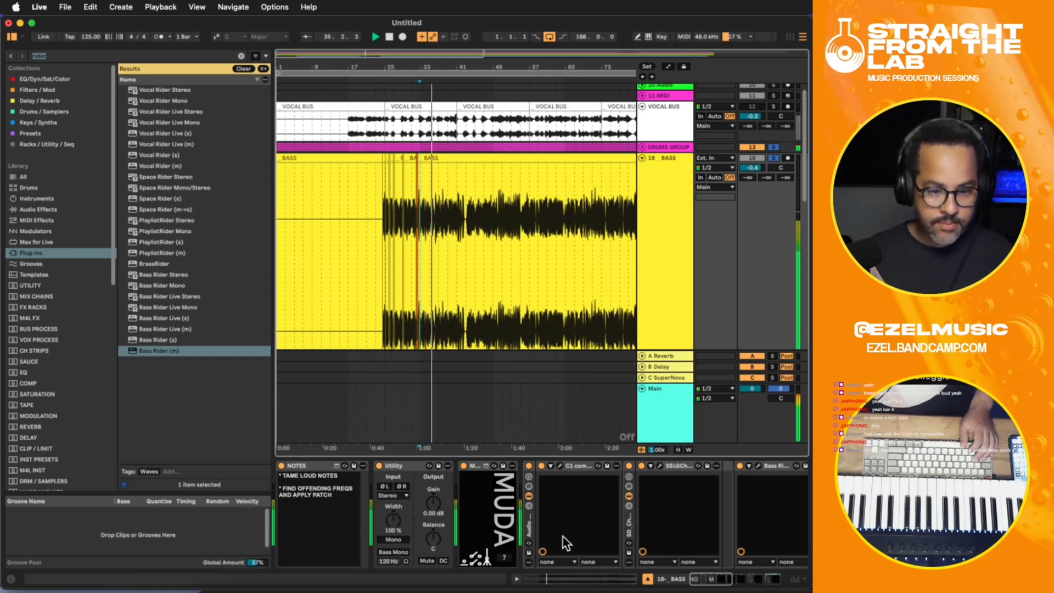
{"action": "left_click", "coordinate": [407, 250]}
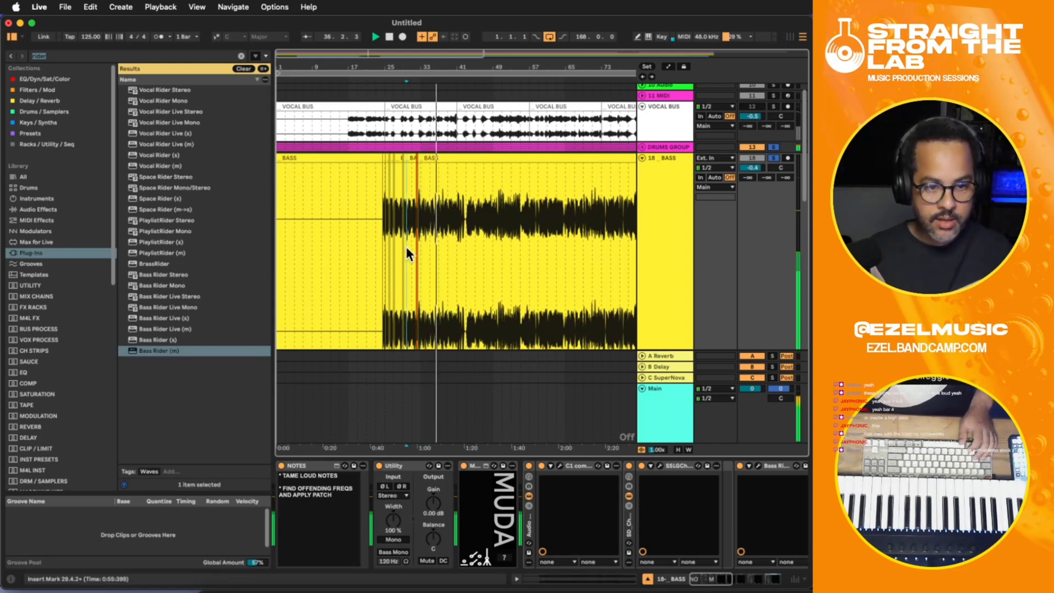
{"action": "left_click", "coordinate": [642, 158]}
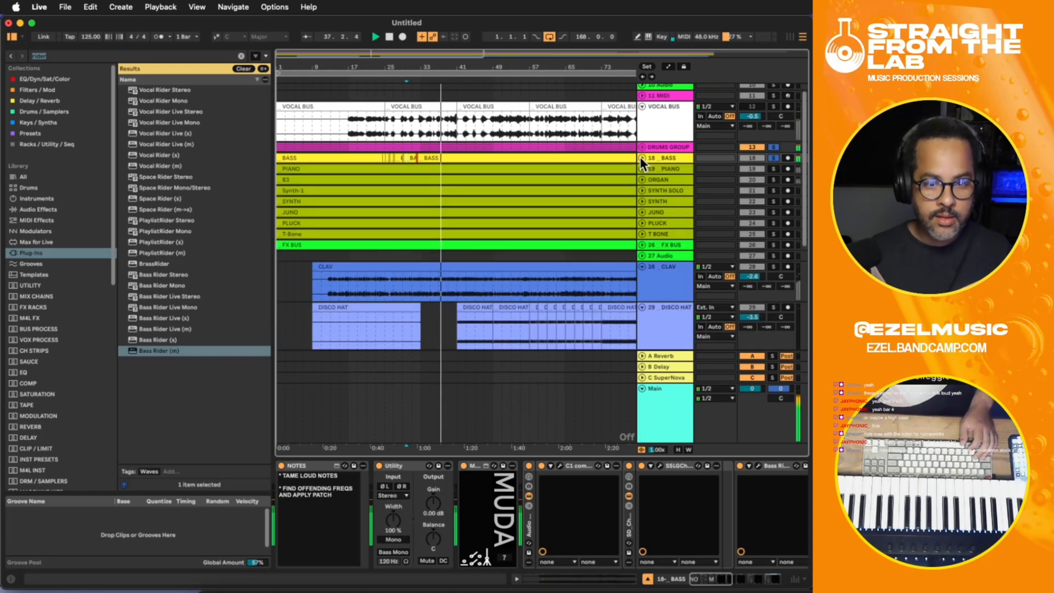
{"action": "left_click", "coordinate": [642, 158]}
{"action": "key", "text": "space"}
- Add EQ Eight at the end of the BASS chain, turn on its audition mode, and start playback
{"action": "left_click_drag", "start_coordinate": [721, 579], "coordinate": [772, 580]}
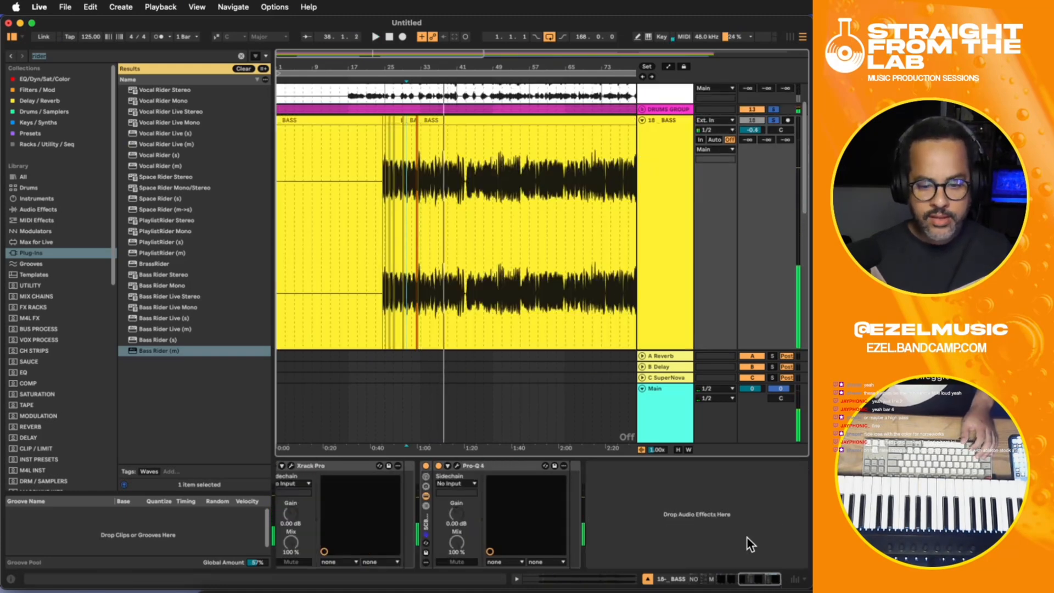
{"action": "left_click", "coordinate": [742, 531]}
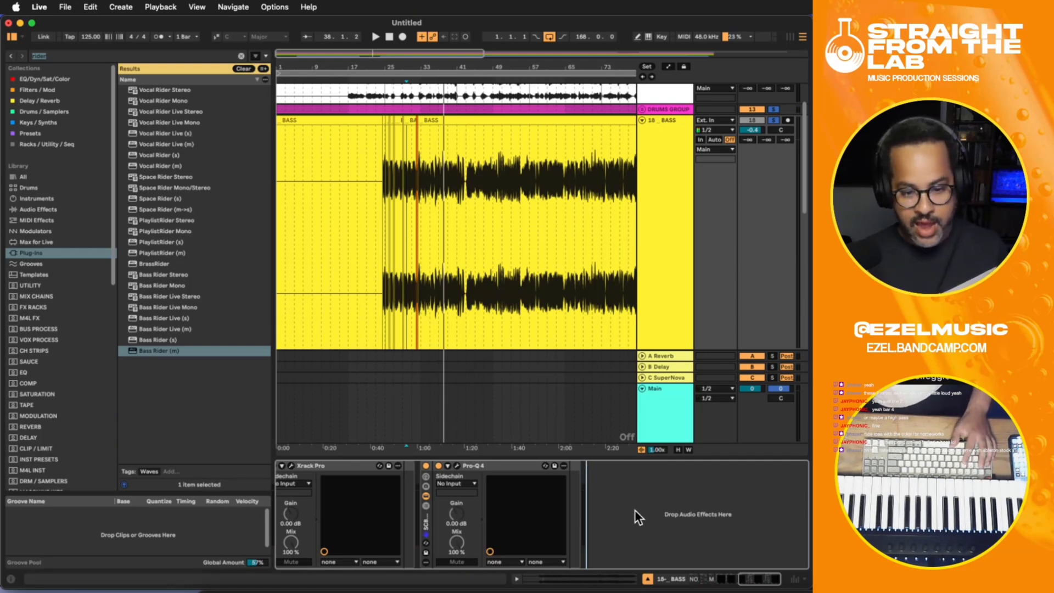
{"action": "key", "text": "shift+e"}
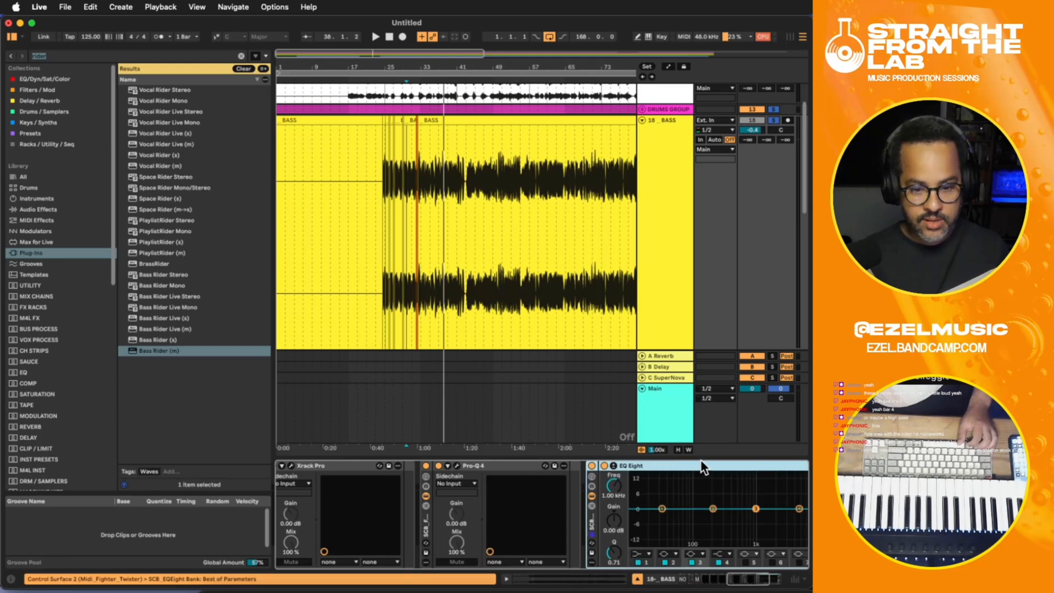
{"action": "left_click_drag", "start_coordinate": [725, 584], "coordinate": [776, 582]}
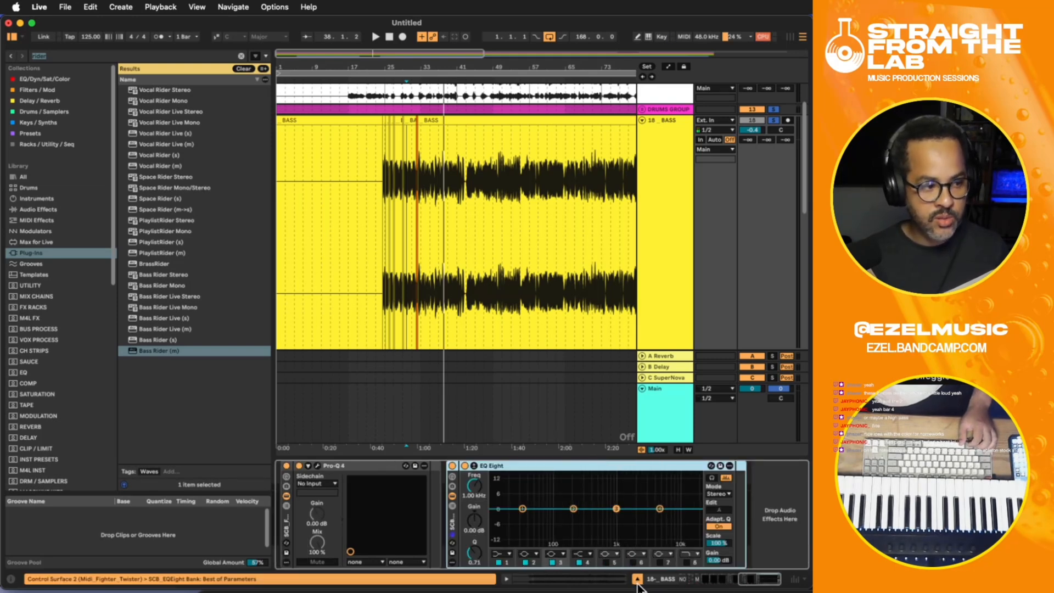
{"action": "left_click", "coordinate": [712, 478]}
{"action": "key", "text": "space"}
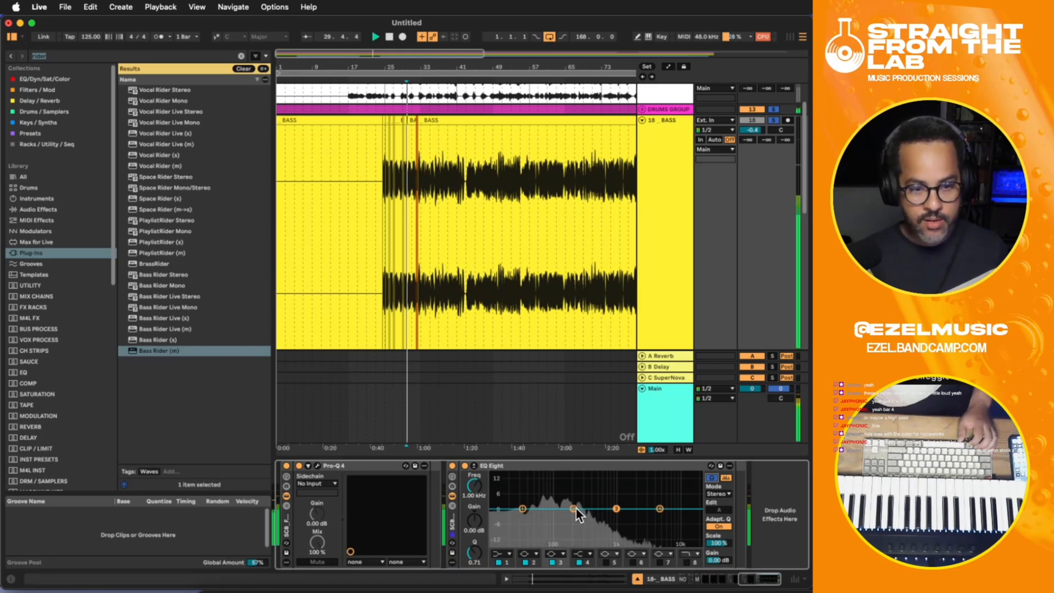
- Sweep EQ Eight's band 2 cut through the bass, solo only BASS, settle on 323 Hz at -8.55 dB, and stop playback
{"action": "left_click_drag", "start_coordinate": [572, 505], "coordinate": [560, 529]}
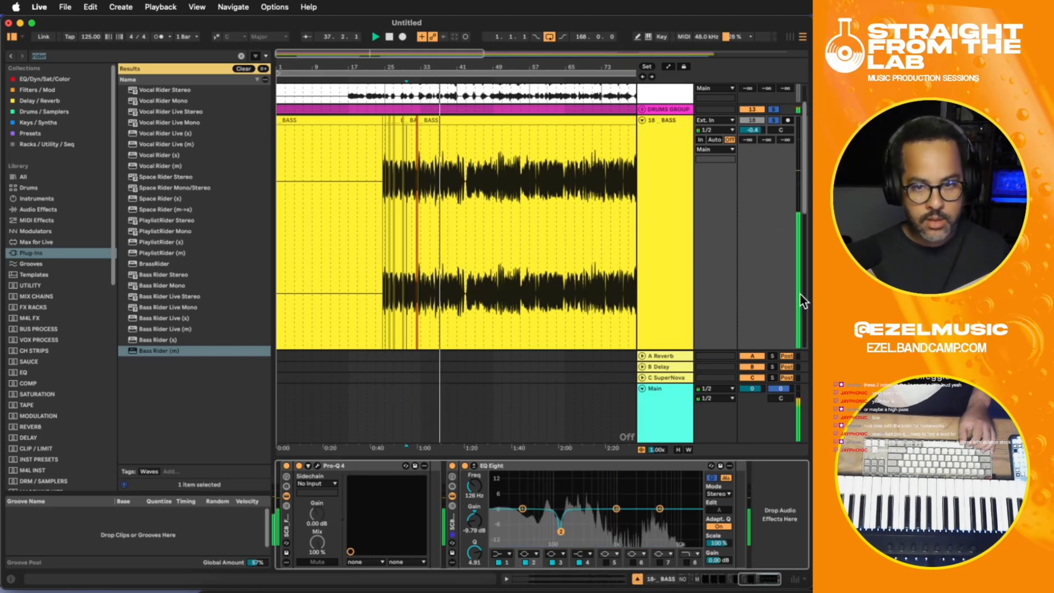
{"action": "left_click", "coordinate": [774, 120]}
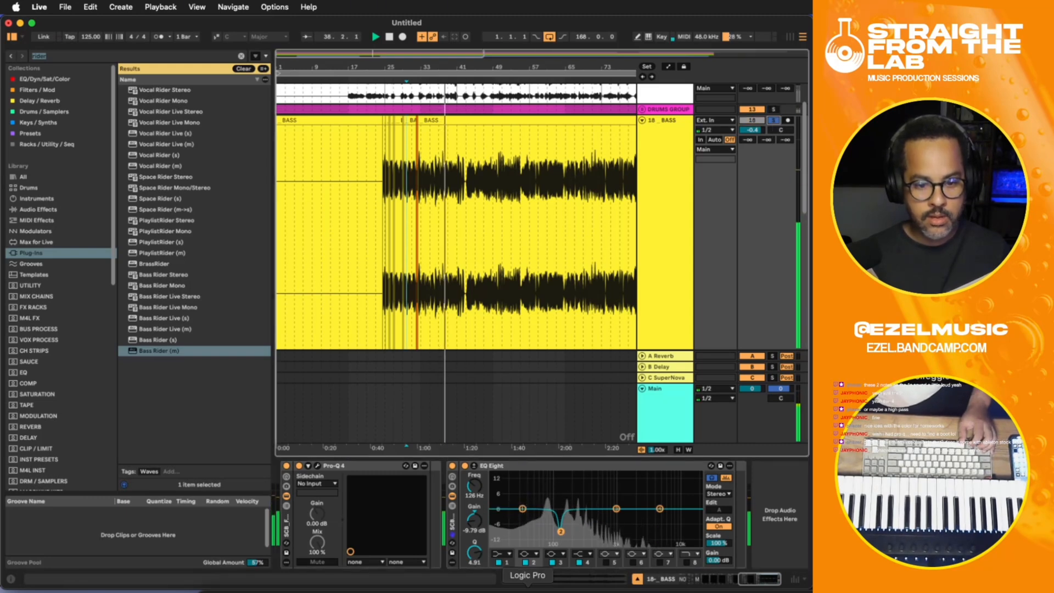
{"action": "left_click_drag", "start_coordinate": [557, 531], "coordinate": [586, 530]}
{"action": "key", "text": "space"}
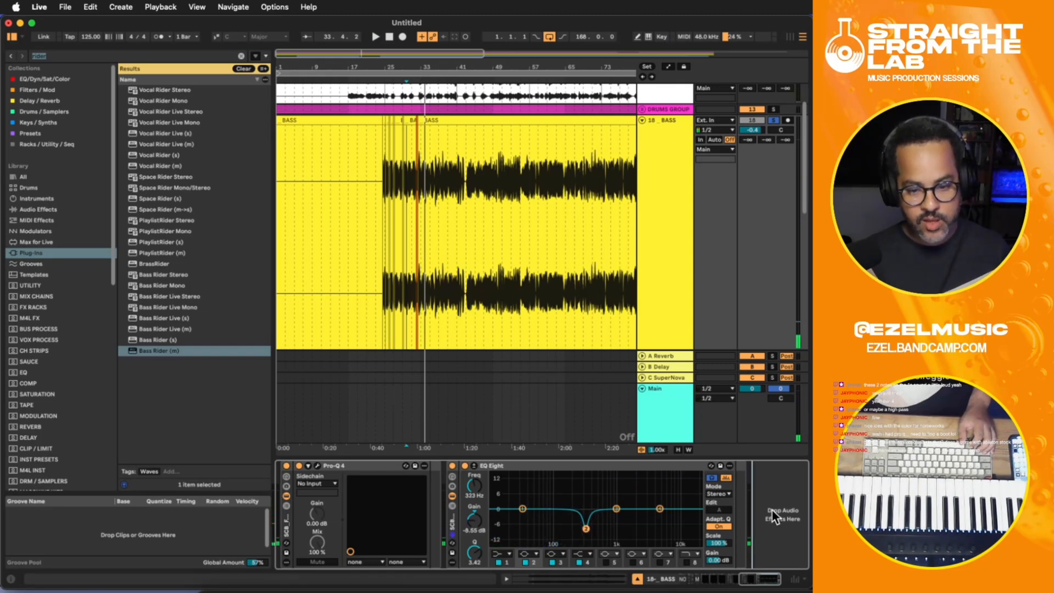
- Insert Pro-Q 4 after EQ Eight and, during playback, audition a bell band and place it at 191.36 Hz with Q 1.836
{"action": "key", "text": "super+v"}
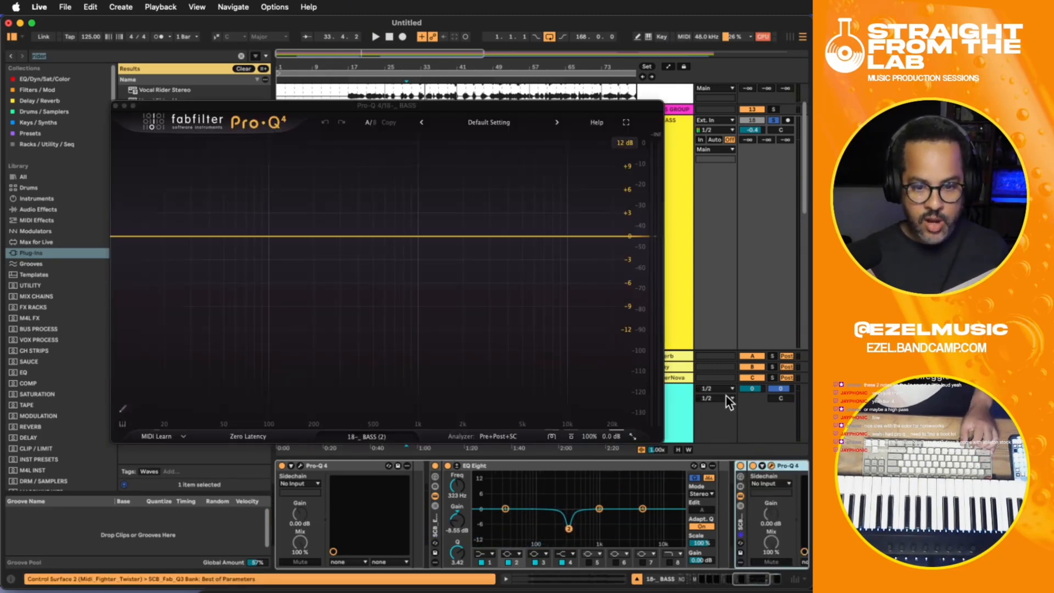
{"action": "left_click", "coordinate": [354, 236]}
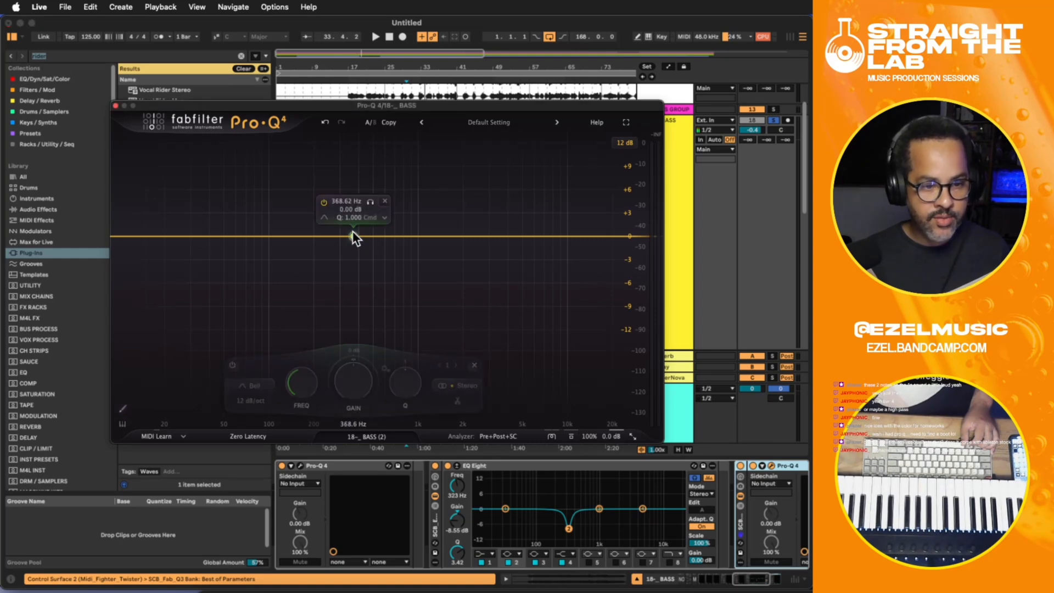
{"action": "key", "text": "space"}
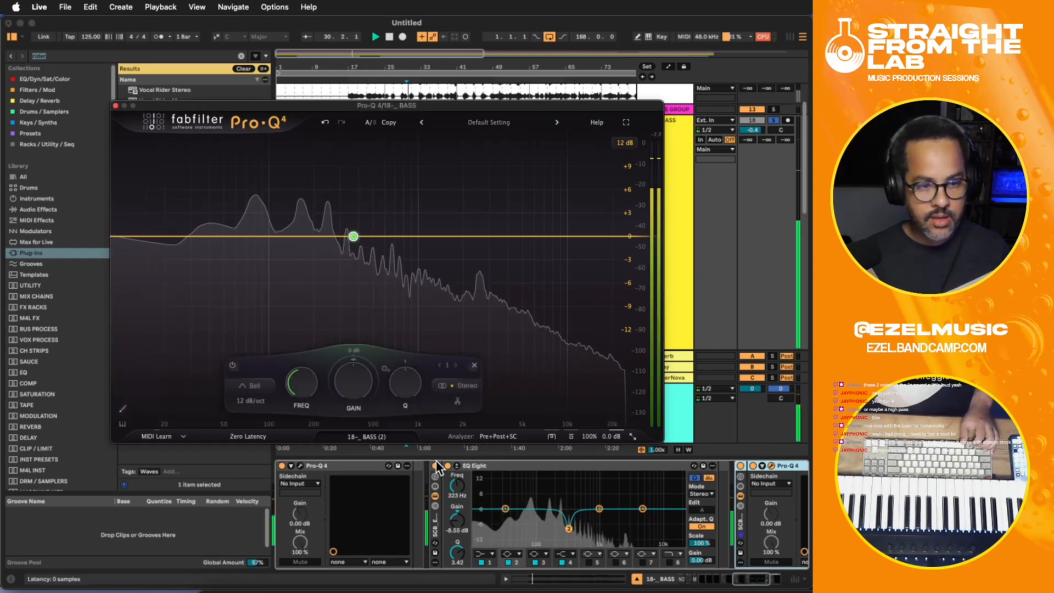
{"action": "left_click_drag", "start_coordinate": [371, 202], "coordinate": [238, 269]}
- Make the 191.36 Hz Pro-Q 4 band spectral and pull its dynamic range down to about -17 dB
{"action": "right_click", "coordinate": [311, 233]}
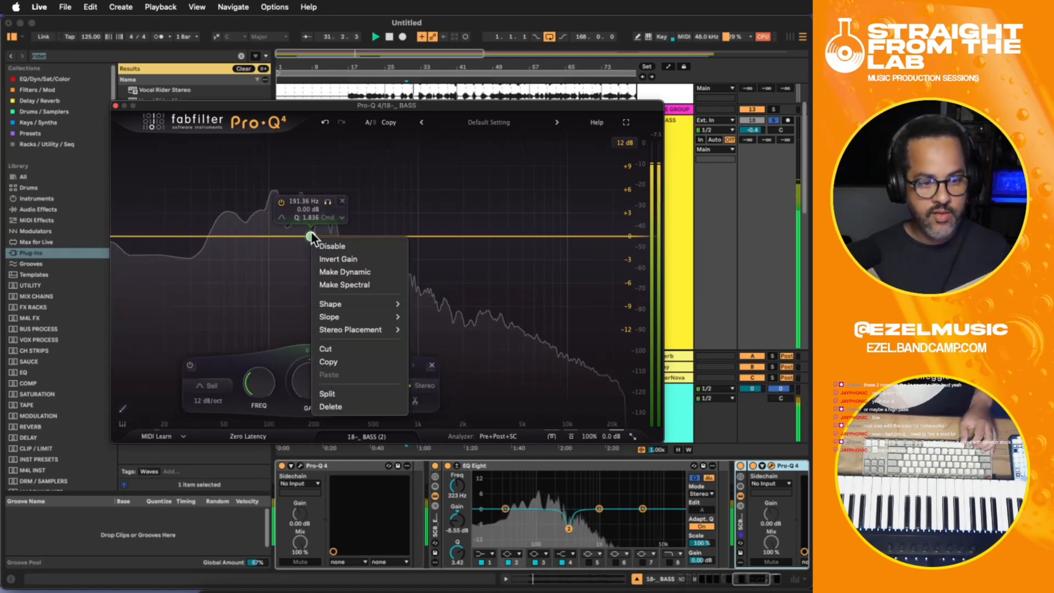
{"action": "left_click", "coordinate": [325, 281]}
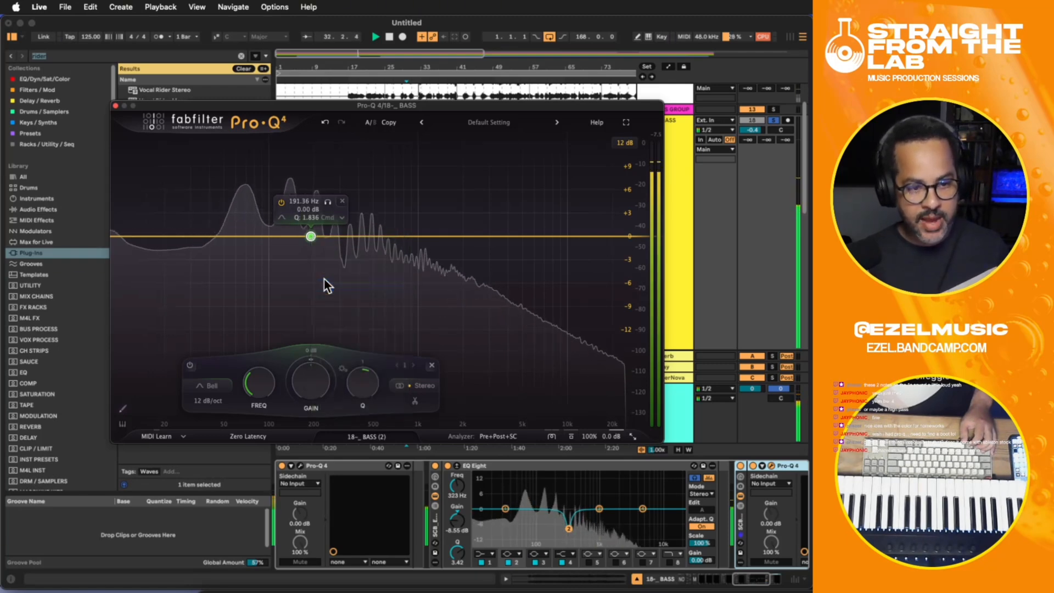
{"action": "left_click_drag", "start_coordinate": [305, 362], "coordinate": [294, 434]}
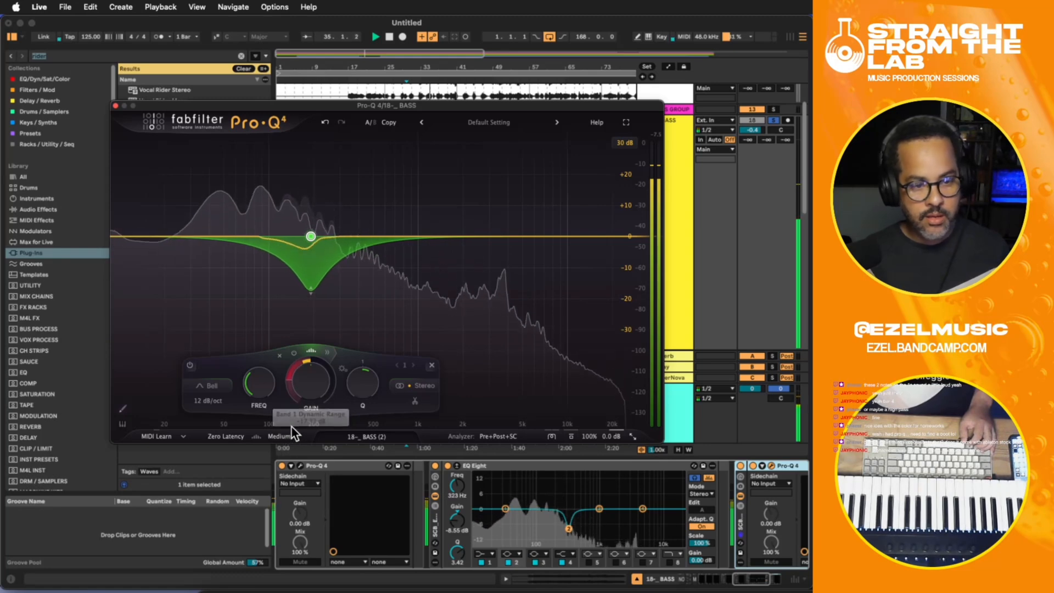
- Unsolo BASS, close the Pro-Q 4 window, and replay the full mix from around bar 25
{"action": "left_click", "coordinate": [772, 117]}
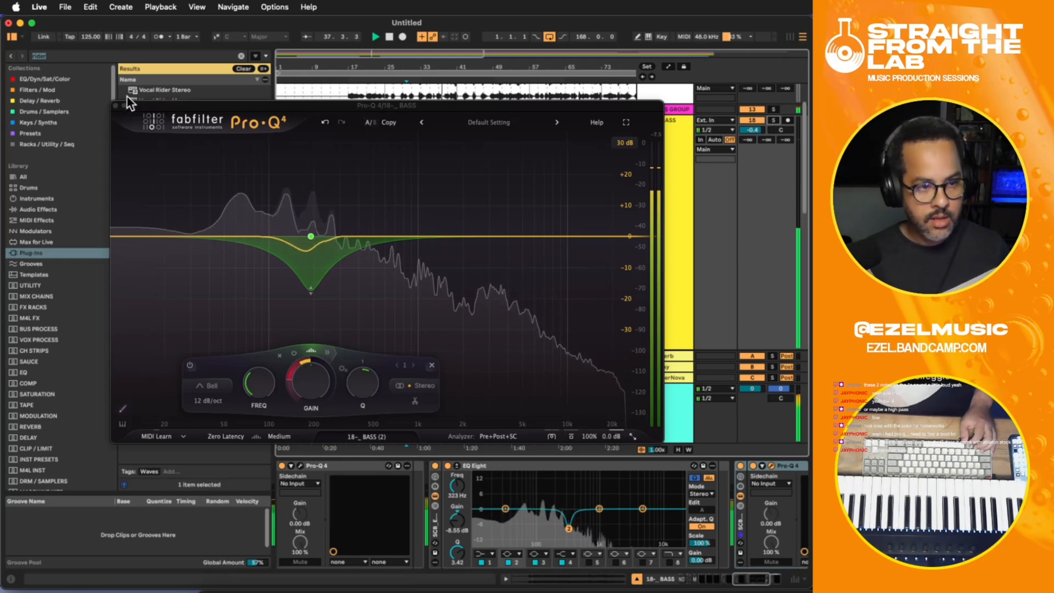
{"action": "left_click", "coordinate": [125, 114]}
{"action": "left_click", "coordinate": [115, 106]}
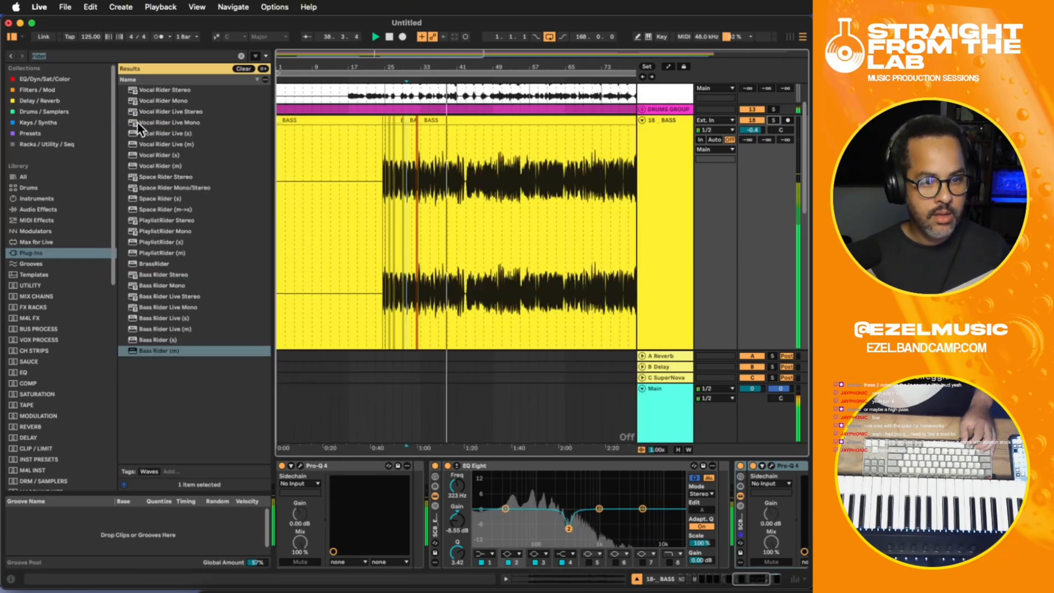
{"action": "left_click", "coordinate": [383, 180]}
{"action": "scroll", "coordinate": [663, 192], "scroll_direction": "down", "scroll_amount": 10}
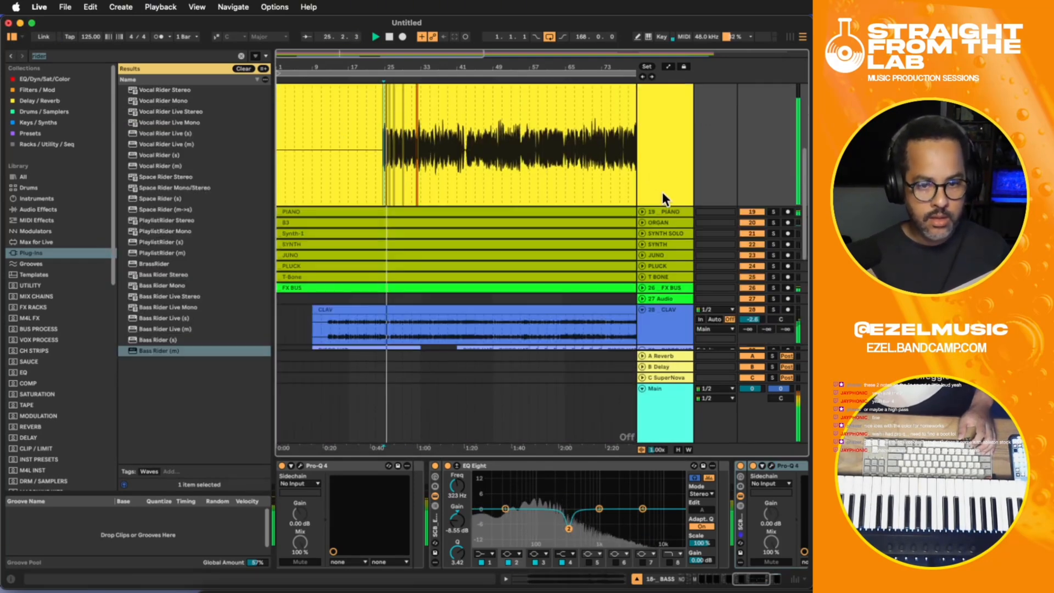
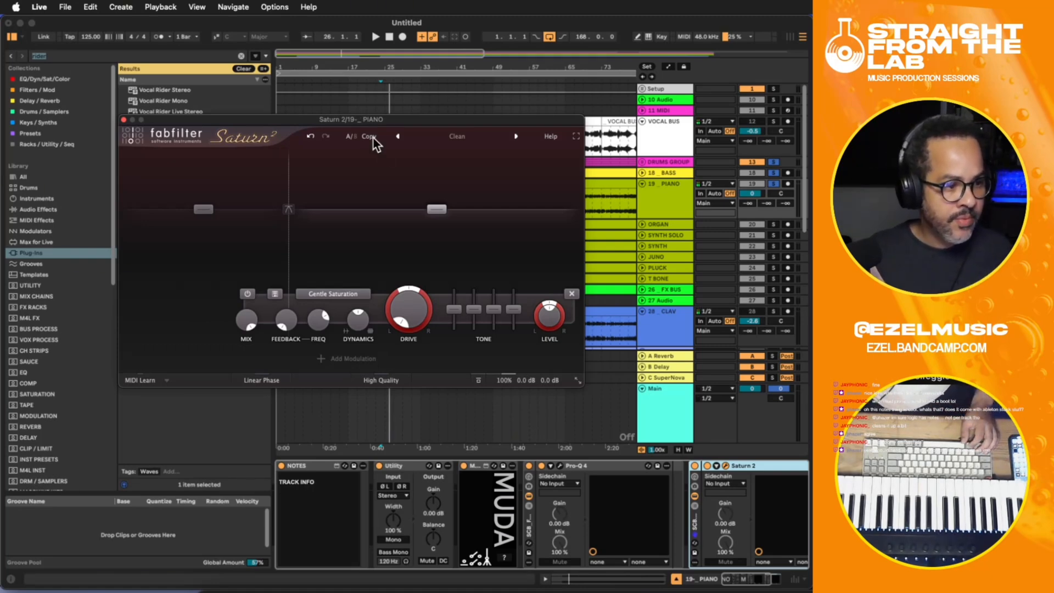
- During playback, split off a third band in Saturn 2 on the PIANO track with a crossover at 619.88 Hz
{"action": "key", "text": "space"}
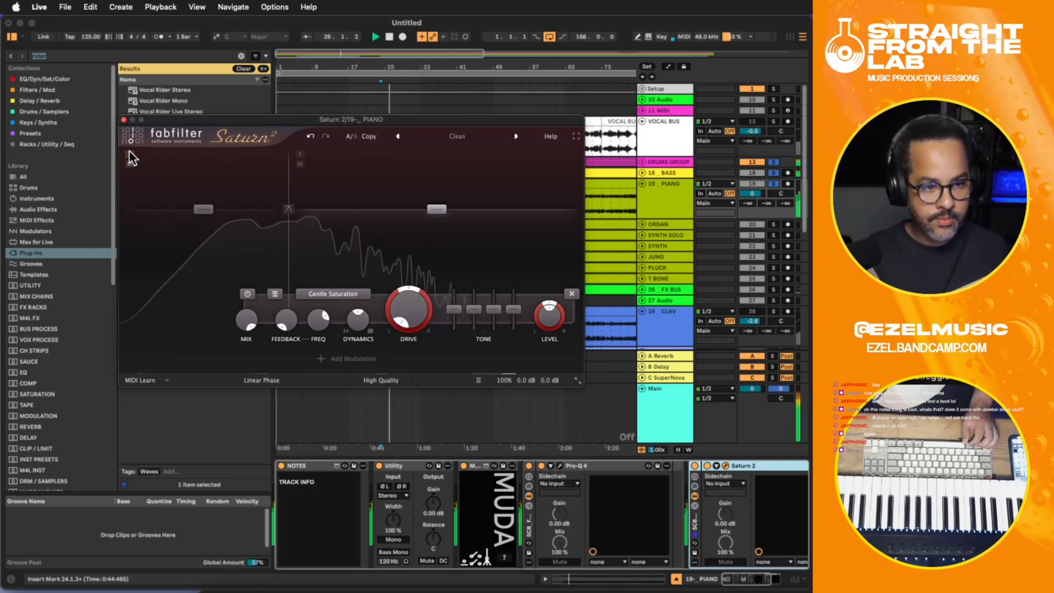
{"action": "left_click", "coordinate": [364, 151]}
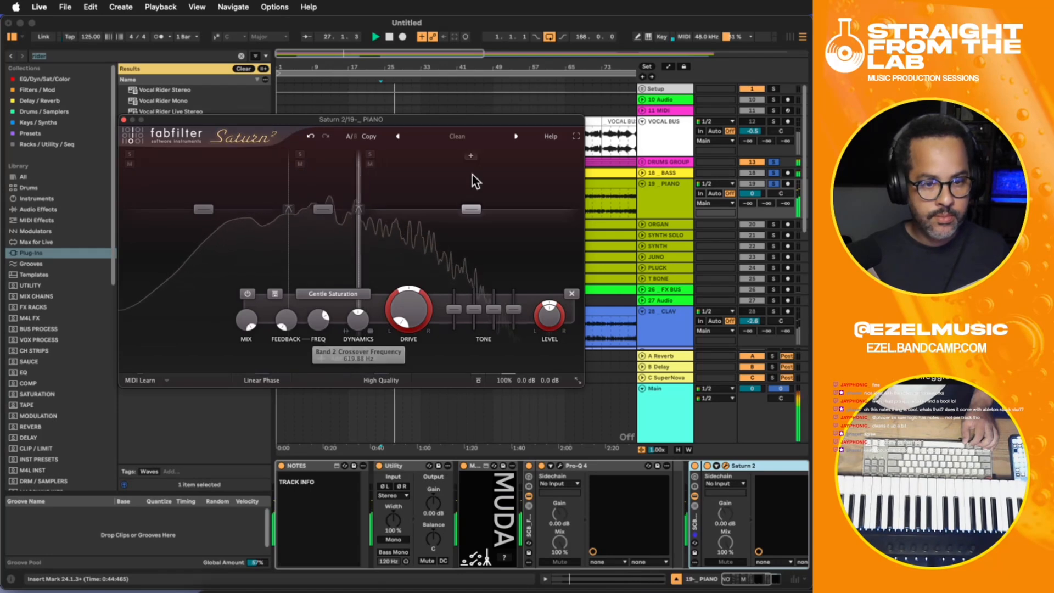
{"action": "key", "text": "space"}
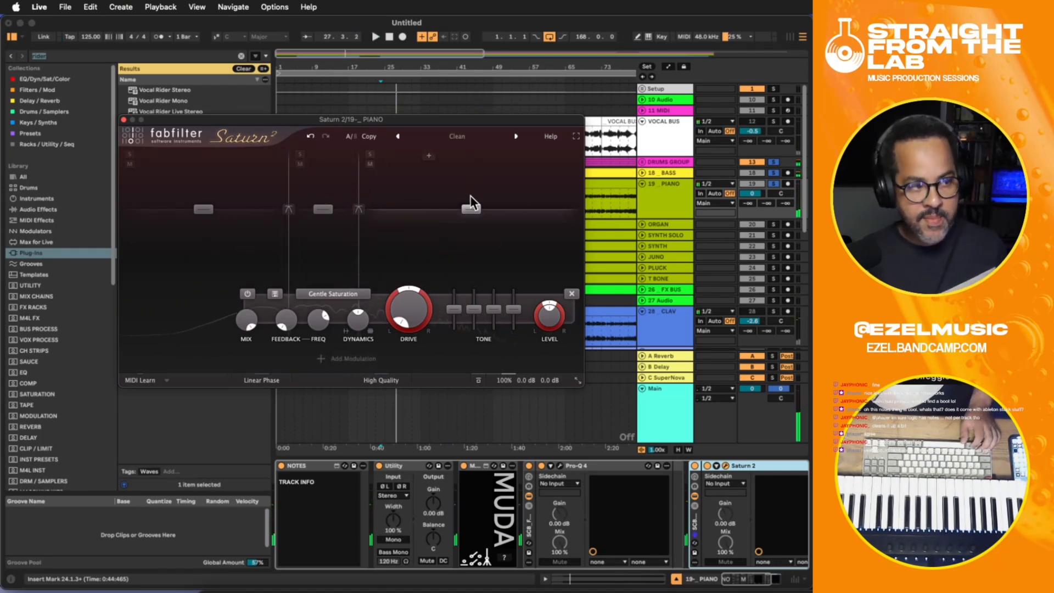
- Raise Saturn 2's band 3 presence and treble during playback, compare with the effect bypassed, and close the plug-in window
{"action": "key", "text": "space"}
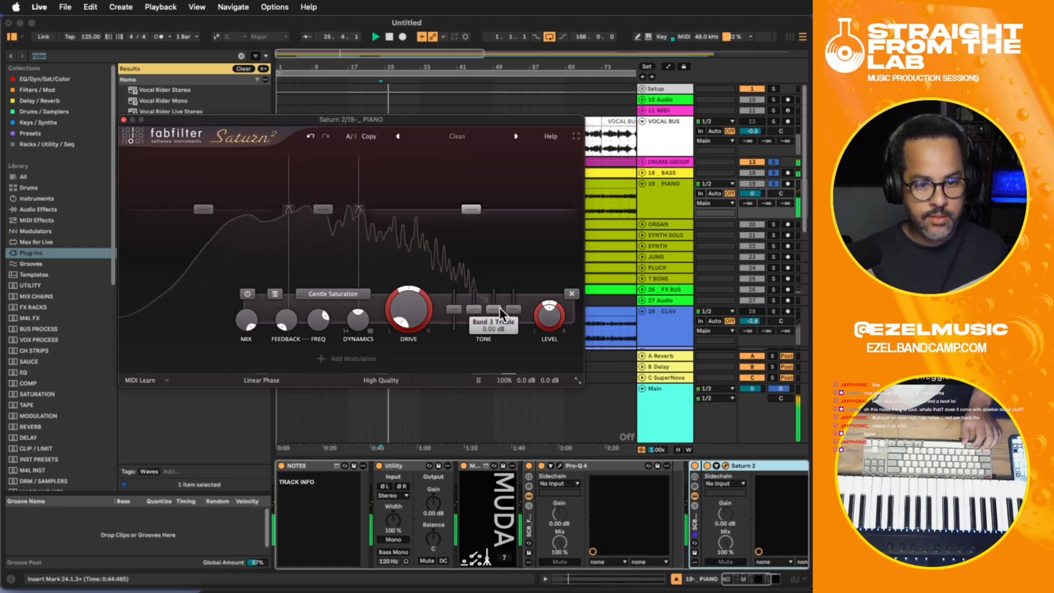
{"action": "left_click_drag", "start_coordinate": [512, 305], "coordinate": [509, 264]}
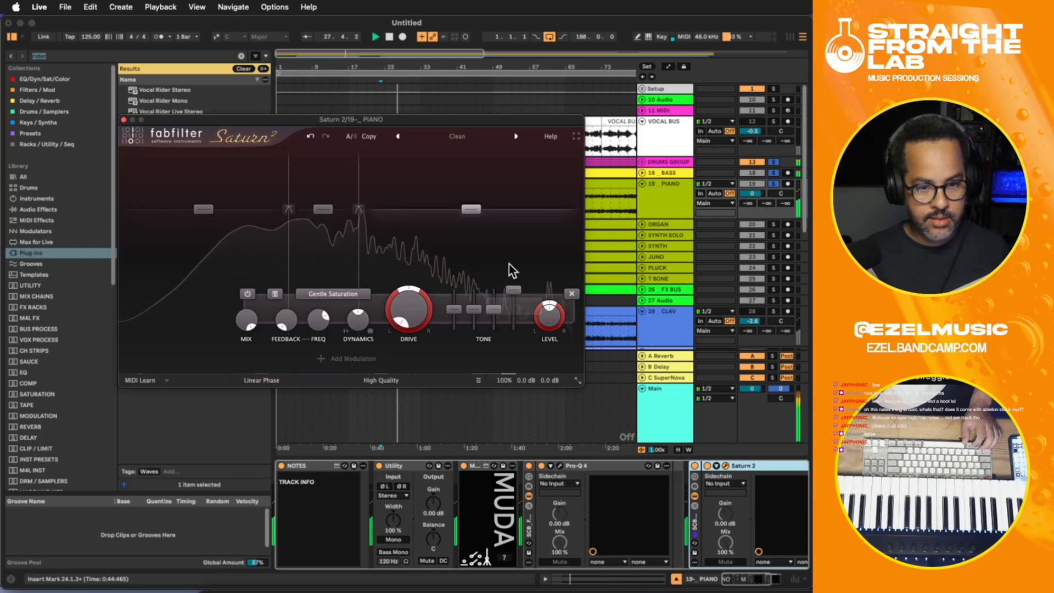
{"action": "mouse_move", "coordinate": [490, 297]}
{"action": "left_mouse_down"}
{"action": "mouse_move", "coordinate": [489, 289]}
{"action": "mouse_move", "coordinate": [513, 294]}
{"action": "mouse_move", "coordinate": [495, 296]}
{"action": "left_mouse_up"}
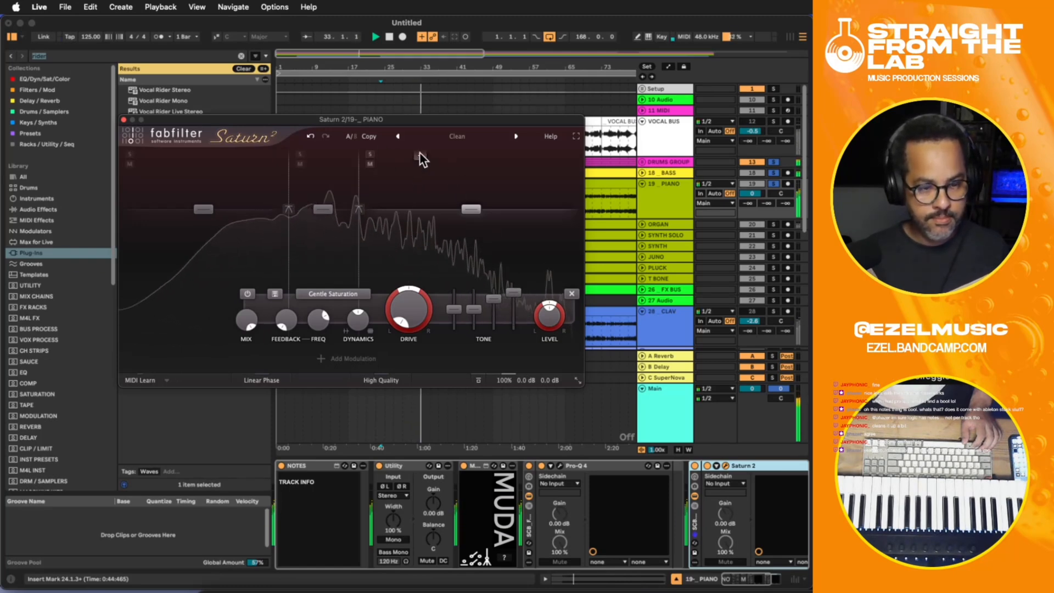
{"action": "left_click", "coordinate": [695, 468]}
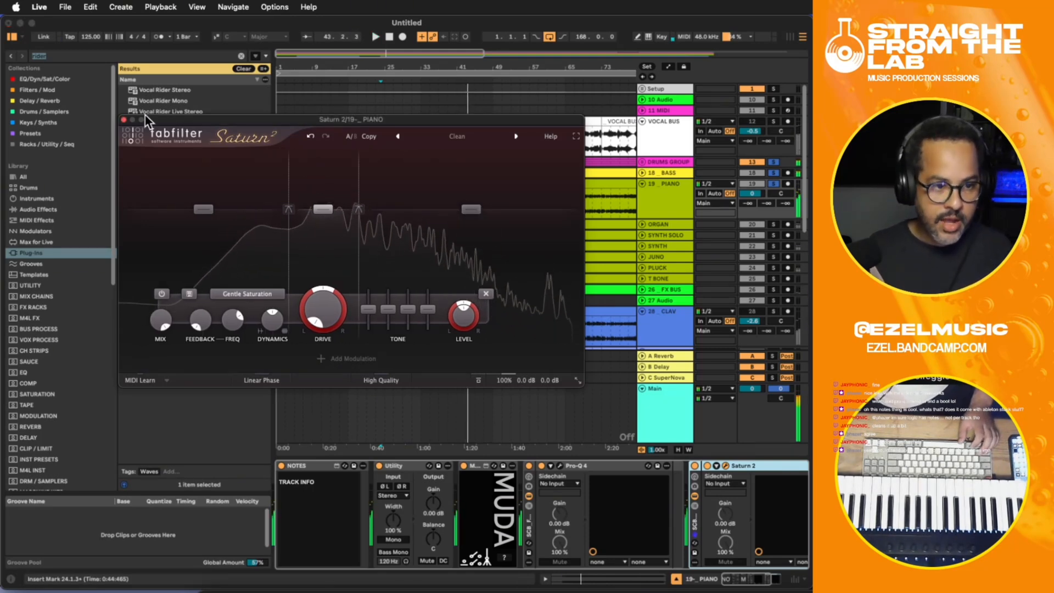
{"action": "left_click", "coordinate": [124, 120]}
- Locate the PIANO clip in the full arrangement and open its sample settings
{"action": "left_click", "coordinate": [451, 203]}
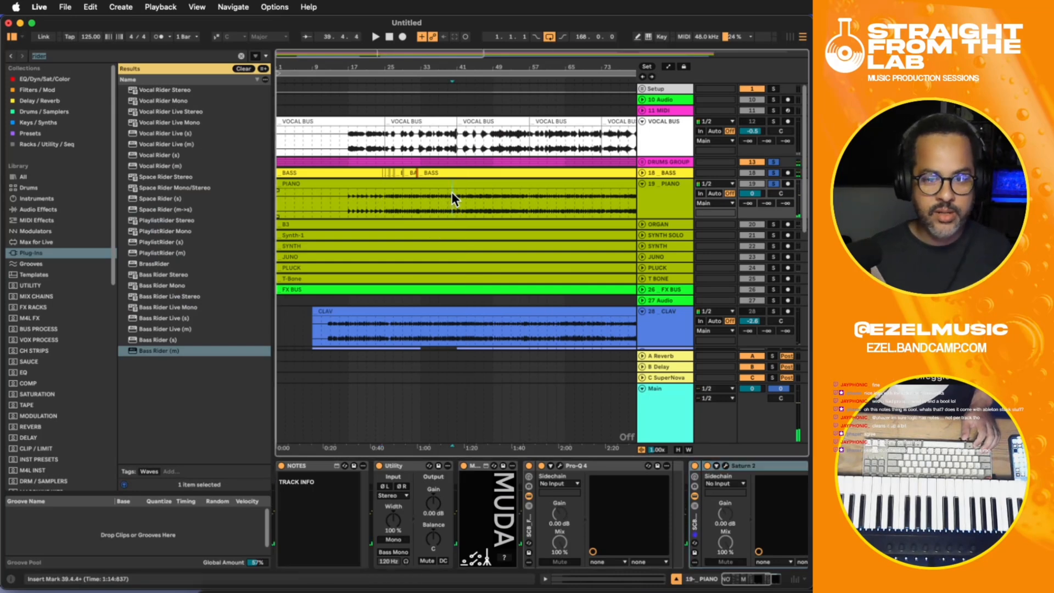
{"action": "scroll", "coordinate": [453, 198], "scroll_direction": "down", "scroll_amount": 2}
{"action": "scroll", "coordinate": [453, 202], "scroll_direction": "up", "scroll_amount": 2}
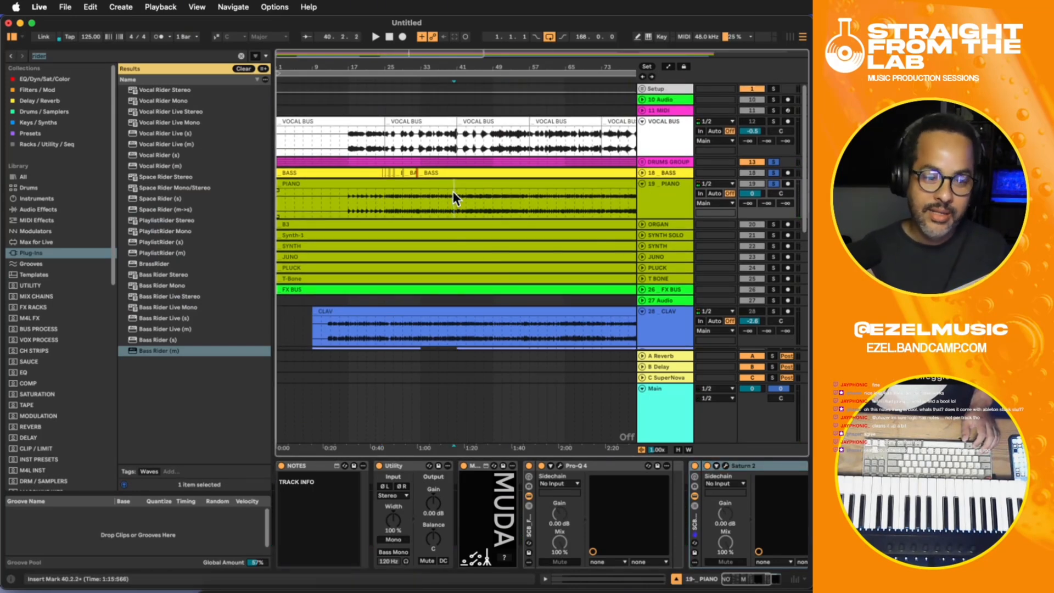
{"action": "key", "text": "minus"}
{"action": "key", "text": "minus"}
{"action": "left_click", "coordinate": [417, 176]}
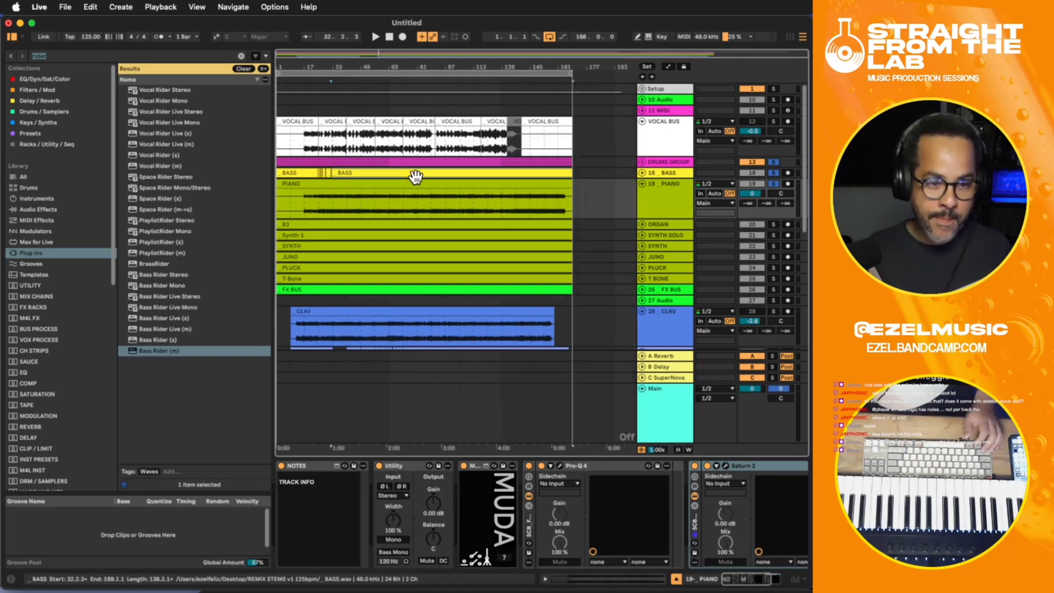
{"action": "left_click", "coordinate": [417, 184]}
{"action": "left_click", "coordinate": [379, 201]}
{"action": "left_click", "coordinate": [502, 185]}
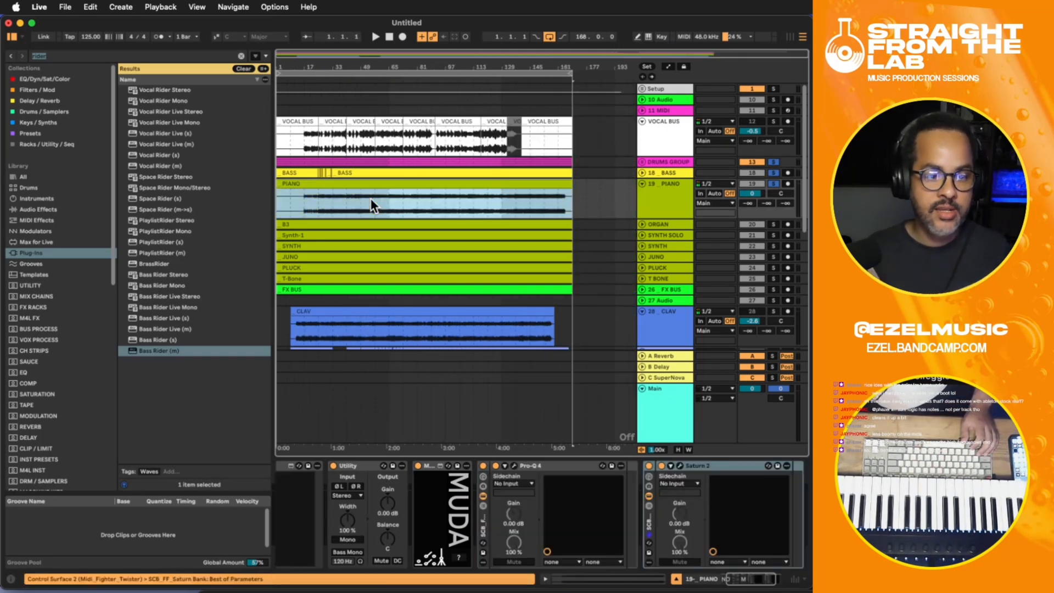
{"action": "left_click", "coordinate": [327, 195]}
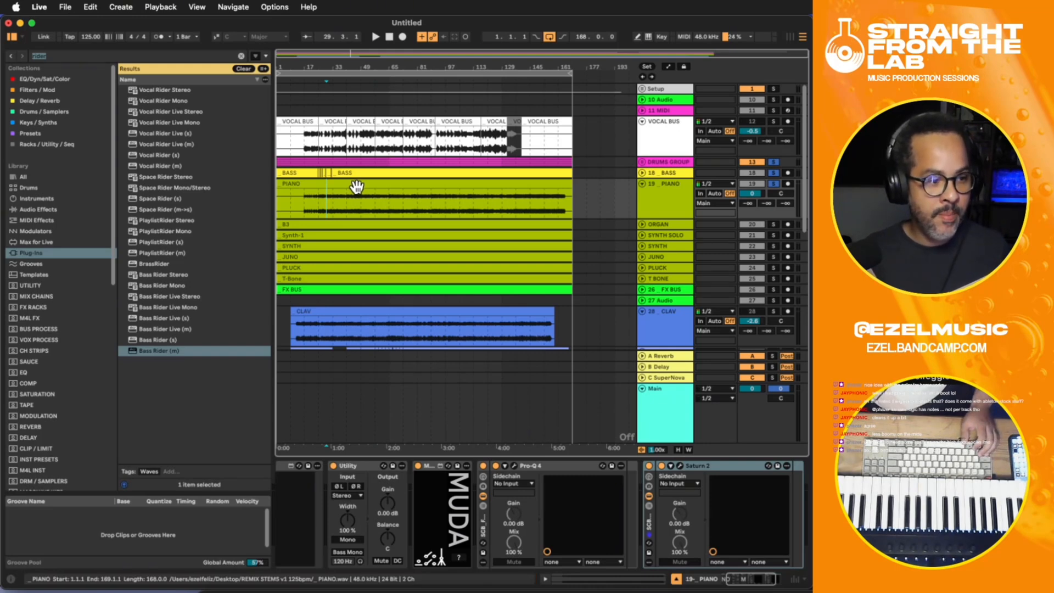
{"action": "left_click", "coordinate": [352, 204]}
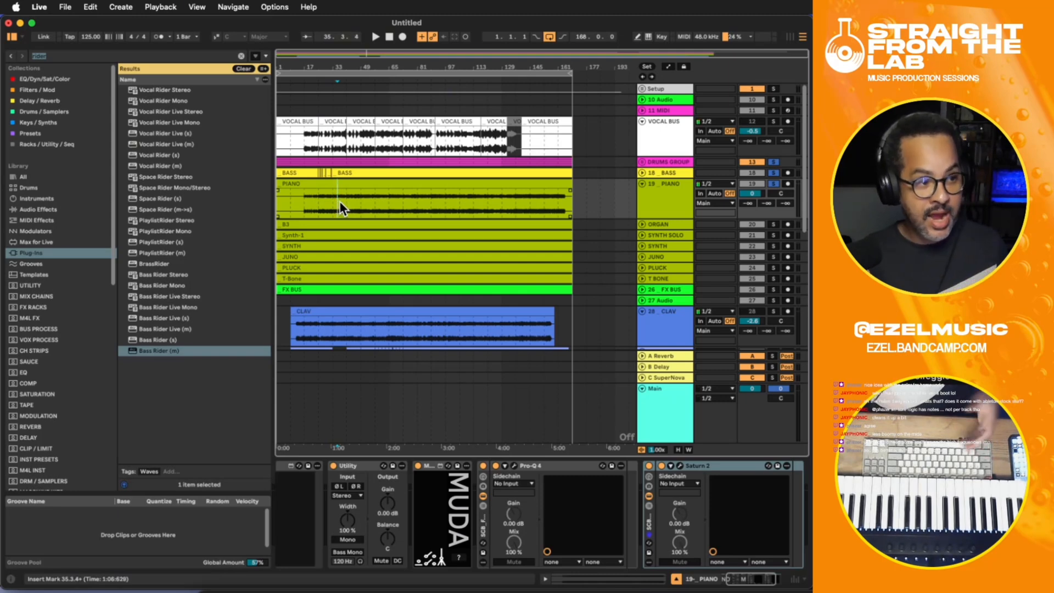
{"action": "double_click", "coordinate": [344, 185]}
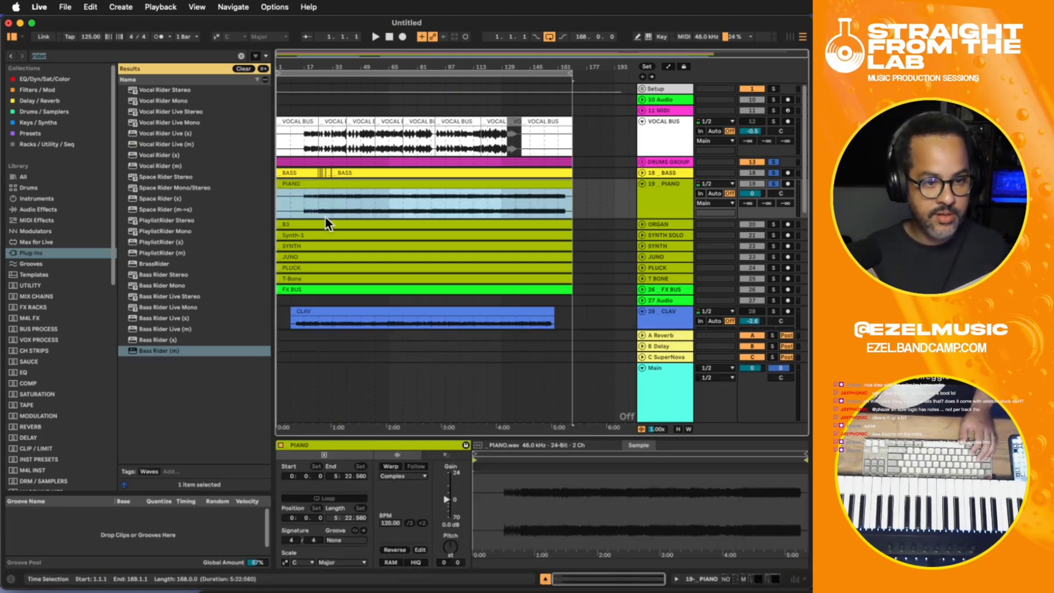
- Play short passages around bars 34 to 40, checking the piano's timing with the metronome temporarily enabled
{"action": "left_click", "coordinate": [334, 206]}
{"action": "key", "text": "space"}
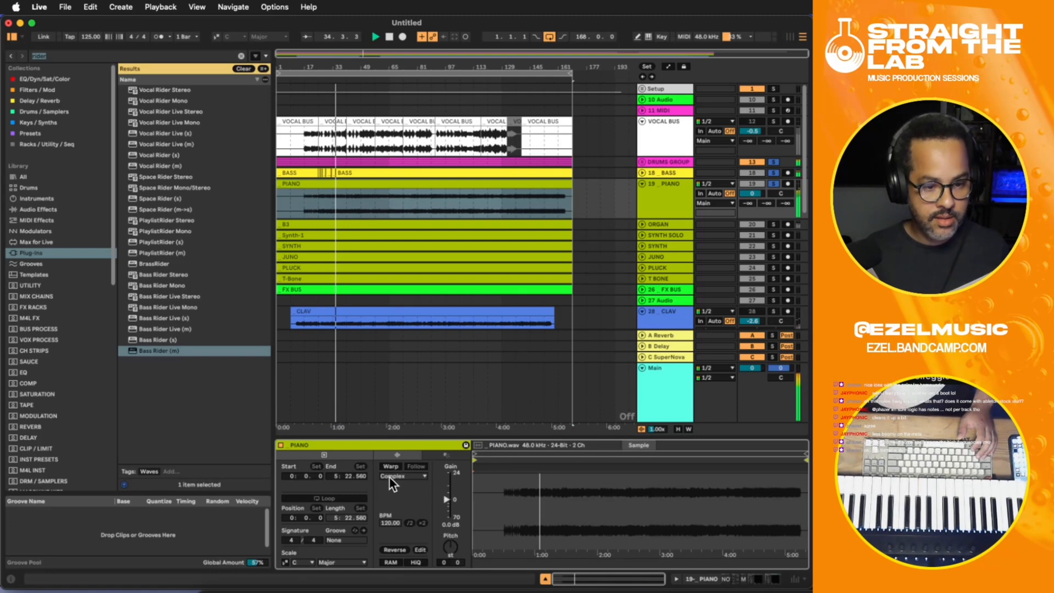
{"action": "key", "text": "space"}
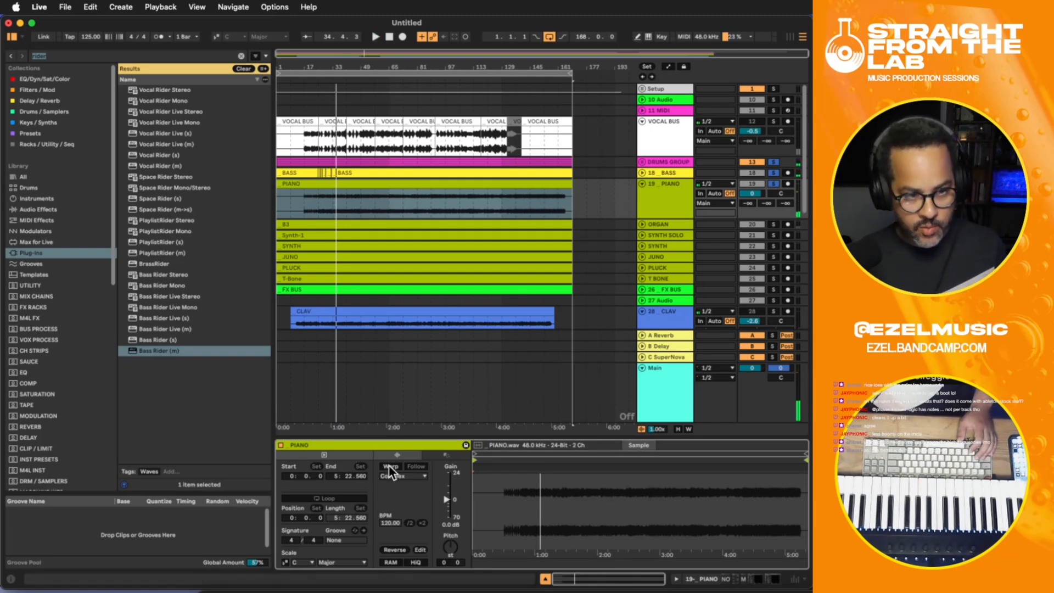
{"action": "left_click", "coordinate": [160, 36]}
{"action": "key", "text": "space"}
{"action": "key", "text": "space"}
{"action": "left_click", "coordinate": [359, 212]}
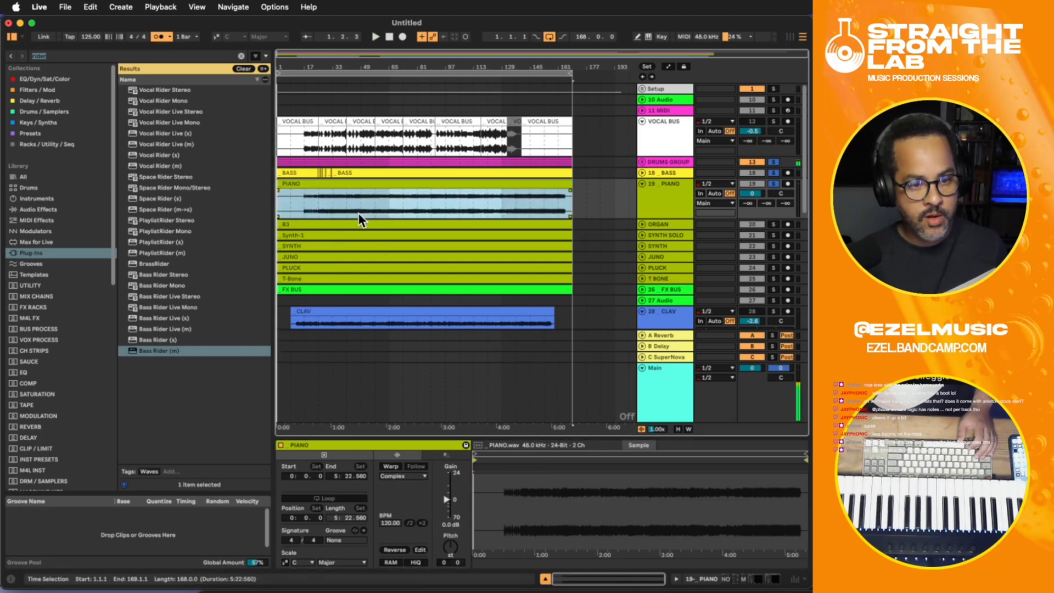
{"action": "left_click", "coordinate": [344, 202]}
{"action": "key", "text": "space"}
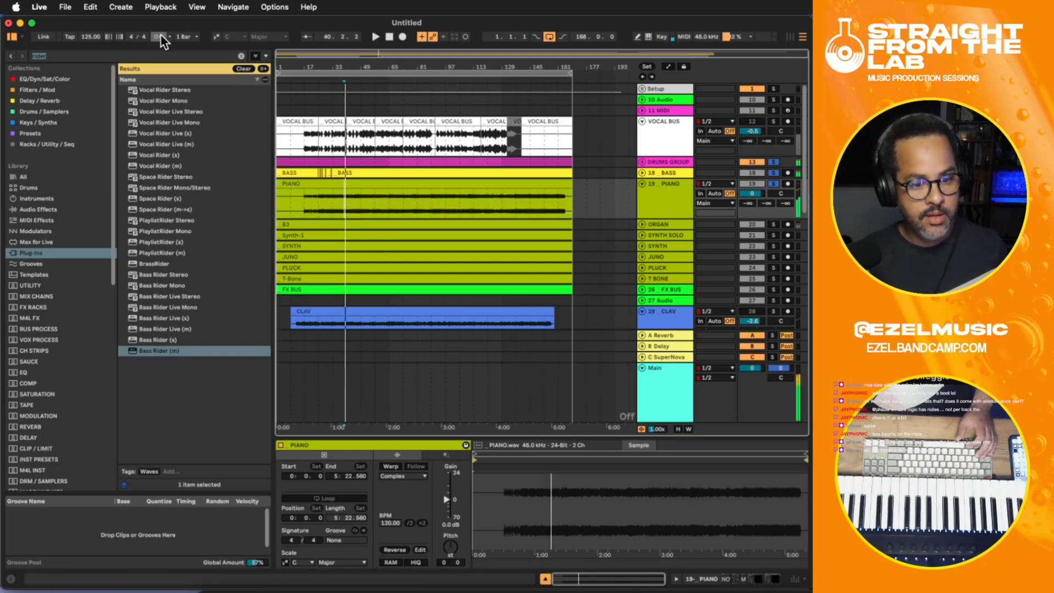
- Enable warping on the PIANO clip and set its warp mode to Complex Pro
{"action": "left_click", "coordinate": [390, 467]}
{"action": "left_click", "coordinate": [404, 476]}
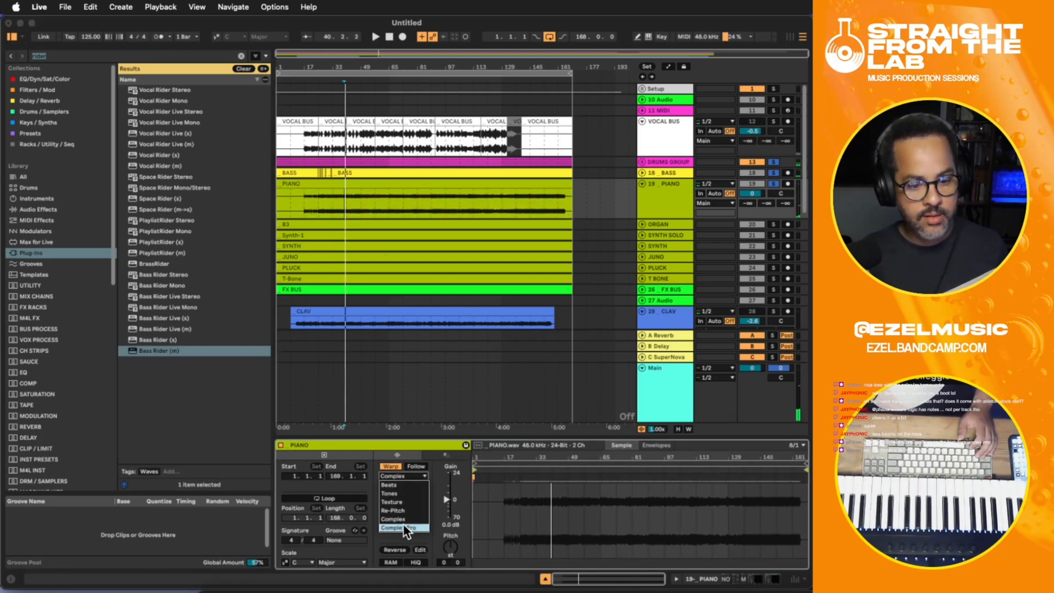
{"action": "left_click", "coordinate": [408, 531]}
- Select the whole PIANO clip's audio and set up quantization to 1/16 with an amount of 44%
{"action": "left_click", "coordinate": [396, 223]}
{"action": "left_click", "coordinate": [379, 184]}
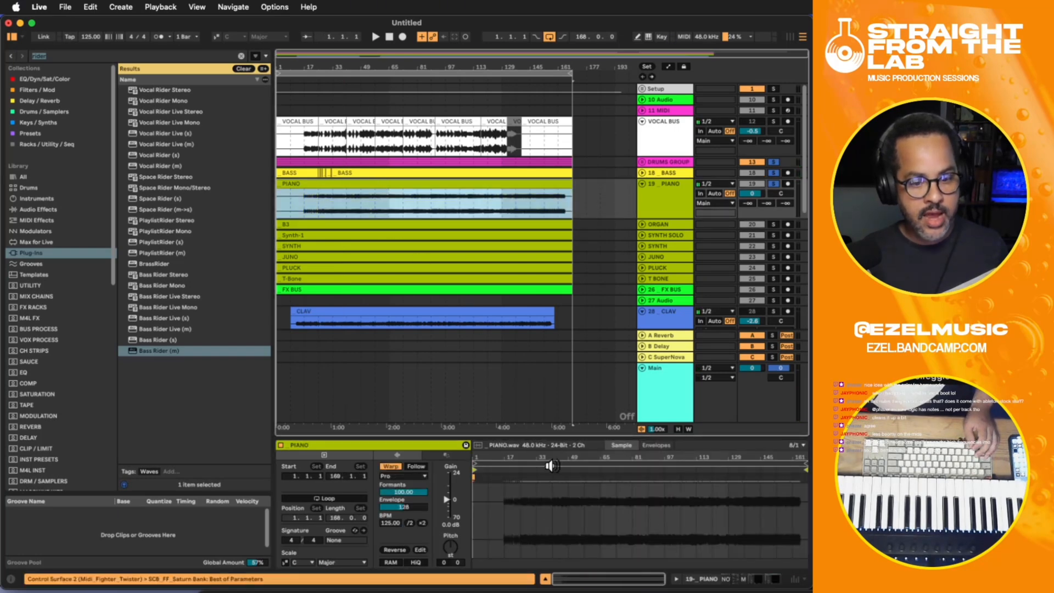
{"action": "left_click", "coordinate": [545, 514]}
{"action": "key", "text": "super+a"}
{"action": "key", "text": "super+shift+u"}
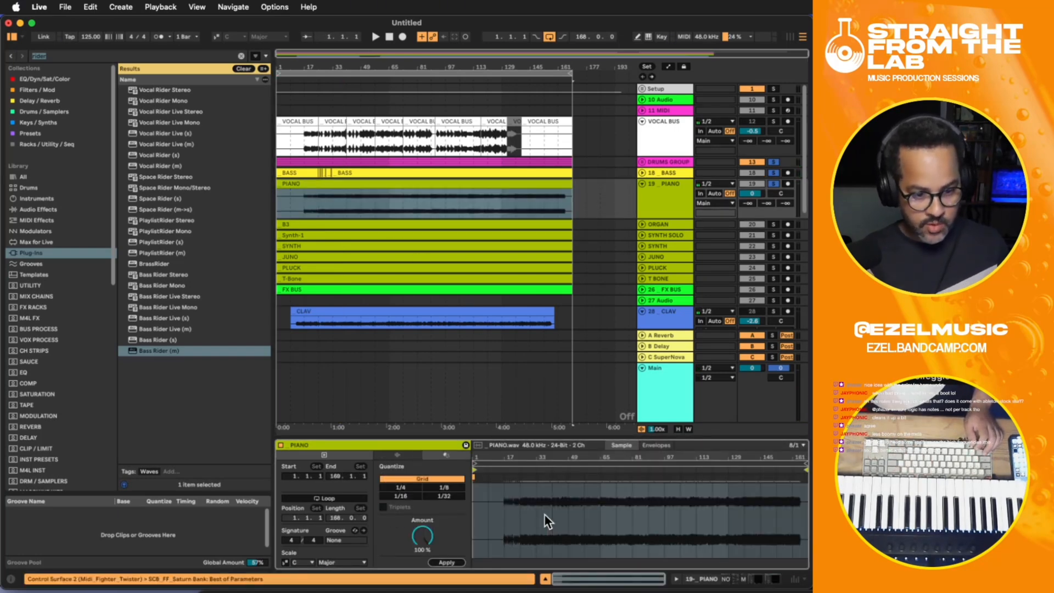
{"action": "left_click", "coordinate": [398, 496]}
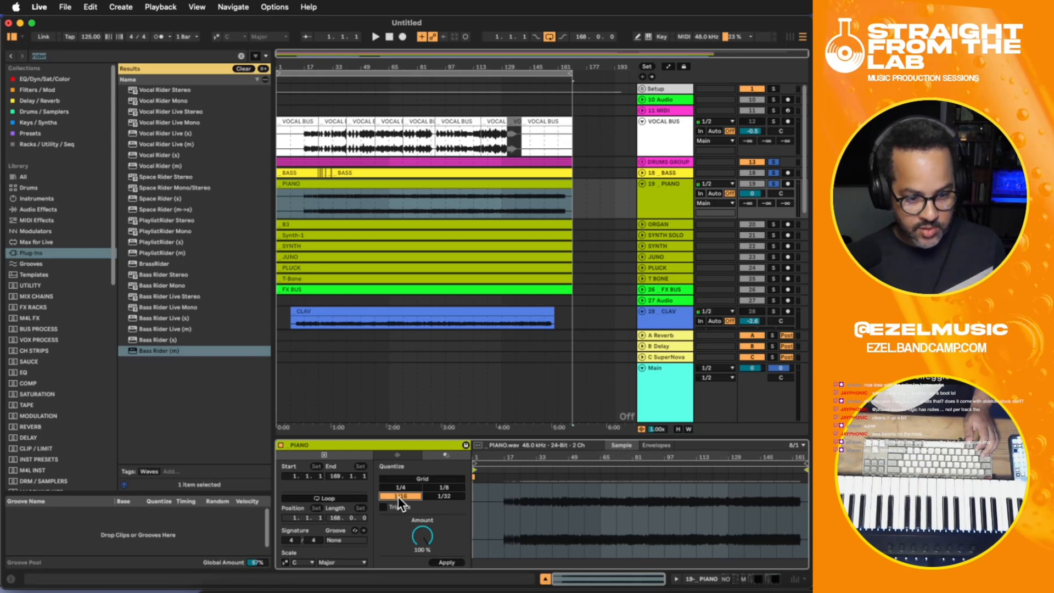
{"action": "left_click_drag", "start_coordinate": [422, 536], "coordinate": [422, 565]}
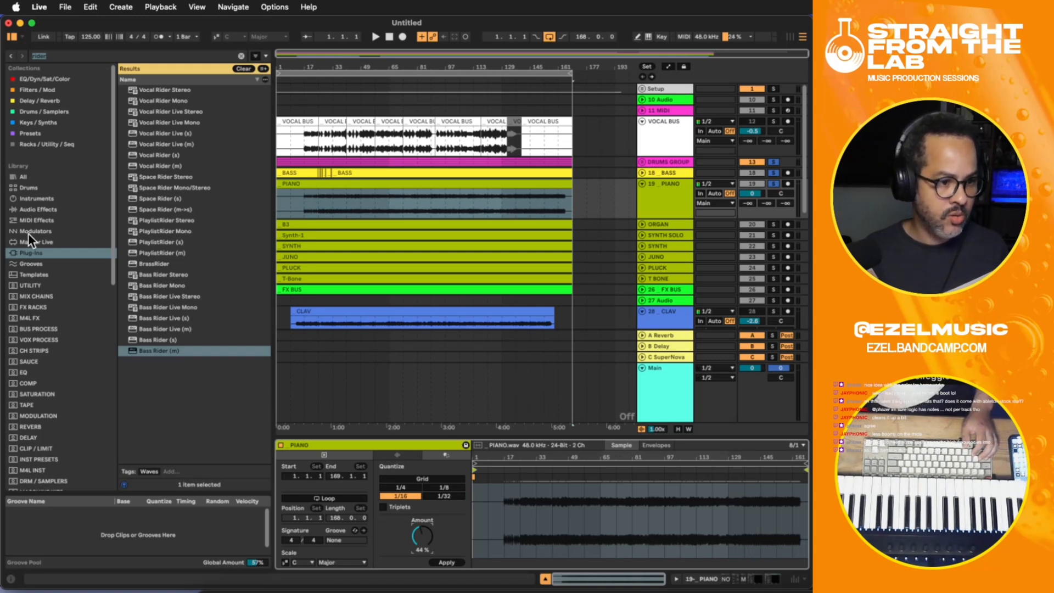
- Search the Grooves library for "swing" and add Swing 16ths 61 to the groove pool
{"action": "left_click", "coordinate": [34, 263]}
{"action": "left_click_drag", "start_coordinate": [82, 53], "coordinate": [3, 39]}
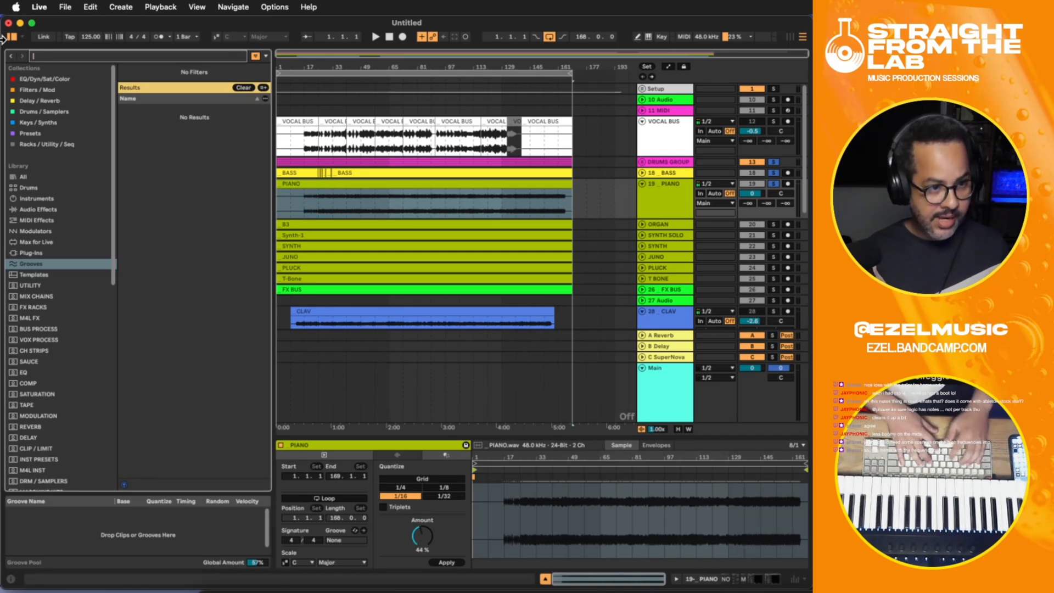
{"action": "key", "text": "BackSpace"}
{"action": "type", "text": "swing"}
{"action": "scroll", "coordinate": [162, 292], "scroll_direction": "down", "scroll_amount": 3}
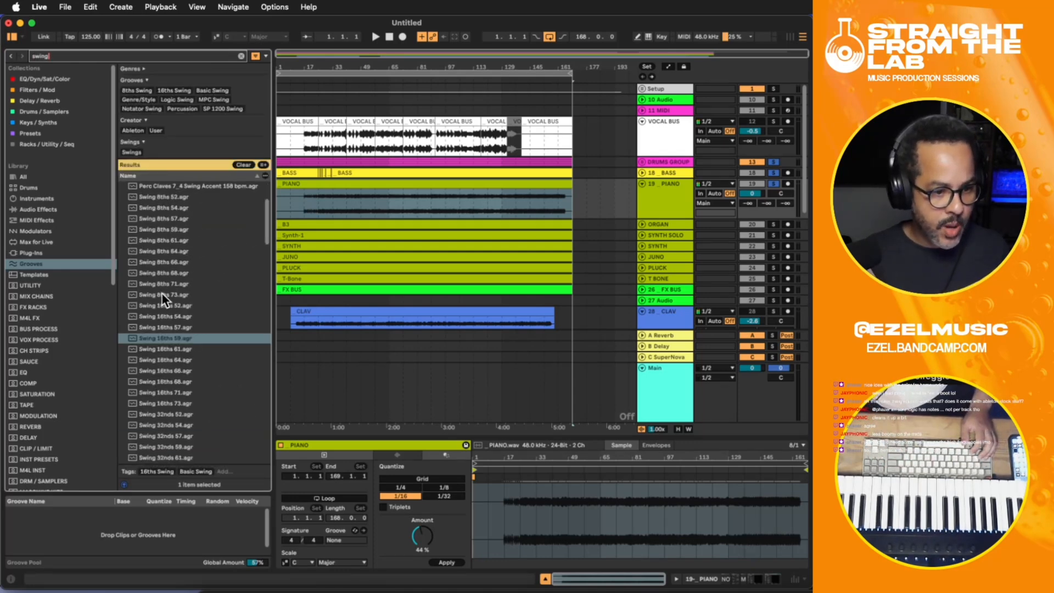
{"action": "left_click", "coordinate": [170, 380]}
{"action": "left_click", "coordinate": [168, 350]}
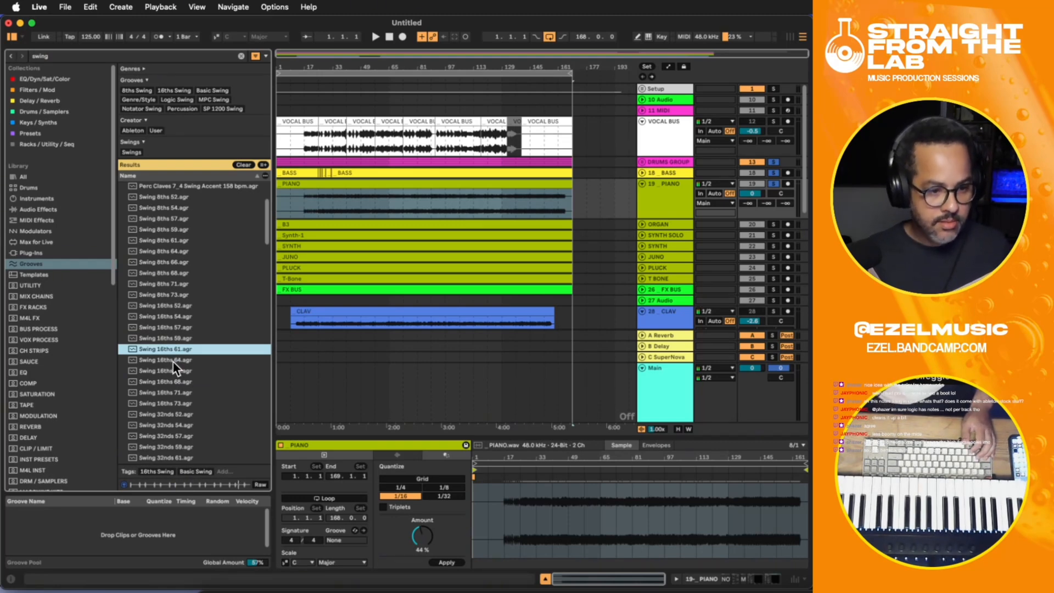
{"action": "left_click_drag", "start_coordinate": [168, 351], "coordinate": [146, 516]}
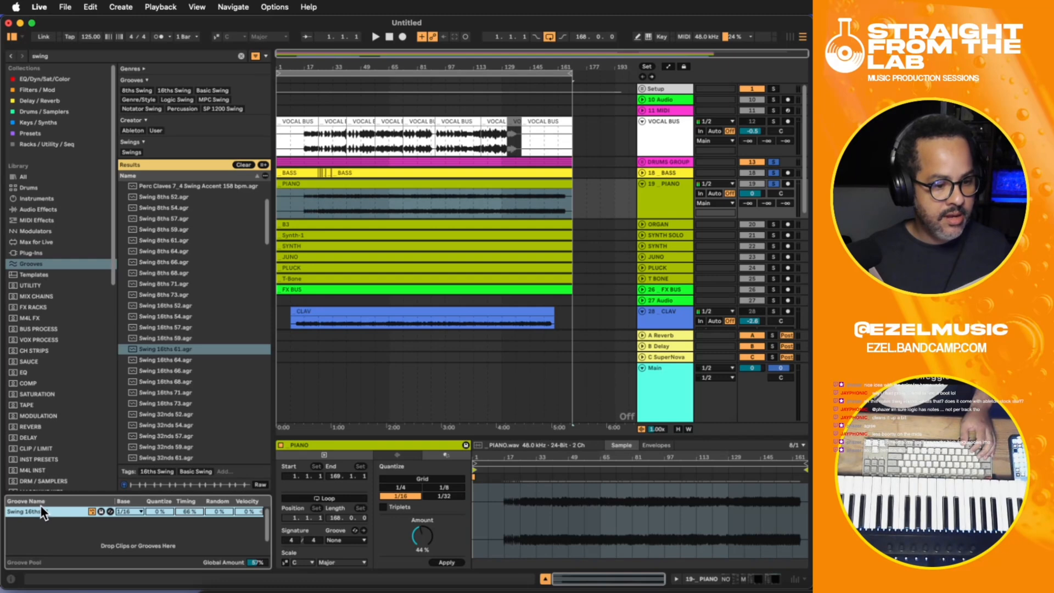
- Assign the Swing 16ths 61 groove to the PIANO clip and apply the 1/16 quantization at 44% to its entire audio
{"action": "left_click_drag", "start_coordinate": [31, 511], "coordinate": [327, 188]}
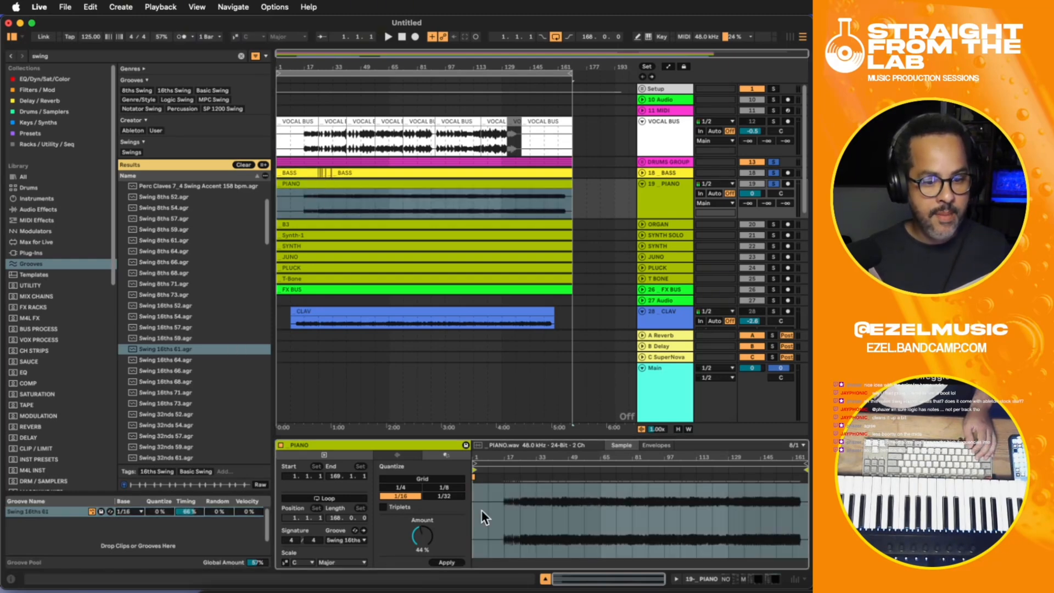
{"action": "left_click", "coordinate": [526, 509]}
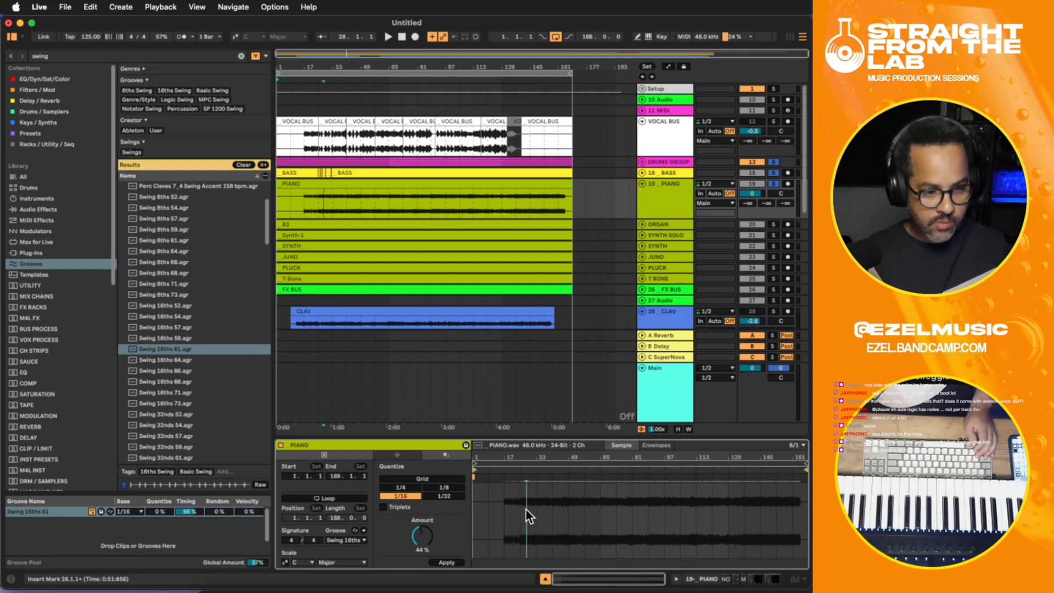
{"action": "key", "text": "super+a"}
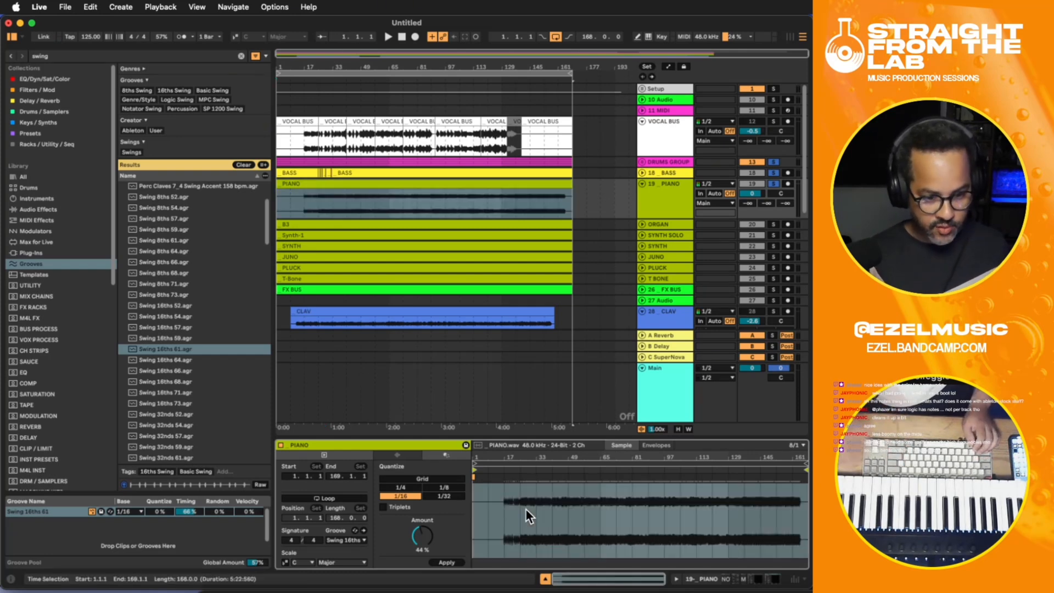
{"action": "left_click", "coordinate": [446, 563]}
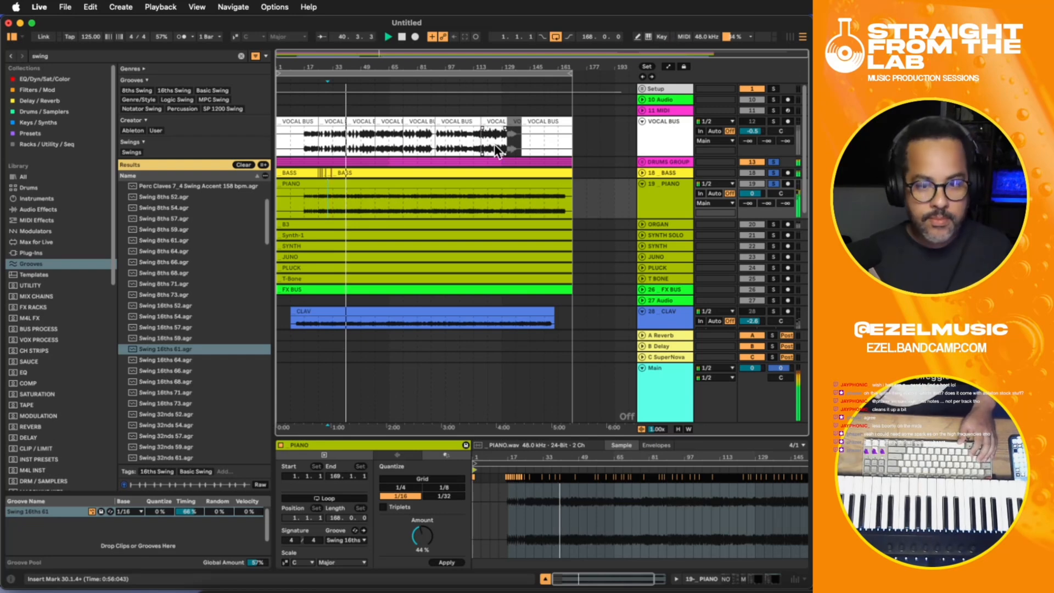
- Add an EQ Eight at the end of the PIANO track's device chain and set band 1 to a steep low cut at about 156 Hz
{"action": "left_click", "coordinate": [665, 202]}
{"action": "double_click", "coordinate": [666, 196]}
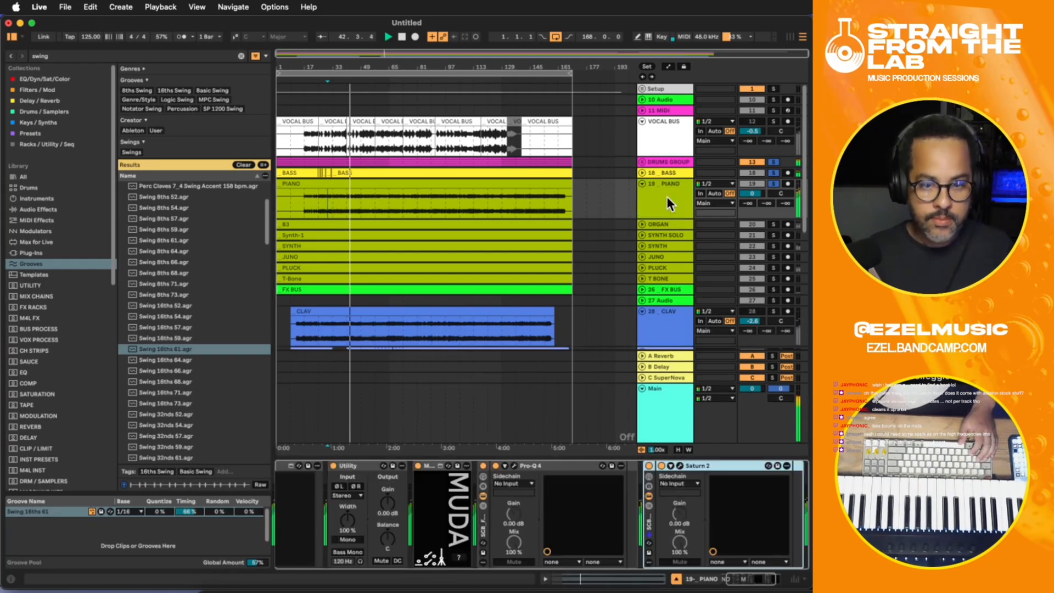
{"action": "left_click", "coordinate": [742, 584]}
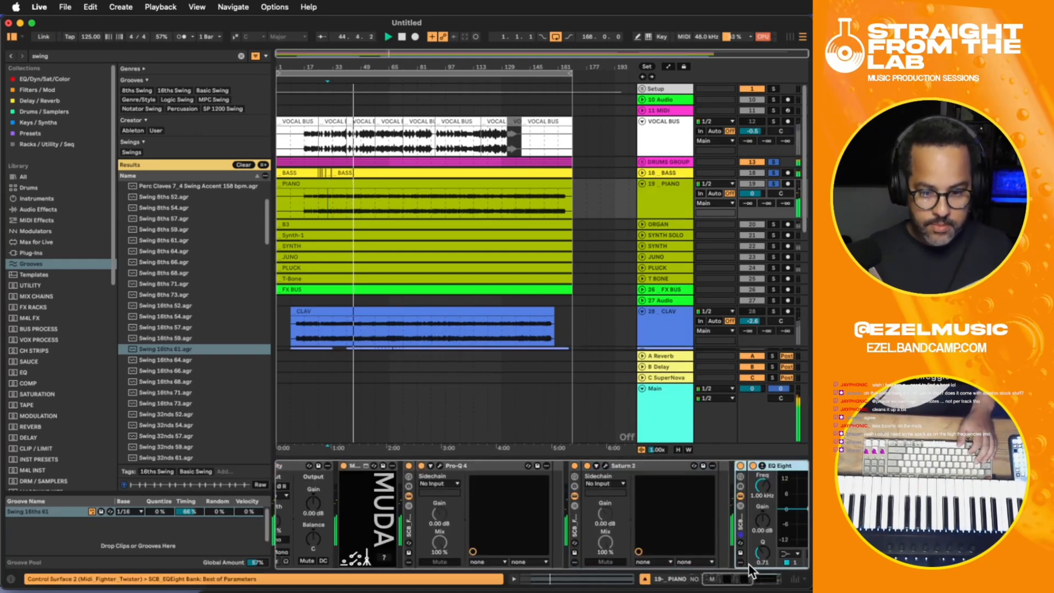
{"action": "left_click_drag", "start_coordinate": [732, 576], "coordinate": [761, 576]}
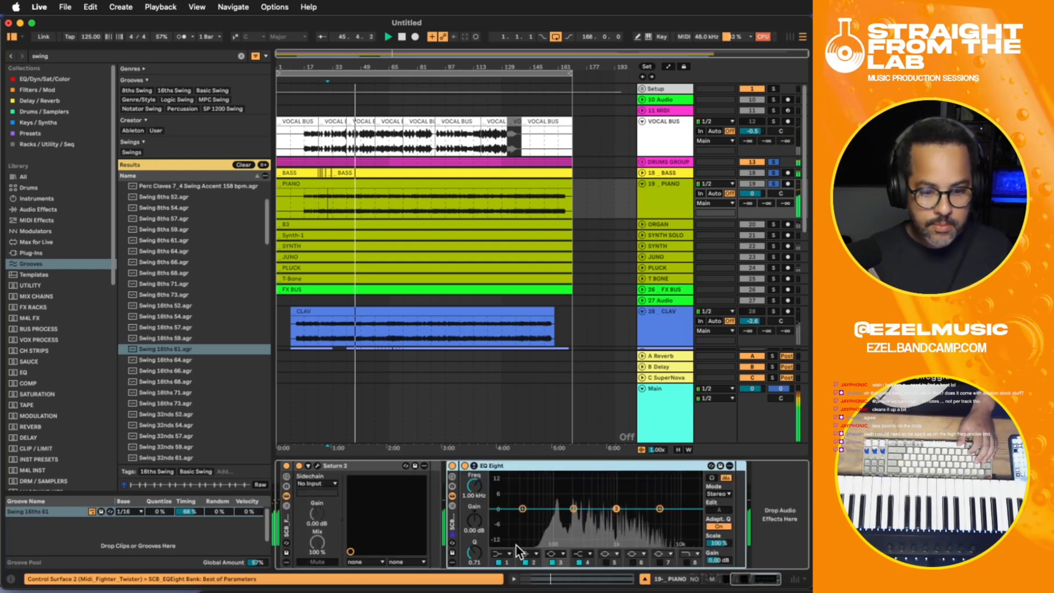
{"action": "left_click", "coordinate": [506, 554]}
{"action": "left_click", "coordinate": [507, 553]}
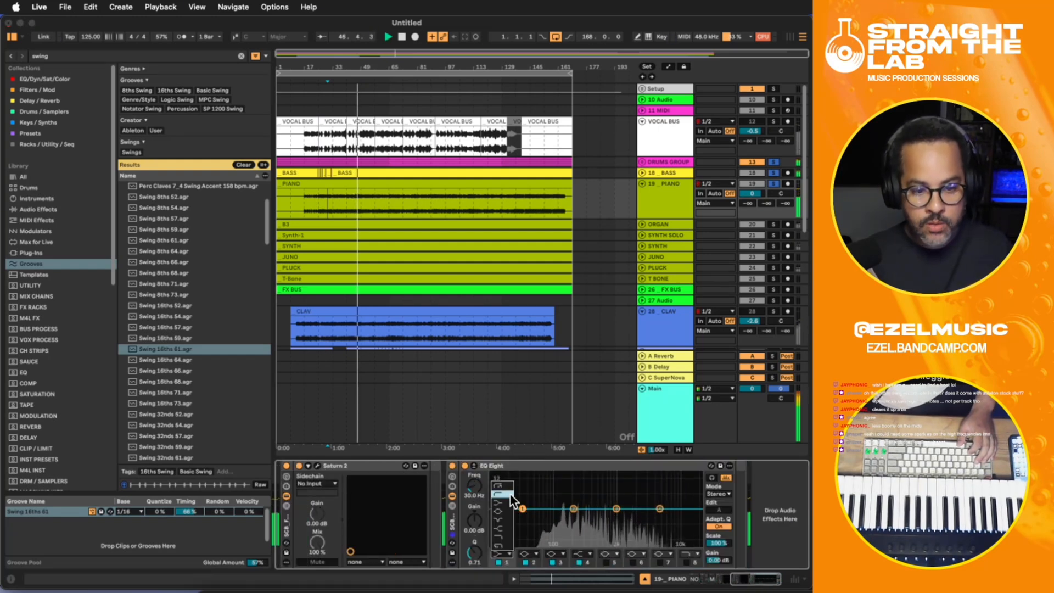
{"action": "left_click", "coordinate": [506, 487]}
{"action": "left_click_drag", "start_coordinate": [474, 487], "coordinate": [475, 482]}
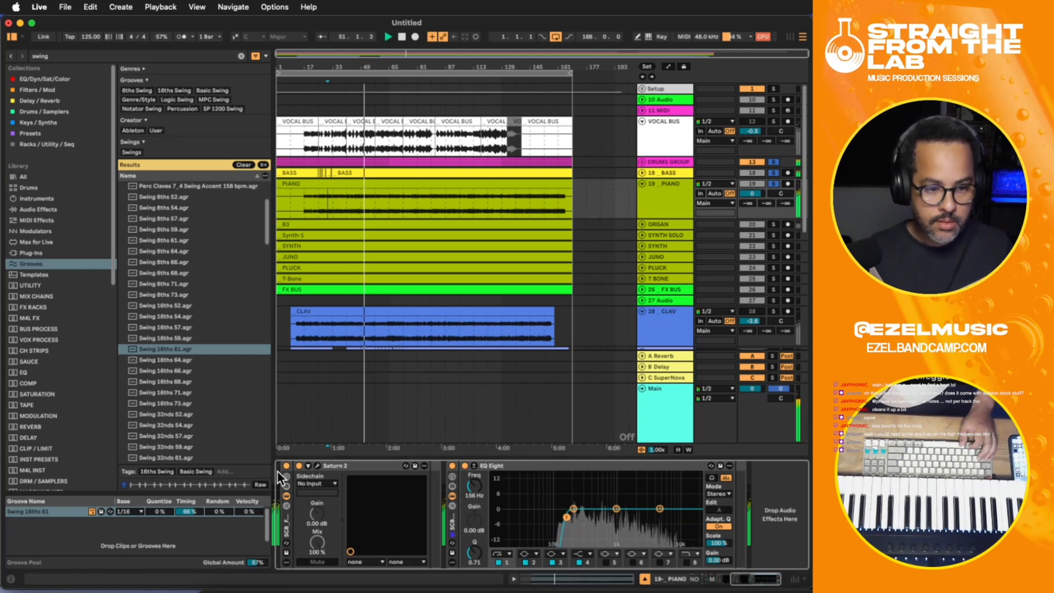
{"action": "left_click", "coordinate": [316, 465]}
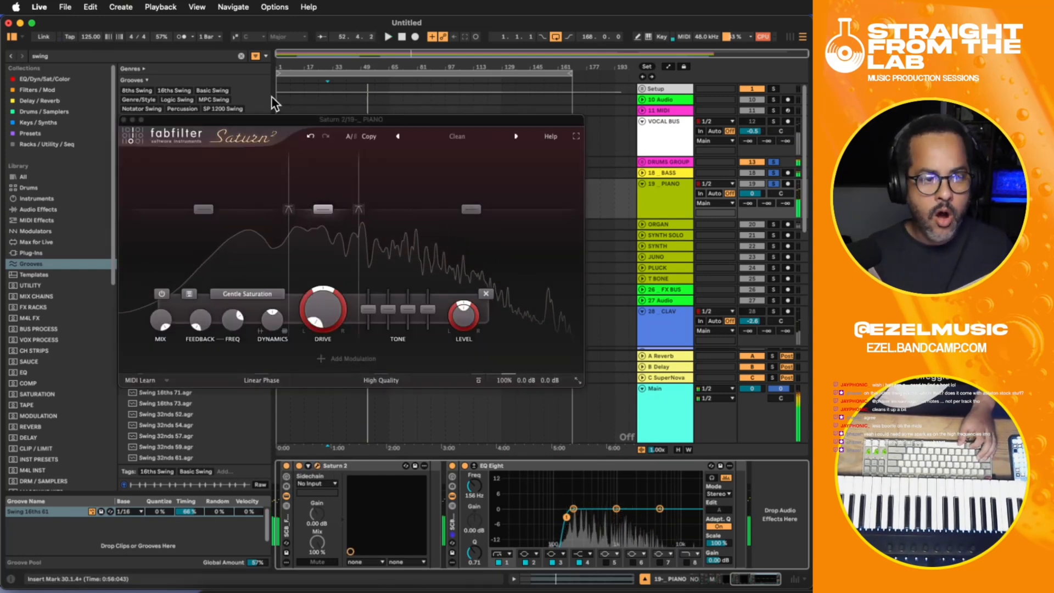
{"action": "left_click", "coordinate": [125, 120]}
- Turn off warping on the PIANO clip and lower the PIANO track's volume to -1.3 dB during playback
{"action": "left_click", "coordinate": [338, 193]}
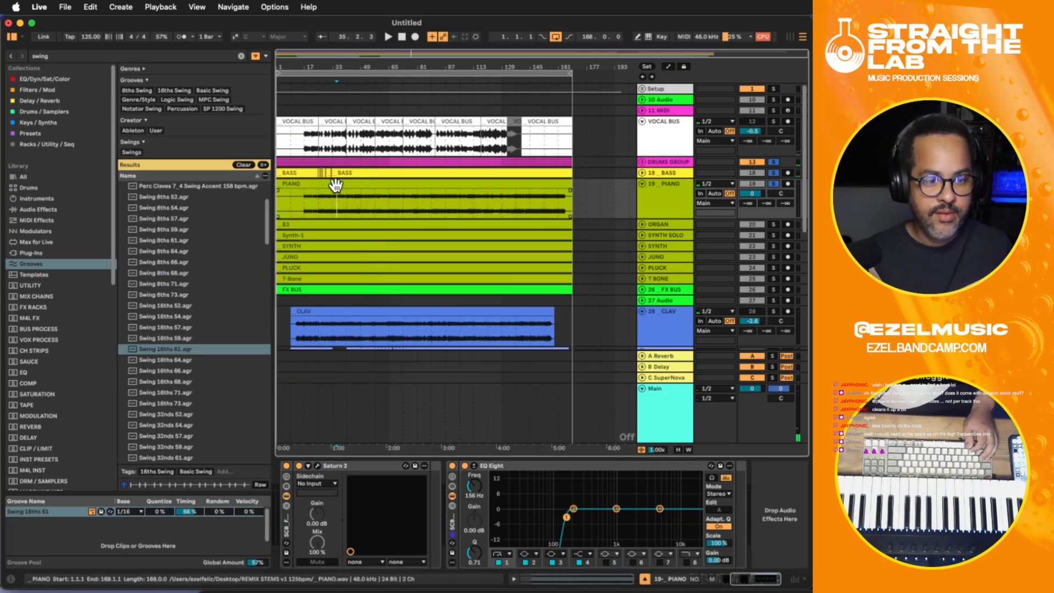
{"action": "left_click", "coordinate": [403, 496]}
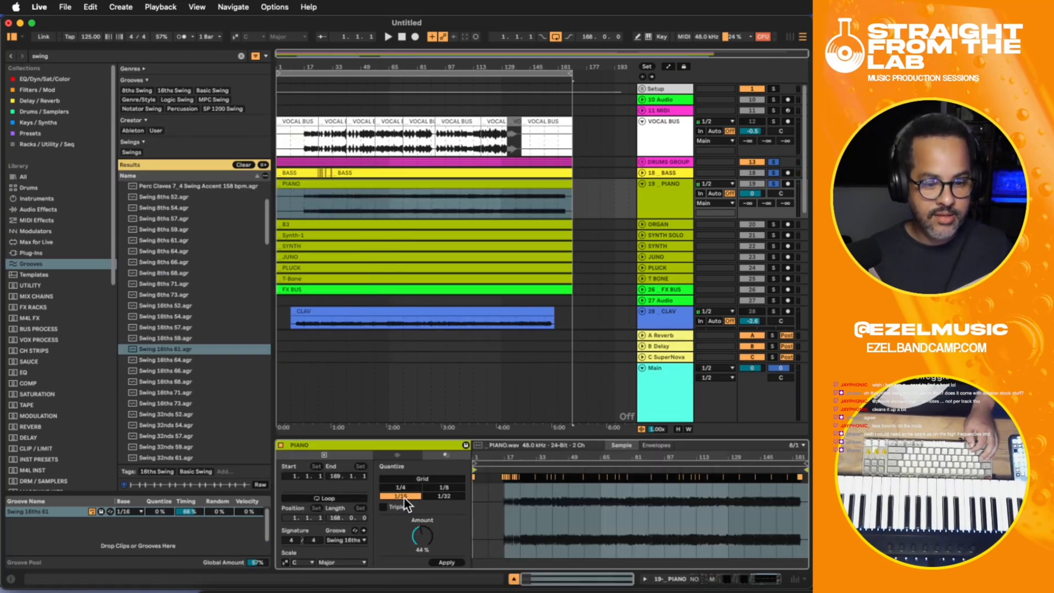
{"action": "left_click", "coordinate": [397, 455]}
{"action": "left_click", "coordinate": [390, 466]}
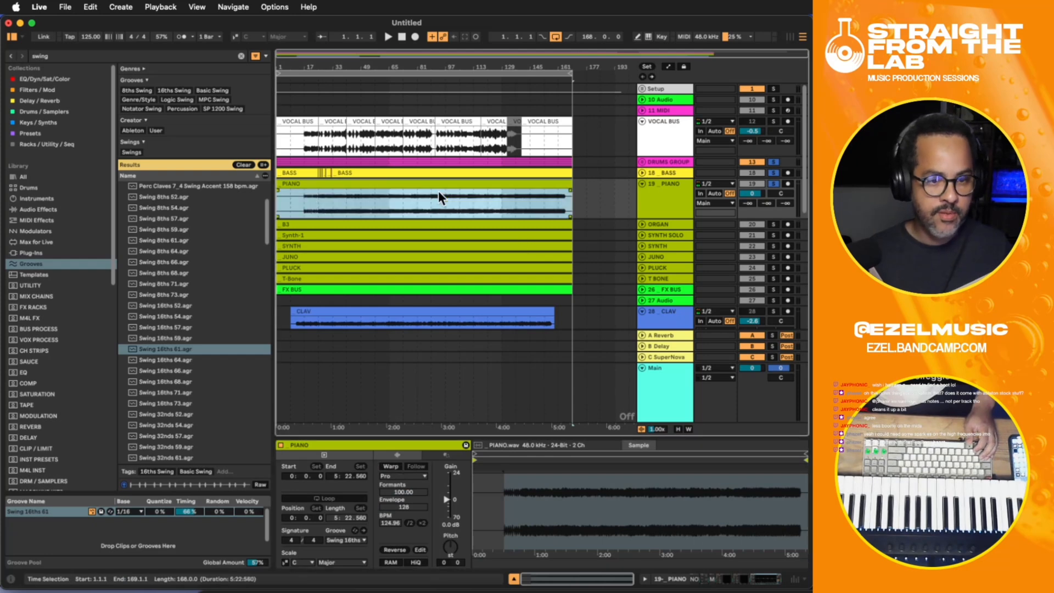
{"action": "left_click", "coordinate": [367, 194]}
{"action": "key", "text": "space"}
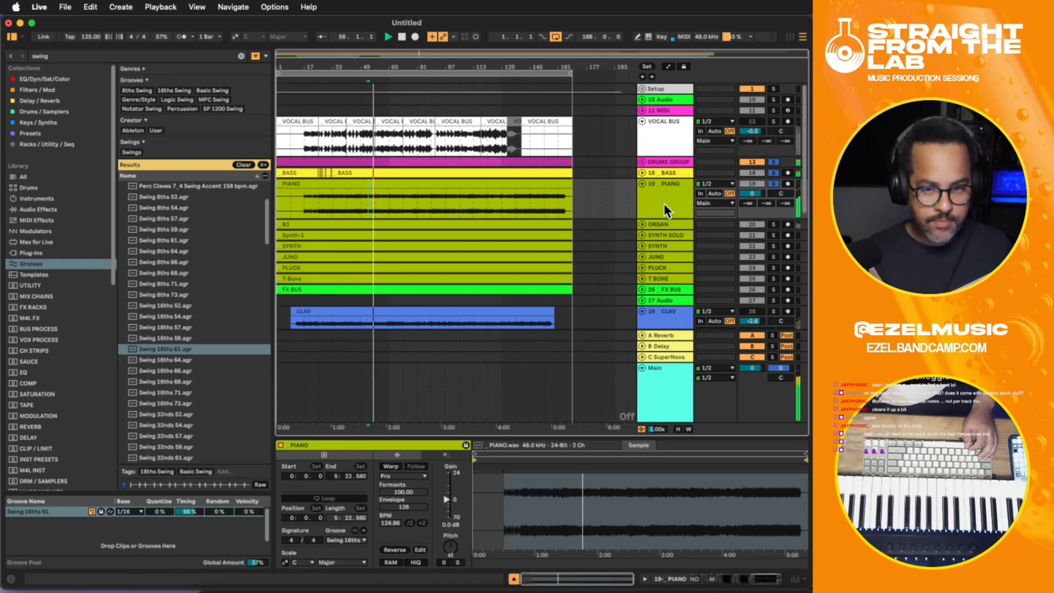
{"action": "left_click_drag", "start_coordinate": [753, 194], "coordinate": [752, 201]}
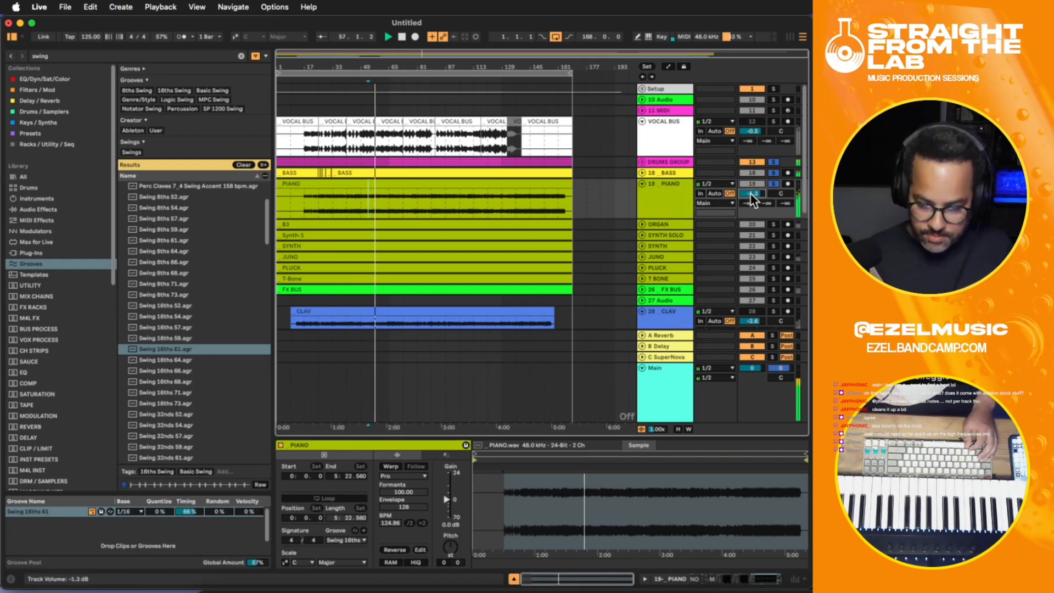
- In the PIANO track's Saturn 2, raise band 3's treble to about +7.46 dB and split off a fourth high band at about -5.43 dB
{"action": "left_click", "coordinate": [650, 198]}
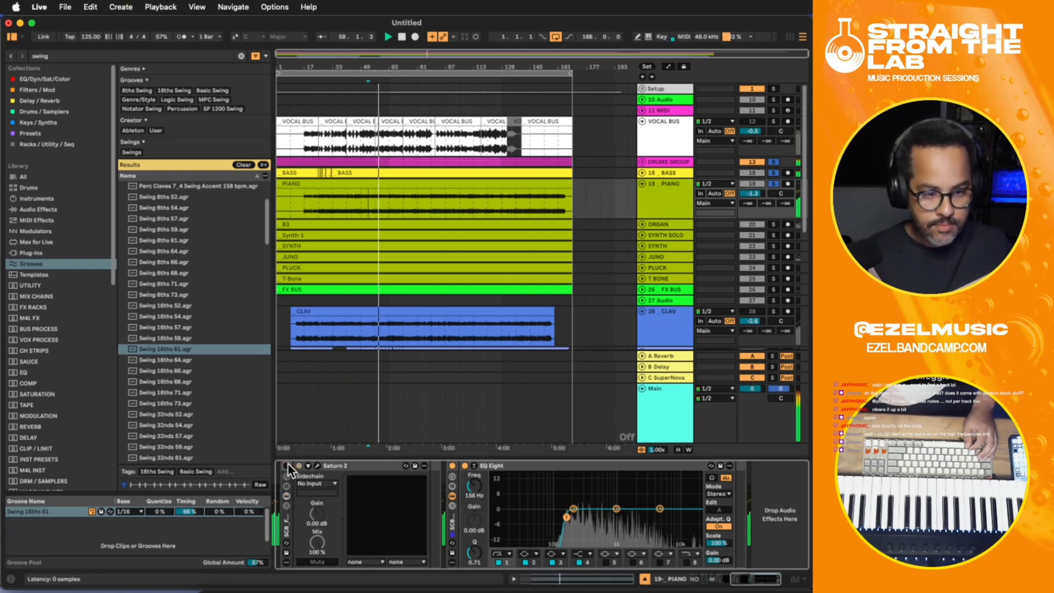
{"action": "left_click", "coordinate": [318, 466]}
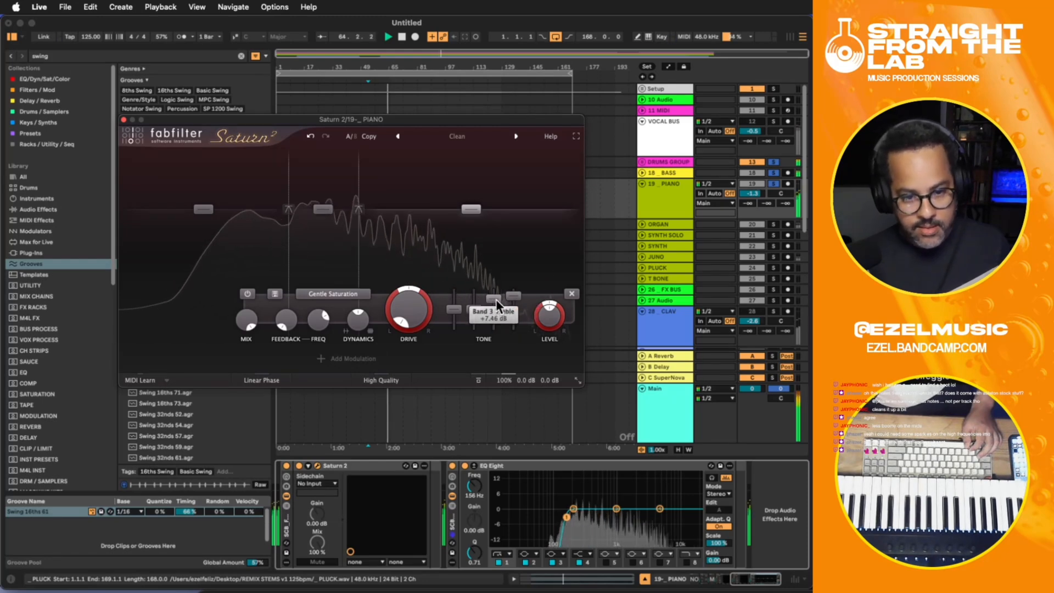
{"action": "left_click", "coordinate": [528, 157]}
{"action": "left_click_drag", "start_coordinate": [559, 207], "coordinate": [559, 216]}
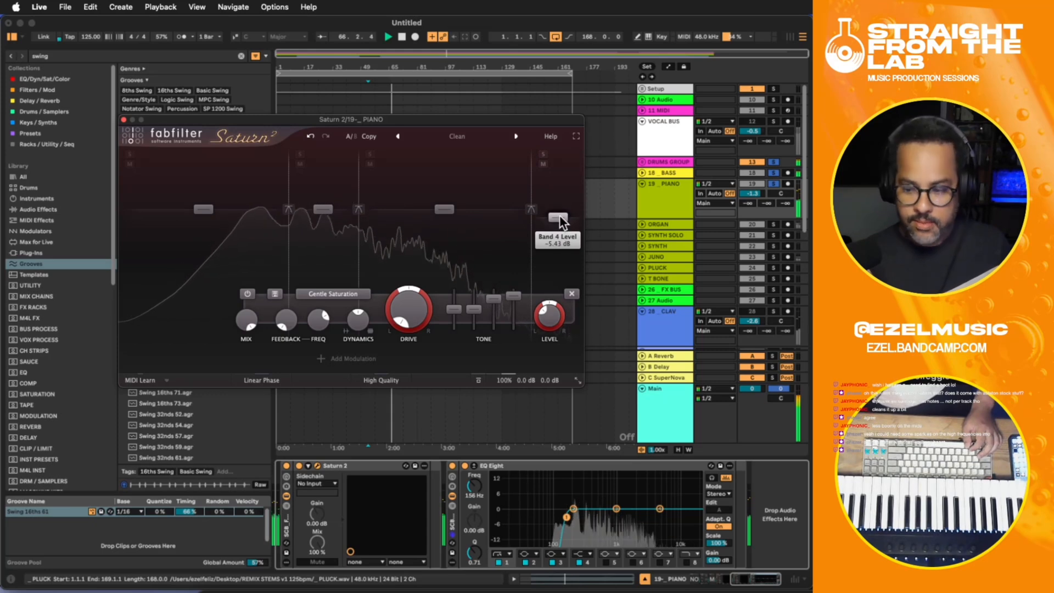
{"action": "left_click", "coordinate": [123, 119]}
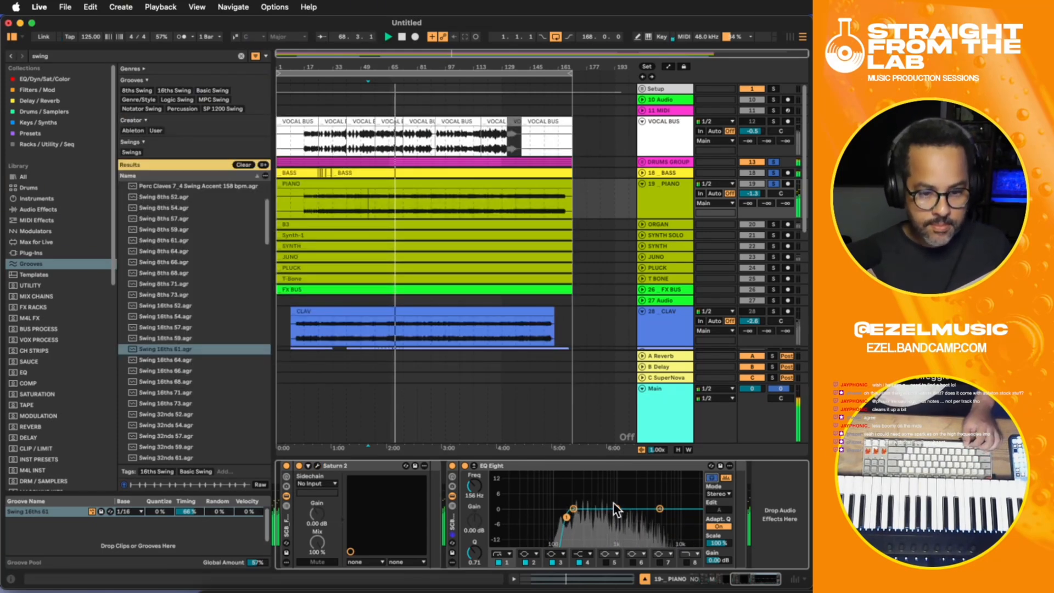
- Cut EQ Eight's band 3 by about 0.37 dB at 1000 Hz and lower the PIANO track's volume to -1.6 dB
{"action": "left_click_drag", "start_coordinate": [616, 509], "coordinate": [618, 511]}
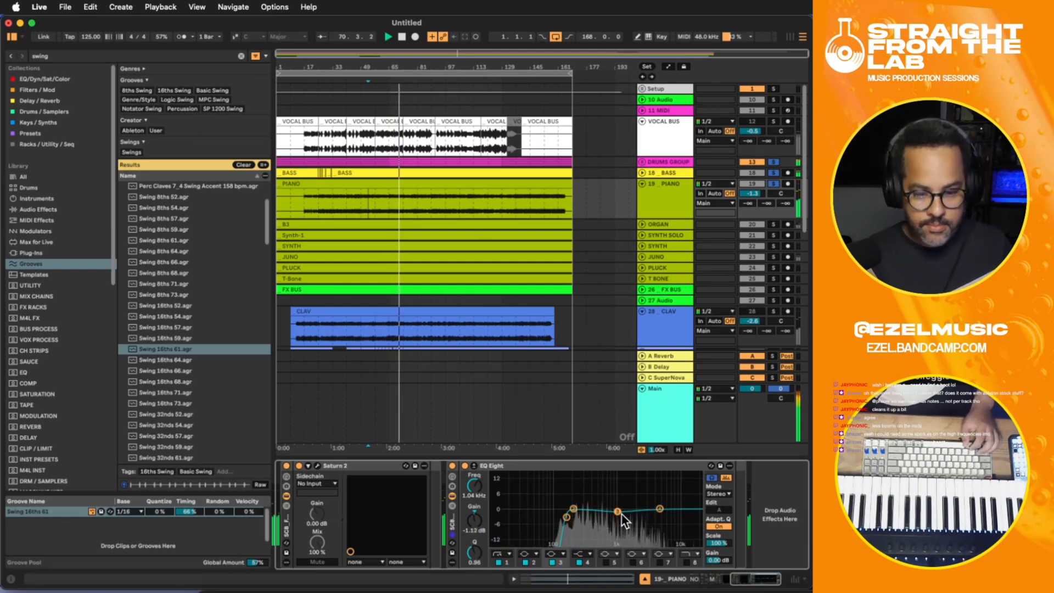
{"action": "left_click_drag", "start_coordinate": [618, 511], "coordinate": [616, 509]}
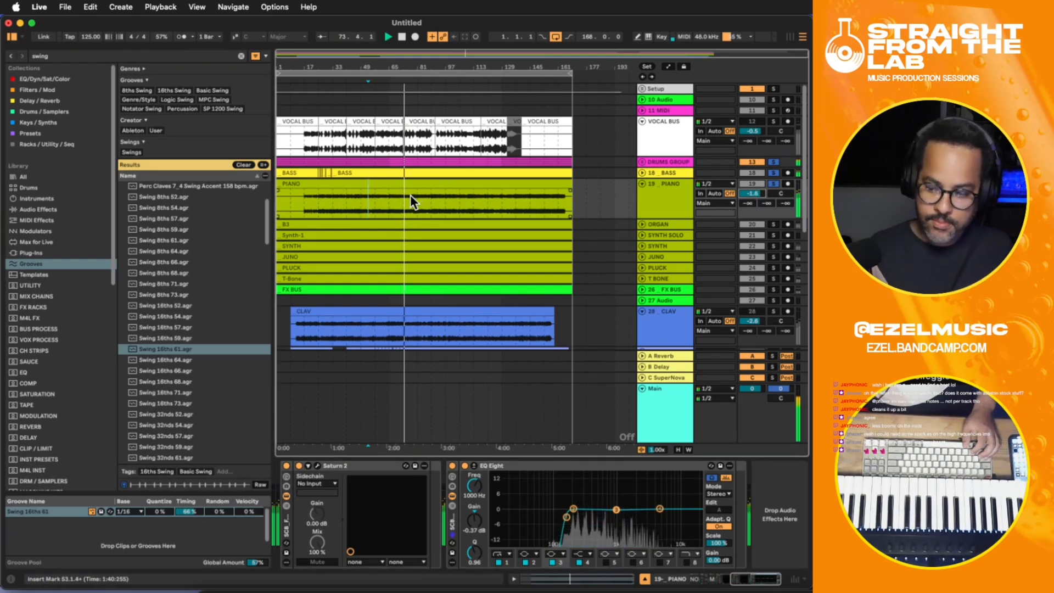
{"action": "left_click", "coordinate": [345, 193]}
{"action": "key", "text": "space"}
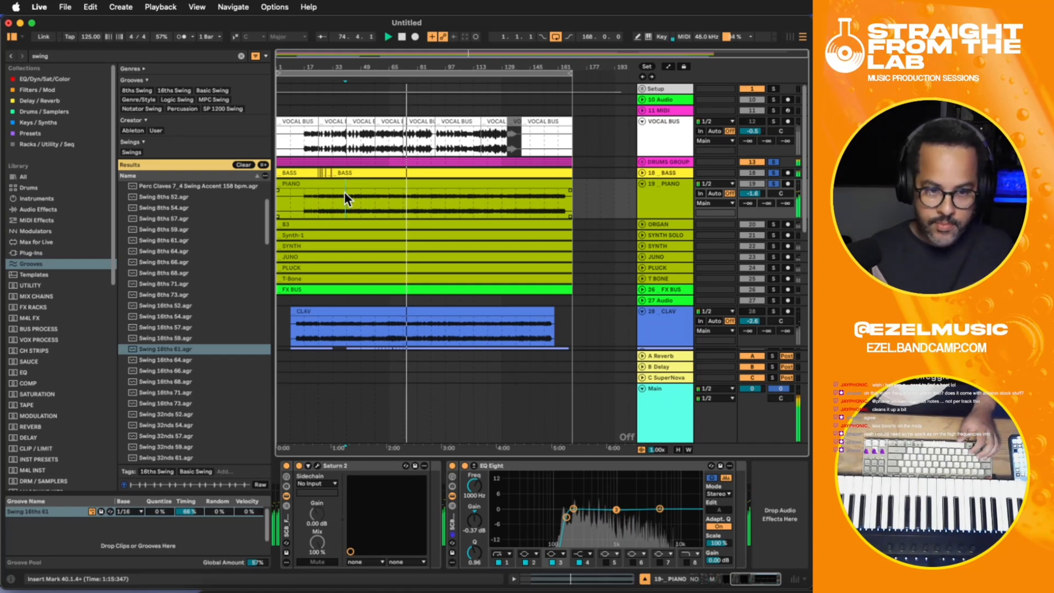
{"action": "left_click", "coordinate": [670, 209]}
{"action": "left_click", "coordinate": [785, 504]}
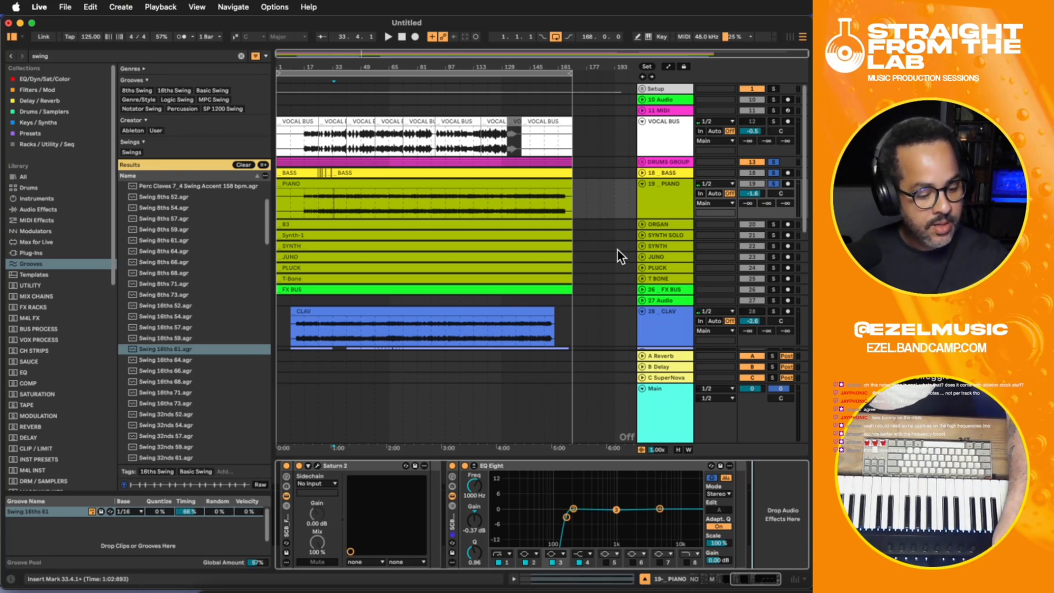
{"action": "key", "text": "ctrl+alt+x"}
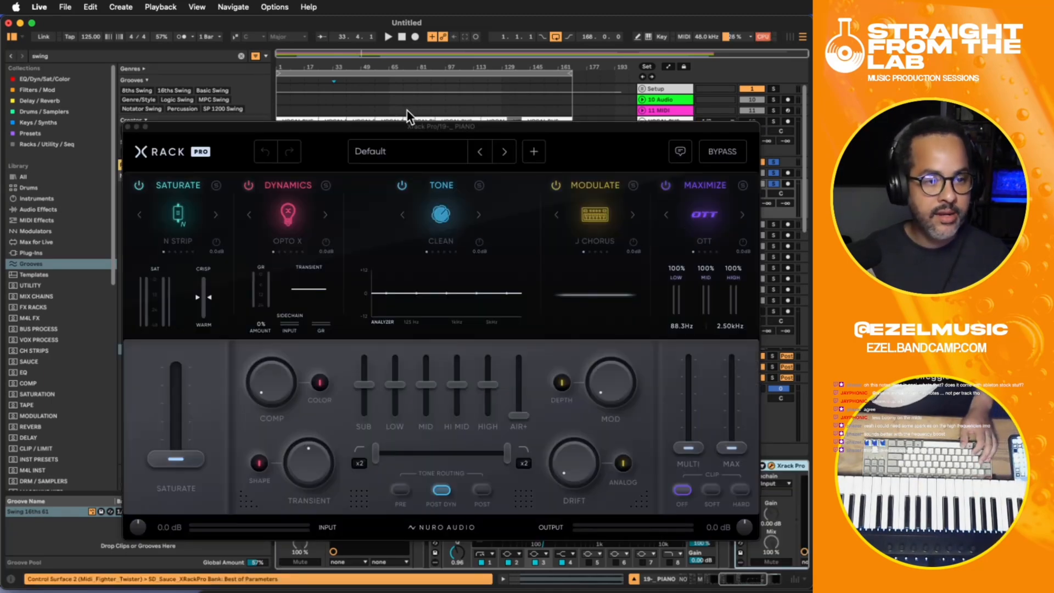
{"action": "left_click_drag", "start_coordinate": [346, 125], "coordinate": [508, 151]}
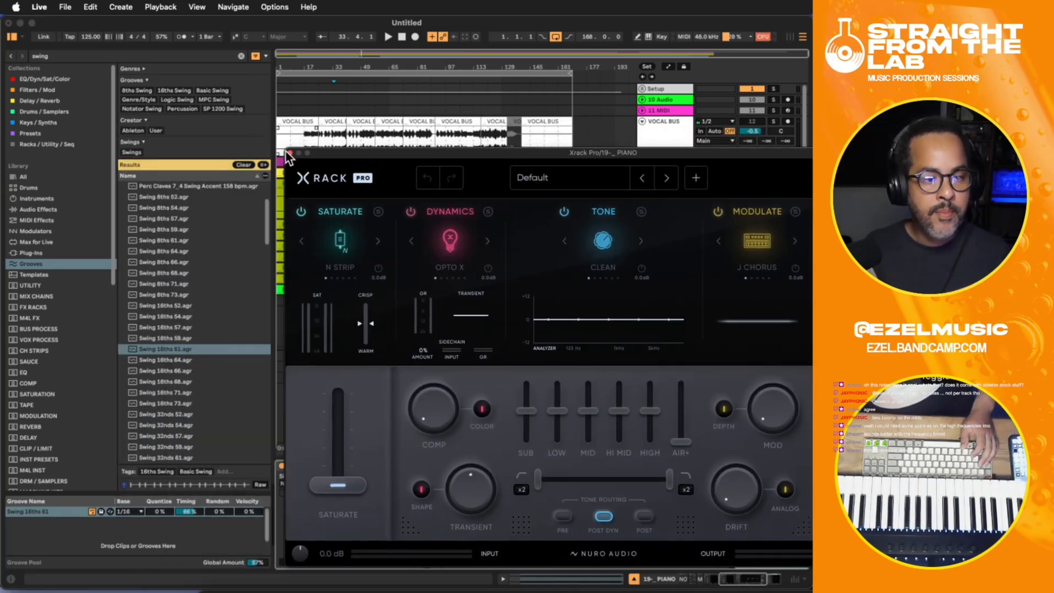
{"action": "left_click", "coordinate": [290, 153]}
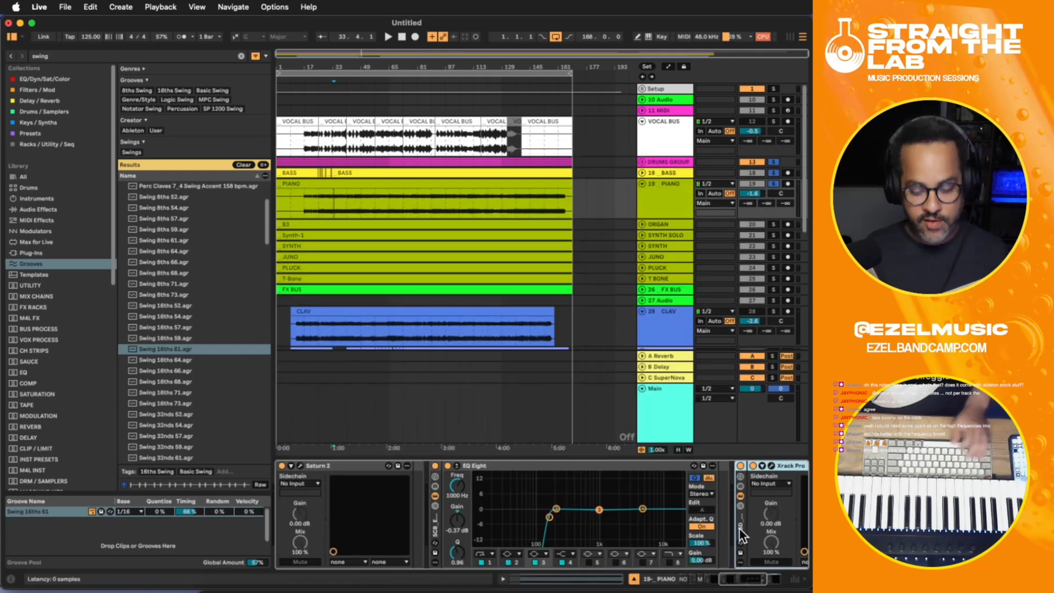
{"action": "key", "text": "Delete"}
- Leave only the PIANO track soloed, unsoloing the drums and bass, and play it from around bar 33
{"action": "left_click", "coordinate": [346, 195]}
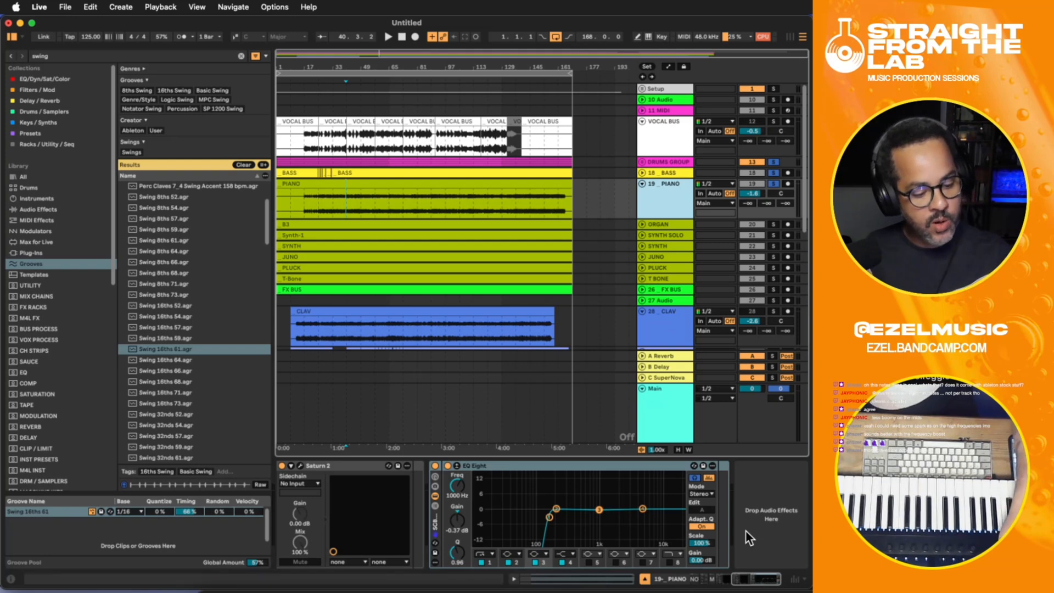
{"action": "left_click", "coordinate": [773, 186]}
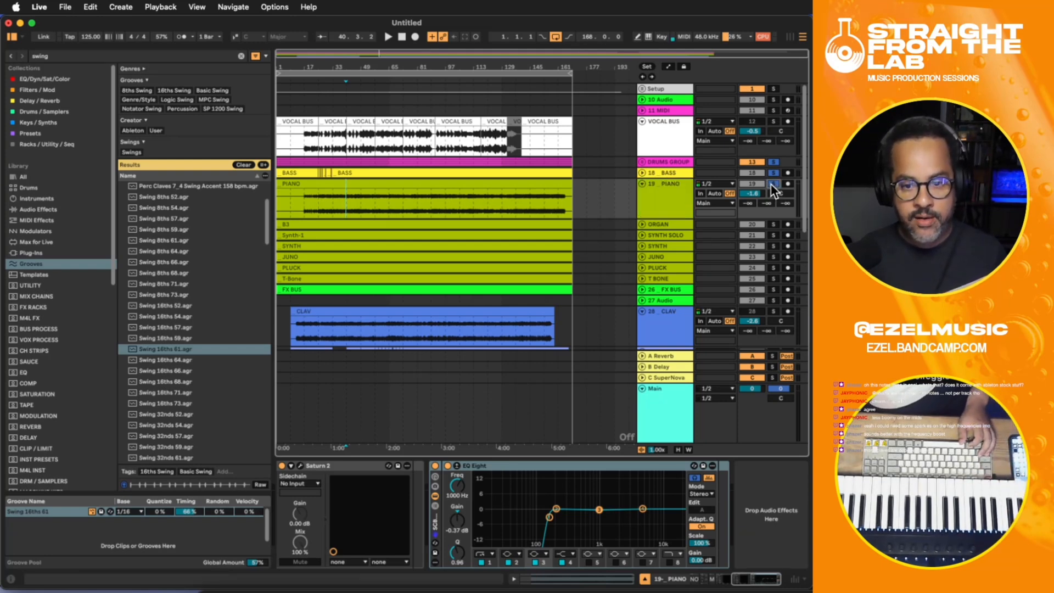
{"action": "left_click", "coordinate": [772, 185]}
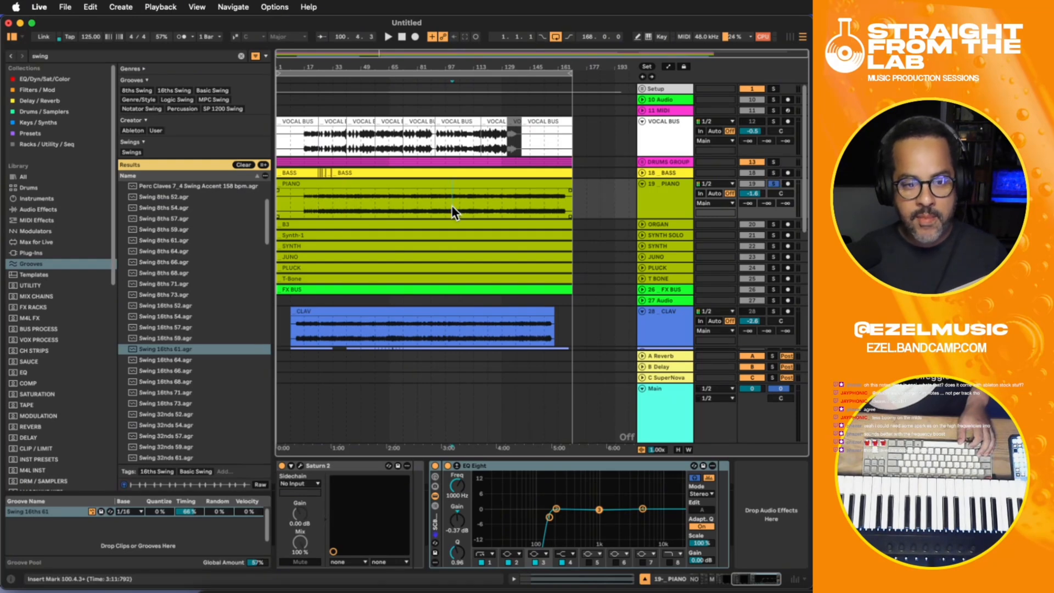
{"action": "left_click", "coordinate": [334, 196]}
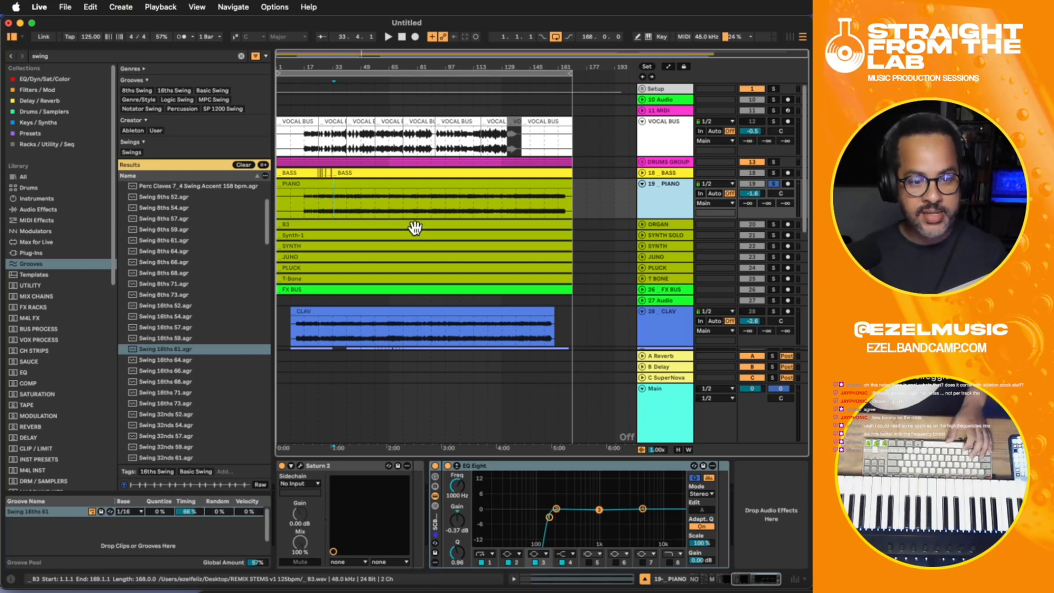
{"action": "key", "text": "space"}
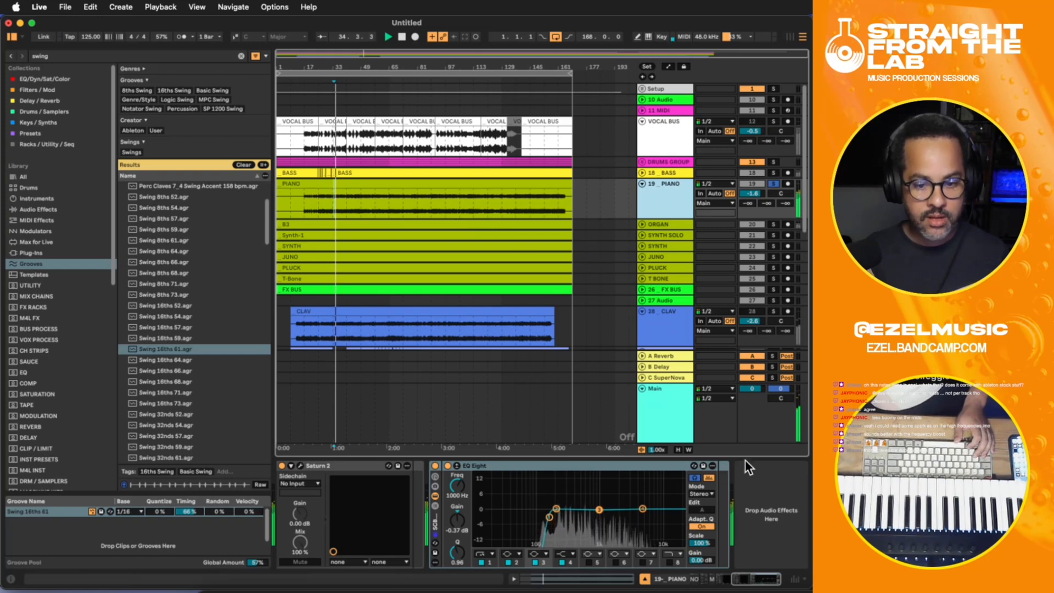
{"action": "key", "text": "space"}
{"action": "left_click", "coordinate": [171, 339]}
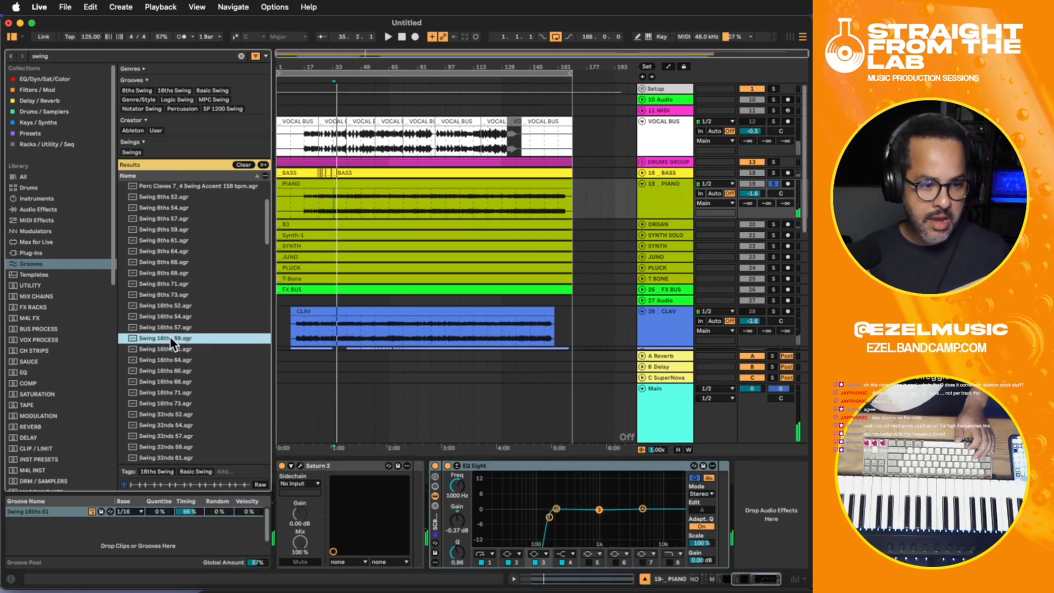
{"action": "left_click", "coordinate": [165, 352]}
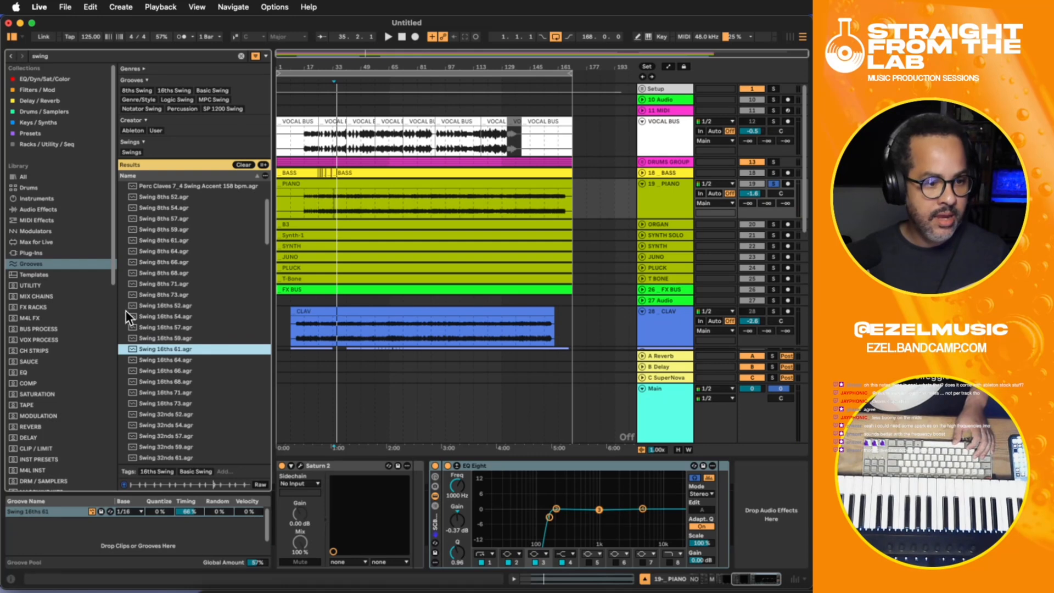
{"action": "left_click", "coordinate": [665, 225]}
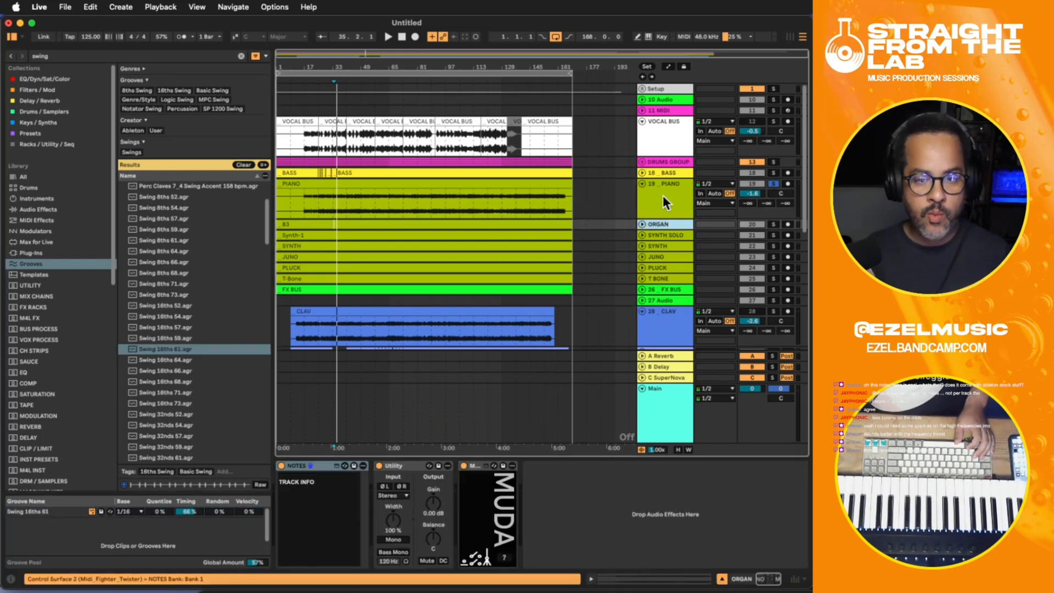
- Add Xvox Pro after EQ Eight on the PIANO track and switch off every module except Dynamics
{"action": "left_click", "coordinate": [664, 196]}
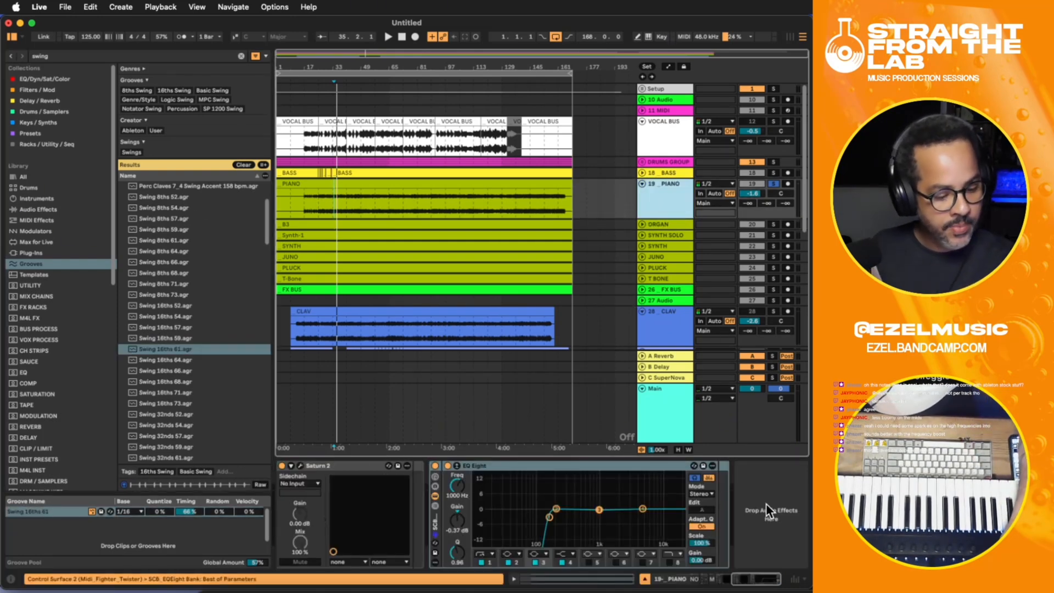
{"action": "key", "text": "super+v"}
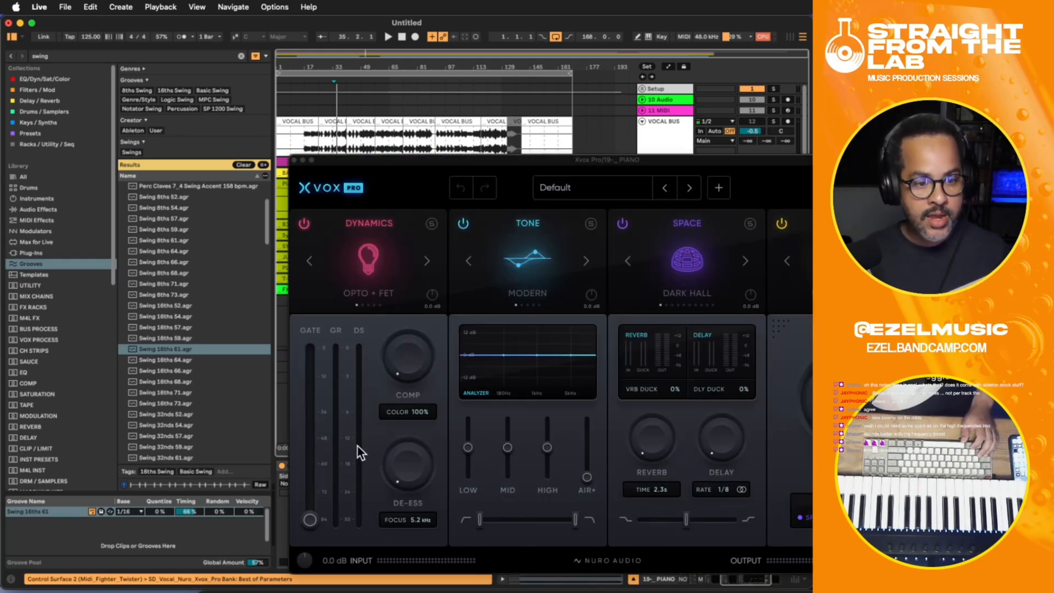
{"action": "left_click", "coordinate": [463, 224]}
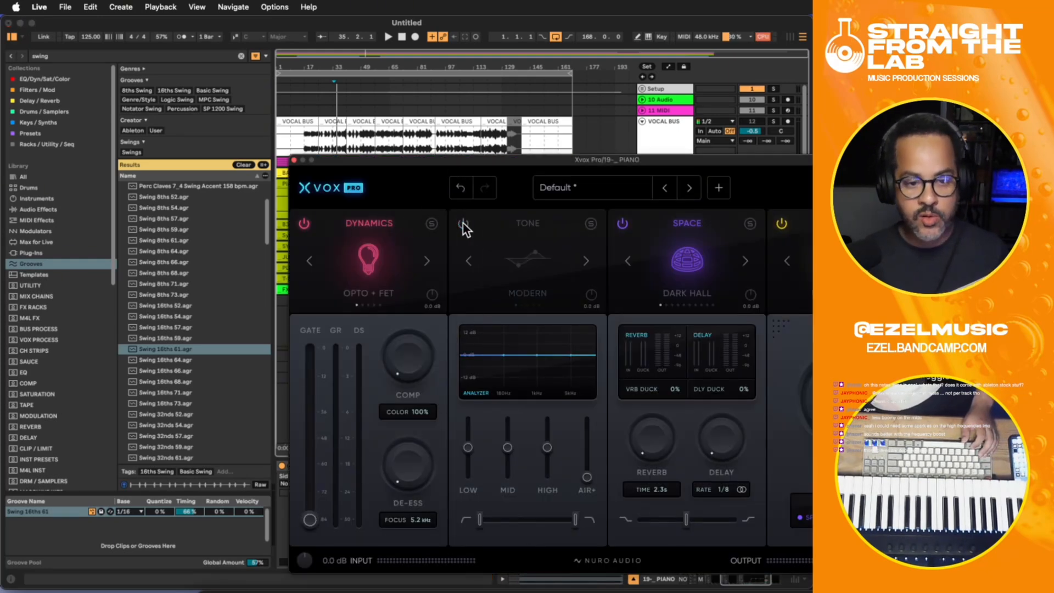
{"action": "left_click", "coordinate": [622, 223]}
{"action": "left_click", "coordinate": [782, 226]}
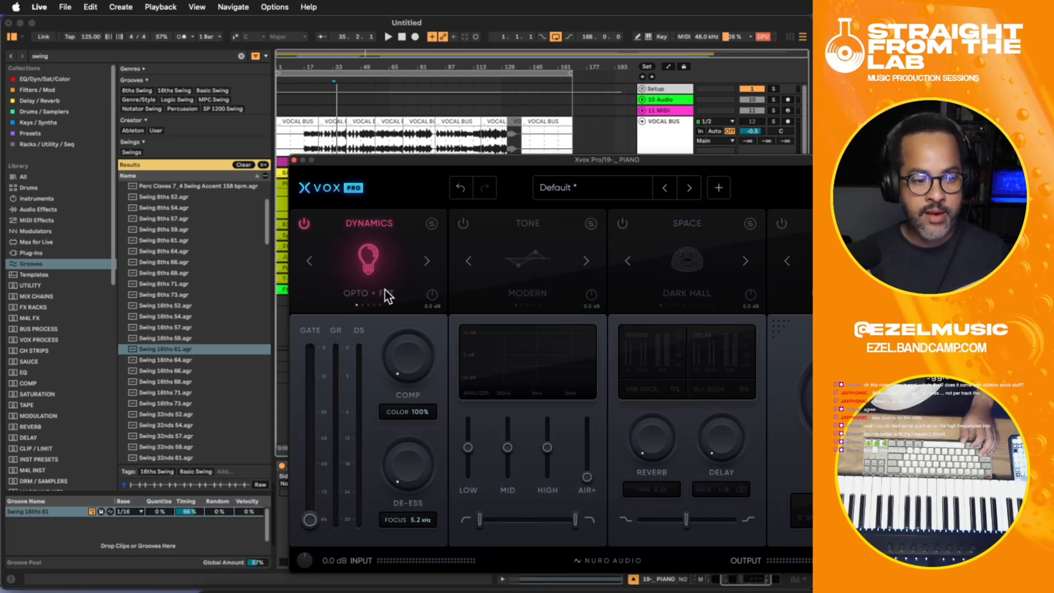
- Raise Xvox Pro's gate threshold near the upper end of its range while the piano plays, and bypass the device for comparison
{"action": "key", "text": "space"}
{"action": "left_click_drag", "start_coordinate": [308, 520], "coordinate": [299, 374]}
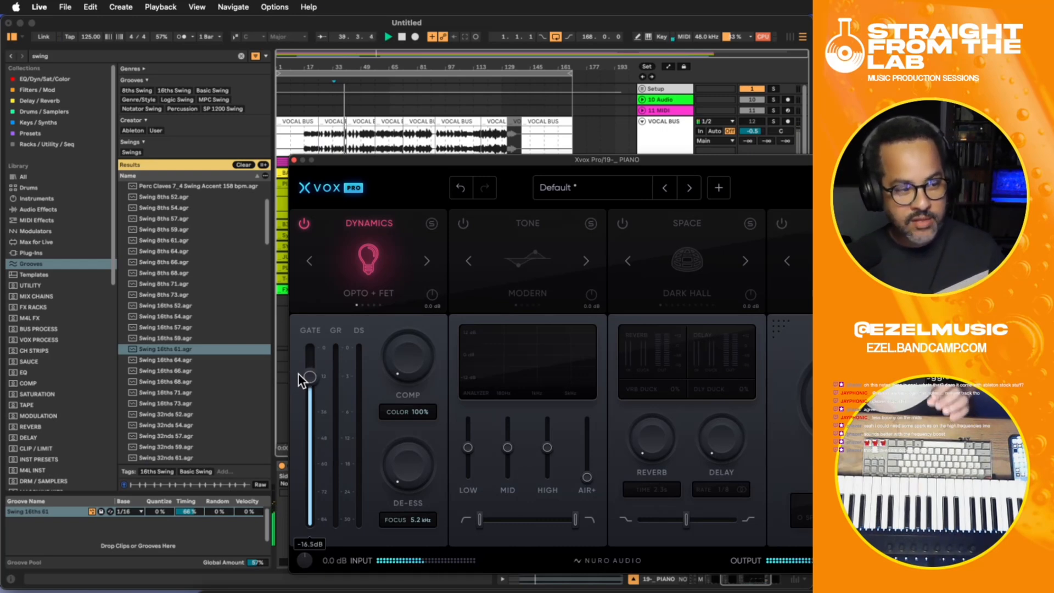
{"action": "left_click", "coordinate": [292, 159]}
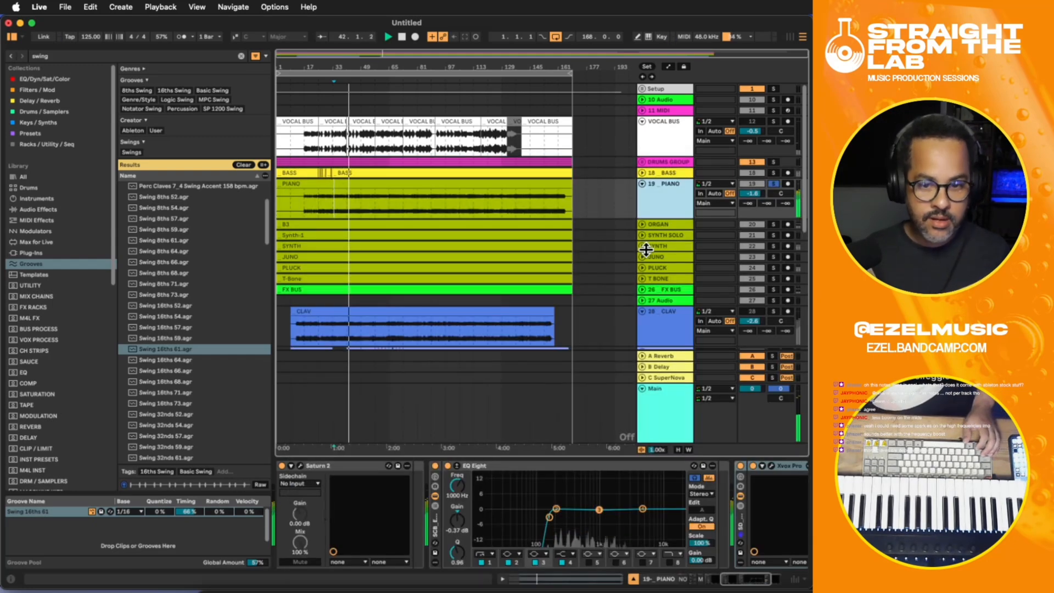
{"action": "left_click", "coordinate": [741, 467]}
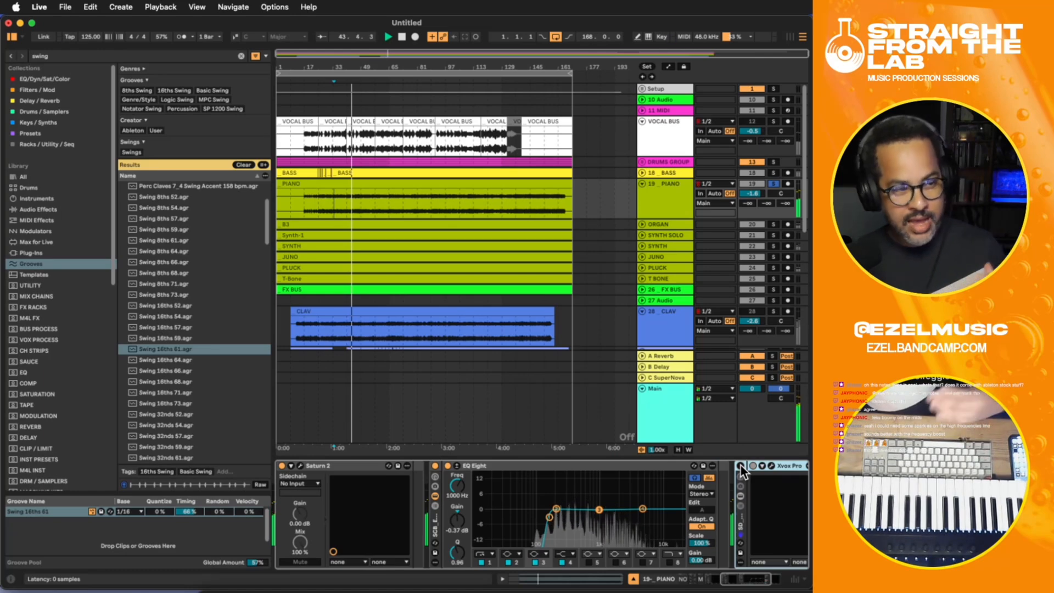
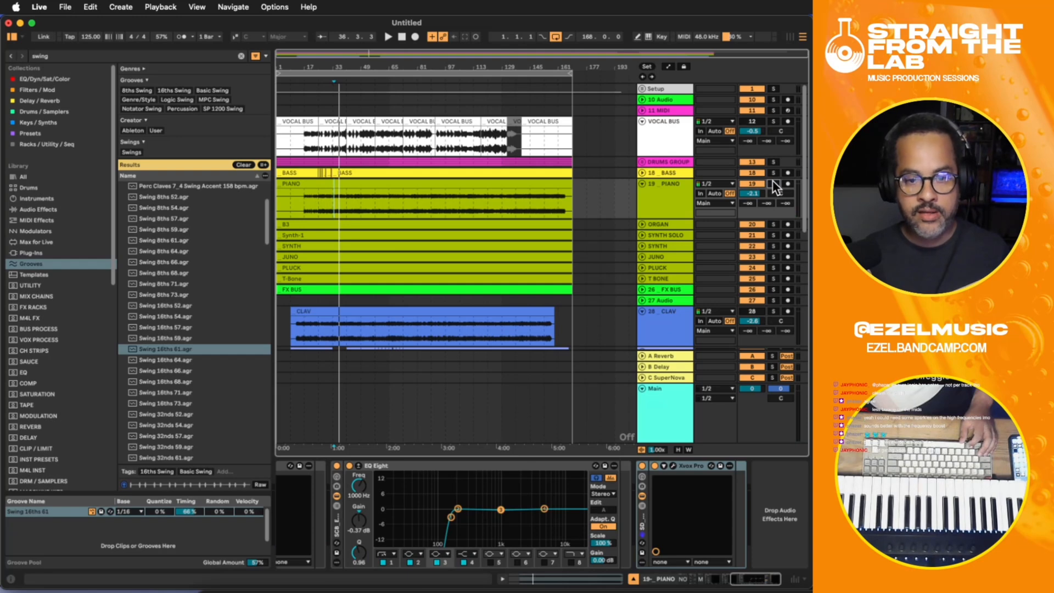
- Solo the DRUMS GROUP, BASS and PIANO tracks together and play them from around bar 33
{"action": "left_click", "coordinate": [774, 162]}
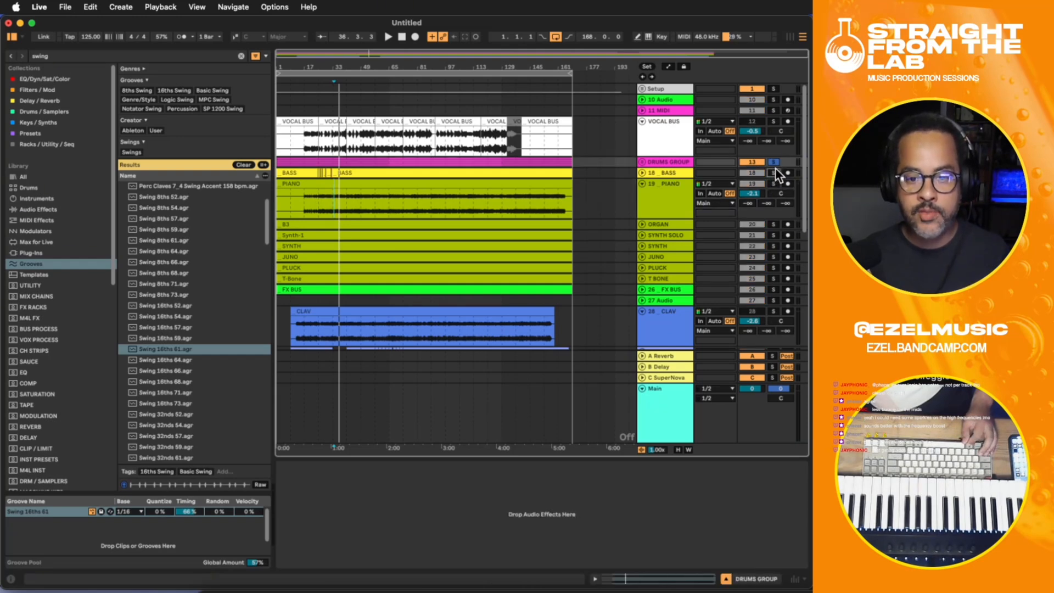
{"action": "left_click", "coordinate": [773, 172], "text": "super"}
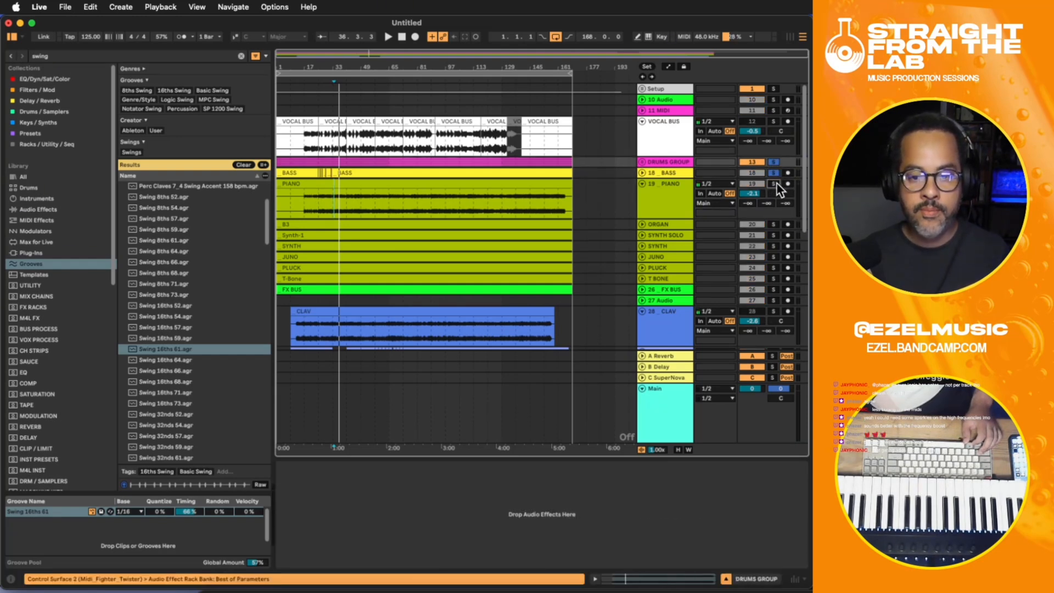
{"action": "left_click", "coordinate": [775, 184], "text": "super"}
{"action": "left_click", "coordinate": [338, 210]}
{"action": "key", "text": "space"}
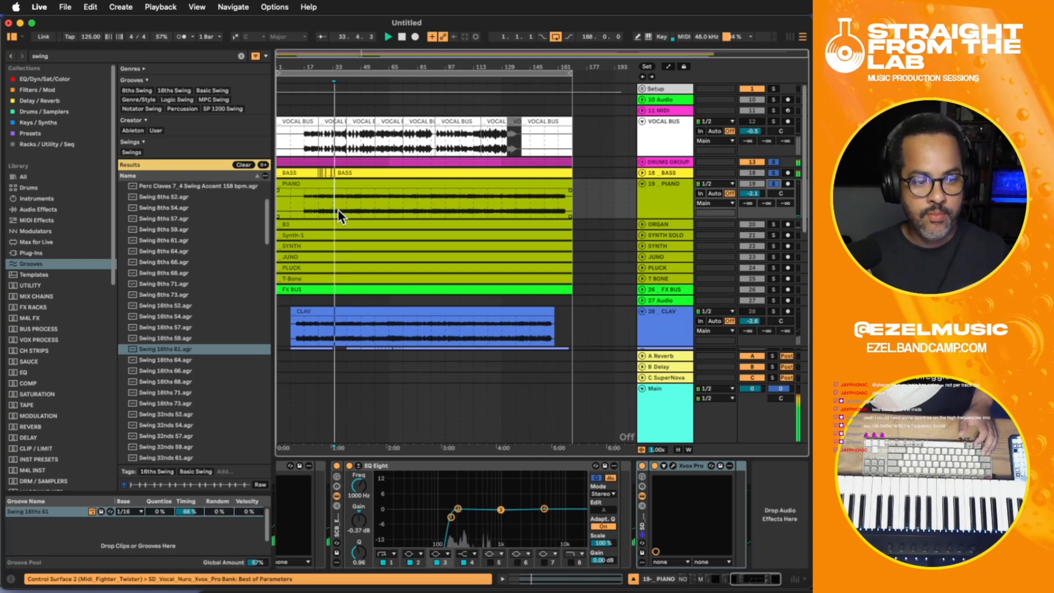
- Raise the PIANO track's volume to -1.0 dB while it plays with the drums and bass, and stop playback
{"action": "left_click_drag", "start_coordinate": [749, 191], "coordinate": [750, 182]}
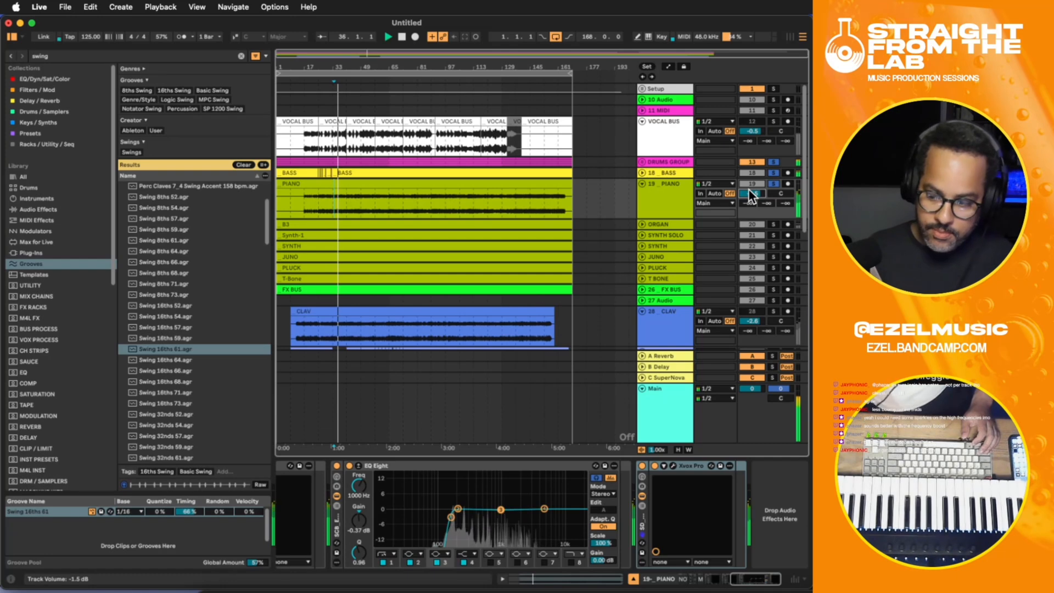
{"action": "left_click_drag", "start_coordinate": [749, 189], "coordinate": [748, 188]}
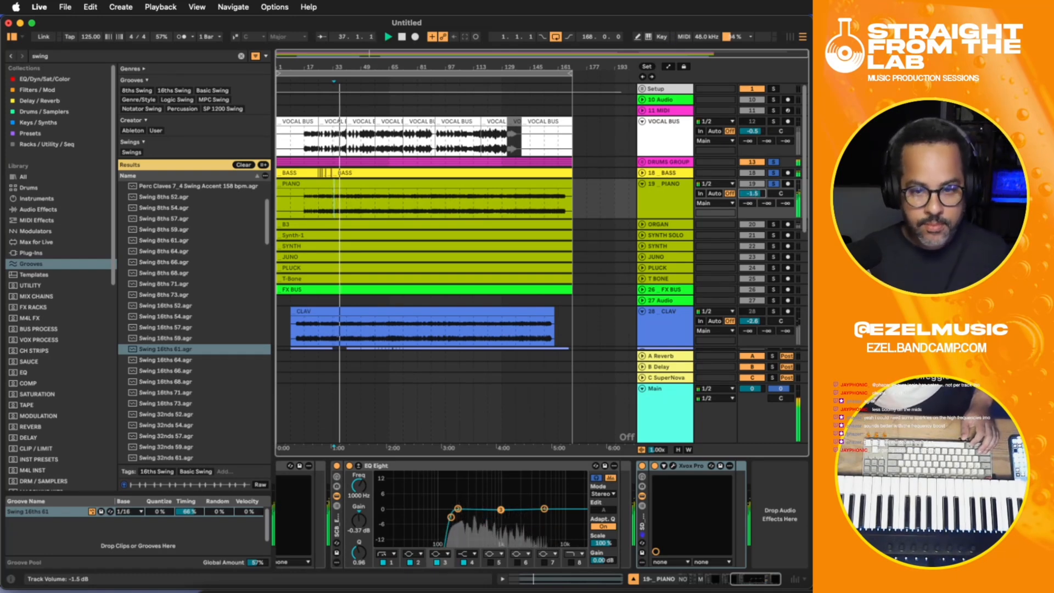
{"action": "double_click", "coordinate": [661, 195]}
{"action": "key", "text": "space"}
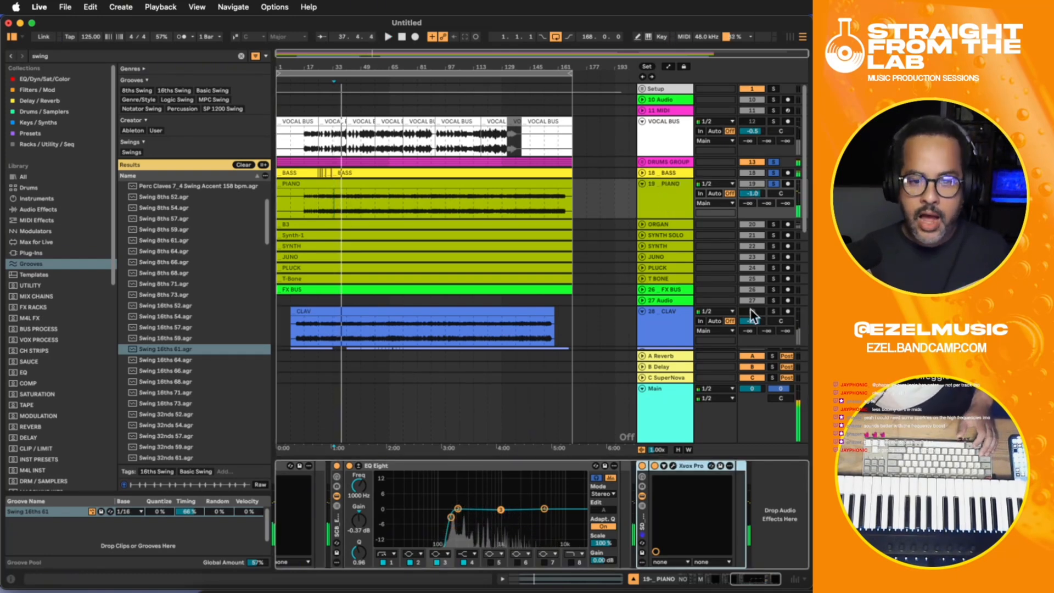
- Add Xrack Pro after Xvox Pro at the end of the PIANO track's device chain
{"action": "left_click", "coordinate": [766, 477]}
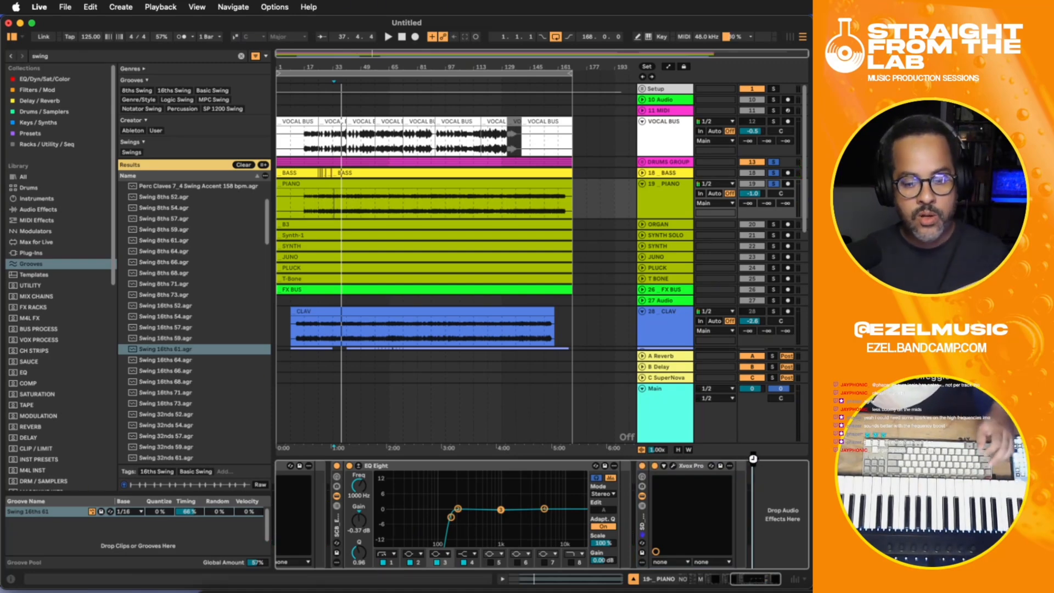
{"action": "key", "text": "super+v"}
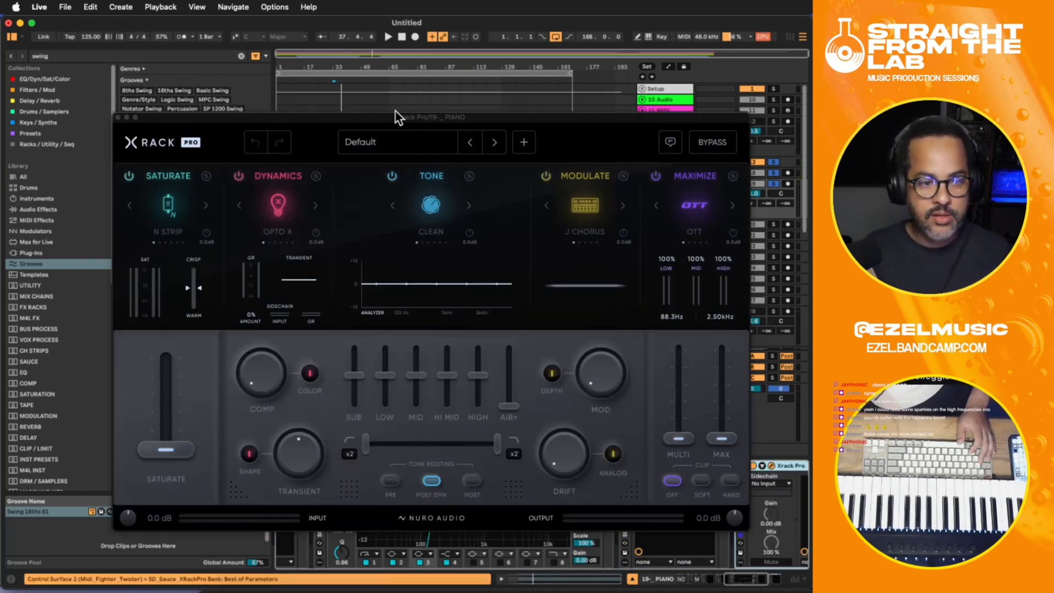
{"action": "left_click_drag", "start_coordinate": [395, 111], "coordinate": [401, 81]}
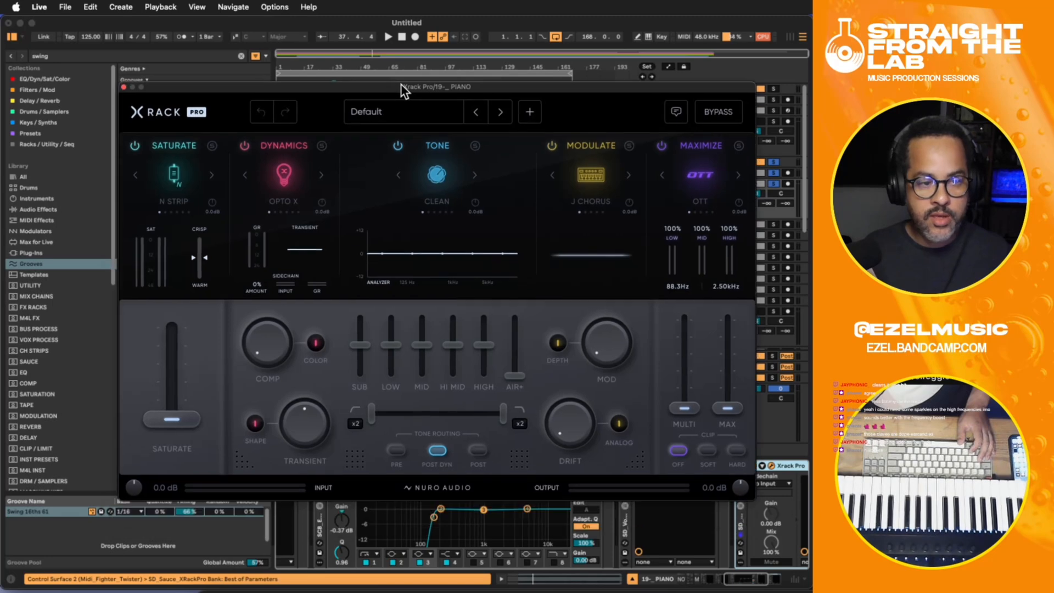
- Load Xrack Pro's Keys House Piano preset from the 10 Keys category during playback and close the plug-in window
{"action": "key", "text": "space"}
{"action": "left_click", "coordinate": [376, 111]}
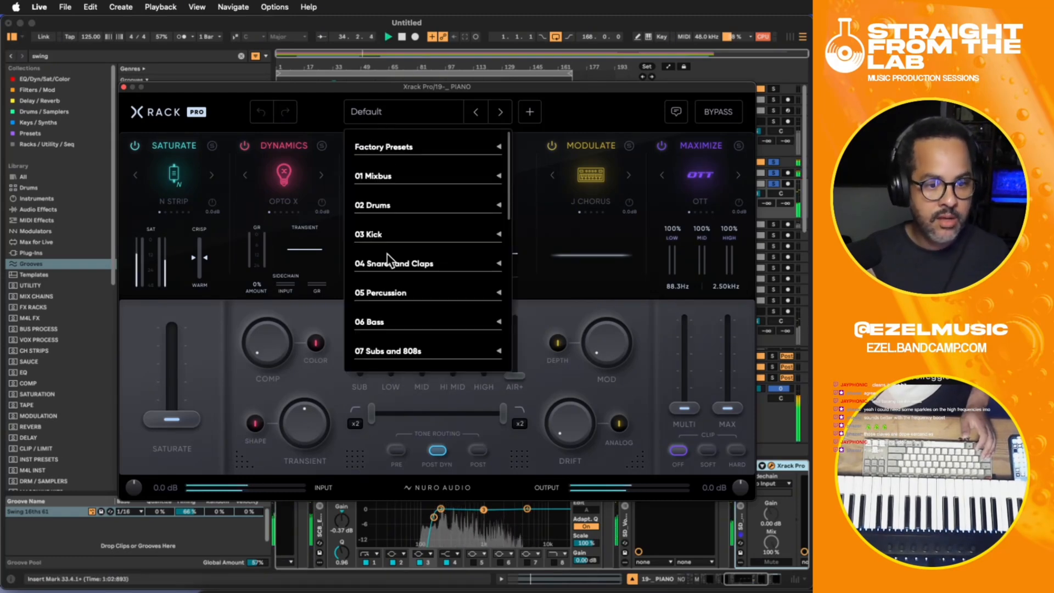
{"action": "scroll", "coordinate": [391, 299], "scroll_direction": "down", "scroll_amount": 4}
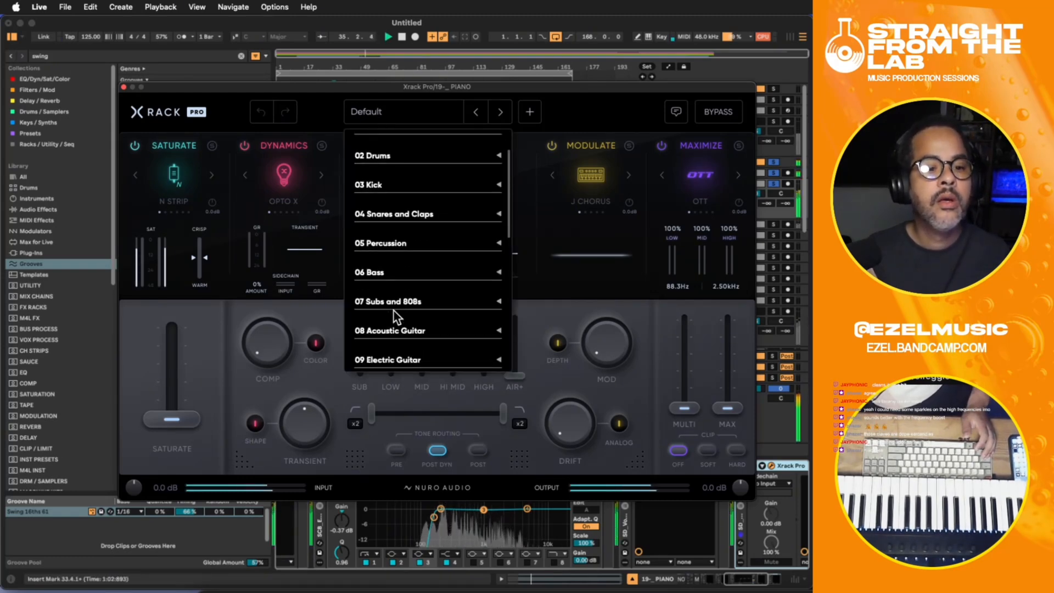
{"action": "scroll", "coordinate": [395, 316], "scroll_direction": "down", "scroll_amount": 2}
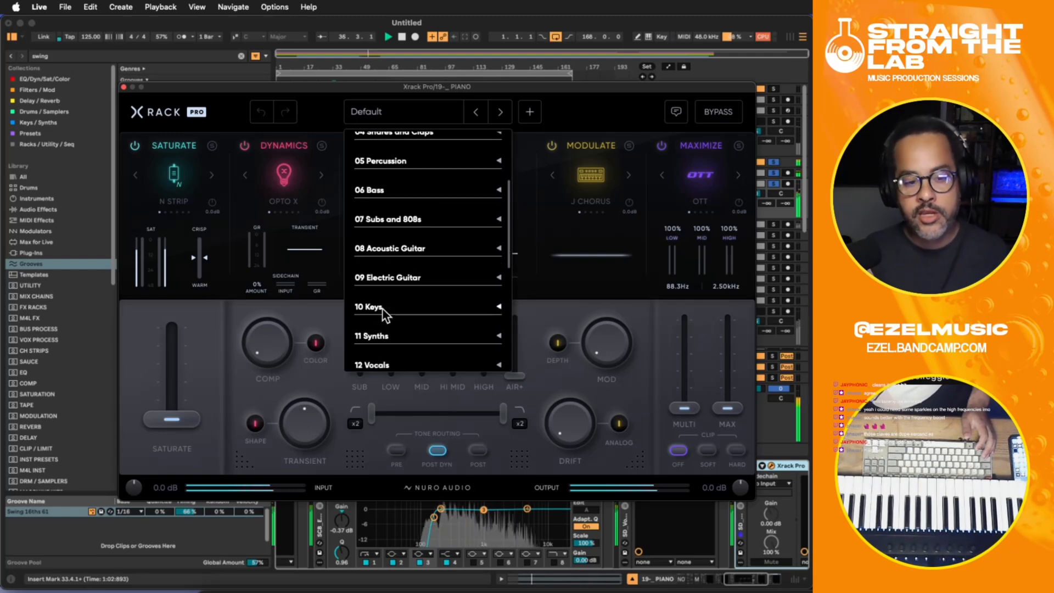
{"action": "left_click", "coordinate": [378, 308]}
{"action": "scroll", "coordinate": [426, 335], "scroll_direction": "down", "scroll_amount": 2}
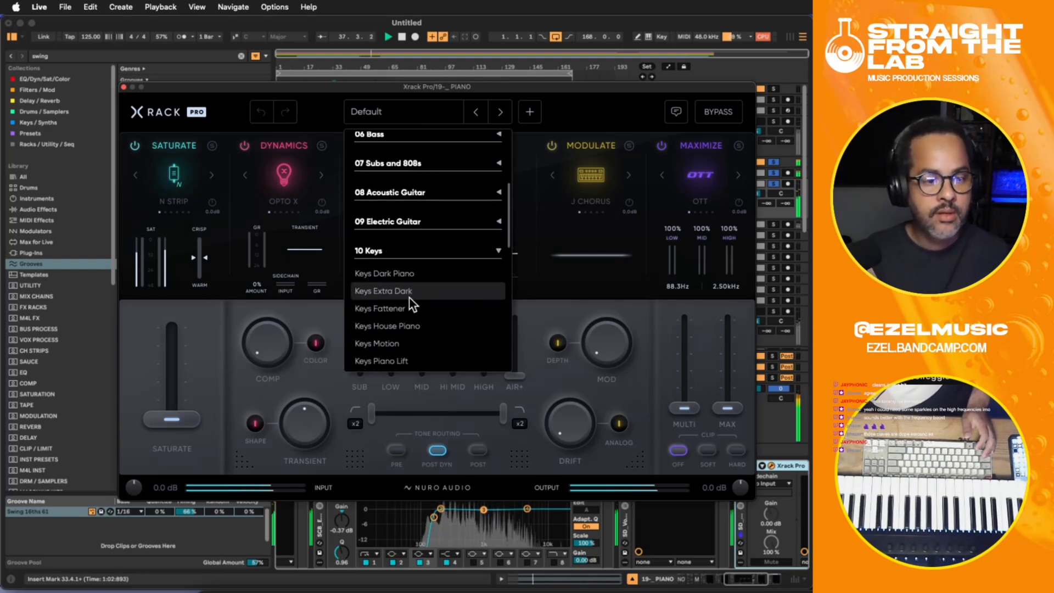
{"action": "left_click", "coordinate": [412, 327]}
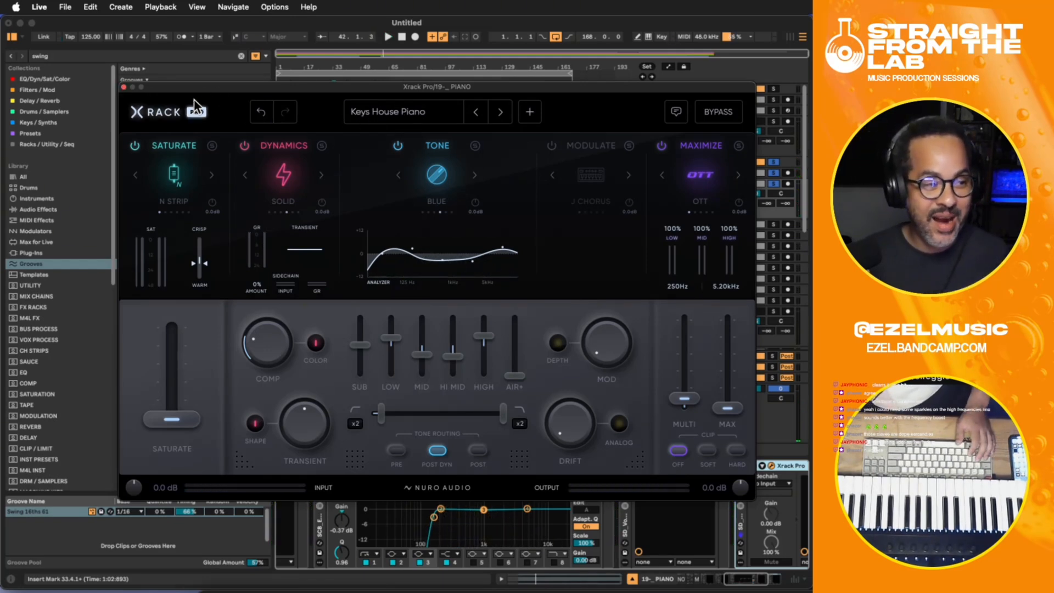
{"action": "left_click", "coordinate": [123, 87]}
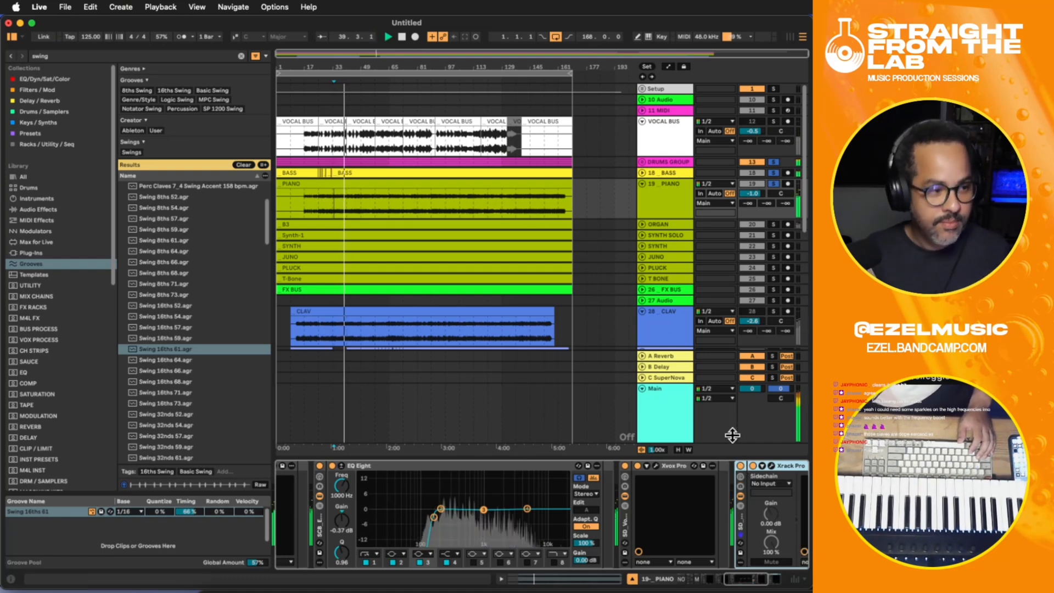
- Raise Xrack Pro's AIR+ slider partway on the PIANO track and lower the track's volume to -1.1 dB
{"action": "left_click", "coordinate": [760, 466]}
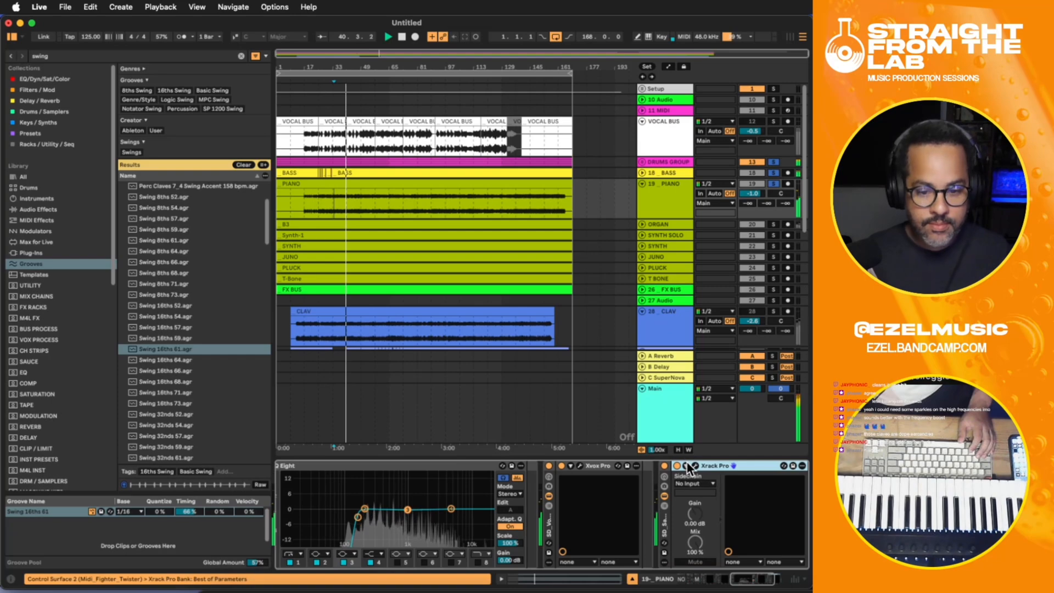
{"action": "scroll", "coordinate": [654, 299], "scroll_direction": "down", "scroll_amount": 4}
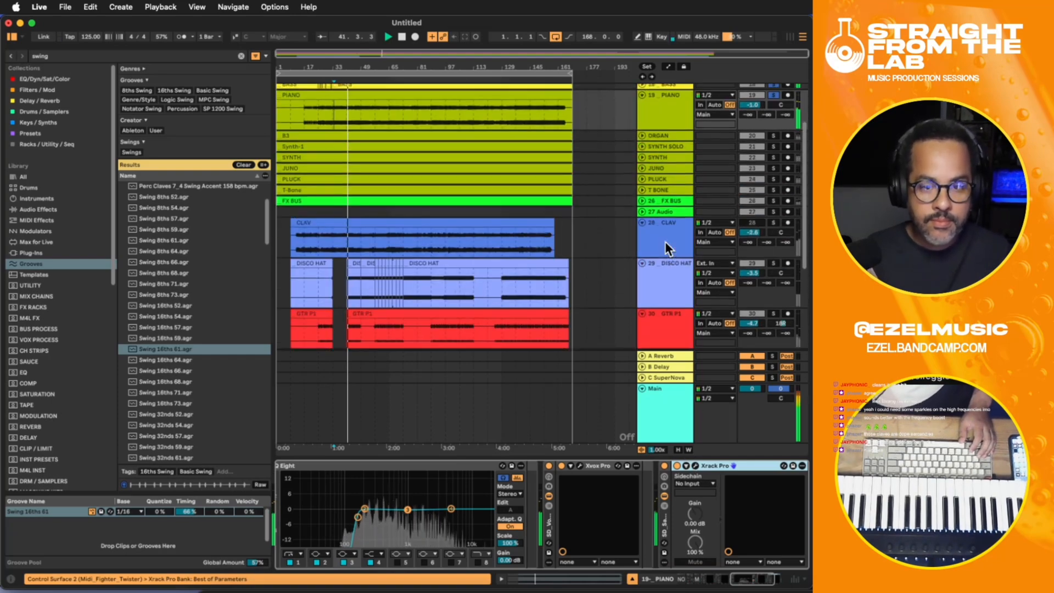
{"action": "scroll", "coordinate": [664, 242], "scroll_direction": "up", "scroll_amount": 2}
{"action": "left_click", "coordinate": [674, 163]}
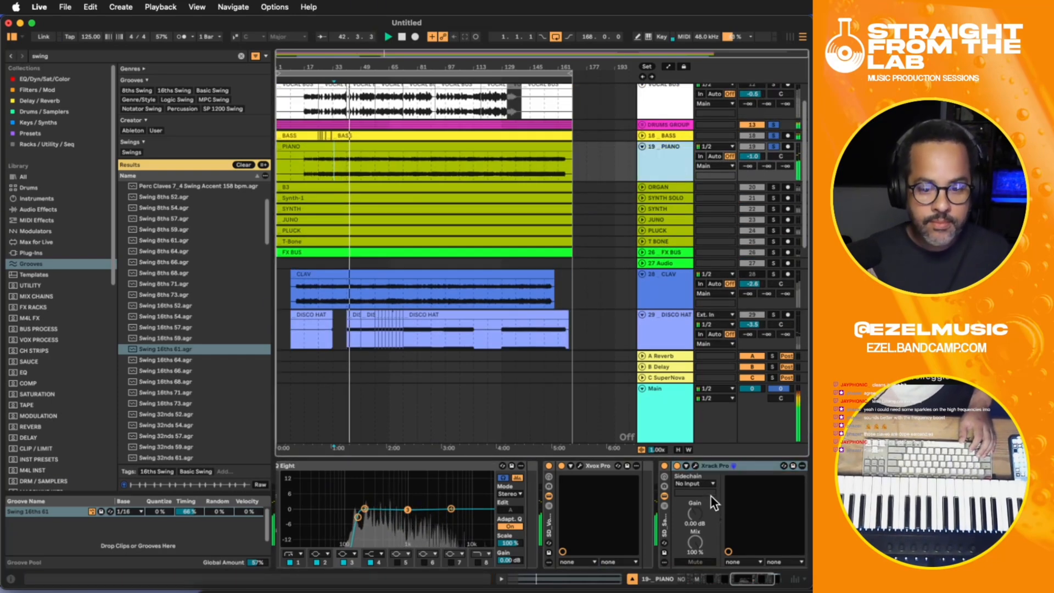
{"action": "left_click_drag", "start_coordinate": [753, 580], "coordinate": [769, 578]}
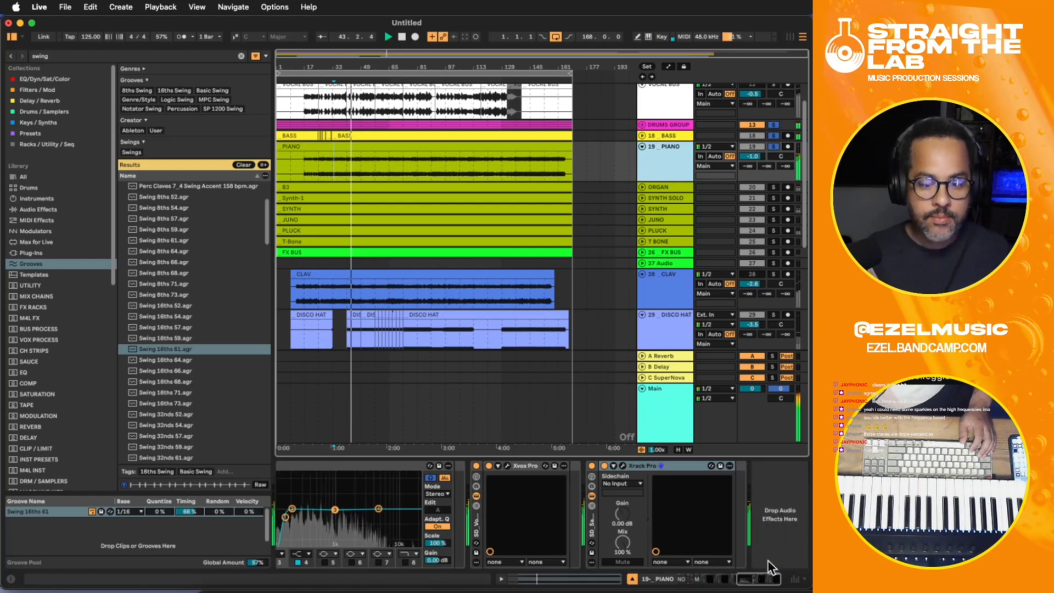
{"action": "left_click", "coordinate": [619, 465]}
{"action": "mouse_move", "coordinate": [521, 371]}
{"action": "left_mouse_down"}
{"action": "mouse_move", "coordinate": [521, 332]}
{"action": "mouse_move", "coordinate": [516, 357]}
{"action": "left_mouse_up"}
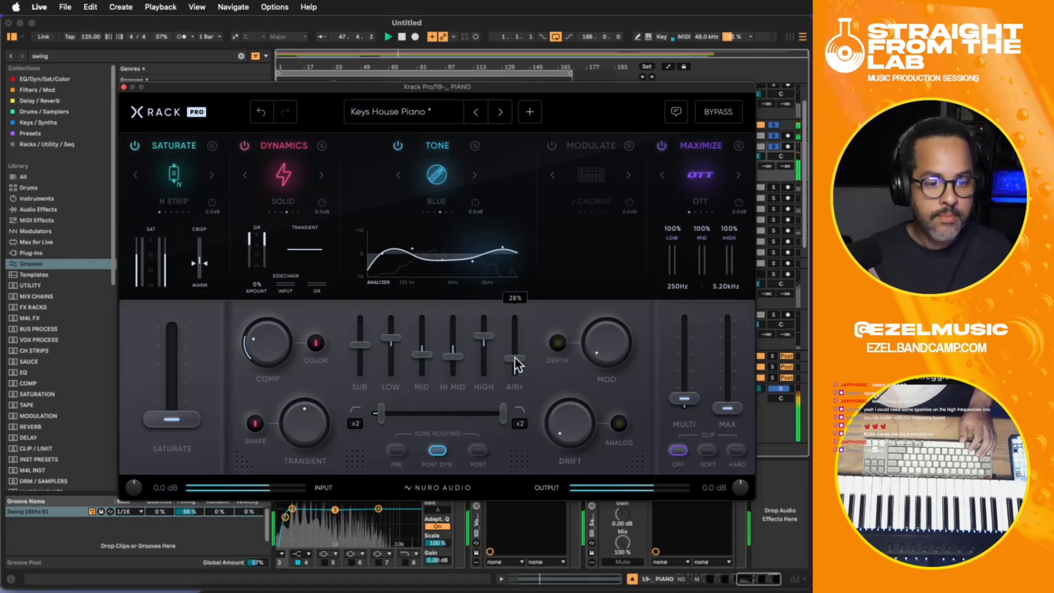
{"action": "left_click", "coordinate": [123, 87]}
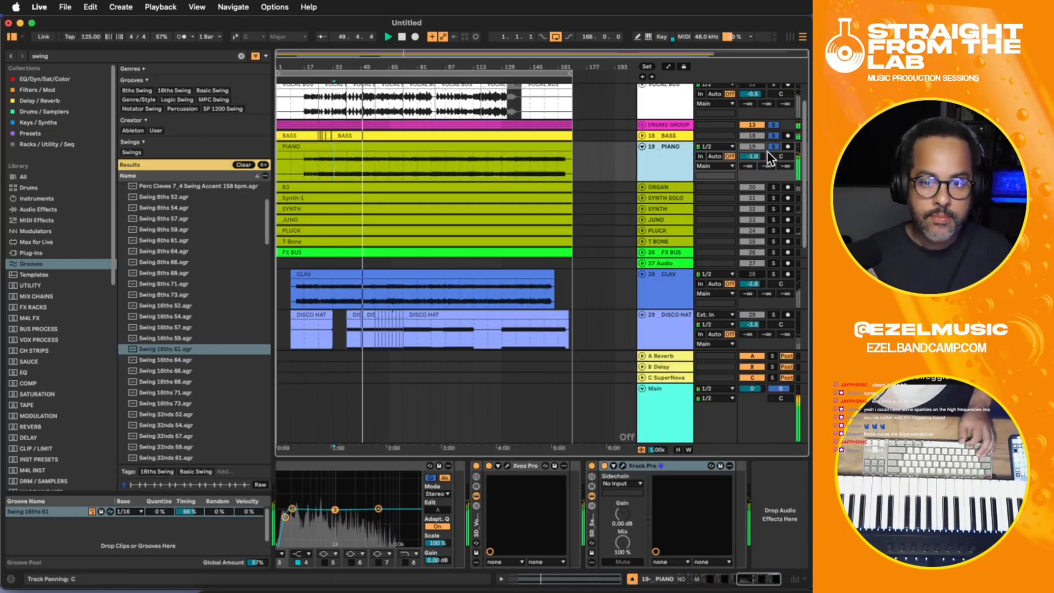
{"action": "left_click_drag", "start_coordinate": [759, 154], "coordinate": [759, 155]}
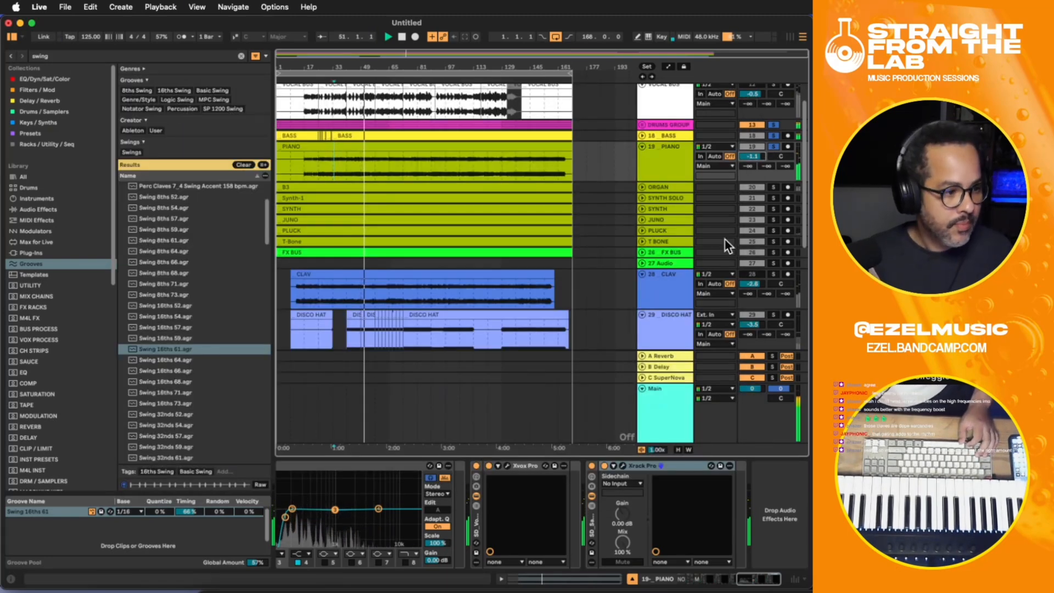
- Group the PIANO track's devices from Pro-Q 4 through Xrack Pro into one audio effect rack and collapse it
{"action": "left_click", "coordinate": [596, 531]}
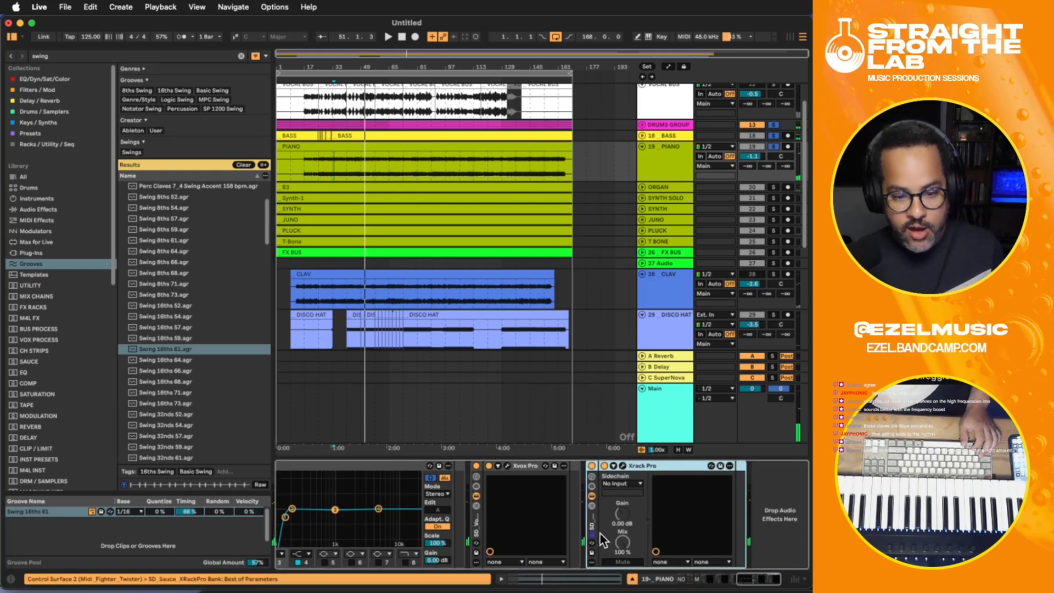
{"action": "left_click_drag", "start_coordinate": [749, 582], "coordinate": [693, 576]}
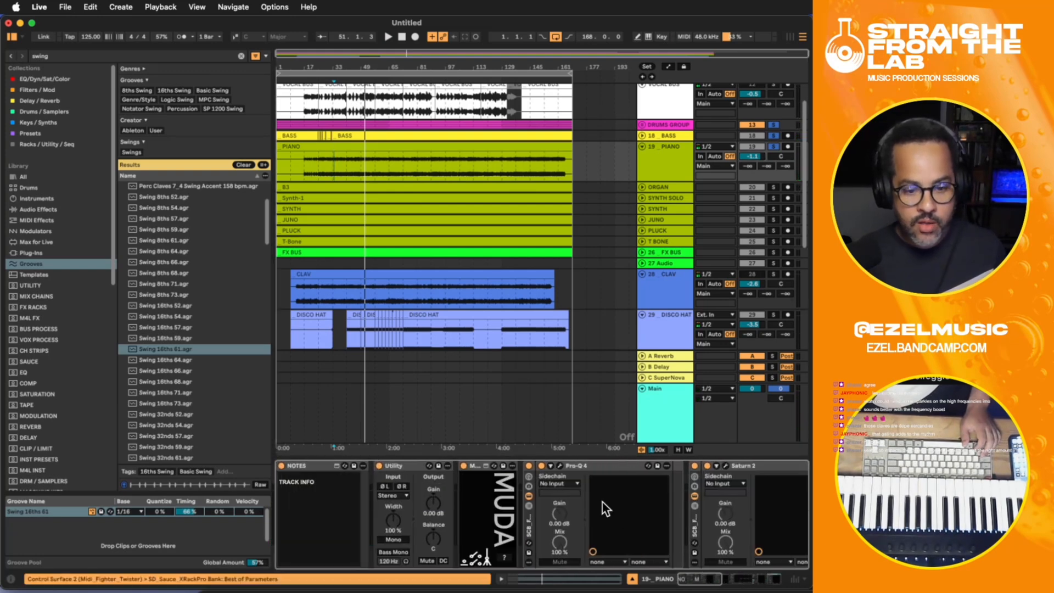
{"action": "left_click", "coordinate": [530, 526]}
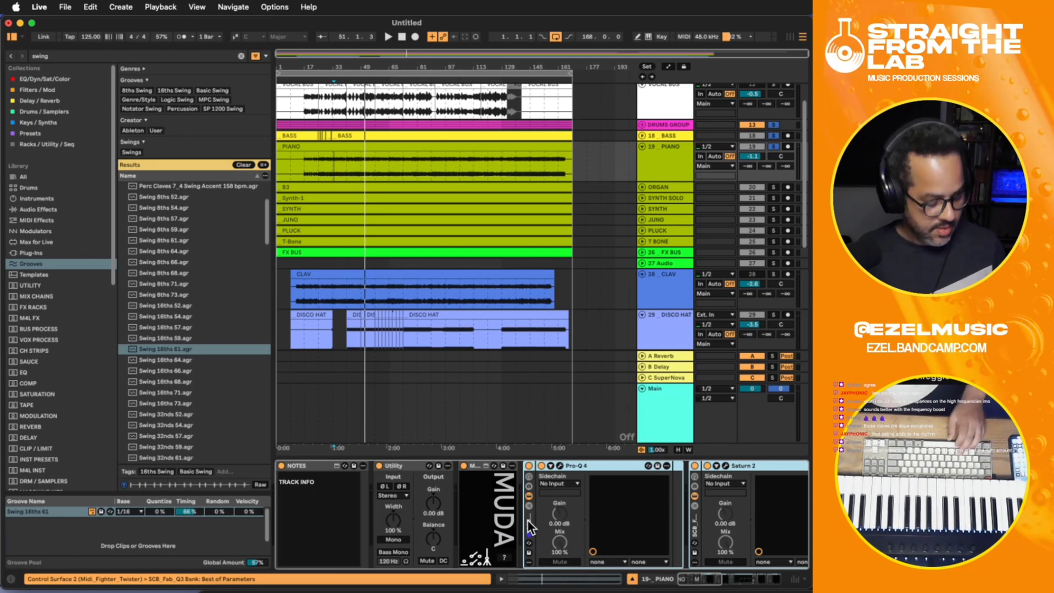
{"action": "key", "text": "super+g"}
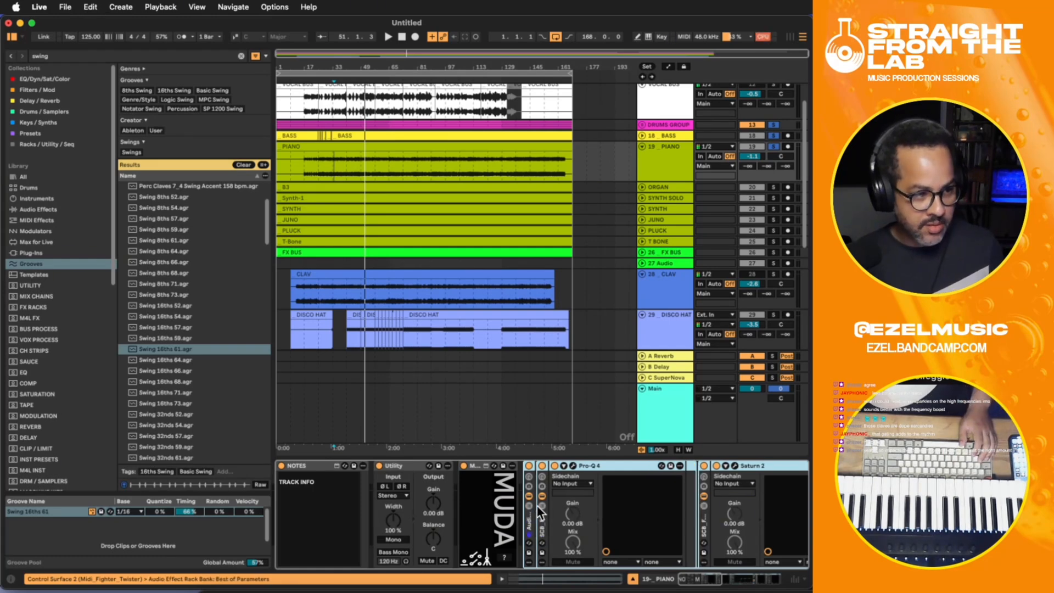
{"action": "double_click", "coordinate": [530, 519]}
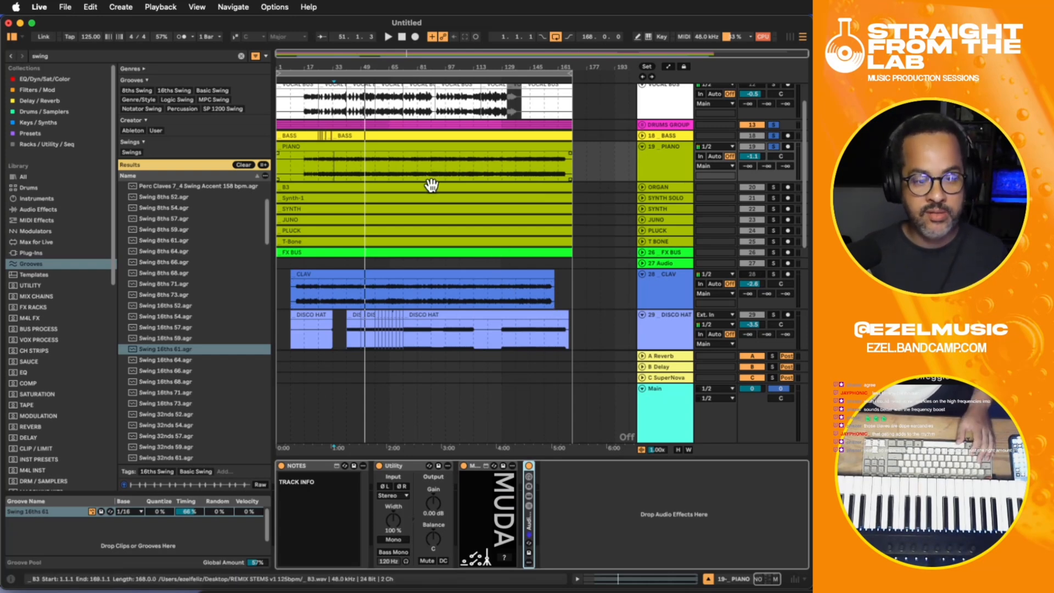
- Play the soloed PIANO, bass and drums from around bar 33 and bypass the piano's effect rack for comparison
{"action": "left_click", "coordinate": [660, 162]}
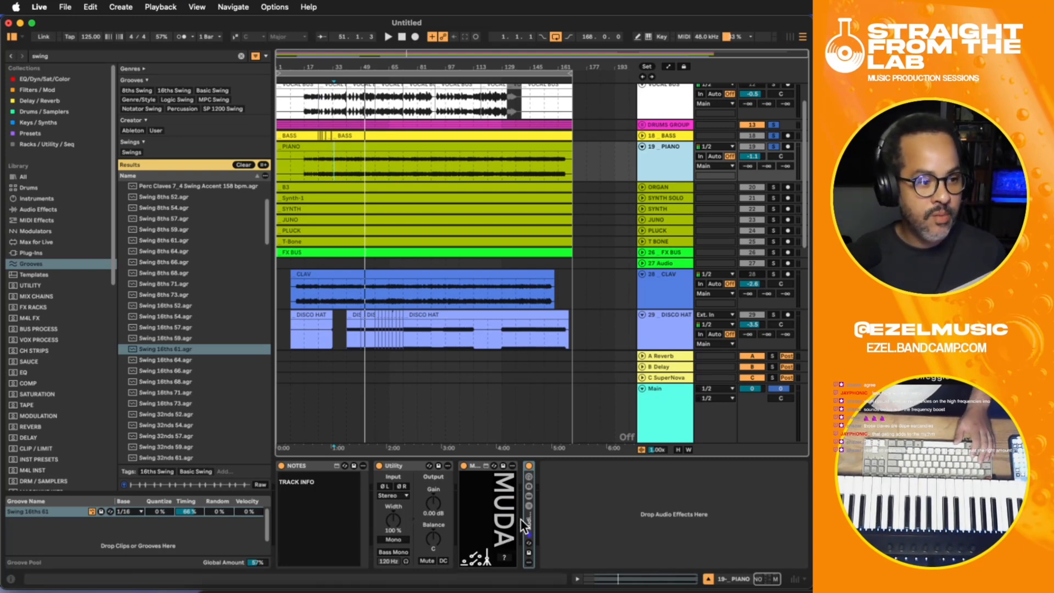
{"action": "key", "text": "space"}
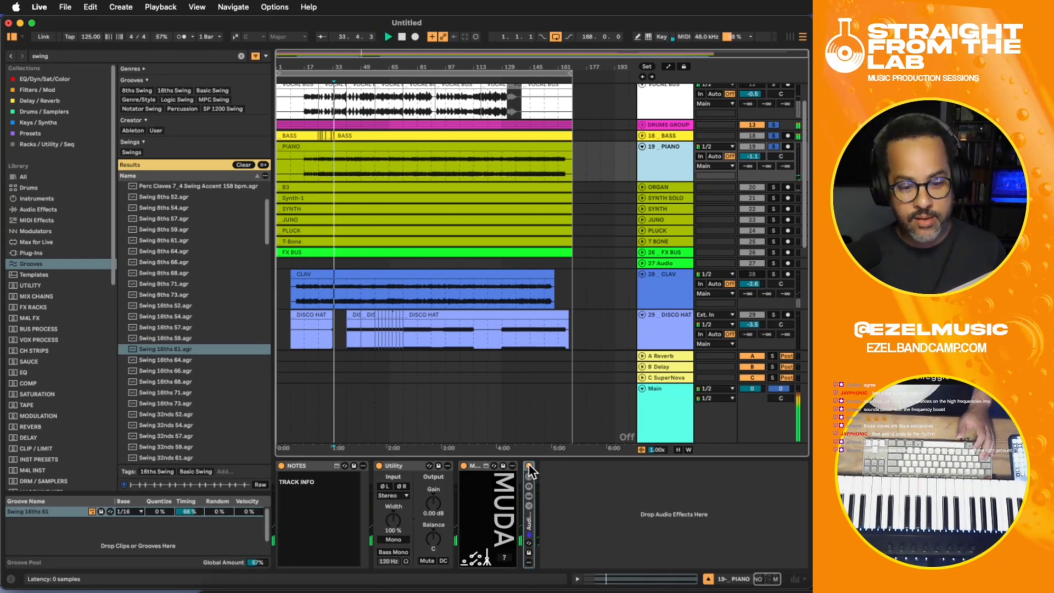
{"action": "key", "text": "space"}
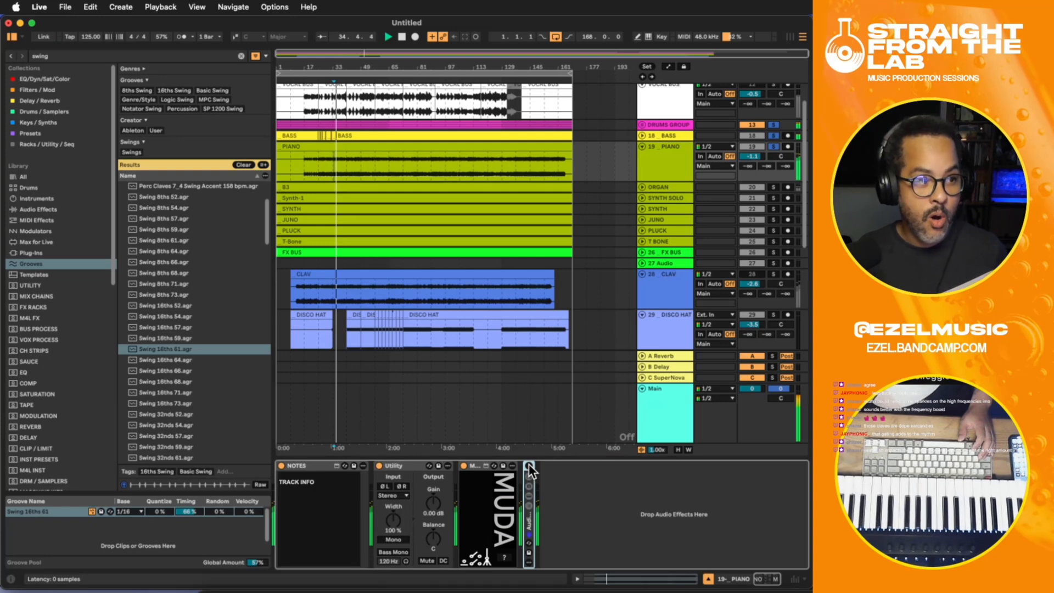
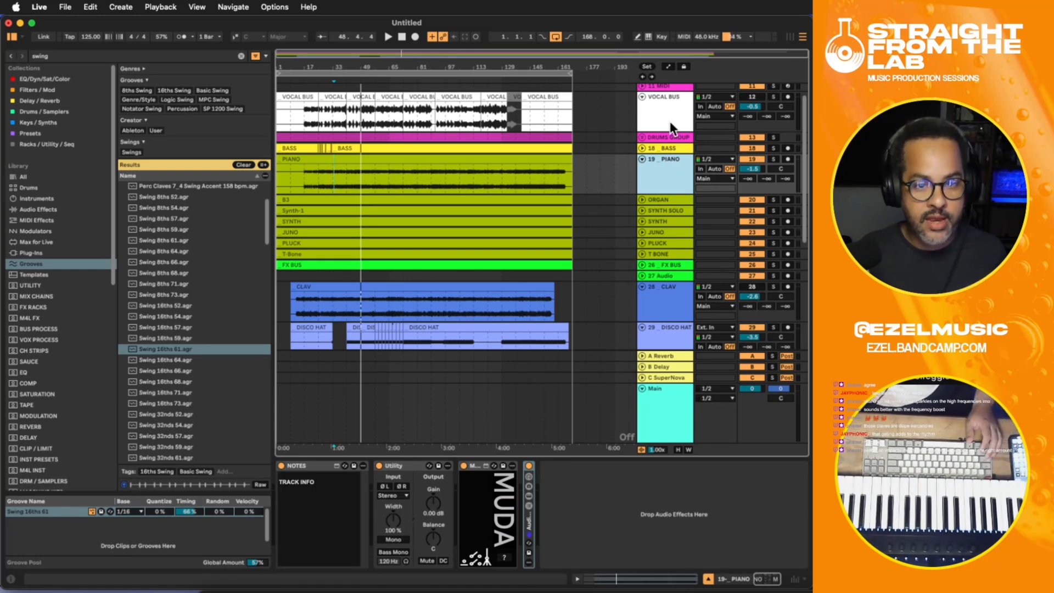
- Collect all files and save the Live set to the Desktop as SHALL NOT BE MOVED (FINAL MIX)
{"action": "left_click", "coordinate": [585, 127]}
{"action": "left_click", "coordinate": [335, 120]}
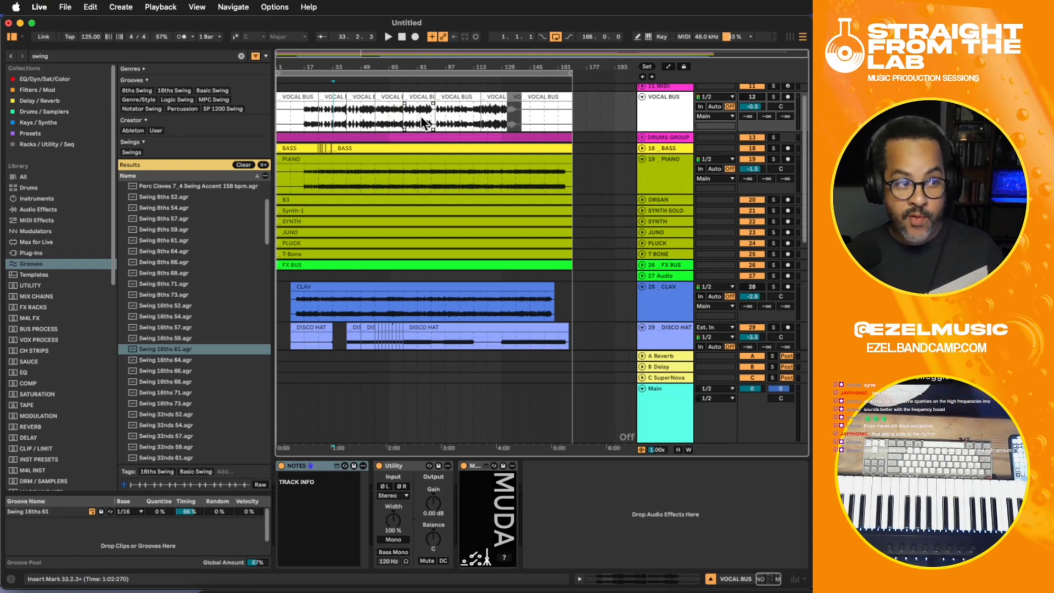
{"action": "left_click", "coordinate": [66, 7]}
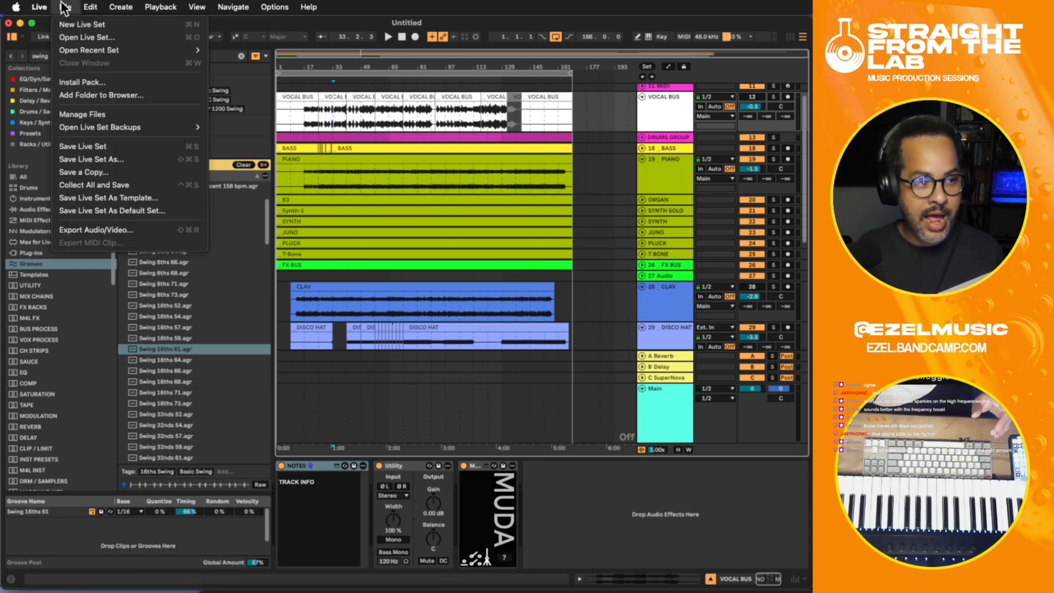
{"action": "left_click", "coordinate": [114, 184]}
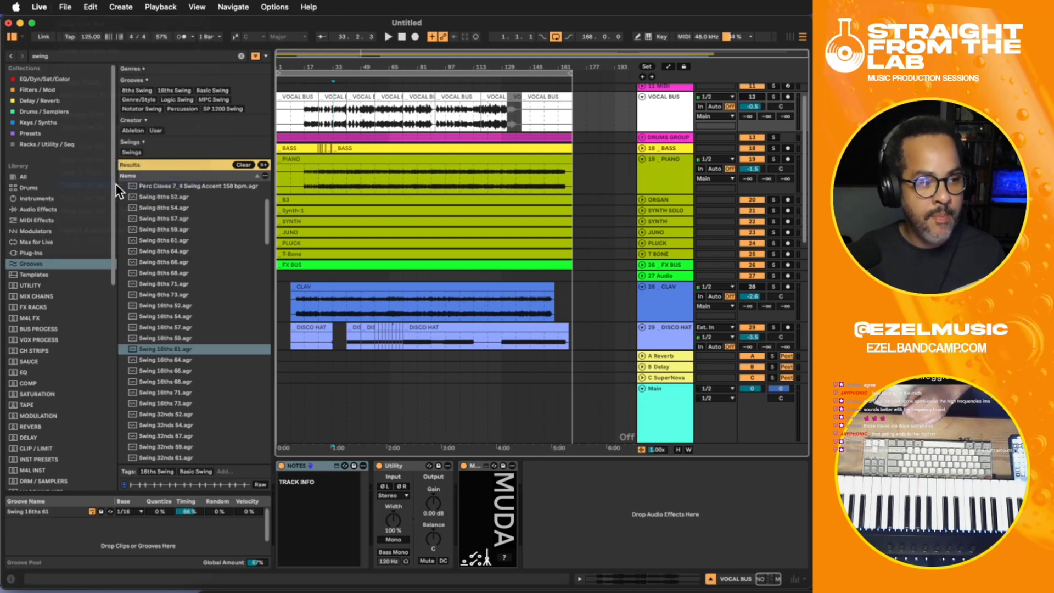
{"action": "left_click", "coordinate": [497, 355]}
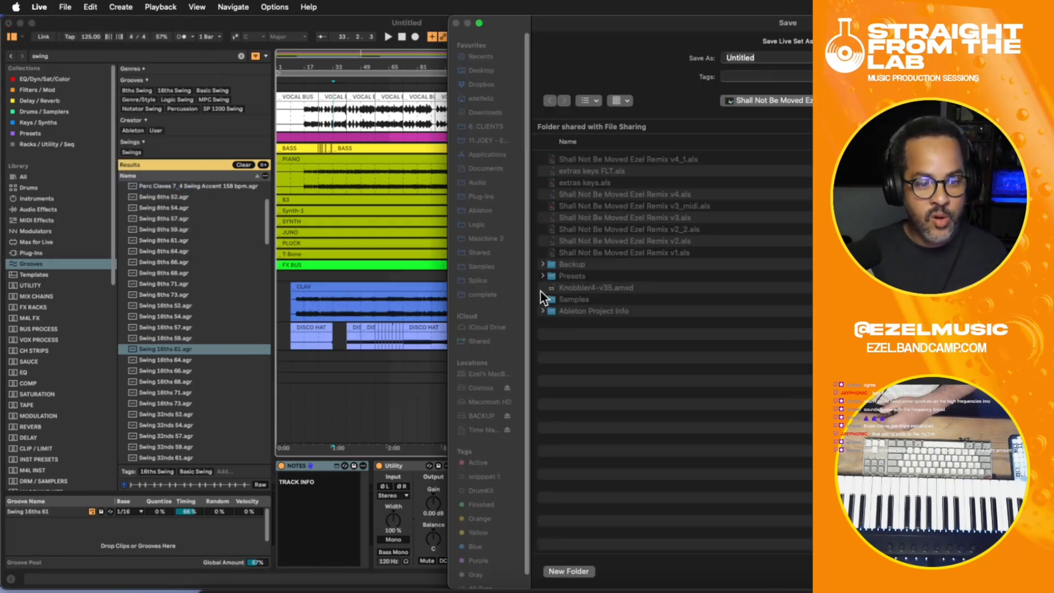
{"action": "left_click", "coordinate": [481, 71]}
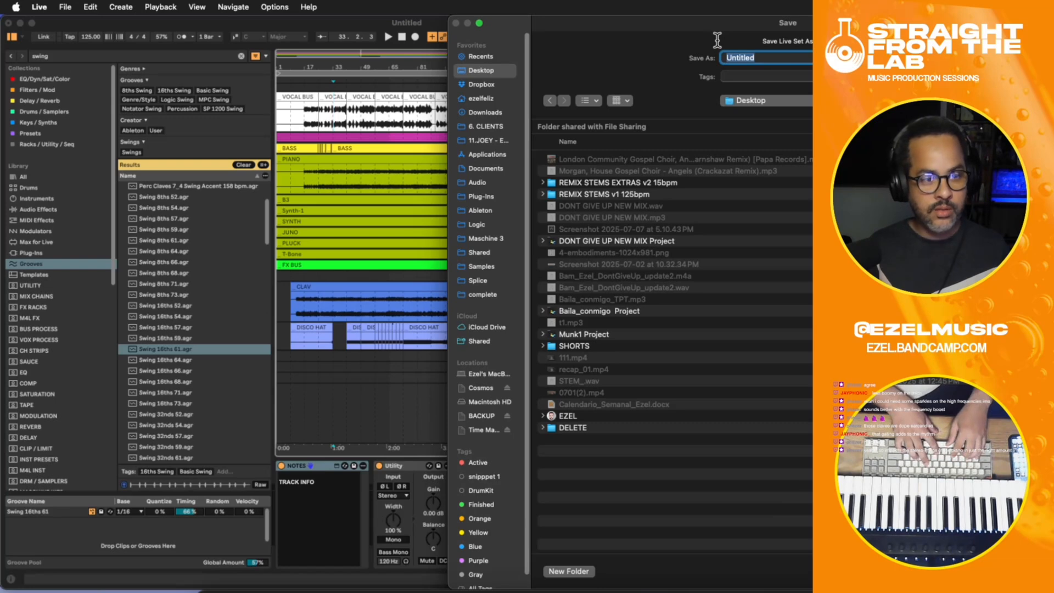
{"action": "type", "text": "SHALL NOT"}
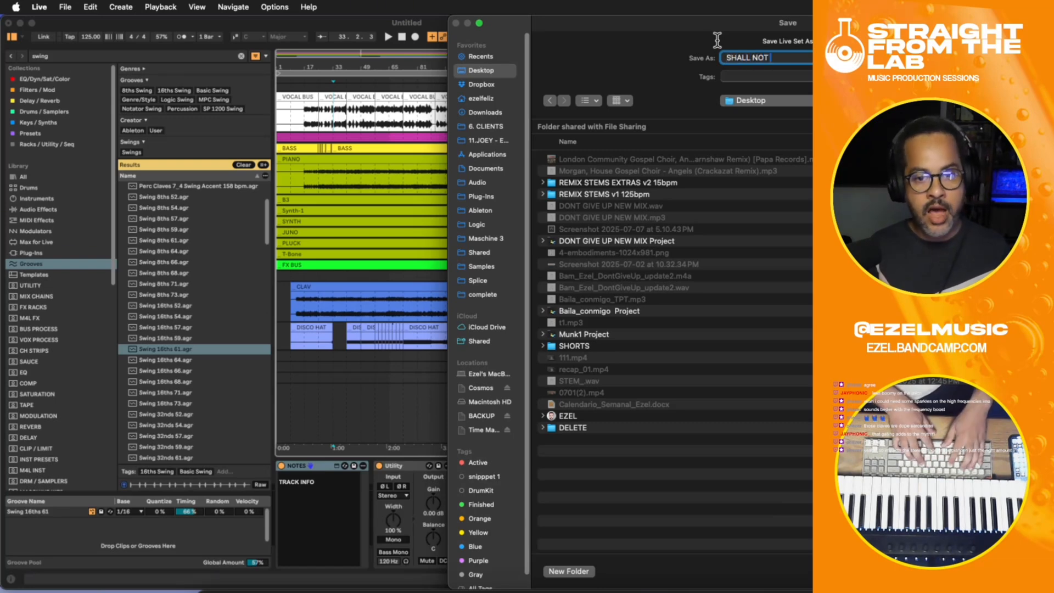
{"action": "type", "text": " BE MOVED ("}
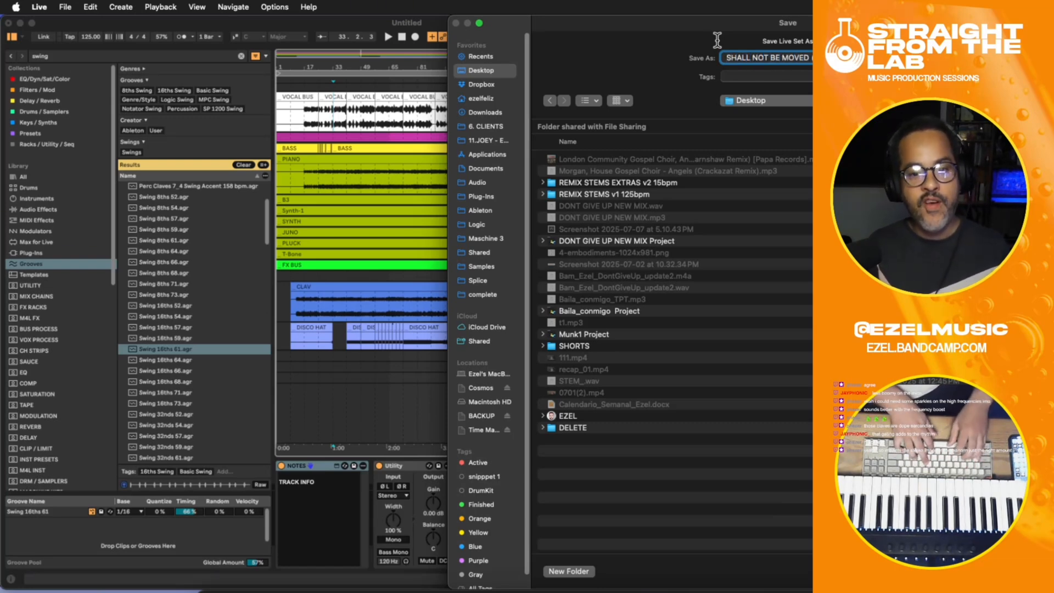
{"action": "type", "text": "R"}
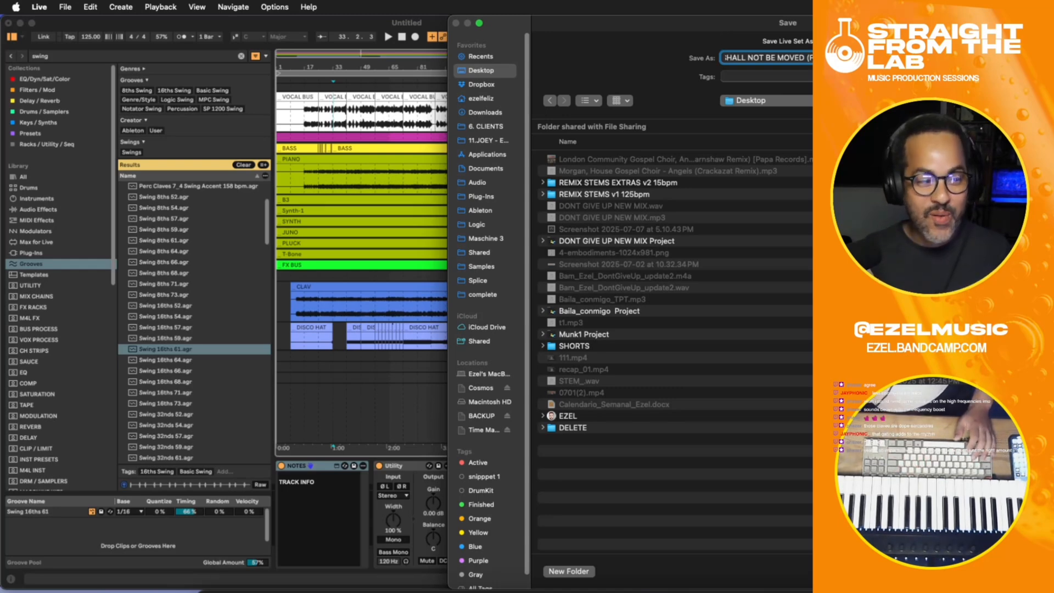
{"action": "key", "text": "Return"}
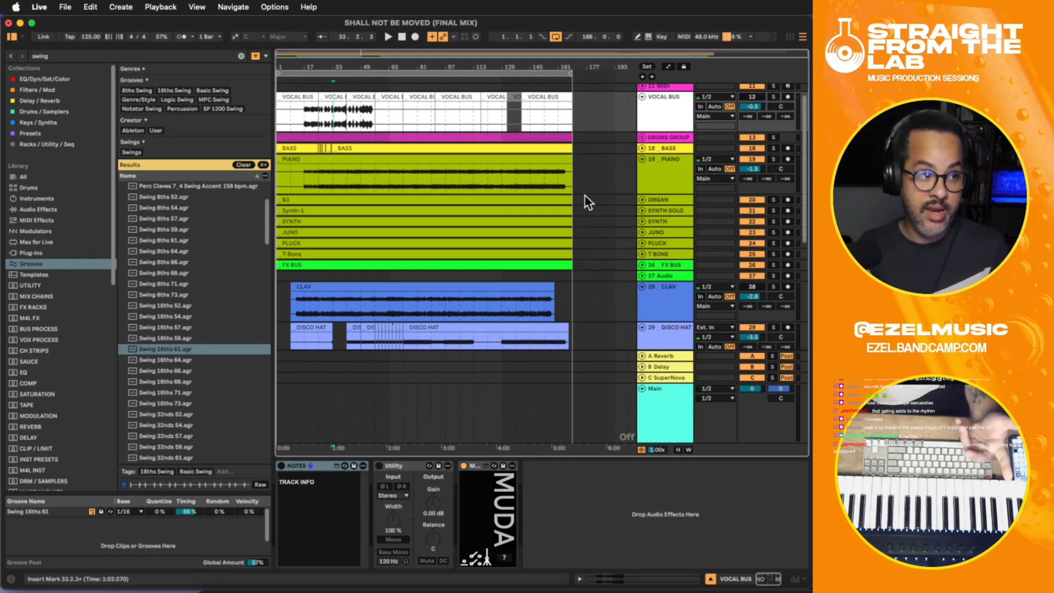
- Unfold the ORGAN track in the arrangement and place the insert marker at bar 48 on its clip
{"action": "left_click", "coordinate": [654, 183]}
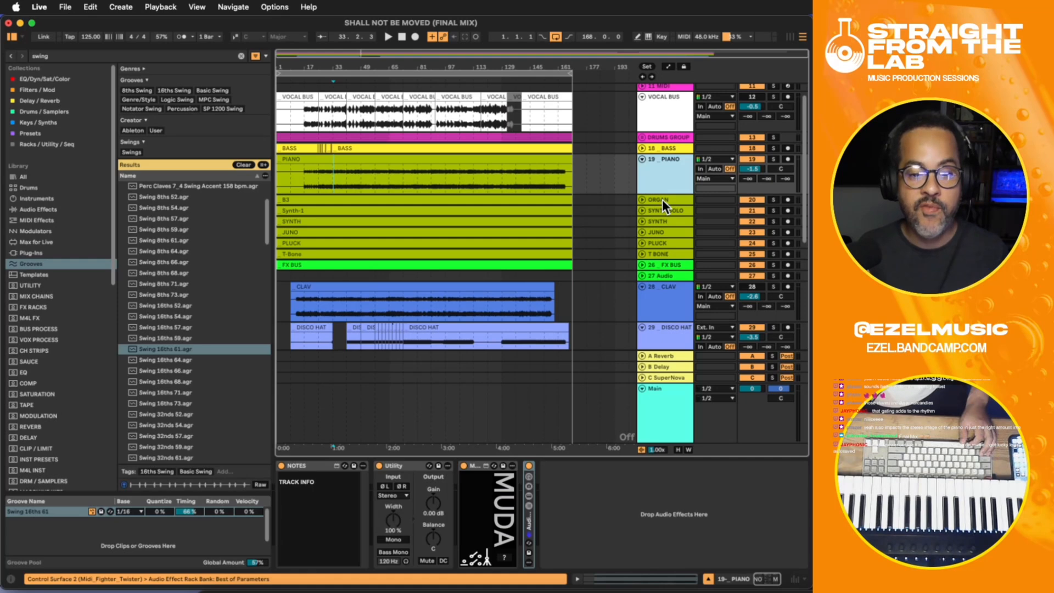
{"action": "left_click", "coordinate": [663, 199]}
{"action": "left_click", "coordinate": [642, 200]}
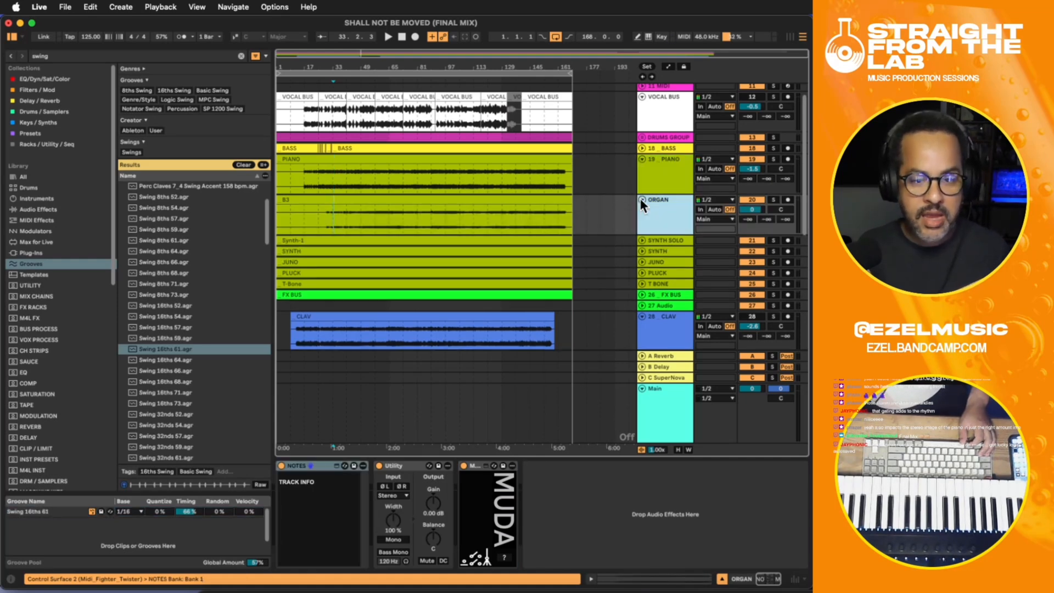
{"action": "left_click", "coordinate": [360, 210]}
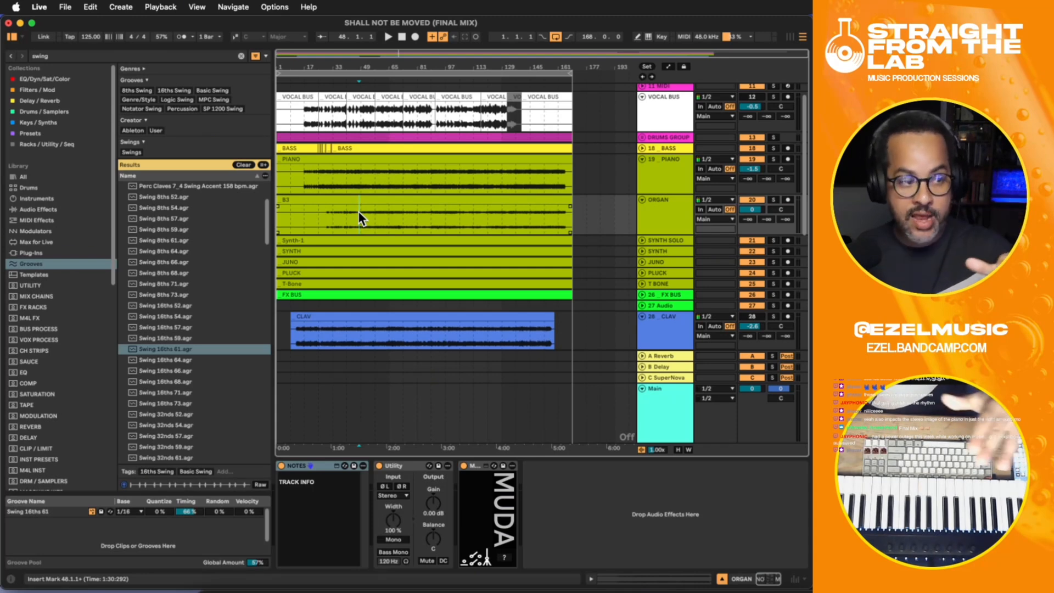
- Highlight the VOCAL BUS audio from about bar 14 to bar 138 and set the insert marker at bar 53
{"action": "left_click", "coordinate": [316, 111]}
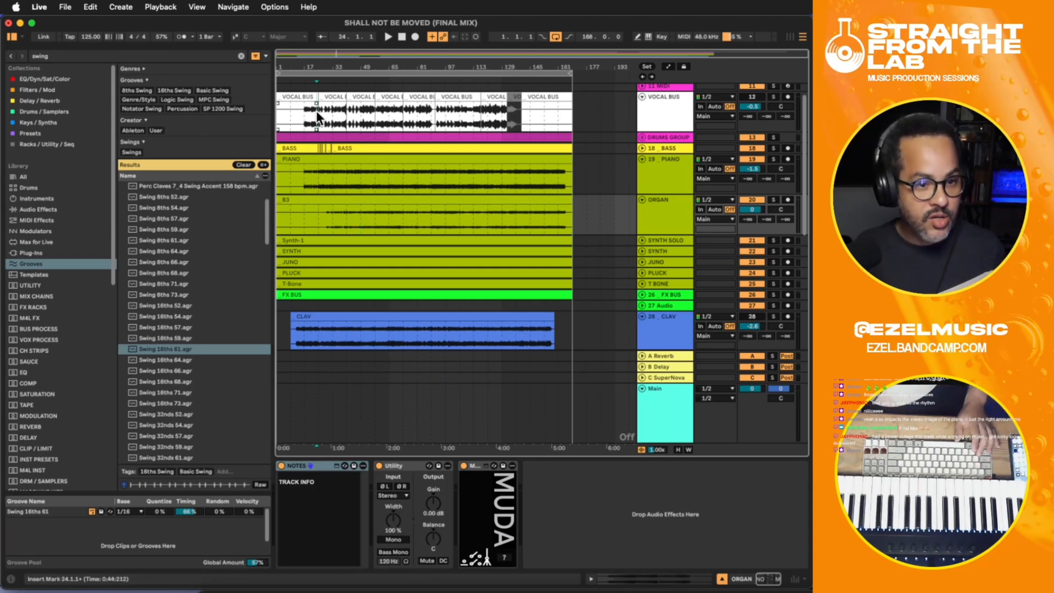
{"action": "left_click_drag", "start_coordinate": [306, 114], "coordinate": [518, 116]}
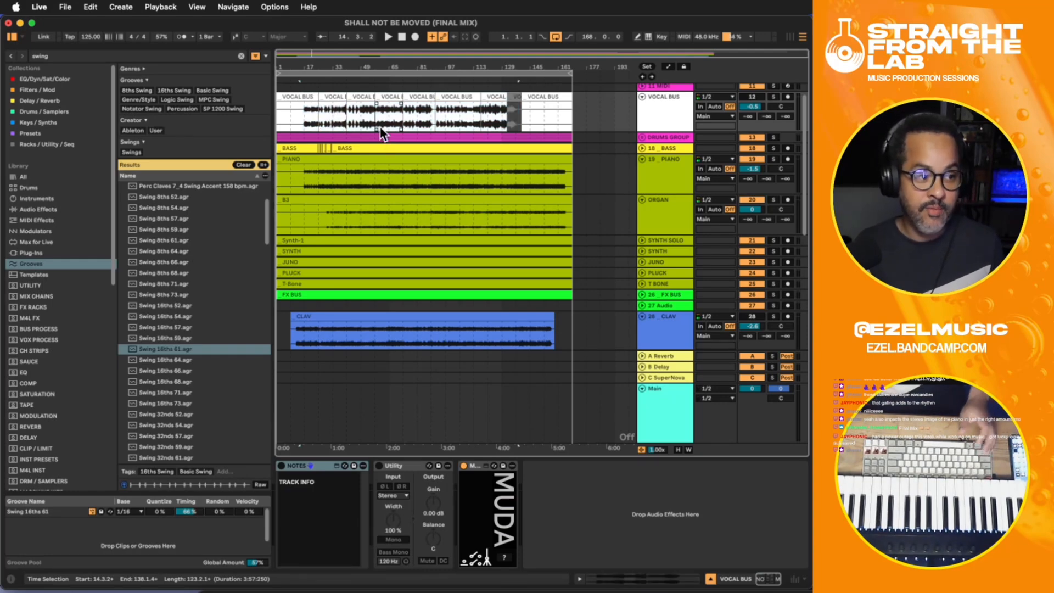
{"action": "left_click", "coordinate": [368, 119]}
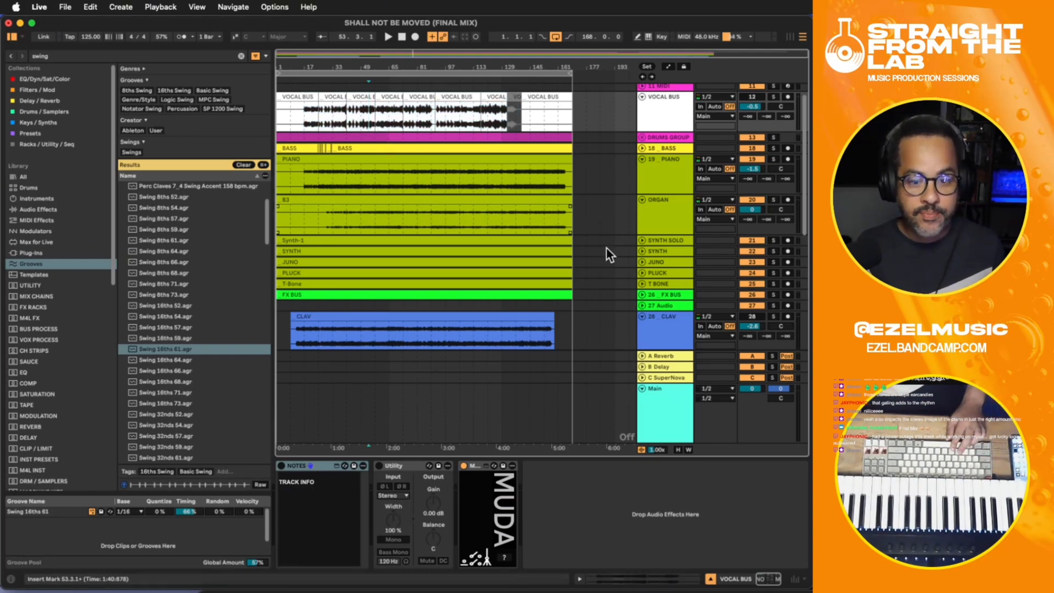
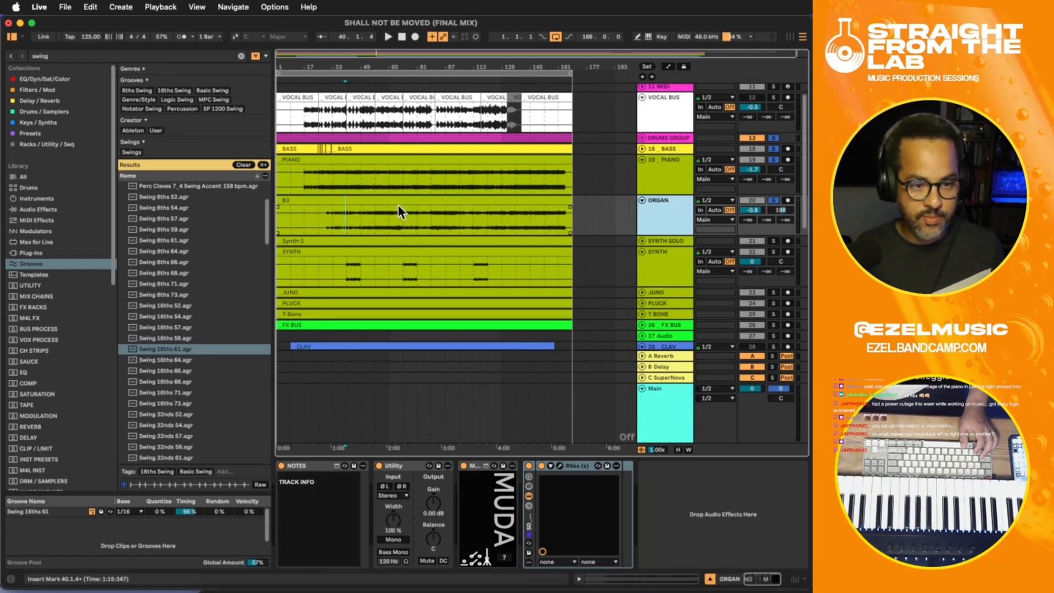
- Inspect the organ's B3 clip, play the mix from bar 53, and compare the ORGAN track with its RVox rack off and on
{"action": "double_click", "coordinate": [400, 204]}
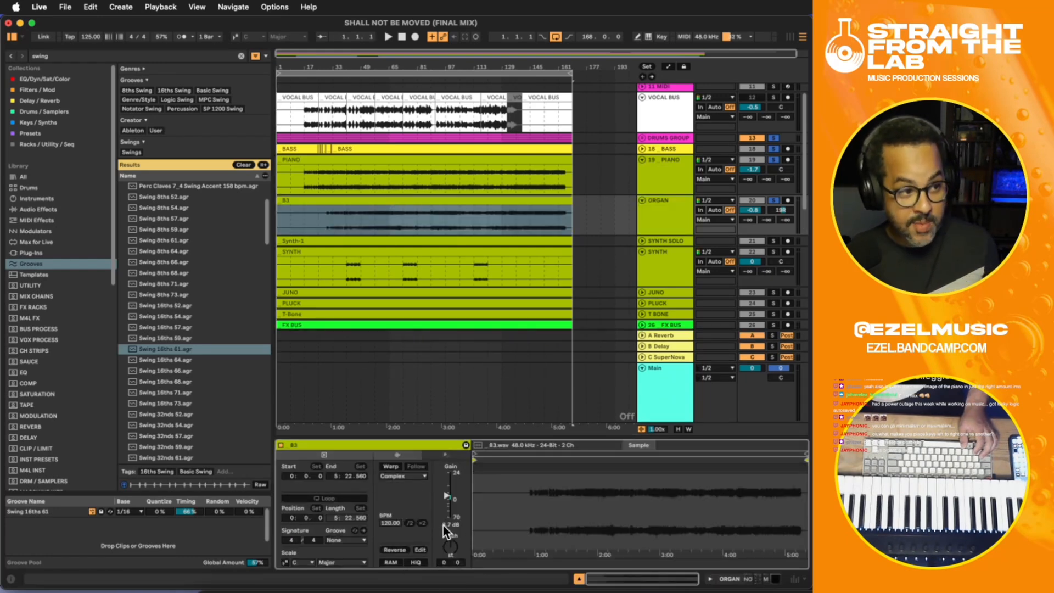
{"action": "left_click", "coordinate": [368, 213]}
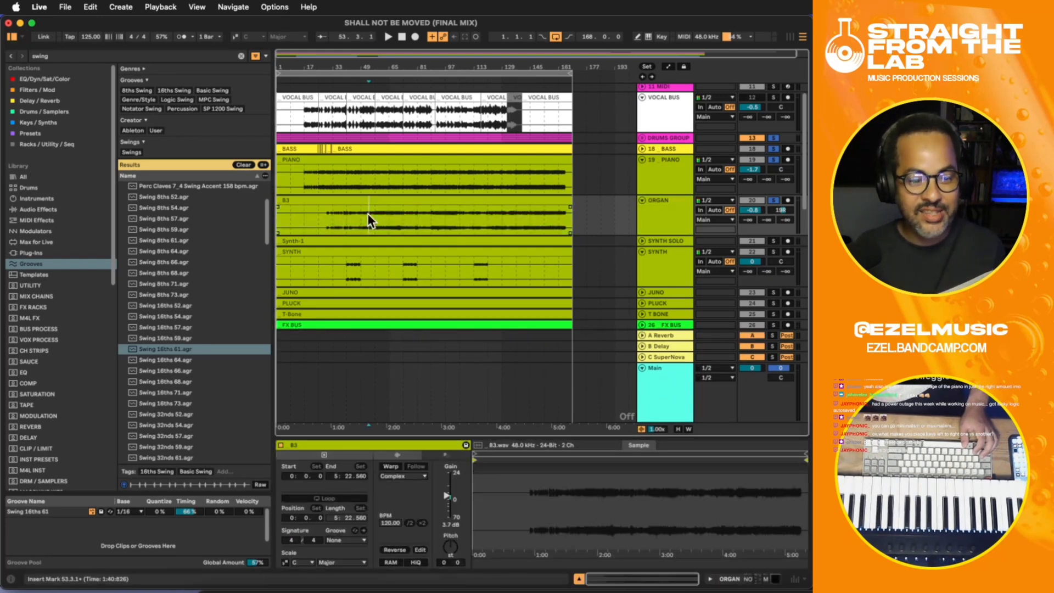
{"action": "left_click", "coordinate": [666, 209]}
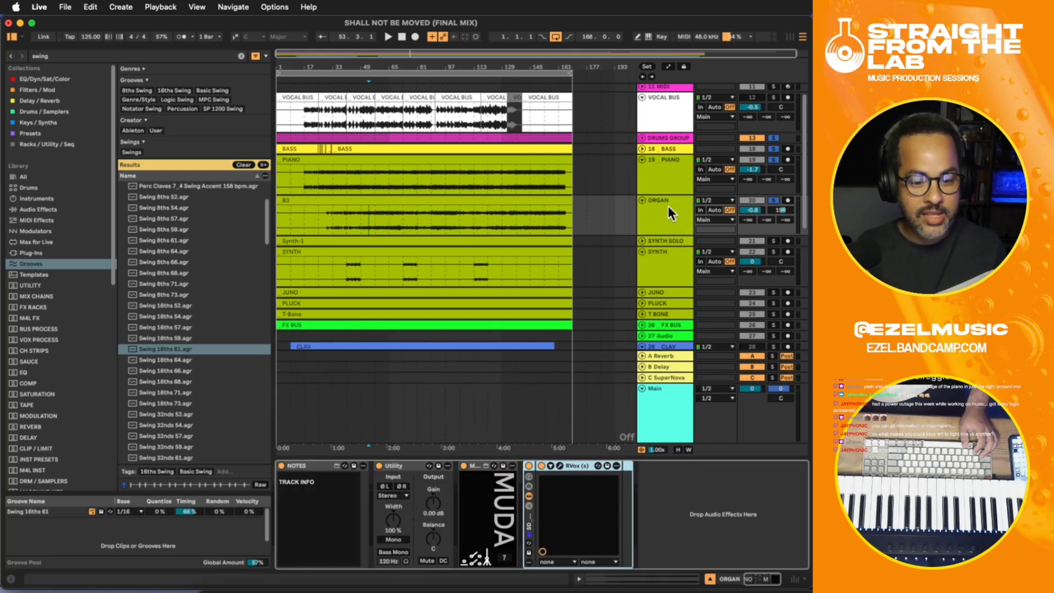
{"action": "key", "text": "space"}
{"action": "left_click", "coordinate": [529, 462]}
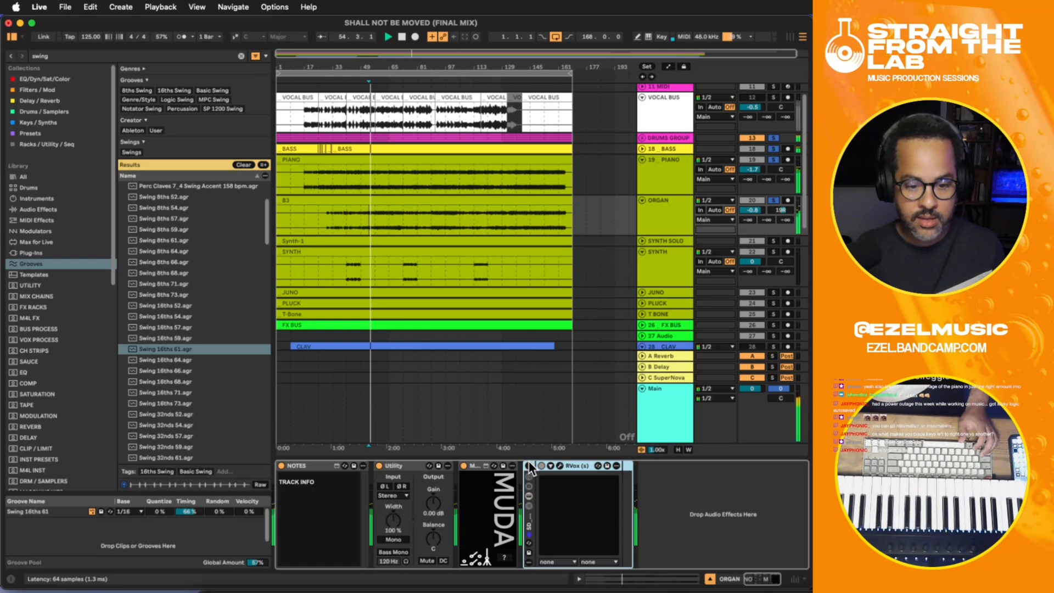
{"action": "left_click", "coordinate": [529, 465]}
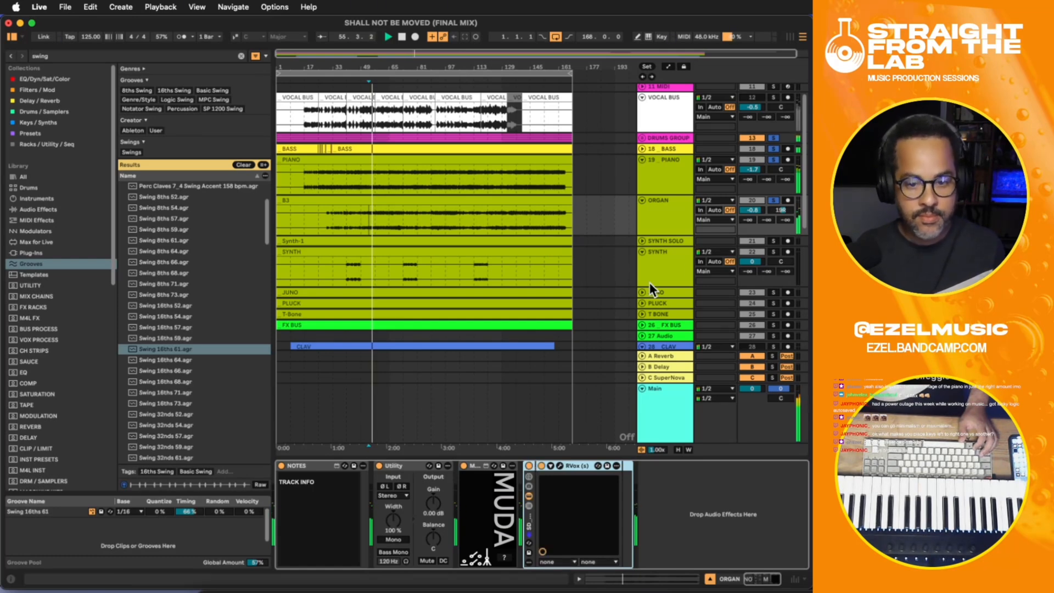
- Pan the PIANO track to 3L and the ORGAN track to 1L, and set the organ's volume to -0.1 dB
{"action": "left_click_drag", "start_coordinate": [751, 210], "coordinate": [751, 205]}
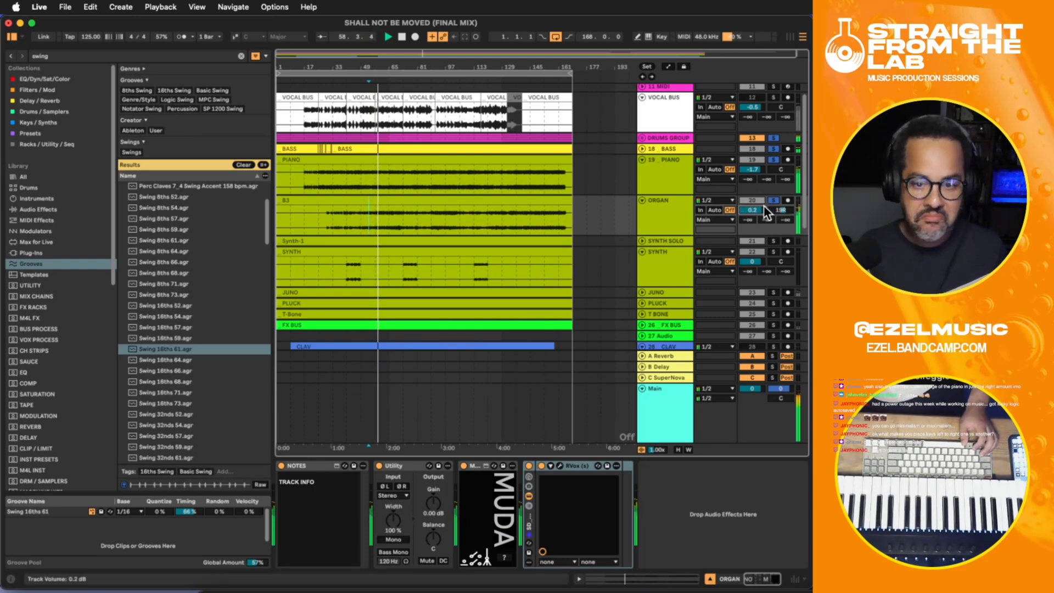
{"action": "left_click_drag", "start_coordinate": [780, 169], "coordinate": [778, 208]}
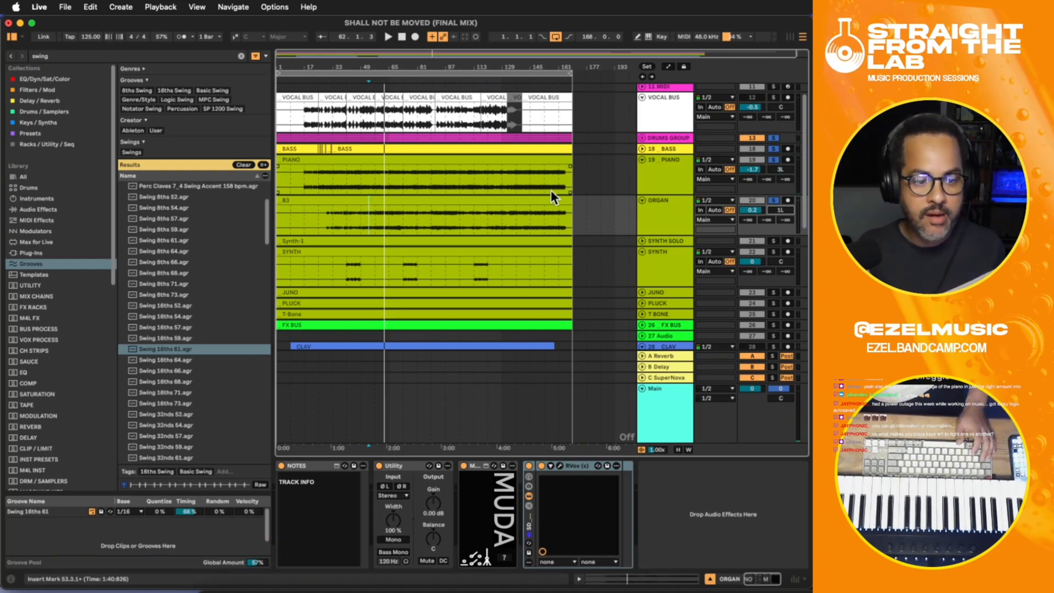
{"action": "left_click_drag", "start_coordinate": [751, 206], "coordinate": [752, 206]}
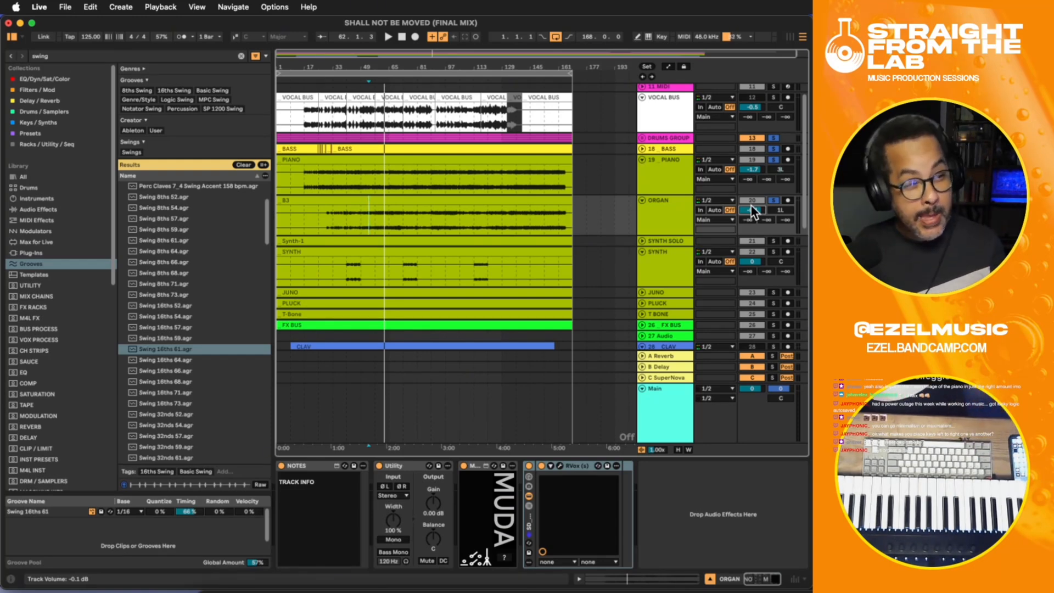
- Place the insert marker at bar 48 and set the device insertion point after RVox in the ORGAN track's chain
{"action": "left_click", "coordinate": [359, 213]}
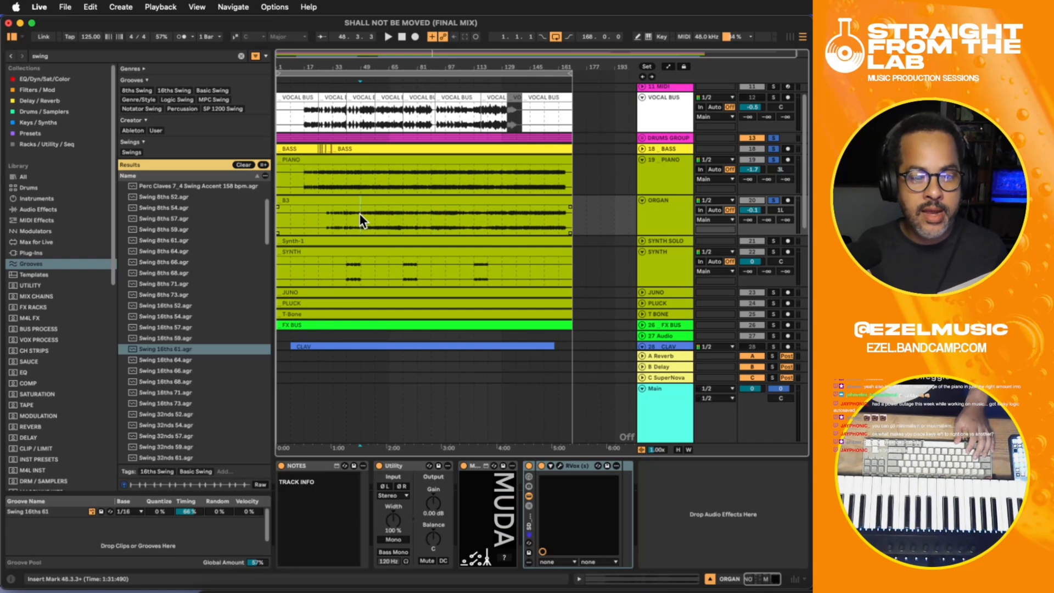
{"action": "left_click", "coordinate": [643, 214]}
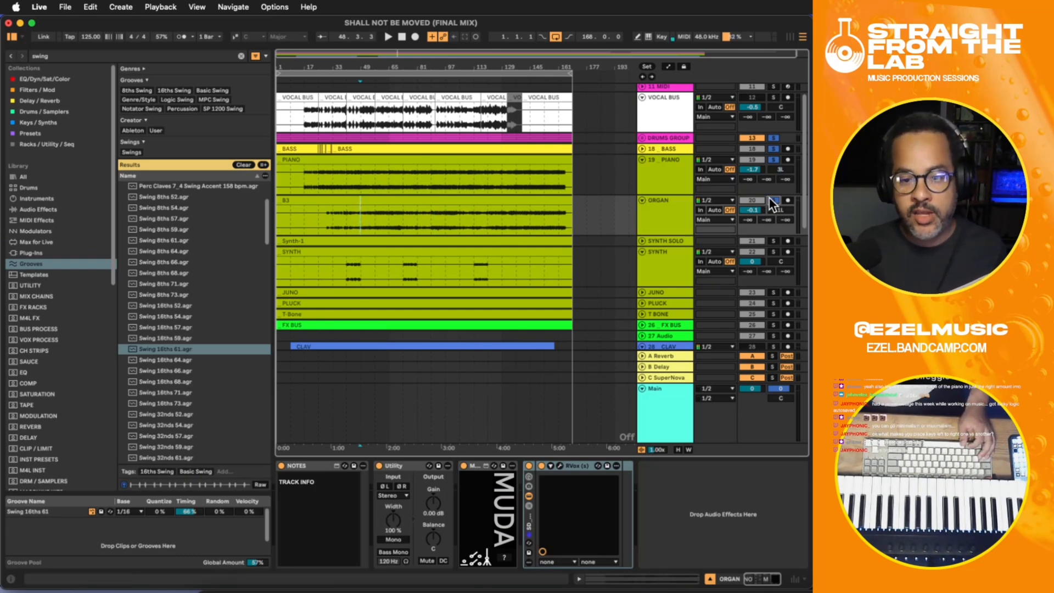
{"action": "left_click", "coordinate": [655, 213]}
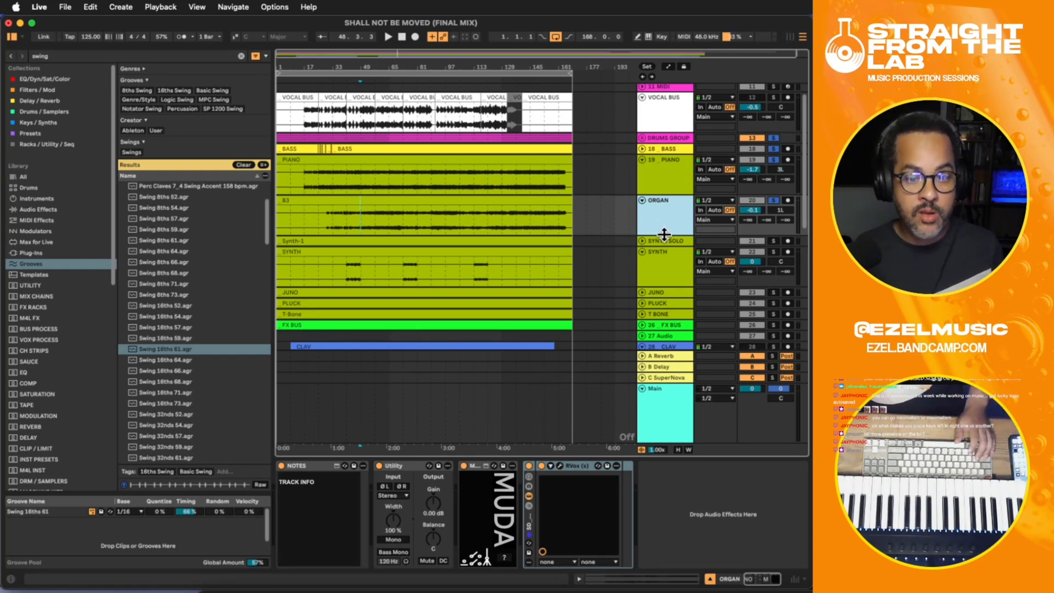
{"action": "left_click", "coordinate": [681, 508]}
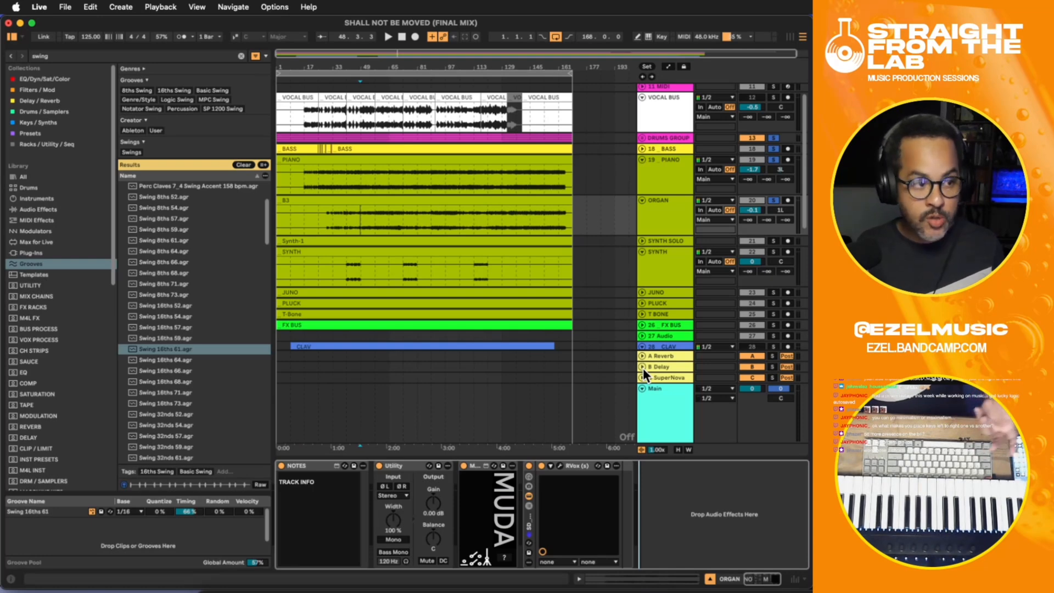
{"action": "left_click", "coordinate": [649, 220]}
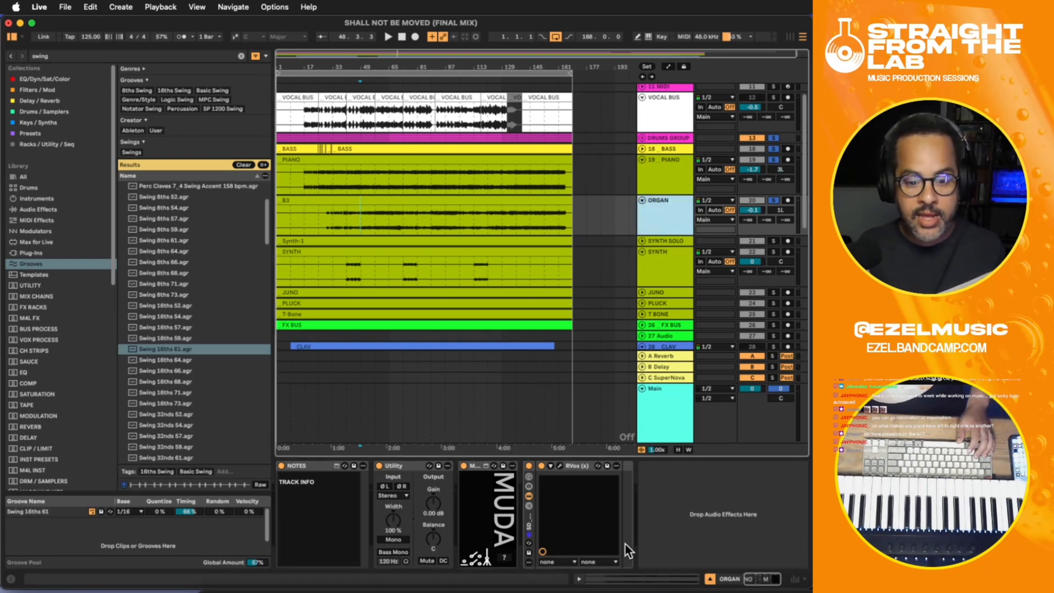
{"action": "left_click", "coordinate": [659, 522]}
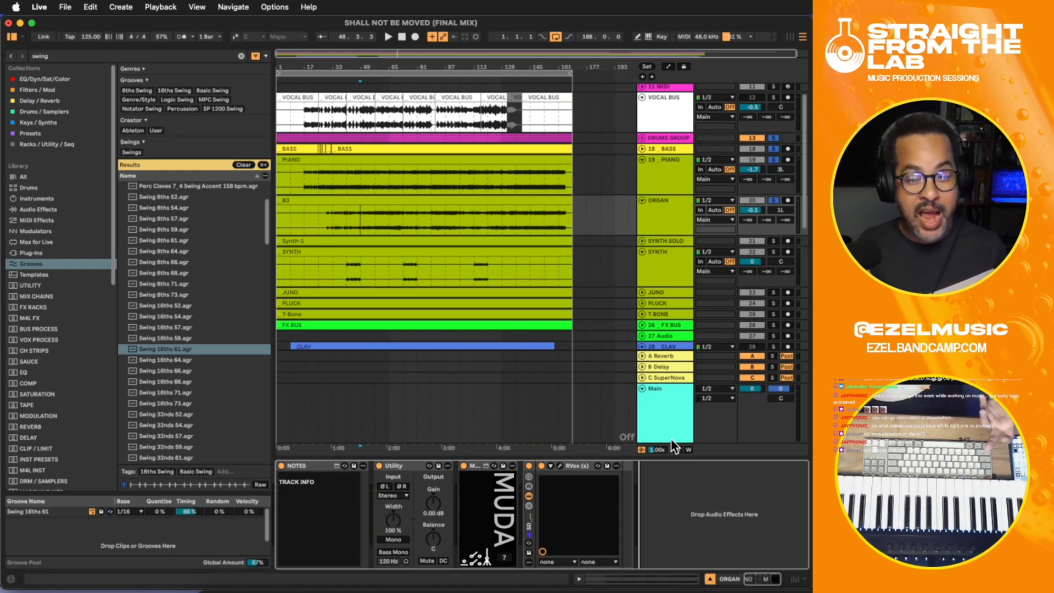
- Solo only the ORGAN track and play it from about bar 55
{"action": "left_click", "coordinate": [773, 199]}
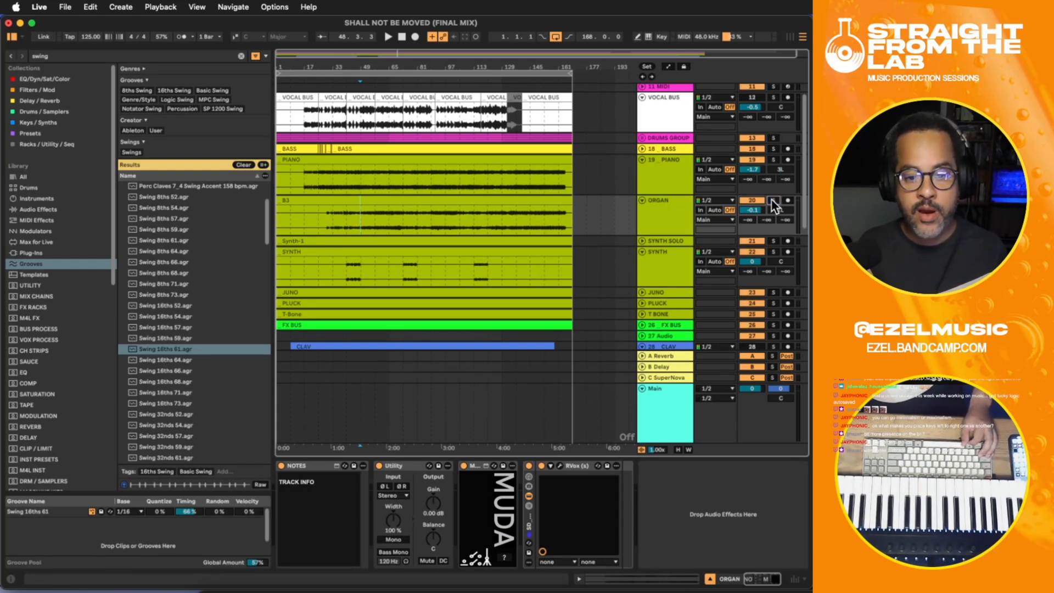
{"action": "left_click", "coordinate": [371, 216]}
{"action": "key", "text": "space"}
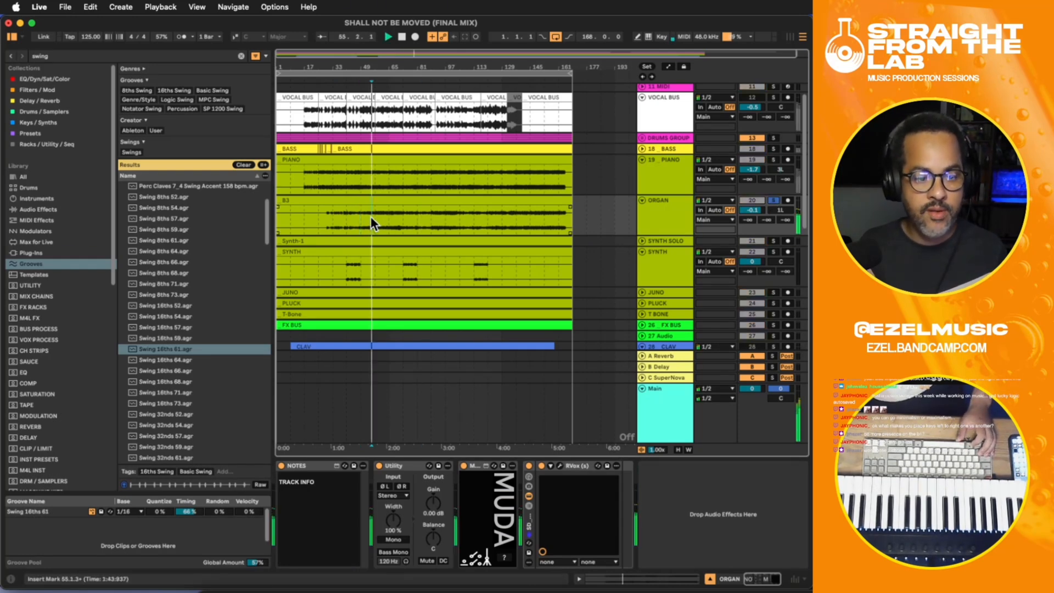
{"action": "left_click", "coordinate": [674, 212]}
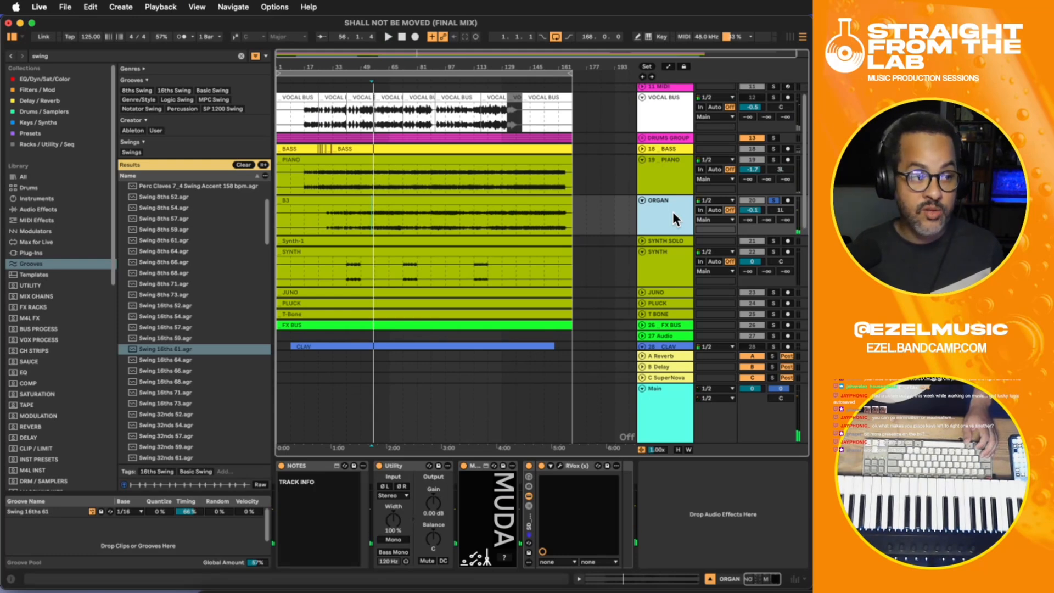
{"action": "key", "text": "space"}
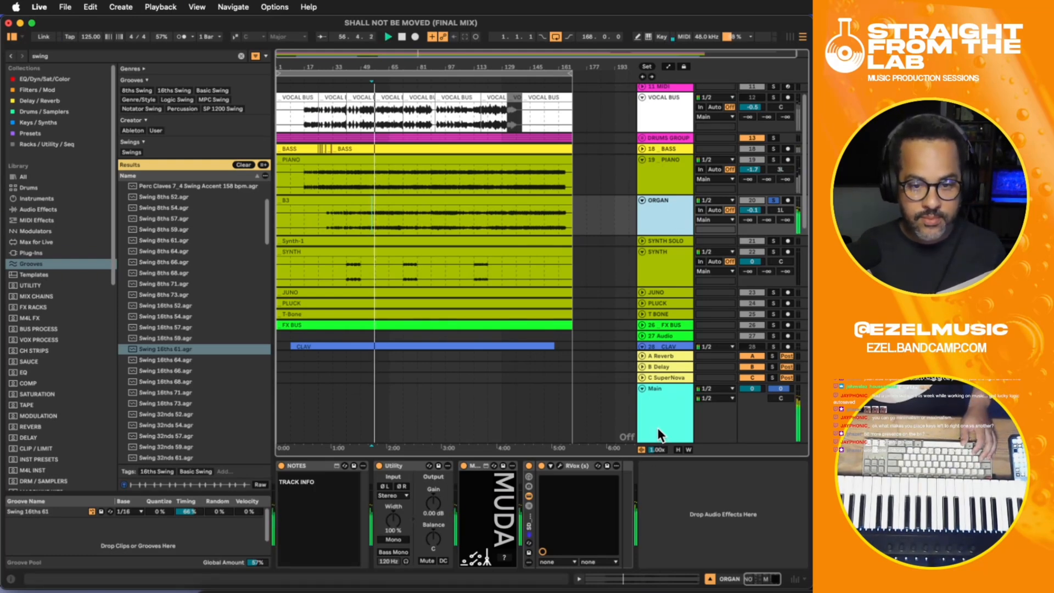
- Check the Main track's device chain and add Xrack Pro after RVox on the ORGAN track
{"action": "left_click", "coordinate": [658, 429]}
{"action": "left_click", "coordinate": [664, 200]}
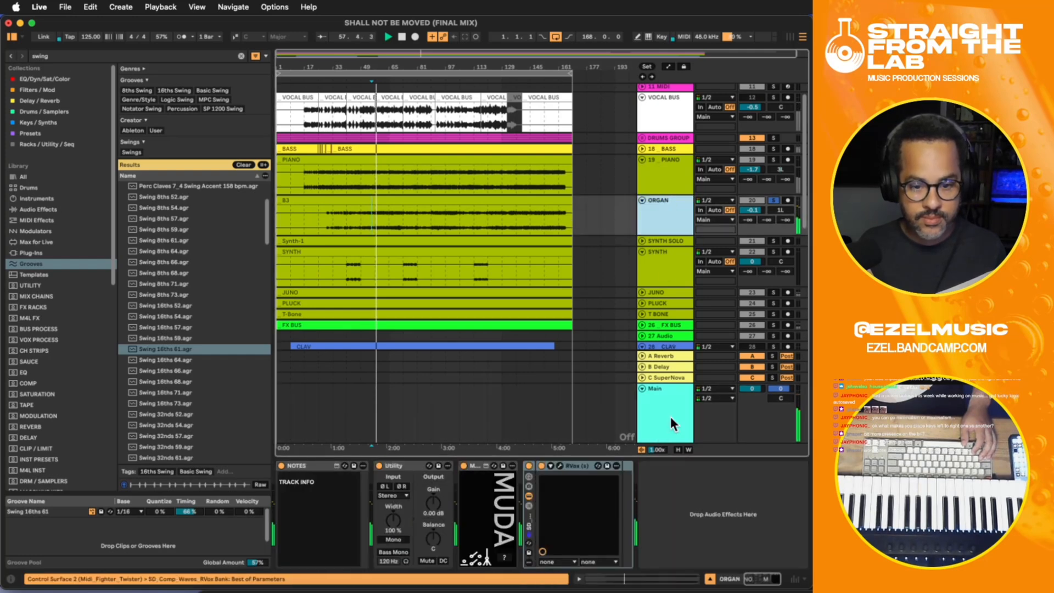
{"action": "left_click", "coordinate": [670, 417]}
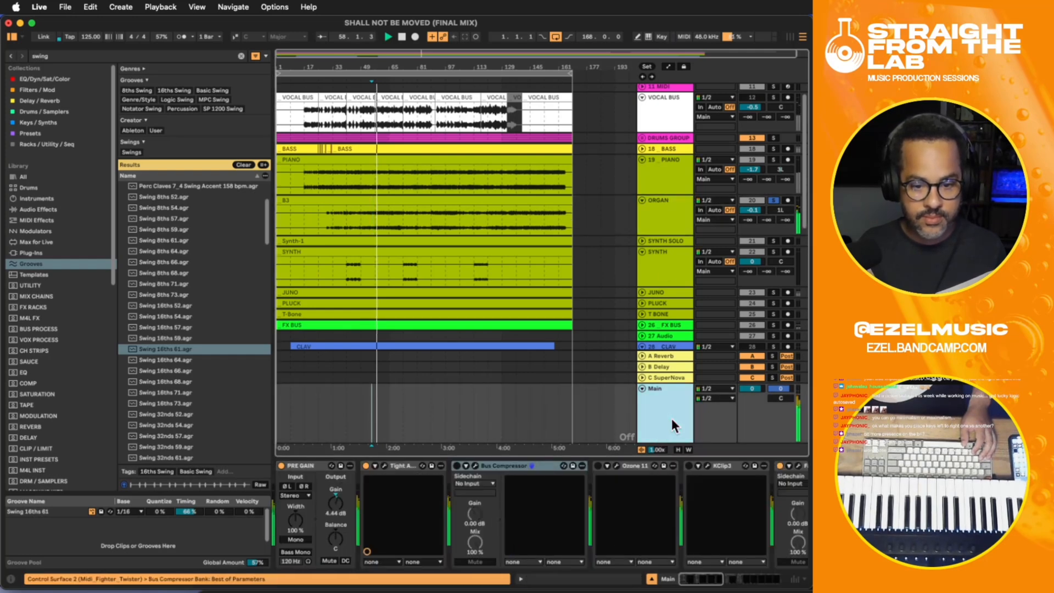
{"action": "left_click", "coordinate": [661, 209]}
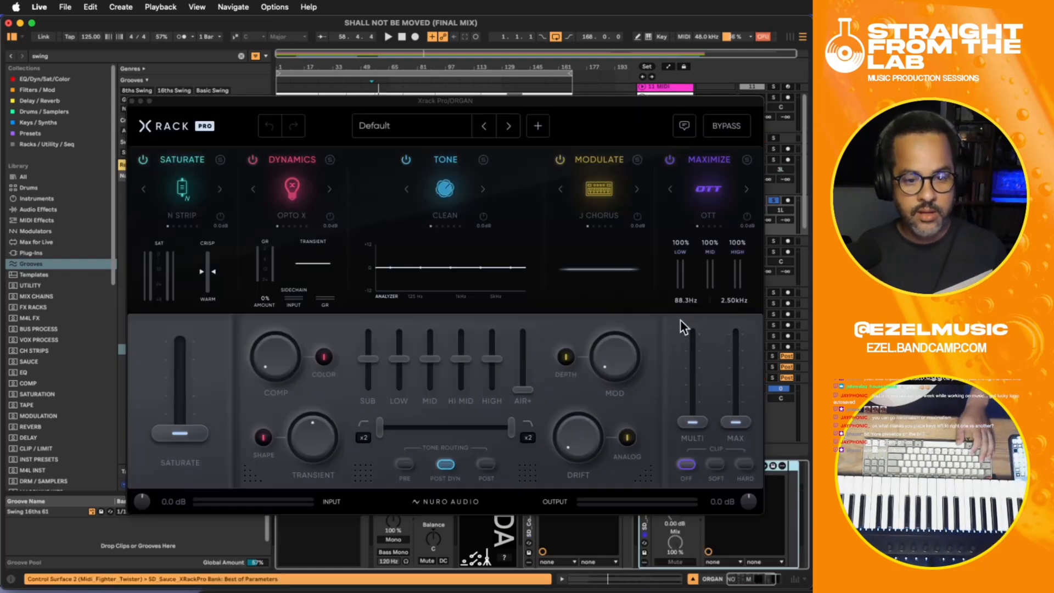
- Shape the organ's tone in Xrack Pro with a x4 low cut at 69 Hz, AIR+ 27%, MID -10% and HI MID -29%
{"action": "key", "text": "space"}
{"action": "left_click", "coordinate": [364, 438]}
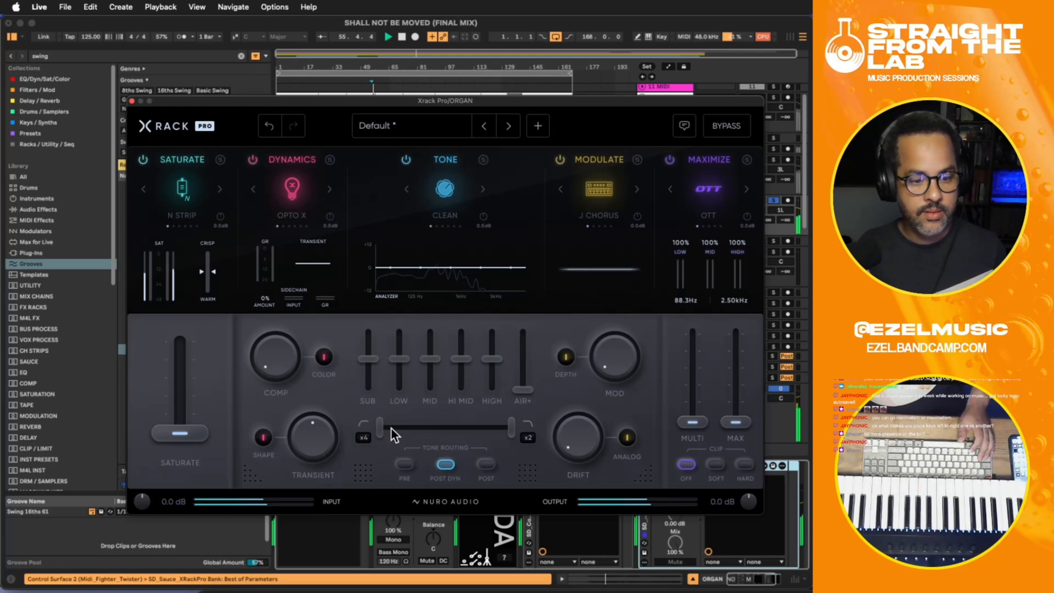
{"action": "left_click_drag", "start_coordinate": [379, 427], "coordinate": [404, 430]}
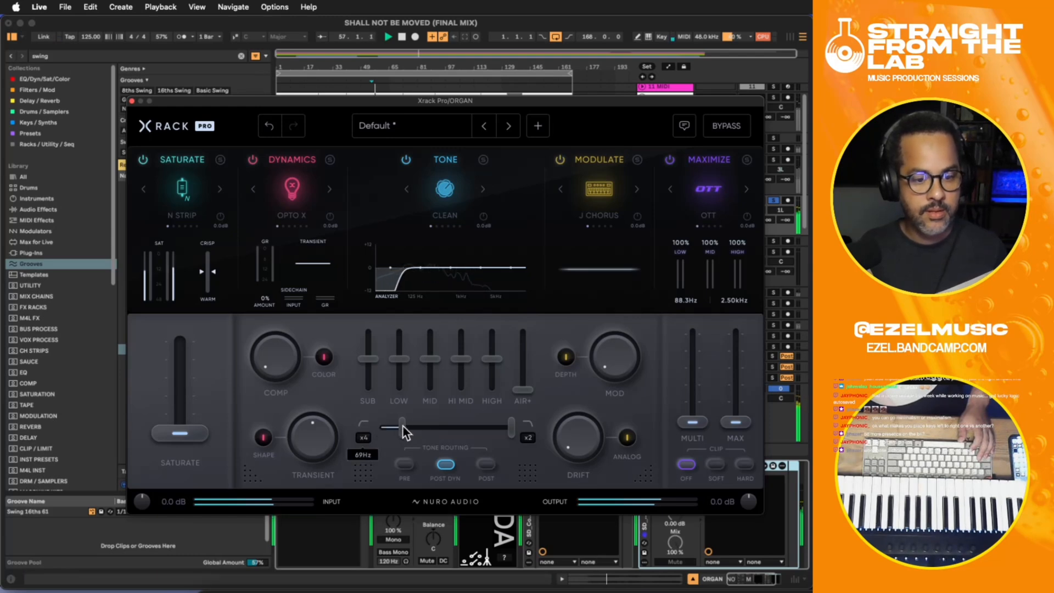
{"action": "left_click_drag", "start_coordinate": [518, 379], "coordinate": [519, 369]}
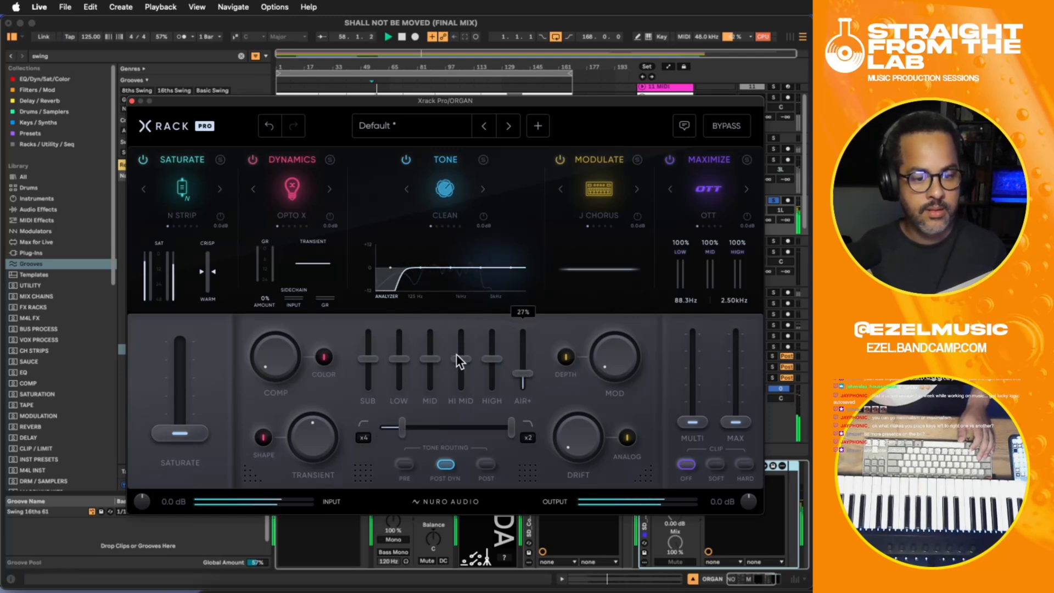
{"action": "left_click_drag", "start_coordinate": [456, 354], "coordinate": [437, 362]}
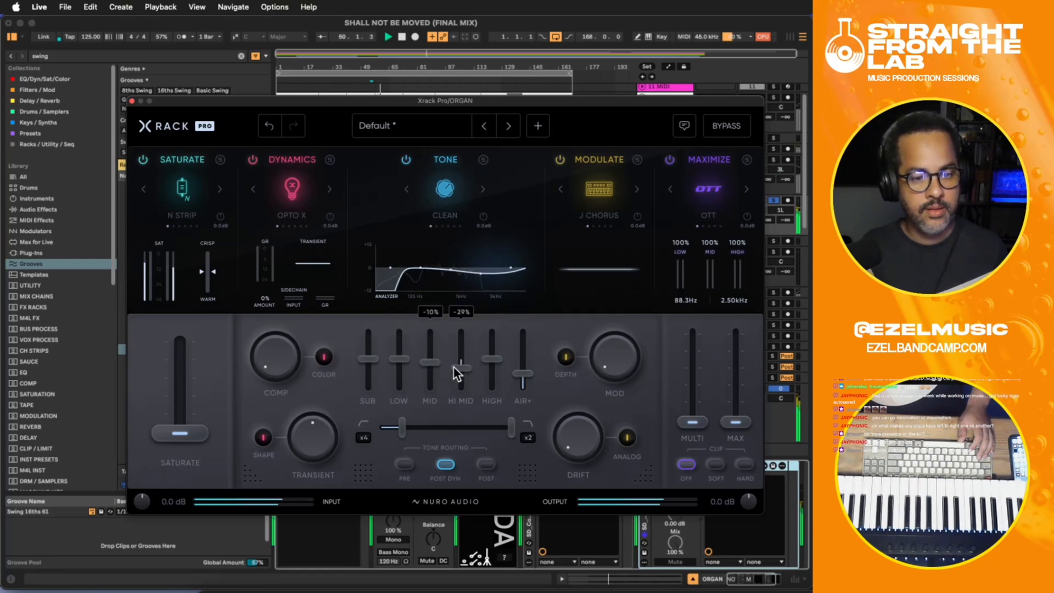
{"action": "left_click", "coordinate": [132, 101]}
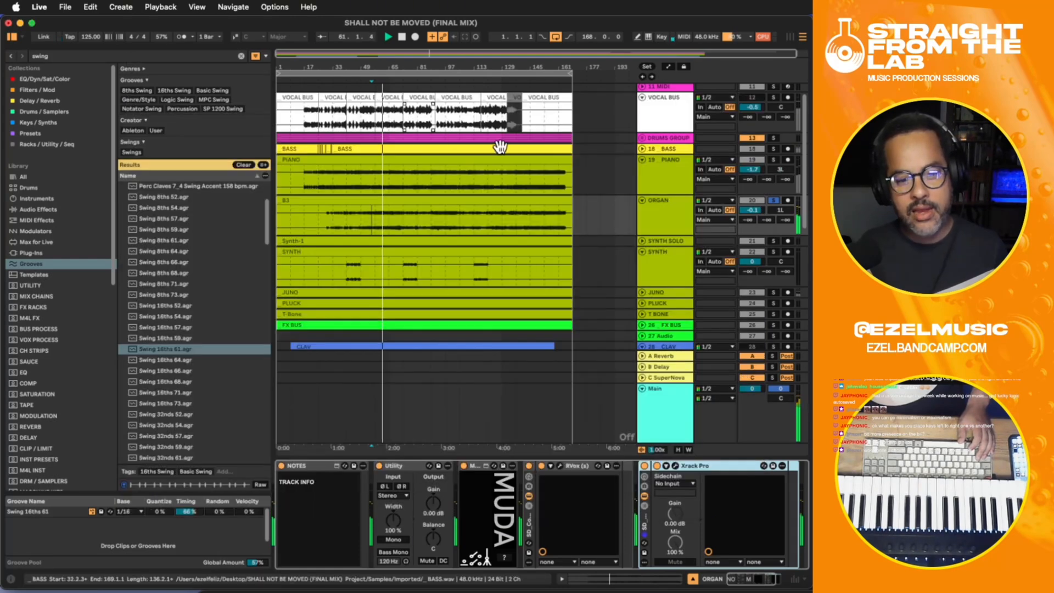
{"action": "scroll", "coordinate": [592, 184], "scroll_direction": "down", "scroll_amount": 10}
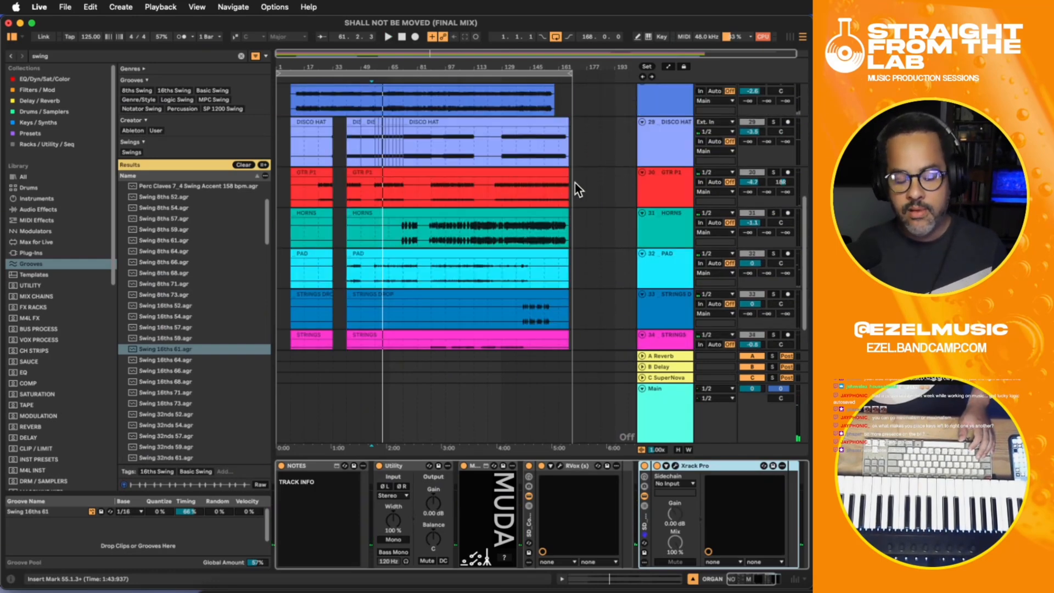
{"action": "scroll", "coordinate": [663, 207], "scroll_direction": "up", "scroll_amount": 3}
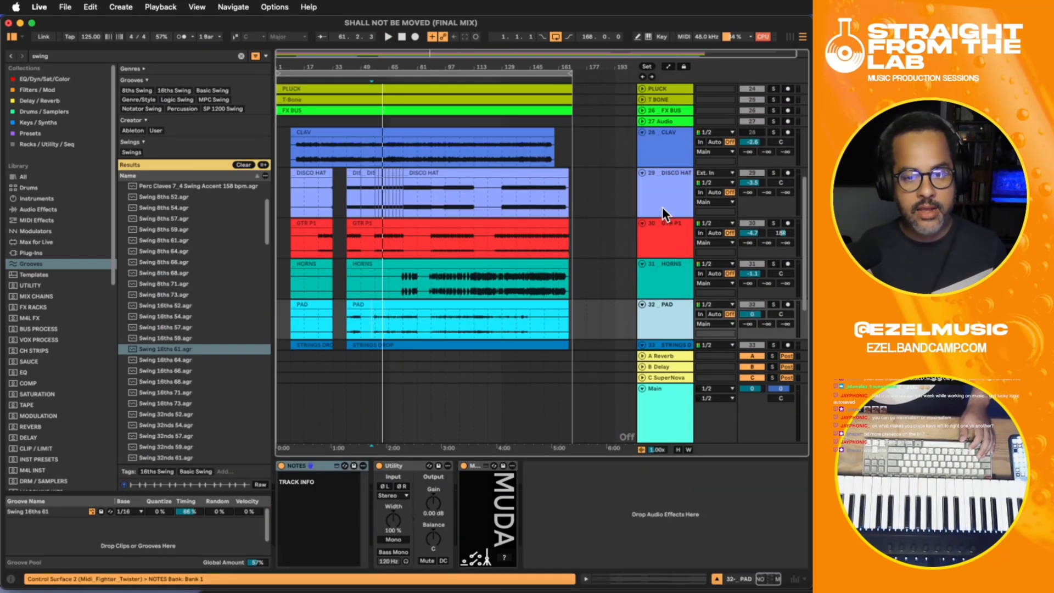
{"action": "scroll", "coordinate": [663, 207], "scroll_direction": "up", "scroll_amount": 5}
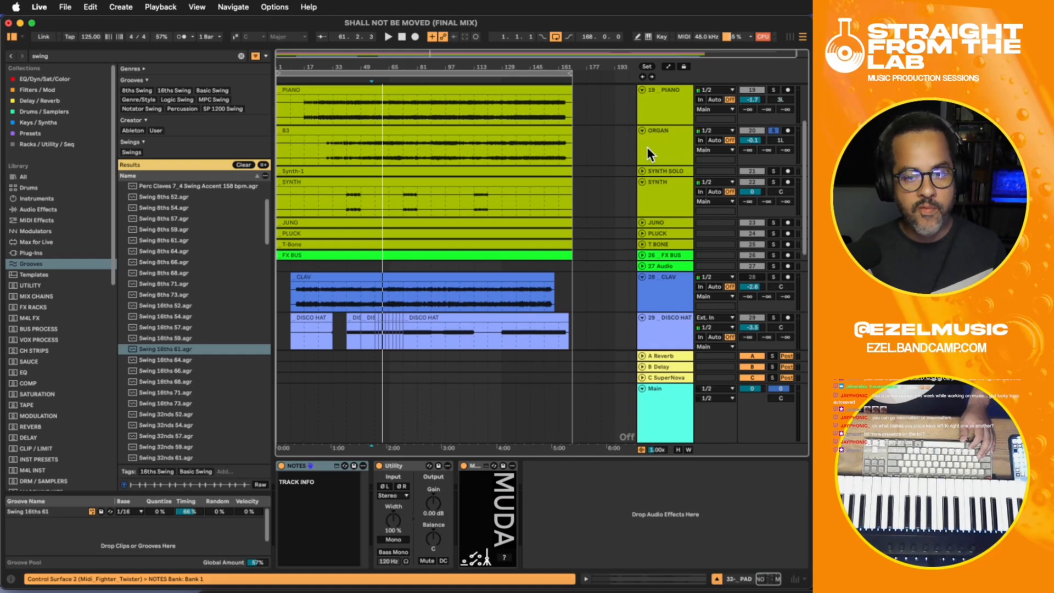
{"action": "left_click", "coordinate": [647, 147]}
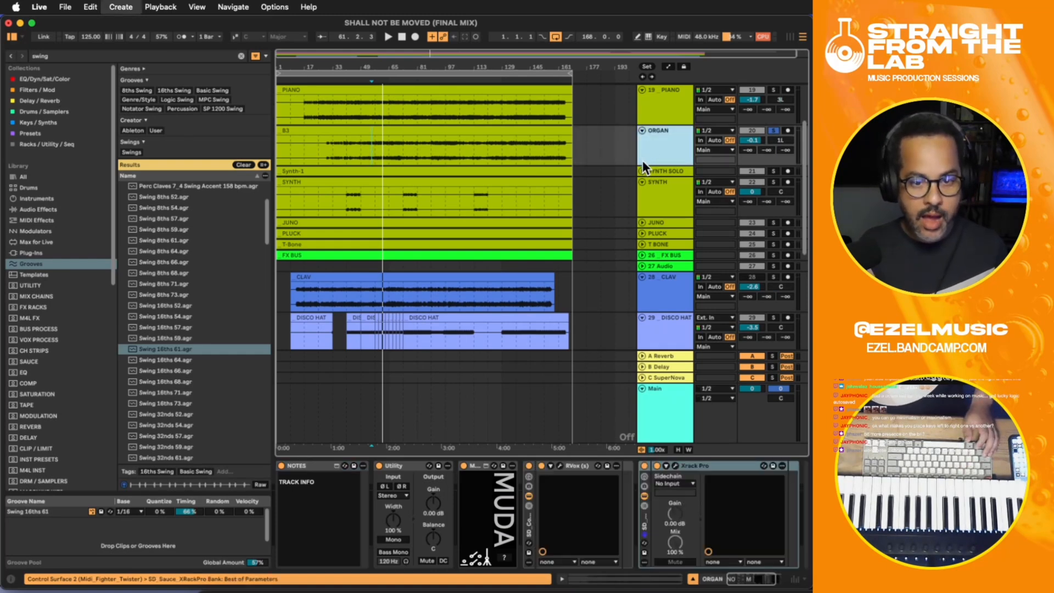
{"action": "key", "text": "super+t"}
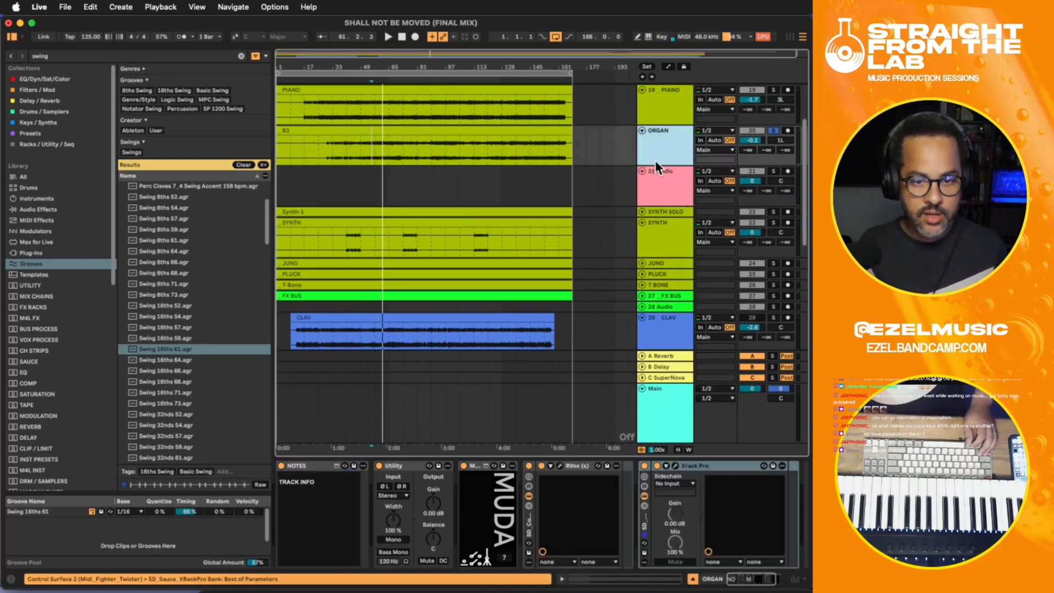
{"action": "left_click", "coordinate": [655, 172]}
{"action": "key", "text": "Delete"}
- Insert a new MIDI track below the ORGAN track and place the insert marker at bar 30 on it
{"action": "left_click", "coordinate": [654, 156]}
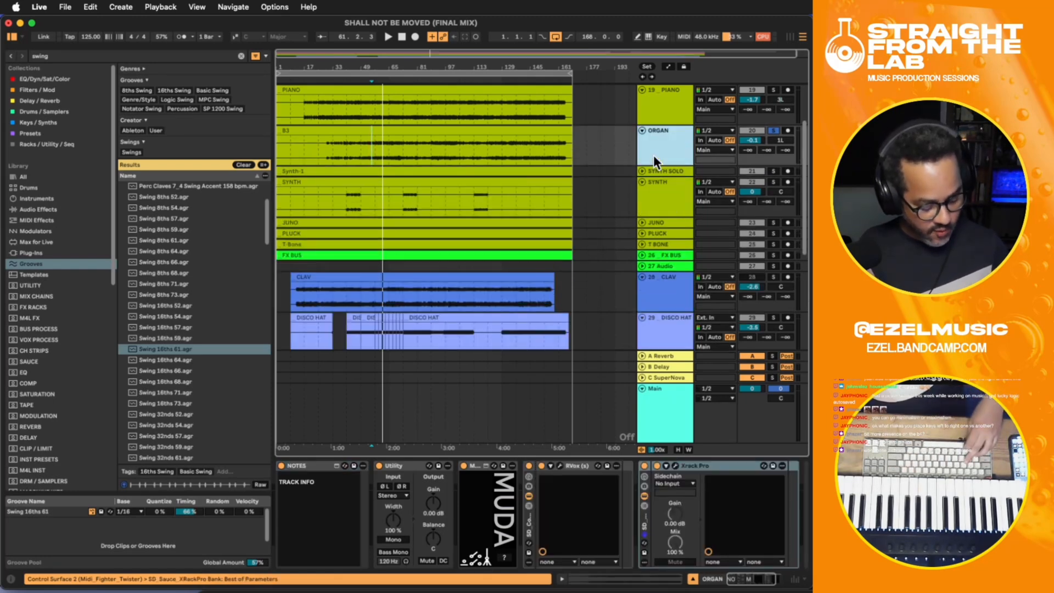
{"action": "key", "text": "super+shift+t"}
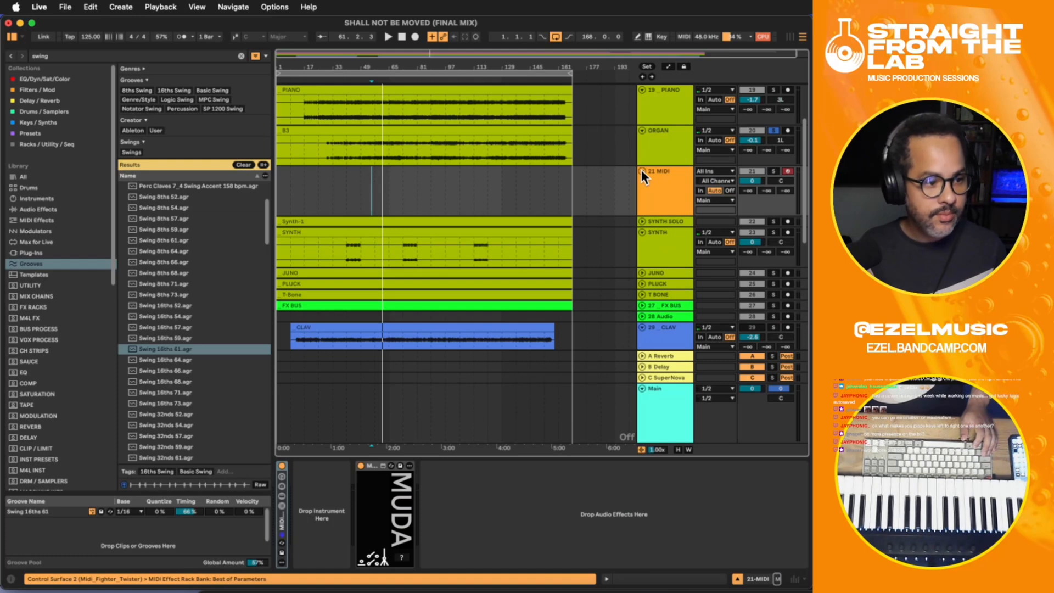
{"action": "left_click", "coordinate": [361, 197]}
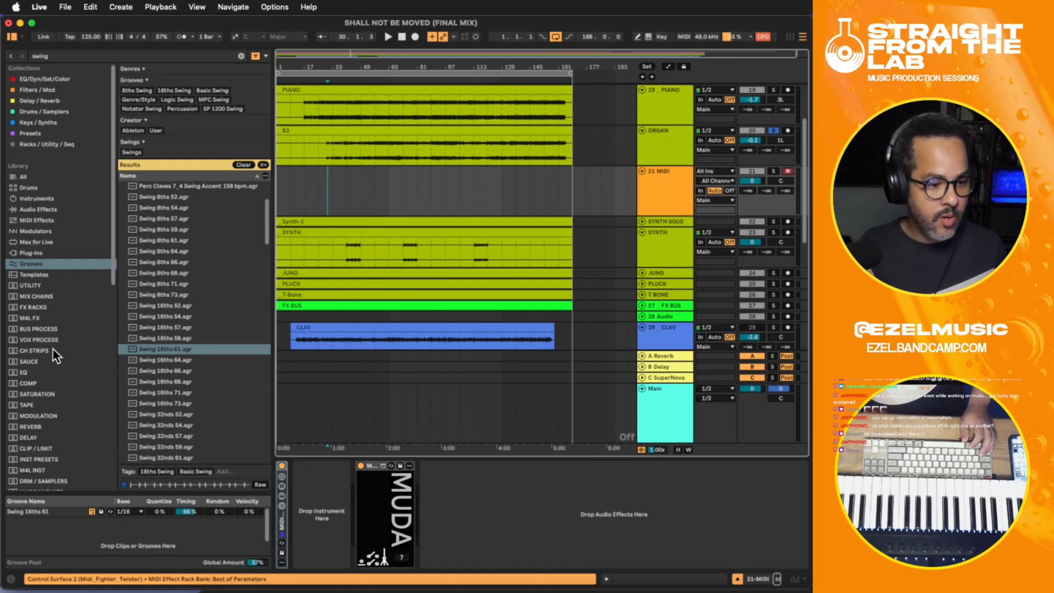
- Browse the Desktop place in Live's browser, clear the swing search filter, and expand the EZEL folder
{"action": "scroll", "coordinate": [55, 351], "scroll_direction": "down", "scroll_amount": 10}
{"action": "left_click", "coordinate": [34, 386]}
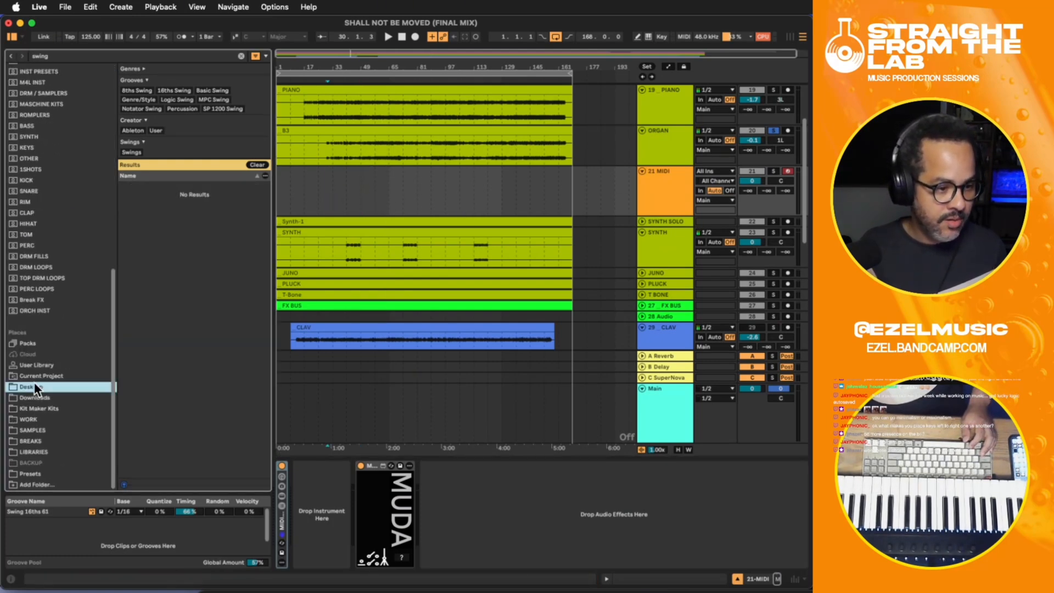
{"action": "left_click", "coordinate": [241, 56]}
{"action": "left_click", "coordinate": [133, 315]}
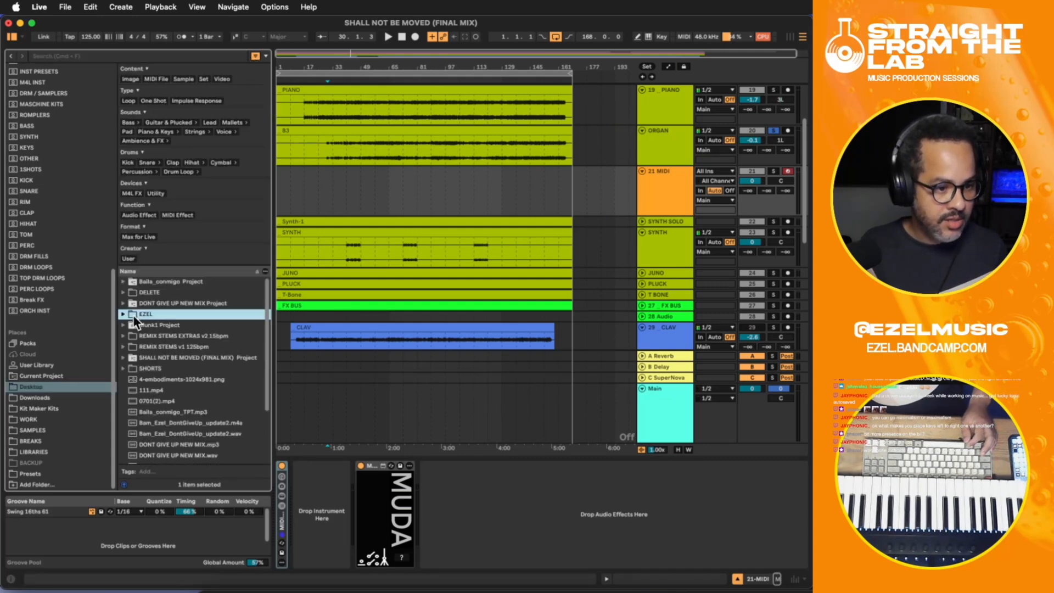
{"action": "left_click", "coordinate": [123, 314]}
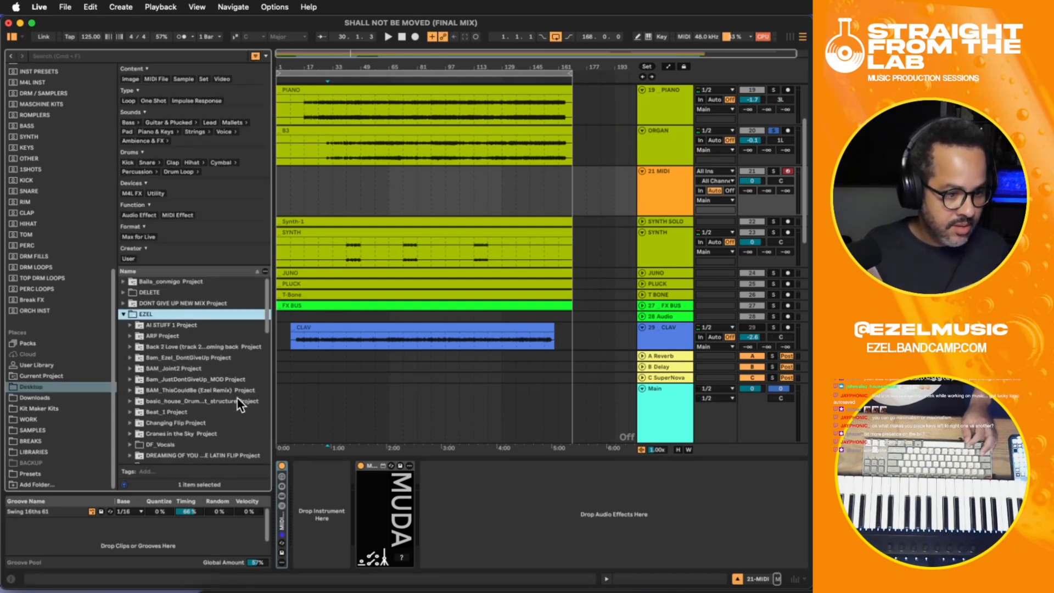
- Switch to Finder and search the Desktop folder for "SHALL NOT BE MOVED"
{"action": "left_click", "coordinate": [213, 589]}
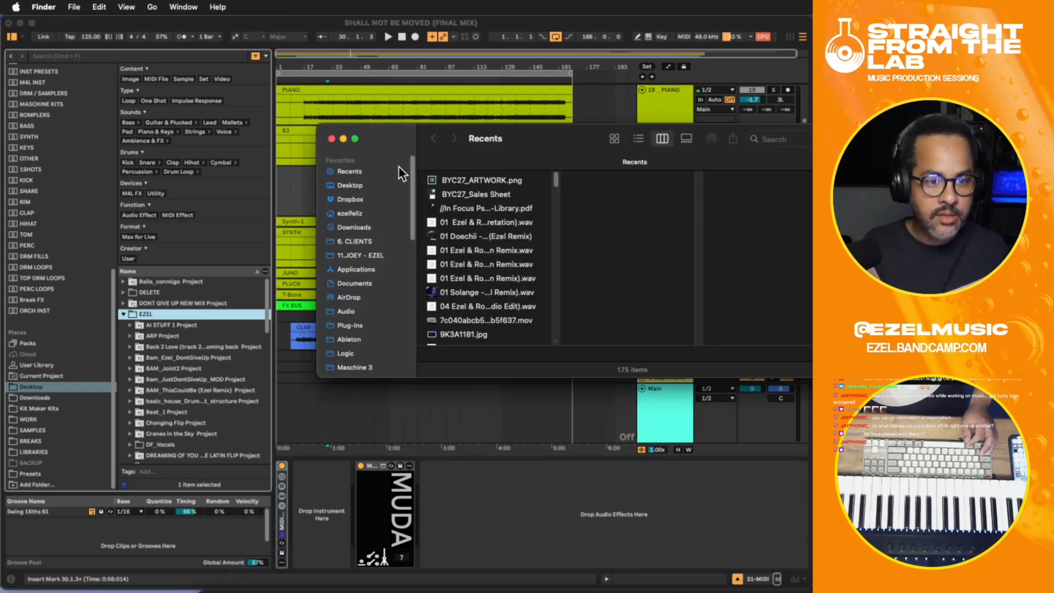
{"action": "left_click", "coordinate": [351, 186]}
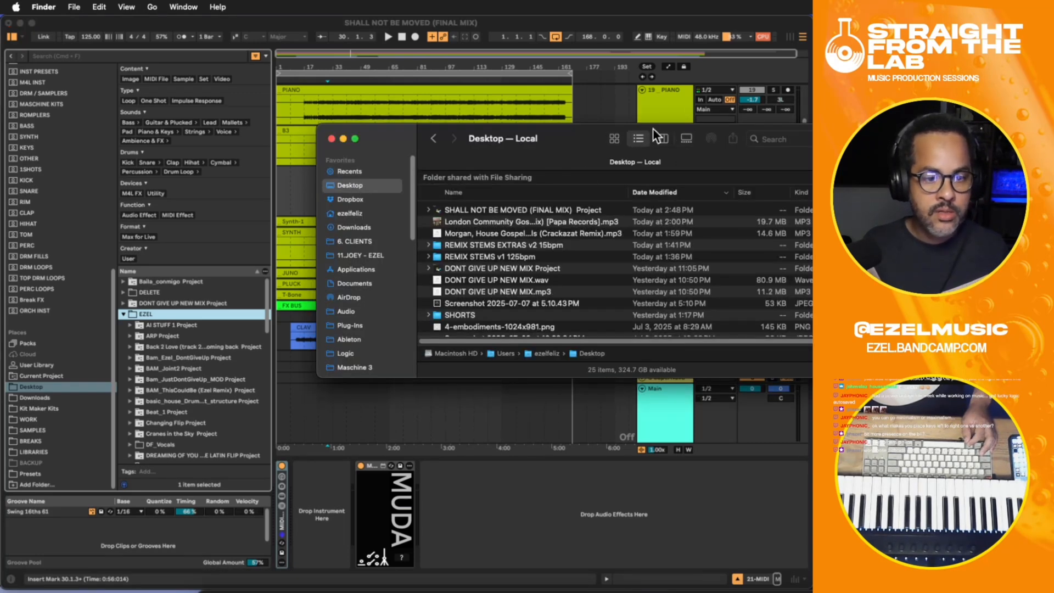
{"action": "left_click", "coordinate": [789, 139]}
{"action": "type", "text": "SHALL NOT"}
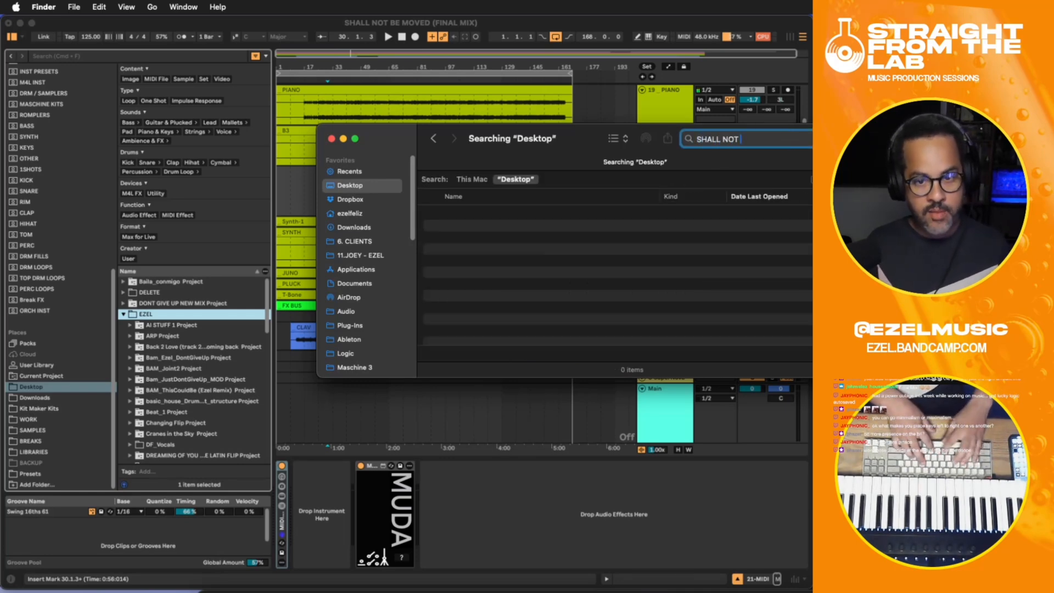
{"action": "type", "text": " BE MOVED"}
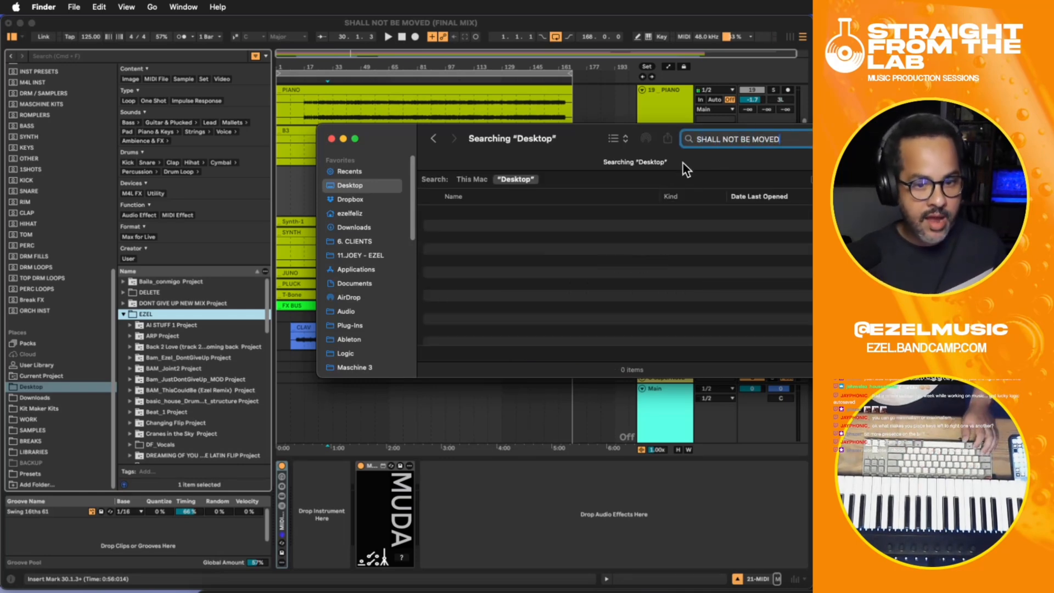
- Go back to the Desktop folder, open the EZEL folder and search it for "REMIX"
{"action": "left_click", "coordinate": [357, 185]}
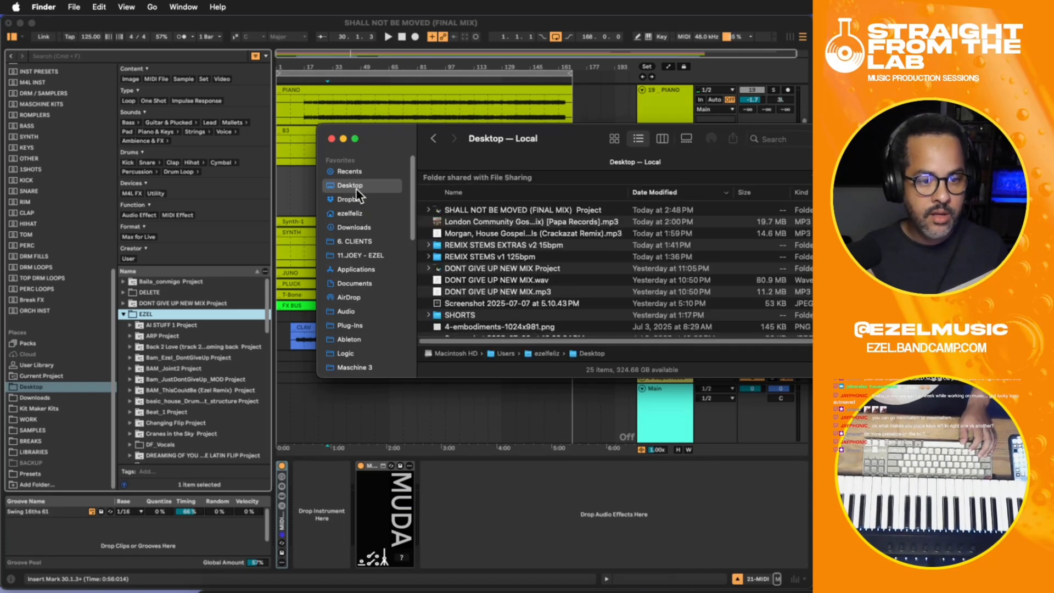
{"action": "left_click", "coordinate": [351, 199]}
{"action": "left_click", "coordinate": [347, 185]}
{"action": "scroll", "coordinate": [456, 302], "scroll_direction": "down", "scroll_amount": 4}
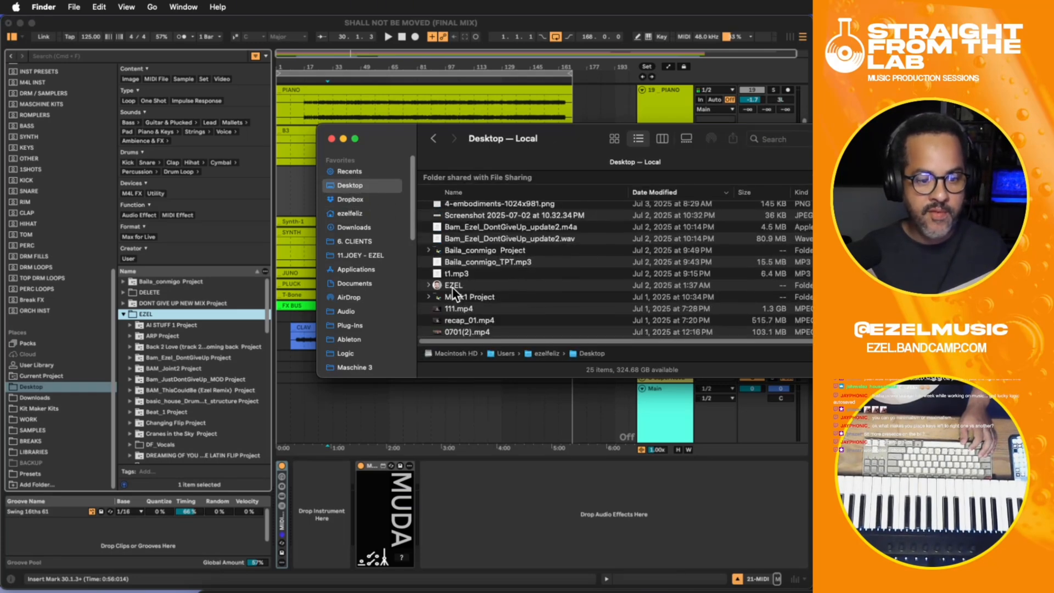
{"action": "double_click", "coordinate": [451, 285]}
{"action": "left_click", "coordinate": [780, 138]}
{"action": "type", "text": "REMIX"}
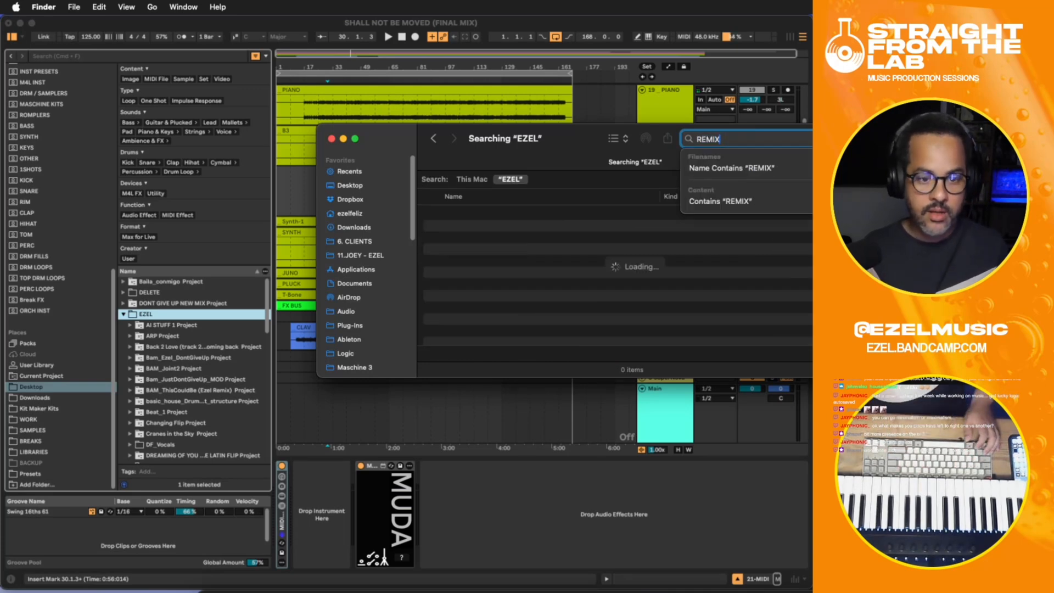
- Open the project folder containing Shall Not Be Moved Ezel Remix v4.als, locate extras keys.als in it, and return to Live
{"action": "left_click", "coordinate": [524, 237]}
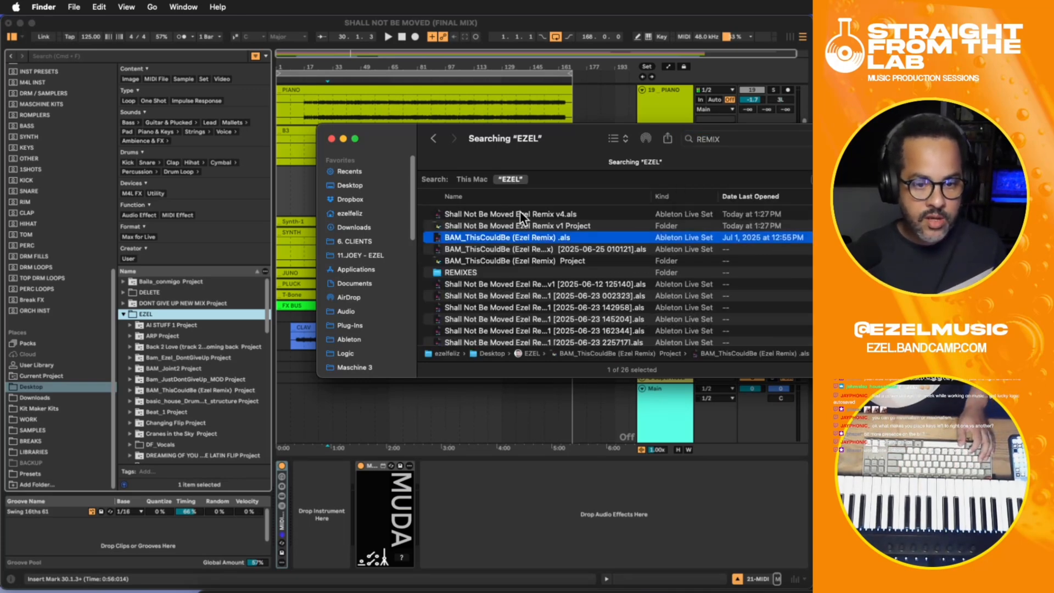
{"action": "left_click", "coordinate": [521, 214]}
{"action": "double_click", "coordinate": [572, 351]}
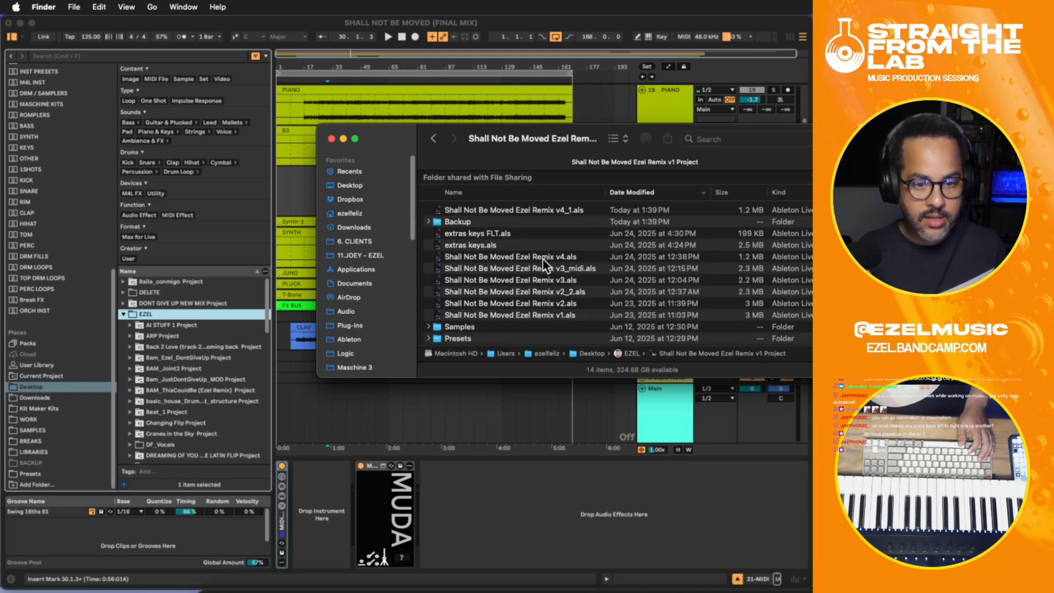
{"action": "left_click", "coordinate": [475, 245]}
{"action": "left_click", "coordinate": [520, 506]}
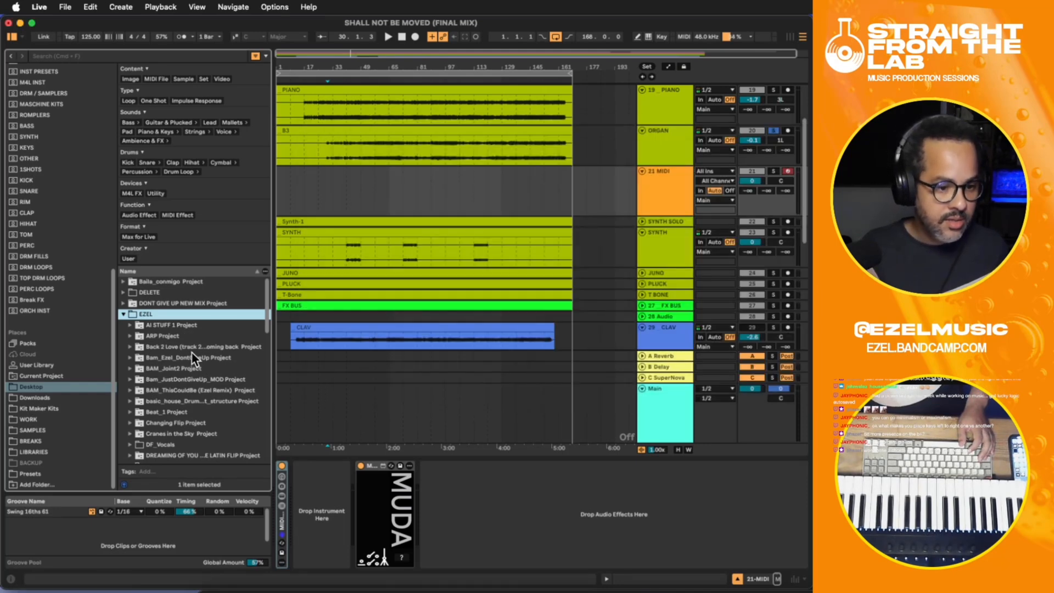
{"action": "left_click", "coordinate": [214, 590]}
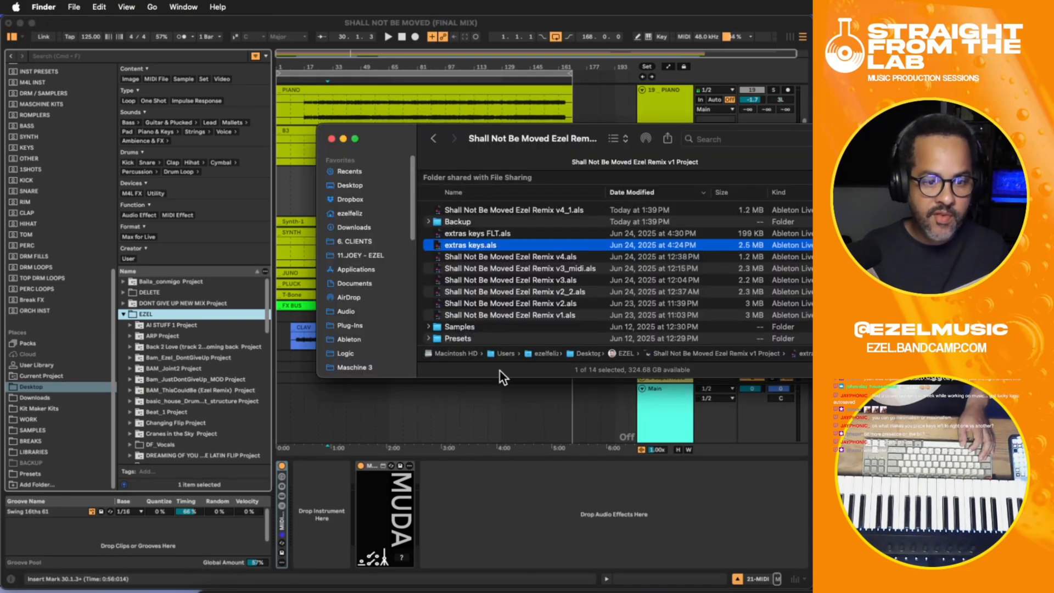
{"action": "left_click", "coordinate": [480, 515]}
- Expand Shall Not Be Moved Ezel Remix v1 Project and its extras keys.als set in Live's browser, and look through the set's tracks
{"action": "scroll", "coordinate": [160, 364], "scroll_direction": "down", "scroll_amount": 10}
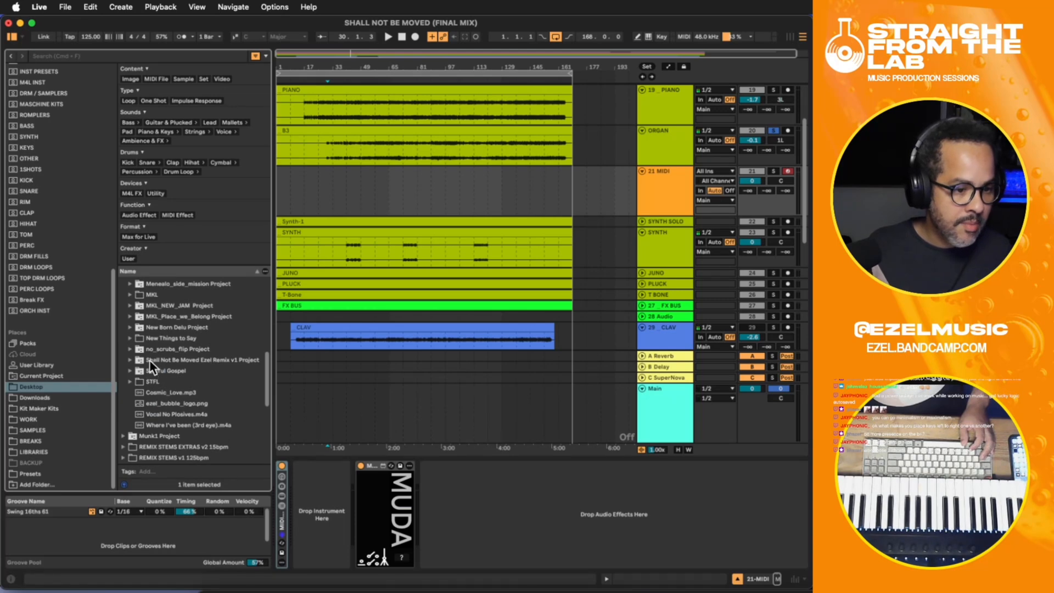
{"action": "left_click", "coordinate": [152, 362]}
{"action": "left_click", "coordinate": [130, 360]}
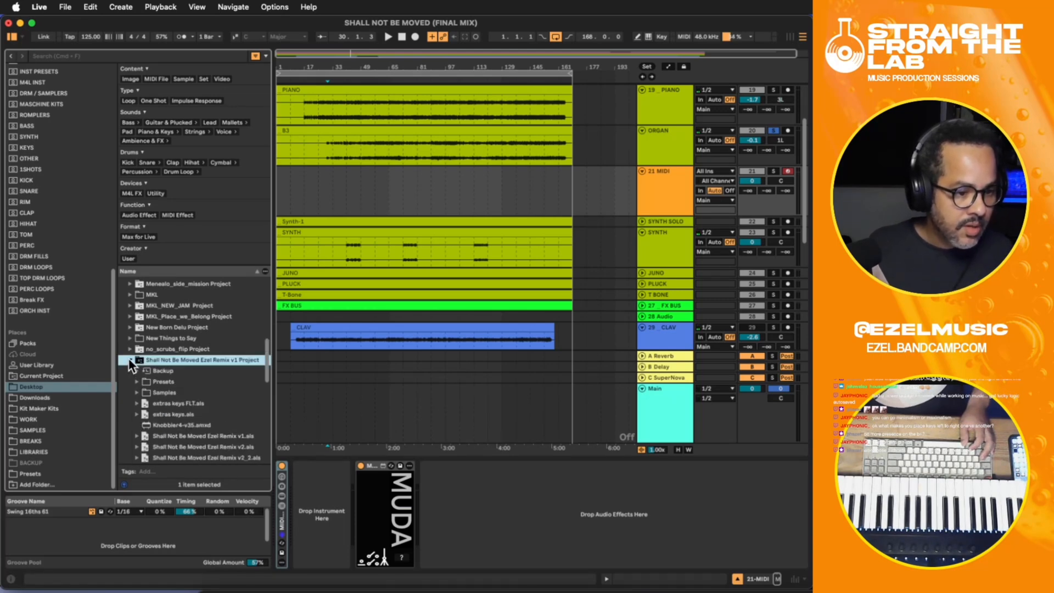
{"action": "left_click", "coordinate": [153, 407]}
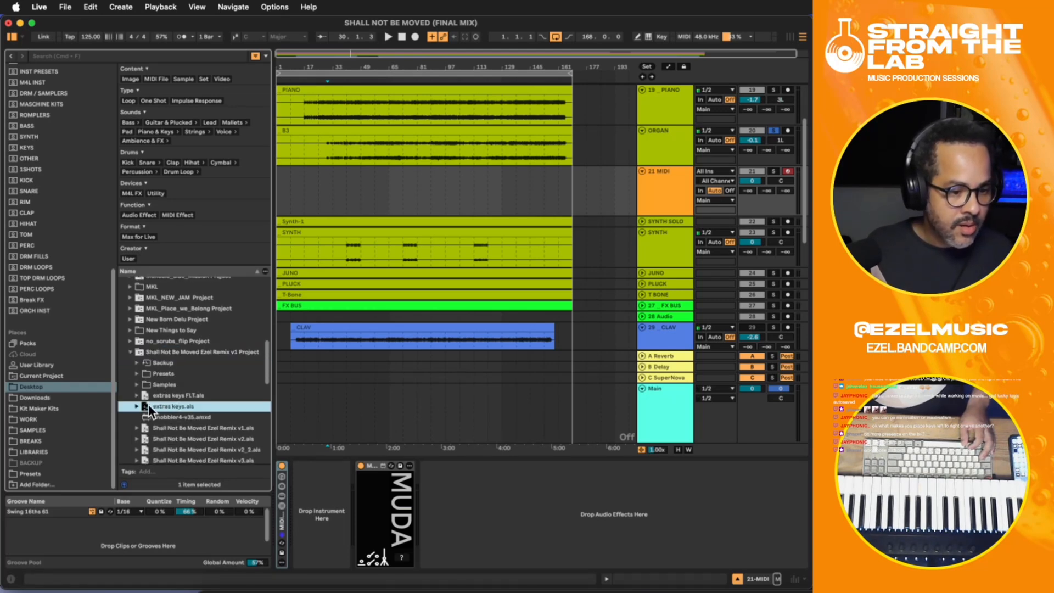
{"action": "left_click", "coordinate": [136, 406]}
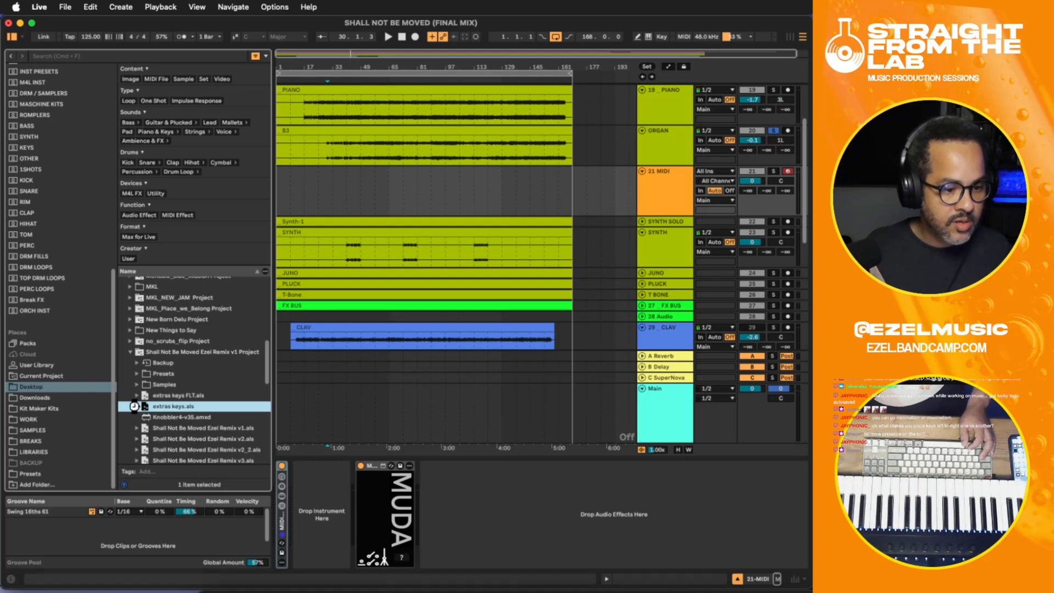
{"action": "scroll", "coordinate": [216, 393], "scroll_direction": "down", "scroll_amount": 5}
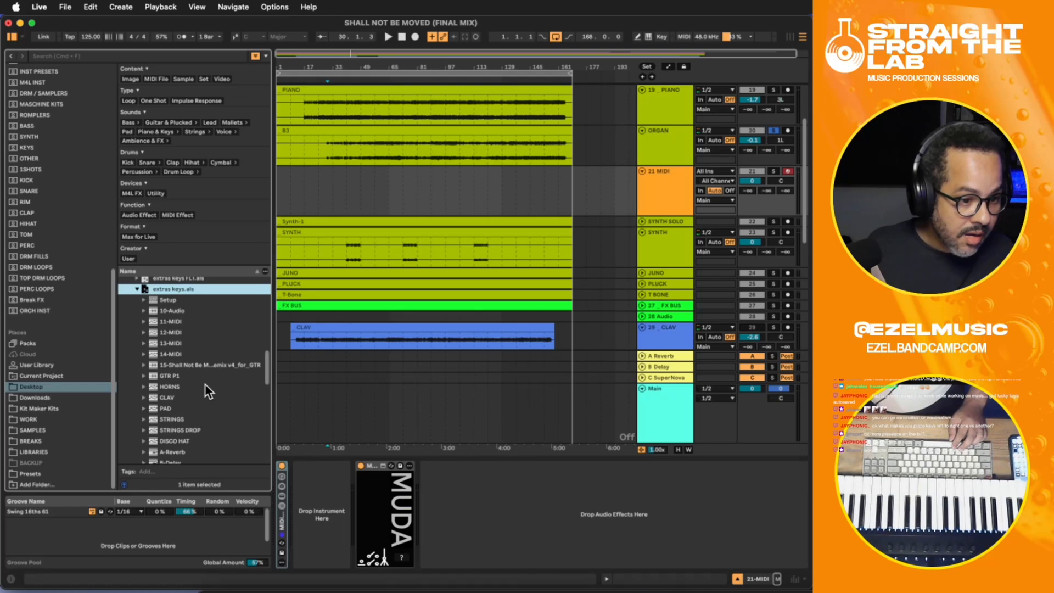
{"action": "scroll", "coordinate": [205, 384], "scroll_direction": "down", "scroll_amount": 1}
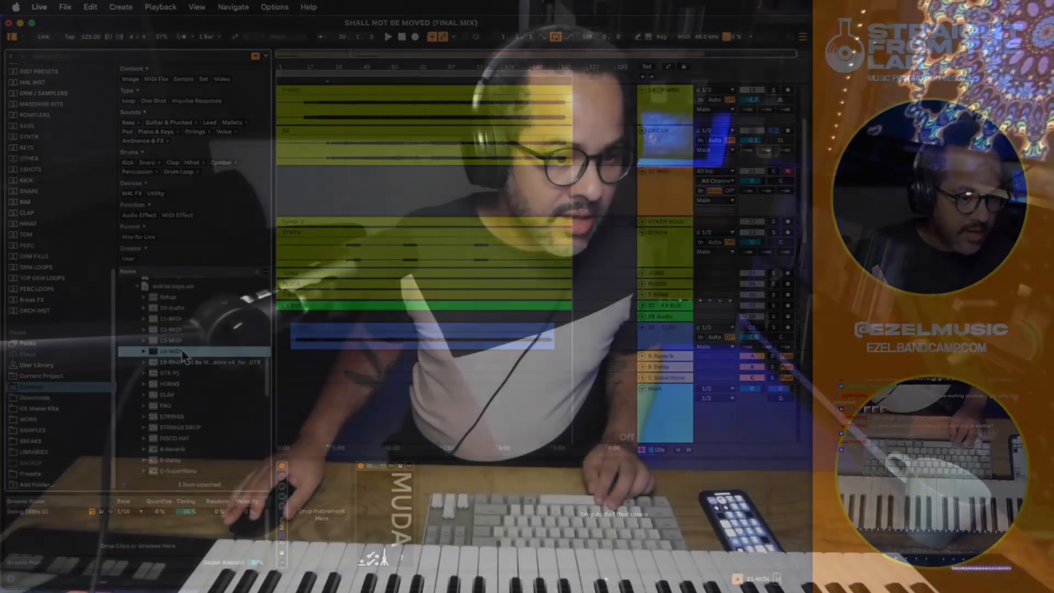
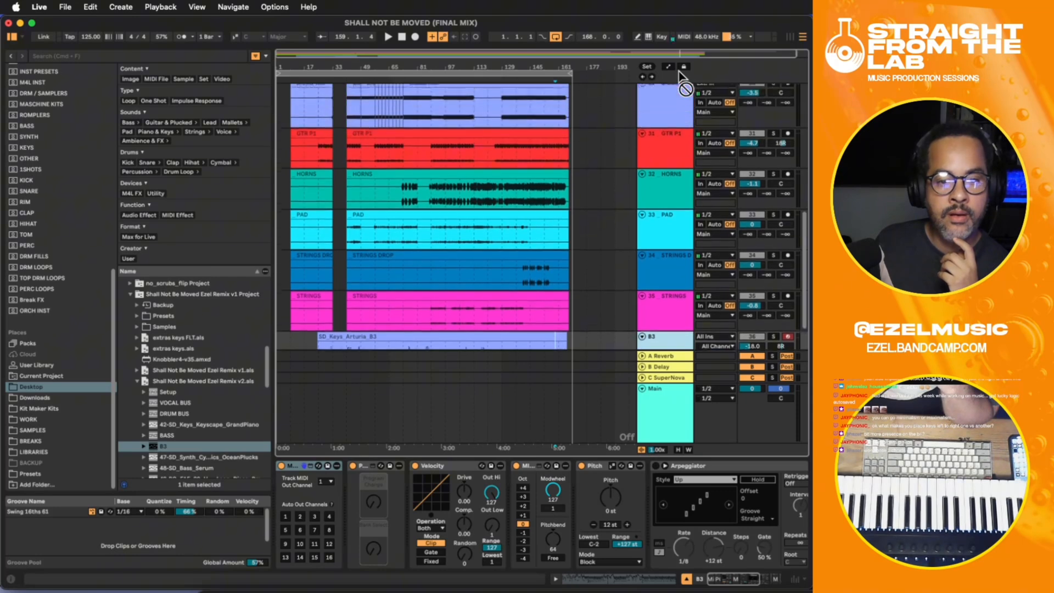
- Move the imported B3 track directly beneath ORGAN and place the insert marker at bar 33 within its clip
{"action": "left_click_drag", "start_coordinate": [685, 198], "coordinate": [667, 158]}
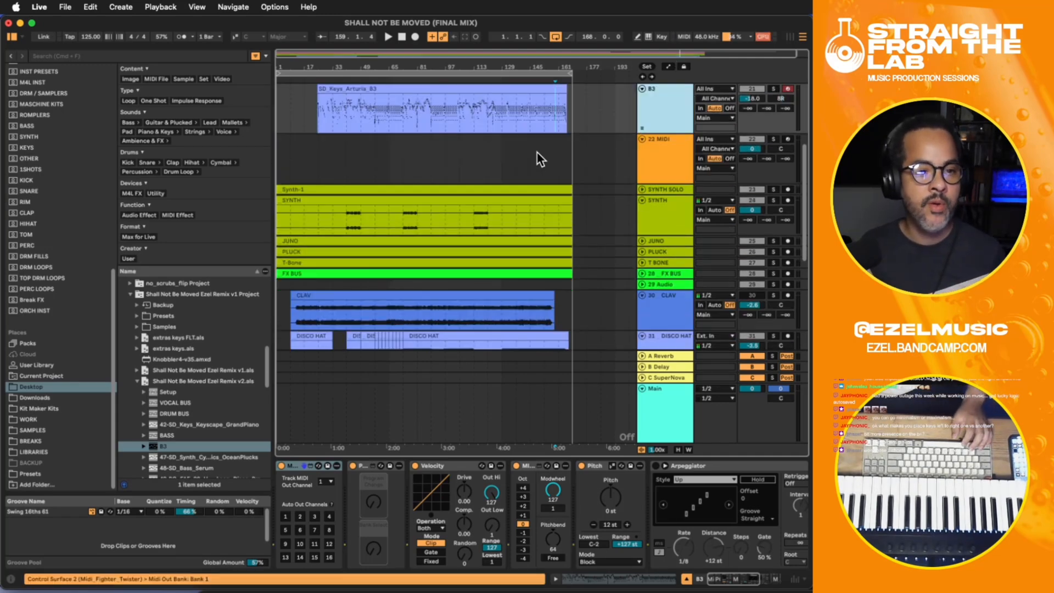
{"action": "left_click", "coordinate": [332, 167]}
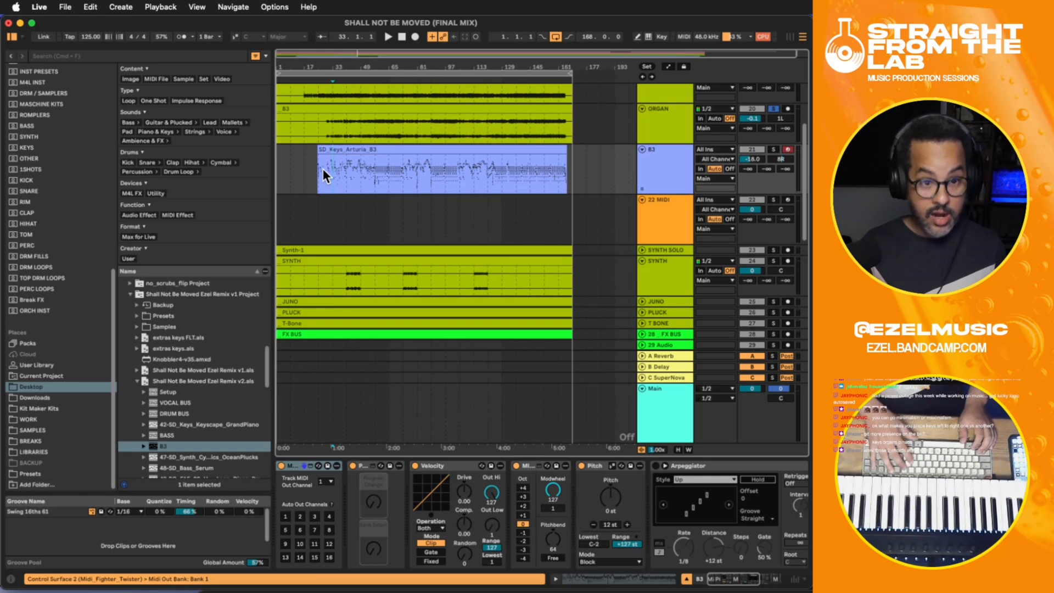
{"action": "key", "text": "plus"}
{"action": "key", "text": "minus"}
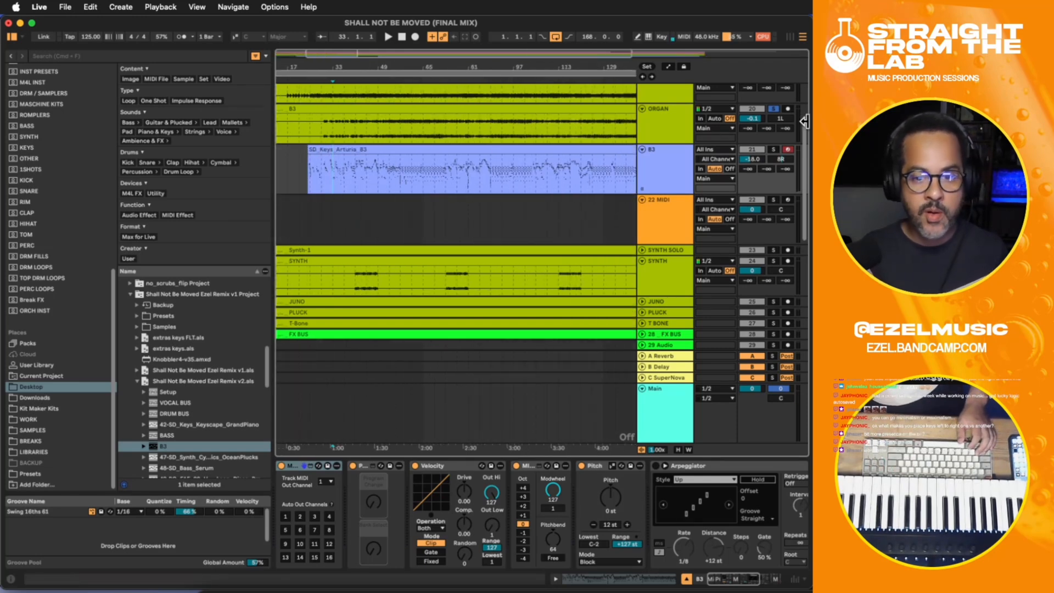
- Compare the two organ sounds during playback by soloing B3, switching the solo to ORGAN, and returning it to B3
{"action": "left_click", "coordinate": [774, 149]}
{"action": "key", "text": "space"}
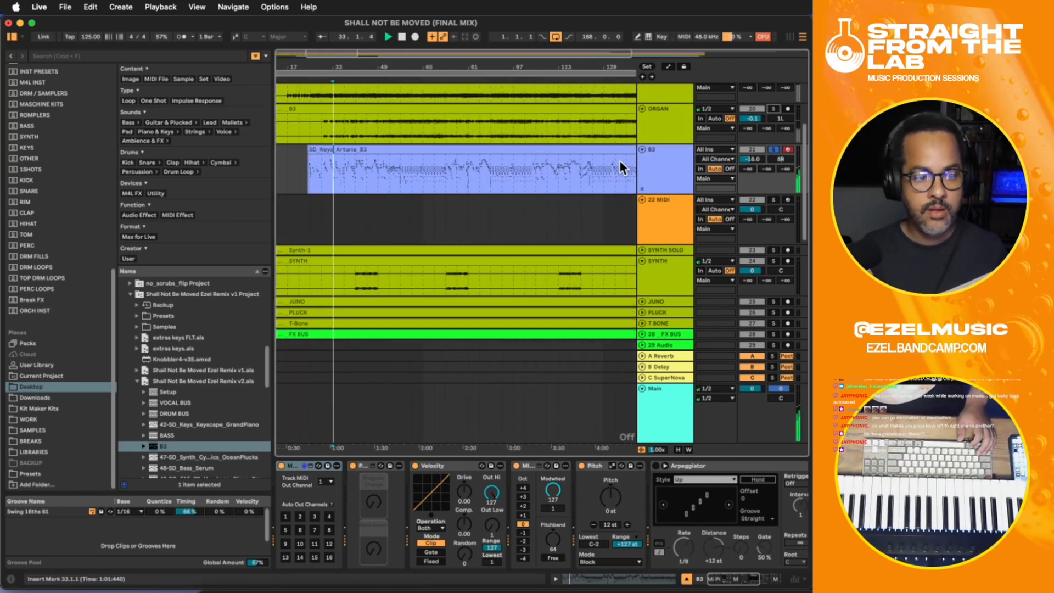
{"action": "left_click", "coordinate": [773, 110]}
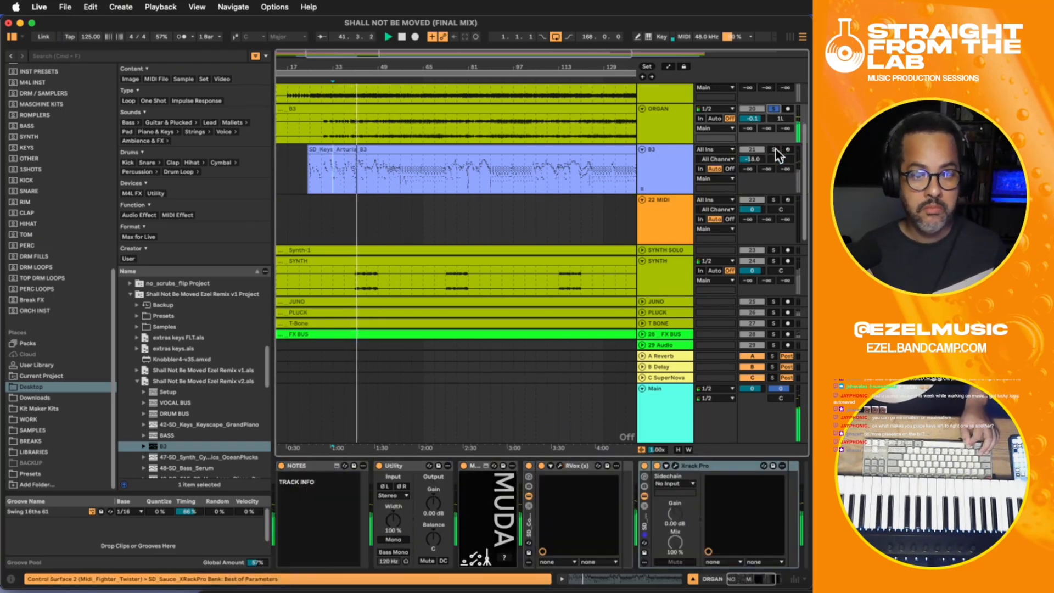
{"action": "left_click", "coordinate": [774, 149]}
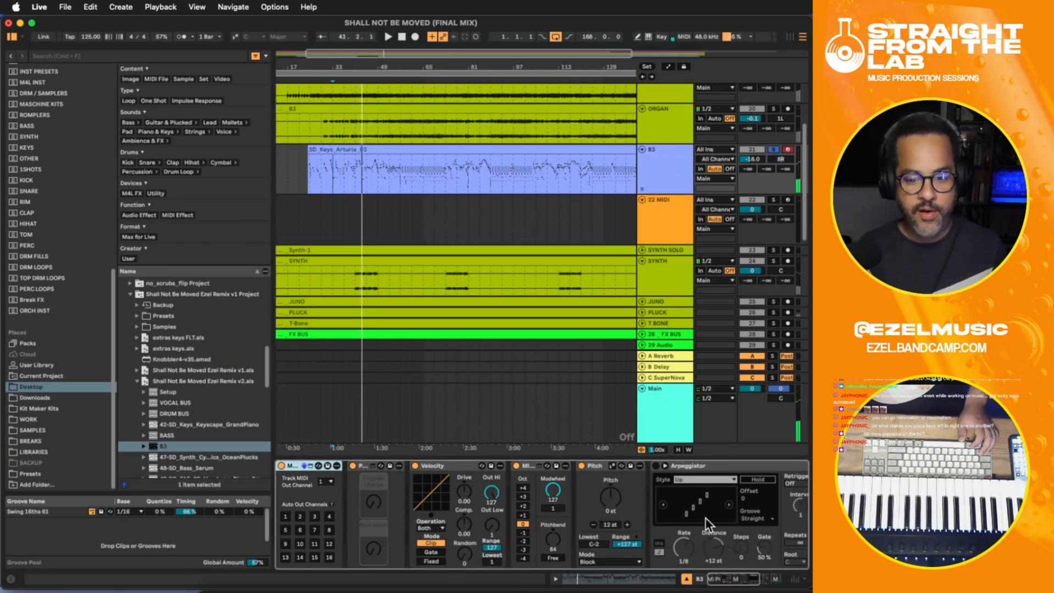
- Unfold the EQ Eight at the end of the B3 device chain and set its Scale to 97%
{"action": "left_click_drag", "start_coordinate": [728, 570], "coordinate": [775, 575]}
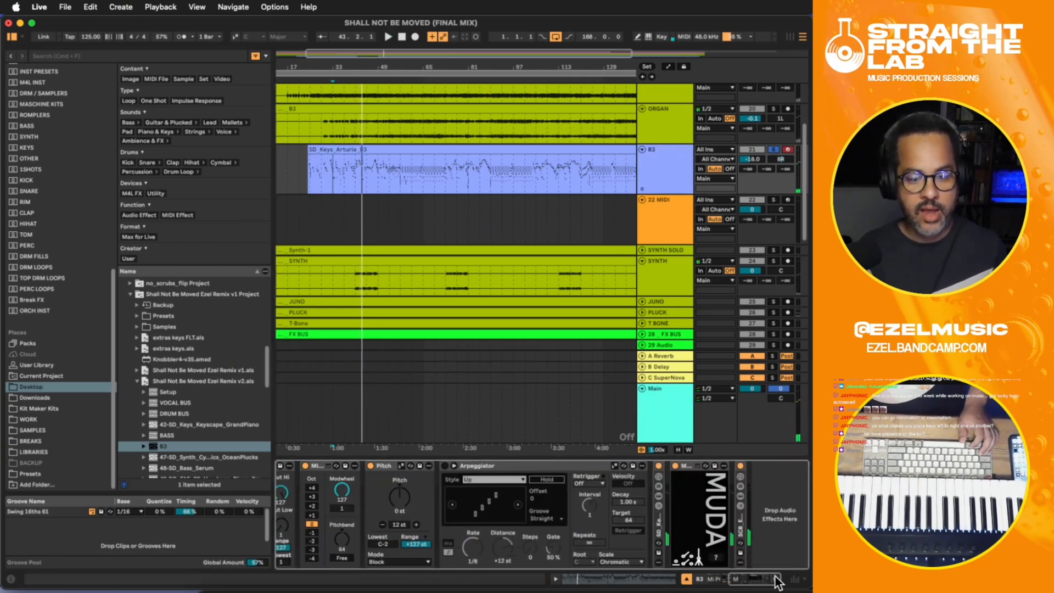
{"action": "left_click", "coordinate": [653, 525]}
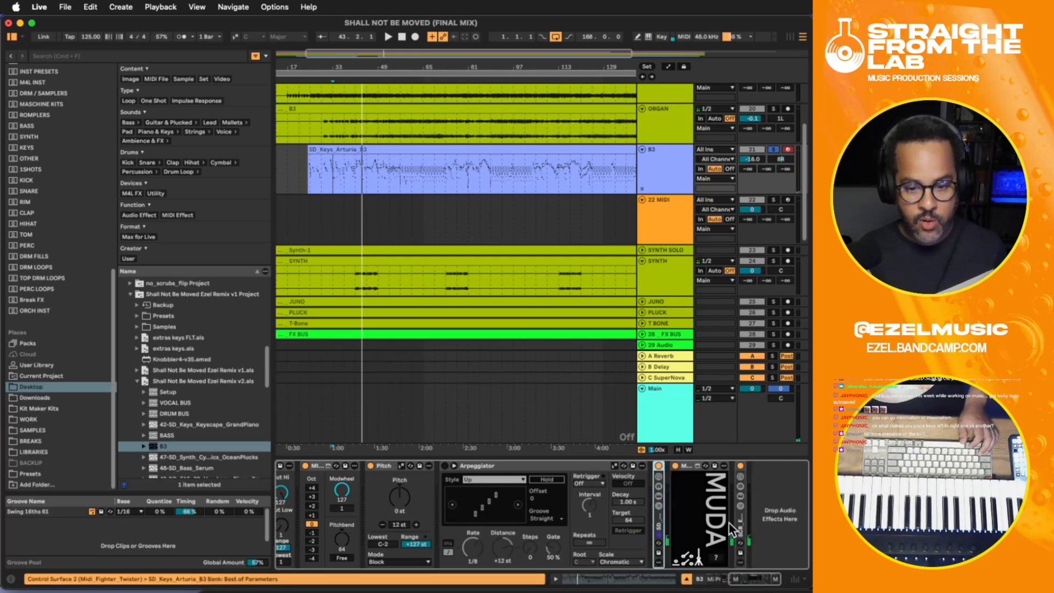
{"action": "left_click", "coordinate": [736, 519]}
{"action": "double_click", "coordinate": [735, 519]}
{"action": "left_click_drag", "start_coordinate": [761, 578], "coordinate": [774, 581]}
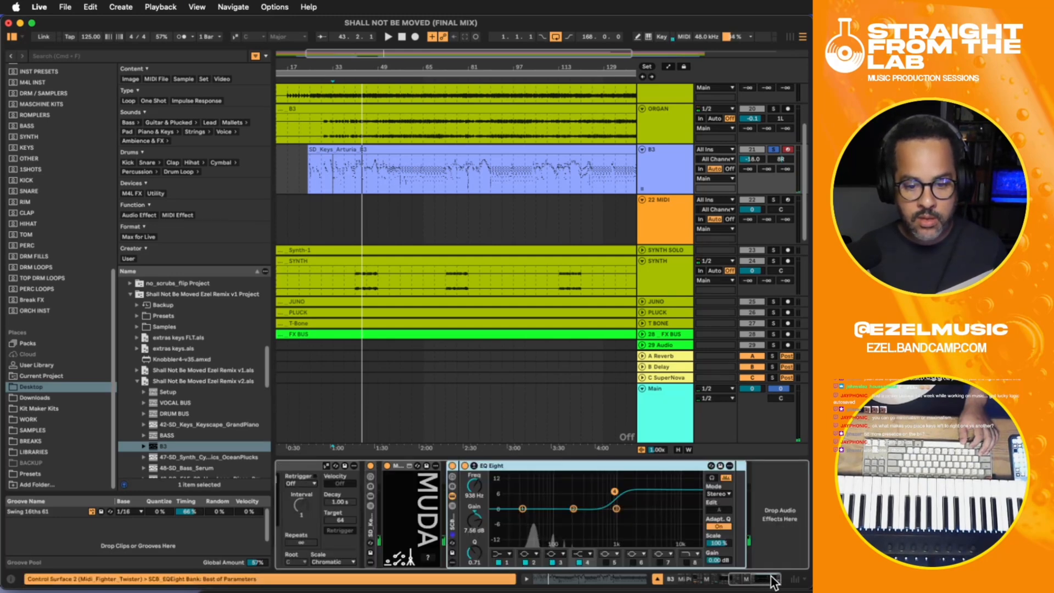
{"action": "left_click_drag", "start_coordinate": [708, 542], "coordinate": [708, 545]}
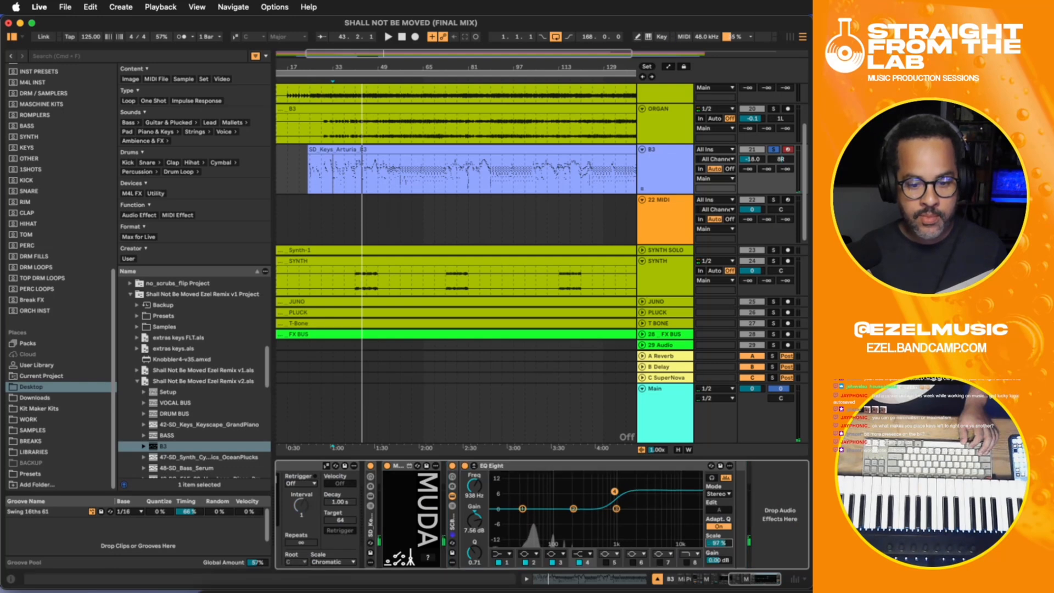
- Mute the ORGAN track, unsolo B3, and play the full mix from the start of the B3 clip
{"action": "left_click", "coordinate": [664, 129]}
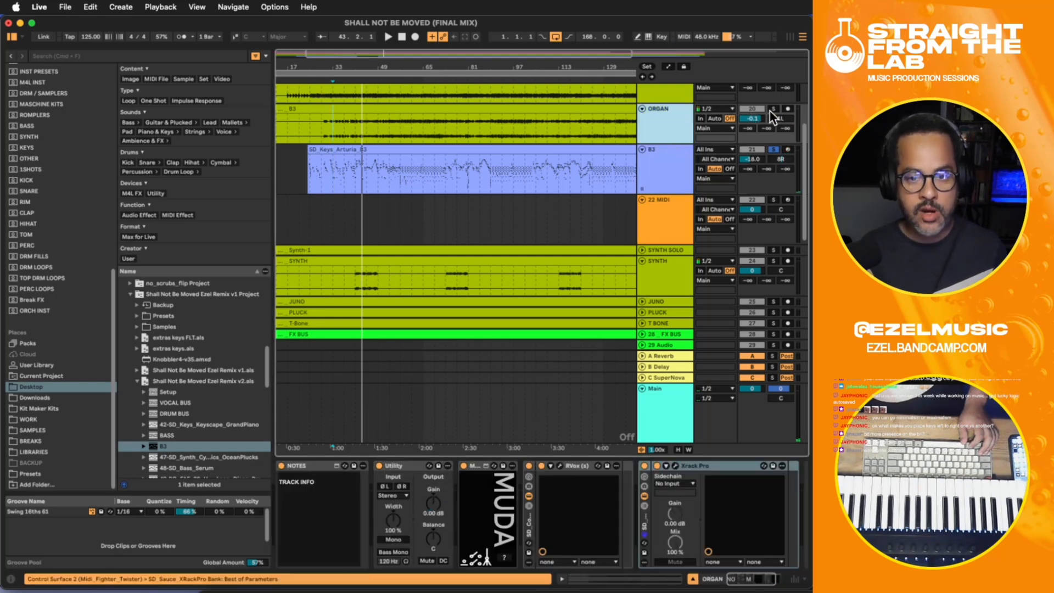
{"action": "left_click", "coordinate": [754, 110]}
{"action": "left_click", "coordinate": [775, 149]}
{"action": "left_click", "coordinate": [321, 167]}
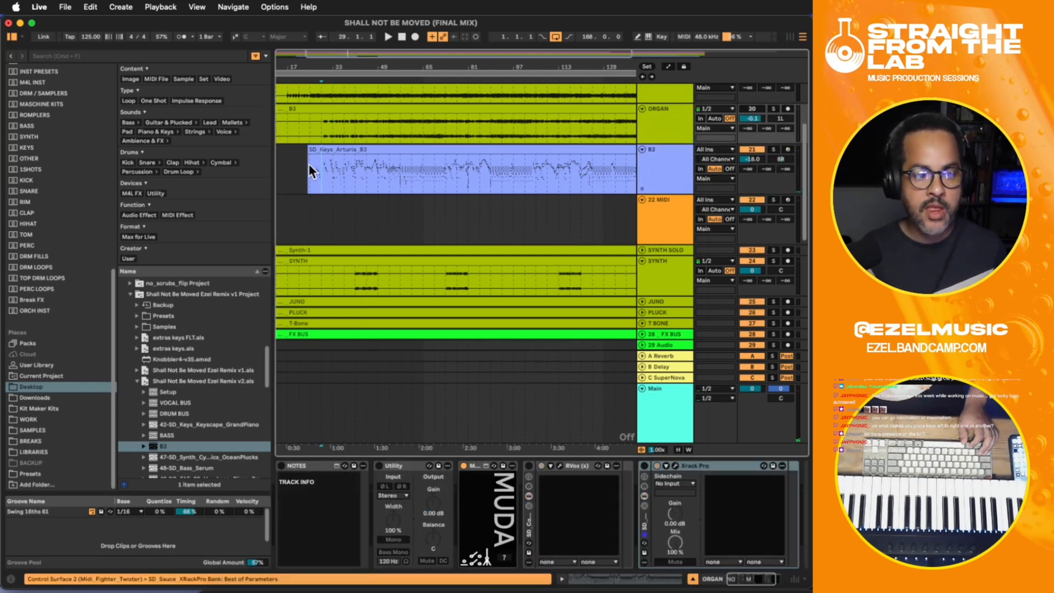
{"action": "left_click", "coordinate": [308, 165]}
{"action": "key", "text": "space"}
- Balance the B3 track against the playing mix, setting its volume to -9.4 dB and its pan to 4R
{"action": "left_click_drag", "start_coordinate": [755, 159], "coordinate": [756, 144]}
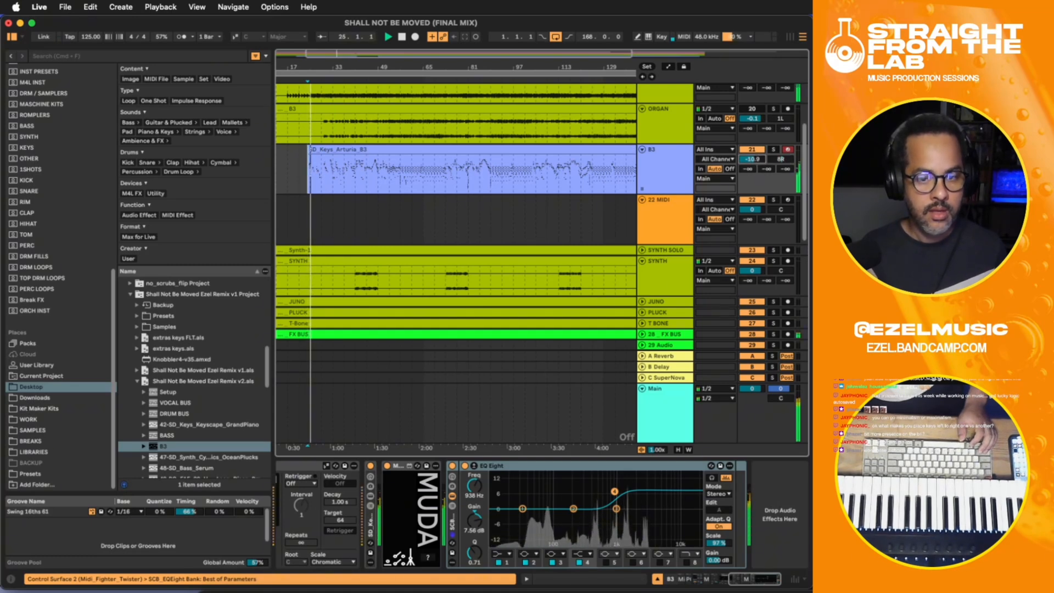
{"action": "left_click", "coordinate": [650, 160]}
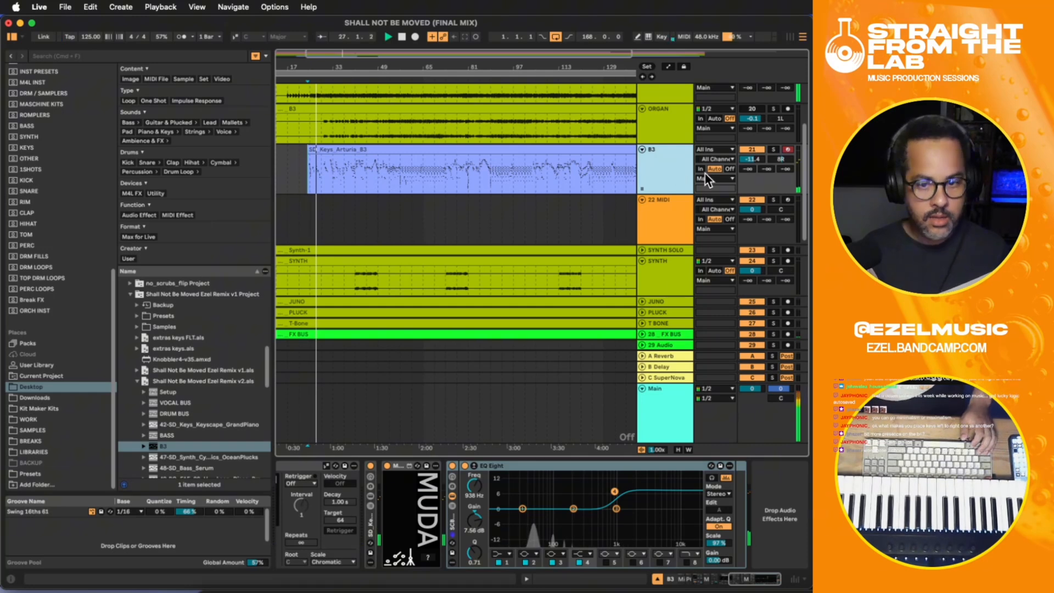
{"action": "left_click_drag", "start_coordinate": [752, 162], "coordinate": [749, 159]}
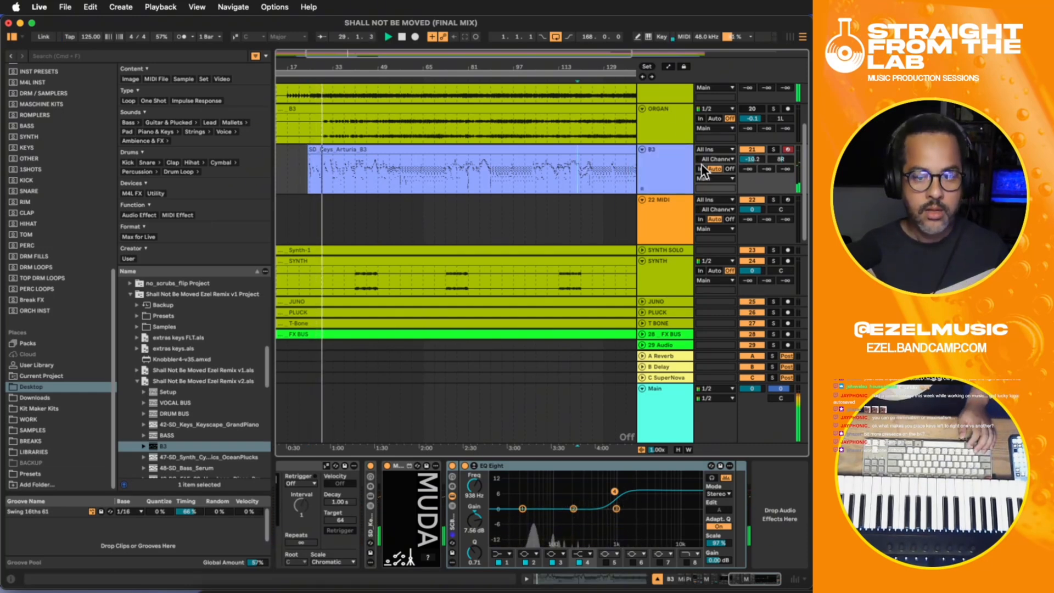
{"action": "left_click_drag", "start_coordinate": [752, 159], "coordinate": [752, 155]}
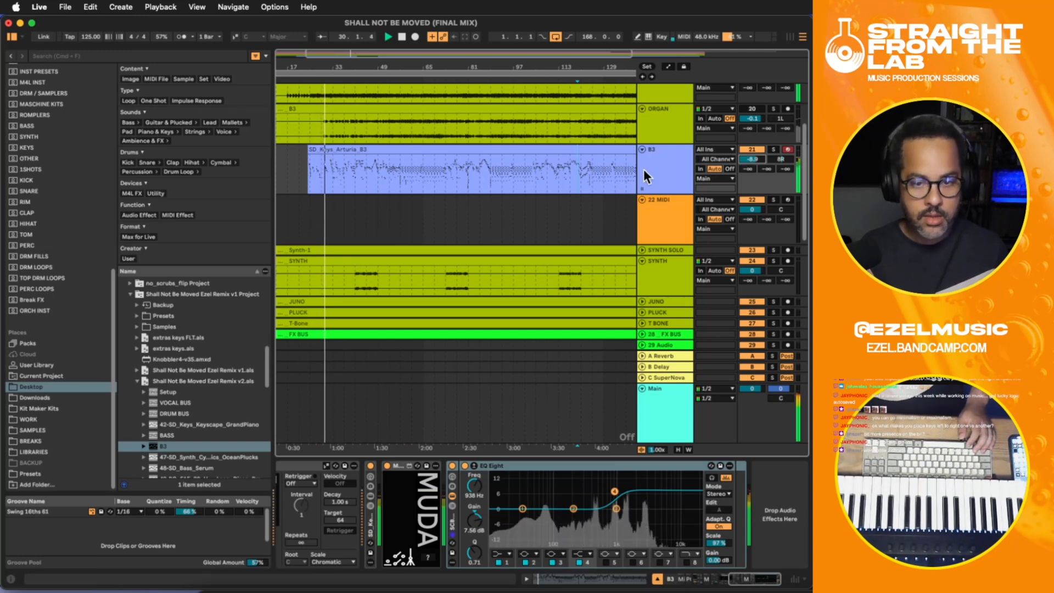
{"action": "left_click_drag", "start_coordinate": [781, 159], "coordinate": [780, 161]}
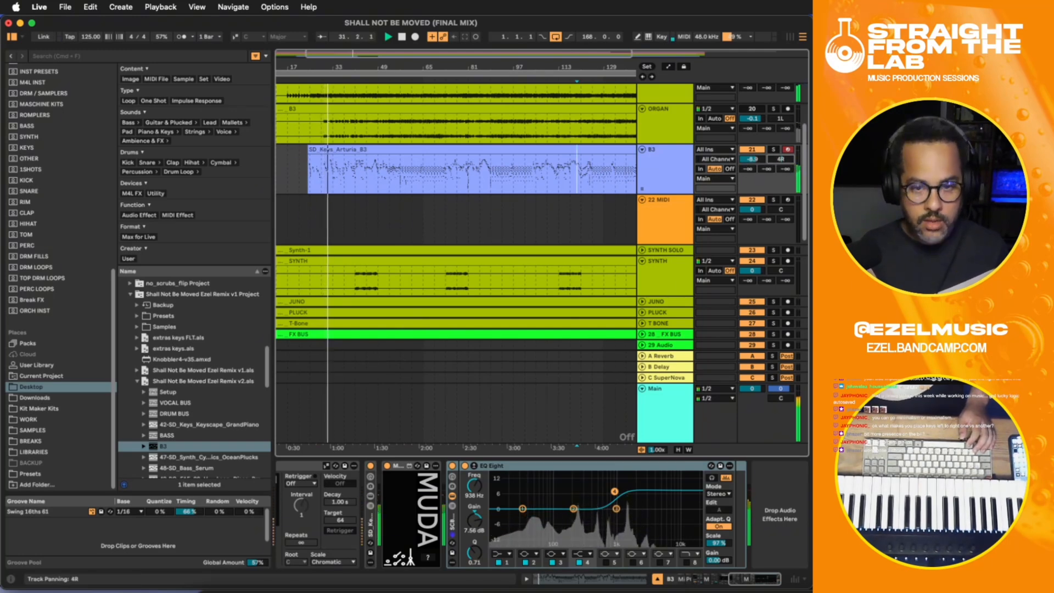
{"action": "key", "text": "w"}
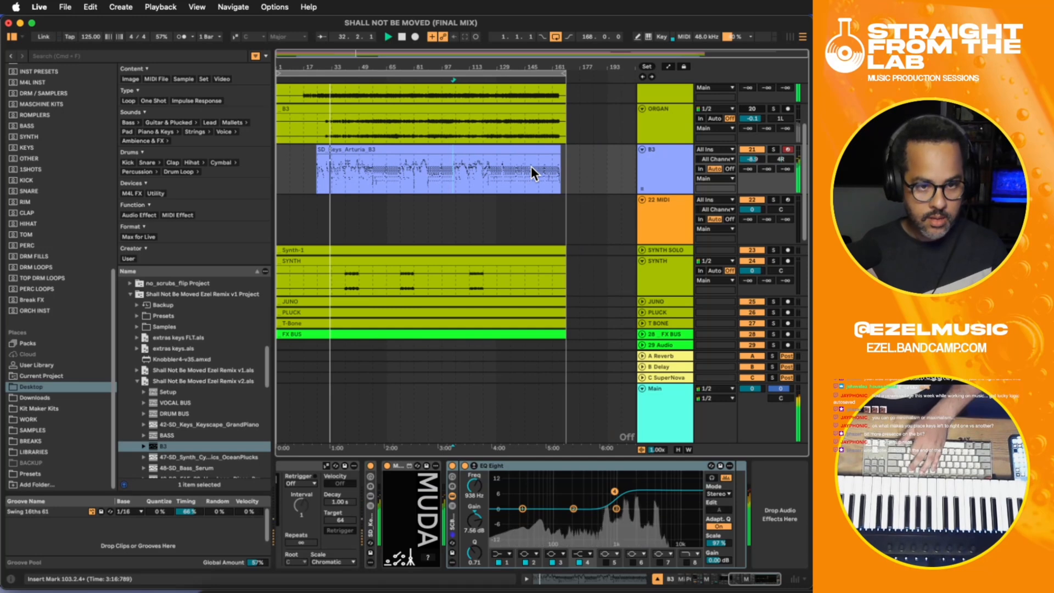
{"action": "left_click", "coordinate": [557, 151]}
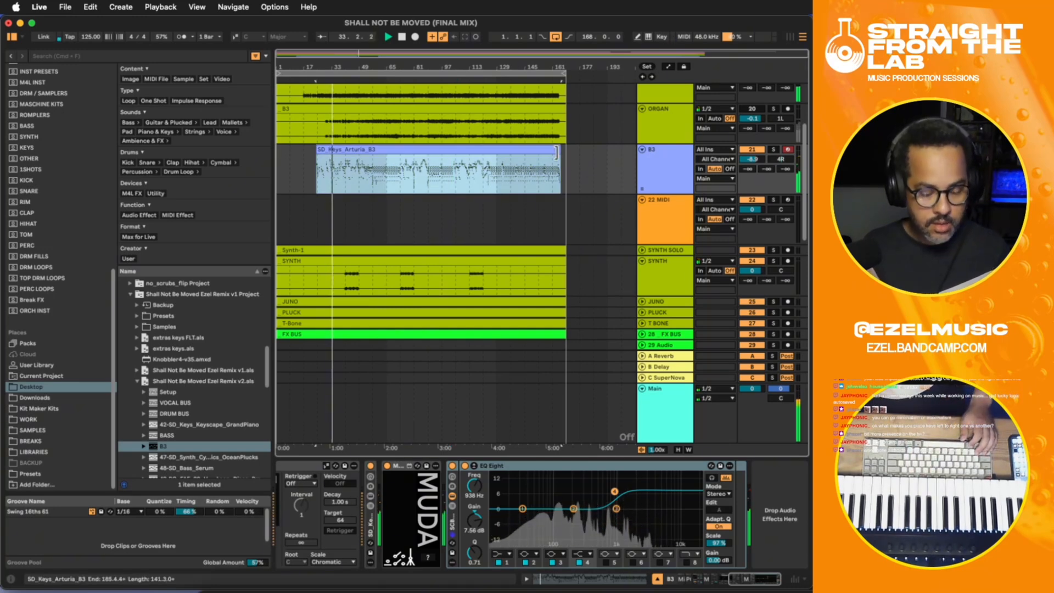
{"action": "left_click", "coordinate": [753, 160]}
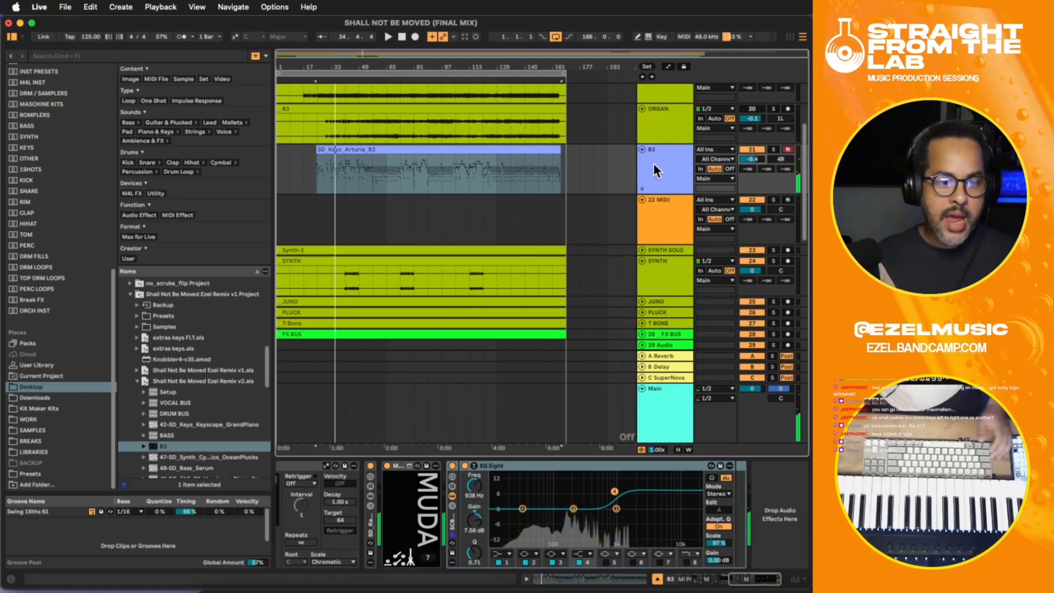
- Listen to the B3 part in the mix from before its clip begins, and examine the passage around bar 41
{"action": "left_click", "coordinate": [308, 163]}
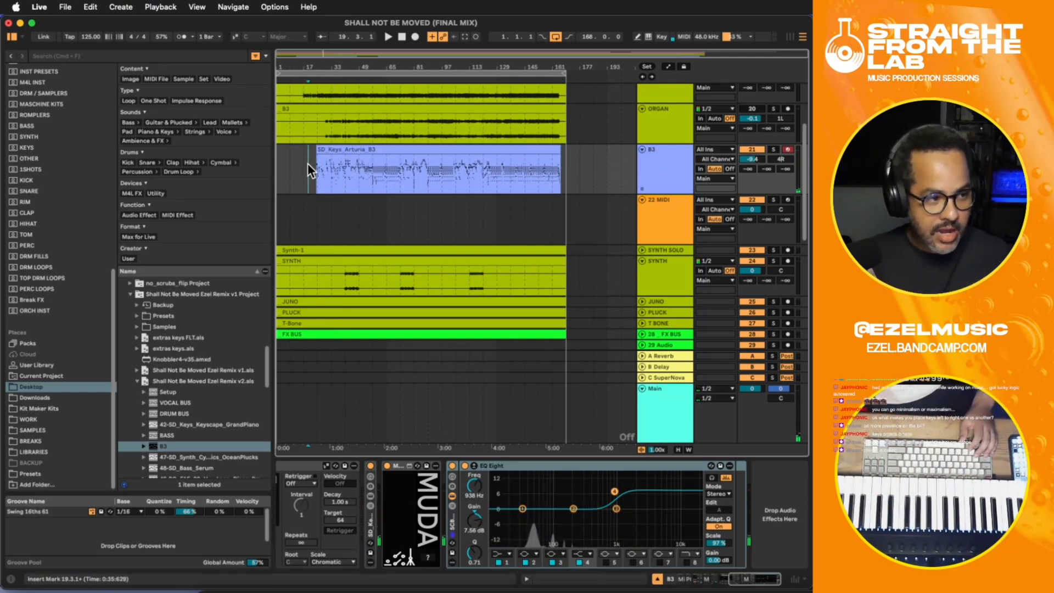
{"action": "key", "text": "plus"}
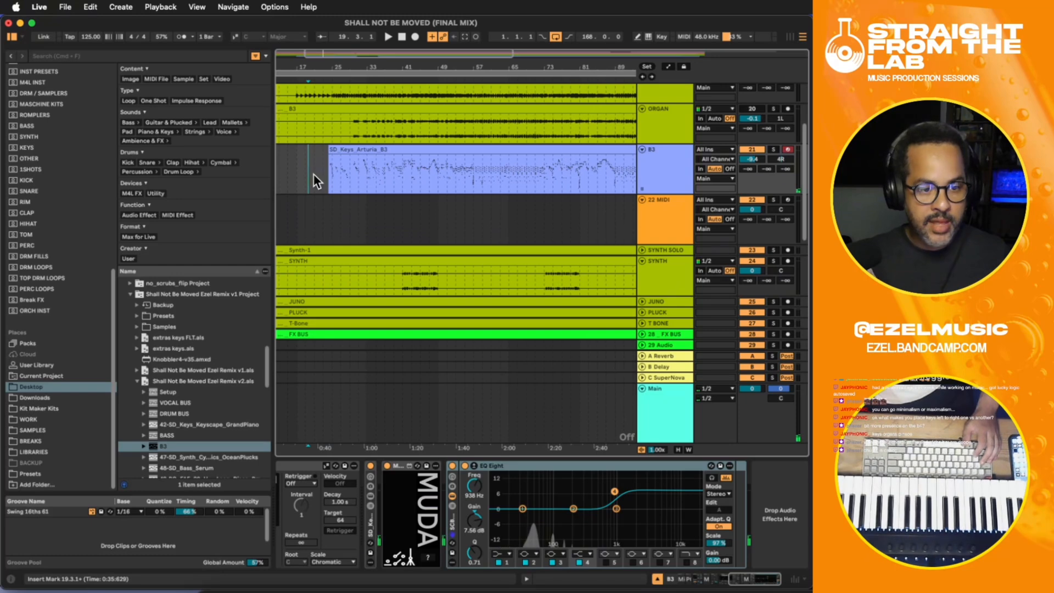
{"action": "left_click", "coordinate": [310, 165]}
{"action": "key", "text": "space"}
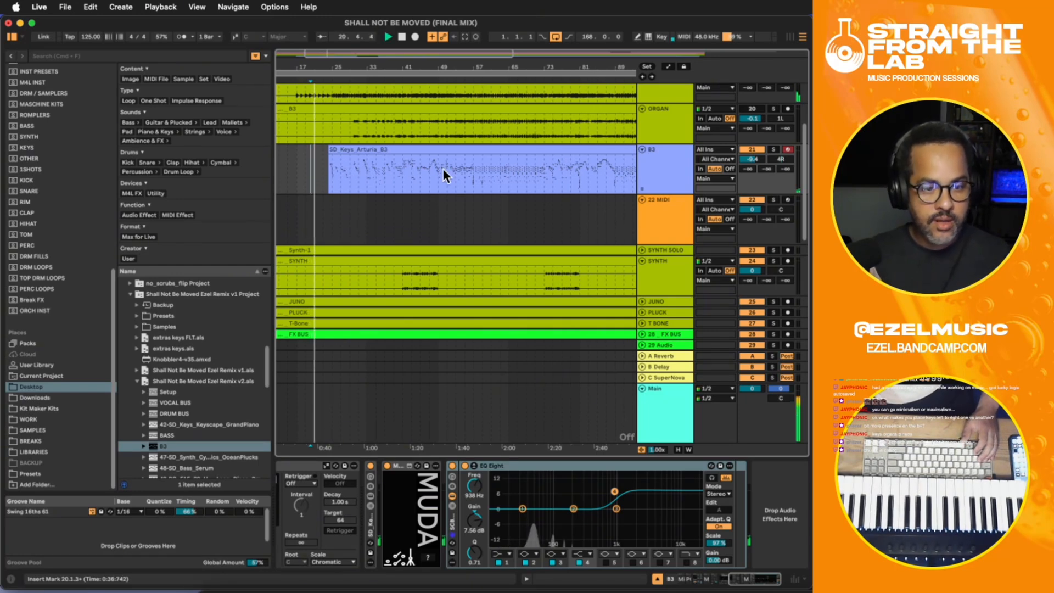
{"action": "left_click", "coordinate": [396, 172]}
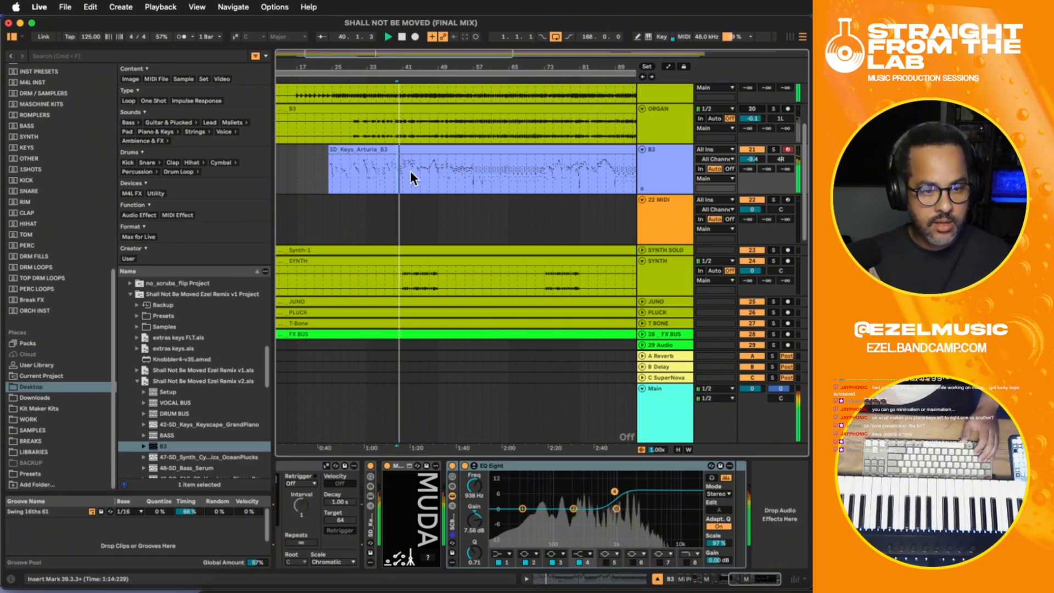
{"action": "left_click", "coordinate": [411, 171]}
{"action": "key", "text": "plus"}
{"action": "key", "text": "plus"}
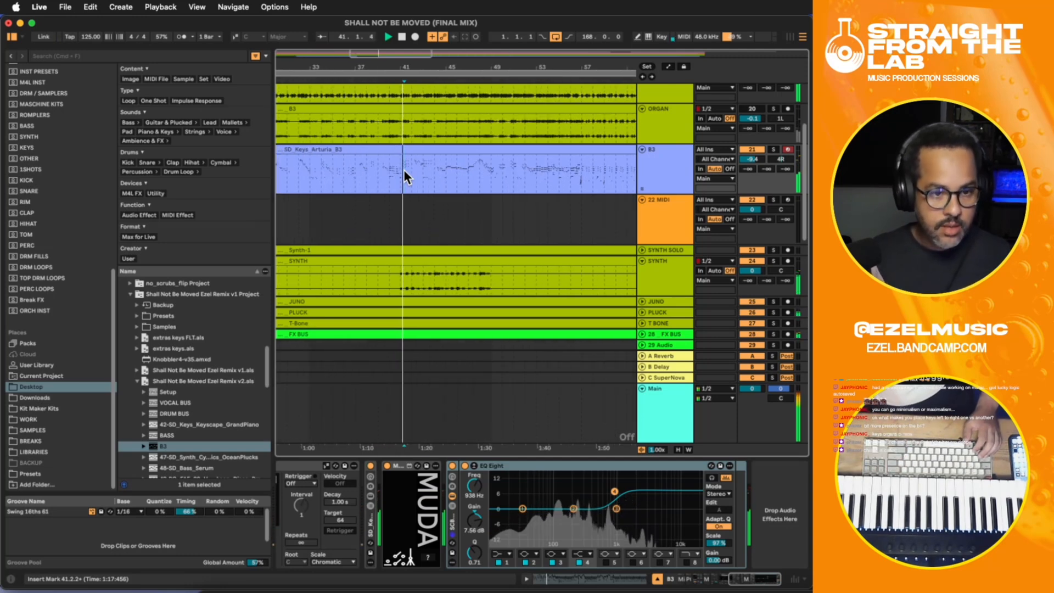
{"action": "left_click", "coordinate": [398, 170]}
{"action": "key", "text": "space"}
- Delete the opening section of the B3 clip up to about bar 41
{"action": "left_click_drag", "start_coordinate": [398, 169], "coordinate": [334, 166]}
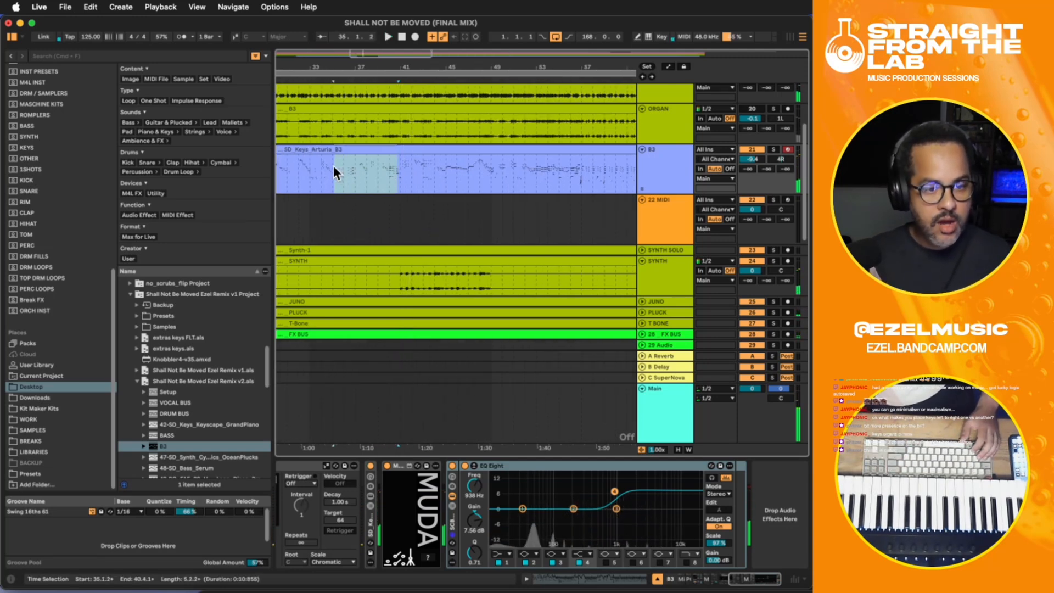
{"action": "scroll", "coordinate": [448, 450], "scroll_direction": "left", "scroll_amount": 5}
{"action": "left_click", "coordinate": [467, 133]}
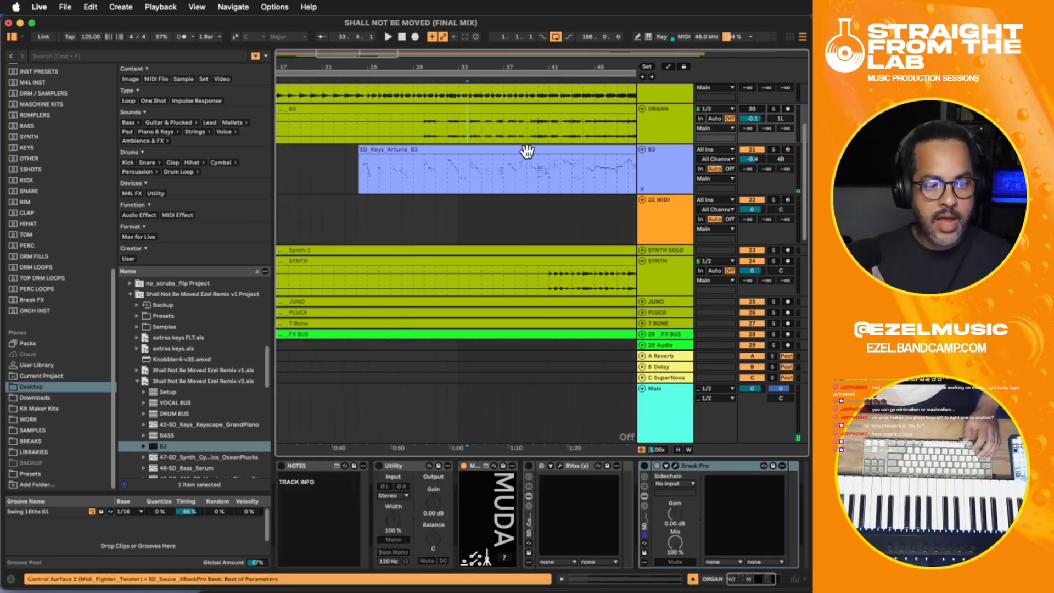
{"action": "left_click_drag", "start_coordinate": [547, 172], "coordinate": [344, 159]}
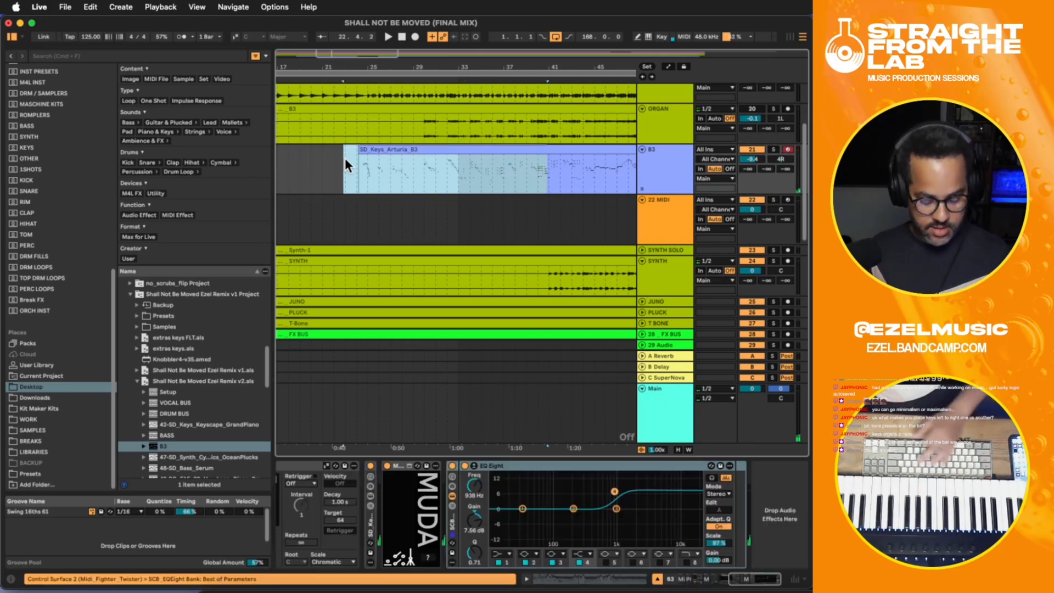
{"action": "key", "text": "Delete"}
{"action": "left_click", "coordinate": [338, 156]}
- Review the upper tracks and play the mix from about bar 20 with the B3 track selected
{"action": "scroll", "coordinate": [351, 156], "scroll_direction": "up", "scroll_amount": 5}
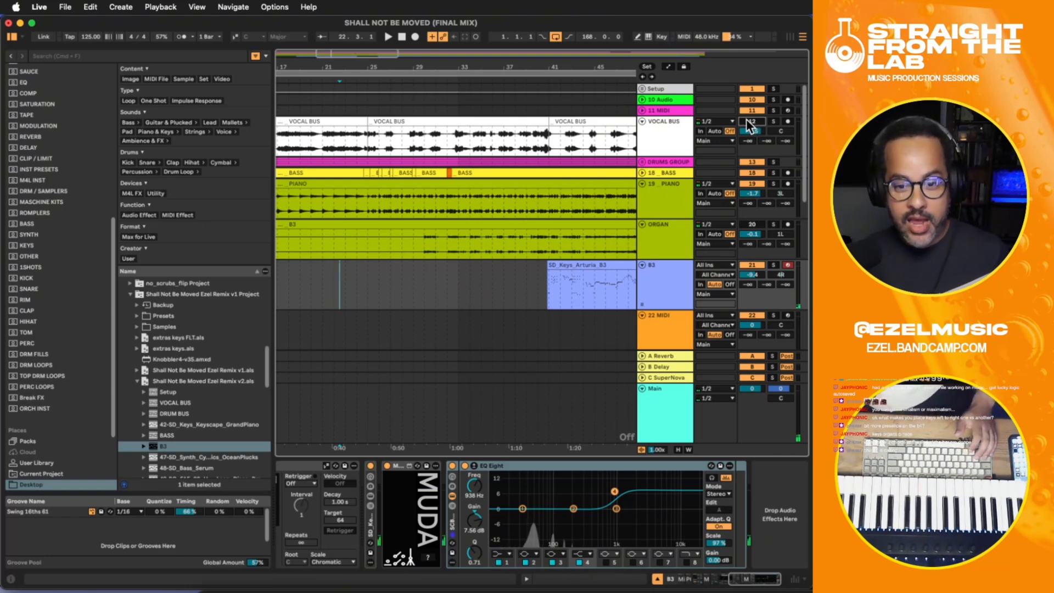
{"action": "scroll", "coordinate": [362, 264], "scroll_direction": "down", "scroll_amount": 2}
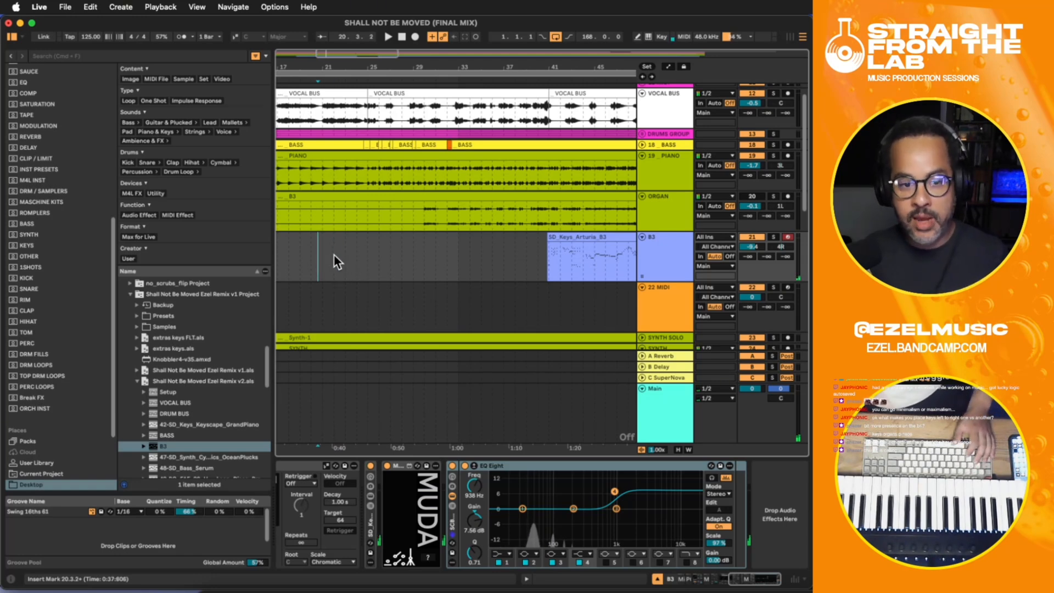
{"action": "key", "text": "space"}
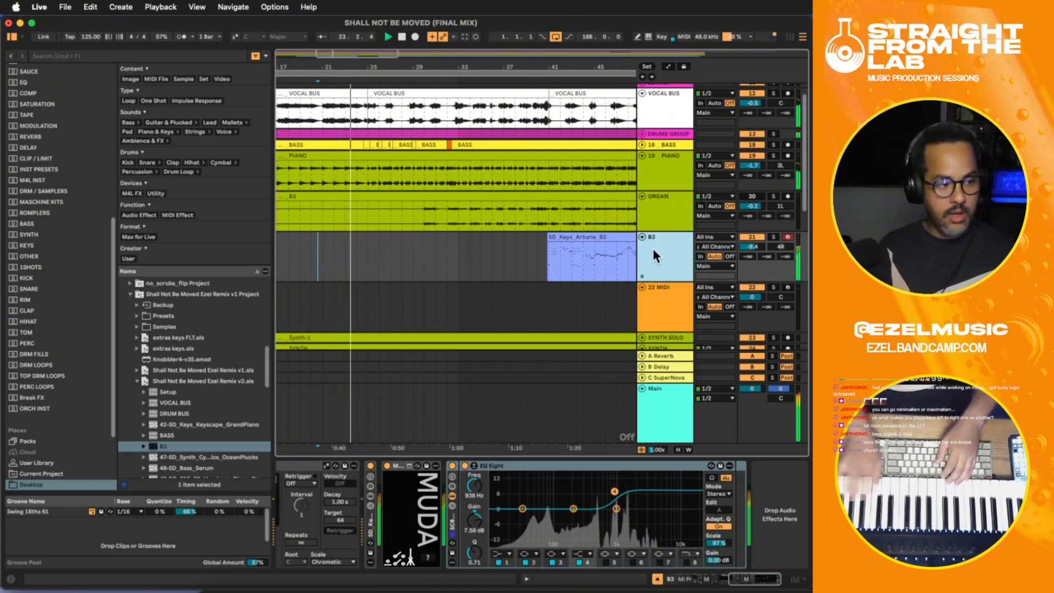
{"action": "key", "text": "space"}
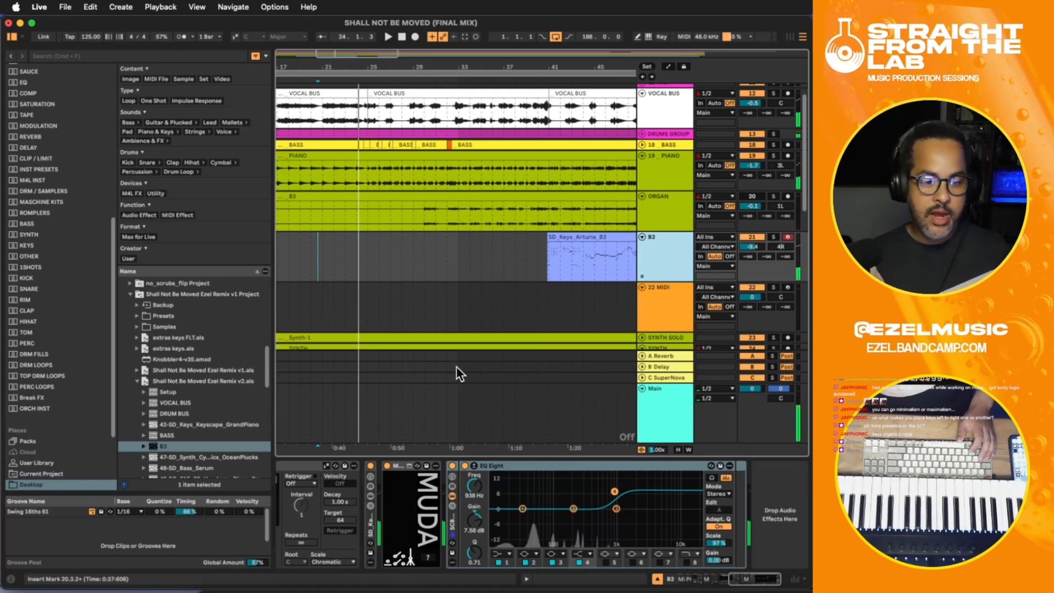
- Record a new MIDI organ part on the B3 track from about bar 15 to bar 41
{"action": "left_click_drag", "start_coordinate": [422, 449], "coordinate": [561, 448]}
{"action": "left_click", "coordinate": [394, 256]}
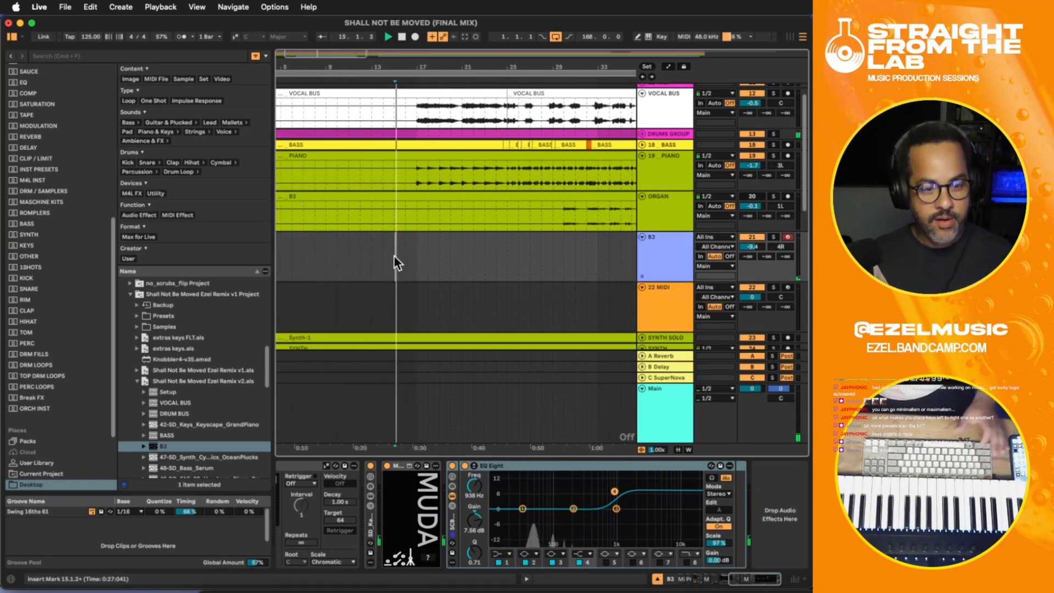
{"action": "key", "text": "space"}
{"action": "key", "text": "F9"}
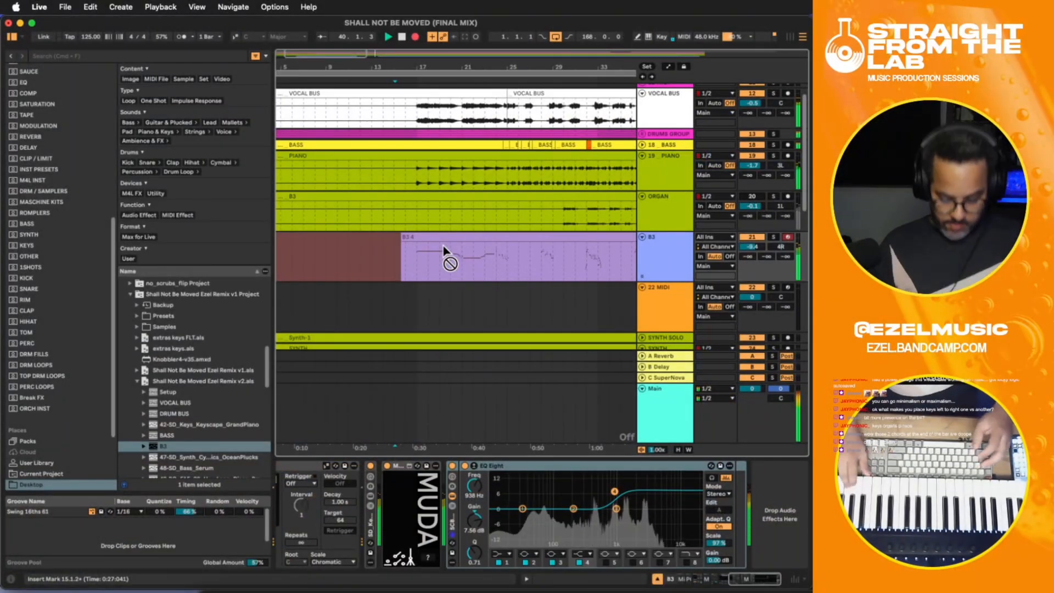
{"action": "key", "text": "space"}
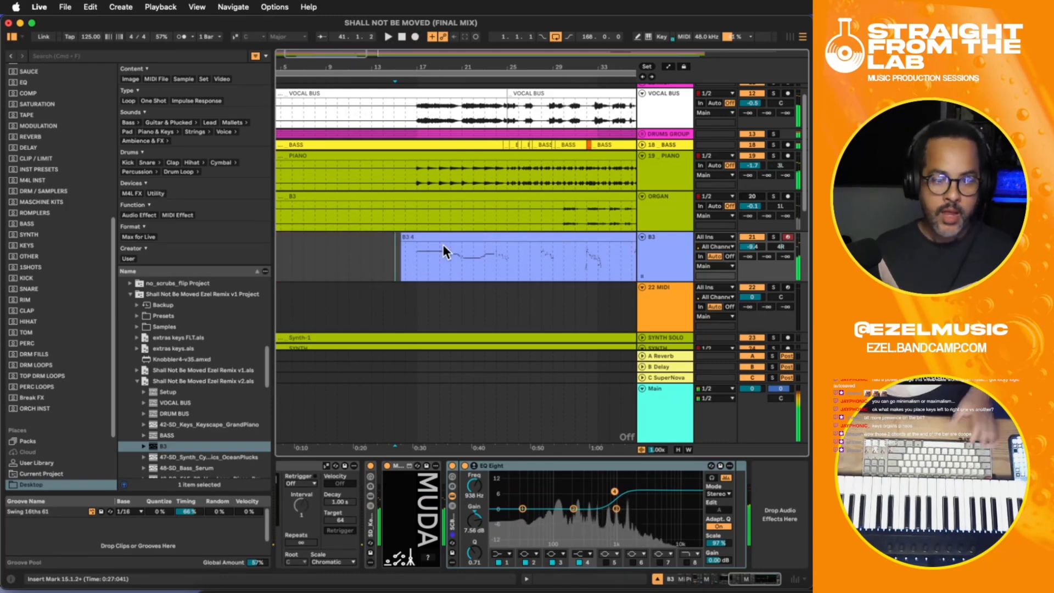
- Examine the newly recorded organ opening and its junction with the existing B3 clip around bar 41
{"action": "left_click", "coordinate": [487, 259]}
{"action": "key", "text": "minus"}
{"action": "key", "text": "minus"}
{"action": "key", "text": "minus"}
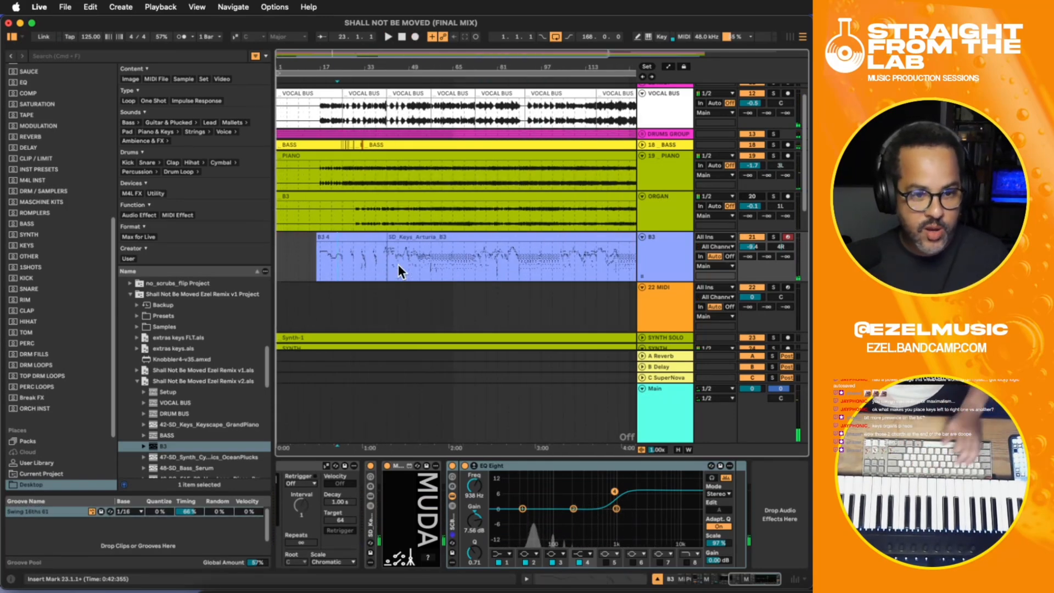
{"action": "left_click", "coordinate": [387, 264]}
{"action": "key", "text": "plus"}
{"action": "key", "text": "plus"}
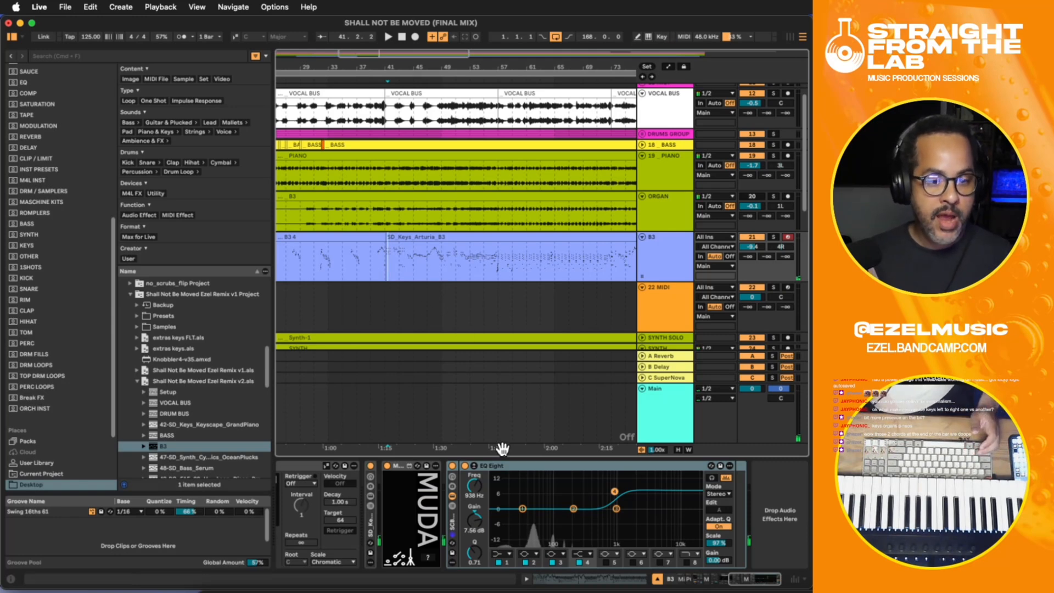
{"action": "left_click_drag", "start_coordinate": [498, 446], "coordinate": [421, 446]}
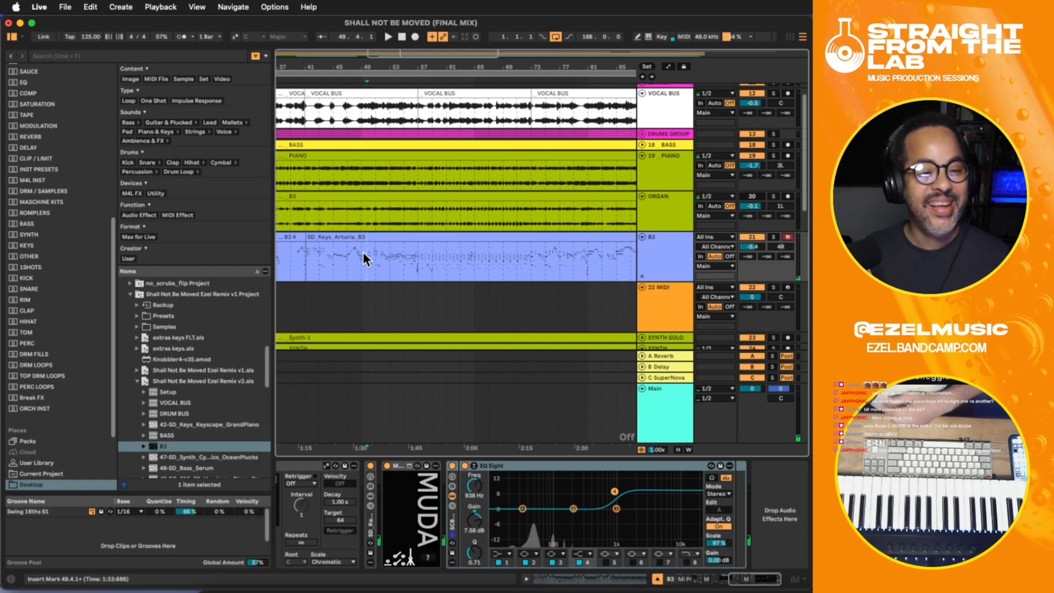
{"action": "left_click_drag", "start_coordinate": [382, 448], "coordinate": [476, 449]}
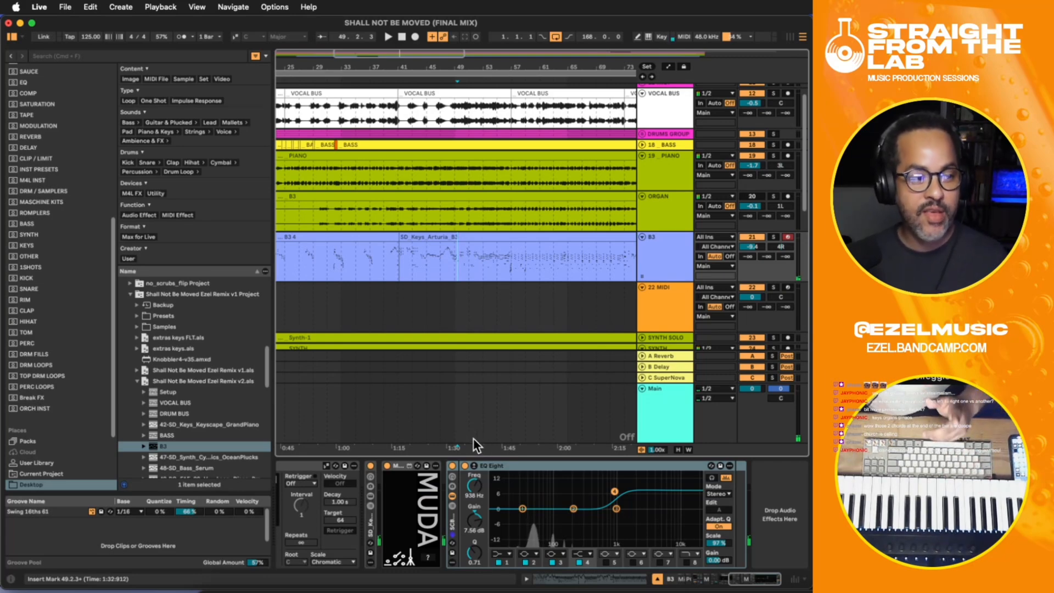
{"action": "left_click", "coordinate": [356, 252]}
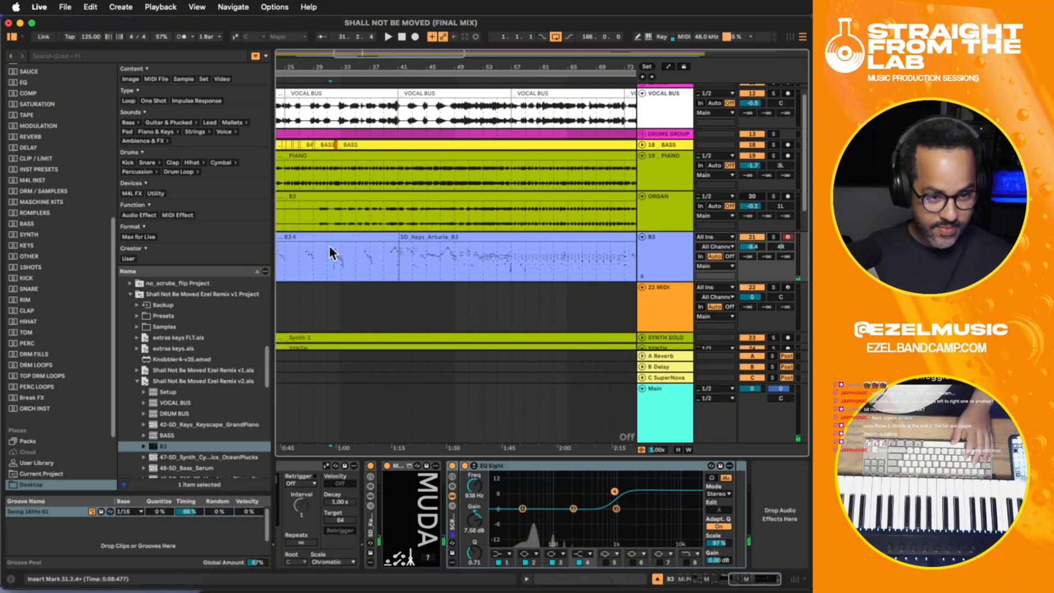
- Insert a new MIDI track directly below the B3 track
{"action": "key", "text": "minus"}
{"action": "key", "text": "minus"}
{"action": "key", "text": "minus"}
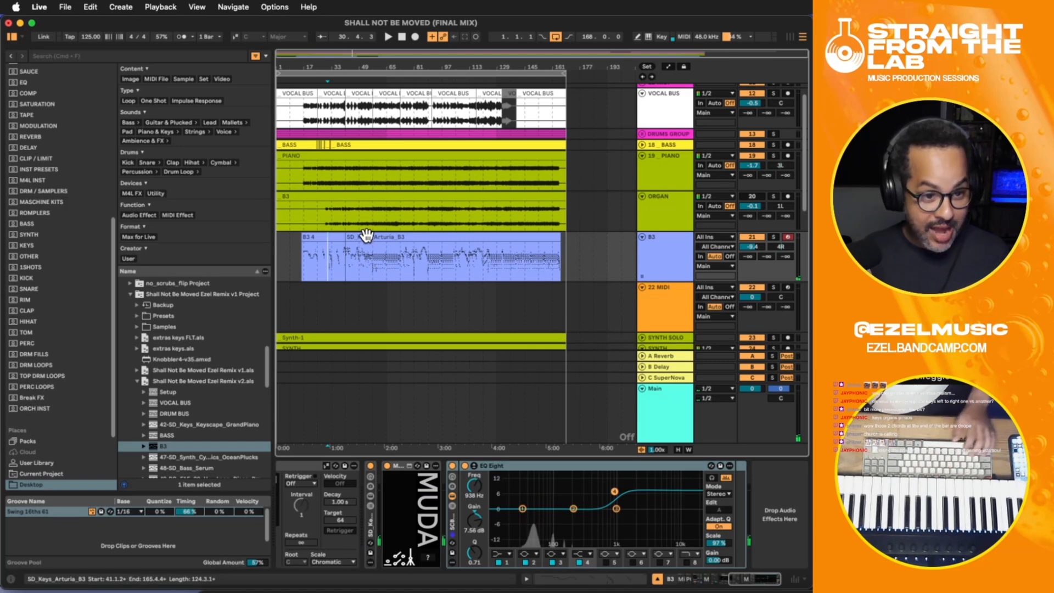
{"action": "left_click", "coordinate": [366, 236]}
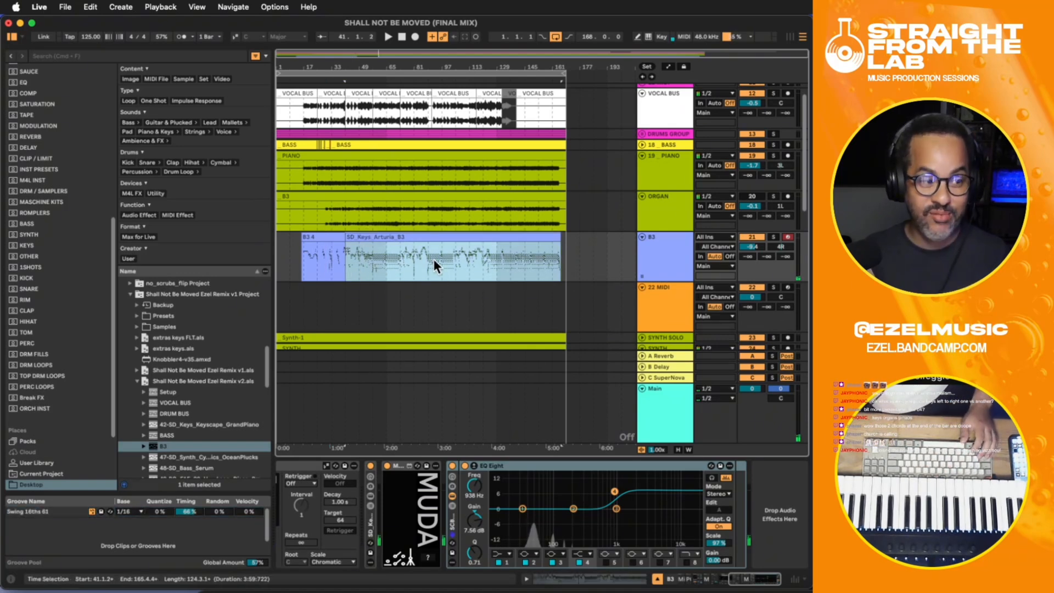
{"action": "left_click", "coordinate": [653, 263]}
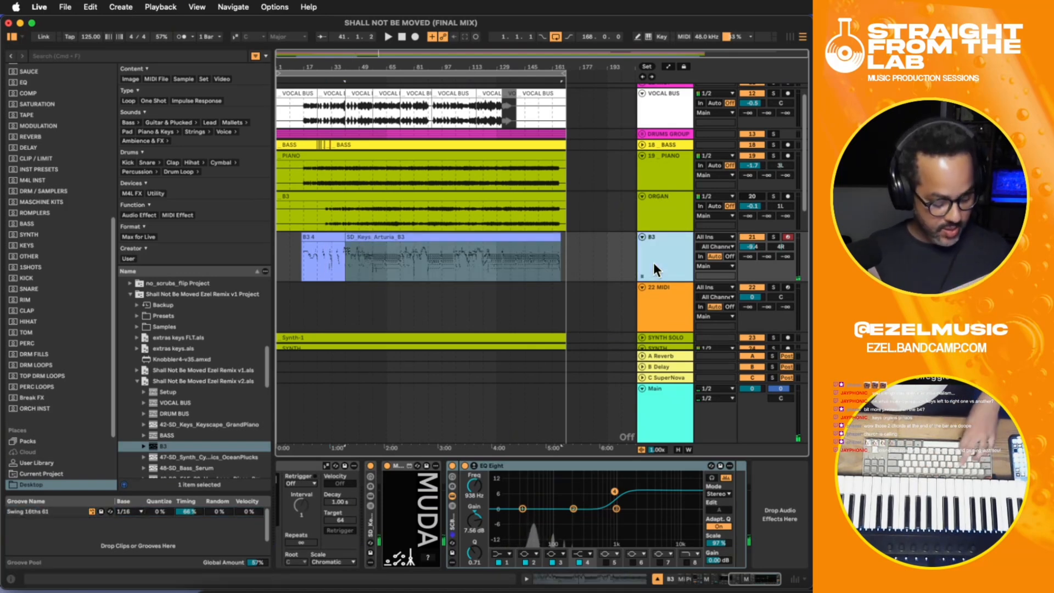
{"action": "left_click", "coordinate": [430, 267]}
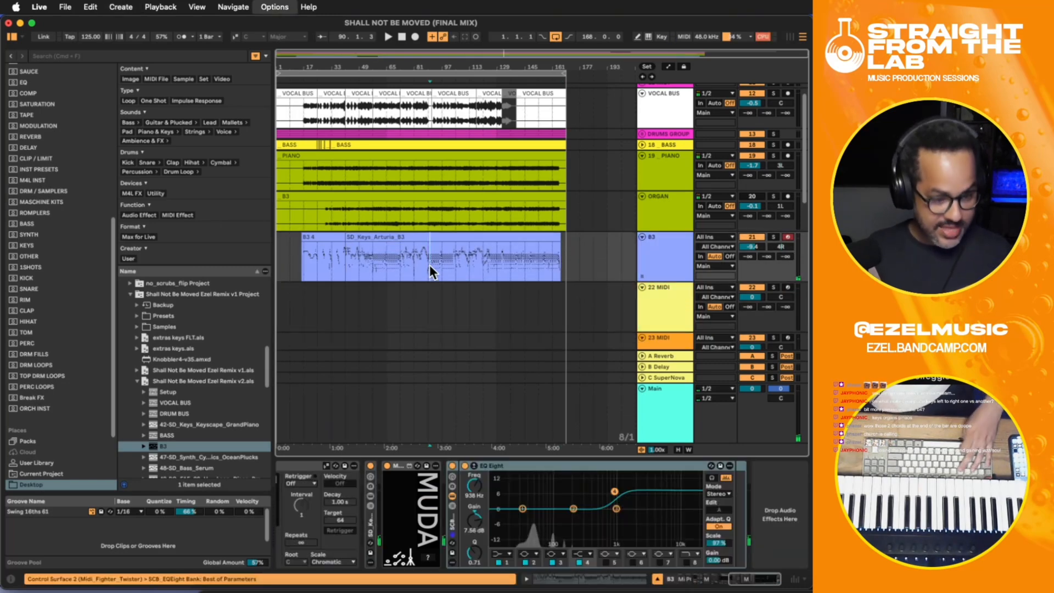
- Move the SD_Keys_Arturia_B3 clip to the new MIDI track at bar 41 and deactivate it
{"action": "left_click", "coordinate": [358, 316]}
{"action": "left_click_drag", "start_coordinate": [348, 266], "coordinate": [494, 265]}
{"action": "left_click_drag", "start_coordinate": [563, 270], "coordinate": [564, 269]}
{"action": "key", "text": "super+x"}
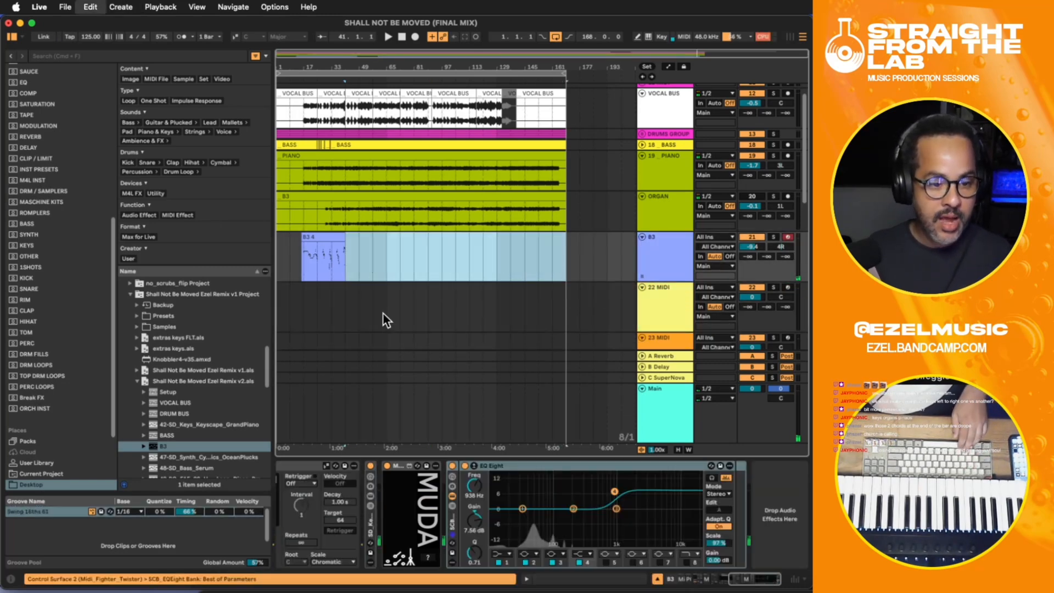
{"action": "left_click", "coordinate": [345, 300]}
{"action": "key", "text": "super+v"}
{"action": "left_click", "coordinate": [367, 286]}
{"action": "key", "text": "0"}
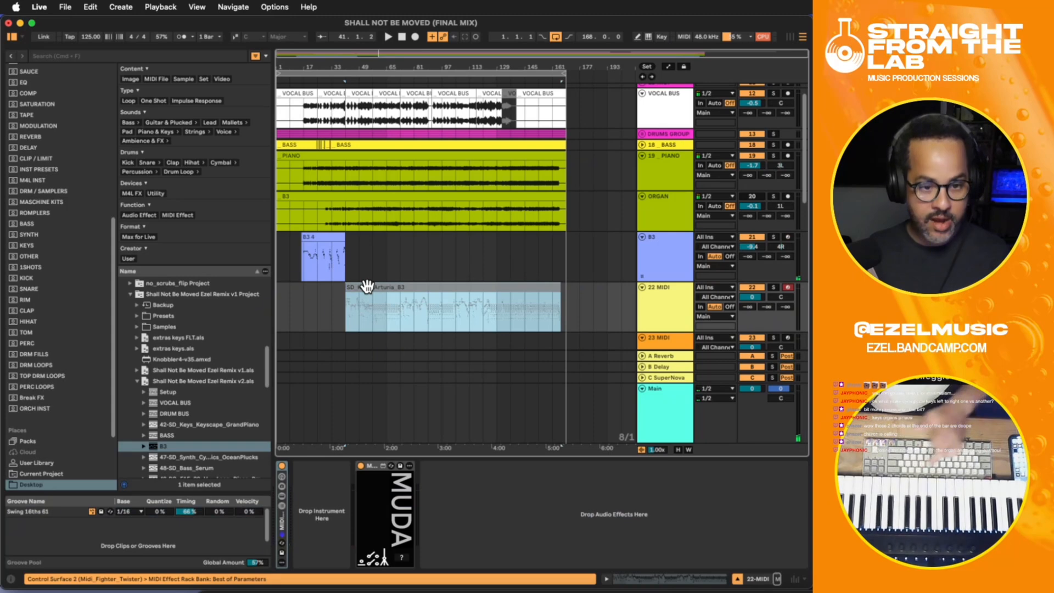
- Record a continuation of the organ part on the B3 track from about bar 40 to bar 58
{"action": "left_click", "coordinate": [322, 259]}
{"action": "key", "text": "plus"}
{"action": "key", "text": "plus"}
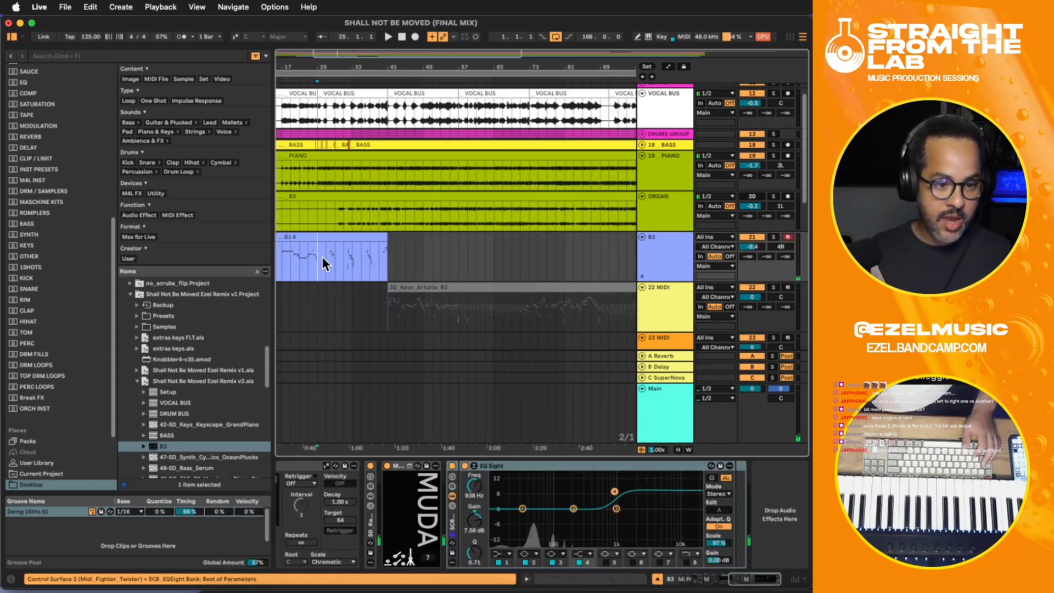
{"action": "key", "text": "space"}
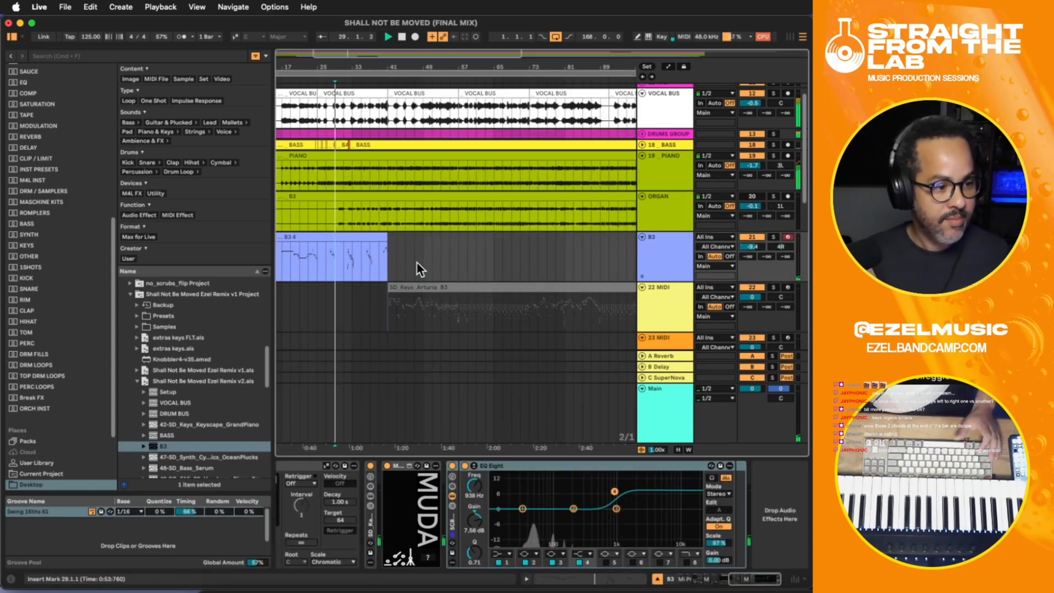
{"action": "left_click", "coordinate": [644, 252]}
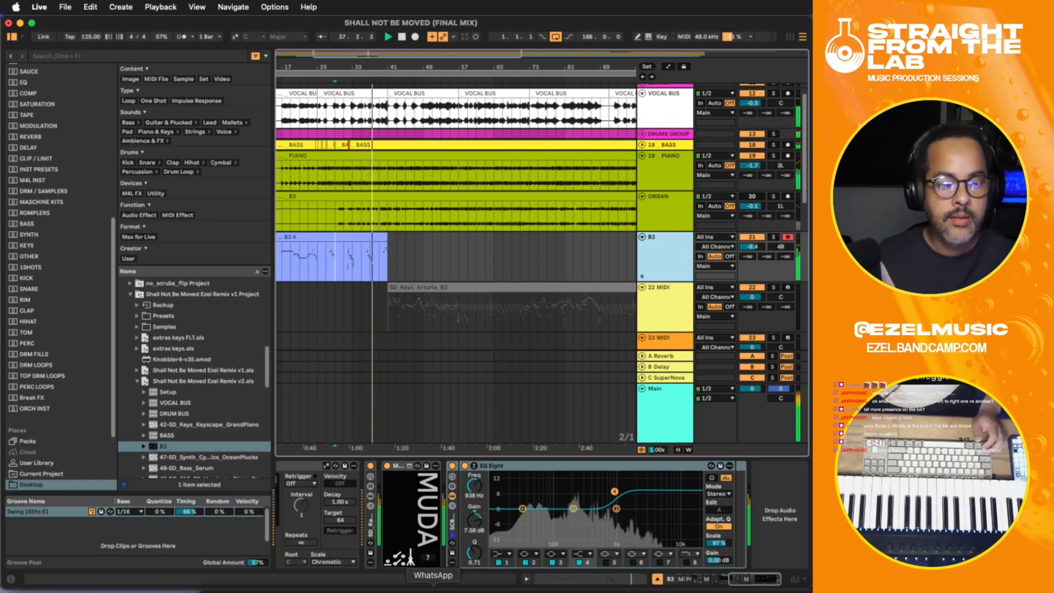
{"action": "left_click", "coordinate": [419, 590]}
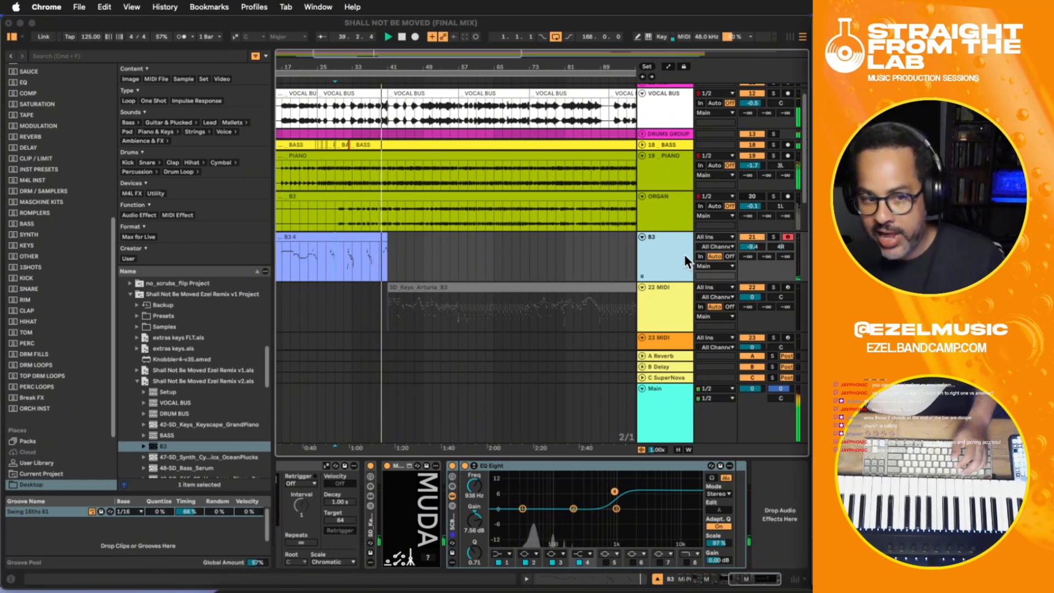
{"action": "key", "text": "F9"}
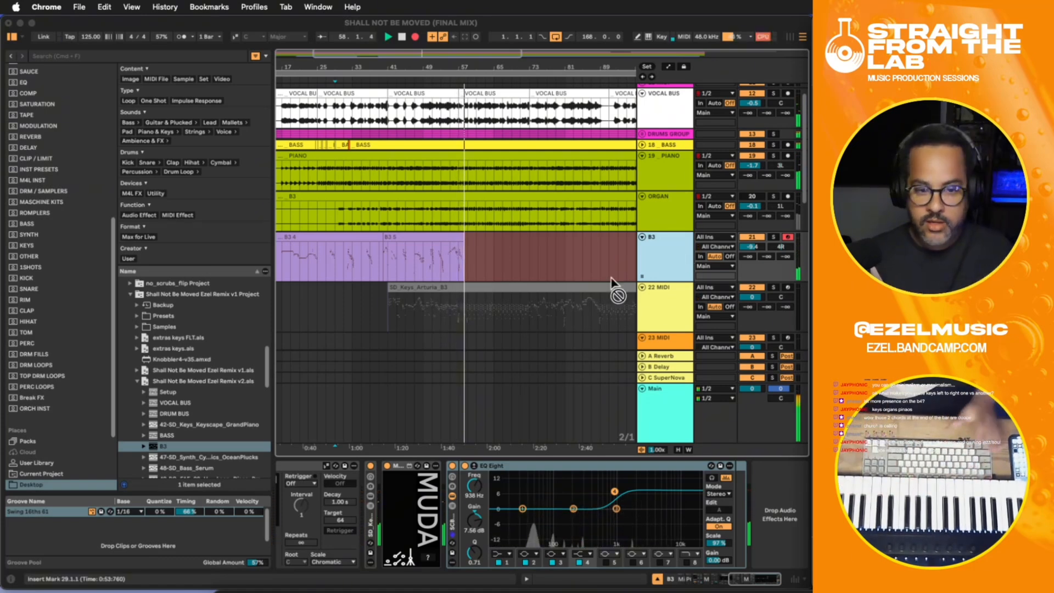
{"action": "left_click", "coordinate": [463, 259]}
{"action": "key", "text": "space"}
- Review the new B3 recording and play the mix from about bar 44
{"action": "left_click", "coordinate": [446, 255]}
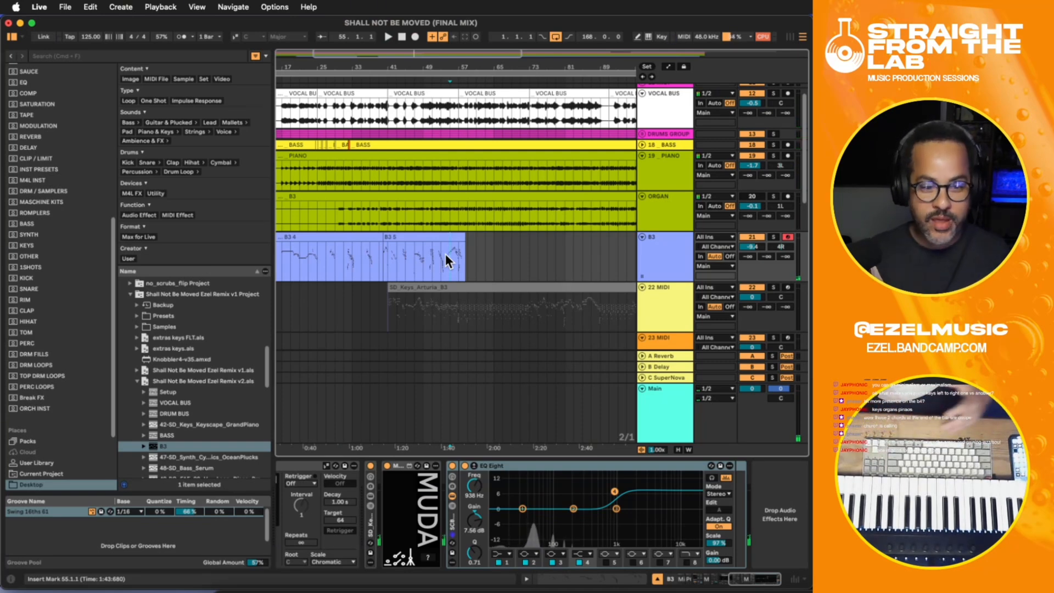
{"action": "left_click", "coordinate": [413, 258]}
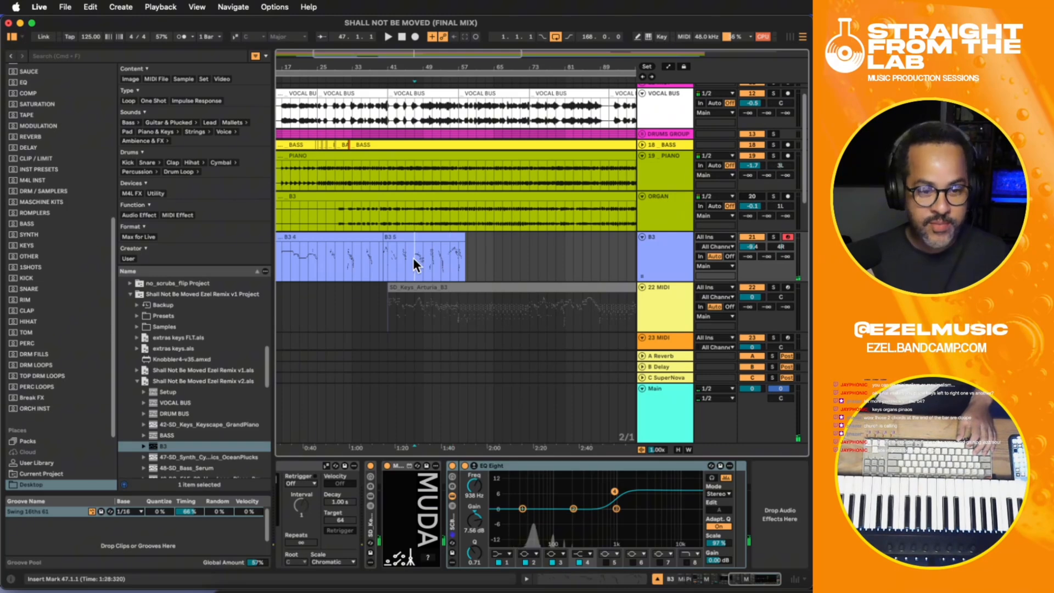
{"action": "key", "text": "plus"}
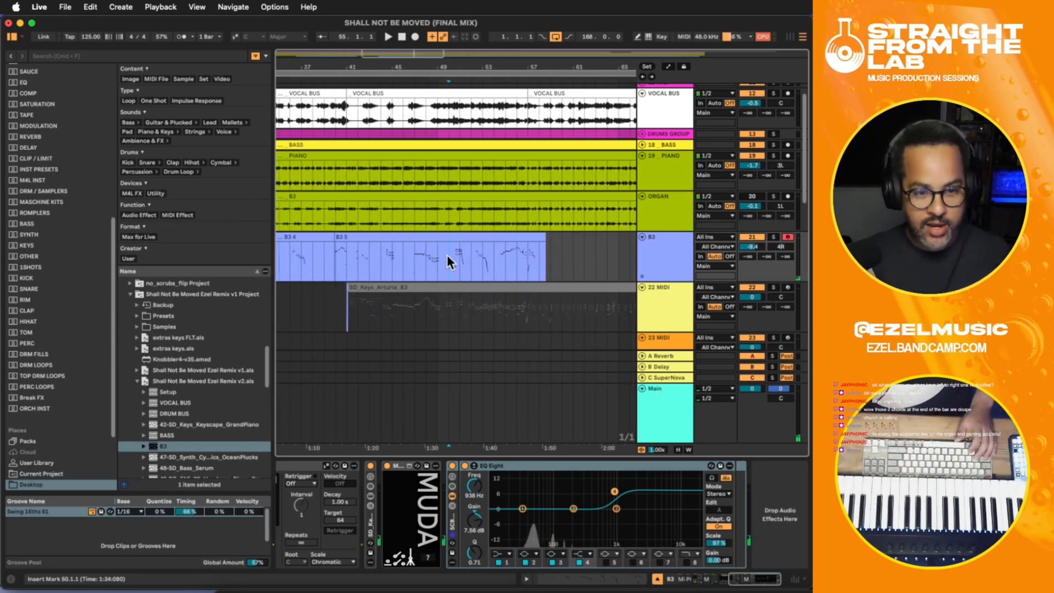
{"action": "left_click", "coordinate": [401, 285]}
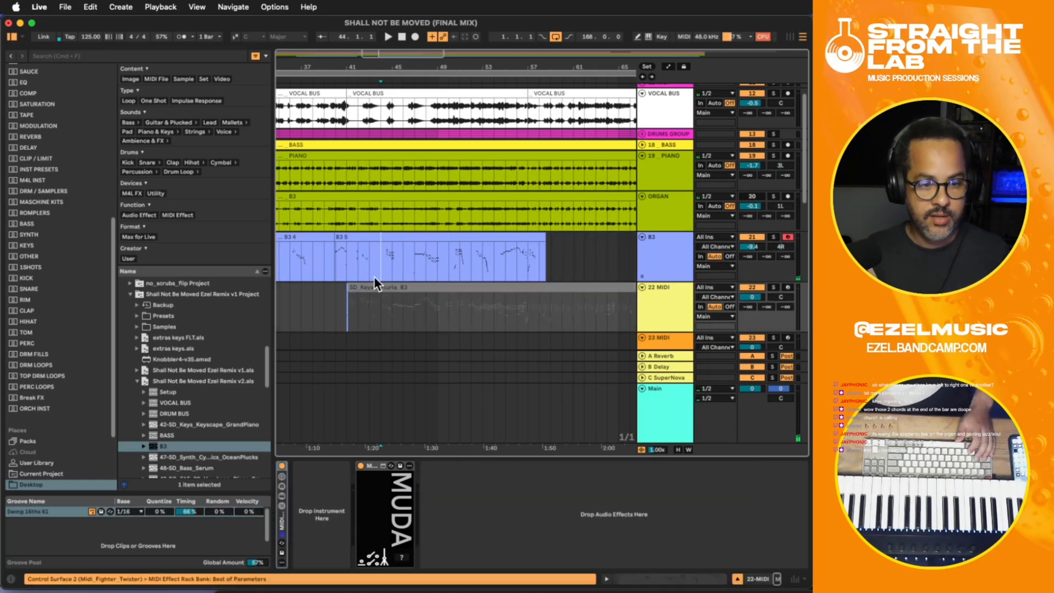
{"action": "left_click", "coordinate": [379, 273]}
{"action": "key", "text": "space"}
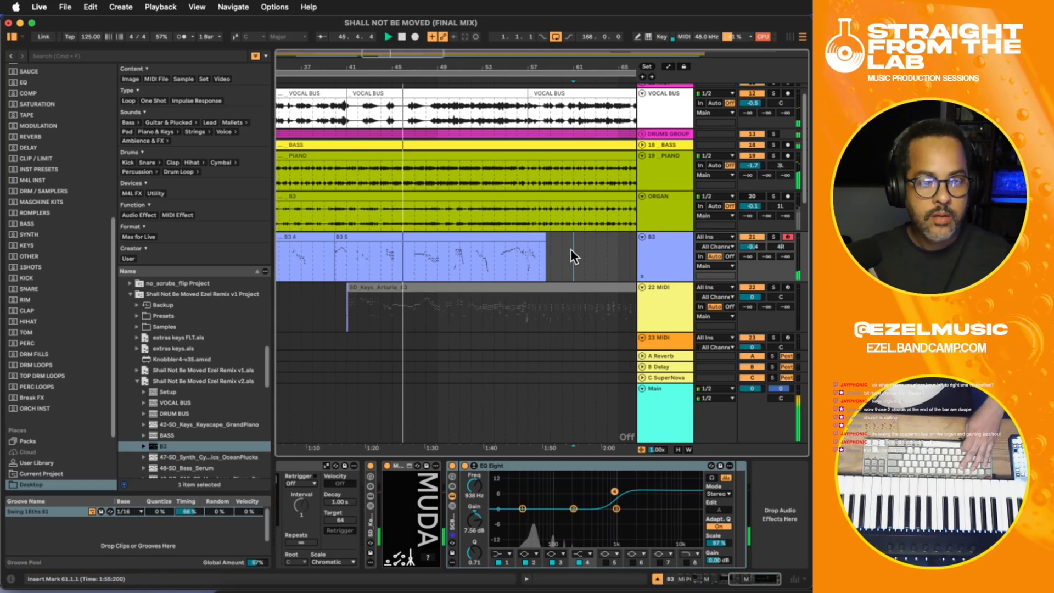
- Trim the end of the new B3 recording back to bar 57 and select the B3 track during playback
{"action": "left_click_drag", "start_coordinate": [571, 249], "coordinate": [529, 253]}
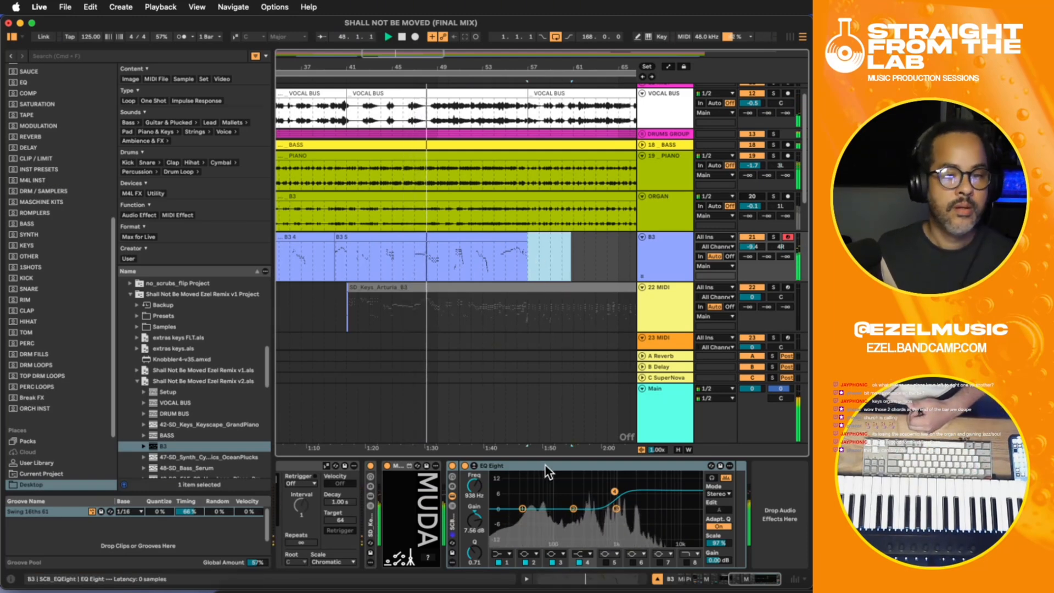
{"action": "left_click_drag", "start_coordinate": [523, 447], "coordinate": [512, 447]}
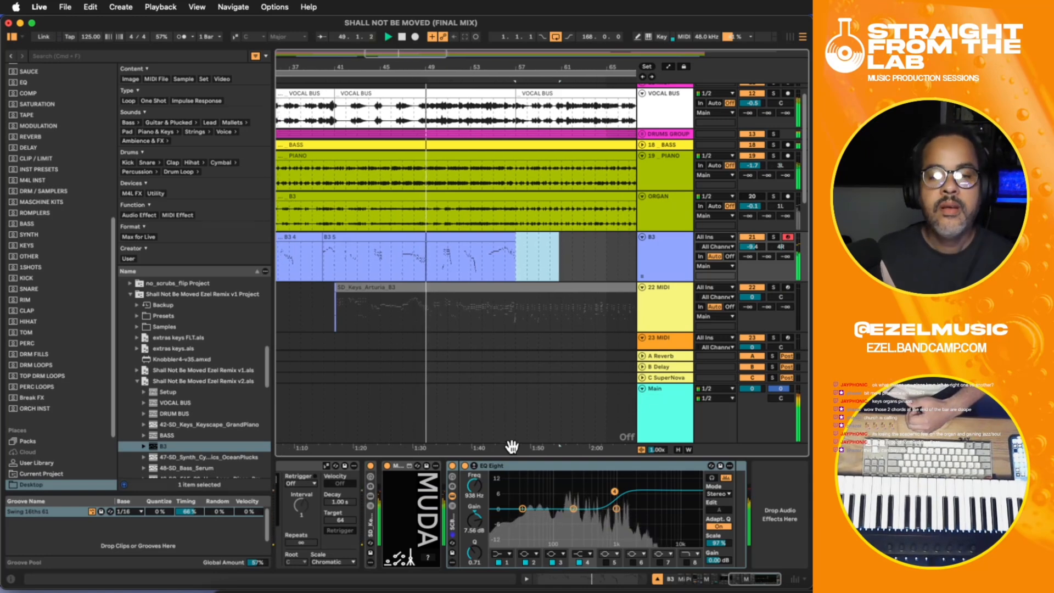
{"action": "left_click", "coordinate": [661, 259]}
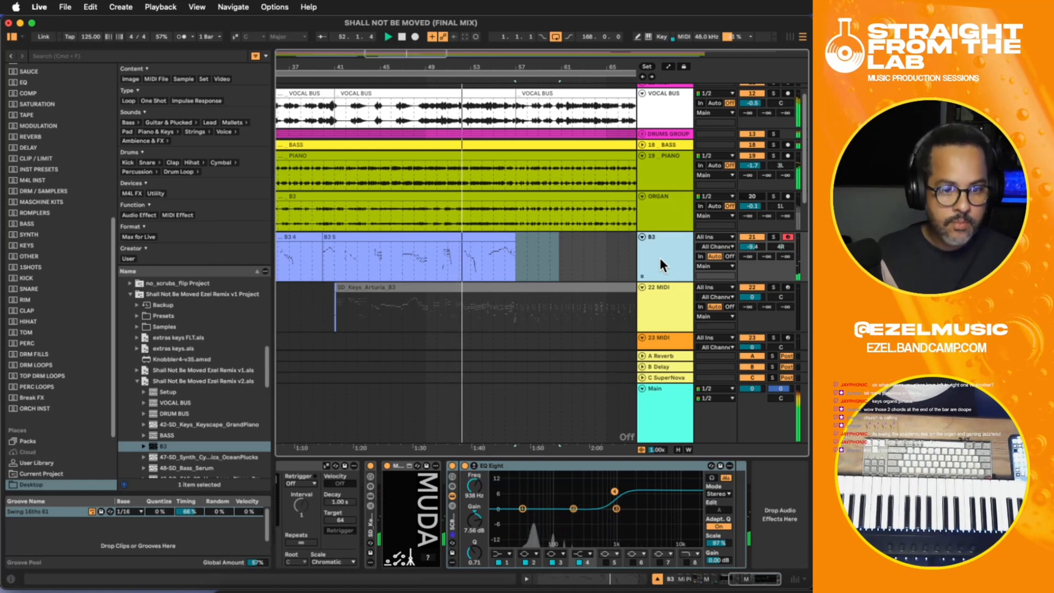
{"action": "left_click_drag", "start_coordinate": [542, 447], "coordinate": [503, 446]}
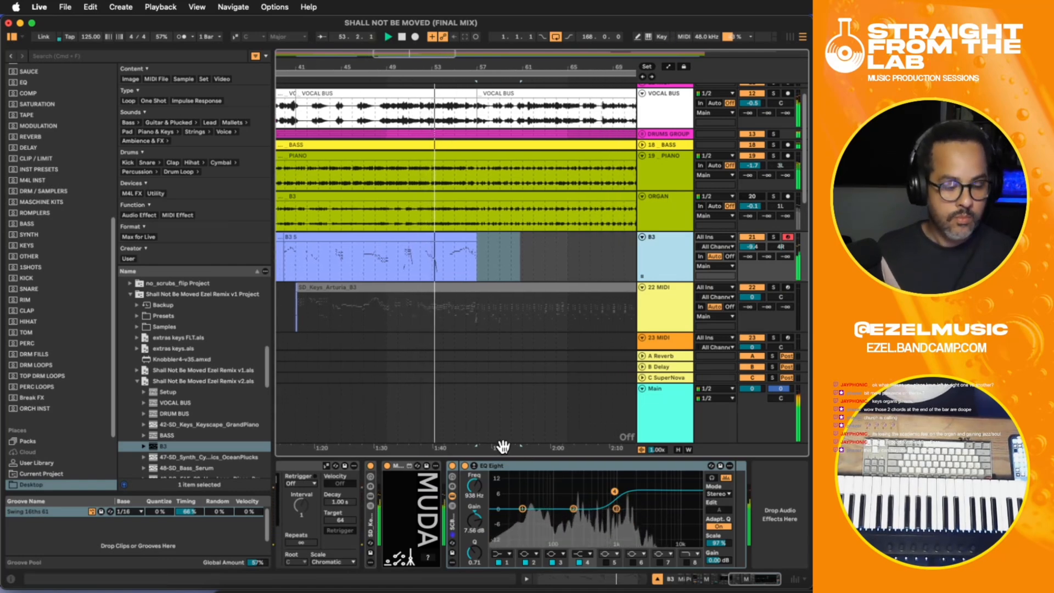
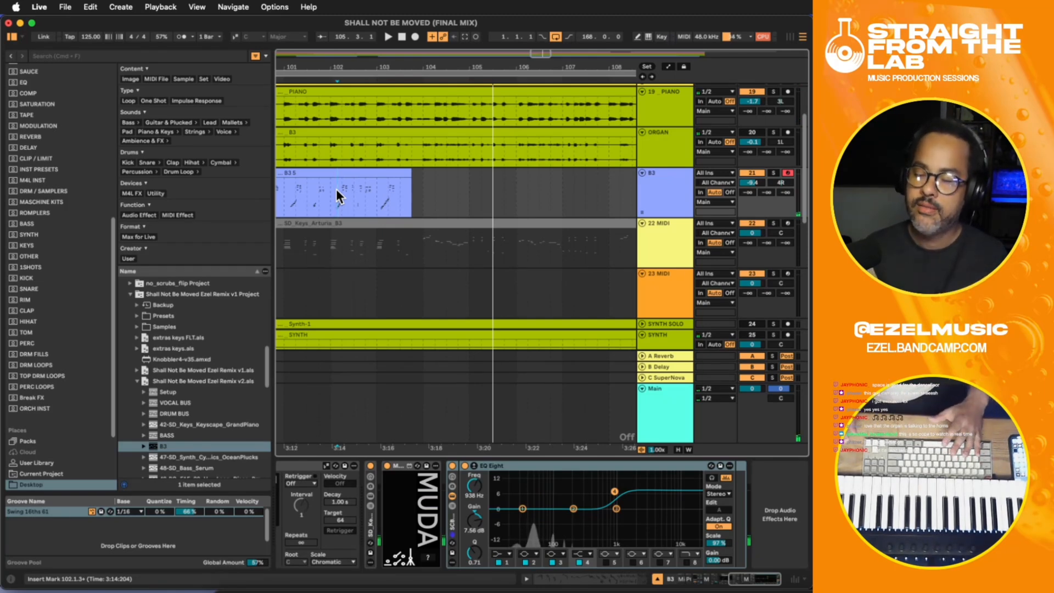
- Try recording organ takes on the B3 track between about bar 103 and bar 106
{"action": "key", "text": "space"}
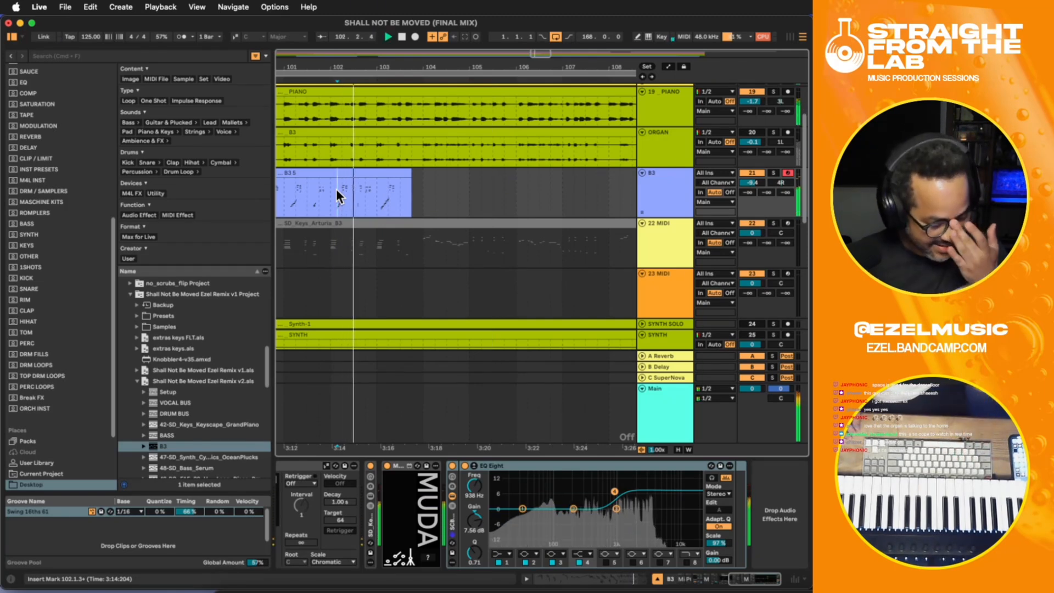
{"action": "key", "text": "F9"}
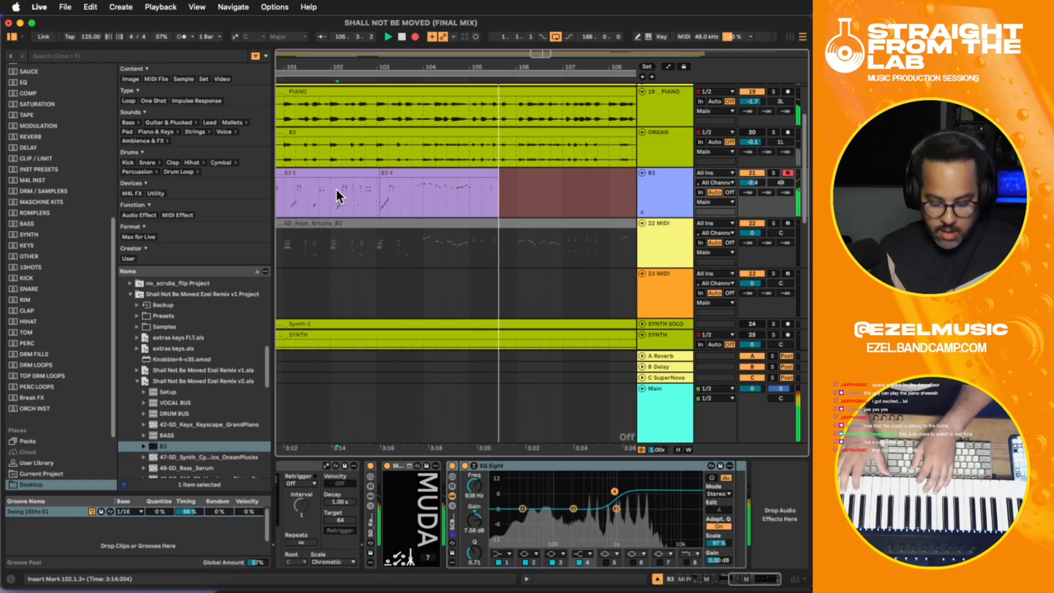
{"action": "key", "text": "F9"}
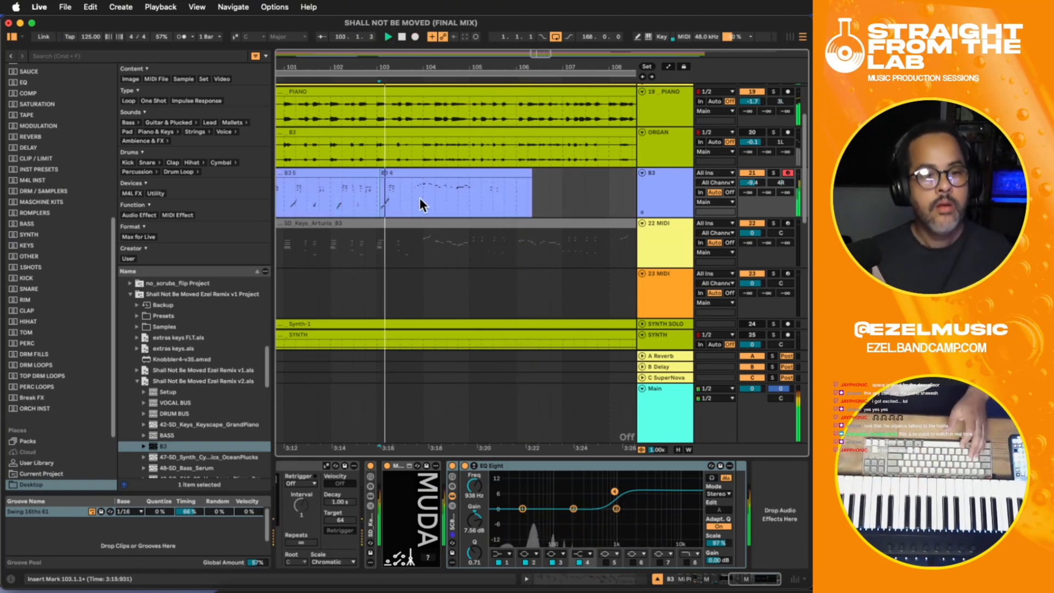
{"action": "left_click_drag", "start_coordinate": [477, 199], "coordinate": [525, 202]}
{"action": "left_click", "coordinate": [369, 200]}
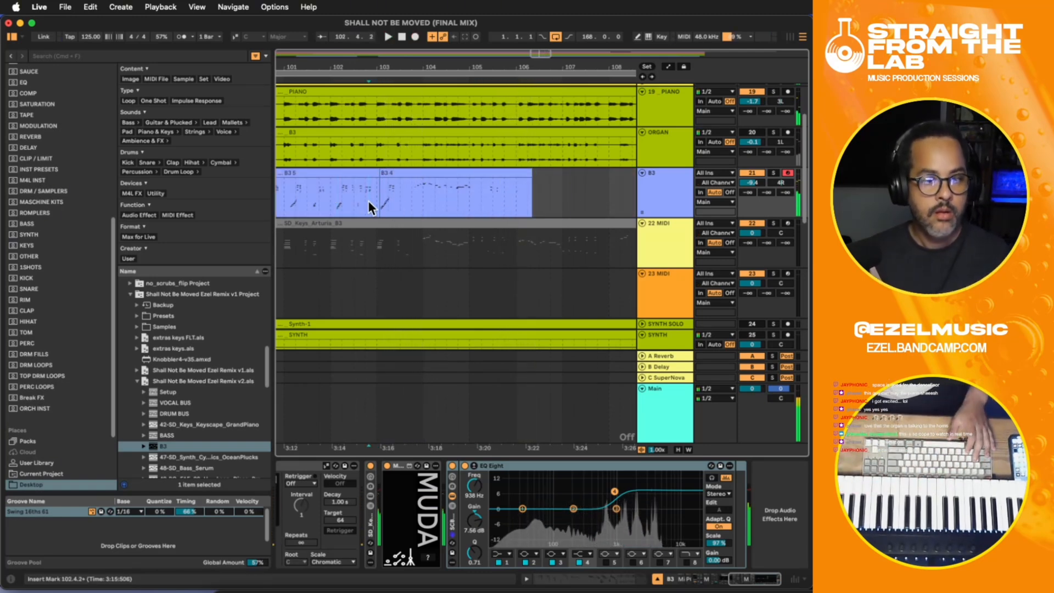
{"action": "key", "text": "F9"}
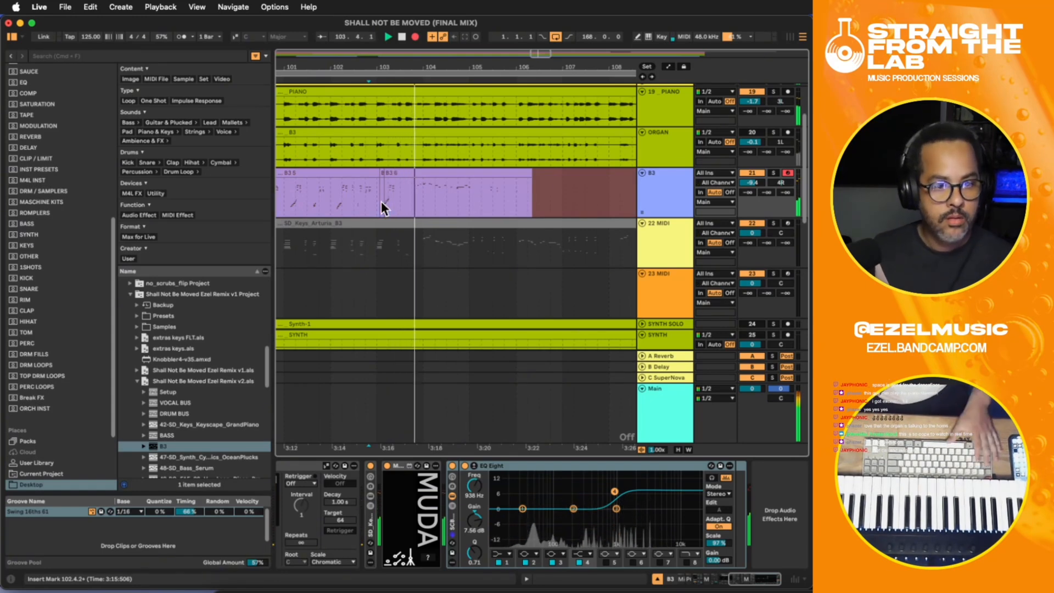
{"action": "key", "text": "space"}
- Record a new organ take on the B3 track from about bar 102 and delete the clip material past bar 105
{"action": "left_click", "coordinate": [337, 187]}
{"action": "key", "text": "space"}
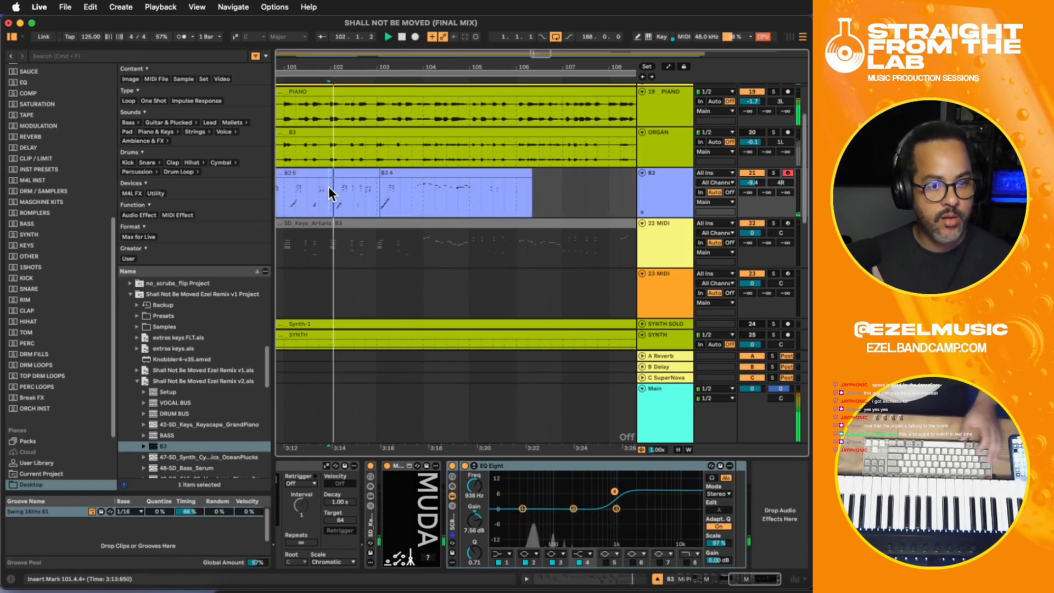
{"action": "key", "text": "F9"}
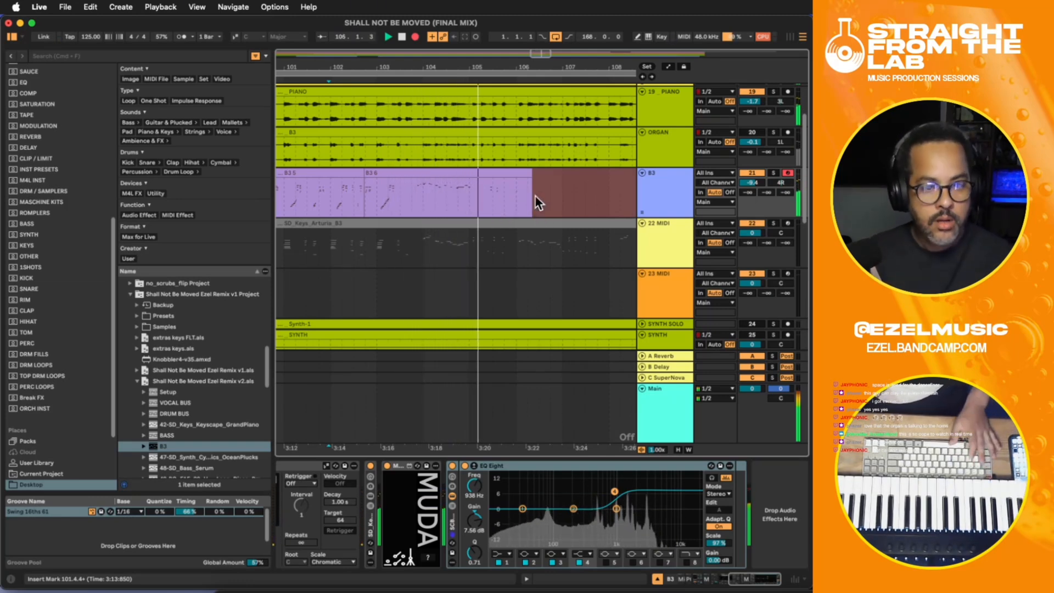
{"action": "key", "text": "space"}
{"action": "left_click_drag", "start_coordinate": [555, 194], "coordinate": [481, 192]}
{"action": "key", "text": "Delete"}
{"action": "left_click", "coordinate": [419, 190]}
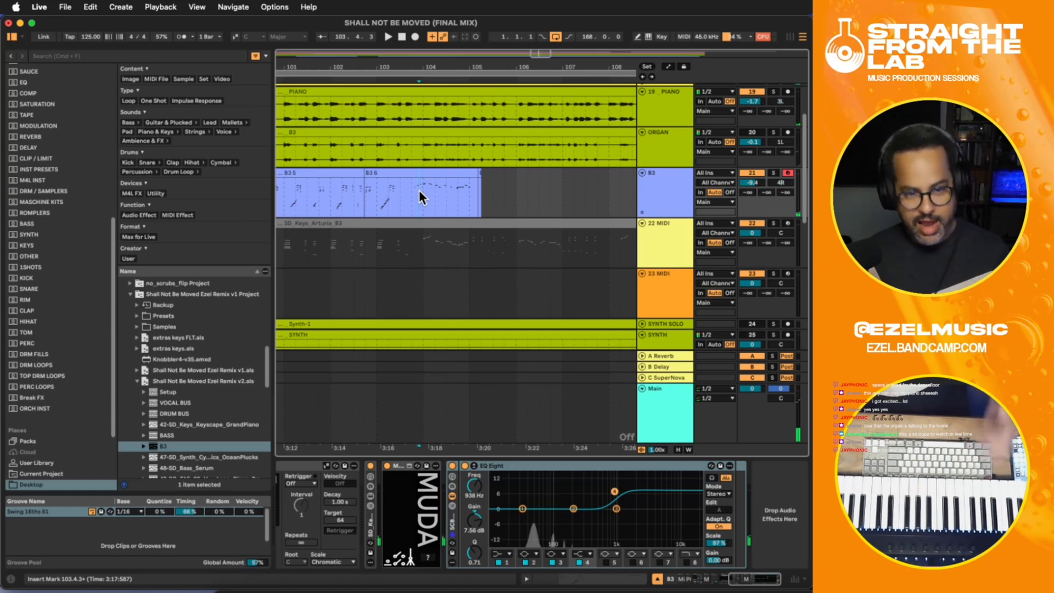
- Examine the B3 recordings against the full length of the arrangement
{"action": "key", "text": "minus"}
{"action": "key", "text": "minus"}
{"action": "key", "text": "minus"}
{"action": "key", "text": "minus"}
{"action": "key", "text": "minus"}
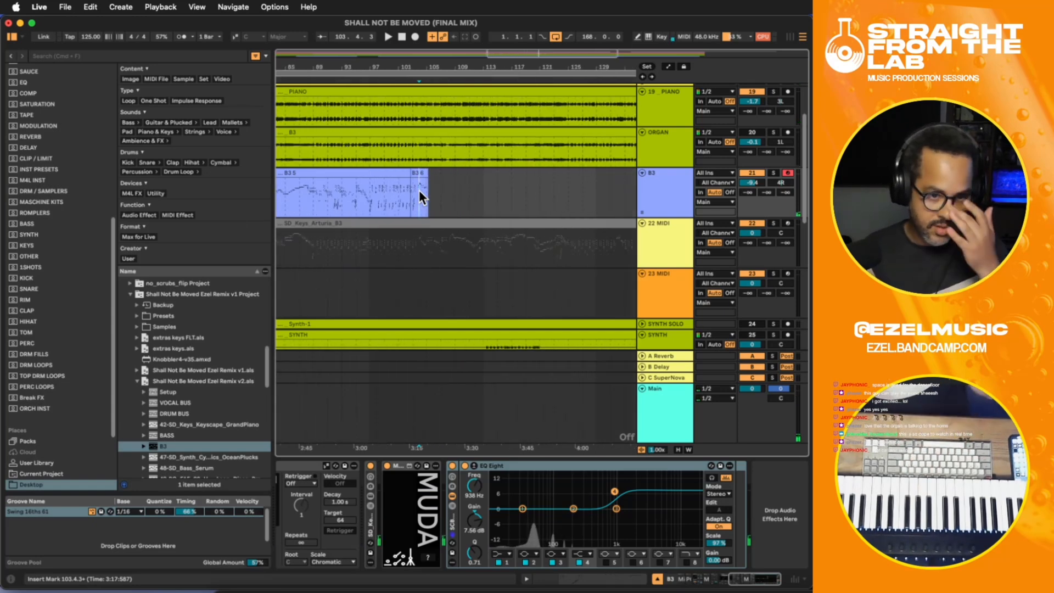
{"action": "scroll", "coordinate": [419, 190], "scroll_direction": "up", "scroll_amount": 4}
{"action": "scroll", "coordinate": [418, 189], "scroll_direction": "down", "scroll_amount": 4}
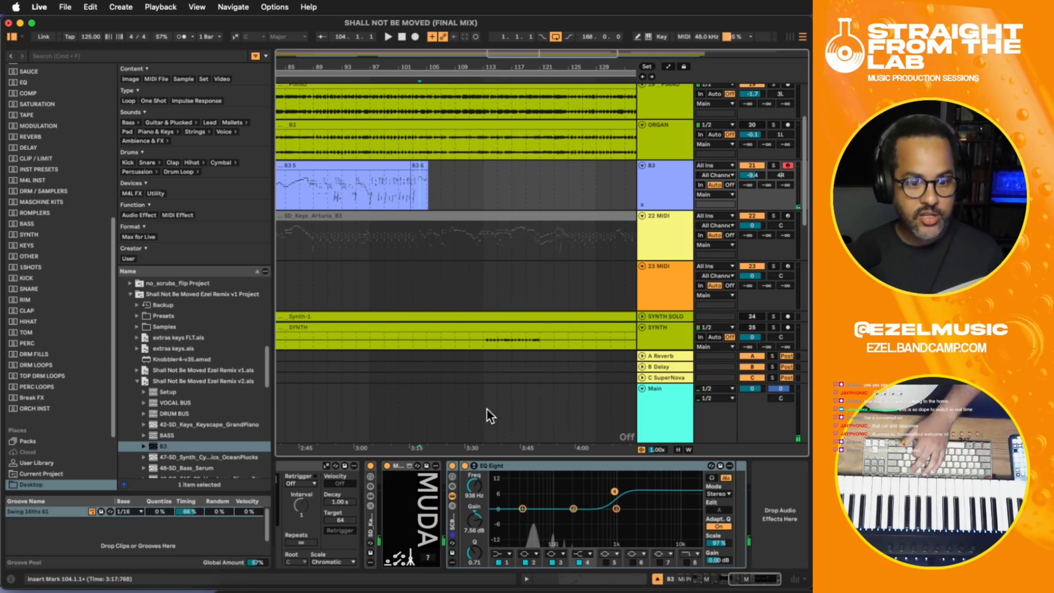
{"action": "left_click_drag", "start_coordinate": [475, 449], "coordinate": [595, 445]}
{"action": "key", "text": "minus"}
{"action": "key", "text": "minus"}
{"action": "key", "text": "minus"}
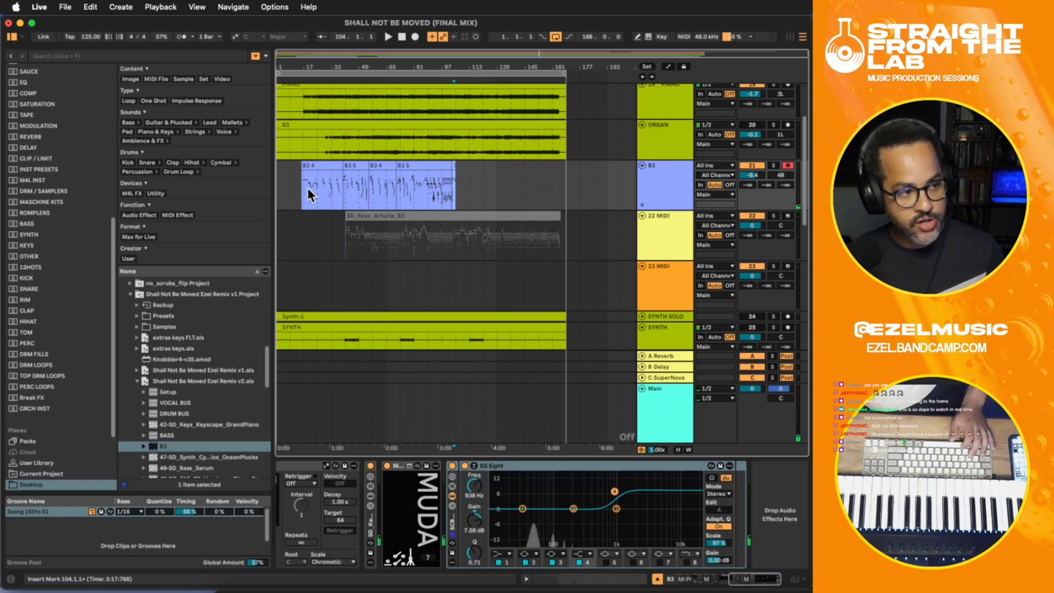
- Unfold the DRUMS GROUP and look over its KICK, SNR CLAP, TOP and COWBELL tracks
{"action": "scroll", "coordinate": [451, 172], "scroll_direction": "up", "scroll_amount": 4}
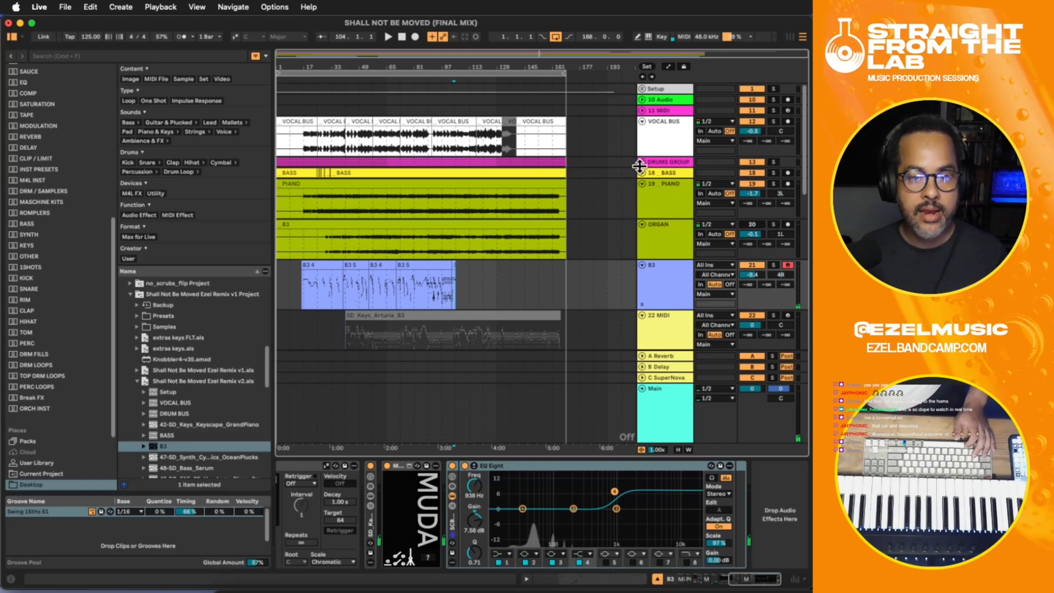
{"action": "left_click", "coordinate": [641, 162]}
{"action": "scroll", "coordinate": [511, 193], "scroll_direction": "down", "scroll_amount": 5}
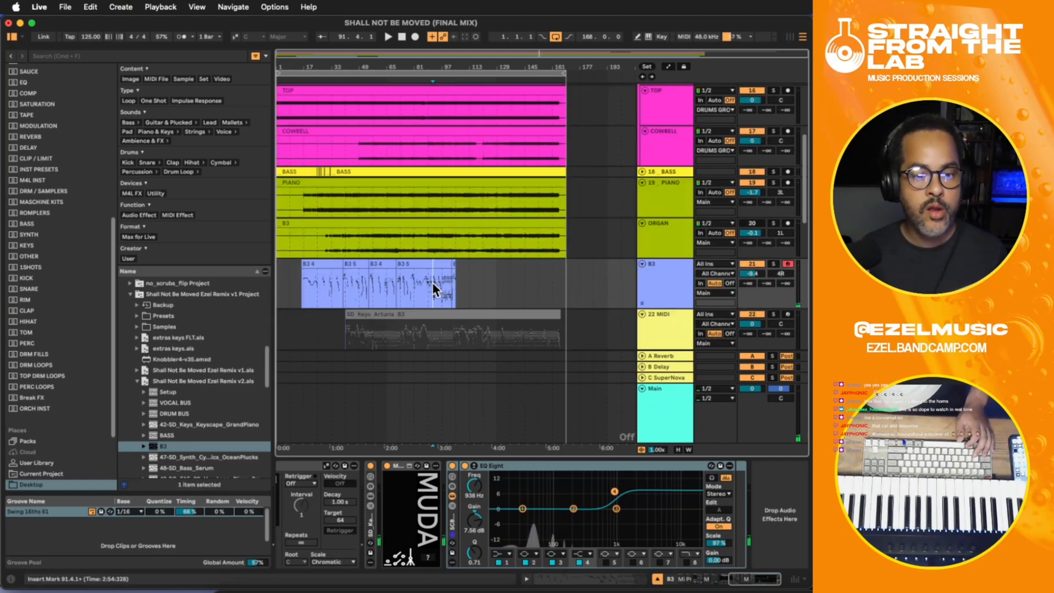
{"action": "scroll", "coordinate": [443, 282], "scroll_direction": "up", "scroll_amount": 6}
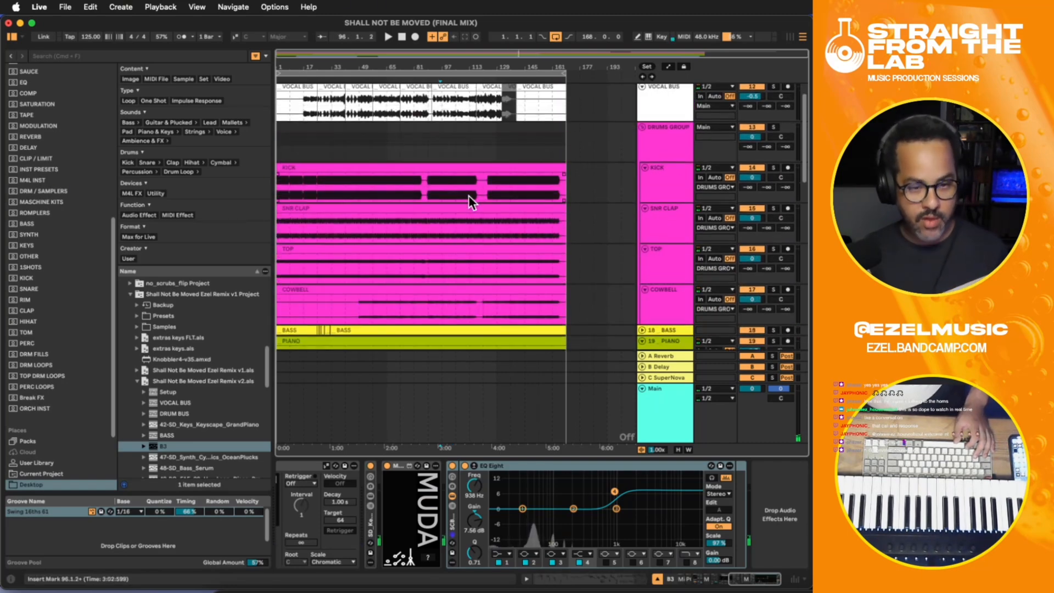
{"action": "scroll", "coordinate": [434, 224], "scroll_direction": "down", "scroll_amount": 4}
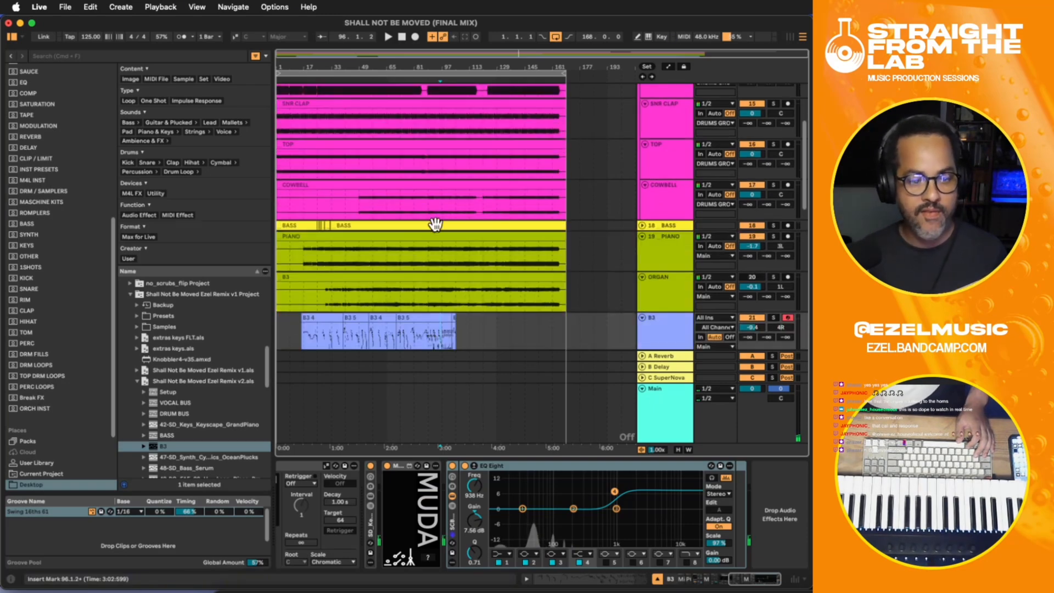
- Play the mix from about bar 97 and compare the vocal and drum tracks with the B3 part
{"action": "left_click", "coordinate": [442, 335]}
{"action": "key", "text": "space"}
{"action": "scroll", "coordinate": [442, 335], "scroll_direction": "up", "scroll_amount": 3}
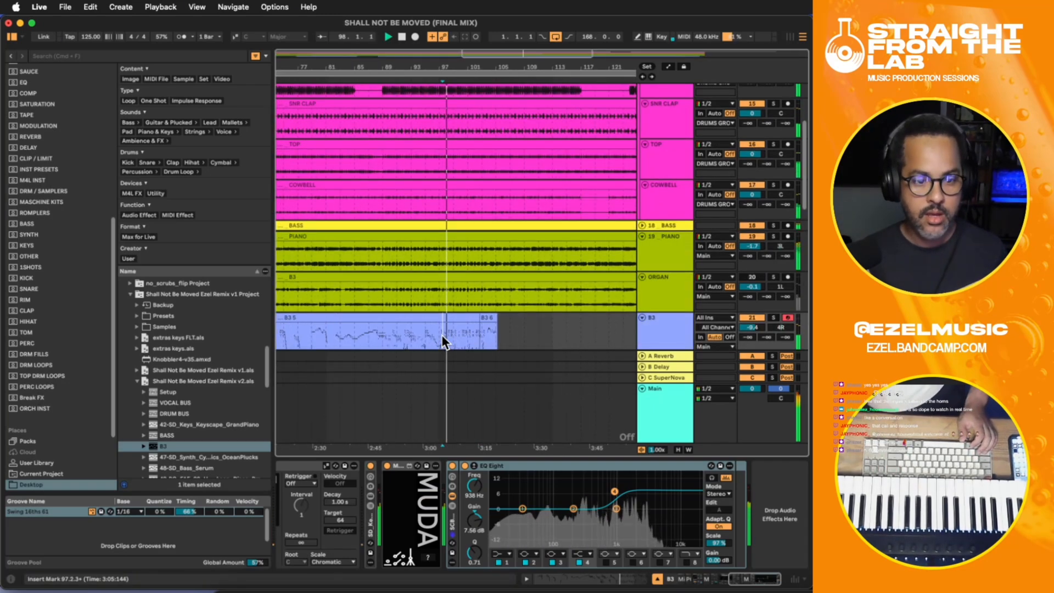
{"action": "scroll", "coordinate": [442, 335], "scroll_direction": "up", "scroll_amount": 5}
{"action": "key", "text": "space"}
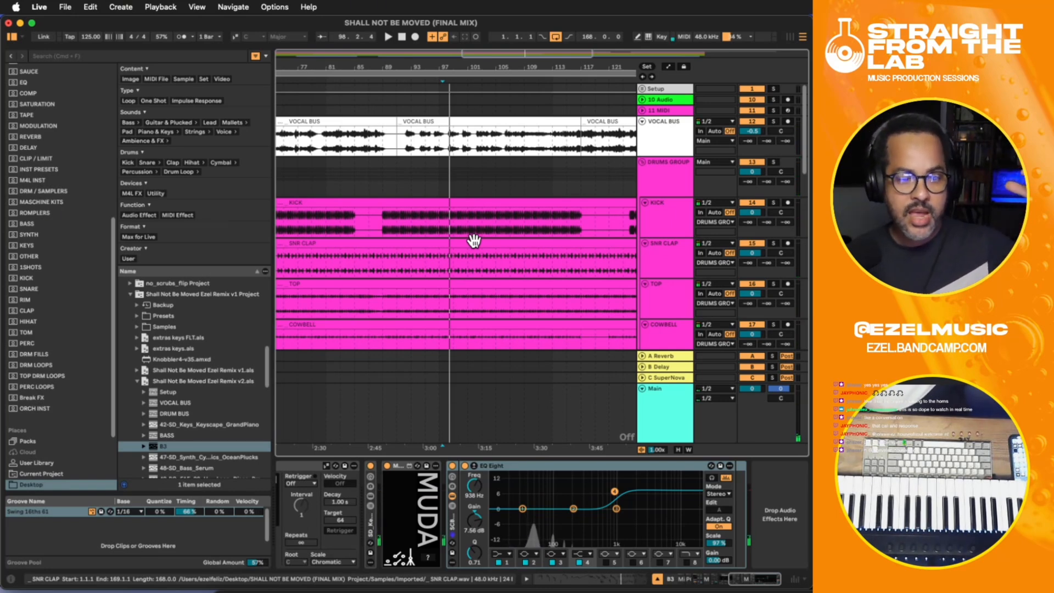
{"action": "scroll", "coordinate": [474, 239], "scroll_direction": "down", "scroll_amount": 3}
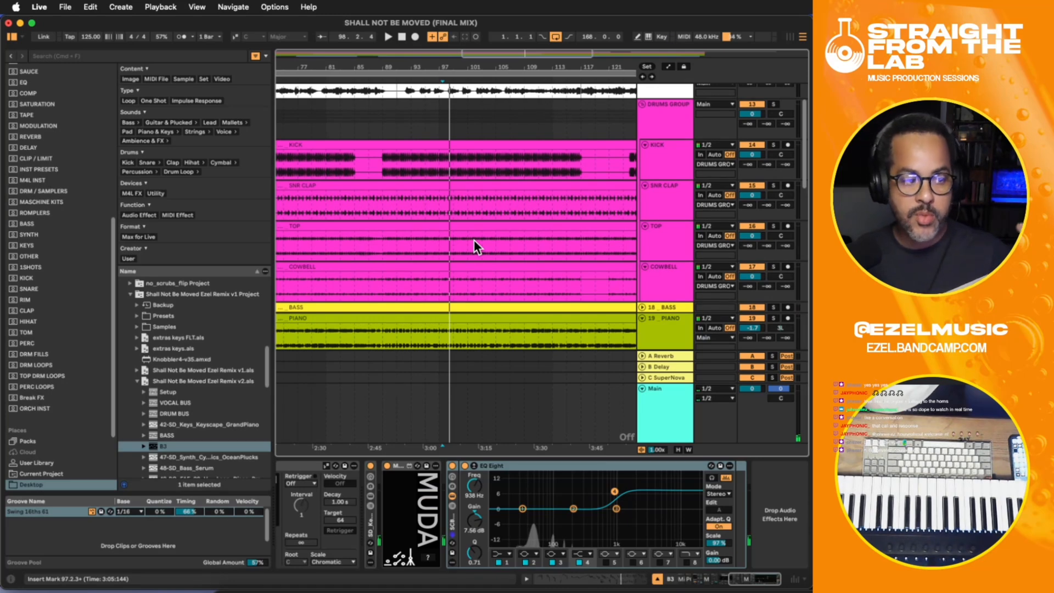
{"action": "scroll", "coordinate": [474, 240], "scroll_direction": "down", "scroll_amount": 6}
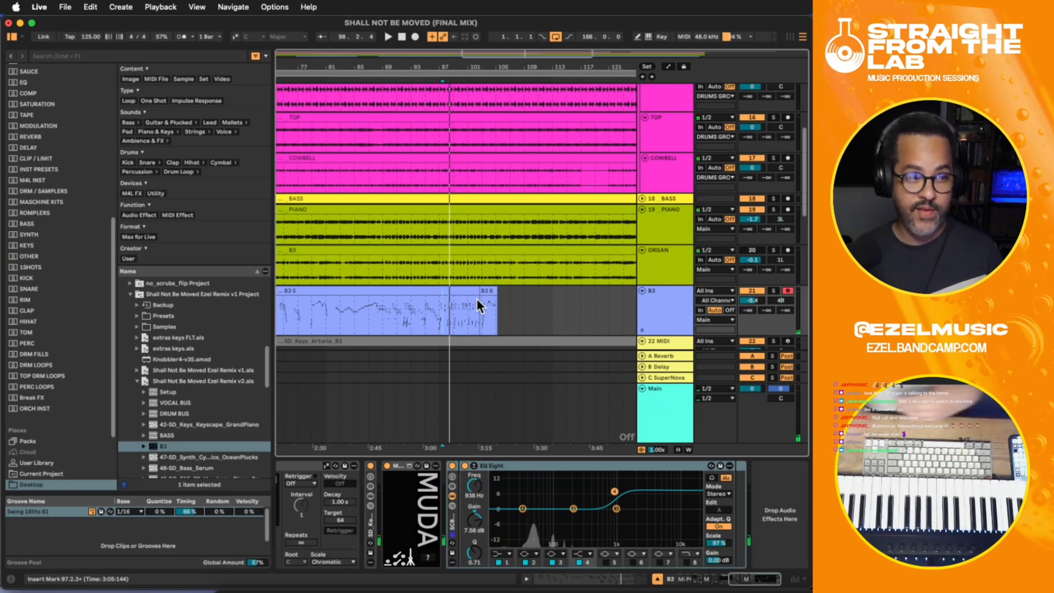
- Play the mix again from about bar 97, enable grid snapping, and place the insert marker on the KICK track at bar 103
{"action": "key", "text": "space"}
{"action": "scroll", "coordinate": [480, 305], "scroll_direction": "up", "scroll_amount": 3}
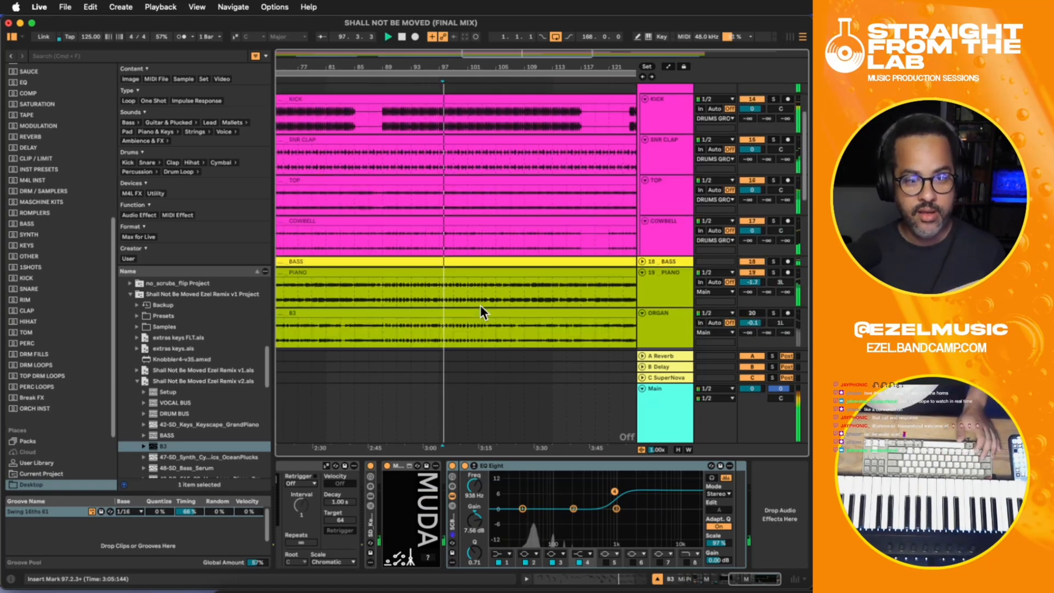
{"action": "scroll", "coordinate": [480, 305], "scroll_direction": "up", "scroll_amount": 2}
{"action": "scroll", "coordinate": [500, 241], "scroll_direction": "down", "scroll_amount": 1}
{"action": "key", "text": "super+4"}
{"action": "scroll", "coordinate": [484, 199], "scroll_direction": "down", "scroll_amount": 3}
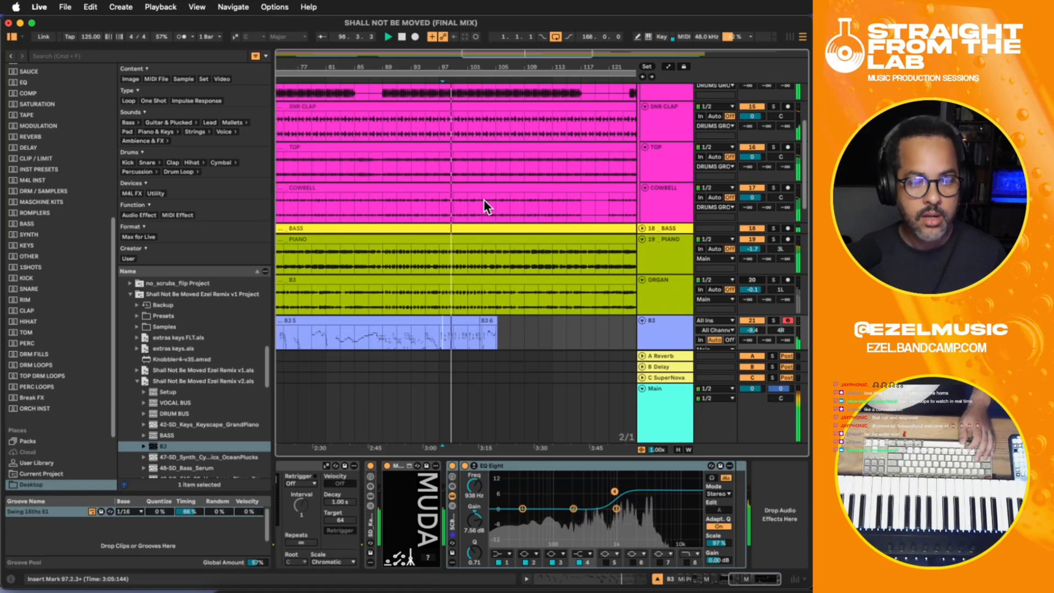
{"action": "key", "text": "u"}
{"action": "left_click", "coordinate": [476, 111]}
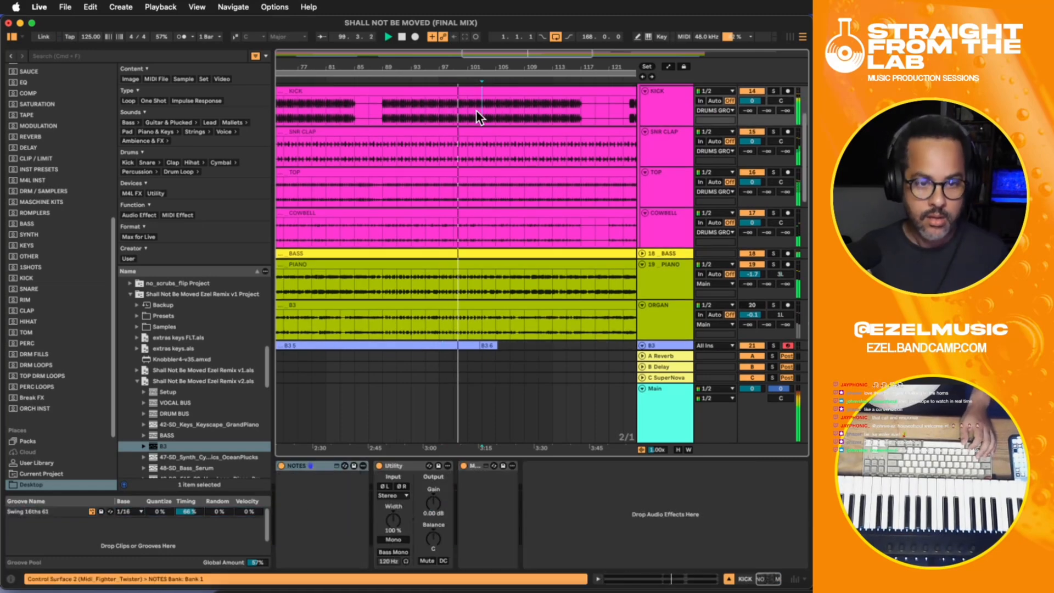
- Deactivate the KICK audio from bar 105 to 107.3
{"action": "key", "text": "plus"}
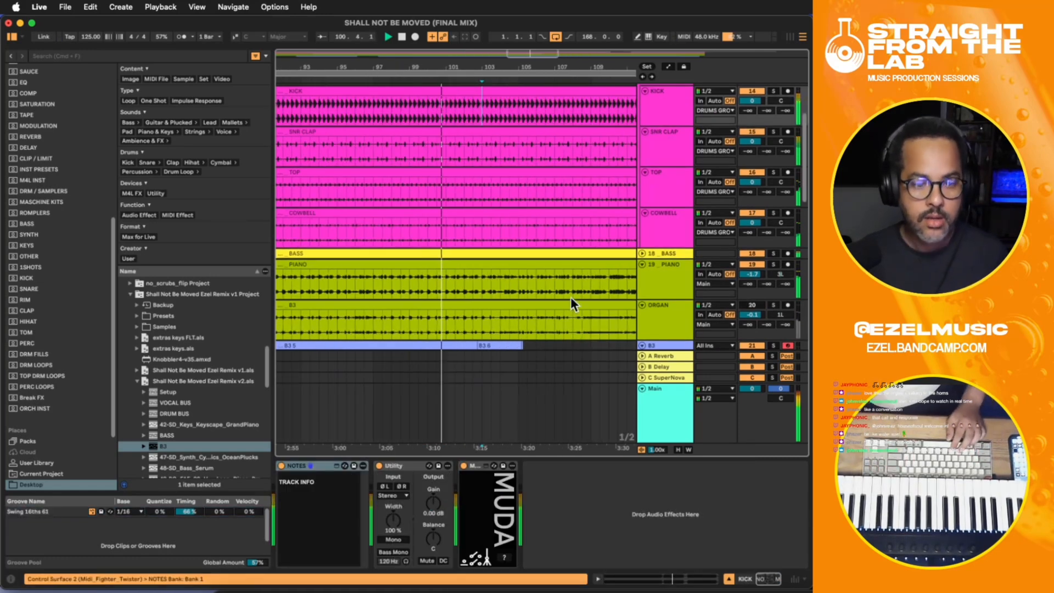
{"action": "scroll", "coordinate": [552, 283], "scroll_direction": "up", "scroll_amount": 3}
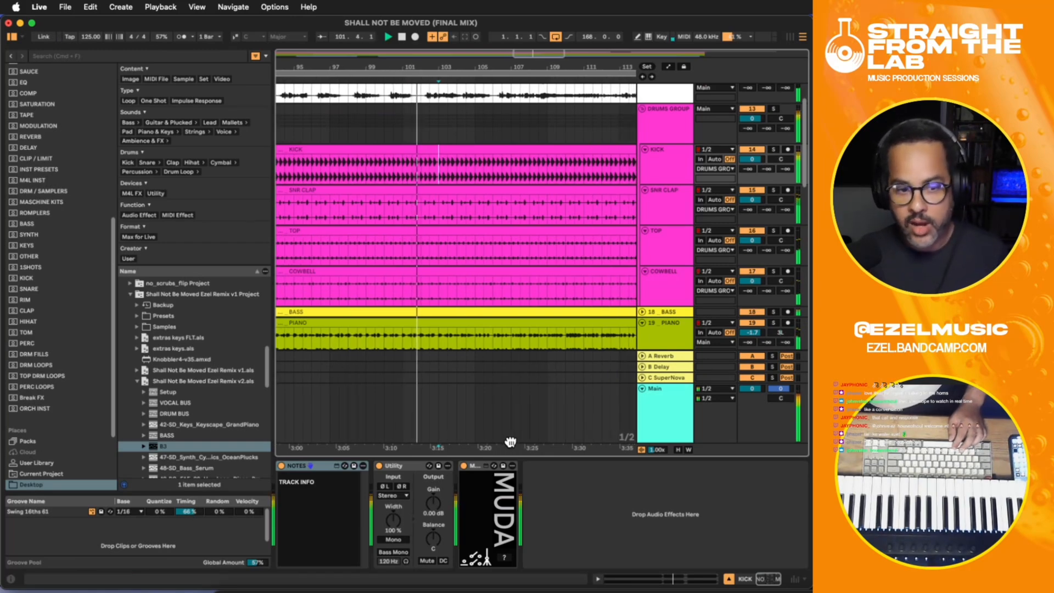
{"action": "scroll", "coordinate": [477, 207], "scroll_direction": "down", "scroll_amount": 3}
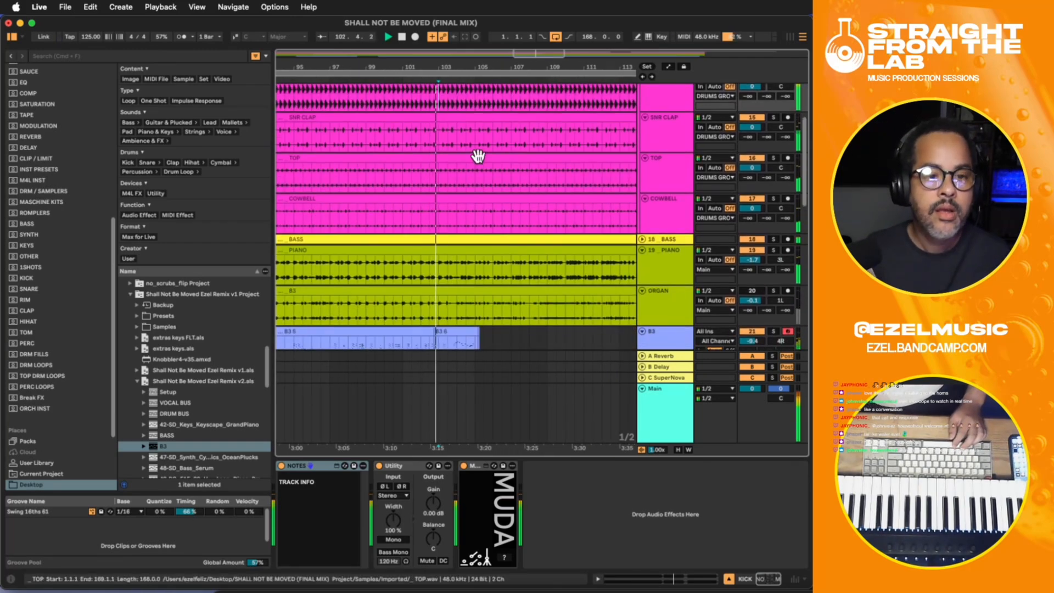
{"action": "scroll", "coordinate": [478, 156], "scroll_direction": "up", "scroll_amount": 2}
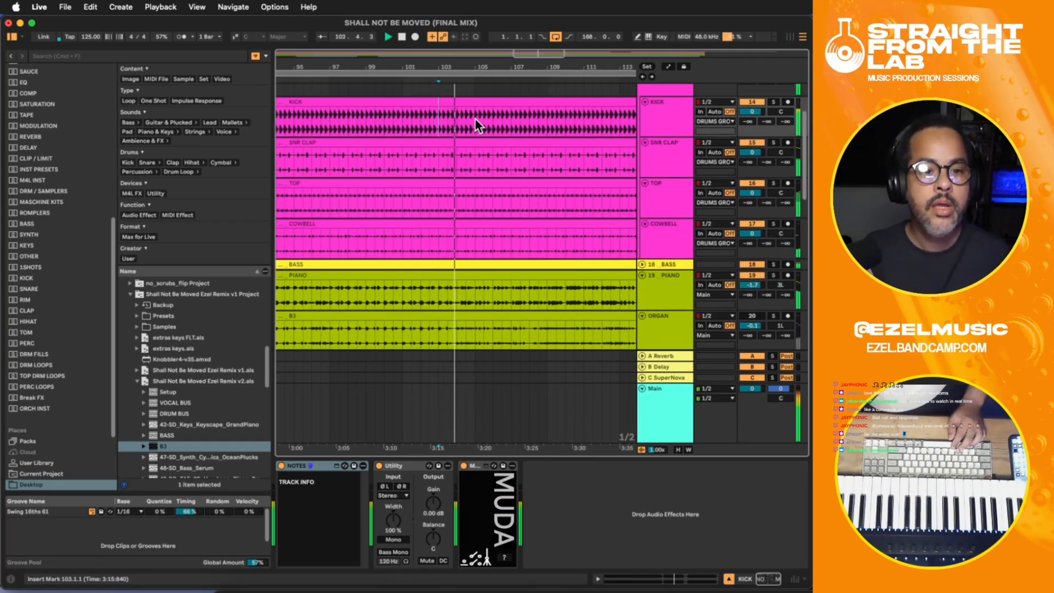
{"action": "left_click_drag", "start_coordinate": [475, 117], "coordinate": [520, 120]}
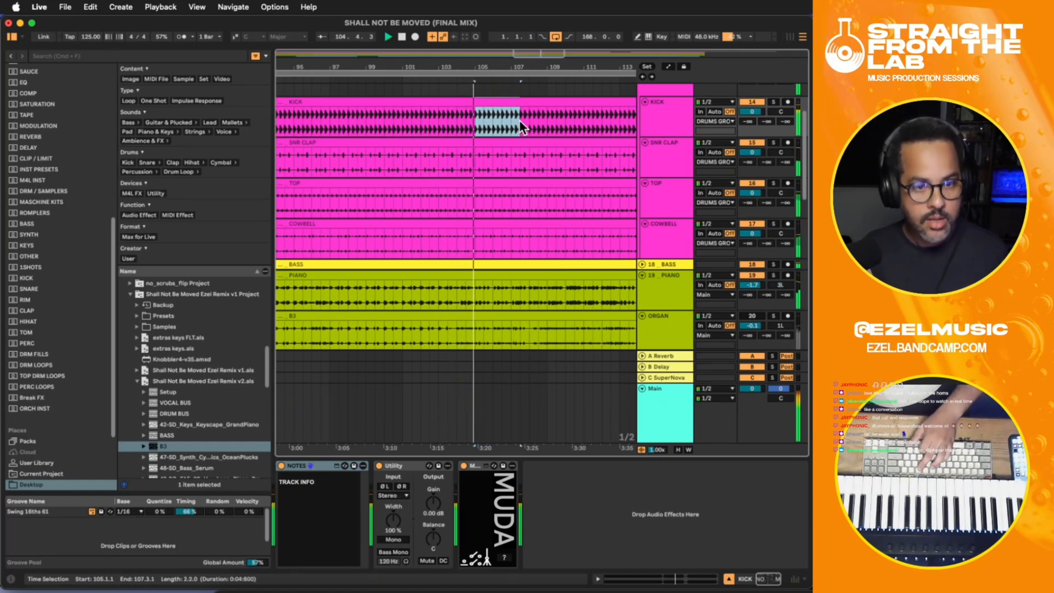
{"action": "key", "text": "0"}
- Delete the KICK audio from 107.3 up to bar 112 and stop playback
{"action": "left_click", "coordinate": [532, 116]}
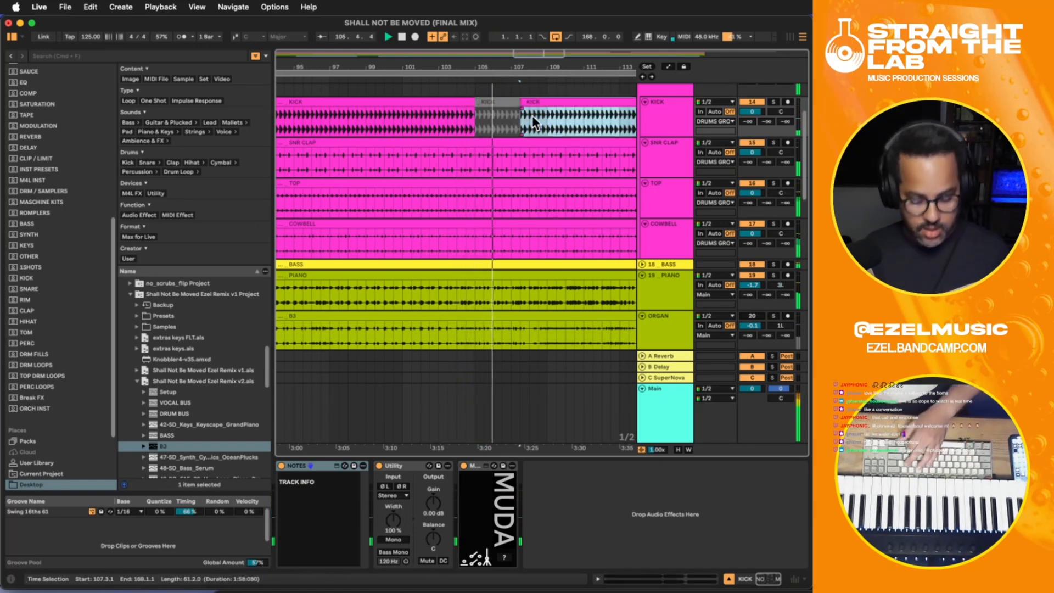
{"action": "left_click_drag", "start_coordinate": [545, 125], "coordinate": [581, 122]}
{"action": "key", "text": "Delete"}
{"action": "key", "text": "Delete"}
{"action": "key", "text": "Delete"}
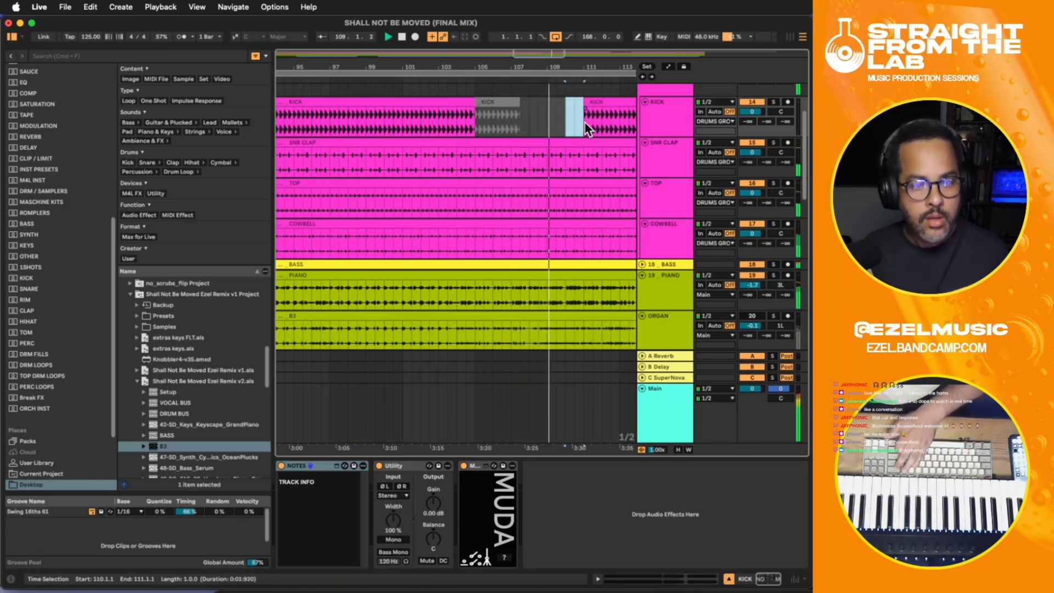
{"action": "left_click_drag", "start_coordinate": [571, 448], "coordinate": [400, 441]}
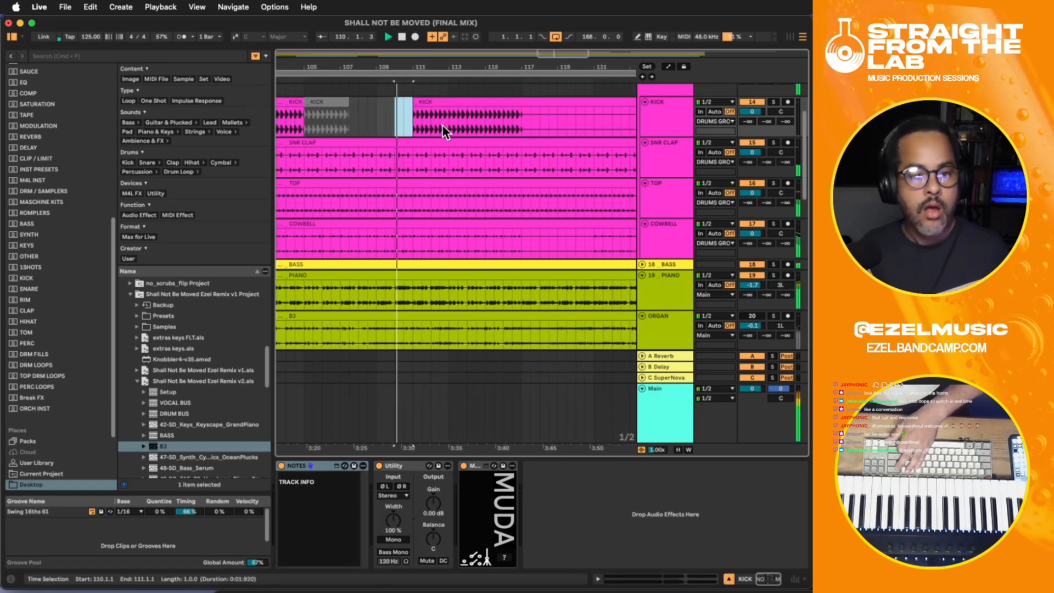
{"action": "mouse_move", "coordinate": [430, 120]}
{"action": "left_mouse_down"}
{"action": "mouse_move", "coordinate": [407, 117]}
{"action": "mouse_move", "coordinate": [436, 124]}
{"action": "left_mouse_up"}
{"action": "key", "text": "Delete"}
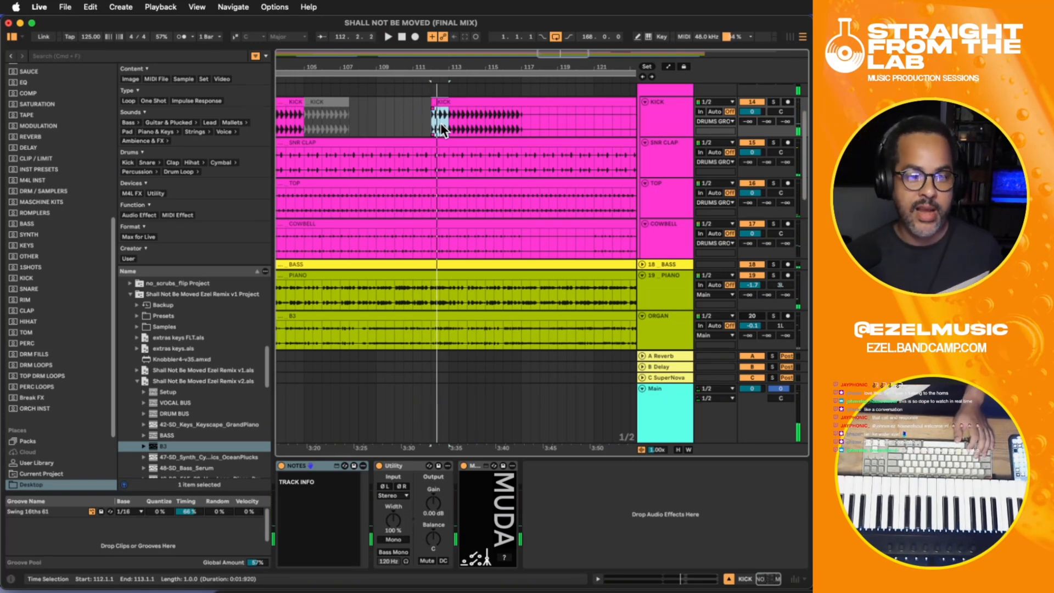
{"action": "key", "text": "space"}
- Paste an extra sixteenth-note kick hit on the KICK track at 112.1.3, just after the kick re-enters at bar 112
{"action": "left_click", "coordinate": [423, 118]}
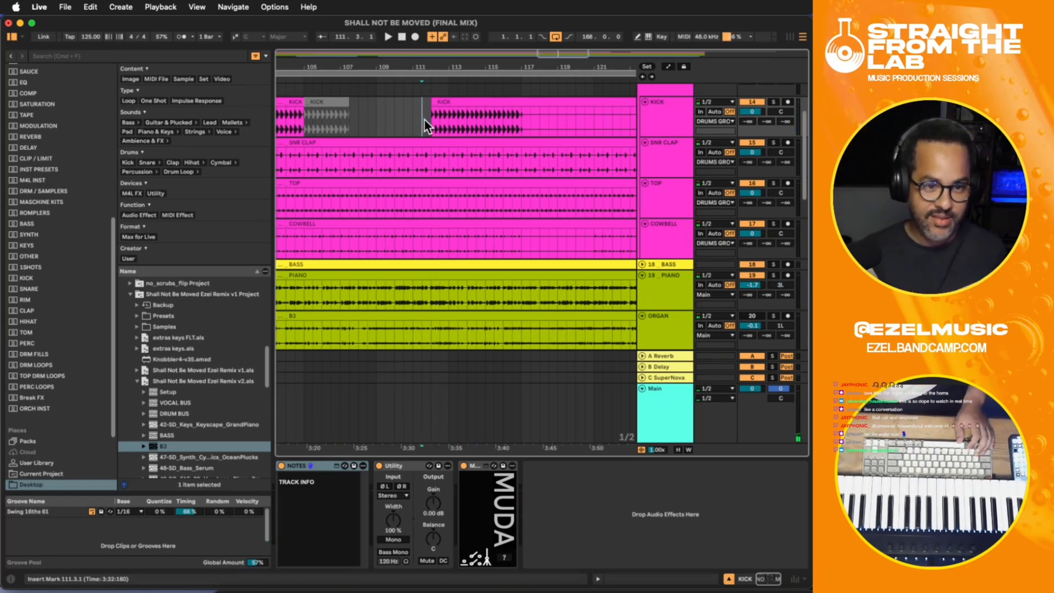
{"action": "left_click", "coordinate": [428, 118]}
{"action": "key", "text": "plus"}
{"action": "key", "text": "plus"}
{"action": "key", "text": "plus"}
{"action": "key", "text": "plus"}
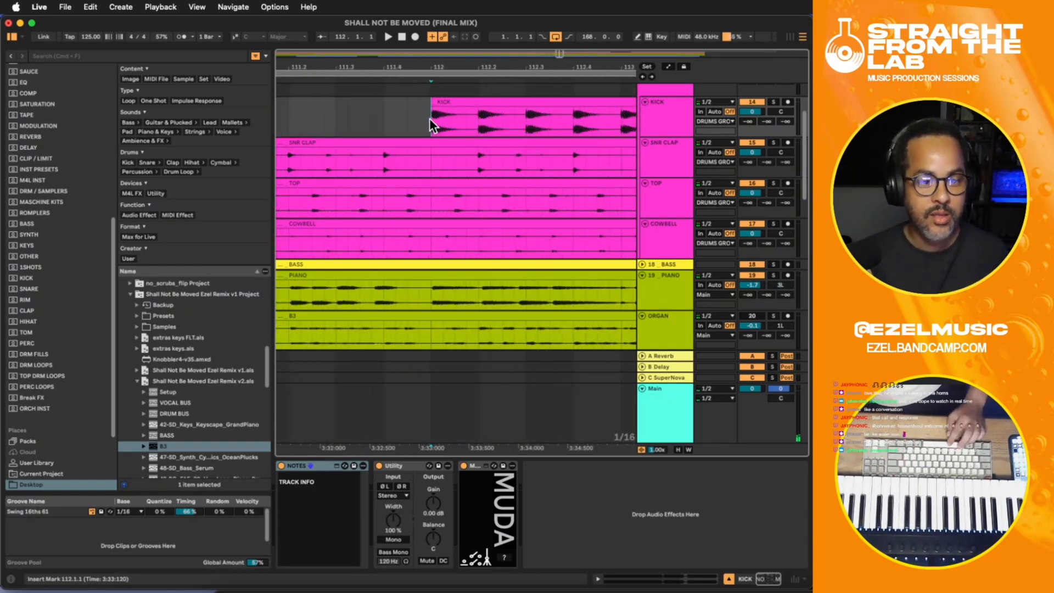
{"action": "left_click", "coordinate": [462, 125]}
{"action": "left_click", "coordinate": [457, 117]}
{"action": "key", "text": "super+v"}
{"action": "left_click", "coordinate": [432, 112]}
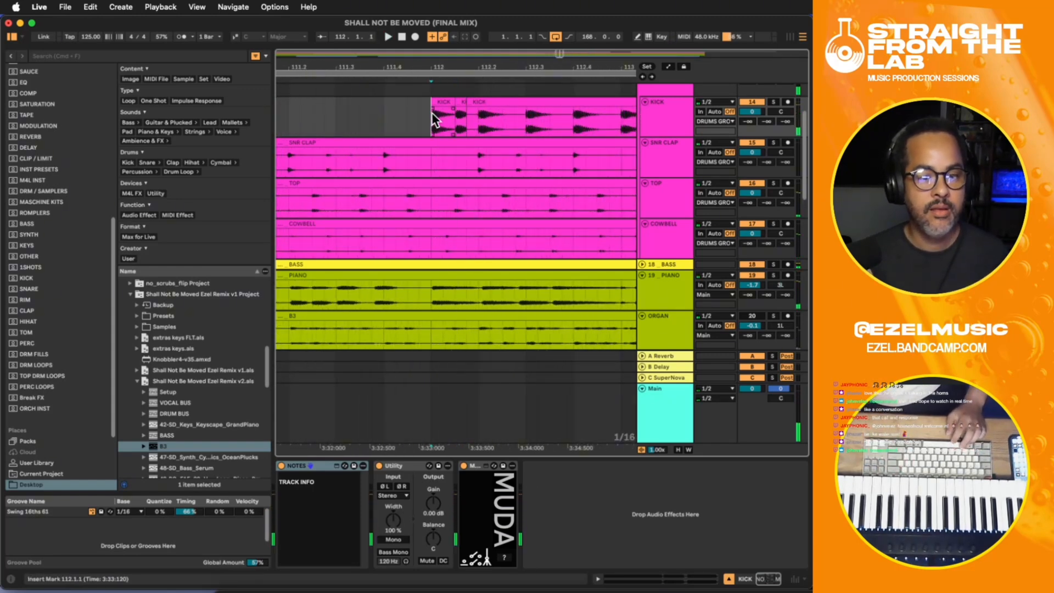
- Audition the kick re-entry from bar 112 and paste another sixteenth-note kick hit at 112.2.3
{"action": "key", "text": "space"}
{"action": "key", "text": "space"}
{"action": "left_click", "coordinate": [500, 120]}
{"action": "key", "text": "super+v"}
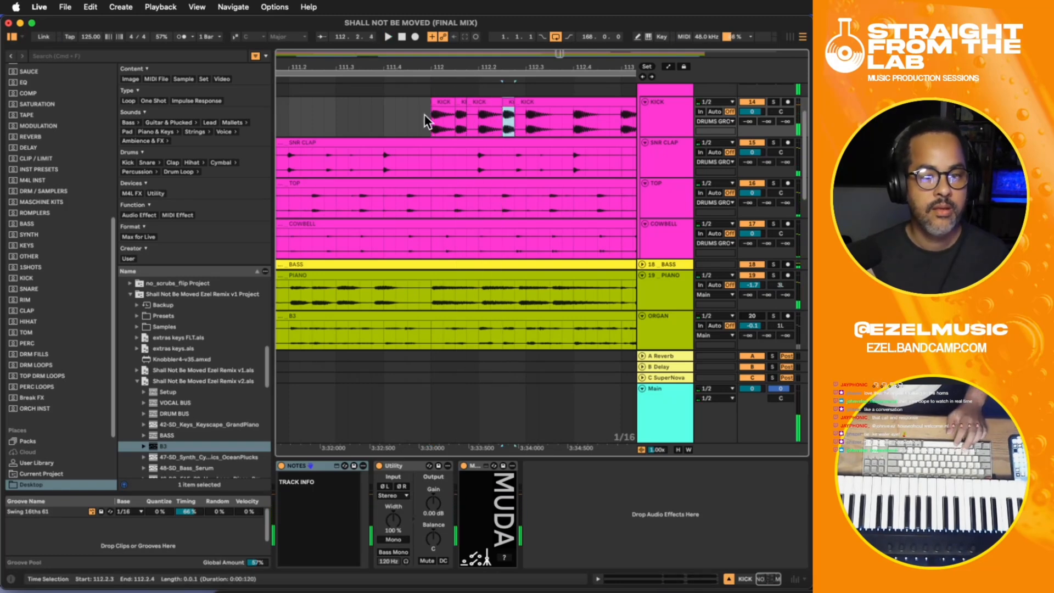
- Audition the kick fill from bar 112 and paste an extra kick hit at 112.3.4 on the KICK track
{"action": "left_click", "coordinate": [430, 117]}
{"action": "key", "text": "space"}
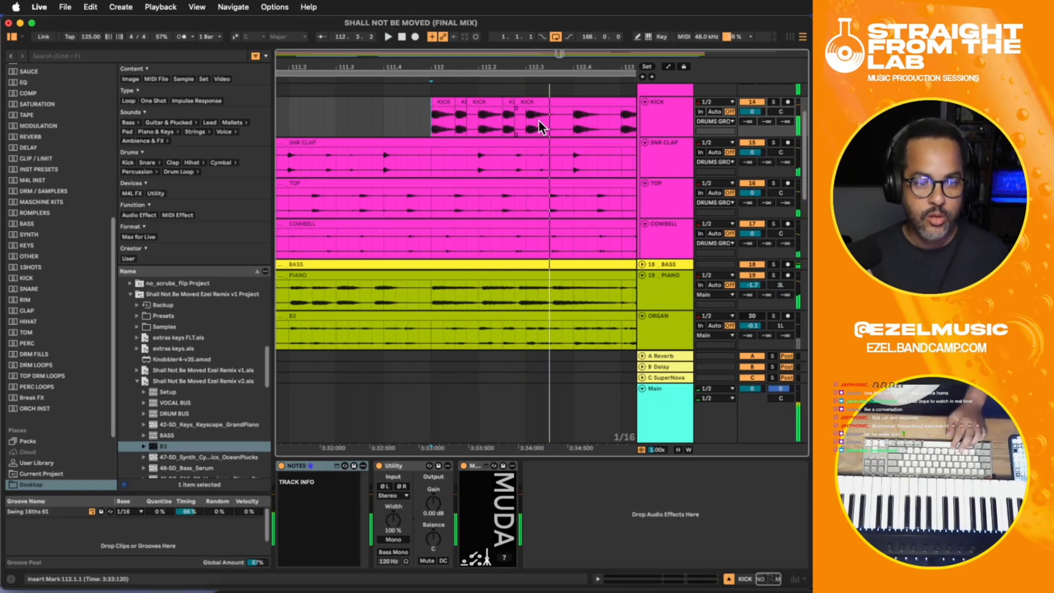
{"action": "left_click_drag", "start_coordinate": [539, 120], "coordinate": [523, 121]}
{"action": "left_click", "coordinate": [546, 125]}
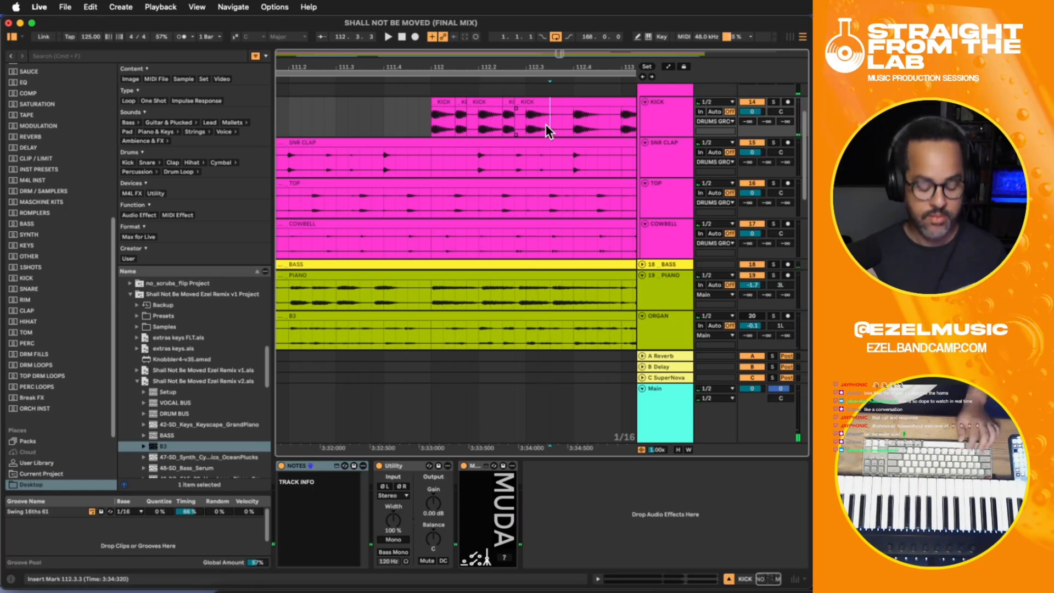
{"action": "key", "text": "plus"}
{"action": "key", "text": "plus"}
{"action": "left_click_drag", "start_coordinate": [458, 118], "coordinate": [434, 116]}
{"action": "key", "text": "space"}
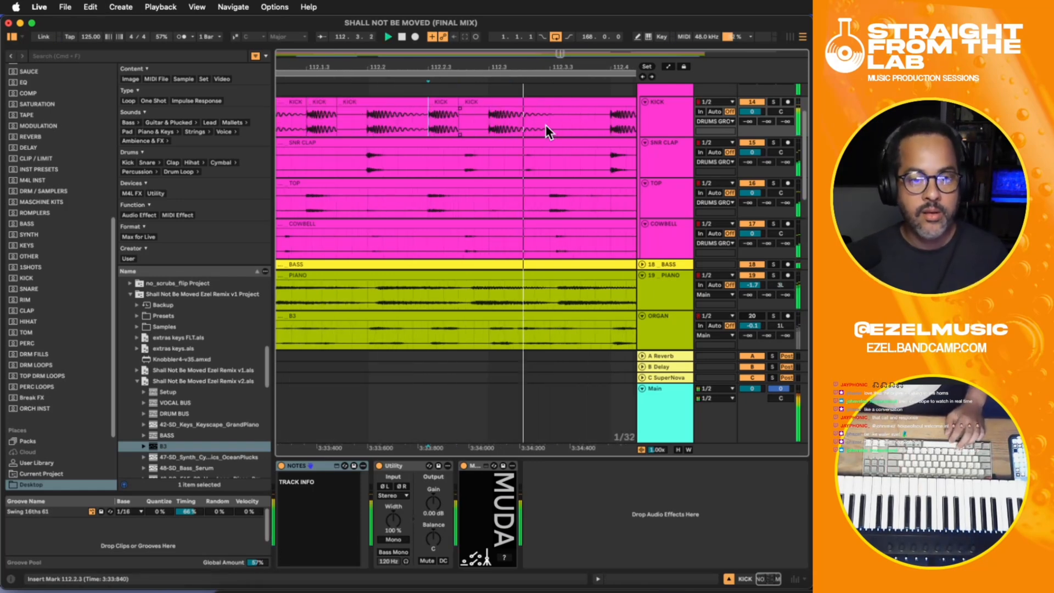
{"action": "mouse_move", "coordinate": [580, 121]}
{"action": "left_mouse_down"}
{"action": "mouse_move", "coordinate": [594, 127]}
{"action": "mouse_move", "coordinate": [584, 123]}
{"action": "left_mouse_up"}
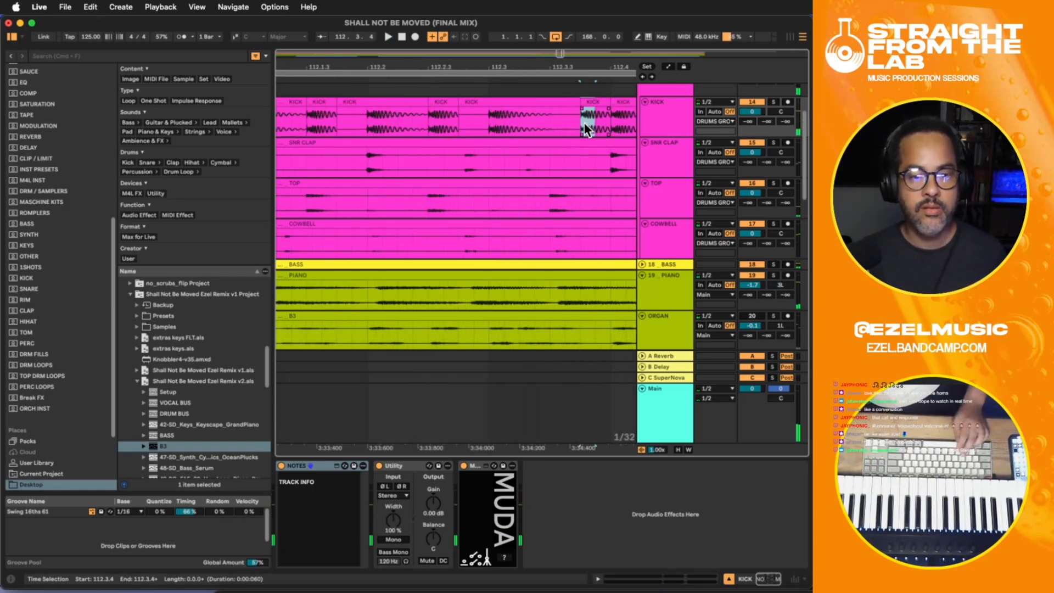
- Duplicate the 1/32-note kick slice at 112.3.4 directly behind itself and audition the double hit
{"action": "key", "text": "super+d"}
{"action": "left_click", "coordinate": [531, 117]}
{"action": "key", "text": "space"}
{"action": "key", "text": "space"}
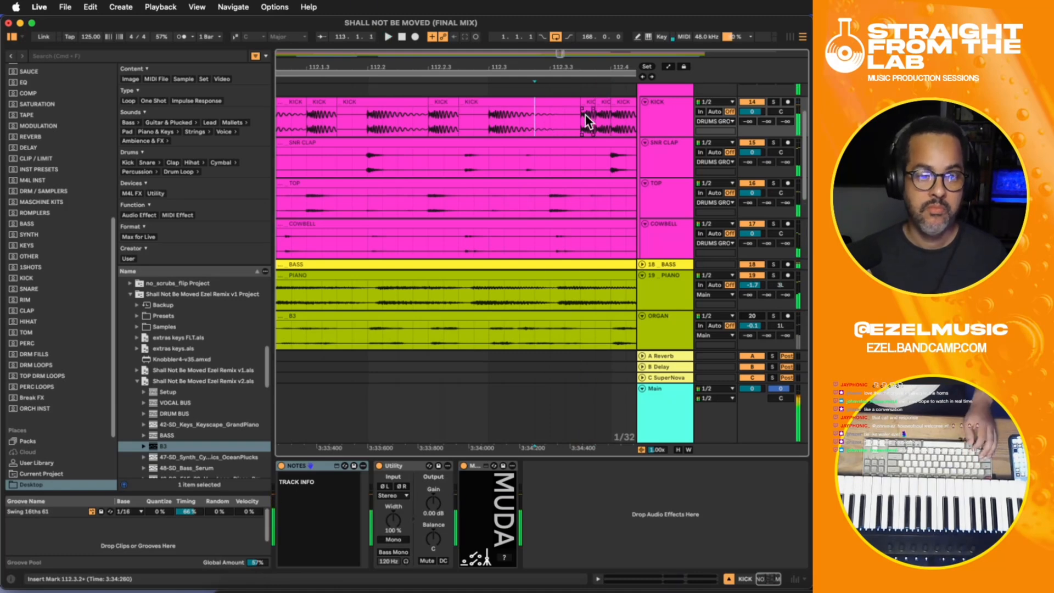
- Delete the duplicated 1/32-note kick slice before 112.4 and audition the fill
{"action": "left_click", "coordinate": [601, 94]}
{"action": "left_click", "coordinate": [606, 103]}
{"action": "key", "text": "BackSpace"}
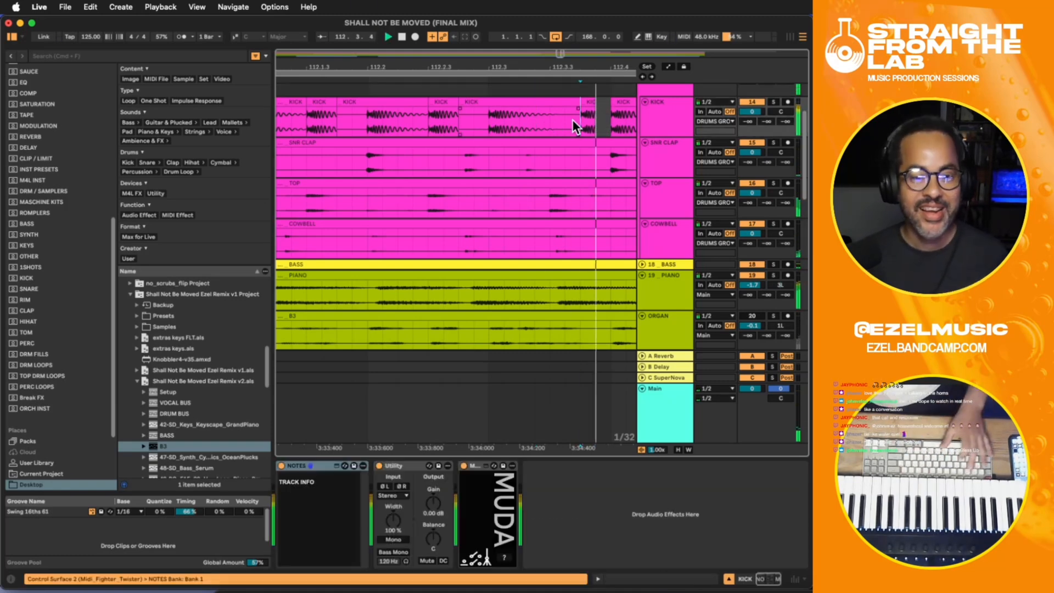
{"action": "left_click", "coordinate": [323, 110]}
{"action": "key", "text": "space"}
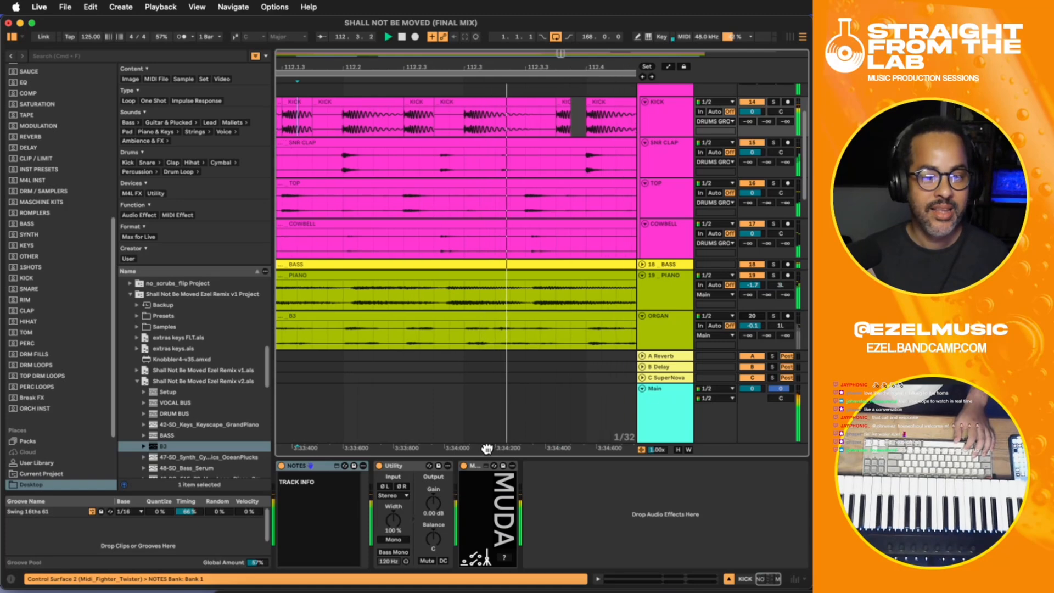
{"action": "key", "text": "space"}
- Paste a copy of the short 112.3.4 kick hit just after 112.4.2 and audition it from 112.3.3
{"action": "left_click", "coordinate": [451, 101]}
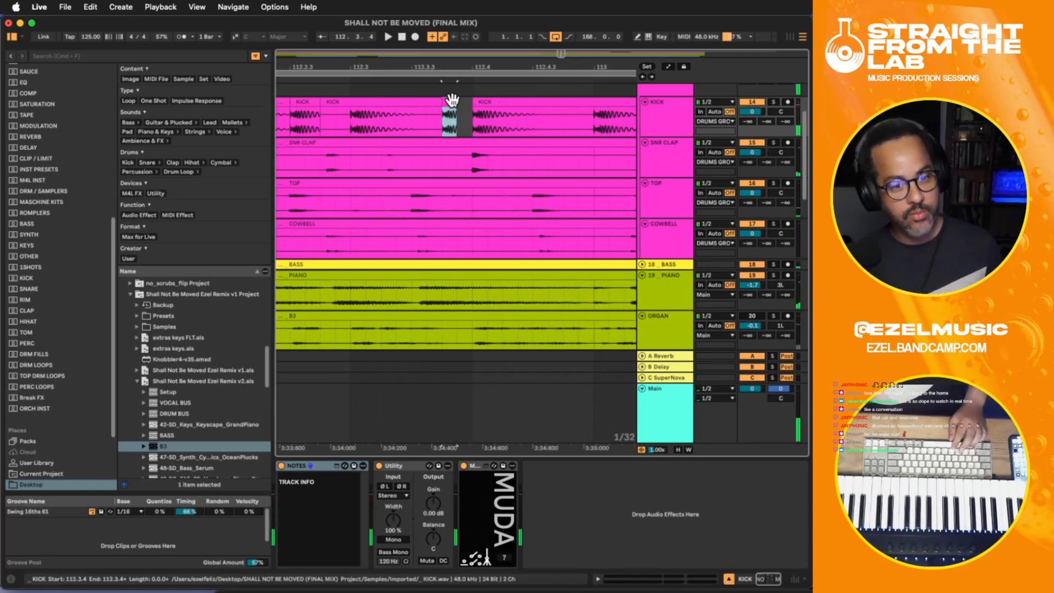
{"action": "scroll", "coordinate": [452, 100], "scroll_direction": "up", "scroll_amount": 2}
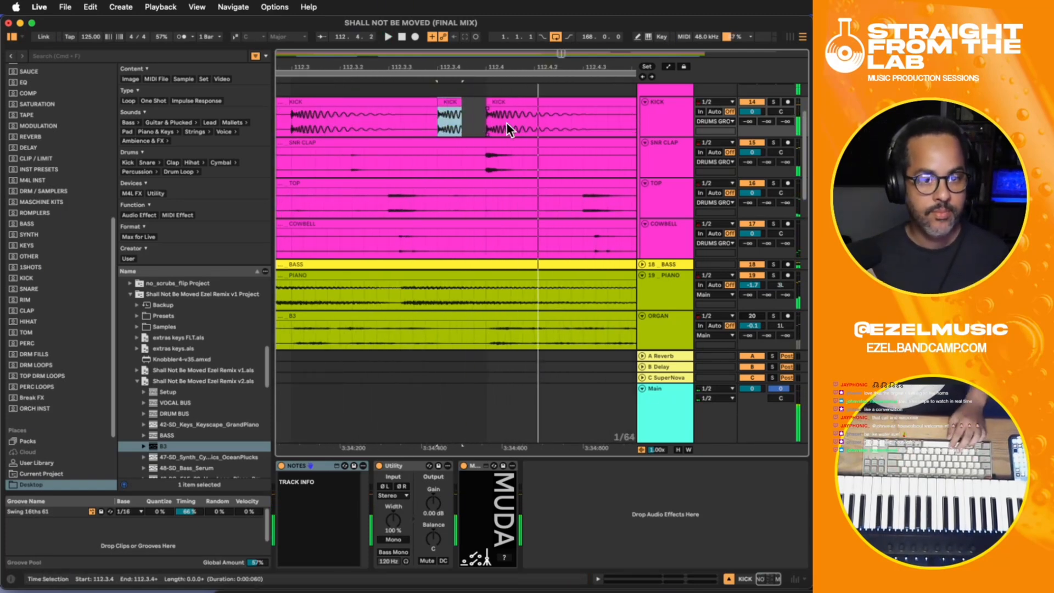
{"action": "left_click", "coordinate": [492, 120]}
{"action": "left_click", "coordinate": [545, 119]}
{"action": "key", "text": "super+v"}
{"action": "left_click", "coordinate": [401, 115]}
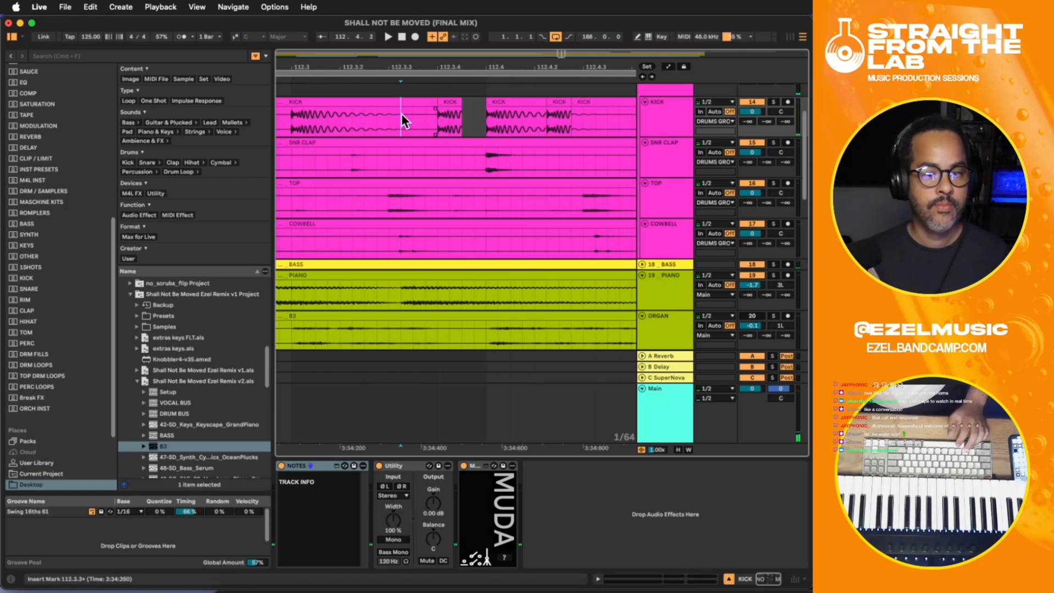
{"action": "key", "text": "space"}
{"action": "key", "text": "space"}
{"action": "left_click", "coordinate": [535, 113]}
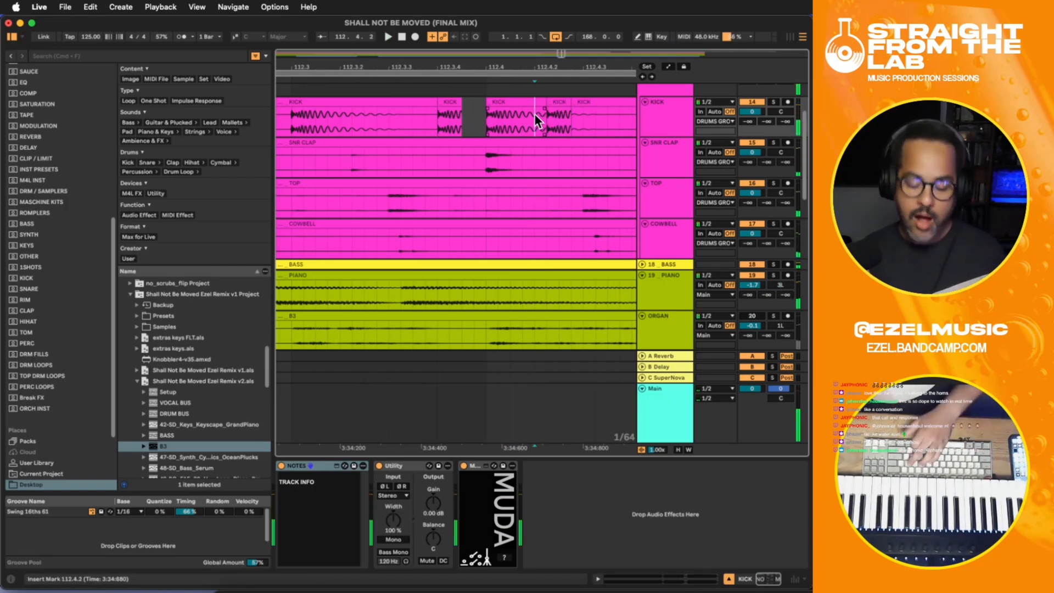
- Color the short KICK clip at 112.3.4 orange and play the fill from bar 112
{"action": "scroll", "coordinate": [535, 113], "scroll_direction": "down", "scroll_amount": 5}
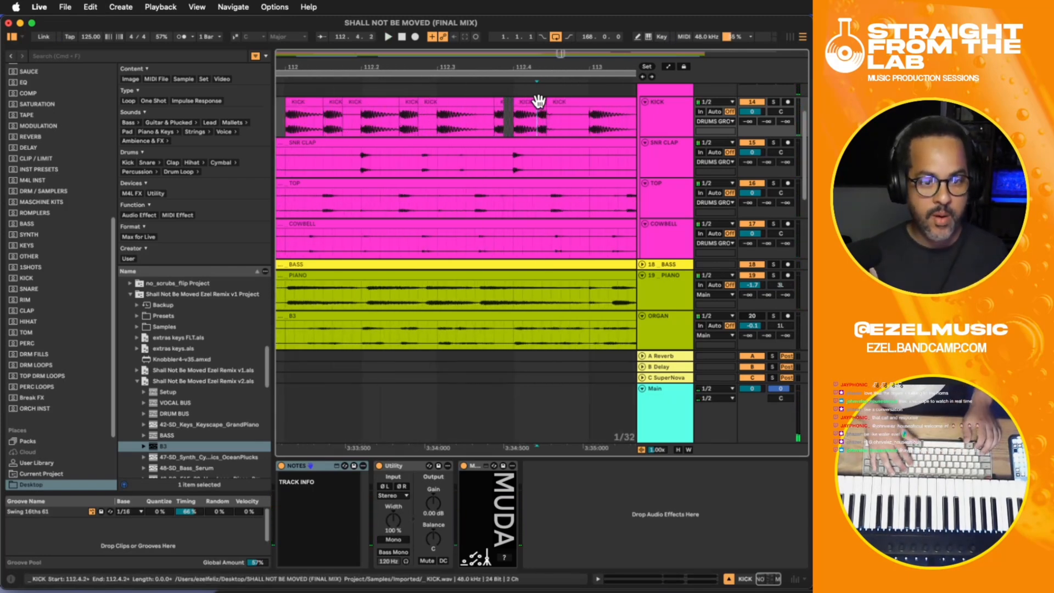
{"action": "scroll", "coordinate": [536, 110], "scroll_direction": "up", "scroll_amount": 3}
{"action": "left_click", "coordinate": [497, 102]}
{"action": "right_click", "coordinate": [497, 102]}
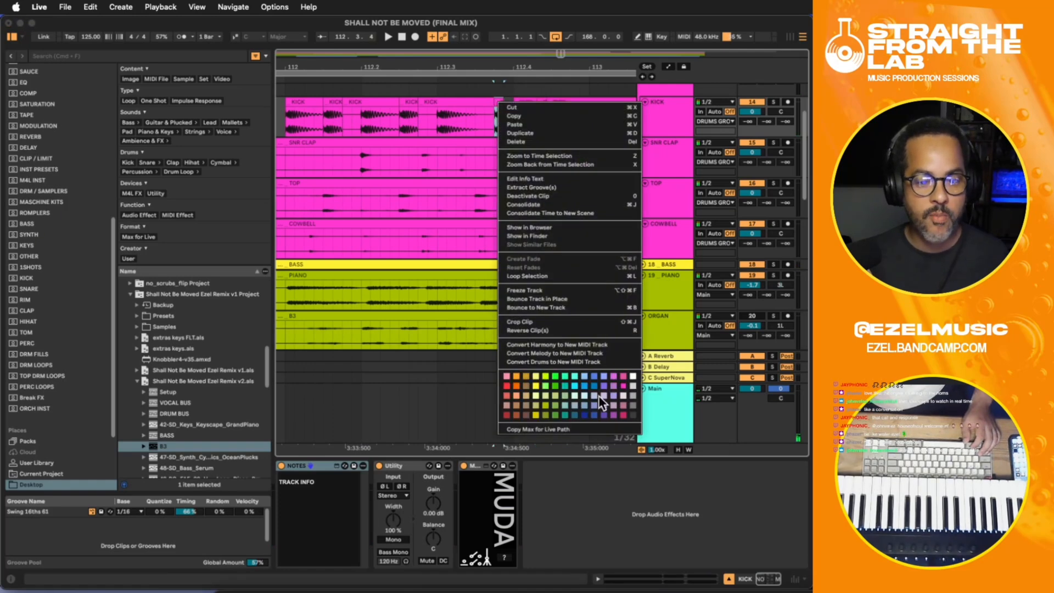
{"action": "left_click", "coordinate": [512, 384]}
{"action": "left_click", "coordinate": [522, 108]}
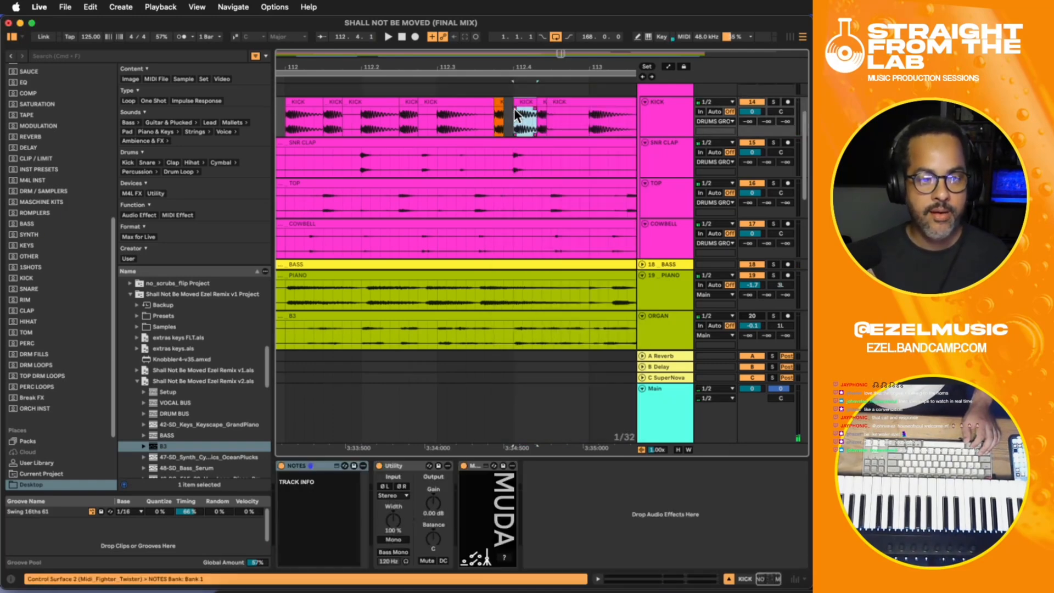
{"action": "left_click", "coordinate": [283, 121]}
{"action": "key", "text": "space"}
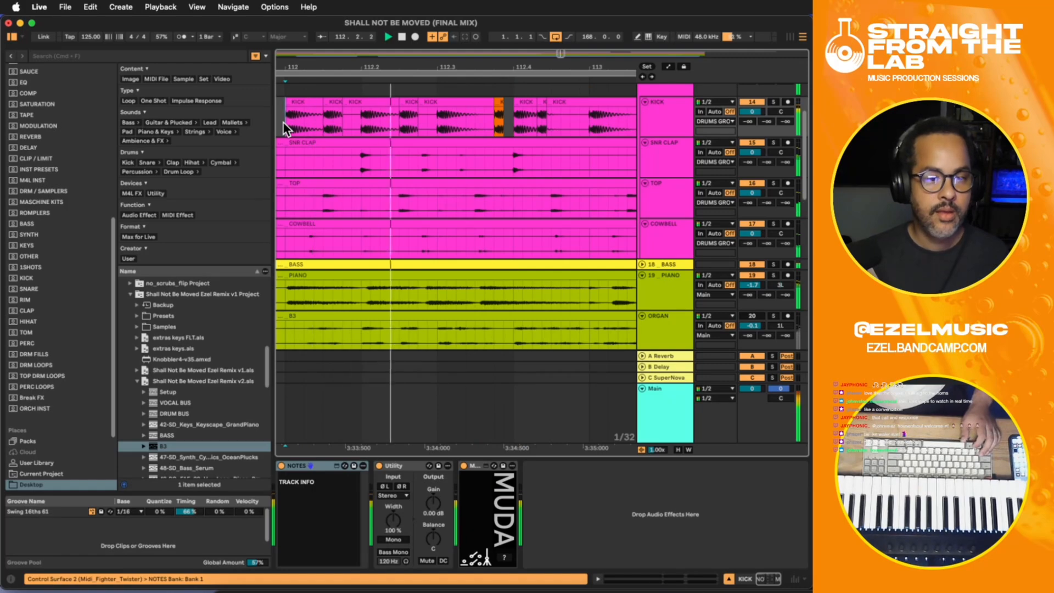
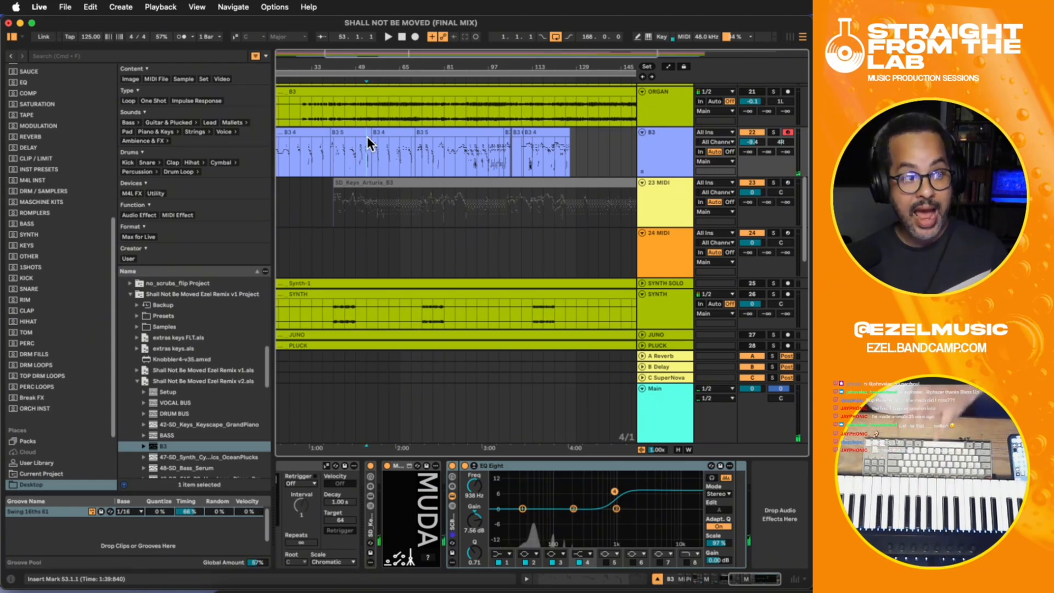
- Audition the B3 organ part from bar 61 and from bar 121
{"action": "left_click", "coordinate": [360, 136]}
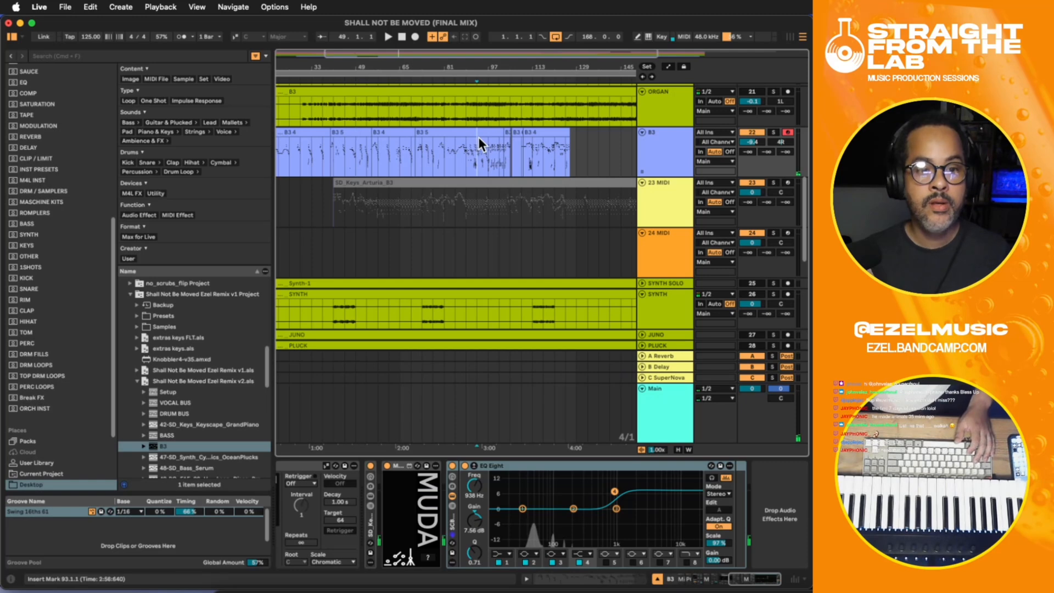
{"action": "left_click", "coordinate": [541, 150]}
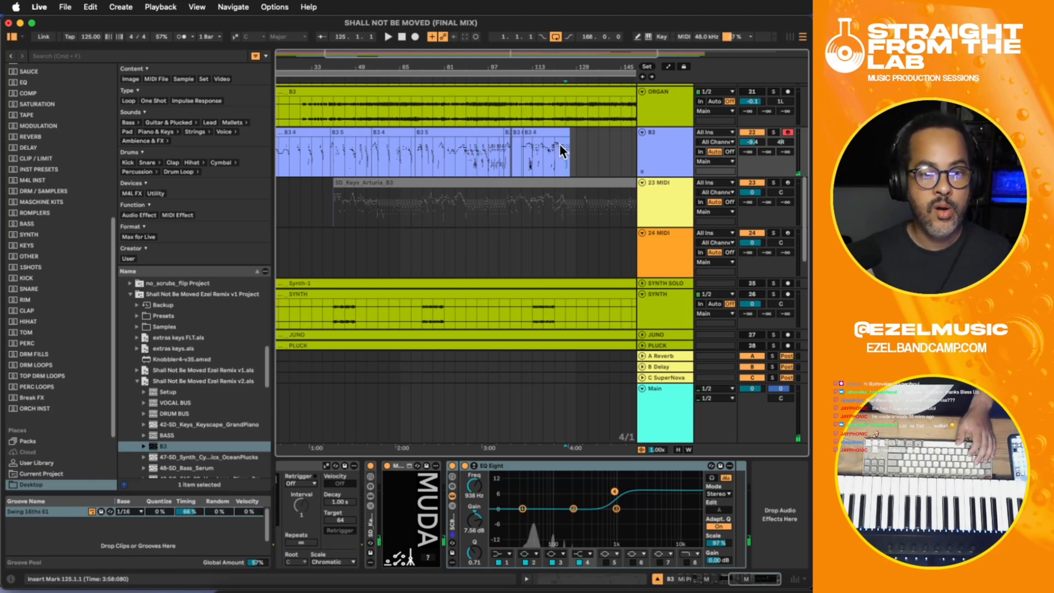
{"action": "left_click", "coordinate": [386, 156]}
{"action": "key", "text": "space"}
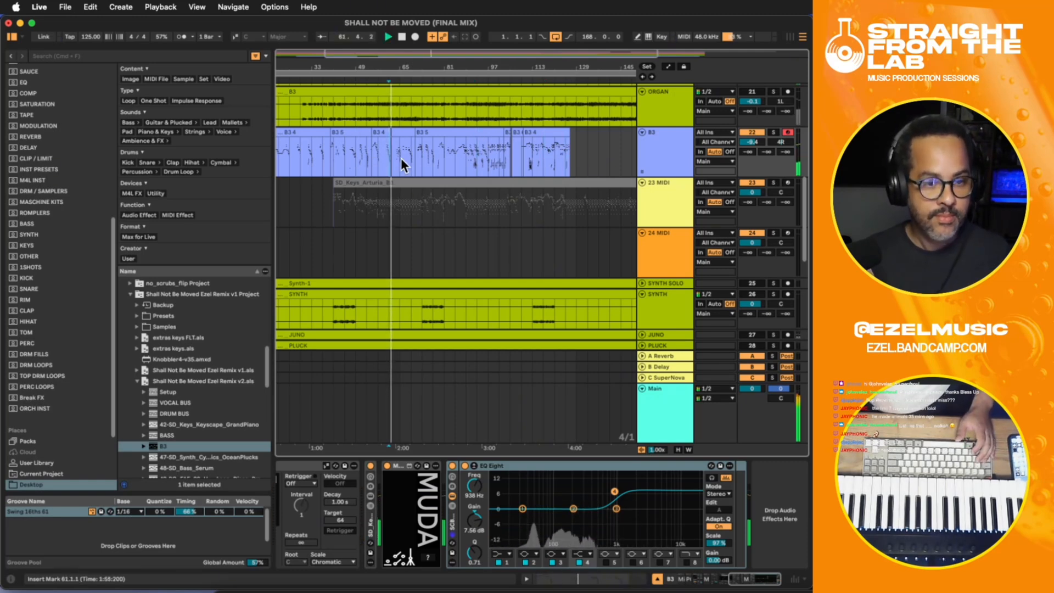
{"action": "left_click", "coordinate": [554, 155]}
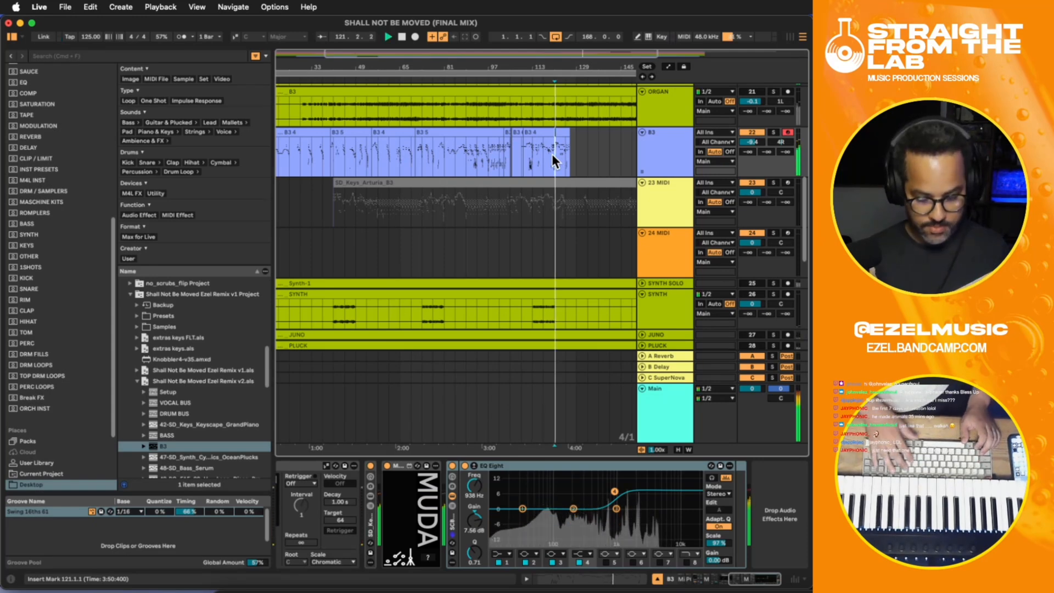
{"action": "key", "text": "plus"}
{"action": "key", "text": "plus"}
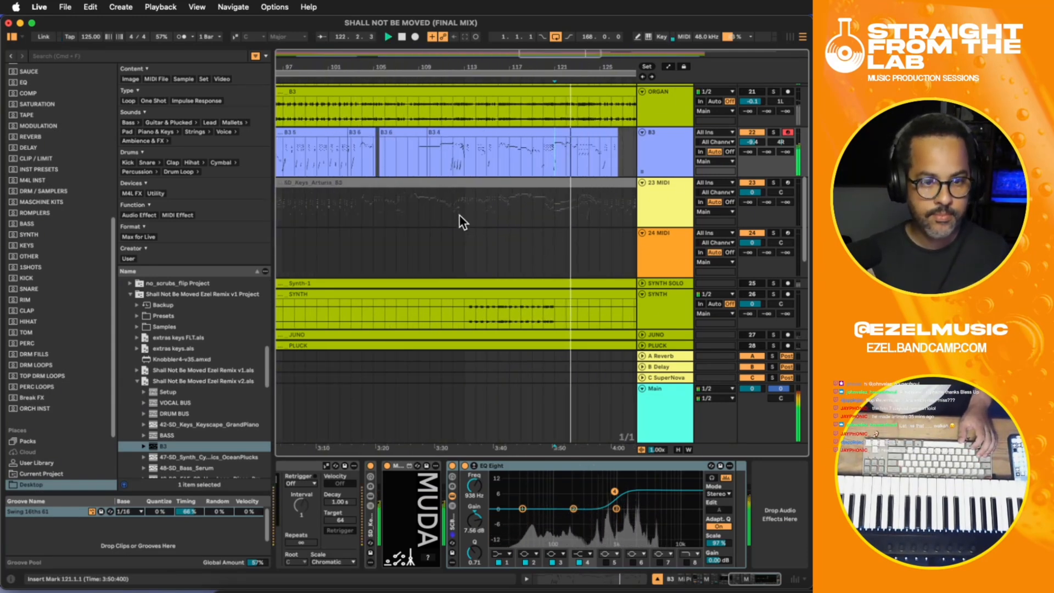
- Play from bar 107 and record a new B3 take over the old part from about bar 108 to bar 114
{"action": "left_click", "coordinate": [398, 161]}
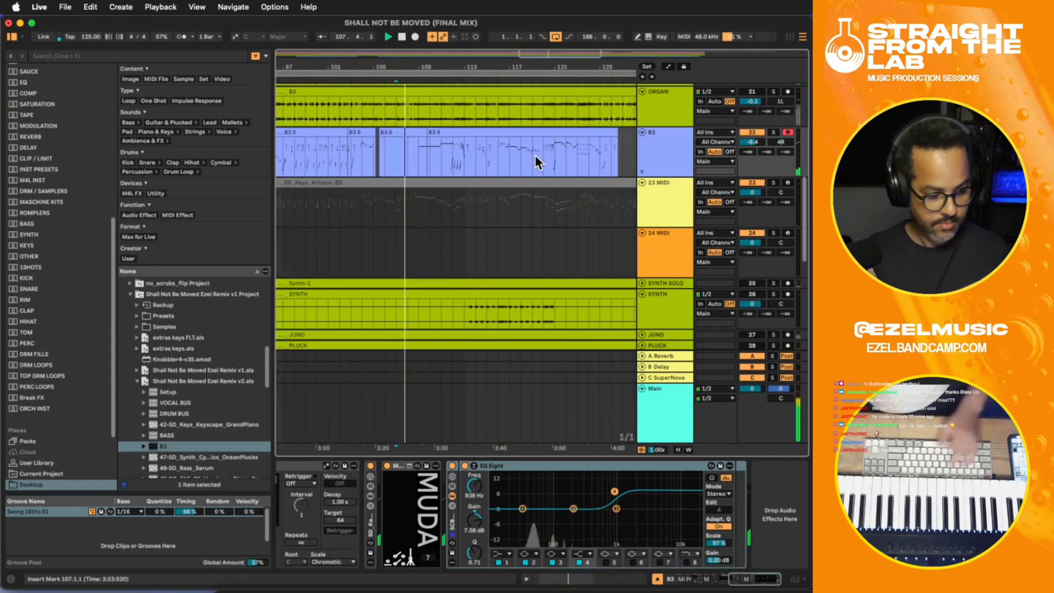
{"action": "key", "text": "F9"}
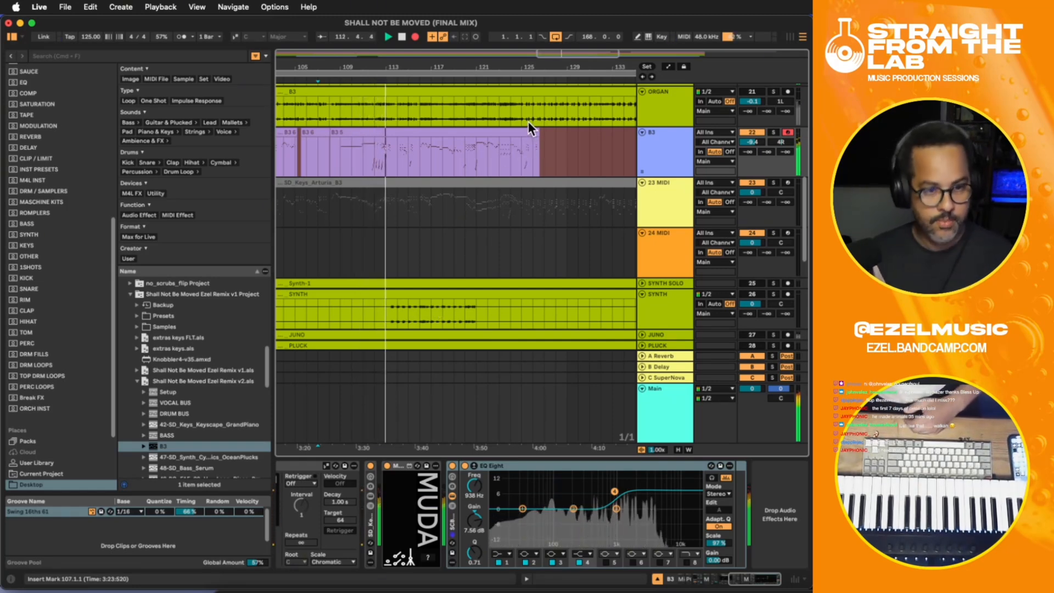
{"action": "key", "text": "F9"}
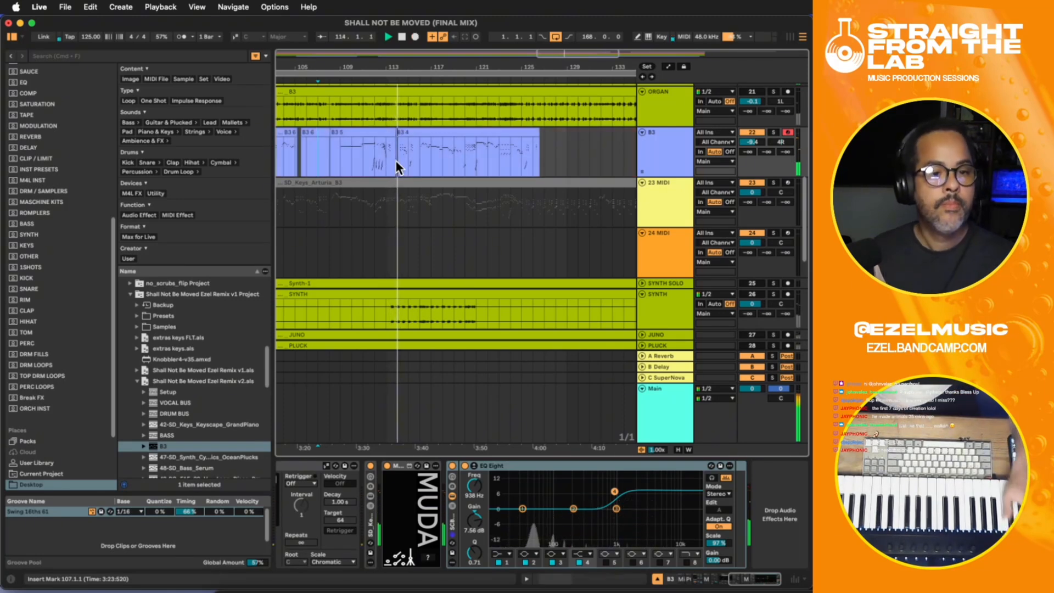
- Clear the old B3 notes in bars 114 and 116, and record a new phrase from about bar 117 to bar 120
{"action": "left_click_drag", "start_coordinate": [396, 160], "coordinate": [426, 153]}
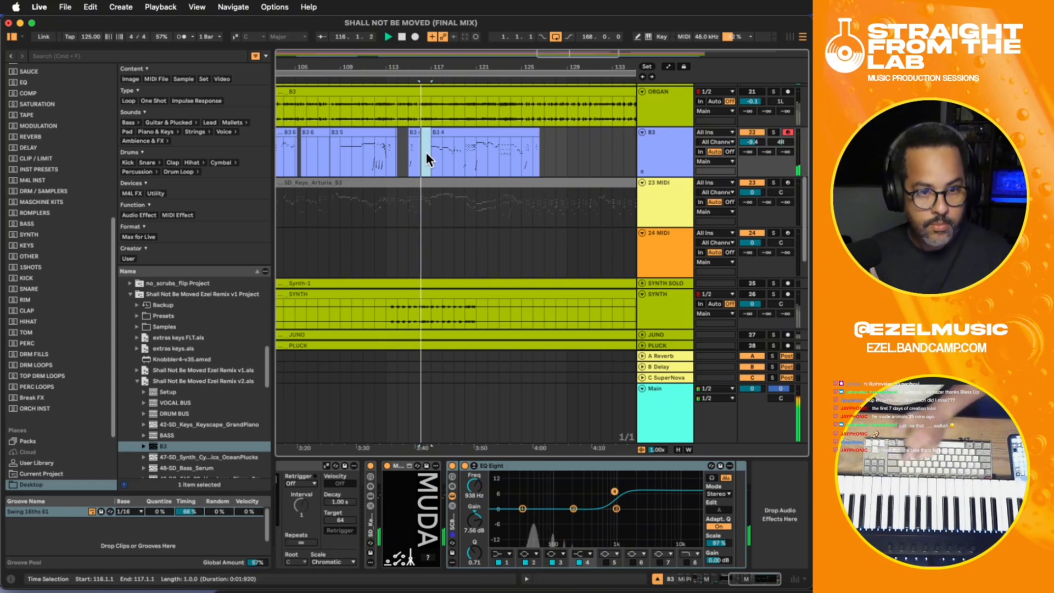
{"action": "key", "text": "F9"}
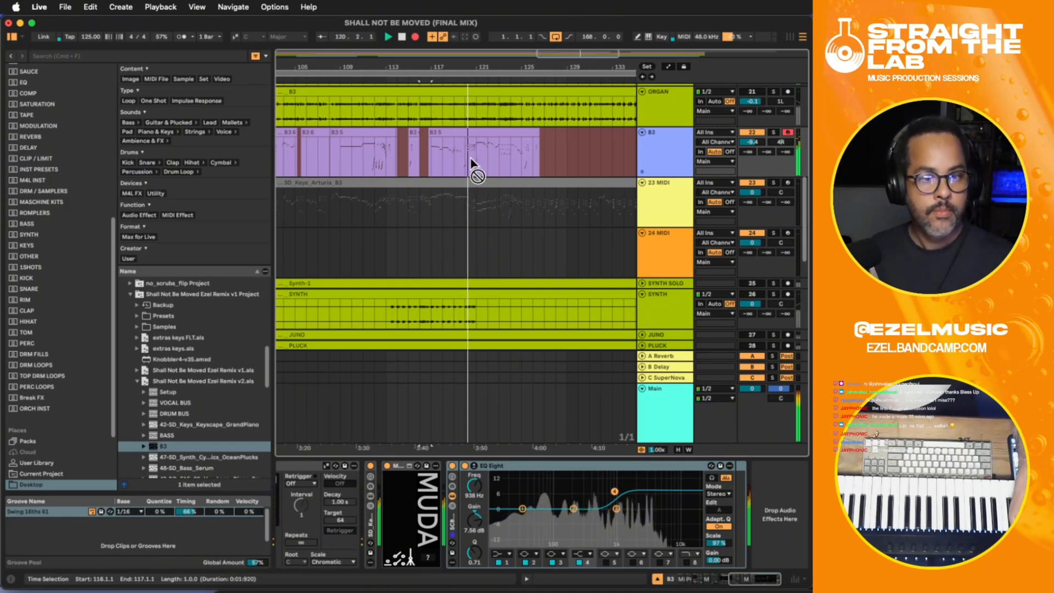
{"action": "key", "text": "F9"}
{"action": "left_click_drag", "start_coordinate": [476, 154], "coordinate": [597, 151]}
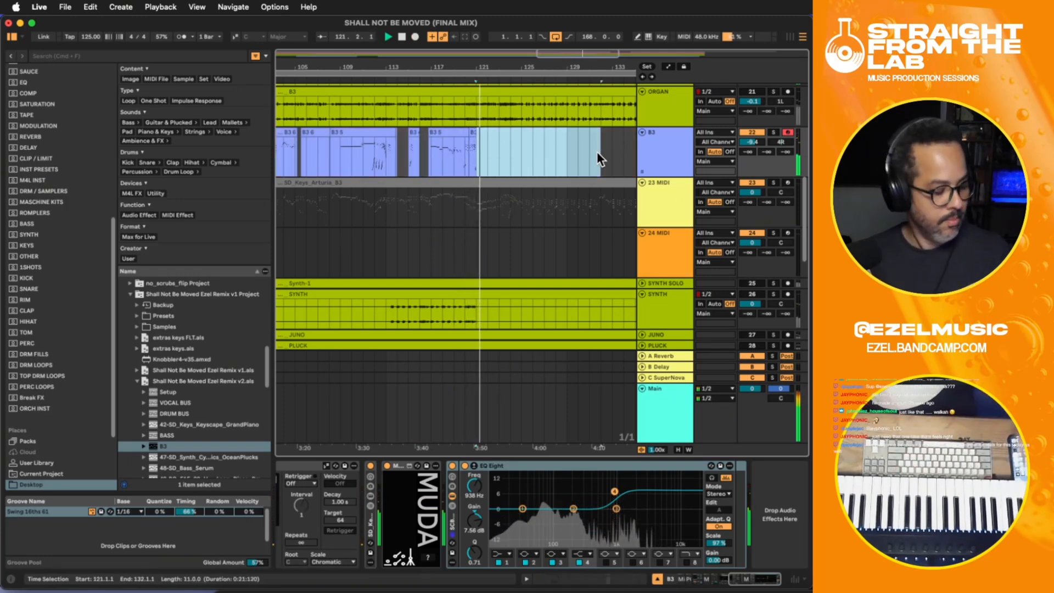
{"action": "key", "text": "super+z"}
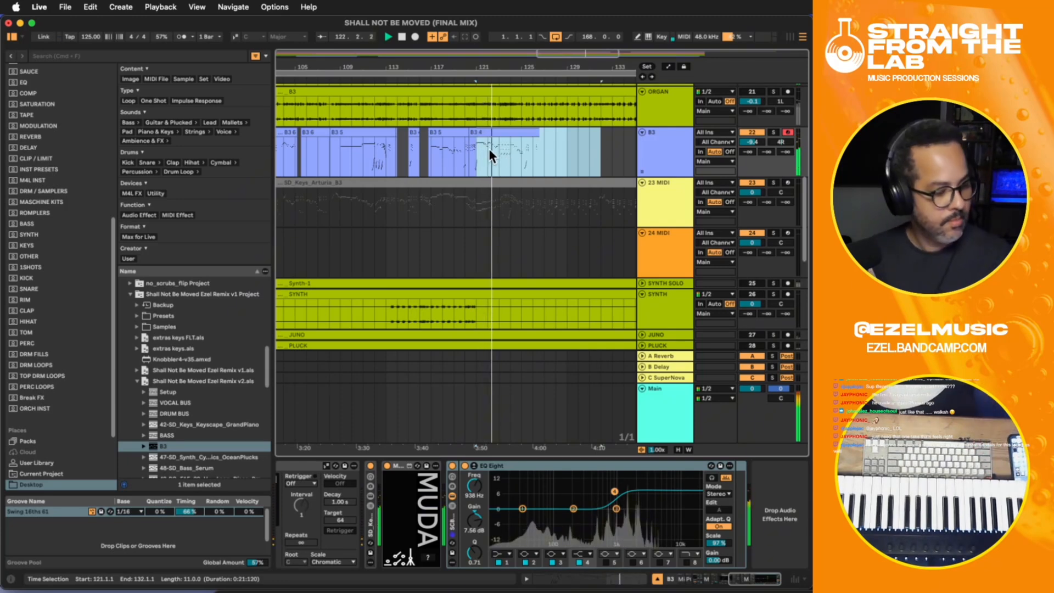
{"action": "left_click", "coordinate": [464, 148]}
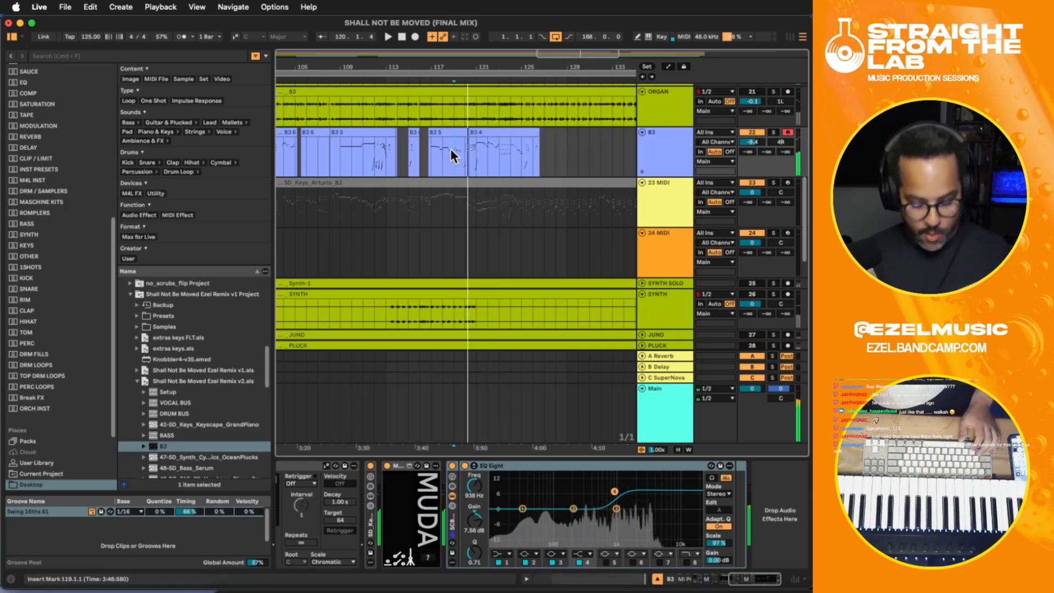
{"action": "key", "text": "super+z"}
{"action": "key", "text": "super+shift+z"}
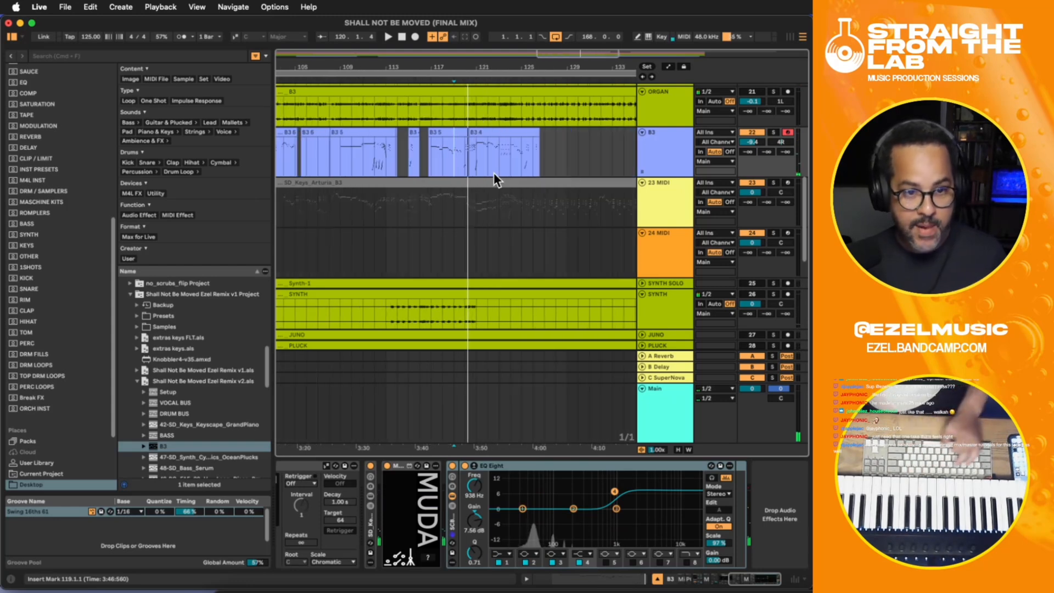
- Delete the remaining old B3 clip material from bar 121 onward and audition the new phrase from bar 117
{"action": "left_click_drag", "start_coordinate": [476, 164], "coordinate": [568, 160]}
{"action": "key", "text": "Delete"}
{"action": "left_click", "coordinate": [436, 154]}
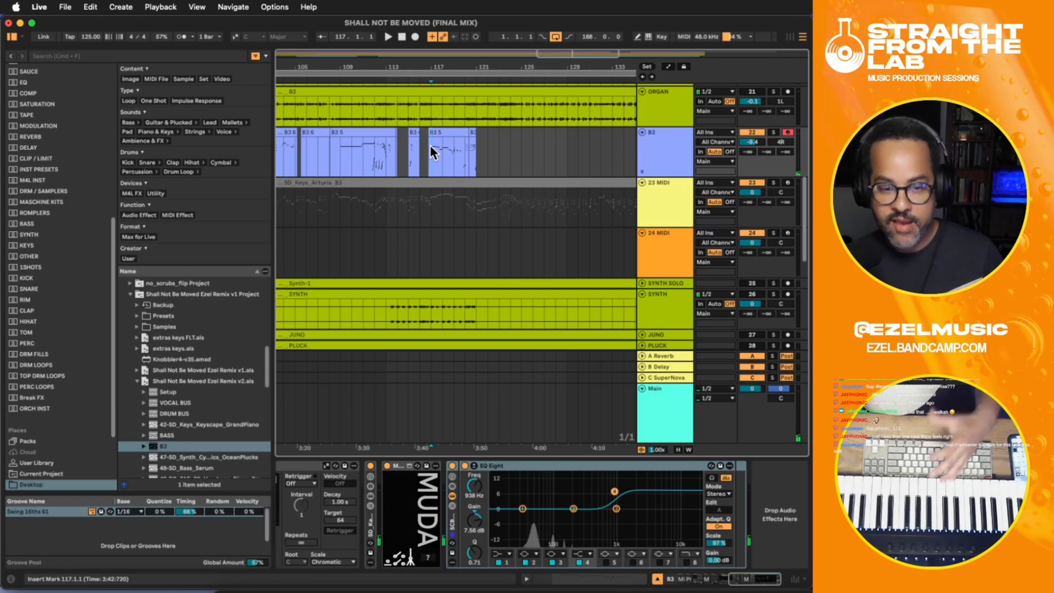
{"action": "key", "text": "F9"}
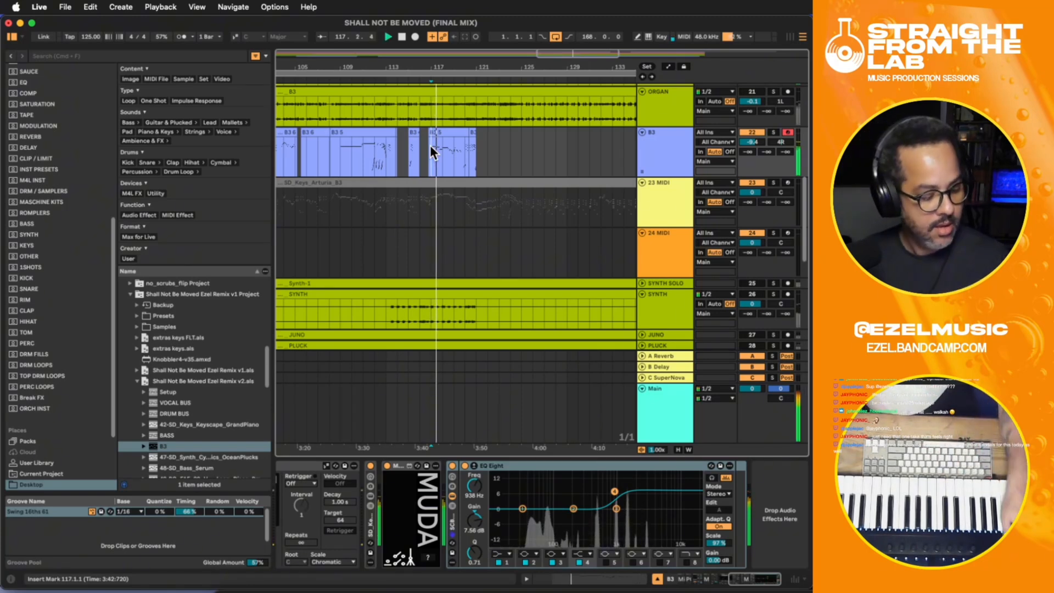
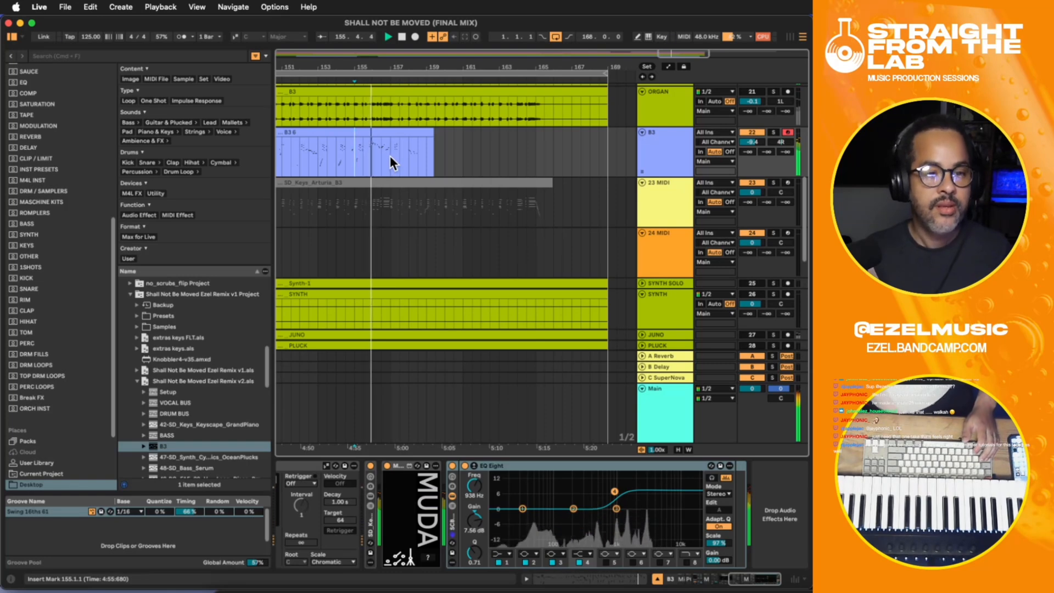
- Clear the old B3 material from bar 157 onward and record a new closing phrase from bar 157 to about bar 158
{"action": "left_click_drag", "start_coordinate": [390, 156], "coordinate": [453, 153]}
{"action": "key", "text": "F9"}
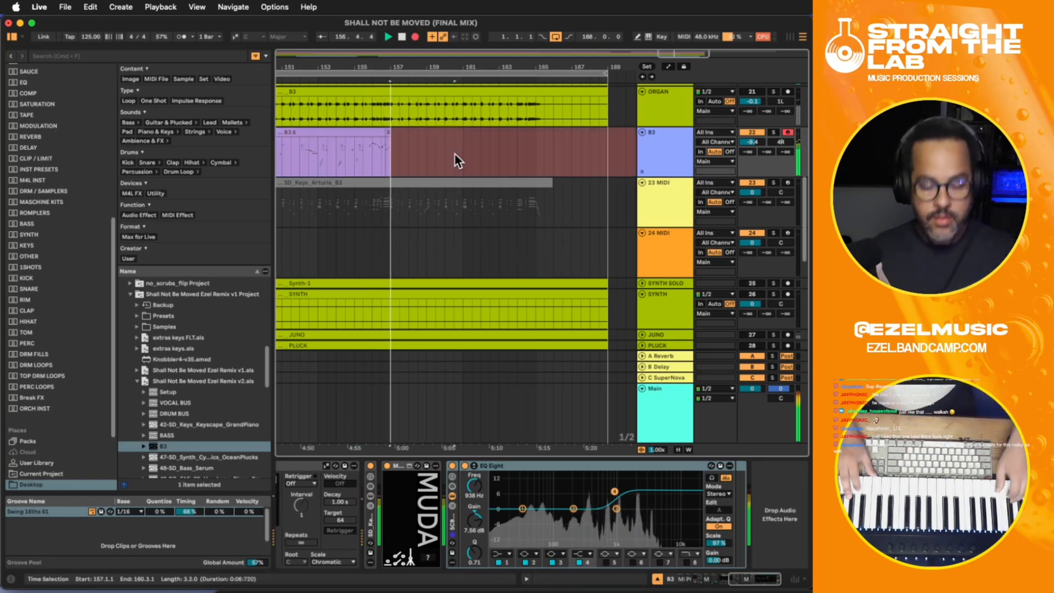
{"action": "key", "text": "F9"}
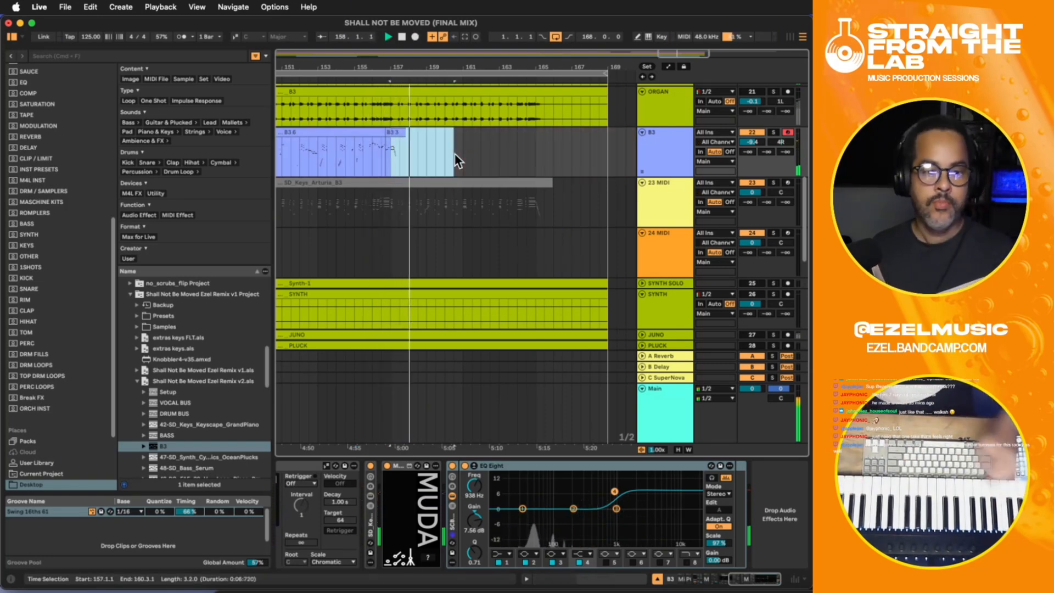
{"action": "key", "text": "space"}
{"action": "left_click", "coordinate": [439, 161]}
- Consolidate the whole B3 part from bar 1 to bar 169 into one clip and save the set
{"action": "key", "text": "minus"}
{"action": "key", "text": "minus"}
{"action": "key", "text": "minus"}
{"action": "key", "text": "minus"}
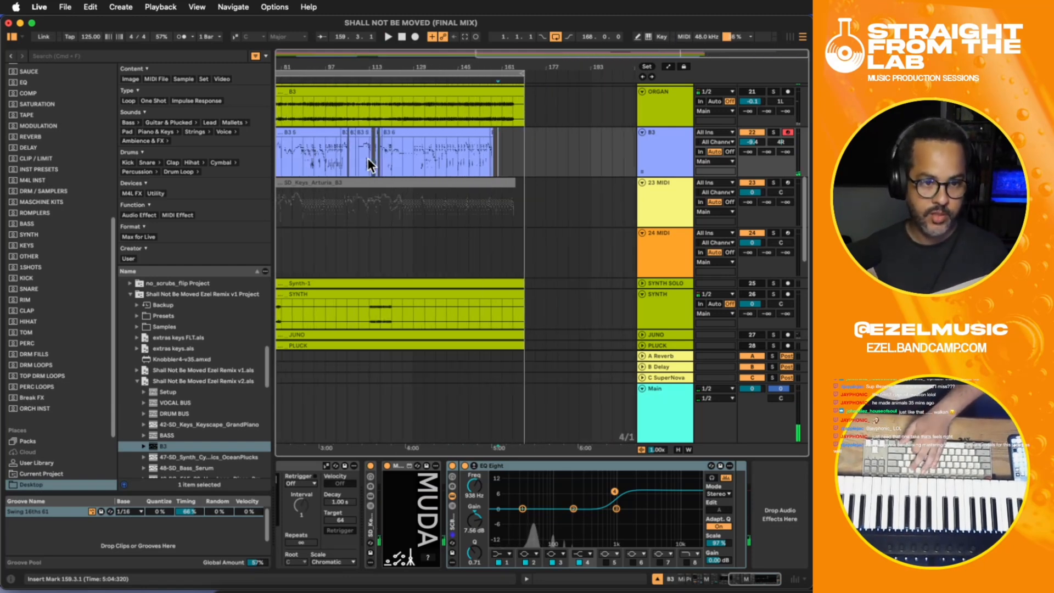
{"action": "left_click_drag", "start_coordinate": [567, 154], "coordinate": [268, 152]}
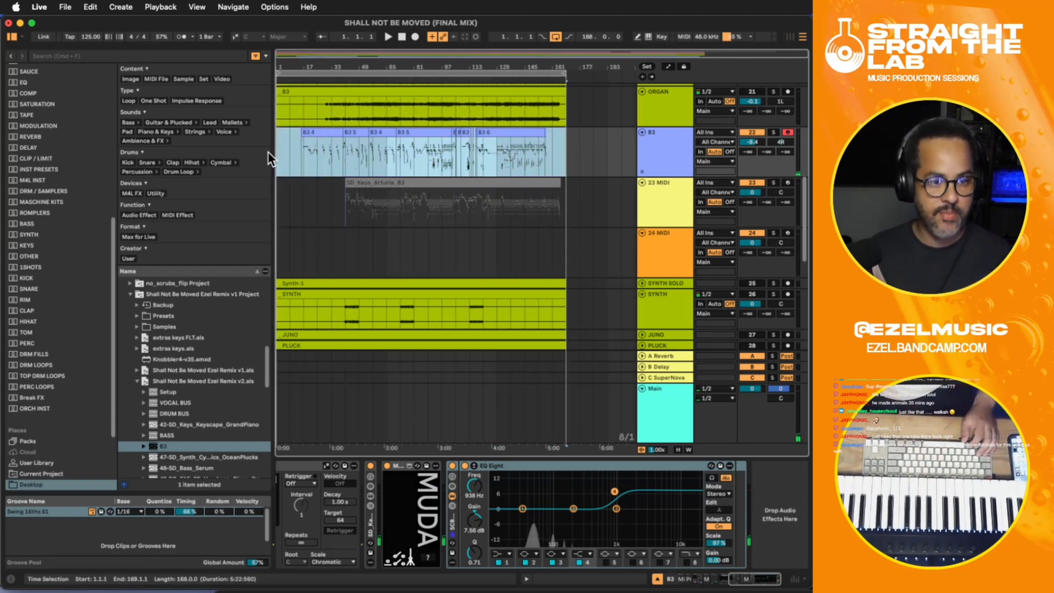
{"action": "key", "text": "super+j"}
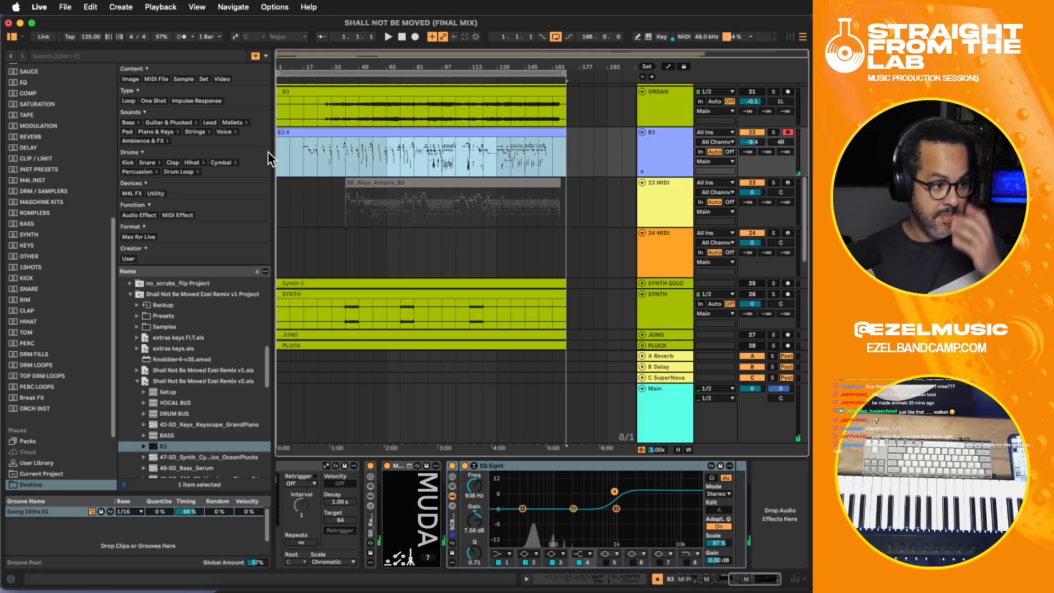
{"action": "left_click", "coordinate": [414, 157]}
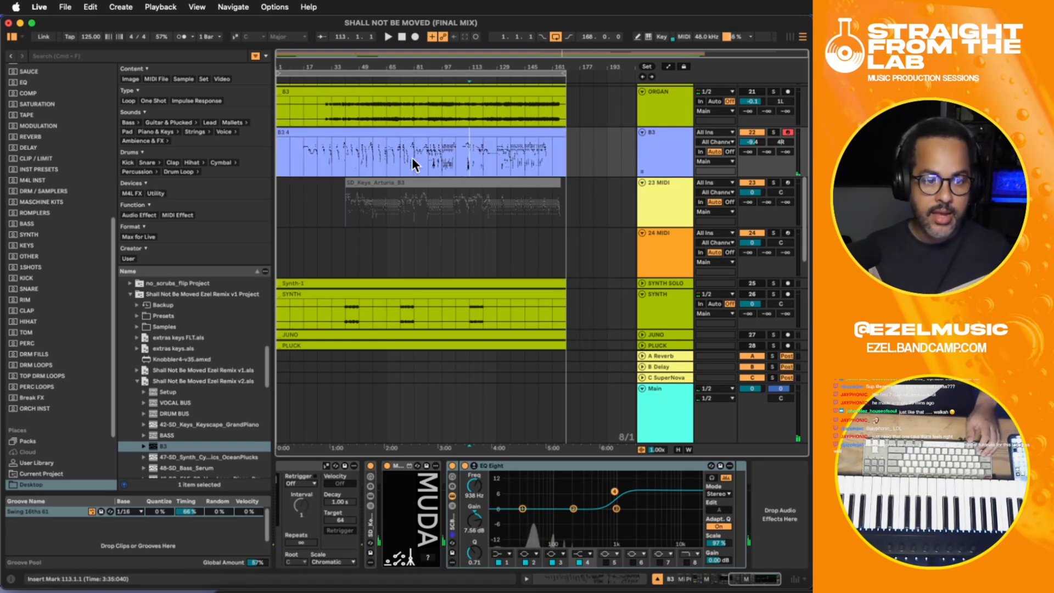
{"action": "key", "text": "super+s"}
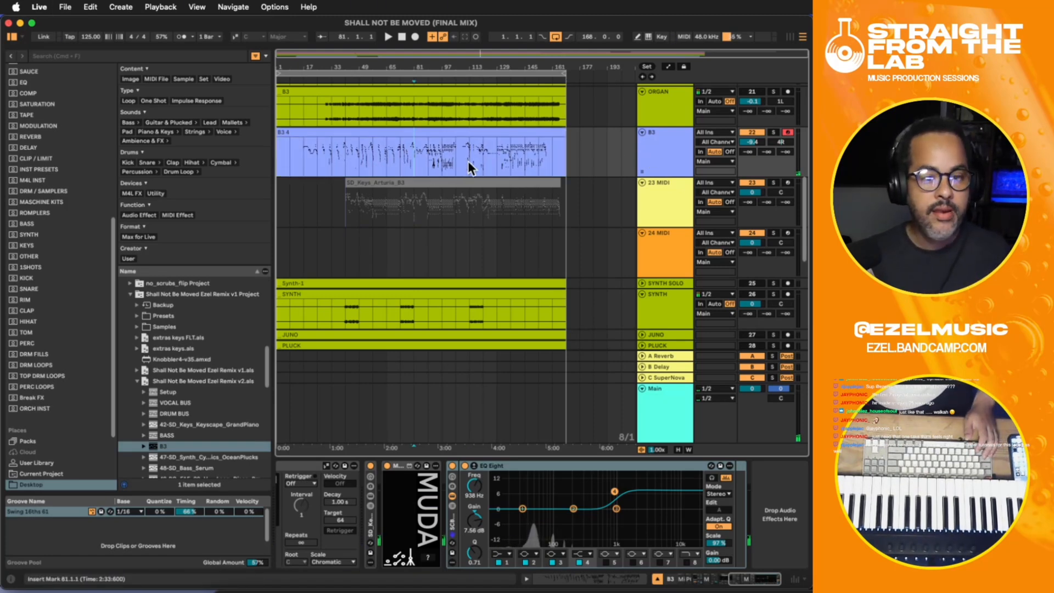
- Open the consolidated B3 clip's envelopes and display the MIDI Ctrl Modulation Wheel envelope to check the recorded movements
{"action": "left_click", "coordinate": [331, 156]}
{"action": "left_click", "coordinate": [311, 137]}
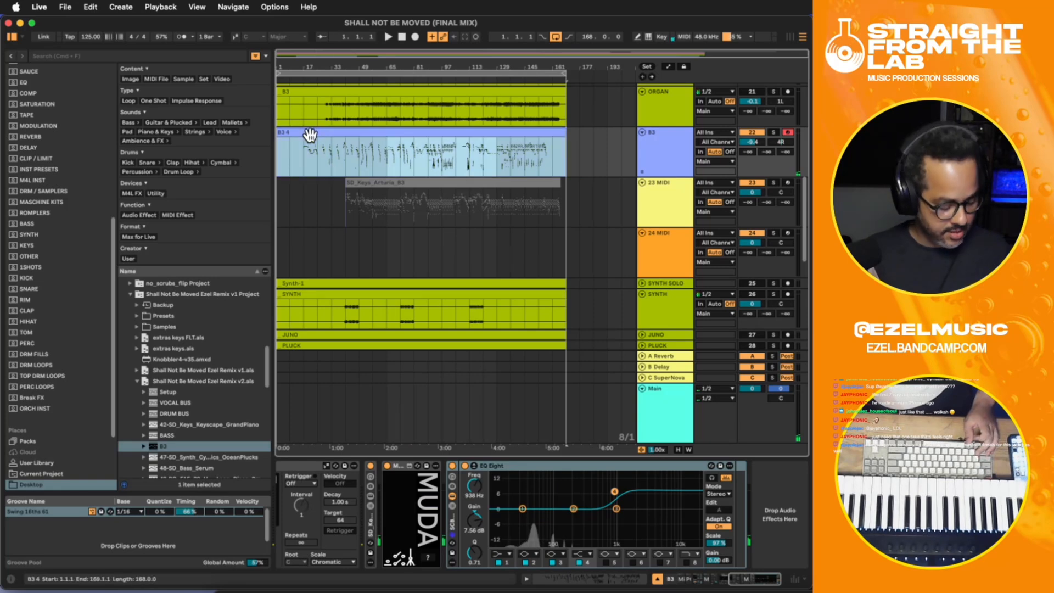
{"action": "double_click", "coordinate": [320, 135]}
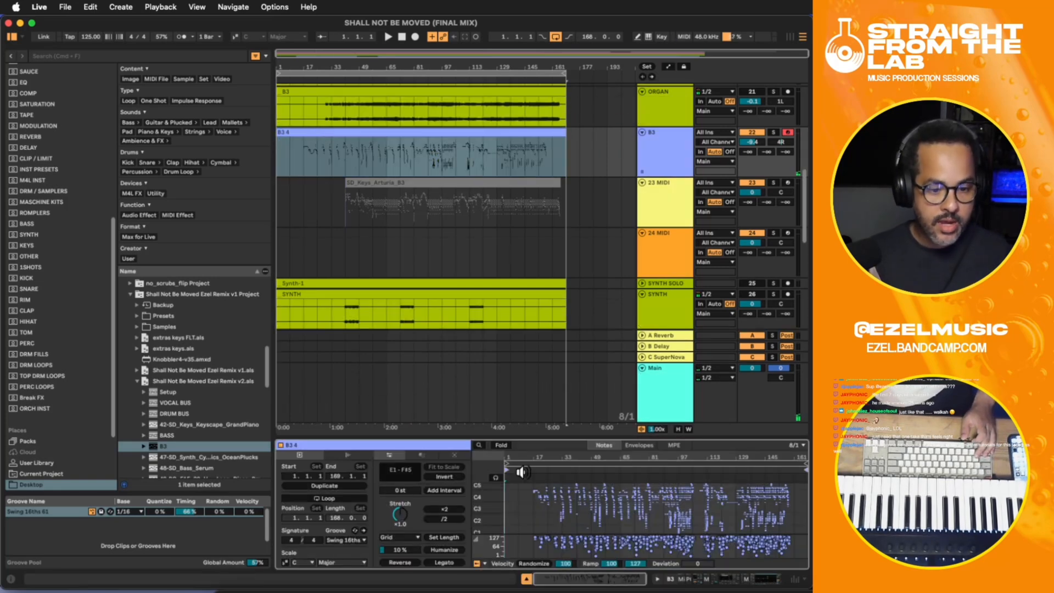
{"action": "left_click", "coordinate": [639, 445]}
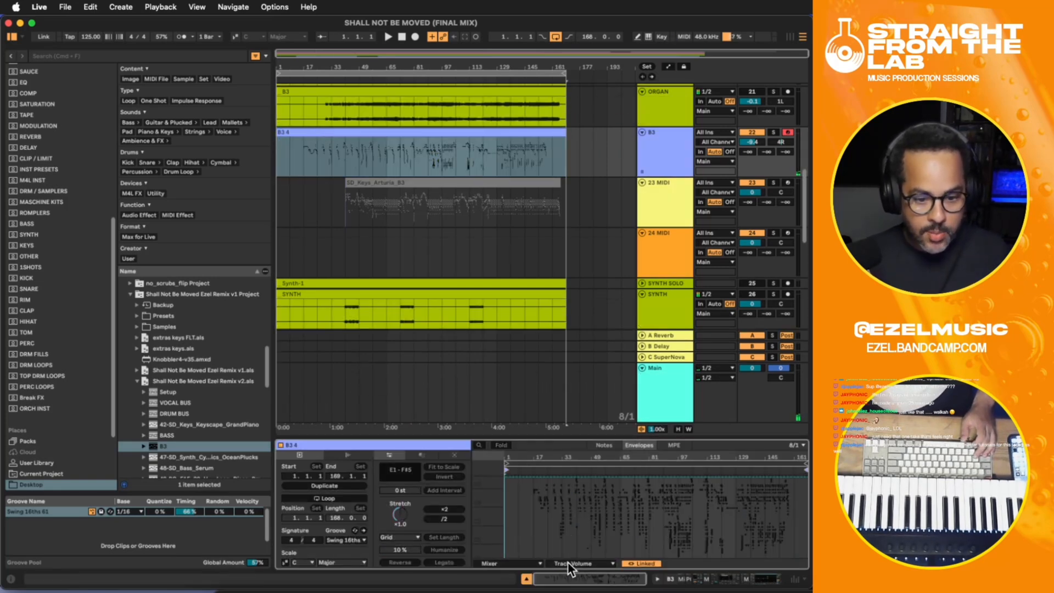
{"action": "left_click", "coordinate": [514, 562]}
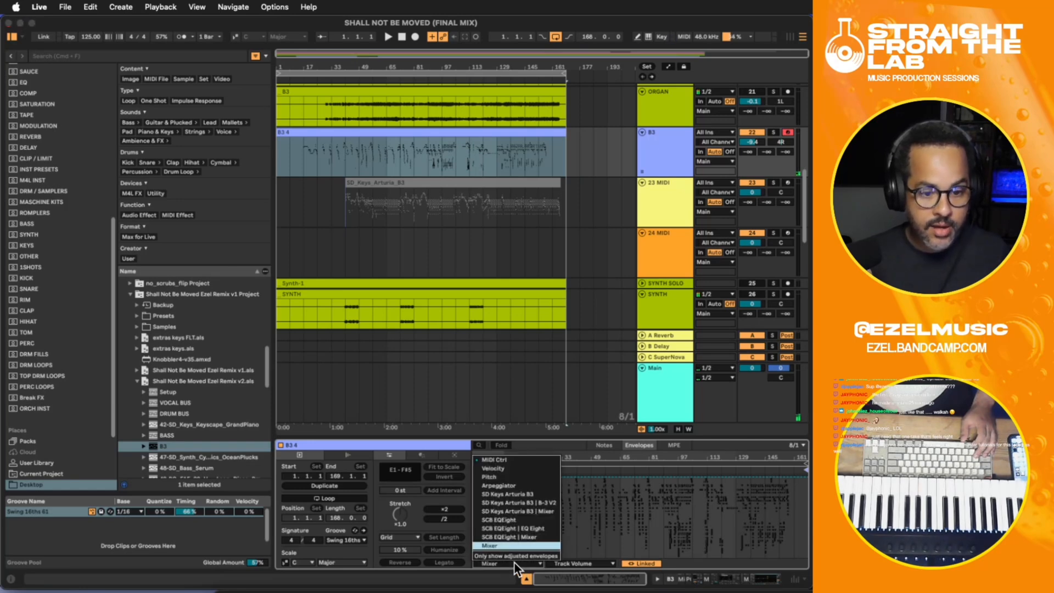
{"action": "left_click", "coordinate": [498, 455]}
{"action": "left_click", "coordinate": [571, 563]}
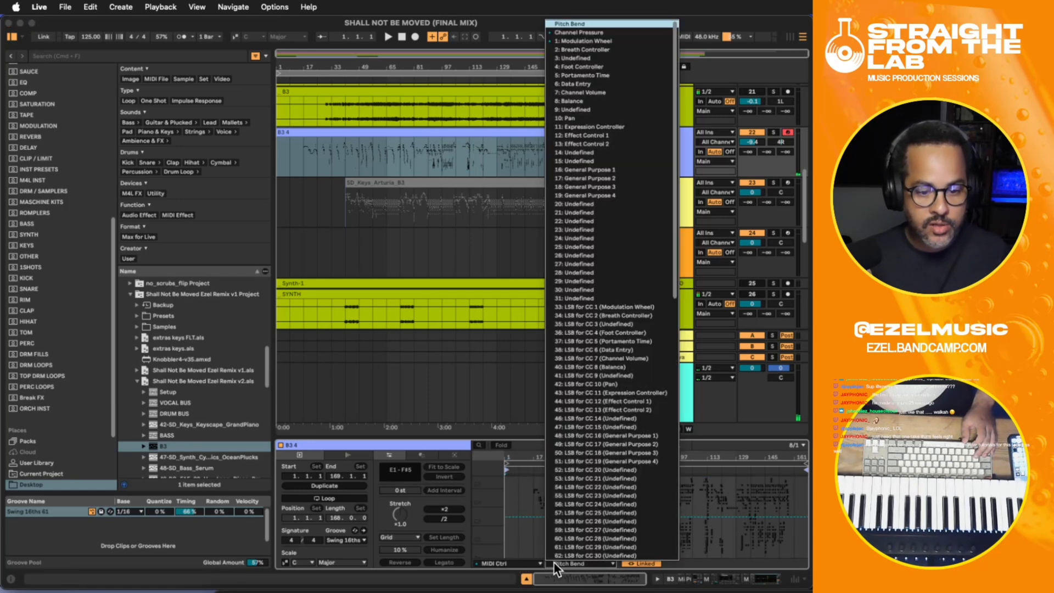
{"action": "left_click", "coordinate": [579, 40]}
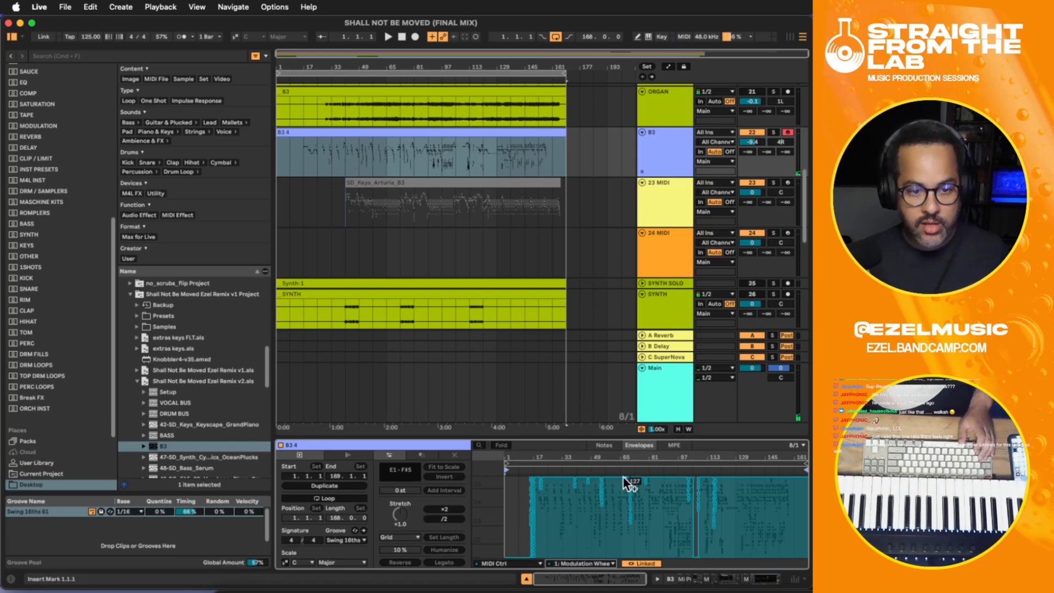
{"action": "key", "text": "a"}
{"action": "key", "text": "a"}
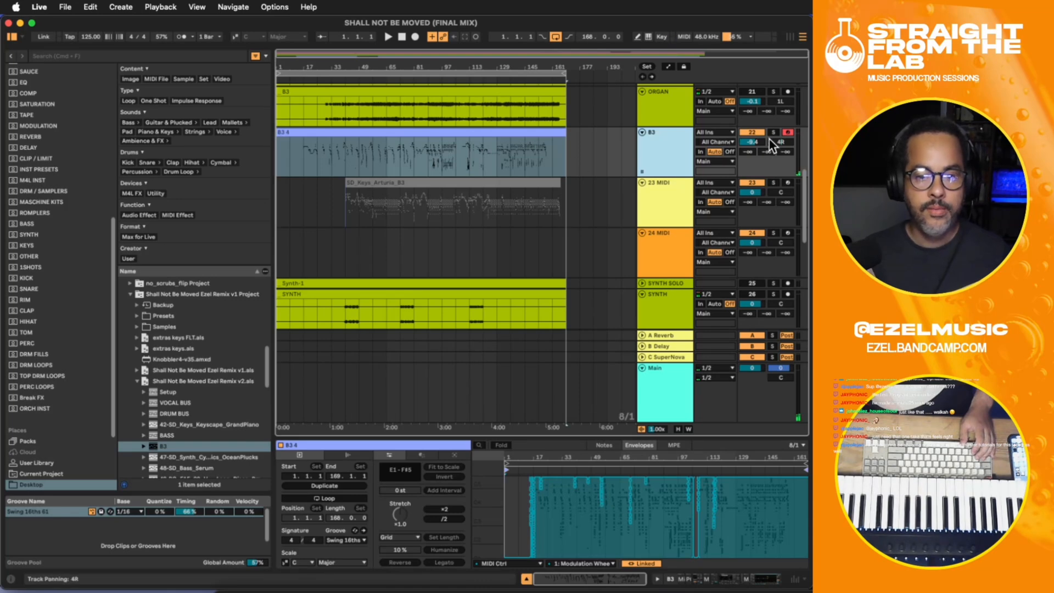
- Disarm recording on the B3 track and save the set
{"action": "left_click", "coordinate": [787, 132]}
{"action": "left_click", "coordinate": [360, 150]}
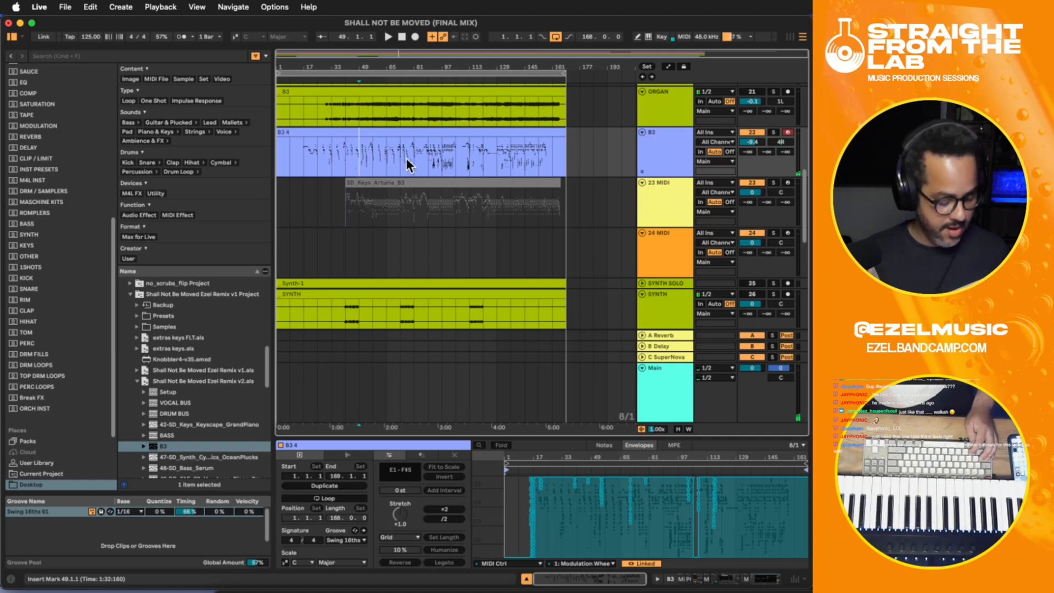
{"action": "key", "text": "super+s"}
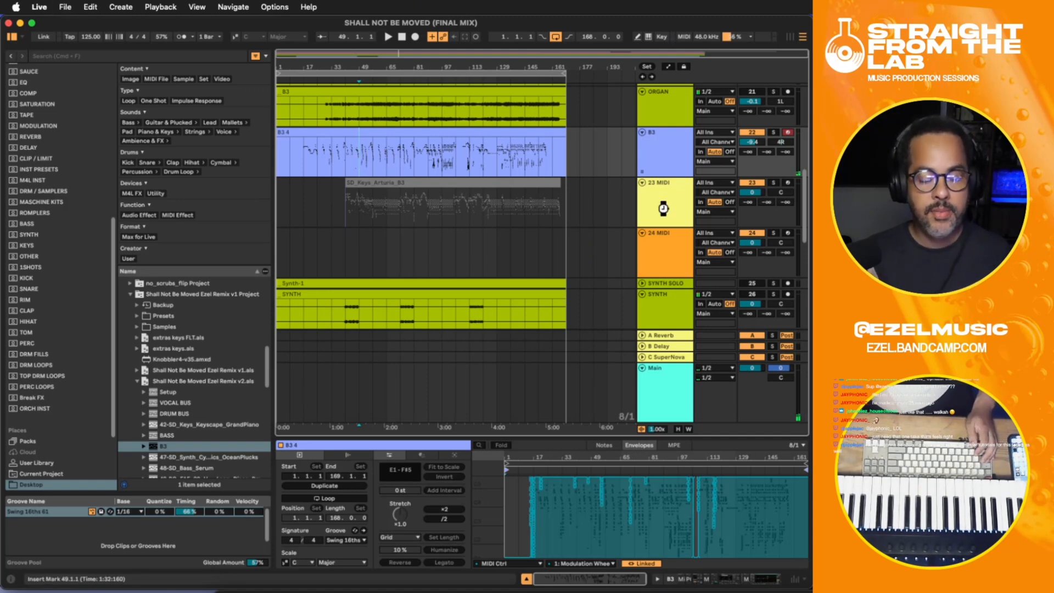
- Delete the MIDI track holding the SD_Keys_Arturia_B3 clip, then unfold the JUNO track and move it directly below B3
{"action": "left_click", "coordinate": [663, 206]}
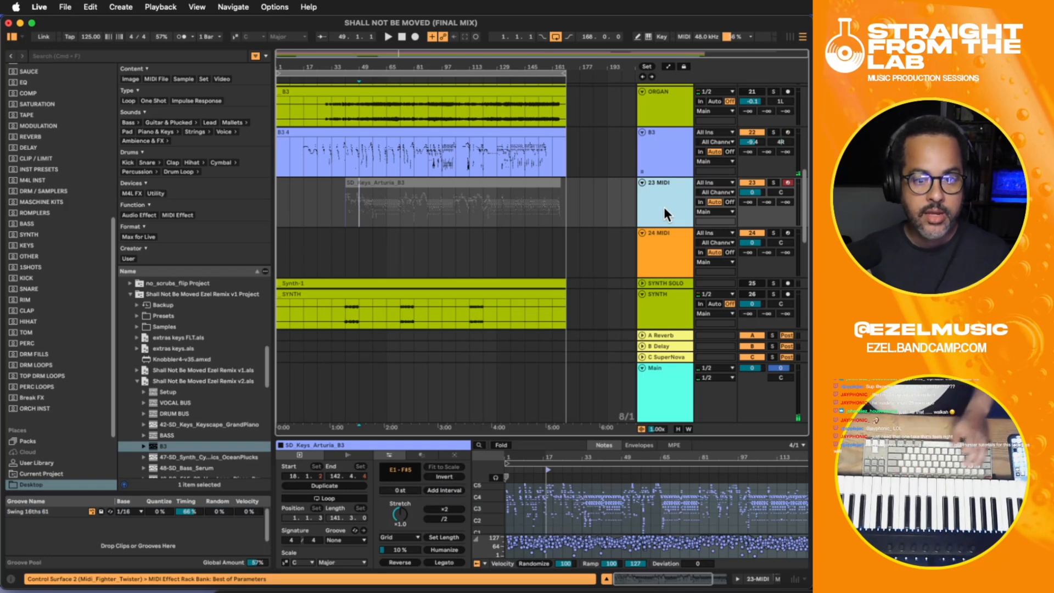
{"action": "key", "text": "Delete"}
{"action": "scroll", "coordinate": [582, 229], "scroll_direction": "down", "scroll_amount": 2}
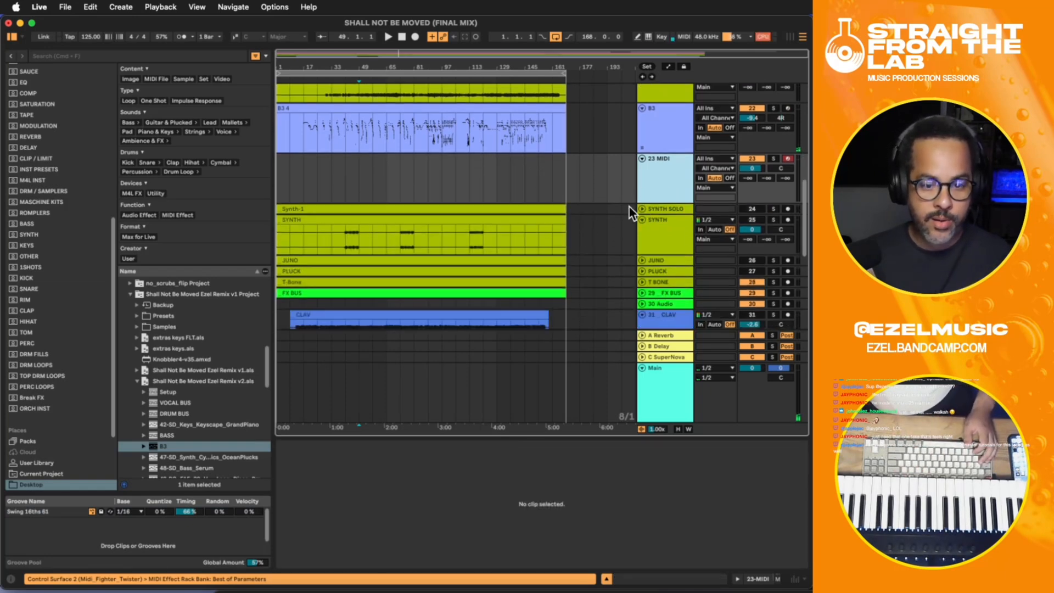
{"action": "left_click", "coordinate": [641, 259]}
{"action": "left_click", "coordinate": [650, 269]}
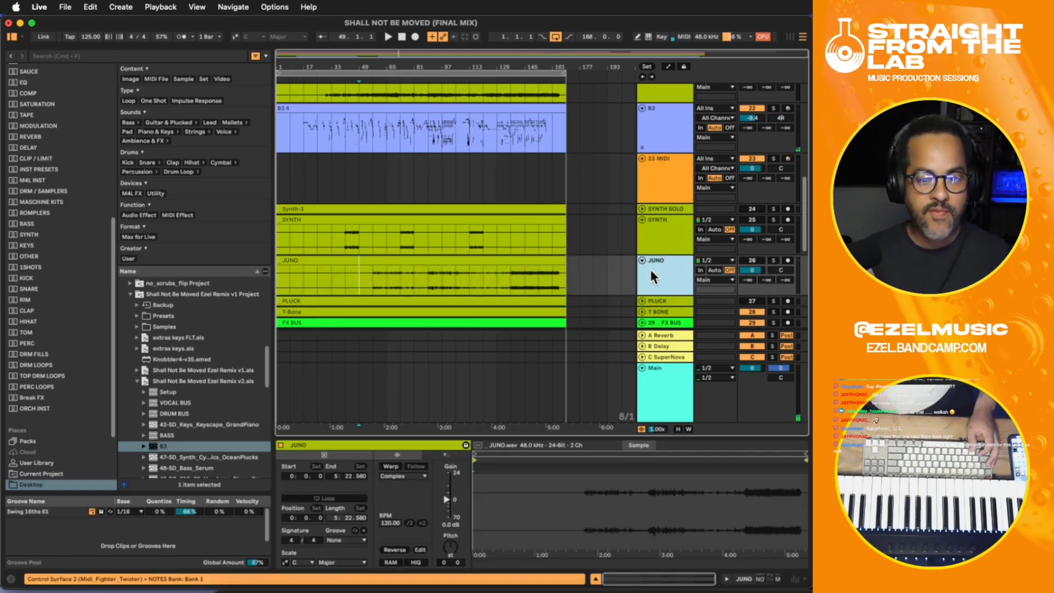
{"action": "left_click_drag", "start_coordinate": [652, 271], "coordinate": [647, 157]}
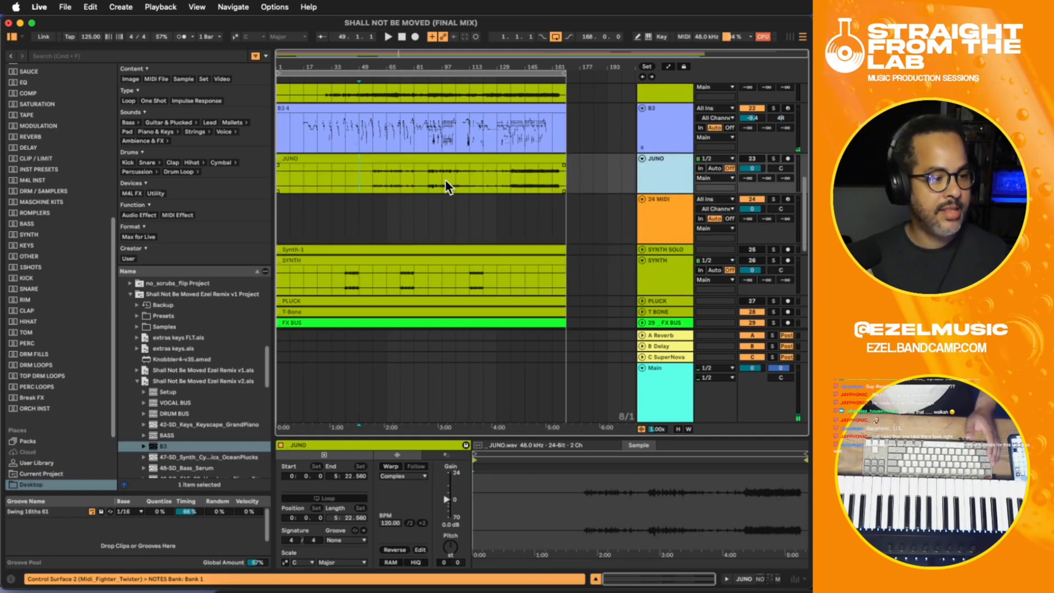
- Briefly audition the JUNO part from bar 57 and move the SYNTH track directly below JUNO
{"action": "left_click", "coordinate": [376, 184]}
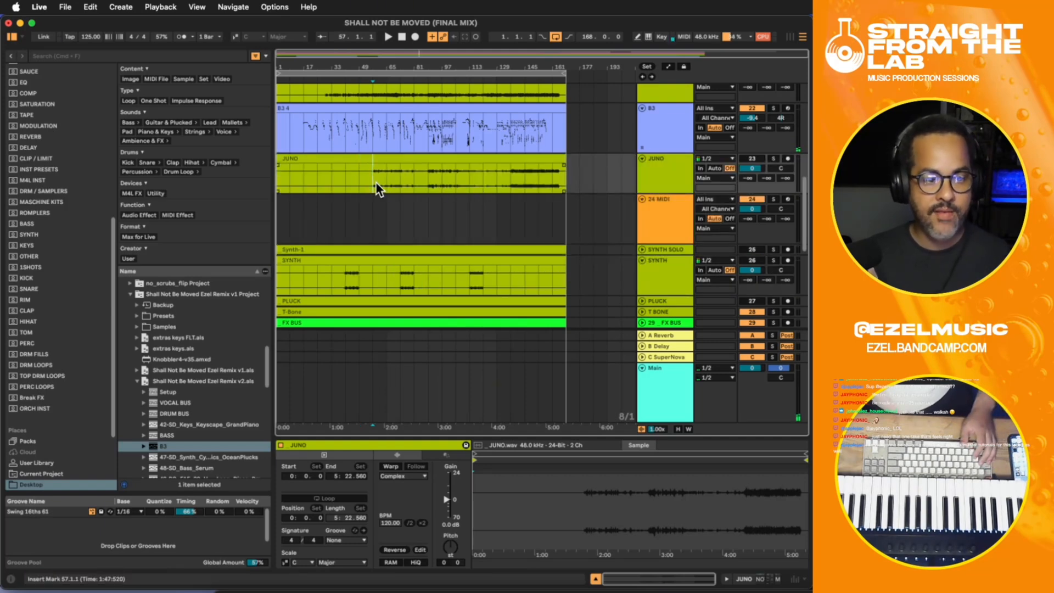
{"action": "key", "text": "space"}
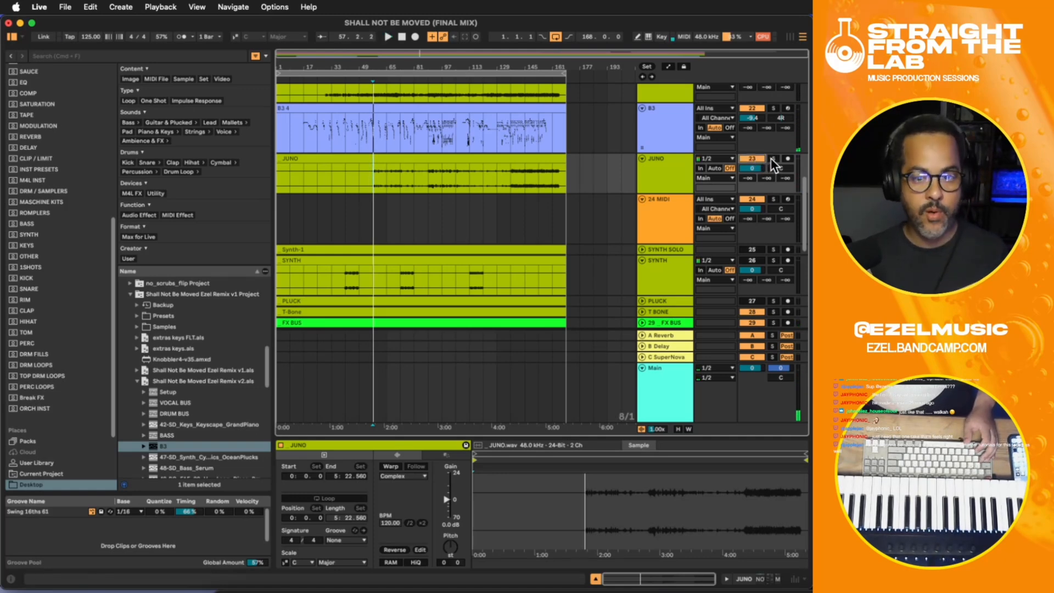
{"action": "left_click_drag", "start_coordinate": [654, 269], "coordinate": [669, 191]}
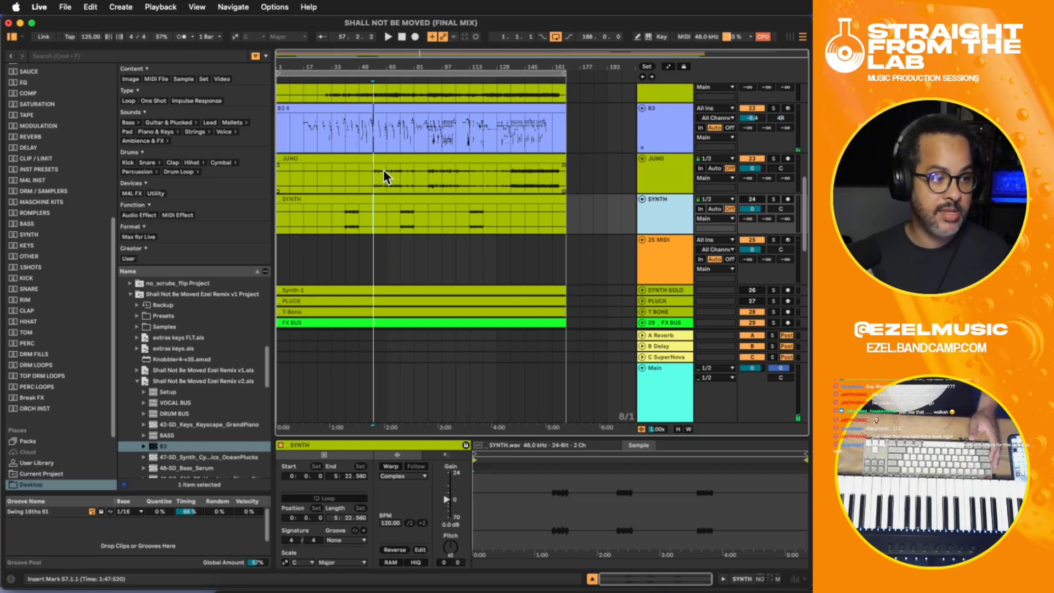
- Unfold the SYNTH SOLO track, then solo the SYNTH track and audition it from bar 41
{"action": "left_click", "coordinate": [344, 219]}
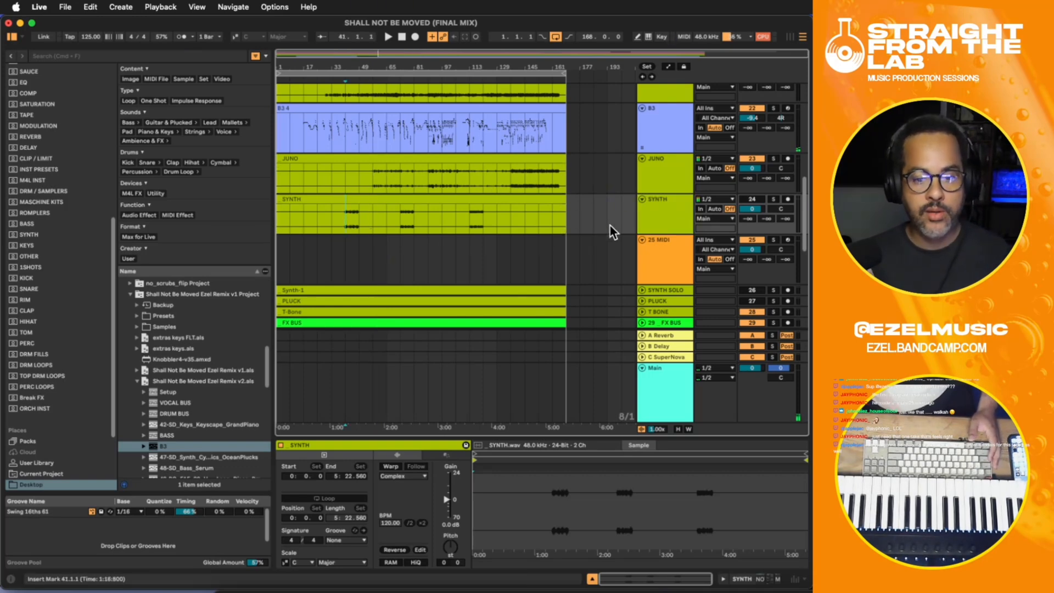
{"action": "left_click", "coordinate": [641, 290]}
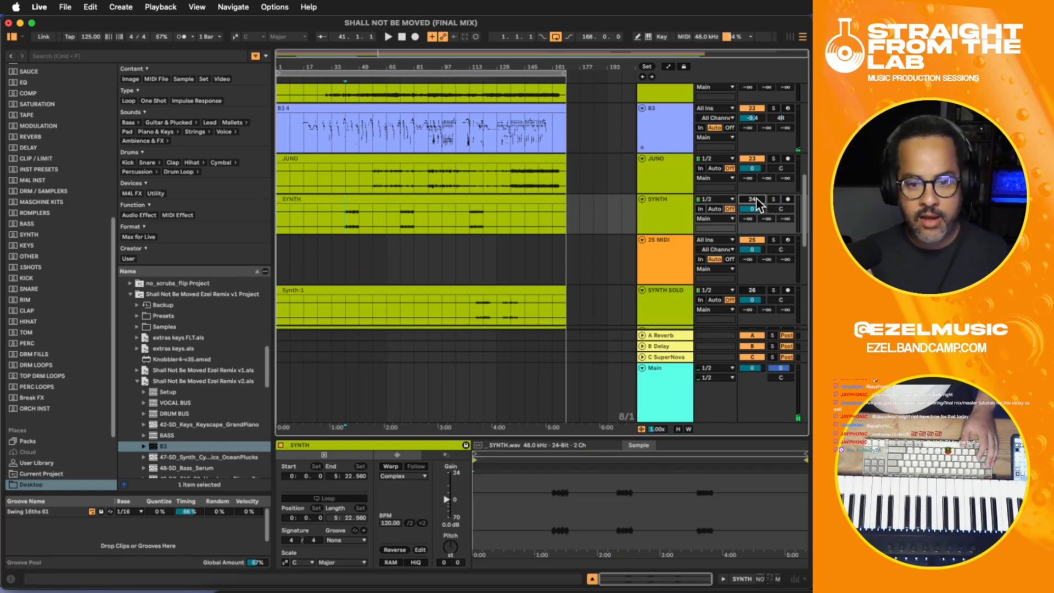
{"action": "left_click", "coordinate": [774, 199]}
{"action": "key", "text": "space"}
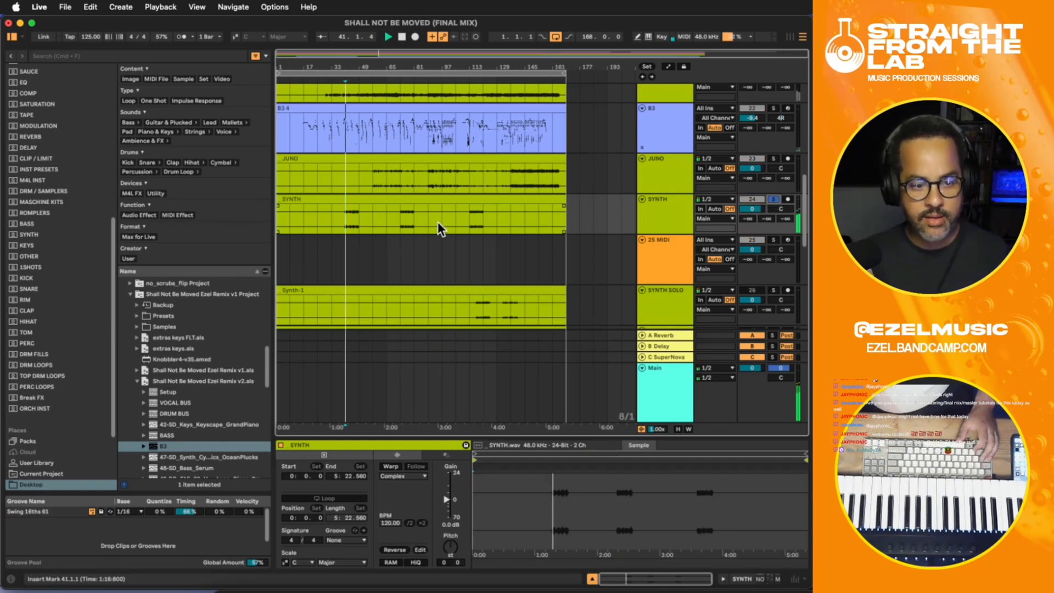
{"action": "scroll", "coordinate": [670, 197], "scroll_direction": "up", "scroll_amount": 1}
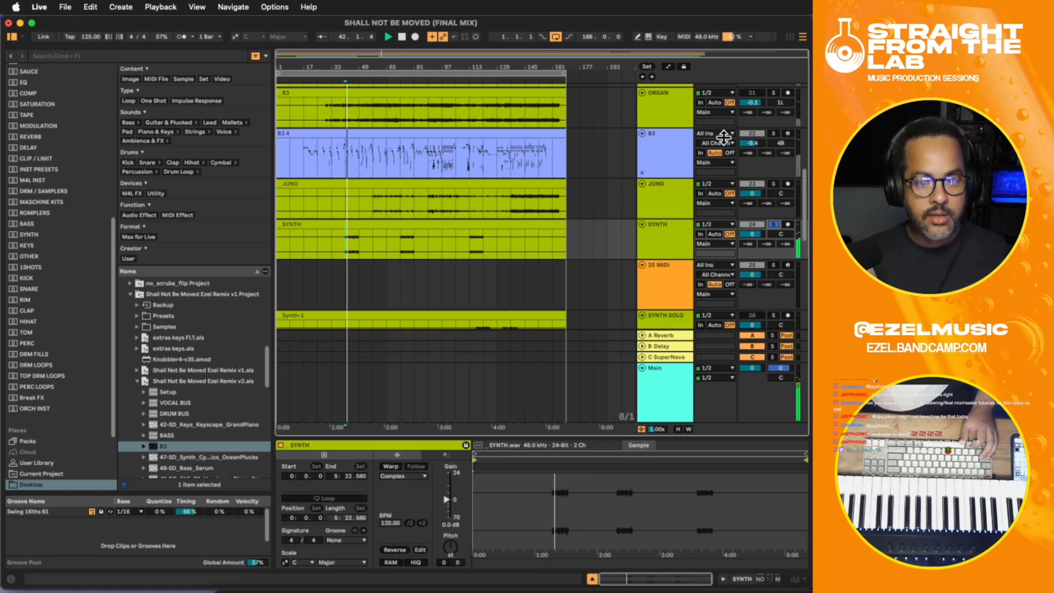
{"action": "scroll", "coordinate": [722, 154], "scroll_direction": "up", "scroll_amount": 4}
{"action": "key", "text": "space"}
- Move the SYNTH track up between the PIANO and ORGAN tracks
{"action": "scroll", "coordinate": [726, 145], "scroll_direction": "up", "scroll_amount": 1}
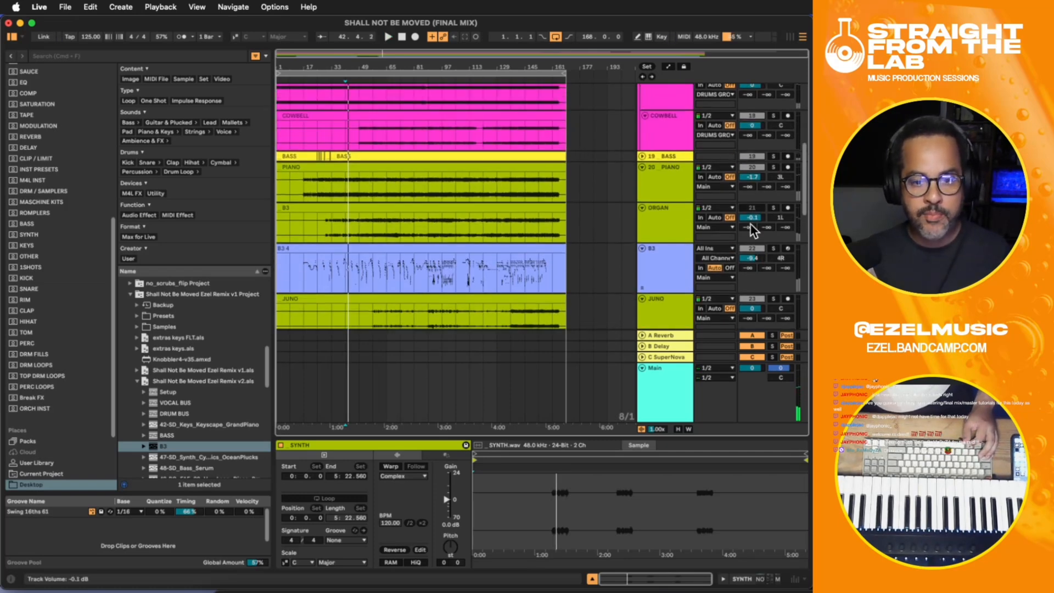
{"action": "scroll", "coordinate": [672, 280], "scroll_direction": "down", "scroll_amount": 3}
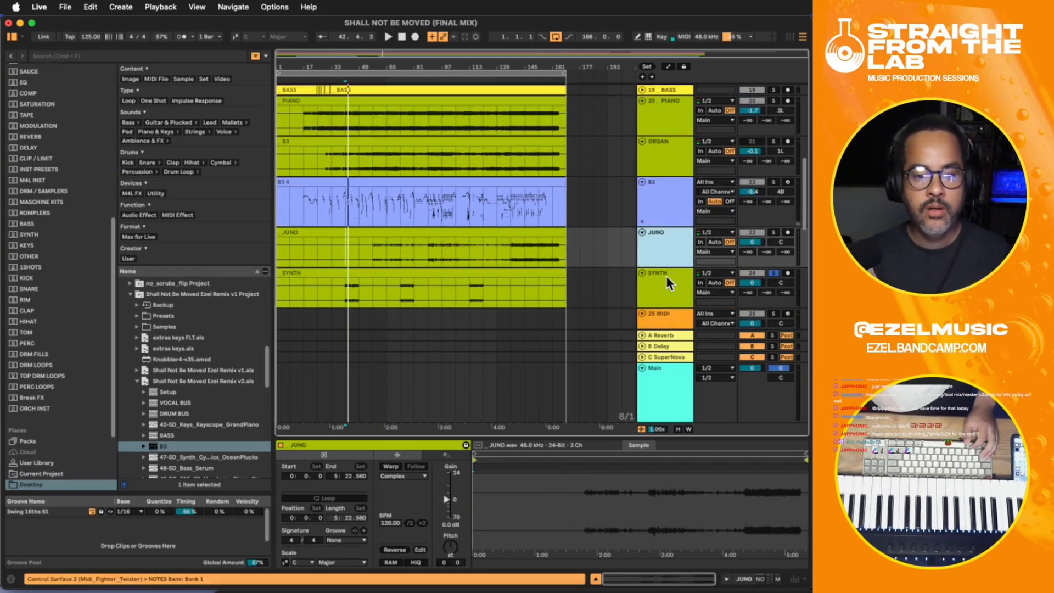
{"action": "left_click_drag", "start_coordinate": [667, 276], "coordinate": [667, 142]}
- Solo PIANO and VOCAL BUS together with SYNTH and play them from bar 41
{"action": "left_click", "coordinate": [772, 101]}
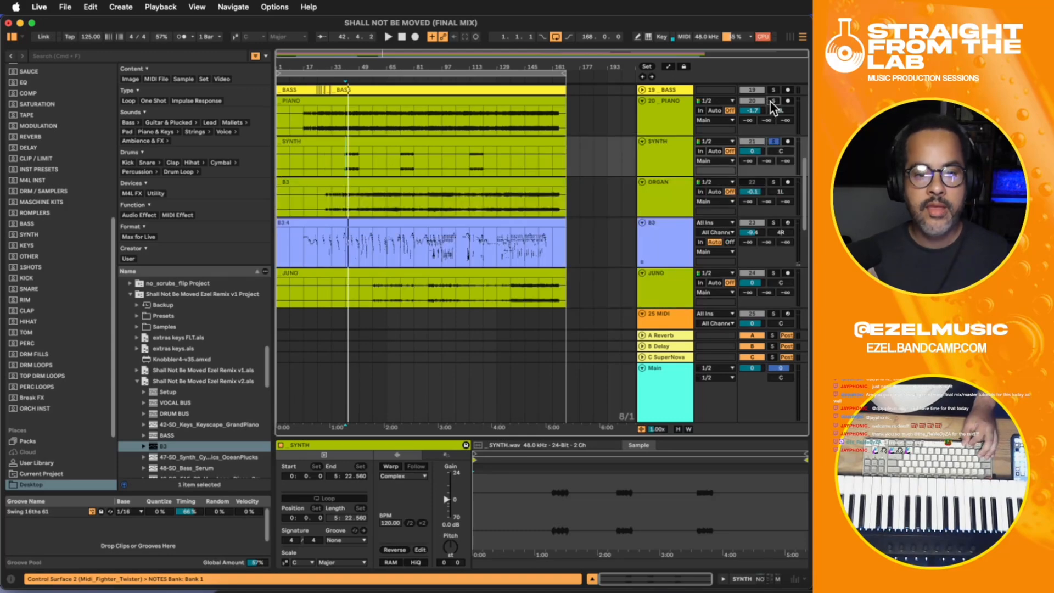
{"action": "scroll", "coordinate": [773, 144], "scroll_direction": "up", "scroll_amount": 10}
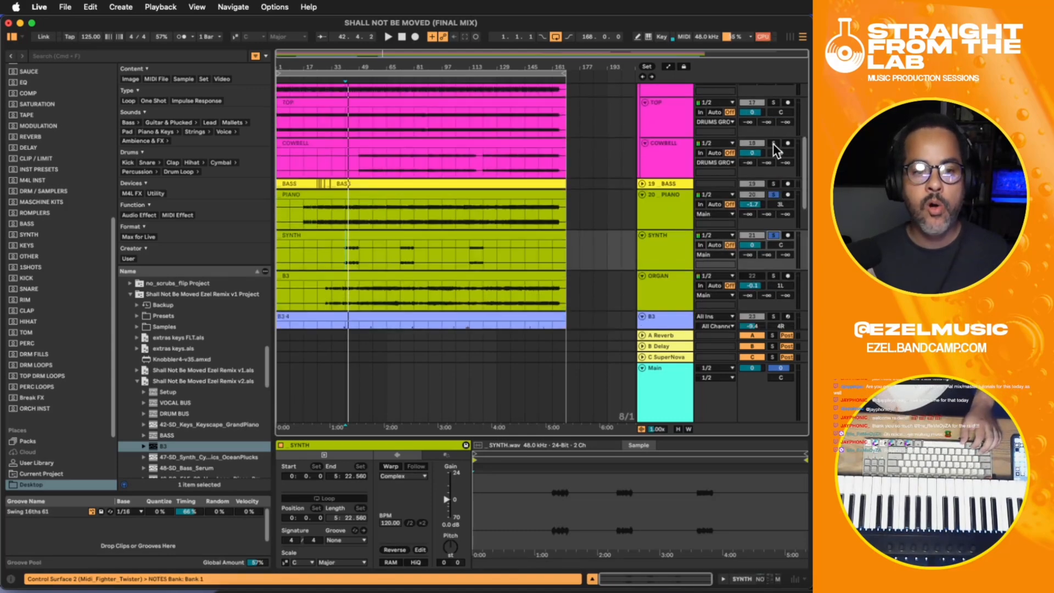
{"action": "left_click", "coordinate": [771, 123]}
{"action": "scroll", "coordinate": [769, 123], "scroll_direction": "down", "scroll_amount": 10}
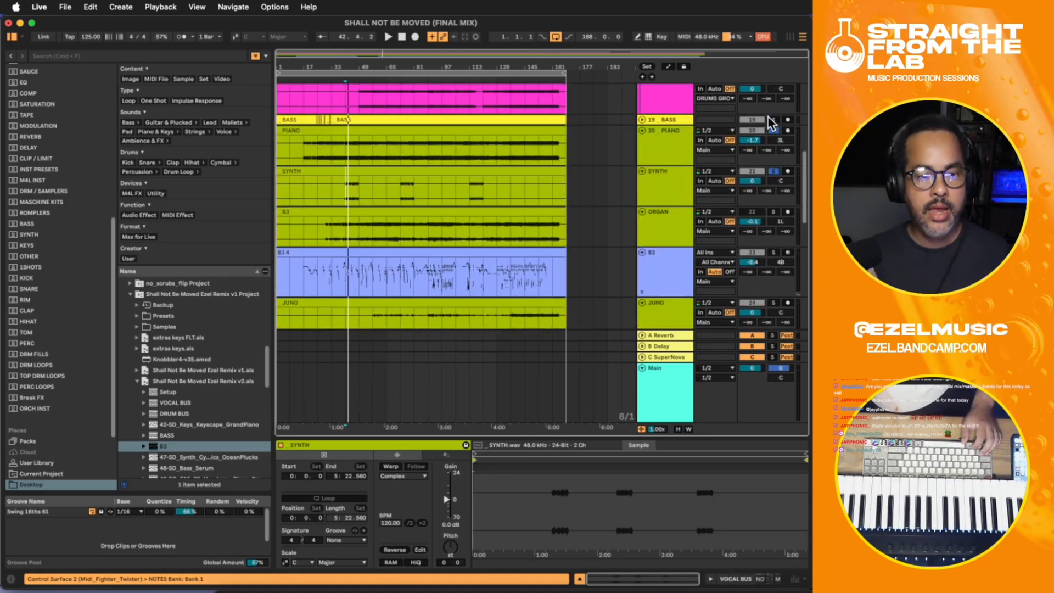
{"action": "key", "text": "space"}
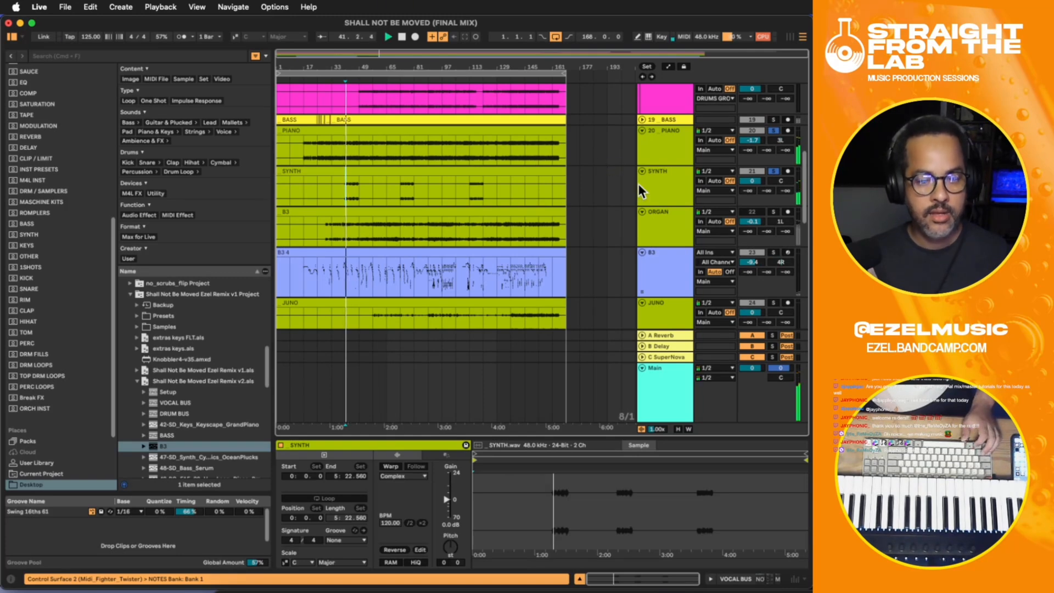
- Delete the silent part of the SYNTH clip from bar 1 to bar 41
{"action": "left_click_drag", "start_coordinate": [347, 190], "coordinate": [252, 184]}
{"action": "key", "text": "Delete"}
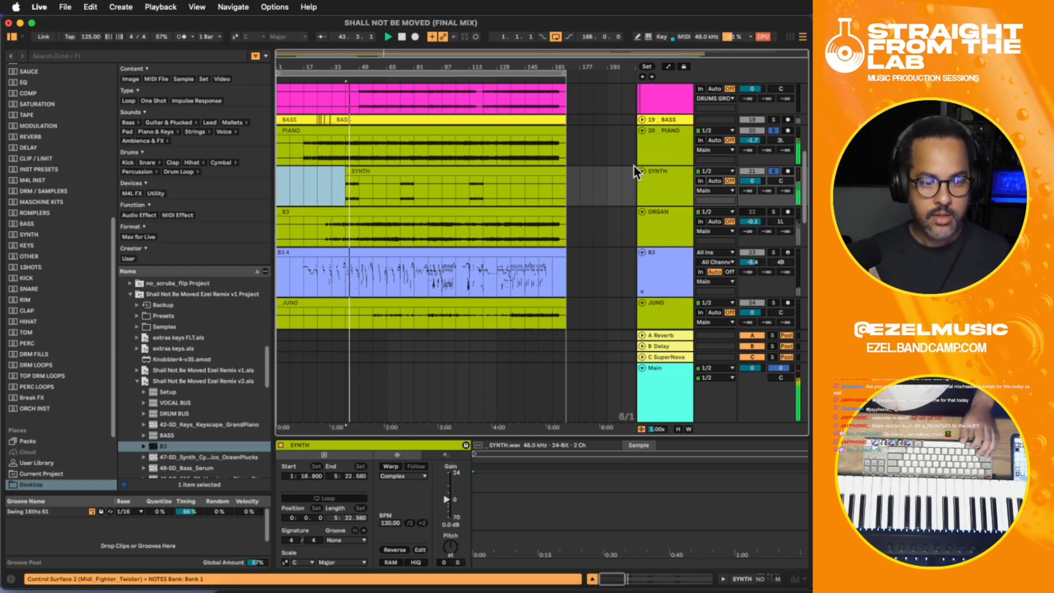
{"action": "left_click", "coordinate": [360, 181]}
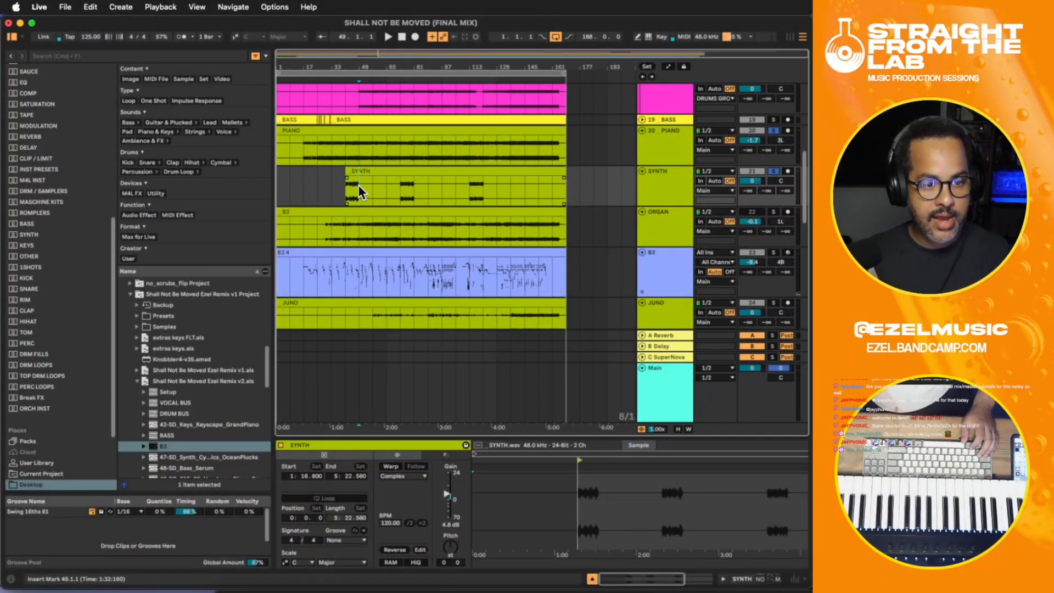
- Audition the SYNTH track soloed, playing from bar 41
{"action": "left_click", "coordinate": [337, 191]}
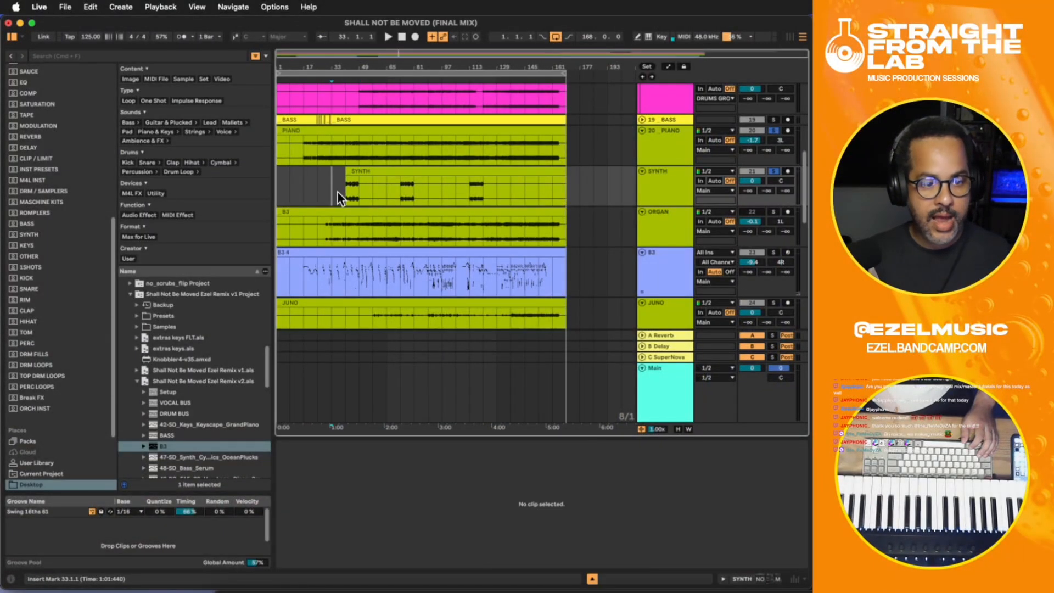
{"action": "left_click", "coordinate": [344, 191]}
{"action": "left_click", "coordinate": [774, 170]}
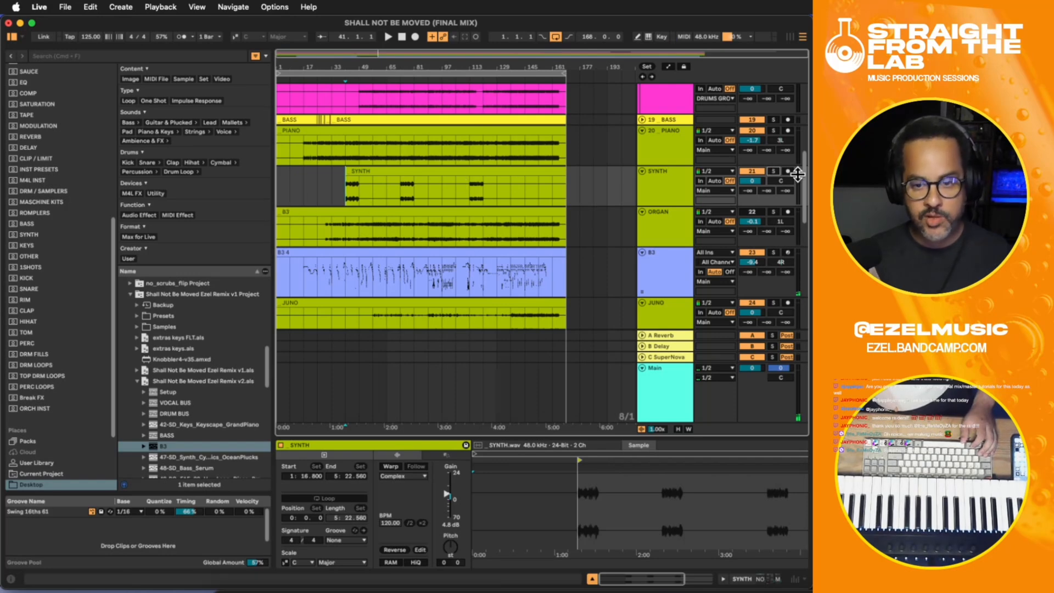
{"action": "left_click", "coordinate": [773, 171]}
{"action": "left_click", "coordinate": [679, 183]}
{"action": "key", "text": "space"}
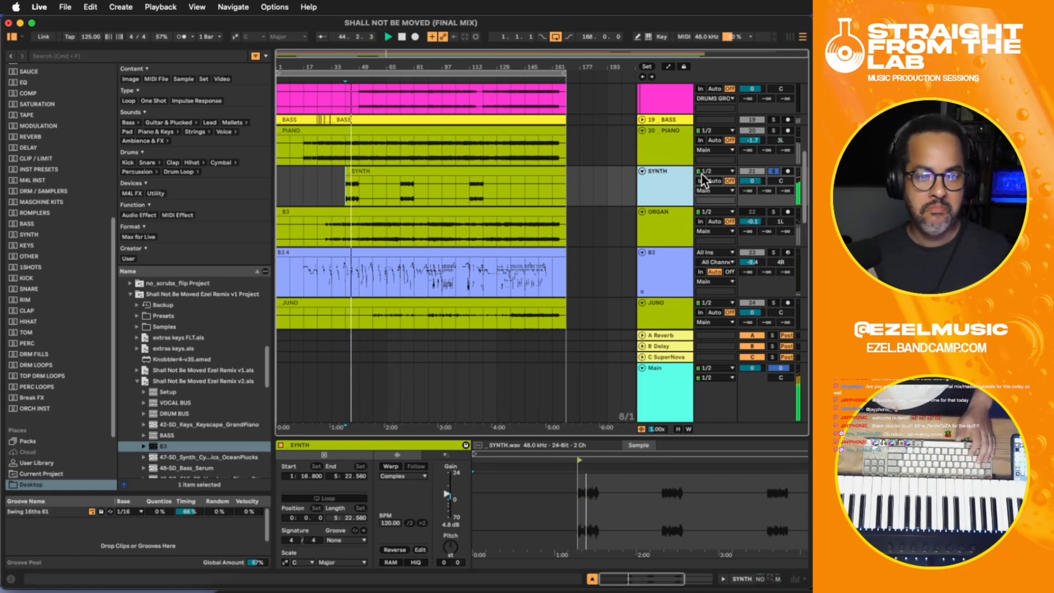
{"action": "key", "text": "space"}
{"action": "key", "text": "Up"}
- Add the Supernova reverb and delay plugin to the end of the SYNTH track's effect chain
{"action": "left_click", "coordinate": [670, 183]}
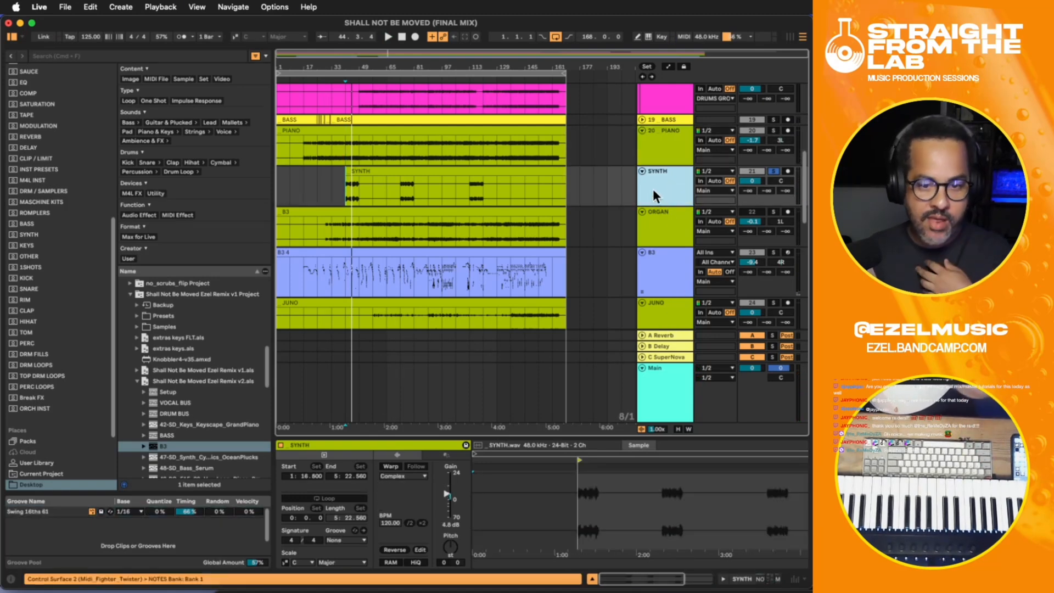
{"action": "key", "text": "super+shift+t"}
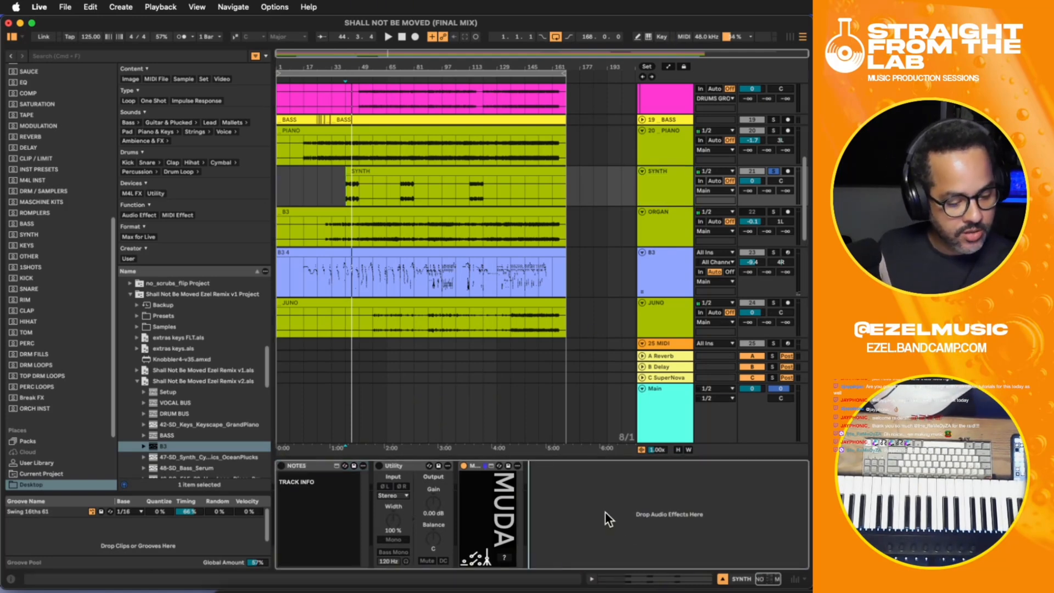
{"action": "key", "text": "super+v"}
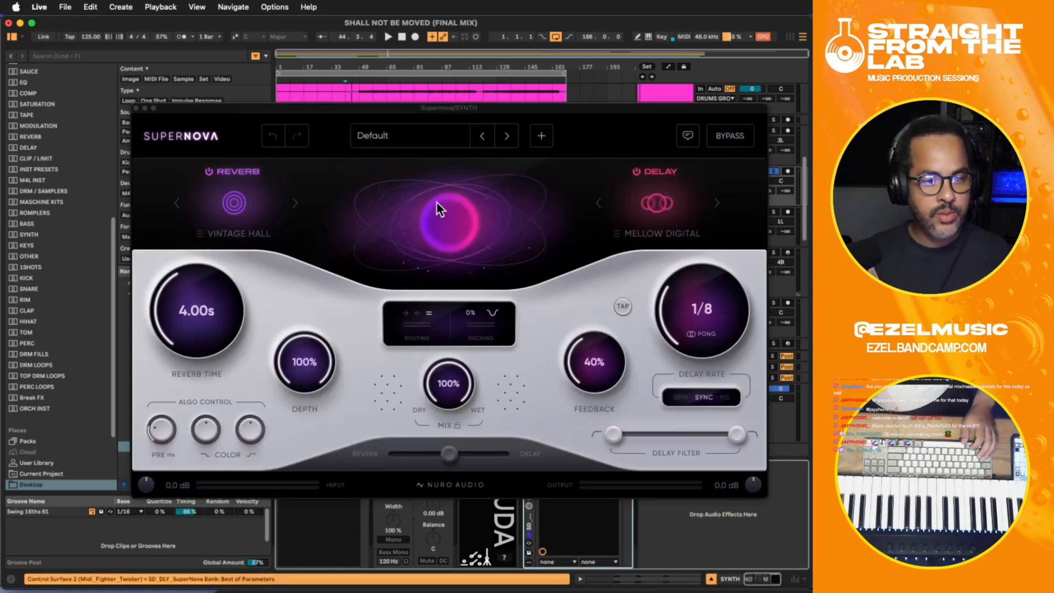
{"action": "left_click_drag", "start_coordinate": [421, 107], "coordinate": [428, 70]}
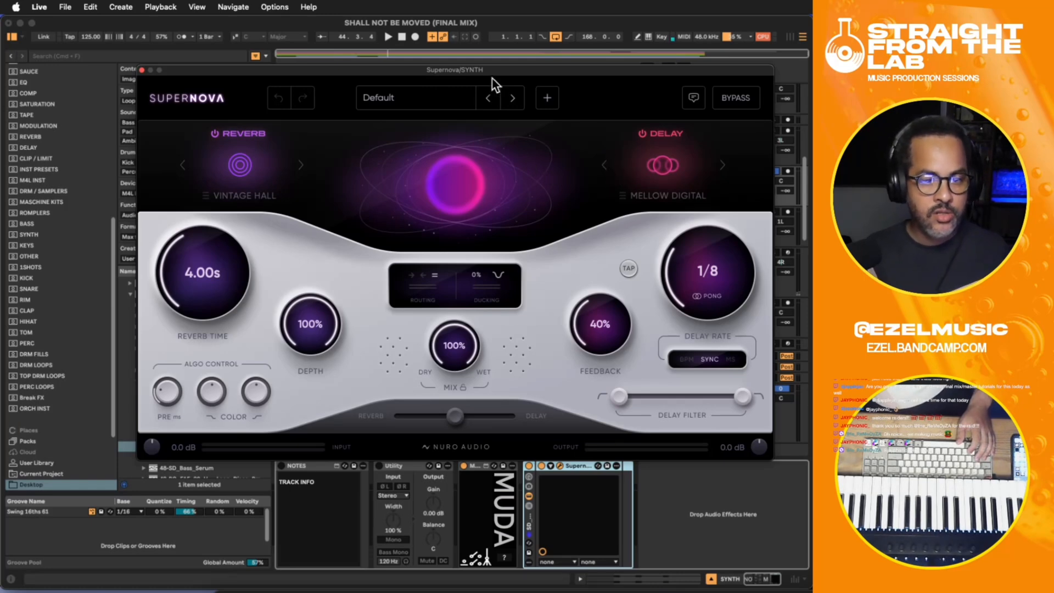
{"action": "left_click_drag", "start_coordinate": [500, 71], "coordinate": [496, 84]}
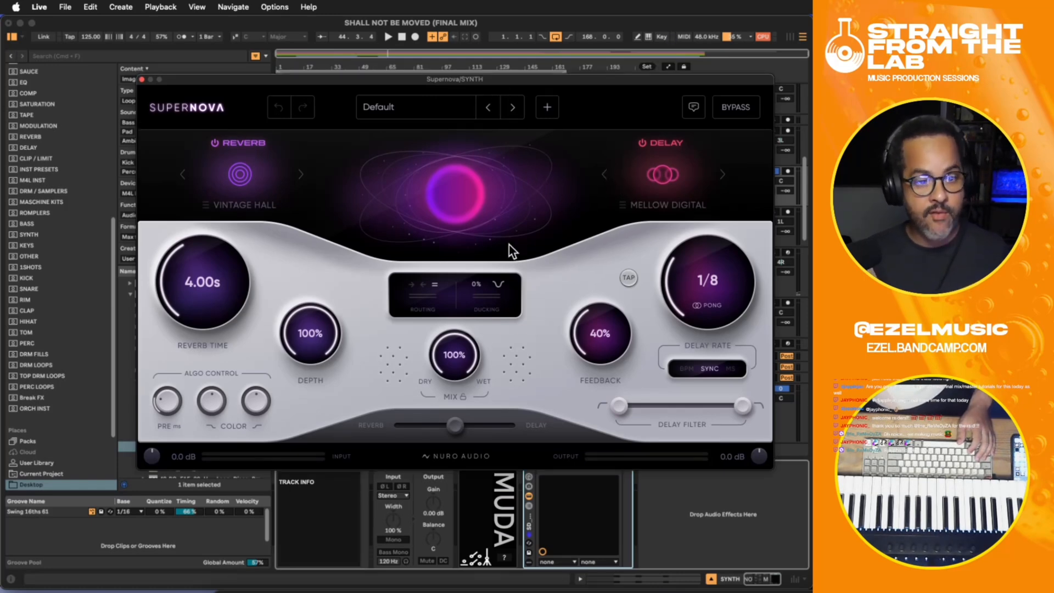
- Set Supernova's mix to 12% and ducking to 29% while playing the SYNTH part
{"action": "left_click_drag", "start_coordinate": [452, 349], "coordinate": [464, 492]}
{"action": "key", "text": "space"}
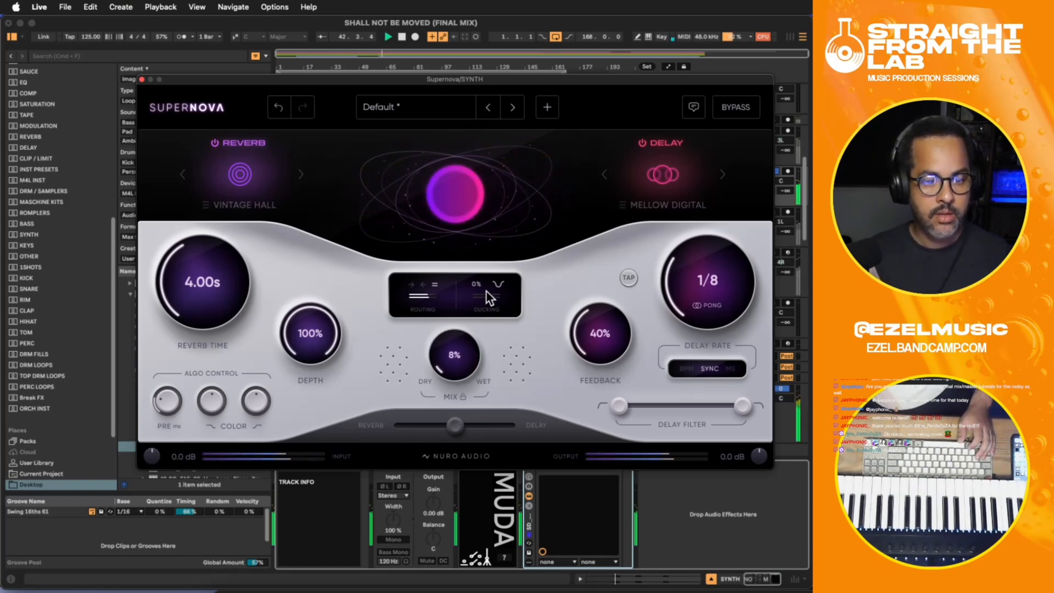
{"action": "left_click_drag", "start_coordinate": [483, 233], "coordinate": [488, 211]}
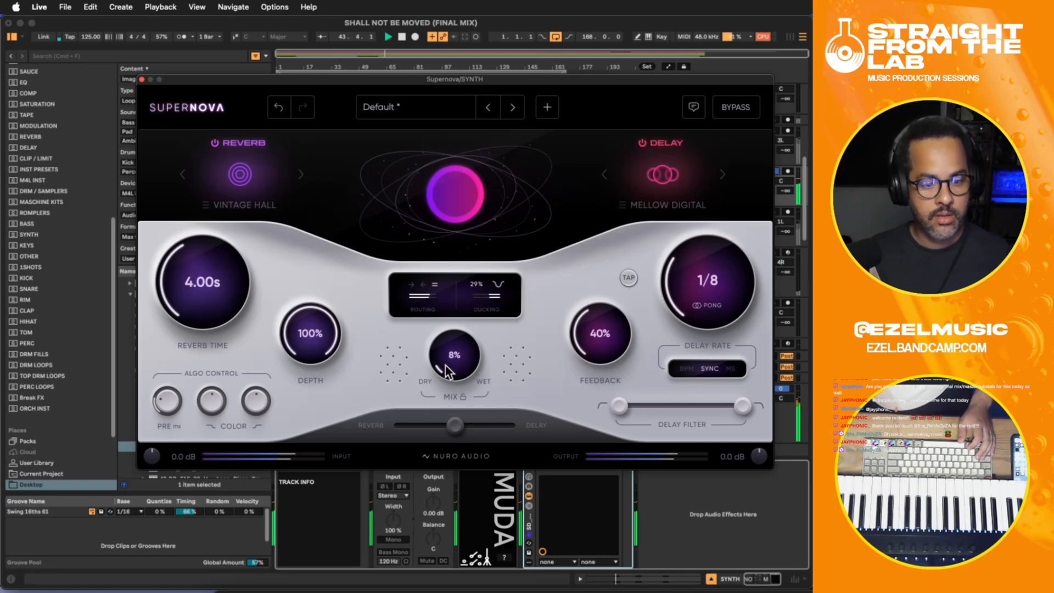
{"action": "left_click_drag", "start_coordinate": [441, 360], "coordinate": [440, 345]}
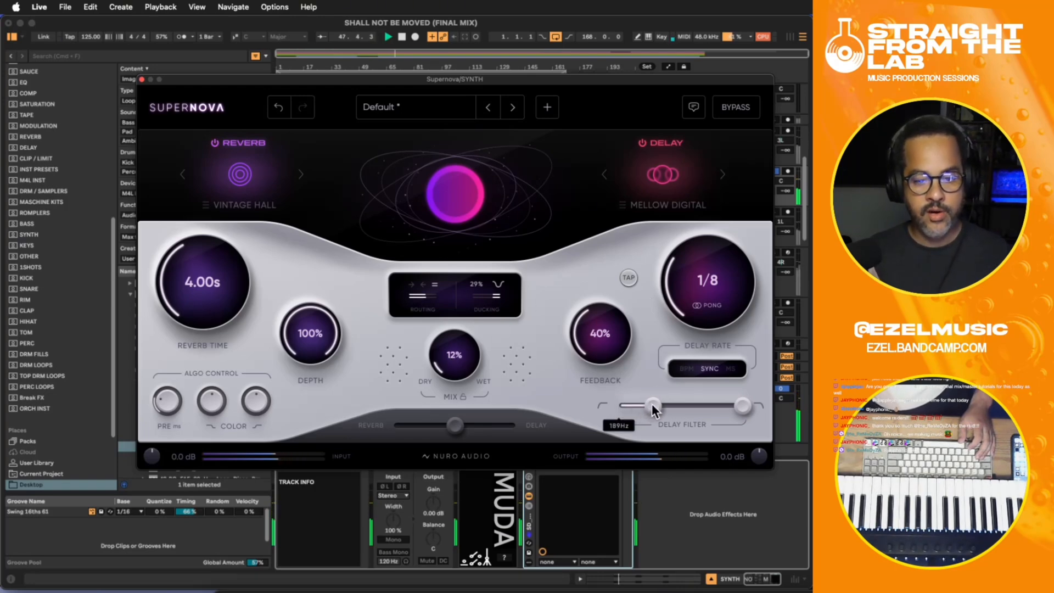
- Raise the low cutoff of Supernova's delay filter and set the reverb time to 2.62 s, then close the plugin window
{"action": "left_click_drag", "start_coordinate": [652, 408], "coordinate": [657, 407]}
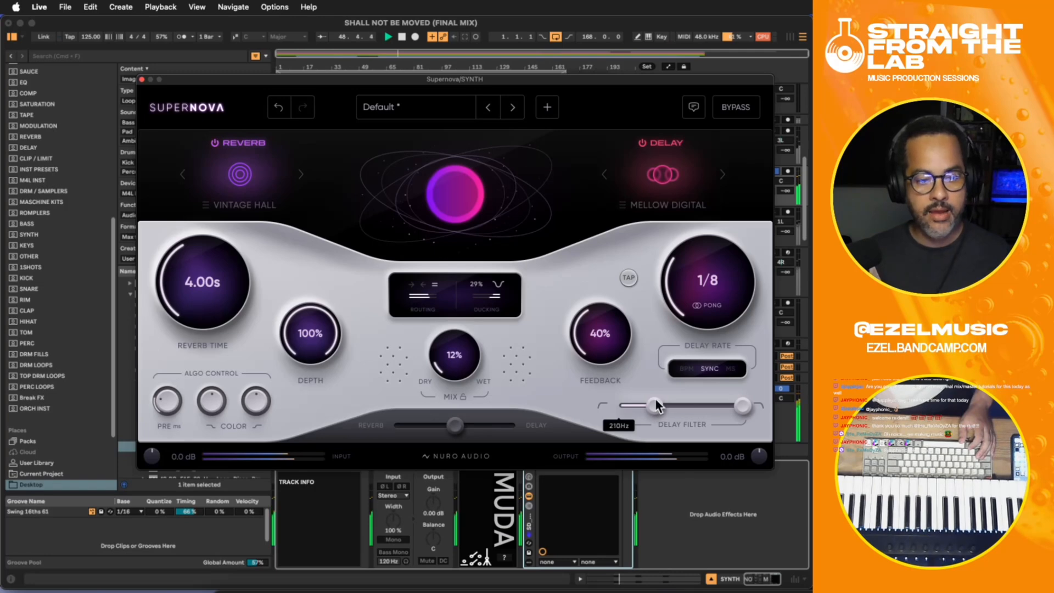
{"action": "left_click_drag", "start_coordinate": [202, 279], "coordinate": [203, 293]}
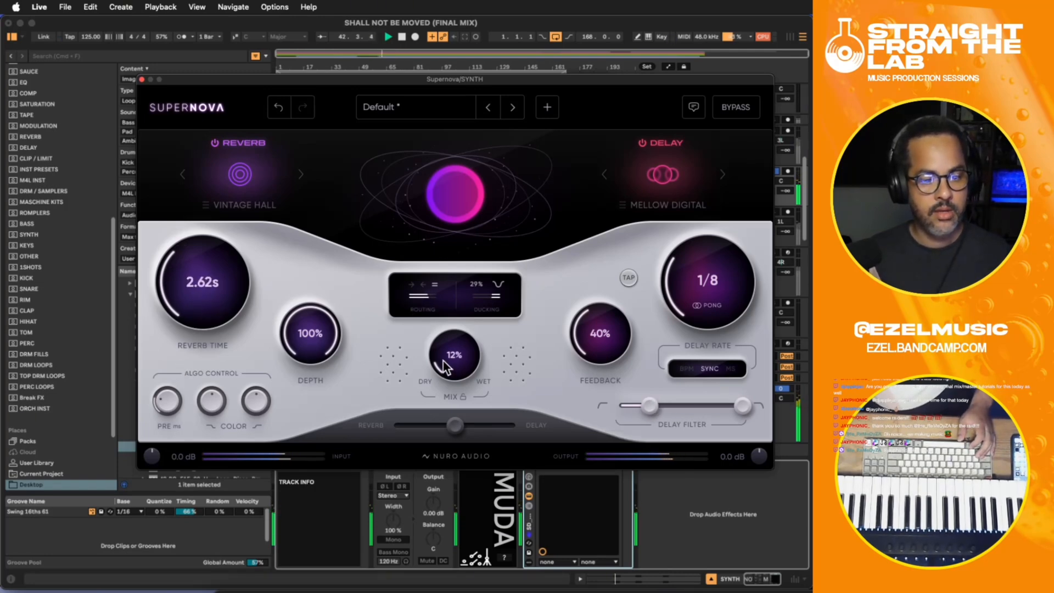
{"action": "left_click", "coordinate": [142, 79]}
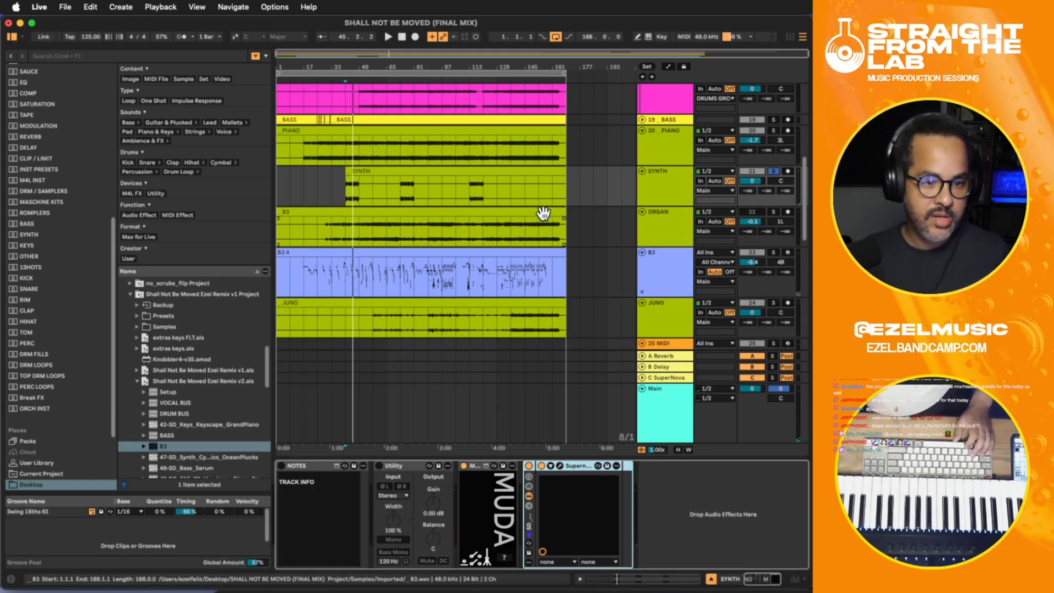
- Lower the SYNTH track volume to -2.6 dB while playing it with the full mix
{"action": "key", "text": "space"}
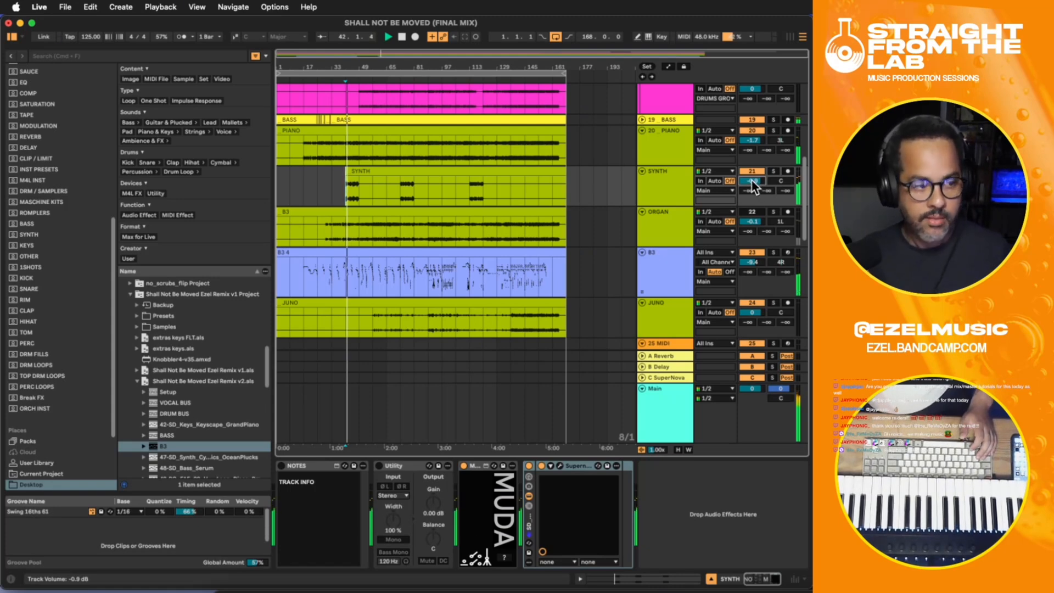
{"action": "left_click_drag", "start_coordinate": [750, 177], "coordinate": [750, 179]}
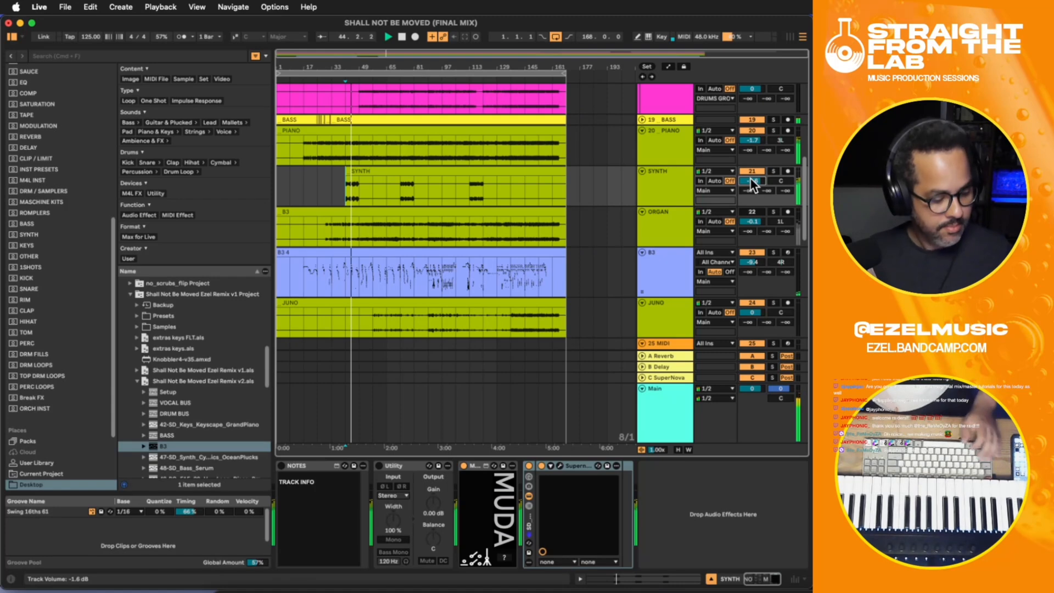
{"action": "left_click_drag", "start_coordinate": [750, 177], "coordinate": [750, 182]}
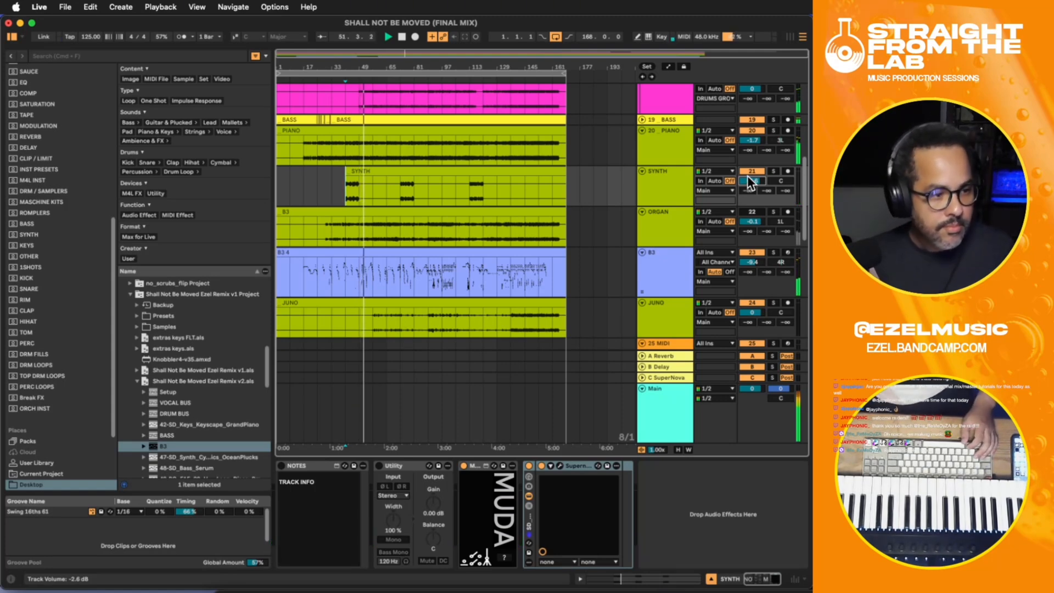
{"action": "left_click", "coordinate": [368, 196]}
{"action": "key", "text": "space"}
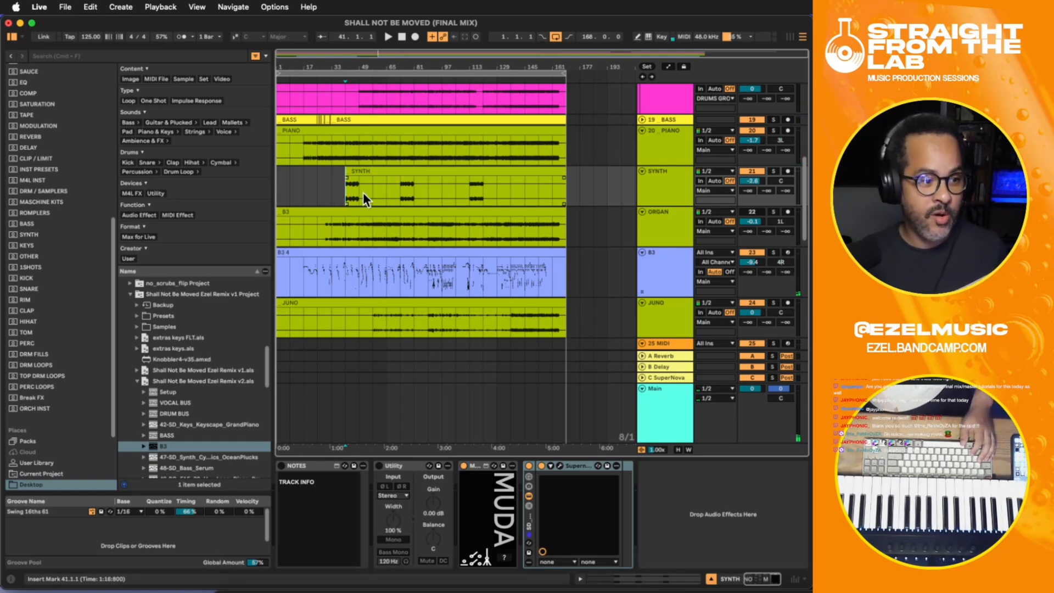
- Replay the mix from bar 41 and fine-tune the SYNTH track volume to -3.7 dB
{"action": "key", "text": "space"}
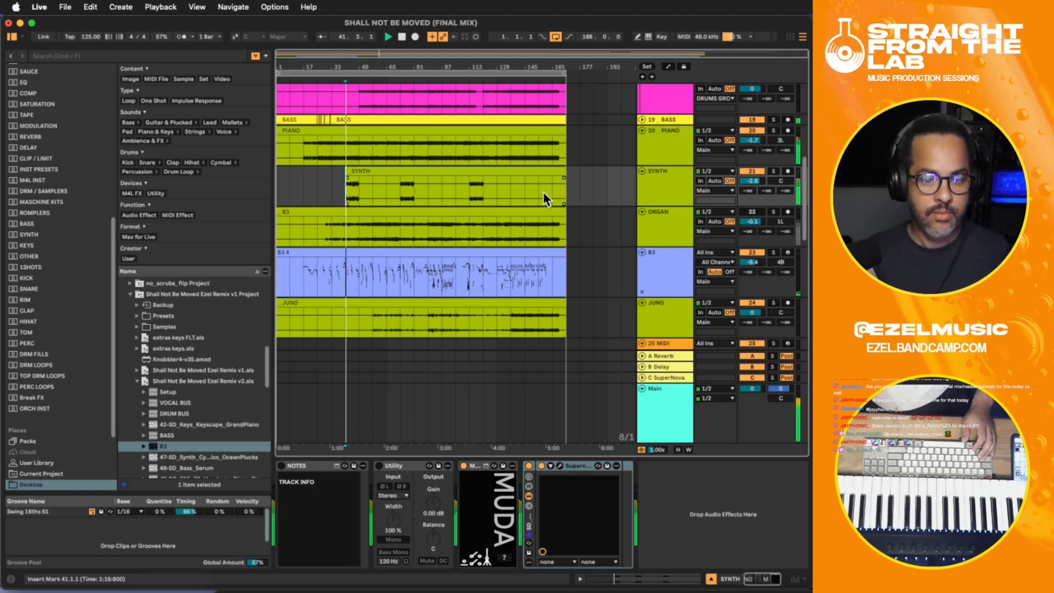
{"action": "scroll", "coordinate": [757, 182], "scroll_direction": "down", "scroll_amount": 3}
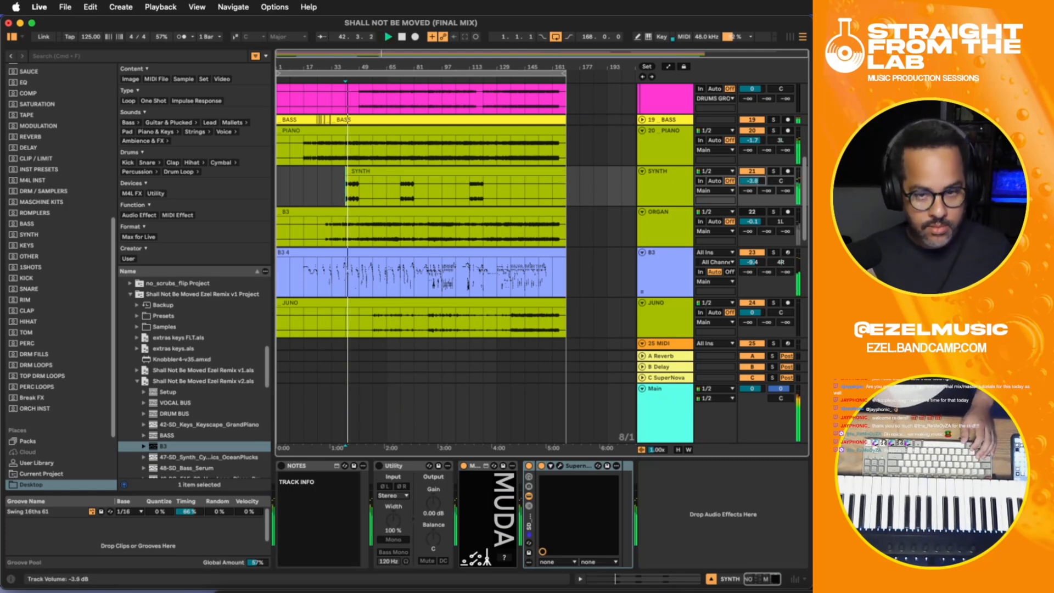
{"action": "scroll", "coordinate": [757, 181], "scroll_direction": "up", "scroll_amount": 1}
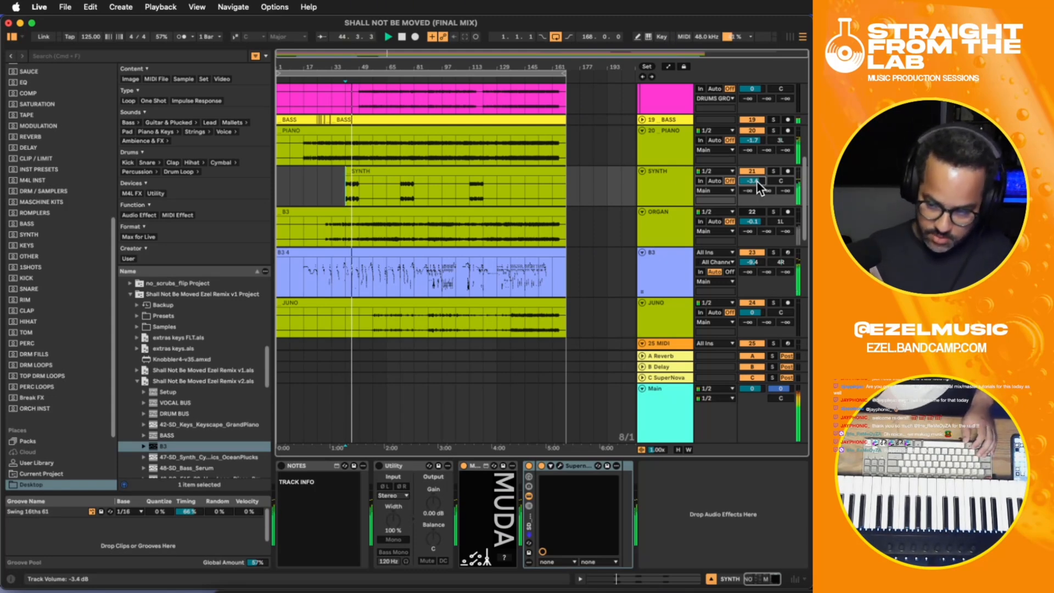
{"action": "scroll", "coordinate": [757, 180], "scroll_direction": "down", "scroll_amount": 1}
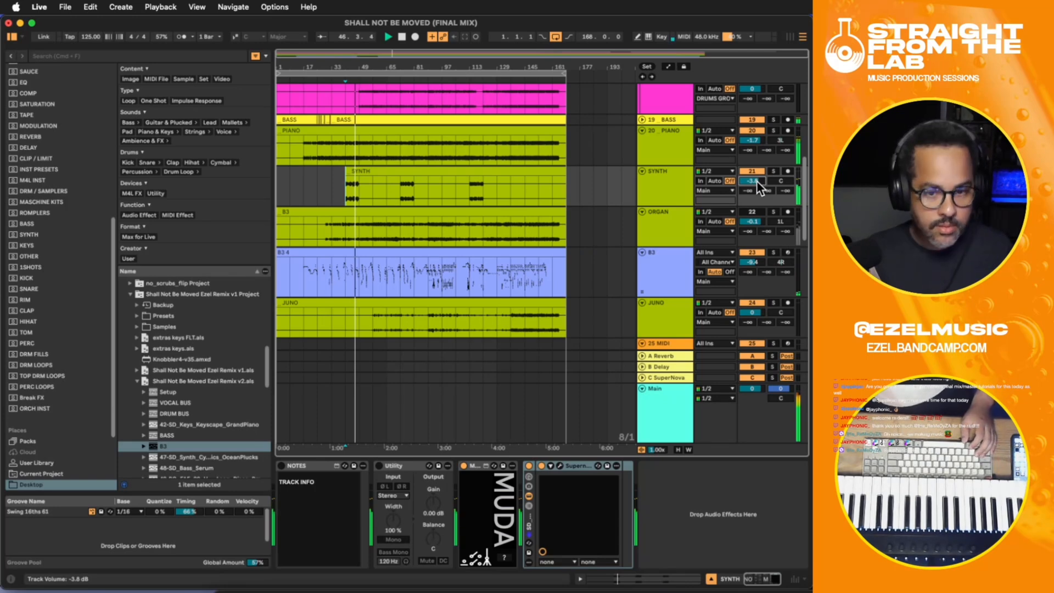
{"action": "left_click_drag", "start_coordinate": [756, 180], "coordinate": [757, 175]}
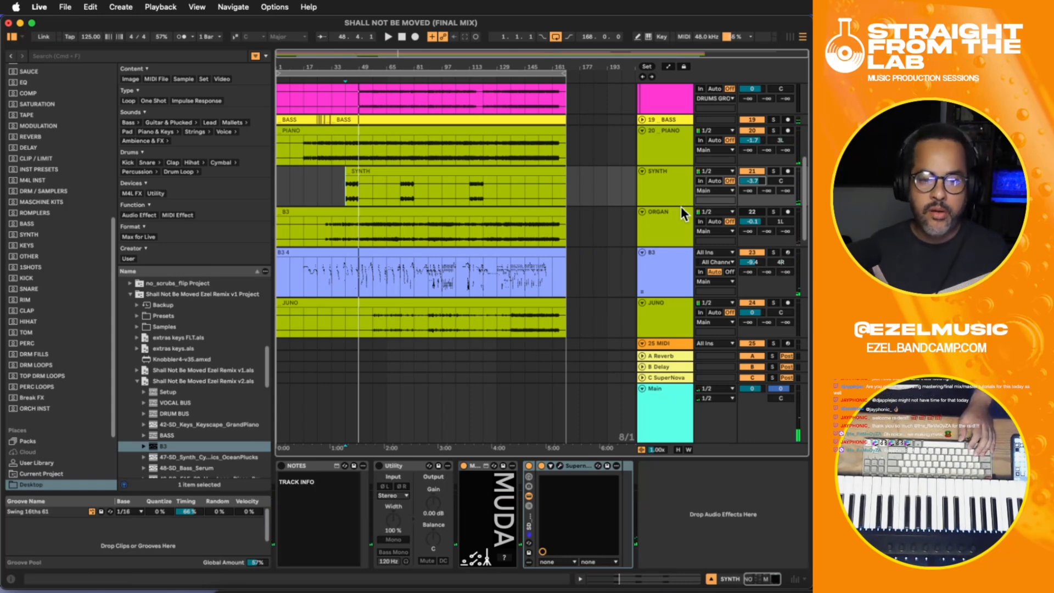
- Solo the SYNTH track and add ShaperBox 3 after Supernova, with its Filter shaper loaded
{"action": "left_click", "coordinate": [674, 190]}
{"action": "left_click", "coordinate": [774, 173]}
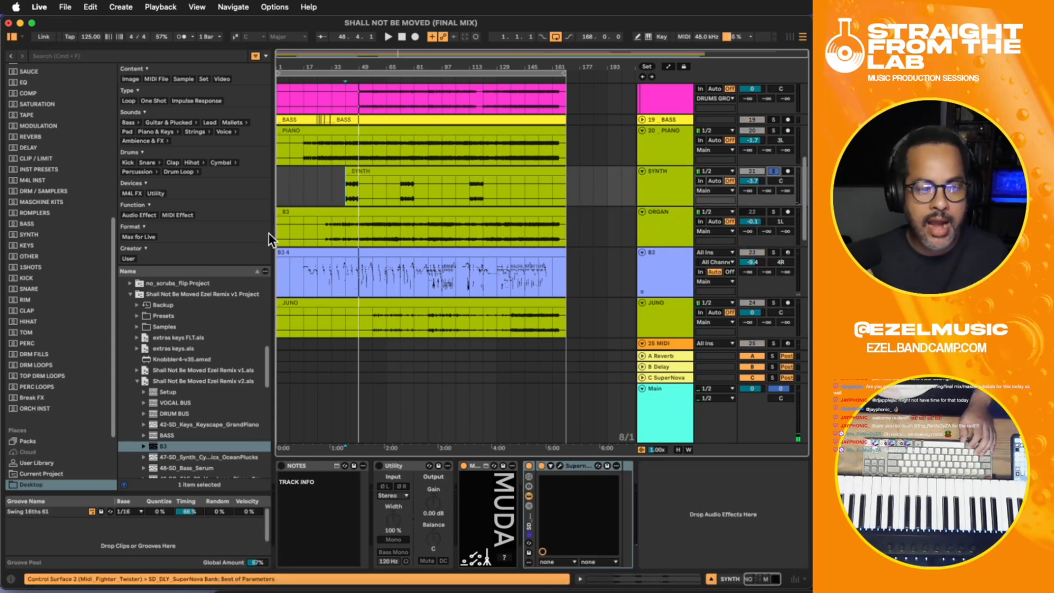
{"action": "left_click", "coordinate": [351, 195]}
{"action": "left_click", "coordinate": [674, 502]}
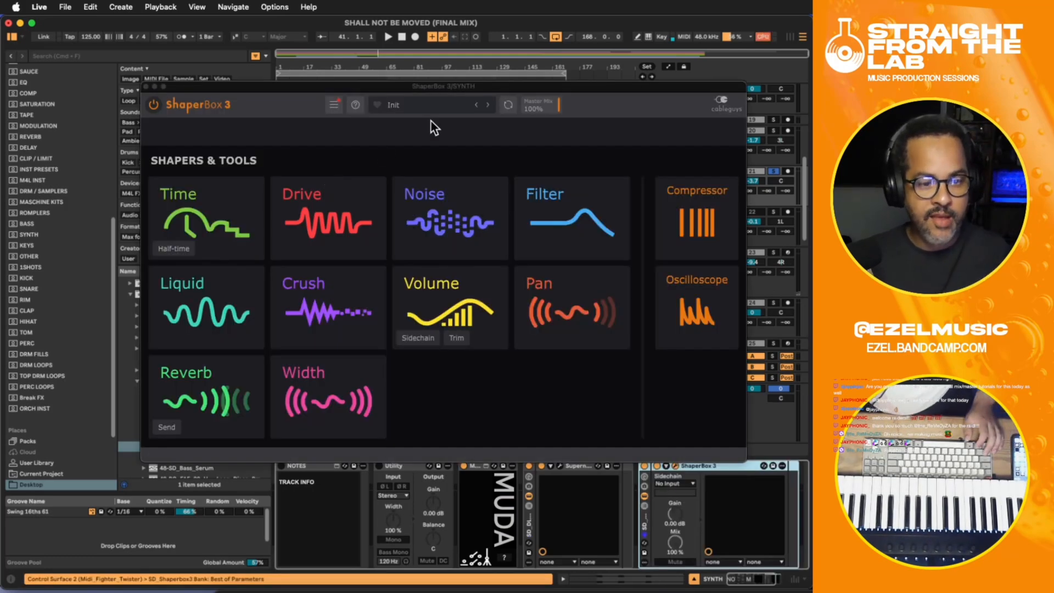
{"action": "left_click", "coordinate": [560, 211]}
- Give the ShaperBox filter a one-bar square wave and double the wave four times
{"action": "left_click_drag", "start_coordinate": [509, 85], "coordinate": [533, 189]}
{"action": "left_click", "coordinate": [389, 190]}
{"action": "left_click", "coordinate": [371, 540]}
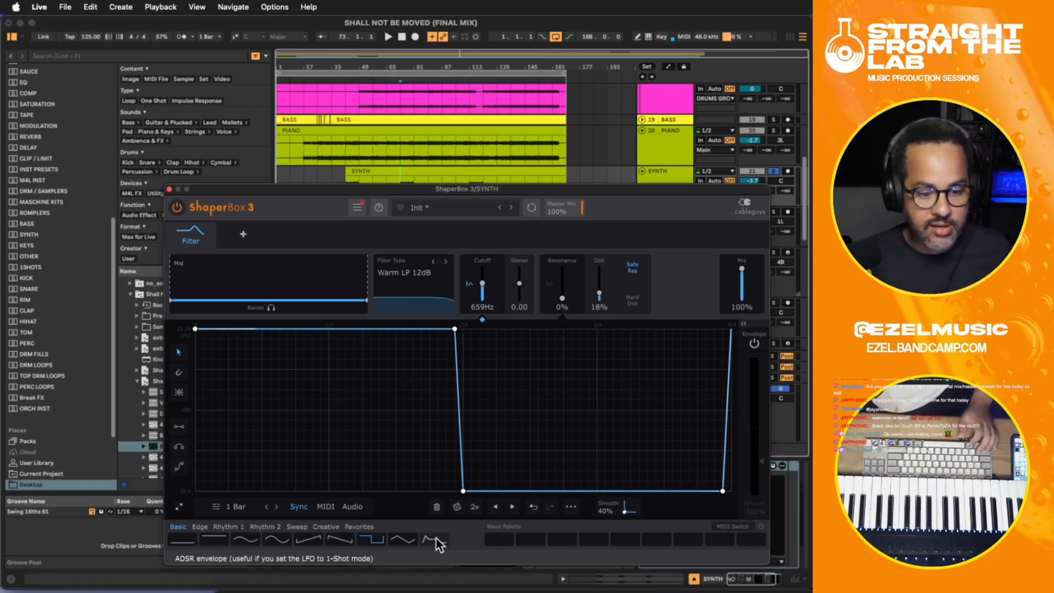
{"action": "left_click", "coordinate": [475, 507]}
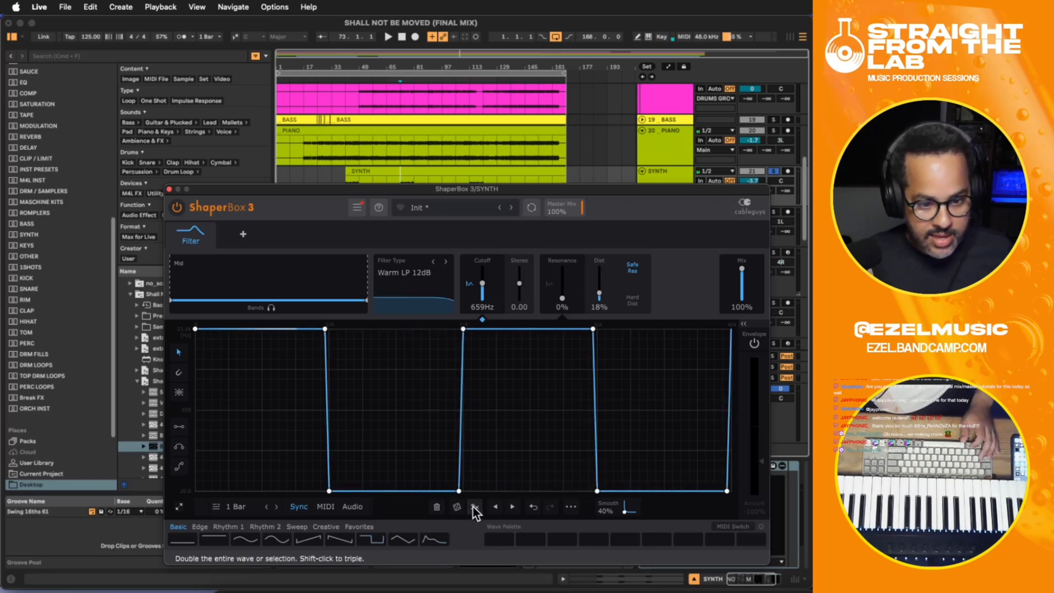
{"action": "left_click", "coordinate": [475, 508]}
{"action": "left_click", "coordinate": [475, 508]}
{"action": "left_click", "coordinate": [476, 508]}
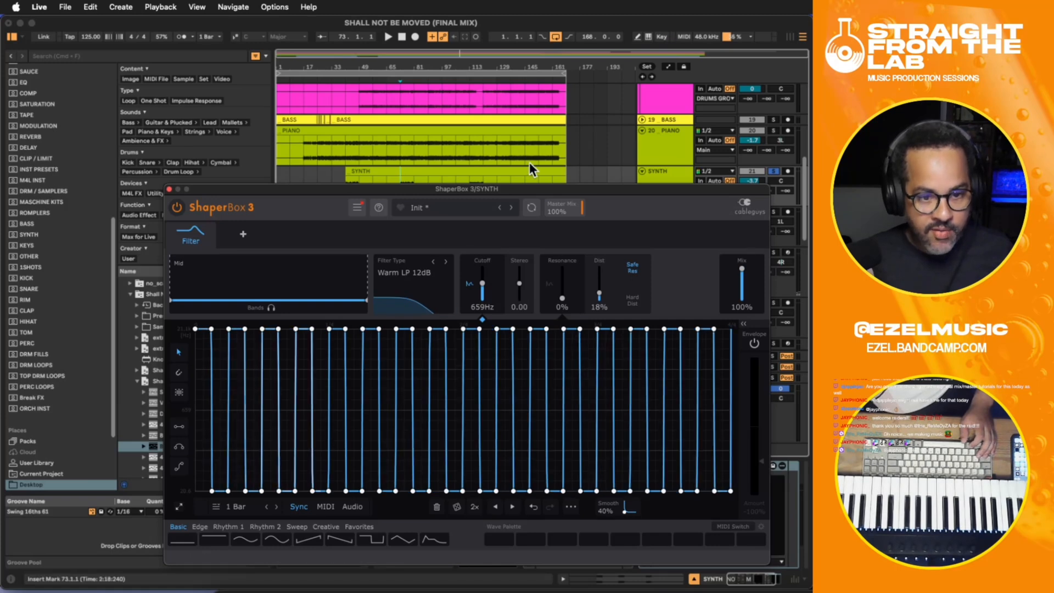
- Set the ShaperBox filter's Smooth to 59% and its Mix to 81%
{"action": "left_click_drag", "start_coordinate": [503, 192], "coordinate": [535, 268]}
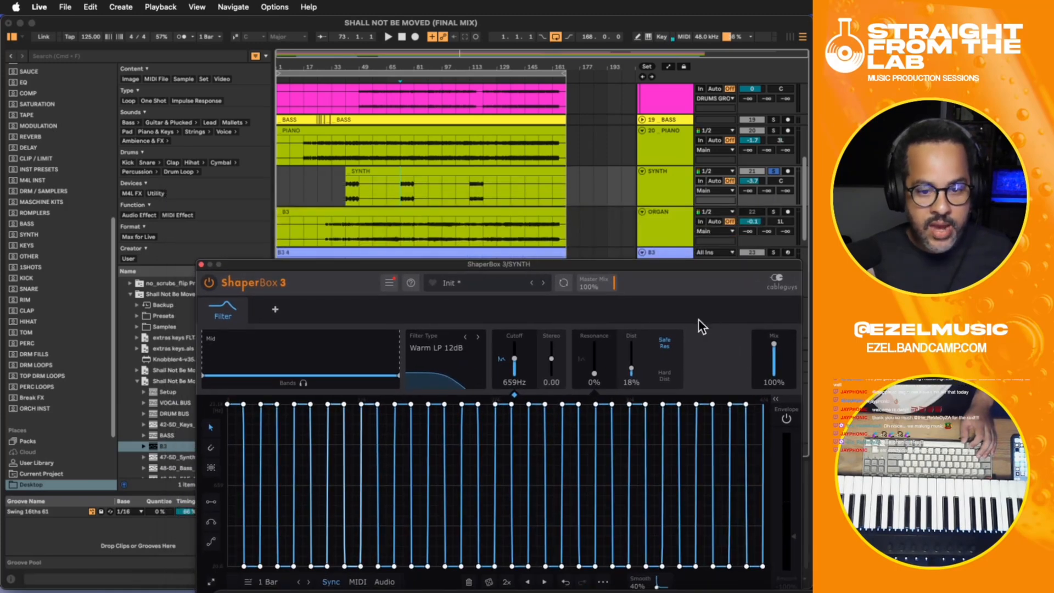
{"action": "left_click_drag", "start_coordinate": [657, 266], "coordinate": [626, 155]}
{"action": "left_click_drag", "start_coordinate": [618, 472], "coordinate": [618, 462]}
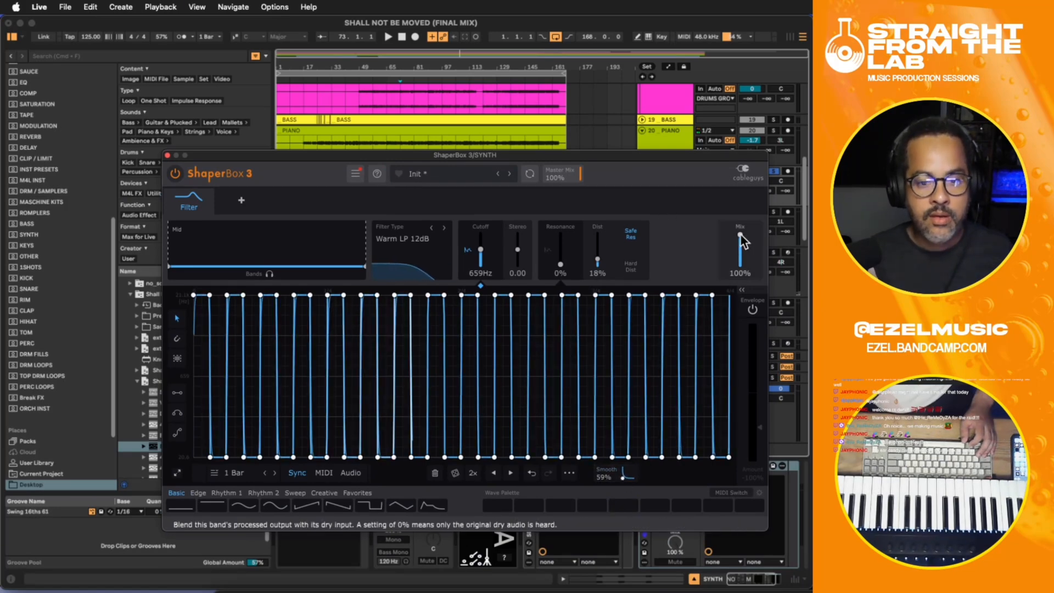
{"action": "left_click_drag", "start_coordinate": [650, 159], "coordinate": [661, 269]}
- Audition the filtered SYNTH part soloed from bar 73
{"action": "key", "text": "space"}
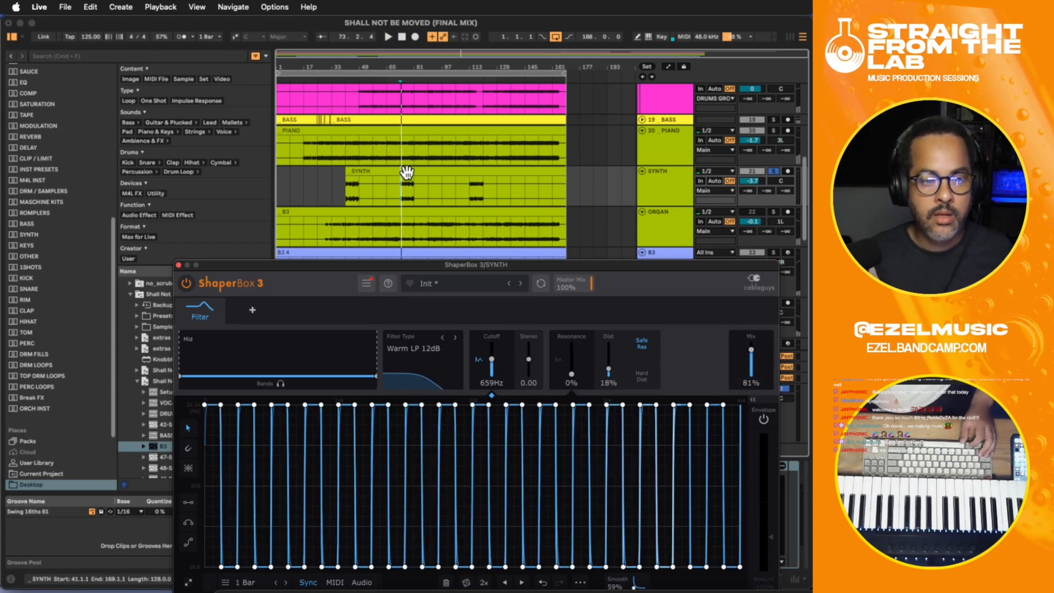
{"action": "left_click", "coordinate": [387, 194]}
{"action": "key", "text": "space"}
{"action": "left_click", "coordinate": [401, 200]}
{"action": "key", "text": "space"}
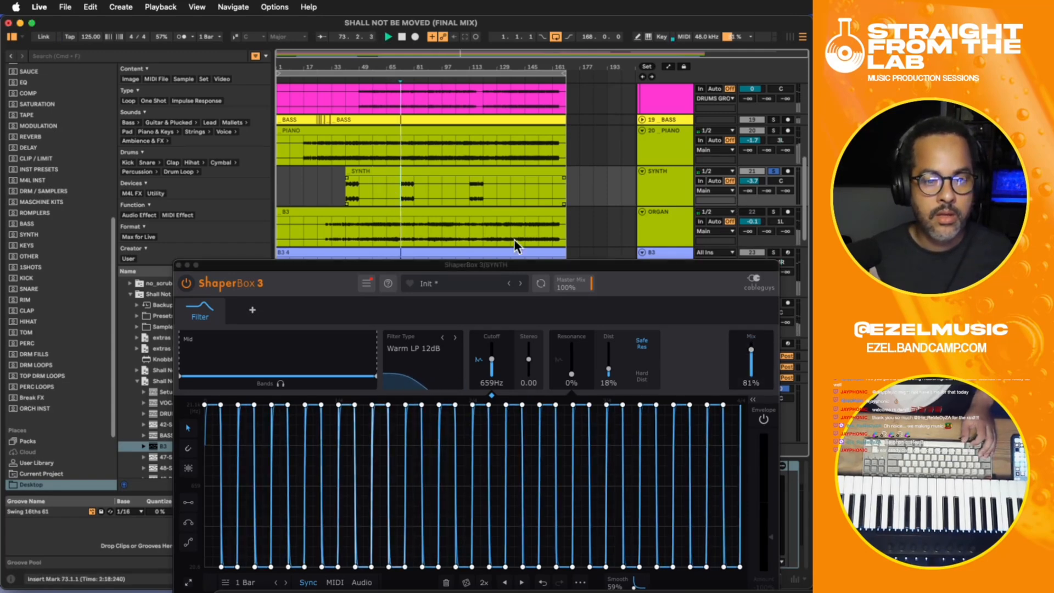
- Set the ShaperBox filter's Mix to 0% and unsolo the SYNTH track
{"action": "left_click", "coordinate": [588, 268]}
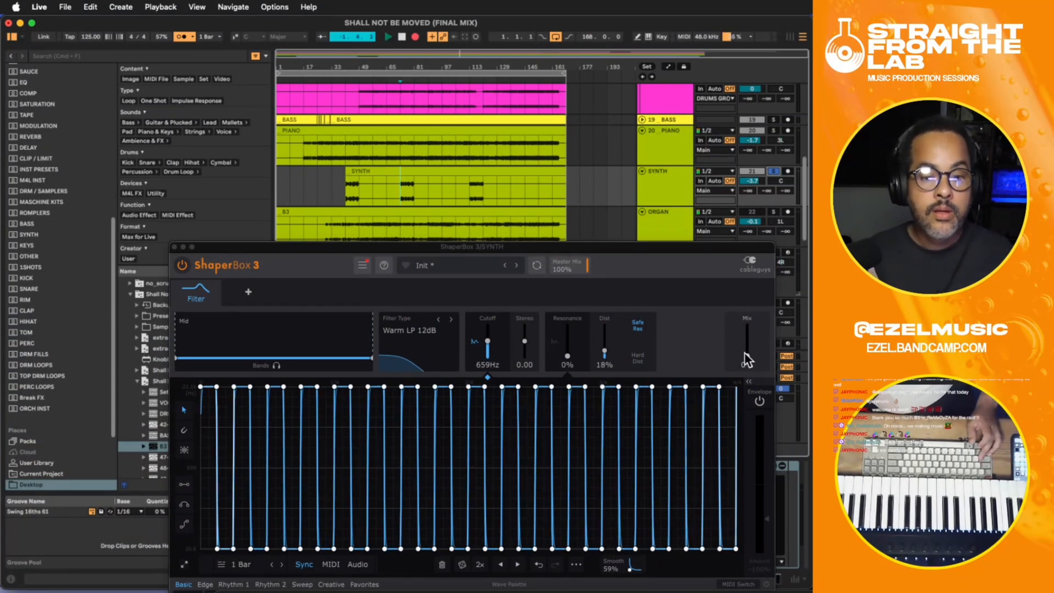
{"action": "left_click_drag", "start_coordinate": [746, 355], "coordinate": [746, 355]}
{"action": "key", "text": "space"}
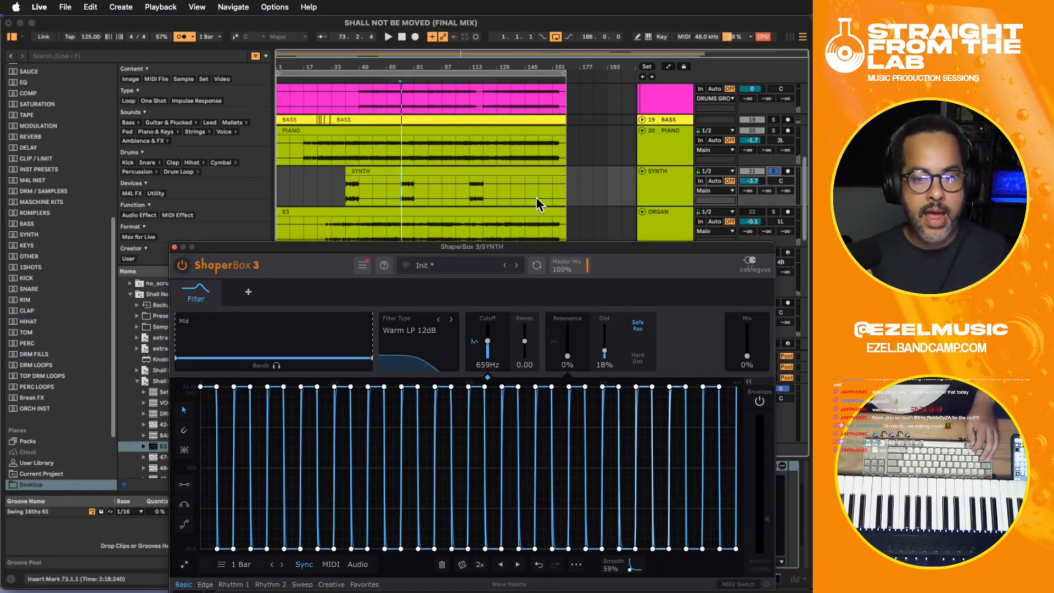
{"action": "left_click", "coordinate": [760, 180]}
{"action": "key", "text": "space"}
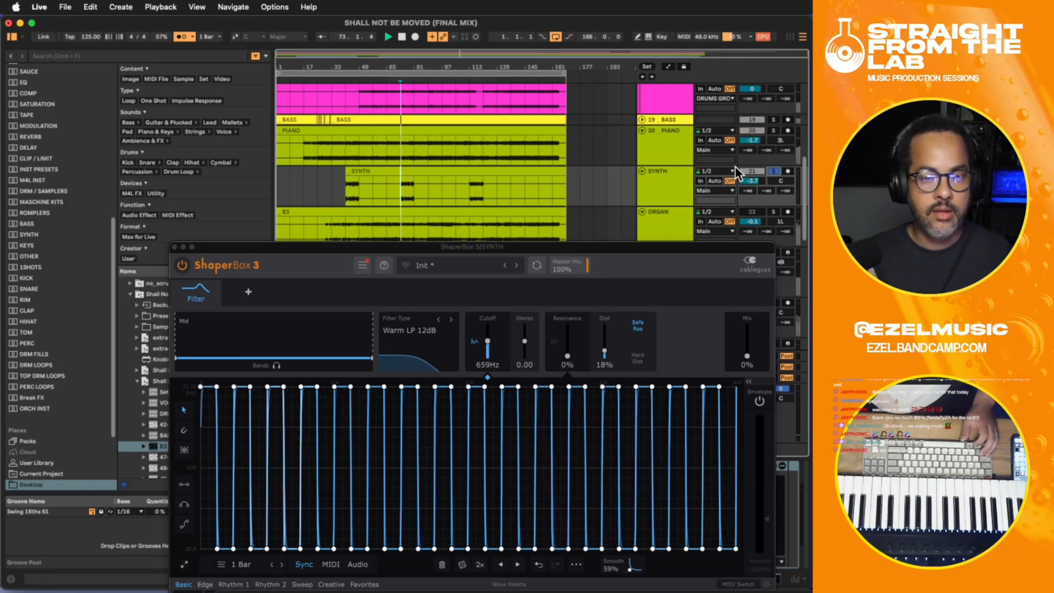
- Move the ShaperBox window clear of the SYNTH track's controls and solo SYNTH during playback from bar 73
{"action": "left_click", "coordinate": [773, 171]}
{"action": "key", "text": "space"}
{"action": "scroll", "coordinate": [774, 154], "scroll_direction": "down", "scroll_amount": 3}
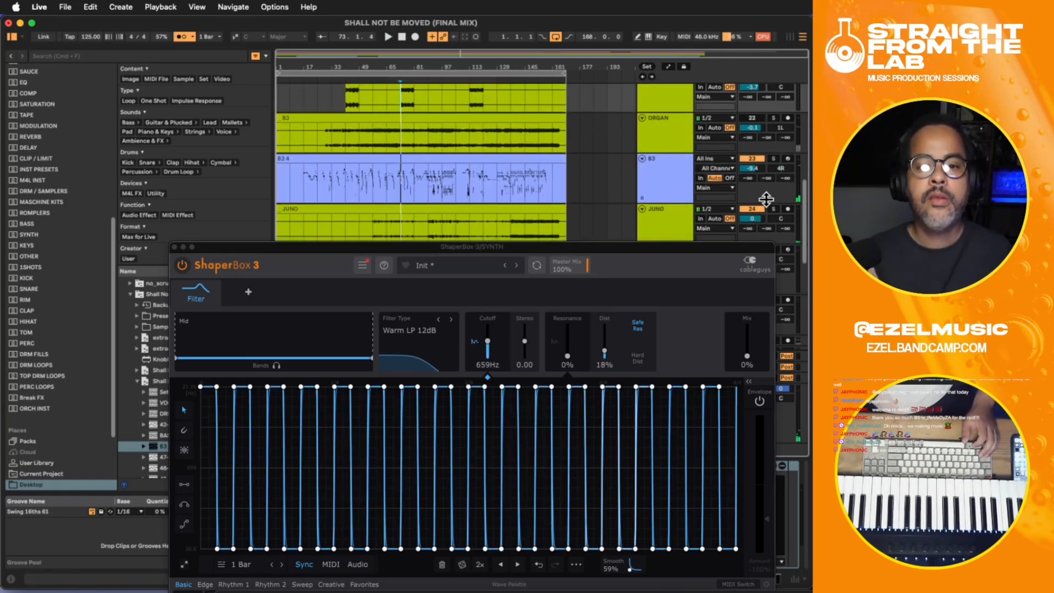
{"action": "left_click_drag", "start_coordinate": [645, 246], "coordinate": [704, 217]}
{"action": "key", "text": "space"}
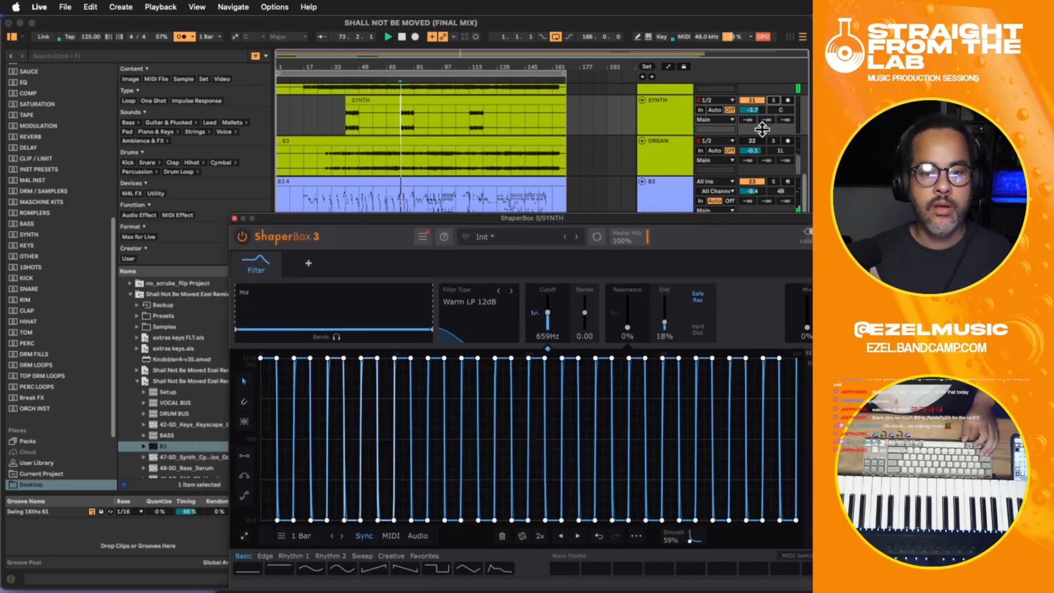
{"action": "left_click", "coordinate": [774, 100]}
{"action": "key", "text": "space"}
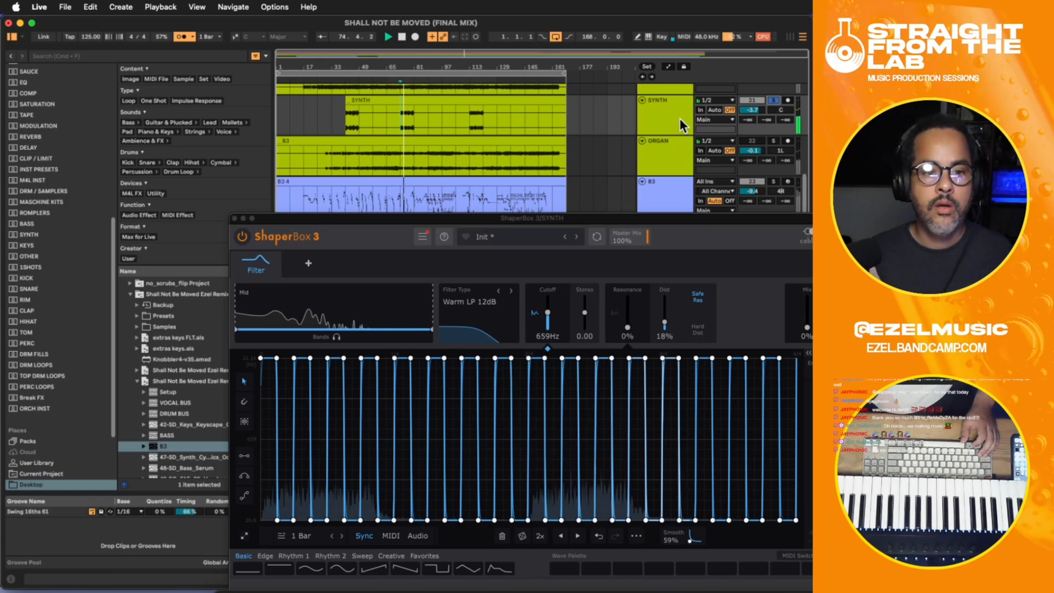
- Try to record automation of the ShaperBox filter's Mix over the soloed SYNTH part from bar 73
{"action": "key", "text": "F9"}
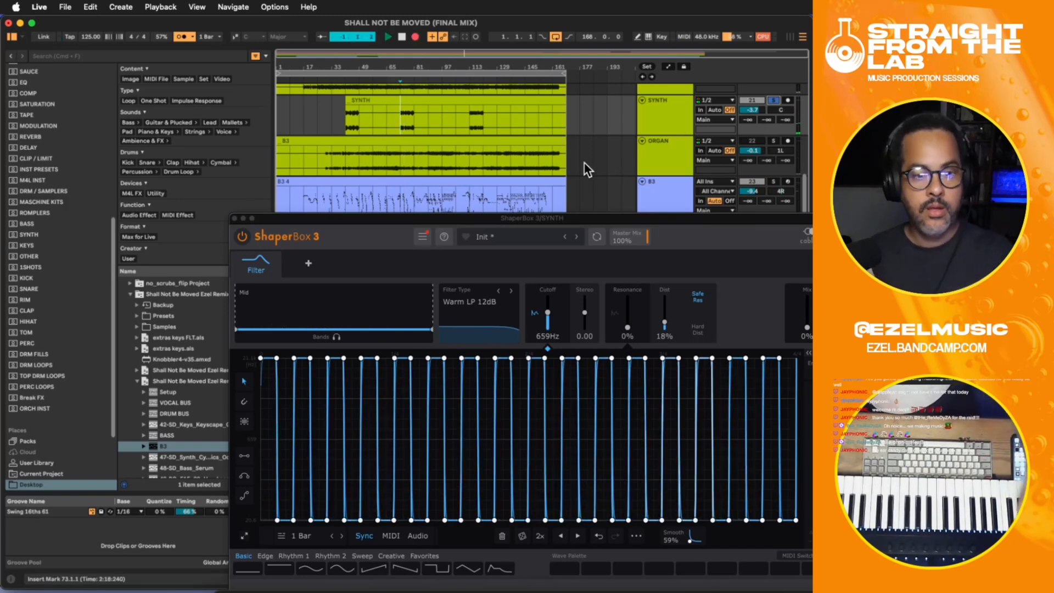
{"action": "mouse_move", "coordinate": [810, 331]}
{"action": "left_mouse_down"}
{"action": "mouse_move", "coordinate": [808, 314]}
{"action": "mouse_move", "coordinate": [807, 328]}
{"action": "left_mouse_up"}
{"action": "key", "text": "space"}
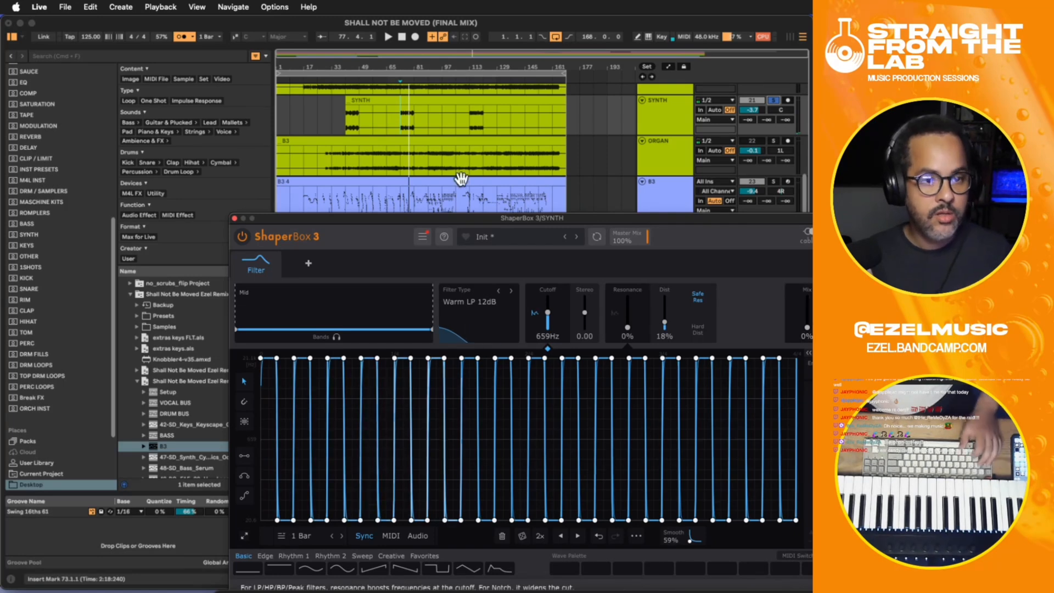
- Try recording the filter's Mix from bar 73.3, raising it to 26% and back to 0%, and close the ShaperBox window
{"action": "left_click", "coordinate": [411, 127]}
{"action": "key", "text": "plus"}
{"action": "key", "text": "plus"}
{"action": "key", "text": "plus"}
{"action": "key", "text": "plus"}
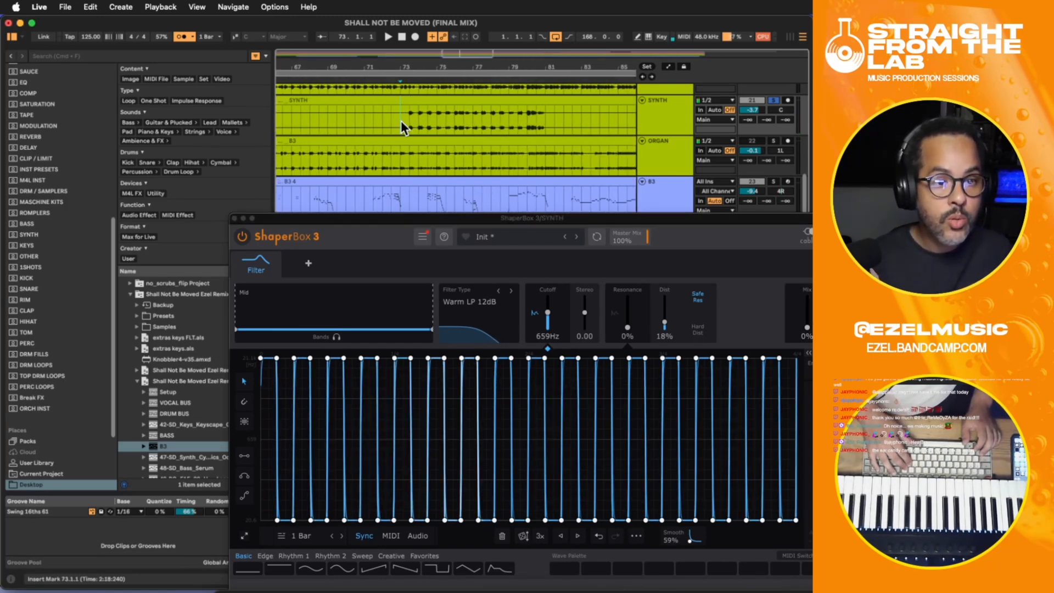
{"action": "left_click", "coordinate": [410, 118]}
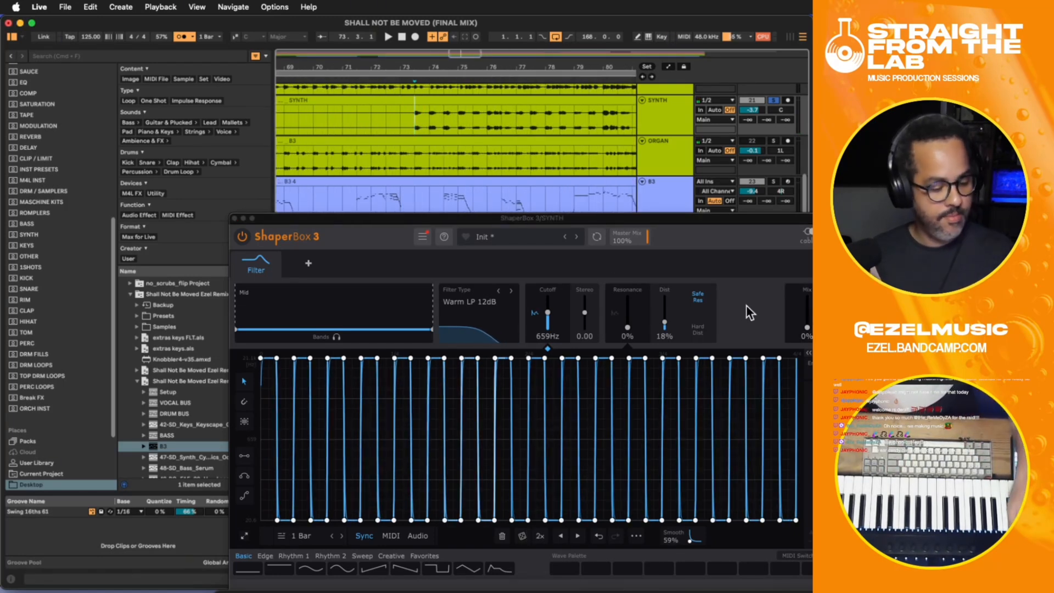
{"action": "key", "text": "space"}
{"action": "left_click_drag", "start_coordinate": [807, 328], "coordinate": [807, 313]}
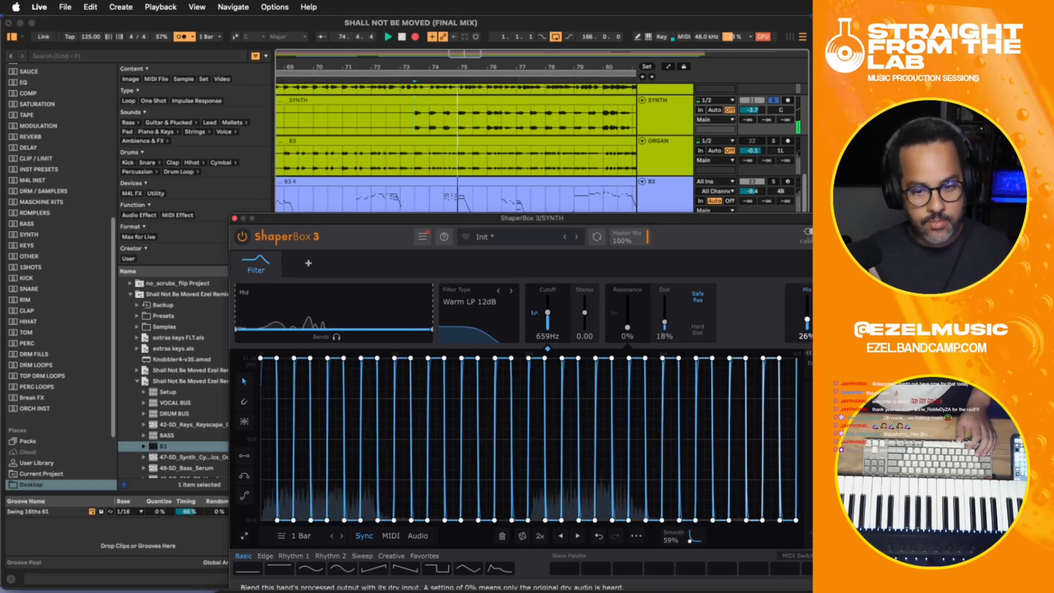
{"action": "left_click_drag", "start_coordinate": [807, 313], "coordinate": [807, 328]}
{"action": "left_click", "coordinate": [410, 116]}
{"action": "key", "text": "space"}
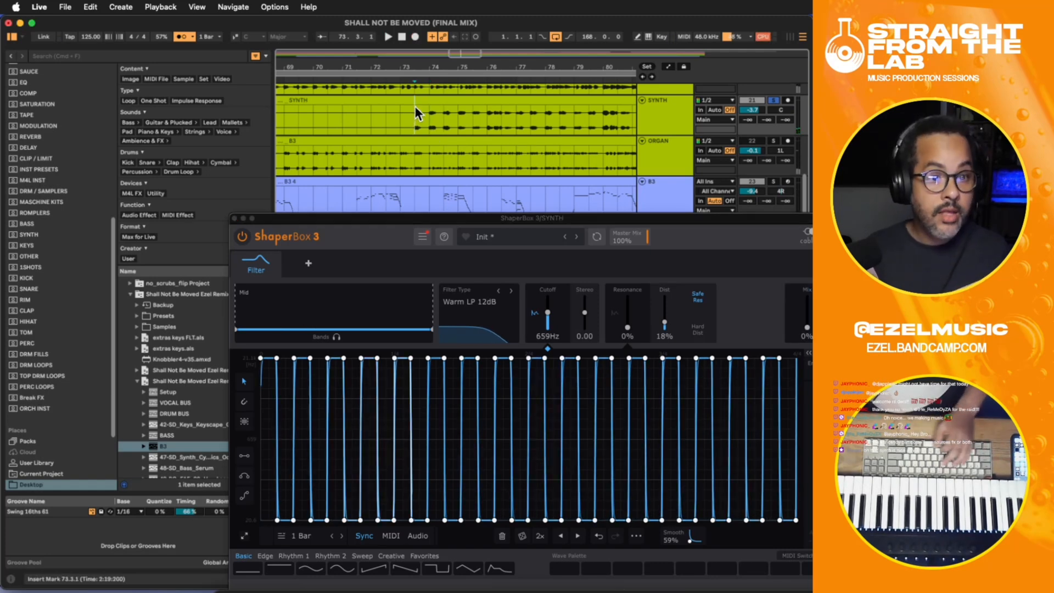
{"action": "left_click", "coordinate": [416, 100]}
{"action": "left_click", "coordinate": [412, 110]}
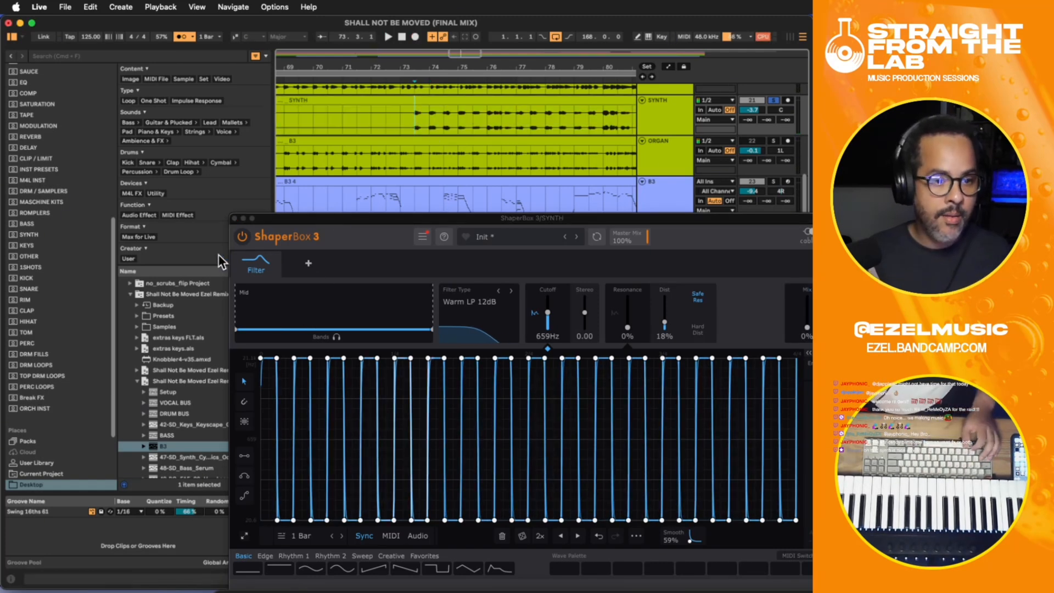
{"action": "left_click", "coordinate": [234, 218]}
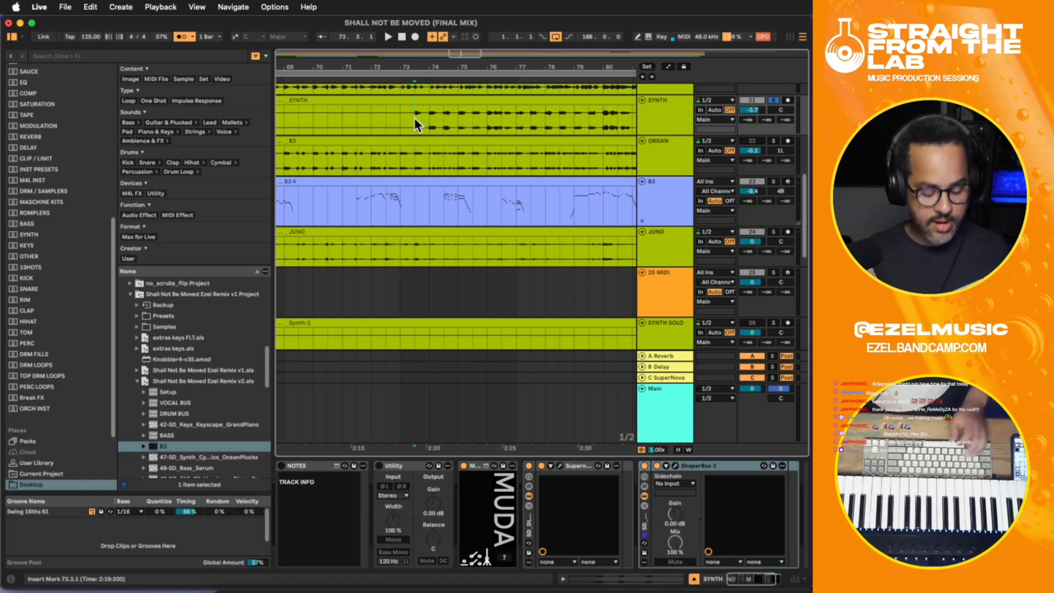
- Copy the first bar of the SYNTH part at bar 41, paste it at bar 73 and play it
{"action": "scroll", "coordinate": [414, 117], "scroll_direction": "down", "scroll_amount": 8}
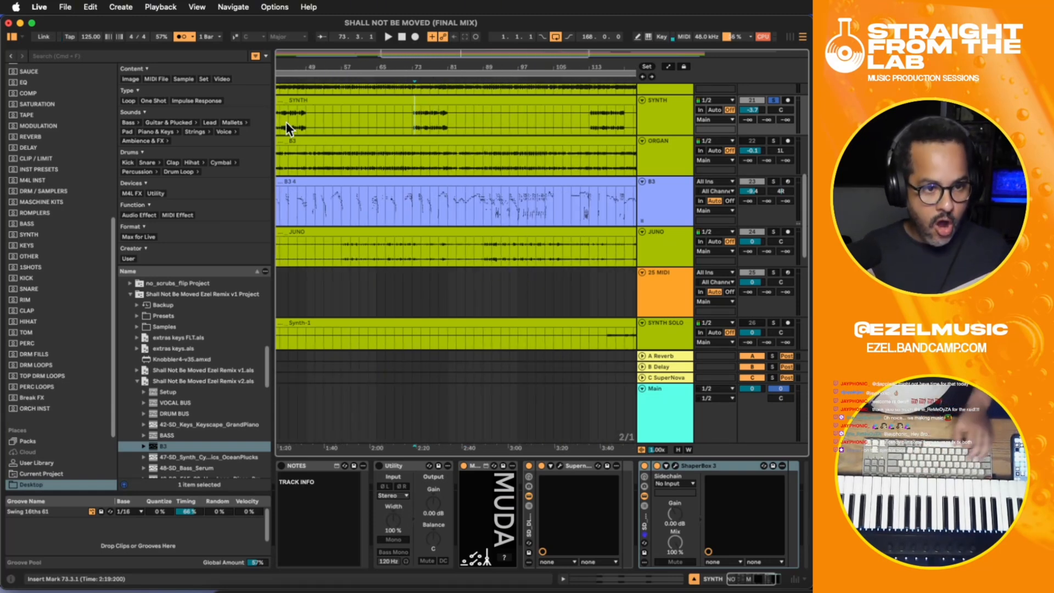
{"action": "left_click", "coordinate": [286, 124]}
{"action": "scroll", "coordinate": [286, 124], "scroll_direction": "up", "scroll_amount": 5}
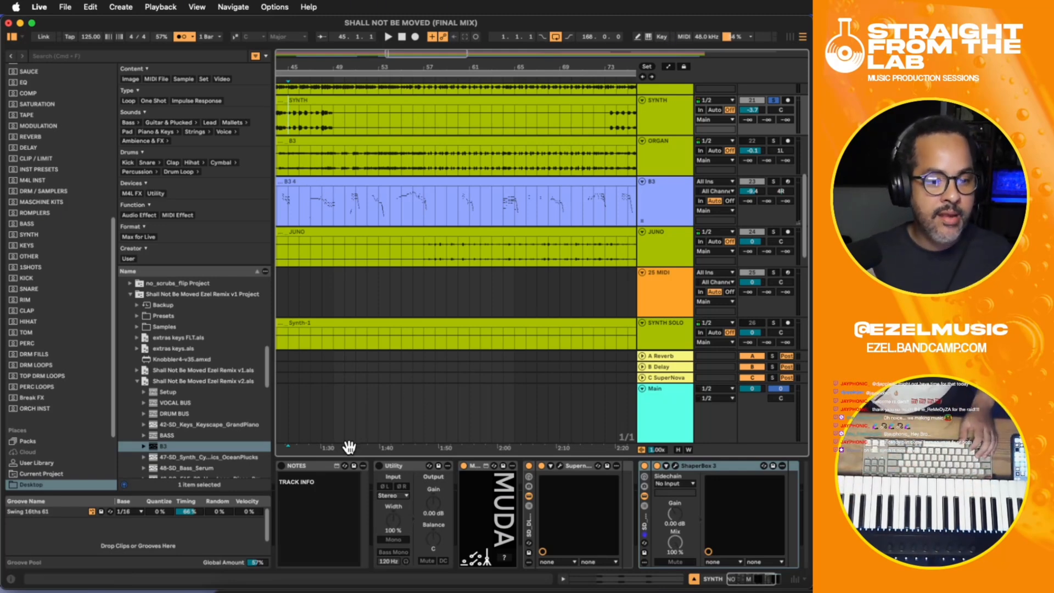
{"action": "left_click_drag", "start_coordinate": [349, 447], "coordinate": [457, 441]}
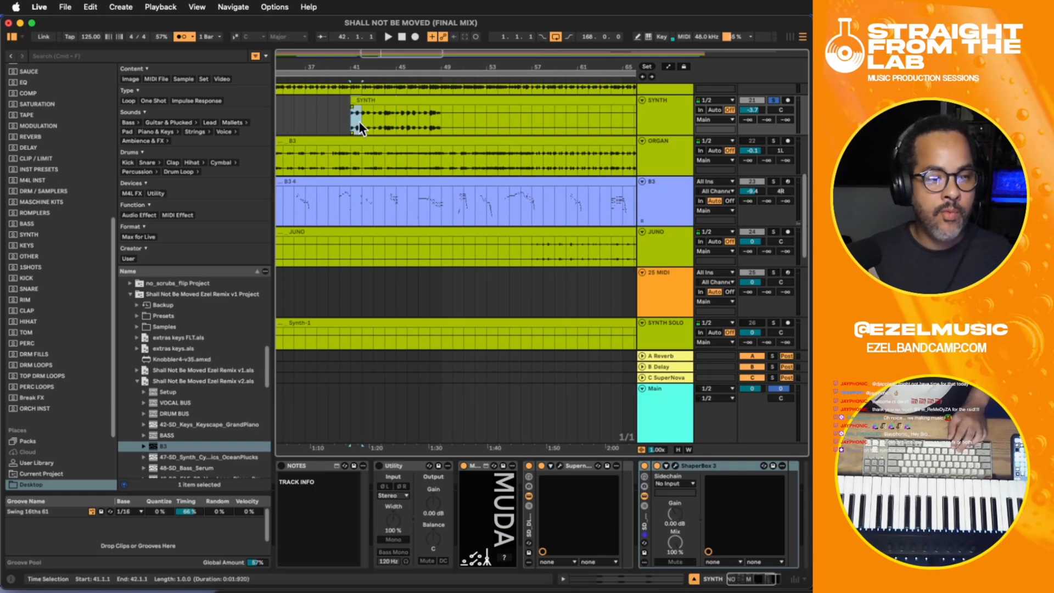
{"action": "left_click", "coordinate": [547, 138]}
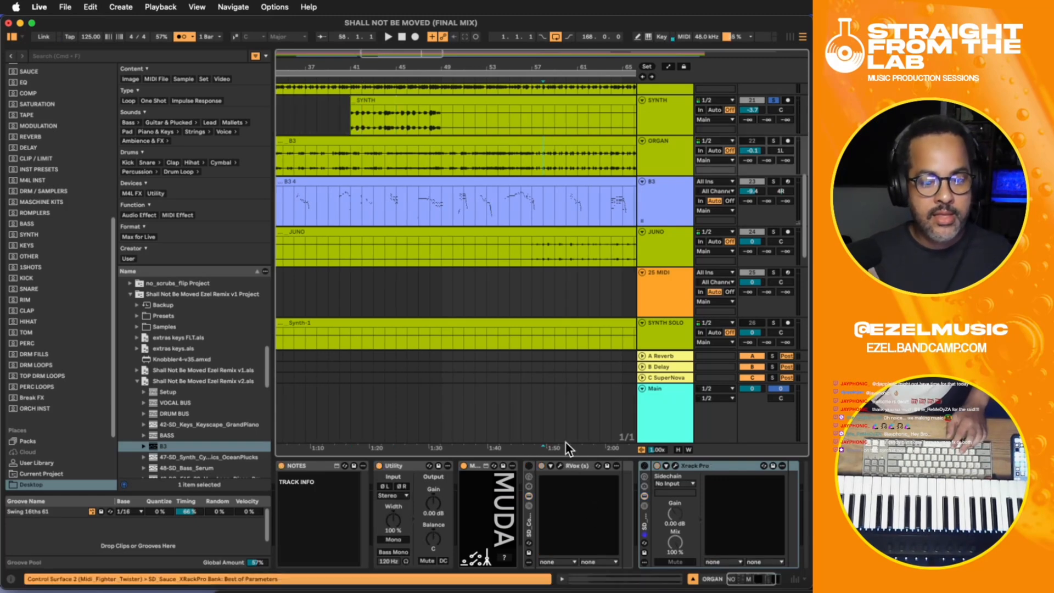
{"action": "left_click_drag", "start_coordinate": [568, 447], "coordinate": [251, 444]}
{"action": "left_click", "coordinate": [396, 131]}
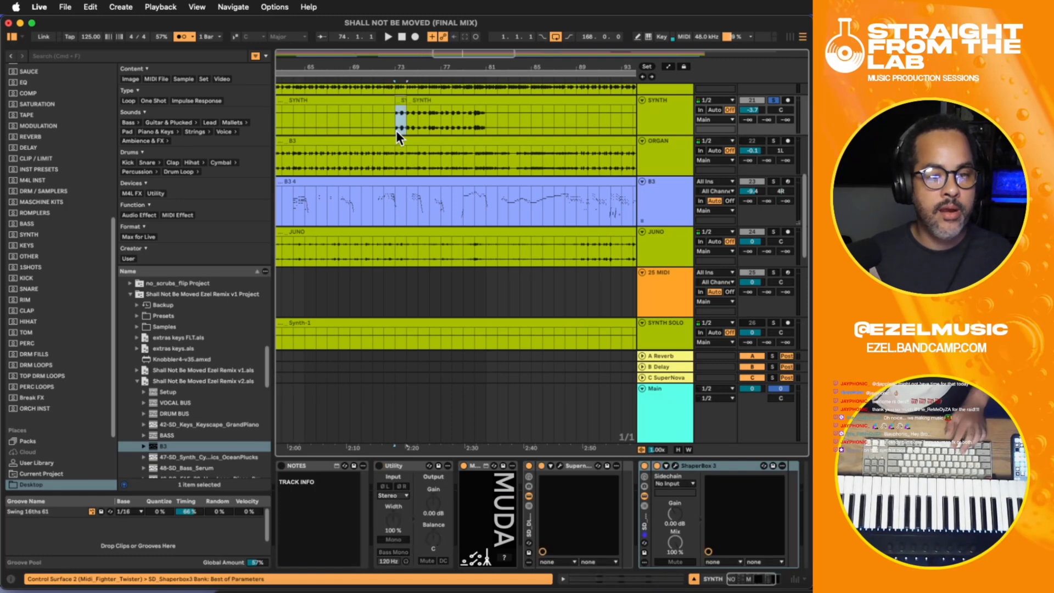
{"action": "key", "text": "space"}
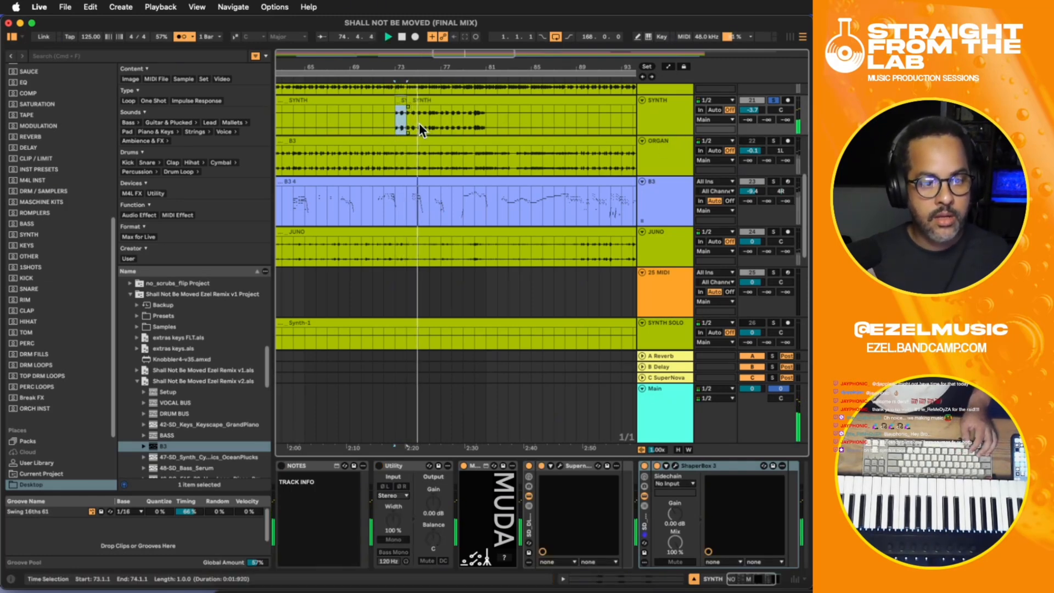
- Reopen ShaperBox on the SYNTH track, show the automation lanes and audition the part with the filter's Mix at 0%
{"action": "left_click", "coordinate": [667, 111]}
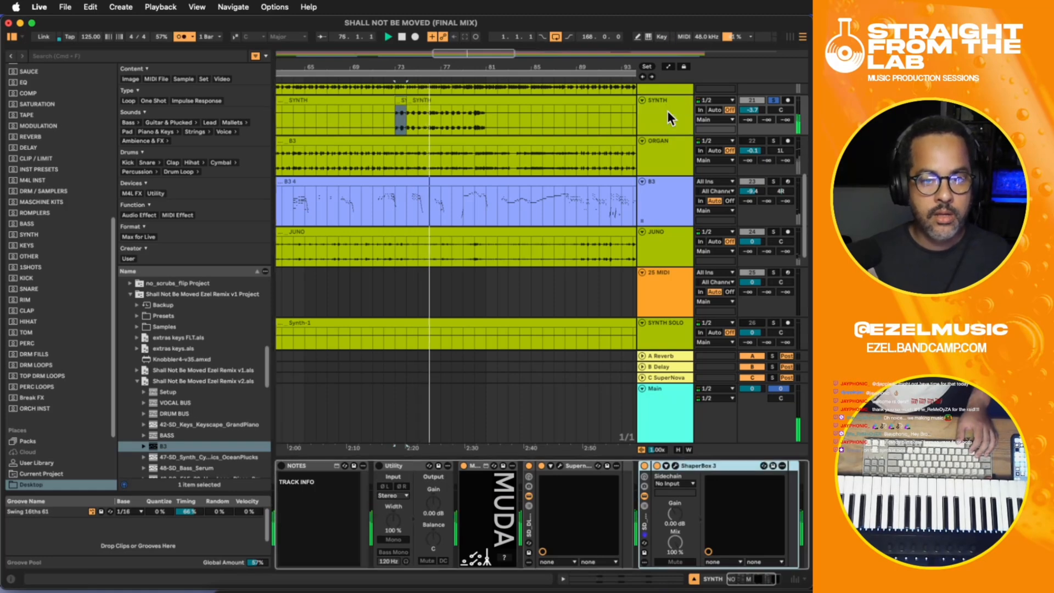
{"action": "left_click", "coordinate": [677, 467]}
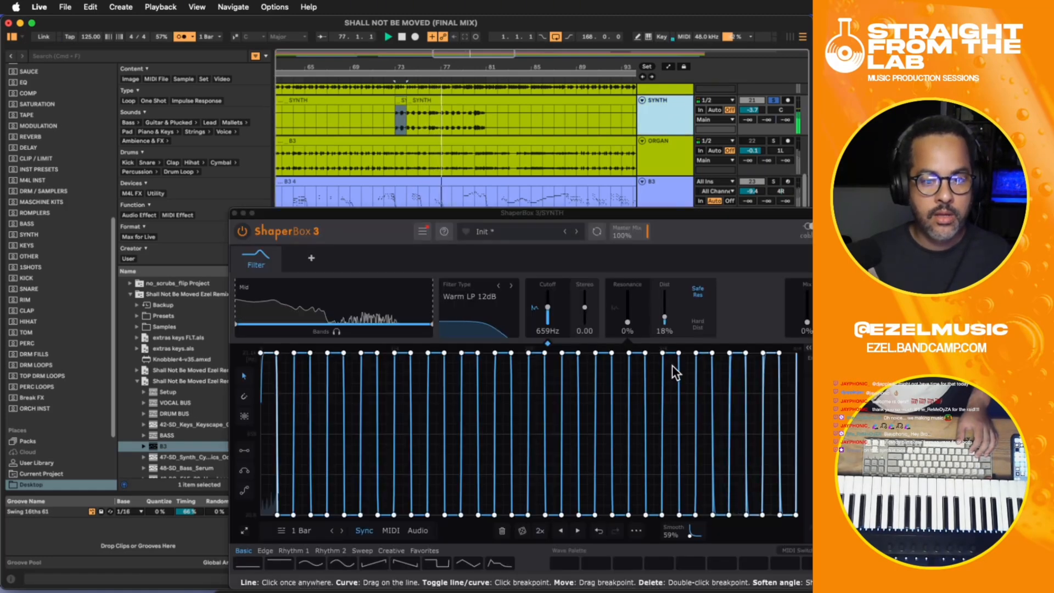
{"action": "key", "text": "a"}
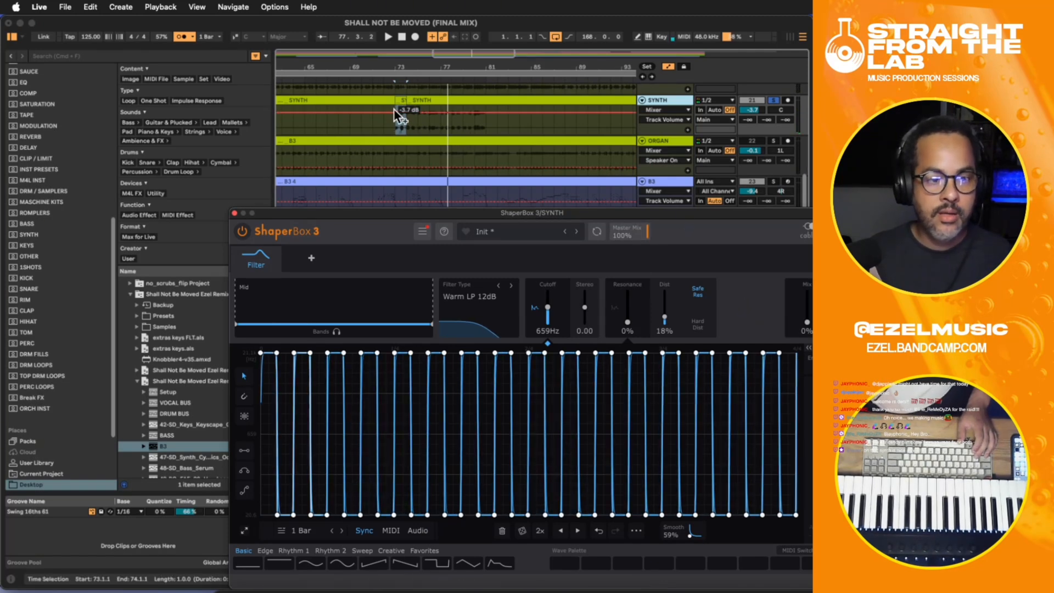
{"action": "key", "text": "space"}
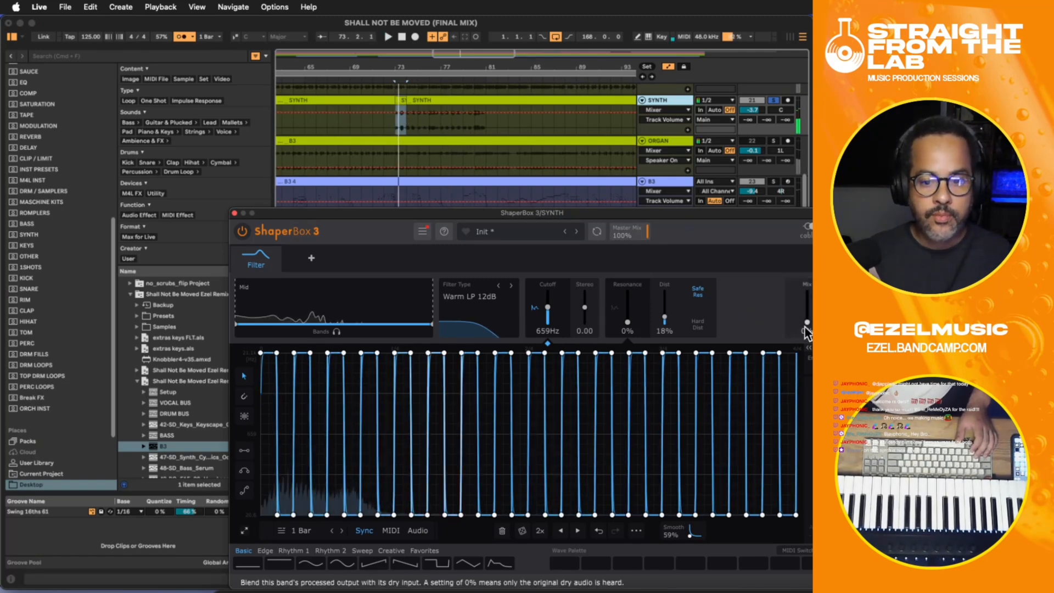
{"action": "mouse_move", "coordinate": [807, 322]}
{"action": "left_mouse_down"}
{"action": "mouse_move", "coordinate": [807, 307]}
{"action": "mouse_move", "coordinate": [807, 322]}
{"action": "left_mouse_up"}
{"action": "key", "text": "space"}
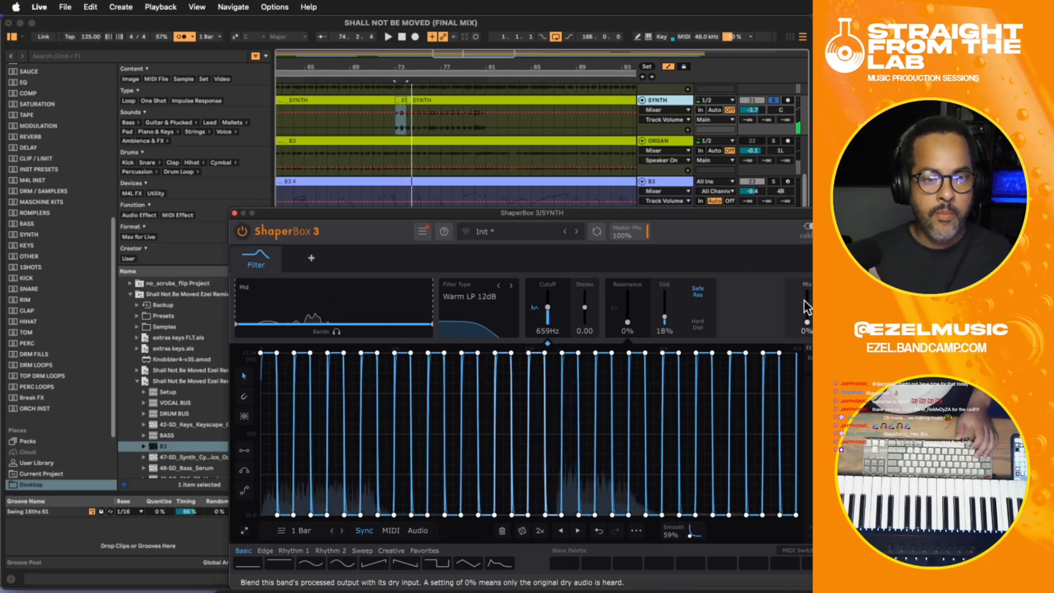
{"action": "left_click", "coordinate": [654, 110]}
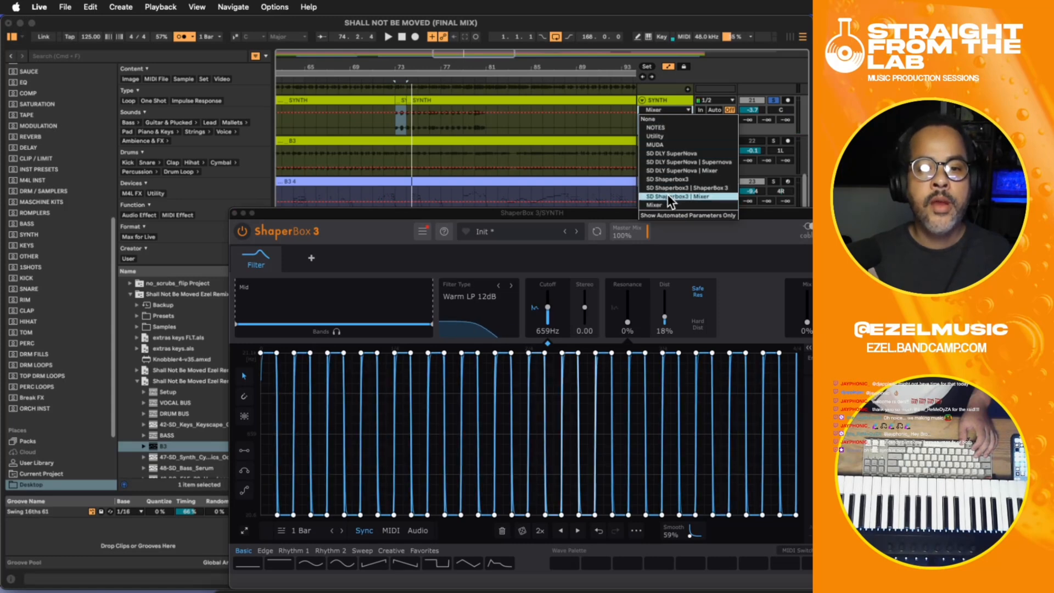
{"action": "left_click", "coordinate": [666, 205]}
{"action": "left_click", "coordinate": [661, 117]}
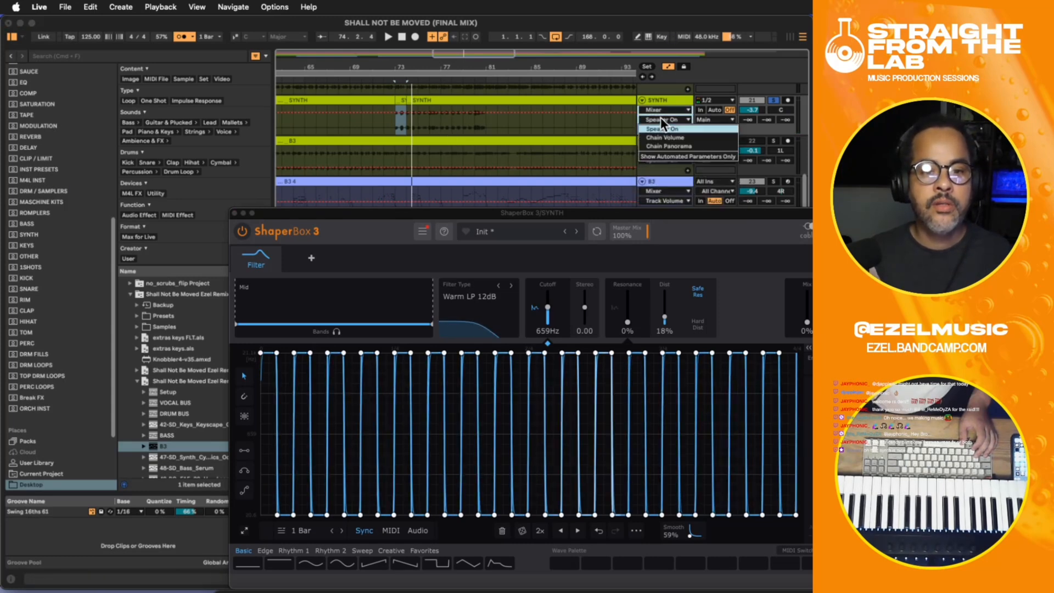
{"action": "left_click", "coordinate": [655, 108]}
{"action": "left_click", "coordinate": [656, 109]}
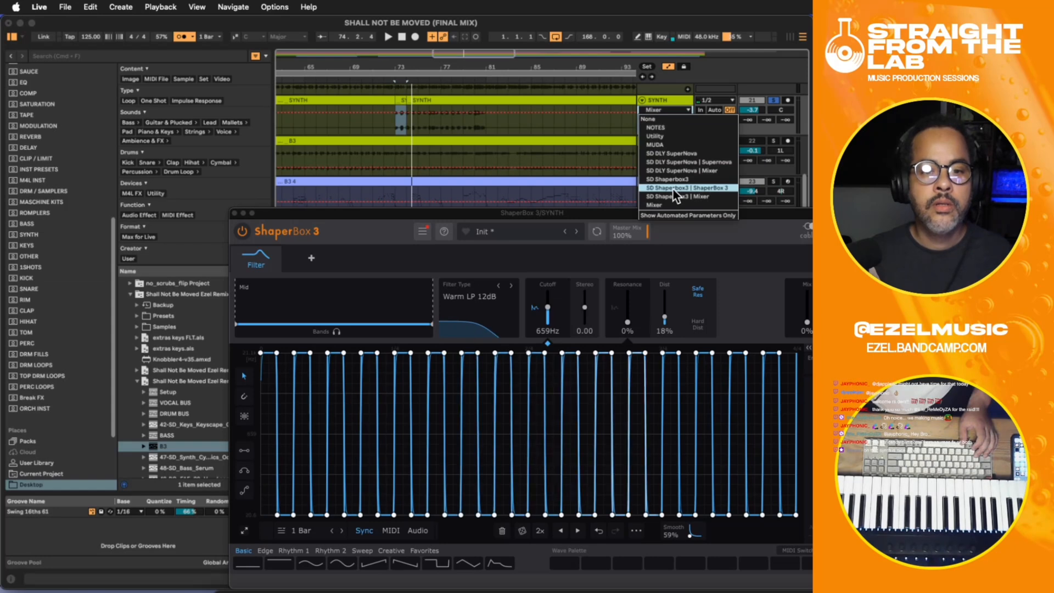
{"action": "left_click", "coordinate": [672, 194]}
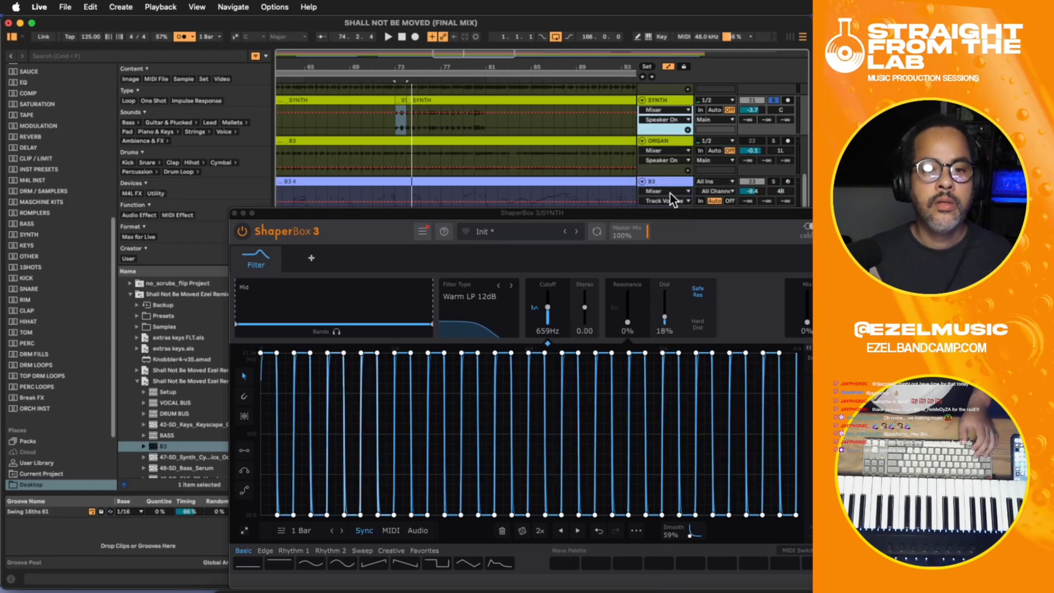
{"action": "left_click", "coordinate": [660, 118]}
{"action": "left_click", "coordinate": [655, 111]}
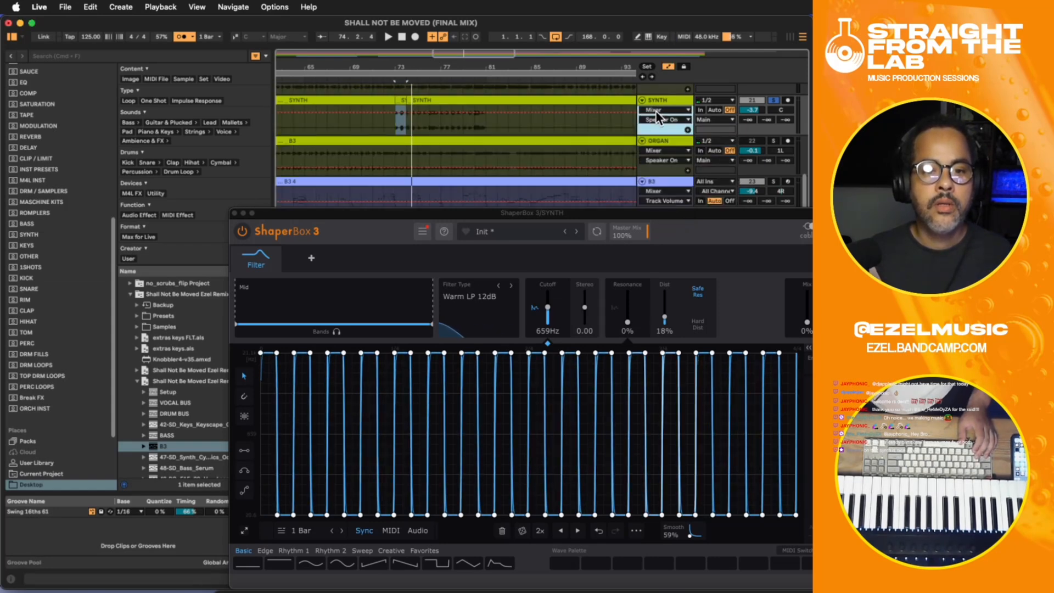
- Show the ShaperBox 3 Master Mix parameter in the SYNTH track's automation lane
{"action": "left_click", "coordinate": [656, 111]}
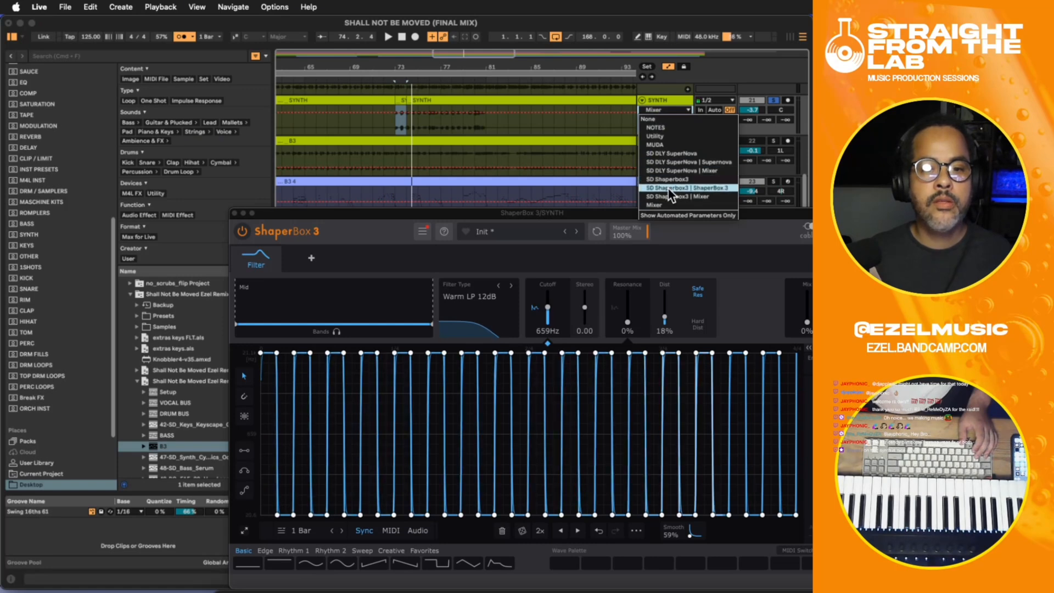
{"action": "left_click", "coordinate": [669, 187]}
{"action": "left_click", "coordinate": [660, 120]}
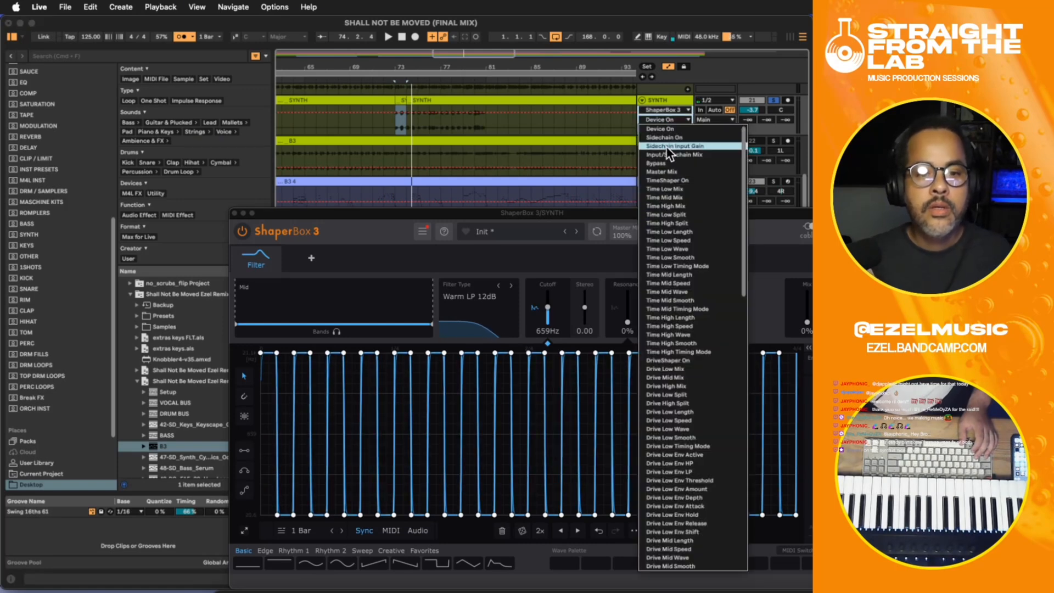
{"action": "left_click", "coordinate": [670, 172]}
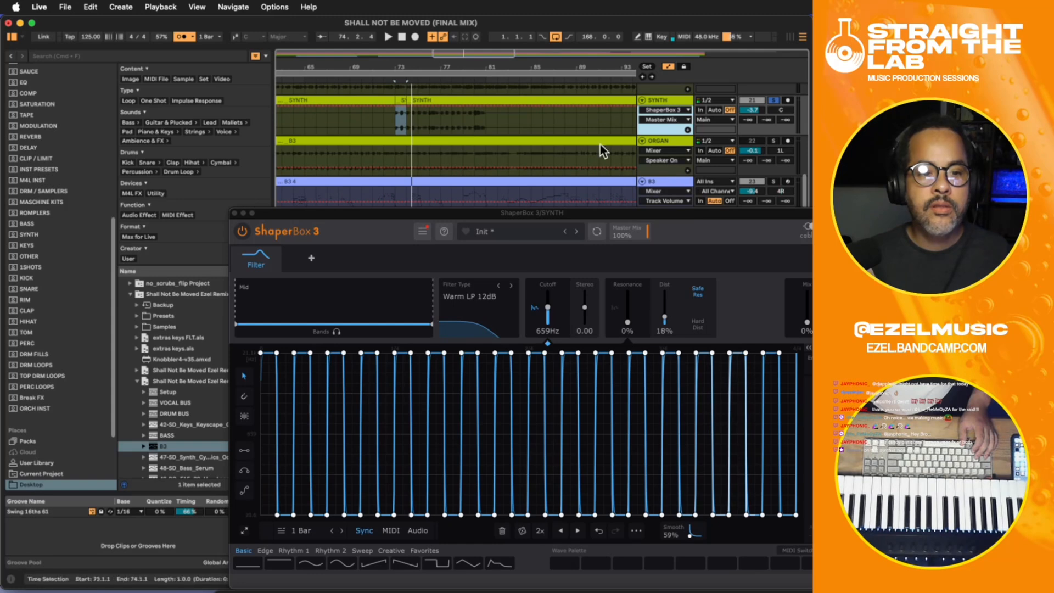
- Set the ShaperBox filter's Mix to 100% and the plugin's Master Mix to 0%
{"action": "left_click_drag", "start_coordinate": [793, 326], "coordinate": [793, 293]}
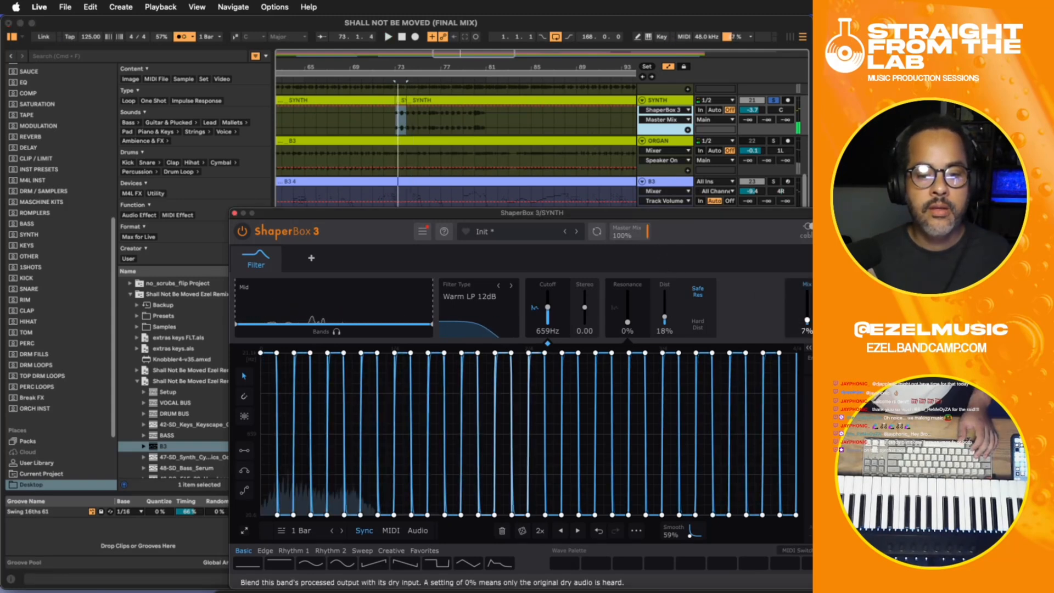
{"action": "left_click_drag", "start_coordinate": [650, 229], "coordinate": [650, 286]}
- Record moving Master Mix automation on the SYNTH track from bar 73 to bar 81 and return to bar 73
{"action": "left_click", "coordinate": [395, 118]}
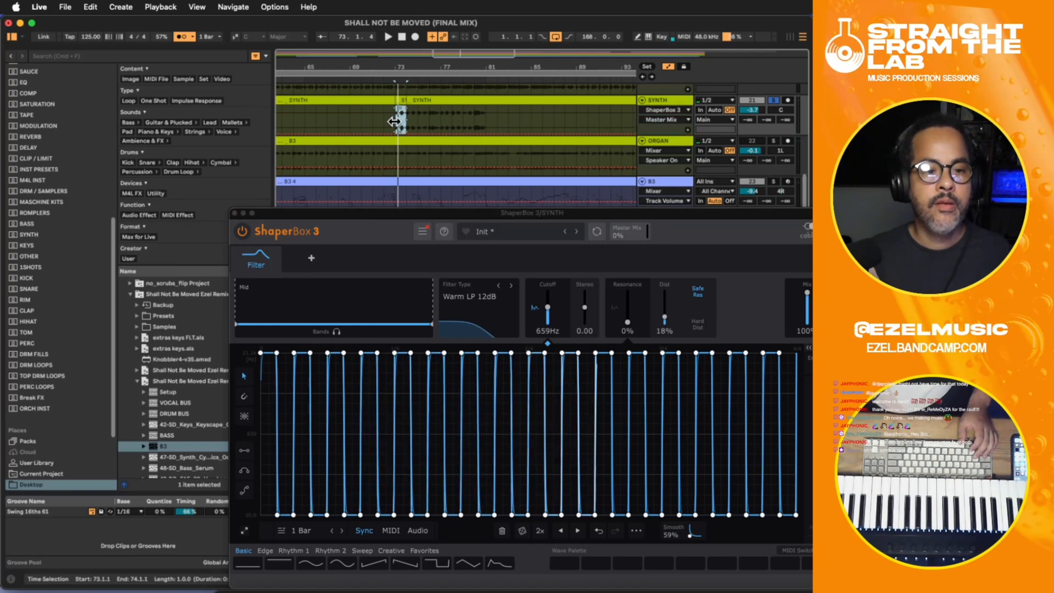
{"action": "left_click", "coordinate": [416, 37]}
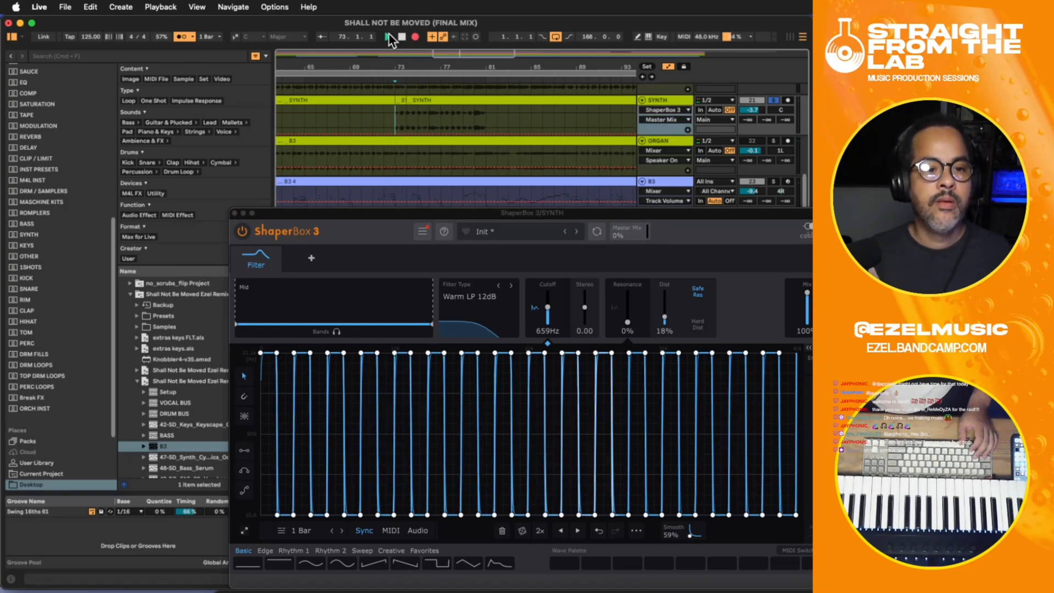
{"action": "left_click", "coordinate": [388, 36]}
{"action": "mouse_move", "coordinate": [650, 237]}
{"action": "left_mouse_down"}
{"action": "mouse_move", "coordinate": [649, 225]}
{"action": "mouse_move", "coordinate": [648, 239]}
{"action": "left_mouse_up"}
{"action": "key", "text": "space"}
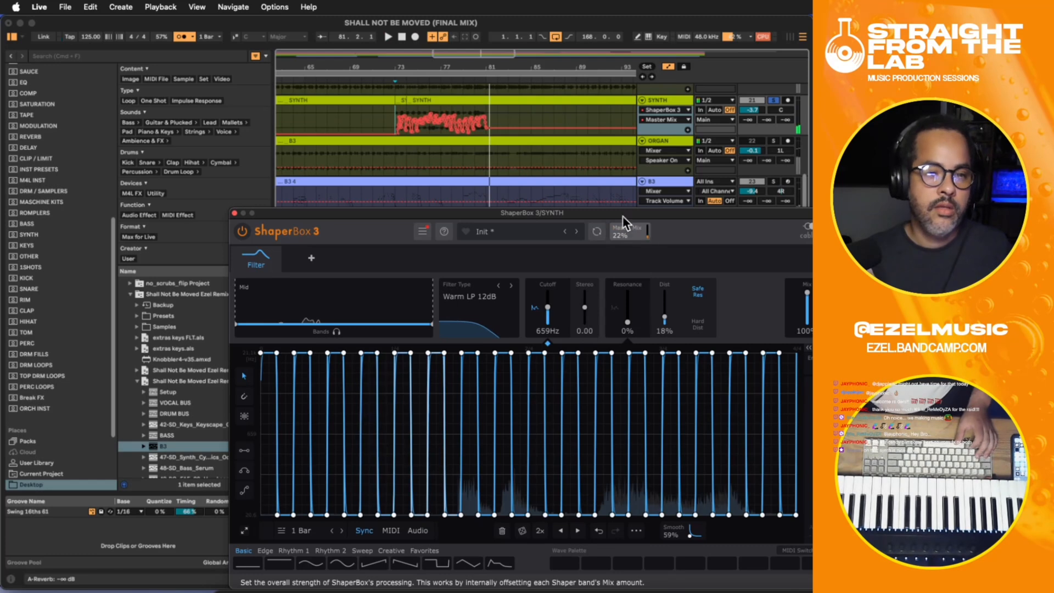
{"action": "key", "text": "a"}
{"action": "key", "text": "a"}
{"action": "left_click", "coordinate": [396, 119]}
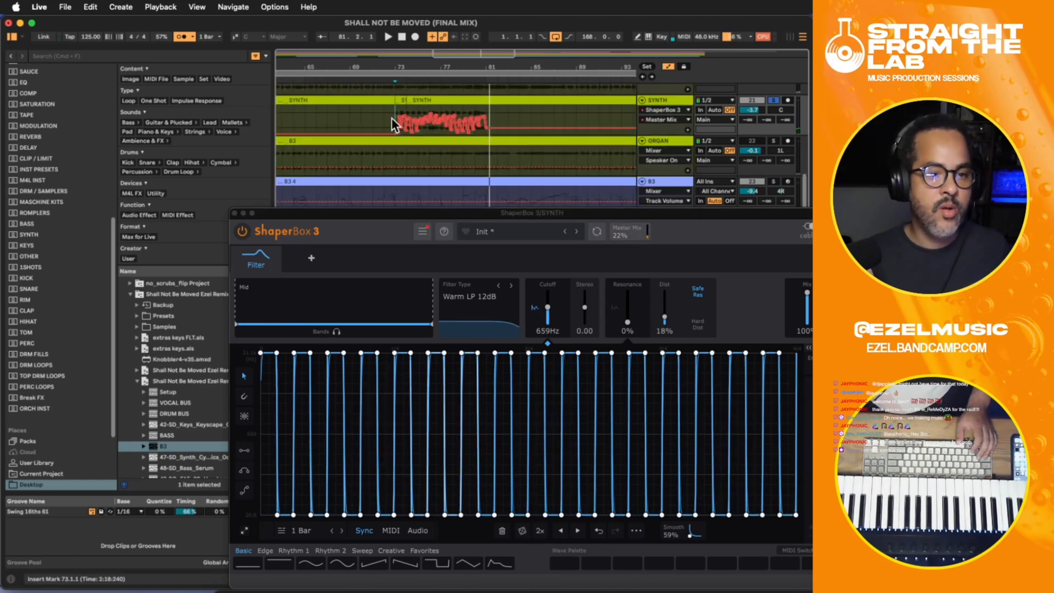
- Lower the recorded Master Mix automation on the SYNTH track between bars 73 and 81 and play it back
{"action": "key", "text": "space"}
{"action": "left_click_drag", "start_coordinate": [393, 114], "coordinate": [440, 118]}
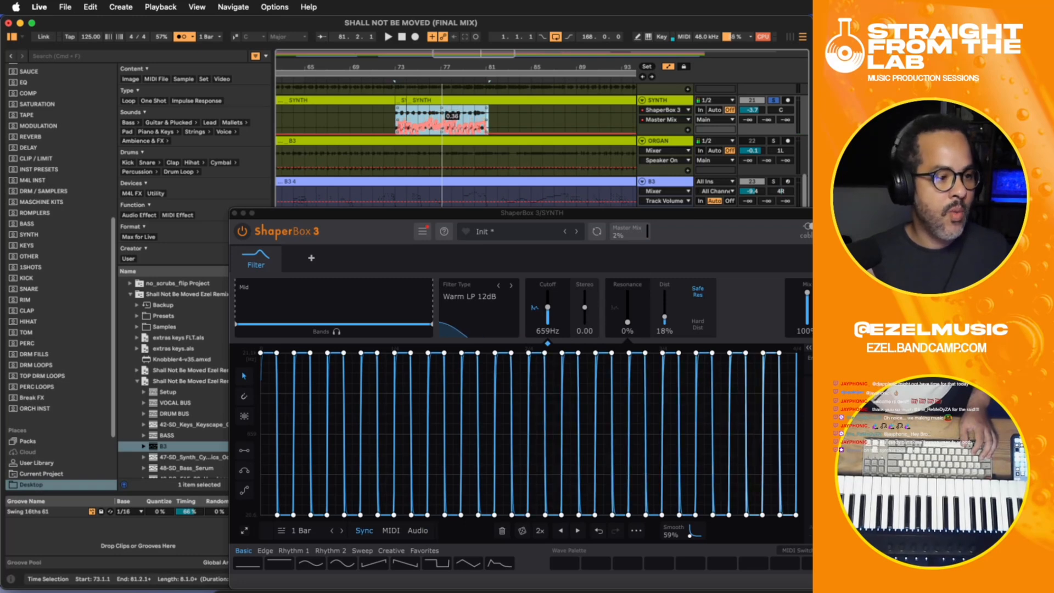
{"action": "key", "text": "space"}
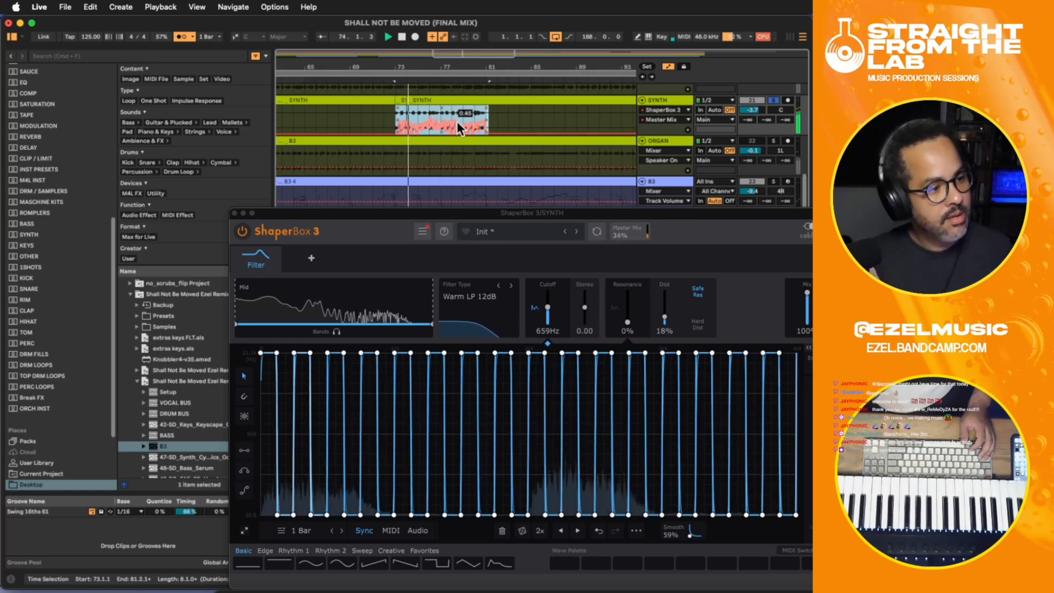
- Unsolo the SYNTH track, close ShaperBox 3 and hide the automation lanes while hearing the part in the full mix
{"action": "left_click", "coordinate": [776, 99]}
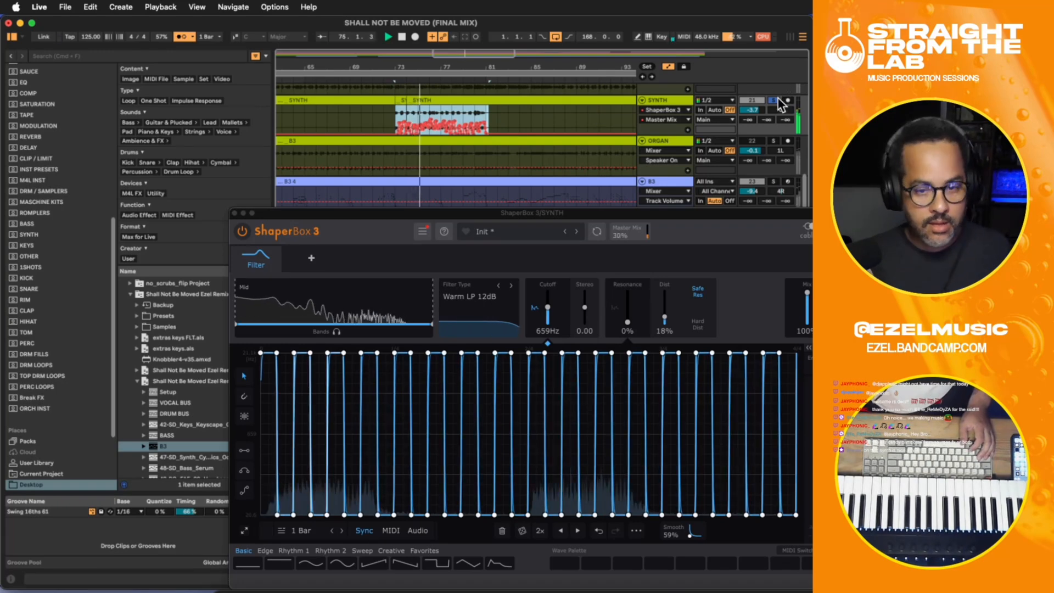
{"action": "left_click", "coordinate": [235, 213]}
{"action": "key", "text": "a"}
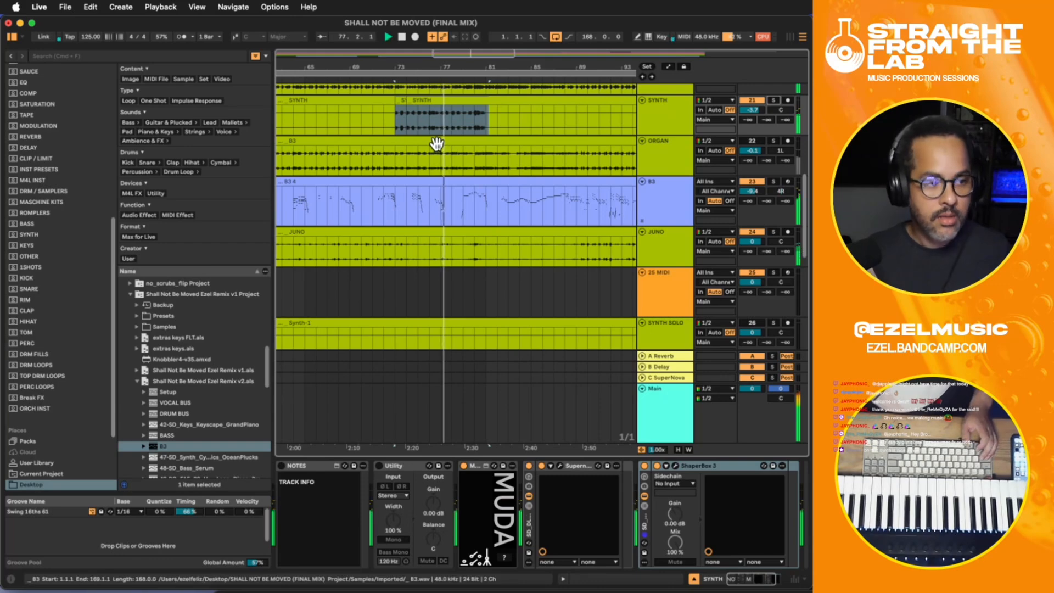
{"action": "scroll", "coordinate": [654, 154], "scroll_direction": "down", "scroll_amount": 10}
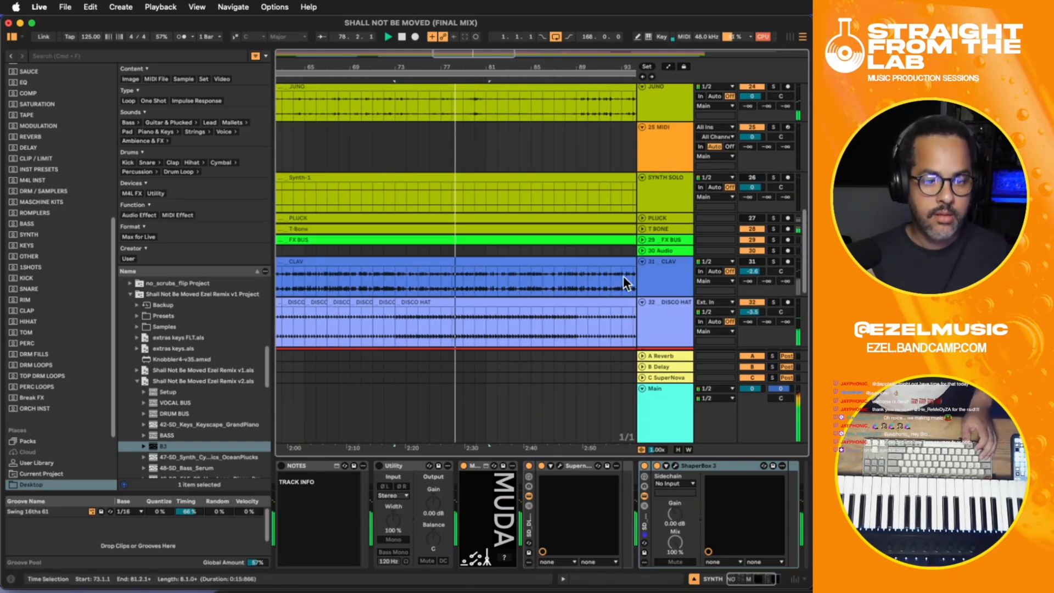
{"action": "scroll", "coordinate": [402, 202], "scroll_direction": "down", "scroll_amount": 3}
{"action": "scroll", "coordinate": [394, 211], "scroll_direction": "up", "scroll_amount": 10}
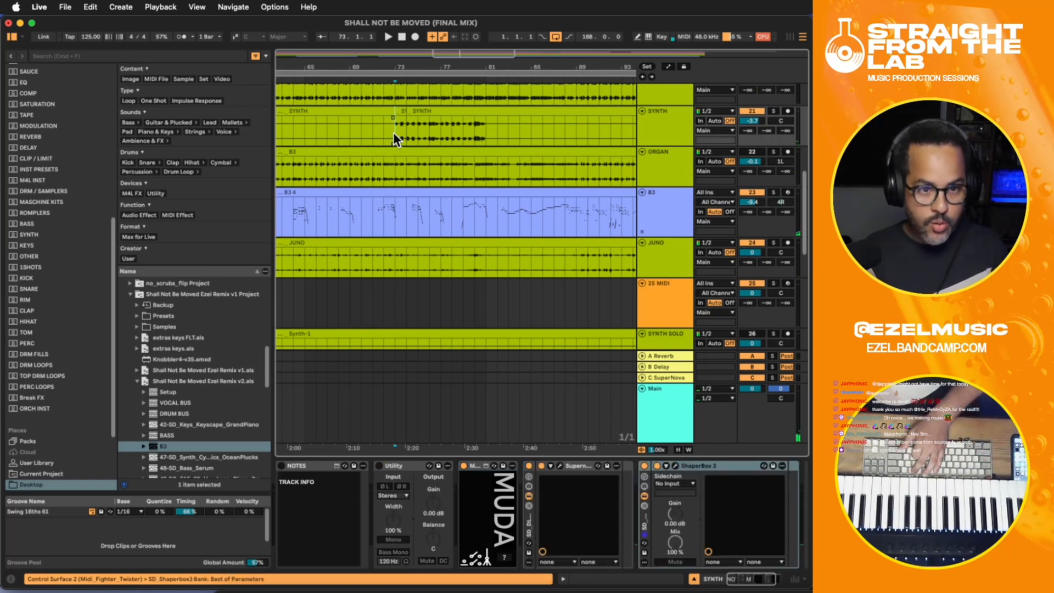
- Solo the SYNTH track and add an Auto Pan after ShaperBox 3 in its device chain
{"action": "scroll", "coordinate": [393, 133], "scroll_direction": "down", "scroll_amount": 6}
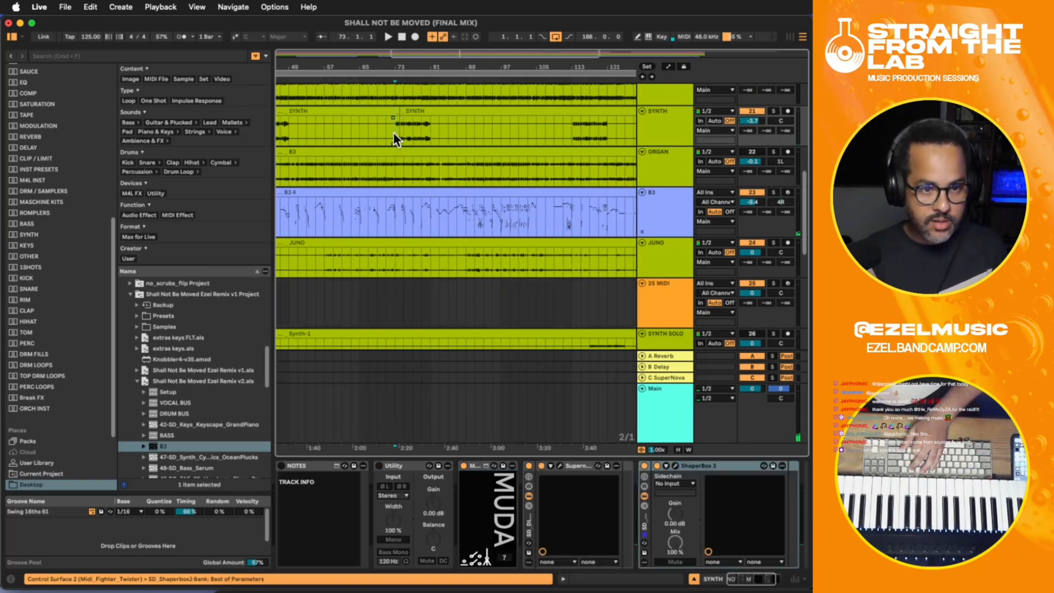
{"action": "left_click", "coordinate": [775, 111]}
{"action": "key", "text": "space"}
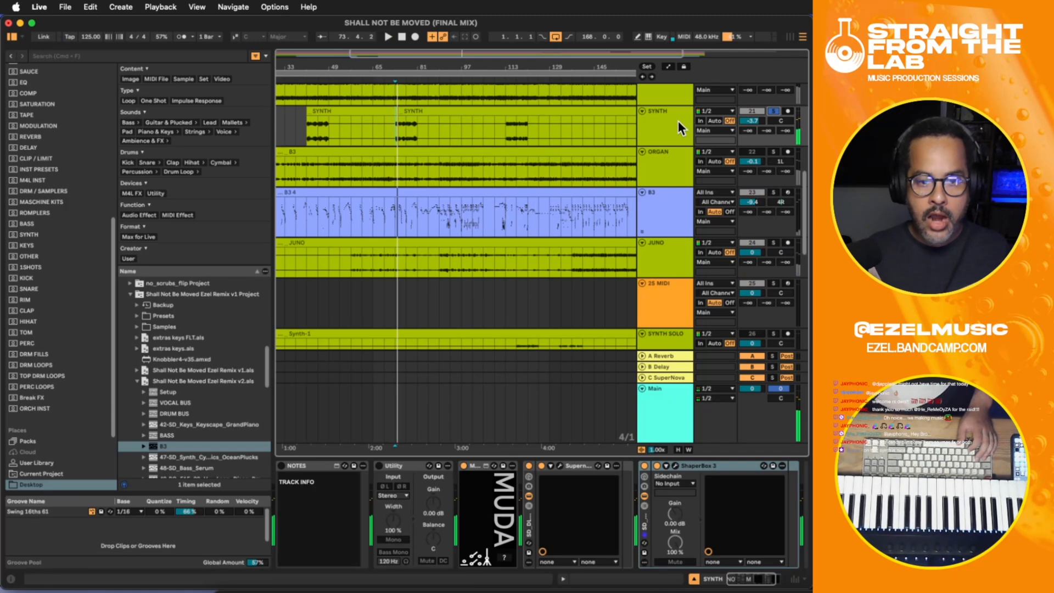
{"action": "left_click", "coordinate": [678, 125]}
{"action": "left_click_drag", "start_coordinate": [747, 580], "coordinate": [775, 581]}
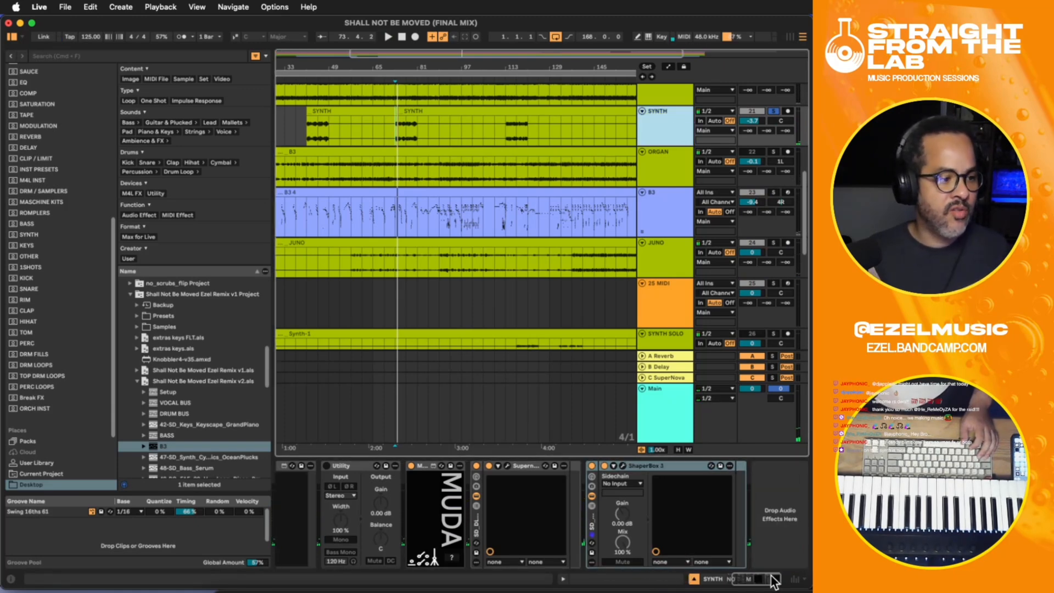
{"action": "left_click", "coordinate": [770, 532]}
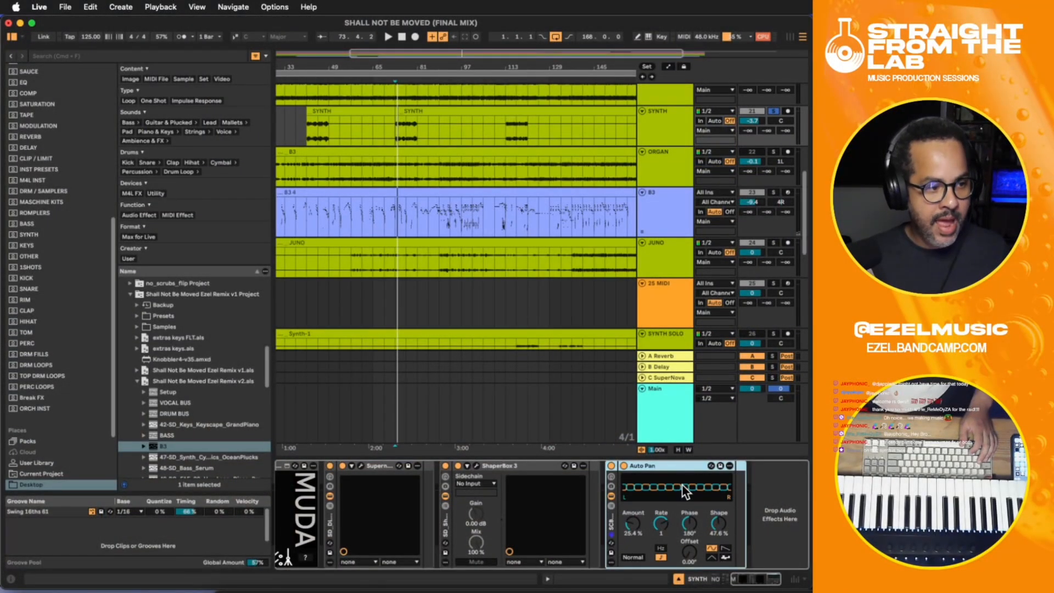
- Audition the Auto Pan on the soloed SYNTH from bar 73, and play the full mix from bar 41 with SYNTH unsoloed
{"action": "left_click", "coordinate": [667, 124]}
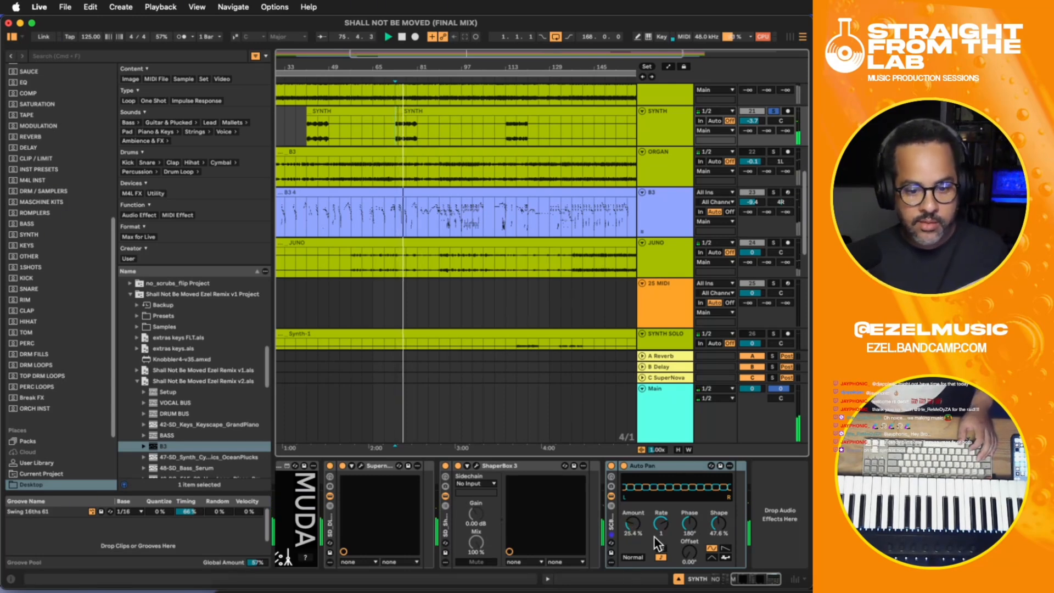
{"action": "key", "text": "space"}
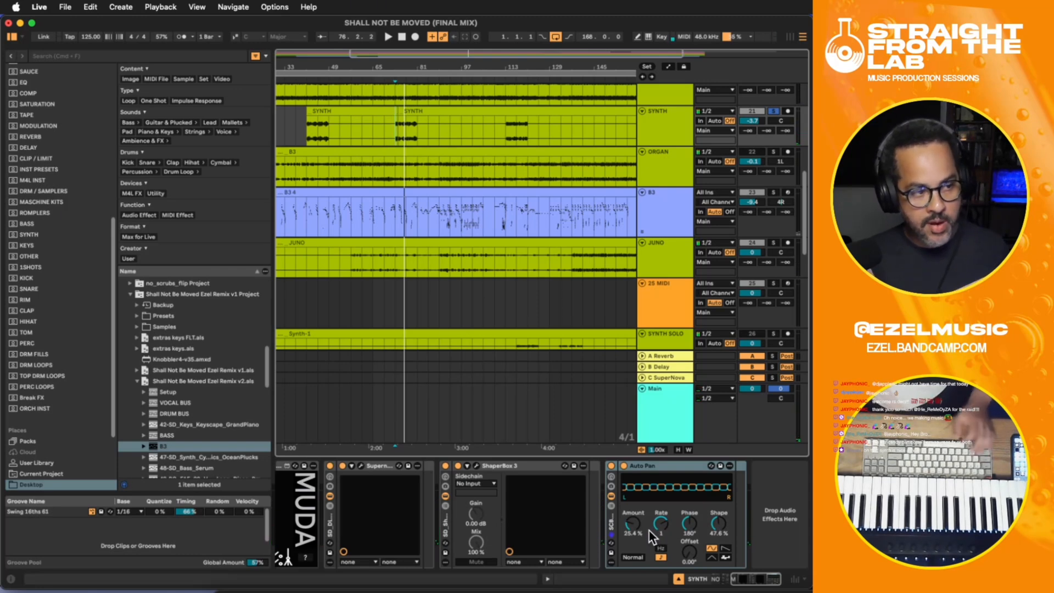
{"action": "key", "text": "space"}
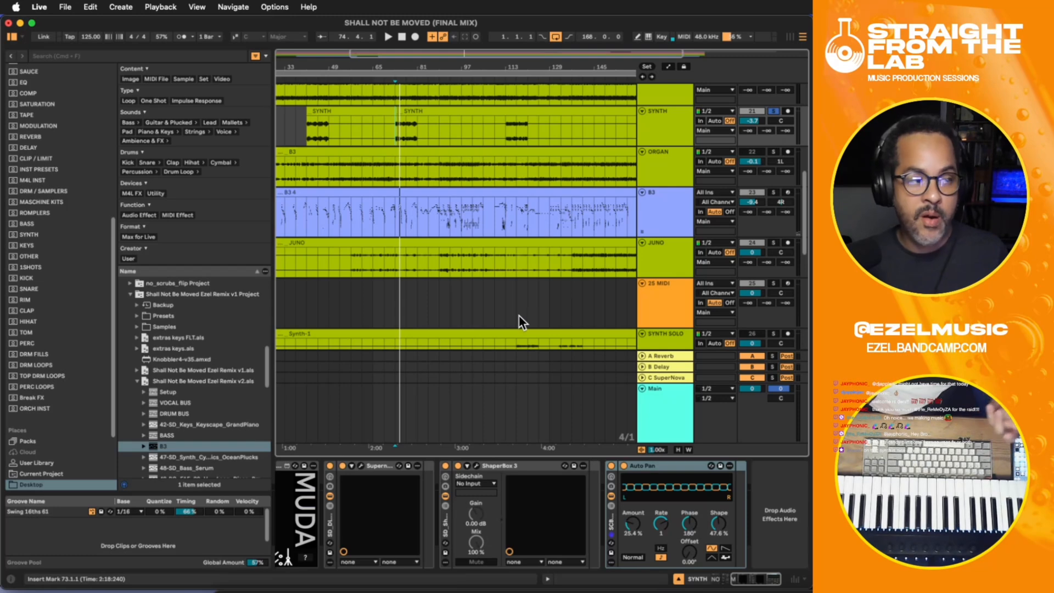
{"action": "left_click", "coordinate": [305, 130]}
{"action": "left_click", "coordinate": [772, 111]}
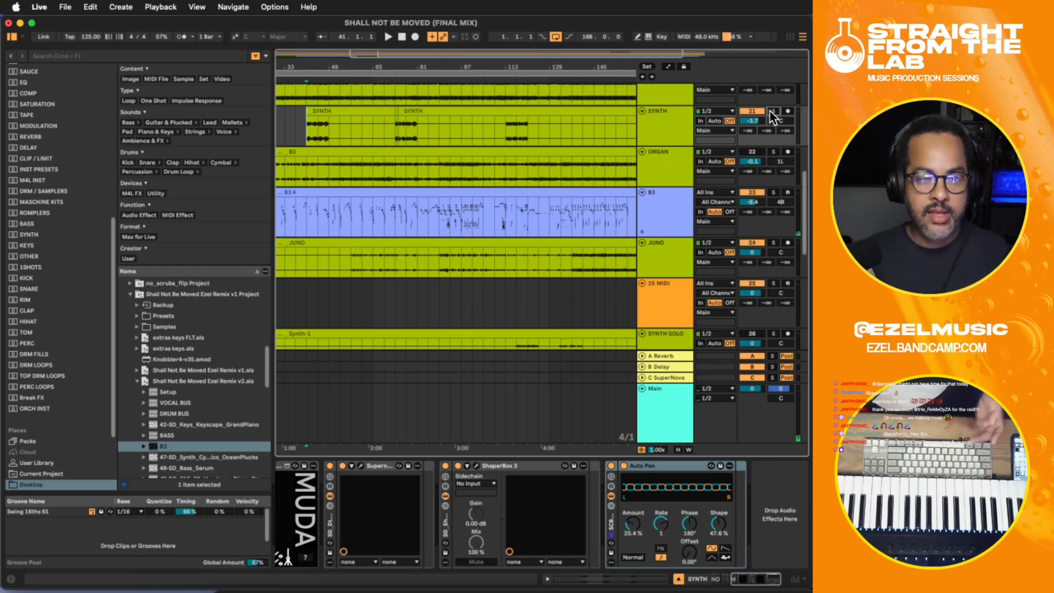
{"action": "key", "text": "space"}
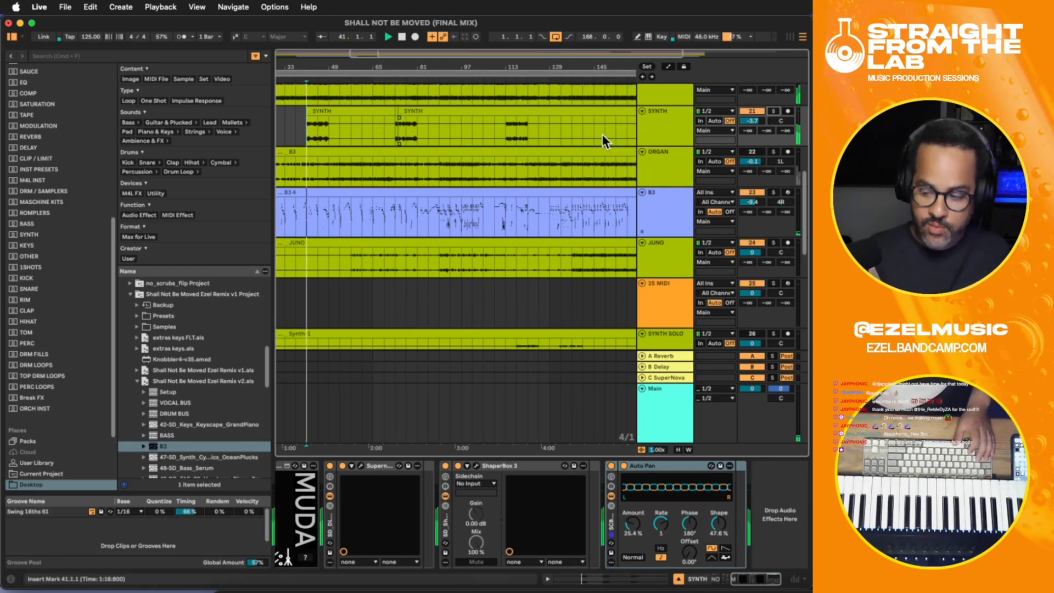
- Solo the SYNTH track again and audition its part from bar 41
{"action": "left_click", "coordinate": [773, 111]}
{"action": "left_click", "coordinate": [321, 131]}
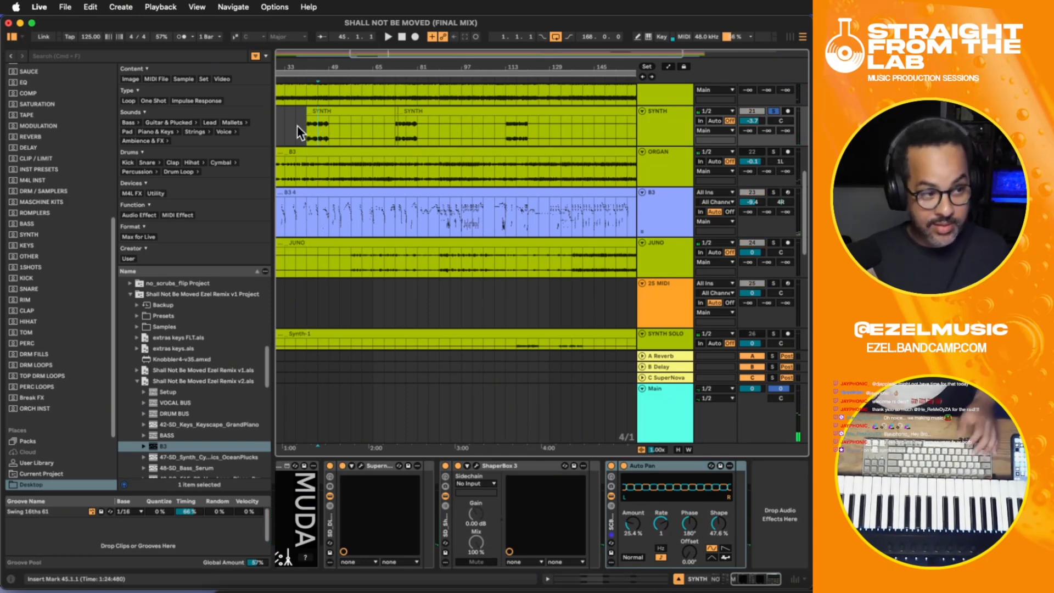
{"action": "key", "text": "space"}
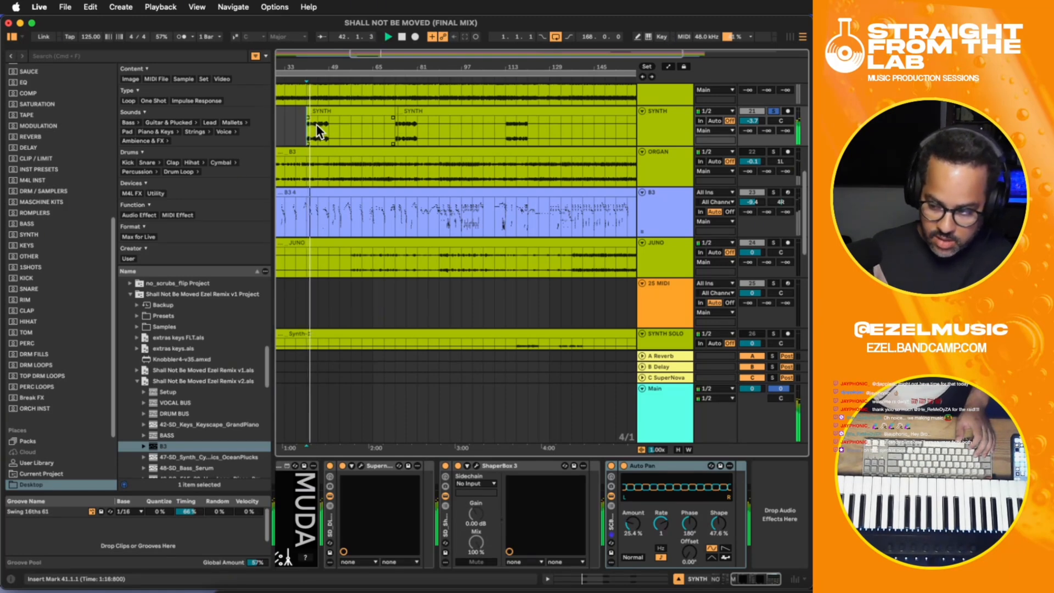
{"action": "key", "text": "space"}
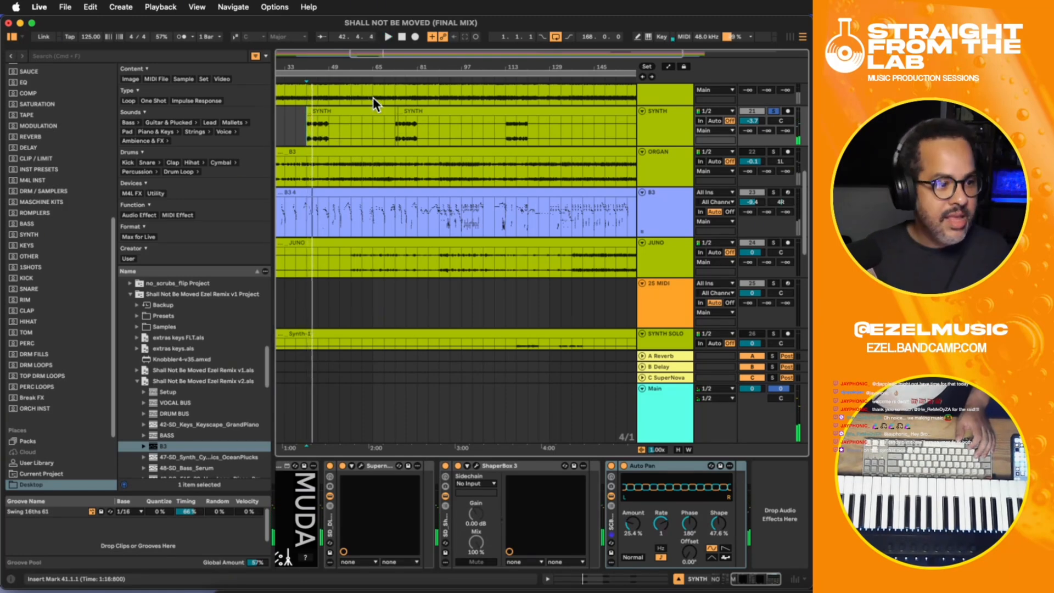
- Add SPL BiG after Auto Pan on the SYNTH track and play the part from bar 41 with the plugin open
{"action": "left_click_drag", "start_coordinate": [745, 534], "coordinate": [775, 514]}
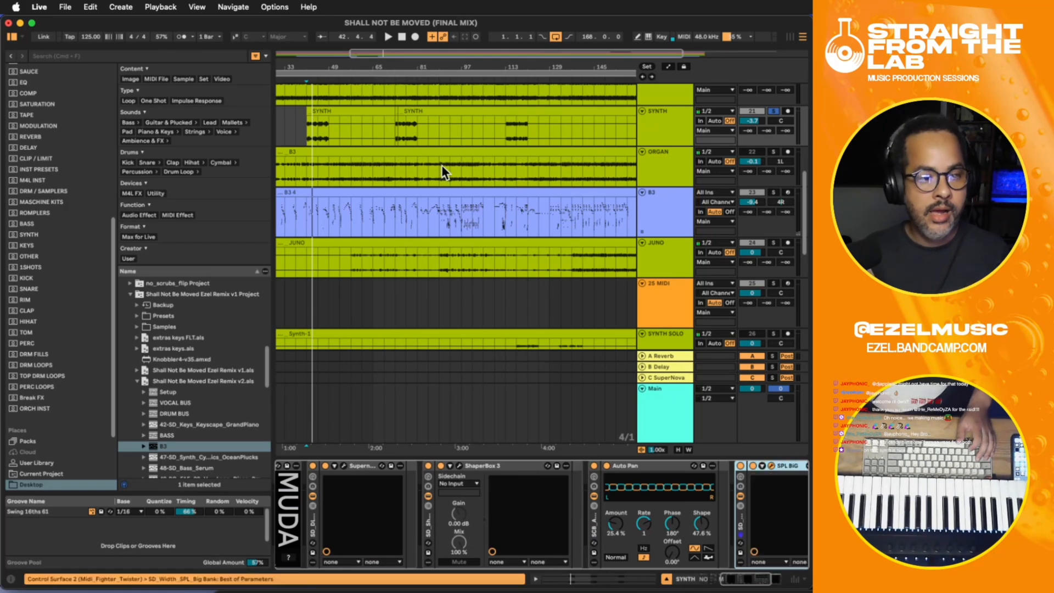
{"action": "left_click_drag", "start_coordinate": [373, 207], "coordinate": [383, 101]}
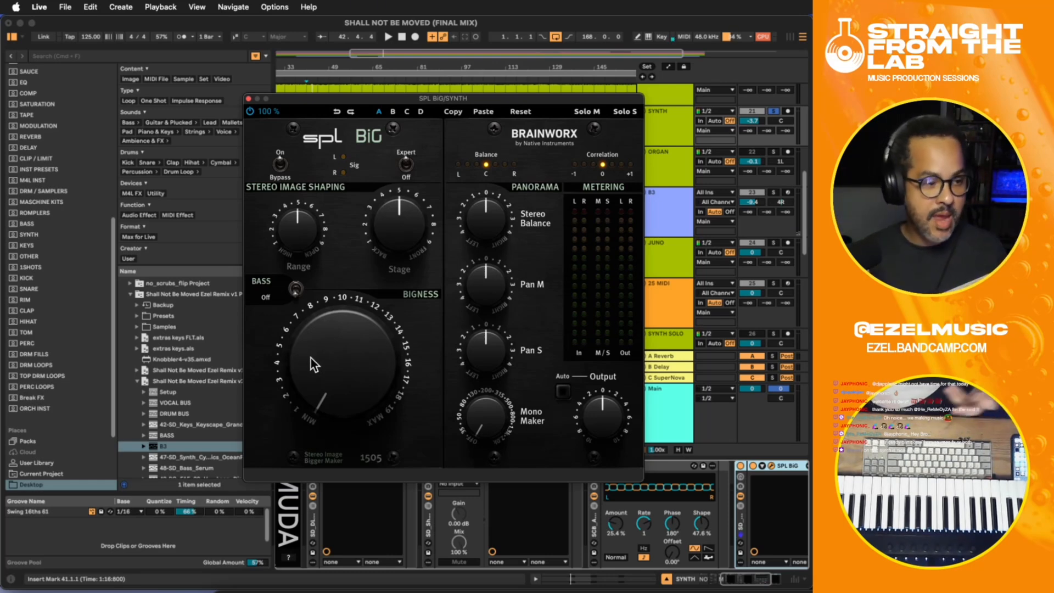
{"action": "left_click_drag", "start_coordinate": [402, 93], "coordinate": [406, 107]}
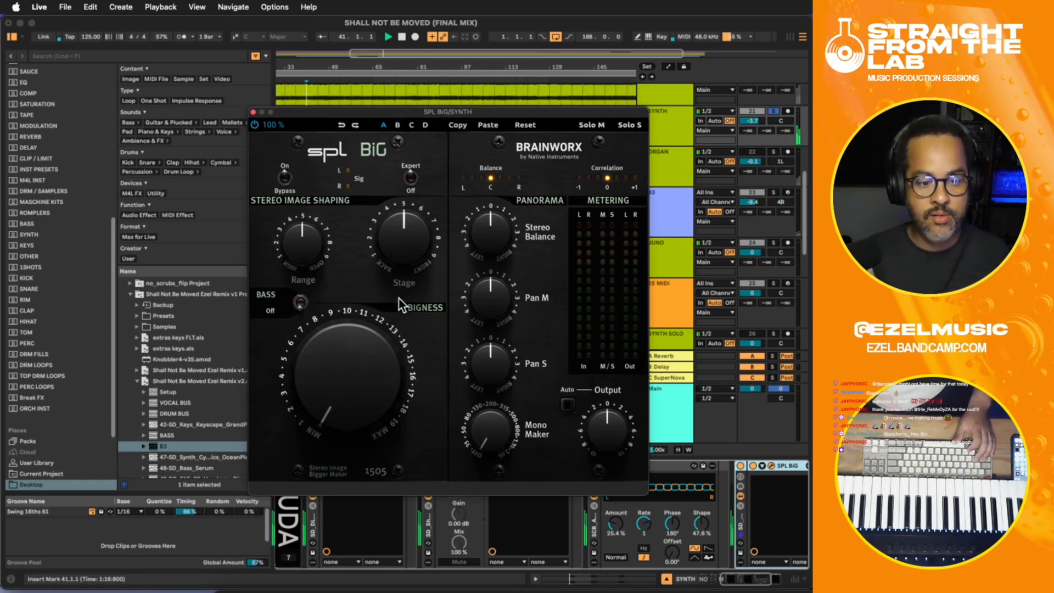
{"action": "key", "text": "space"}
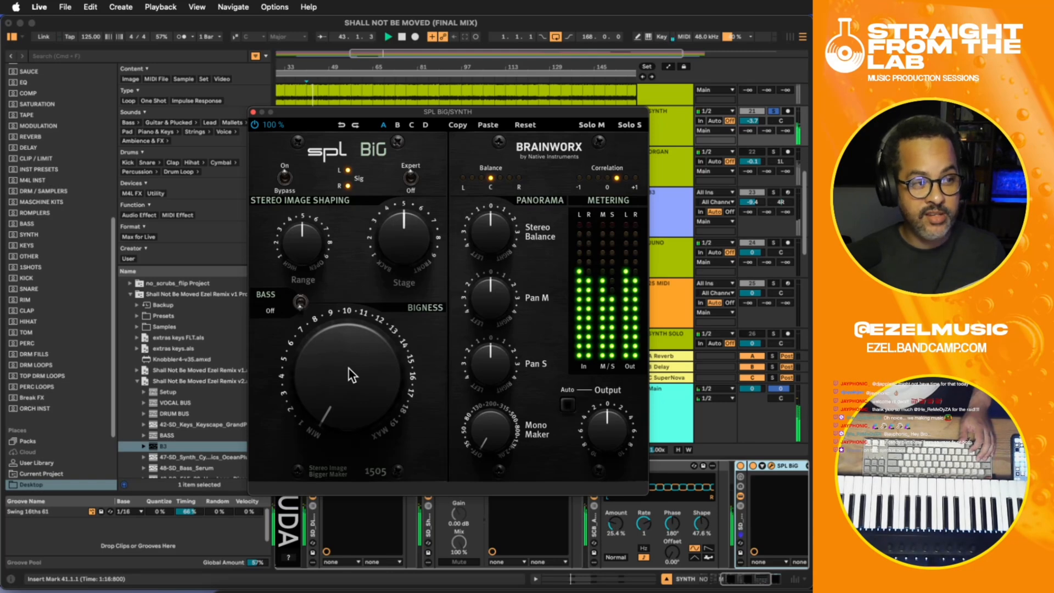
- Set the Auto Pan Amount to 19% and SPL BiG's Bigness to about 5 during playback, and close the plugin window
{"action": "left_click_drag", "start_coordinate": [499, 112], "coordinate": [453, 96]}
{"action": "left_click_drag", "start_coordinate": [617, 523], "coordinate": [616, 530]}
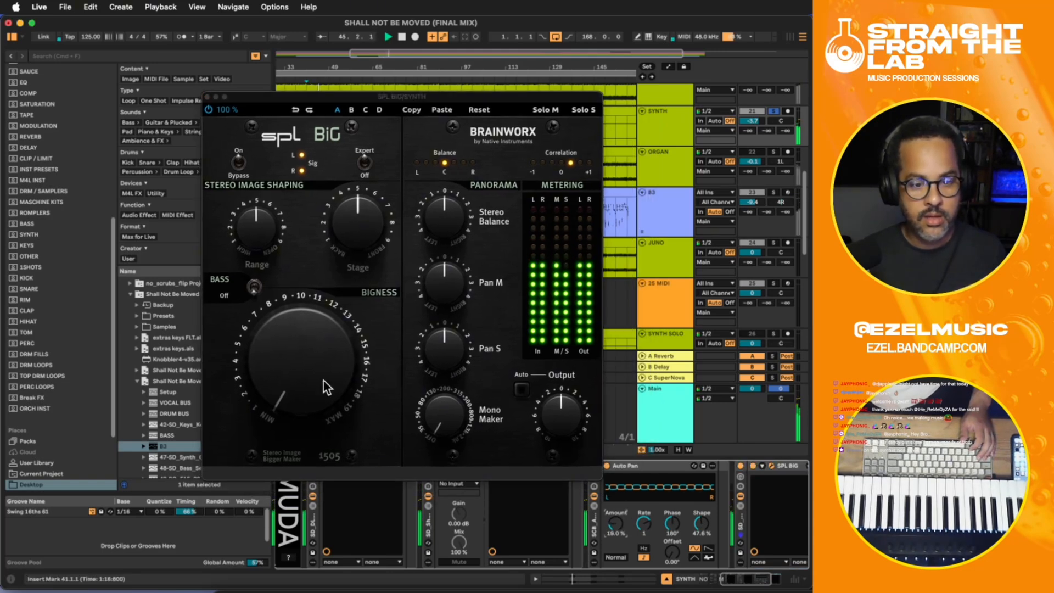
{"action": "left_click_drag", "start_coordinate": [322, 384], "coordinate": [301, 353]}
{"action": "key", "text": "space"}
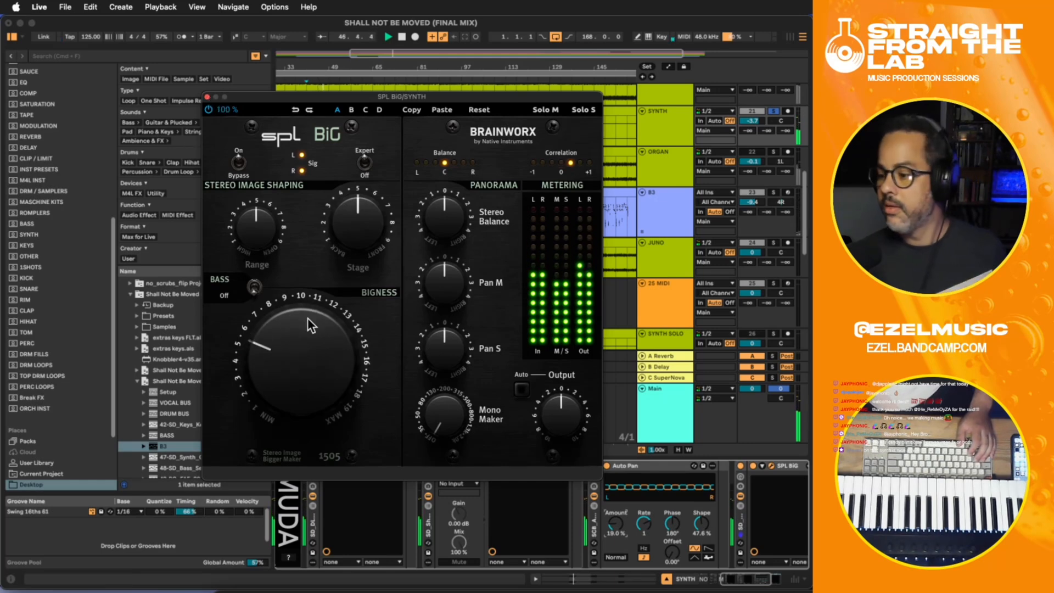
{"action": "left_click", "coordinate": [207, 96]}
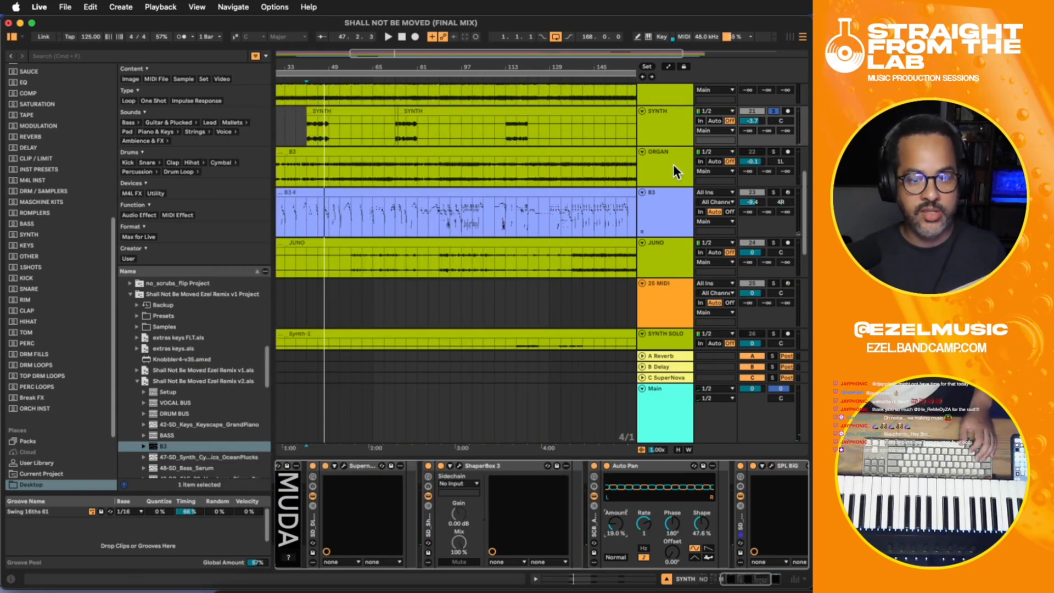
- Add FabFilter Pro-Q 4 after SPL BiG on the SYNTH track and set the start point to bar 41
{"action": "left_click", "coordinate": [668, 141]}
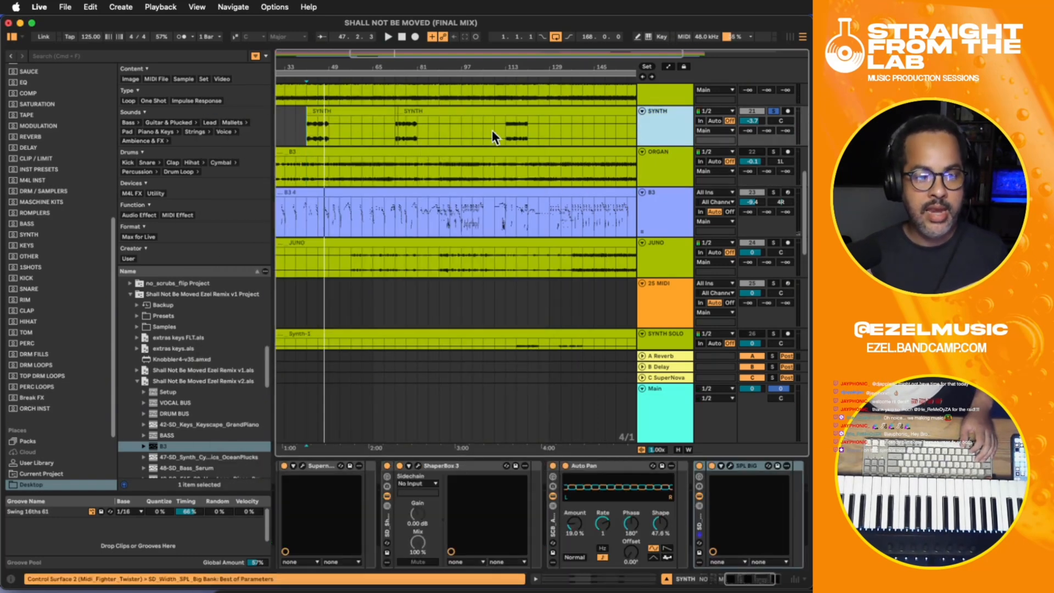
{"action": "left_click", "coordinate": [310, 130]}
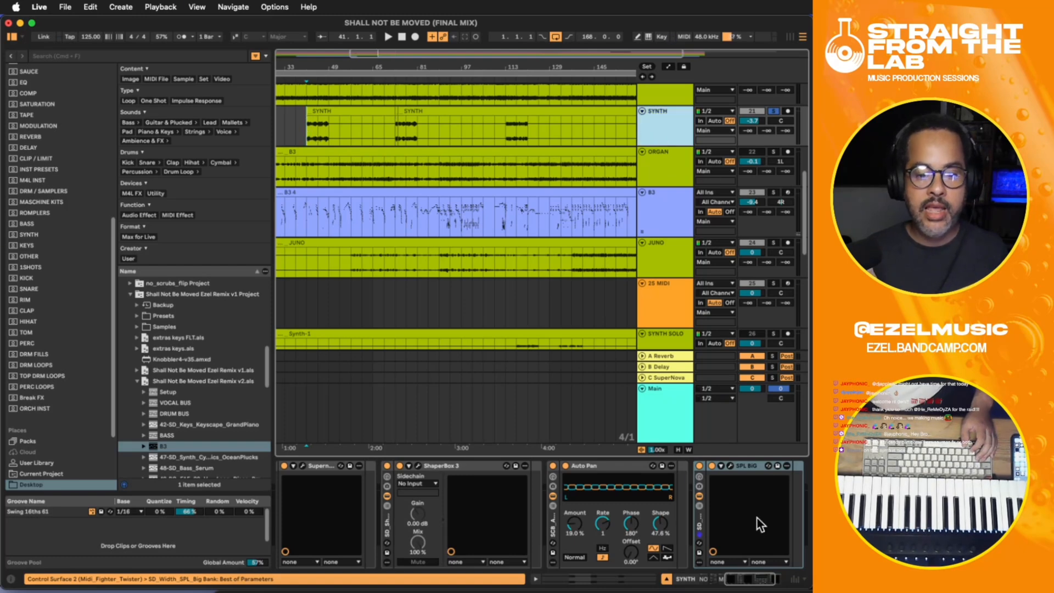
{"action": "left_click", "coordinate": [724, 497]}
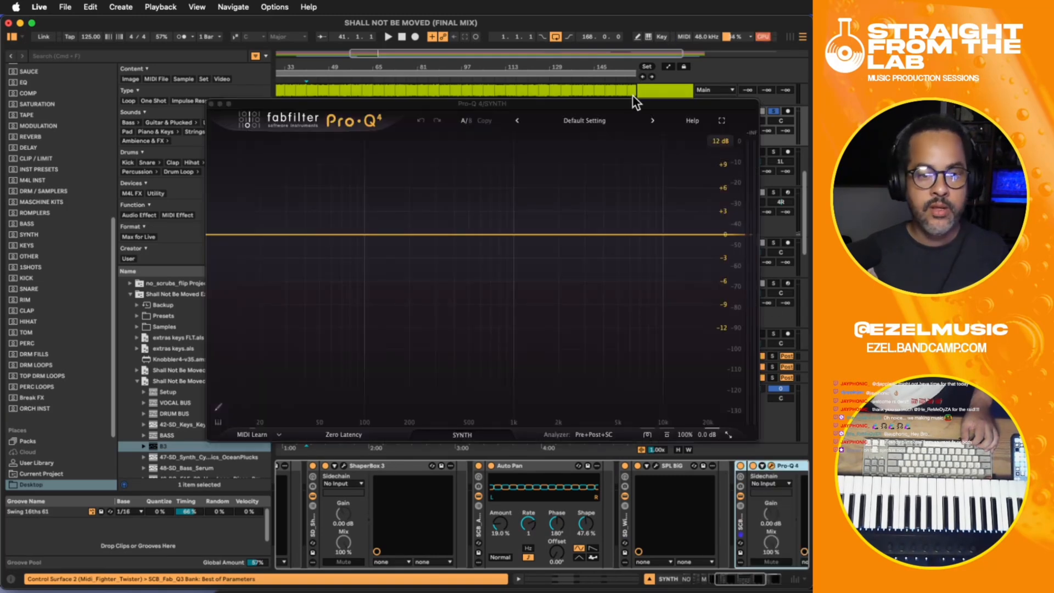
{"action": "left_click_drag", "start_coordinate": [636, 101], "coordinate": [669, 215]}
{"action": "left_click", "coordinate": [296, 127]}
{"action": "left_click", "coordinate": [304, 126]}
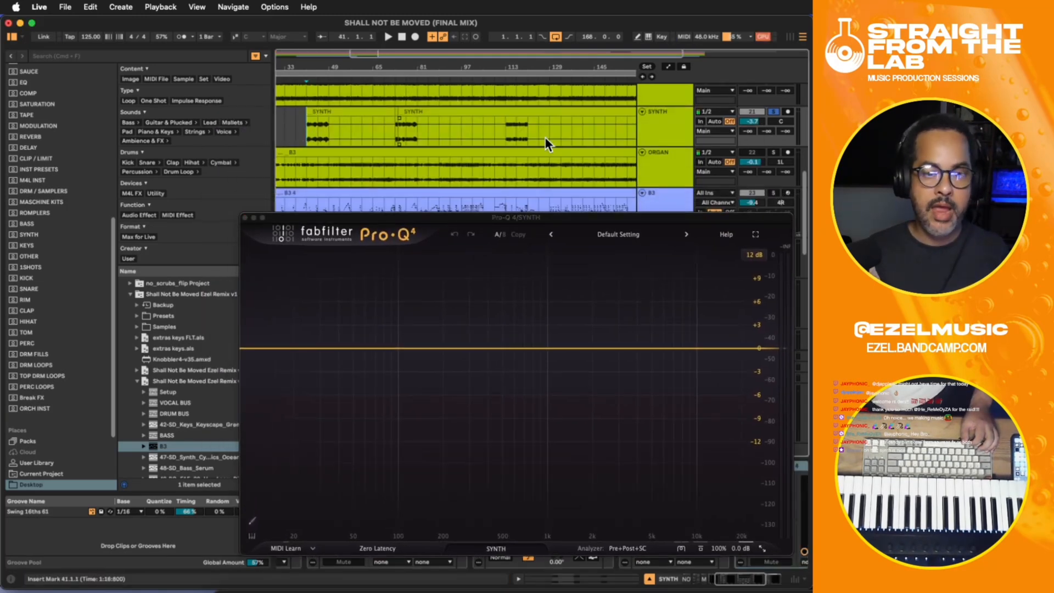
- Solo the PIANO track together with SYNTH and play both from bar 41, keeping SYNTH's Pro-Q 4 open
{"action": "scroll", "coordinate": [634, 128], "scroll_direction": "up", "scroll_amount": 5}
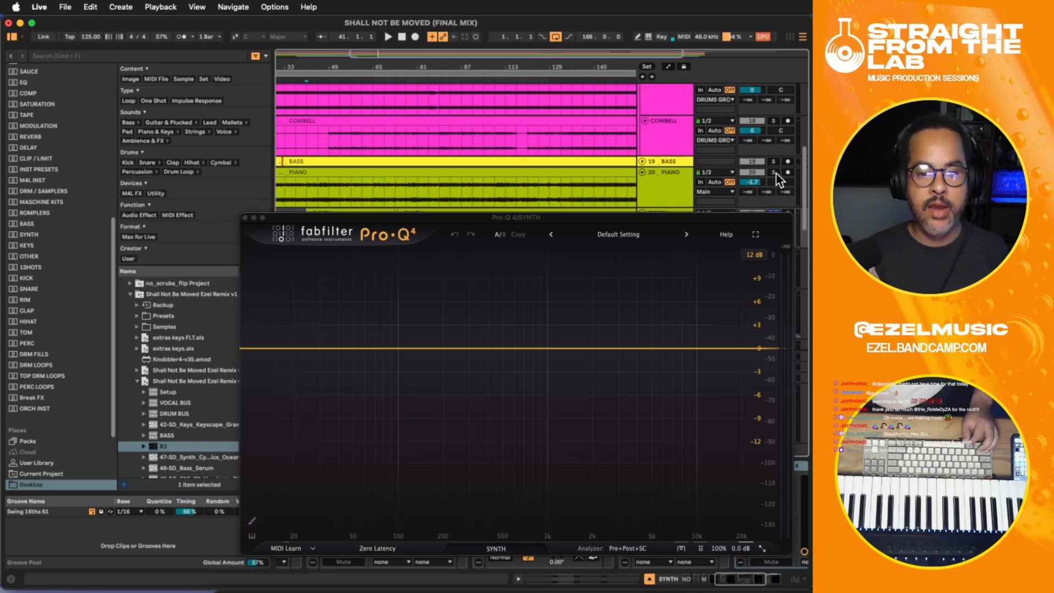
{"action": "left_click", "coordinate": [773, 173]}
{"action": "key", "text": "space"}
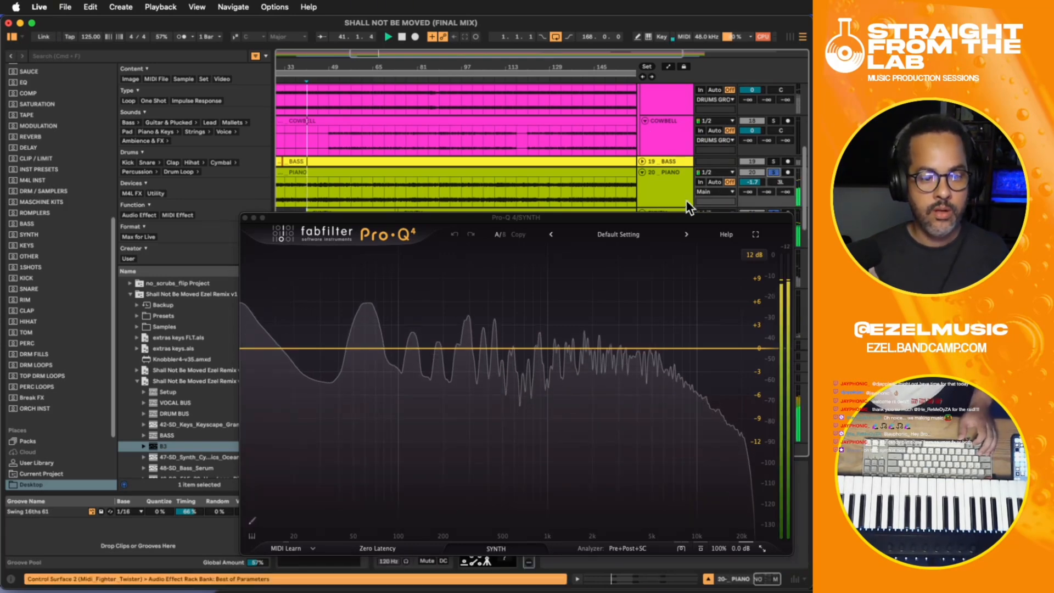
{"action": "left_click_drag", "start_coordinate": [627, 218], "coordinate": [910, 142]}
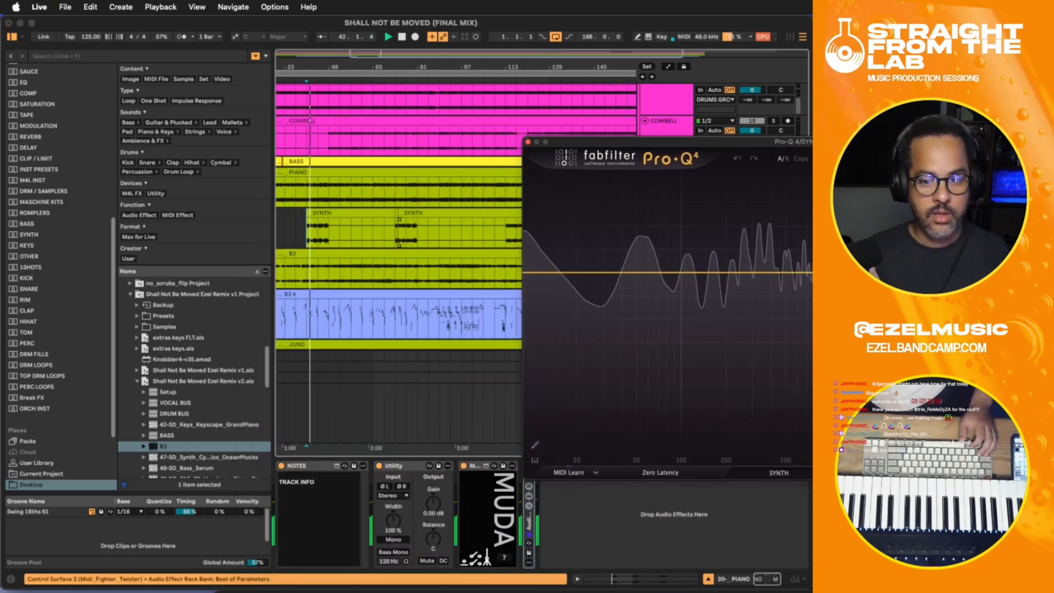
- Unfold the PIANO track's effect rack to show its Pro-Q 4 and Saturn 2, and replay PIANO with SYNTH from bar 41
{"action": "left_click", "coordinate": [529, 536]}
{"action": "left_click", "coordinate": [528, 528]}
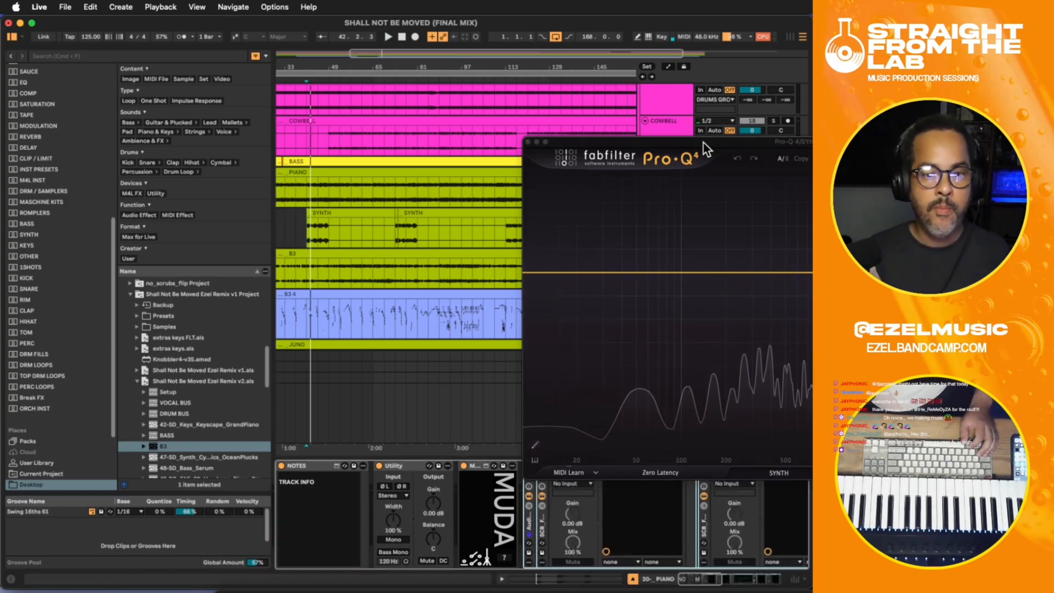
{"action": "left_click_drag", "start_coordinate": [704, 143], "coordinate": [324, 67]}
{"action": "key", "text": "space"}
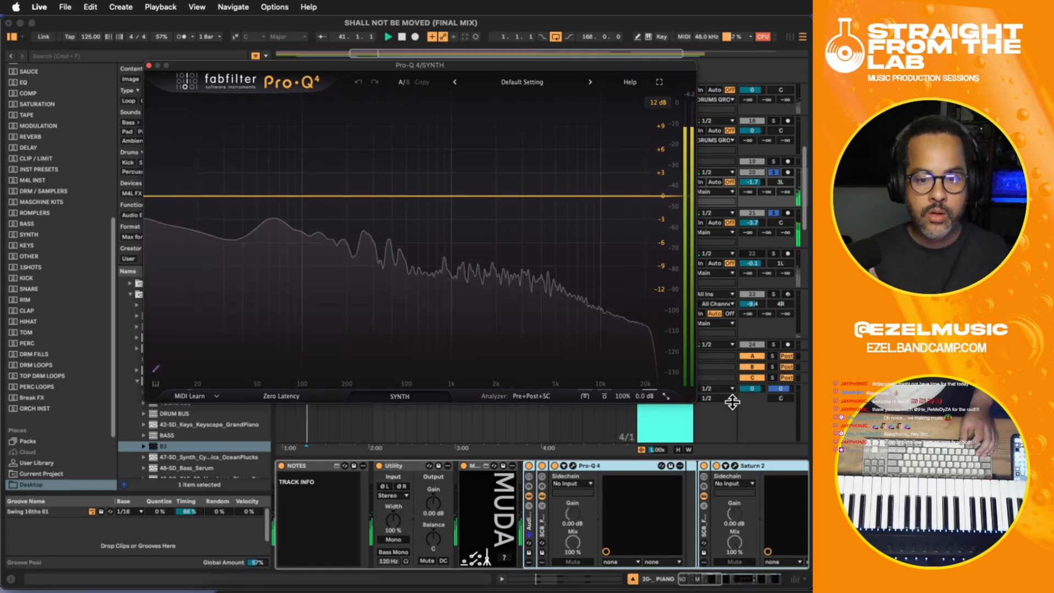
{"action": "left_click_drag", "start_coordinate": [577, 61], "coordinate": [510, 55]}
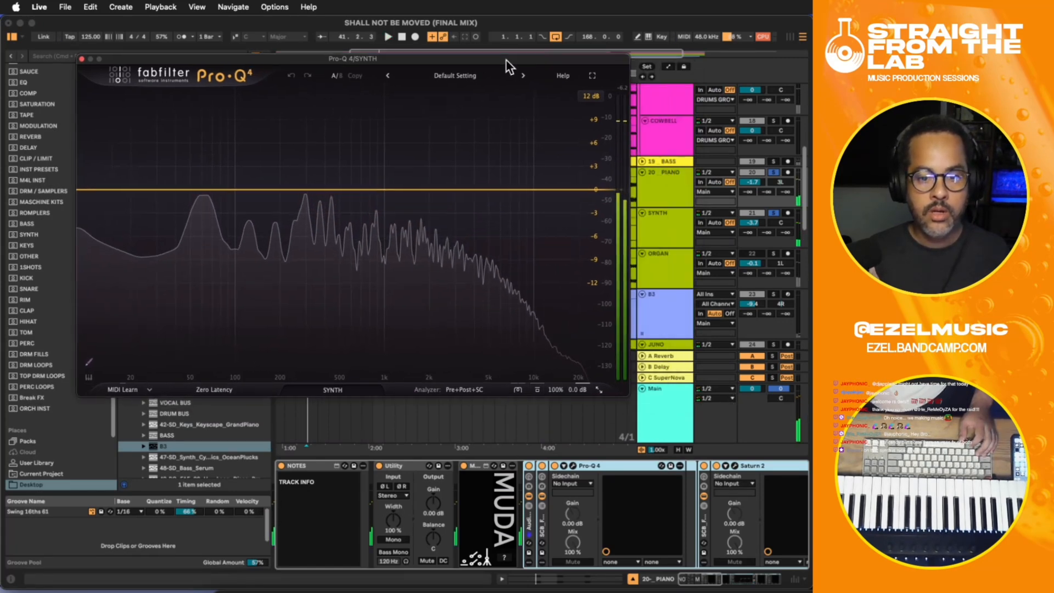
- Set the sidechain input of SYNTH's Pro-Q 4 to 20- PIANO and play both tracks to compare their spectra
{"action": "left_click", "coordinate": [655, 231]}
{"action": "left_click", "coordinate": [680, 484]}
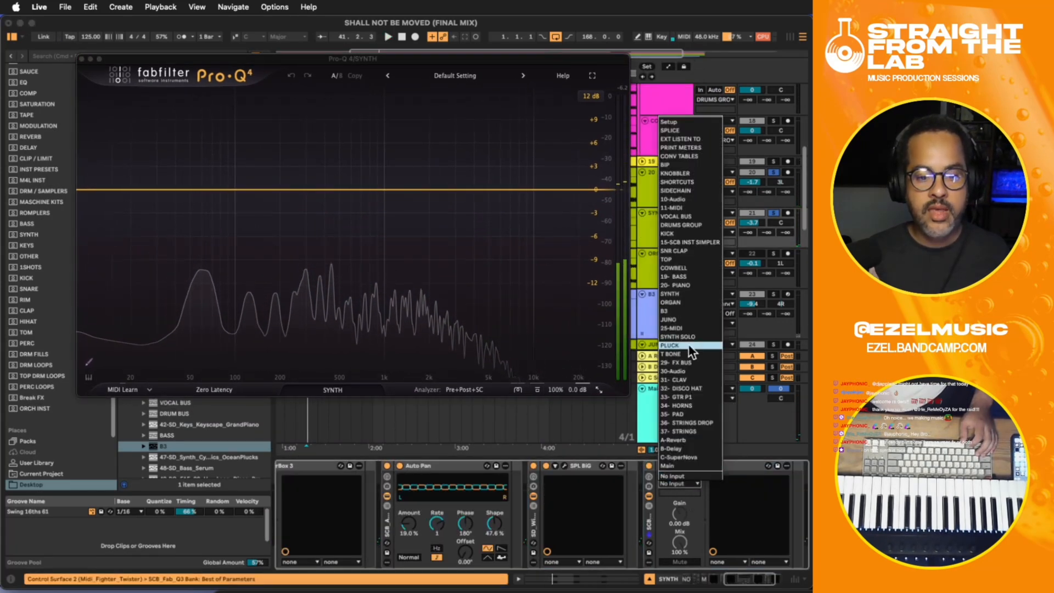
{"action": "left_click", "coordinate": [681, 286]}
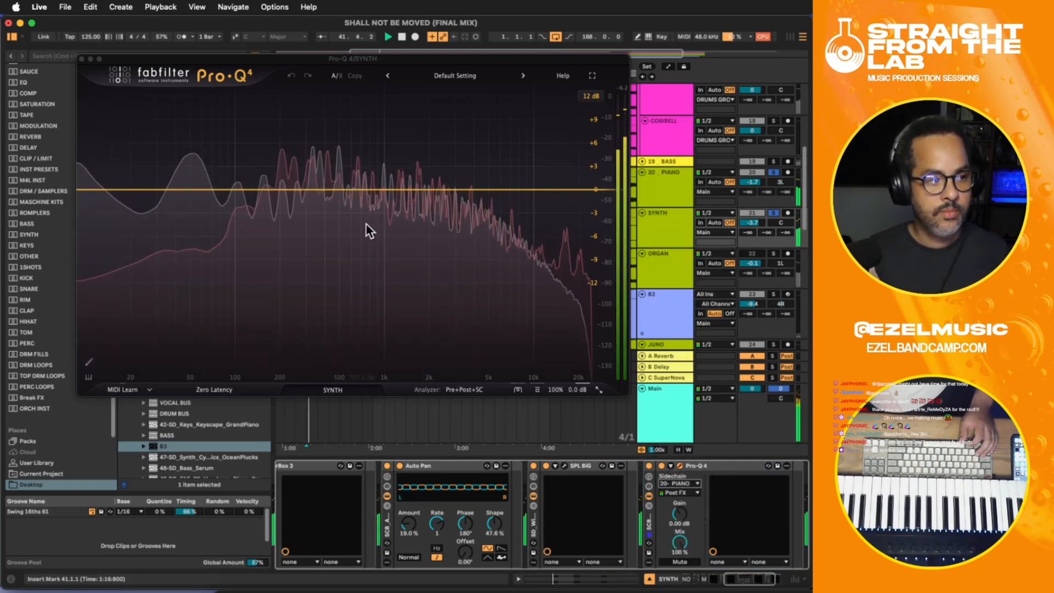
{"action": "key", "text": "space"}
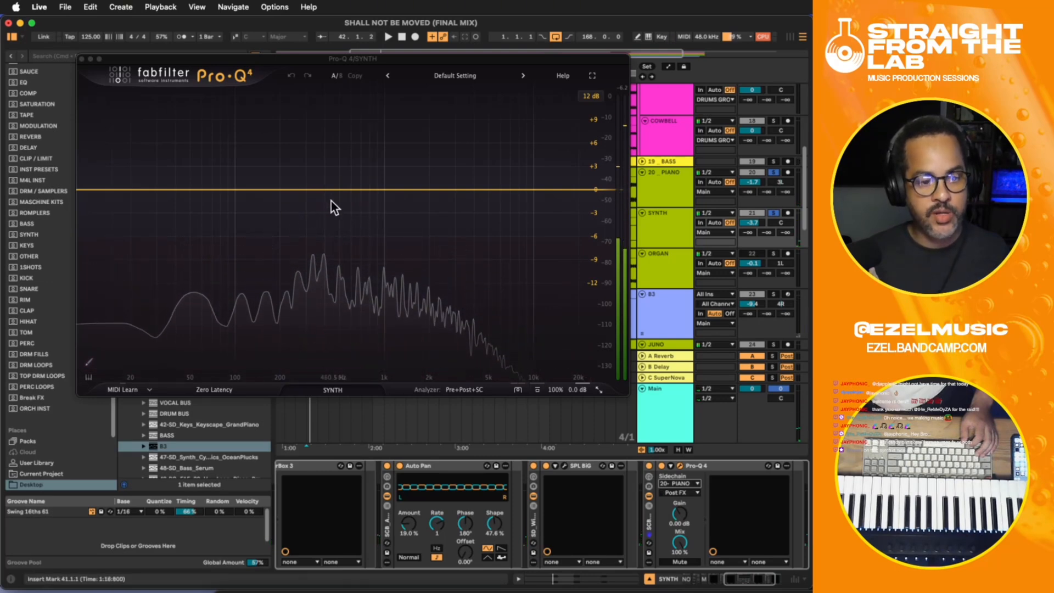
- Add seven flat bell bands in SYNTH's Pro-Q 4, spaced from about 235 Hz to just above 2 kHz, and select them all
{"action": "left_click", "coordinate": [316, 190]}
{"action": "left_click", "coordinate": [345, 189]}
{"action": "left_click", "coordinate": [373, 189]}
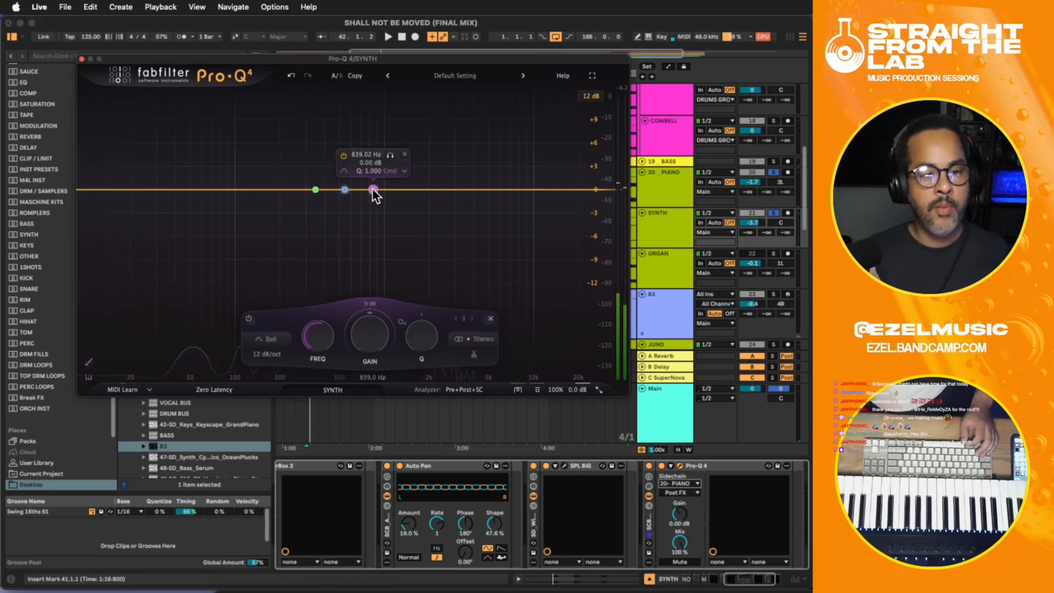
{"action": "left_click", "coordinate": [396, 189]}
{"action": "left_click", "coordinate": [419, 189]}
{"action": "left_click", "coordinate": [290, 190]}
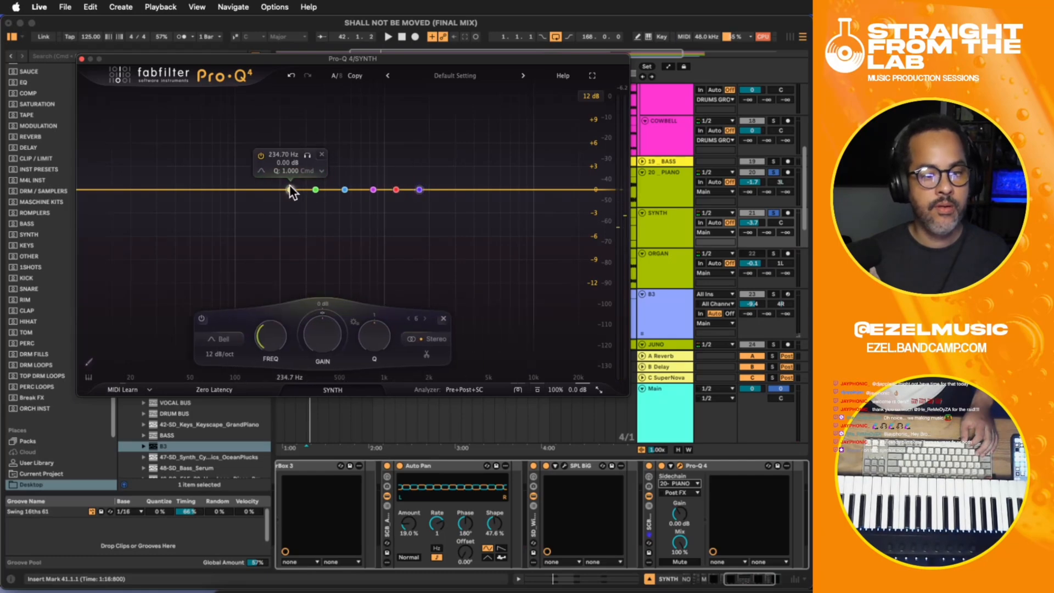
{"action": "left_click", "coordinate": [437, 190]}
{"action": "left_click_drag", "start_coordinate": [447, 212], "coordinate": [288, 142]}
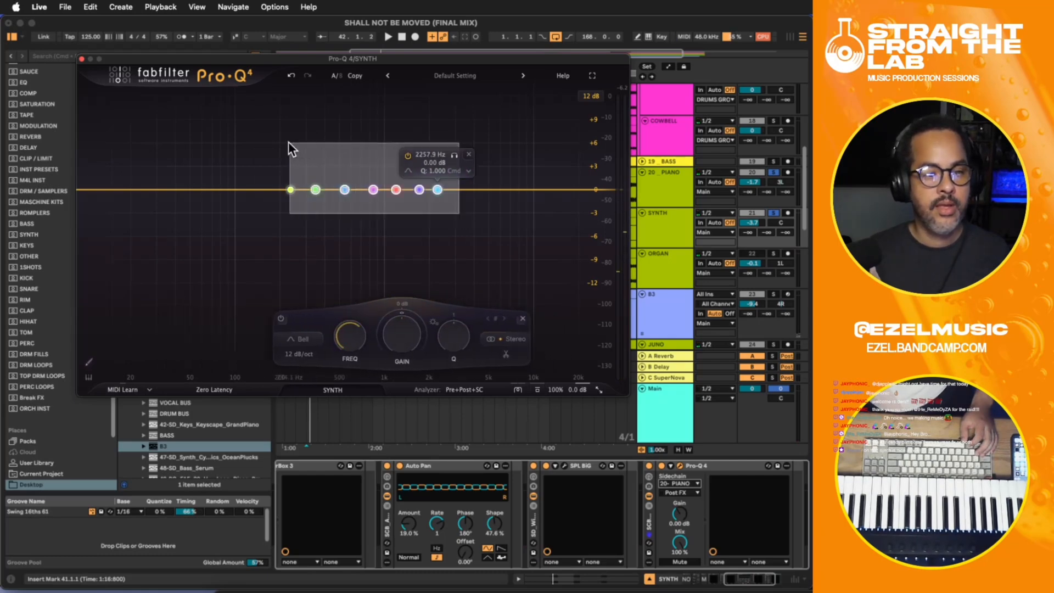
- Make all seven bands dynamic with a range of about -3 dB and a manual mid-level threshold, adjusting during playback
{"action": "right_click", "coordinate": [316, 189]}
{"action": "mouse_move", "coordinate": [353, 287]}
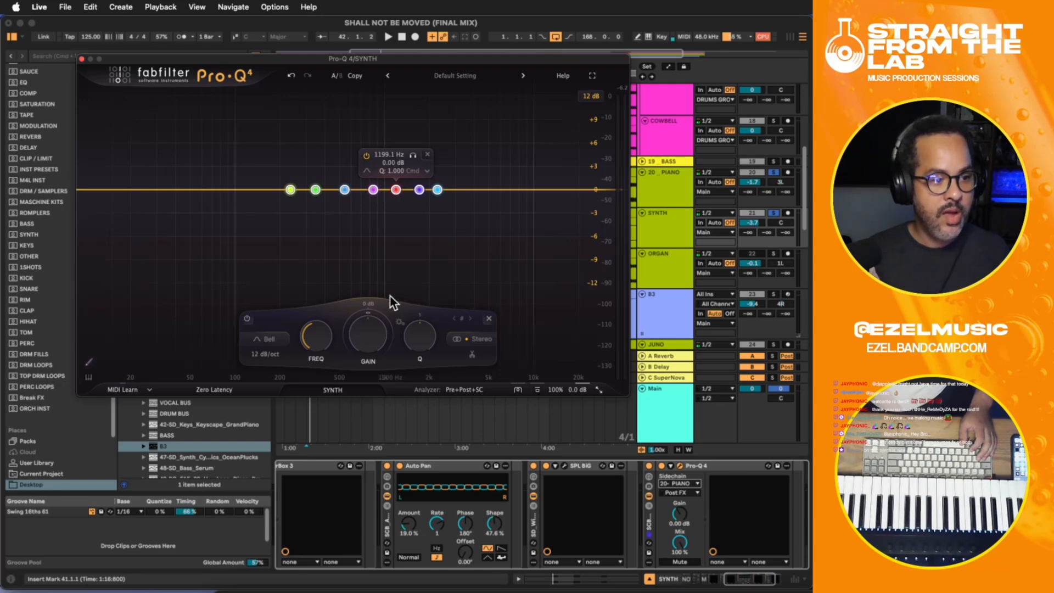
{"action": "key", "text": "space"}
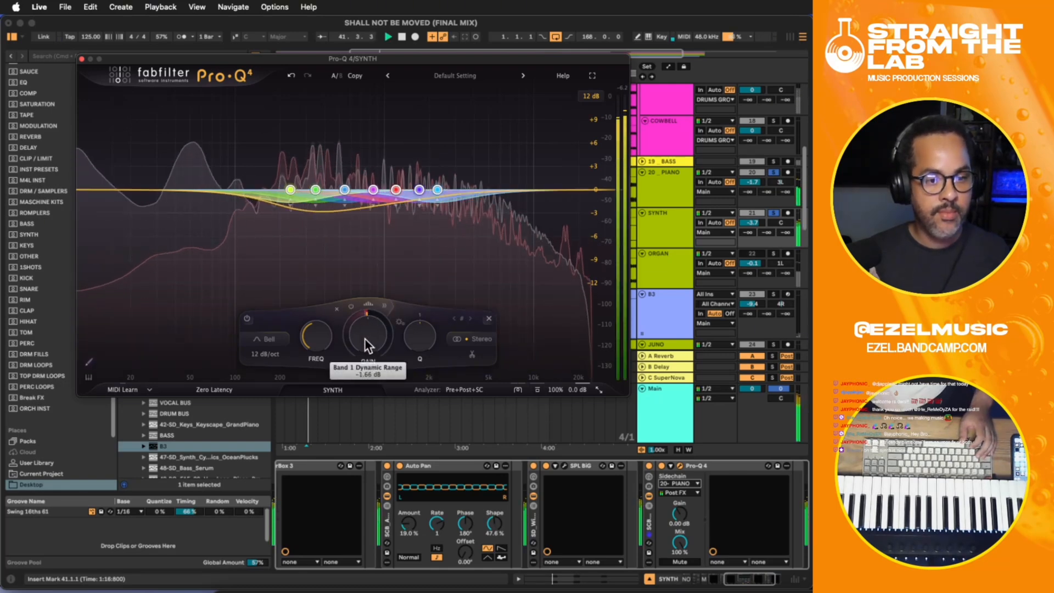
{"action": "left_click", "coordinate": [383, 304]}
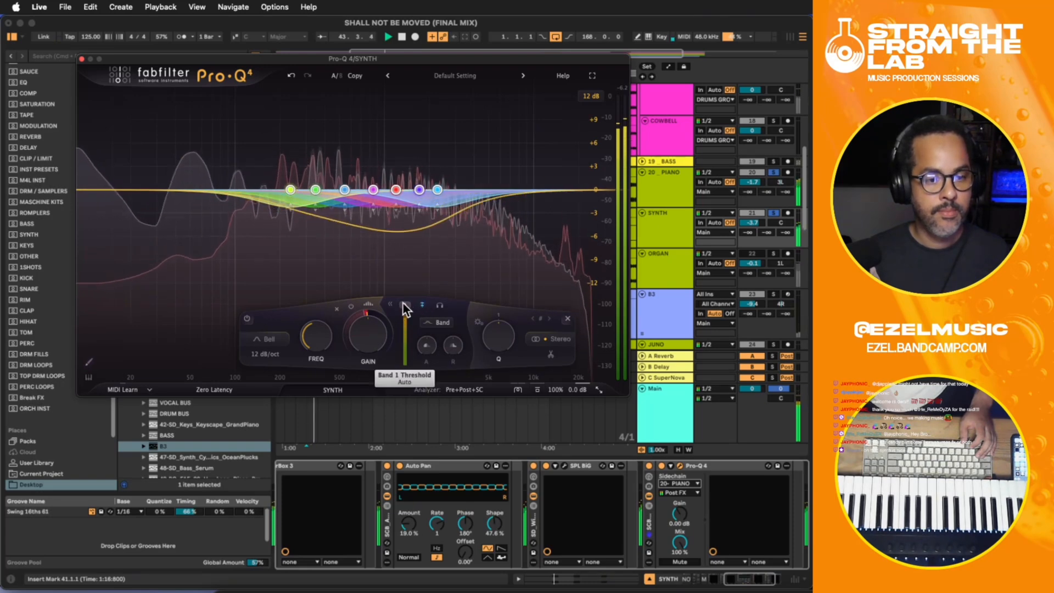
{"action": "left_click_drag", "start_coordinate": [403, 304], "coordinate": [409, 339]}
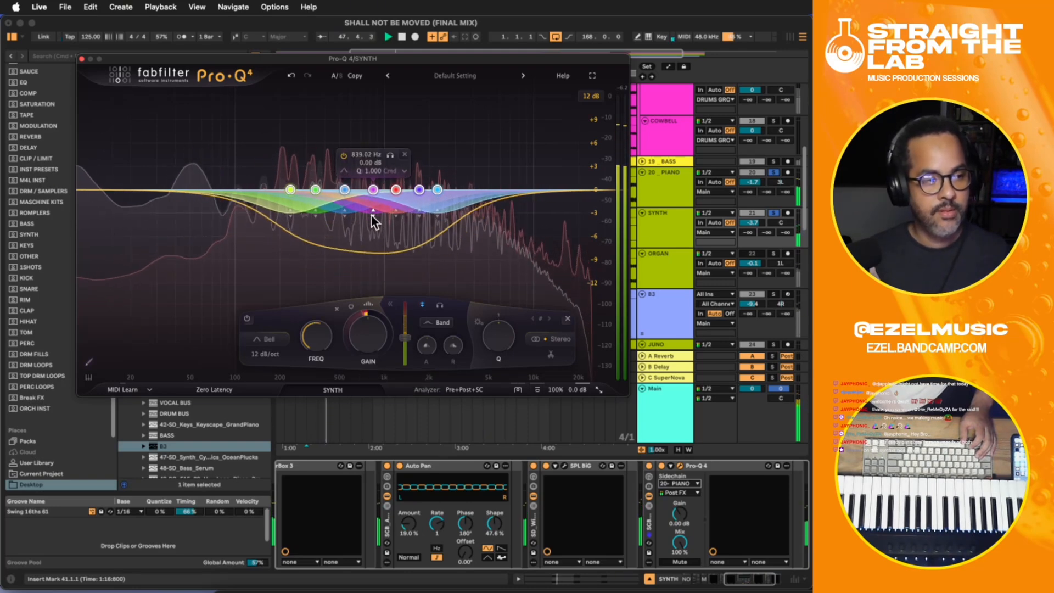
{"action": "key", "text": "space"}
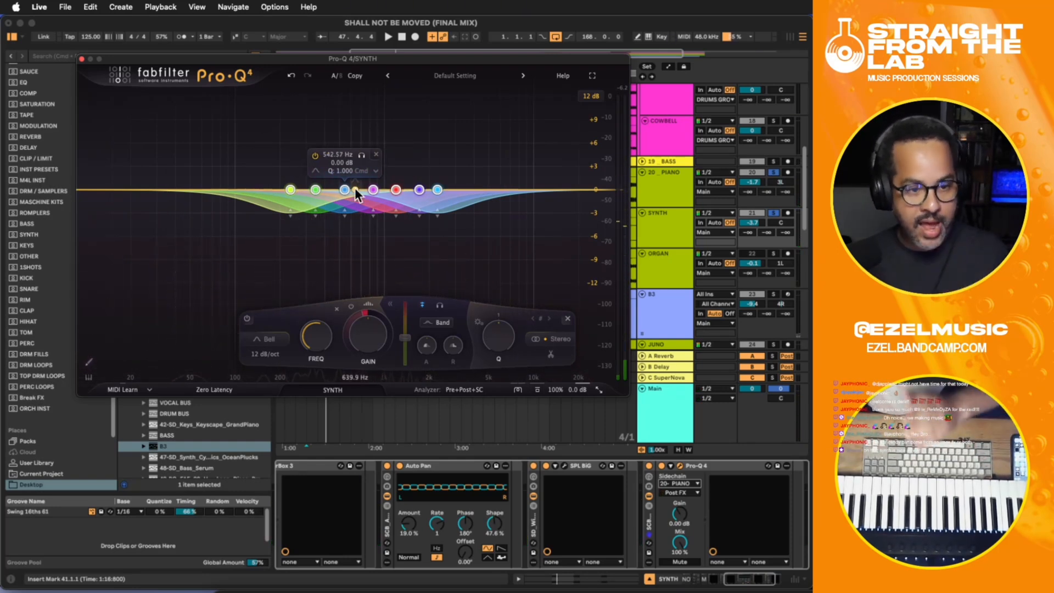
- Move the lowest band up close to the 345 Hz band and the highest down to about 1588 Hz, audition, and close the plugin window
{"action": "left_click", "coordinate": [293, 214]}
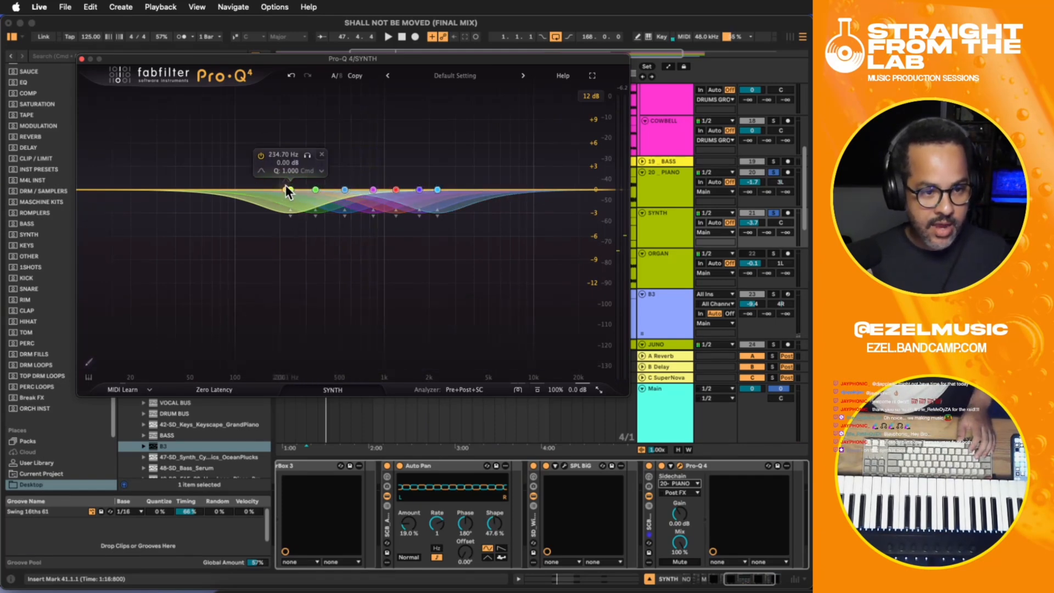
{"action": "left_click", "coordinate": [288, 189]}
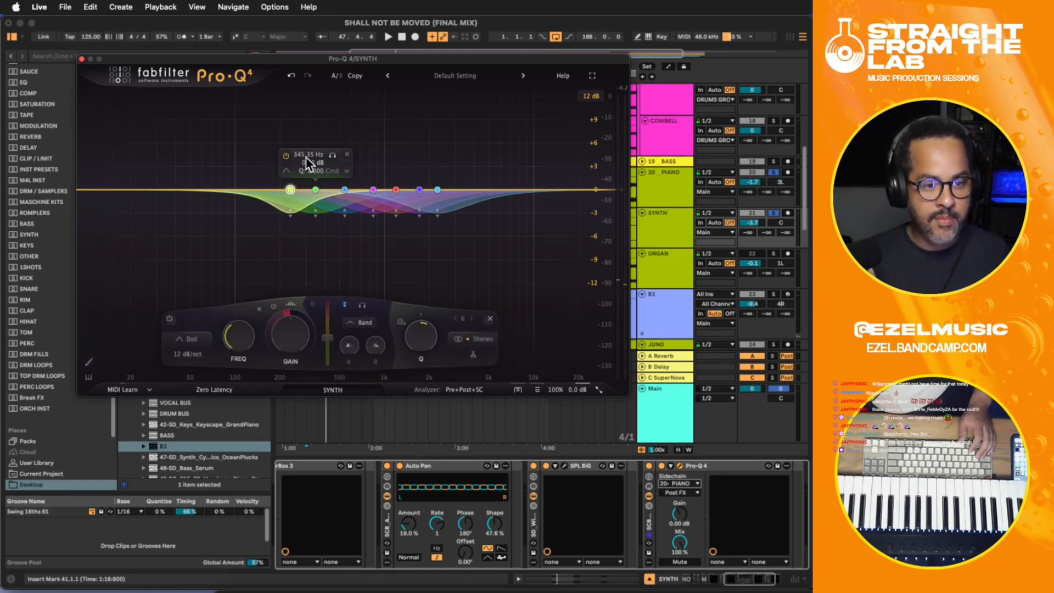
{"action": "left_click_drag", "start_coordinate": [290, 189], "coordinate": [305, 190]}
{"action": "left_click_drag", "start_coordinate": [437, 189], "coordinate": [416, 188]}
{"action": "key", "text": "space"}
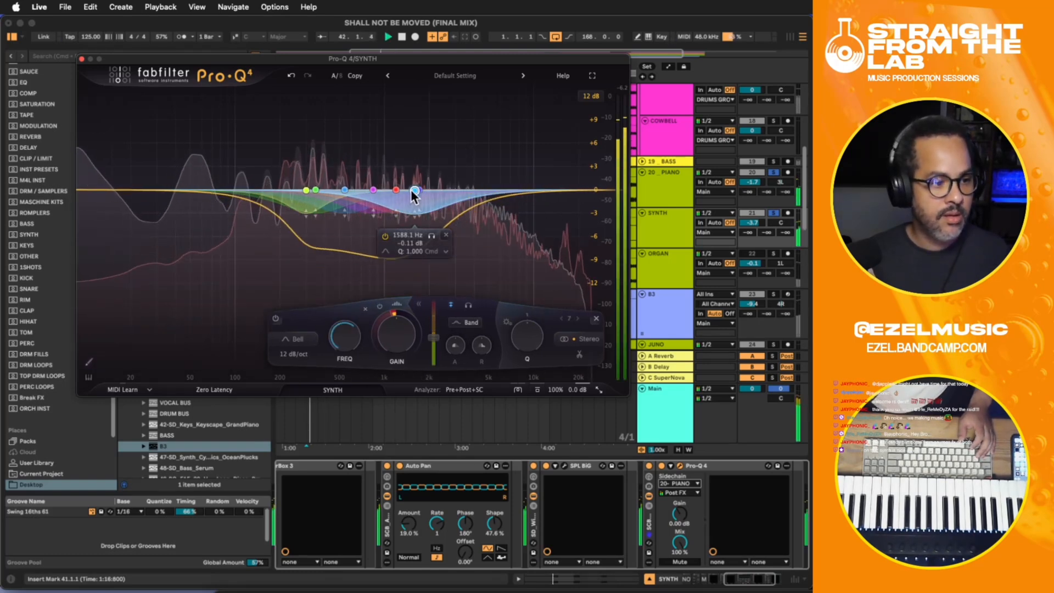
{"action": "left_click", "coordinate": [81, 59]}
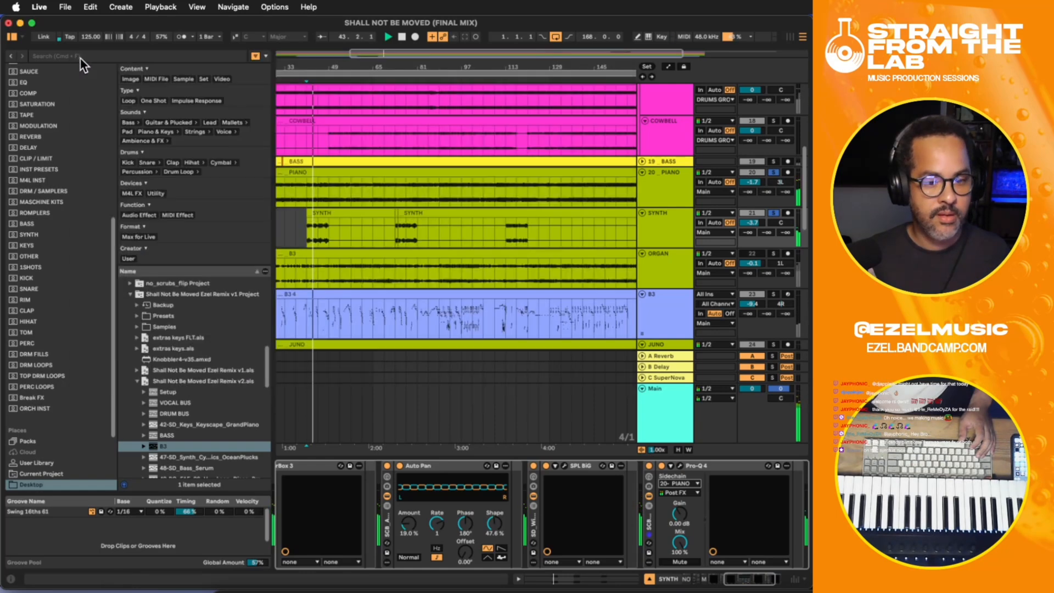
- Group SYNTH's effects from Supernova through Pro-Q 4 into an Audio Effect Rack and fold the rack
{"action": "key", "text": "space"}
{"action": "left_click", "coordinate": [352, 225]}
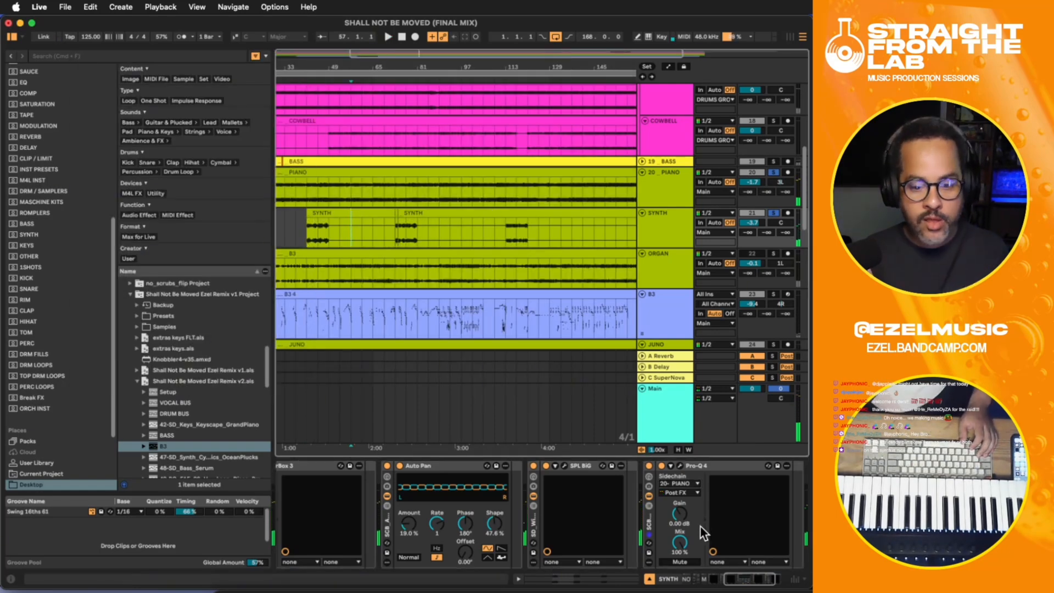
{"action": "left_click_drag", "start_coordinate": [742, 581], "coordinate": [757, 583]}
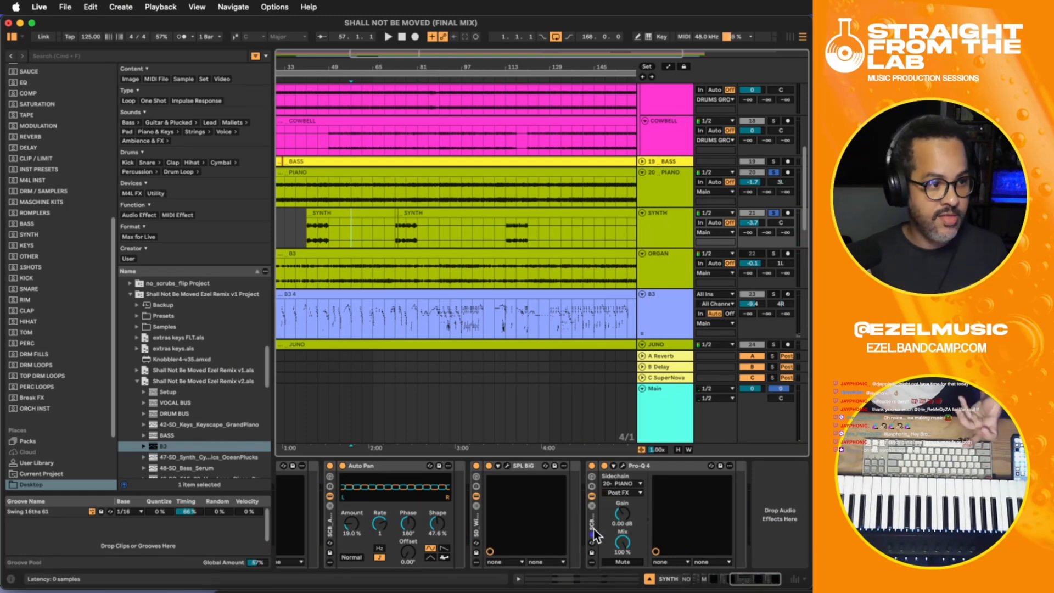
{"action": "left_click_drag", "start_coordinate": [751, 576], "coordinate": [724, 580]}
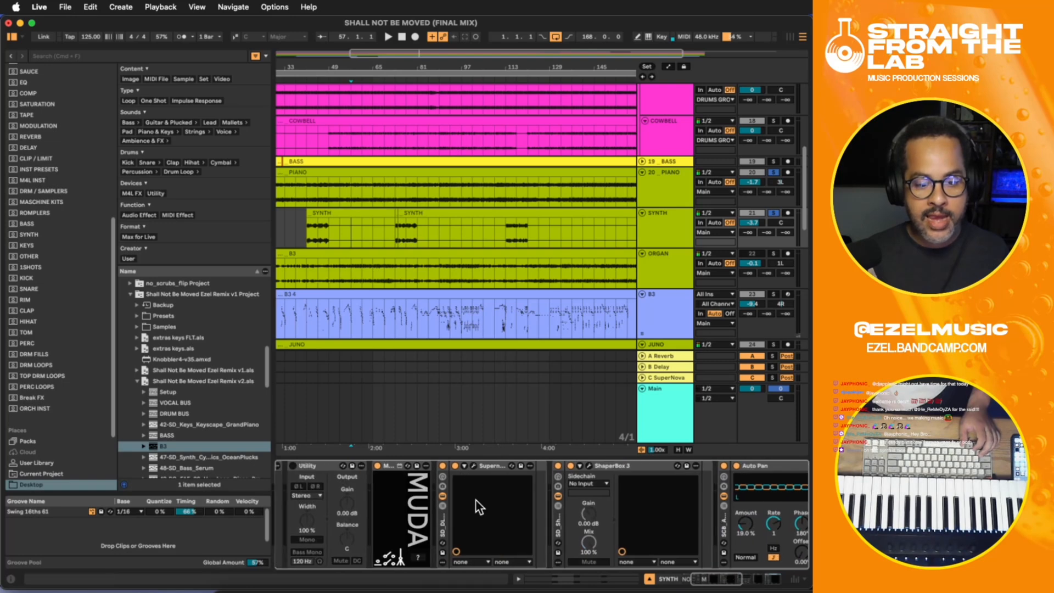
{"action": "left_click", "coordinate": [441, 519], "text": "shift"}
{"action": "key", "text": "super+g"}
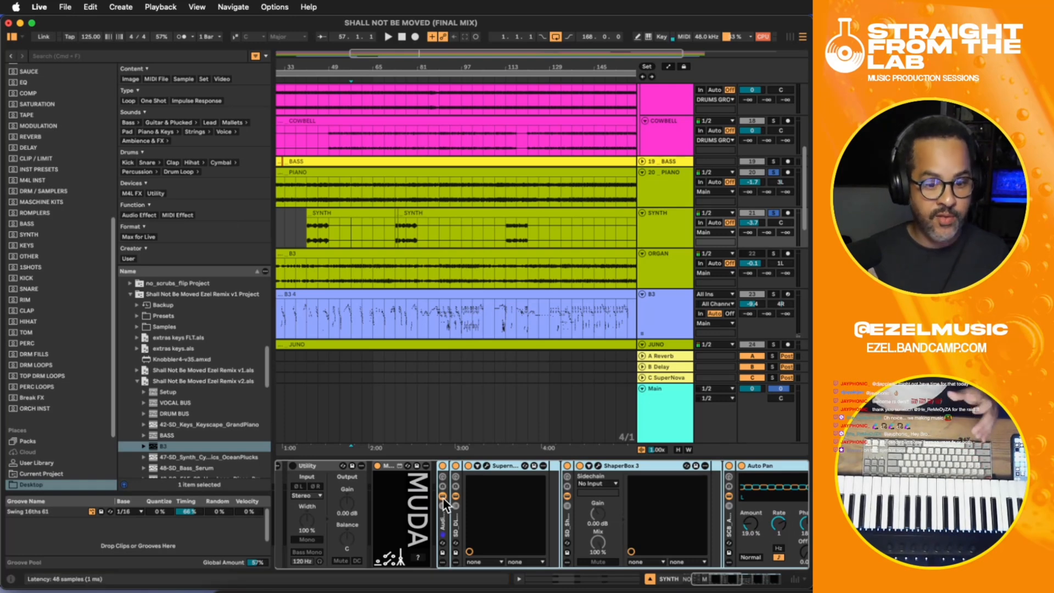
{"action": "left_click", "coordinate": [443, 496]}
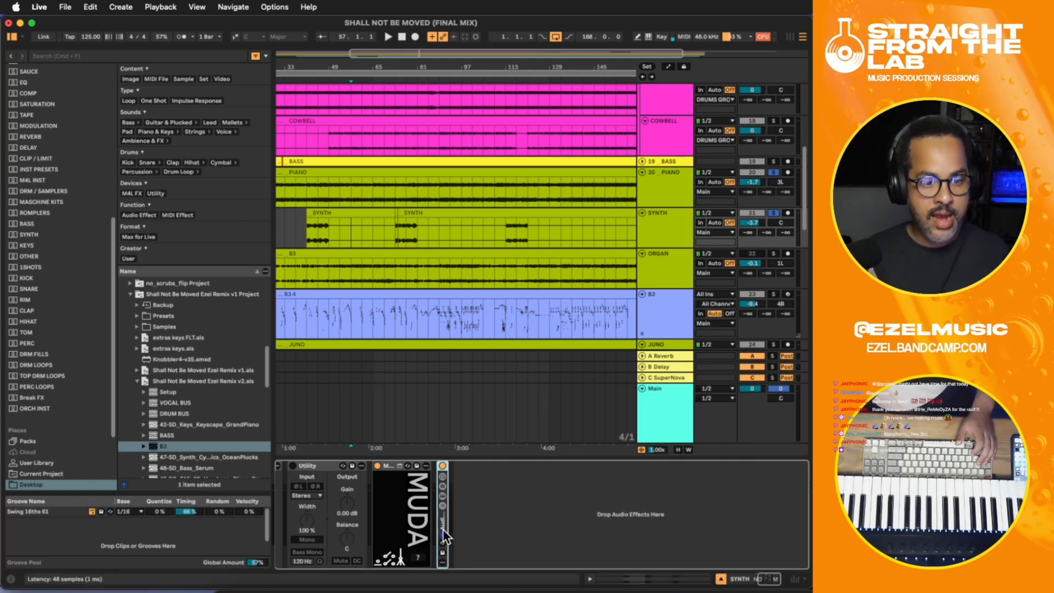
- Play SYNTH with PIANO from bar 41, comparing the sound with SYNTH's effect rack bypassed and enabled
{"action": "left_click", "coordinate": [309, 230]}
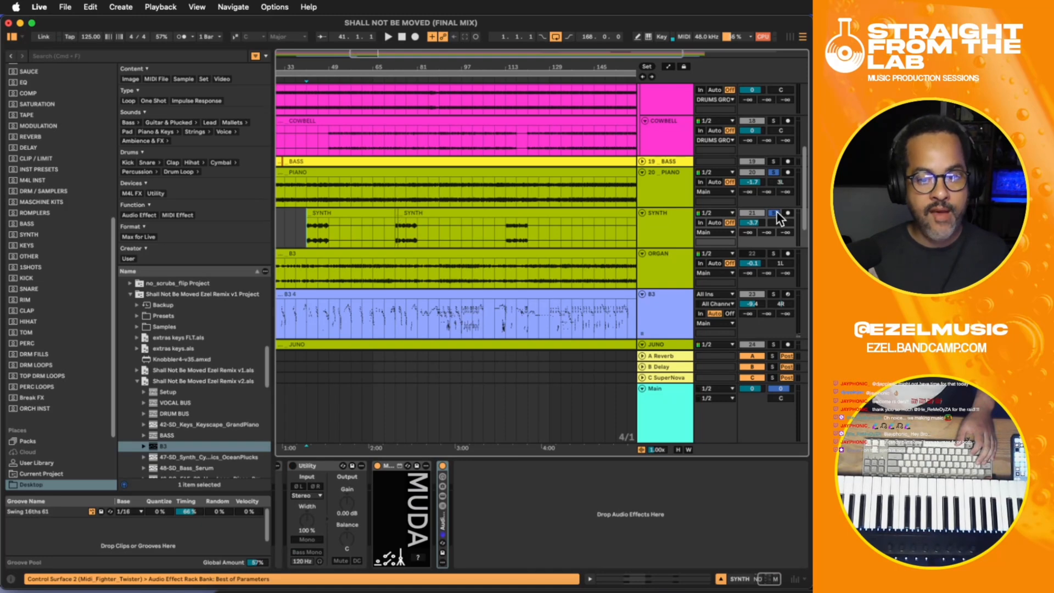
{"action": "key", "text": "space"}
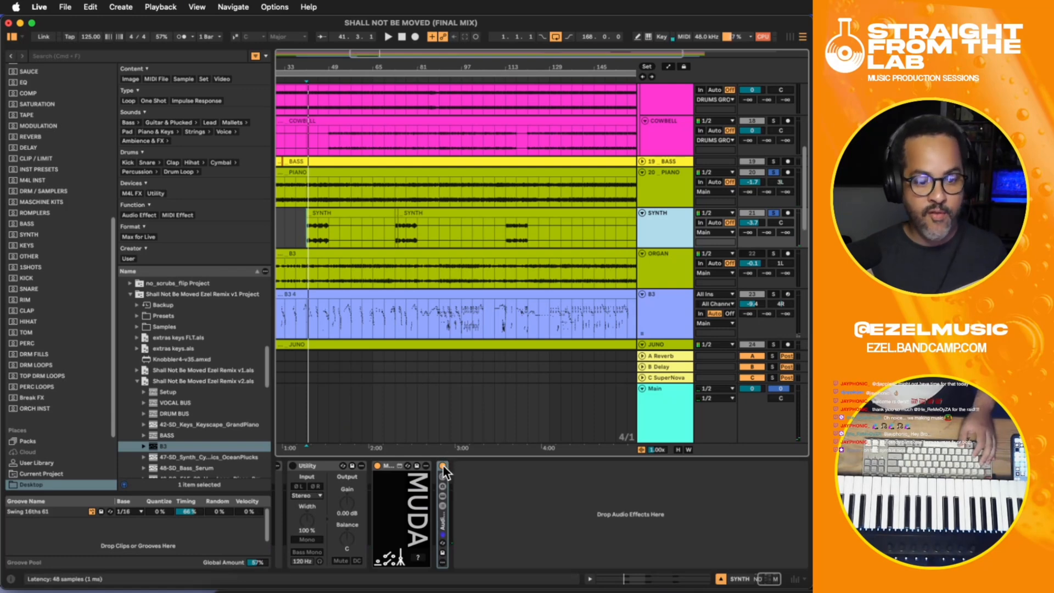
{"action": "key", "text": "space"}
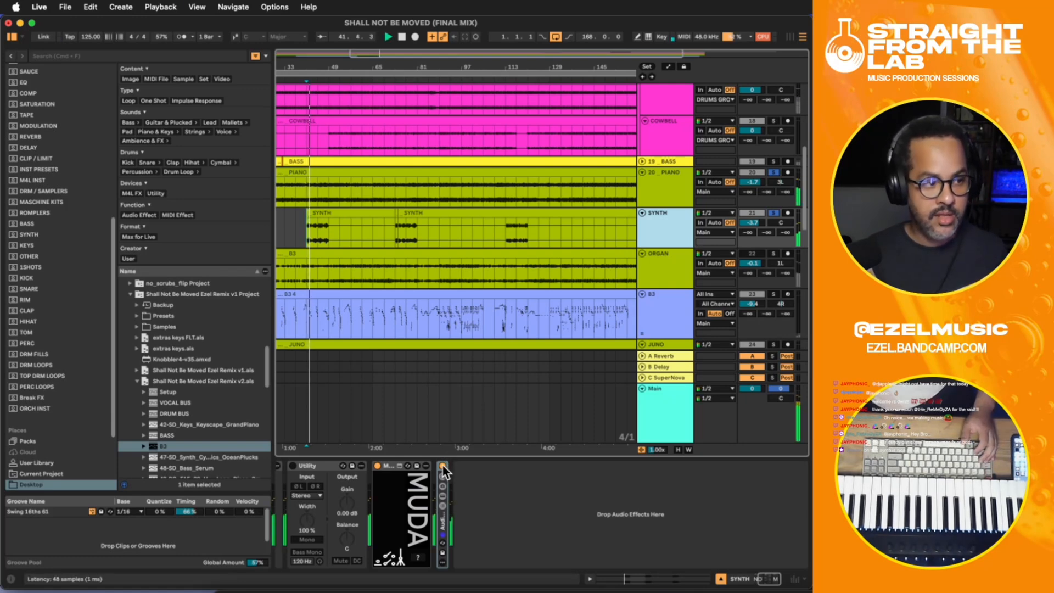
{"action": "key", "text": "space"}
{"action": "key", "text": "space"}
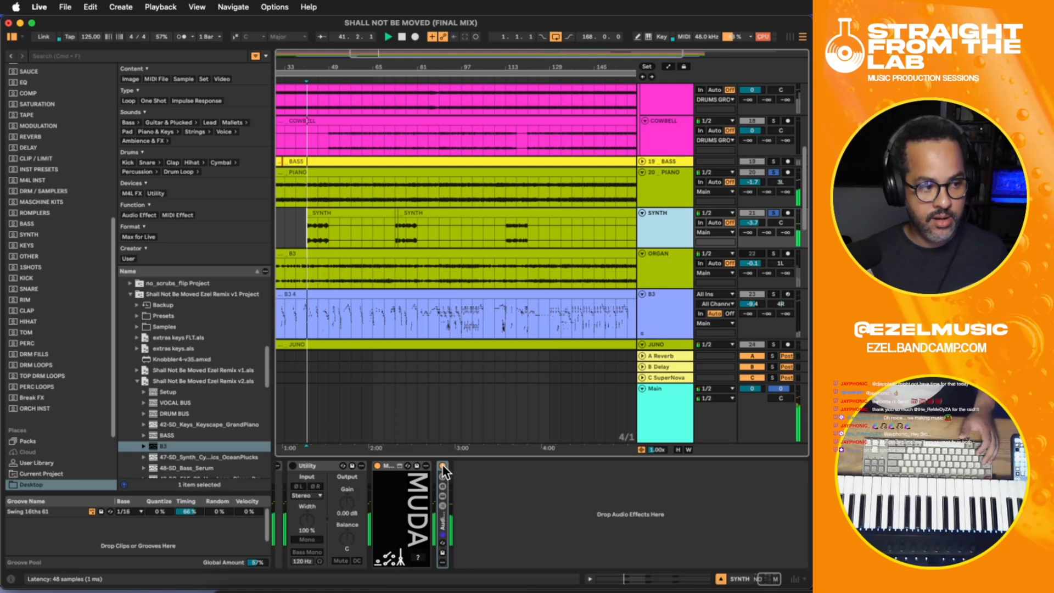
{"action": "left_click", "coordinate": [443, 465]}
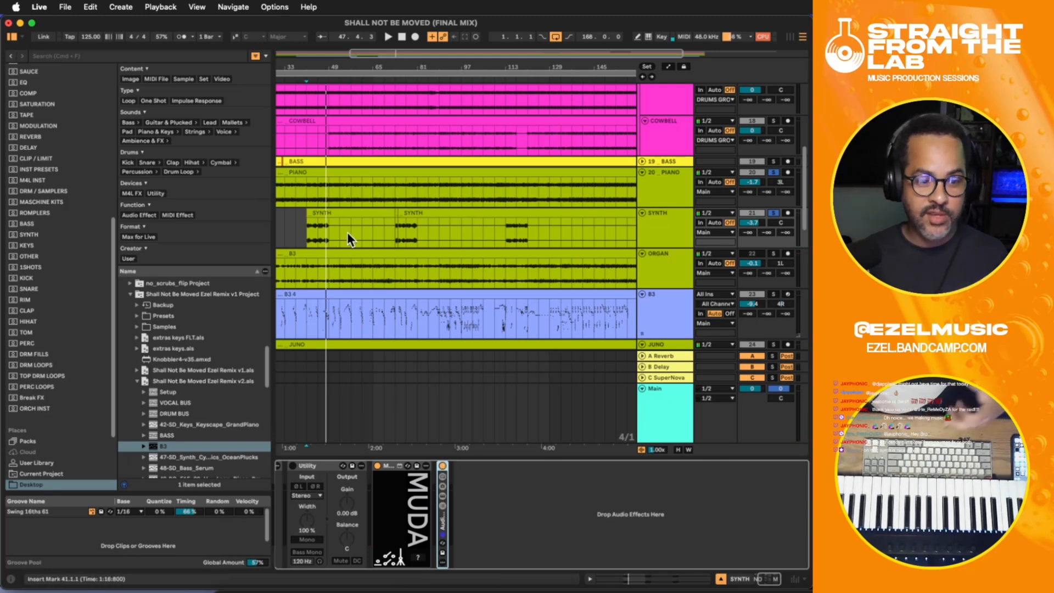
- Play SYNTH with PIANO from bar 73, switching SYNTH's effect rack off and back on to compare
{"action": "left_click", "coordinate": [401, 234]}
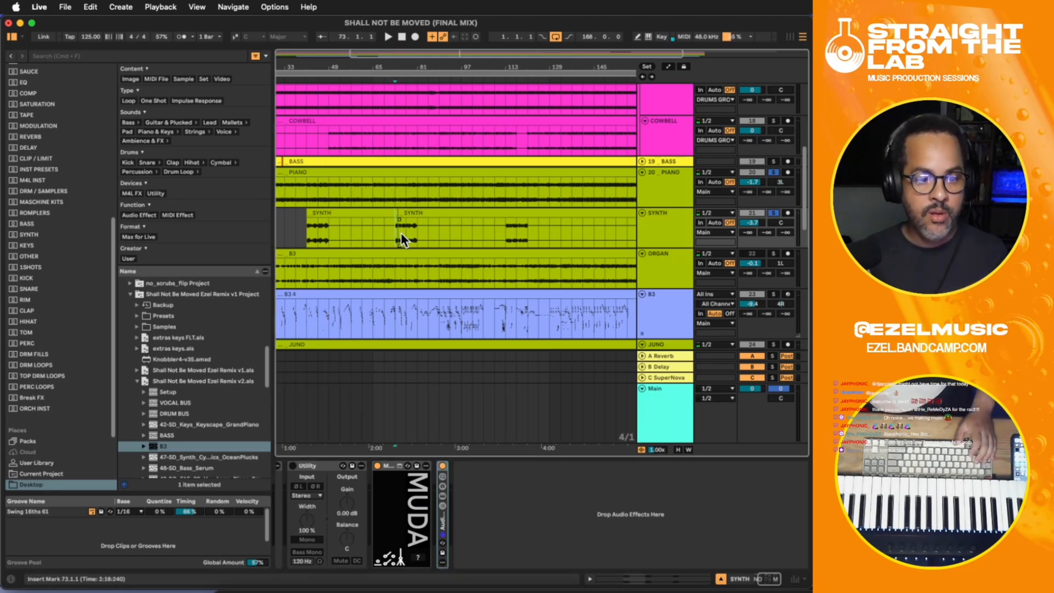
{"action": "left_click", "coordinate": [664, 233]}
{"action": "key", "text": "space"}
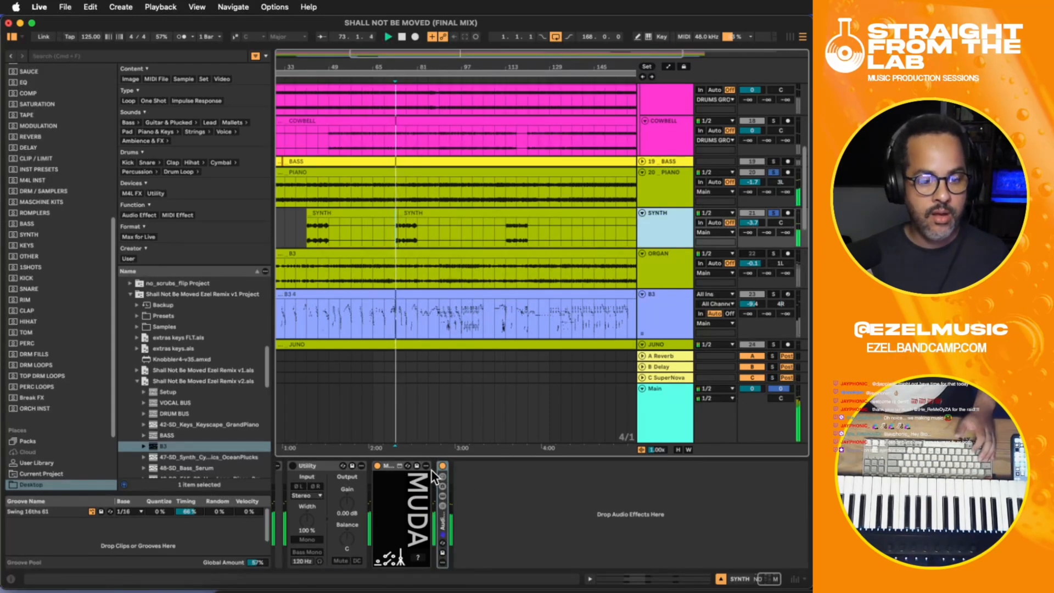
{"action": "left_click", "coordinate": [443, 467]}
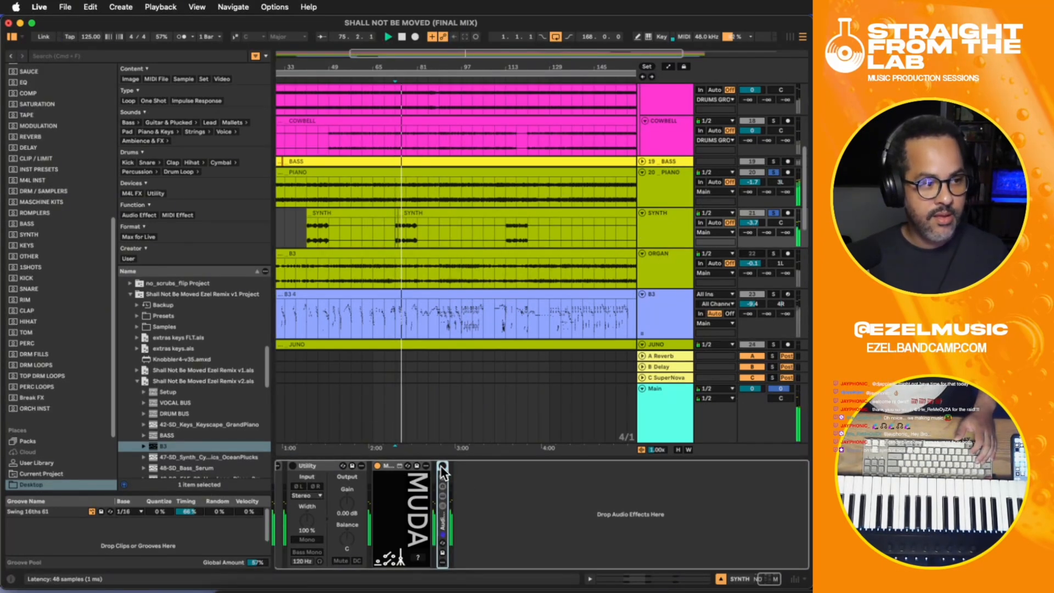
{"action": "left_click", "coordinate": [442, 466]}
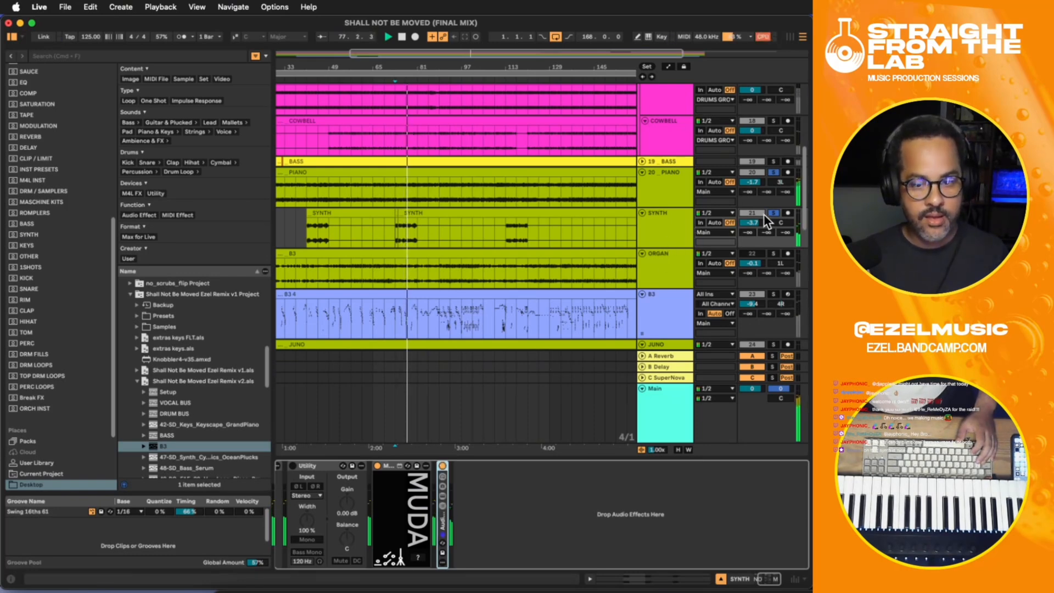
- Unsolo the SYNTH and PIANO tracks and play the full mix from bar 73
{"action": "key", "text": "space"}
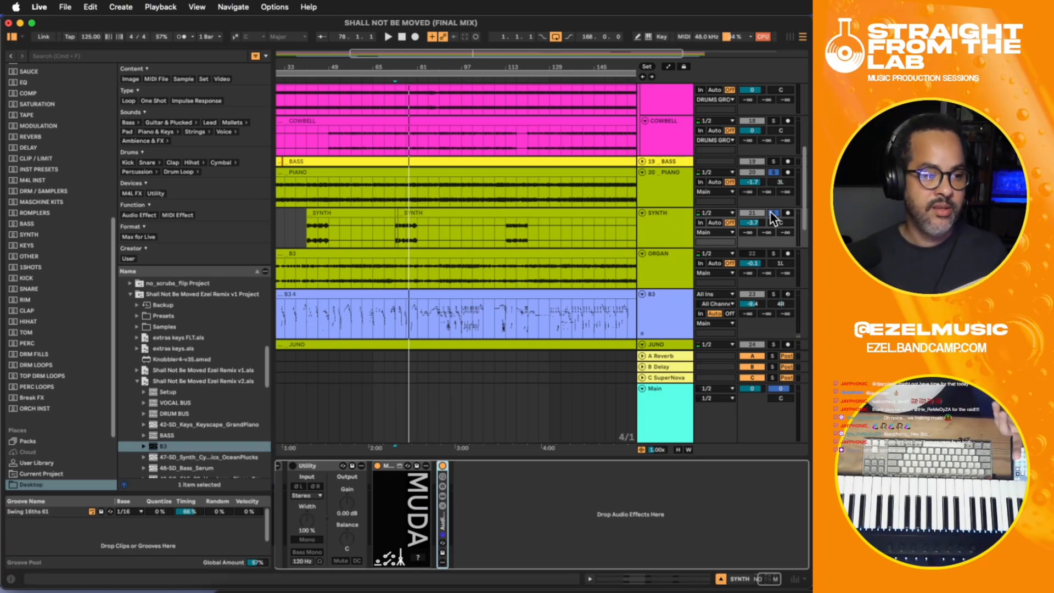
{"action": "left_click", "coordinate": [773, 214]}
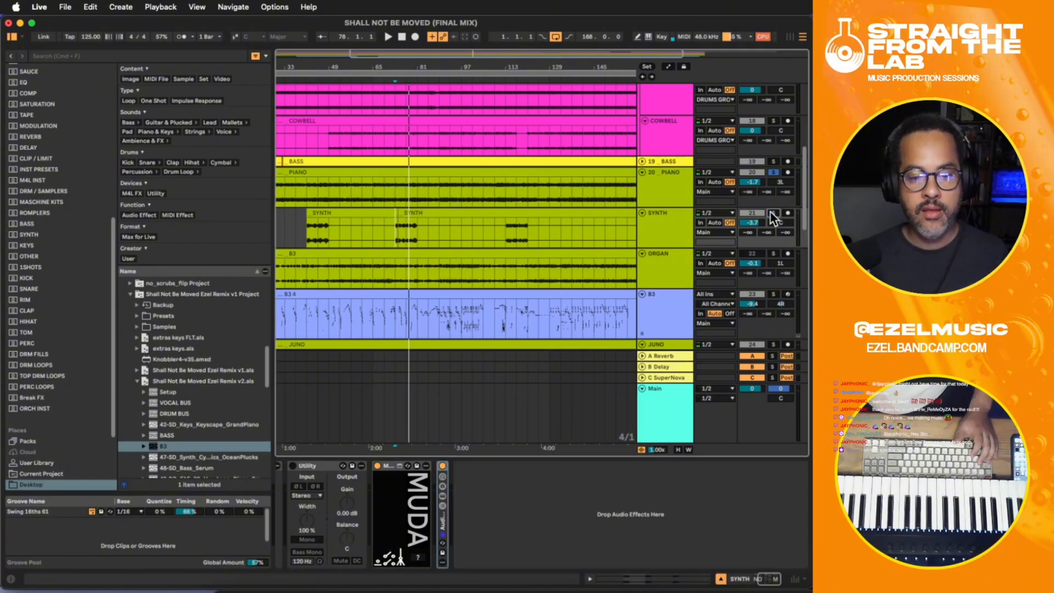
{"action": "key", "text": "space"}
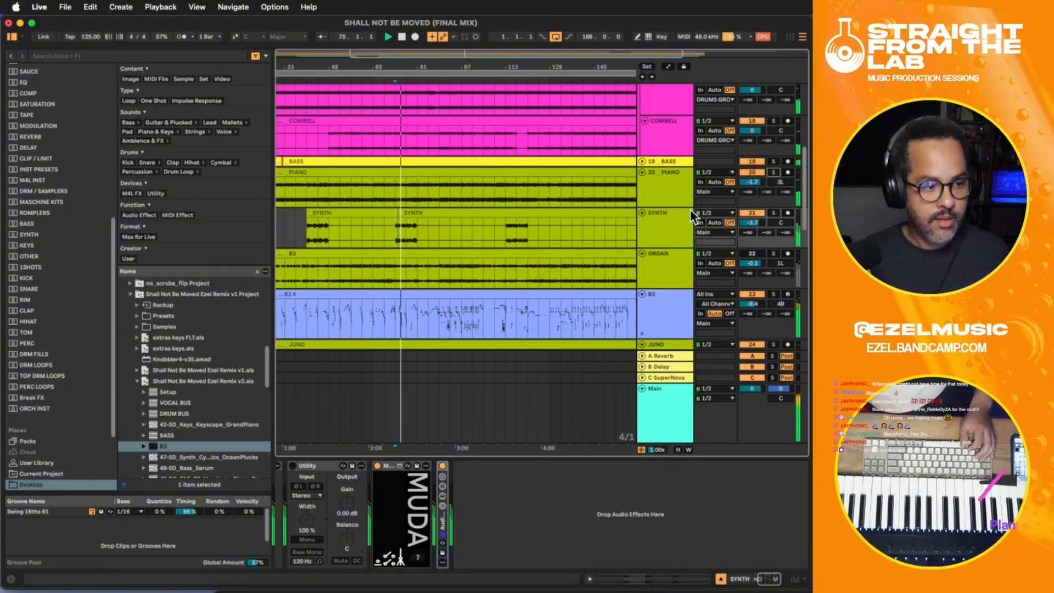
- Show the ORGAN track's effects and replay the full mix from bar 73
{"action": "scroll", "coordinate": [541, 212], "scroll_direction": "down", "scroll_amount": 3}
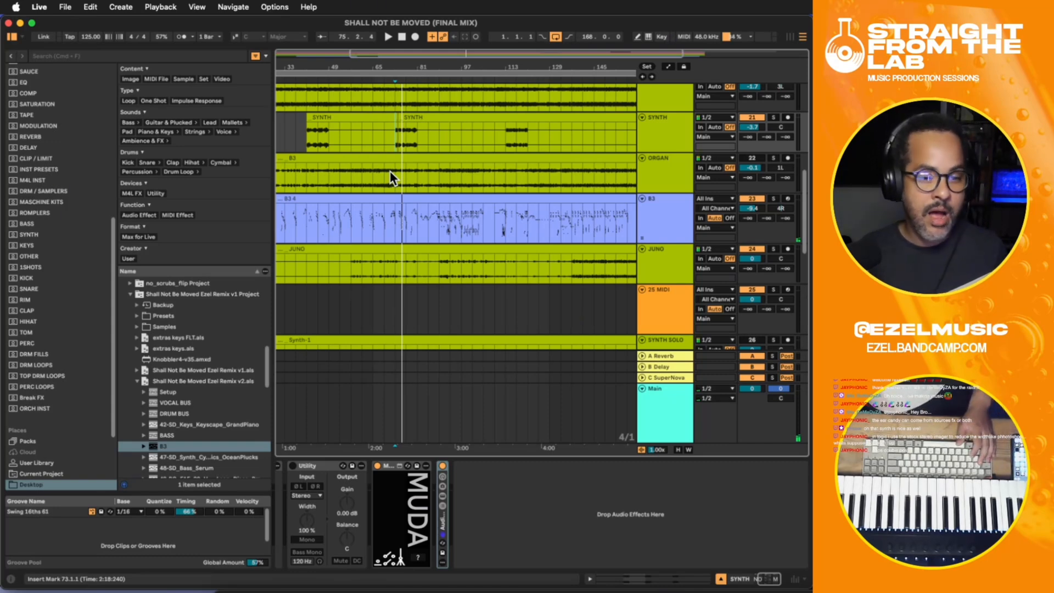
{"action": "left_click", "coordinate": [390, 173]}
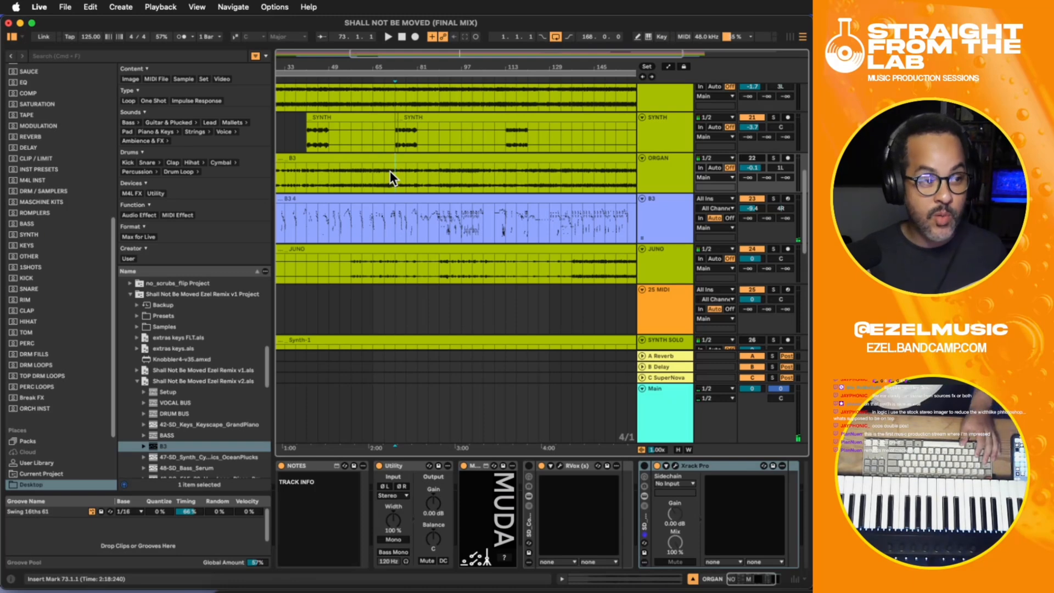
{"action": "key", "text": "space"}
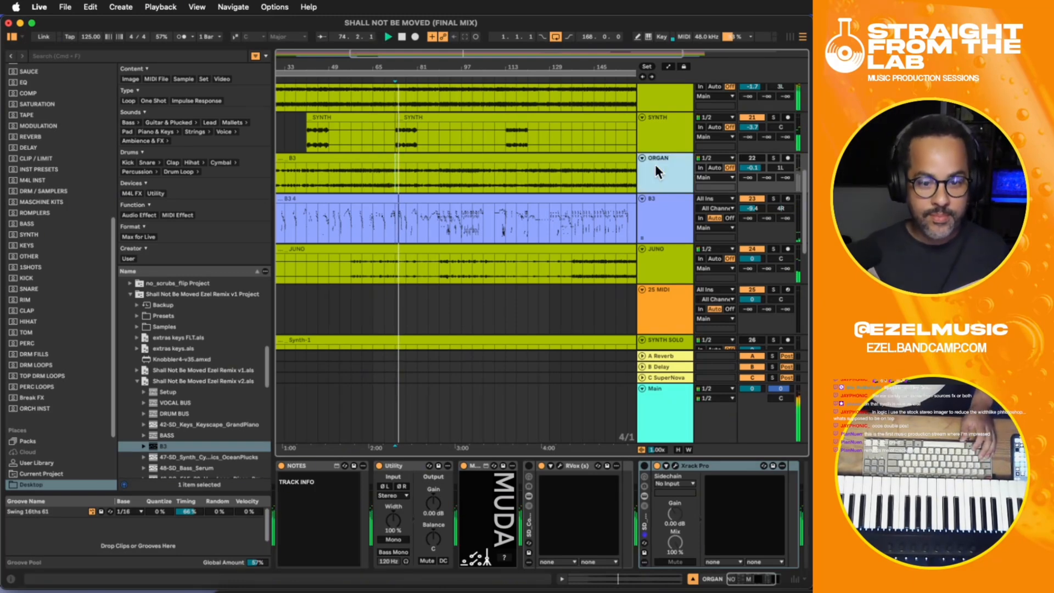
- Select the ORGAN track
{"action": "left_click", "coordinate": [663, 182]}
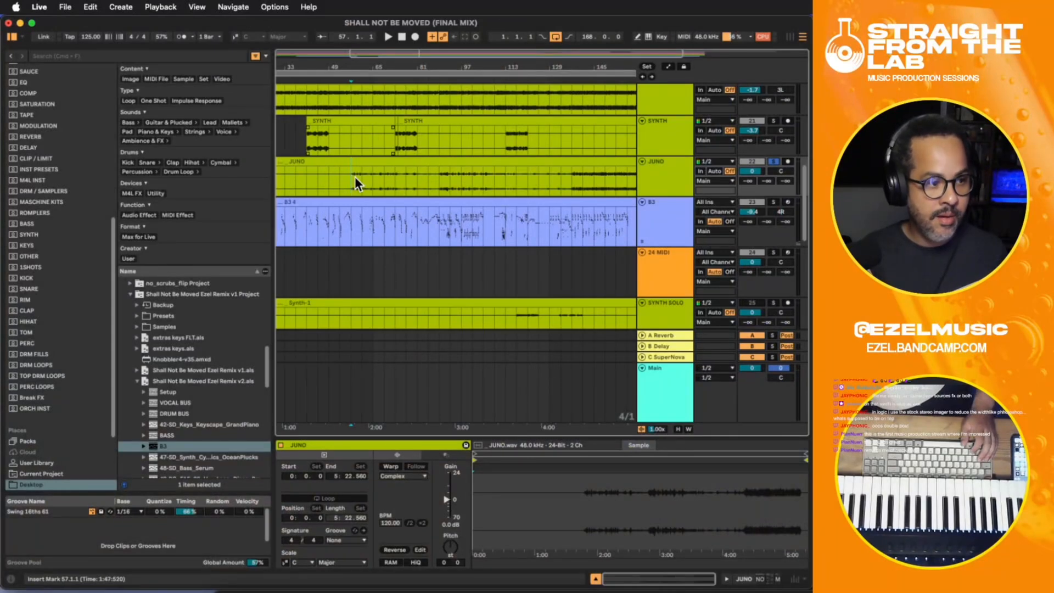
- Recolour the SYNTH and JUNO tracks muted teal and assign that track colour to their clips
{"action": "scroll", "coordinate": [527, 167], "scroll_direction": "up", "scroll_amount": 2}
{"action": "left_click", "coordinate": [652, 171]}
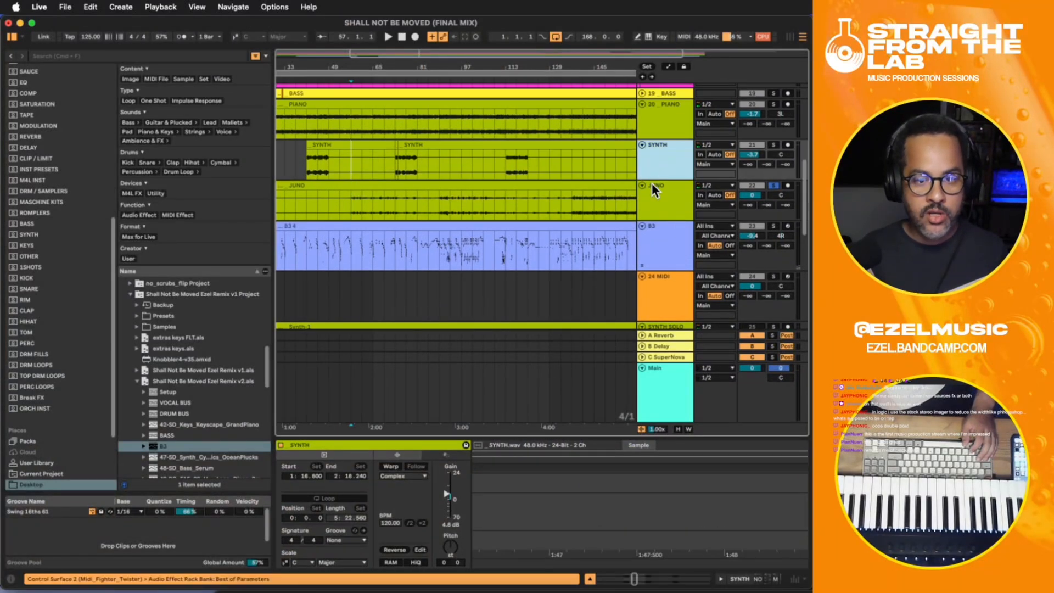
{"action": "left_click", "coordinate": [660, 186], "text": "shift"}
{"action": "right_click", "coordinate": [662, 176]}
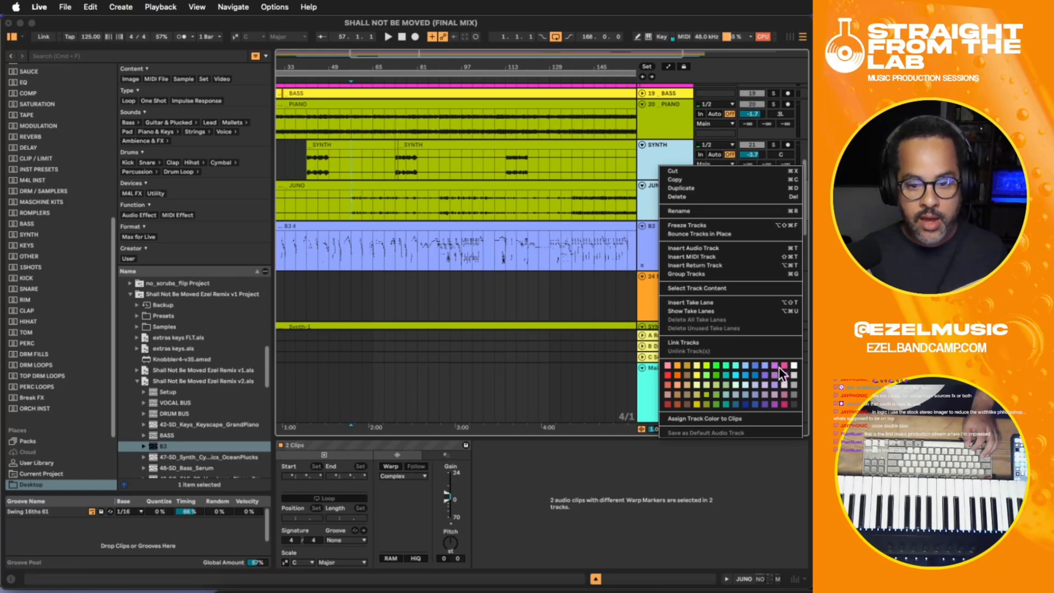
{"action": "left_click", "coordinate": [721, 394]}
{"action": "right_click", "coordinate": [663, 194]}
{"action": "left_click", "coordinate": [736, 450]}
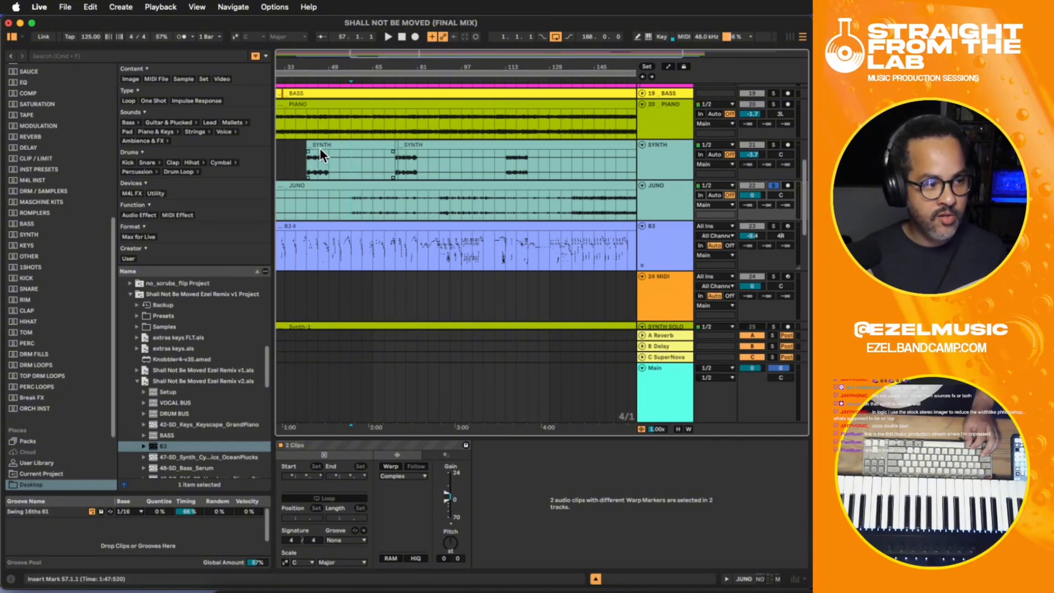
- Play PIANO and JUNO soloed from bar 57 and raise the JUNO clip's gain to 14.5 dB
{"action": "left_click", "coordinate": [352, 203]}
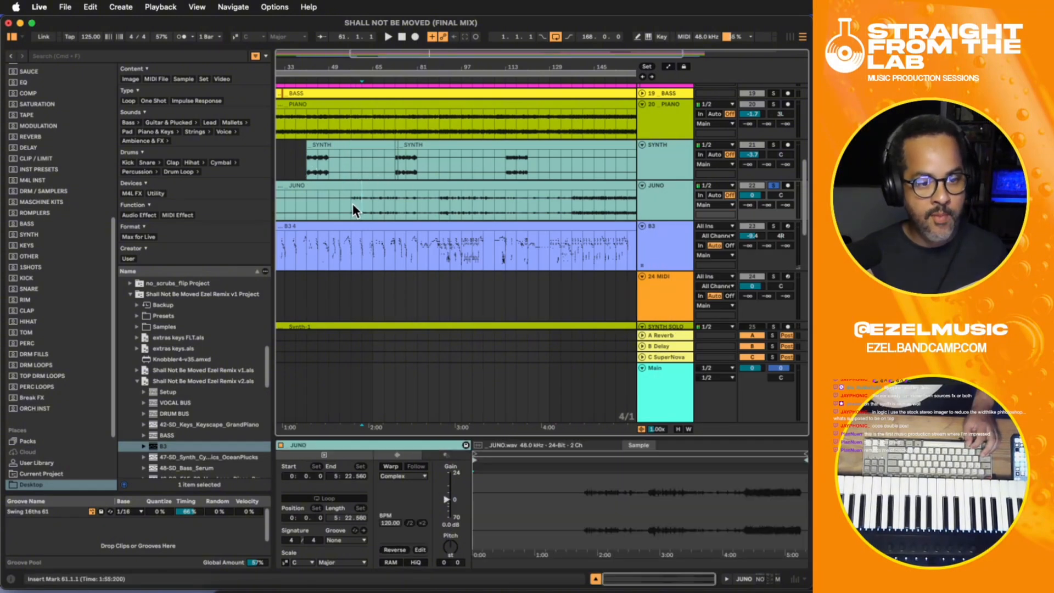
{"action": "left_click", "coordinate": [774, 104]}
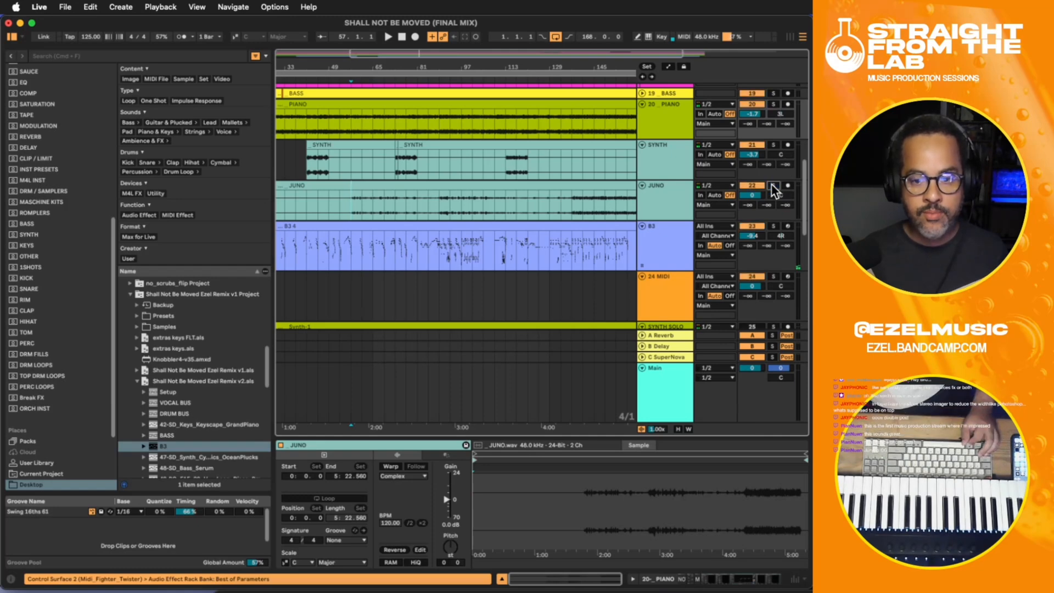
{"action": "key", "text": "space"}
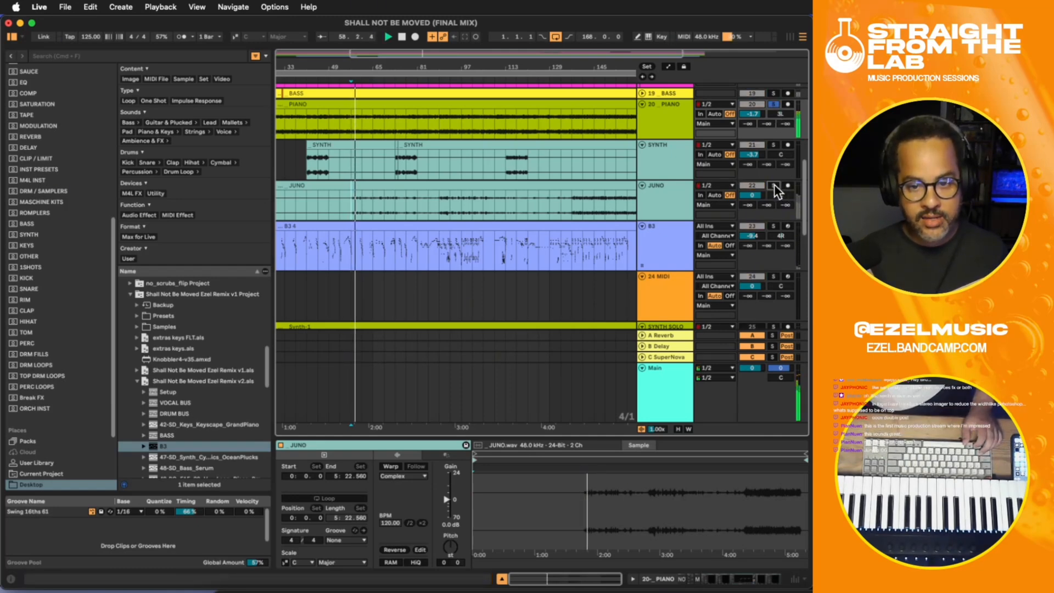
{"action": "left_click", "coordinate": [774, 186]}
{"action": "left_click", "coordinate": [444, 450]}
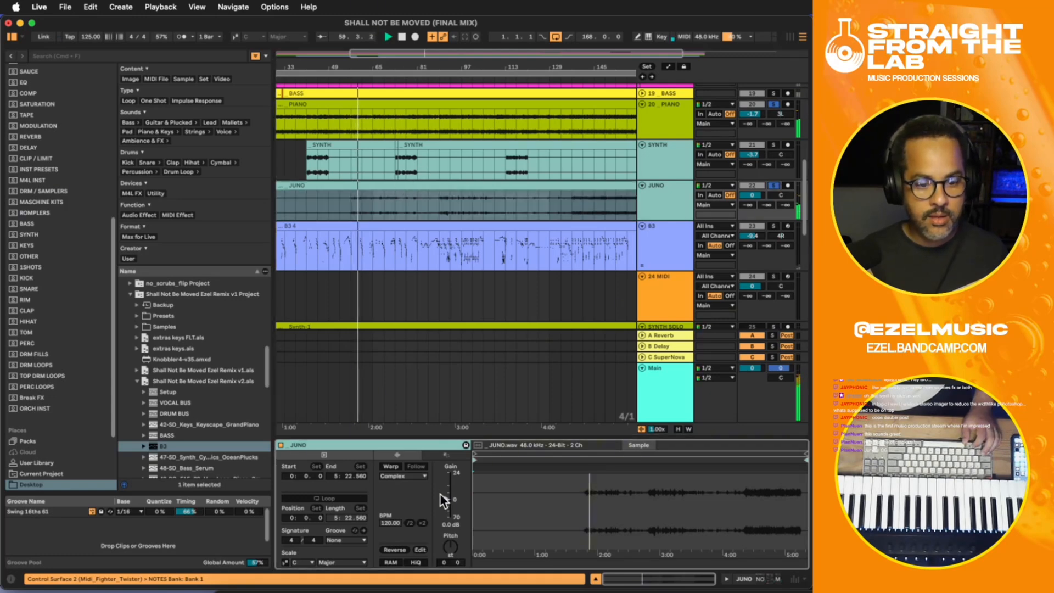
{"action": "left_click_drag", "start_coordinate": [442, 495], "coordinate": [444, 481]}
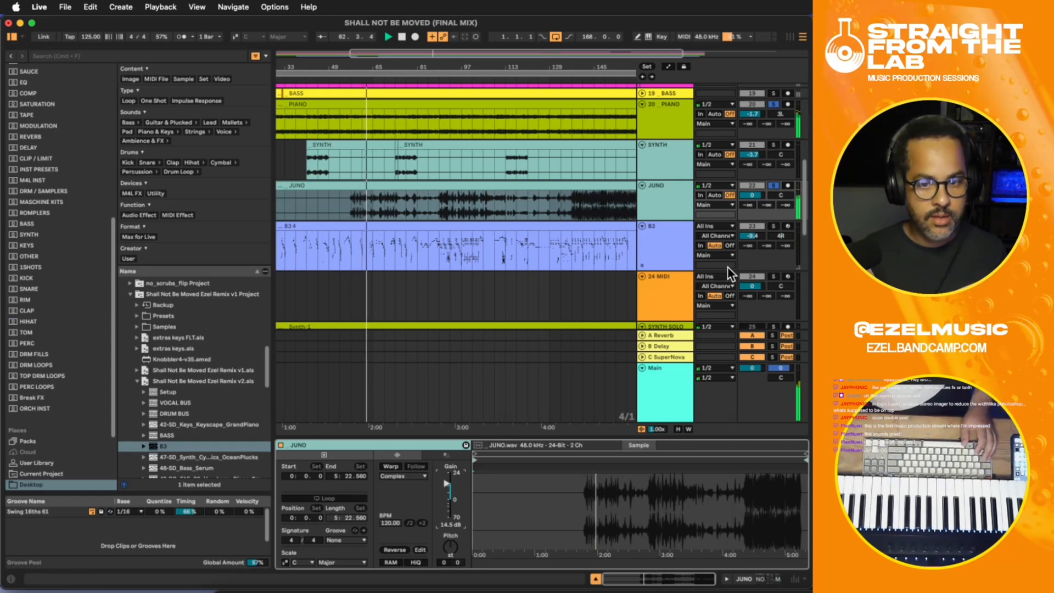
- Solo JUNO alone and play it from bar 57
{"action": "left_click", "coordinate": [773, 185]}
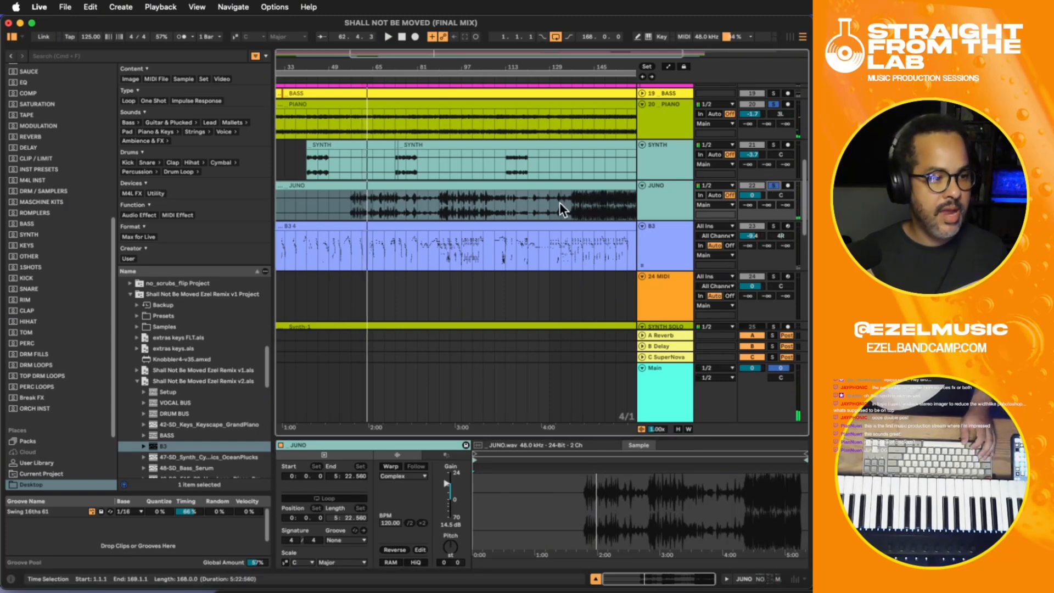
{"action": "left_click", "coordinate": [459, 195]}
{"action": "left_click", "coordinate": [352, 201]}
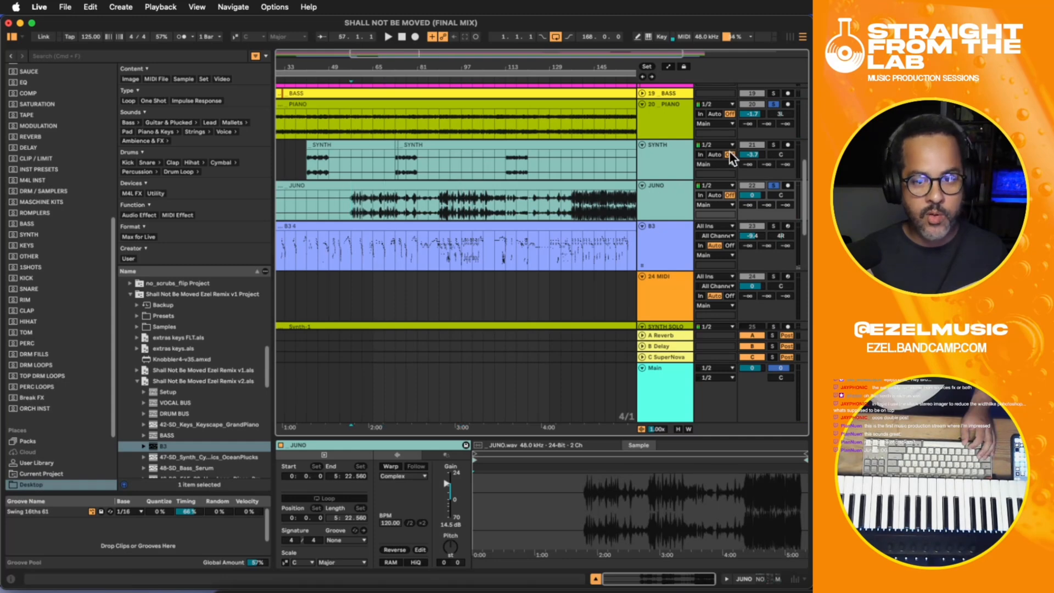
{"action": "left_click", "coordinate": [773, 104]}
{"action": "left_click", "coordinate": [774, 185]}
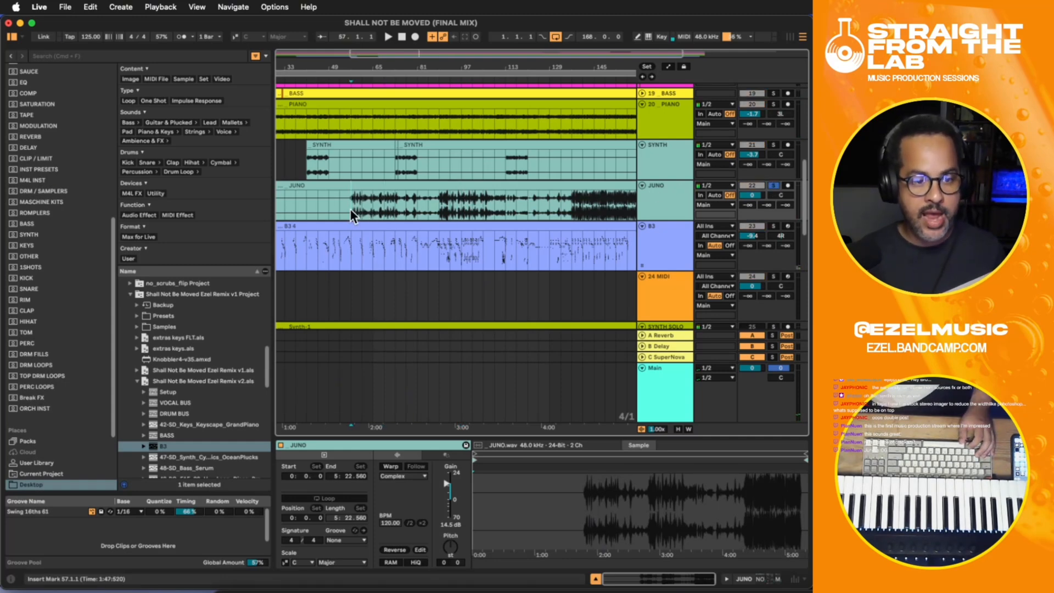
{"action": "key", "text": "space"}
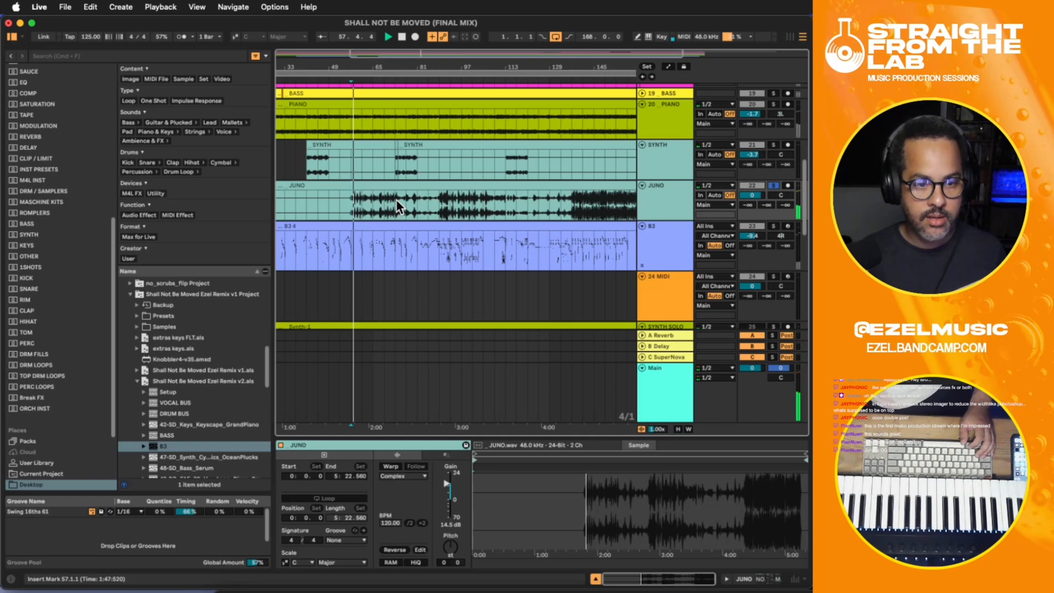
{"action": "key", "text": "space"}
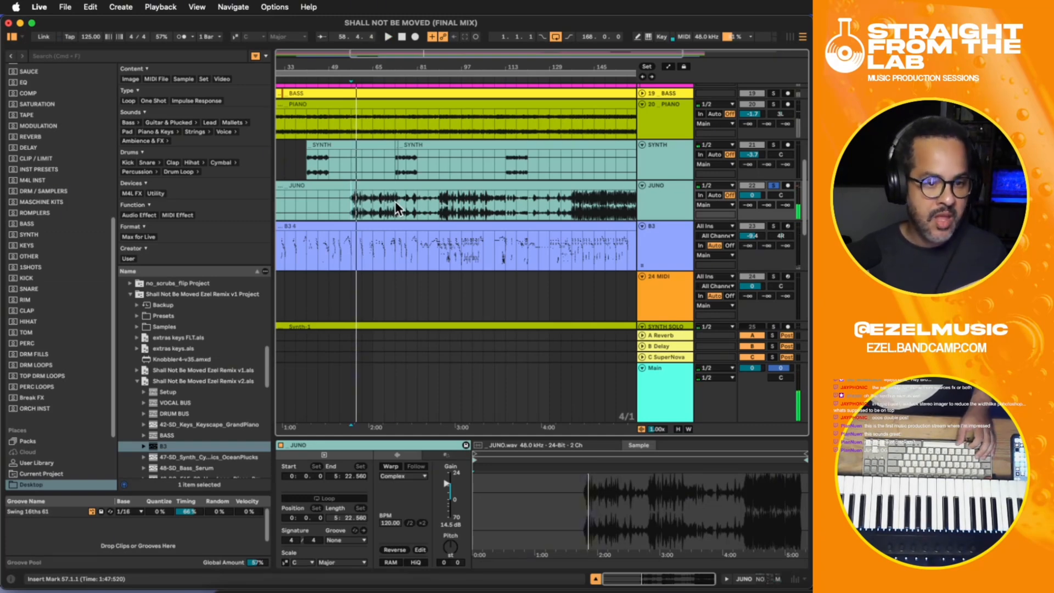
- Review the SYNTH track's effect chain through to its last device
{"action": "left_click_drag", "start_coordinate": [395, 201], "coordinate": [357, 196]}
{"action": "left_click", "coordinate": [667, 156]}
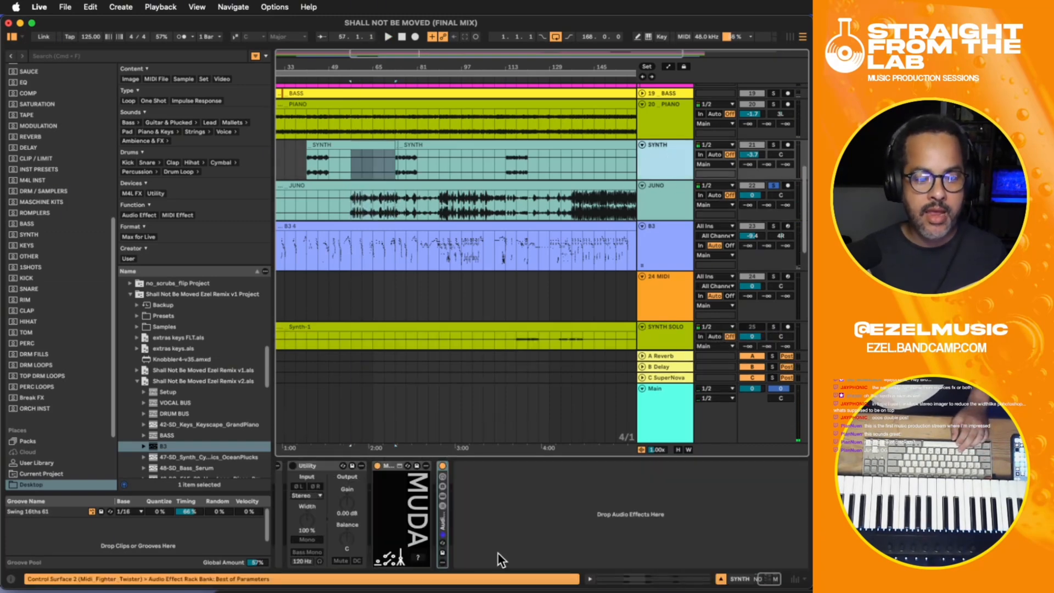
{"action": "scroll", "coordinate": [535, 533], "scroll_direction": "right", "scroll_amount": 5}
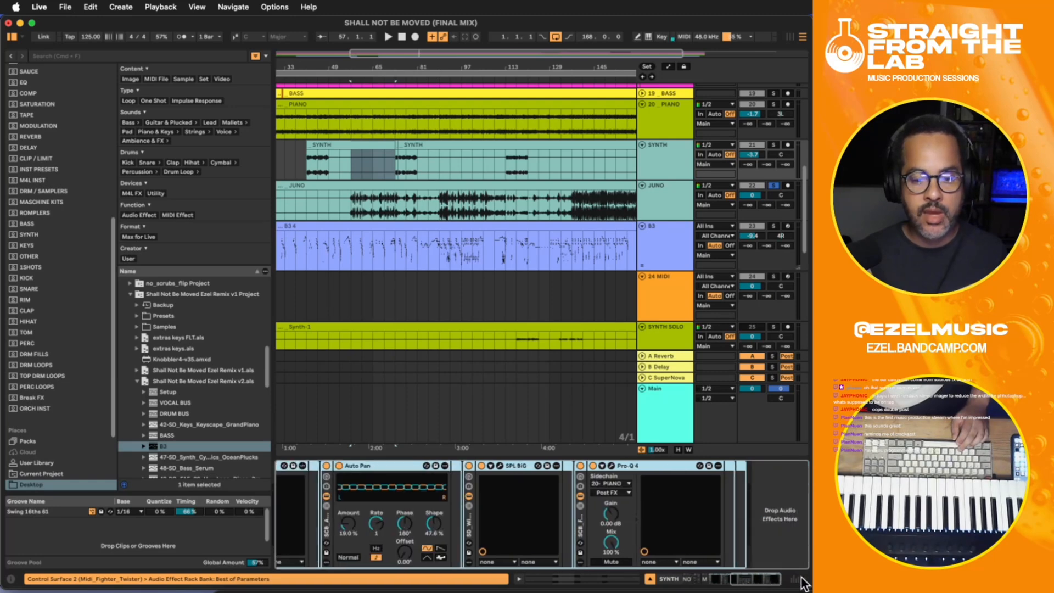
- Add Trackspacer 2.5 to the end of JUNO's effect chain with 20- PIANO as its sidechain input
{"action": "left_click", "coordinate": [664, 207]}
{"action": "left_click", "coordinate": [356, 203]}
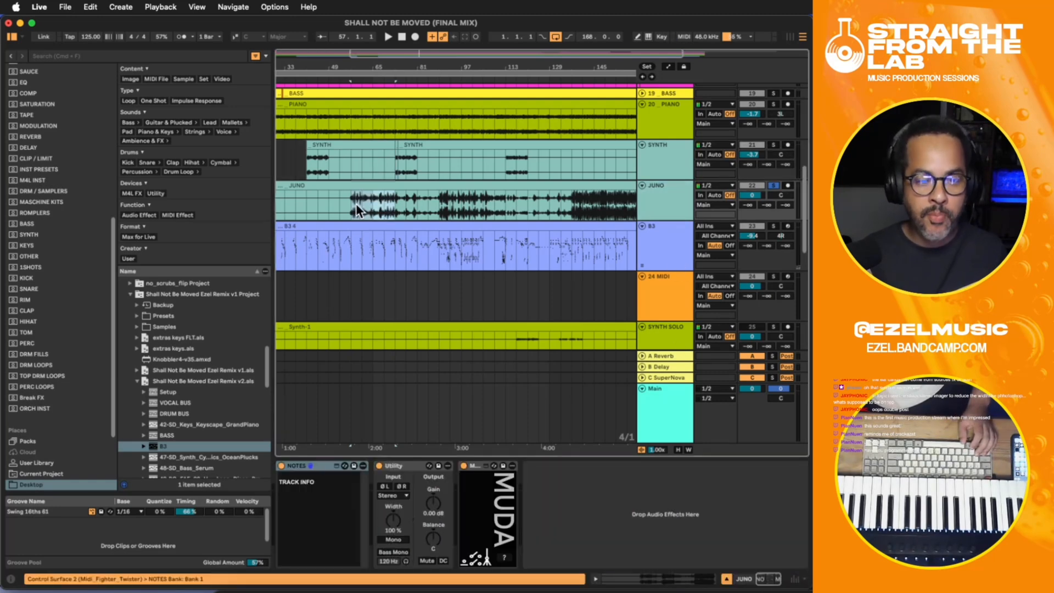
{"action": "left_click", "coordinate": [651, 201]}
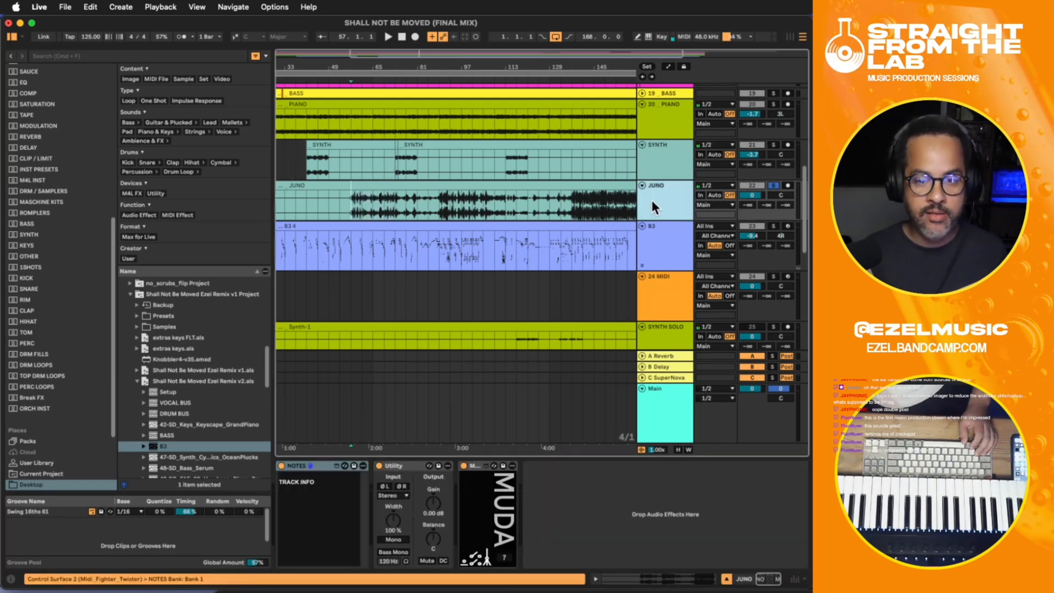
{"action": "left_click", "coordinate": [585, 498]}
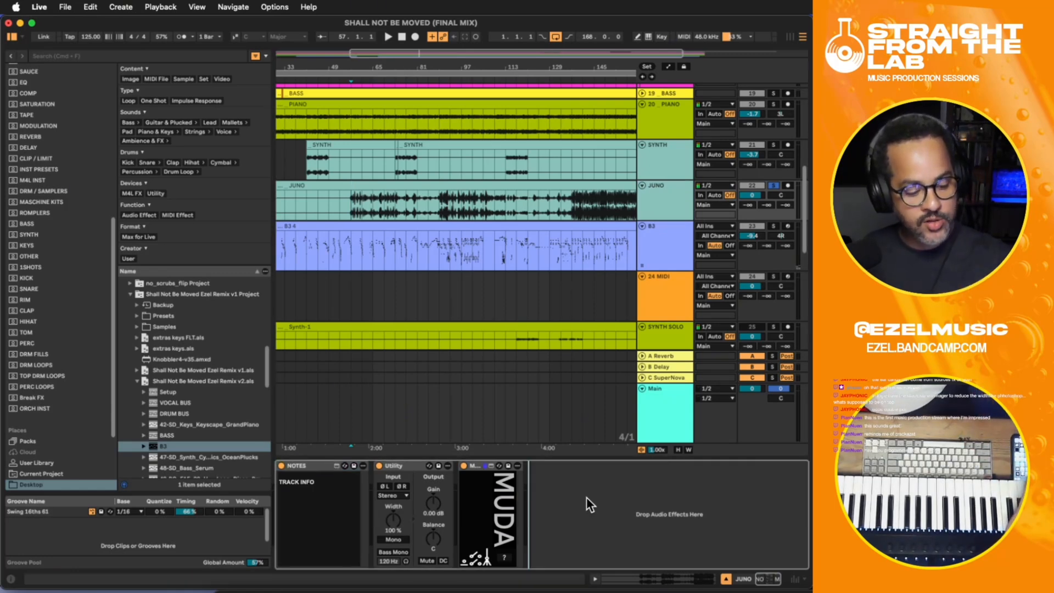
{"action": "key", "text": "super+z"}
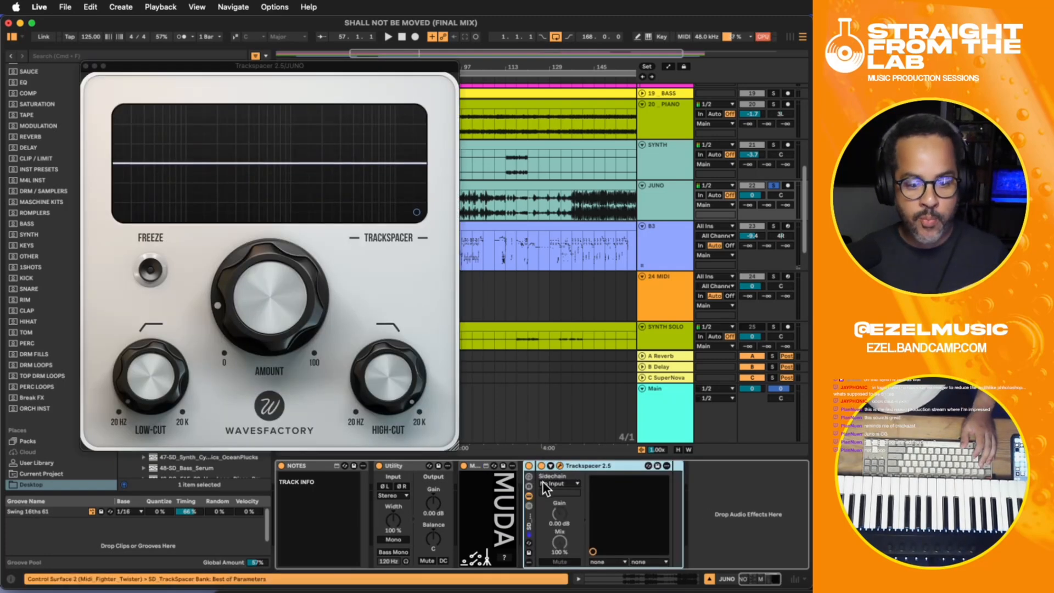
{"action": "left_click", "coordinate": [556, 483]}
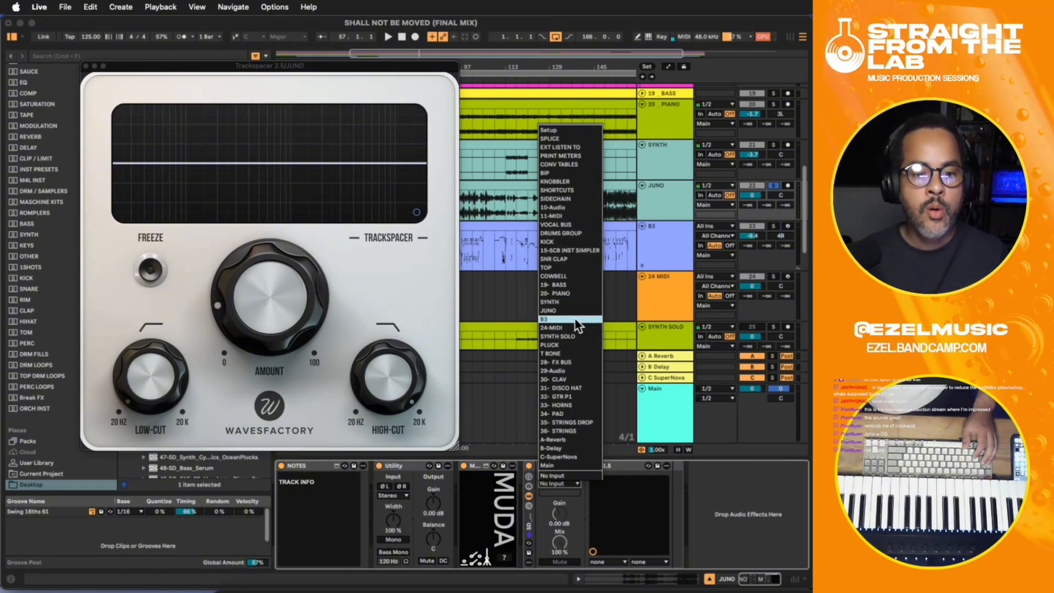
{"action": "left_click", "coordinate": [556, 293]}
- Narrow Trackspacer's frequency range with its cut filters and raise its Amount while playing JUNO from bar 57
{"action": "mouse_move", "coordinate": [390, 370]}
{"action": "left_mouse_down"}
{"action": "mouse_move", "coordinate": [410, 452]}
{"action": "mouse_move", "coordinate": [396, 417]}
{"action": "left_mouse_up"}
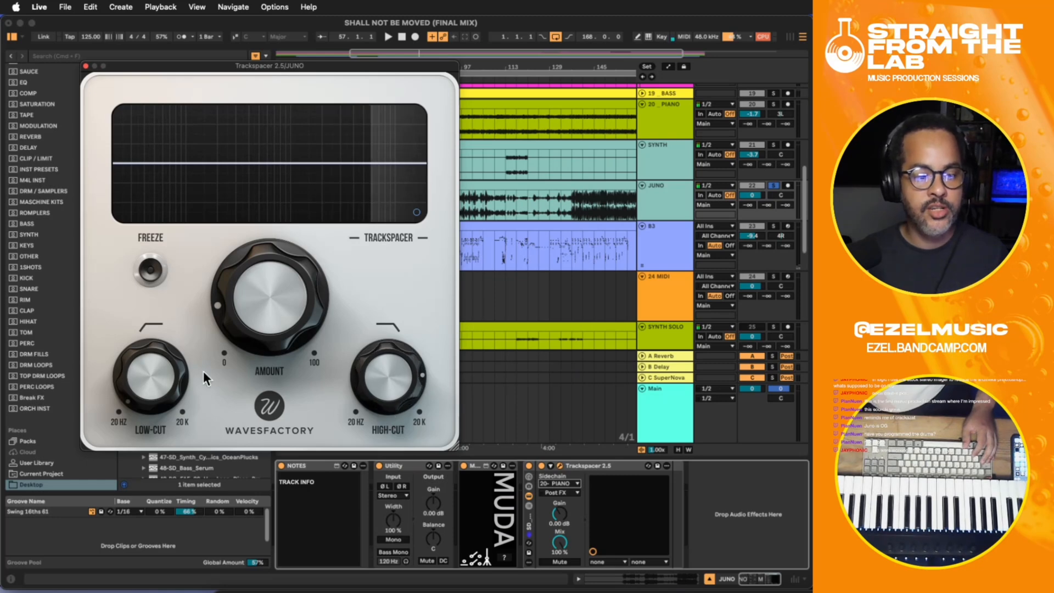
{"action": "key", "text": "space"}
{"action": "left_click_drag", "start_coordinate": [258, 289], "coordinate": [262, 216]}
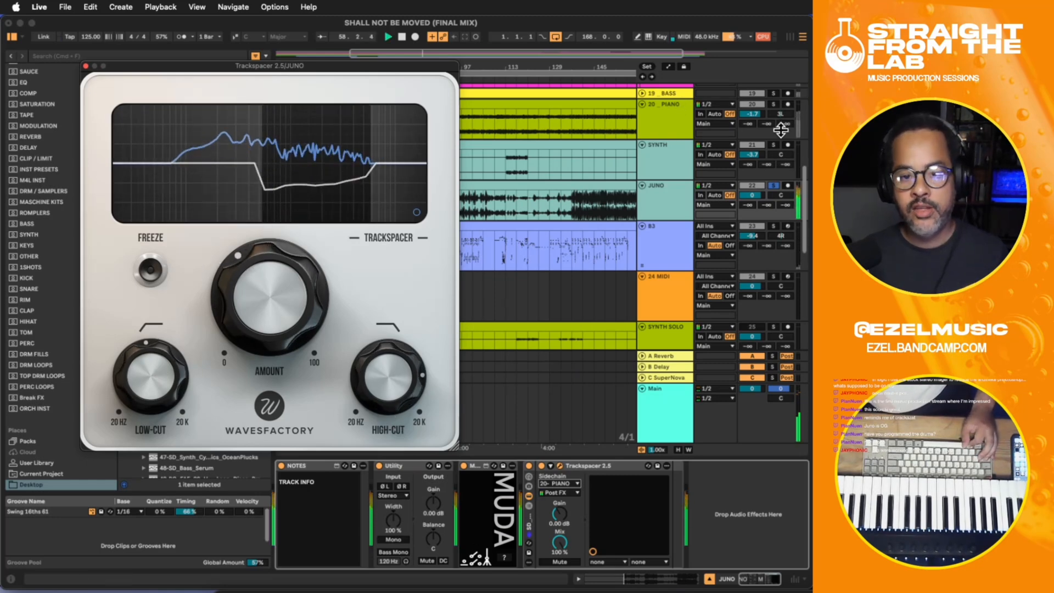
- Solo PIANO together with JUNO, lower JUNO's track volume to -1.2 dB, and close the Trackspacer window
{"action": "left_click", "coordinate": [774, 104]}
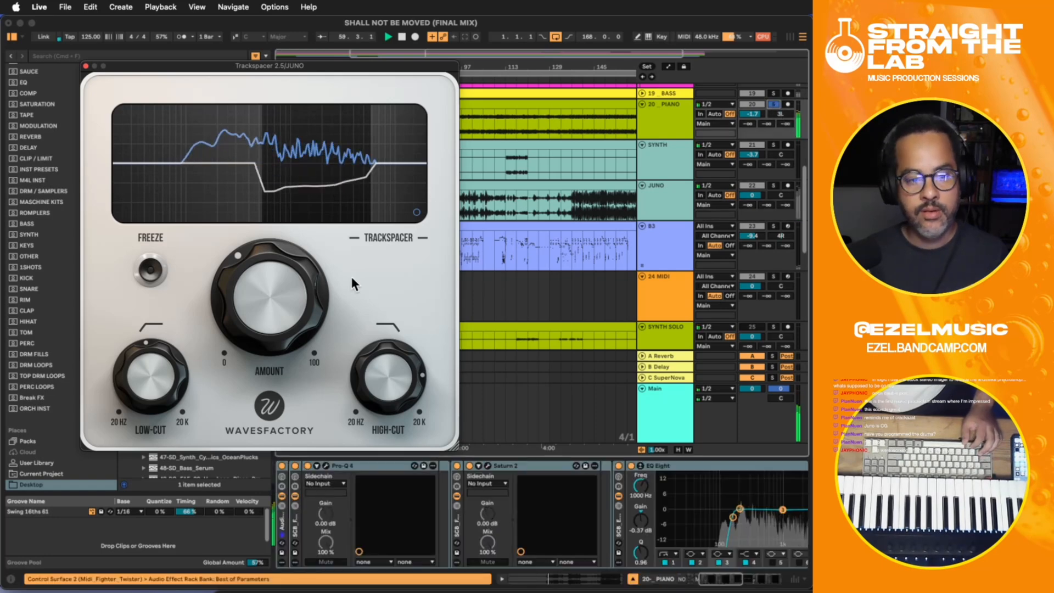
{"action": "left_click", "coordinate": [775, 185]}
{"action": "left_click_drag", "start_coordinate": [755, 194], "coordinate": [755, 200]}
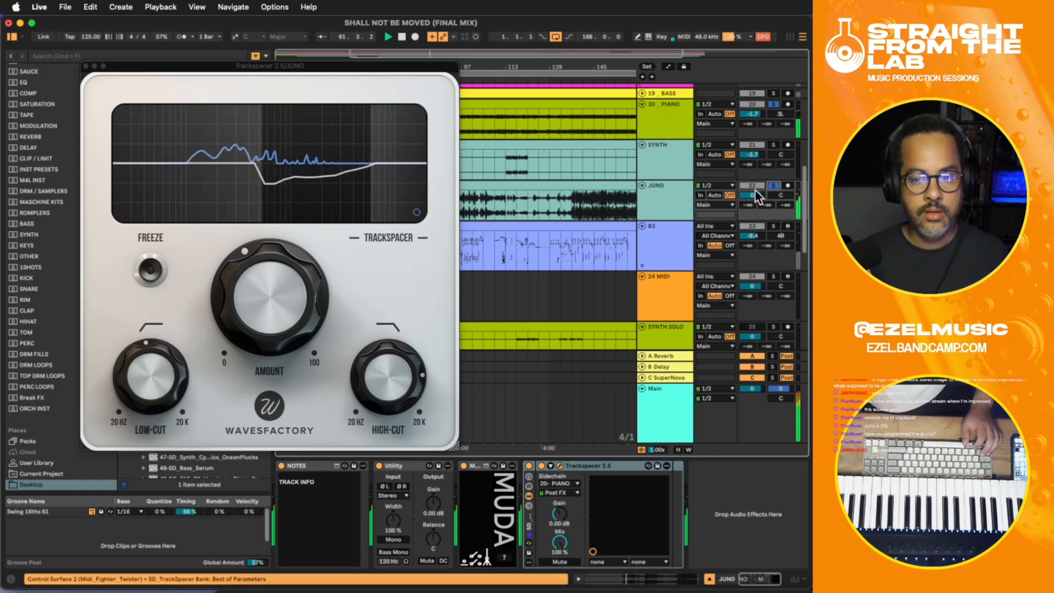
{"action": "left_click", "coordinate": [88, 66]}
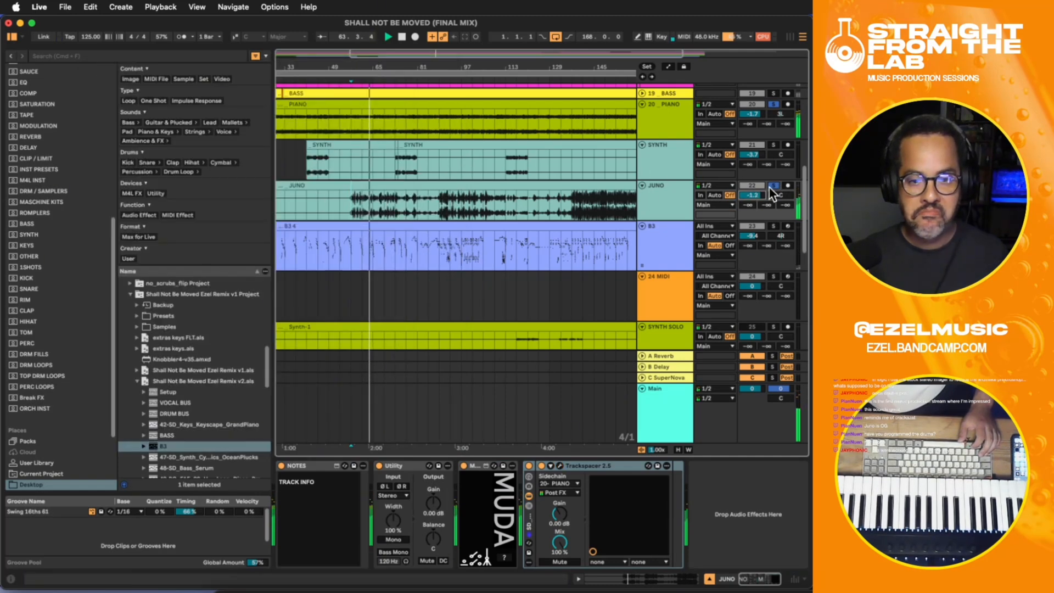
- Replay JUNO with PIANO from bar 57, leaving only JUNO soloed
{"action": "key", "text": "space"}
{"action": "key", "text": "space"}
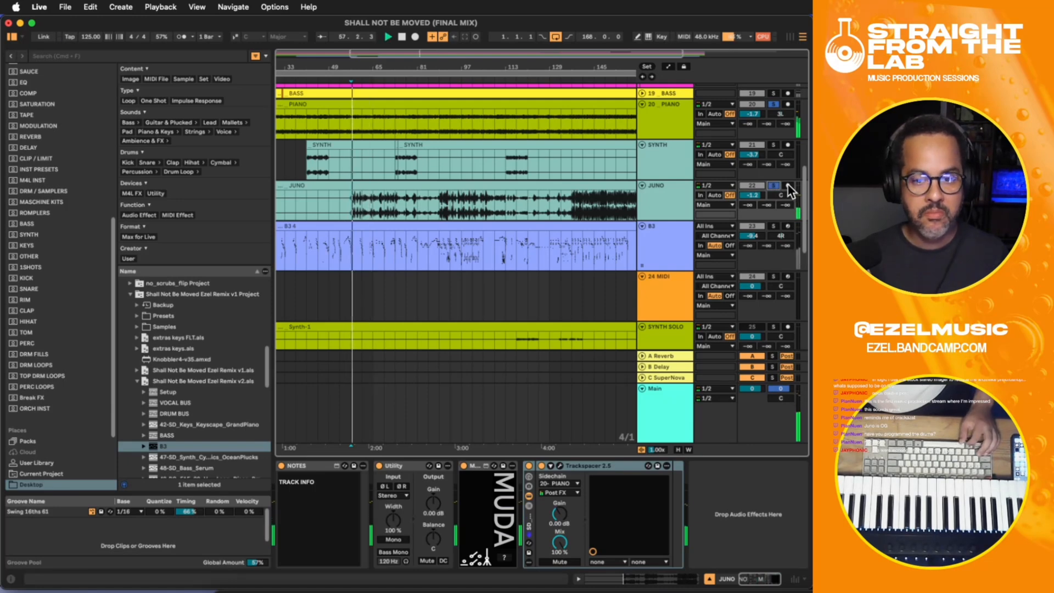
{"action": "left_click", "coordinate": [775, 185]}
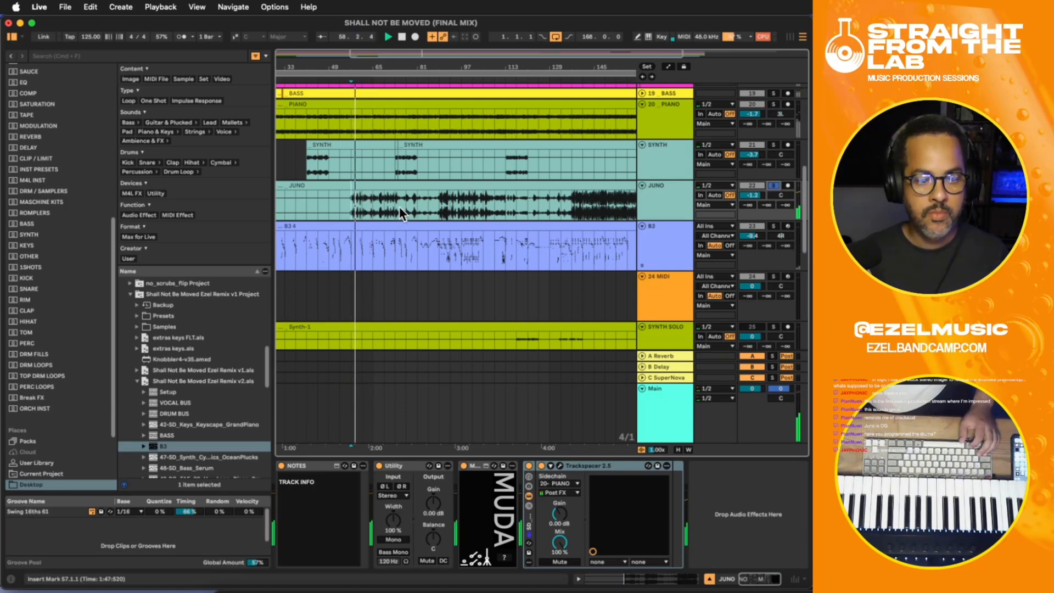
- Add an EQ Eight after Trackspacer on JUNO and change its band 1 to a low-cut filter
{"action": "left_click_drag", "start_coordinate": [386, 207], "coordinate": [393, 207]}
{"action": "key", "text": "space"}
{"action": "left_click", "coordinate": [686, 508]}
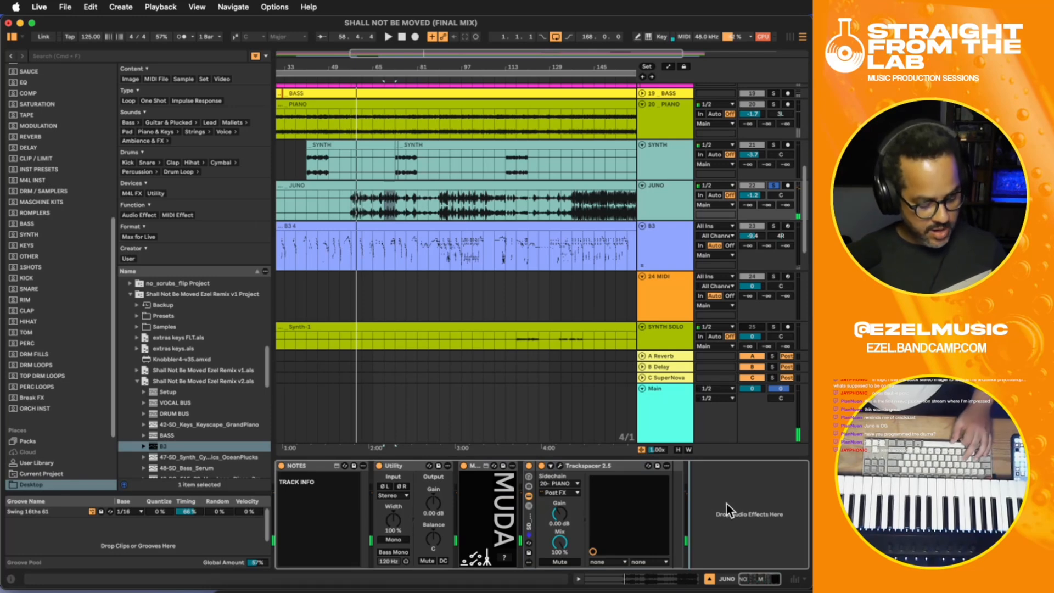
{"action": "key", "text": "ctrl+e"}
{"action": "scroll", "coordinate": [742, 571], "scroll_direction": "right", "scroll_amount": 4}
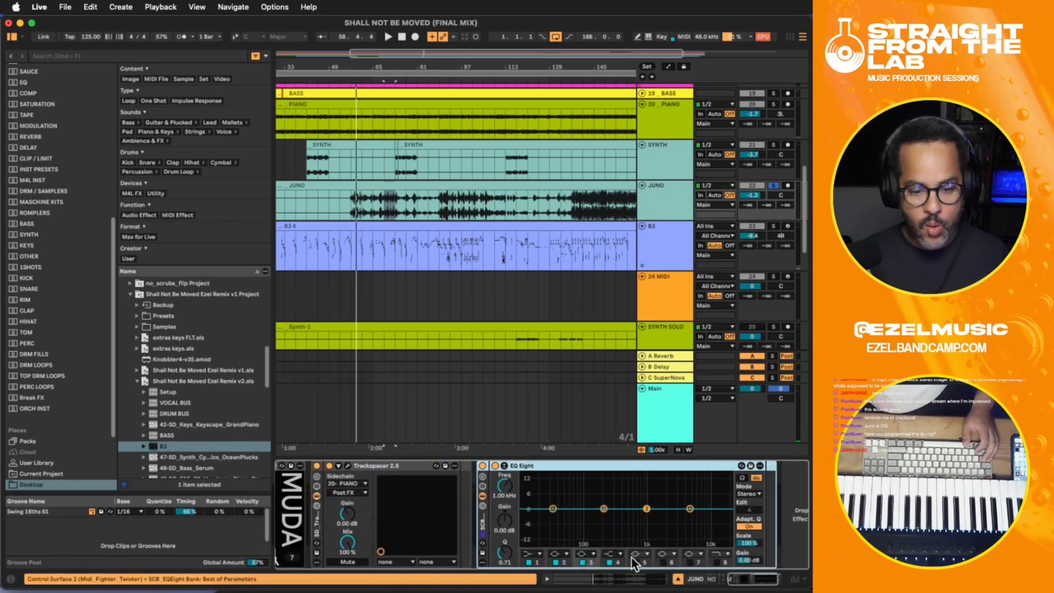
{"action": "left_click", "coordinate": [533, 553]}
{"action": "left_click", "coordinate": [533, 496]}
- Play JUNO from bar 69 with EQ Eight's audition mode on and set the band 1 low cut to 303 Hz
{"action": "key", "text": "space"}
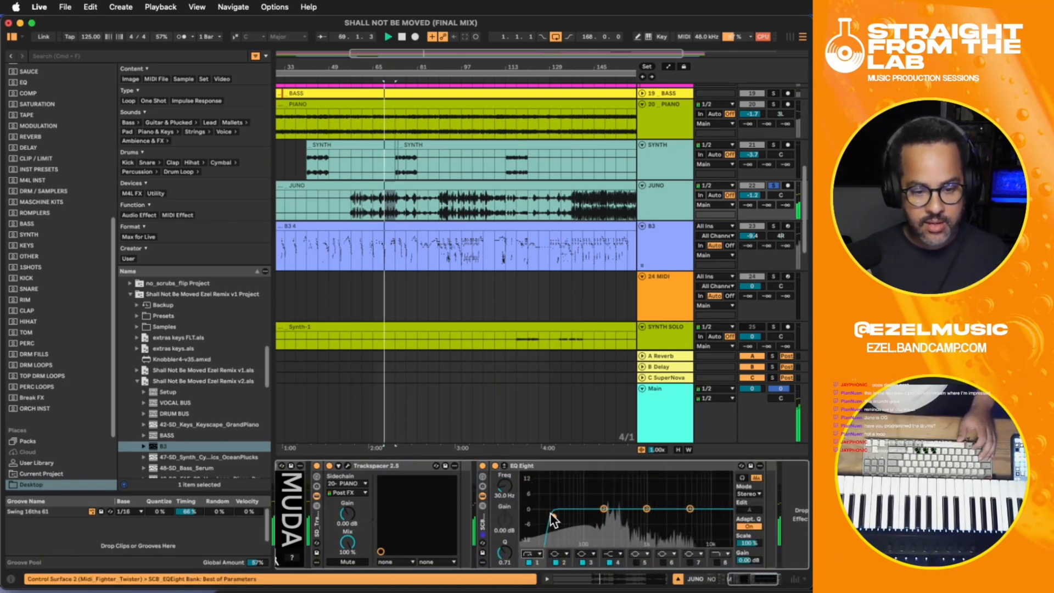
{"action": "left_click", "coordinate": [744, 477]}
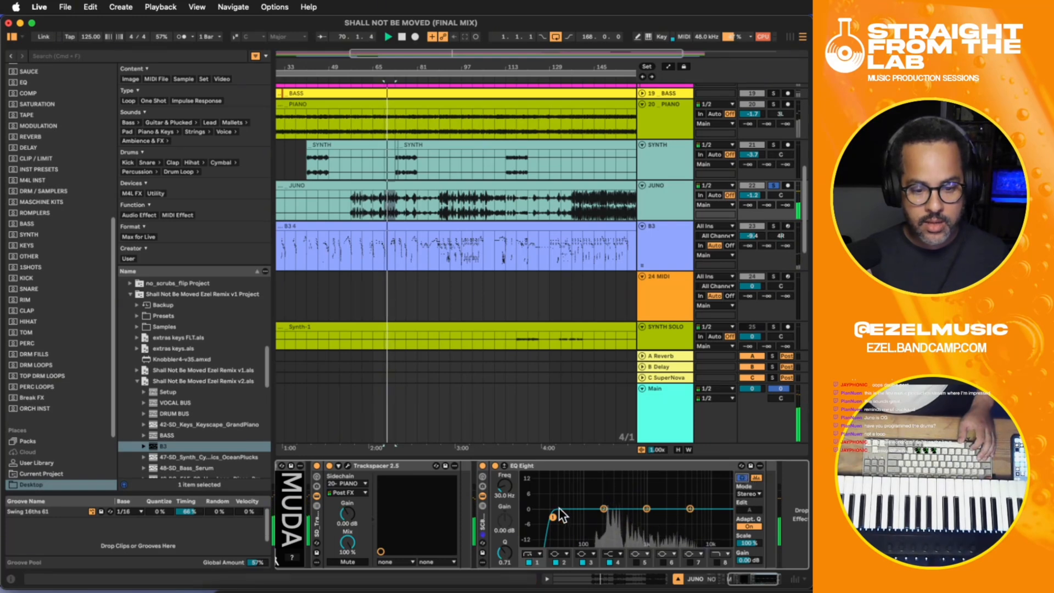
{"action": "left_click_drag", "start_coordinate": [555, 516], "coordinate": [614, 517]}
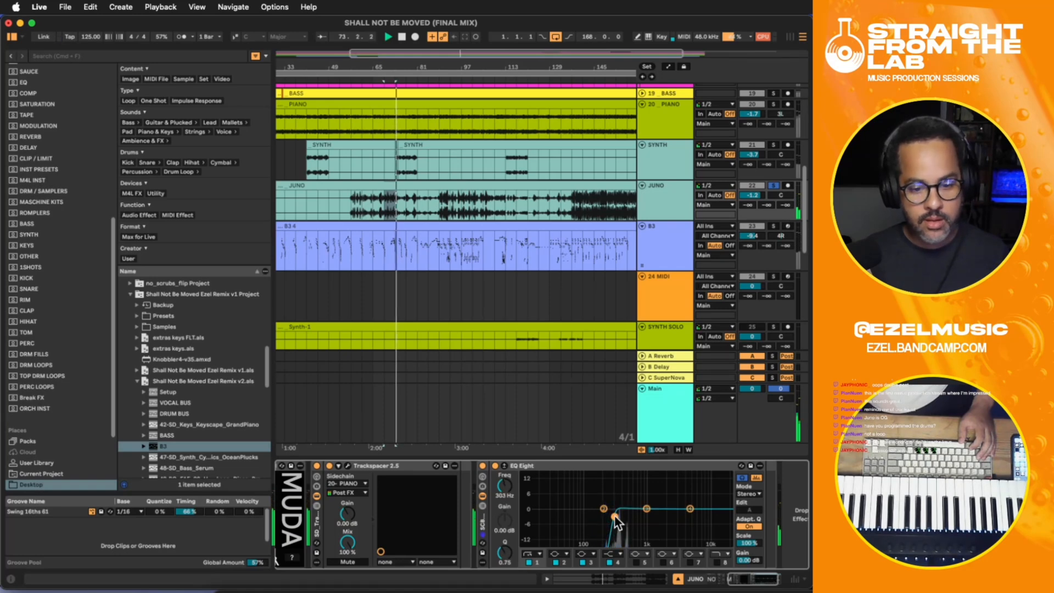
{"action": "key", "text": "space"}
- Replay the soloed JUNO from bar 57 and lower its track volume to -4.2 dB
{"action": "left_click", "coordinate": [354, 195]}
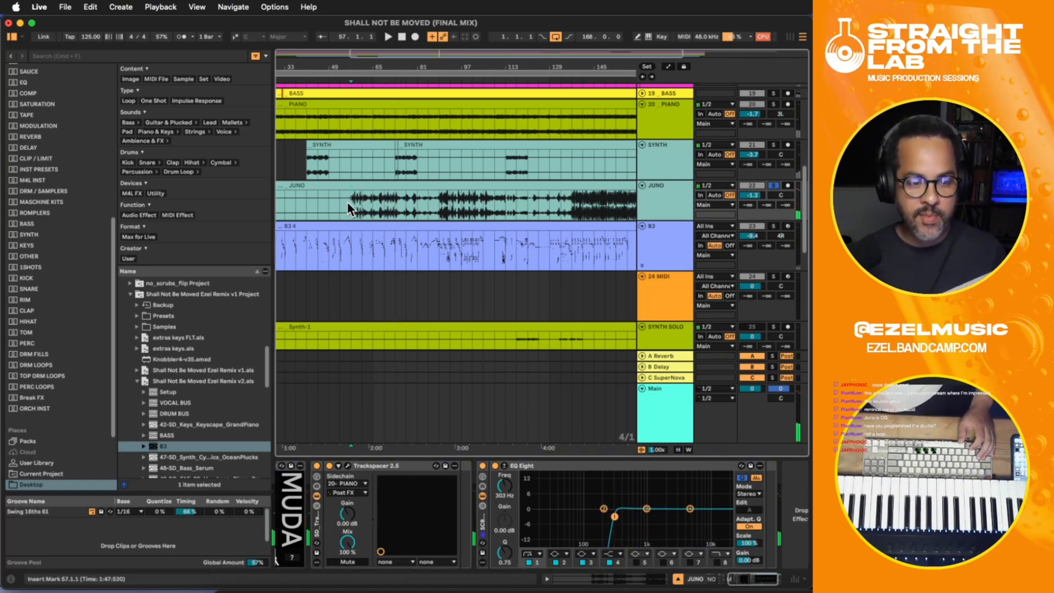
{"action": "key", "text": "space"}
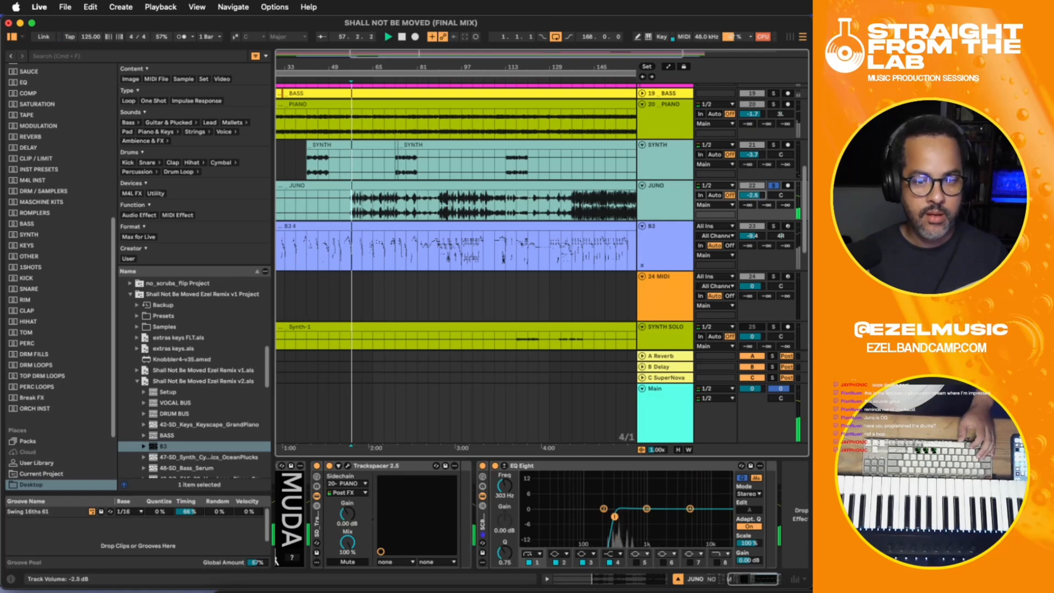
{"action": "left_click_drag", "start_coordinate": [753, 194], "coordinate": [753, 197]}
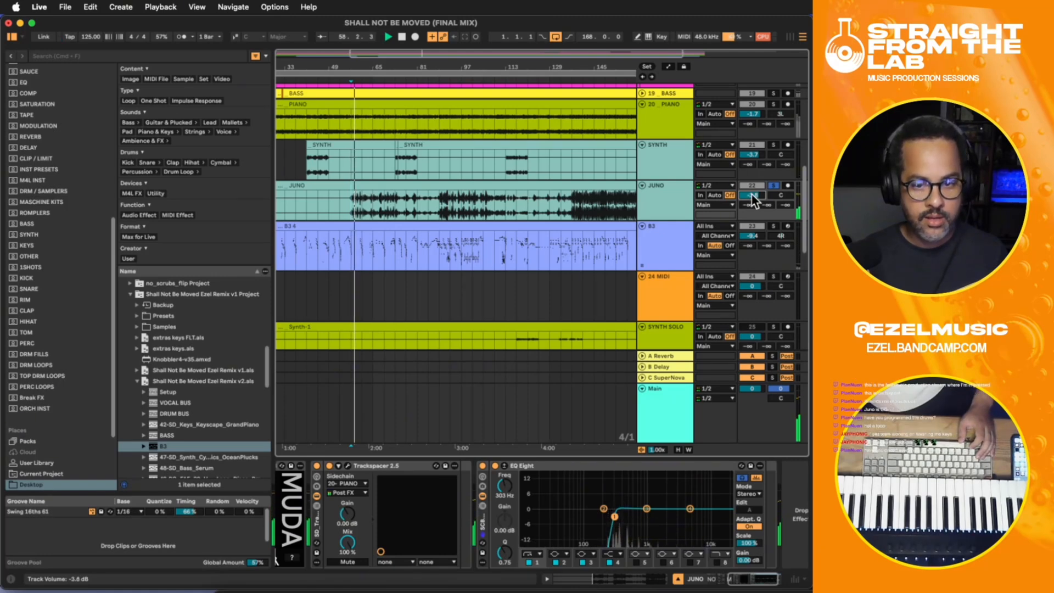
{"action": "left_click", "coordinate": [679, 193]}
{"action": "key", "text": "space"}
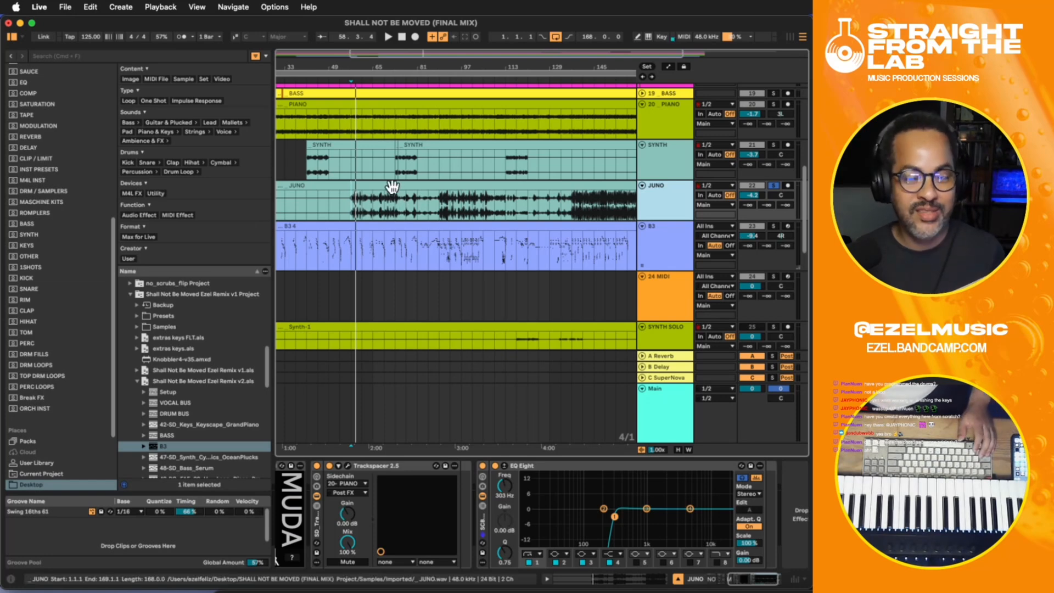
- Play JUNO from bars 57 and 141, unsolo it and lower its track volume to -6.0 dB
{"action": "left_click", "coordinate": [353, 197]}
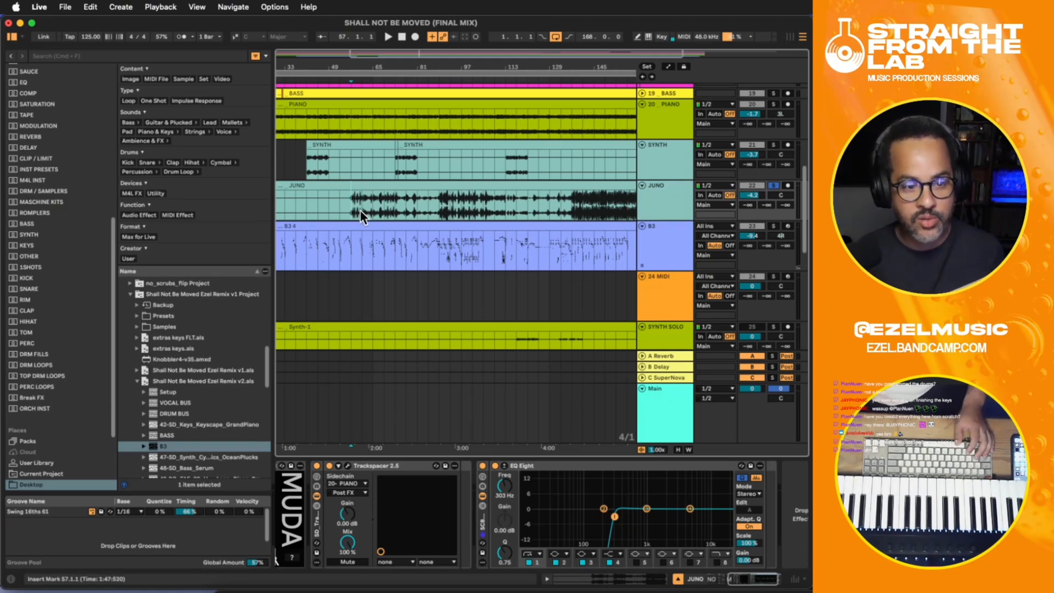
{"action": "key", "text": "space"}
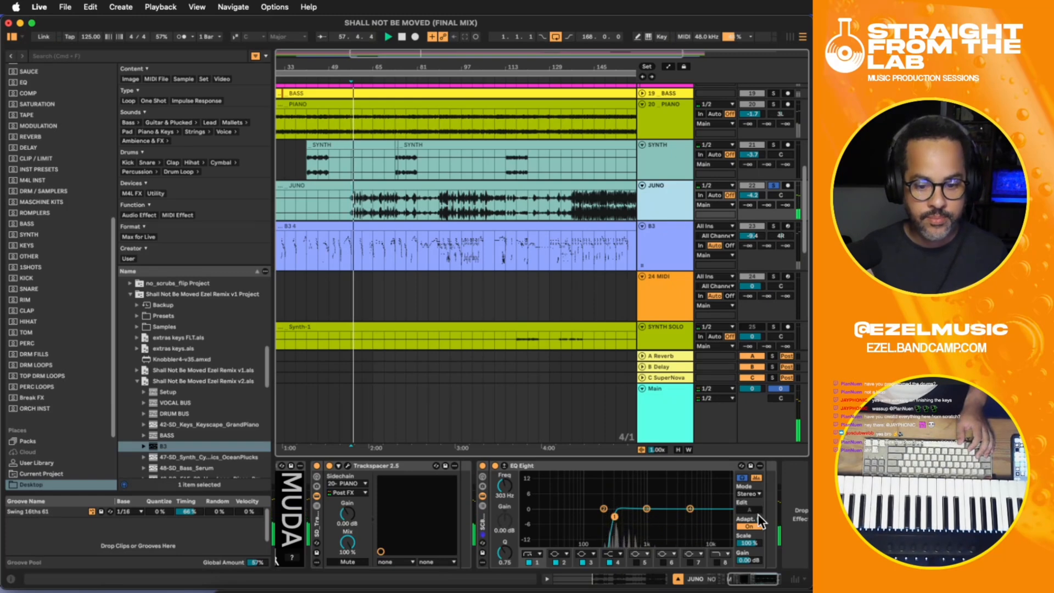
{"action": "scroll", "coordinate": [769, 544], "scroll_direction": "right", "scroll_amount": 2}
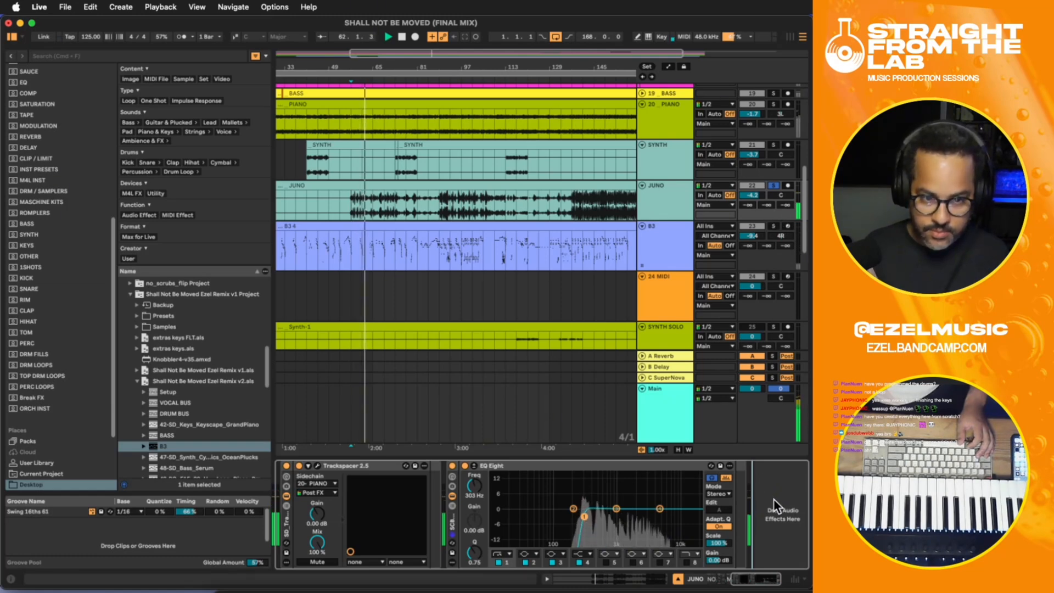
{"action": "left_click", "coordinate": [582, 206]}
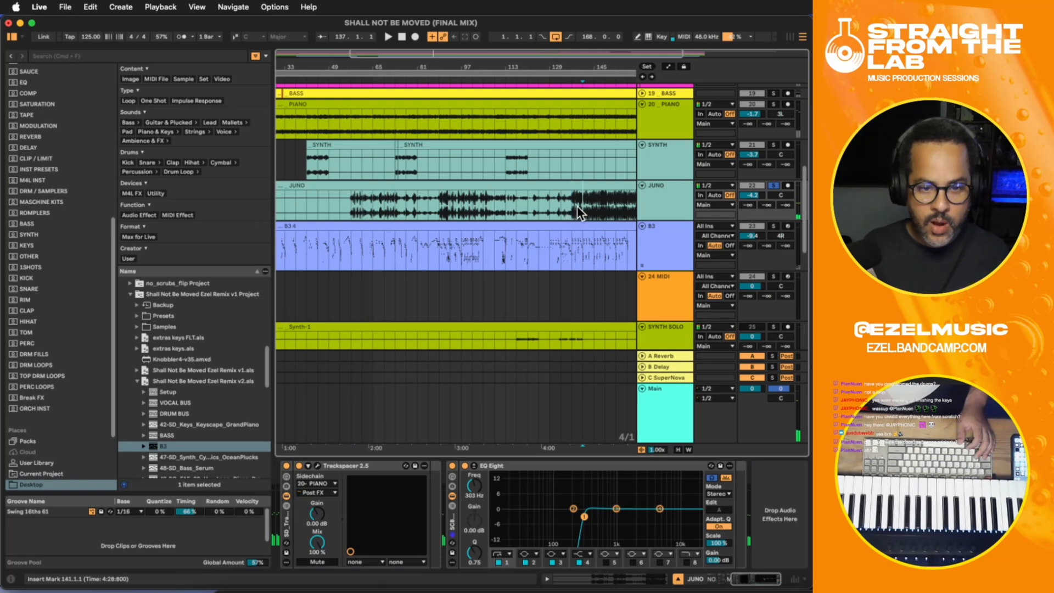
{"action": "left_click_drag", "start_coordinate": [754, 202], "coordinate": [753, 208]}
{"action": "left_click", "coordinate": [774, 186]}
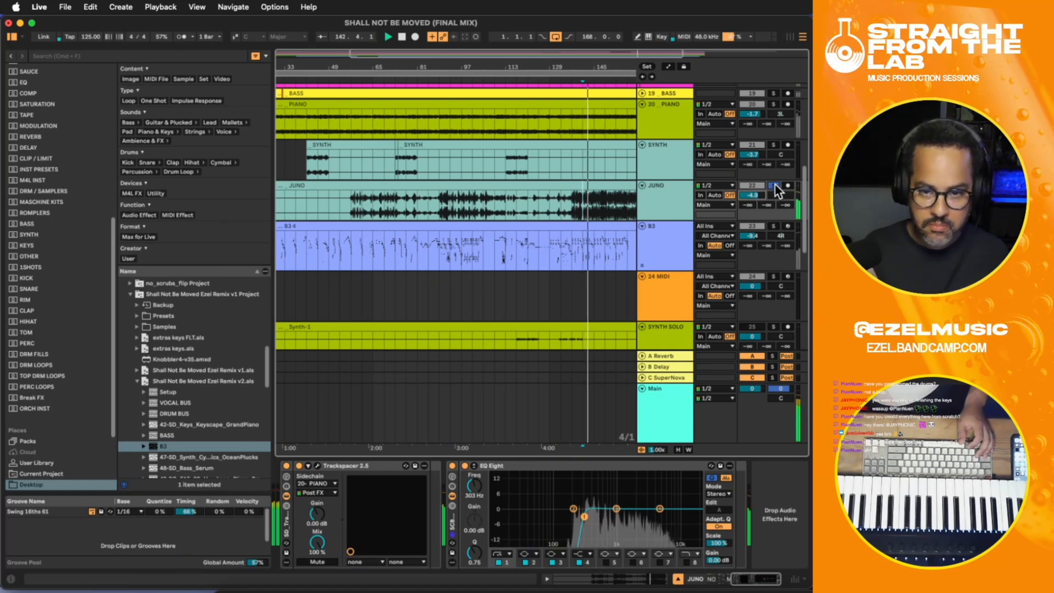
{"action": "left_click_drag", "start_coordinate": [753, 196], "coordinate": [754, 196]}
- Move the PLUCK track directly below JUNO and deactivate the T BONE track
{"action": "scroll", "coordinate": [756, 206], "scroll_direction": "down", "scroll_amount": 5}
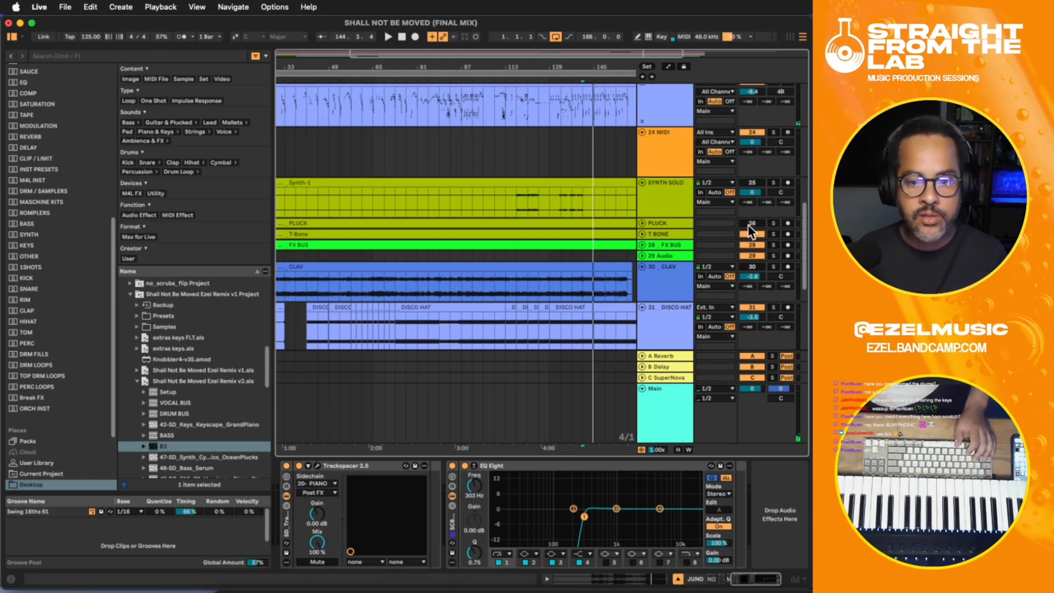
{"action": "left_click_drag", "start_coordinate": [680, 222], "coordinate": [677, 124]}
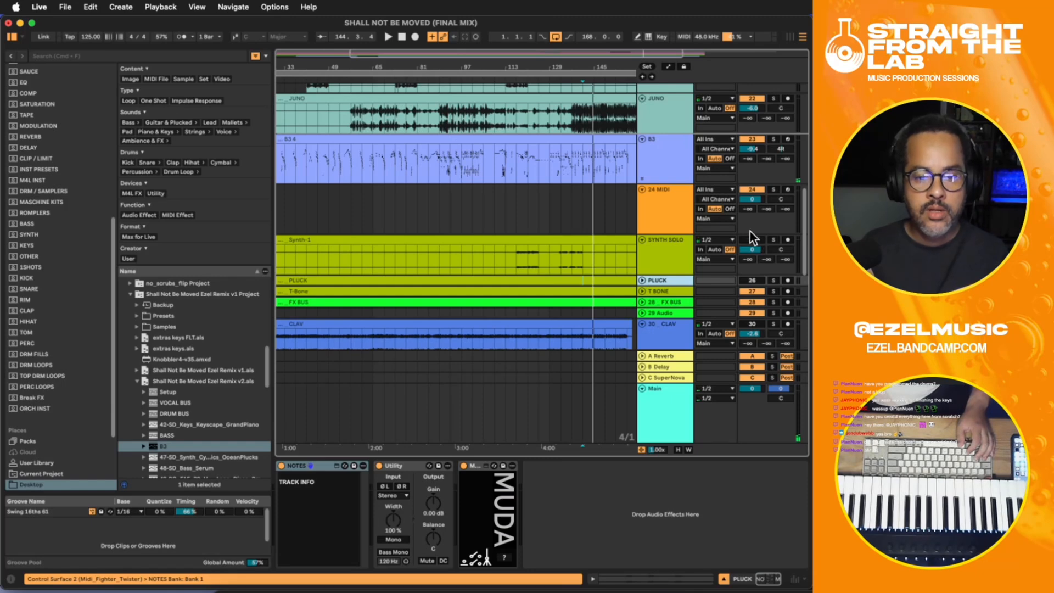
{"action": "scroll", "coordinate": [725, 220], "scroll_direction": "down", "scroll_amount": 3}
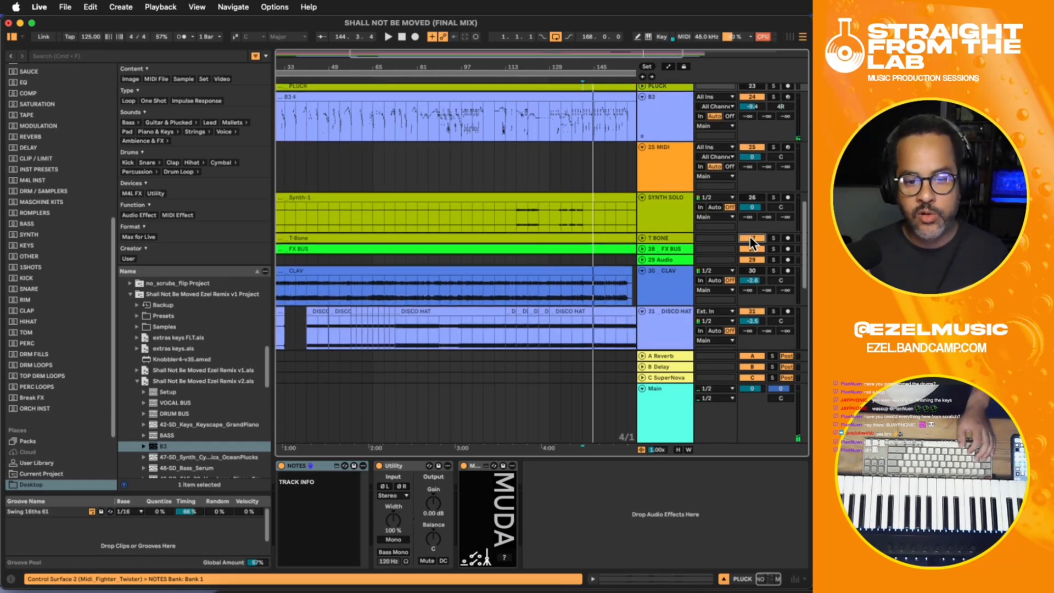
{"action": "left_click", "coordinate": [751, 238]}
- Move the HORNS track directly below T BONE
{"action": "scroll", "coordinate": [709, 244], "scroll_direction": "down", "scroll_amount": 2}
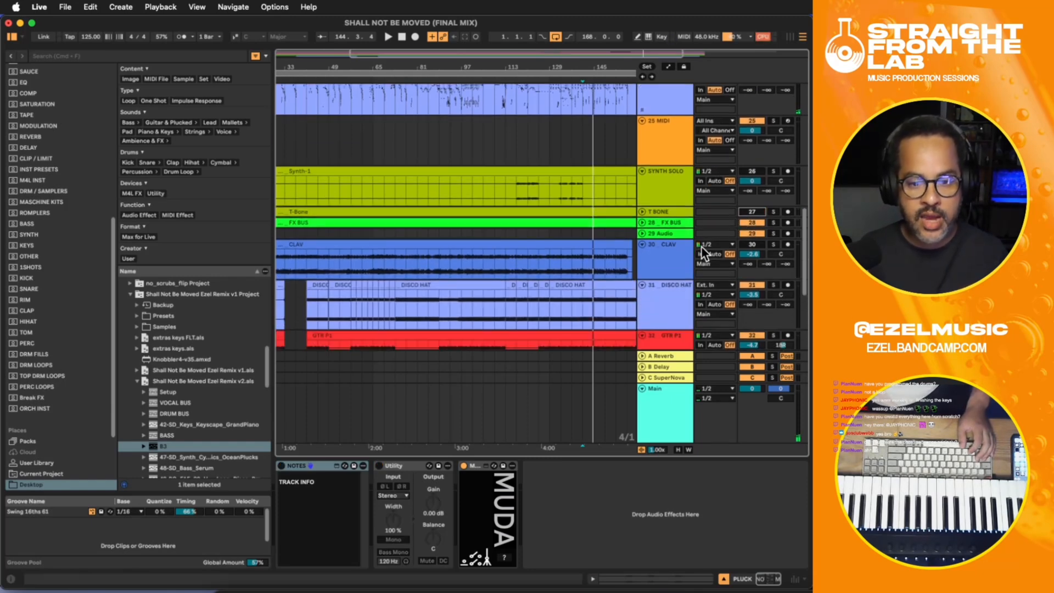
{"action": "scroll", "coordinate": [701, 246], "scroll_direction": "down", "scroll_amount": 5}
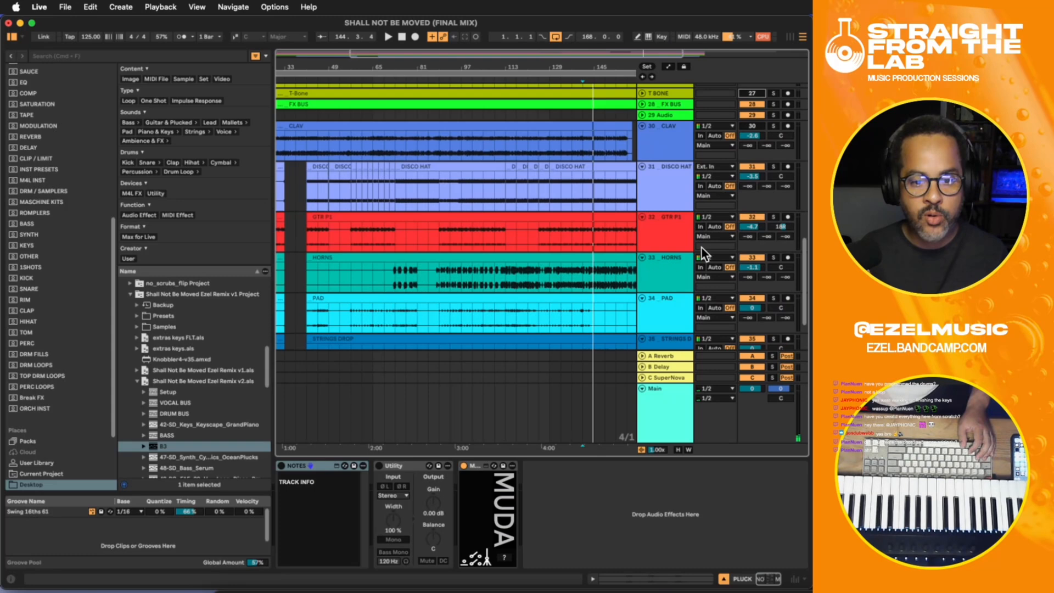
{"action": "left_click", "coordinate": [676, 266]}
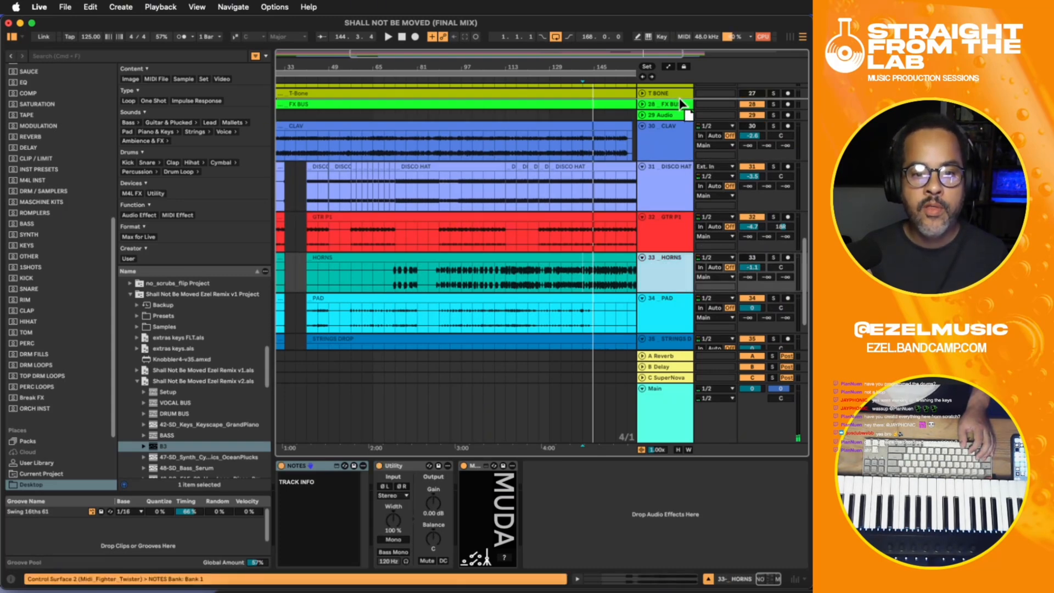
{"action": "left_click_drag", "start_coordinate": [646, 120], "coordinate": [644, 117]}
- Move the PAD track directly below PLUCK and unfold the PLUCK track
{"action": "scroll", "coordinate": [644, 117], "scroll_direction": "down", "scroll_amount": 3}
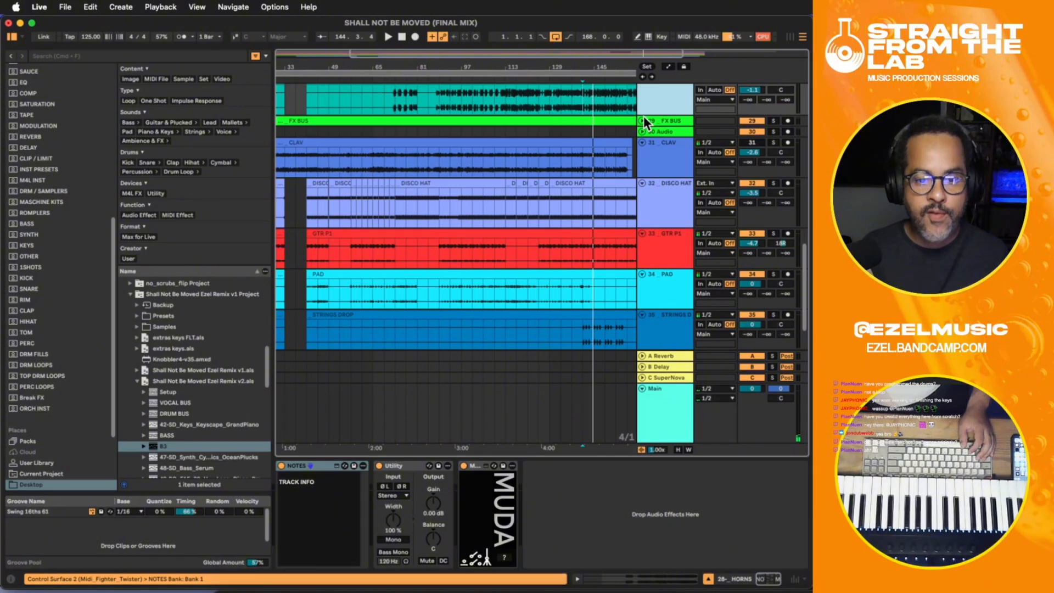
{"action": "left_click_drag", "start_coordinate": [647, 267], "coordinate": [643, 140]}
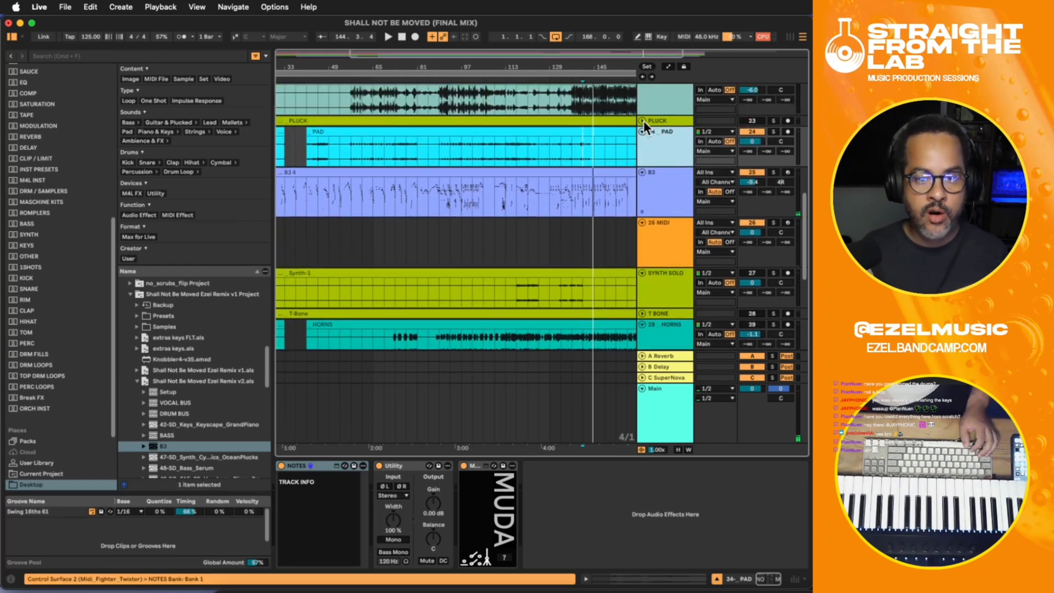
{"action": "left_click", "coordinate": [642, 120]}
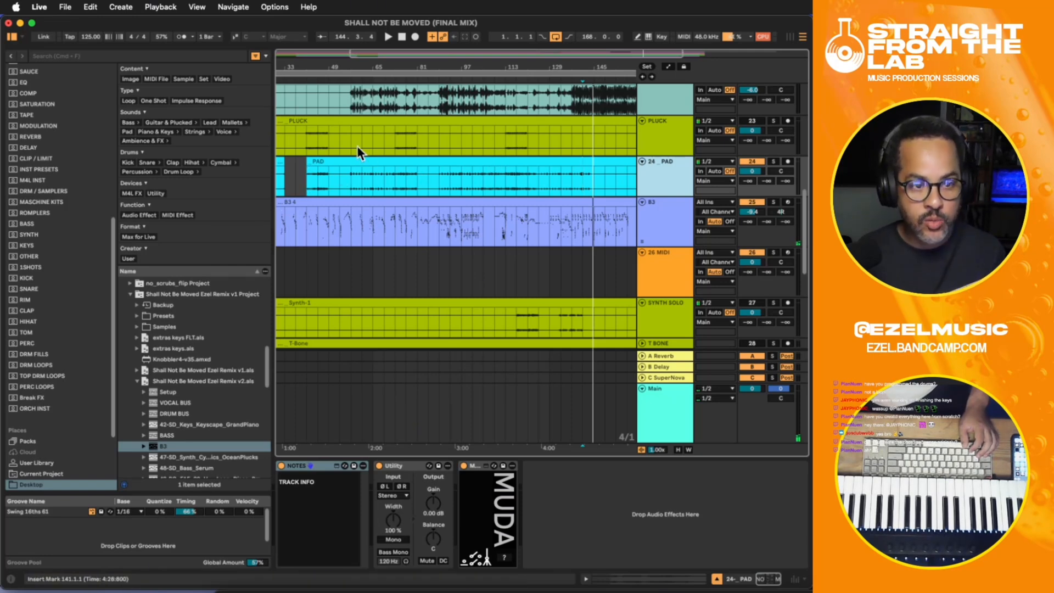
- Solo PAD and play it from bar 57
{"action": "left_click", "coordinate": [351, 108]}
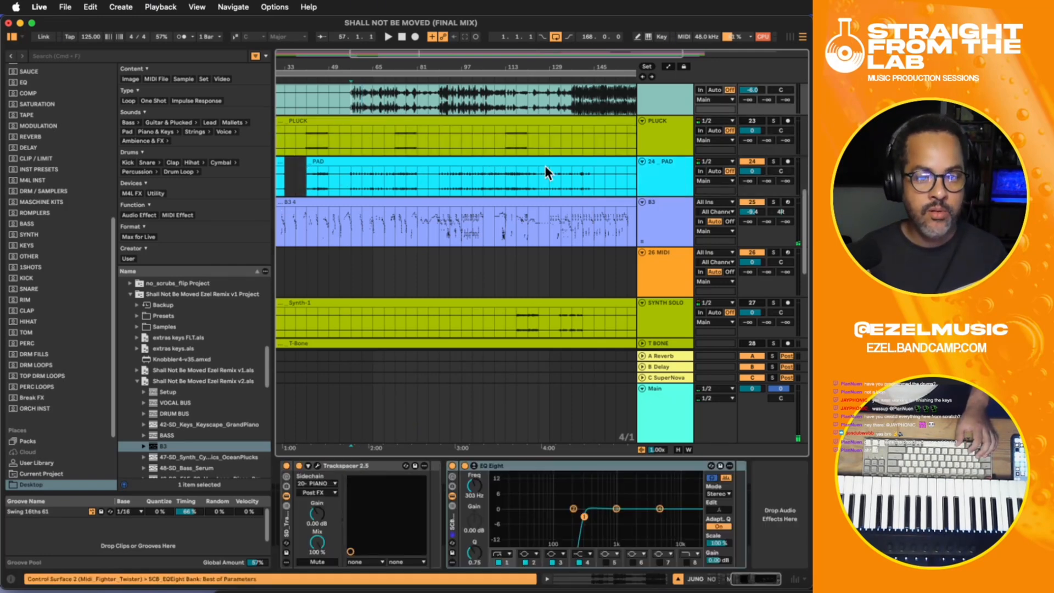
{"action": "key", "text": "space"}
{"action": "left_click", "coordinate": [773, 161]}
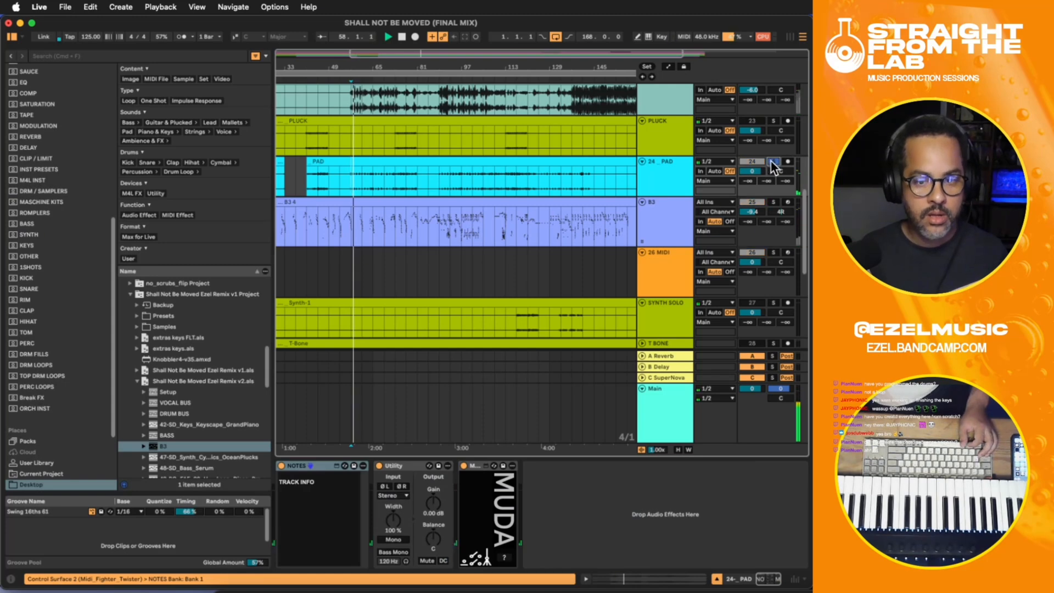
{"action": "scroll", "coordinate": [736, 156], "scroll_direction": "up", "scroll_amount": 3}
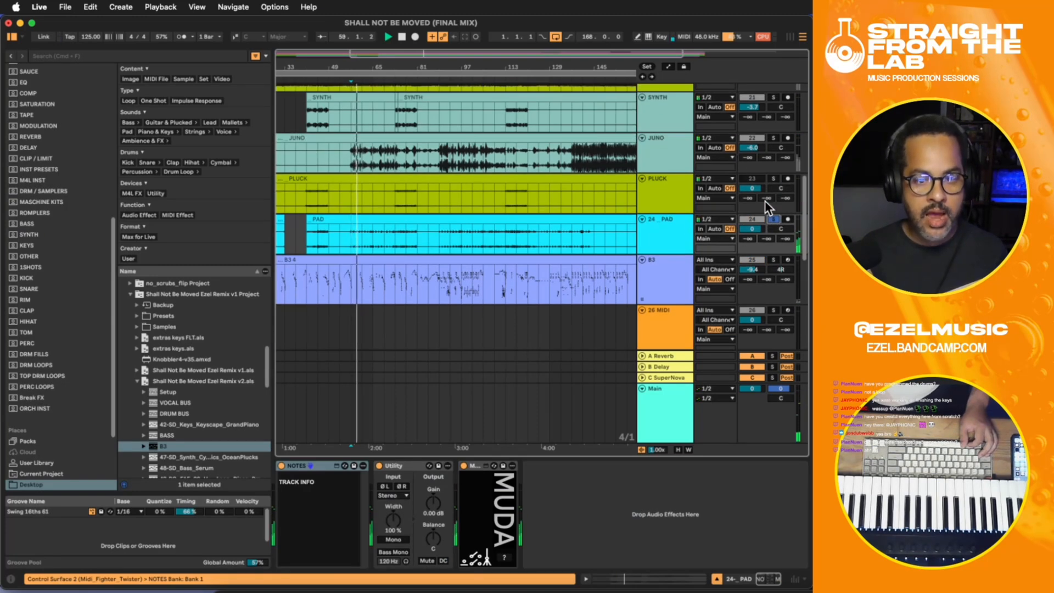
{"action": "key", "text": "space"}
- Solo PIANO together with PAD, replay from bar 57 and lower PAD's track volume to -0.6 dB
{"action": "scroll", "coordinate": [769, 156], "scroll_direction": "up", "scroll_amount": 3}
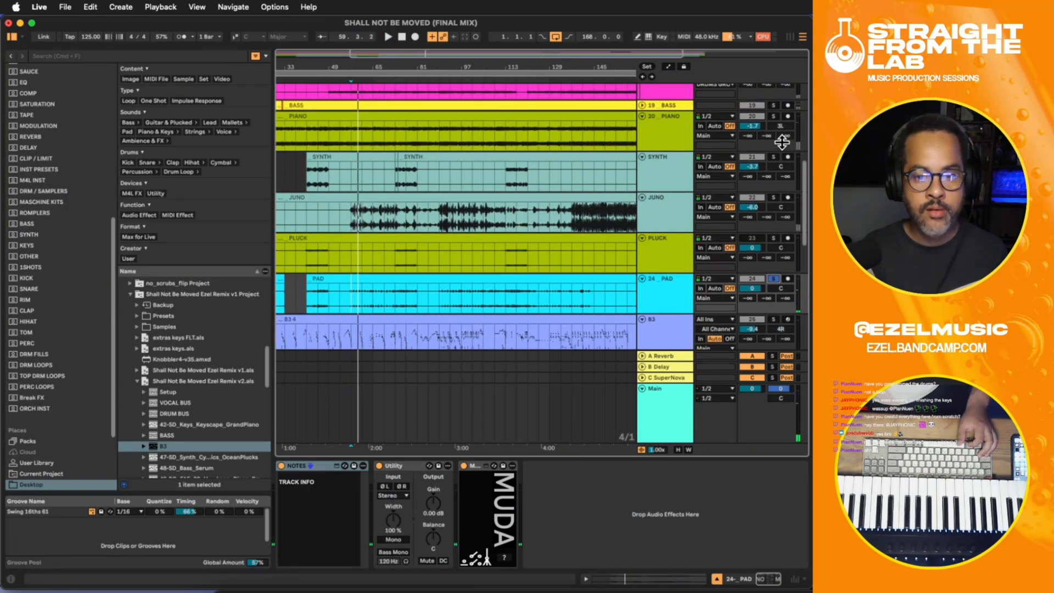
{"action": "left_click", "coordinate": [773, 114]}
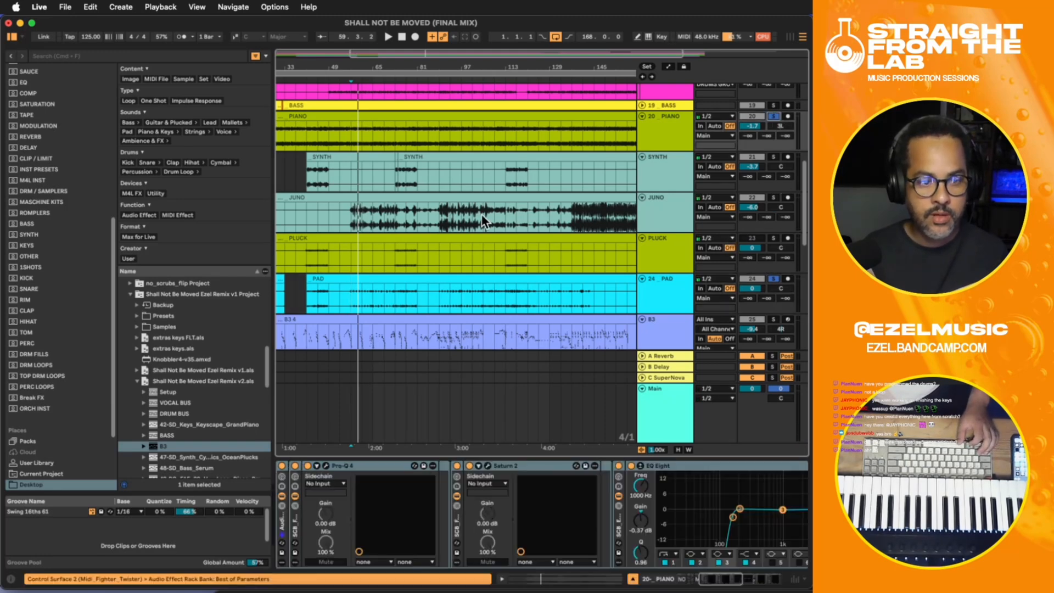
{"action": "left_click", "coordinate": [353, 144]}
{"action": "key", "text": "space"}
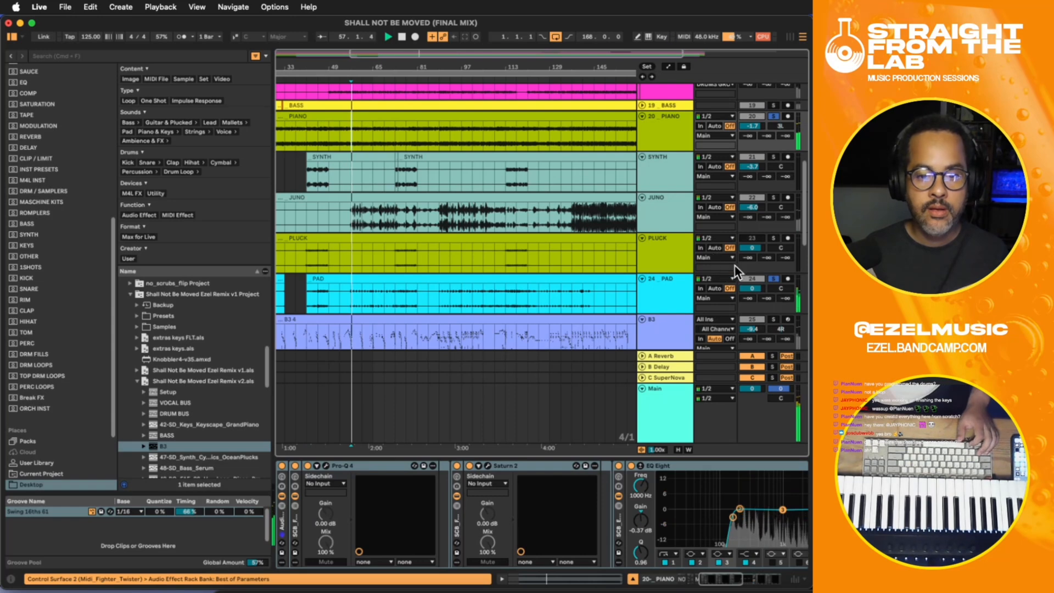
{"action": "left_click_drag", "start_coordinate": [748, 288], "coordinate": [748, 290]}
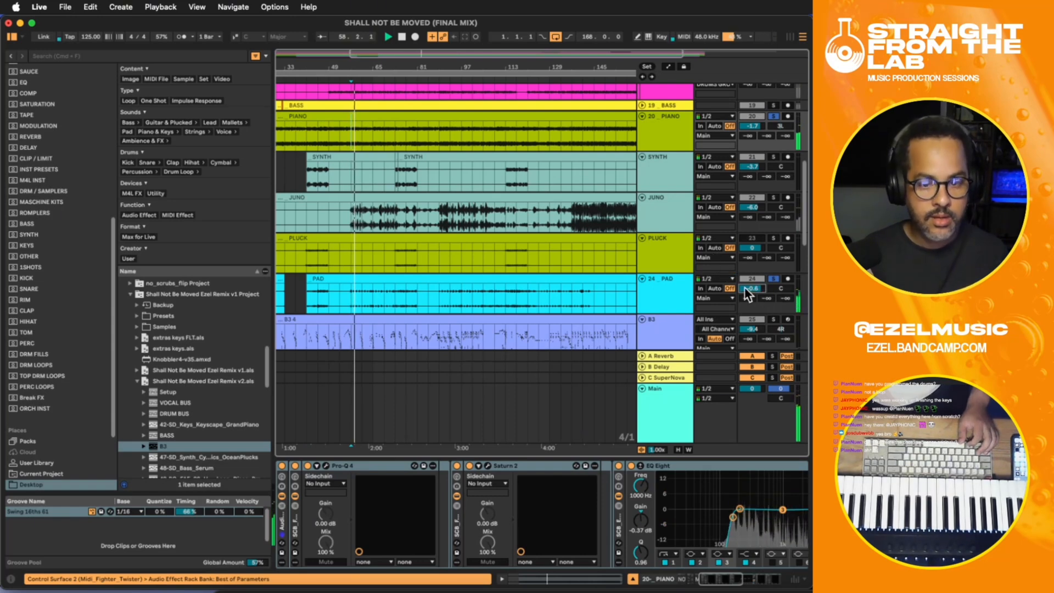
- Add the Supernova reverb and delay plug-in after MUDA on the PAD track
{"action": "left_click", "coordinate": [673, 287]}
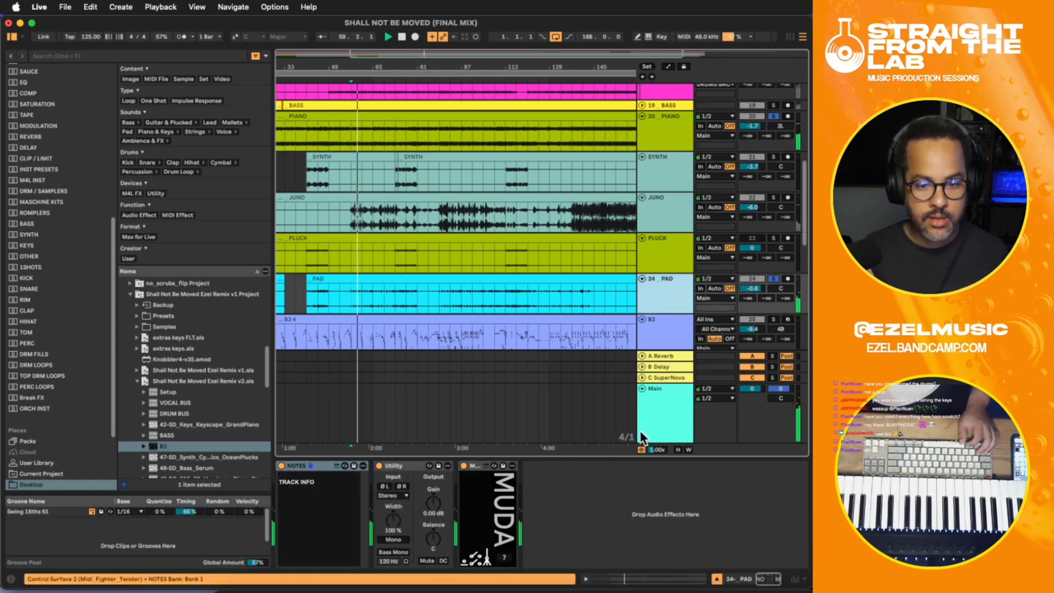
{"action": "left_click", "coordinate": [582, 500]}
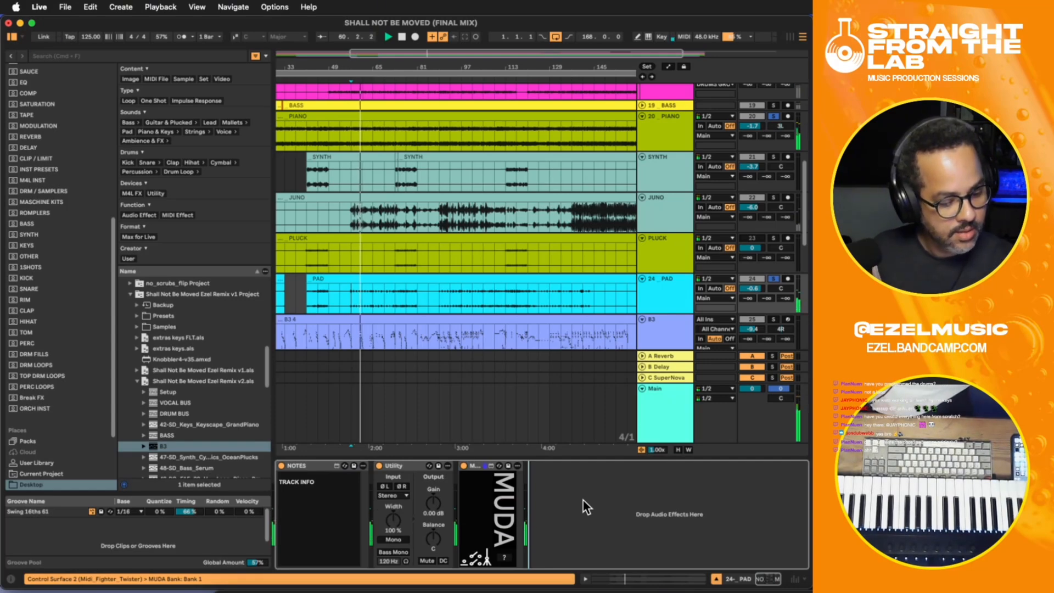
{"action": "key", "text": "super+v"}
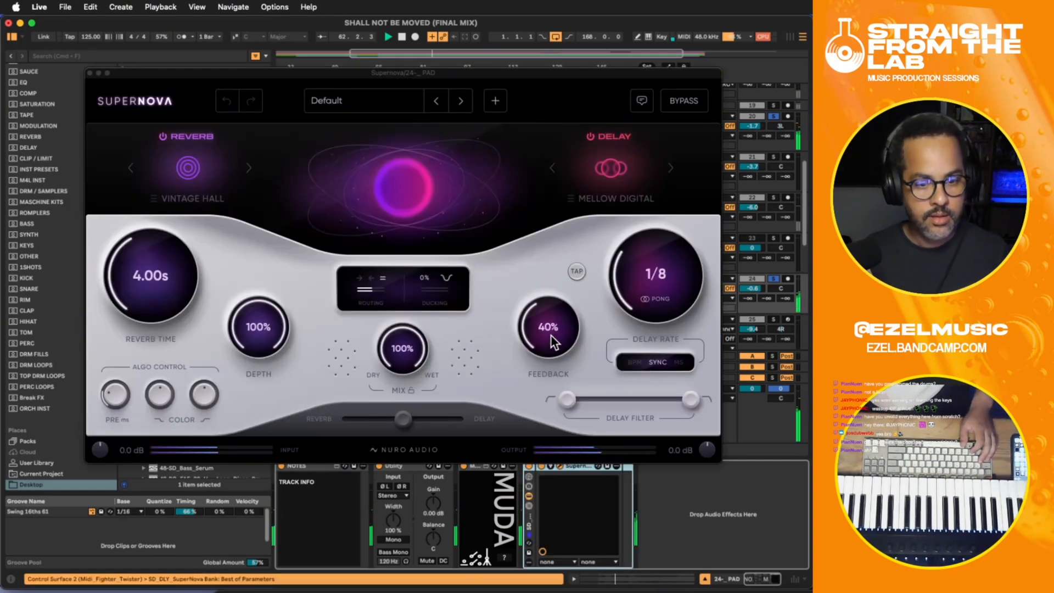
- Try Supernova with 28% delay feedback, a 70% mix and a 0.20 s reverb time
{"action": "left_click_drag", "start_coordinate": [551, 334], "coordinate": [552, 361]}
{"action": "left_click_drag", "start_coordinate": [409, 350], "coordinate": [410, 417]}
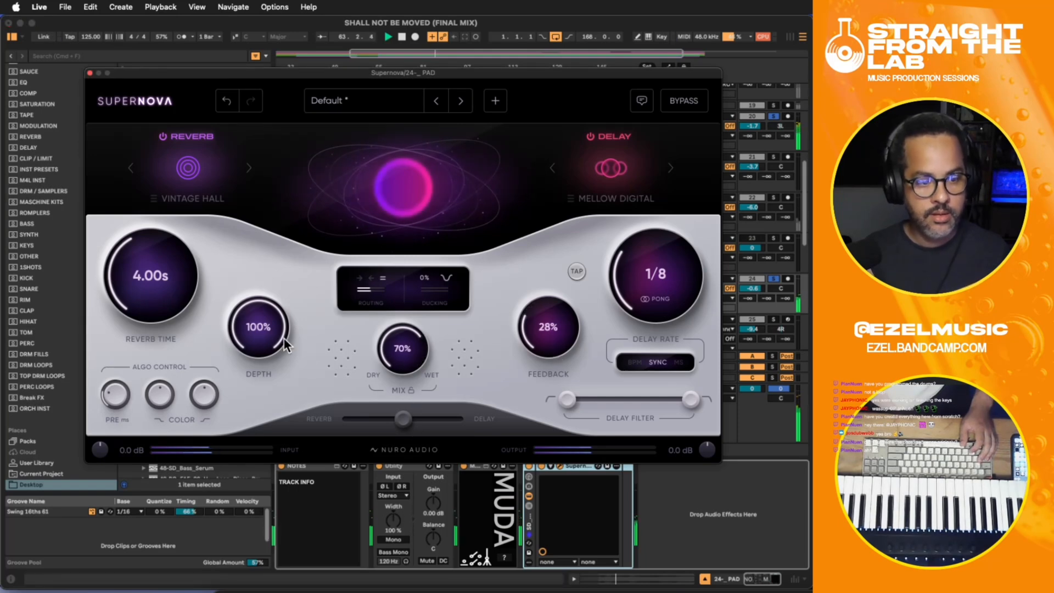
{"action": "key", "text": "space"}
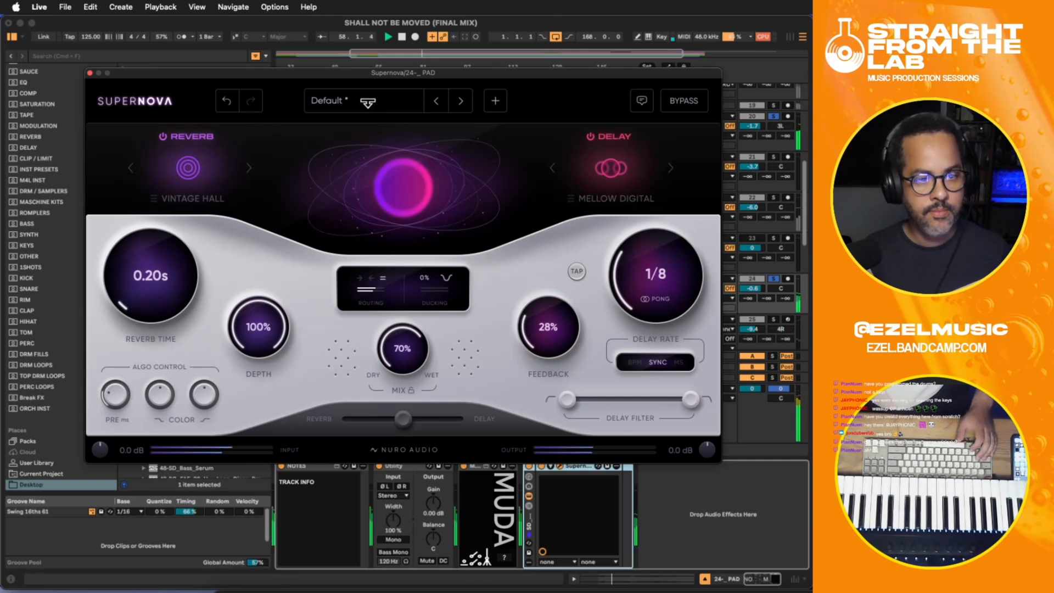
- Load Supernova's London Plate preset, set its reverb time to 0.49 s during playback, and close the plug-in window
{"action": "left_click", "coordinate": [363, 101]}
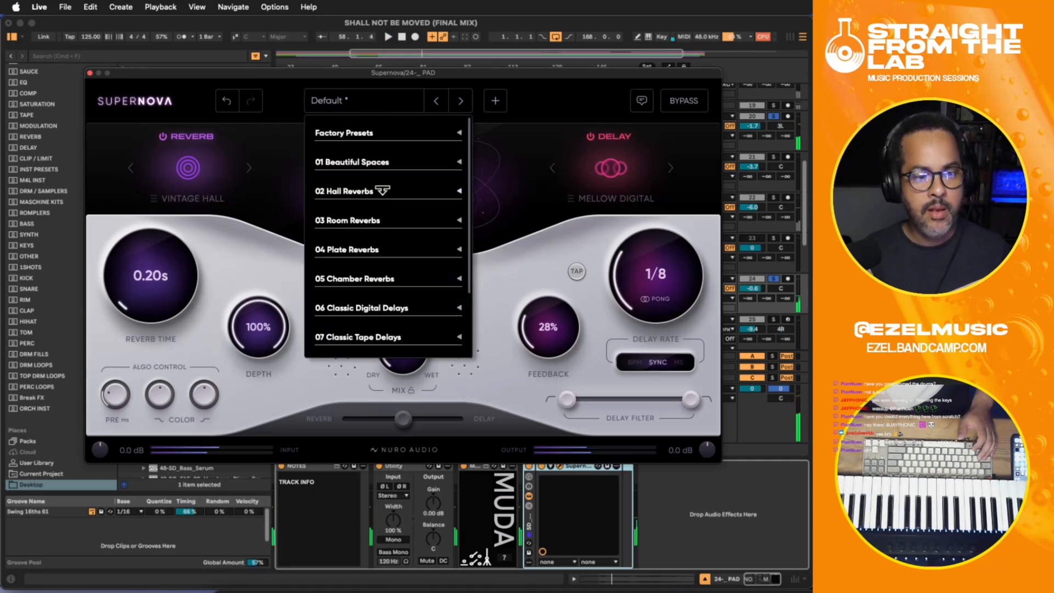
{"action": "left_click", "coordinate": [339, 251]}
{"action": "scroll", "coordinate": [393, 324], "scroll_direction": "down", "scroll_amount": 2}
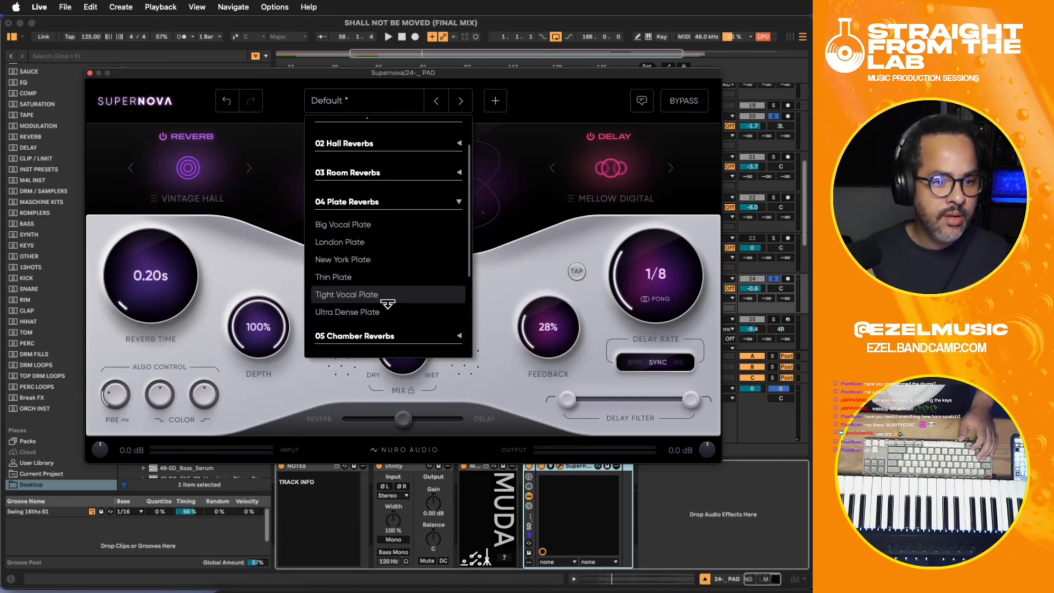
{"action": "left_click", "coordinate": [360, 242]}
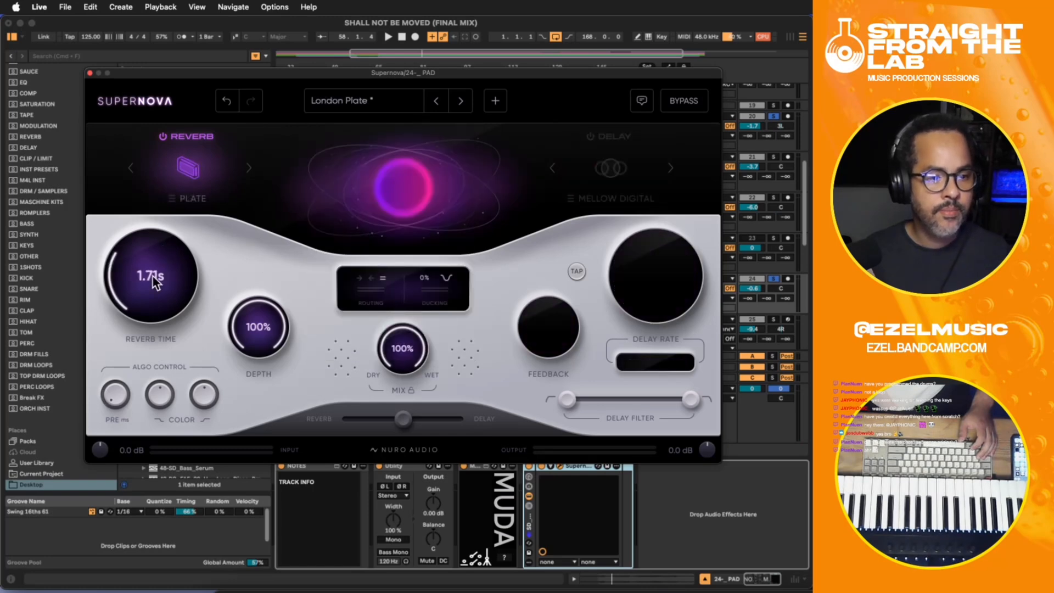
{"action": "key", "text": "space"}
{"action": "left_click_drag", "start_coordinate": [153, 276], "coordinate": [137, 285]}
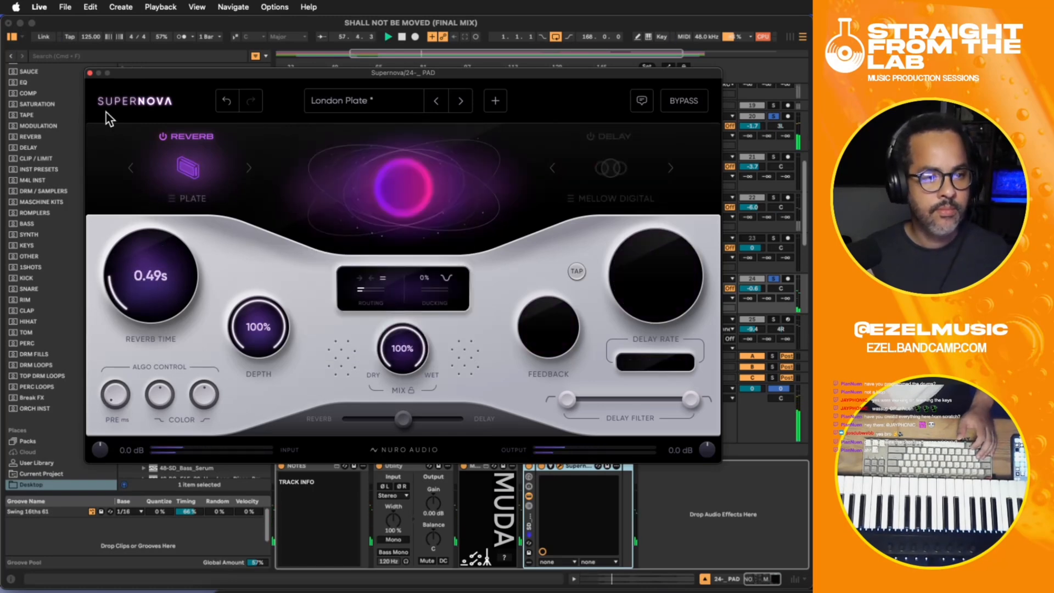
{"action": "left_click", "coordinate": [90, 73]}
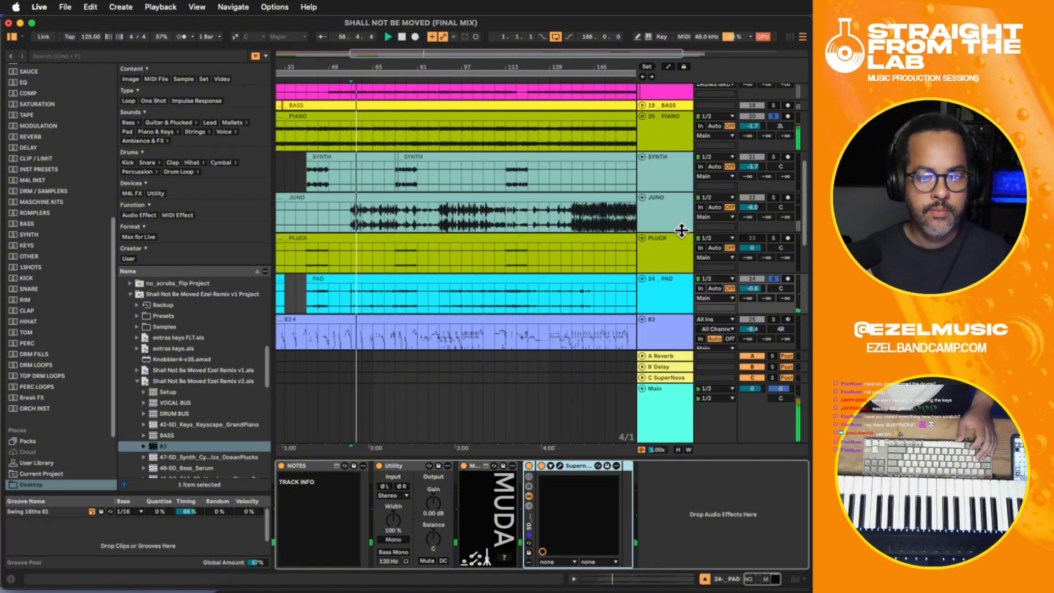
- Add the Xrack Pro plug-in after Supernova on the PAD track and load its Synth Thickener preset
{"action": "left_click", "coordinate": [681, 480]}
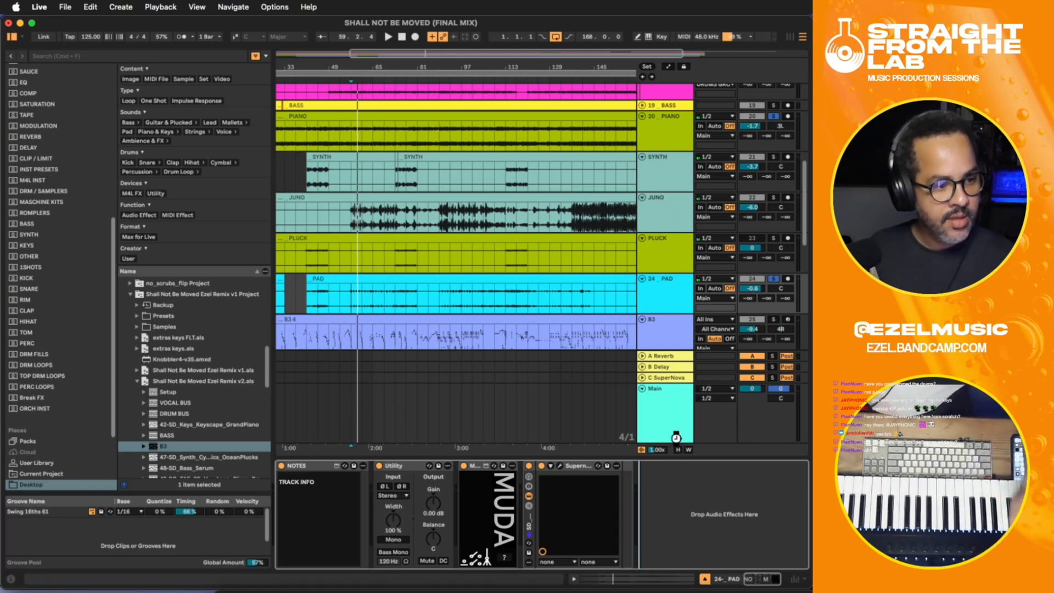
{"action": "key", "text": "ctrl+x"}
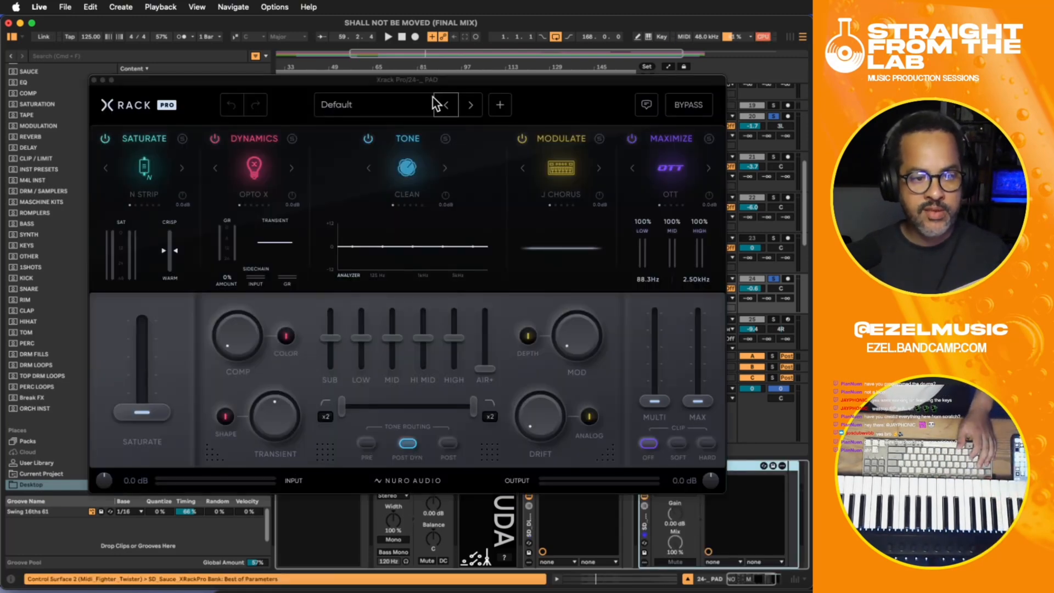
{"action": "left_click", "coordinate": [429, 104]}
{"action": "scroll", "coordinate": [387, 275], "scroll_direction": "down", "scroll_amount": 3}
{"action": "left_click", "coordinate": [366, 284]}
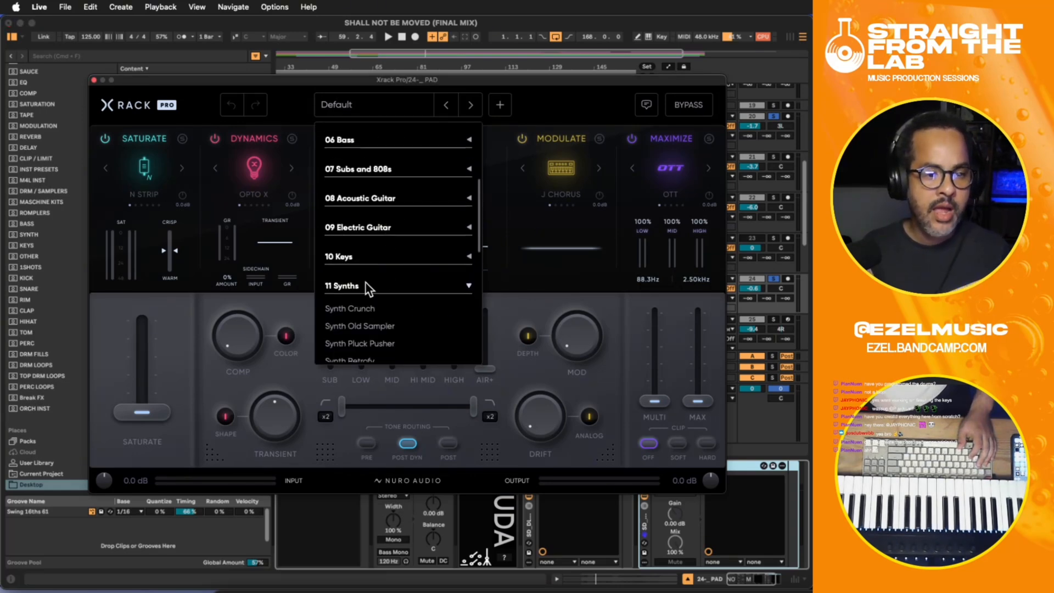
{"action": "scroll", "coordinate": [427, 296], "scroll_direction": "down", "scroll_amount": 4}
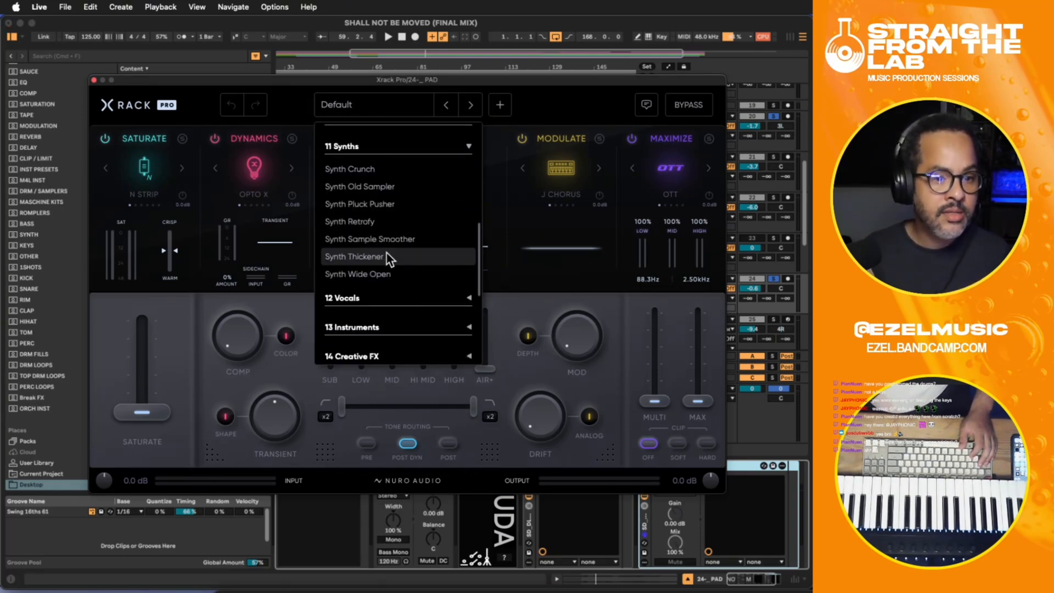
{"action": "left_click", "coordinate": [386, 256]}
- Play PAD with PIANO, close the Xrack Pro window and compare the sound with the effect off and on
{"action": "key", "text": "space"}
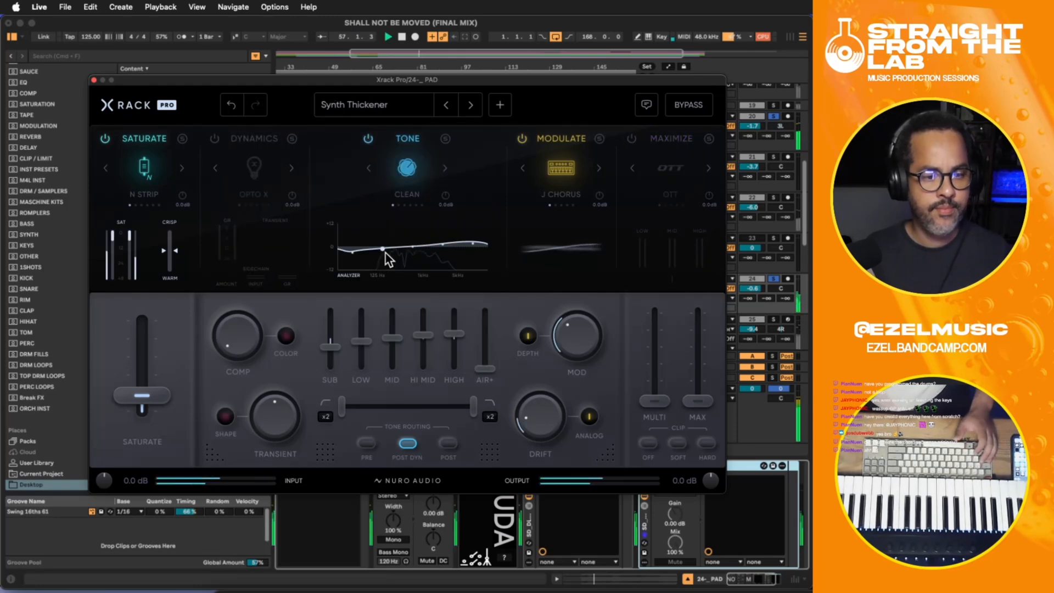
{"action": "left_click", "coordinate": [94, 81]}
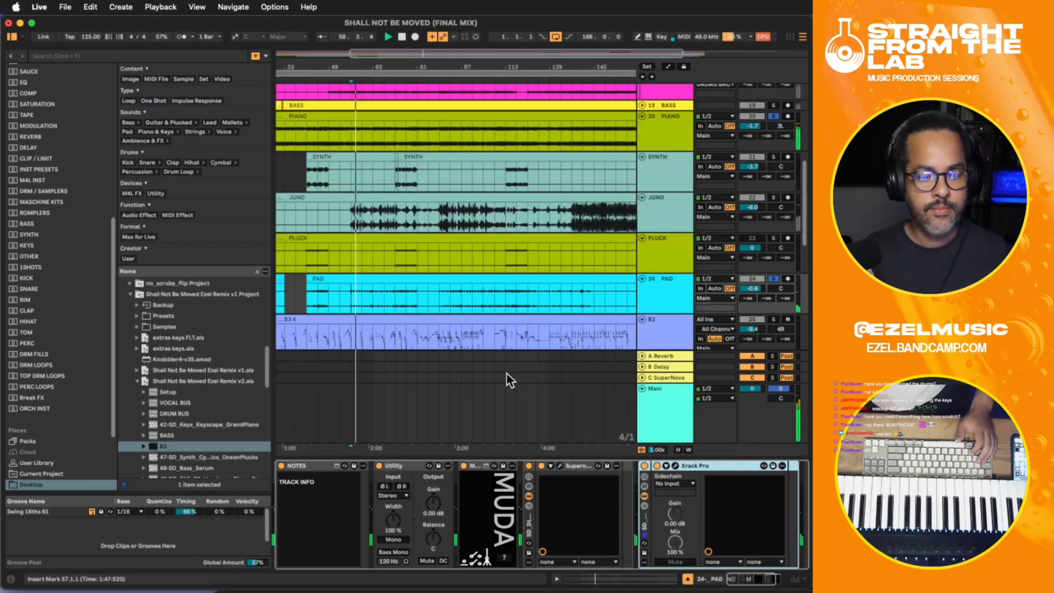
{"action": "left_click", "coordinate": [644, 466]}
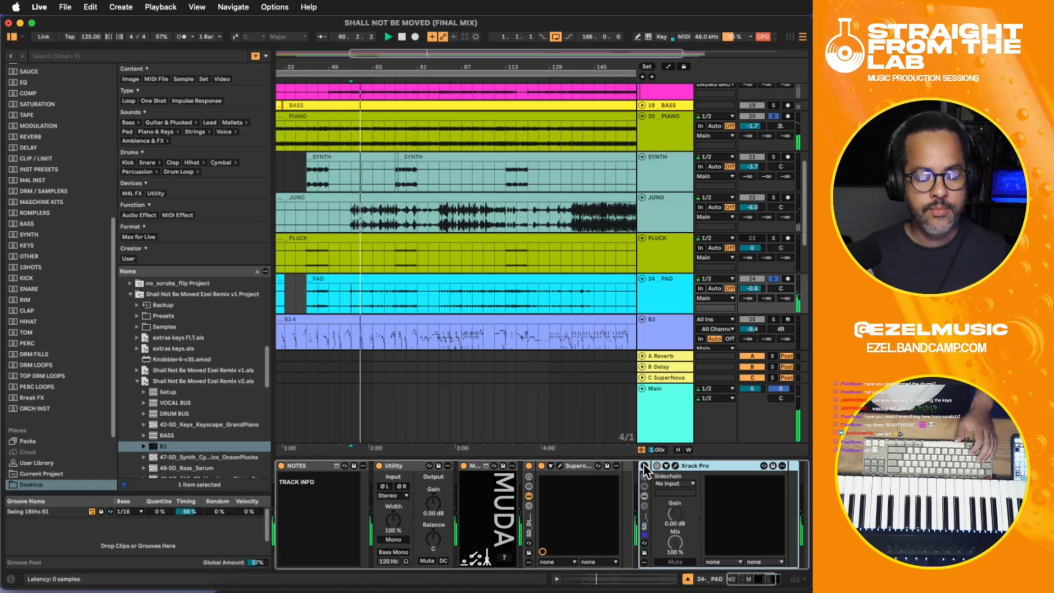
{"action": "left_click", "coordinate": [645, 466]}
{"action": "key", "text": "space"}
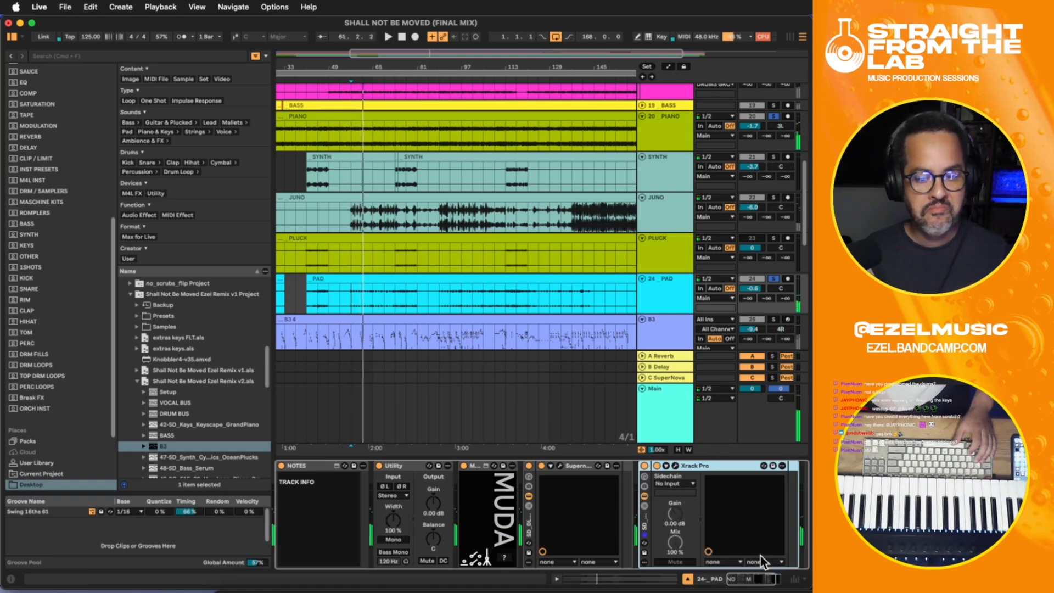
- Add the Serato Hex FX plug-in after Xrack Pro on the PAD track and reposition its window fully into view
{"action": "left_click_drag", "start_coordinate": [762, 580], "coordinate": [769, 581]}
{"action": "left_click", "coordinate": [773, 517]}
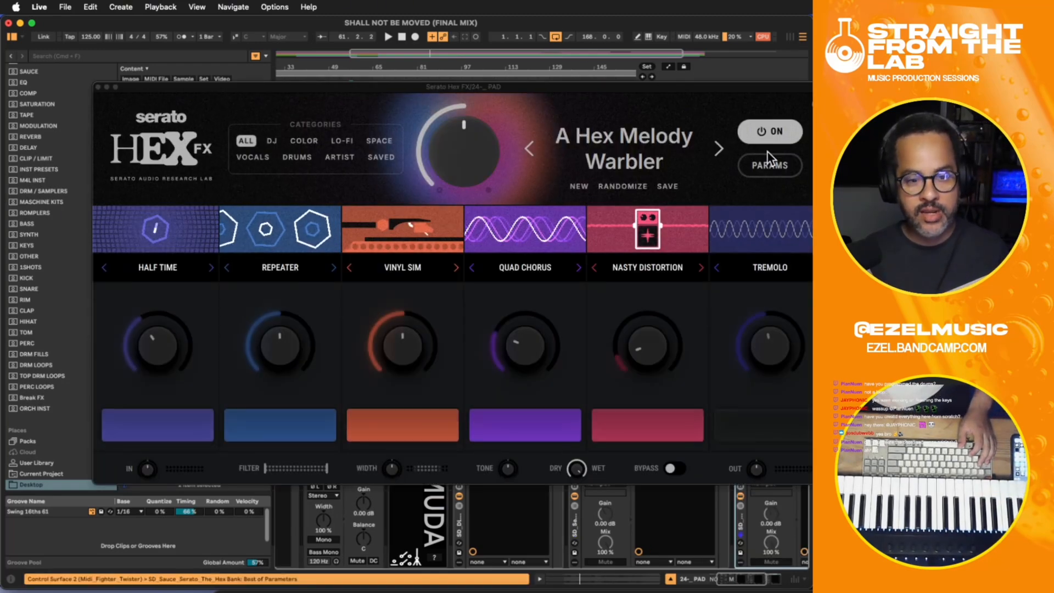
{"action": "left_click_drag", "start_coordinate": [520, 81], "coordinate": [532, 61]}
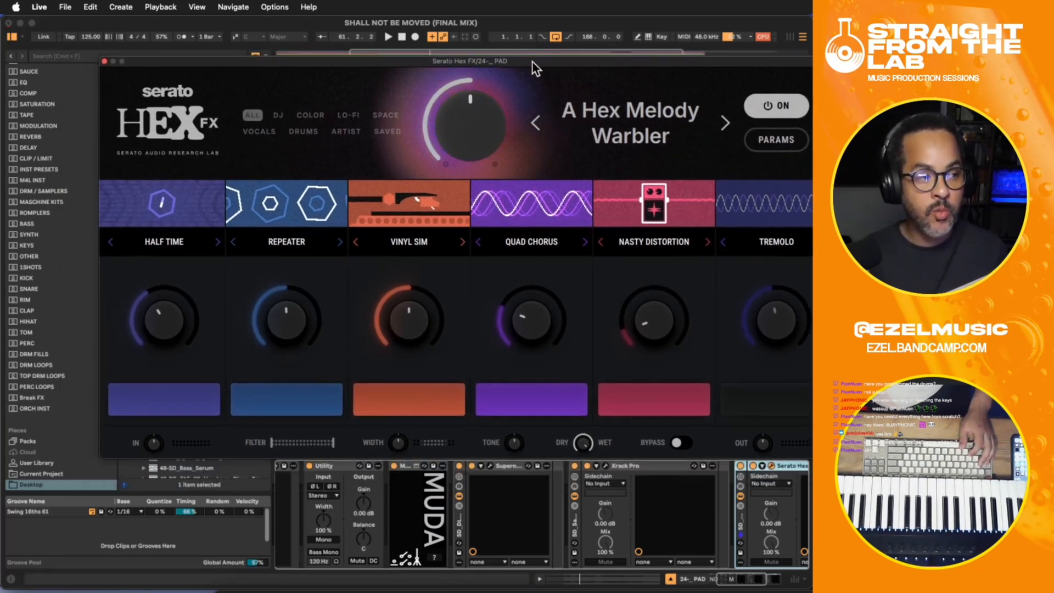
{"action": "left_click_drag", "start_coordinate": [410, 58], "coordinate": [353, 56]}
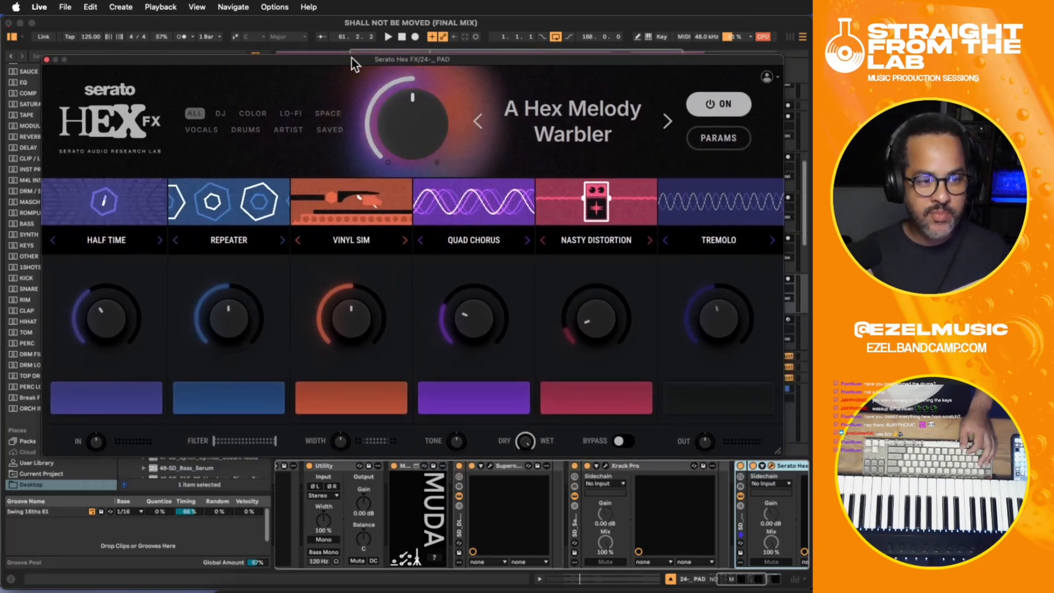
- Replay from bar 57 with Hex FX's A Hex Melody Warbler preset and switch the device off to compare the PAD sound
{"action": "key", "text": "space"}
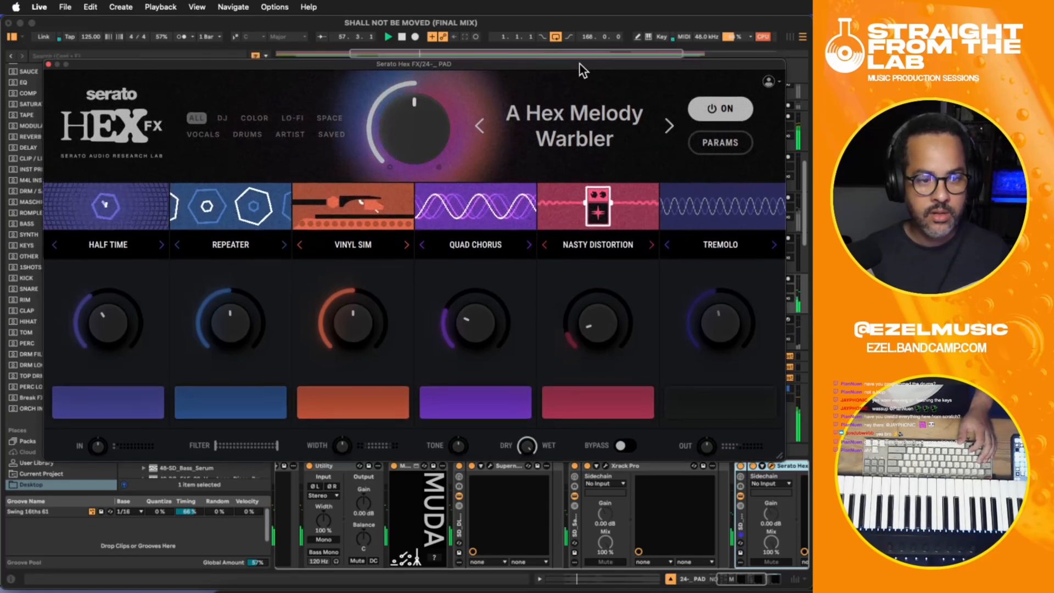
{"action": "left_click_drag", "start_coordinate": [578, 62], "coordinate": [660, 359]}
{"action": "key", "text": "space"}
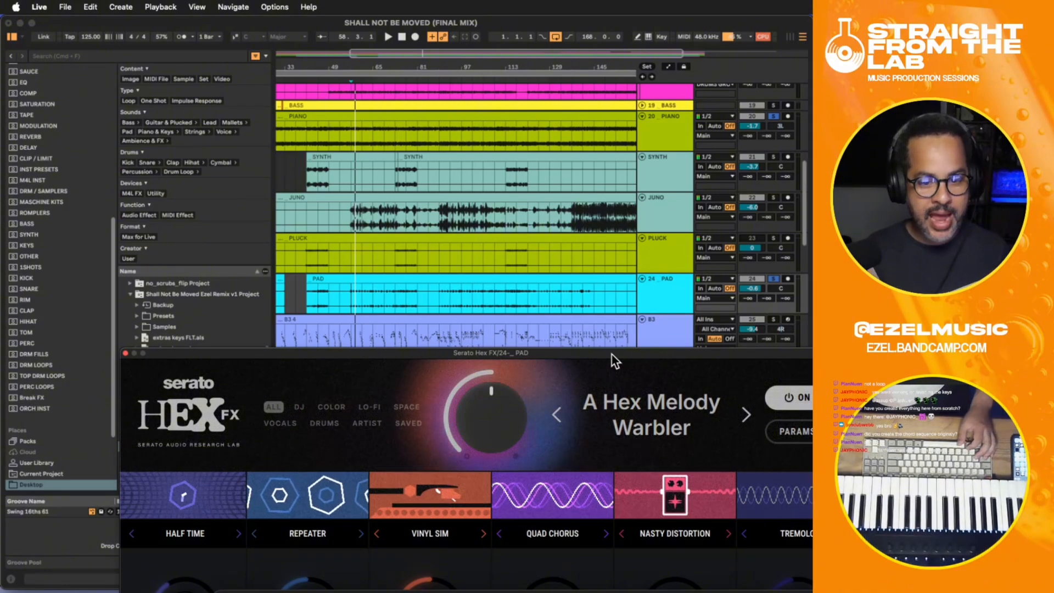
{"action": "left_click_drag", "start_coordinate": [611, 353], "coordinate": [634, 359]}
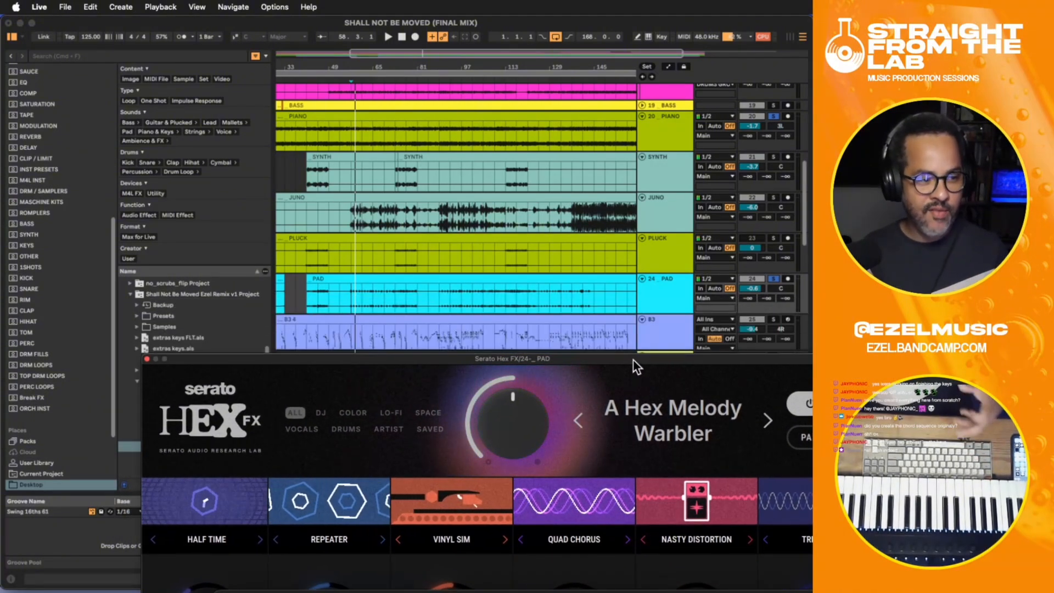
{"action": "key", "text": "space"}
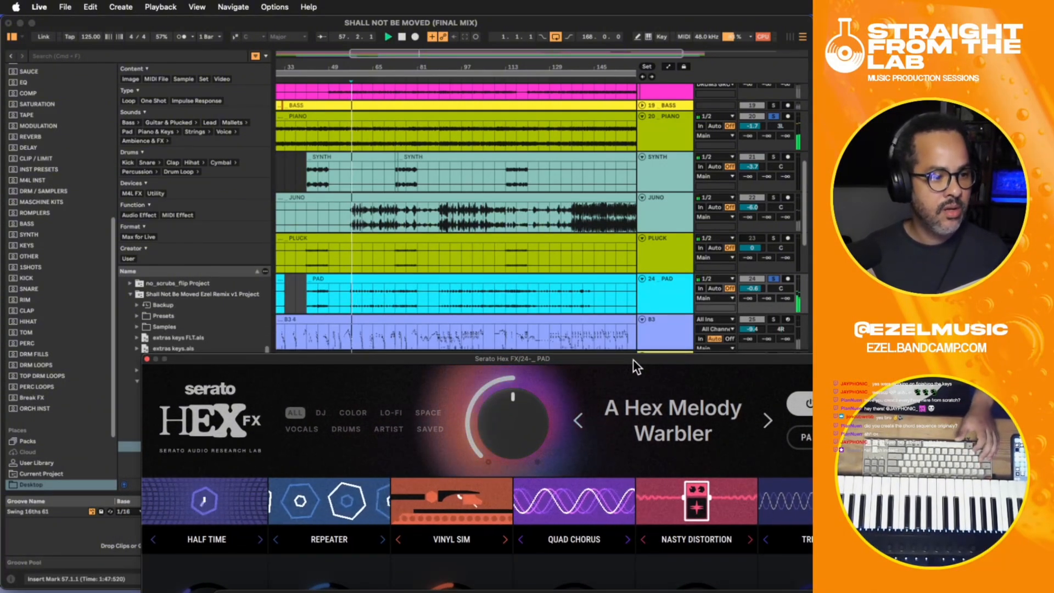
{"action": "left_click_drag", "start_coordinate": [631, 363], "coordinate": [513, 10]}
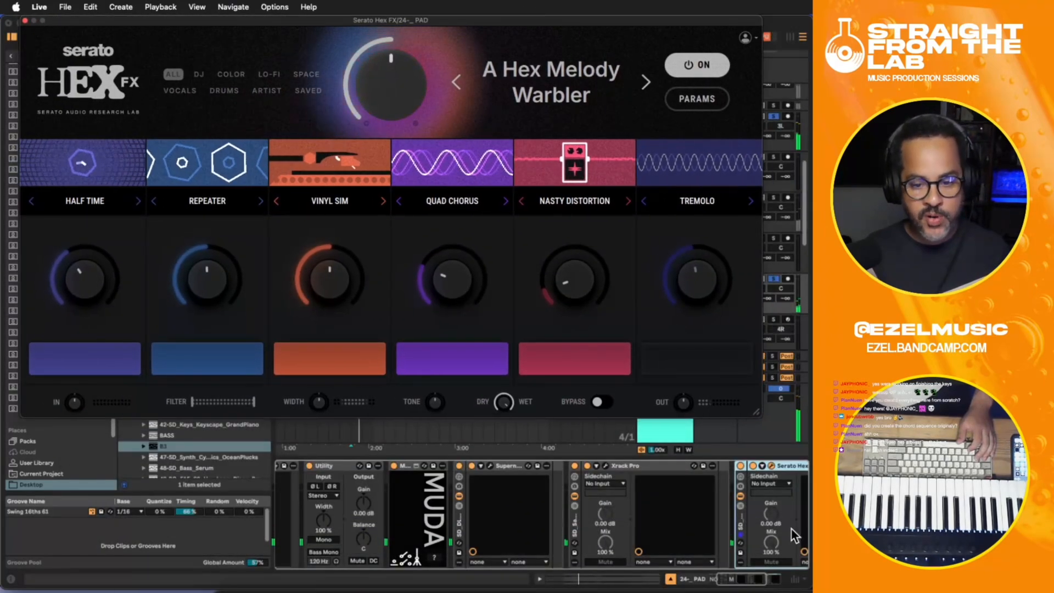
{"action": "left_click", "coordinate": [739, 470]}
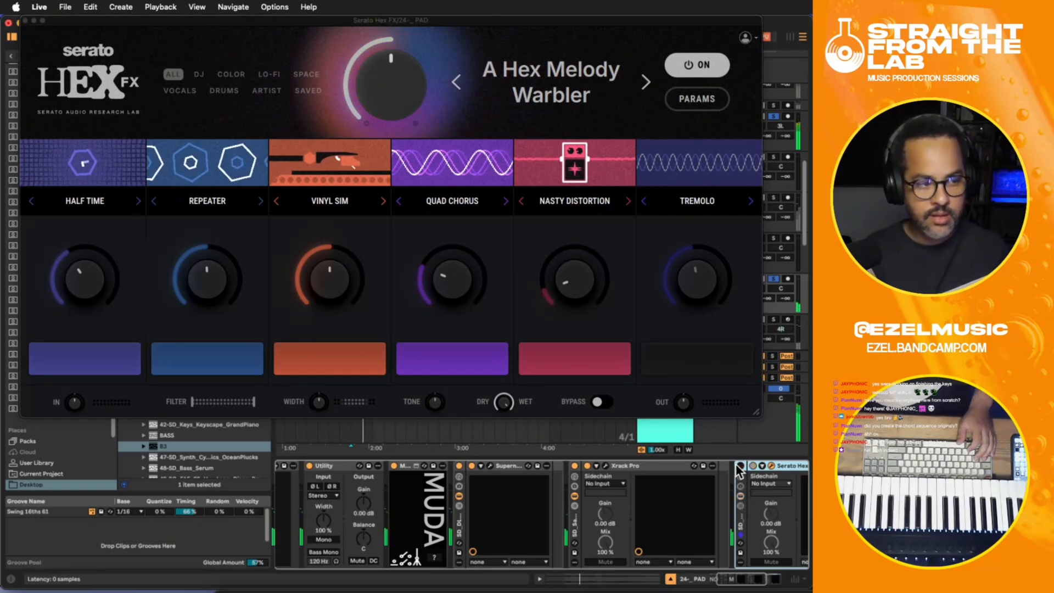
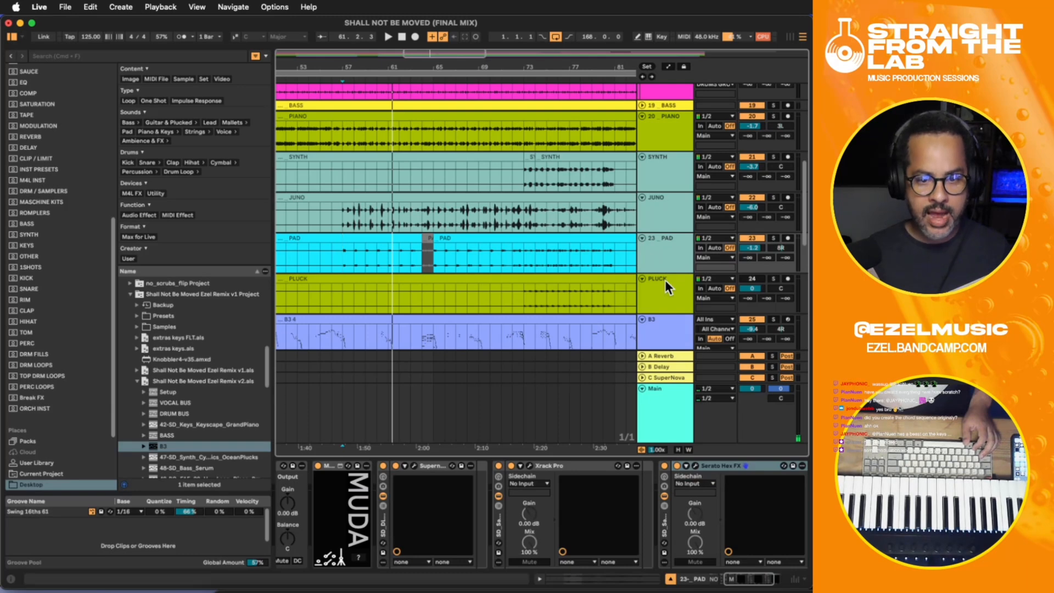
- Assign the PAD track's colour to its clips
{"action": "right_click", "coordinate": [657, 250]}
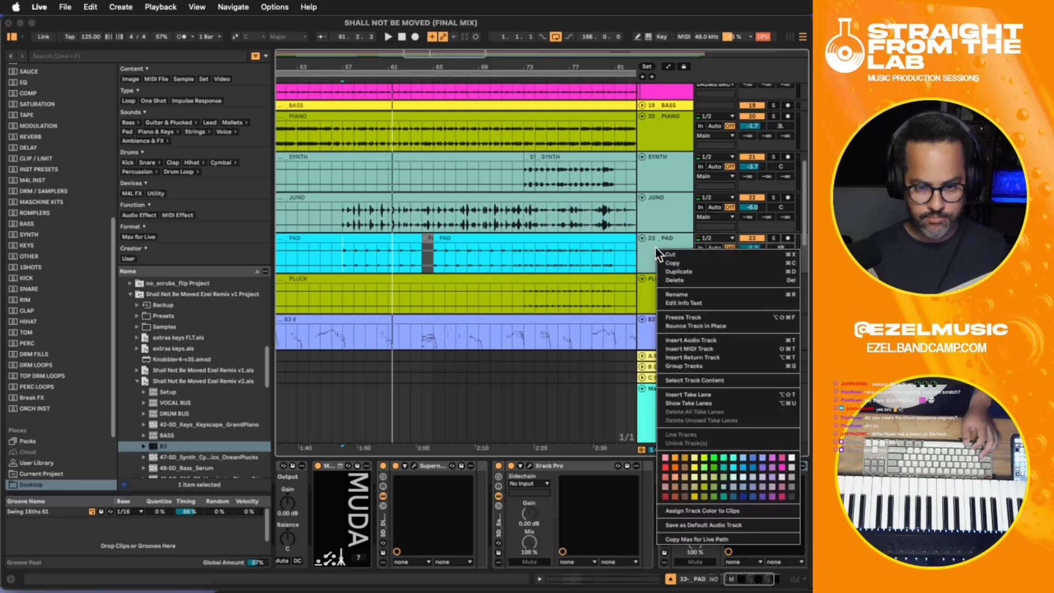
{"action": "left_click", "coordinate": [704, 511]}
{"action": "left_click", "coordinate": [578, 333]}
- Solo the PLUCK track and play it from bar 73
{"action": "left_click", "coordinate": [522, 291]}
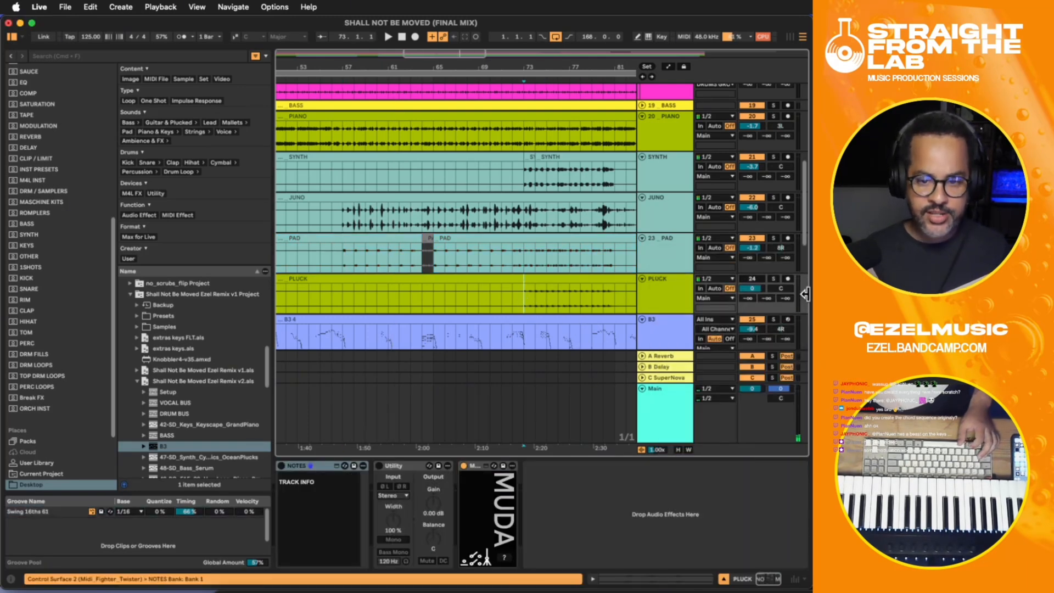
{"action": "left_click", "coordinate": [773, 279]}
{"action": "key", "text": "space"}
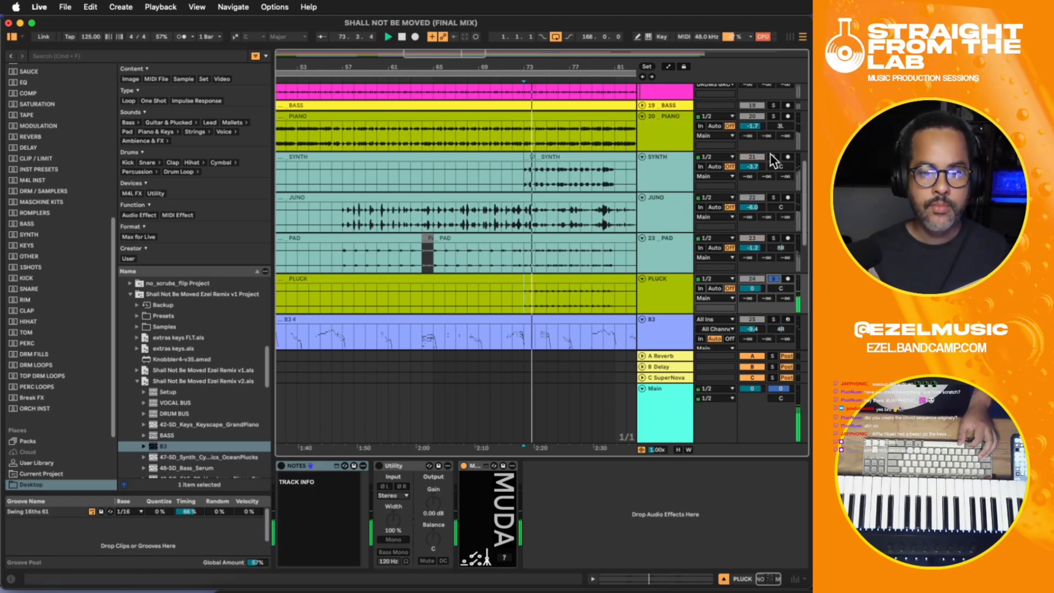
{"action": "scroll", "coordinate": [770, 154], "scroll_direction": "up", "scroll_amount": 1}
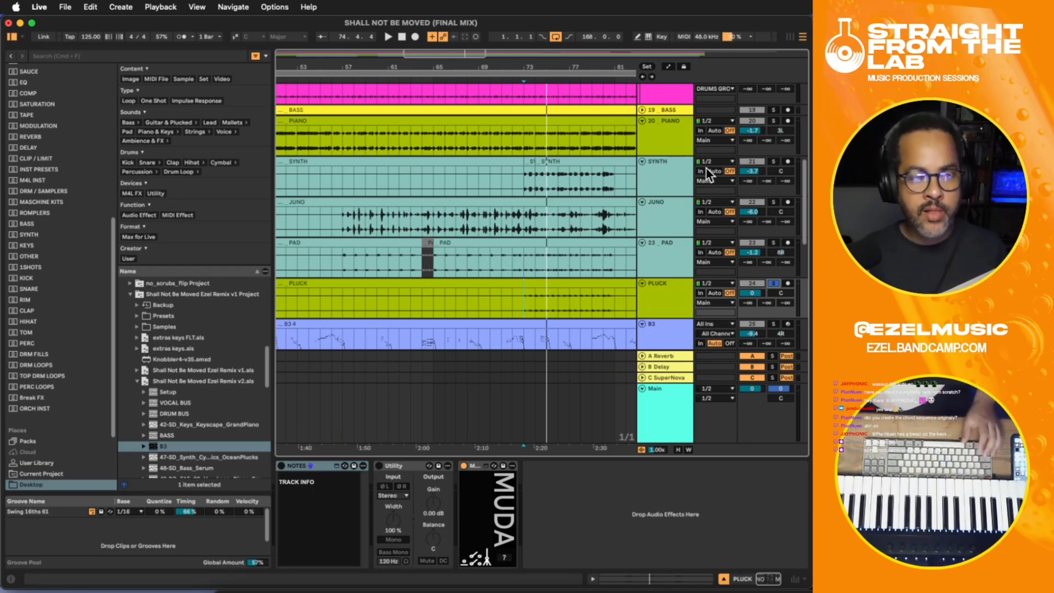
- Add PIANO, PAD and VOCAL BUS to the solo and play them together with PLUCK from bar 73
{"action": "left_click", "coordinate": [772, 121]}
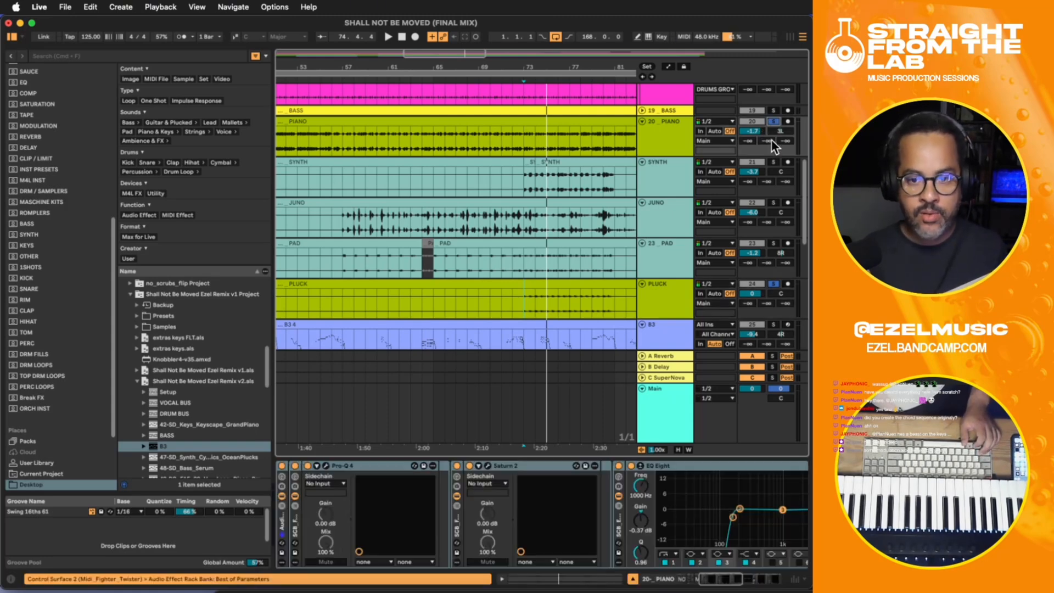
{"action": "left_click", "coordinate": [770, 245]}
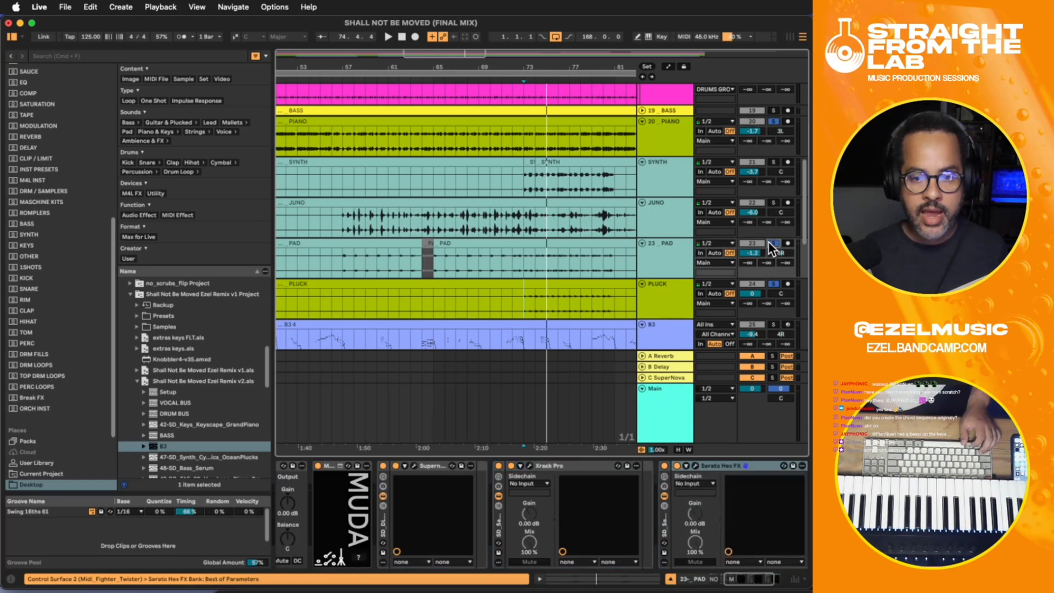
{"action": "scroll", "coordinate": [769, 242], "scroll_direction": "up", "scroll_amount": 5}
{"action": "left_click", "coordinate": [773, 113]}
{"action": "key", "text": "space"}
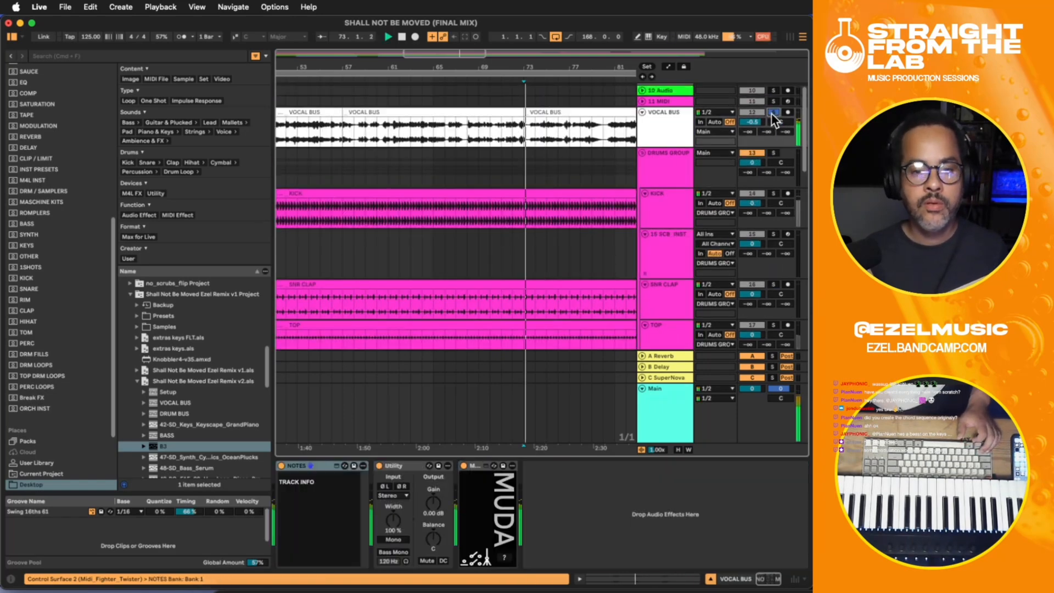
{"action": "scroll", "coordinate": [686, 247], "scroll_direction": "down", "scroll_amount": 10}
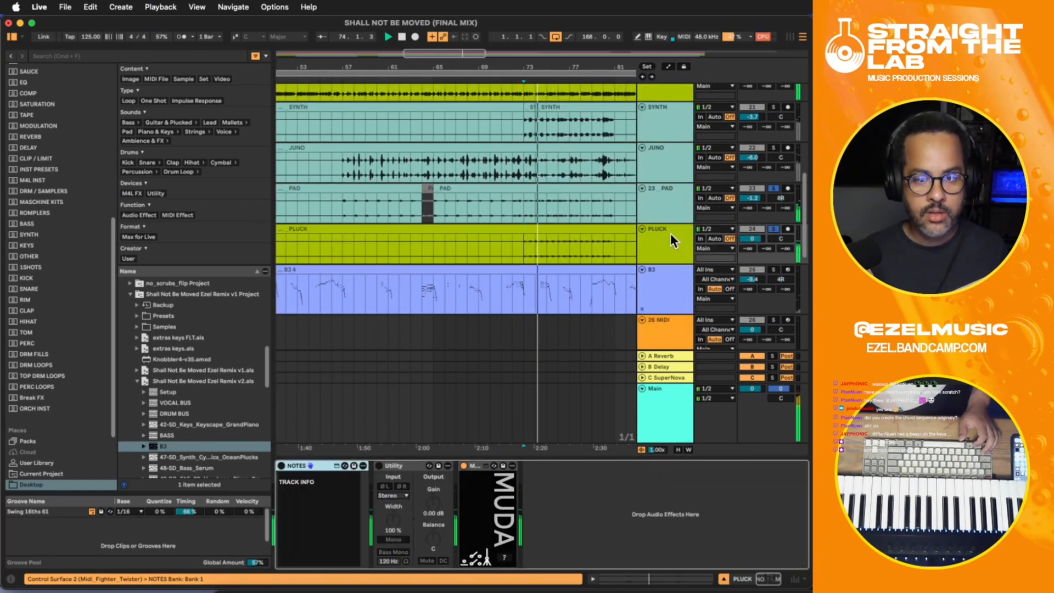
- Open the PLUCK clip's settings and raise its gain to 6.4 dB
{"action": "left_click", "coordinate": [671, 232]}
{"action": "left_click", "coordinate": [501, 229]}
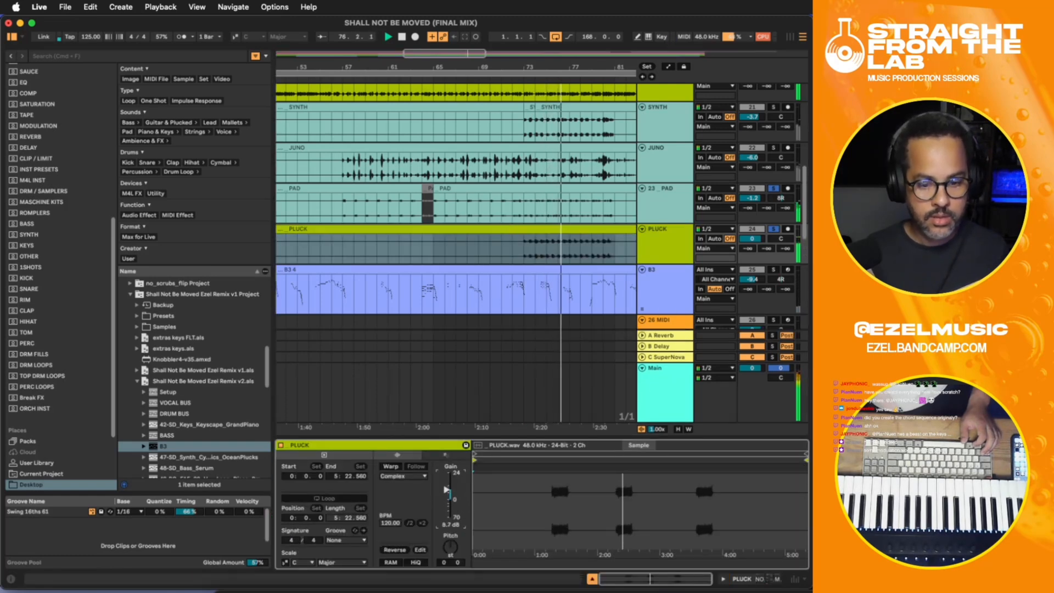
{"action": "left_click", "coordinate": [525, 271]}
{"action": "left_click", "coordinate": [524, 252]}
{"action": "left_click", "coordinate": [667, 252]}
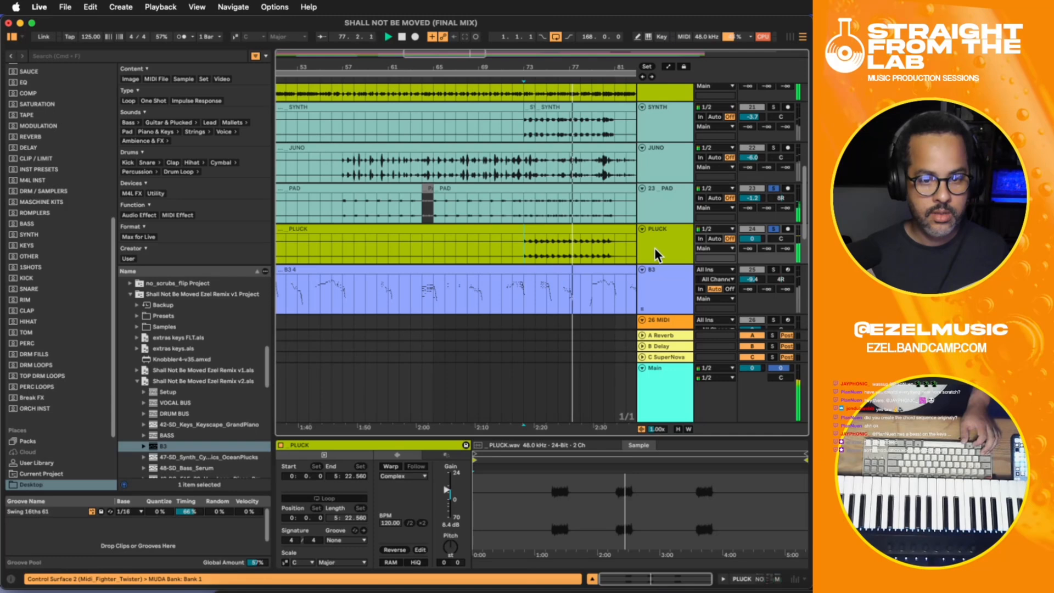
- Add B3 to the soloed tracks and insert an EQ Eight after MUDA on the PLUCK track, replaying from bar 73
{"action": "left_click", "coordinate": [775, 269], "text": "super"}
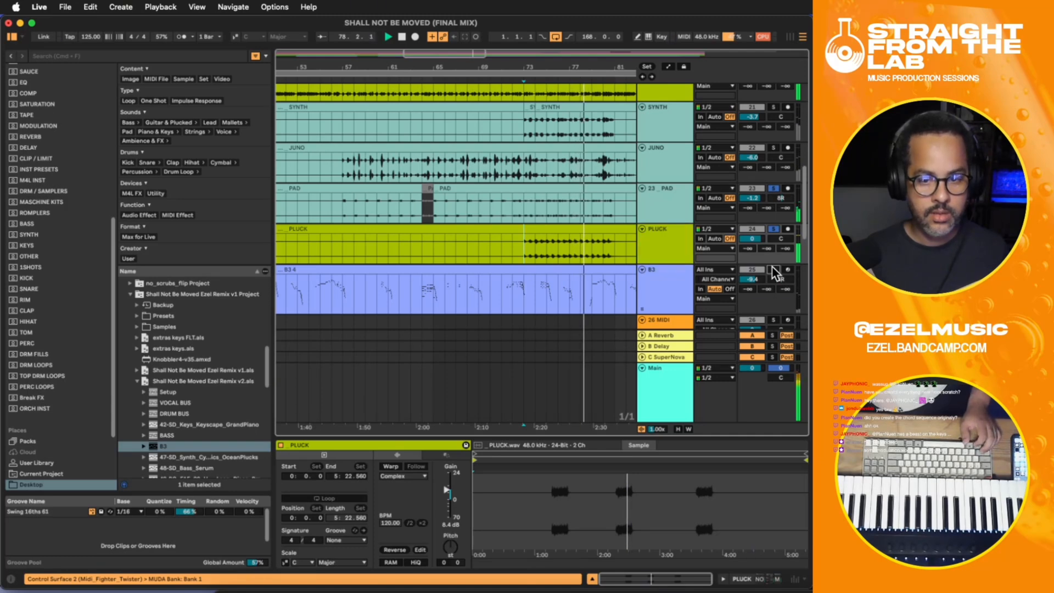
{"action": "left_click", "coordinate": [667, 215]}
{"action": "double_click", "coordinate": [667, 240]}
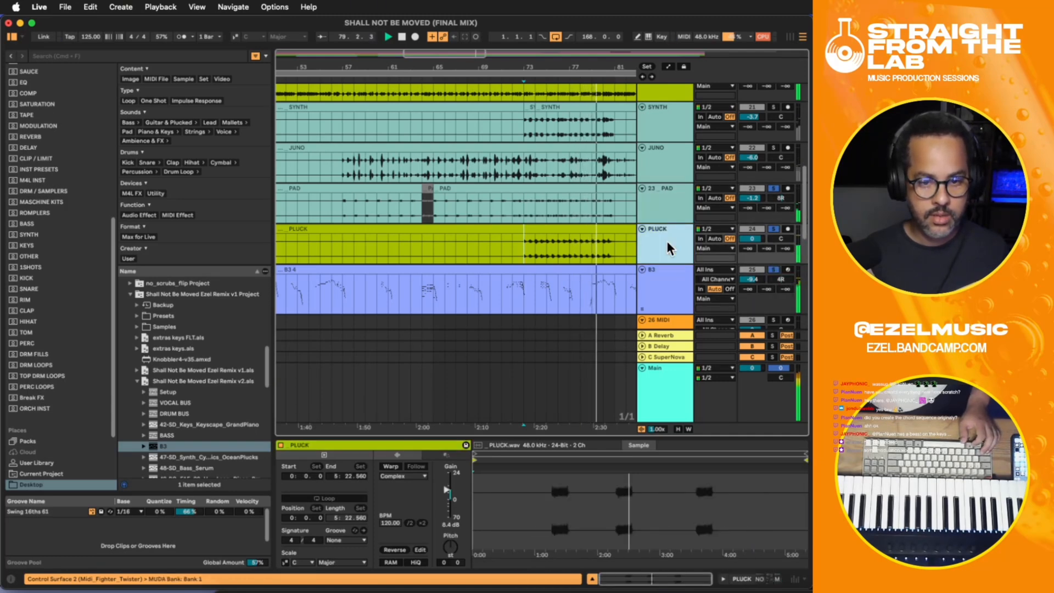
{"action": "key", "text": "ctrl+e"}
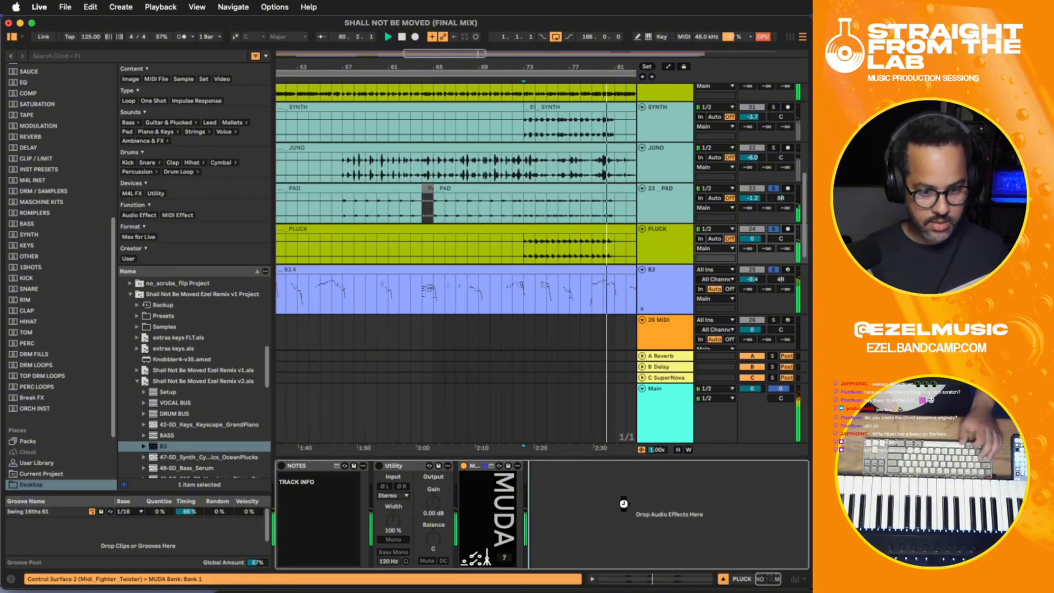
{"action": "key", "text": "space"}
{"action": "key", "text": "space"}
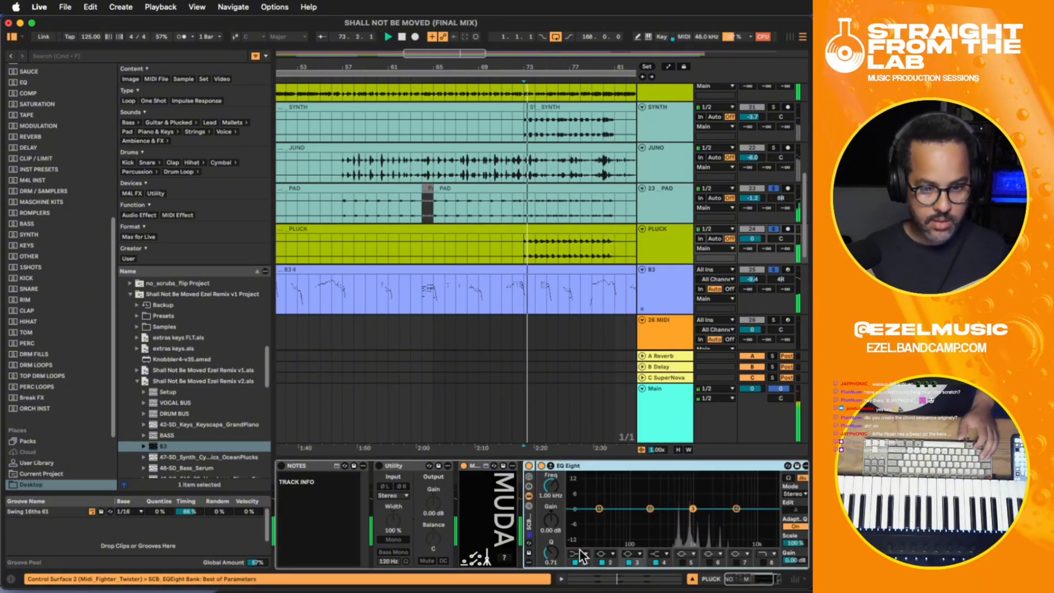
- Shape PLUCK's EQ Eight with a 130 Hz low cut, a 5.08 dB high shelf at 3.83 kHz and a -2.85 dB dip at 861 Hz
{"action": "left_click", "coordinate": [580, 553]}
{"action": "left_click", "coordinate": [578, 493]}
{"action": "left_click_drag", "start_coordinate": [551, 487], "coordinate": [551, 485]}
{"action": "left_click_drag", "start_coordinate": [600, 517], "coordinate": [638, 517]}
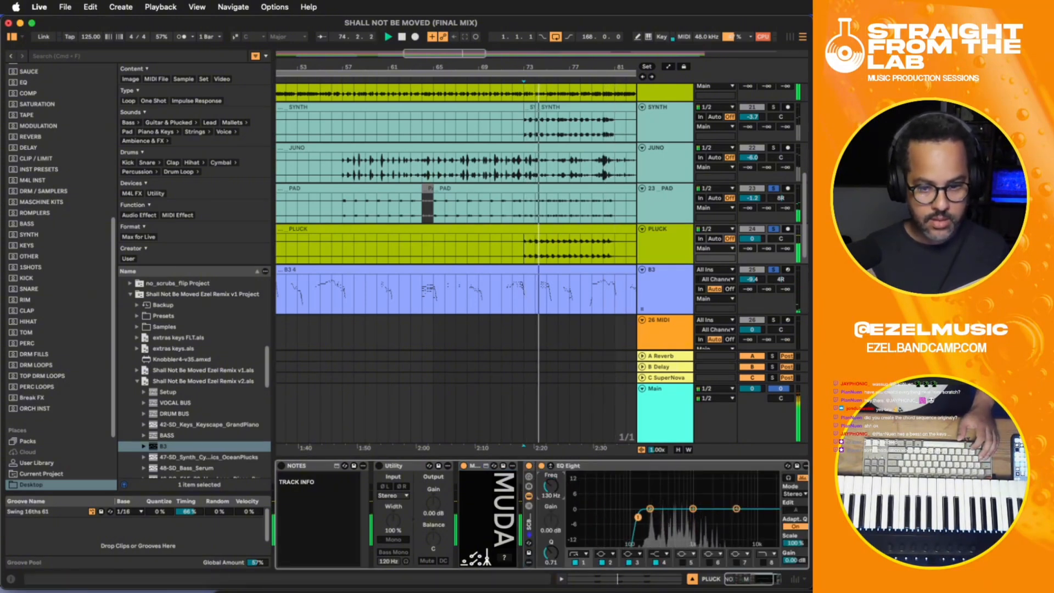
{"action": "left_click_drag", "start_coordinate": [736, 509], "coordinate": [689, 516]}
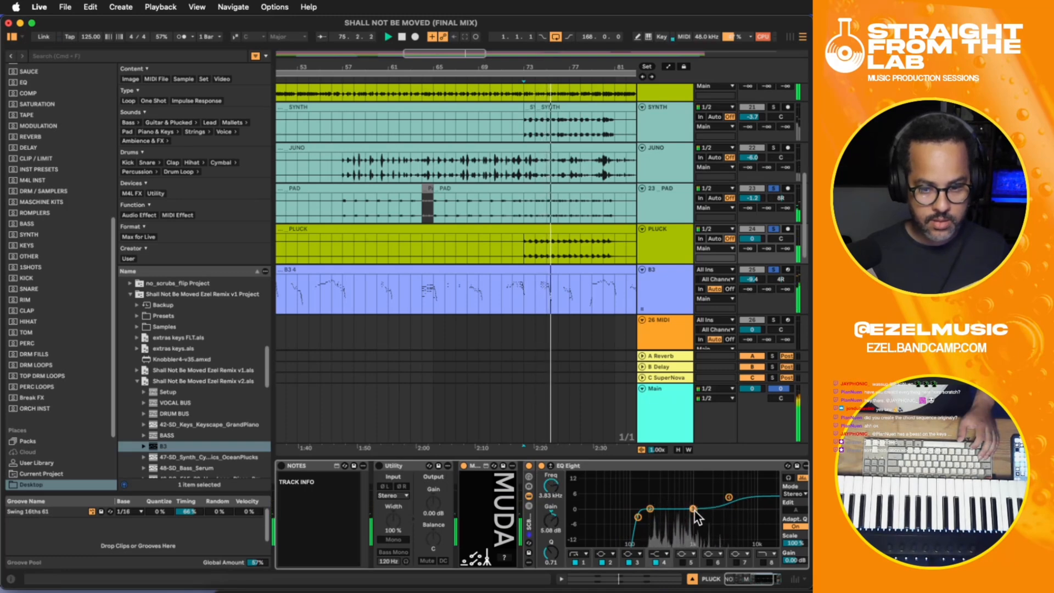
{"action": "left_click_drag", "start_coordinate": [745, 581], "coordinate": [757, 581]}
- Stop playback, solo only the PLUCK track and replay it from bar 73
{"action": "key", "text": "space"}
{"action": "left_click", "coordinate": [774, 229]}
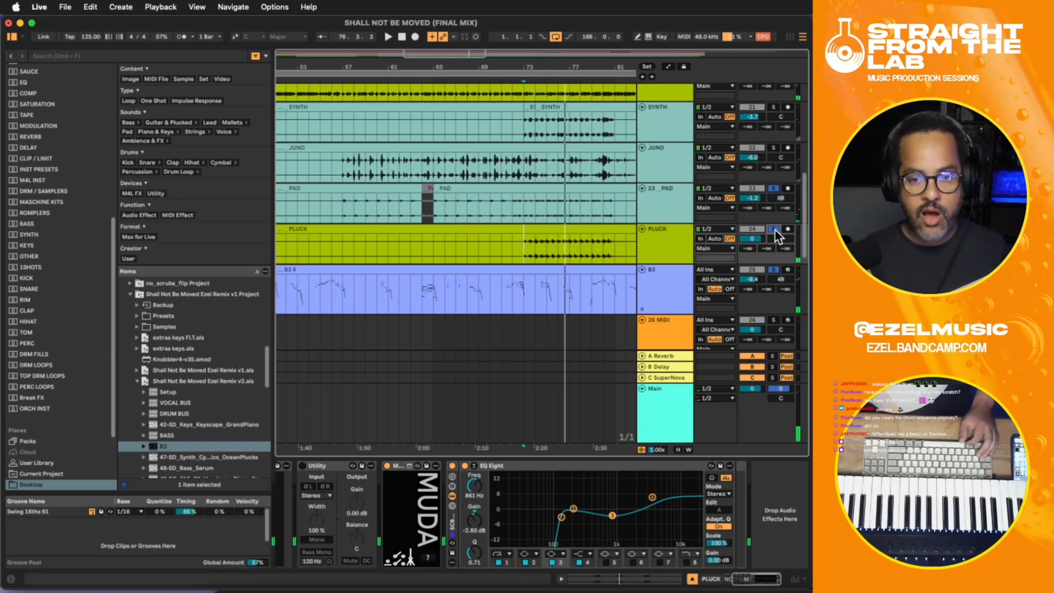
{"action": "key", "text": "space"}
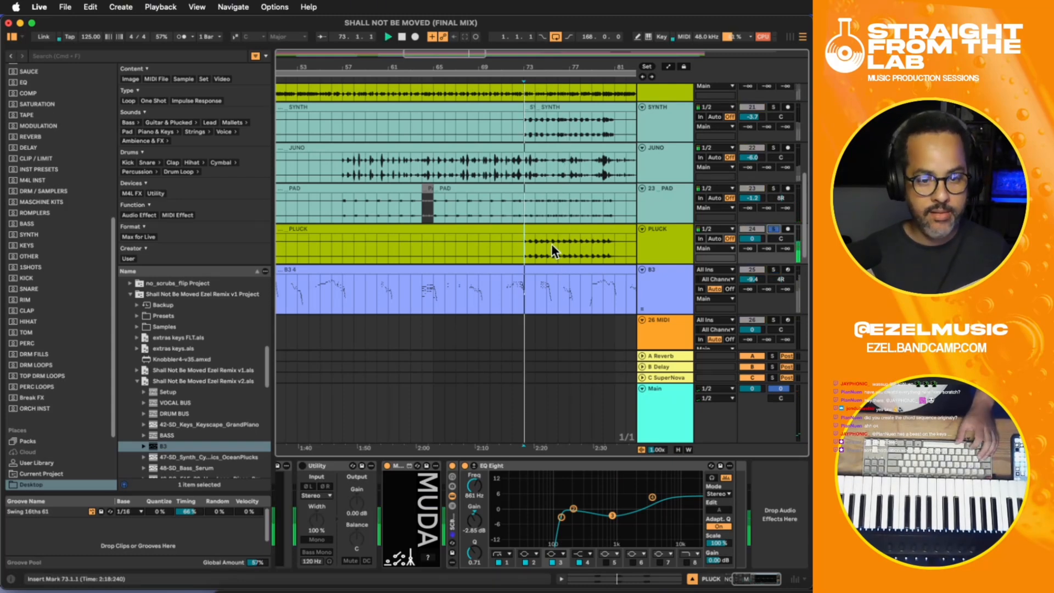
- Add the Xrack Pro plug-in after EQ Eight on the PLUCK track and load its Synth Thickener preset from the Synths category
{"action": "left_click", "coordinate": [665, 236]}
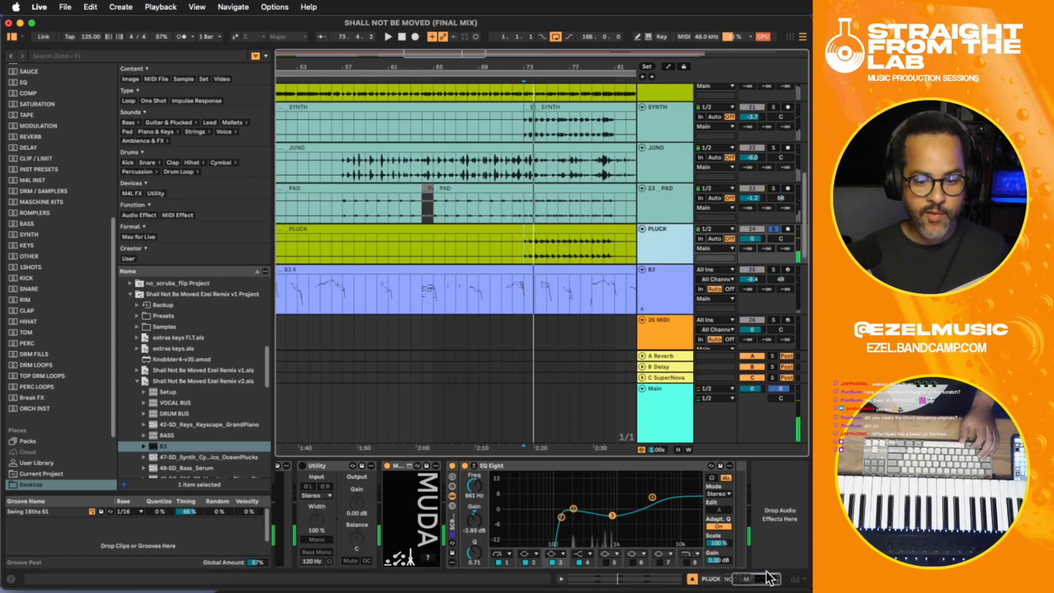
{"action": "left_click", "coordinate": [782, 532]}
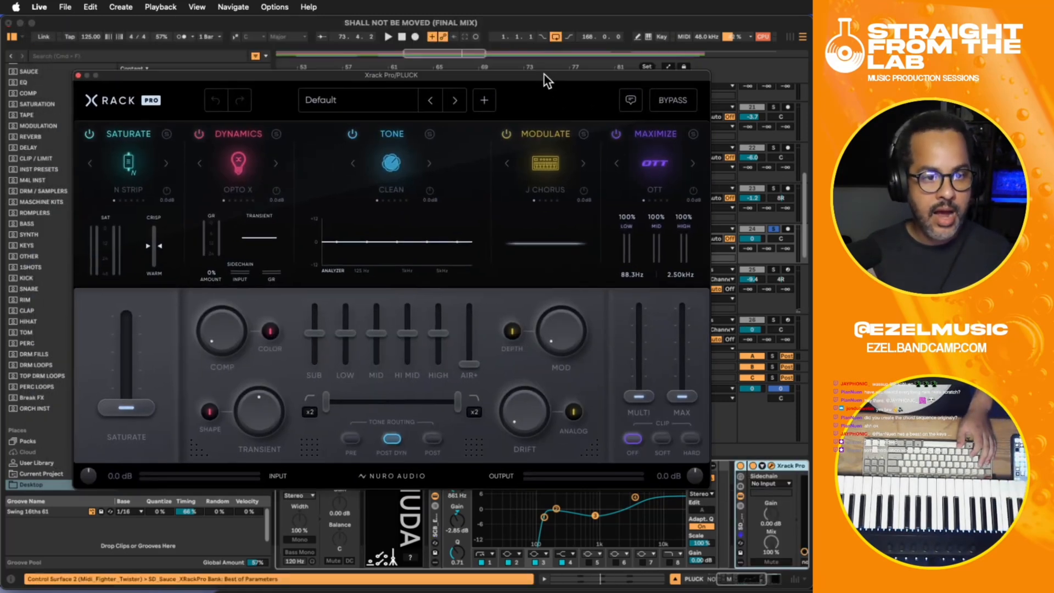
{"action": "left_click", "coordinate": [357, 104]}
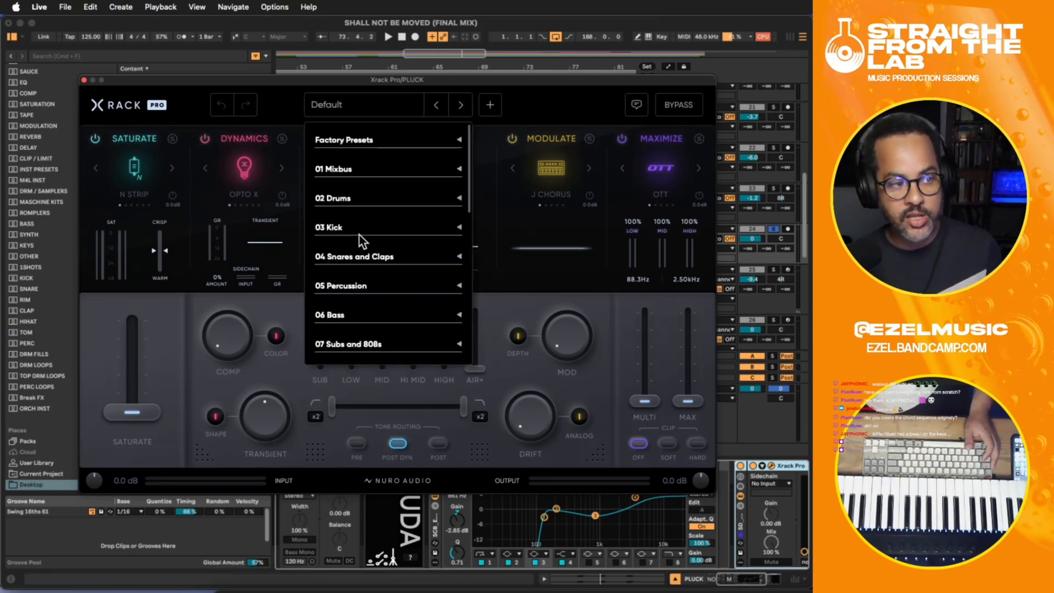
{"action": "scroll", "coordinate": [379, 280], "scroll_direction": "down", "scroll_amount": 5}
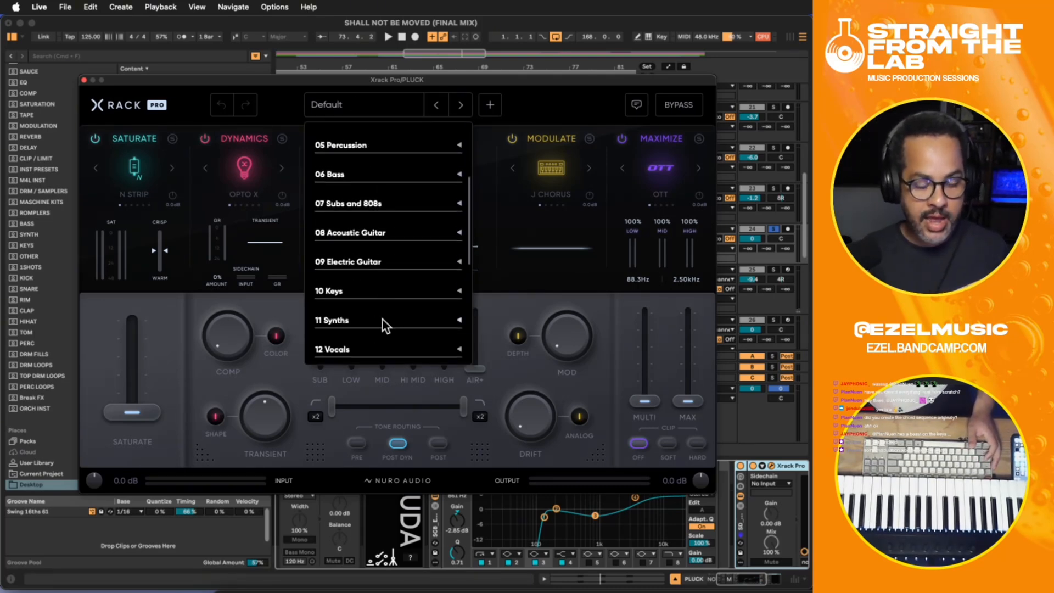
{"action": "scroll", "coordinate": [378, 320], "scroll_direction": "down", "scroll_amount": 4}
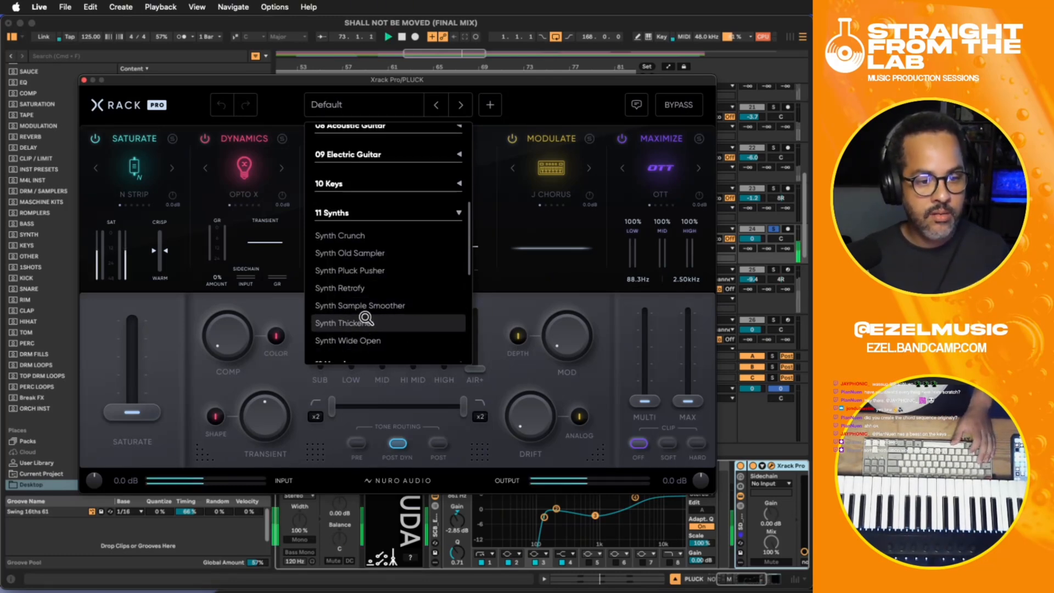
{"action": "left_click", "coordinate": [369, 341]}
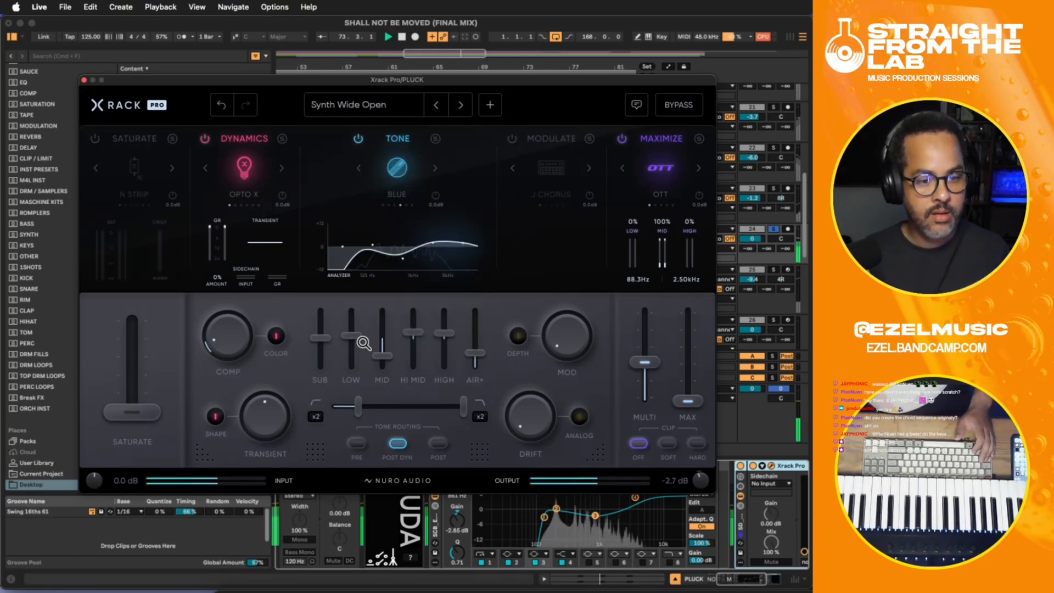
{"action": "left_click", "coordinate": [446, 104]}
{"action": "left_click", "coordinate": [457, 105]}
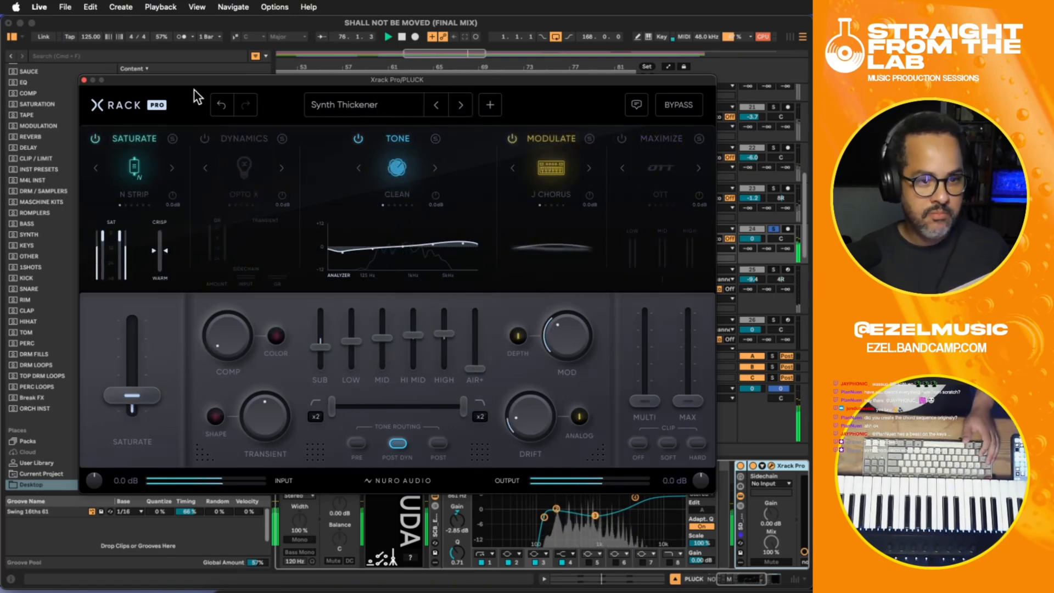
- Close the Xrack Pro window and audition the effect on the PLUCK track
{"action": "left_click", "coordinate": [84, 81]}
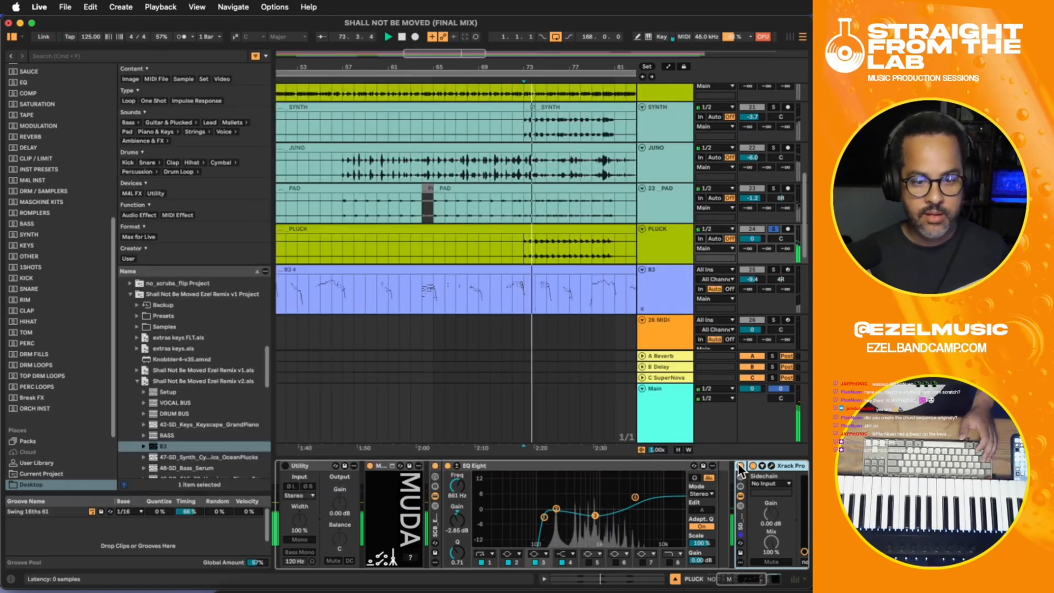
{"action": "key", "text": "space"}
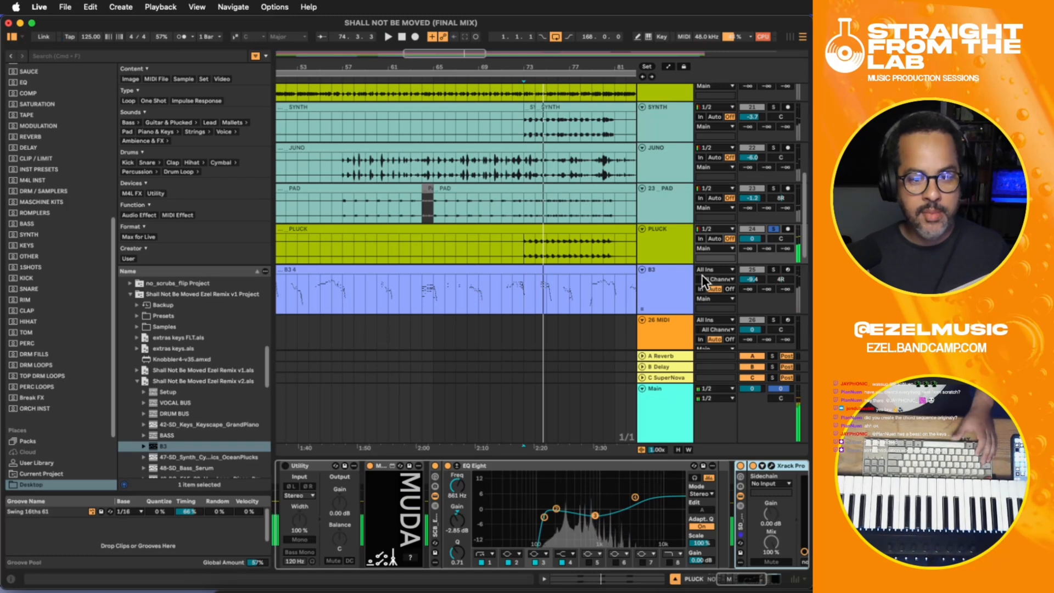
{"action": "left_click", "coordinate": [677, 247]}
{"action": "left_click_drag", "start_coordinate": [749, 585], "coordinate": [780, 583]}
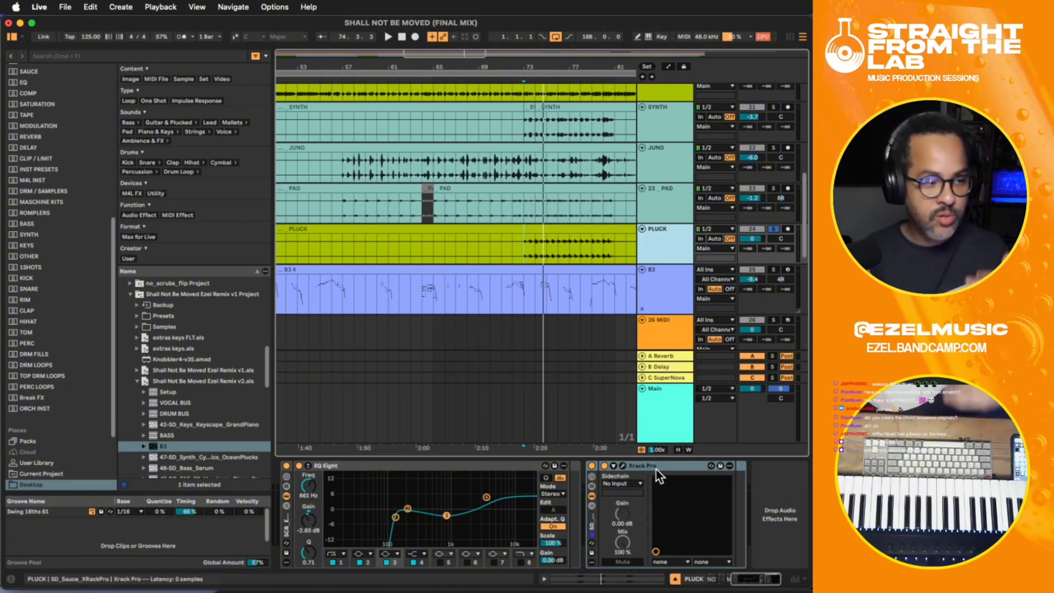
{"action": "key", "text": "space"}
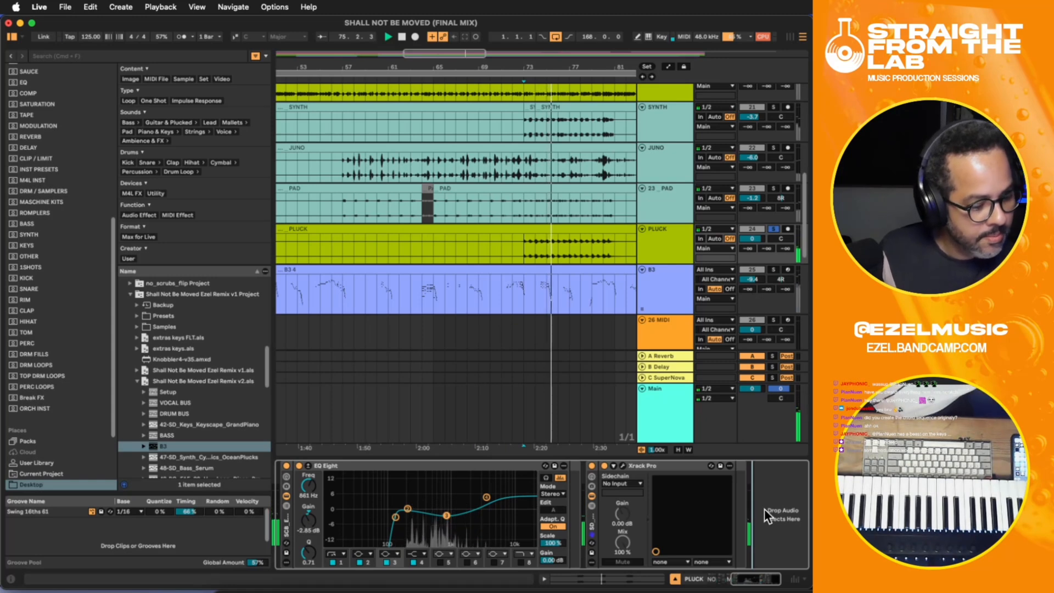
- Add the ShaperBox 3 plug-in after Xrack Pro on the PLUCK track and load its Filter shaper
{"action": "left_click", "coordinate": [535, 255]}
{"action": "key", "text": "space"}
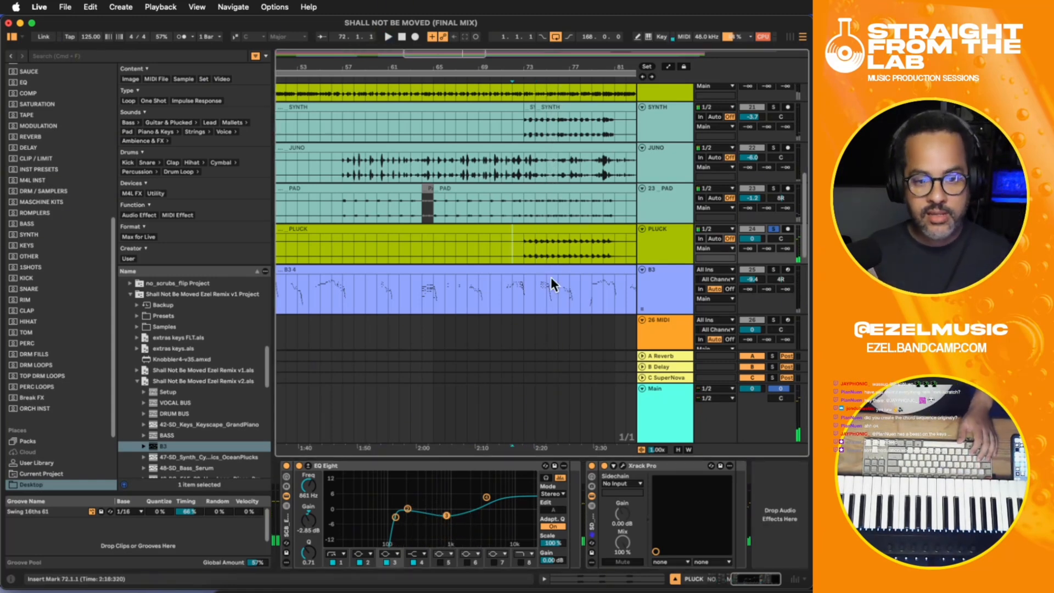
{"action": "left_click", "coordinate": [776, 543]}
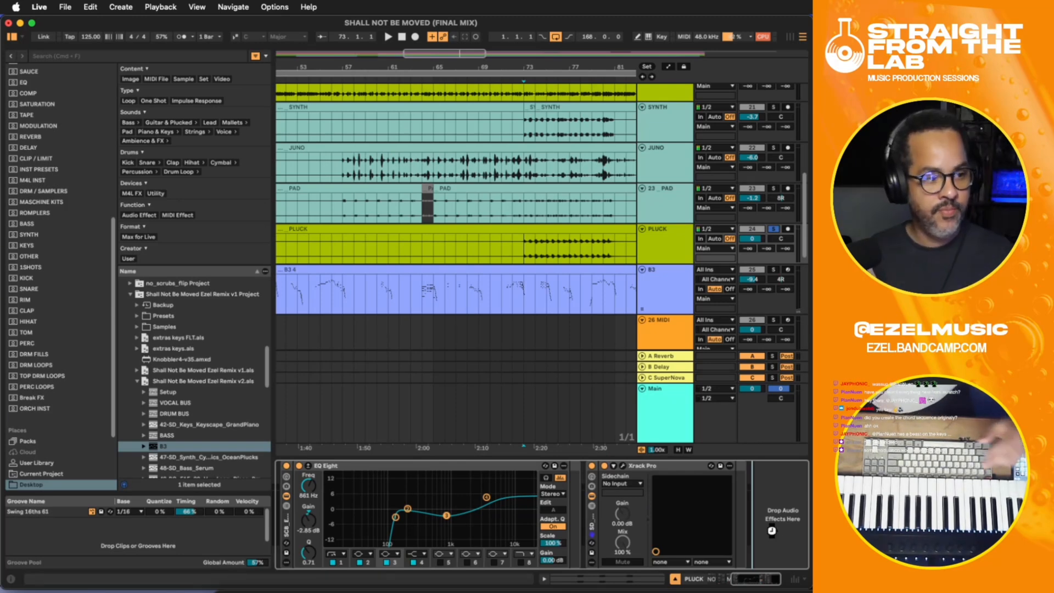
{"action": "key", "text": "super+v"}
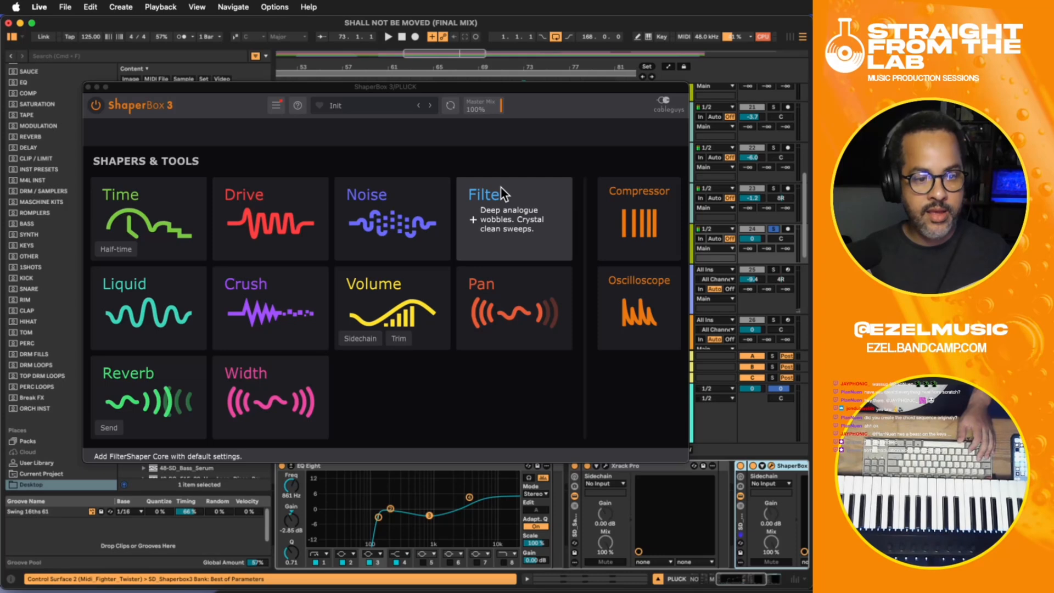
{"action": "left_click", "coordinate": [497, 187]}
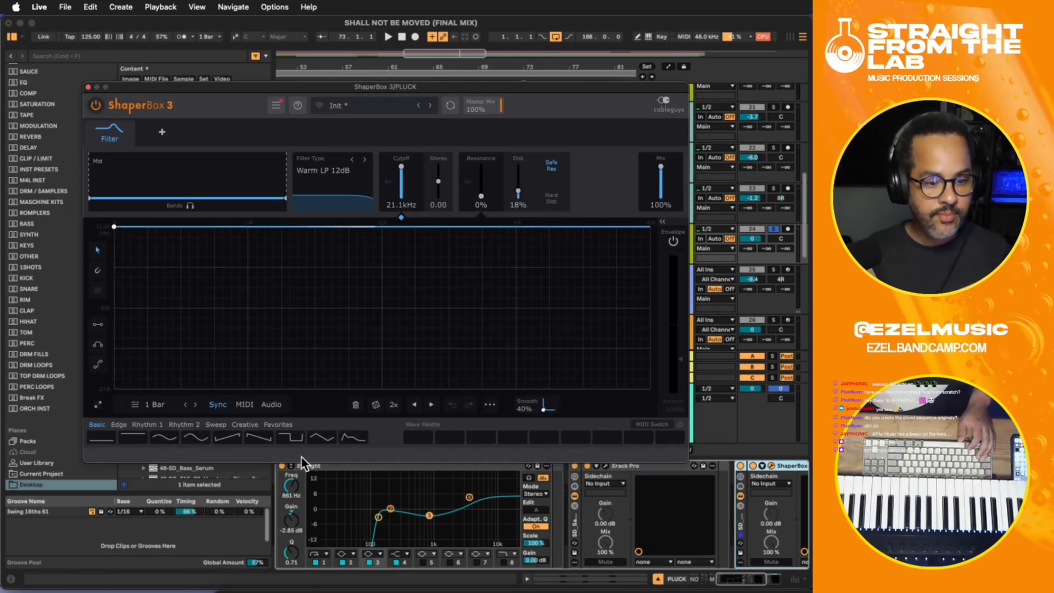
- Apply the Basic square wave to the filter, multiply it to eight cycles over 1 Bar and play PLUCK
{"action": "left_click", "coordinate": [291, 437]}
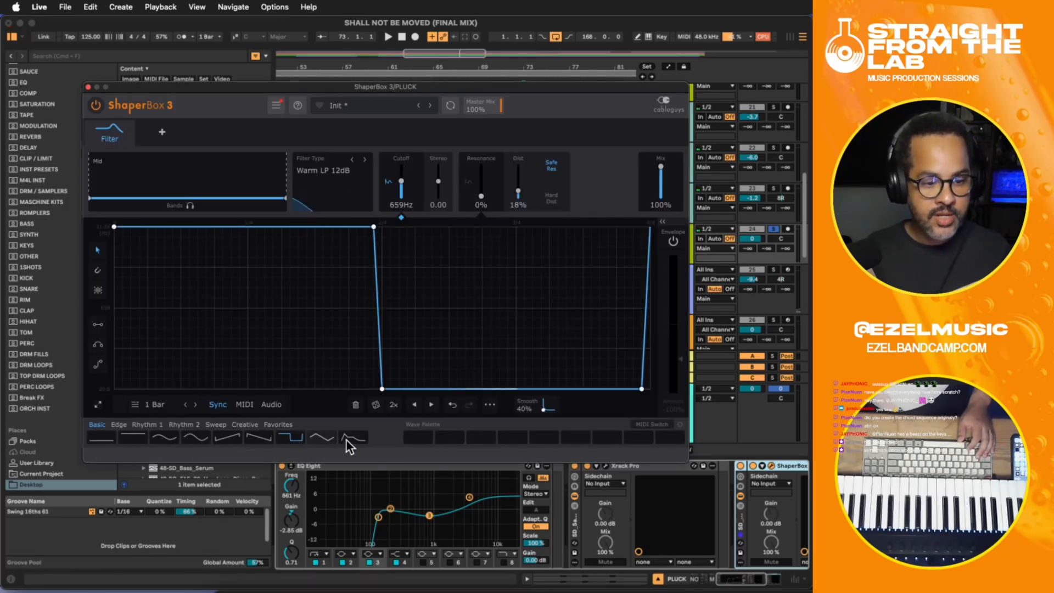
{"action": "left_click", "coordinate": [394, 405]}
{"action": "left_click", "coordinate": [394, 405]}
{"action": "left_click", "coordinate": [394, 405]}
{"action": "key", "text": "space"}
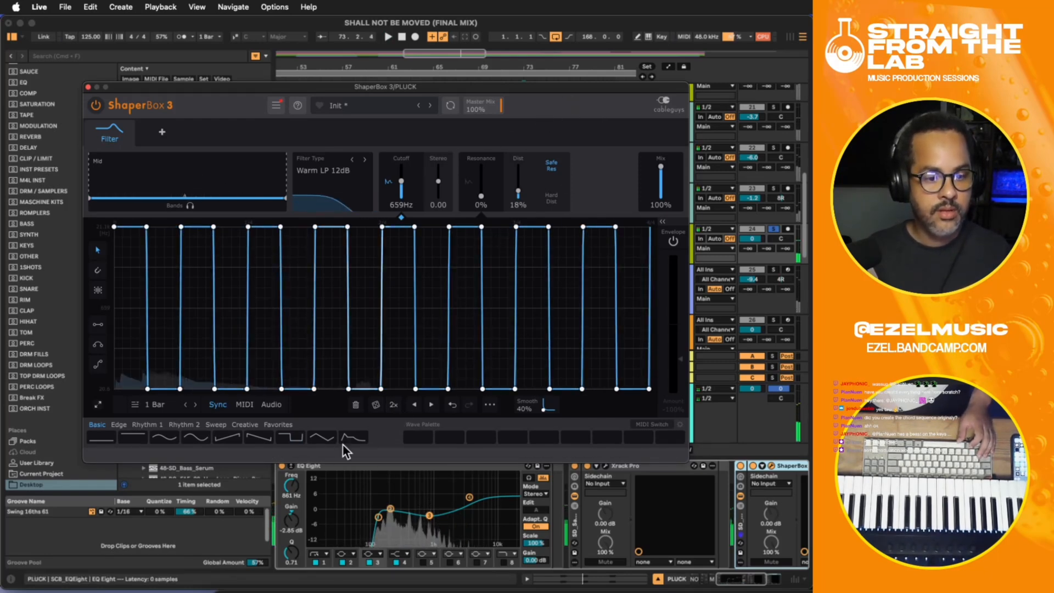
- Double the filter's square wave to 16 cycles, set Smooth to 47% and Master Mix to 38%, and play PLUCK
{"action": "left_click", "coordinate": [394, 405]}
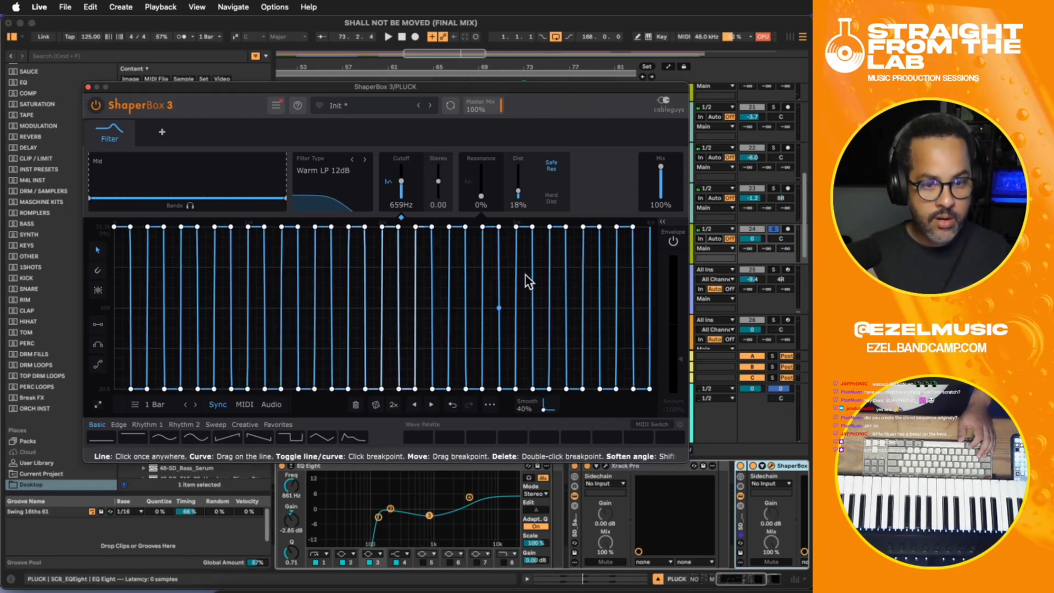
{"action": "left_click_drag", "start_coordinate": [496, 105], "coordinate": [496, 140]}
{"action": "key", "text": "space"}
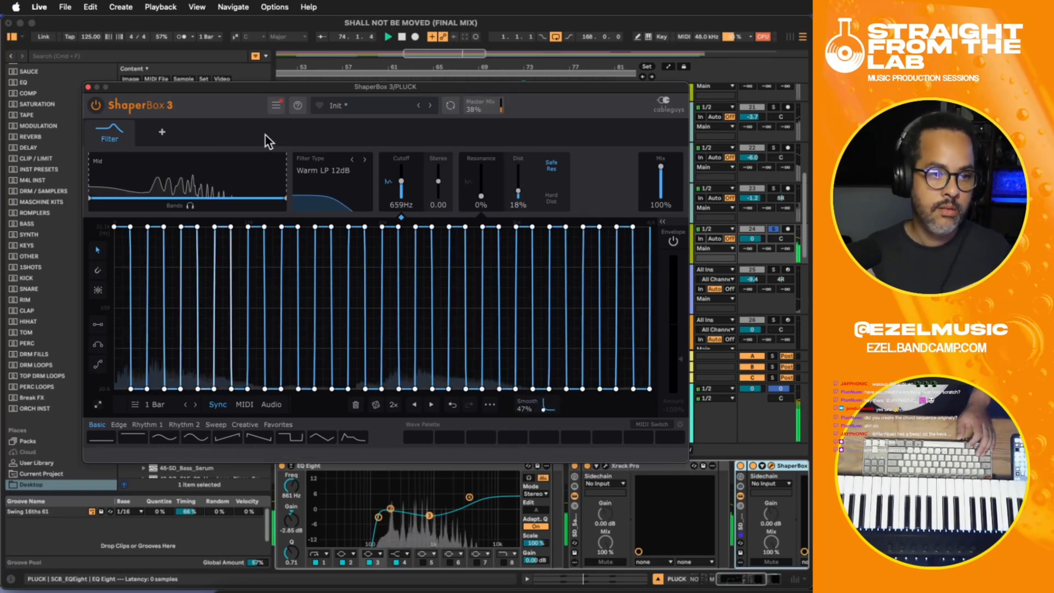
- Close the ShaperBox 3 window and raise the low-cut frequency in PLUCK's EQ Eight to 335 Hz
{"action": "left_click", "coordinate": [87, 87]}
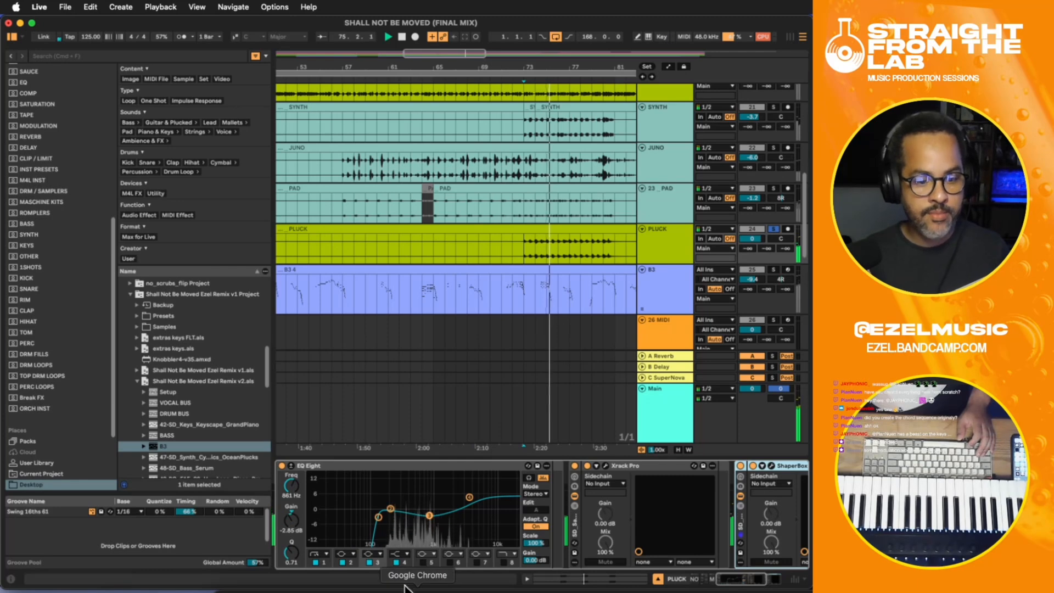
{"action": "left_click_drag", "start_coordinate": [378, 517], "coordinate": [391, 522]}
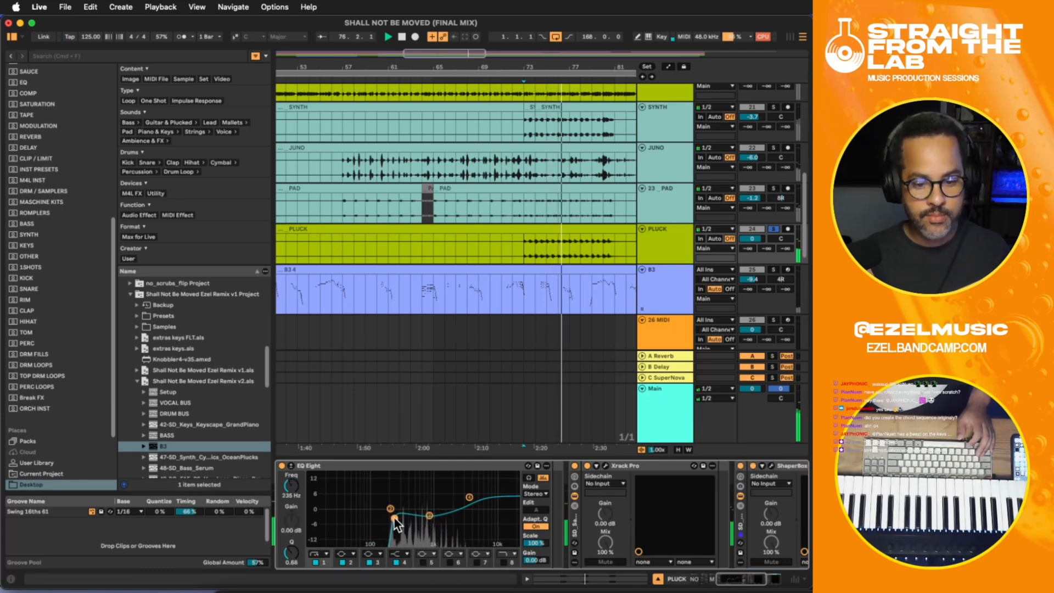
- Add the Vapor Dimension plug-in after ShaperBox 3 on PLUCK, switch its type to PHASE-3 and close its window
{"action": "scroll", "coordinate": [796, 555], "scroll_direction": "right", "scroll_amount": 5}
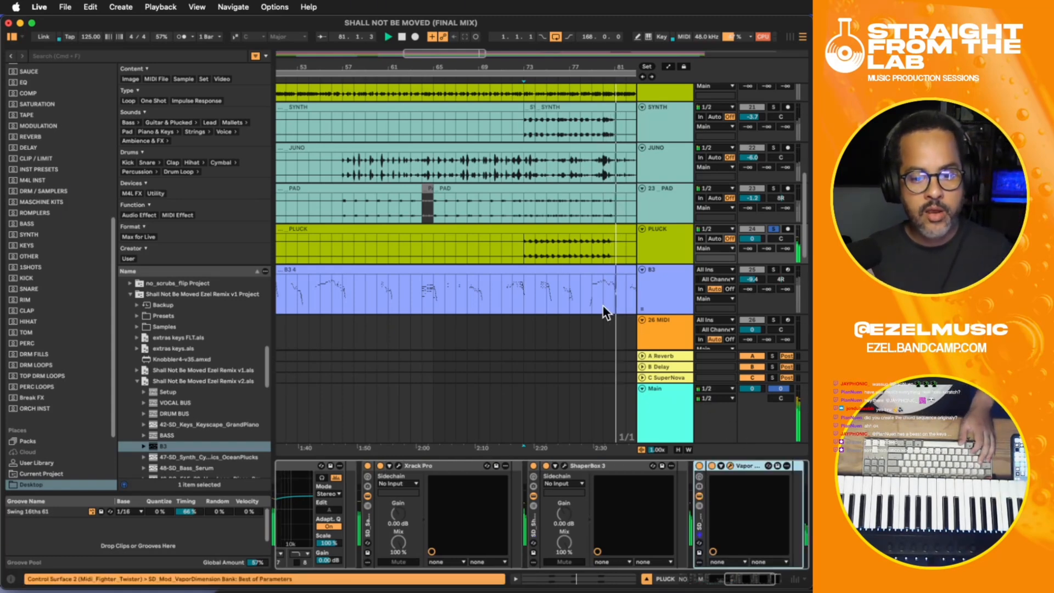
{"action": "key", "text": "space"}
{"action": "key", "text": "space"}
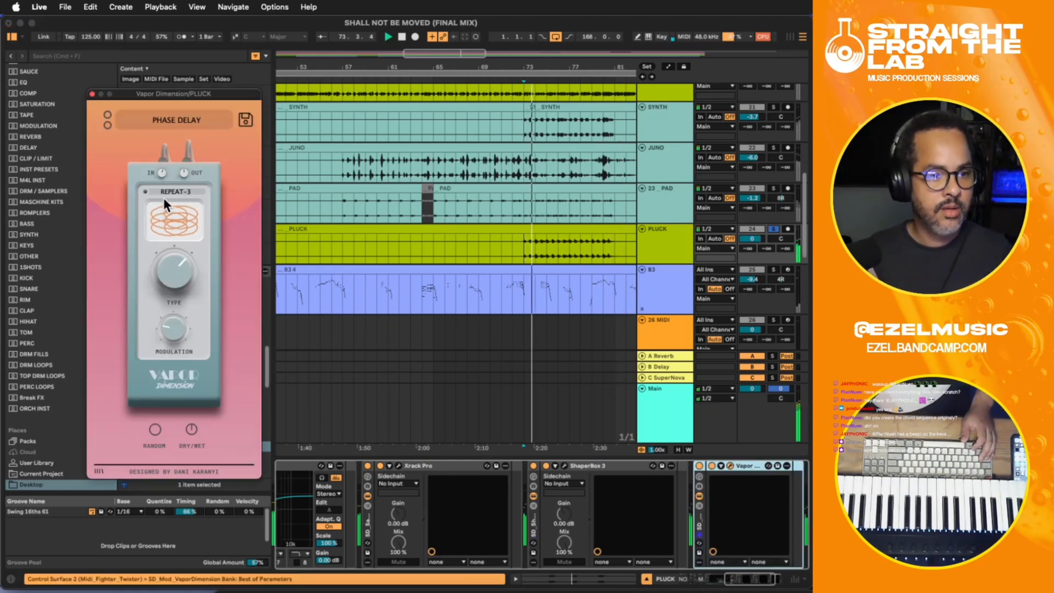
{"action": "left_click", "coordinate": [171, 192]}
{"action": "left_click", "coordinate": [172, 291]}
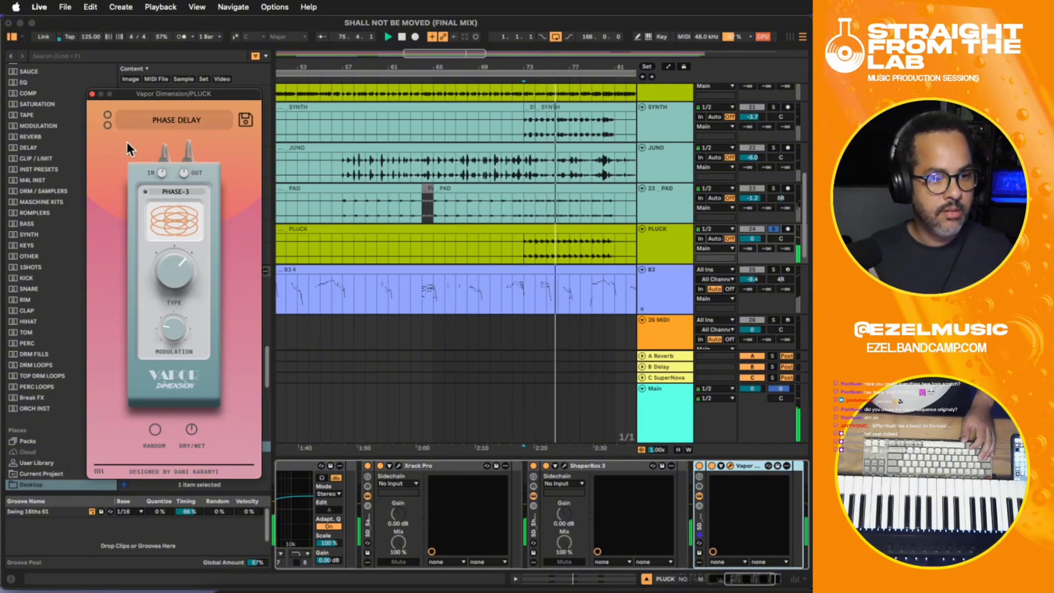
{"action": "left_click", "coordinate": [92, 94]}
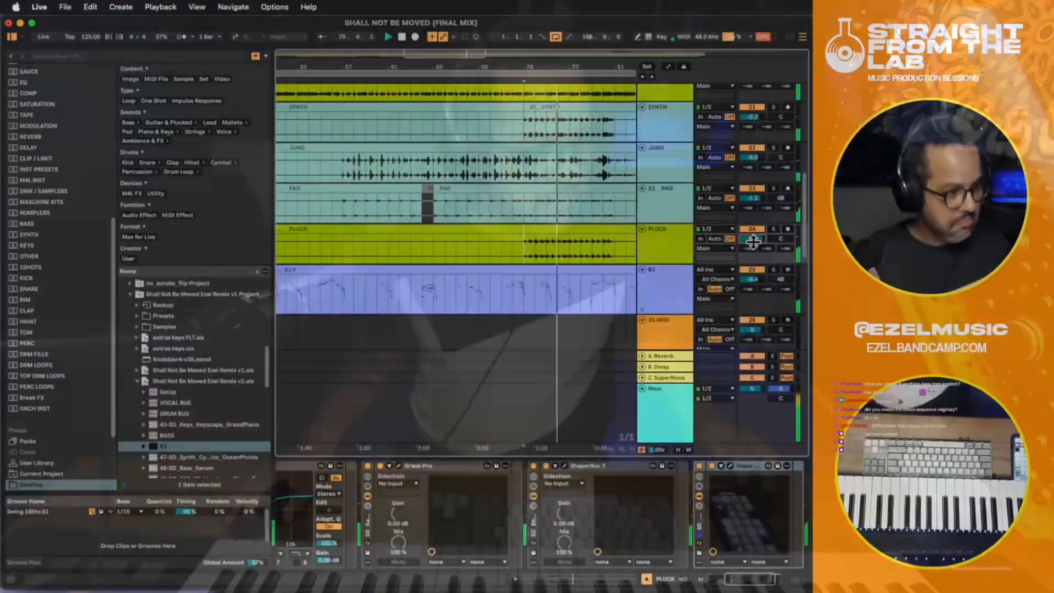
- Audition PLUCK within the full mix from bar 73 and set its track volume to 0.7 dB
{"action": "left_click_drag", "start_coordinate": [753, 242], "coordinate": [748, 220]}
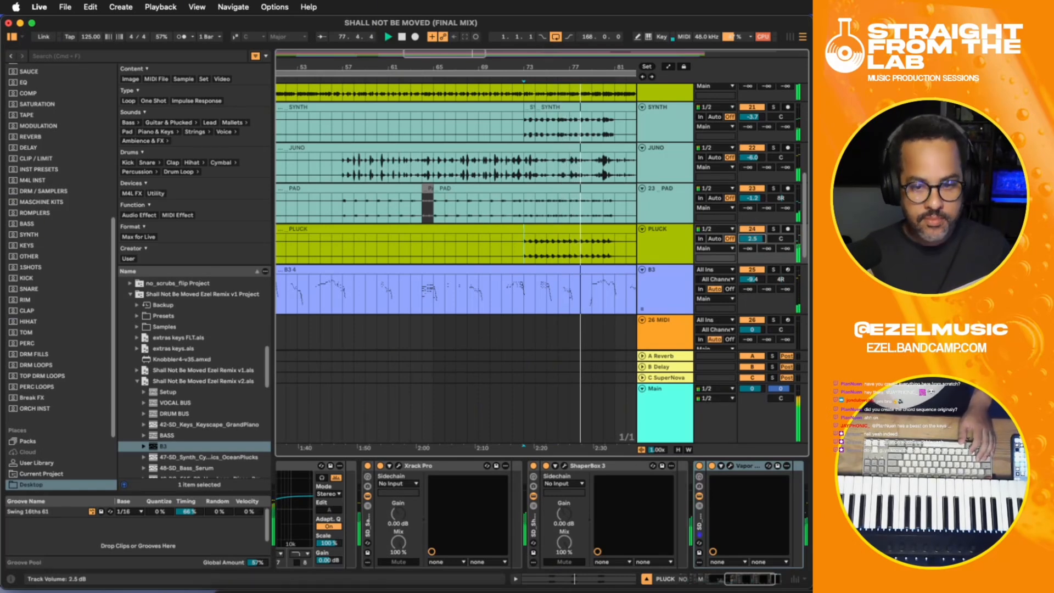
{"action": "scroll", "coordinate": [749, 531], "scroll_direction": "right", "scroll_amount": 3}
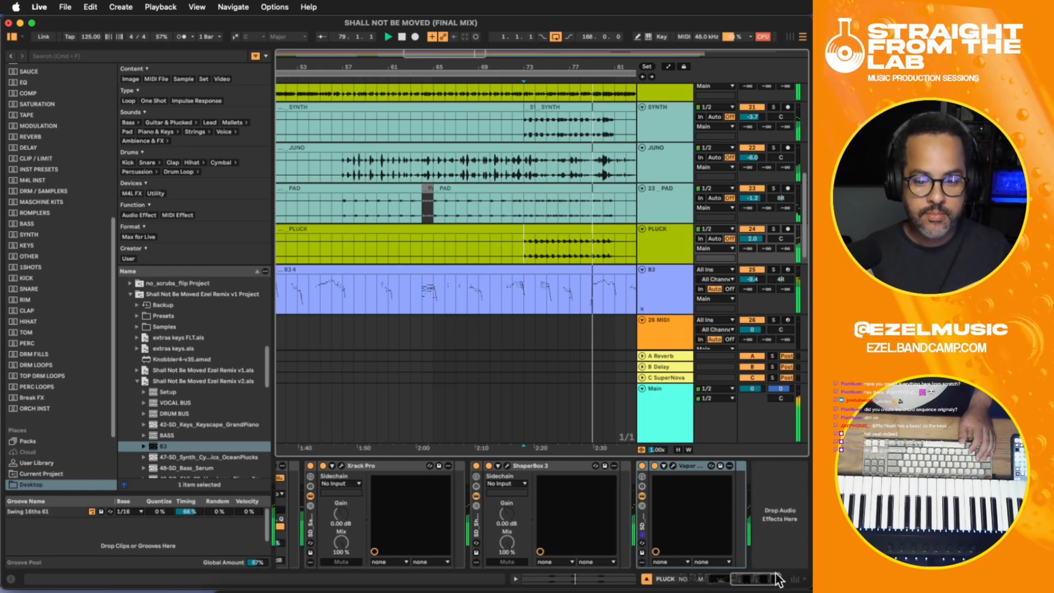
{"action": "left_click", "coordinate": [772, 525]}
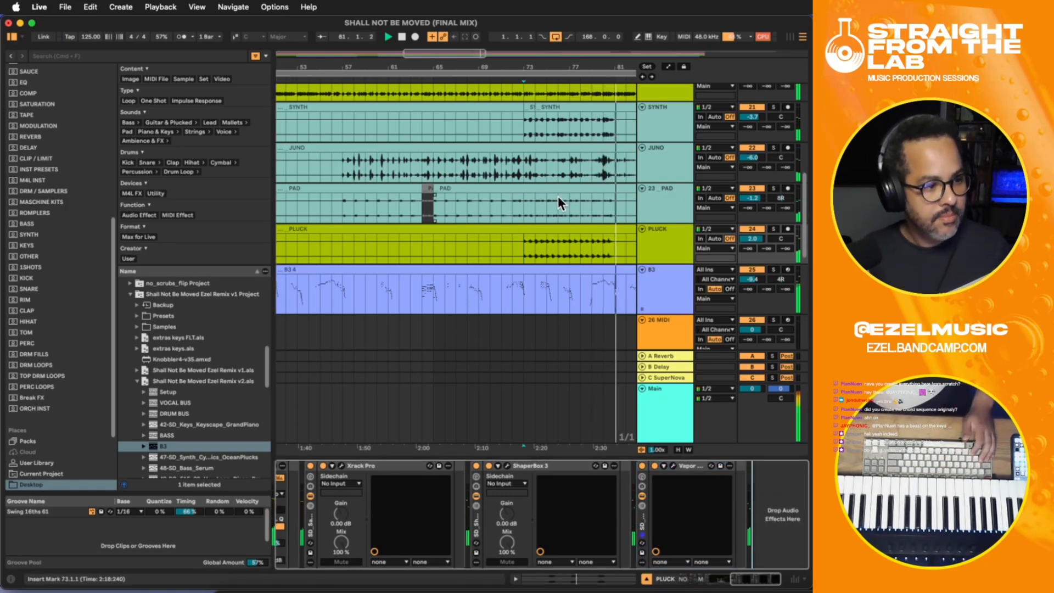
{"action": "key", "text": "space"}
{"action": "left_click", "coordinate": [524, 246]}
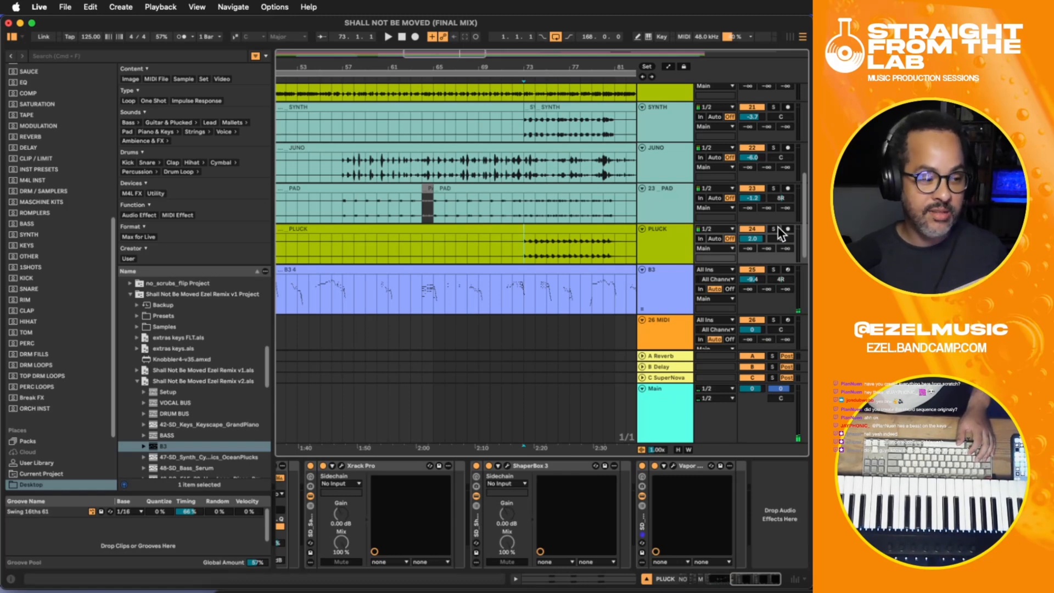
{"action": "key", "text": "space"}
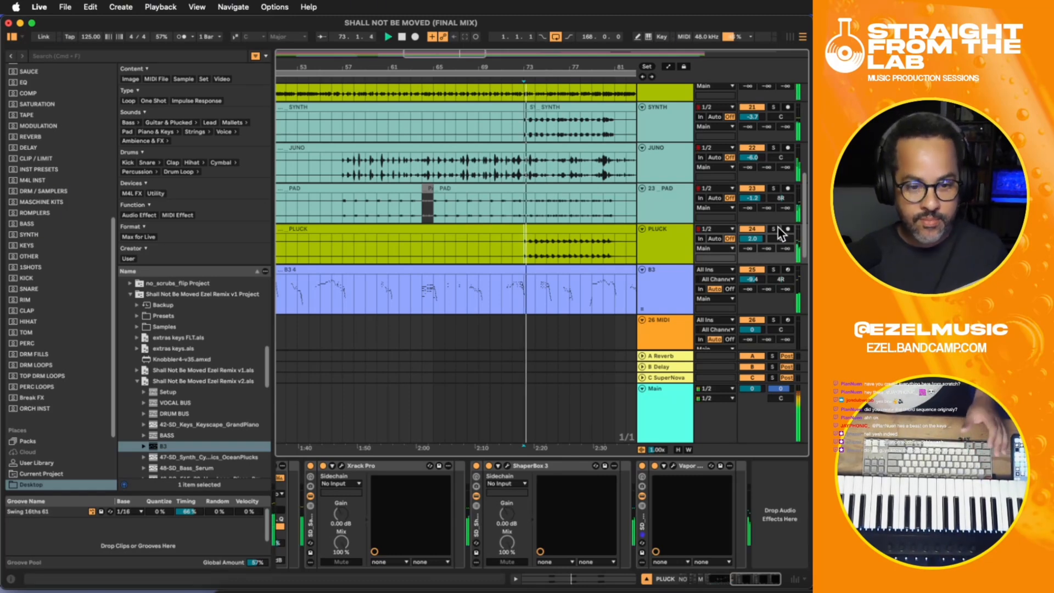
{"action": "left_click_drag", "start_coordinate": [763, 238], "coordinate": [757, 239]}
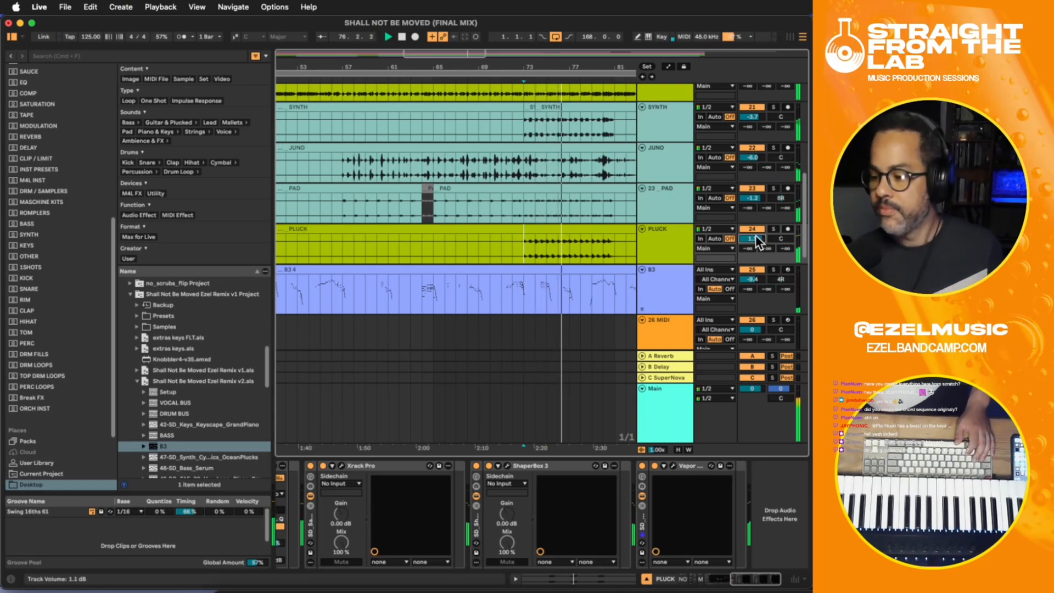
{"action": "left_click_drag", "start_coordinate": [757, 240], "coordinate": [758, 244]}
- Solo the PIANO and PLUCK tracks together and play them from bar 73
{"action": "left_click", "coordinate": [772, 230]}
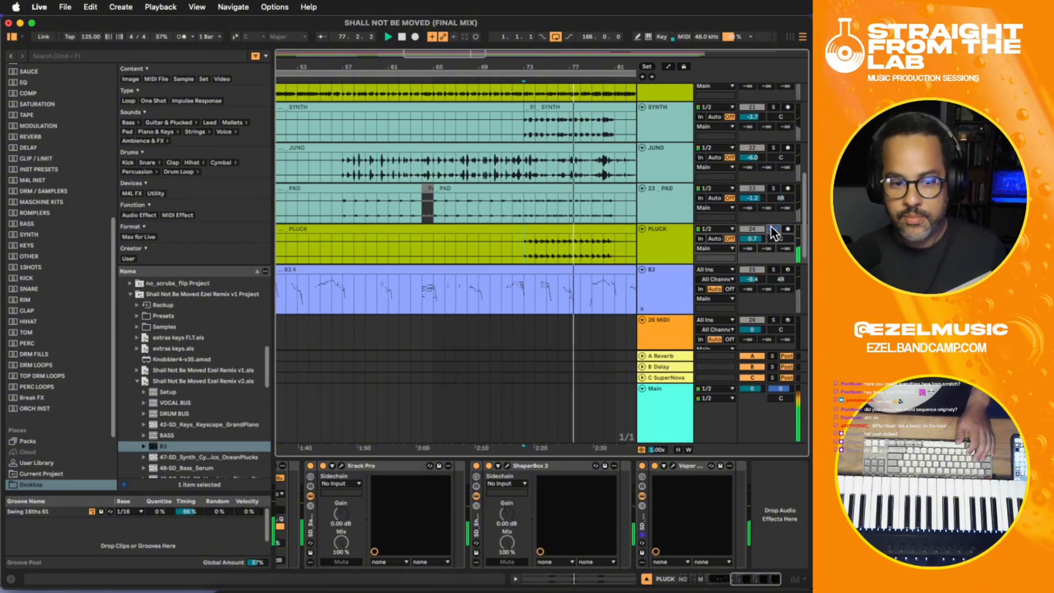
{"action": "left_click", "coordinate": [674, 239]}
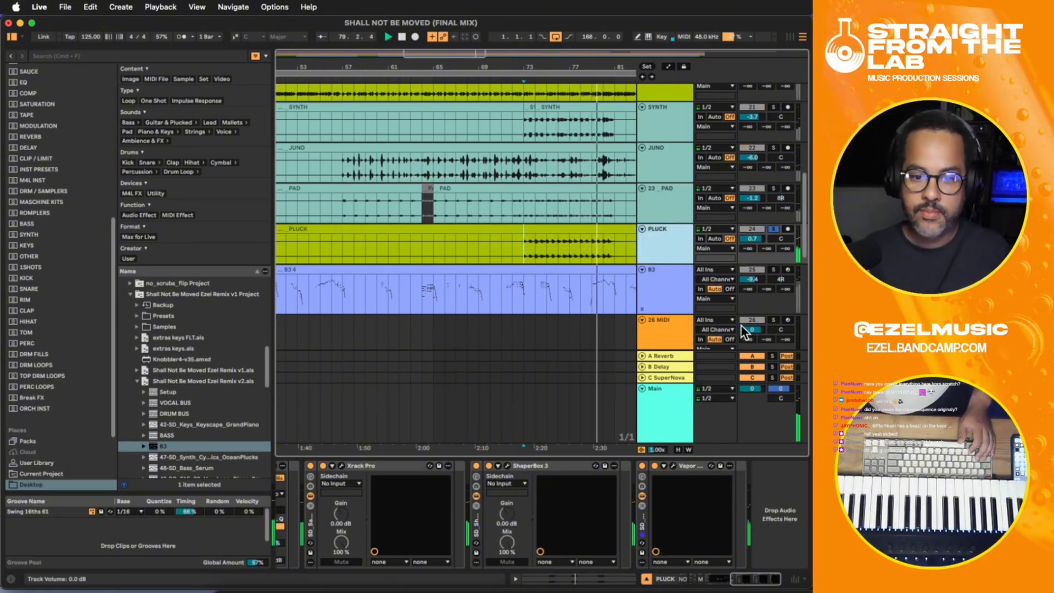
{"action": "scroll", "coordinate": [738, 208], "scroll_direction": "up", "scroll_amount": 3}
{"action": "key", "text": "space"}
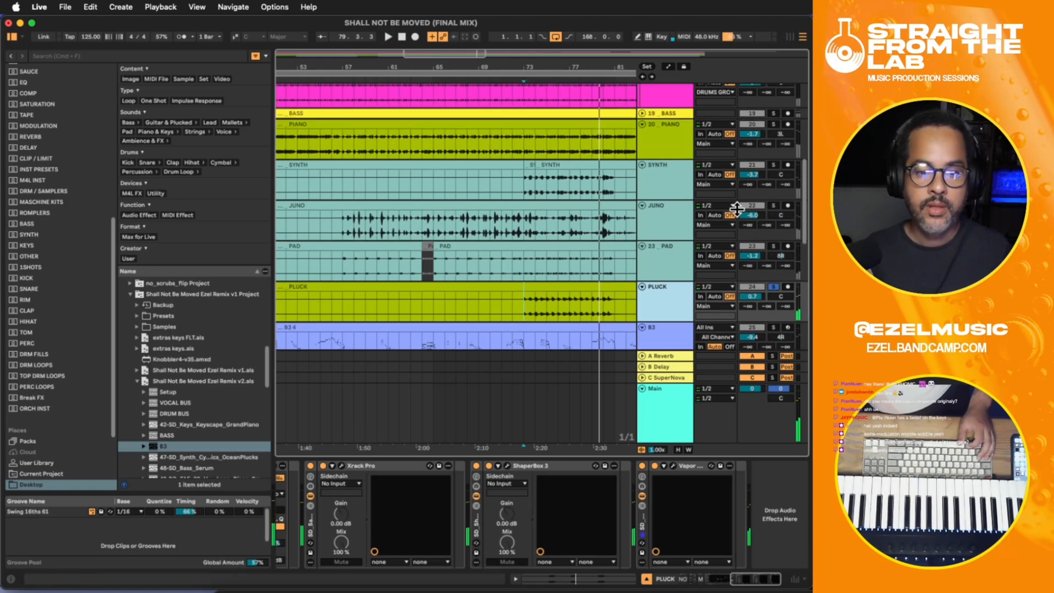
{"action": "left_click", "coordinate": [774, 124]}
{"action": "key", "text": "space"}
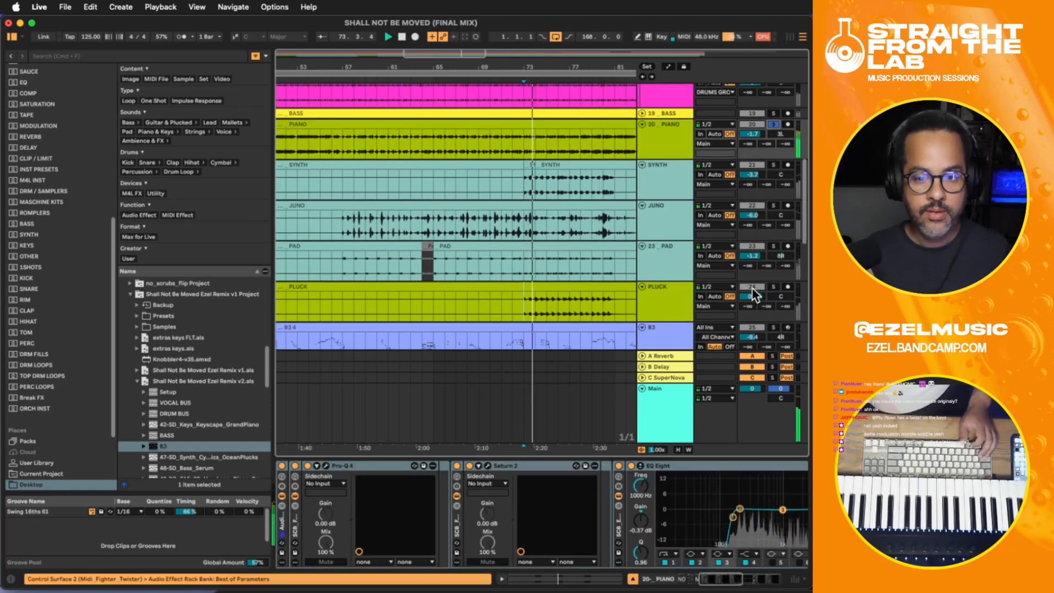
{"action": "left_click", "coordinate": [774, 287], "text": "super"}
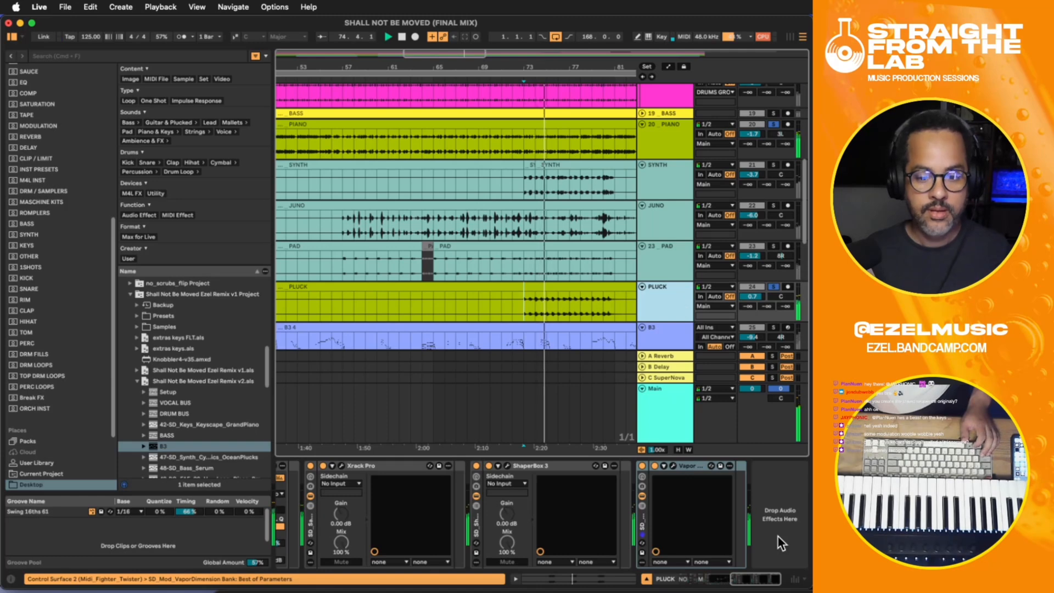
- Add the Trackspacer plug-in at the end of the PLUCK chain and set its sidechain input to 20- PIANO
{"action": "left_click", "coordinate": [763, 522]}
{"action": "key", "text": "space"}
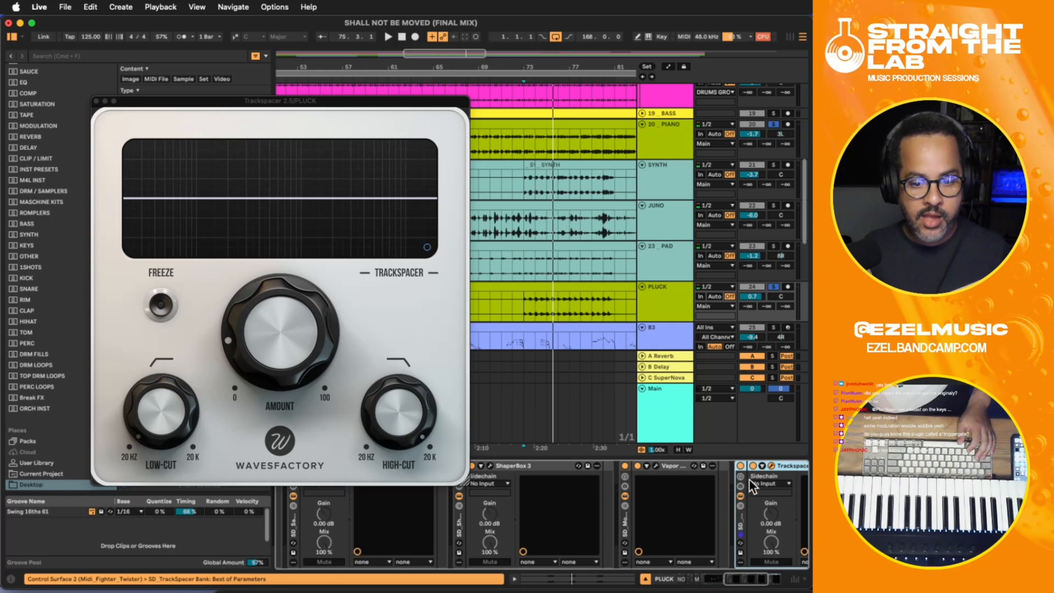
{"action": "left_click", "coordinate": [752, 482]}
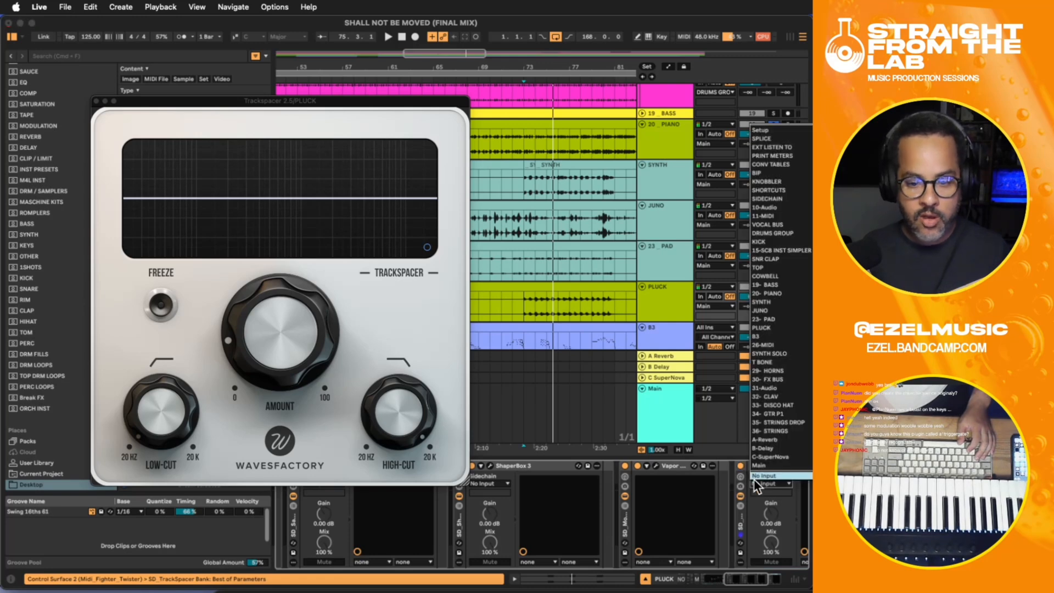
{"action": "left_click", "coordinate": [783, 292]}
- Narrow Trackspacer's working range to the midrange by lowering its high-cut and raising its low-cut
{"action": "left_click_drag", "start_coordinate": [393, 406], "coordinate": [410, 462]}
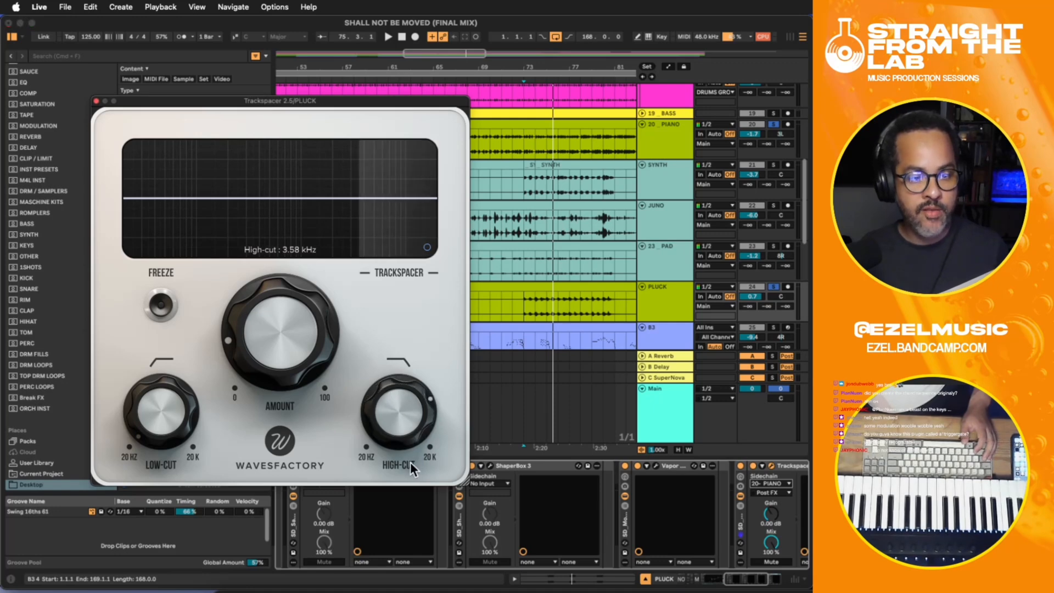
{"action": "left_click_drag", "start_coordinate": [166, 406], "coordinate": [190, 332]}
{"action": "left_click_drag", "start_coordinate": [387, 394], "coordinate": [403, 415]}
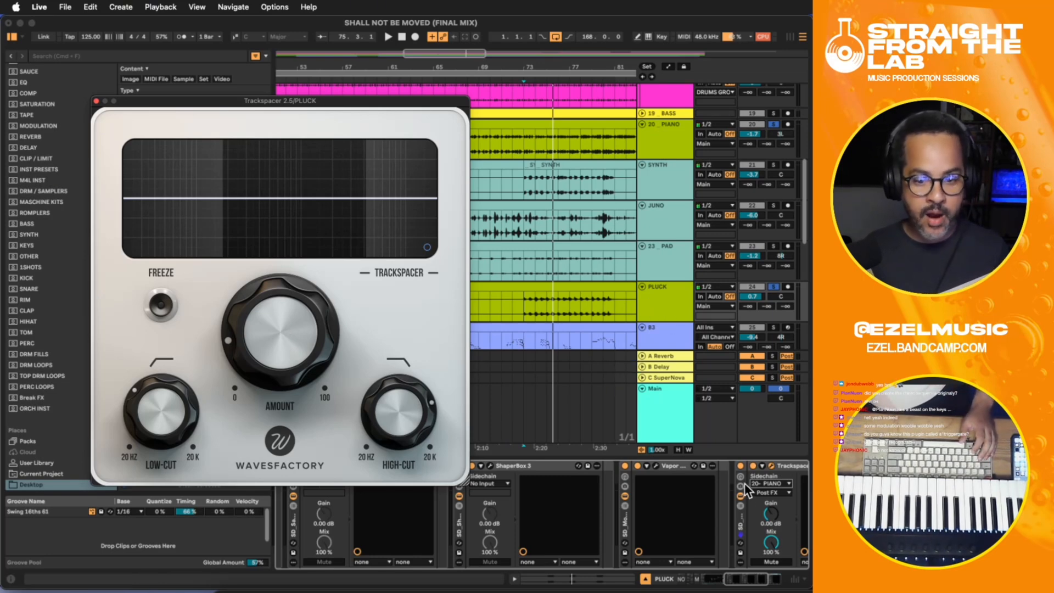
- Play PIANO and PLUCK together and set Trackspacer's amount to 53.5%
{"action": "key", "text": "space"}
{"action": "left_click_drag", "start_coordinate": [322, 261], "coordinate": [324, 236]}
{"action": "mouse_move", "coordinate": [289, 279]}
{"action": "left_mouse_down"}
{"action": "mouse_move", "coordinate": [298, 248]}
{"action": "mouse_move", "coordinate": [293, 261]}
{"action": "left_mouse_up"}
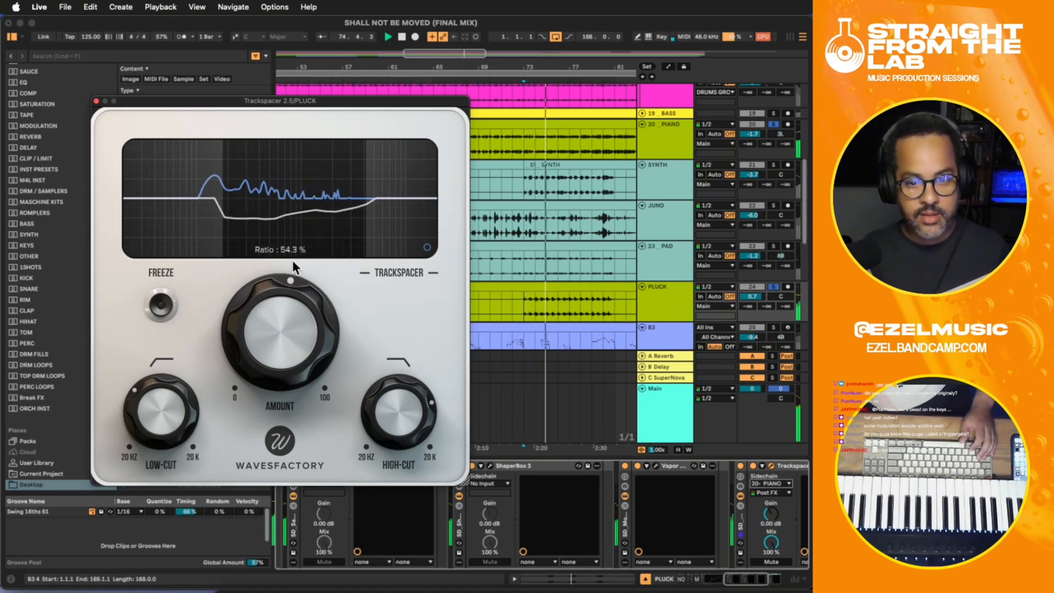
{"action": "left_click", "coordinate": [651, 315]}
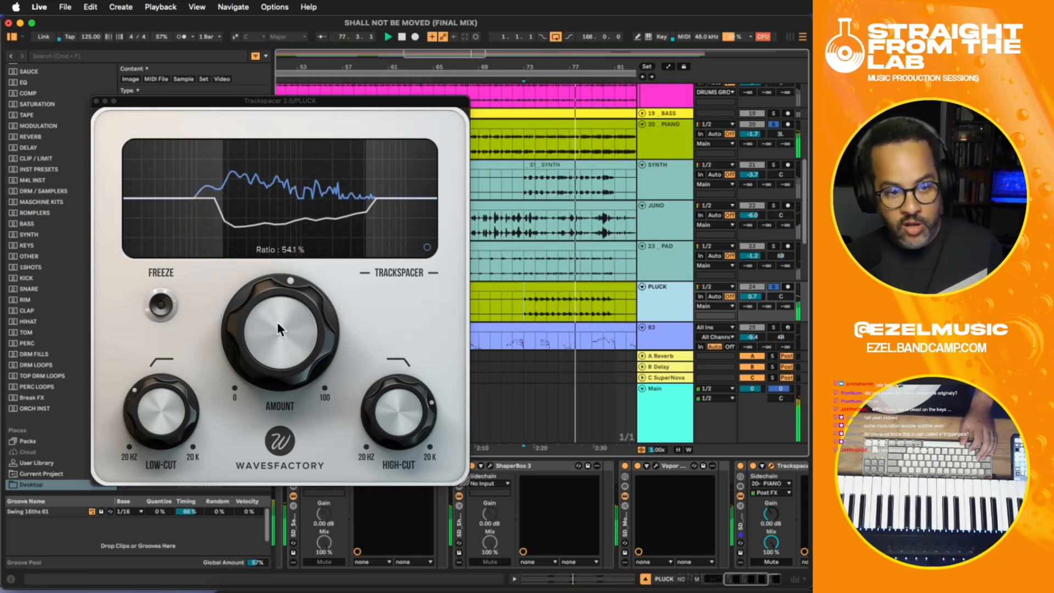
{"action": "left_click_drag", "start_coordinate": [278, 322], "coordinate": [277, 310]}
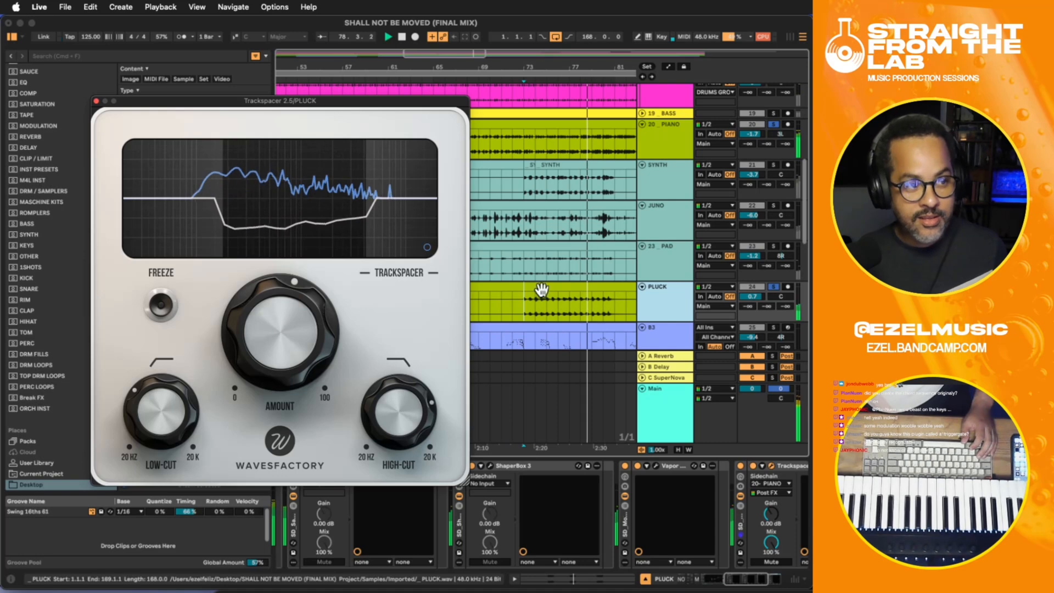
{"action": "left_click_drag", "start_coordinate": [254, 315], "coordinate": [255, 323]}
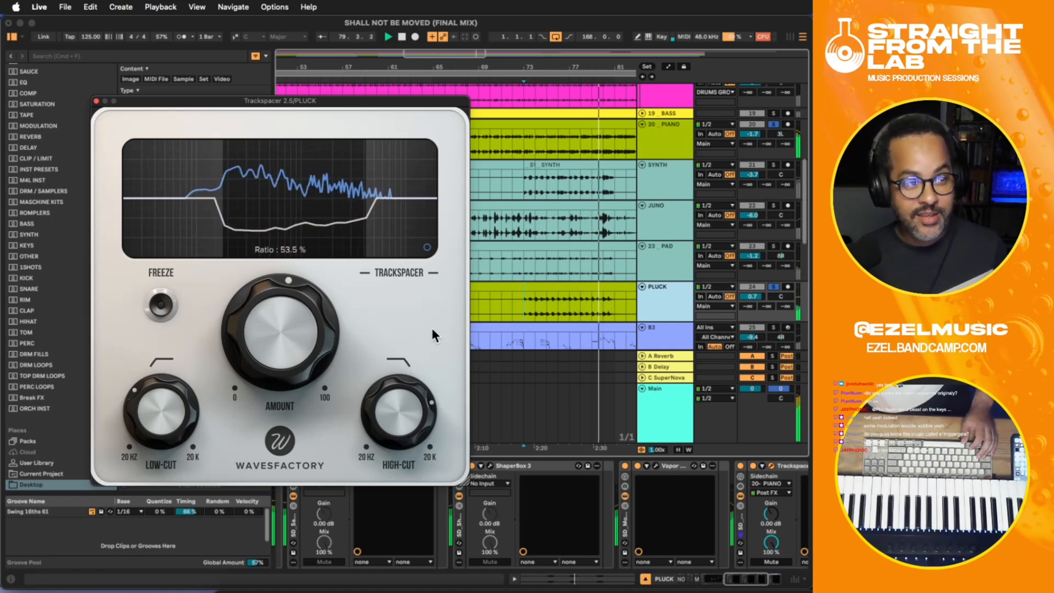
{"action": "key", "text": "space"}
- Unsolo PLUCK and PIANO, play the full mix with the ducking active and close the Trackspacer window
{"action": "left_click", "coordinate": [773, 287]}
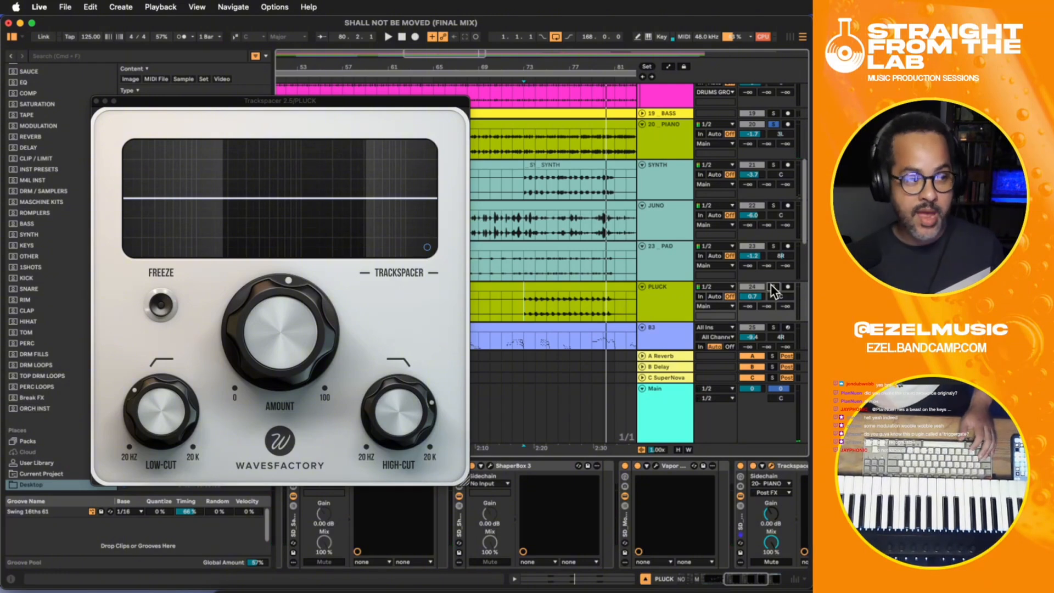
{"action": "key", "text": "space"}
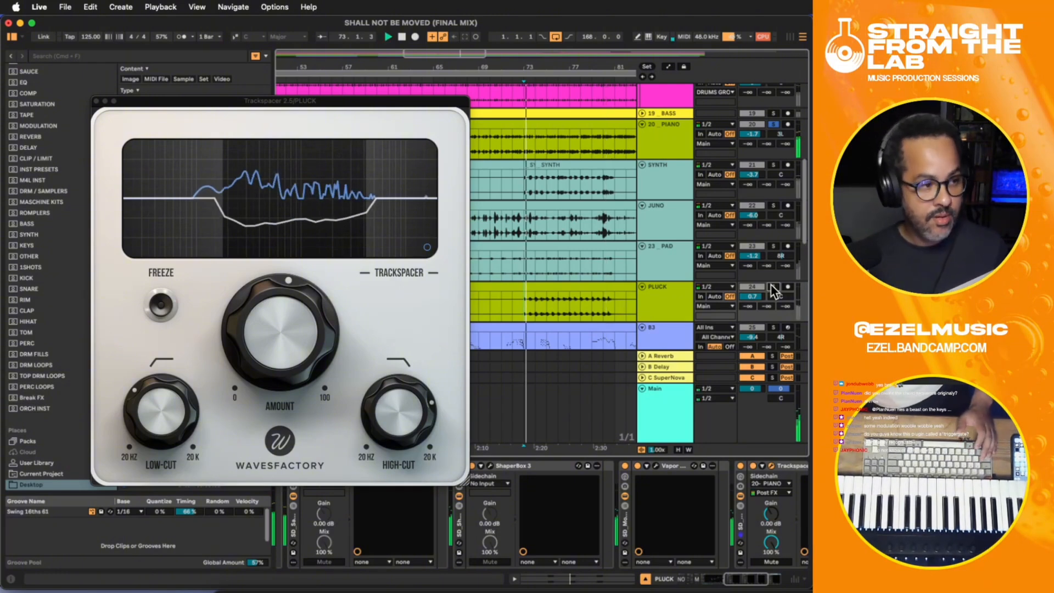
{"action": "left_click", "coordinate": [775, 123]}
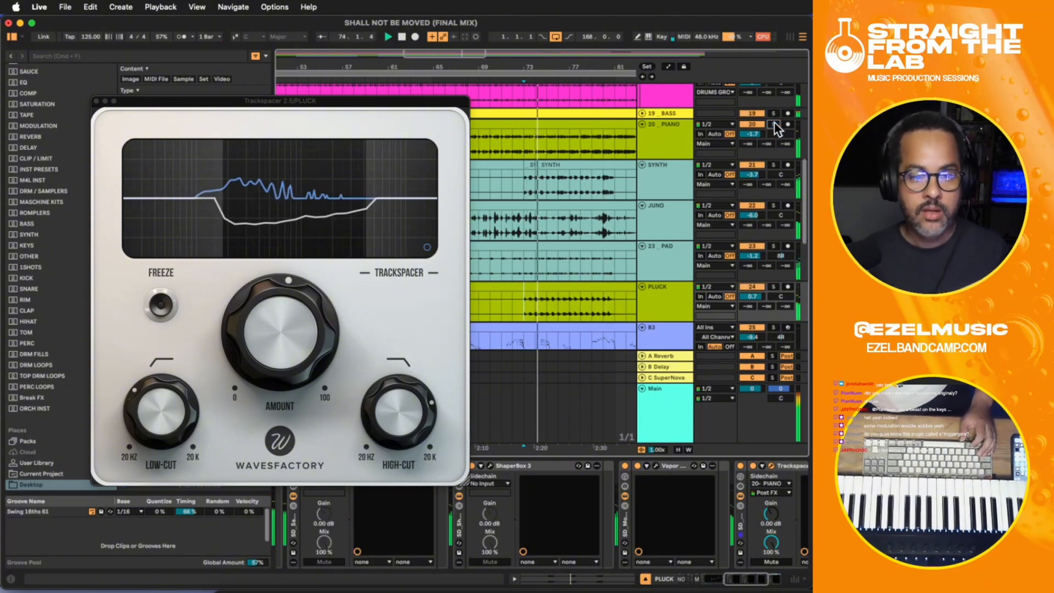
{"action": "left_click", "coordinate": [96, 101]}
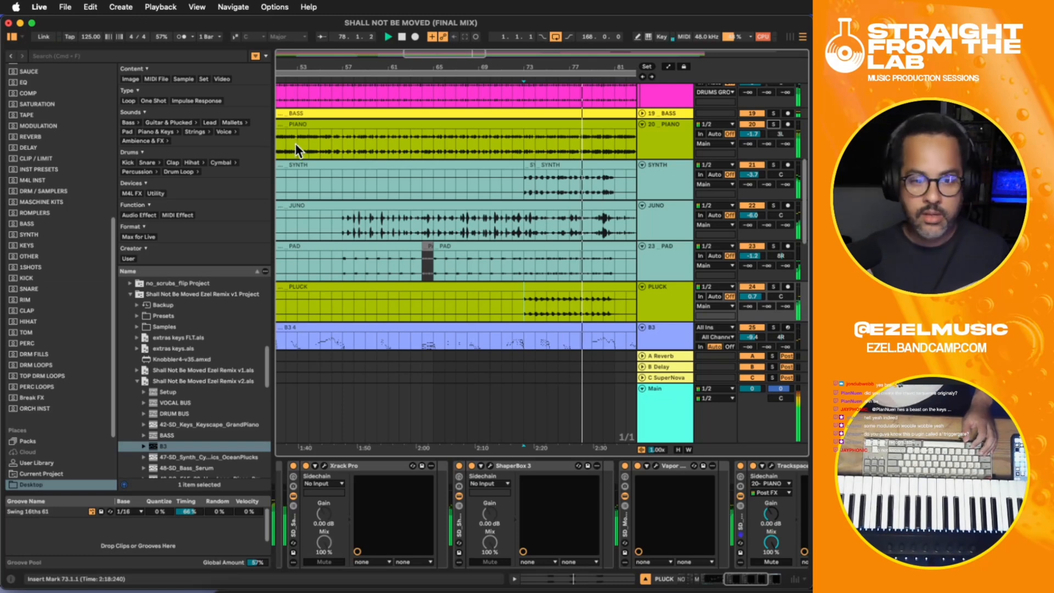
- Look over the PLUCK part and the neighbouring tracks across the whole arrangement while the mix plays
{"action": "left_click_drag", "start_coordinate": [565, 444], "coordinate": [452, 430]}
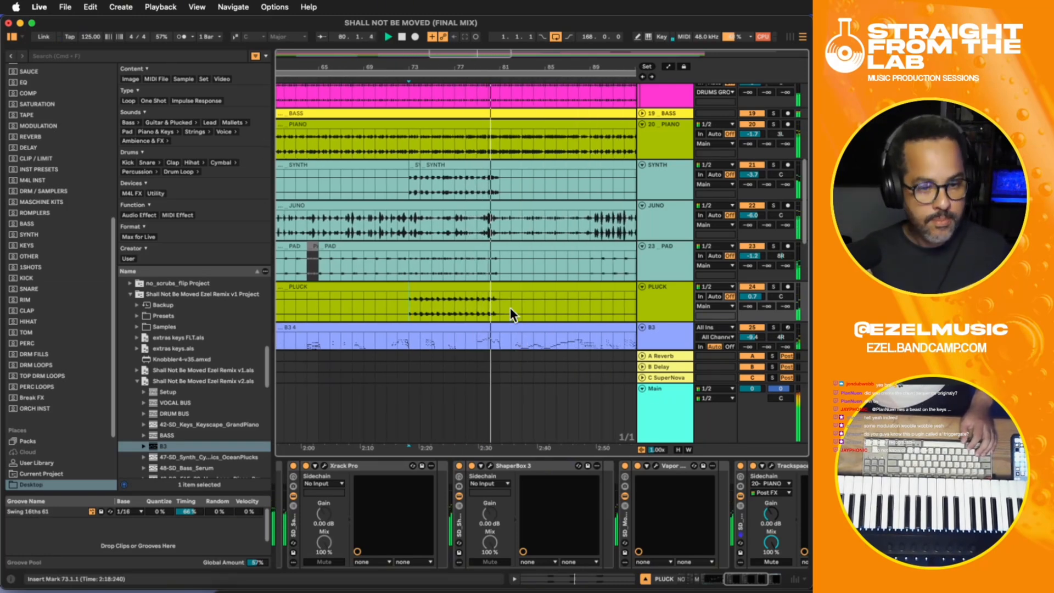
{"action": "key", "text": "super+shift+t"}
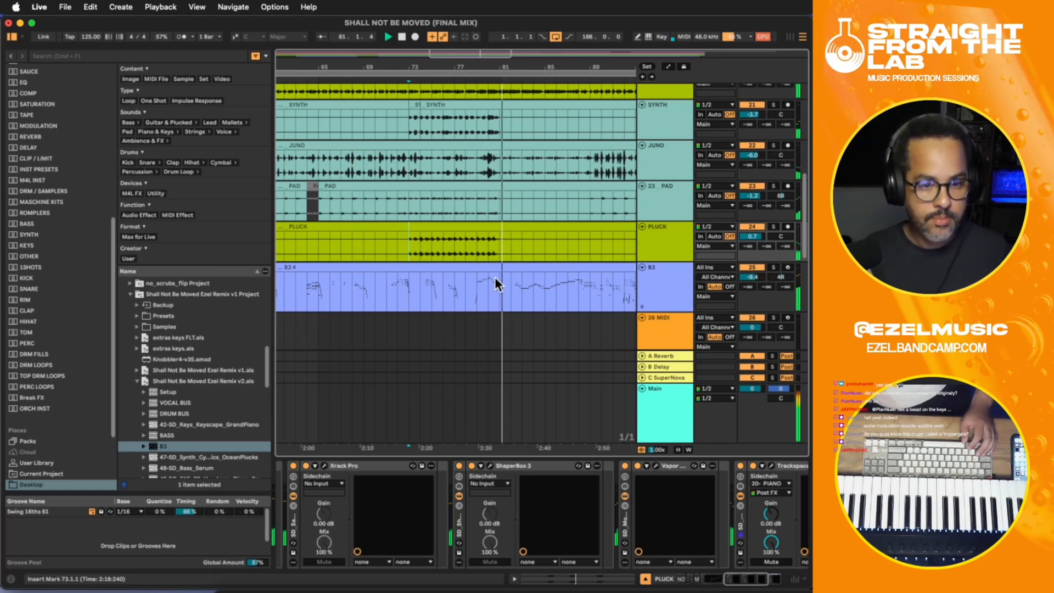
{"action": "left_click", "coordinate": [486, 245]}
{"action": "key", "text": "minus"}
{"action": "key", "text": "minus"}
{"action": "left_click", "coordinate": [474, 244]}
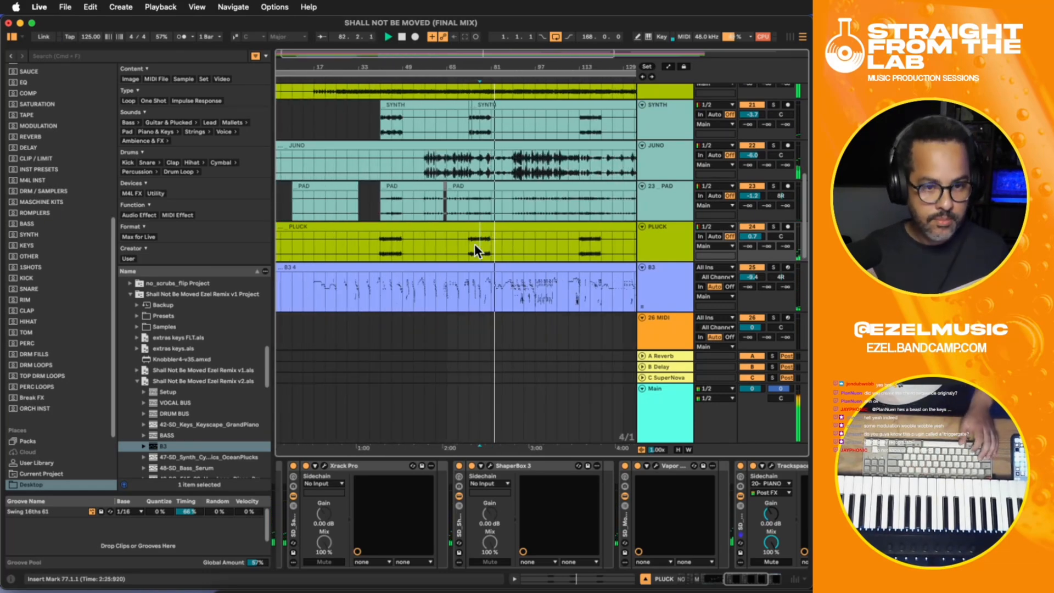
{"action": "scroll", "coordinate": [475, 244], "scroll_direction": "down", "scroll_amount": 3}
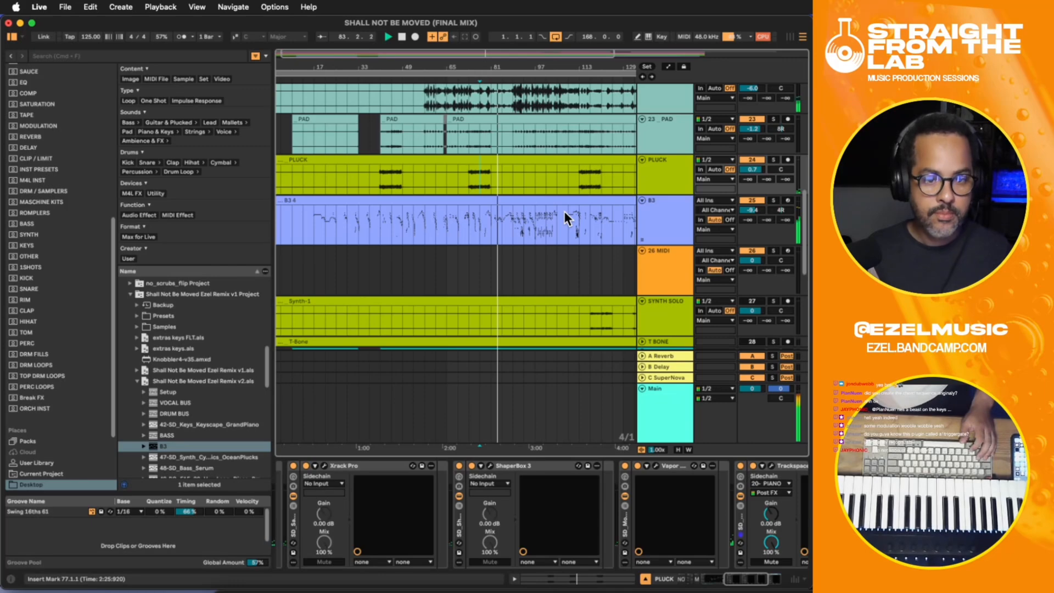
- Stop playback and examine the PLUCK part at bar 113, the B3 track and the tracks below it
{"action": "scroll", "coordinate": [644, 203], "scroll_direction": "up", "scroll_amount": 4}
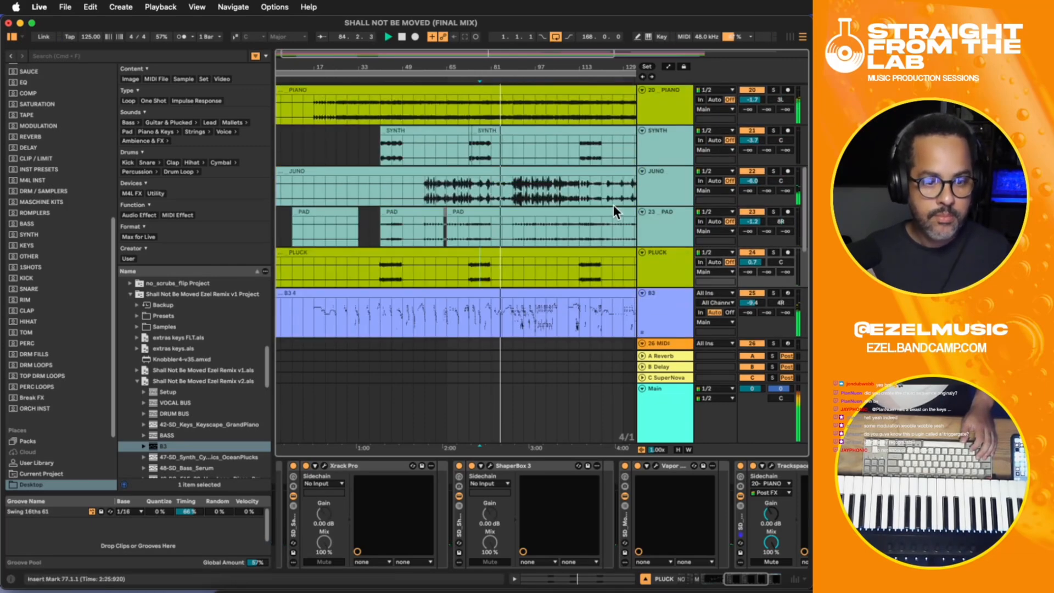
{"action": "scroll", "coordinate": [614, 205], "scroll_direction": "down", "scroll_amount": 4}
{"action": "key", "text": "space"}
{"action": "left_click", "coordinate": [657, 163]}
{"action": "scroll", "coordinate": [663, 164], "scroll_direction": "up", "scroll_amount": 1}
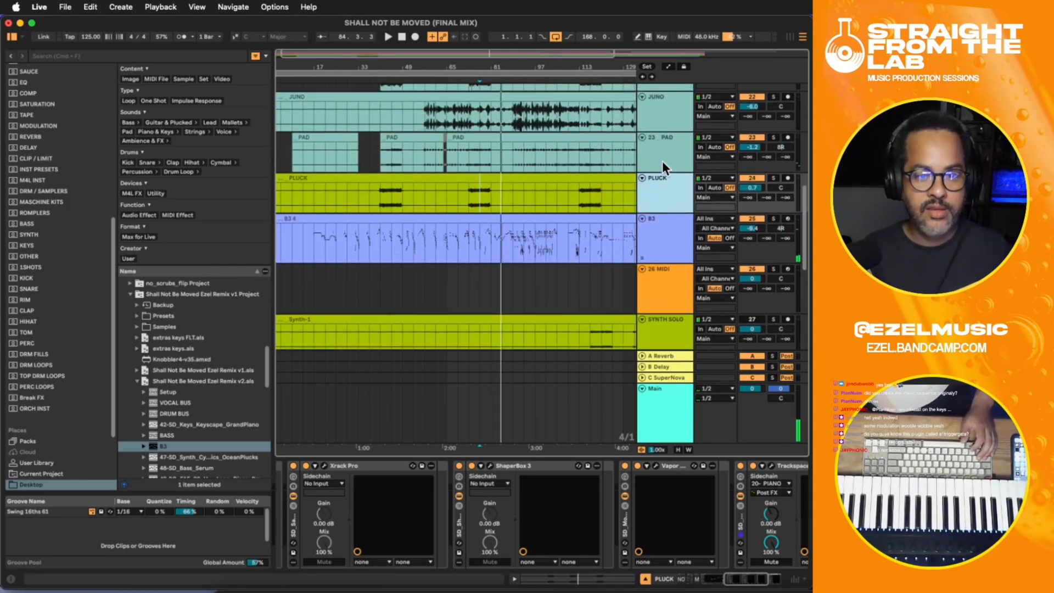
{"action": "left_click", "coordinate": [581, 200]}
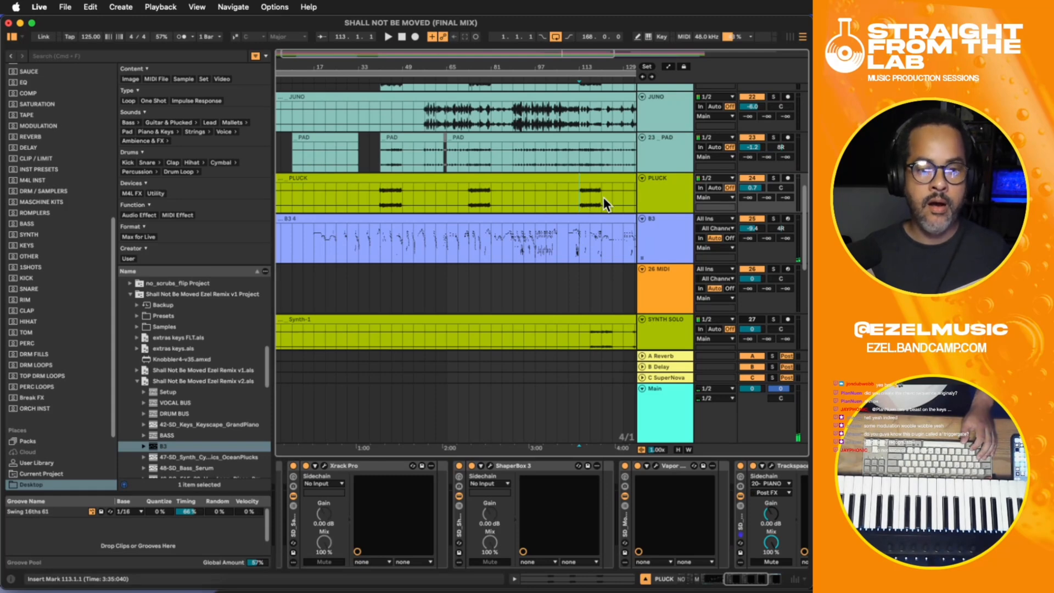
{"action": "scroll", "coordinate": [646, 181], "scroll_direction": "down", "scroll_amount": 1}
{"action": "left_click", "coordinate": [653, 193]}
{"action": "scroll", "coordinate": [654, 195], "scroll_direction": "down", "scroll_amount": 3}
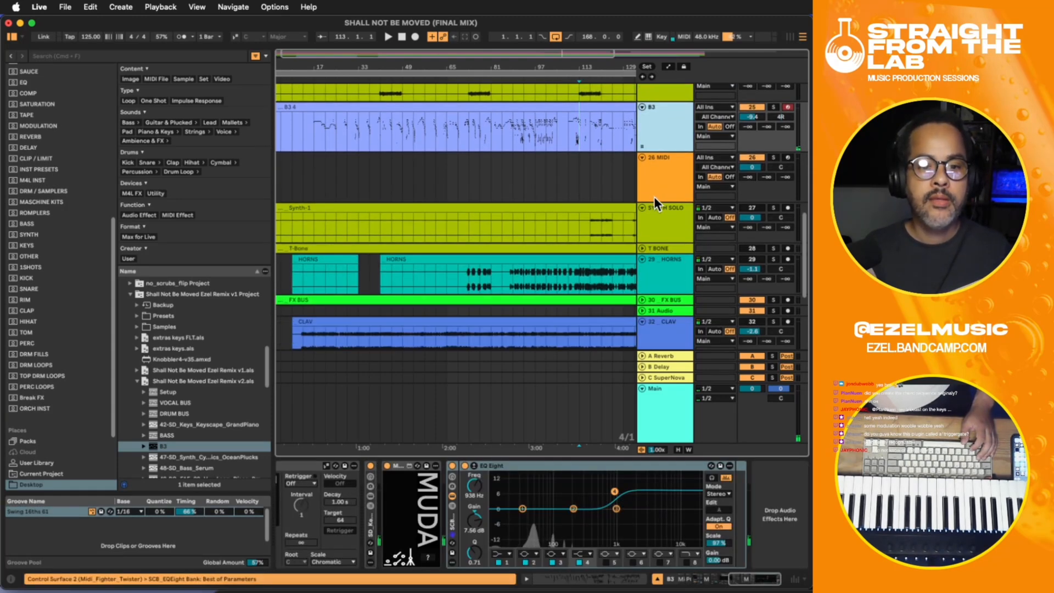
- Unfold the T BONE track, place the insert marker at bar 73 and activate T BONE and HORNS
{"action": "left_click", "coordinate": [655, 219]}
{"action": "left_click", "coordinate": [642, 248]}
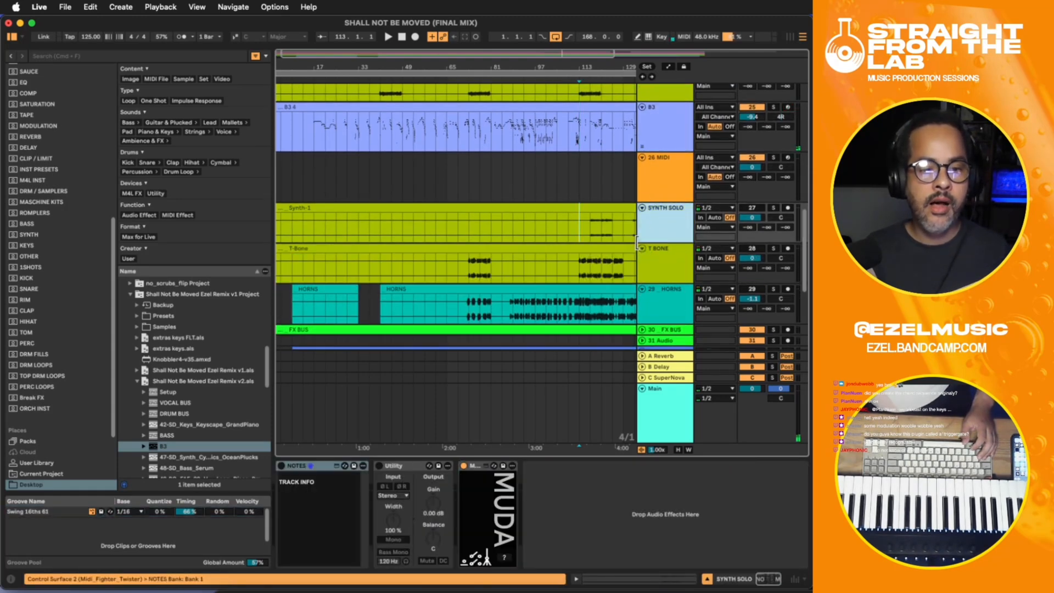
{"action": "left_click", "coordinate": [469, 270]}
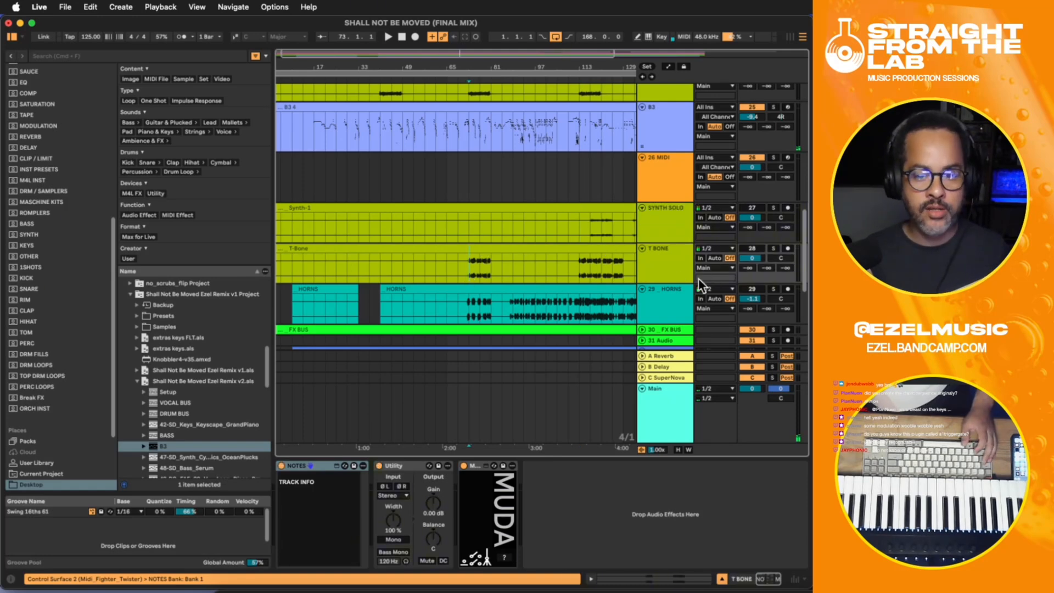
{"action": "left_click", "coordinate": [750, 249]}
{"action": "left_click", "coordinate": [751, 288]}
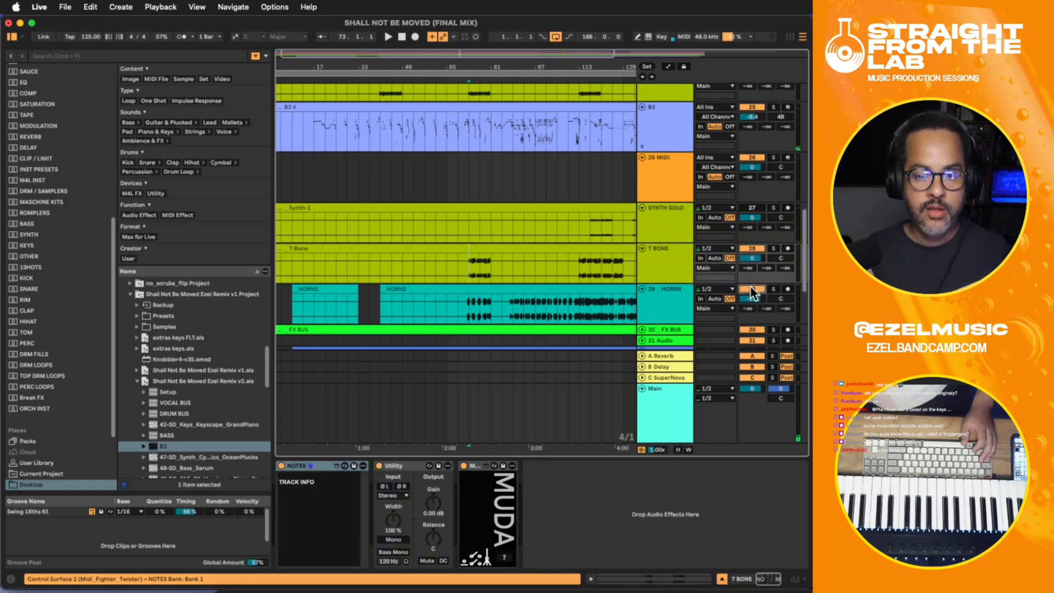
- Play from bar 69, activate the CLAV track and lower its volume to -4.3 dB
{"action": "scroll", "coordinate": [555, 254], "scroll_direction": "down", "scroll_amount": 4}
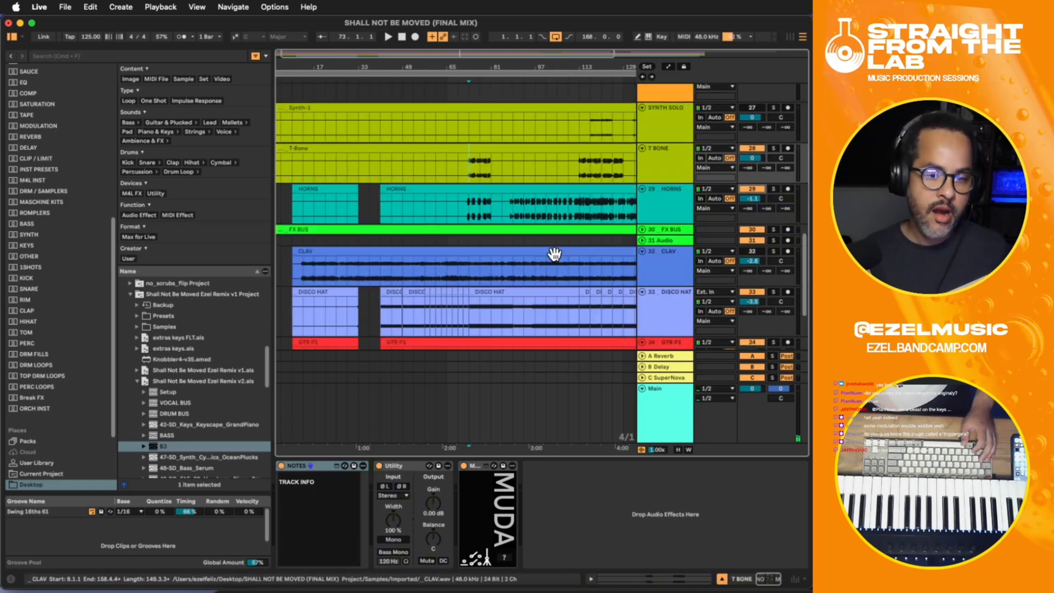
{"action": "left_click", "coordinate": [655, 262]}
{"action": "left_click", "coordinate": [447, 263]}
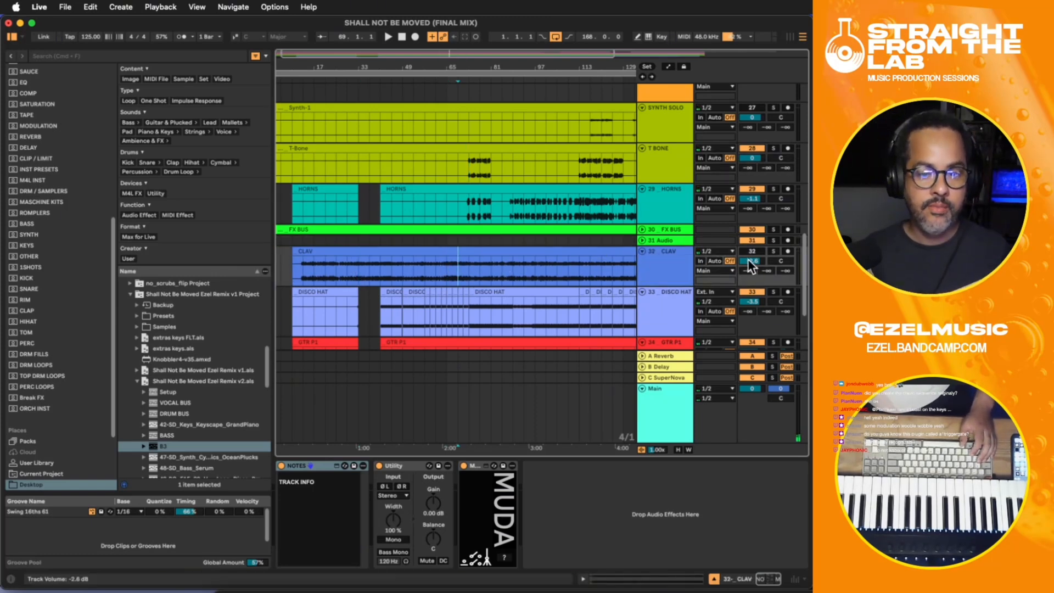
{"action": "key", "text": "space"}
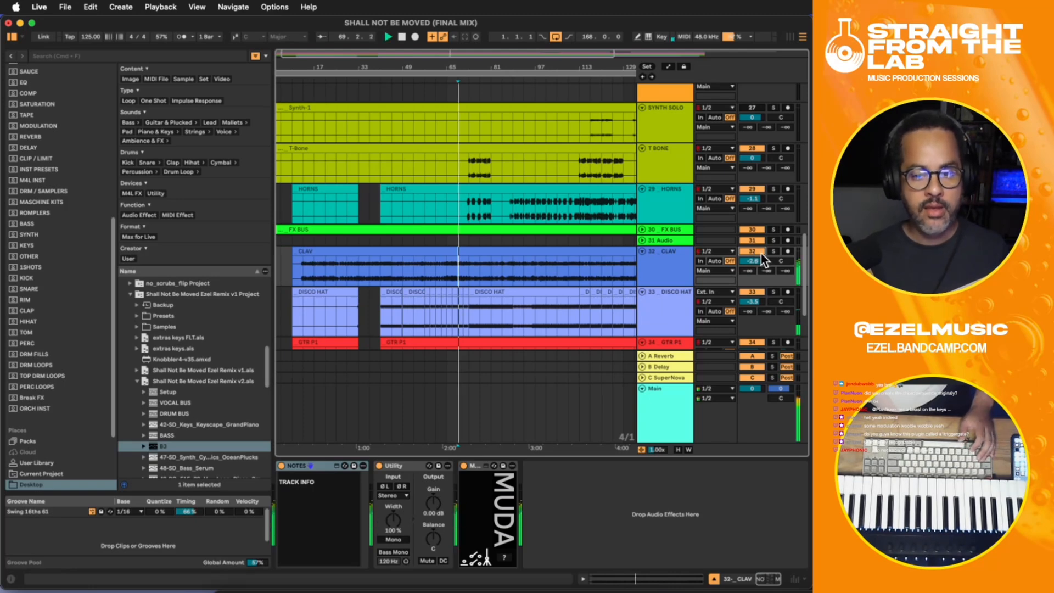
{"action": "left_click_drag", "start_coordinate": [766, 260], "coordinate": [752, 269]}
{"action": "key", "text": "space"}
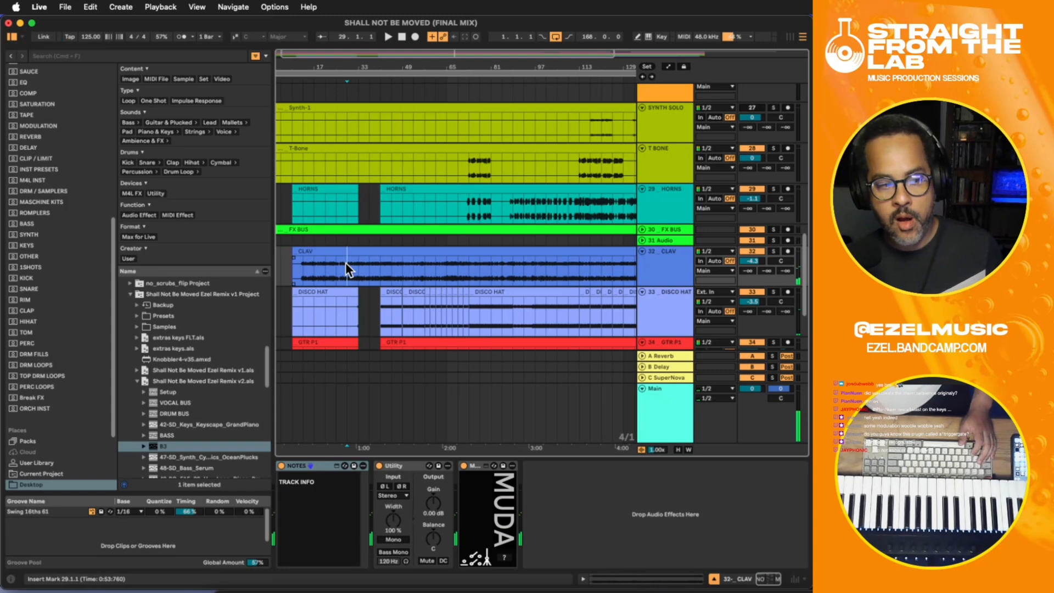
- Play the mix from bar 57 and raise the CLAV volume to -1.0 dB
{"action": "left_click", "coordinate": [347, 263]}
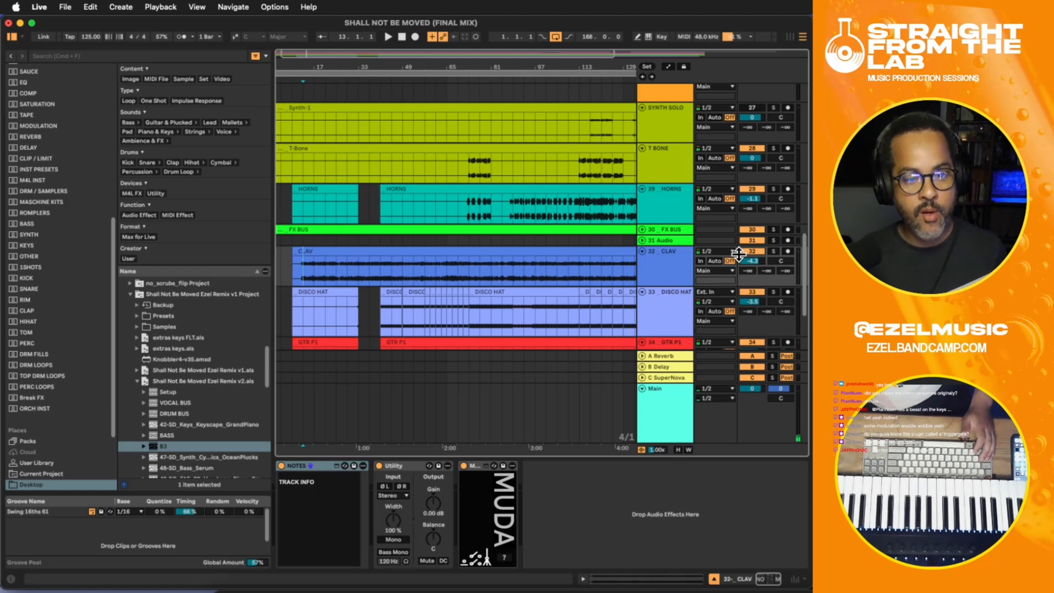
{"action": "left_click", "coordinate": [421, 273]}
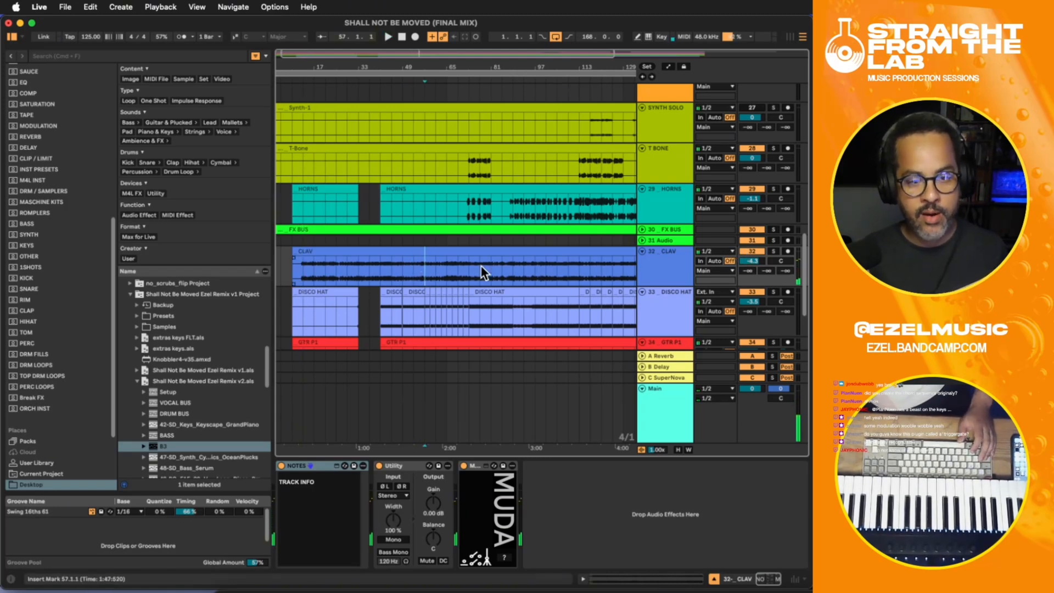
{"action": "key", "text": "space"}
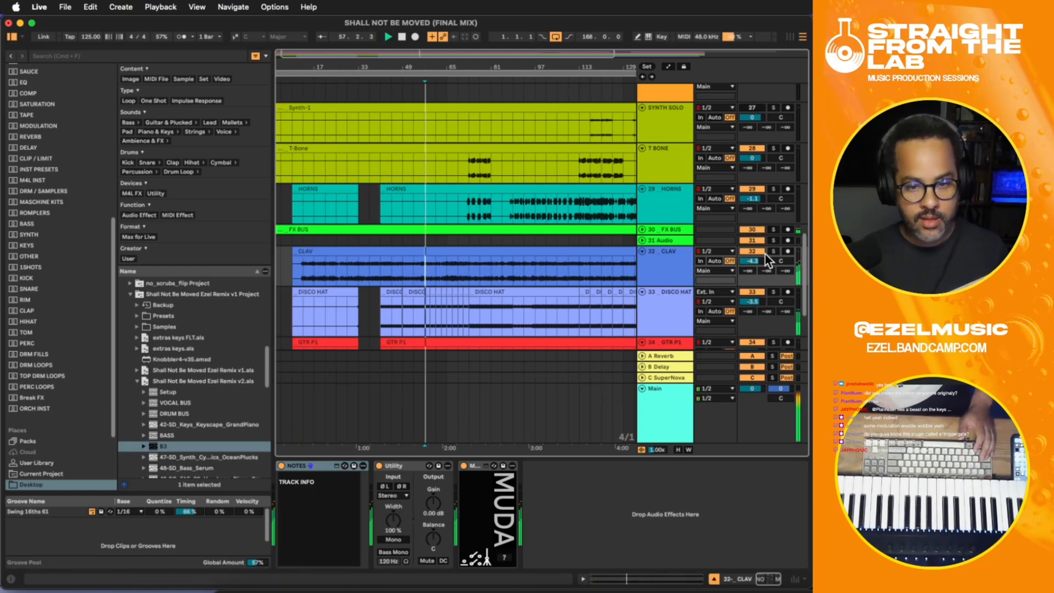
{"action": "left_click_drag", "start_coordinate": [753, 261], "coordinate": [754, 259]}
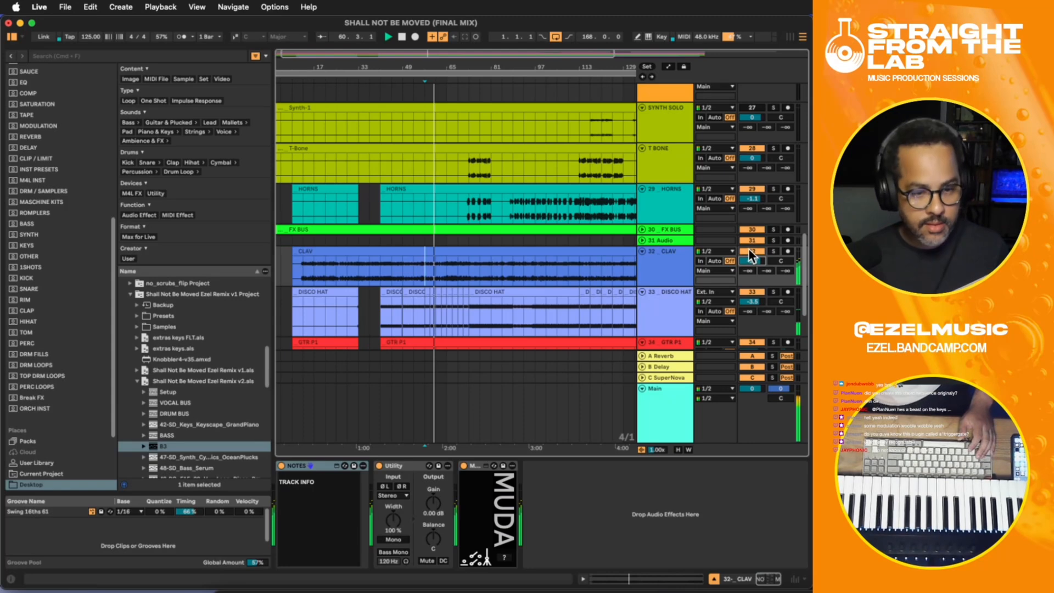
{"action": "left_click_drag", "start_coordinate": [754, 262], "coordinate": [753, 263]}
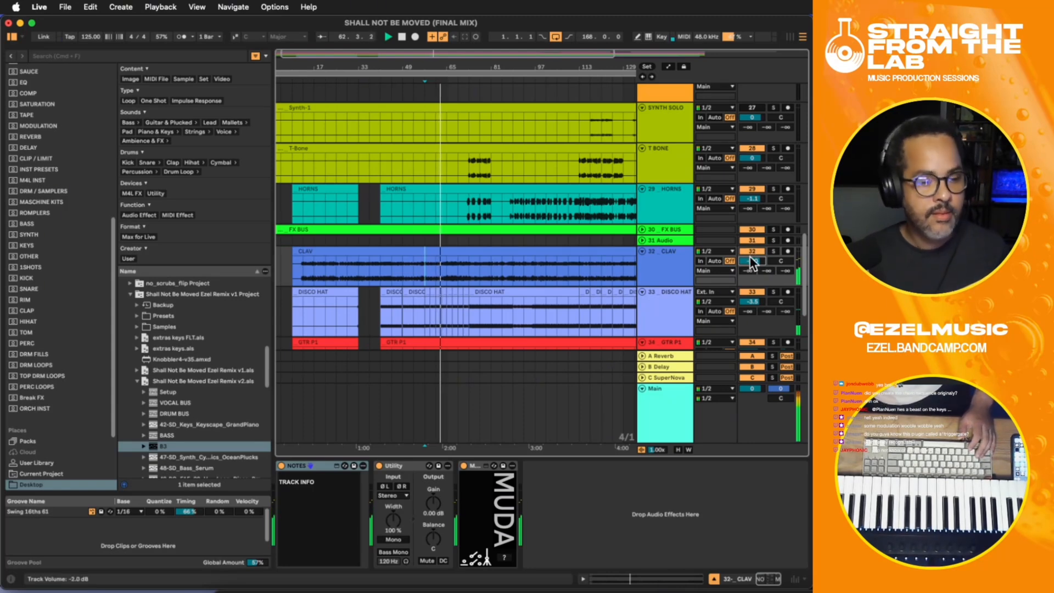
{"action": "left_click_drag", "start_coordinate": [753, 262], "coordinate": [753, 261]}
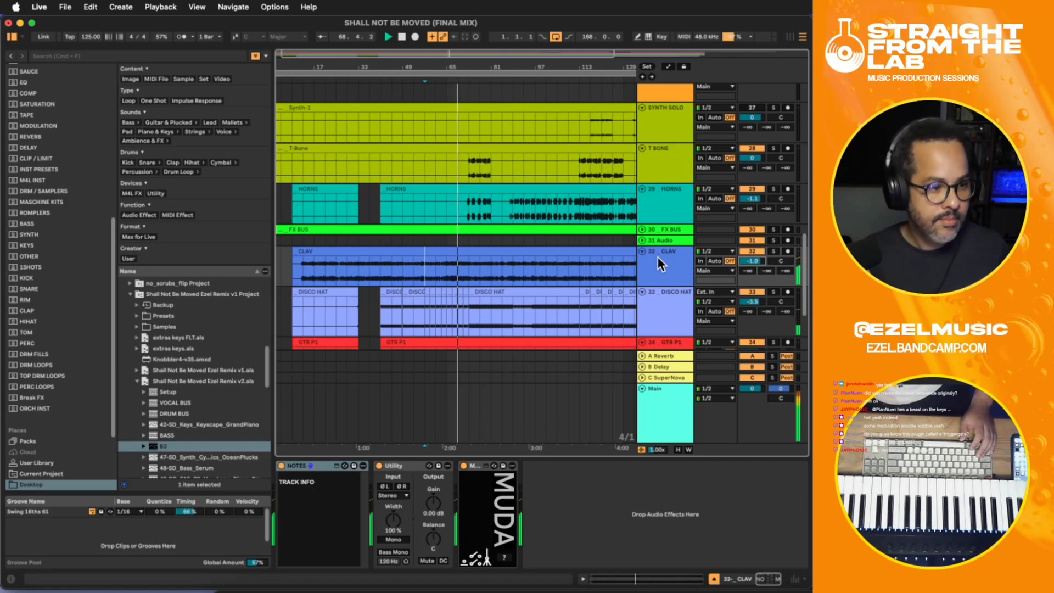
{"action": "key", "text": "space"}
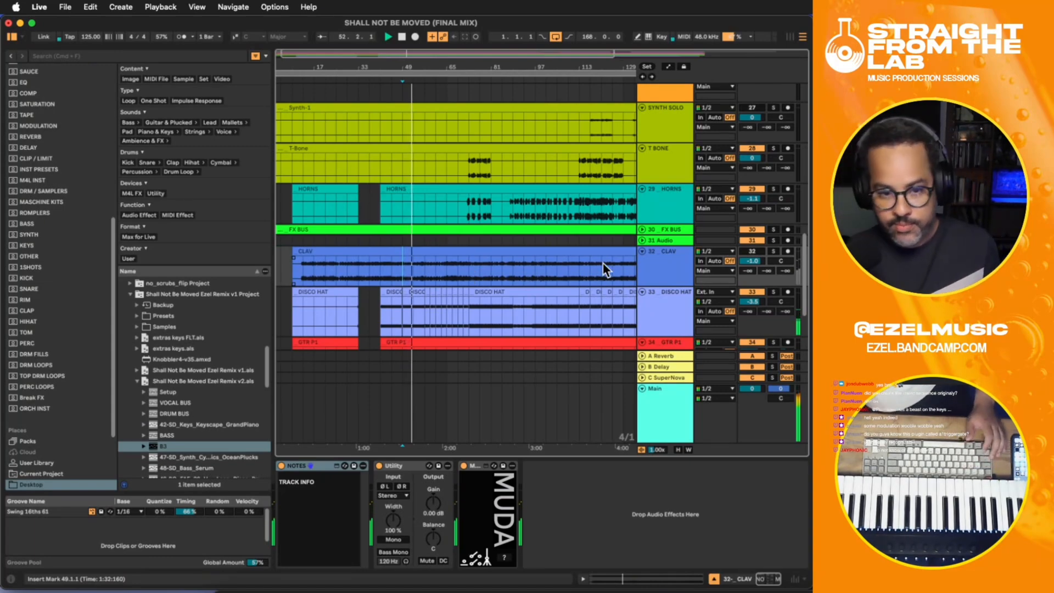
- Insert a new MIDI track directly below PLUCK while the mix plays
{"action": "scroll", "coordinate": [590, 257], "scroll_direction": "up", "scroll_amount": 4}
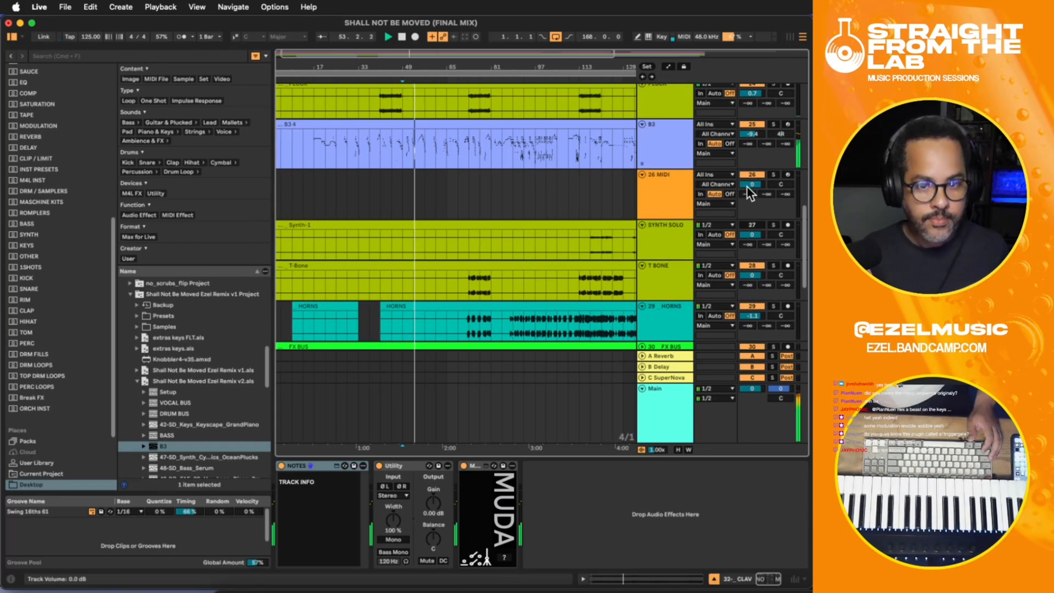
{"action": "scroll", "coordinate": [720, 209], "scroll_direction": "down", "scroll_amount": 3}
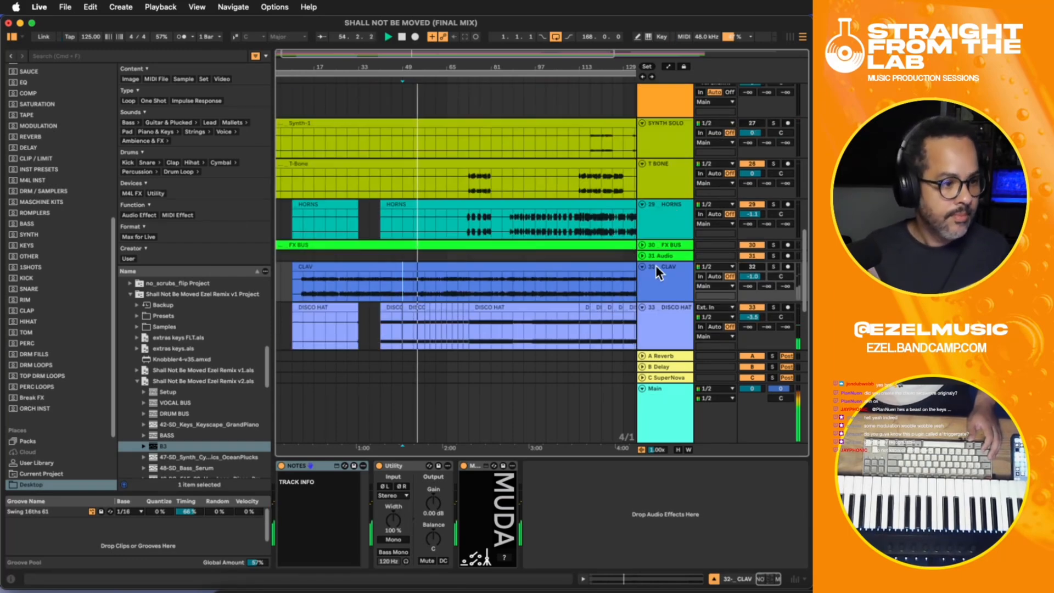
{"action": "scroll", "coordinate": [654, 255], "scroll_direction": "up", "scroll_amount": 10}
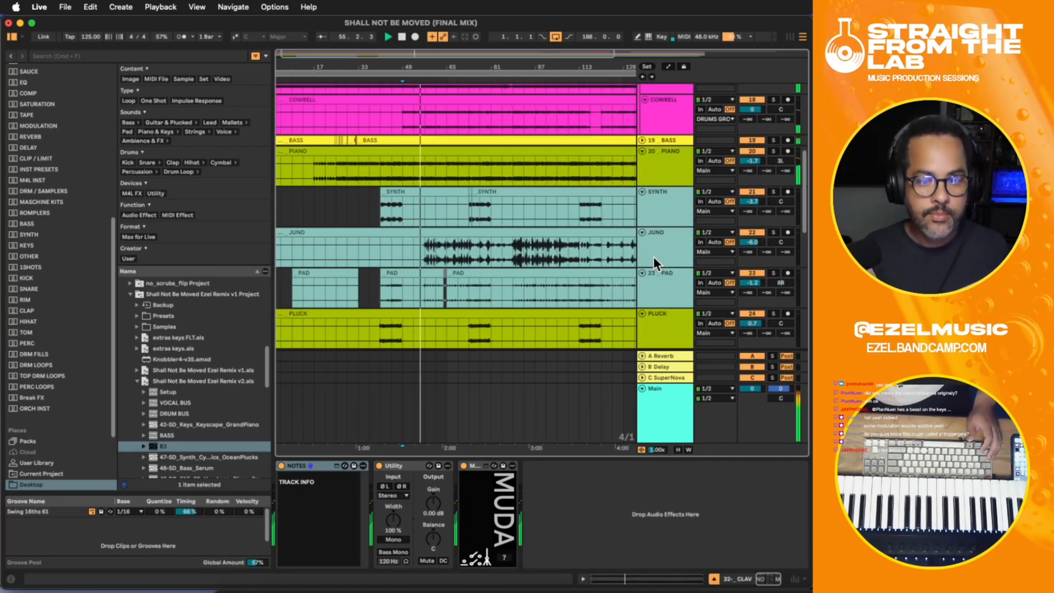
{"action": "left_click", "coordinate": [655, 296]}
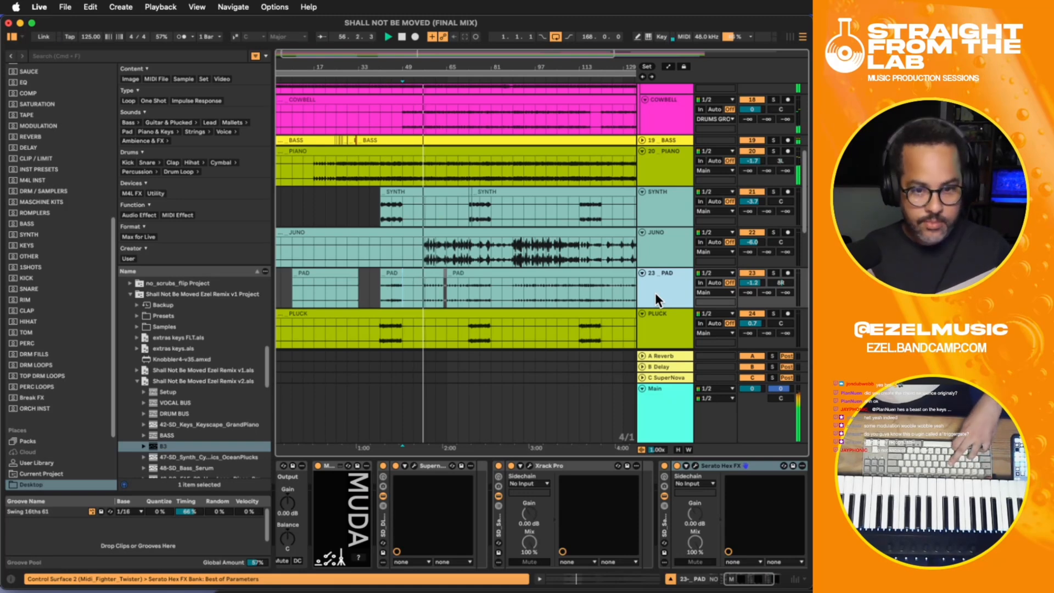
{"action": "left_click", "coordinate": [657, 311]}
{"action": "scroll", "coordinate": [656, 311], "scroll_direction": "down", "scroll_amount": 2}
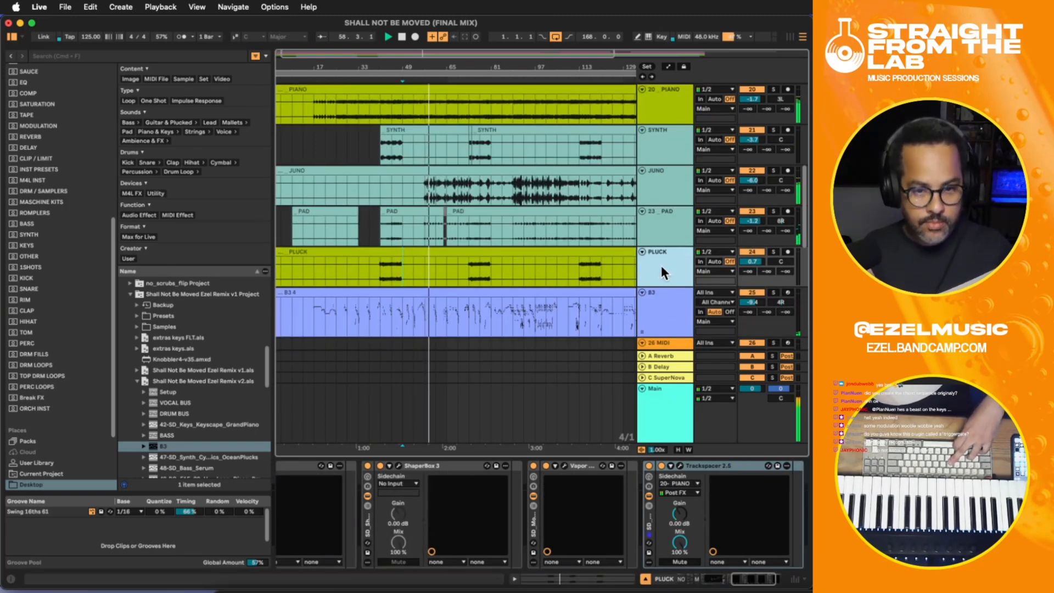
{"action": "key", "text": "super+shift+t"}
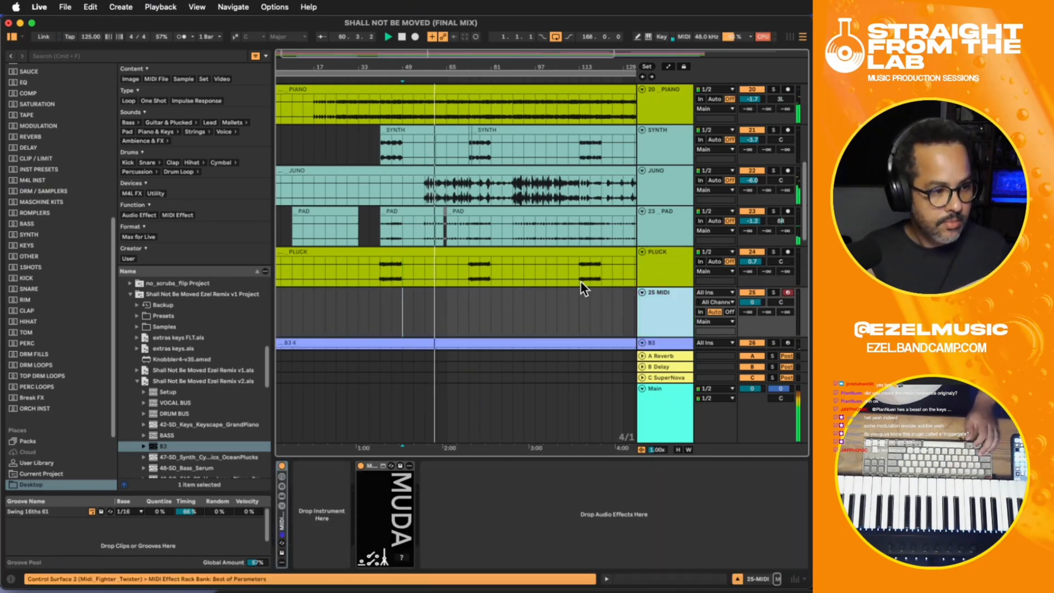
- Lower the CLAV volume to -2.2 dB, deactivate the CLAV track and stop playback
{"action": "scroll", "coordinate": [552, 267], "scroll_direction": "down", "scroll_amount": 6}
{"action": "scroll", "coordinate": [552, 260], "scroll_direction": "down", "scroll_amount": 4}
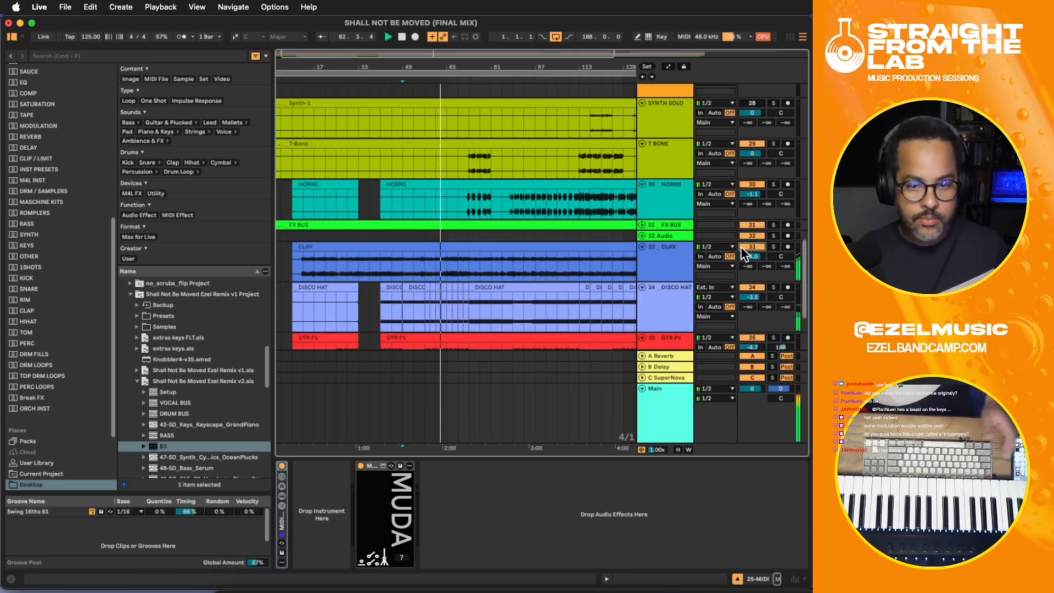
{"action": "left_click_drag", "start_coordinate": [748, 260], "coordinate": [746, 259]}
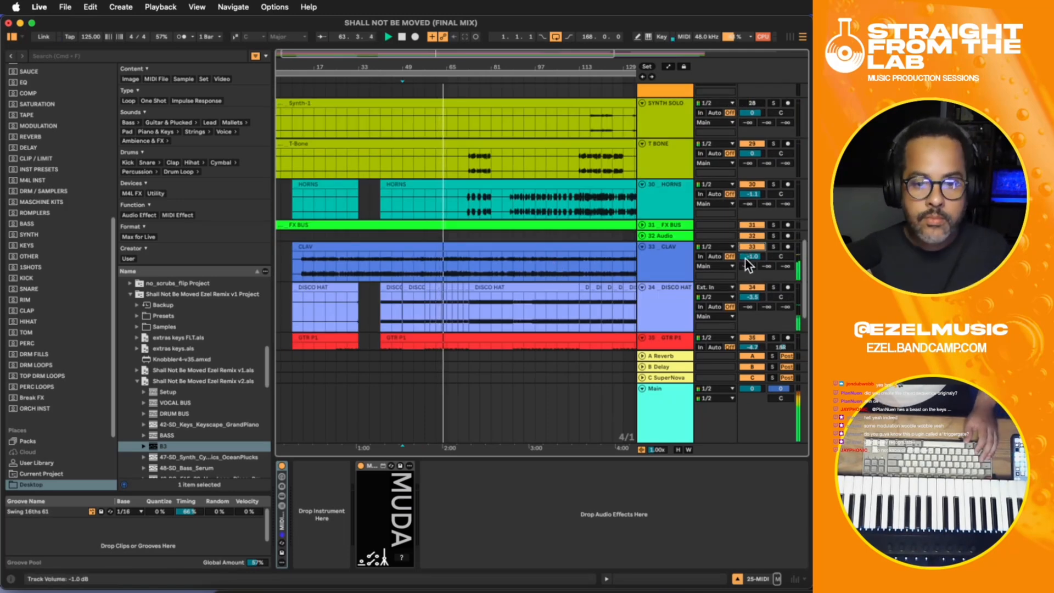
{"action": "left_click", "coordinate": [746, 247]}
{"action": "scroll", "coordinate": [598, 178], "scroll_direction": "up", "scroll_amount": 5}
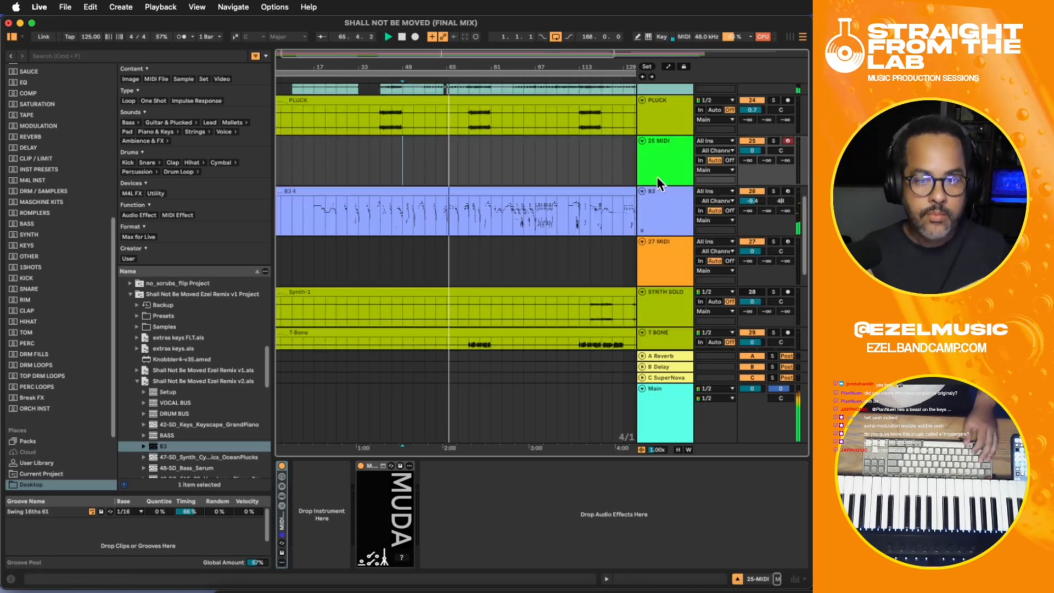
{"action": "left_click", "coordinate": [654, 160]}
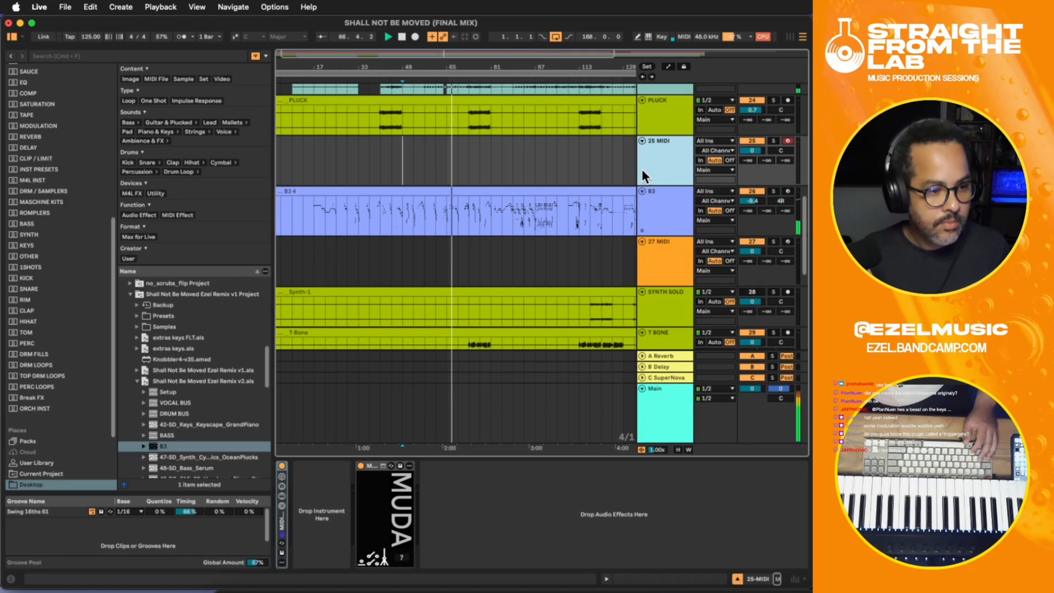
{"action": "scroll", "coordinate": [641, 169], "scroll_direction": "down", "scroll_amount": 8}
{"action": "scroll", "coordinate": [642, 167], "scroll_direction": "up", "scroll_amount": 5}
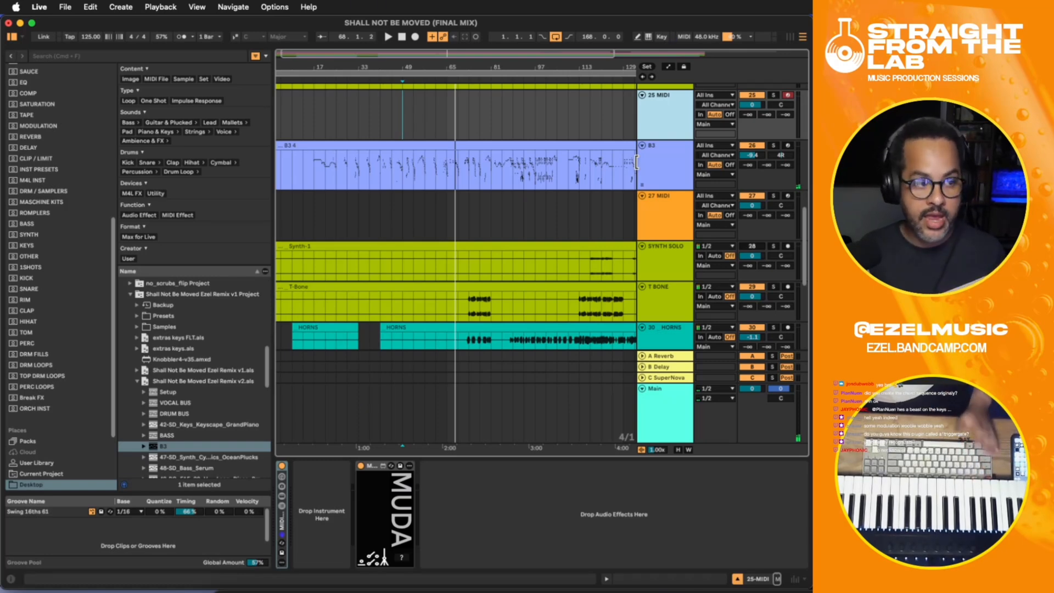
- Place the insert marker at bar 73 on T BONE and solo T BONE and HORNS in turn
{"action": "scroll", "coordinate": [637, 162], "scroll_direction": "down", "scroll_amount": 10}
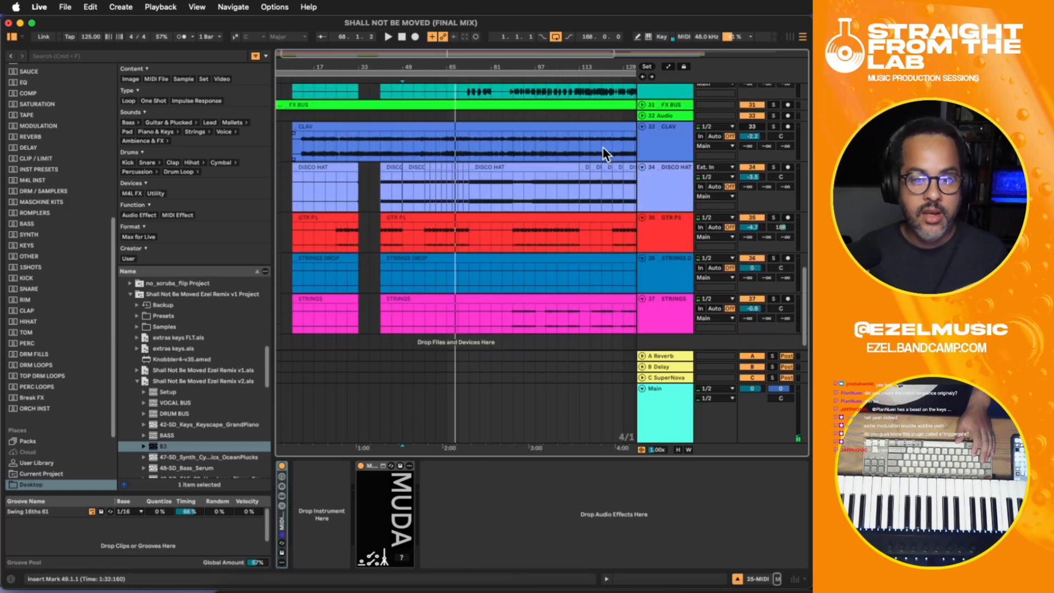
{"action": "scroll", "coordinate": [598, 147], "scroll_direction": "up", "scroll_amount": 5}
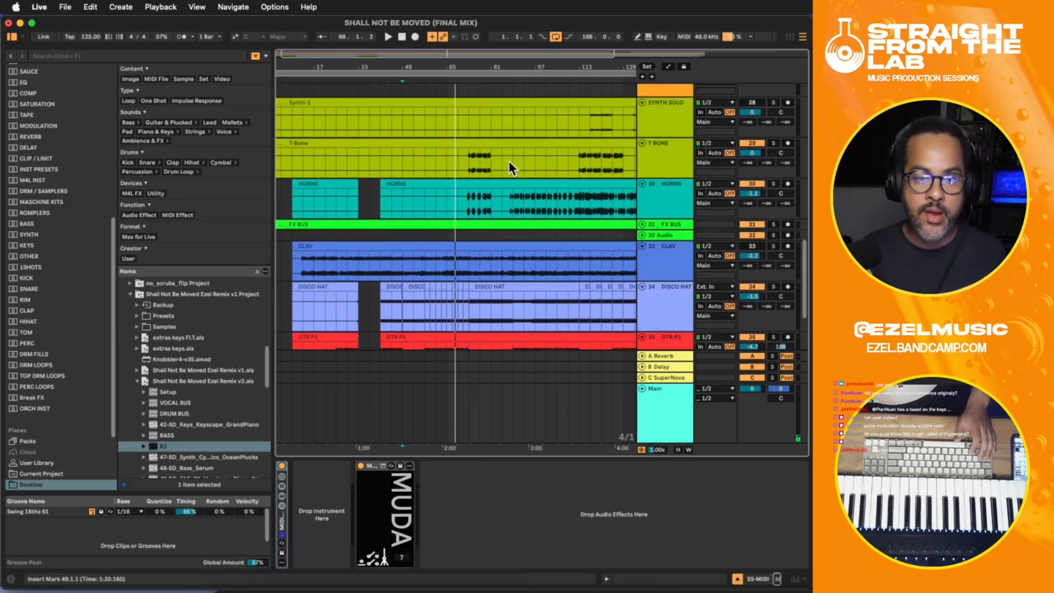
{"action": "left_click", "coordinate": [470, 155]}
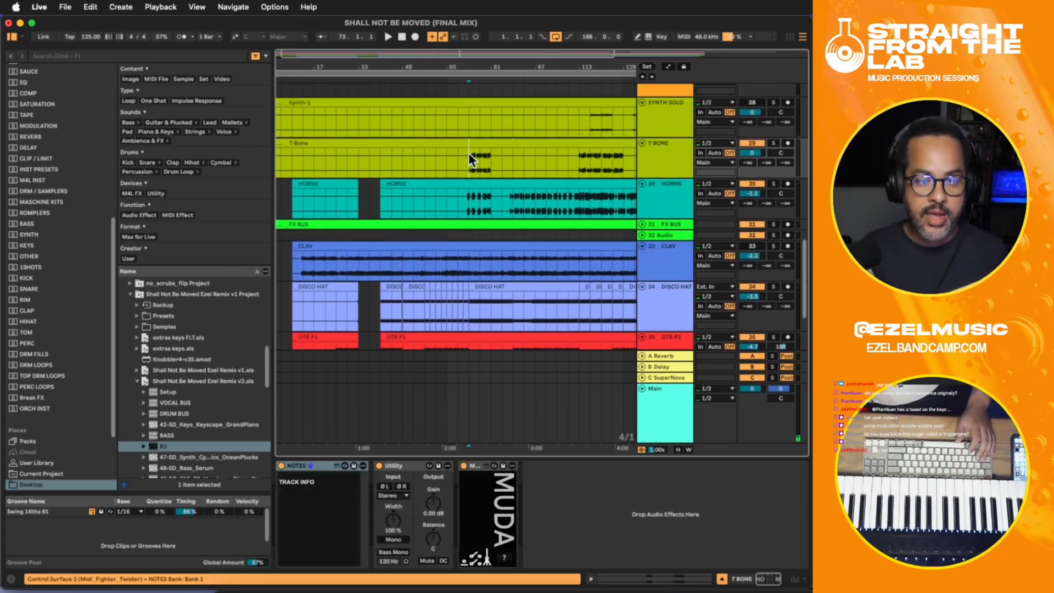
{"action": "left_click", "coordinate": [772, 144]}
{"action": "left_click", "coordinate": [773, 184]}
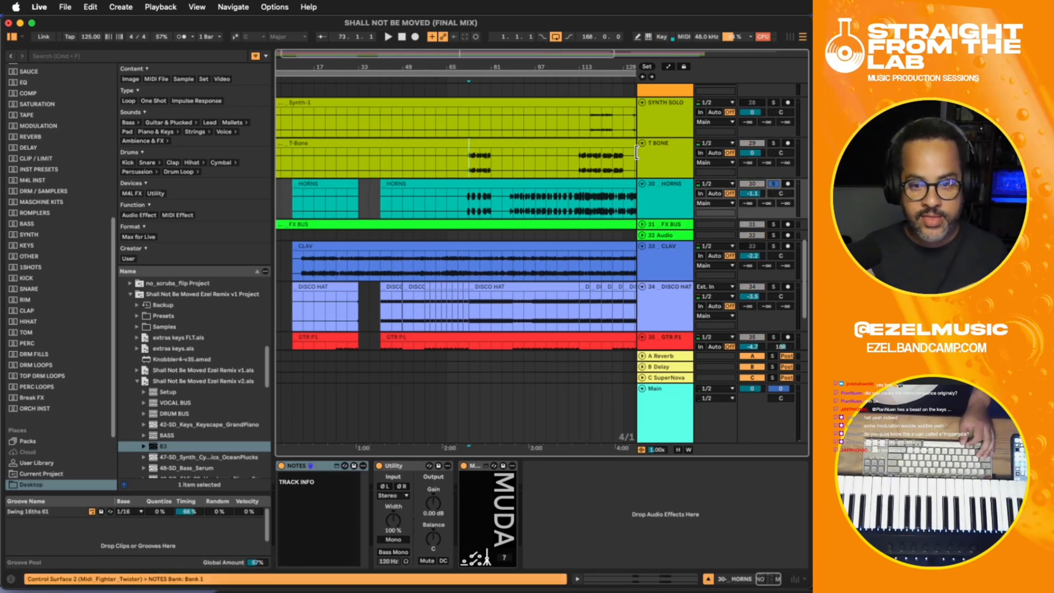
{"action": "left_click", "coordinate": [468, 159]}
- Solo the PIANO track in place of HORNS
{"action": "scroll", "coordinate": [472, 160], "scroll_direction": "up", "scroll_amount": 10}
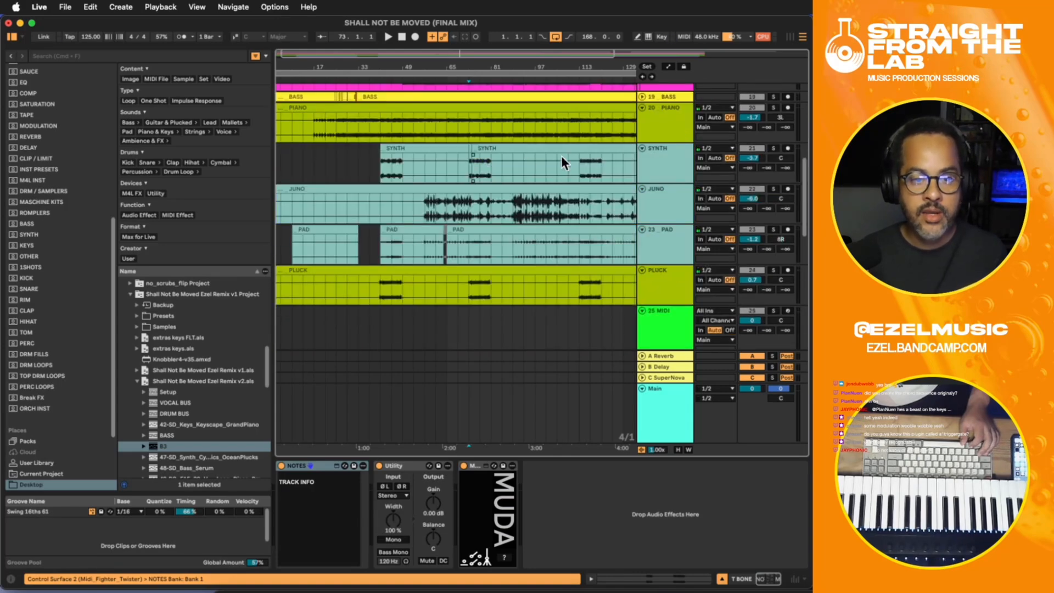
{"action": "scroll", "coordinate": [739, 159], "scroll_direction": "up", "scroll_amount": 2}
{"action": "left_click", "coordinate": [771, 132]}
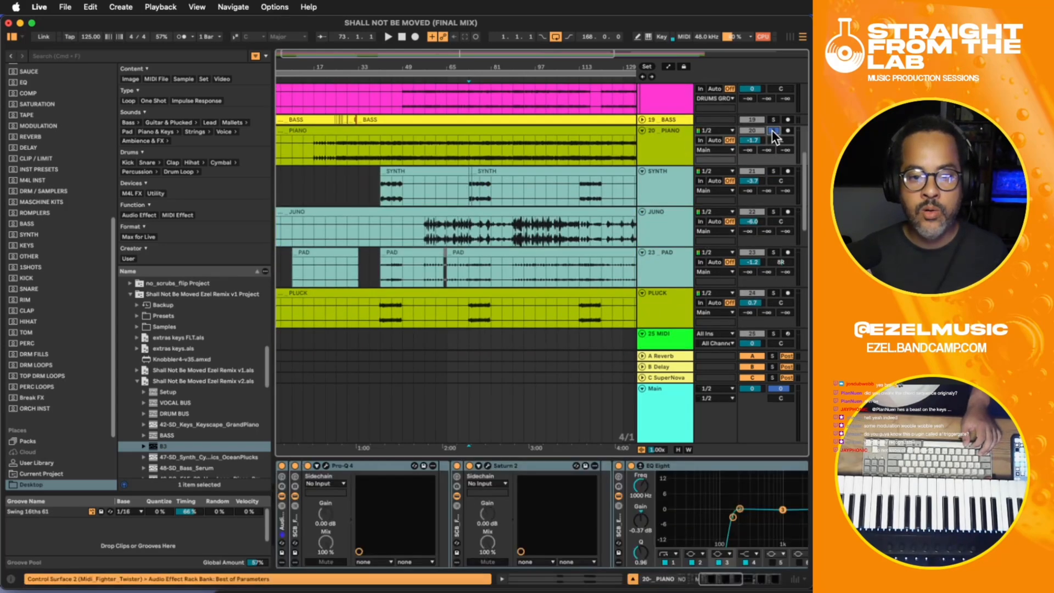
- Add VOCAL BUS, SYNTH, JUNO, PAD and PLUCK to the soloed tracks and start playback from bar 73
{"action": "scroll", "coordinate": [772, 129], "scroll_direction": "up", "scroll_amount": 8}
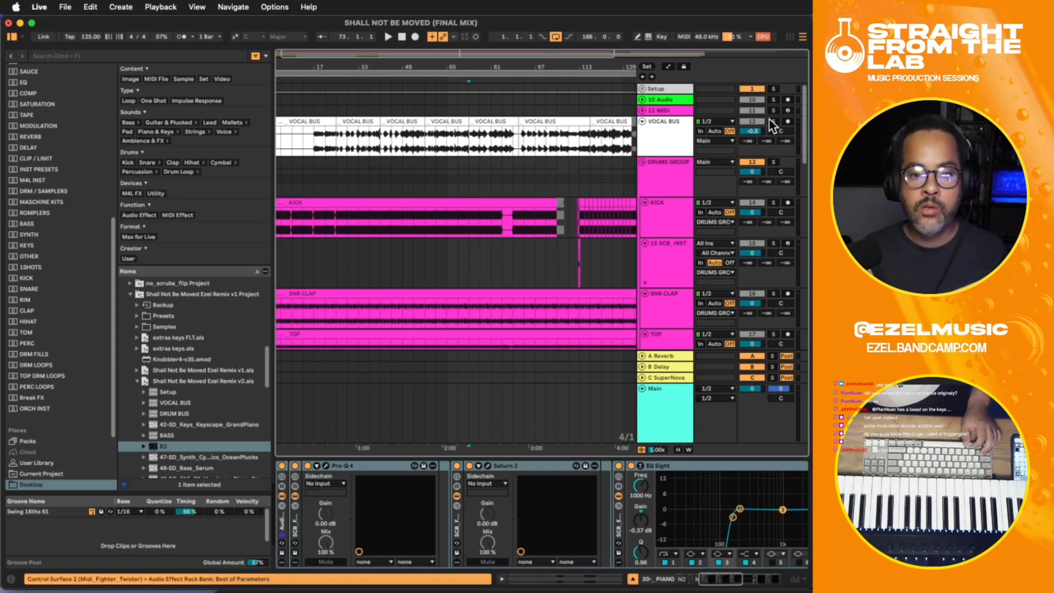
{"action": "left_click", "coordinate": [769, 120]}
{"action": "scroll", "coordinate": [771, 165], "scroll_direction": "down", "scroll_amount": 6}
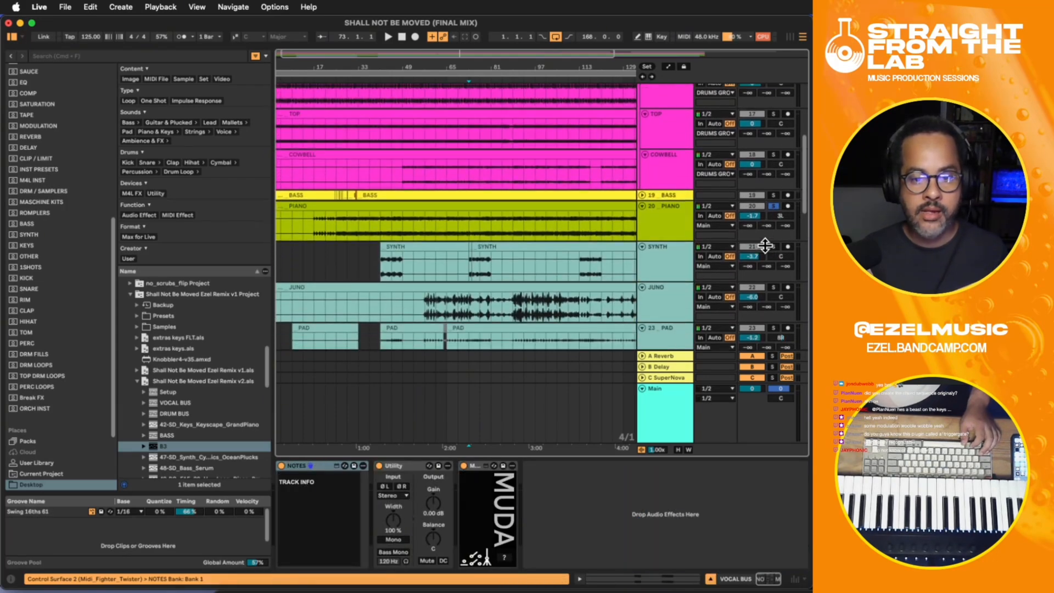
{"action": "left_click", "coordinate": [773, 247]}
{"action": "left_click", "coordinate": [773, 286]}
{"action": "scroll", "coordinate": [775, 291], "scroll_direction": "down", "scroll_amount": 2}
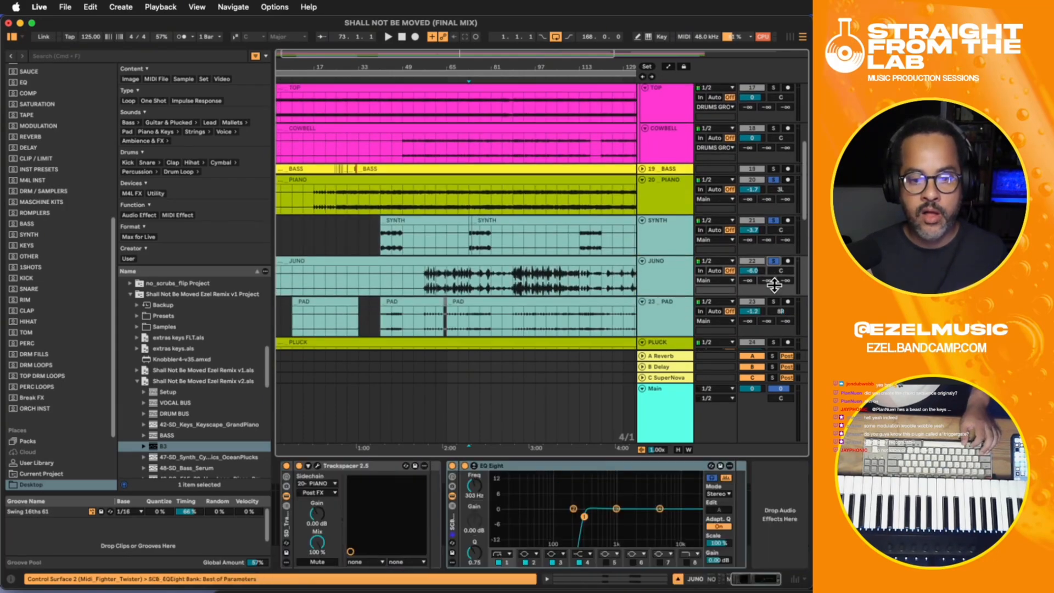
{"action": "left_click", "coordinate": [773, 301]}
{"action": "scroll", "coordinate": [775, 294], "scroll_direction": "down", "scroll_amount": 2}
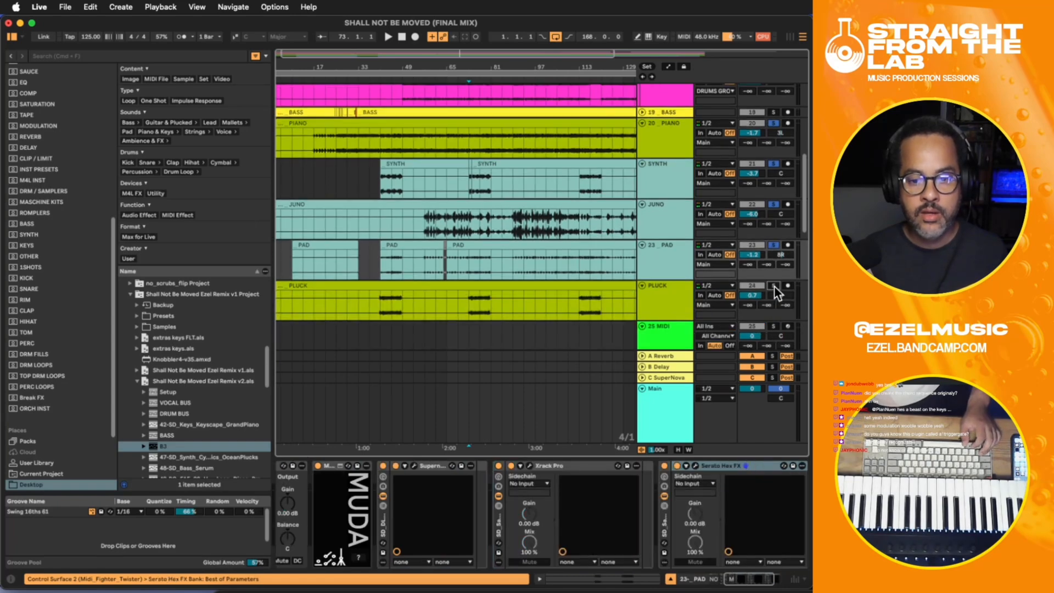
{"action": "left_click", "coordinate": [774, 285]}
{"action": "key", "text": "space"}
- Check the T BONE and HORNS phrases during playback, place the insert marker at bar 72 on HORNS and stop playback
{"action": "scroll", "coordinate": [775, 286], "scroll_direction": "down", "scroll_amount": 6}
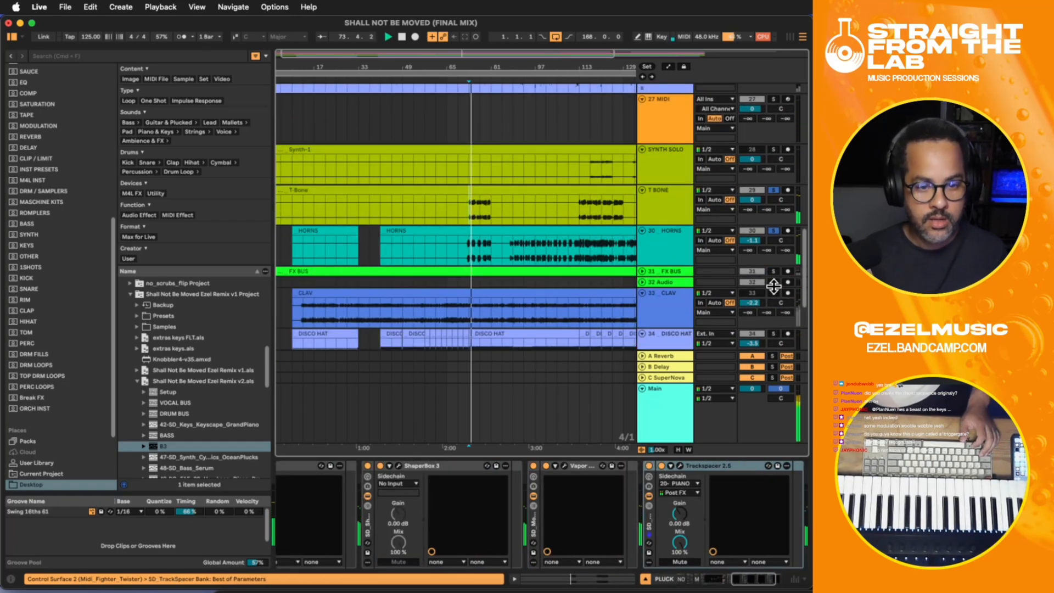
{"action": "left_click", "coordinate": [474, 211]}
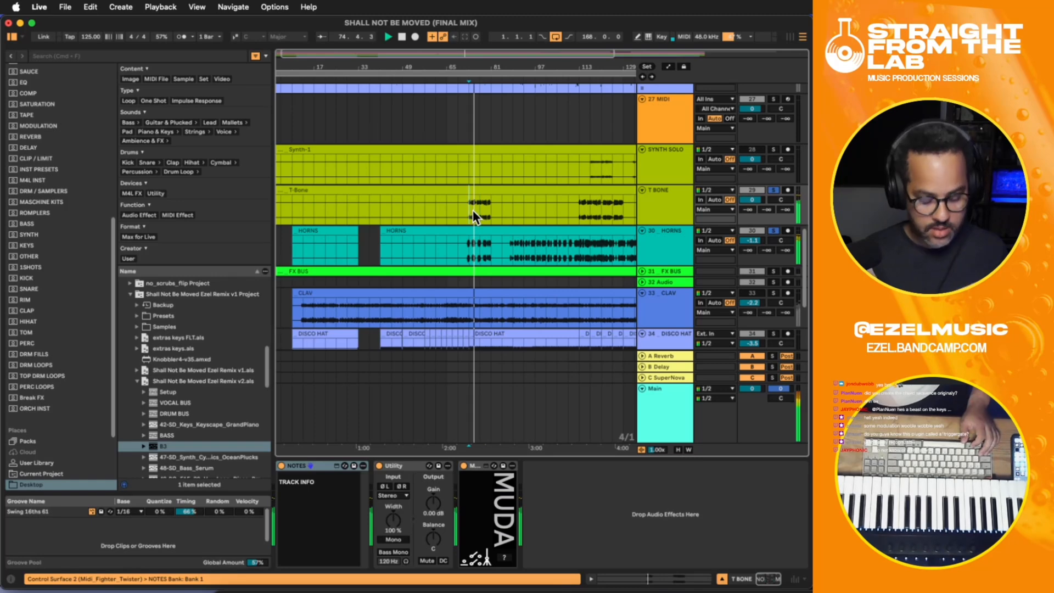
{"action": "scroll", "coordinate": [473, 210], "scroll_direction": "up", "scroll_amount": 3}
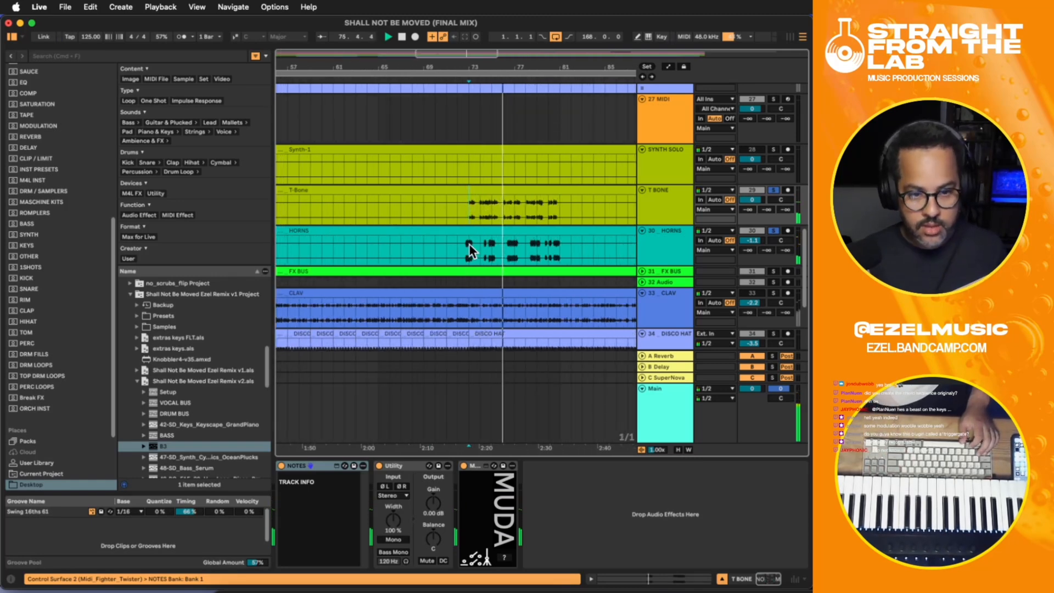
{"action": "left_click", "coordinate": [645, 240]}
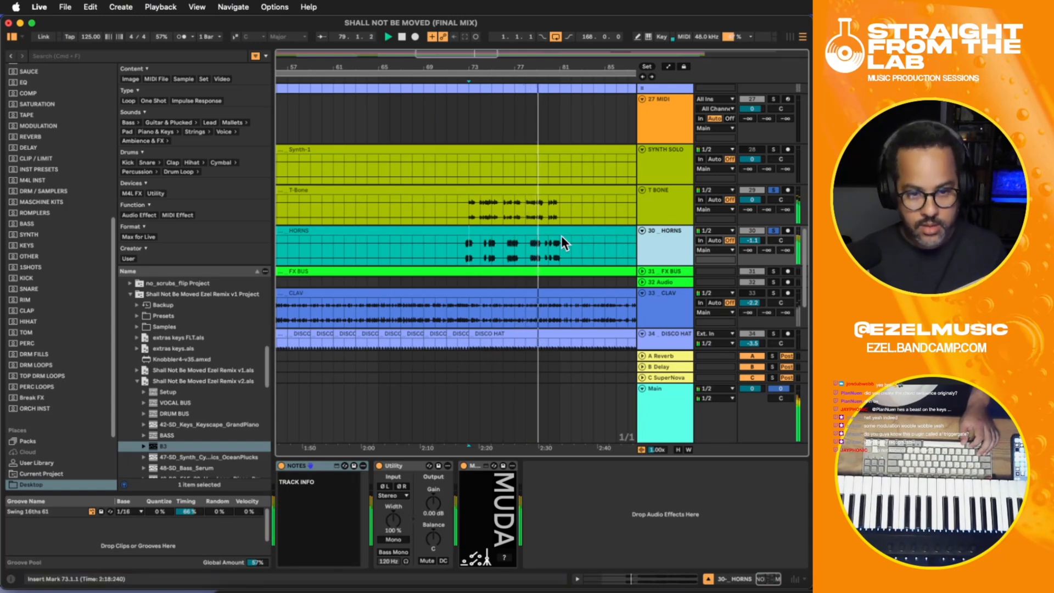
{"action": "left_click", "coordinate": [455, 245]}
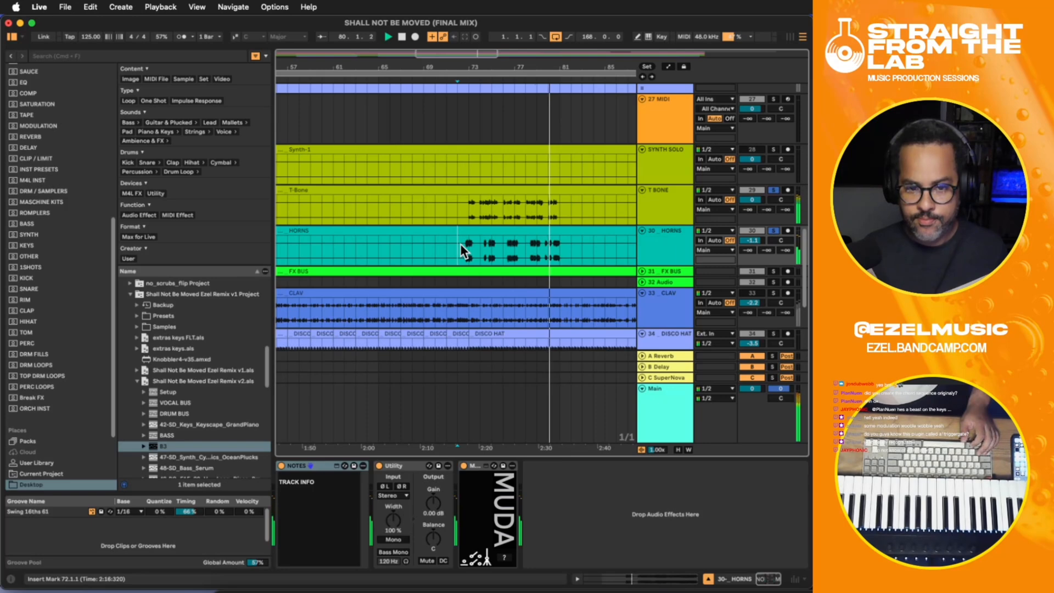
{"action": "key", "text": "space"}
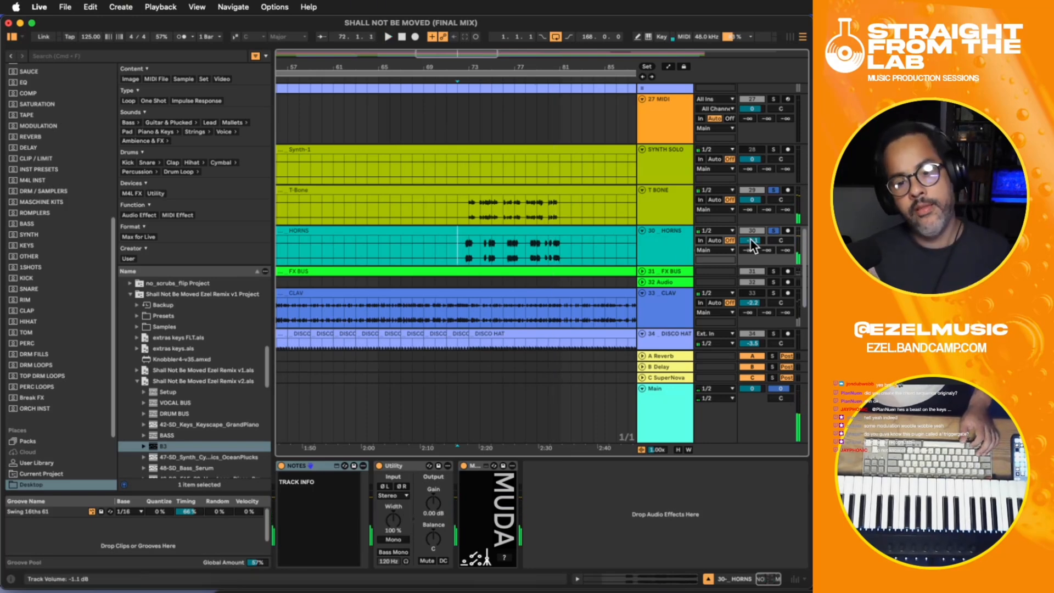
- Play from bar 73 on T BONE while switching its solo on and off for comparison, and stop playback
{"action": "left_click", "coordinate": [773, 190]}
{"action": "left_click", "coordinate": [469, 205]}
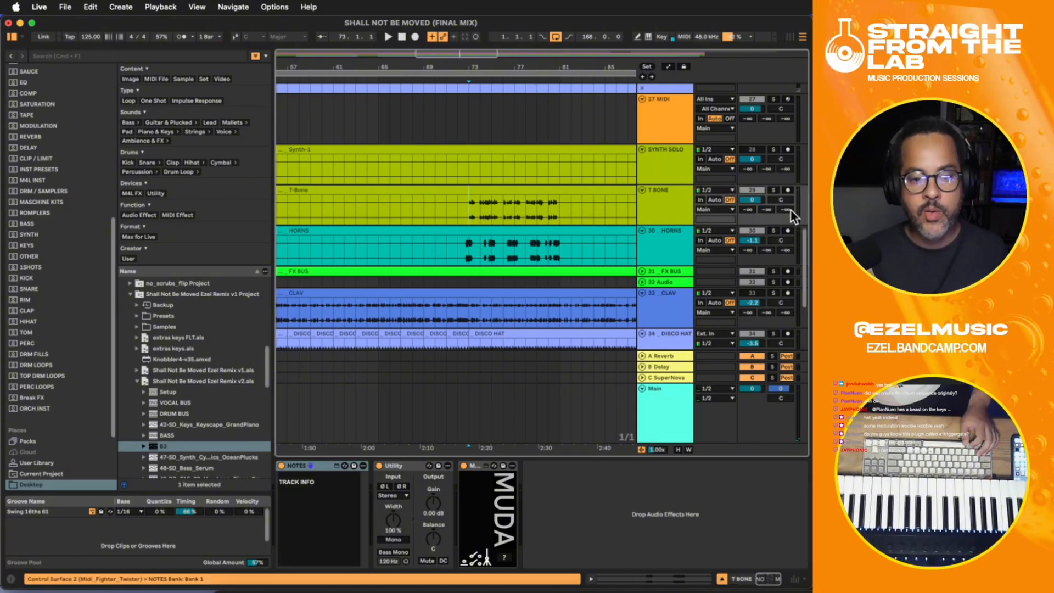
{"action": "key", "text": "space"}
{"action": "left_click", "coordinate": [775, 190]}
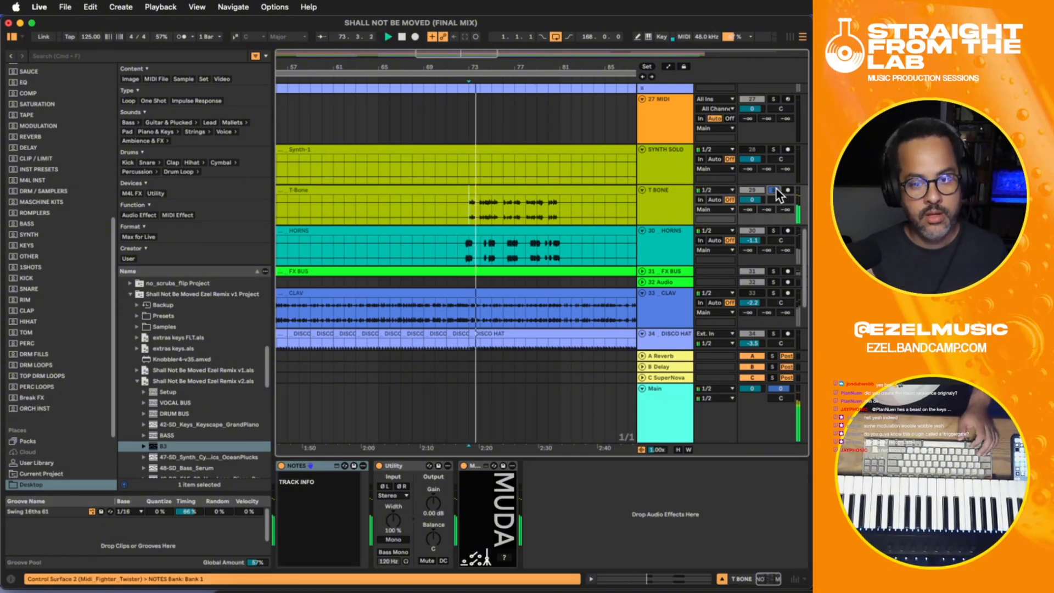
{"action": "left_click", "coordinate": [775, 190]}
{"action": "key", "text": "space"}
- Solo T BONE and audition its phrase from bar 73
{"action": "left_click", "coordinate": [459, 245]}
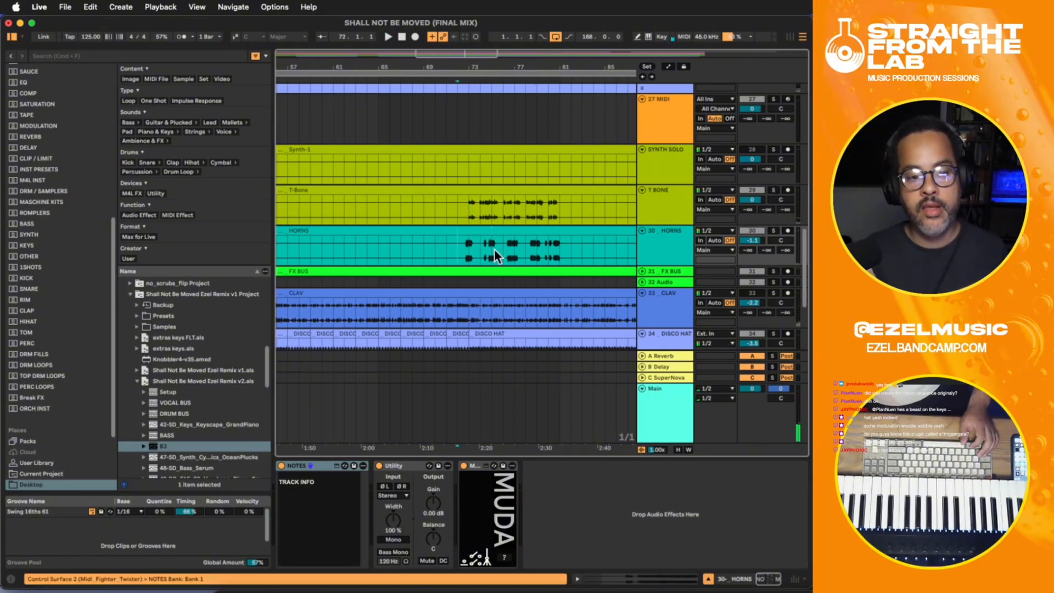
{"action": "left_click", "coordinate": [774, 190]}
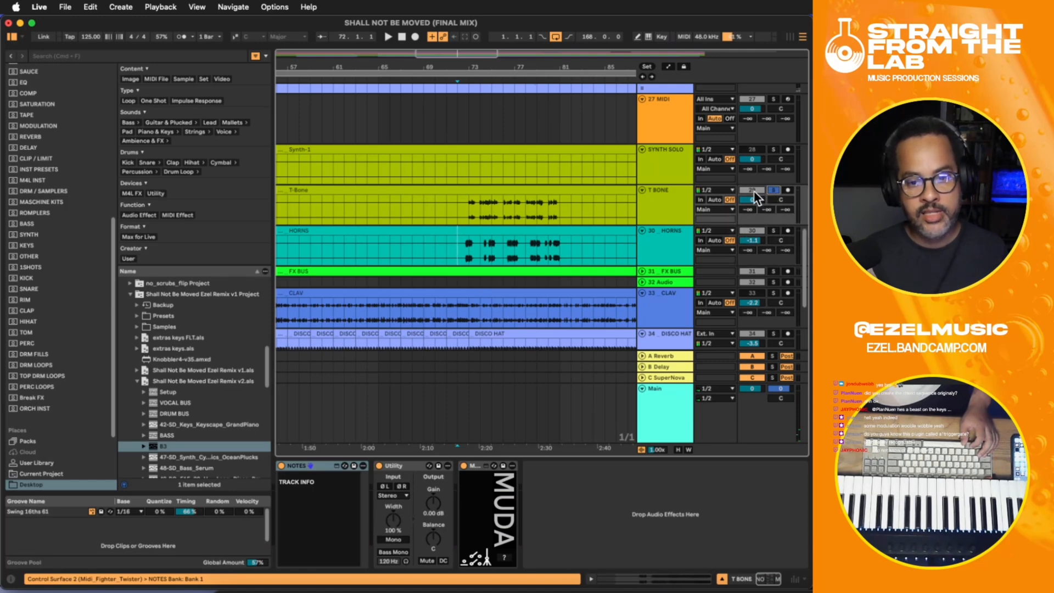
{"action": "left_click", "coordinate": [469, 205]}
{"action": "key", "text": "space"}
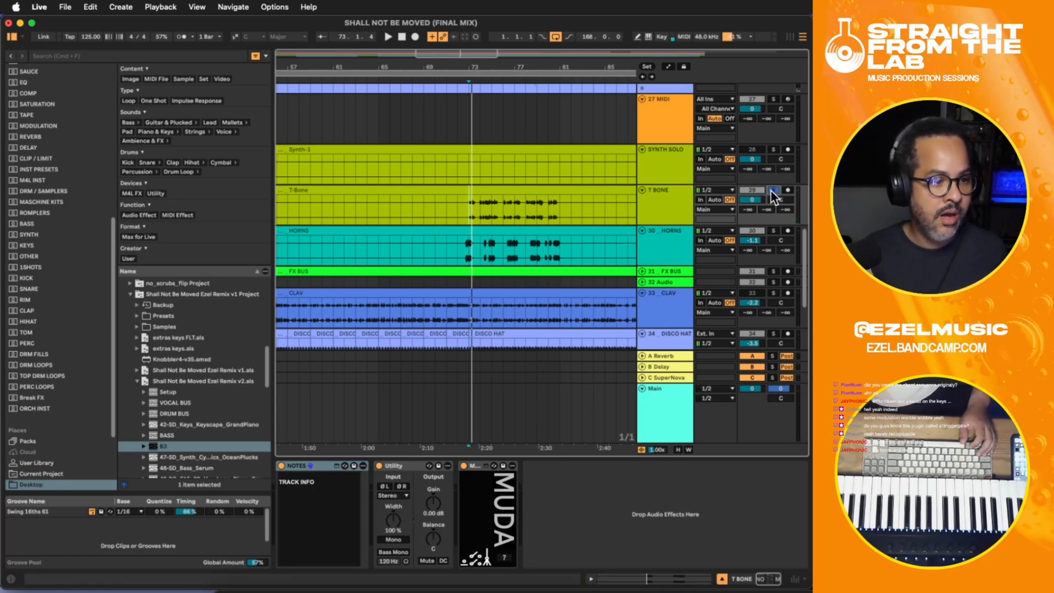
{"action": "key", "text": "space"}
{"action": "left_click", "coordinate": [469, 234]}
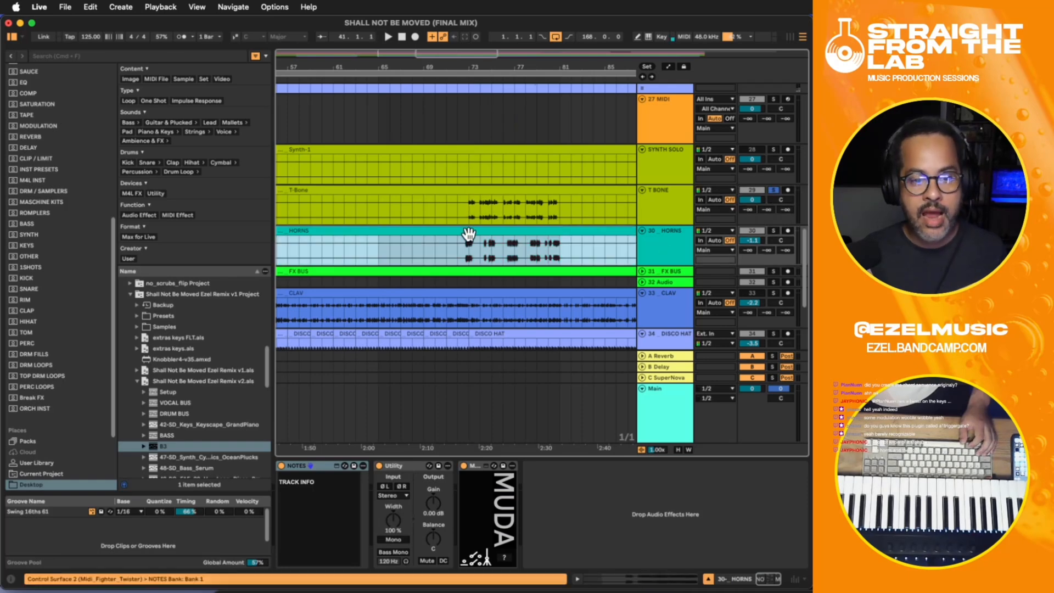
{"action": "left_click", "coordinate": [468, 211]}
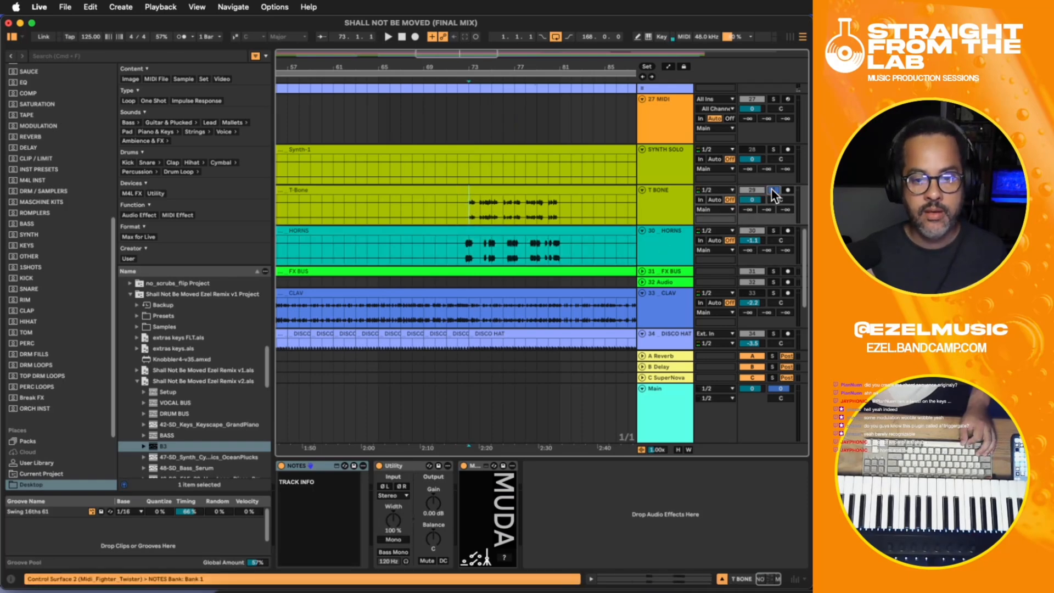
{"action": "key", "text": "space"}
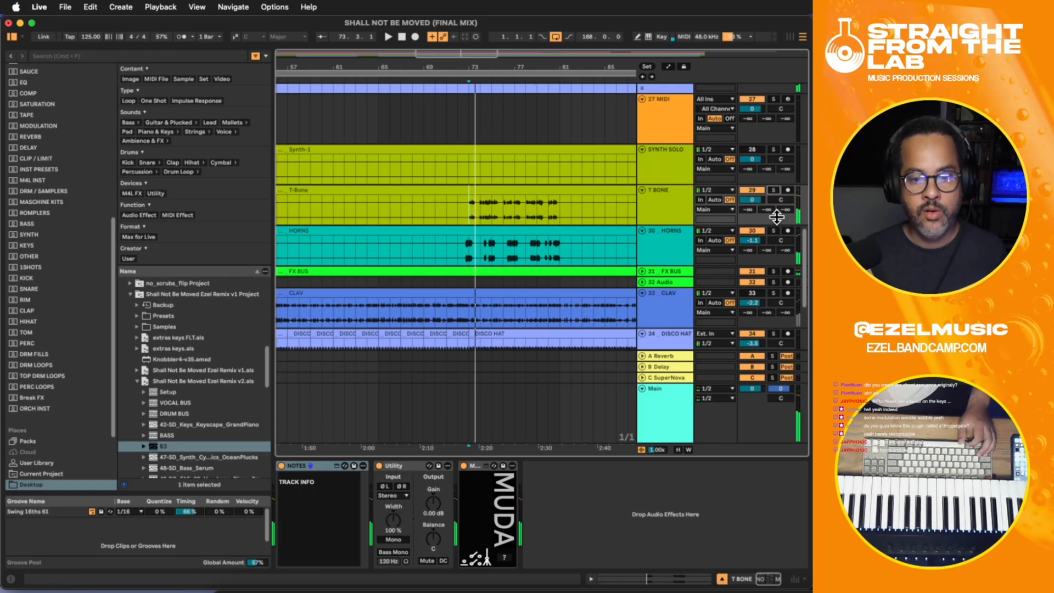
- Solo HORNS during playback and switch the solo to VOCAL BUS
{"action": "left_click", "coordinate": [772, 230]}
{"action": "key", "text": "space"}
{"action": "scroll", "coordinate": [766, 229], "scroll_direction": "up", "scroll_amount": 10}
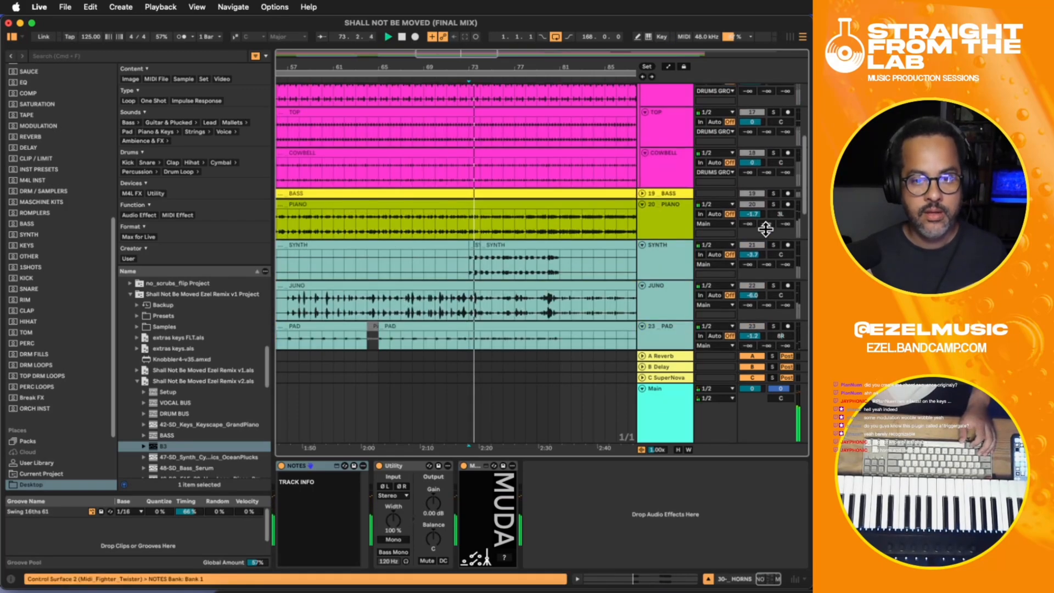
{"action": "scroll", "coordinate": [766, 229], "scroll_direction": "up", "scroll_amount": 5}
{"action": "left_click", "coordinate": [773, 121]}
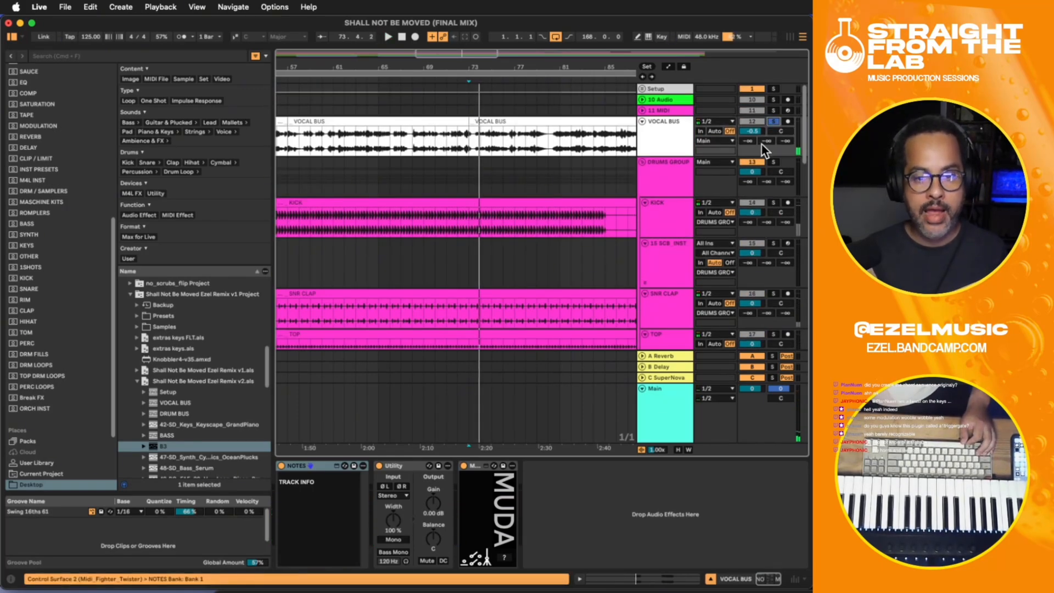
- Place the insert marker at bar 73 on the T BONE track at a closer zoom level
{"action": "scroll", "coordinate": [763, 149], "scroll_direction": "down", "scroll_amount": 15}
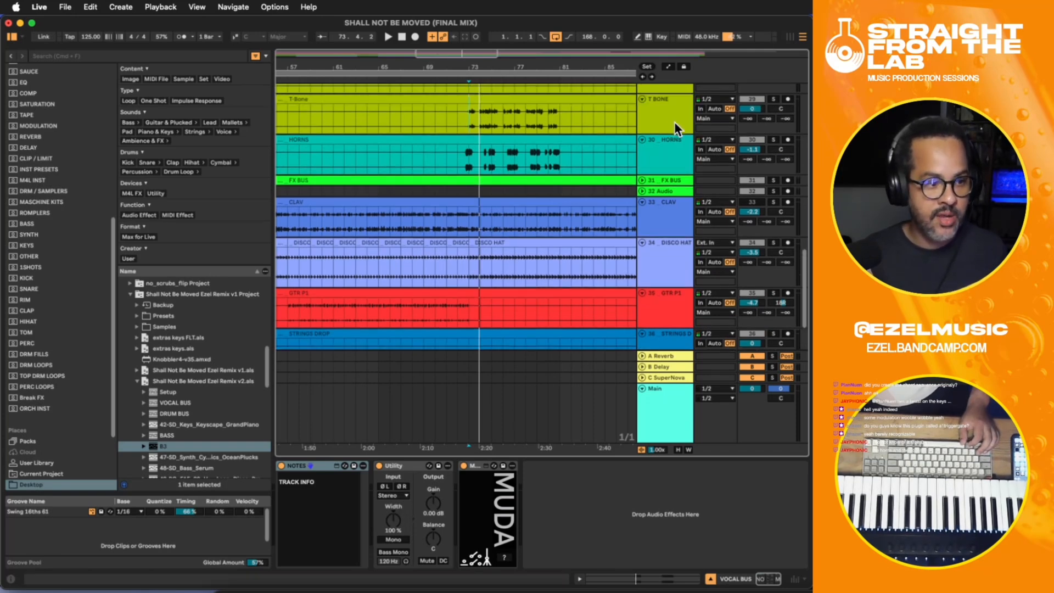
{"action": "scroll", "coordinate": [672, 127], "scroll_direction": "up", "scroll_amount": 3}
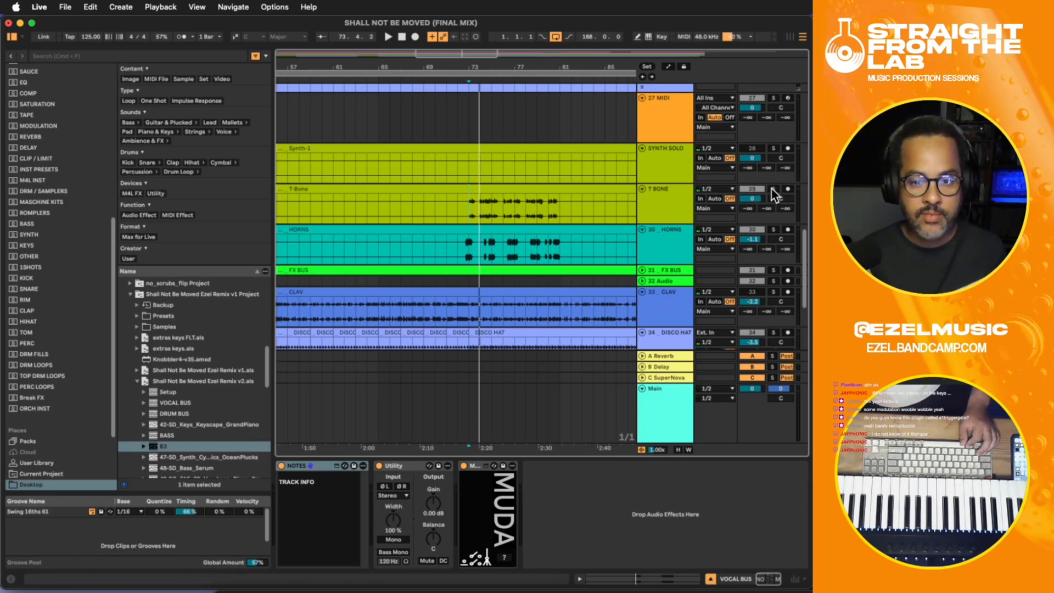
{"action": "left_click", "coordinate": [460, 203]}
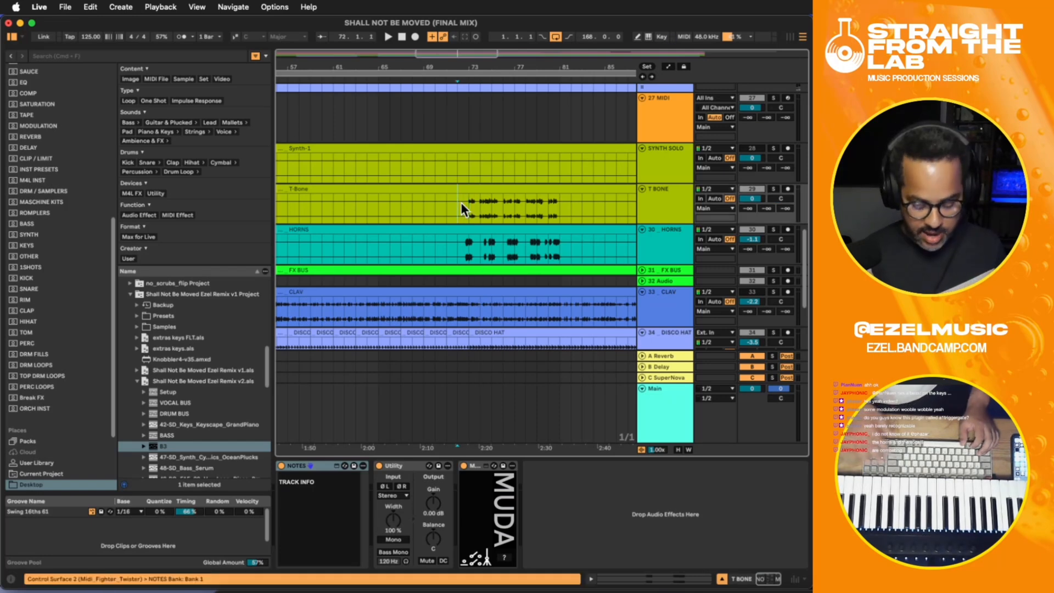
{"action": "key", "text": "plus"}
{"action": "key", "text": "plus"}
{"action": "left_click", "coordinate": [482, 208]}
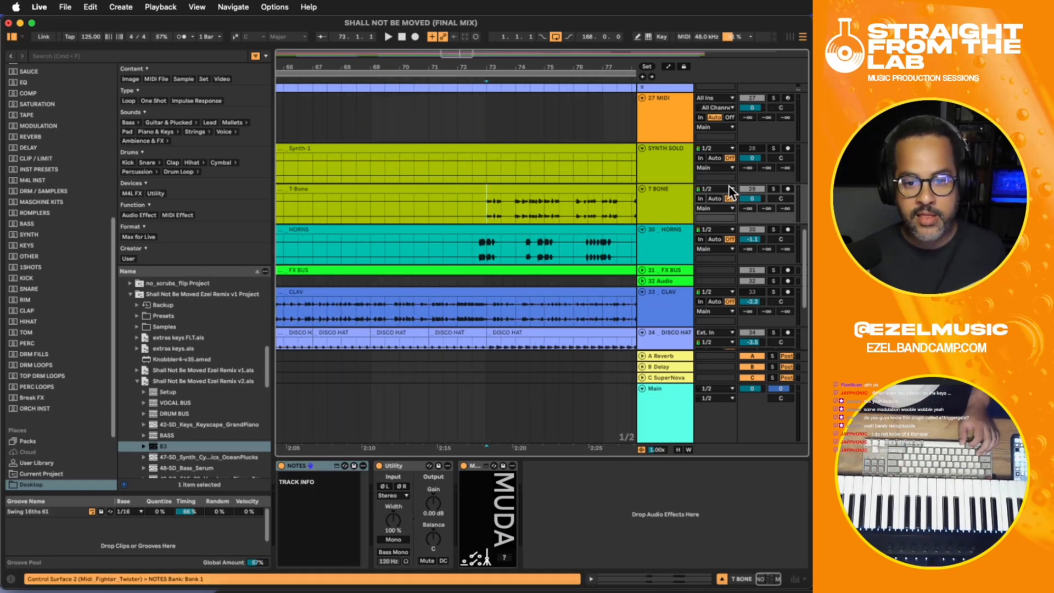
- Solo HORNS, T BONE and VOCAL BUS in turn and play VOCAL BUS from bar 73
{"action": "left_click", "coordinate": [775, 228]}
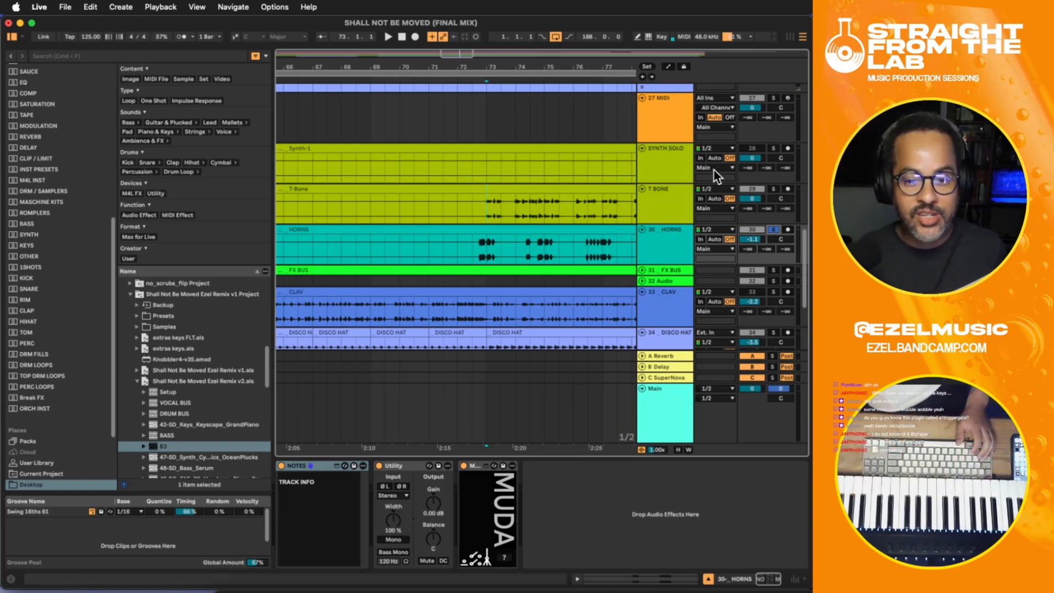
{"action": "left_click", "coordinate": [772, 188]}
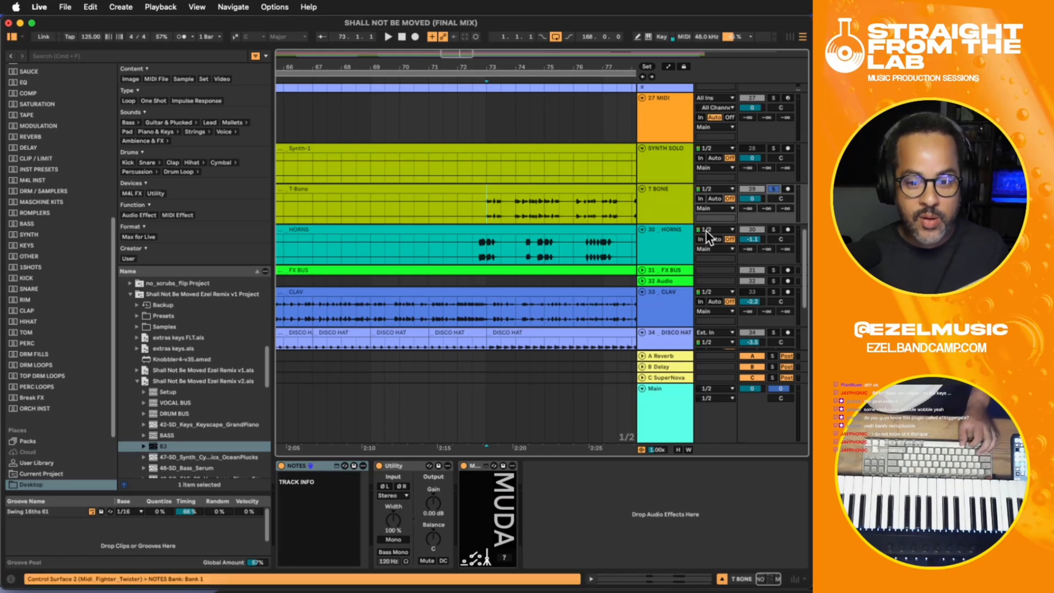
{"action": "left_click", "coordinate": [773, 230]}
{"action": "scroll", "coordinate": [773, 227], "scroll_direction": "up", "scroll_amount": 10}
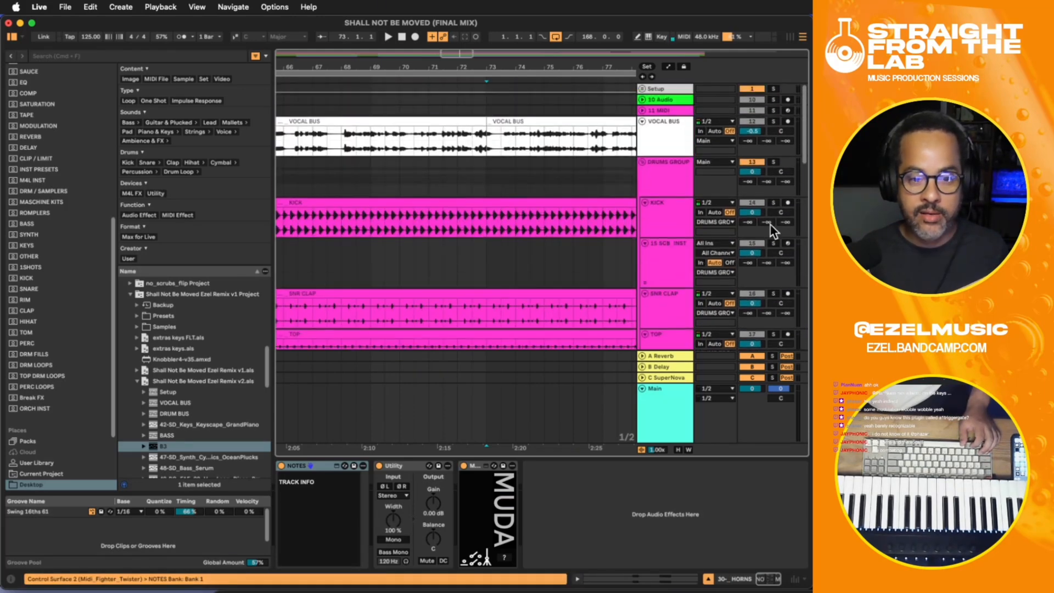
{"action": "left_click", "coordinate": [773, 121]}
{"action": "key", "text": "space"}
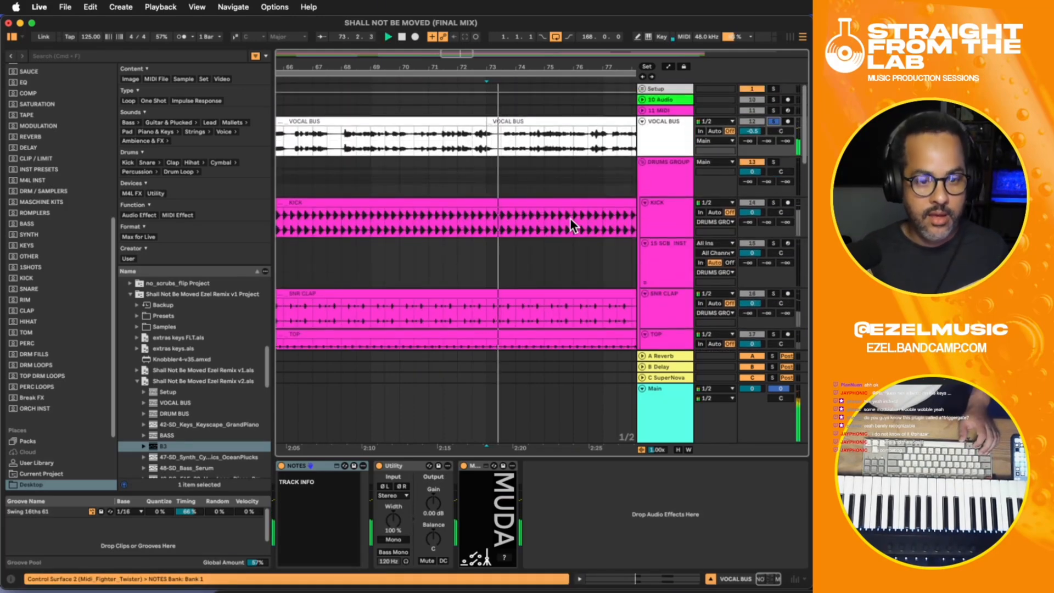
- Split an about three-bar section out of the VOCAL BUS clip, starting midway through bar 73, and adjust its clip gain during playback
{"action": "left_click_drag", "start_coordinate": [502, 145], "coordinate": [589, 139]}
{"action": "key", "text": "super+e"}
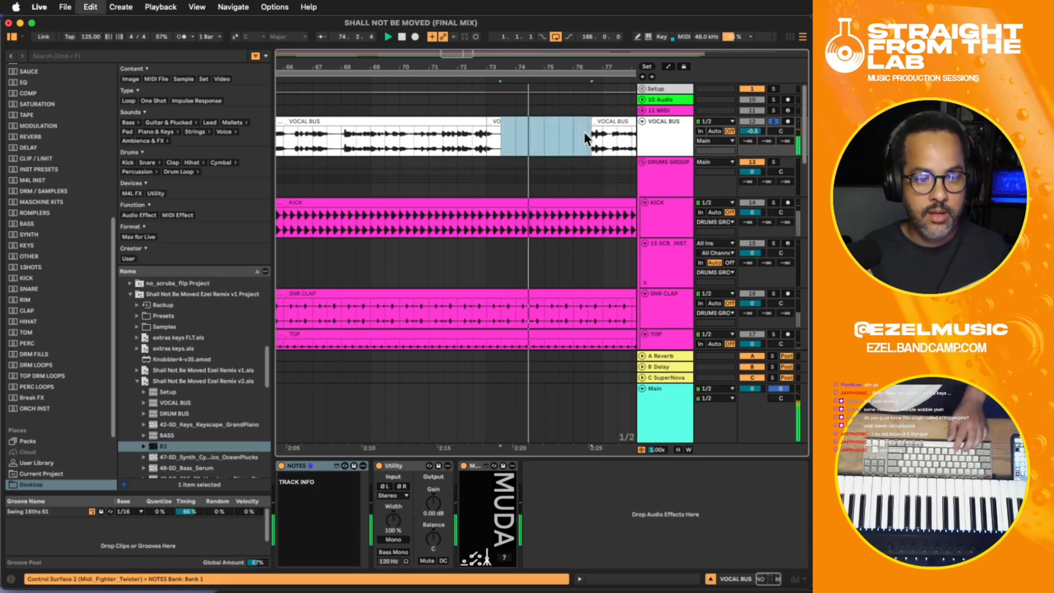
{"action": "left_click", "coordinate": [556, 113]}
{"action": "left_click", "coordinate": [556, 118]}
{"action": "double_click", "coordinate": [555, 118]}
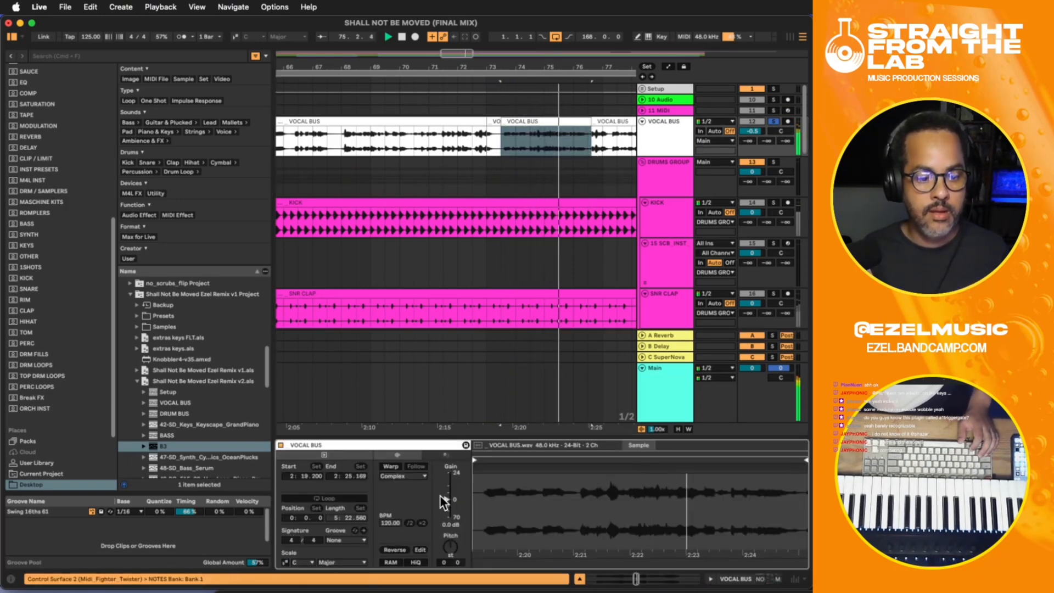
{"action": "left_click_drag", "start_coordinate": [447, 493], "coordinate": [446, 495]}
{"action": "key", "text": "space"}
{"action": "key", "text": "space"}
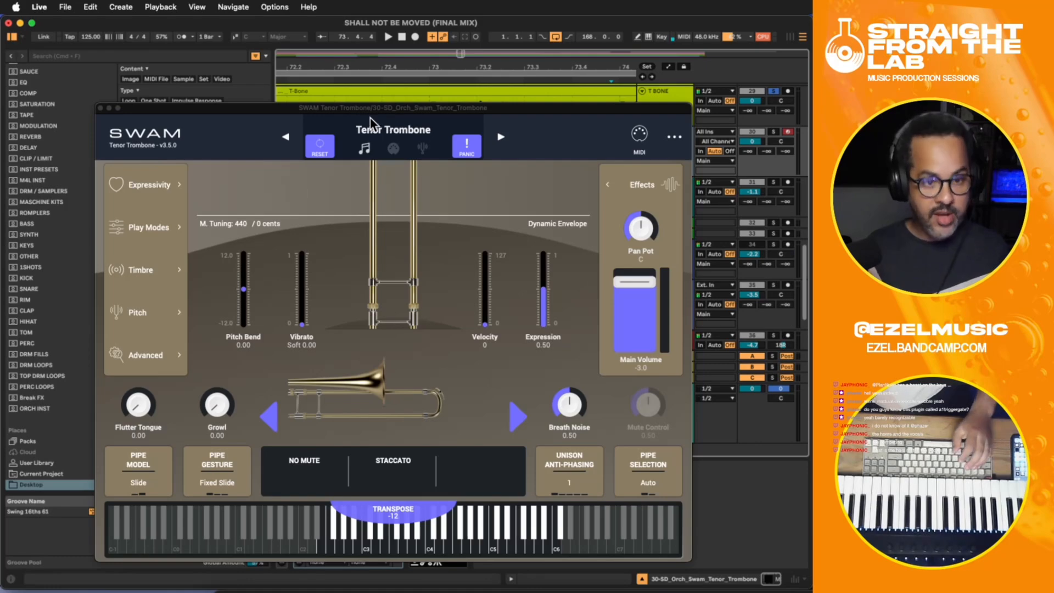
- Move the SWAM Tenor Trombone window clear of HORNS and place the insert marker at 72.4 on that track
{"action": "left_click_drag", "start_coordinate": [348, 111], "coordinate": [450, 238]}
{"action": "left_click_drag", "start_coordinate": [317, 106], "coordinate": [346, 262]}
{"action": "left_click", "coordinate": [503, 202]}
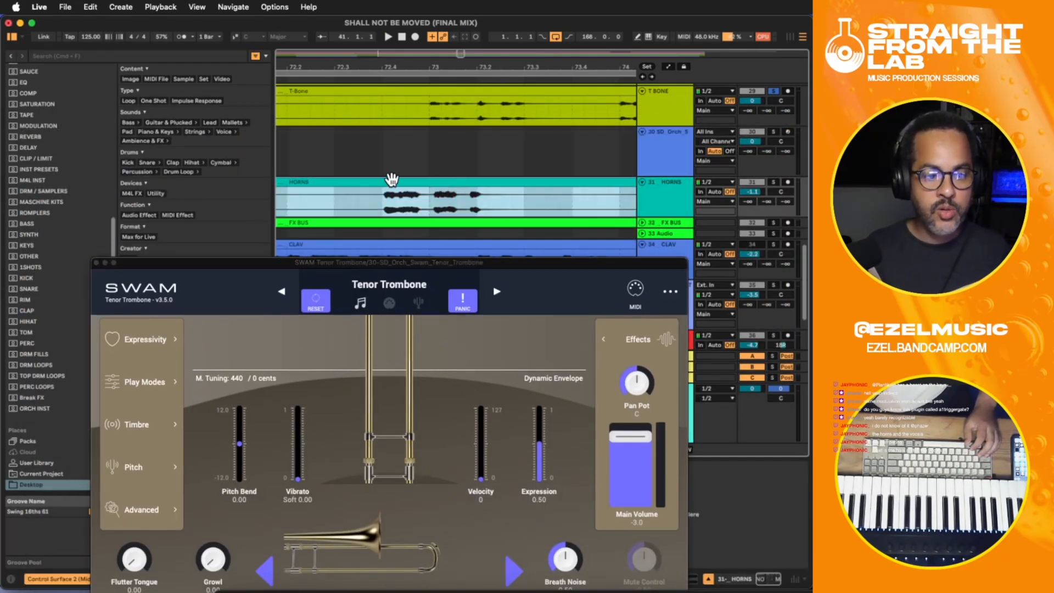
{"action": "left_click", "coordinate": [386, 195]}
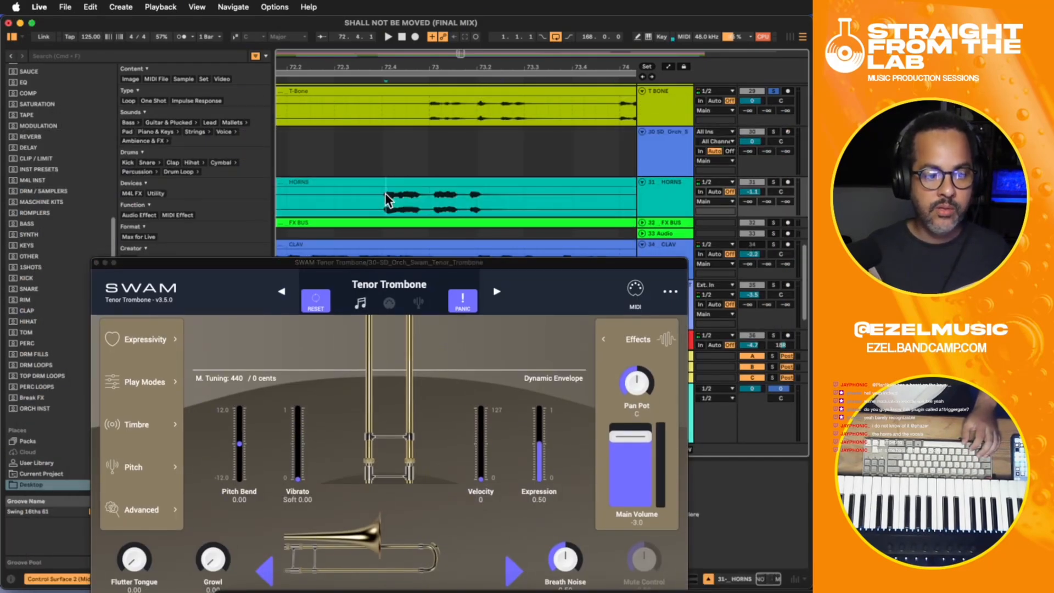
- Solo HORNS in place of T BONE and play it from 72.4
{"action": "left_click", "coordinate": [773, 182]}
{"action": "left_click", "coordinate": [774, 182]}
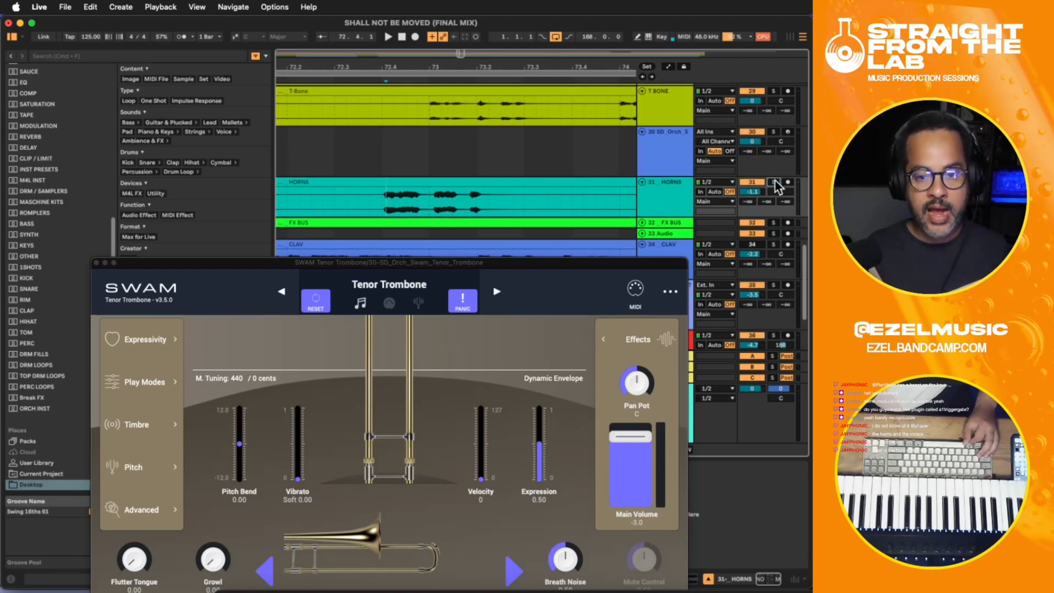
{"action": "key", "text": "space"}
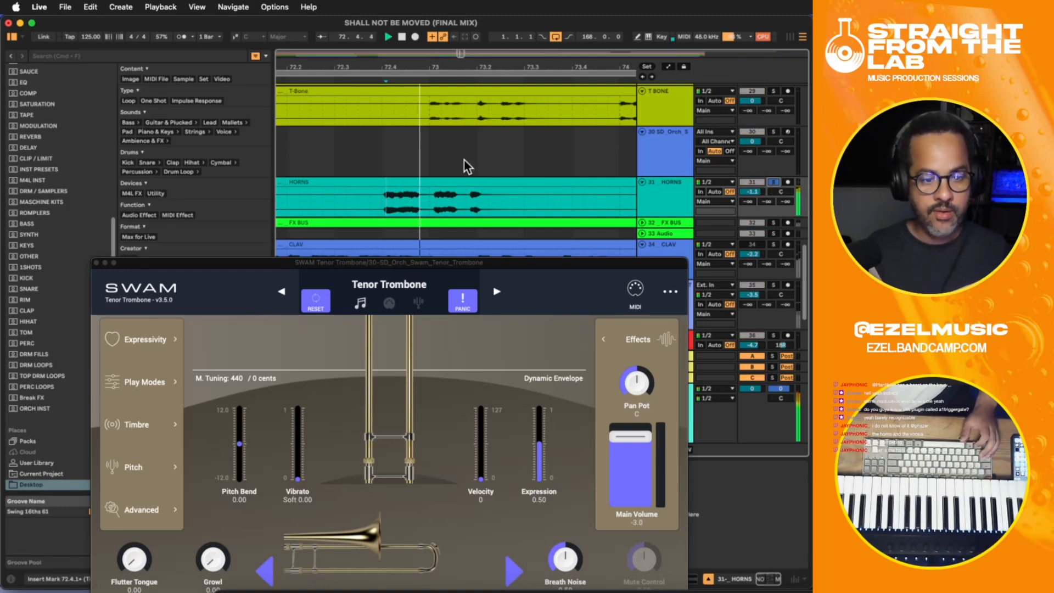
- Solo T BONE during playback, place the insert marker at 73.3.1 on it, and move the SWAM Tenor Trombone window below the tracks
{"action": "left_click", "coordinate": [773, 92]}
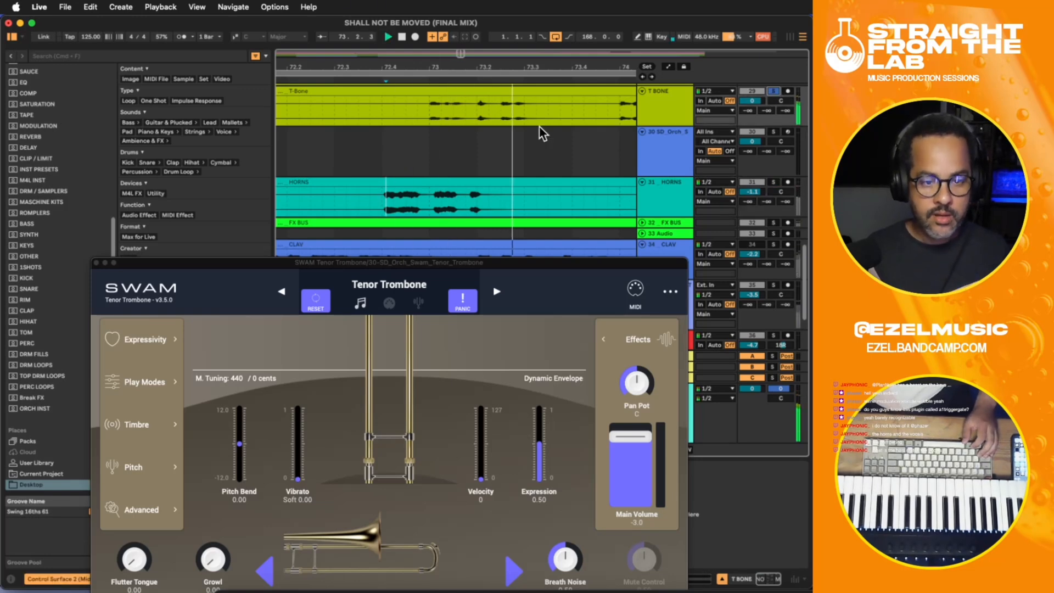
{"action": "left_click", "coordinate": [529, 110]}
{"action": "key", "text": "minus"}
{"action": "key", "text": "minus"}
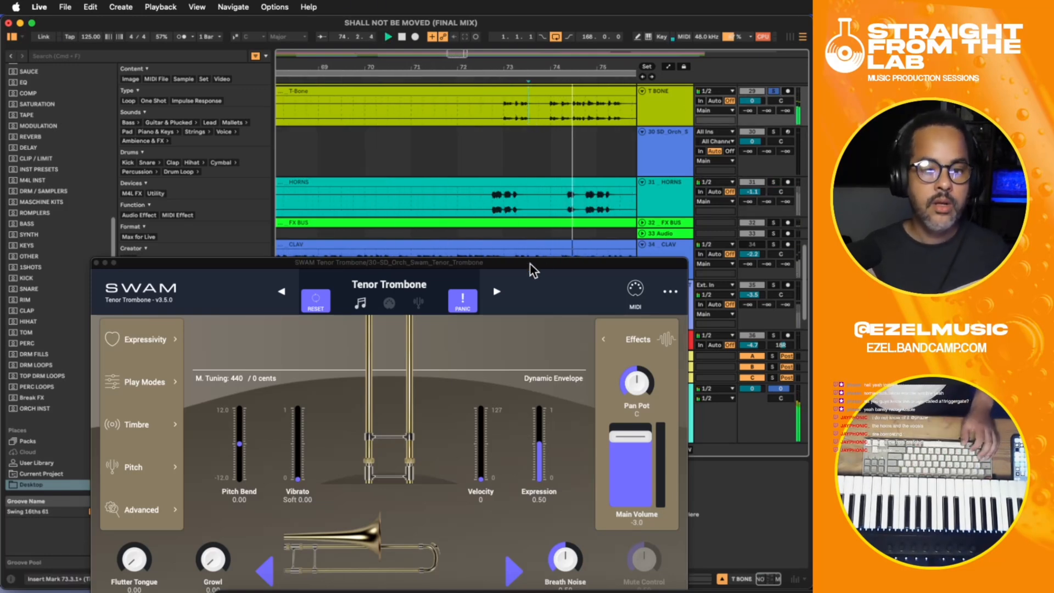
{"action": "key", "text": "minus"}
{"action": "left_click_drag", "start_coordinate": [530, 263], "coordinate": [615, 464]}
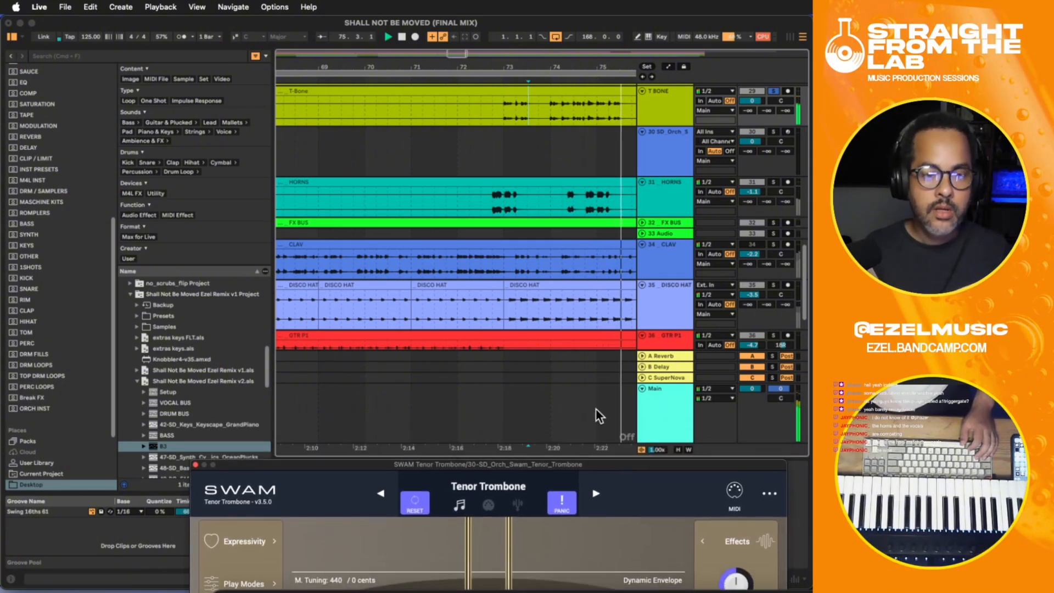
{"action": "left_click_drag", "start_coordinate": [517, 445], "coordinate": [353, 424]}
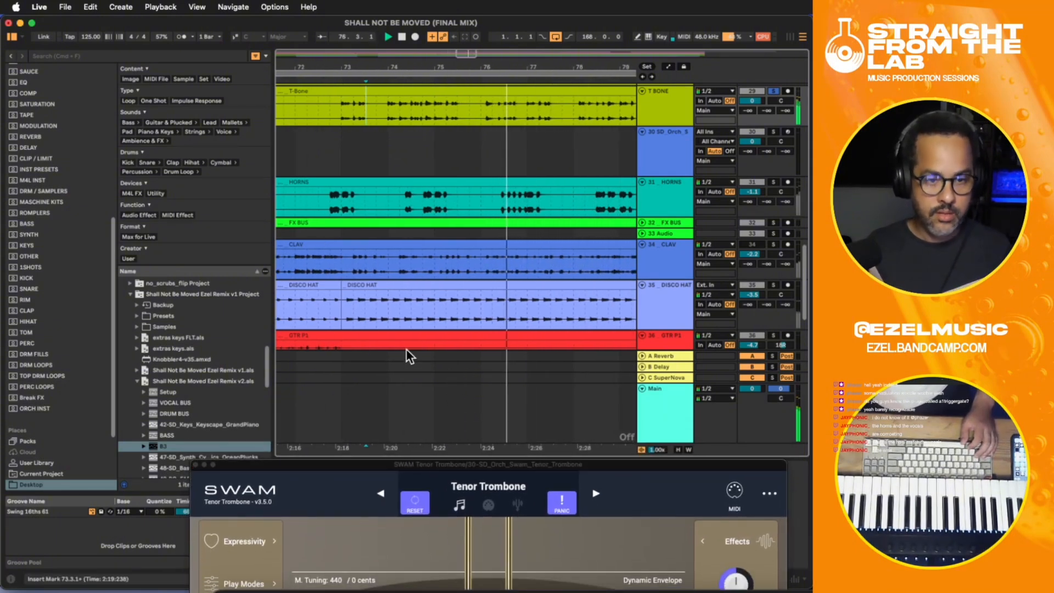
- Stop playback, take T BONE out of solo, and switch the HORNS solo on and off with the marker at 72.3.3
{"action": "left_click", "coordinate": [383, 124]}
{"action": "key", "text": "space"}
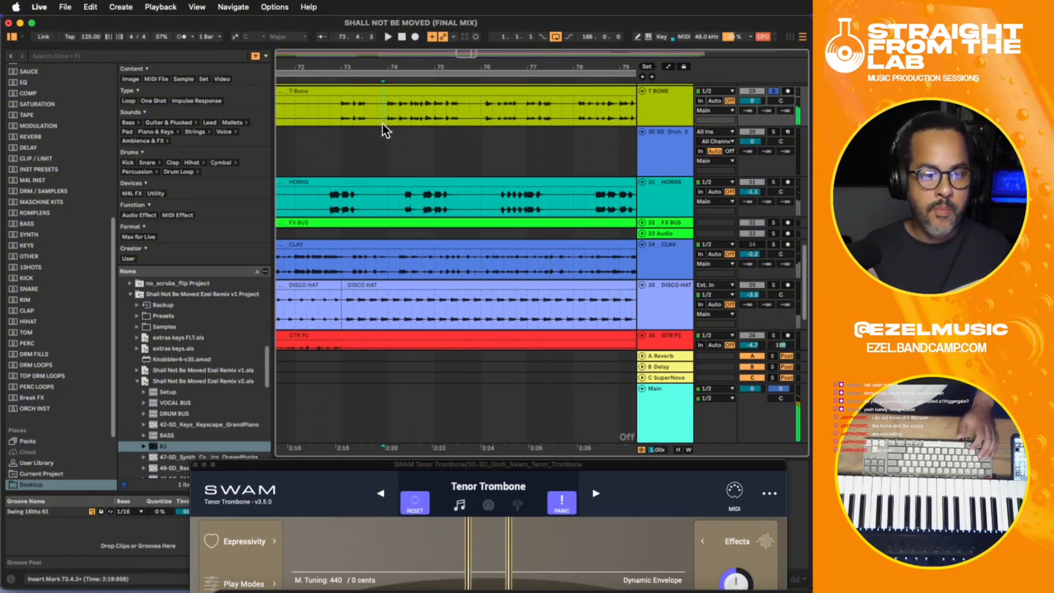
{"action": "left_click", "coordinate": [774, 91]}
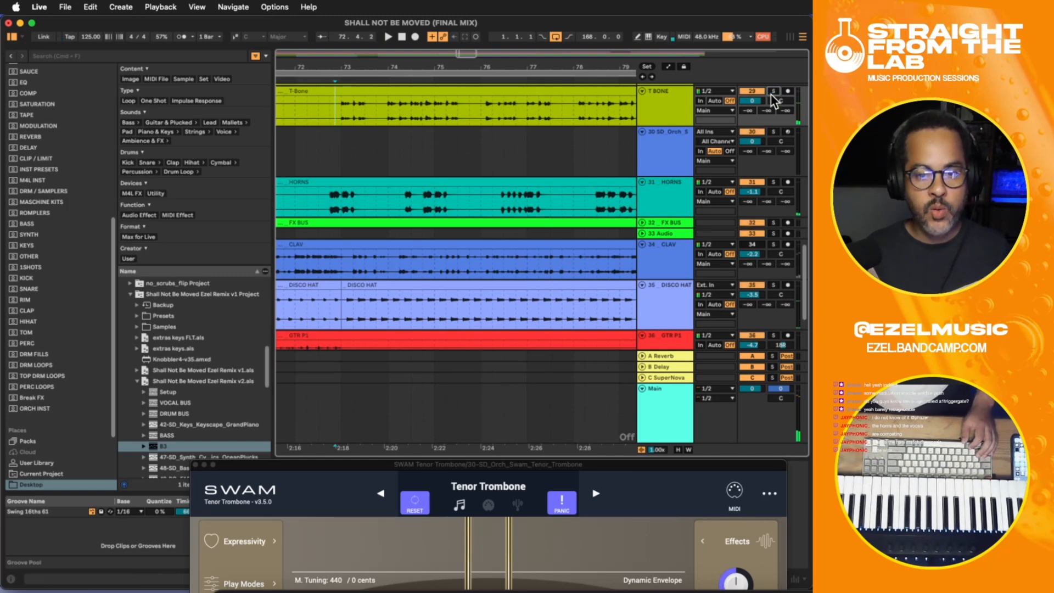
{"action": "left_click", "coordinate": [325, 207]}
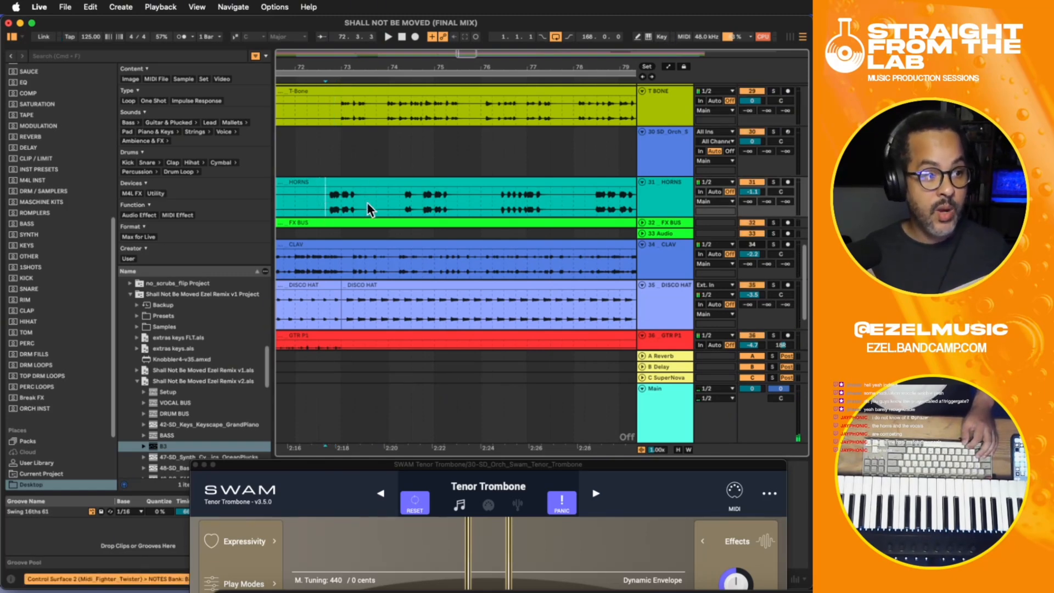
{"action": "left_click", "coordinate": [774, 182]}
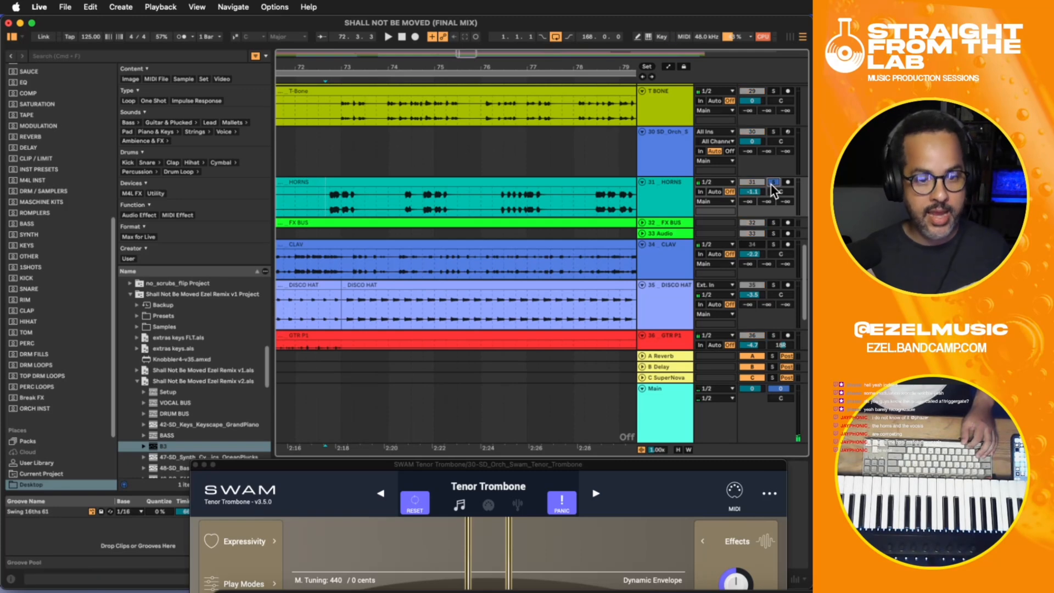
{"action": "left_click", "coordinate": [773, 183]}
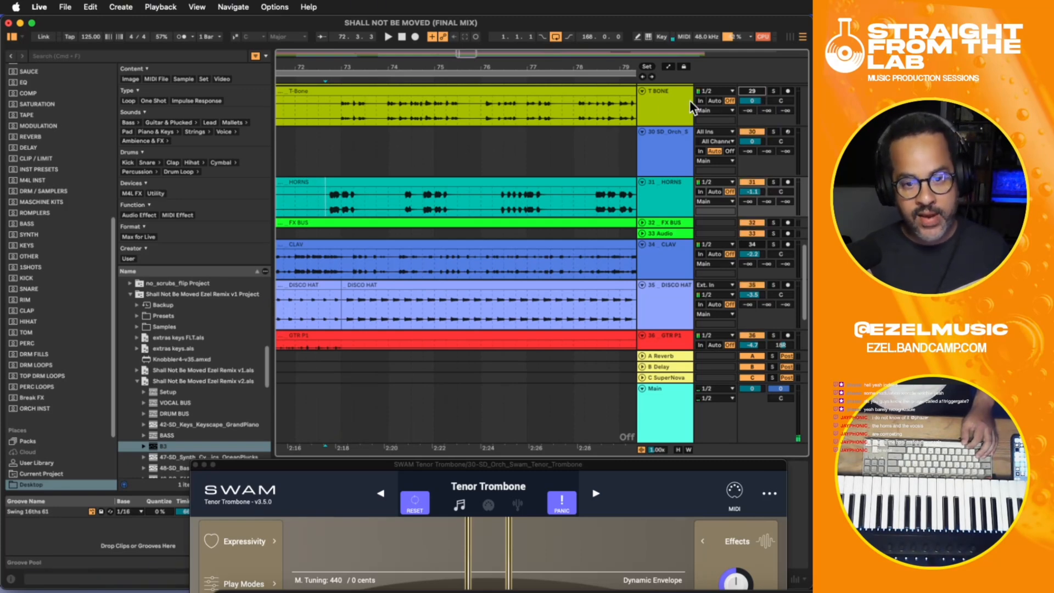
- Play the full mix from 72.2.2 with T BONE muted
{"action": "left_click", "coordinate": [309, 117]}
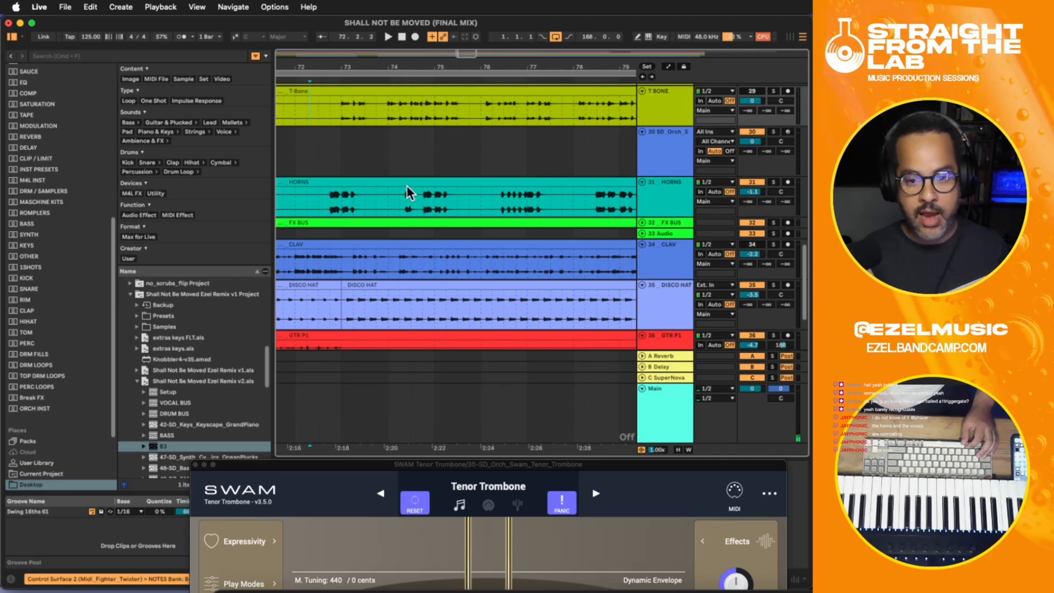
{"action": "key", "text": "space"}
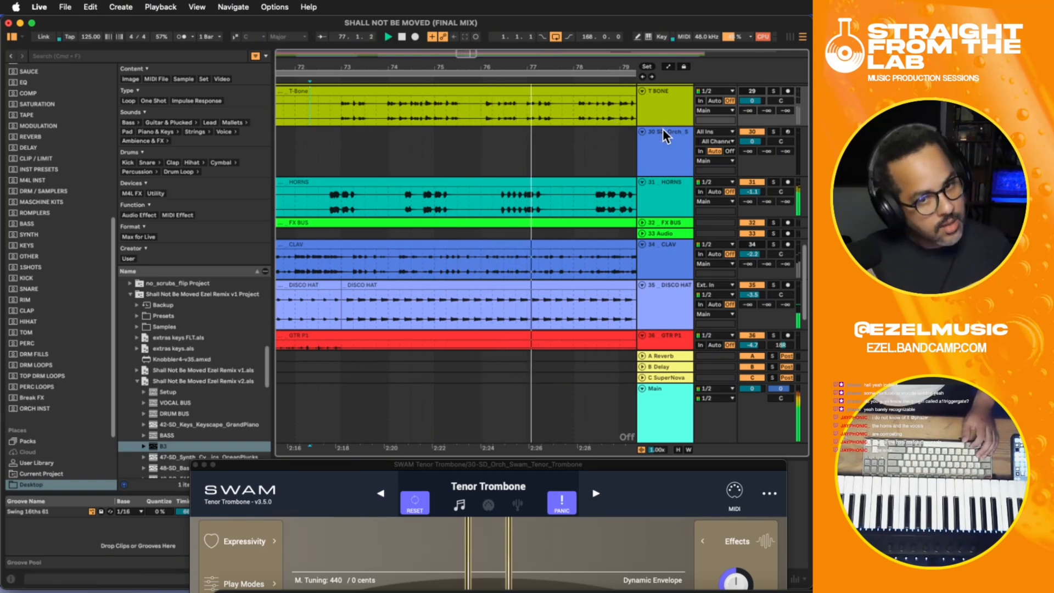
{"action": "key", "text": "space"}
- Select and arm the SD_Orch trombone track, and play the mix from 71.4.3
{"action": "left_click", "coordinate": [664, 163]}
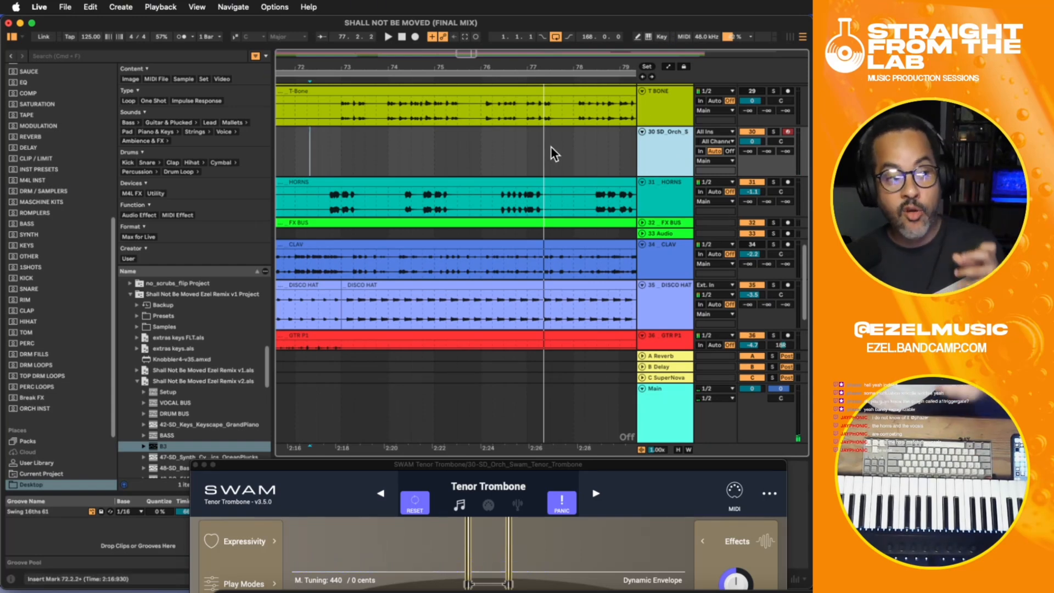
{"action": "key", "text": "space"}
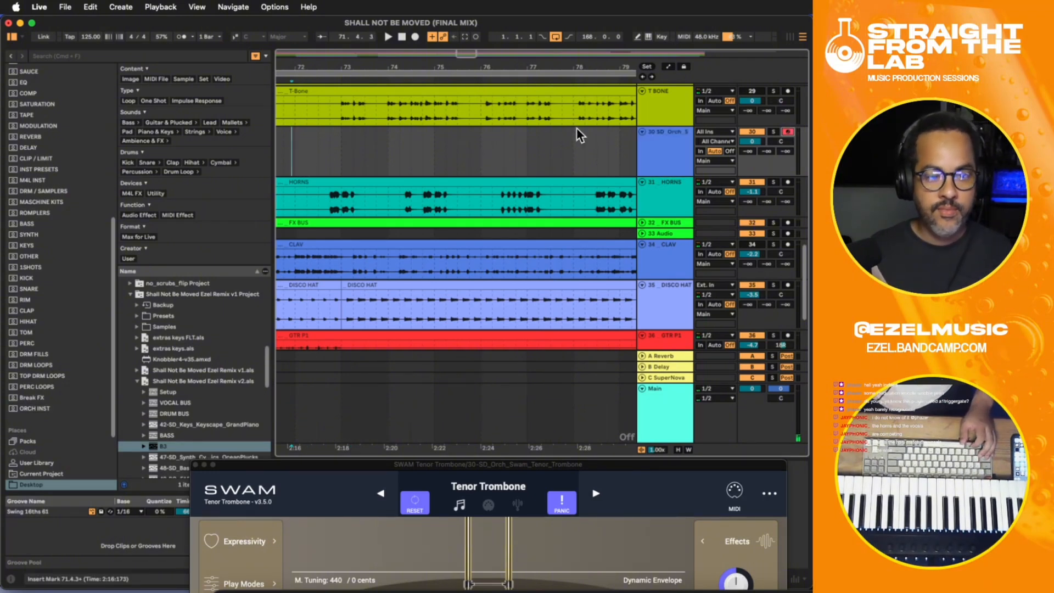
{"action": "key", "text": "space"}
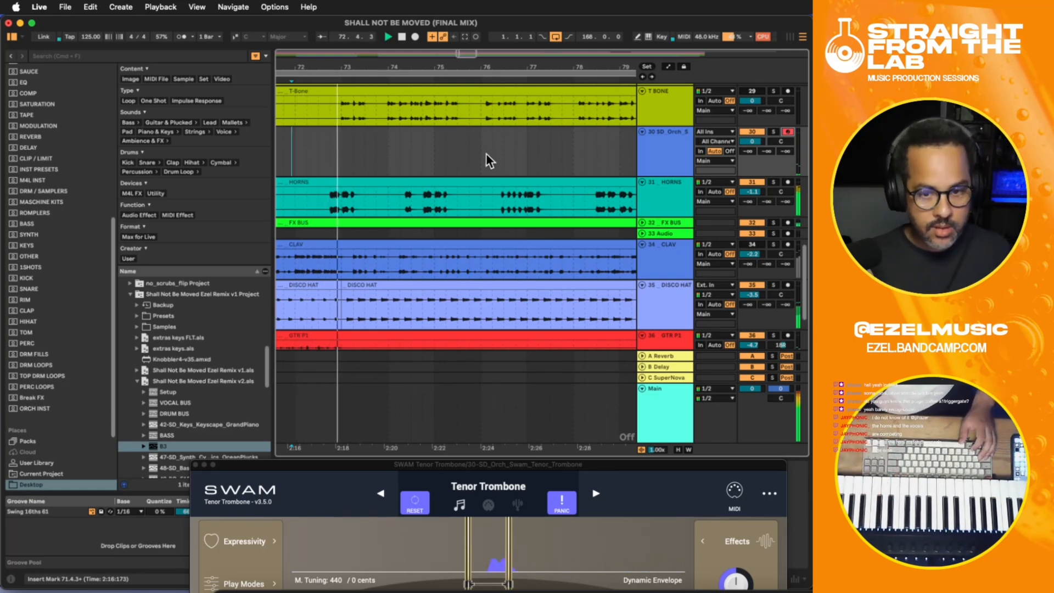
{"action": "key", "text": "space"}
- Solo HORNS, PIANO, VOCAL BUS and the armed SD_Orch trombone track together
{"action": "scroll", "coordinate": [780, 186], "scroll_direction": "up", "scroll_amount": 10}
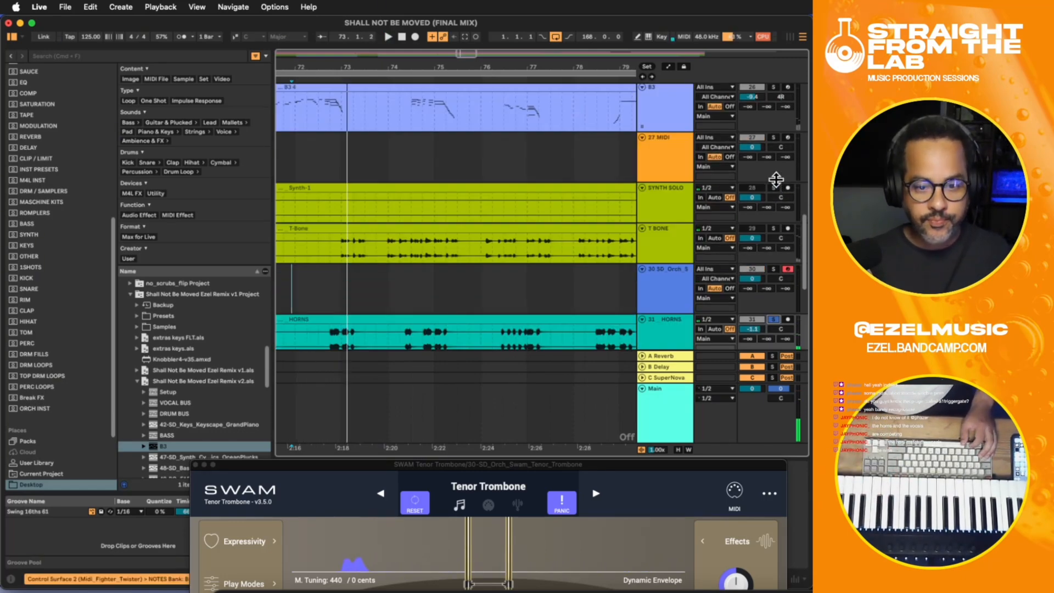
{"action": "scroll", "coordinate": [775, 176], "scroll_direction": "up", "scroll_amount": 2}
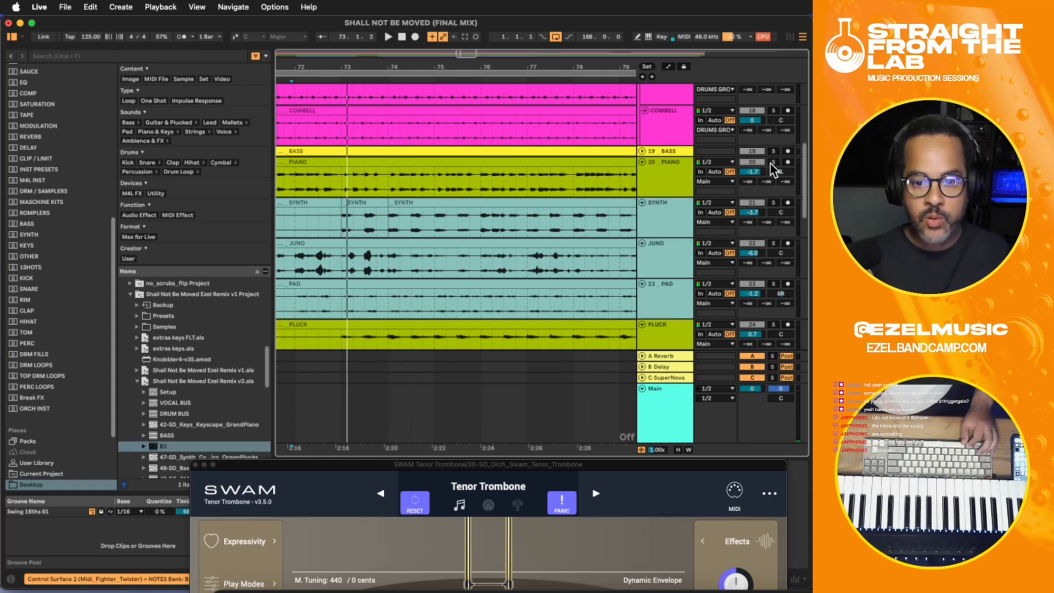
{"action": "scroll", "coordinate": [775, 167], "scroll_direction": "up", "scroll_amount": 8}
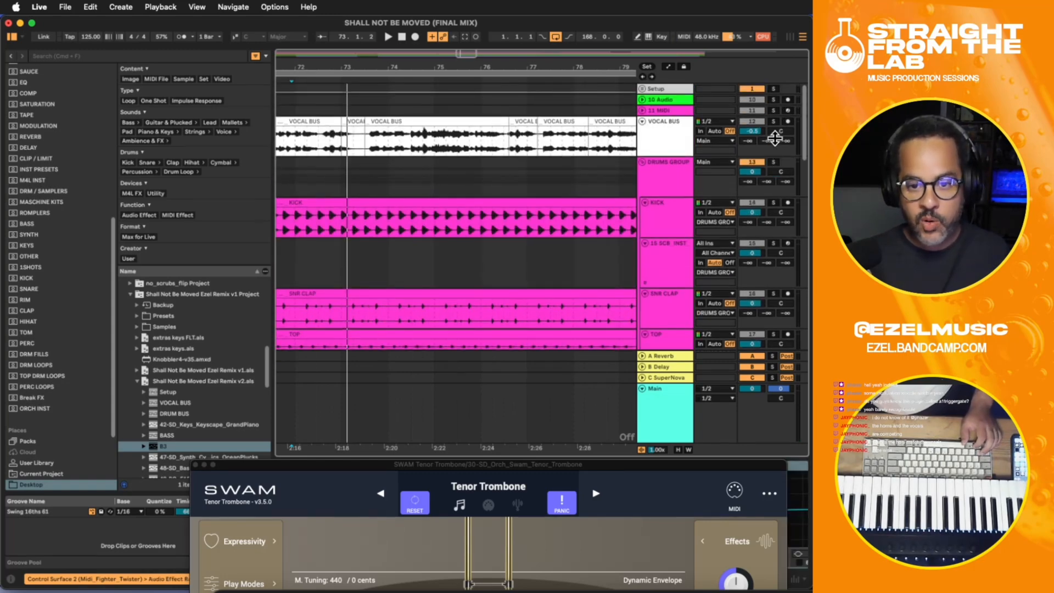
{"action": "left_click", "coordinate": [772, 123]}
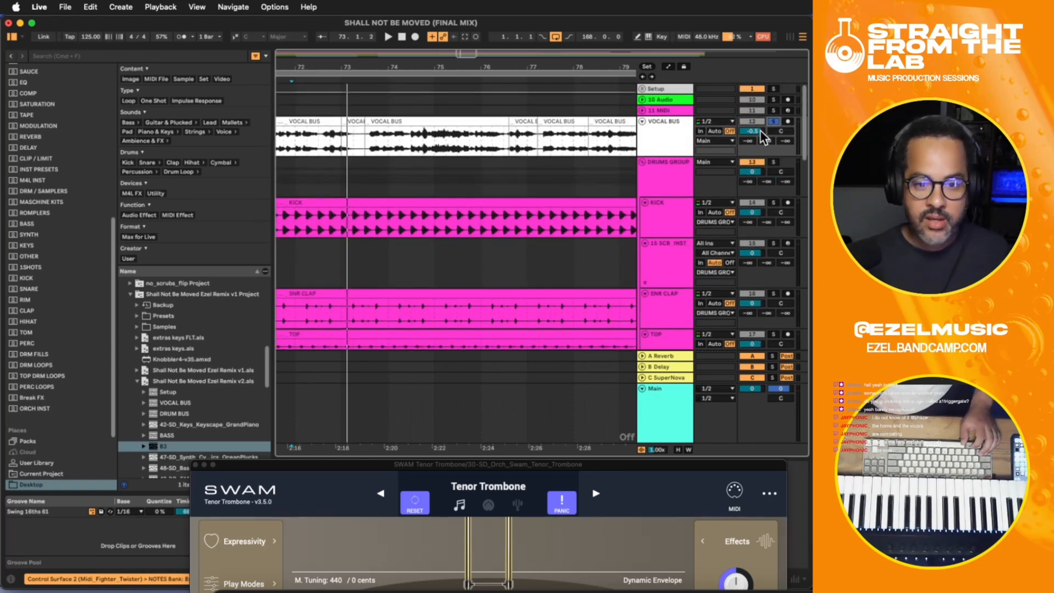
{"action": "scroll", "coordinate": [695, 155], "scroll_direction": "down", "scroll_amount": 15}
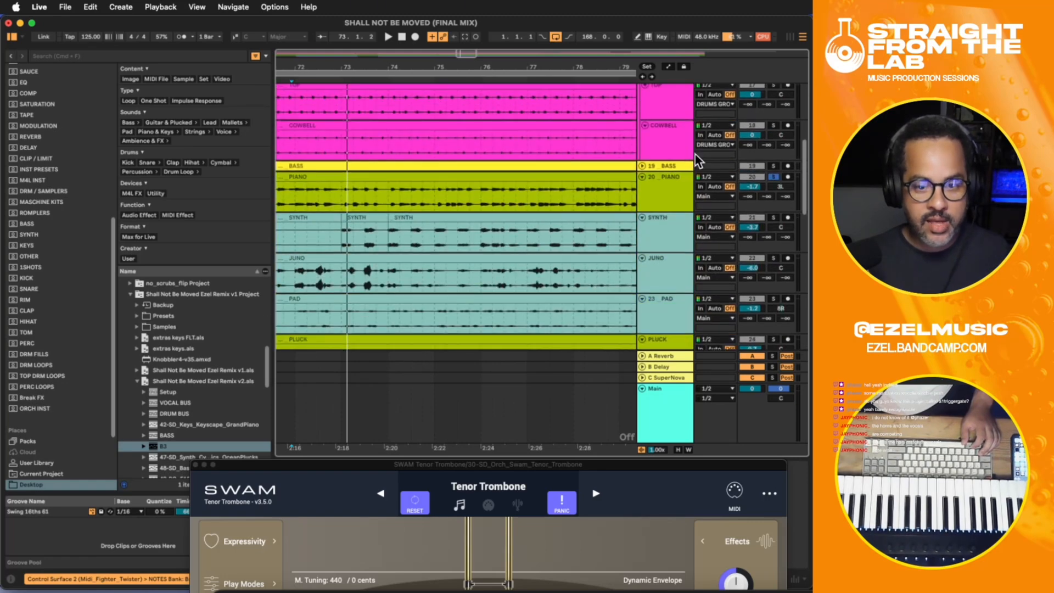
{"action": "scroll", "coordinate": [697, 159], "scroll_direction": "down", "scroll_amount": 3}
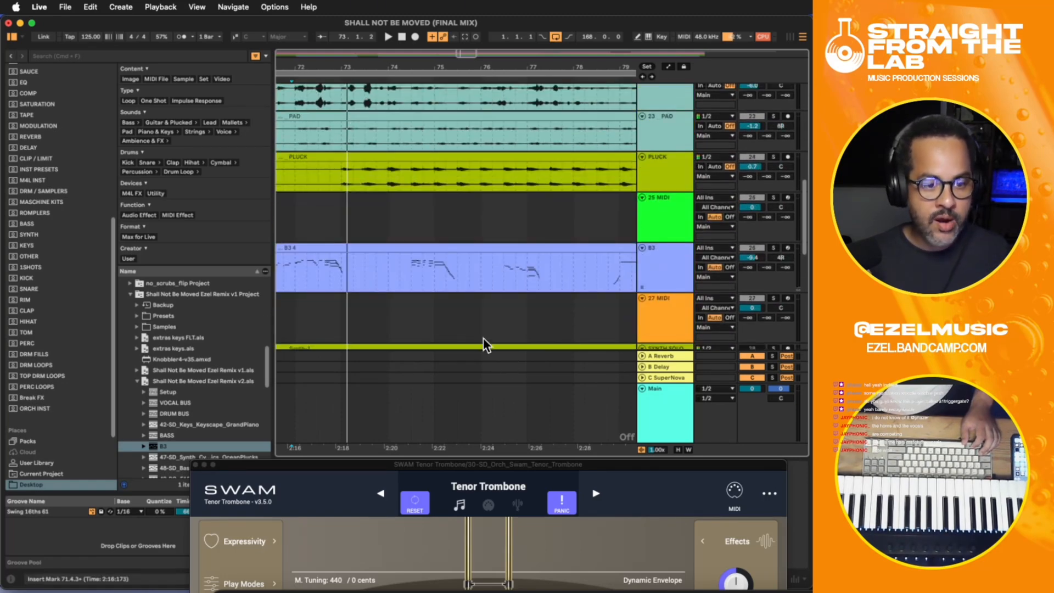
{"action": "scroll", "coordinate": [484, 339], "scroll_direction": "down", "scroll_amount": 12}
{"action": "scroll", "coordinate": [754, 252], "scroll_direction": "down", "scroll_amount": 5}
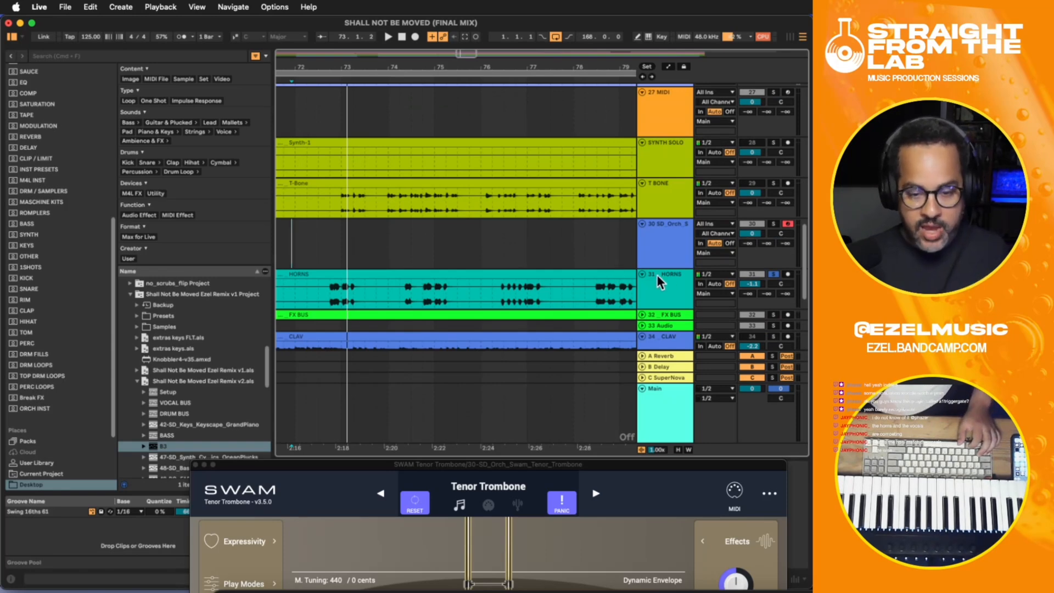
{"action": "left_click", "coordinate": [773, 225]}
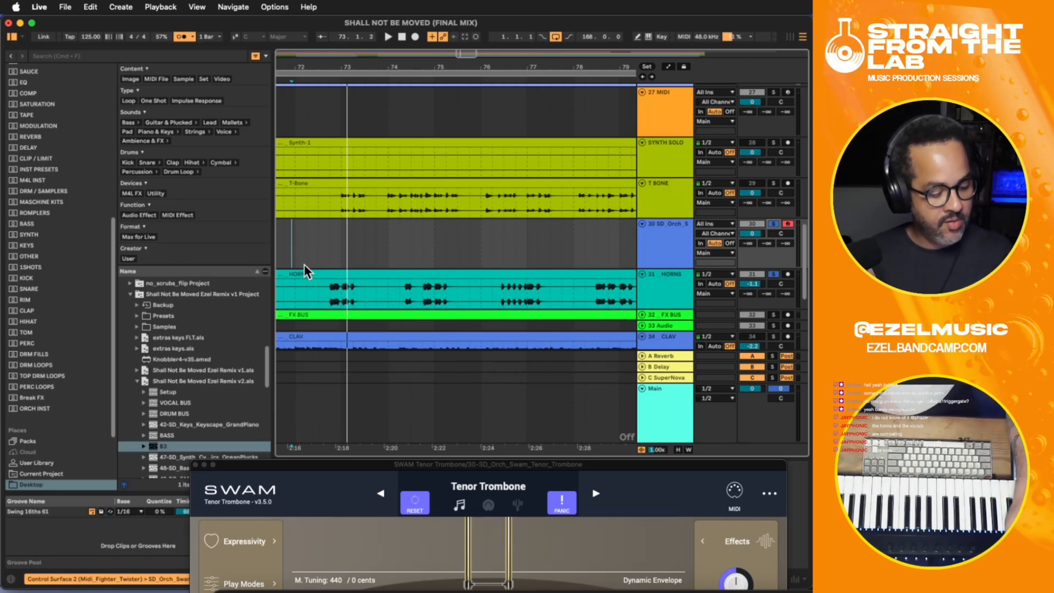
- Play the soloed tracks from 71.4.3 and rehearse the trombone part on the SD_Orch track
{"action": "left_click", "coordinate": [291, 249]}
{"action": "key", "text": "space"}
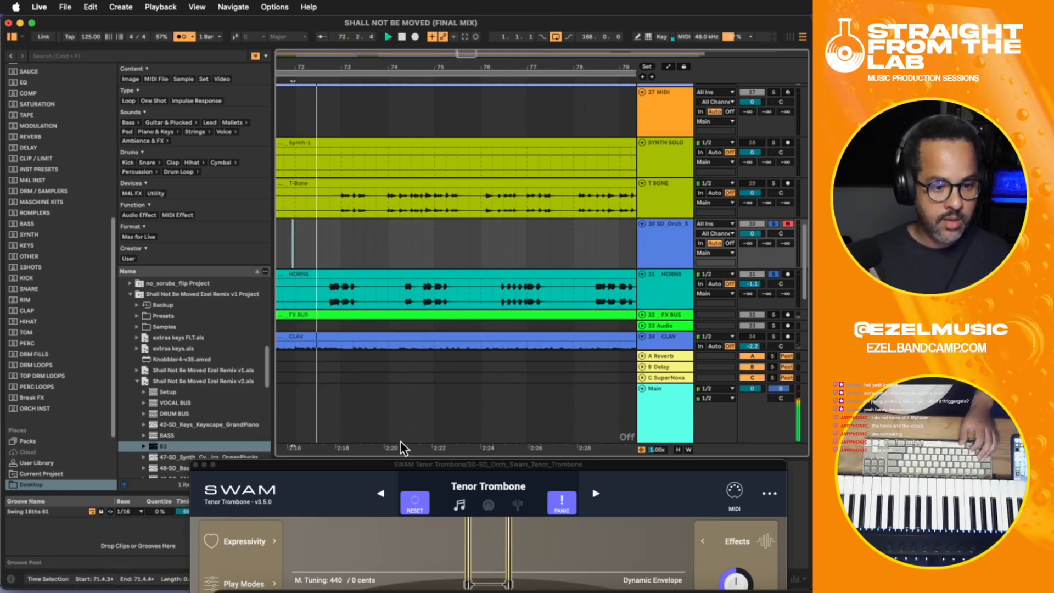
{"action": "left_click_drag", "start_coordinate": [397, 445], "coordinate": [443, 446]}
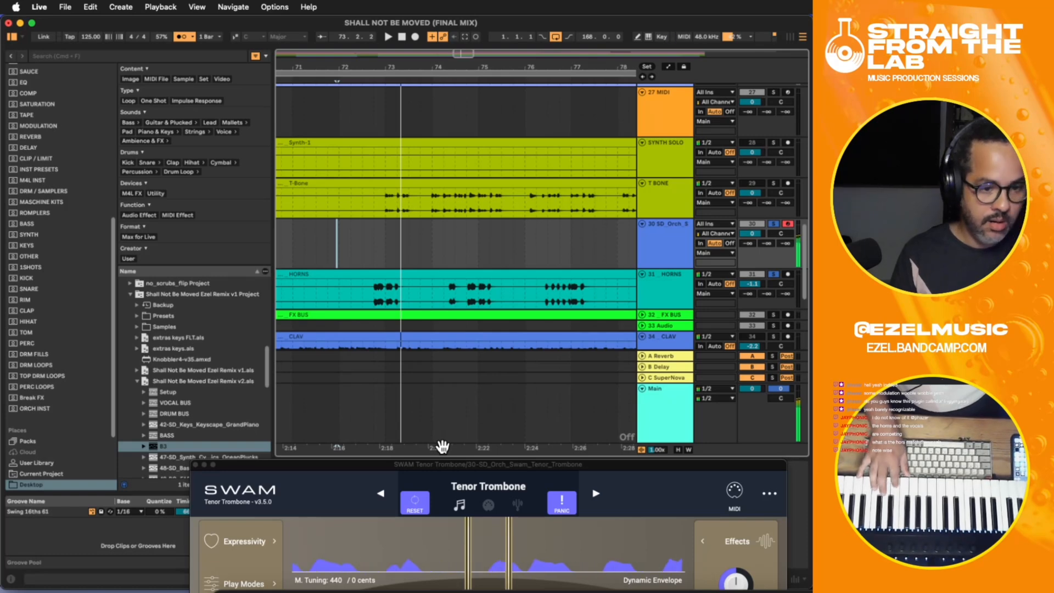
- Try to record a trombone MIDI take on the SD_Orch track around bar 72, and undo the recording
{"action": "key", "text": "F9"}
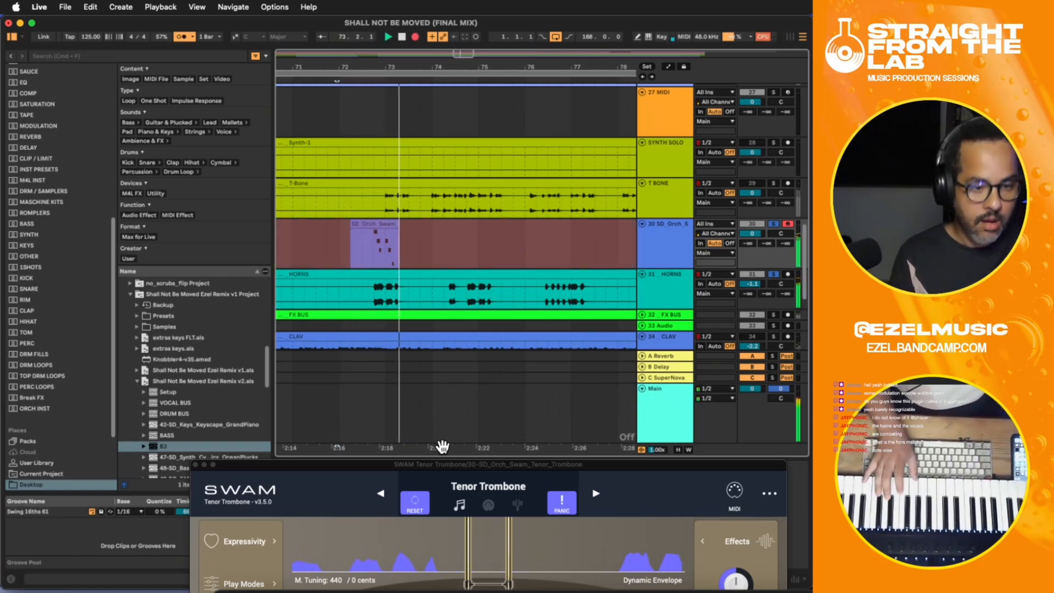
{"action": "key", "text": "space"}
{"action": "key", "text": "super+z"}
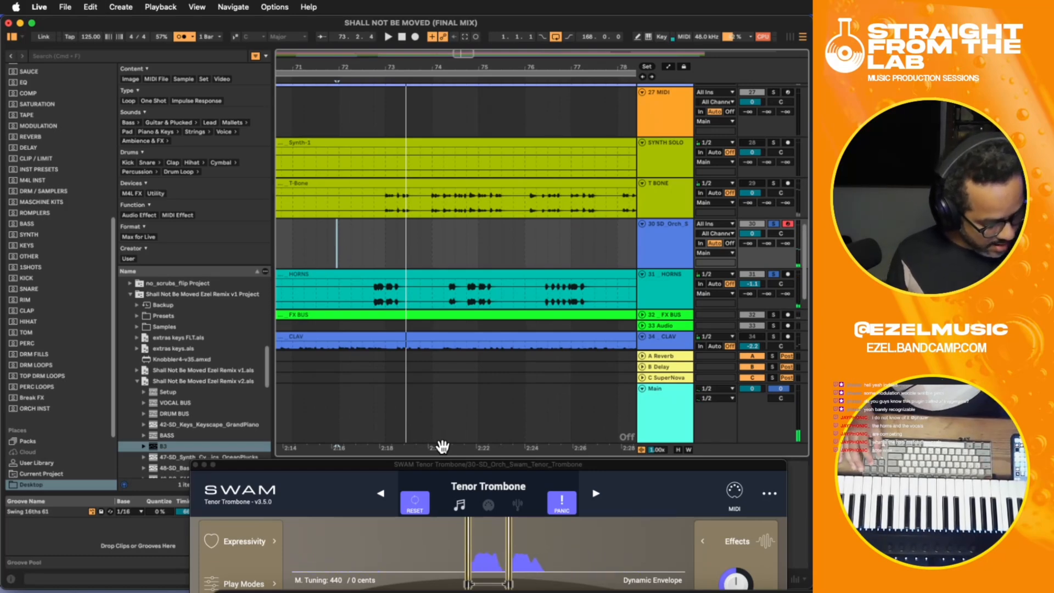
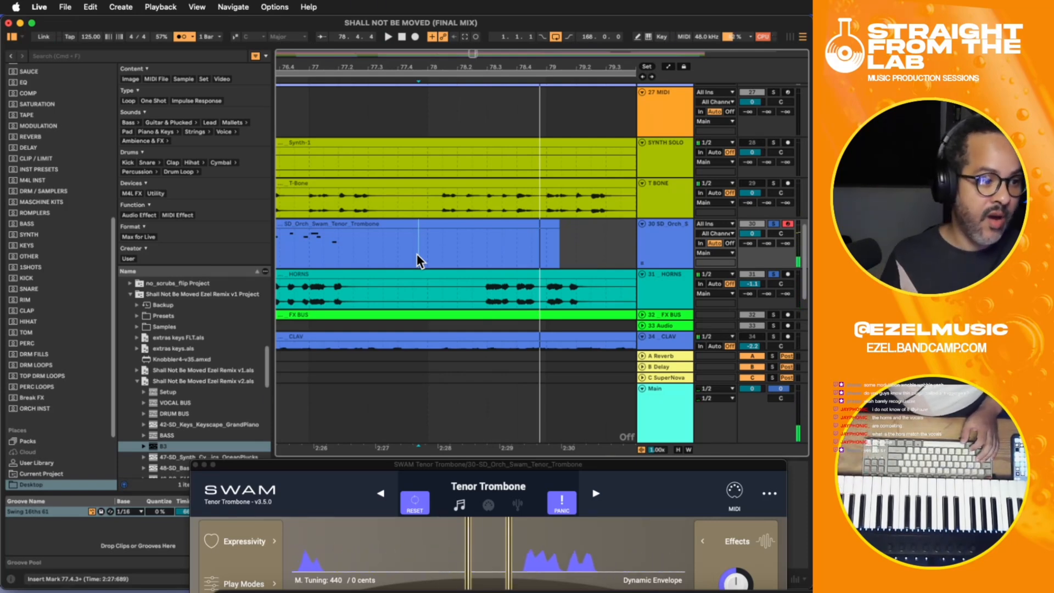
- Record a phrase on the tenor trombone track, playing from bar 76.4 and punching in just before bar 78
{"action": "left_click", "coordinate": [287, 239]}
{"action": "key", "text": "space"}
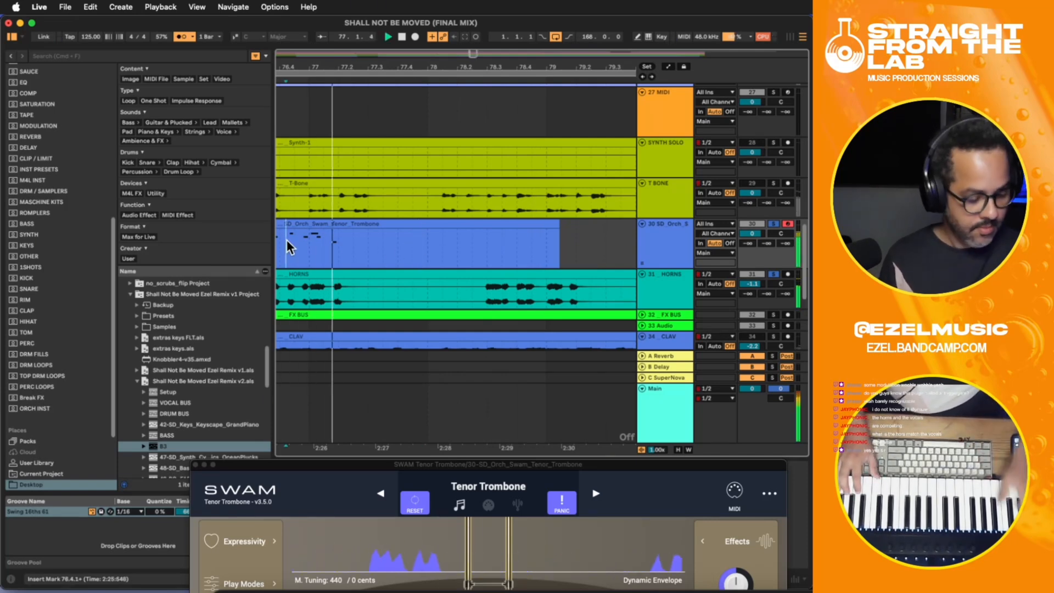
{"action": "key", "text": "F9"}
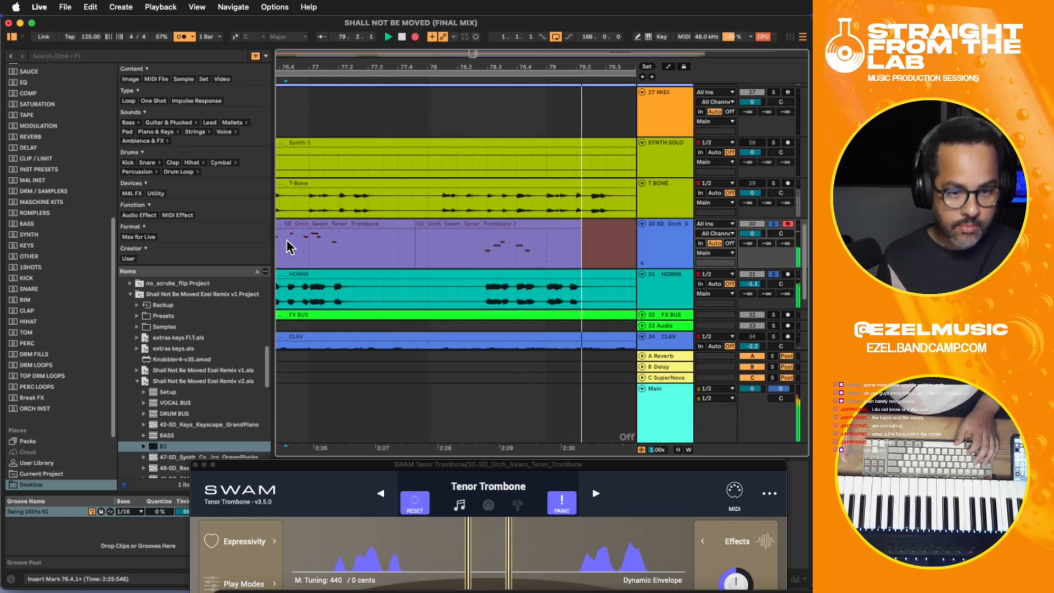
{"action": "key", "text": "space"}
{"action": "key", "text": "space"}
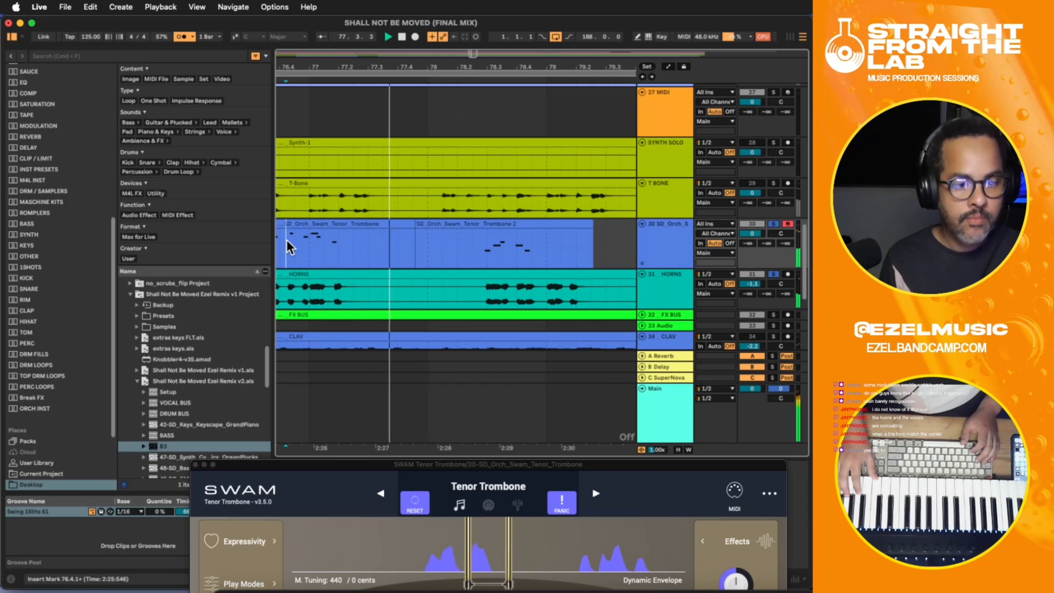
- Punch in another tenor trombone take just before bar 78.3 and record past bar 79
{"action": "key", "text": "F9"}
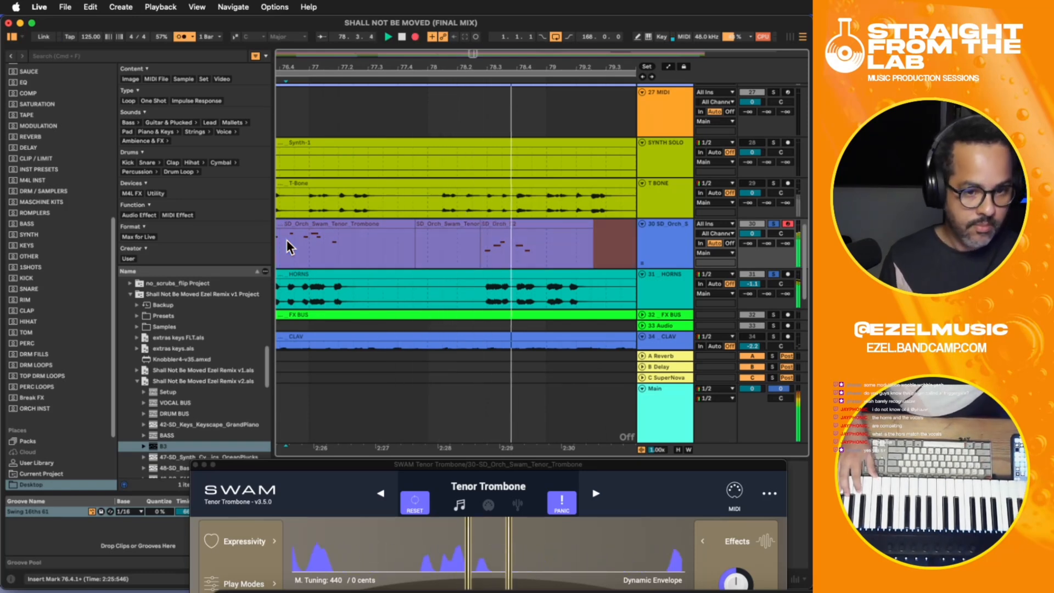
{"action": "key", "text": "space"}
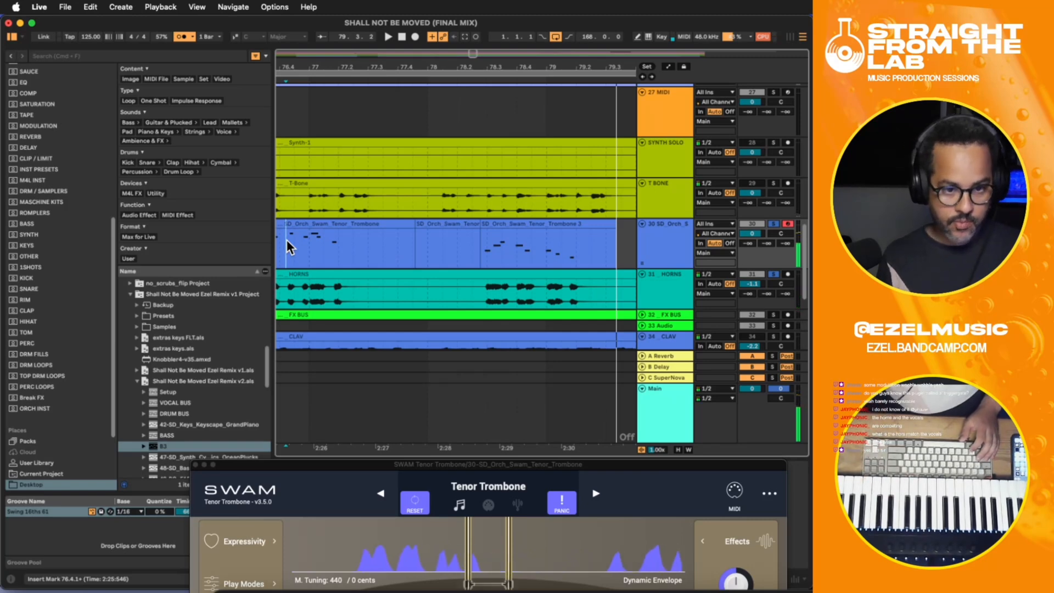
- Play back the take from bar 78.2 and delete the trombone notes from bar 79 to about 79.2
{"action": "left_click", "coordinate": [465, 233]}
{"action": "key", "text": "space"}
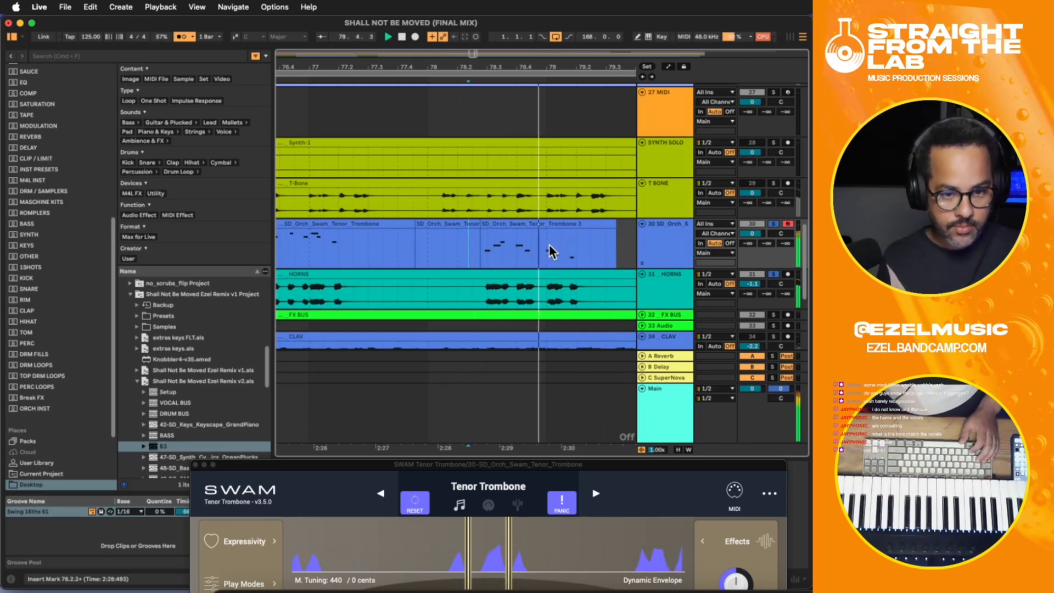
{"action": "key", "text": "space"}
{"action": "left_click_drag", "start_coordinate": [544, 246], "coordinate": [586, 251]}
{"action": "key", "text": "Delete"}
- Play the section from around bars 78.2 and 78.3 to rehearse the trombone phrase
{"action": "left_click", "coordinate": [528, 243]}
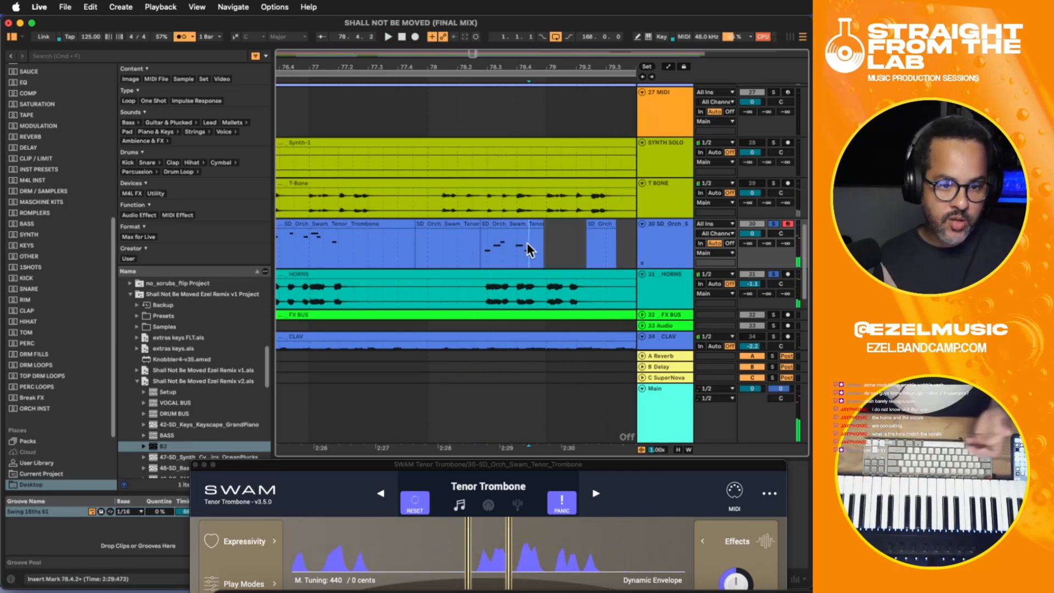
{"action": "left_click", "coordinate": [497, 239]}
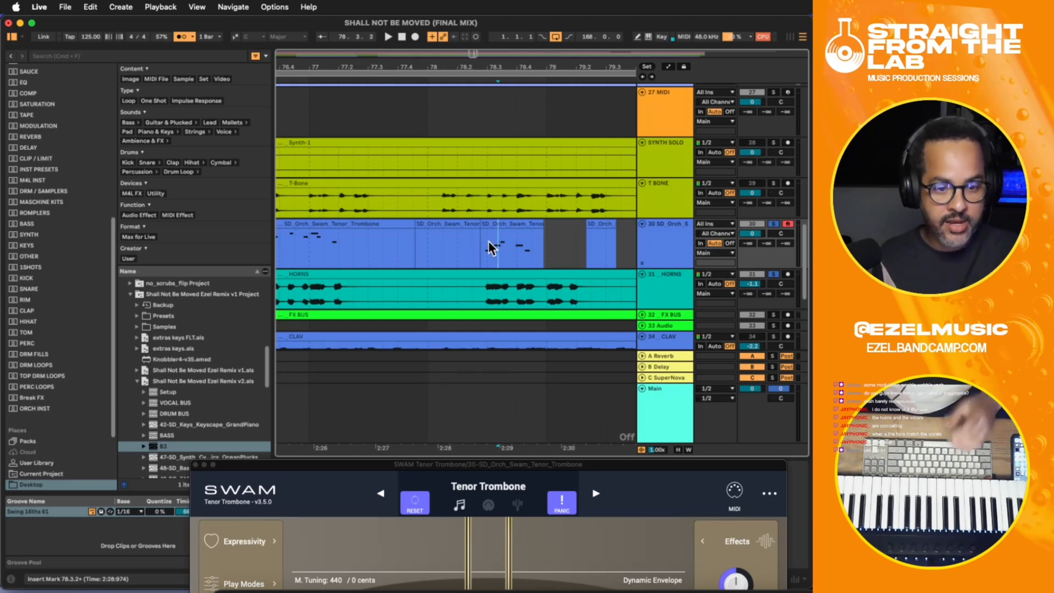
{"action": "left_click", "coordinate": [486, 241]}
{"action": "key", "text": "space"}
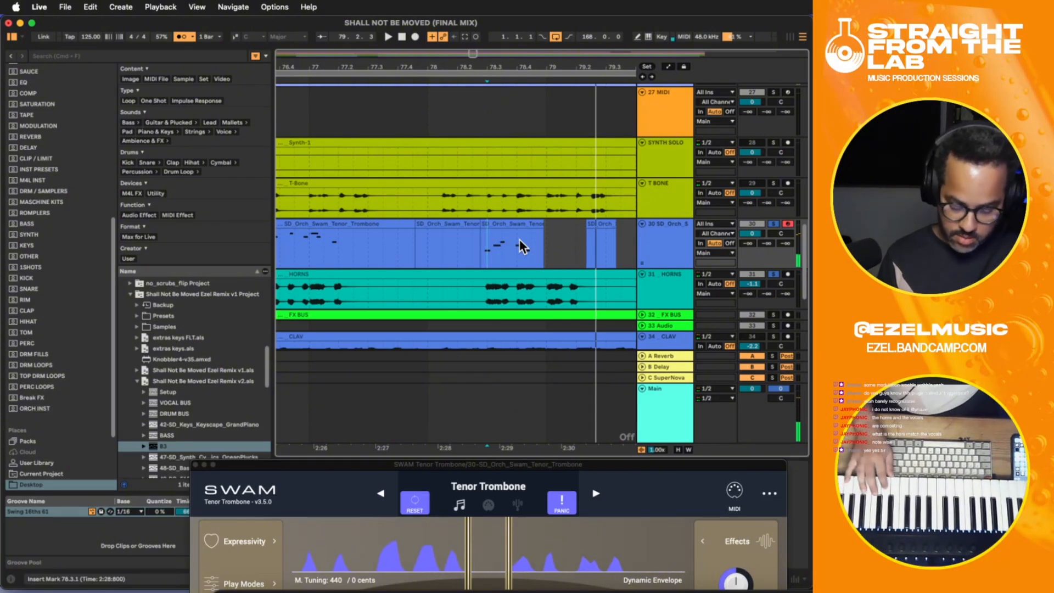
{"action": "left_click", "coordinate": [484, 249]}
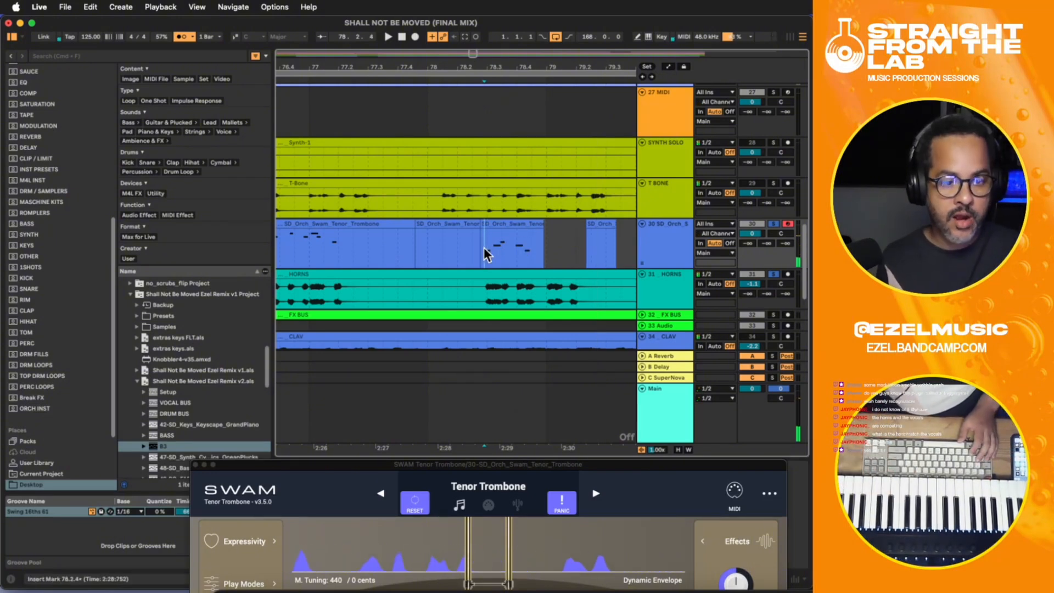
{"action": "left_click", "coordinate": [473, 247]}
{"action": "key", "text": "space"}
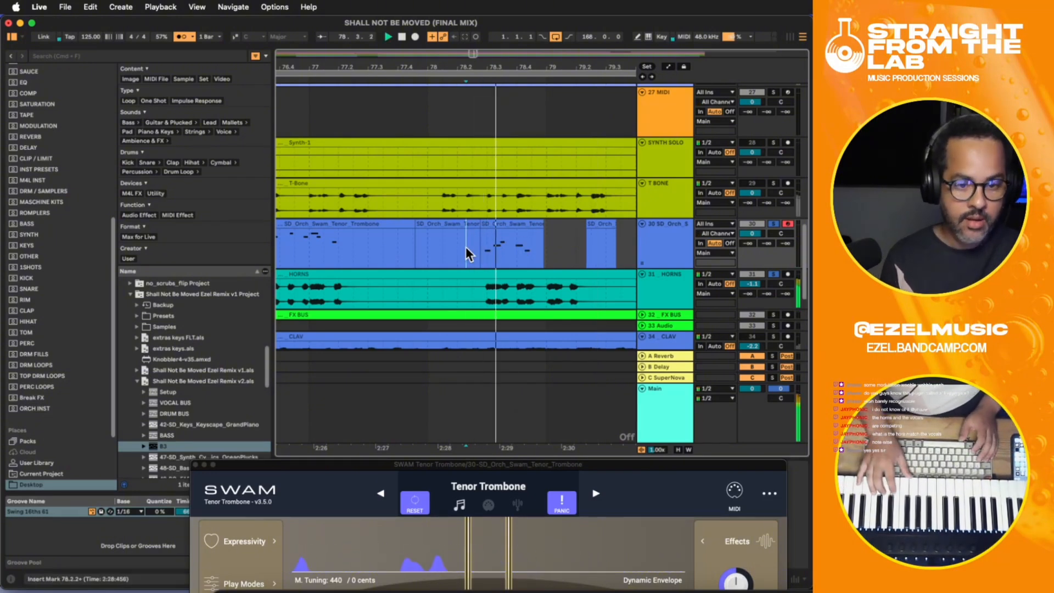
{"action": "key", "text": "space"}
{"action": "key", "text": "space"}
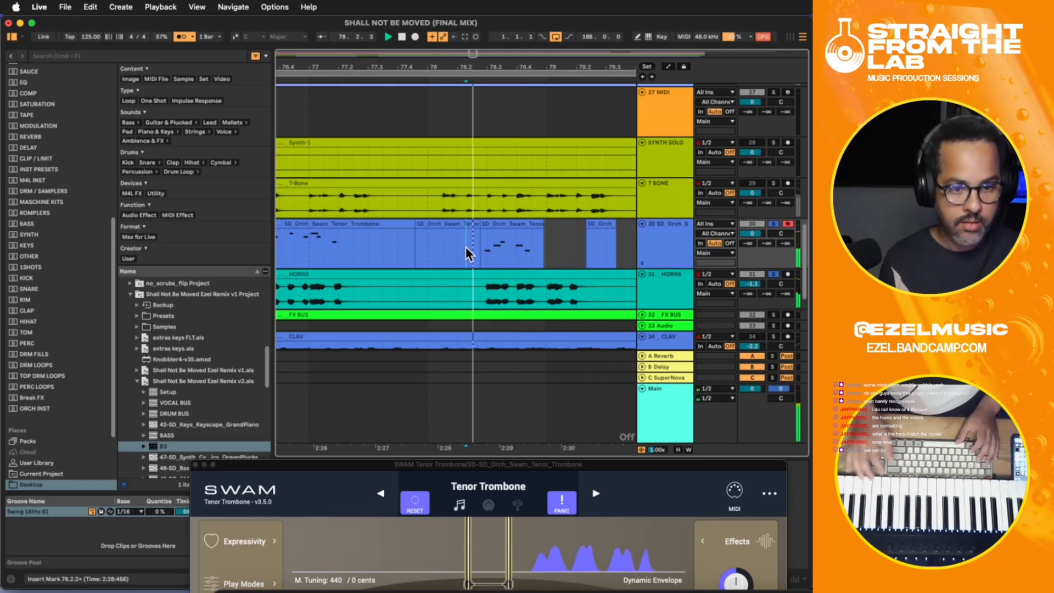
- Play from bar 78.2 and record a new tenor trombone take, punching in at about bar 78.4 and ending around bar 82
{"action": "key", "text": "F9"}
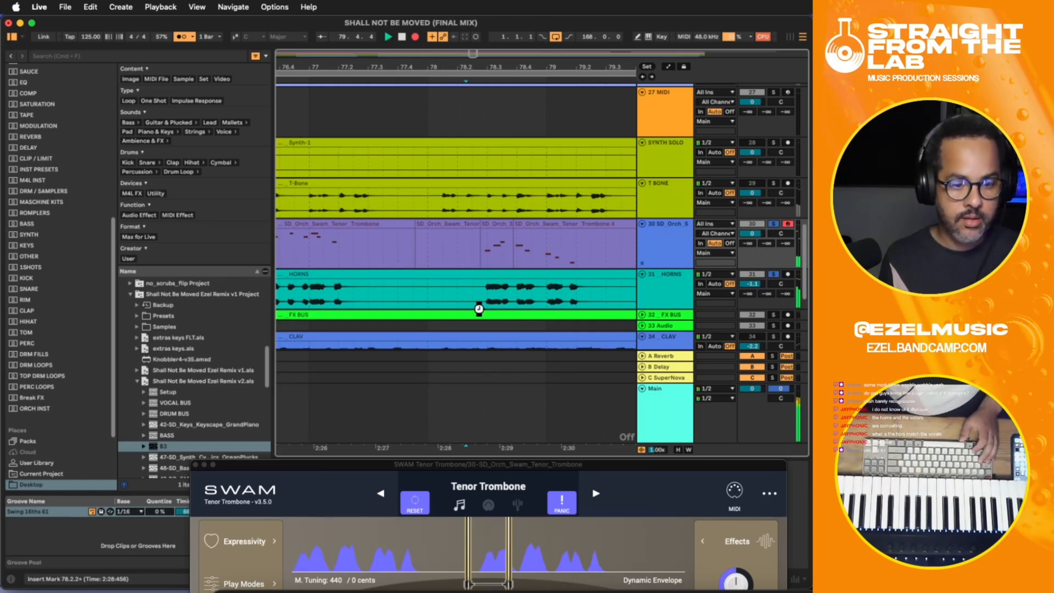
{"action": "key", "text": "space"}
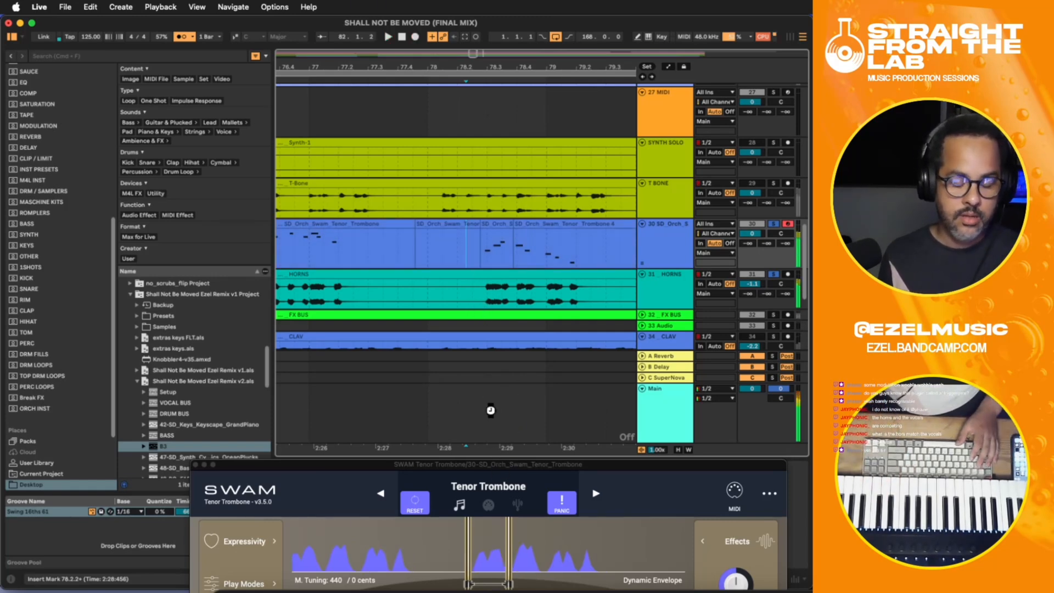
- Play back the take and split the HORNS clip around the short hit from bar 79.3.4 to 79.4.4
{"action": "left_click", "coordinate": [481, 377]}
{"action": "key", "text": "space"}
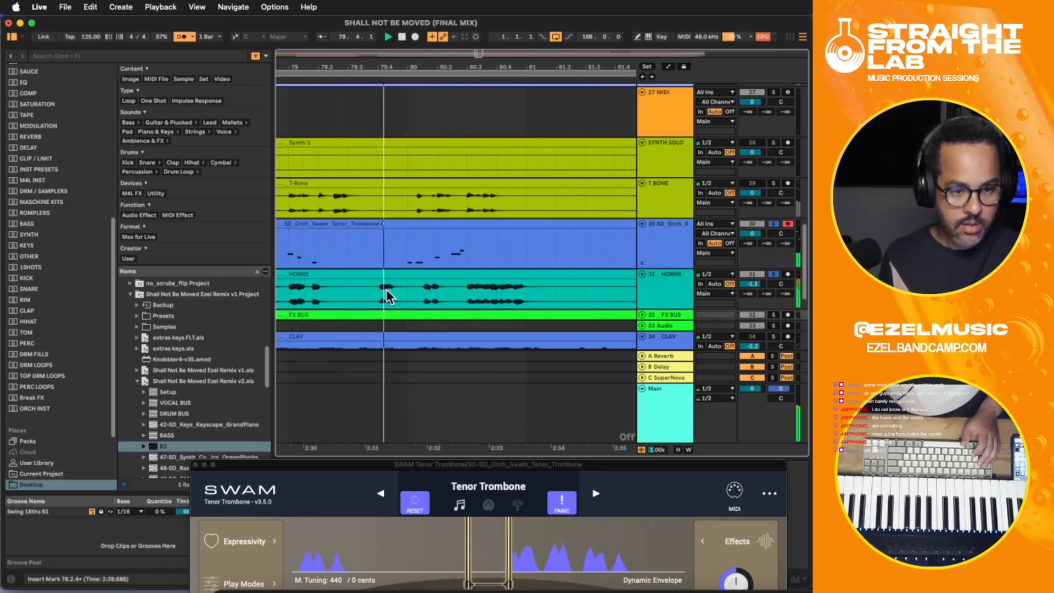
{"action": "key", "text": "space"}
{"action": "left_click_drag", "start_coordinate": [371, 289], "coordinate": [393, 289]}
{"action": "key", "text": "super+e"}
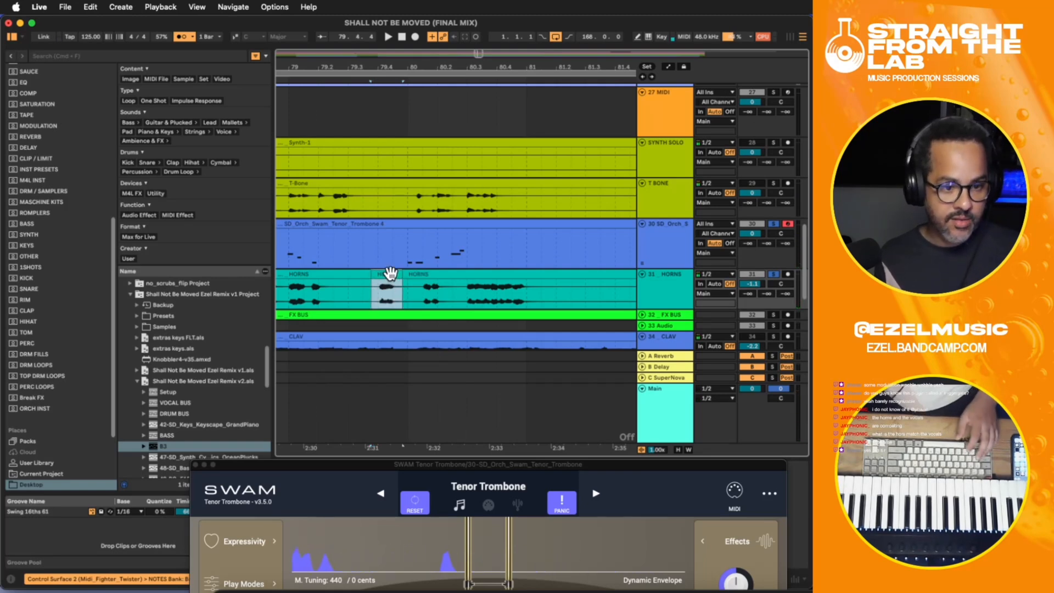
- Shift the isolated HORNS hit slightly later, toward bar 79.4, and audition it against the trombone
{"action": "left_click", "coordinate": [284, 292]}
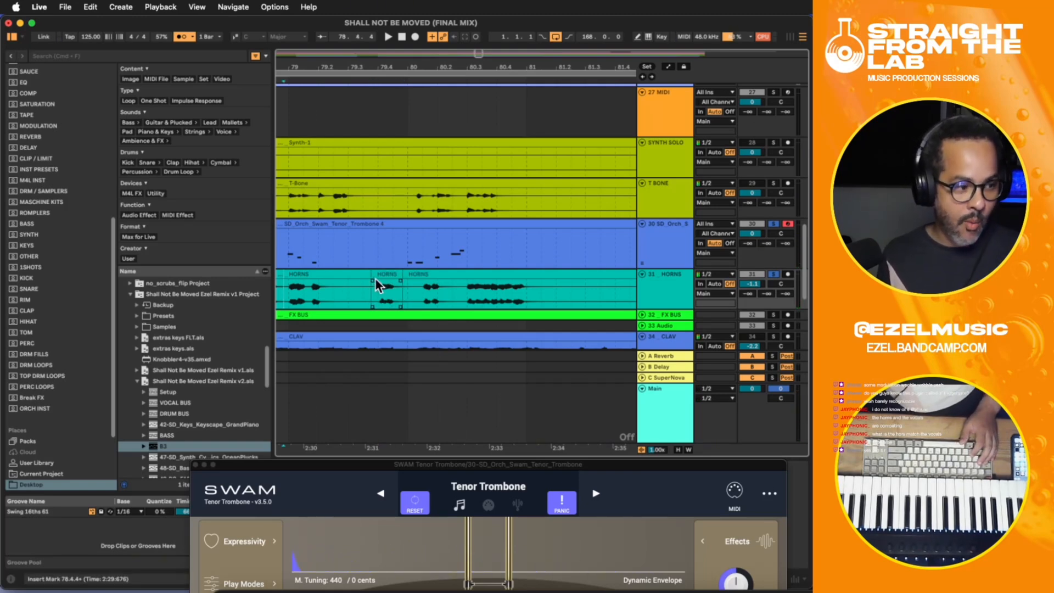
{"action": "left_click", "coordinate": [376, 278]}
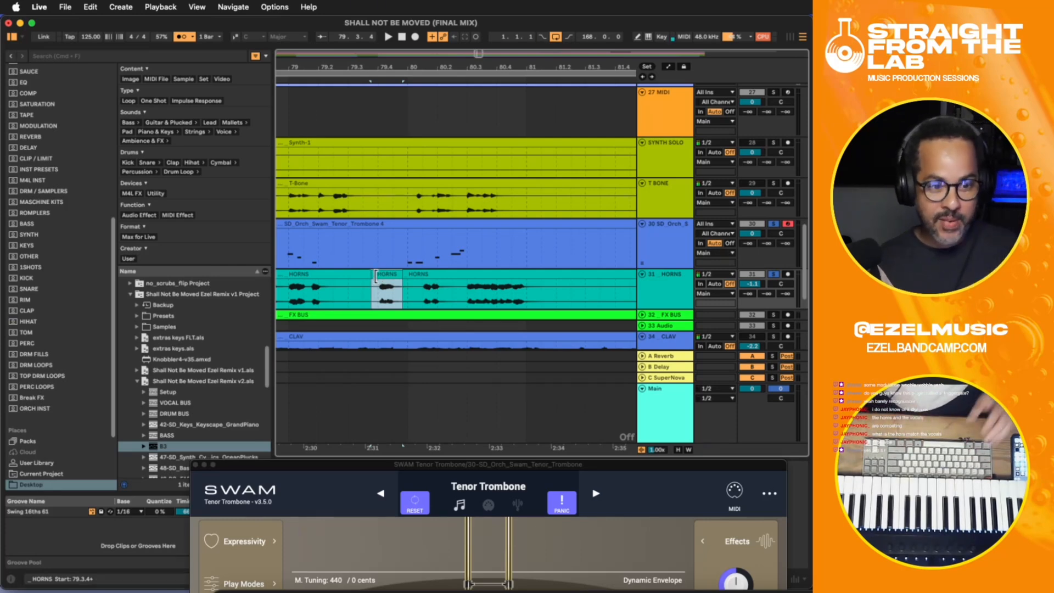
{"action": "left_click", "coordinate": [285, 292]}
{"action": "key", "text": "space"}
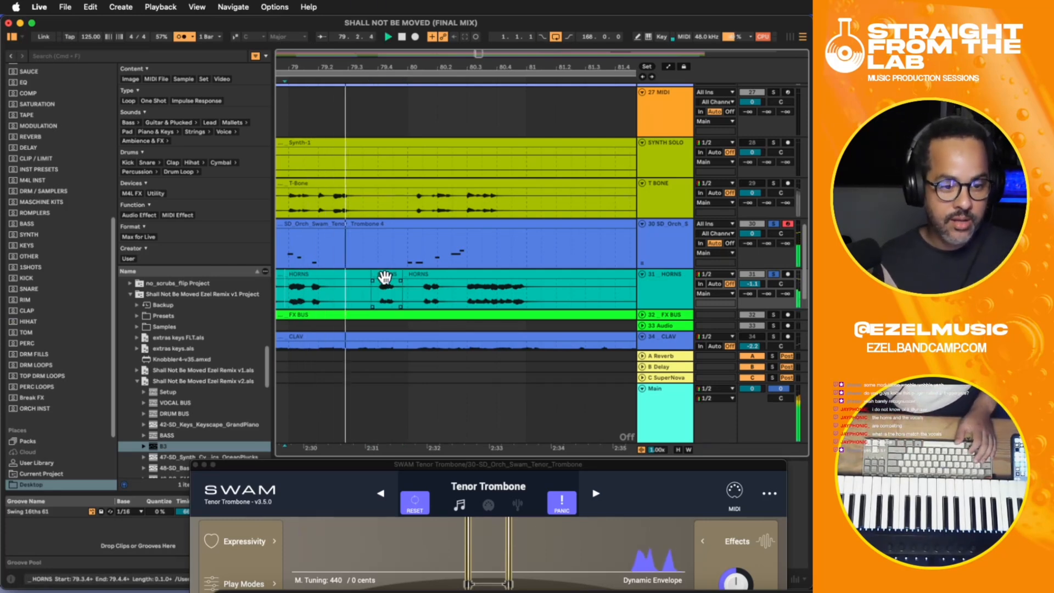
{"action": "left_click", "coordinate": [387, 281]}
{"action": "left_click_drag", "start_coordinate": [389, 281], "coordinate": [389, 277]}
{"action": "left_click", "coordinate": [286, 293]}
{"action": "key", "text": "space"}
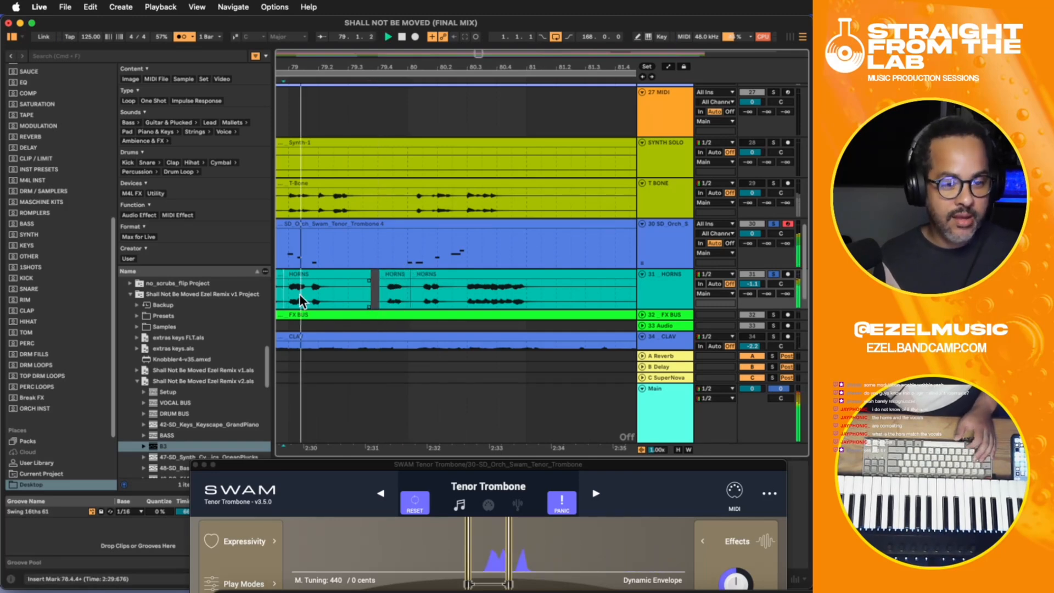
{"action": "key", "text": "space"}
- Nudge the HORNS hit further so it starts at bar 79.4.1, checking the timing during playback
{"action": "left_click", "coordinate": [402, 277]}
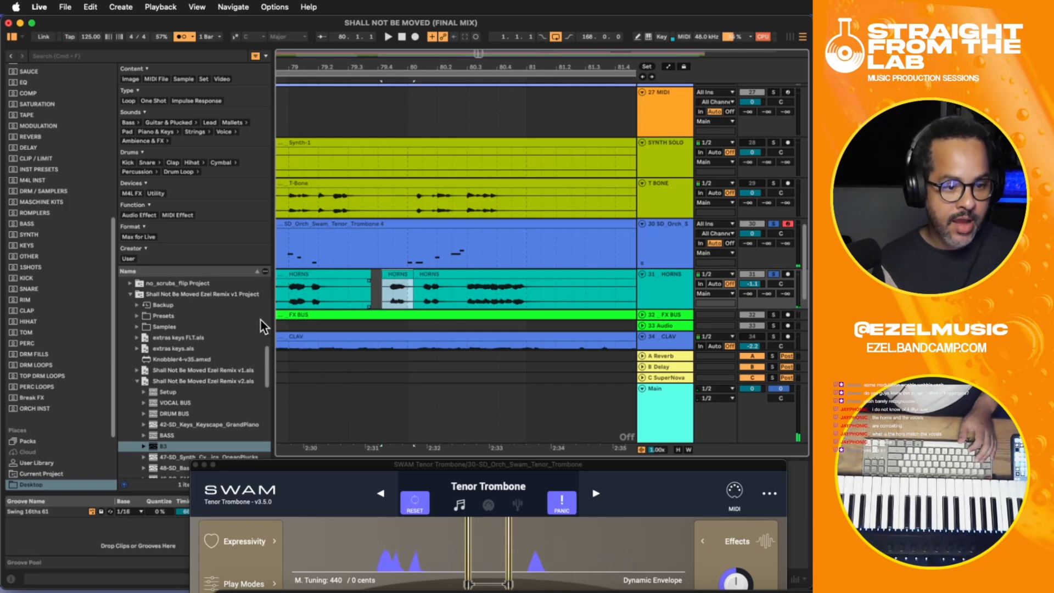
{"action": "left_click", "coordinate": [289, 299]}
{"action": "key", "text": "space"}
{"action": "left_click", "coordinate": [391, 277]}
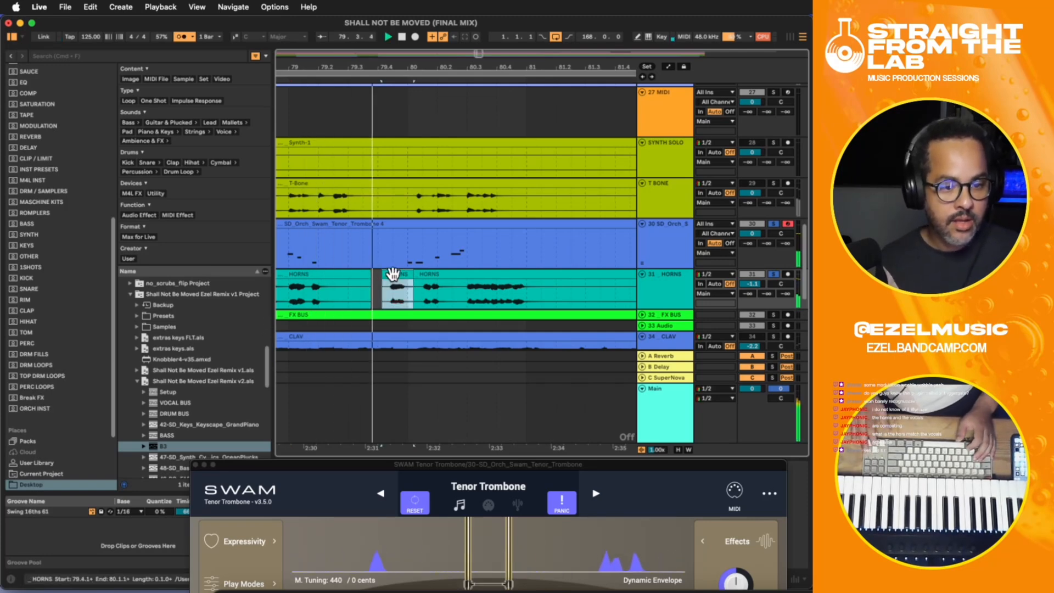
{"action": "key", "text": "space"}
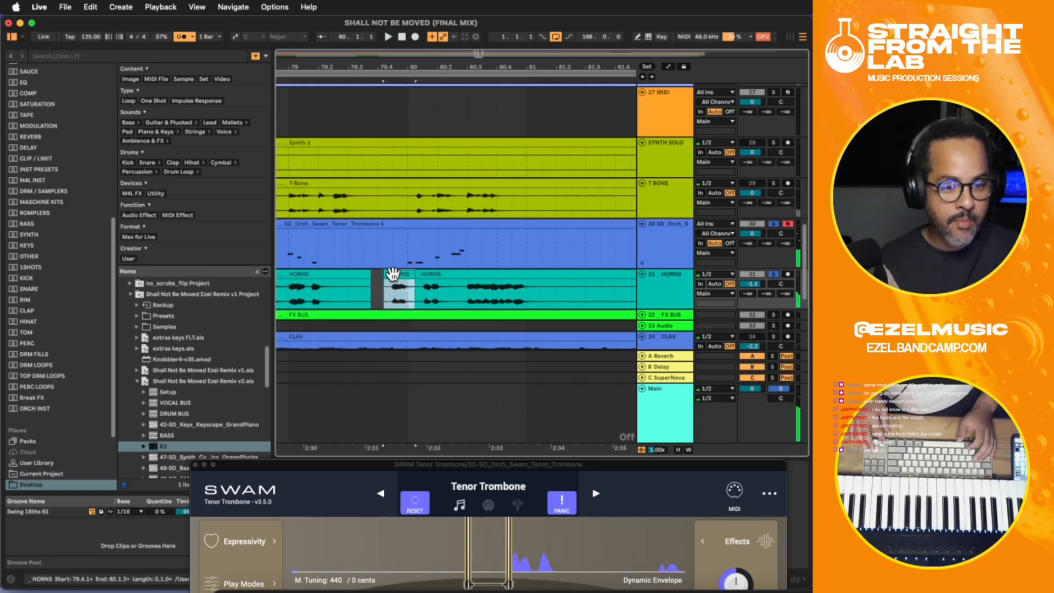
{"action": "left_click", "coordinate": [393, 274]}
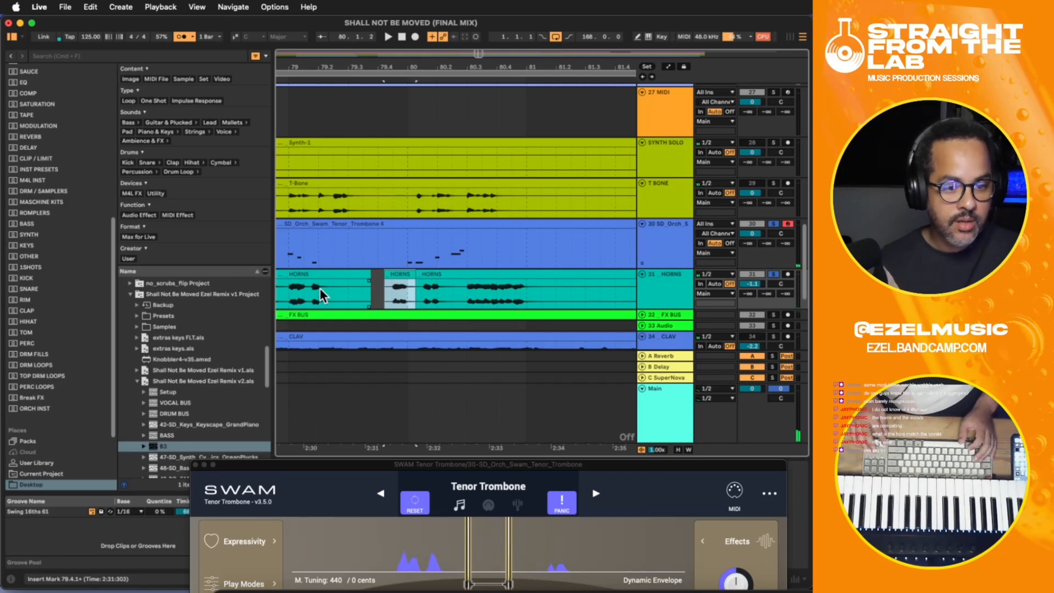
- Play back from before bar 79 and delete the tenor trombone section from bar 80 to about 80.3
{"action": "left_click", "coordinate": [282, 288]}
{"action": "key", "text": "space"}
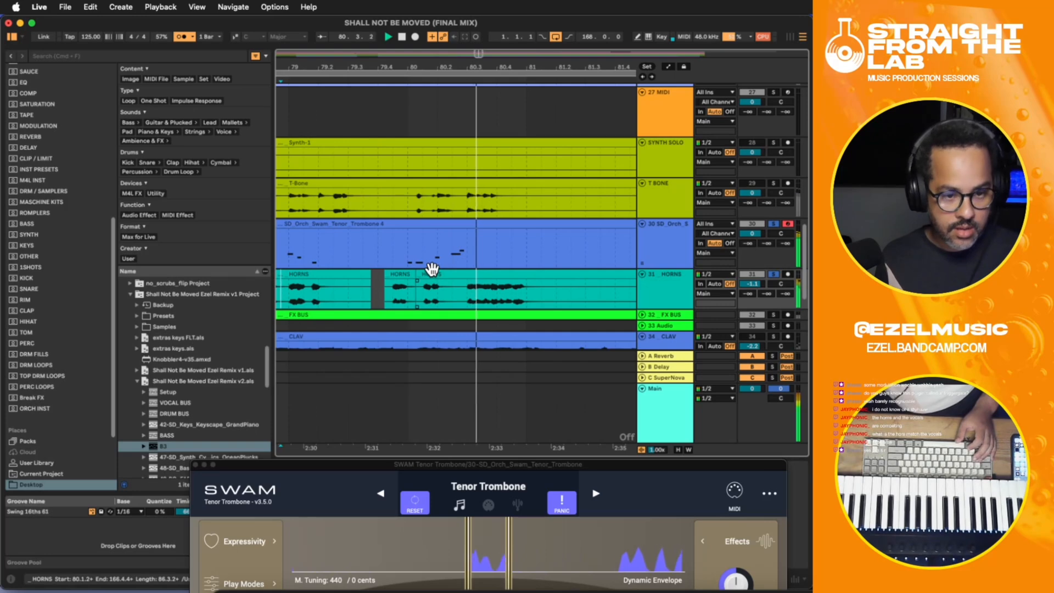
{"action": "key", "text": "space"}
{"action": "left_click_drag", "start_coordinate": [408, 255], "coordinate": [470, 260]}
{"action": "key", "text": "Delete"}
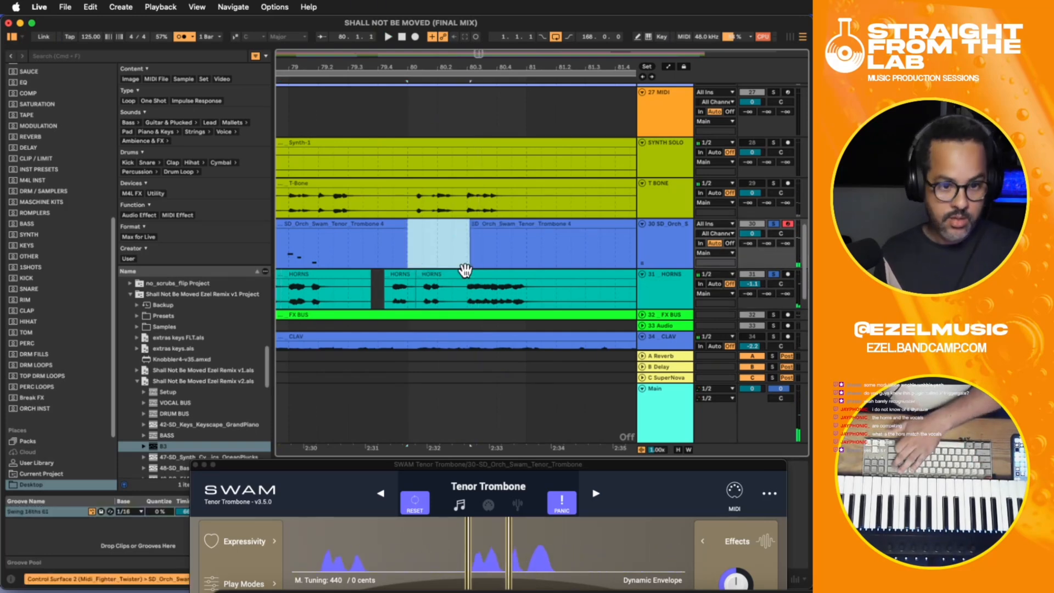
- Delete the HORNS audio between the moved hit and about bar 80.2.3, and play the edit from bar 79.3.4
{"action": "left_click_drag", "start_coordinate": [414, 290], "coordinate": [457, 288]}
{"action": "key", "text": "Delete"}
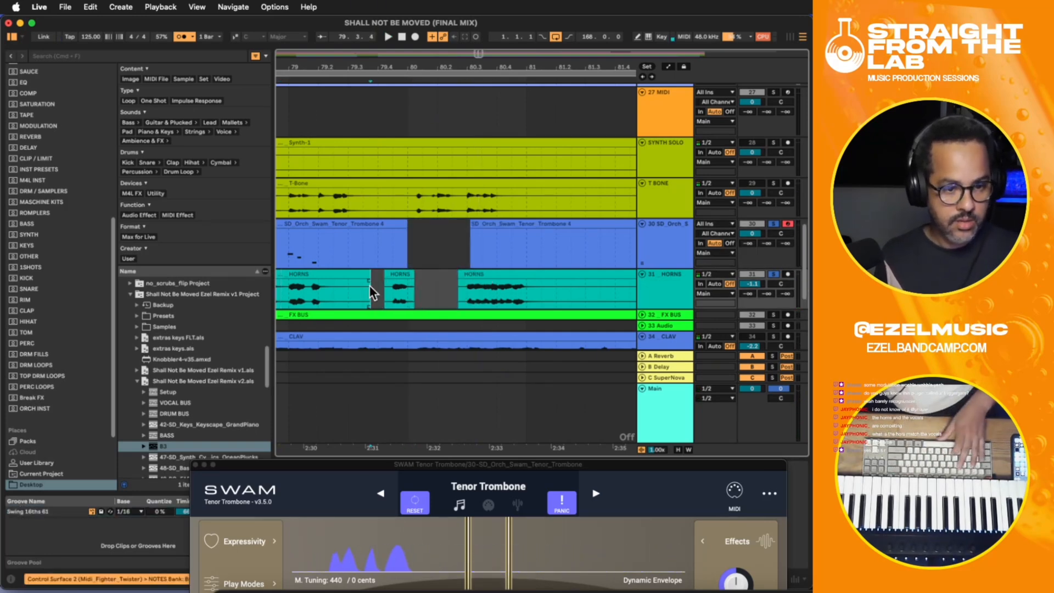
{"action": "left_click", "coordinate": [370, 285]}
{"action": "key", "text": "space"}
{"action": "key", "text": "space"}
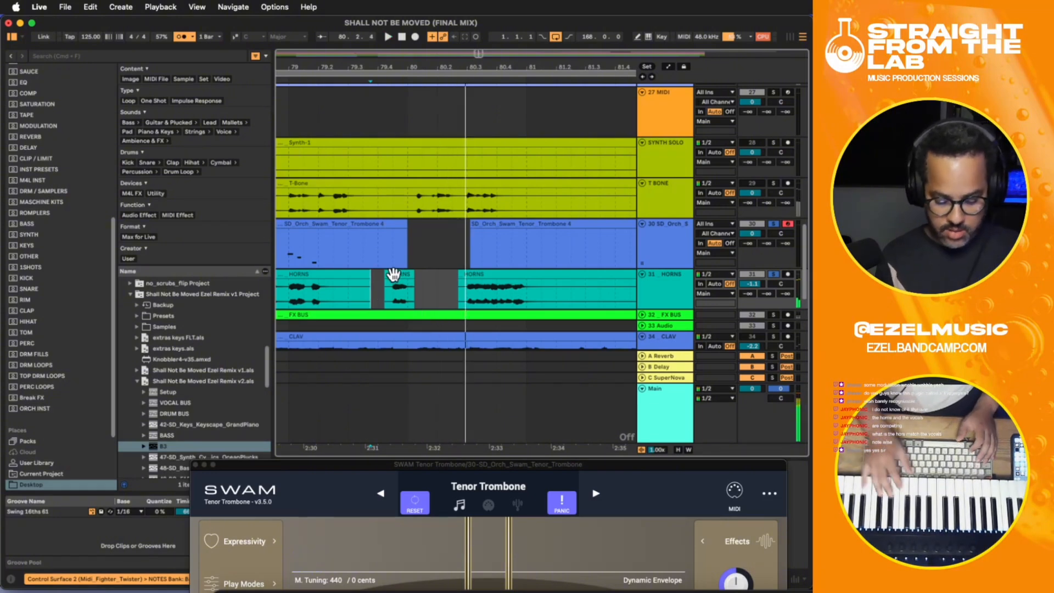
{"action": "key", "text": "space"}
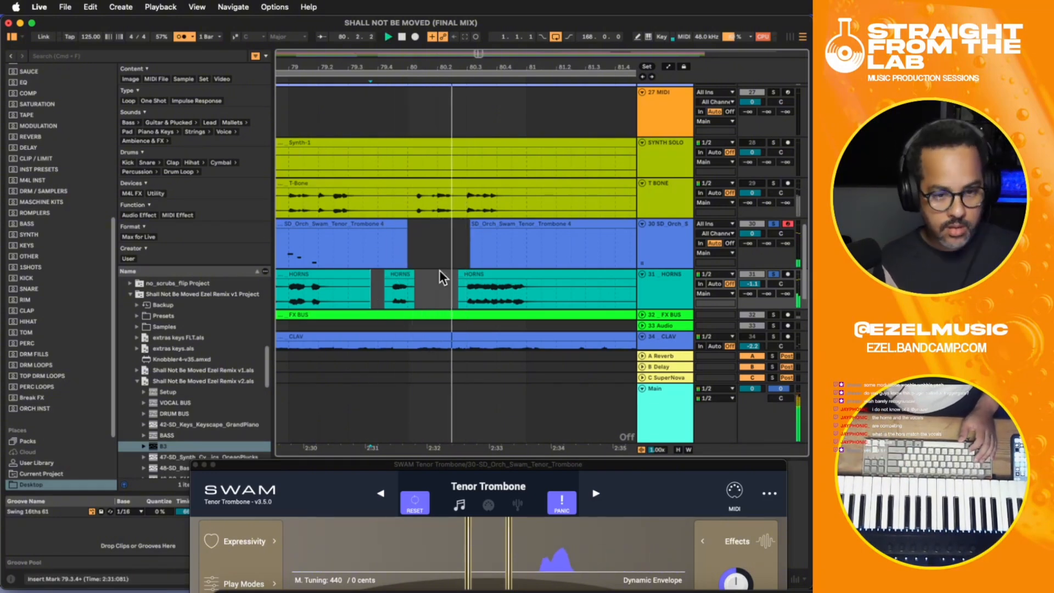
{"action": "left_click", "coordinate": [468, 278]}
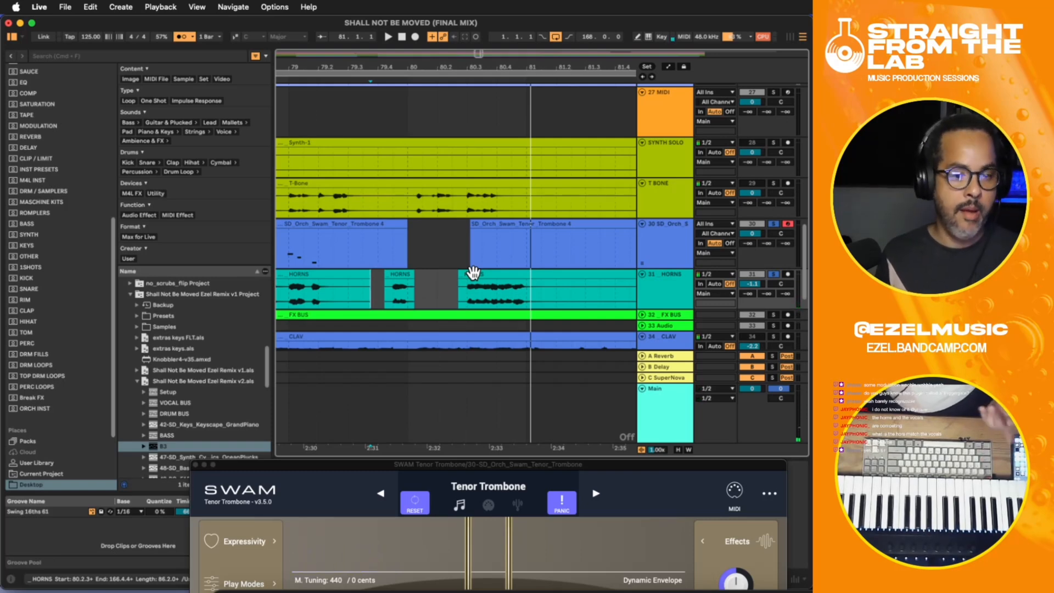
{"action": "key", "text": "space"}
- Try recording a replacement tenor trombone phrase, playing from bar 79.1.4 and punching in shortly before bar 80
{"action": "left_click", "coordinate": [381, 258]}
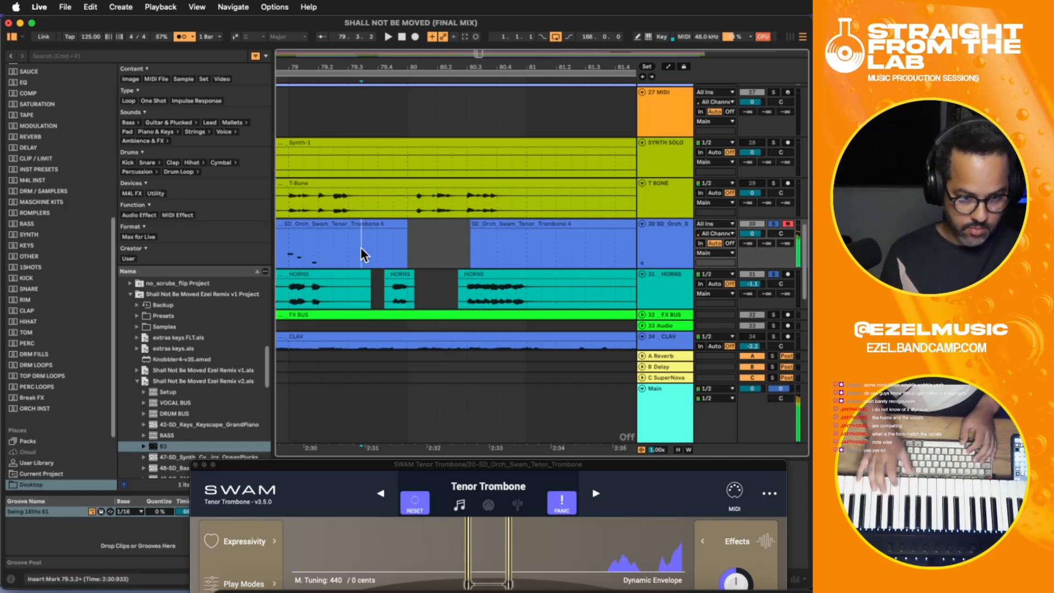
{"action": "left_click", "coordinate": [314, 255]}
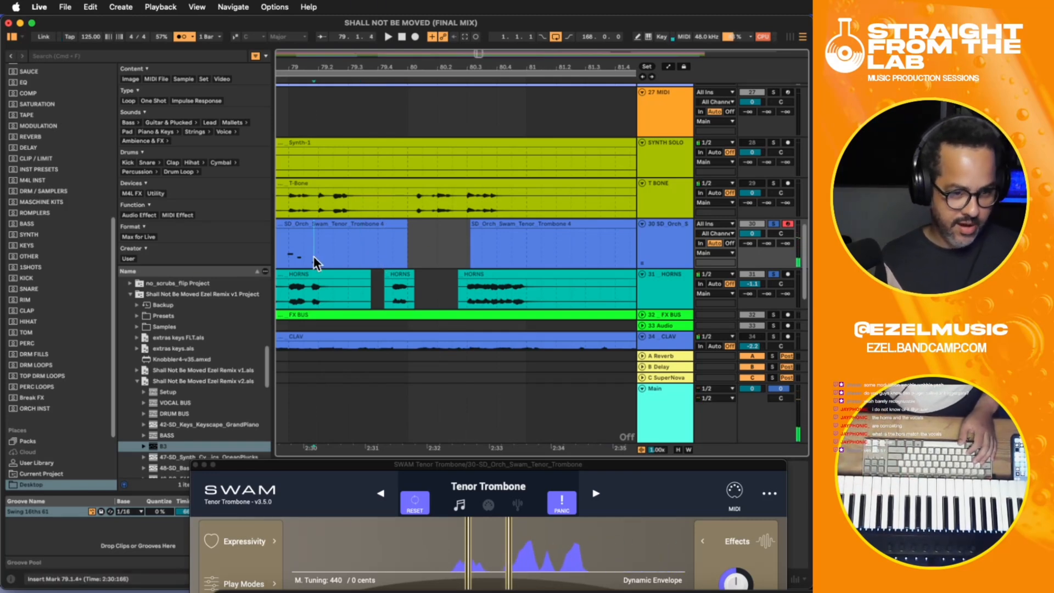
{"action": "key", "text": "space"}
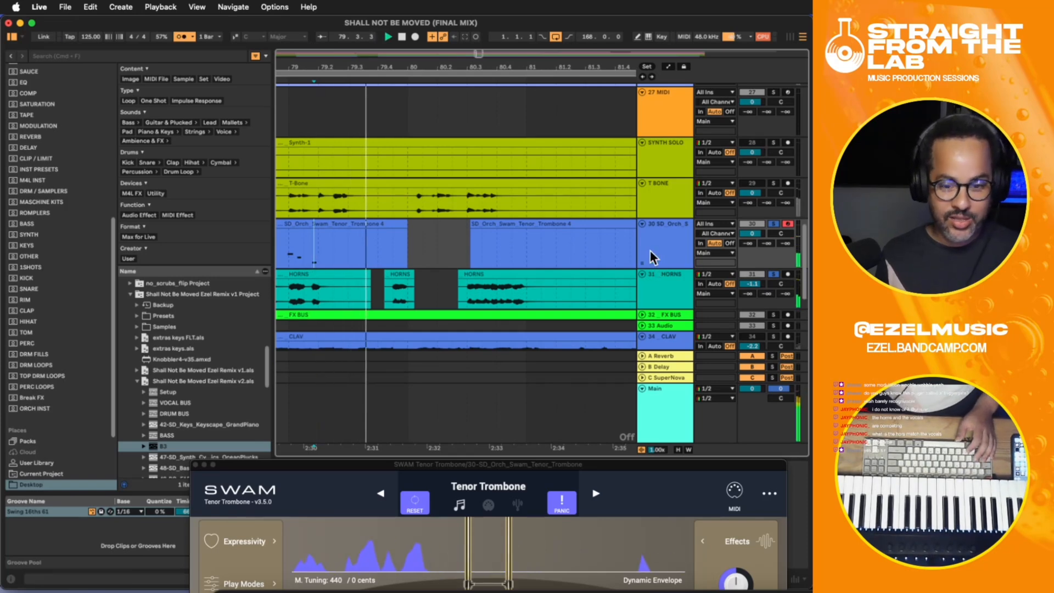
{"action": "key", "text": "F9"}
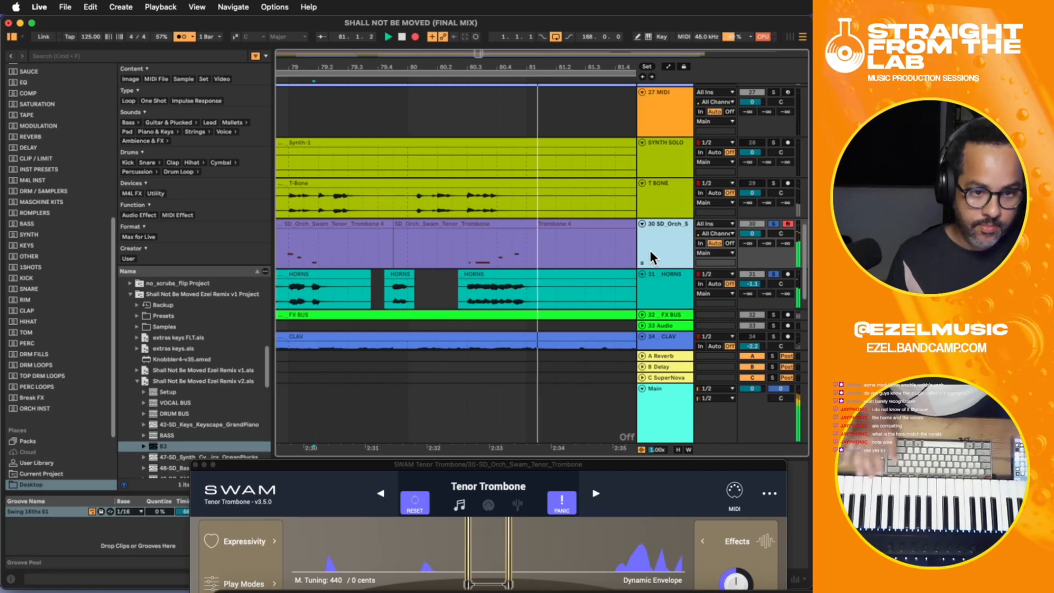
{"action": "key", "text": "space"}
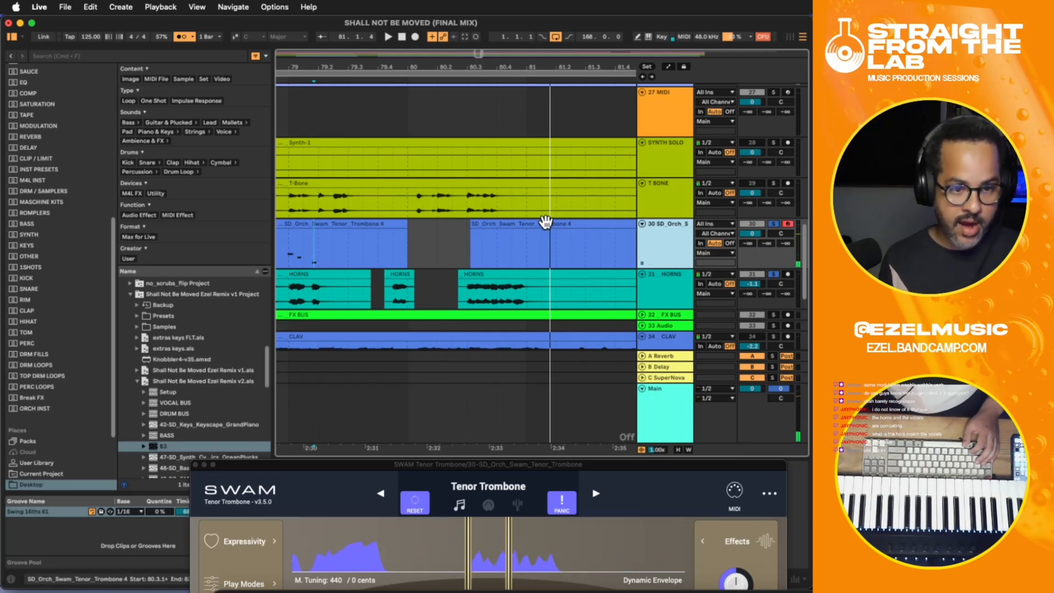
- Record a replacement tenor trombone phrase, retaking it from bar 79.4.1 and punching in just after bar 80 until about 81.2.3
{"action": "left_click", "coordinate": [381, 263]}
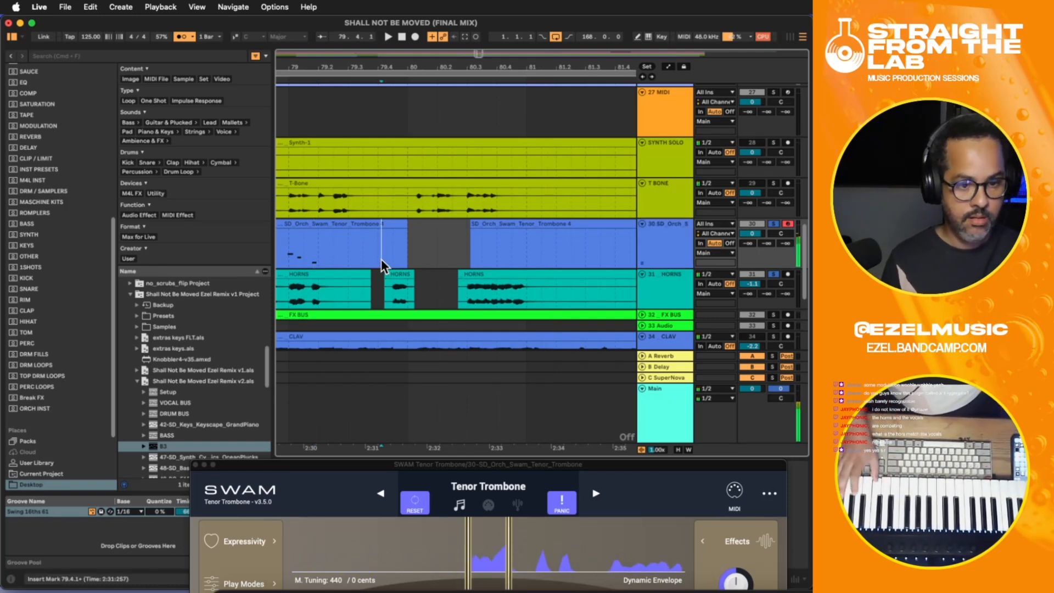
{"action": "key", "text": "F9"}
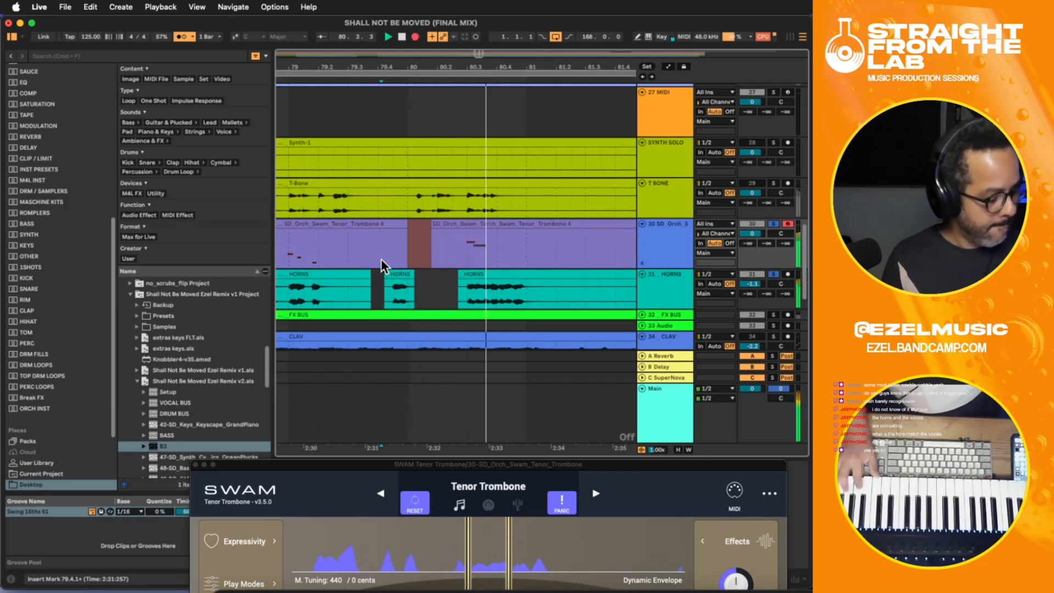
{"action": "key", "text": "space"}
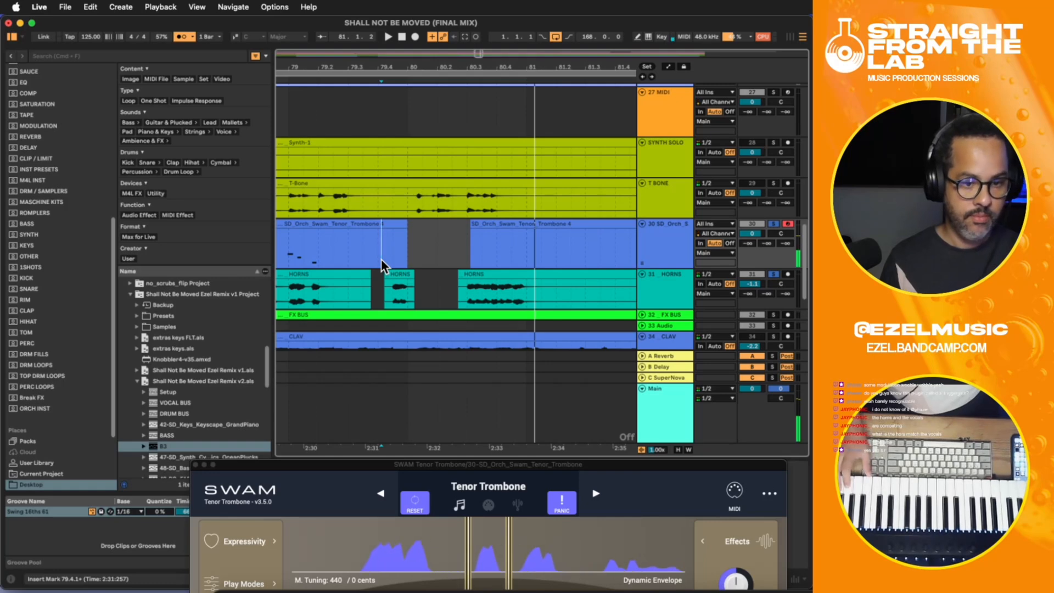
{"action": "key", "text": "F9"}
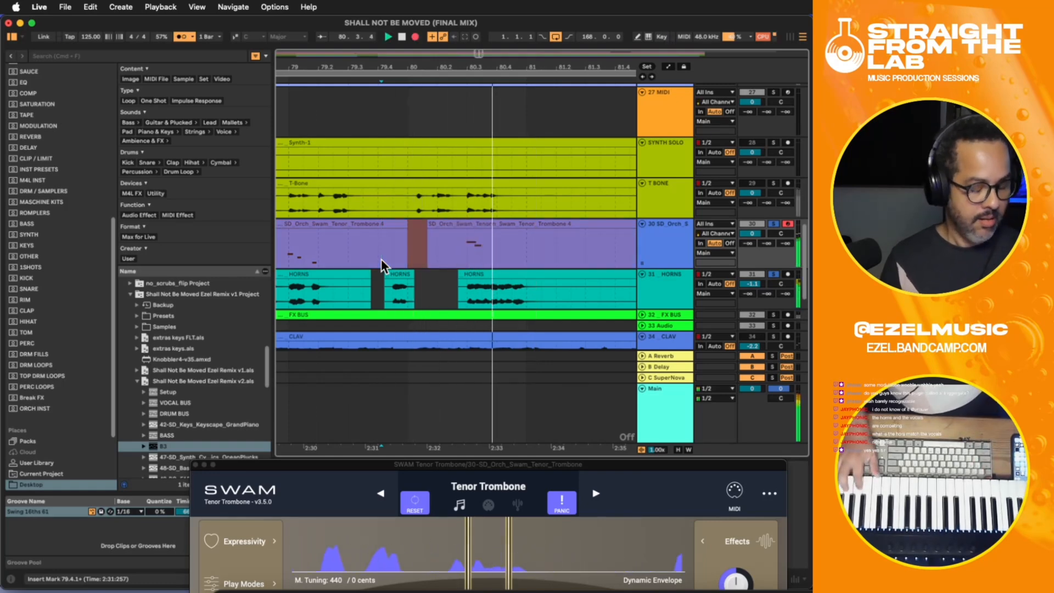
{"action": "key", "text": "space"}
{"action": "key", "text": "F9"}
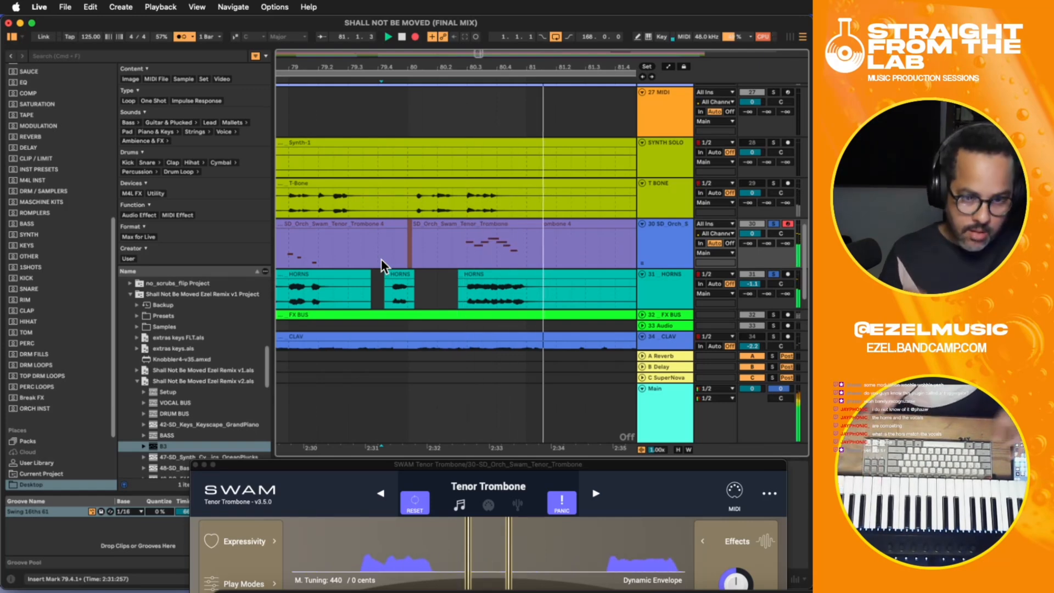
{"action": "key", "text": "F9"}
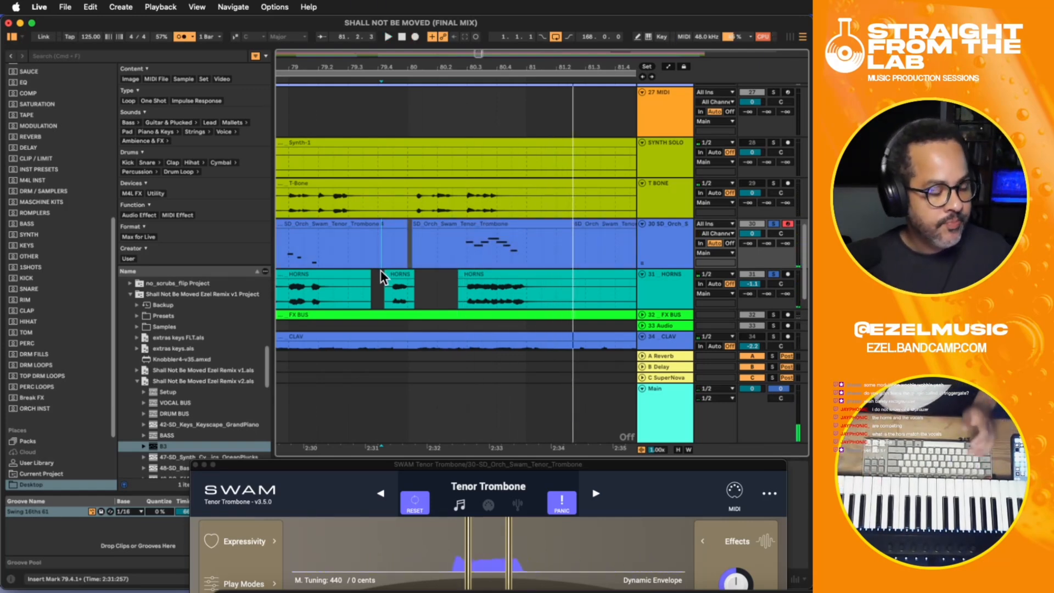
{"action": "key", "text": "space"}
- Delete the blank tenor trombone section before the recorded phrase, from about bar 79.2.2 to about 80.2.2
{"action": "left_click", "coordinate": [437, 244]}
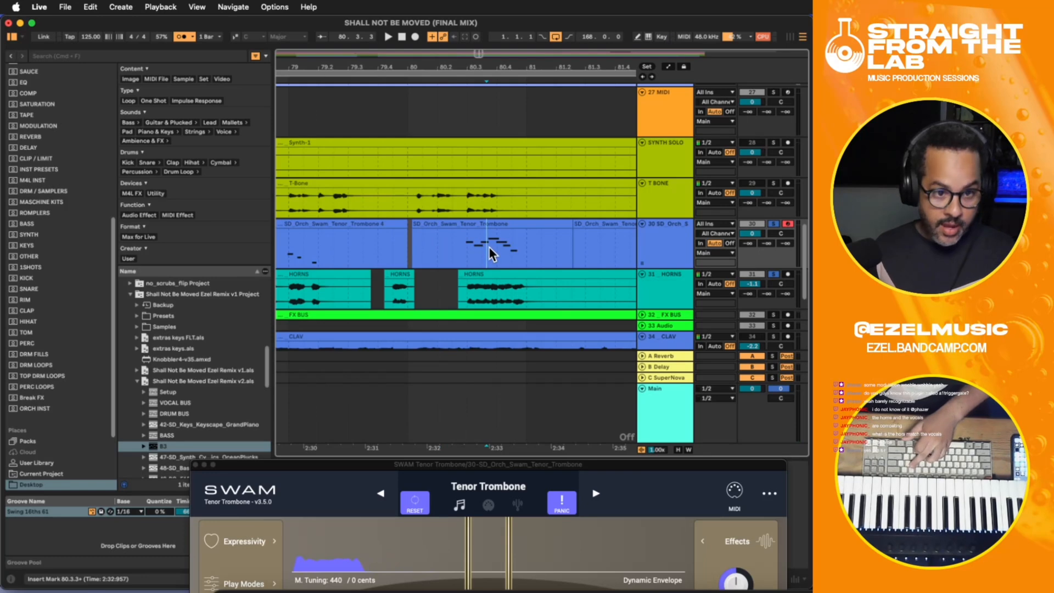
{"action": "left_click_drag", "start_coordinate": [449, 242], "coordinate": [345, 240]}
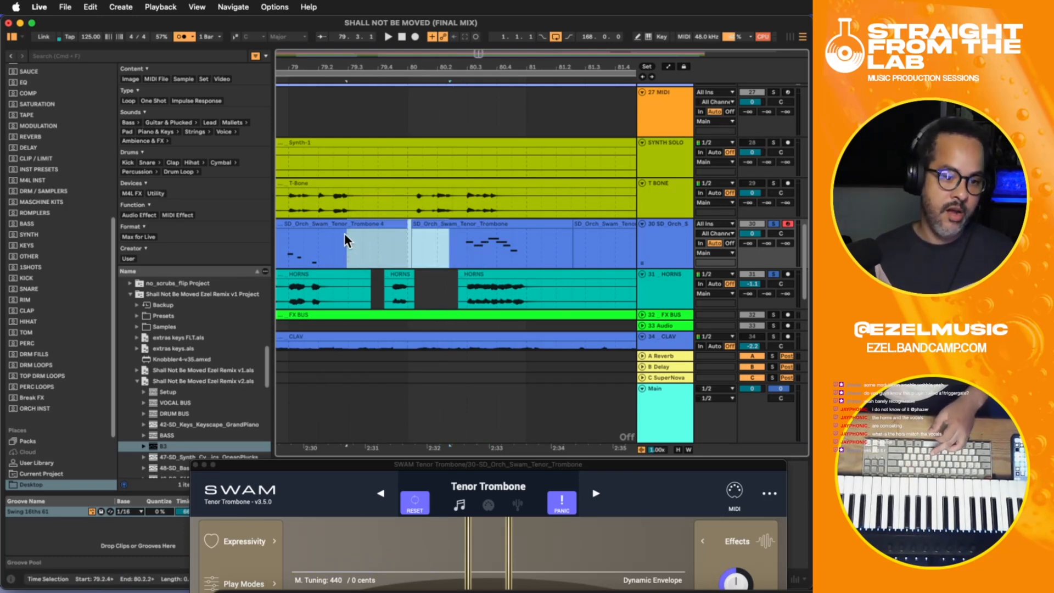
{"action": "key", "text": "Delete"}
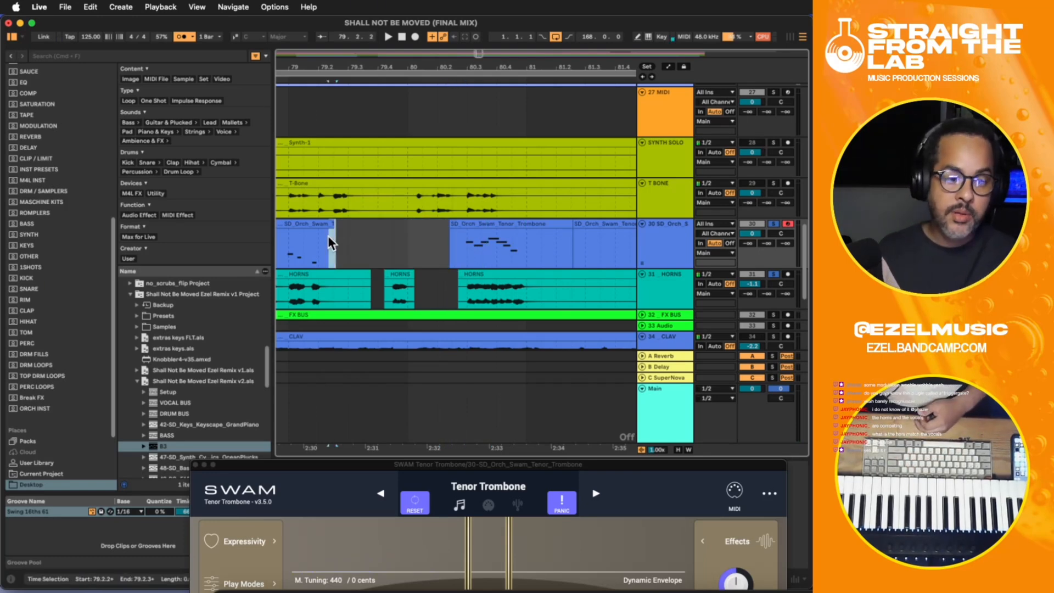
- Delete the leftover tenor trombone section after the recorded phrase, from just after bar 81 to about bar 82
{"action": "key", "text": "minus"}
{"action": "key", "text": "minus"}
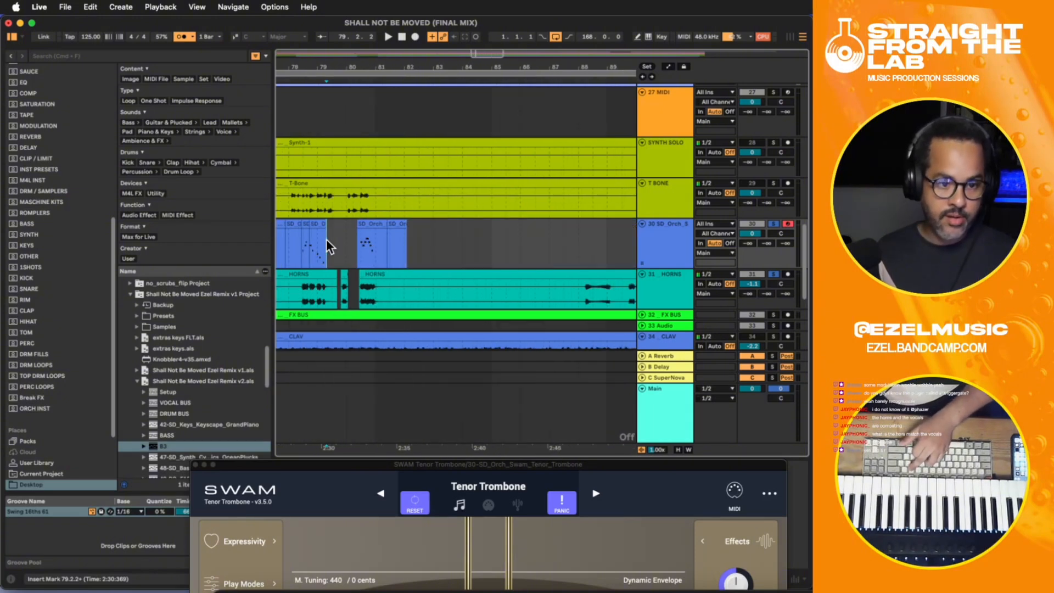
{"action": "left_click_drag", "start_coordinate": [376, 240], "coordinate": [405, 242]}
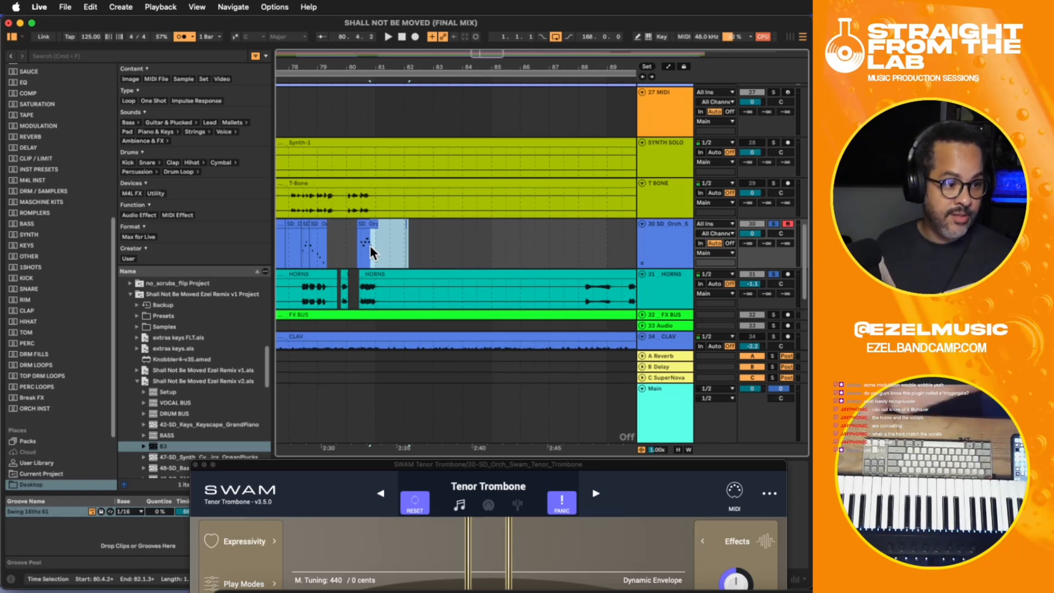
{"action": "key", "text": "Delete"}
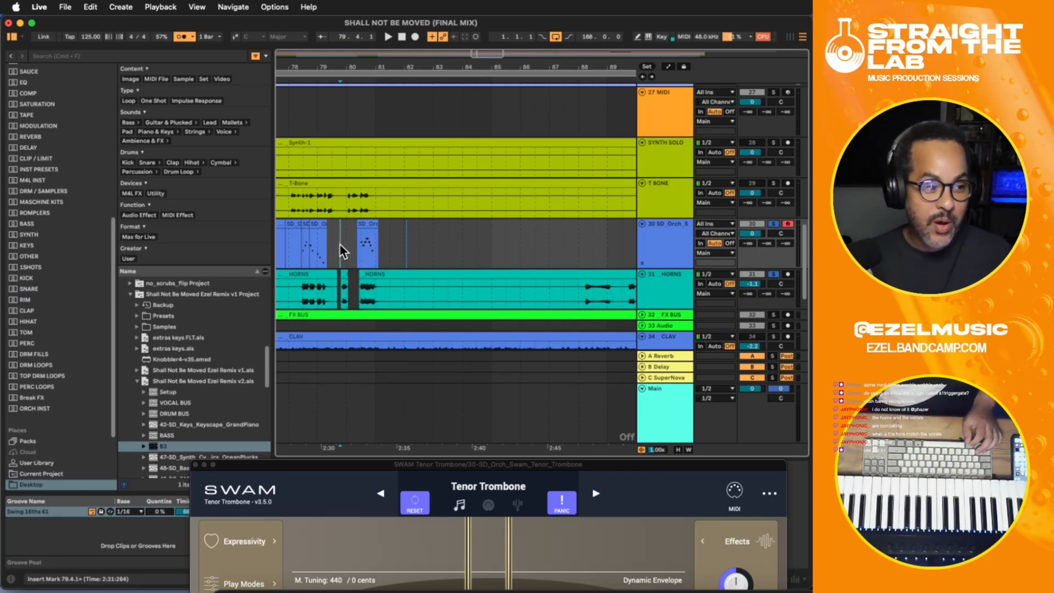
- Insert a short clip on the tenor trombone track from bar 79.4.1 to 79.4.3, above the small HORNS hit
{"action": "key", "text": "plus"}
{"action": "key", "text": "plus"}
{"action": "key", "text": "plus"}
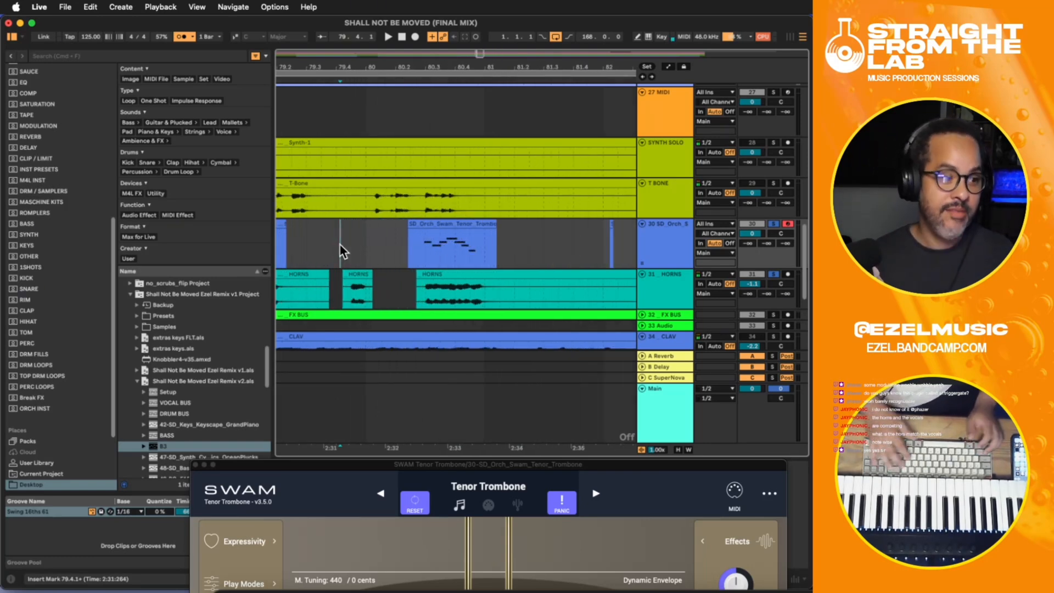
{"action": "key", "text": "super+v"}
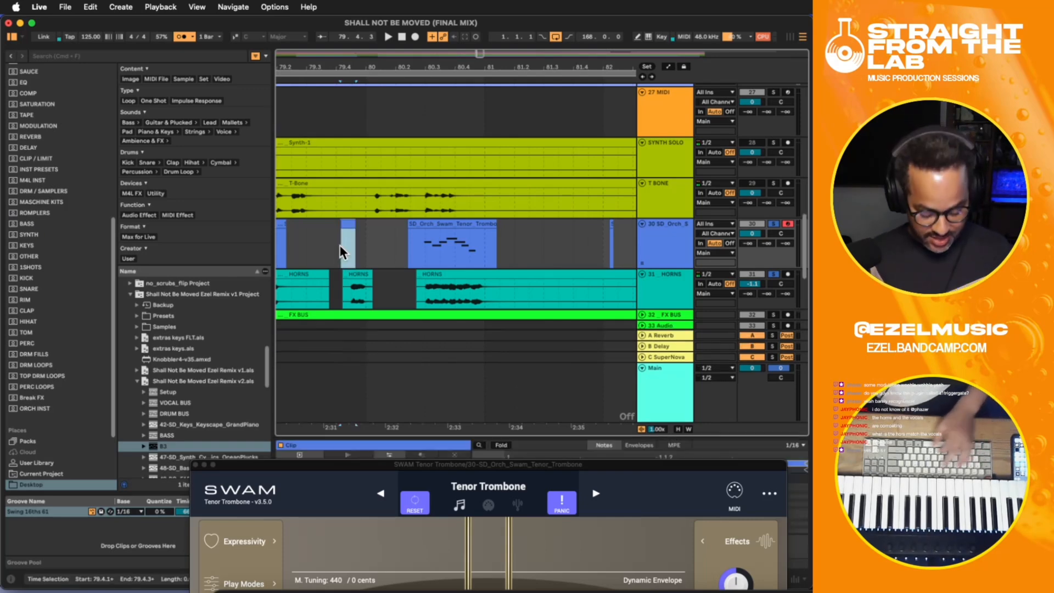
- Play the recorded tenor trombone phrase against the HORNS audio from bar 80.2.3, and place the insert marker at 80.3.1
{"action": "key", "text": "minus"}
{"action": "key", "text": "minus"}
{"action": "key", "text": "minus"}
{"action": "key", "text": "minus"}
{"action": "left_click", "coordinate": [358, 243]}
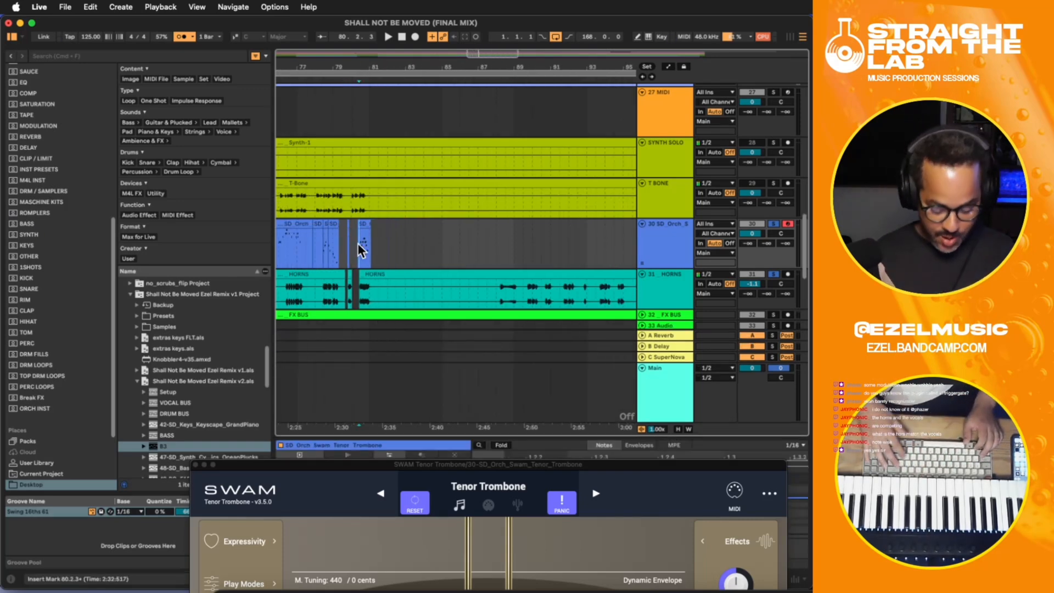
{"action": "key", "text": "plus"}
{"action": "key", "text": "plus"}
{"action": "key", "text": "plus"}
{"action": "key", "text": "space"}
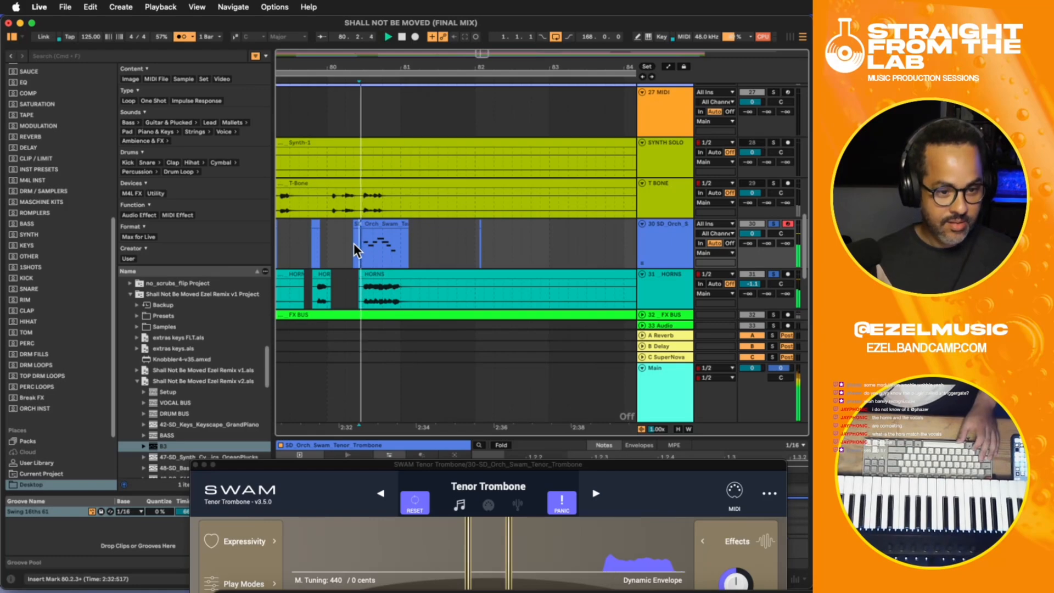
{"action": "left_click", "coordinate": [367, 245]}
{"action": "key", "text": "space"}
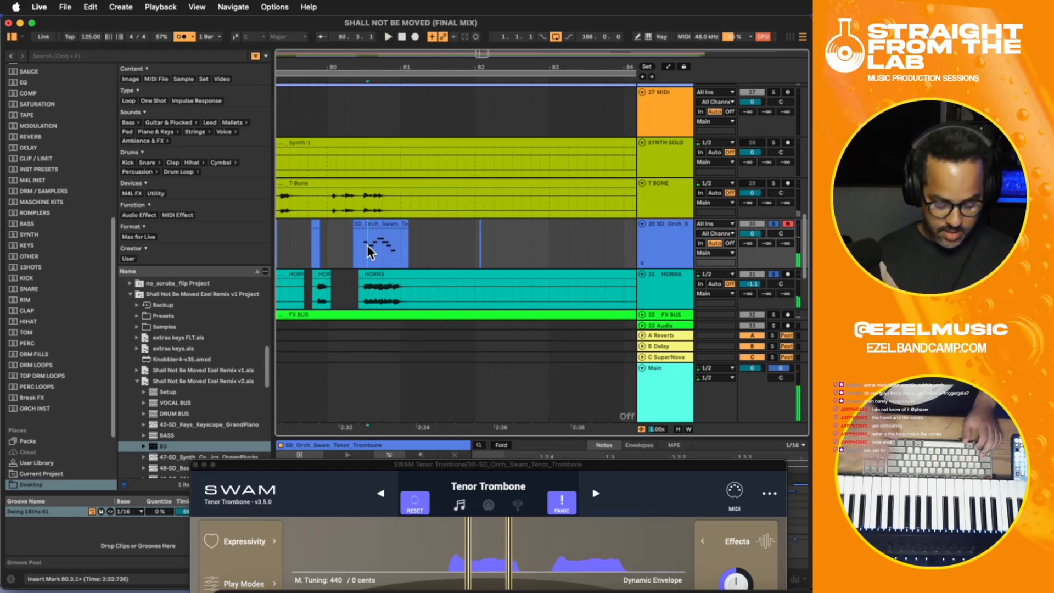
- Select the HORNS clip starting at about bar 80.2.3, beneath the recorded tenor trombone phrase
{"action": "key", "text": "plus"}
{"action": "key", "text": "plus"}
{"action": "left_click", "coordinate": [373, 288]}
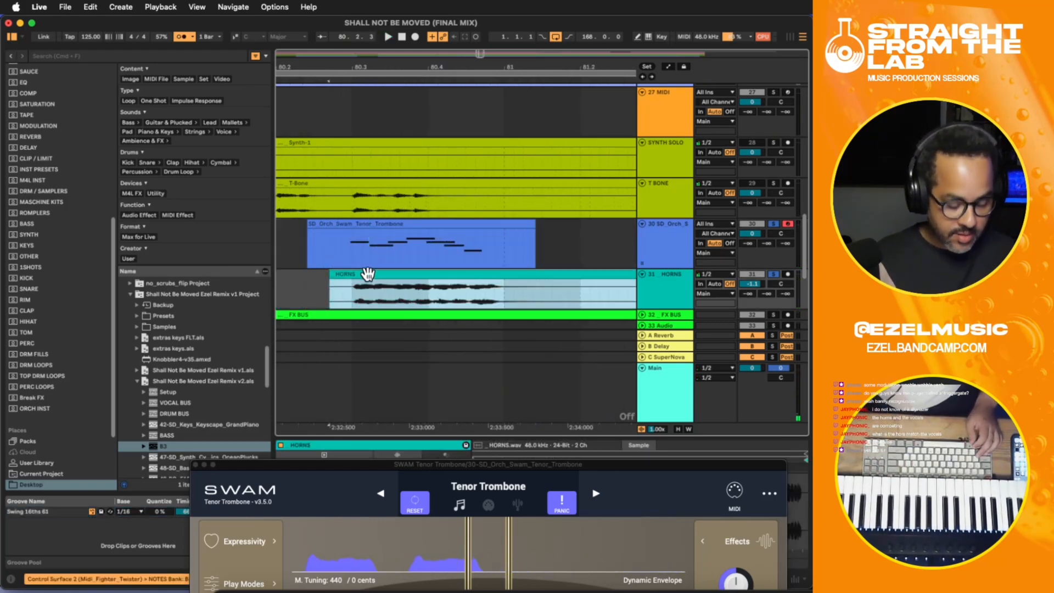
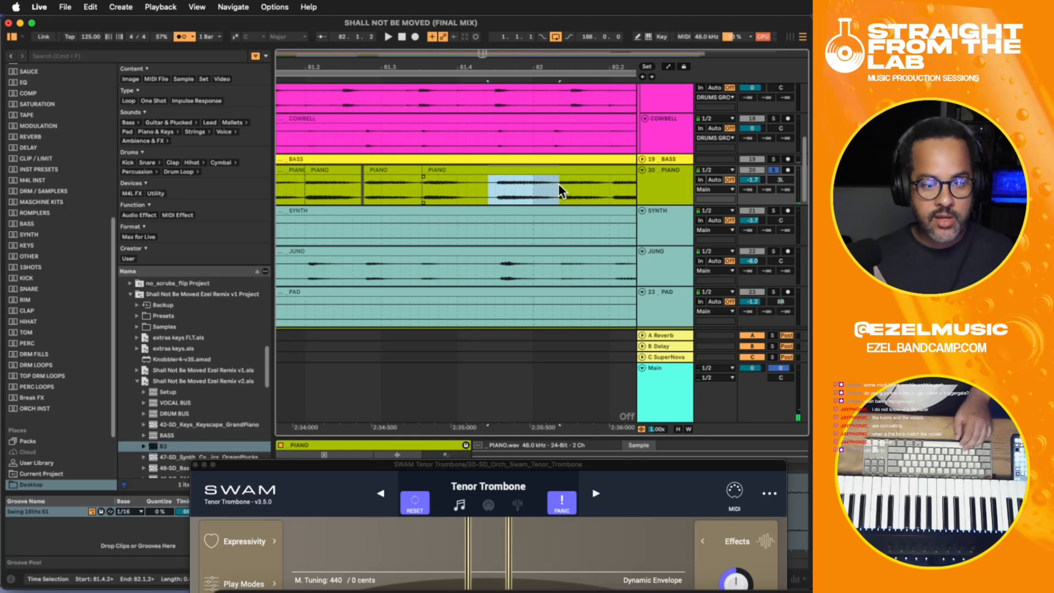
- Split the piano hit between about 81.4.2 and 82.1.2 into its own clip, shift it slightly earlier, and play it
{"action": "left_click", "coordinate": [551, 190]}
{"action": "left_click_drag", "start_coordinate": [555, 190], "coordinate": [489, 183]}
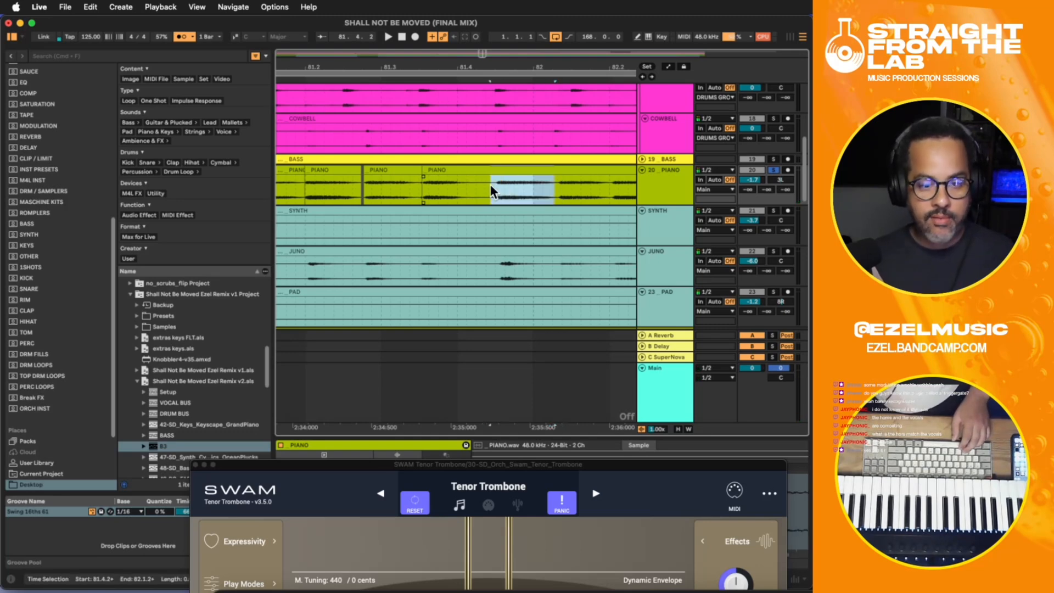
{"action": "key", "text": "super+e"}
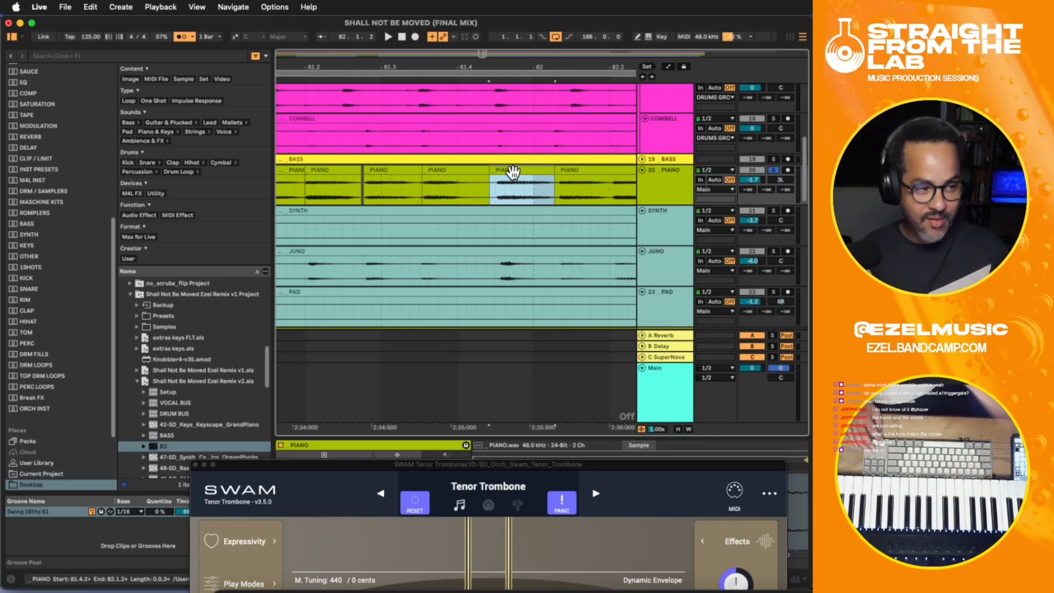
{"action": "key", "text": "space"}
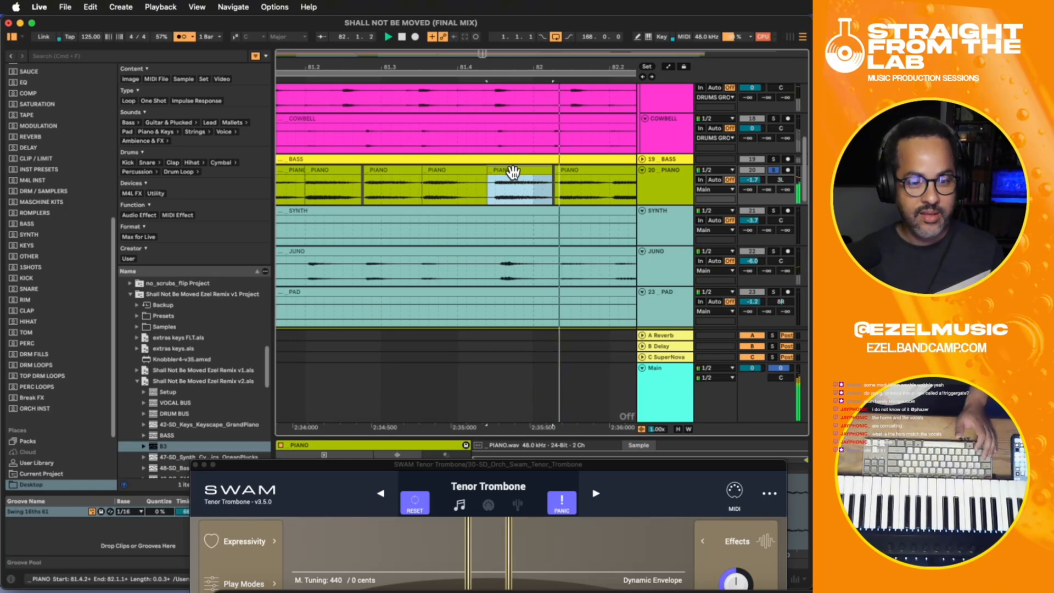
- Play back the edited piano hits around bar 81, restarting from 81.3.4
{"action": "left_click", "coordinate": [334, 190]}
{"action": "left_click", "coordinate": [438, 186]}
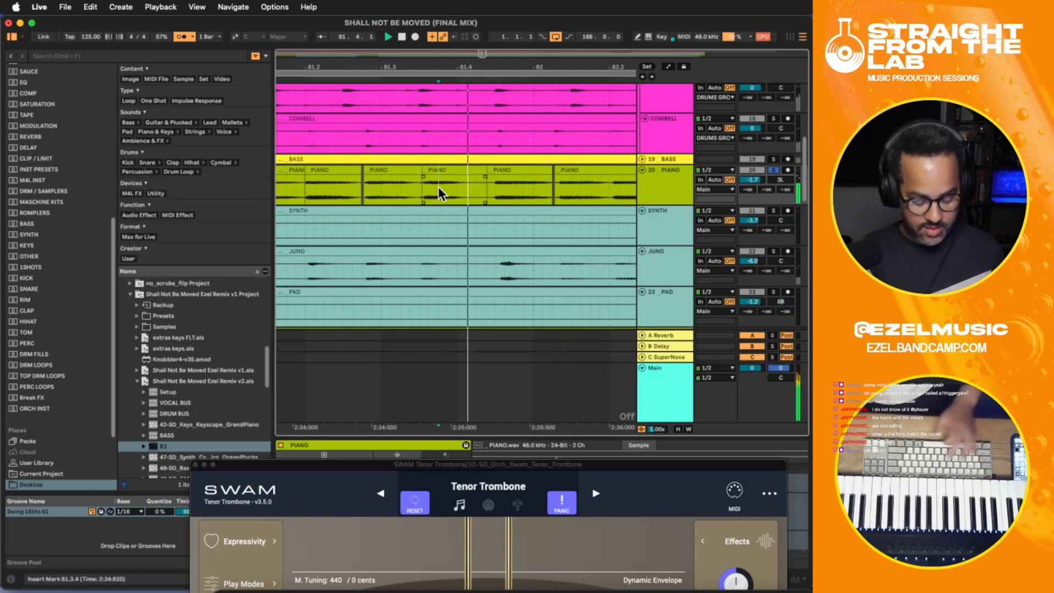
{"action": "key", "text": "minus"}
{"action": "key", "text": "minus"}
{"action": "key", "text": "minus"}
{"action": "key", "text": "minus"}
{"action": "key", "text": "minus"}
{"action": "key", "text": "space"}
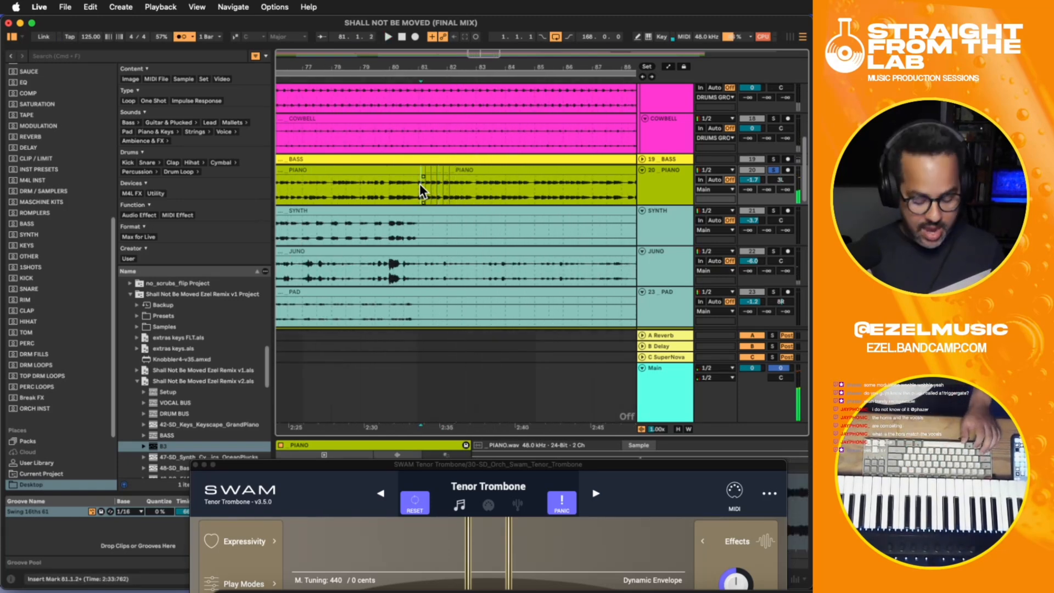
- Examine the piano clip edits in bar 81 closely, from about 81.1 to 81.3
{"action": "left_click", "coordinate": [420, 184]}
{"action": "key", "text": "plus"}
{"action": "key", "text": "plus"}
{"action": "key", "text": "plus"}
{"action": "key", "text": "plus"}
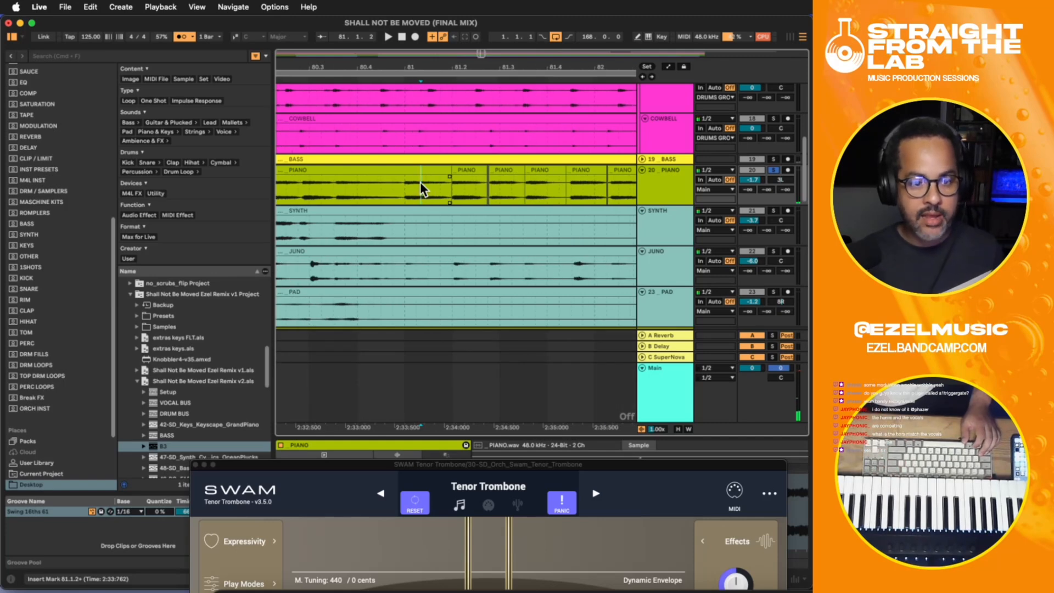
{"action": "left_click", "coordinate": [455, 172]}
{"action": "key", "text": "plus"}
{"action": "key", "text": "plus"}
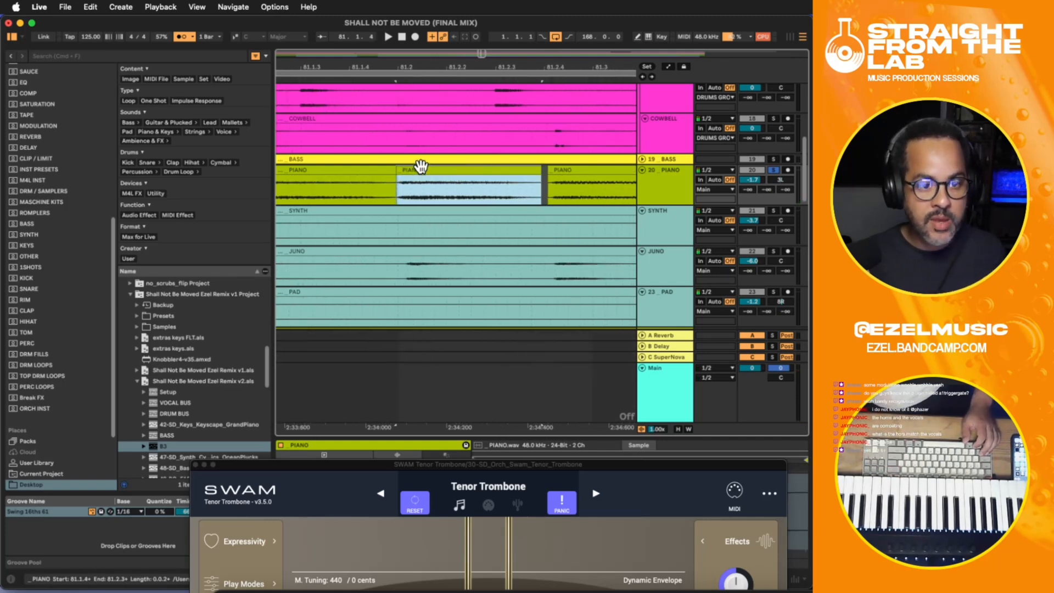
{"action": "left_click", "coordinate": [477, 182]}
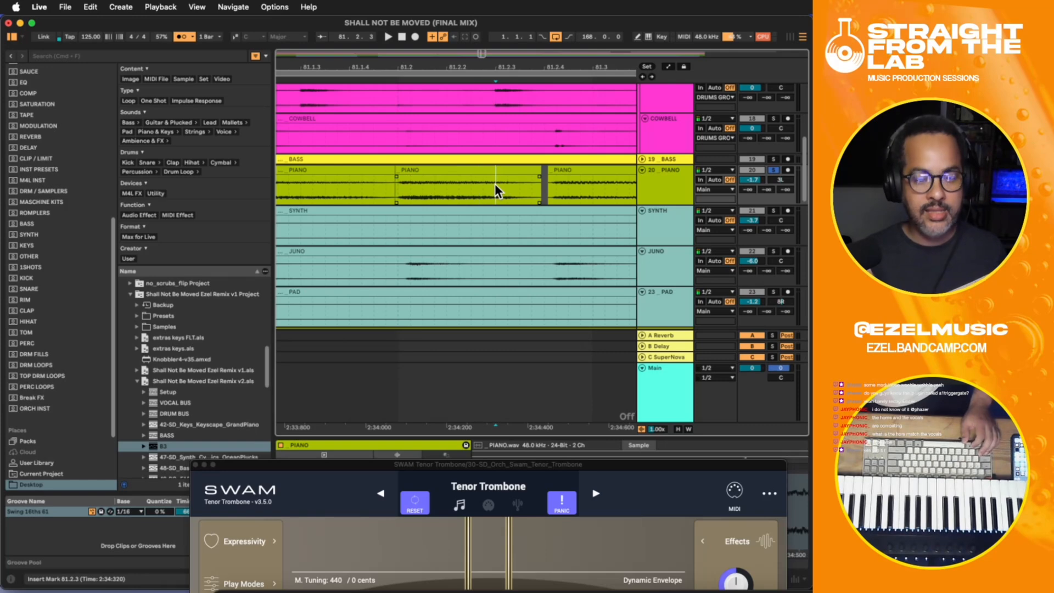
{"action": "key", "text": "minus"}
{"action": "key", "text": "minus"}
{"action": "key", "text": "minus"}
{"action": "key", "text": "minus"}
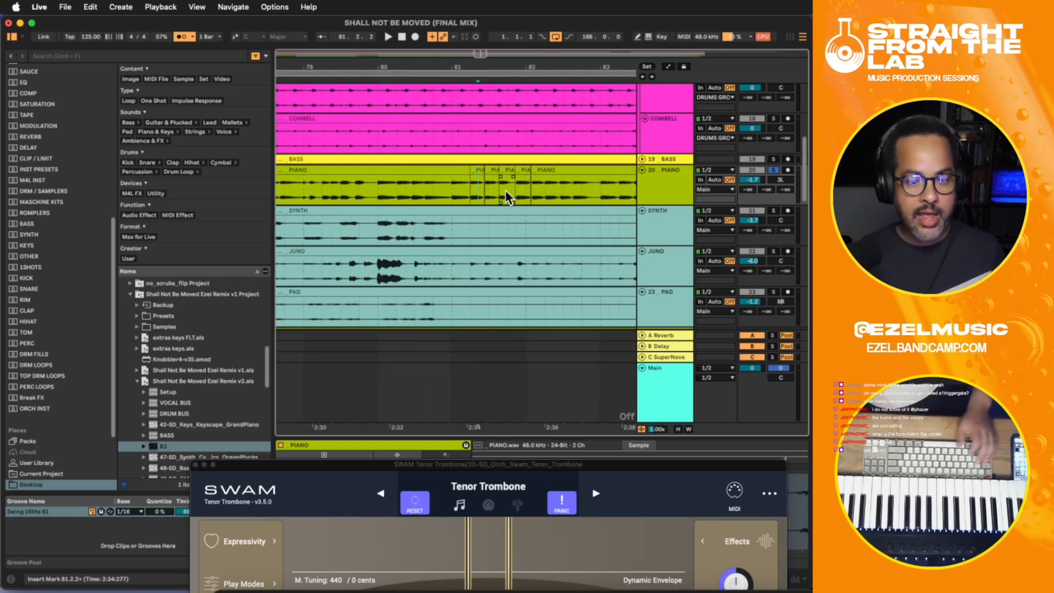
- Show the piano track's devices, put the trombone plug-in window away, and set the track note to "QUANTIZE PIANO IN LOGIC"
{"action": "double_click", "coordinate": [658, 191]}
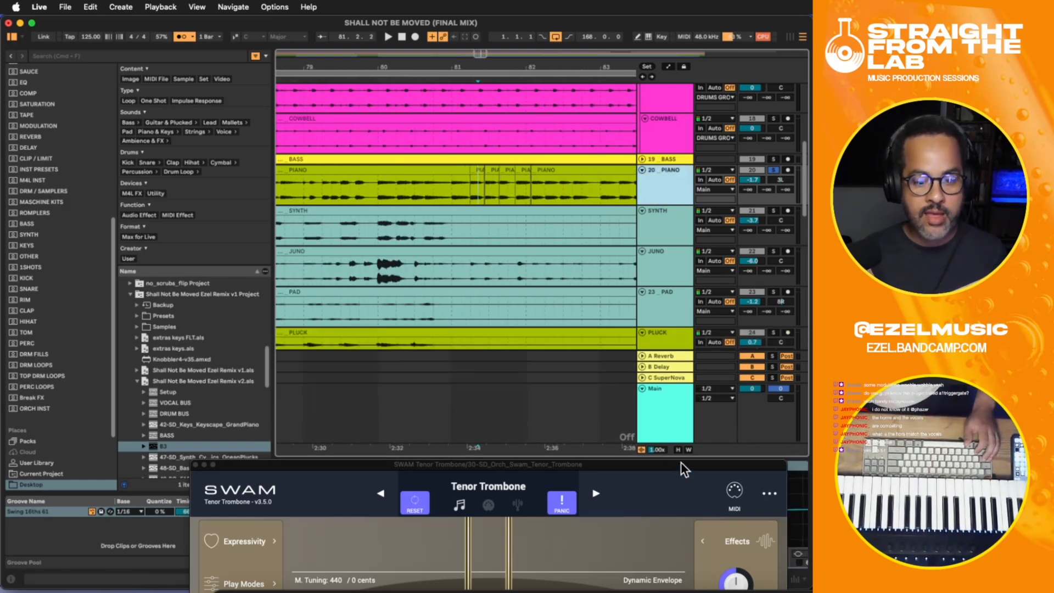
{"action": "left_click_drag", "start_coordinate": [681, 463], "coordinate": [812, 382]}
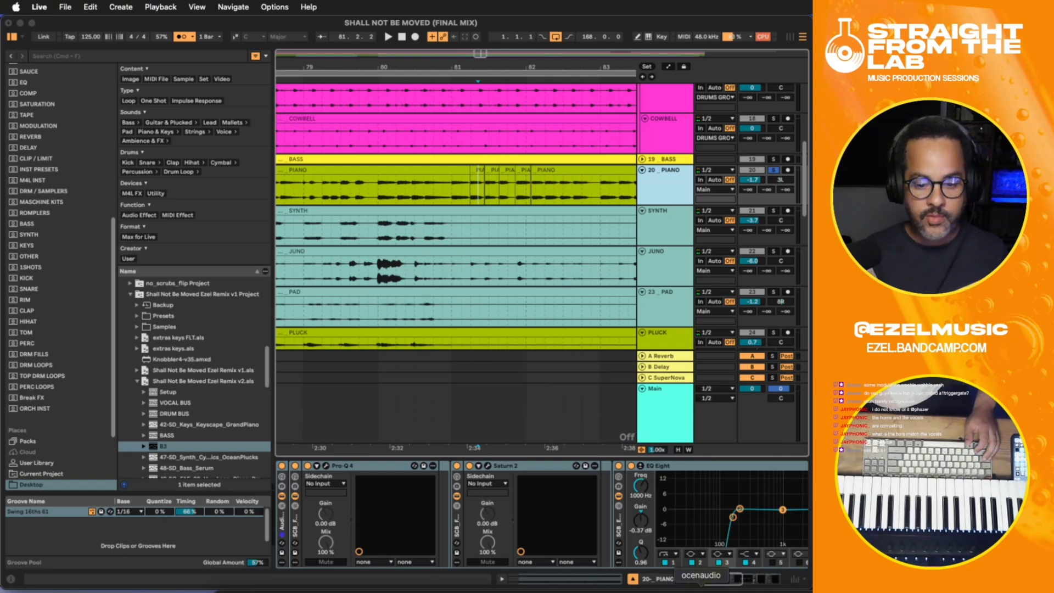
{"action": "left_click_drag", "start_coordinate": [715, 582], "coordinate": [639, 582]}
{"action": "left_click", "coordinate": [337, 510]}
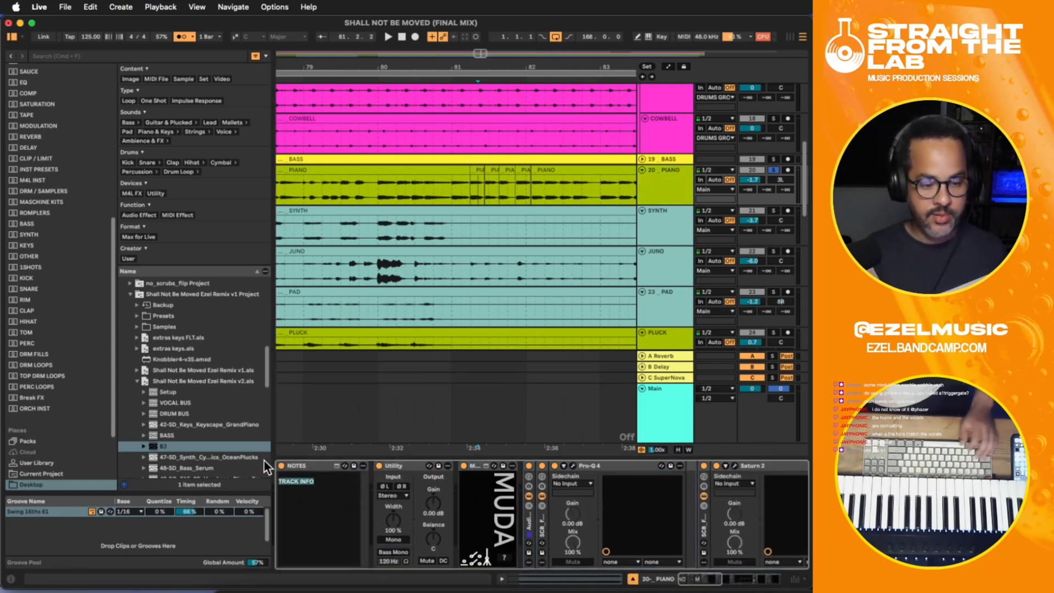
{"action": "type", "text": "QUANTIZE PIANO"}
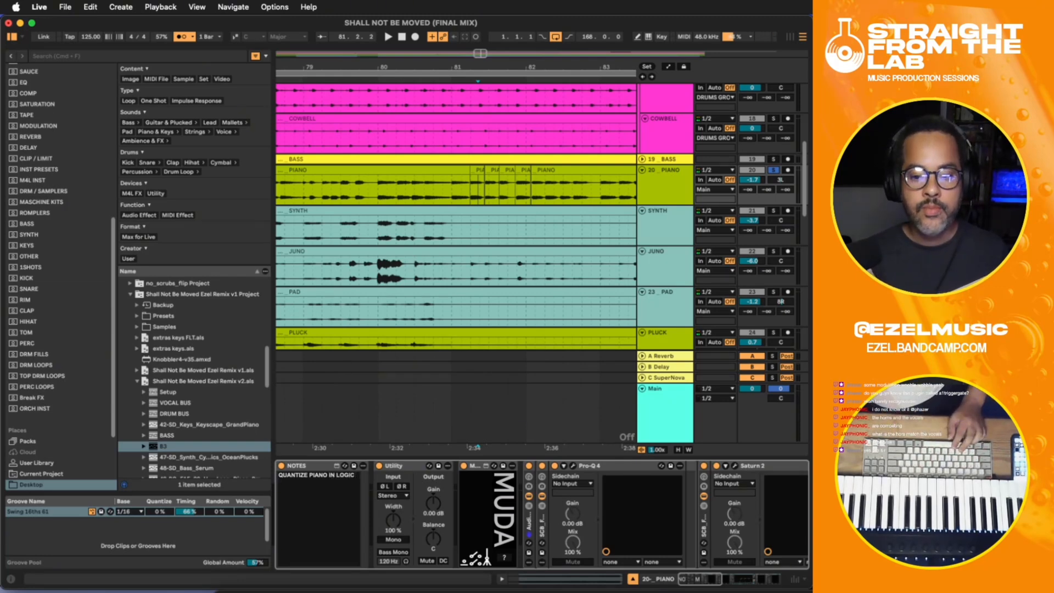
{"action": "left_click", "coordinate": [374, 210]}
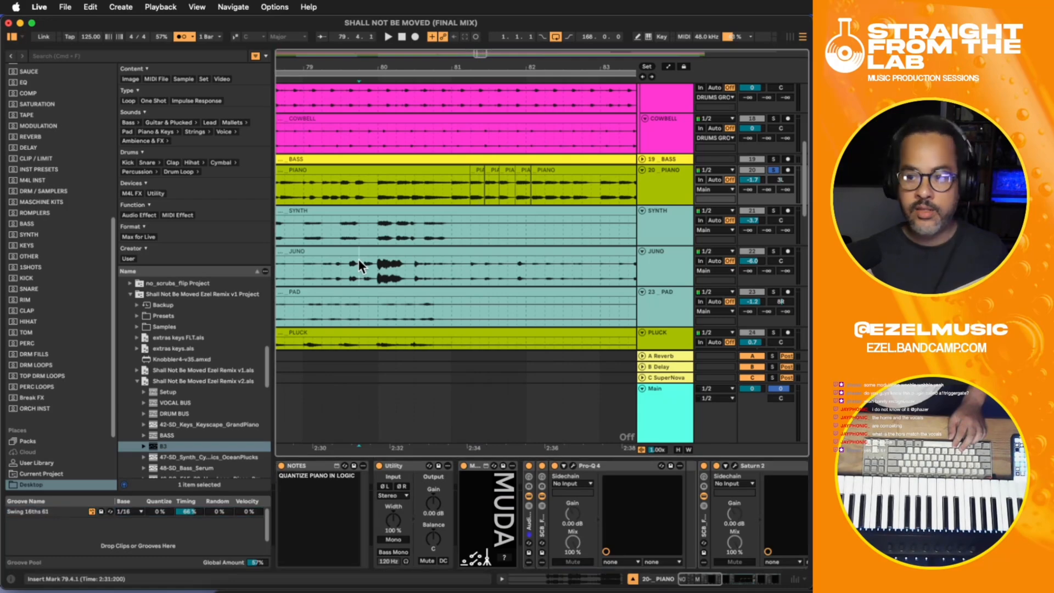
- Play the song from about 80.3 and turn off solo on the piano and vocal bus tracks
{"action": "left_click", "coordinate": [382, 189]}
{"action": "key", "text": "minus"}
{"action": "key", "text": "minus"}
{"action": "key", "text": "minus"}
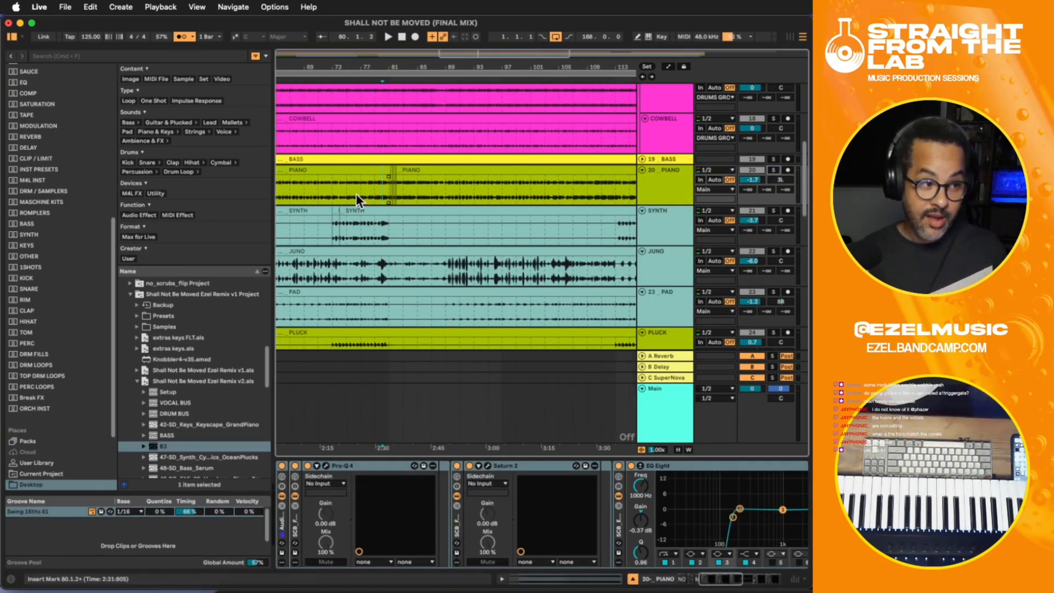
{"action": "left_click", "coordinate": [384, 193]}
{"action": "scroll", "coordinate": [689, 176], "scroll_direction": "up", "scroll_amount": 8}
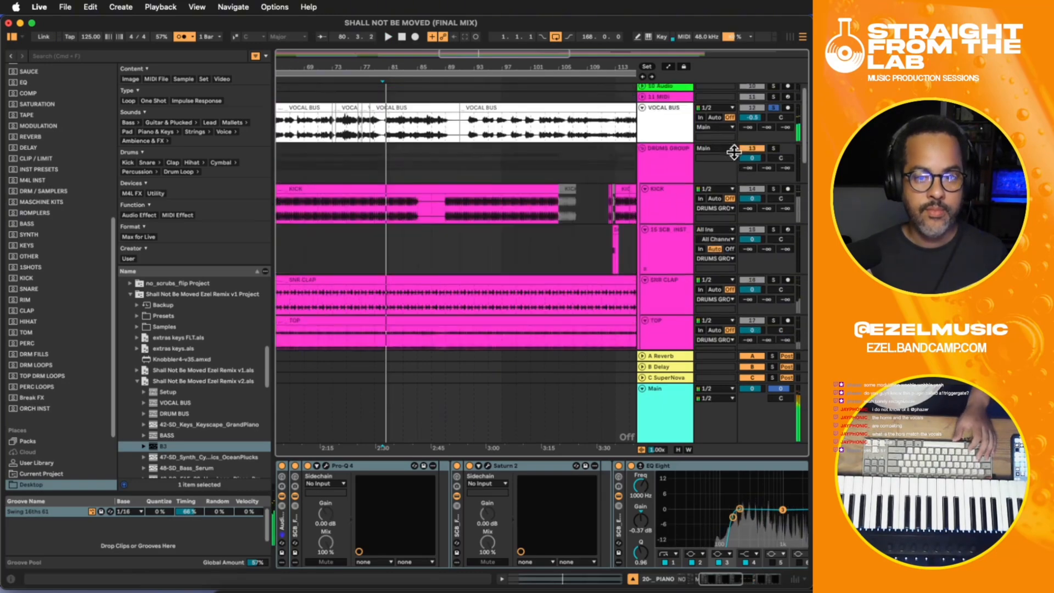
{"action": "left_click", "coordinate": [770, 134]}
{"action": "key", "text": "space"}
{"action": "scroll", "coordinate": [613, 146], "scroll_direction": "down", "scroll_amount": 10}
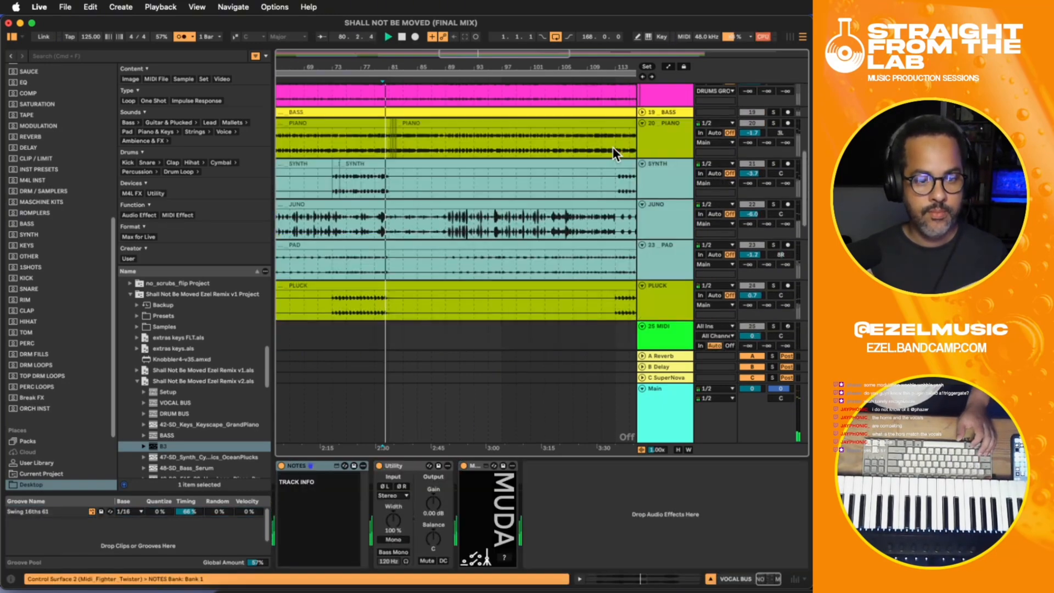
{"action": "scroll", "coordinate": [664, 200], "scroll_direction": "down", "scroll_amount": 5}
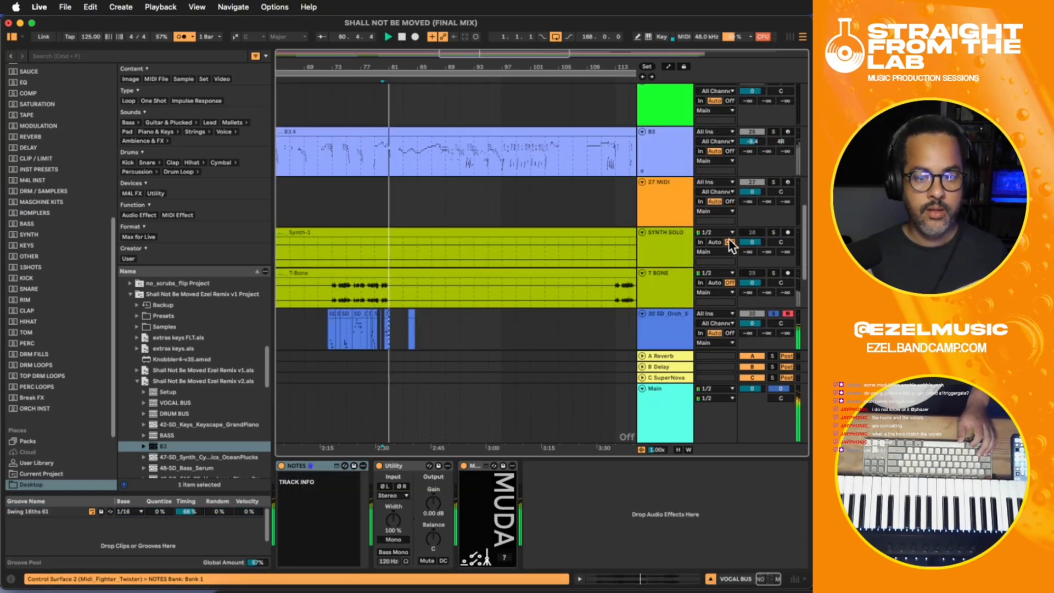
- Unsolo the tenor trombone track, play from about bar 74, and set its volume to about -3.6 dB
{"action": "left_click", "coordinate": [769, 313]}
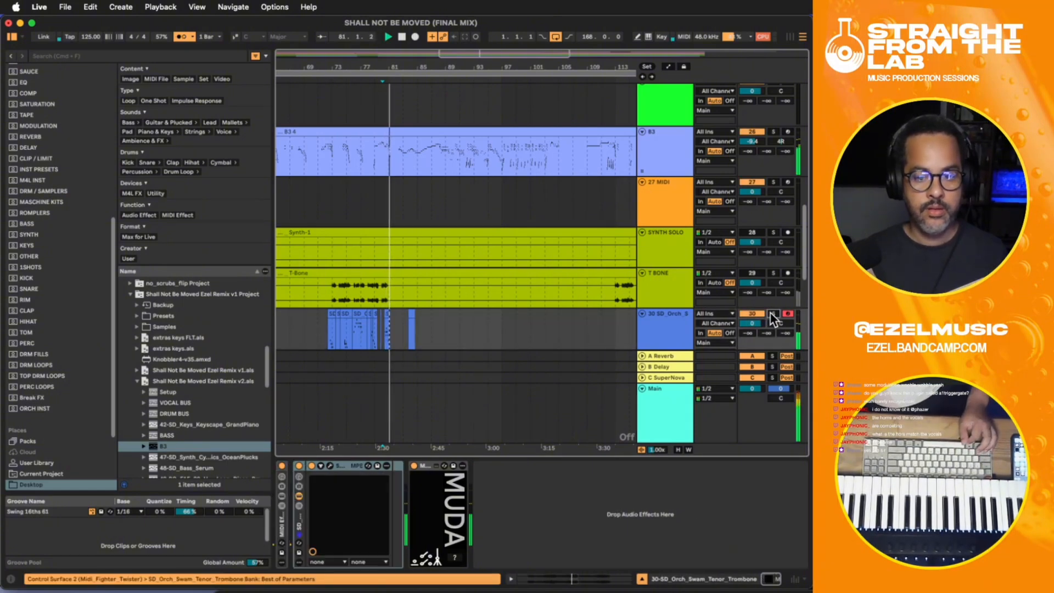
{"action": "left_click", "coordinate": [341, 288]}
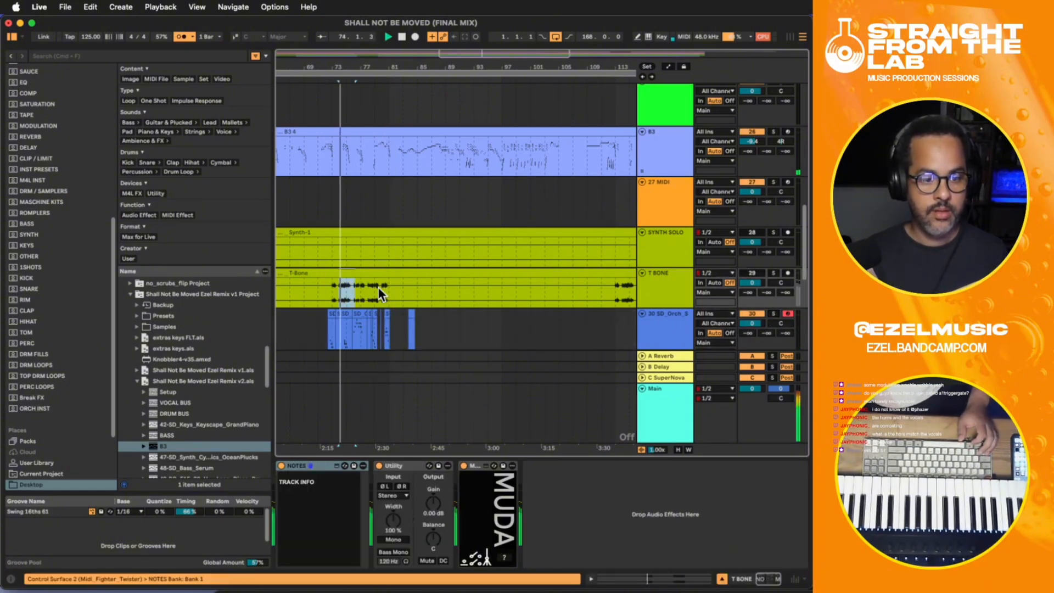
{"action": "left_click_drag", "start_coordinate": [751, 324], "coordinate": [747, 328]}
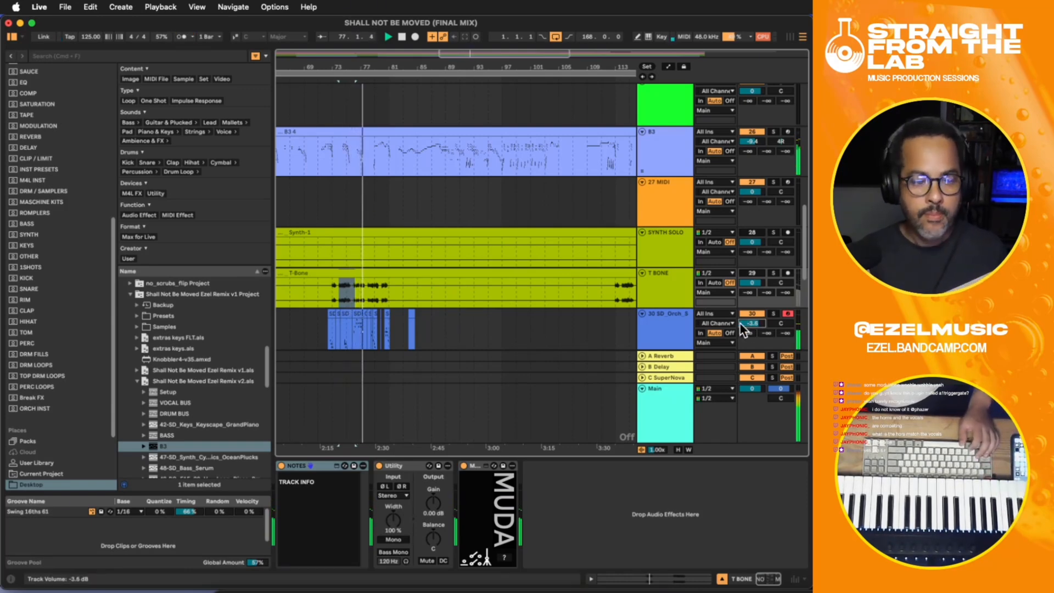
- With grid snapping on, delete the T-Bone audio from 81.1.1 to 87.1.1 and the stray tenor trombone clip near bar 84
{"action": "scroll", "coordinate": [558, 315], "scroll_direction": "down", "scroll_amount": 5}
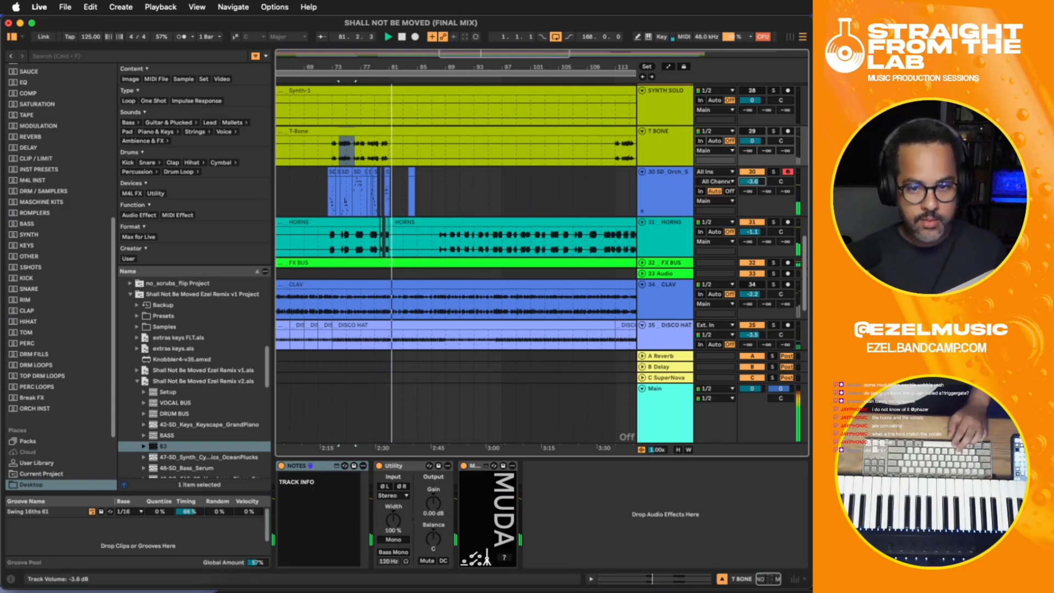
{"action": "left_click", "coordinate": [476, 169]}
{"action": "key", "text": "super+4"}
{"action": "left_click_drag", "start_coordinate": [388, 151], "coordinate": [434, 152]}
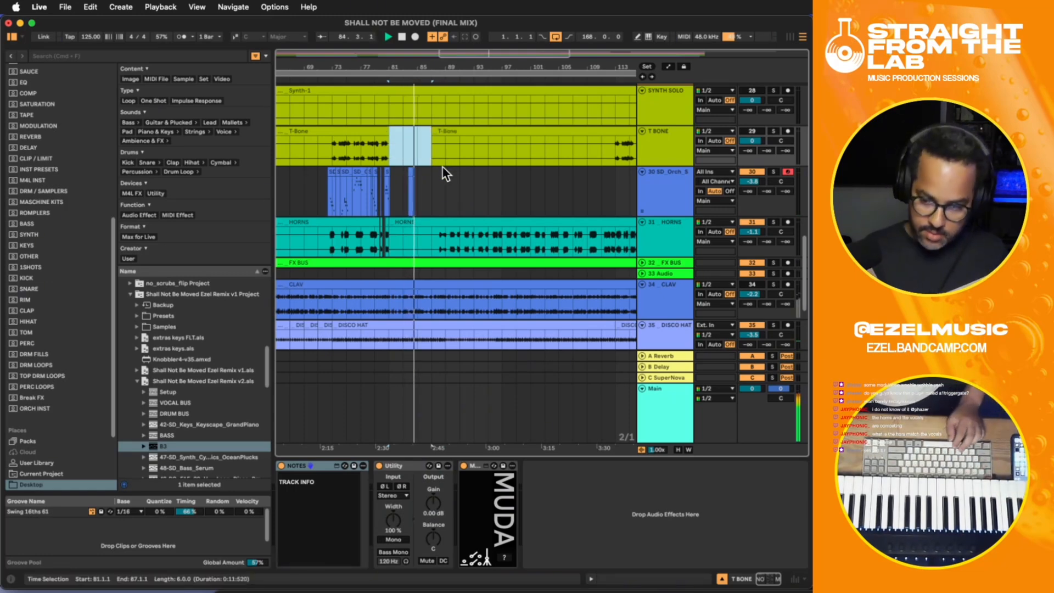
{"action": "scroll", "coordinate": [443, 166], "scroll_direction": "down", "scroll_amount": 1}
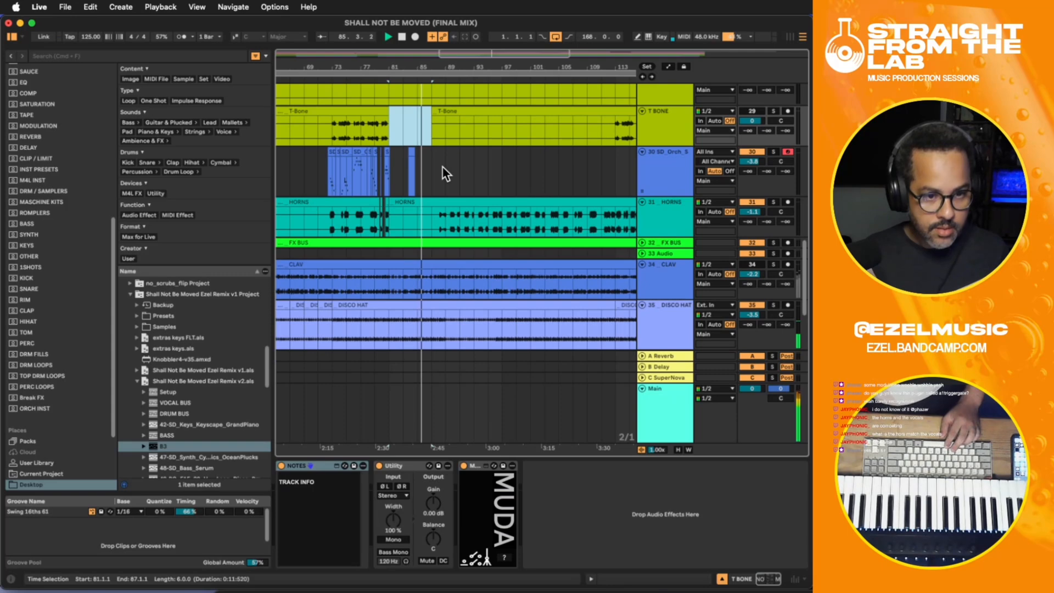
{"action": "left_click_drag", "start_coordinate": [440, 172], "coordinate": [404, 166]}
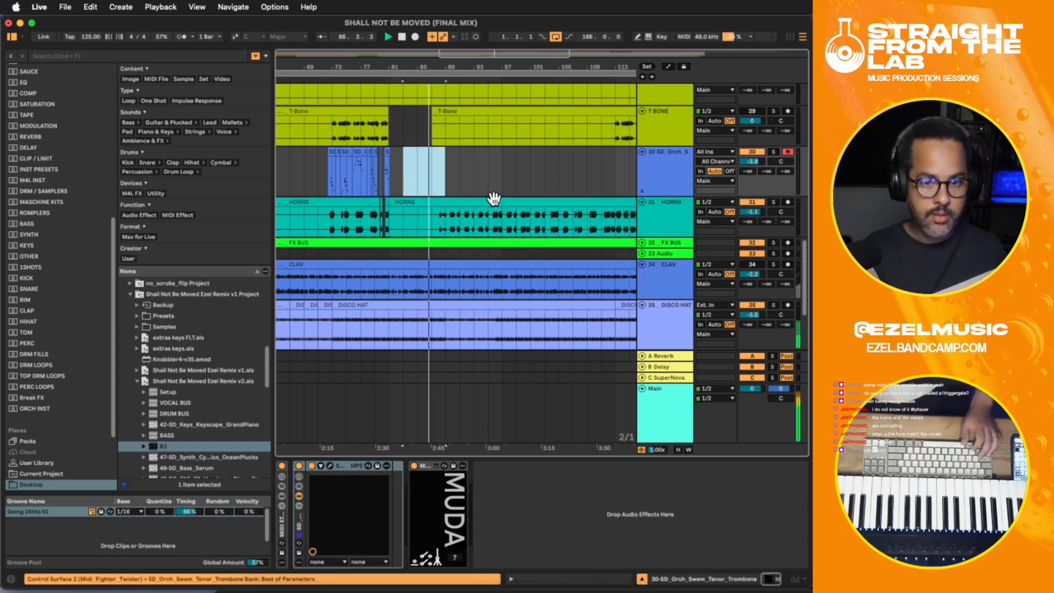
- Delete the B3 section from about bar 89 to 95 and play the song from 87.1.1
{"action": "scroll", "coordinate": [511, 205], "scroll_direction": "down", "scroll_amount": 1}
{"action": "scroll", "coordinate": [609, 234], "scroll_direction": "down", "scroll_amount": 2}
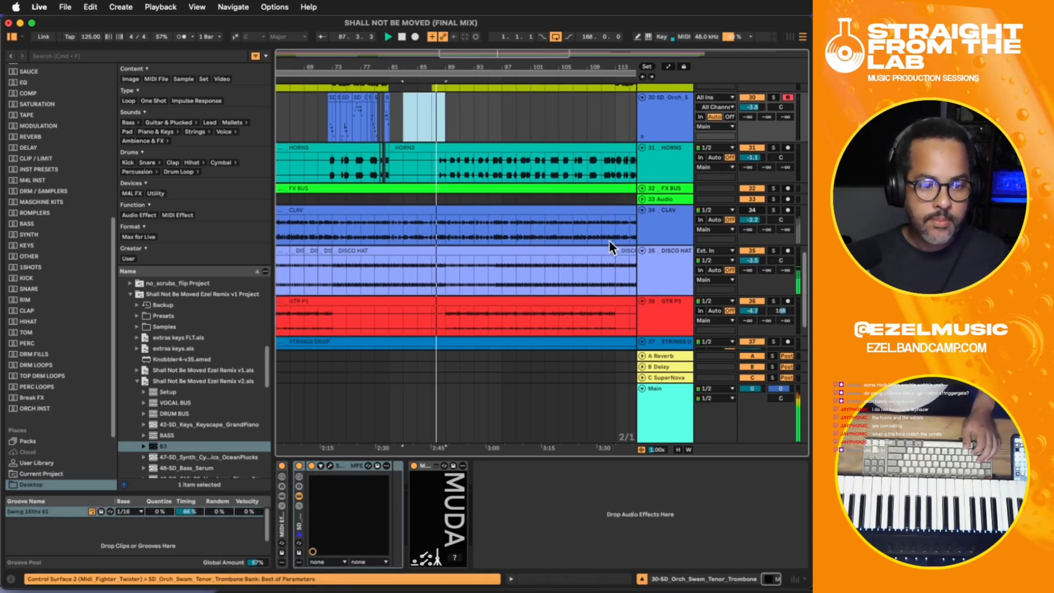
{"action": "scroll", "coordinate": [554, 274], "scroll_direction": "up", "scroll_amount": 10}
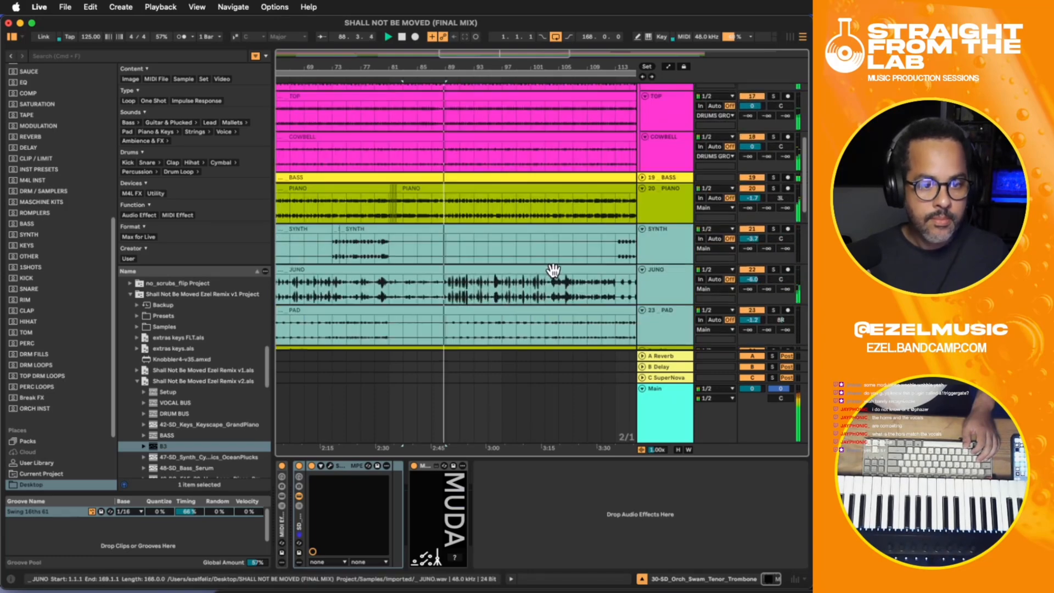
{"action": "scroll", "coordinate": [463, 261], "scroll_direction": "down", "scroll_amount": 2}
{"action": "left_click_drag", "start_coordinate": [446, 261], "coordinate": [489, 260]}
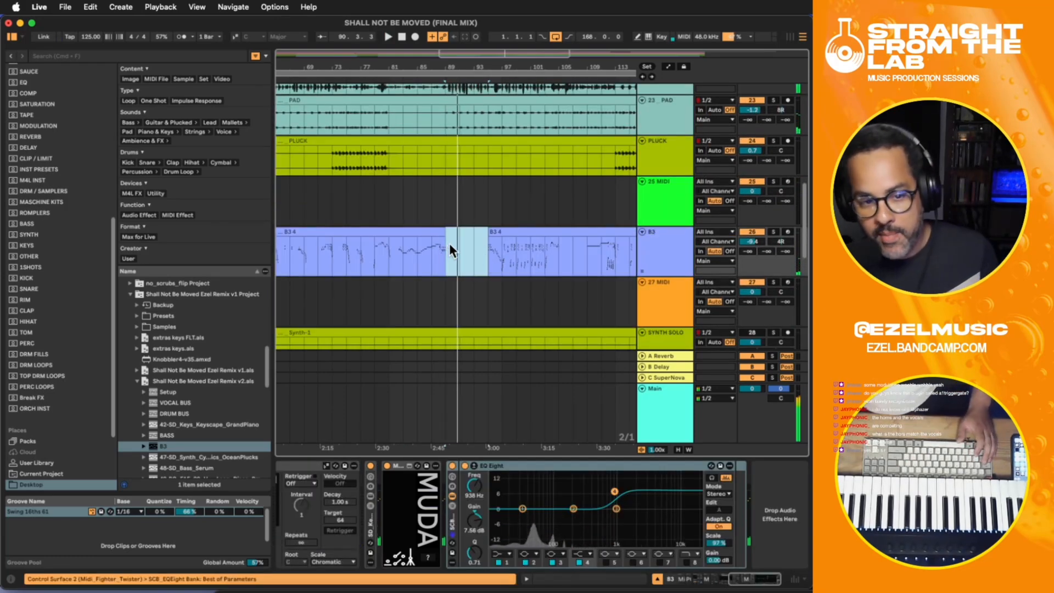
{"action": "key", "text": "space"}
{"action": "key", "text": "Delete"}
{"action": "left_click", "coordinate": [433, 248]}
{"action": "key", "text": "space"}
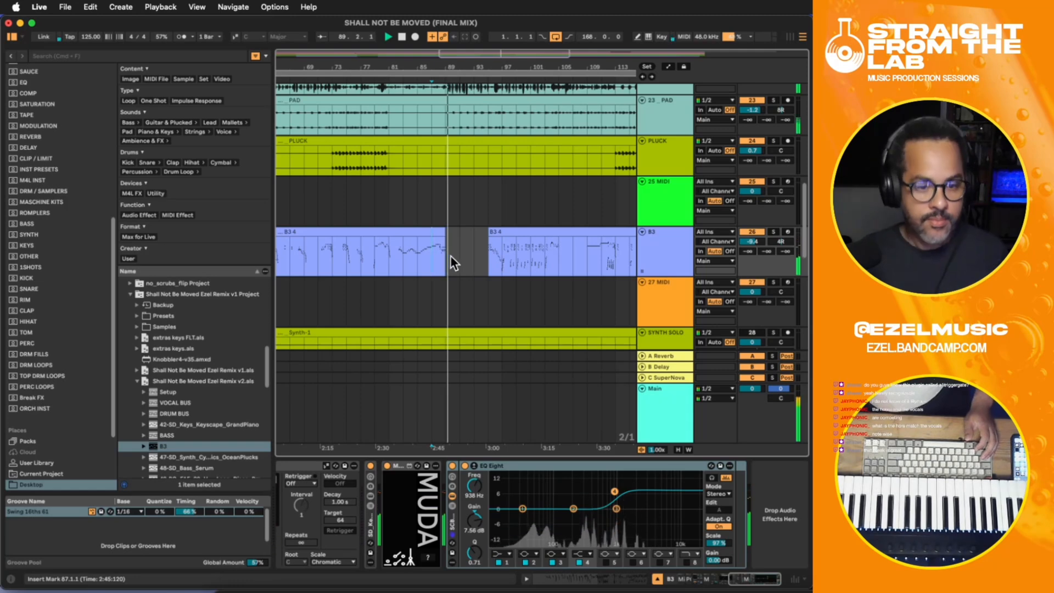
- Open the STRINGS clip's settings and raise its gain to 3.4 dB
{"action": "scroll", "coordinate": [453, 257], "scroll_direction": "down", "scroll_amount": 5}
{"action": "scroll", "coordinate": [455, 258], "scroll_direction": "down", "scroll_amount": 5}
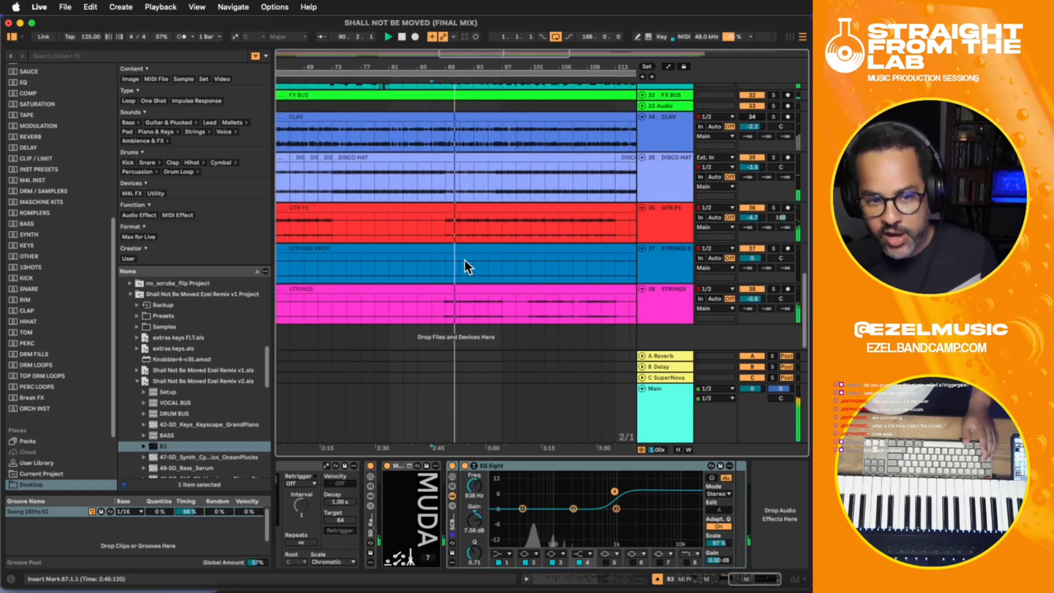
{"action": "left_click", "coordinate": [656, 302]}
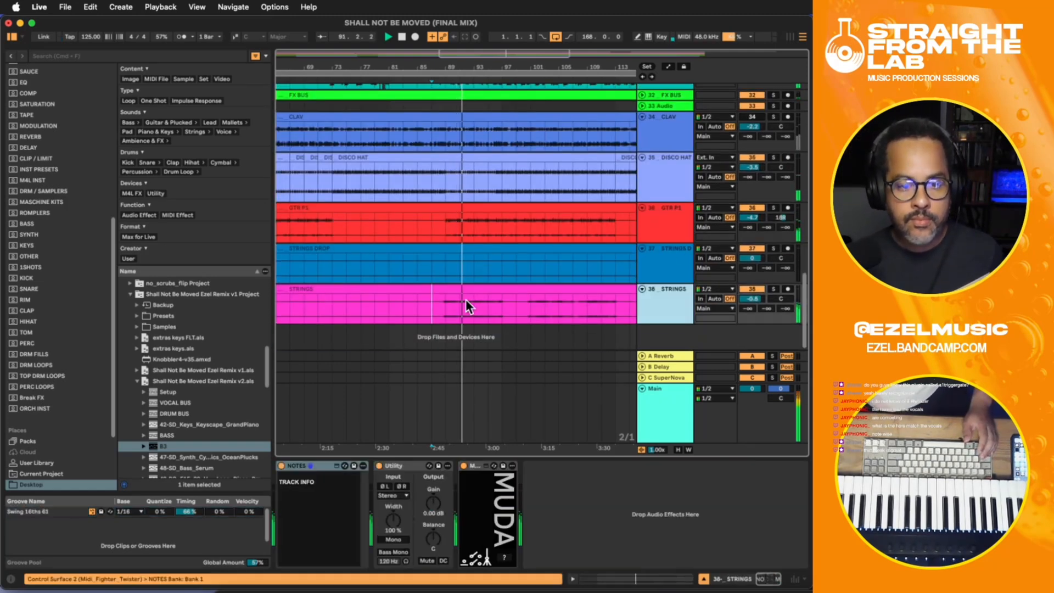
{"action": "left_click", "coordinate": [446, 302]}
{"action": "double_click", "coordinate": [527, 292]}
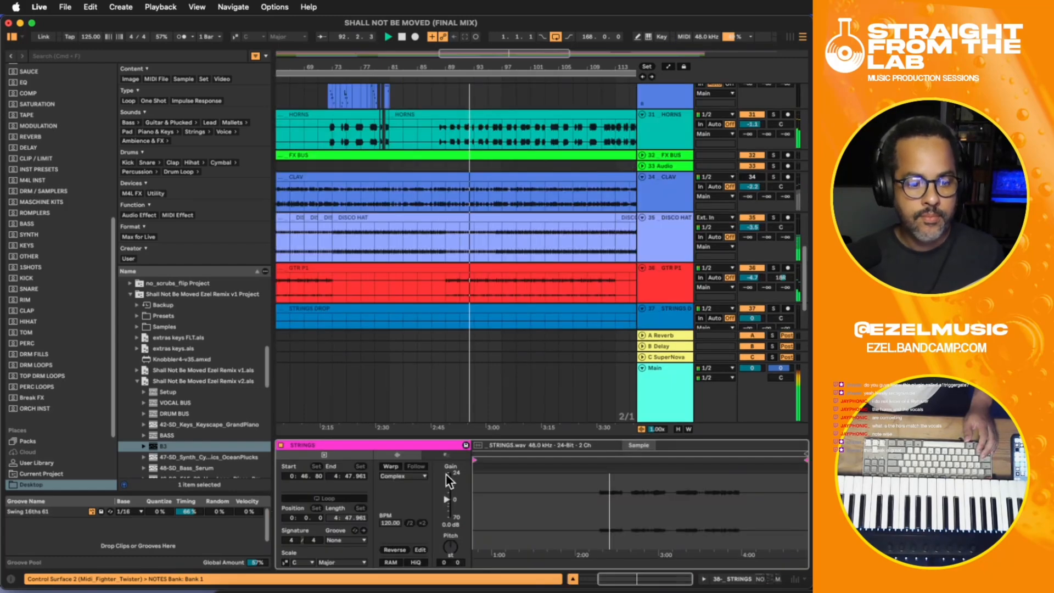
{"action": "scroll", "coordinate": [526, 230], "scroll_direction": "down", "scroll_amount": 3}
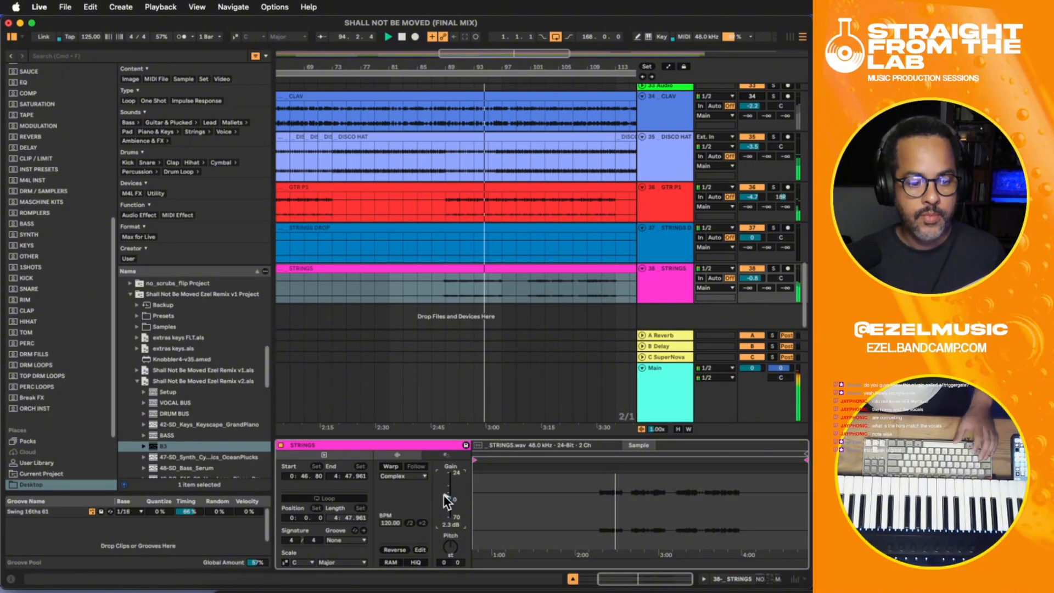
{"action": "left_click_drag", "start_coordinate": [447, 496], "coordinate": [448, 492]}
- Stop playback, open the HORNS clip's settings, and place the insert marker at 89.1.1 on that track
{"action": "scroll", "coordinate": [467, 196], "scroll_direction": "up", "scroll_amount": 4}
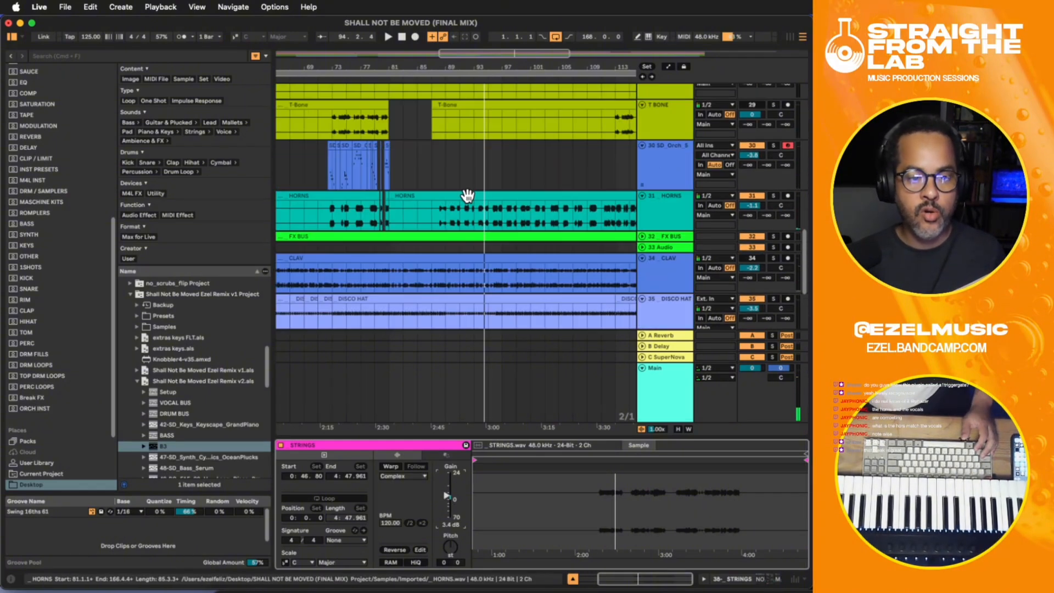
{"action": "key", "text": "space"}
{"action": "left_click", "coordinate": [442, 212]}
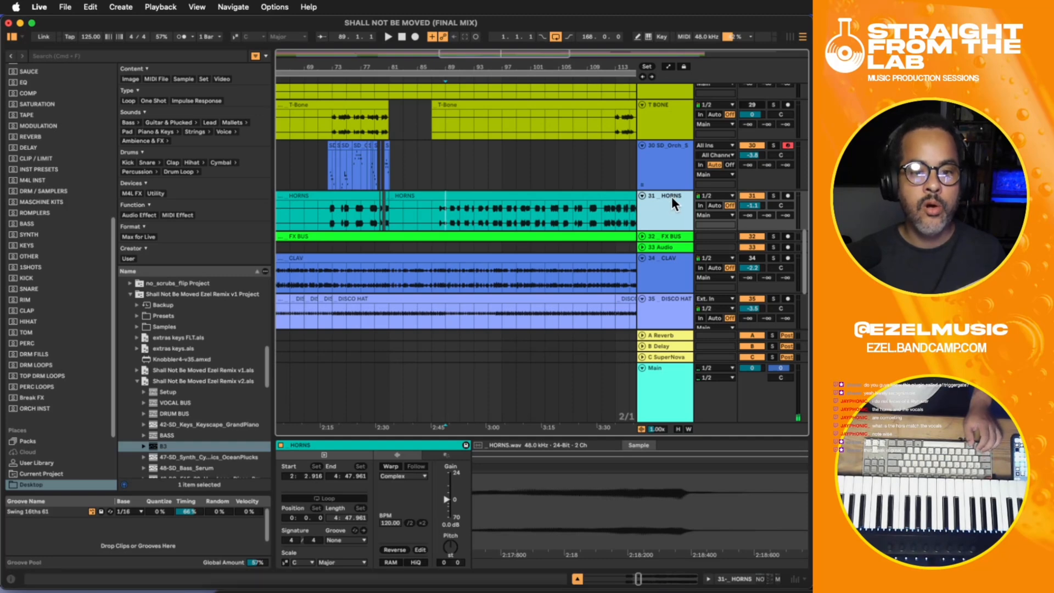
- Rename the tenor trombone track to T-BONE and group it with the HORNS track
{"action": "left_click", "coordinate": [673, 166]}
{"action": "key", "text": "super+r"}
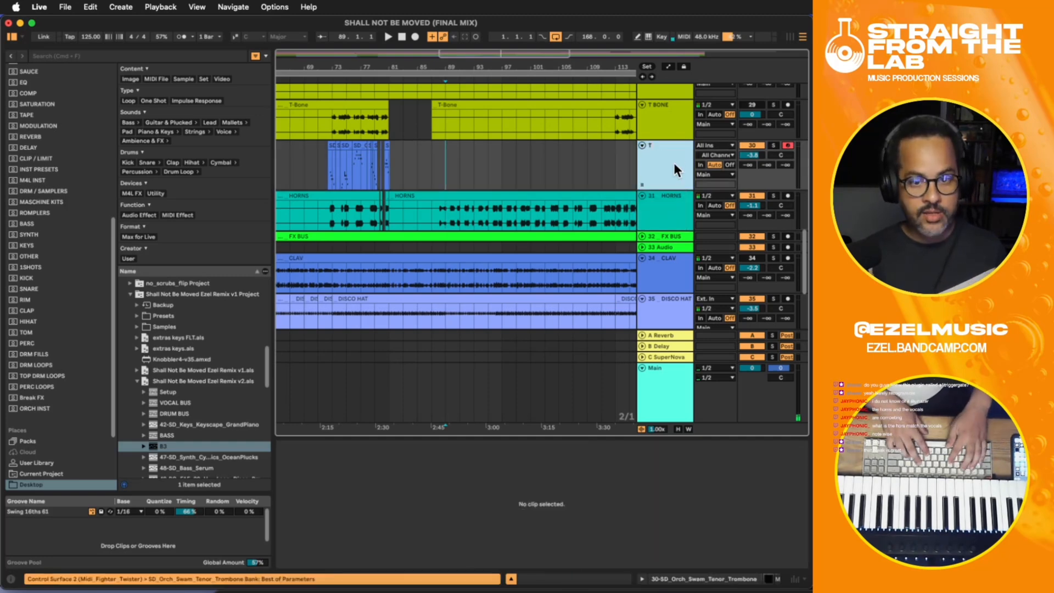
{"action": "left_click", "coordinate": [670, 211]}
{"action": "key", "text": "super+g"}
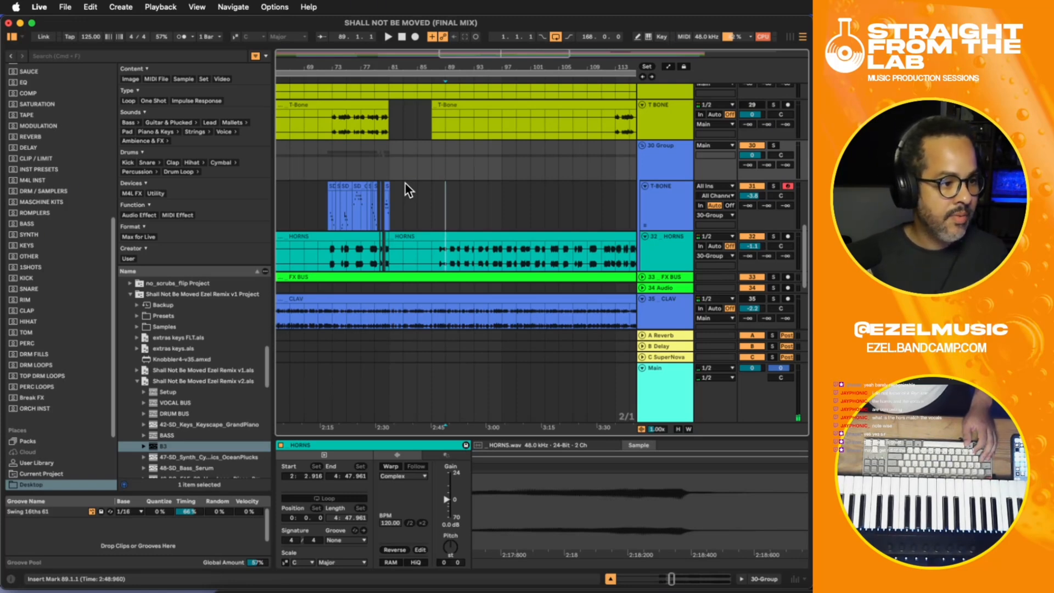
- Play the song from 87.1.1 to check the new group against the surrounding tracks
{"action": "scroll", "coordinate": [391, 187], "scroll_direction": "down", "scroll_amount": 5}
{"action": "scroll", "coordinate": [390, 187], "scroll_direction": "up", "scroll_amount": 5}
{"action": "left_click", "coordinate": [433, 152]}
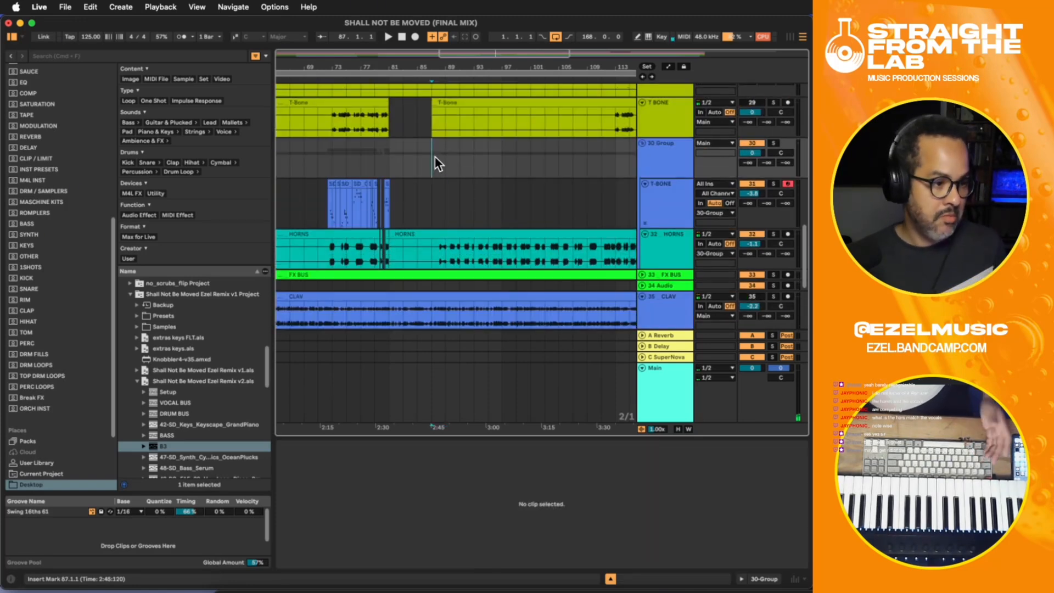
{"action": "key", "text": "space"}
{"action": "scroll", "coordinate": [435, 157], "scroll_direction": "down", "scroll_amount": 7}
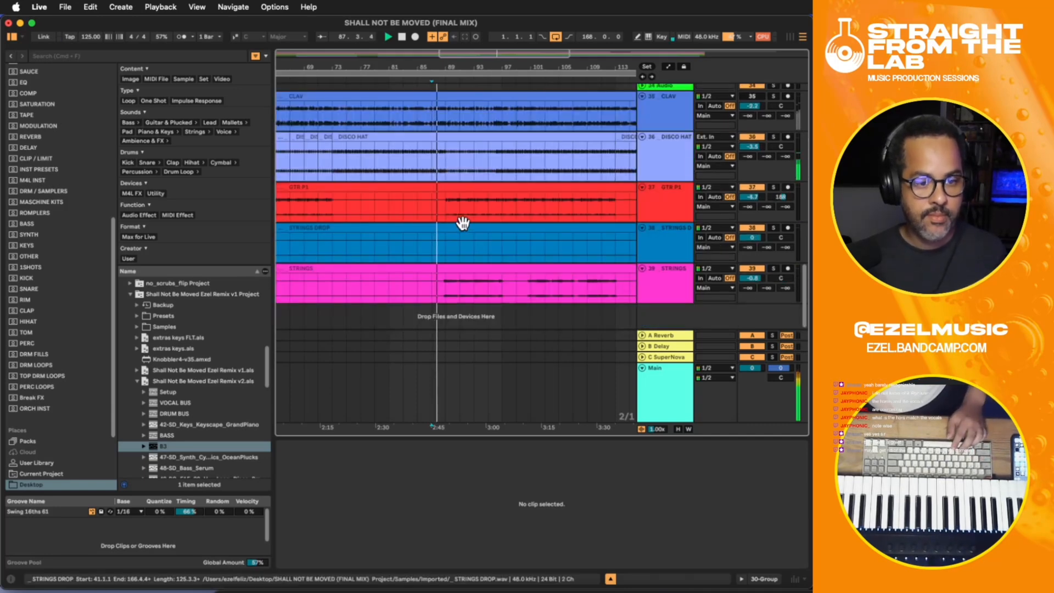
{"action": "scroll", "coordinate": [463, 223], "scroll_direction": "up", "scroll_amount": 7}
- Split the HORNS clip at 89.1.1 and 95.1.1 and select the isolated section
{"action": "left_click_drag", "start_coordinate": [447, 254], "coordinate": [487, 255]}
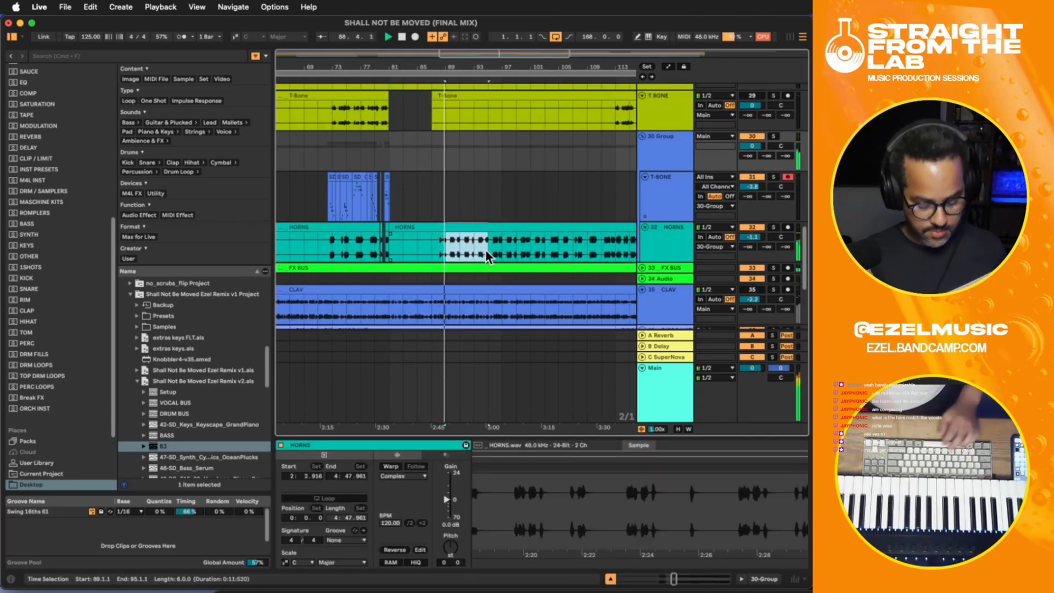
{"action": "key", "text": "super+e"}
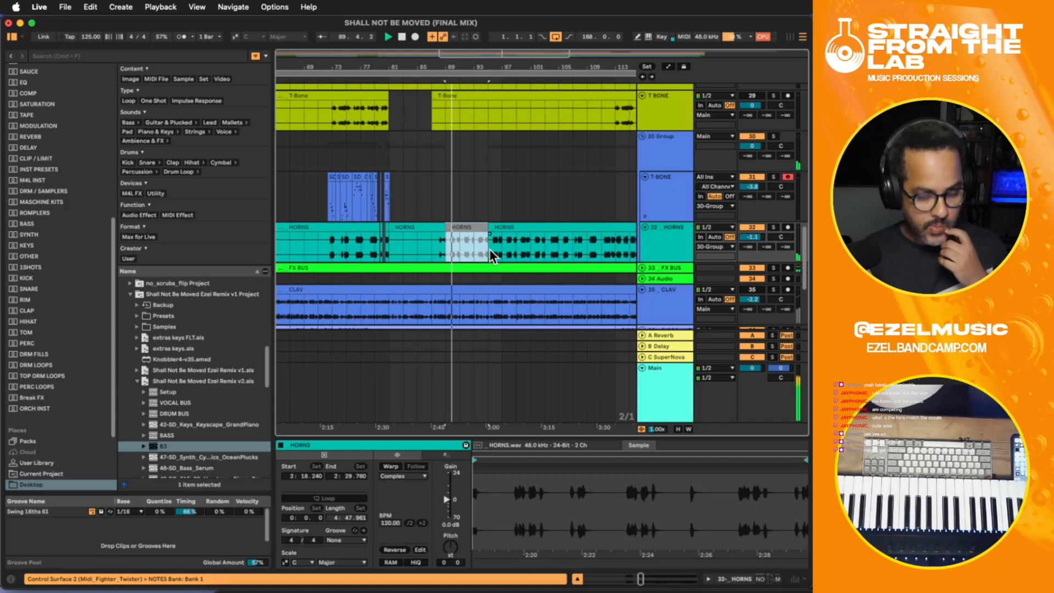
{"action": "scroll", "coordinate": [505, 271], "scroll_direction": "down", "scroll_amount": 7}
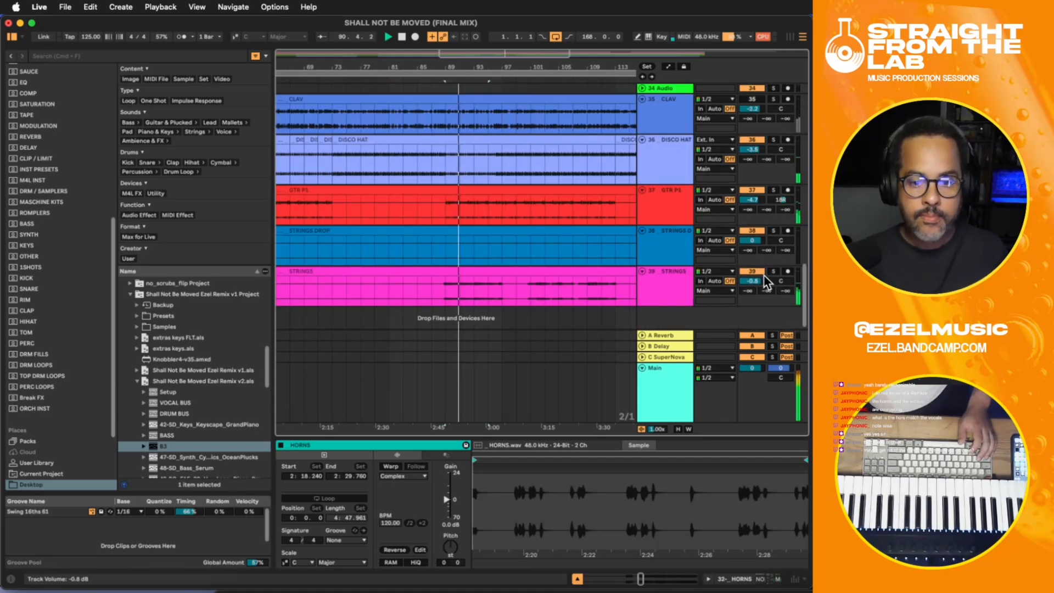
{"action": "scroll", "coordinate": [640, 218], "scroll_direction": "up", "scroll_amount": 5}
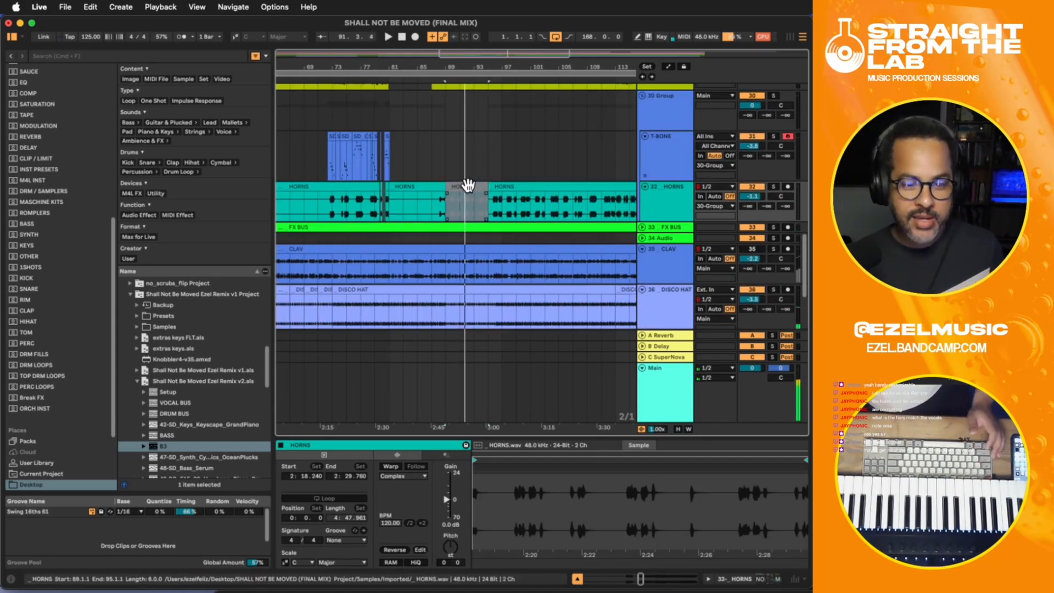
{"action": "left_click", "coordinate": [467, 184]}
- Lower the STRINGS track volume to -3.3 dB and play the song from 87.1.1
{"action": "scroll", "coordinate": [467, 183], "scroll_direction": "down", "scroll_amount": 1}
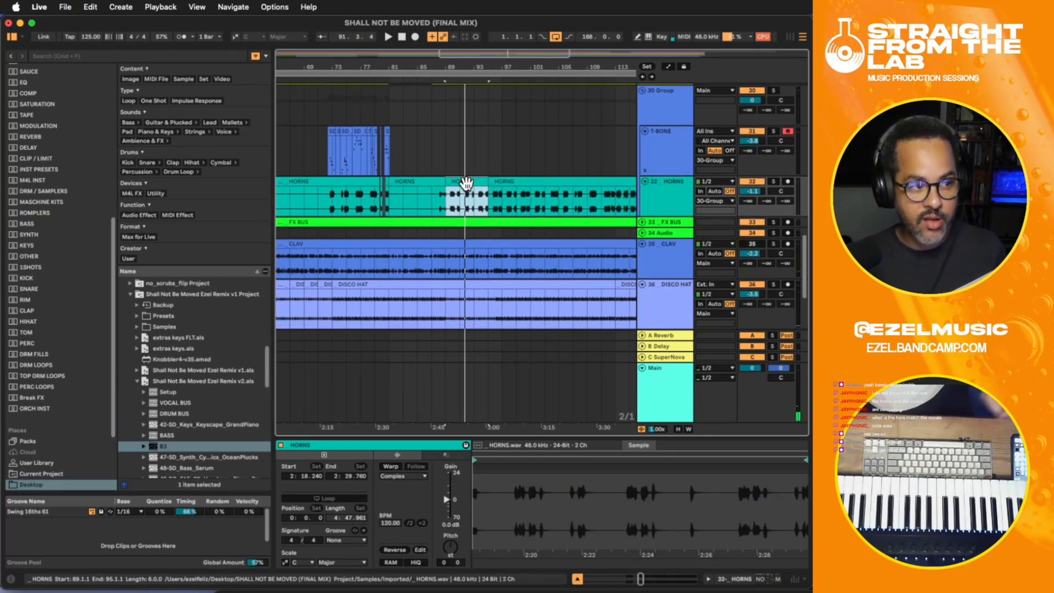
{"action": "scroll", "coordinate": [465, 220], "scroll_direction": "down", "scroll_amount": 6}
{"action": "left_click", "coordinate": [431, 285]}
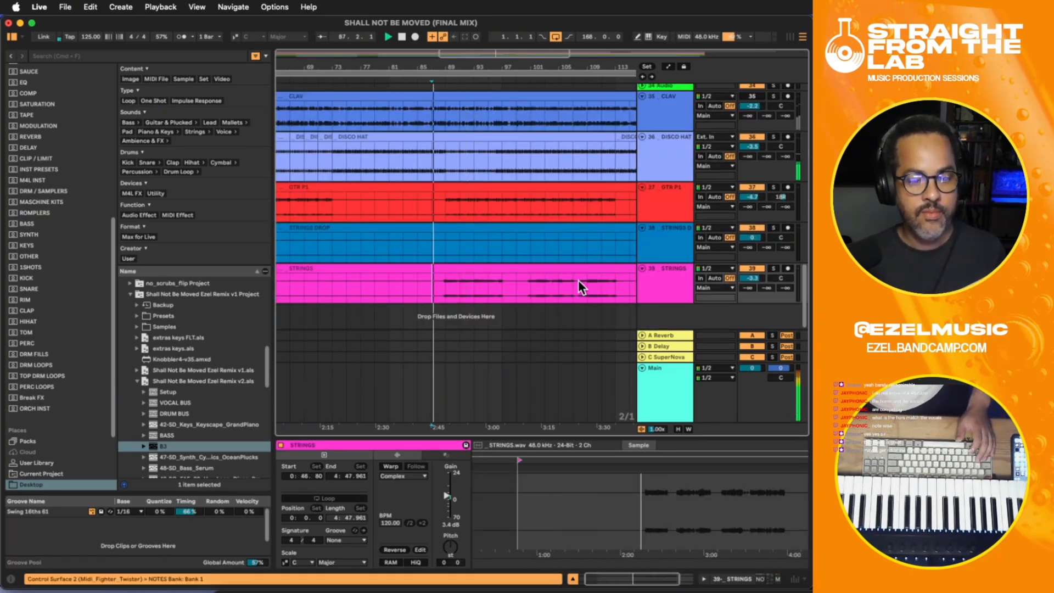
- Paste Kickstart 2 at the end of the STRINGS track's device chain, close its plug-in window, and fine-tune the track's volume
{"action": "left_click", "coordinate": [674, 283]}
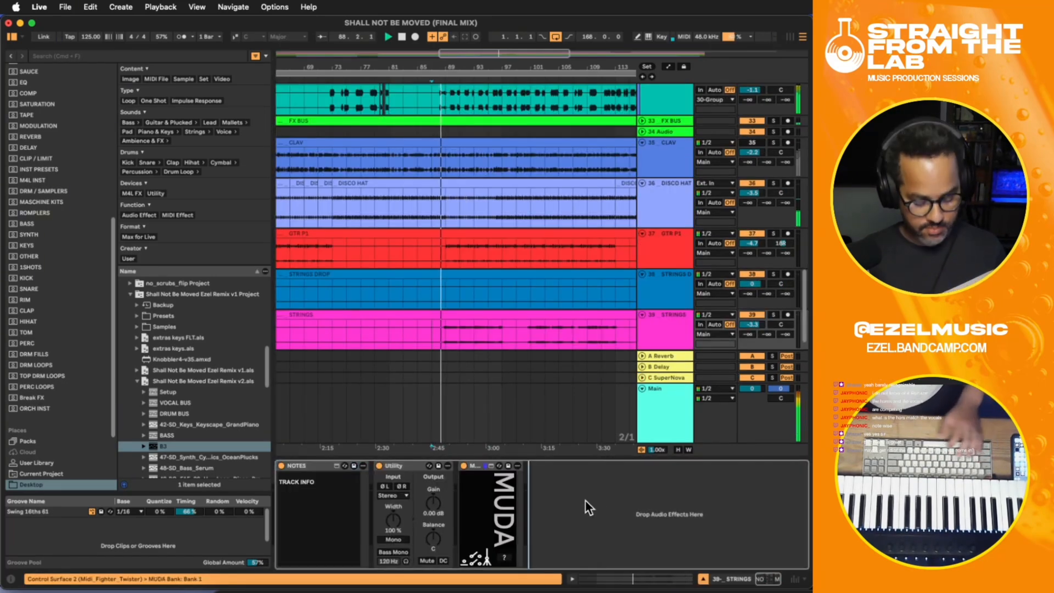
{"action": "key", "text": "super+v"}
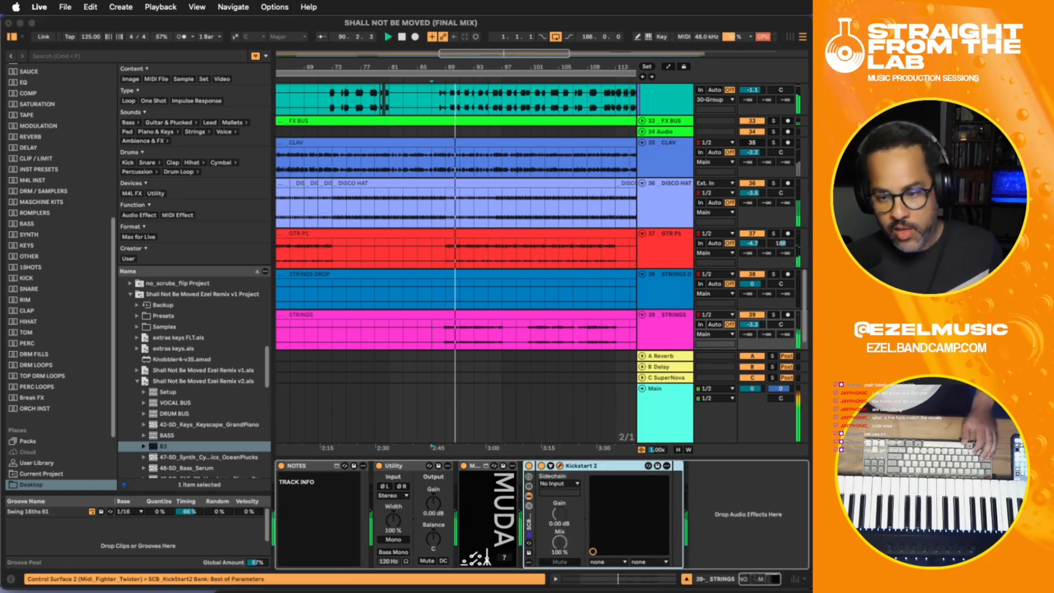
{"action": "left_click_drag", "start_coordinate": [657, 296], "coordinate": [297, 212]}
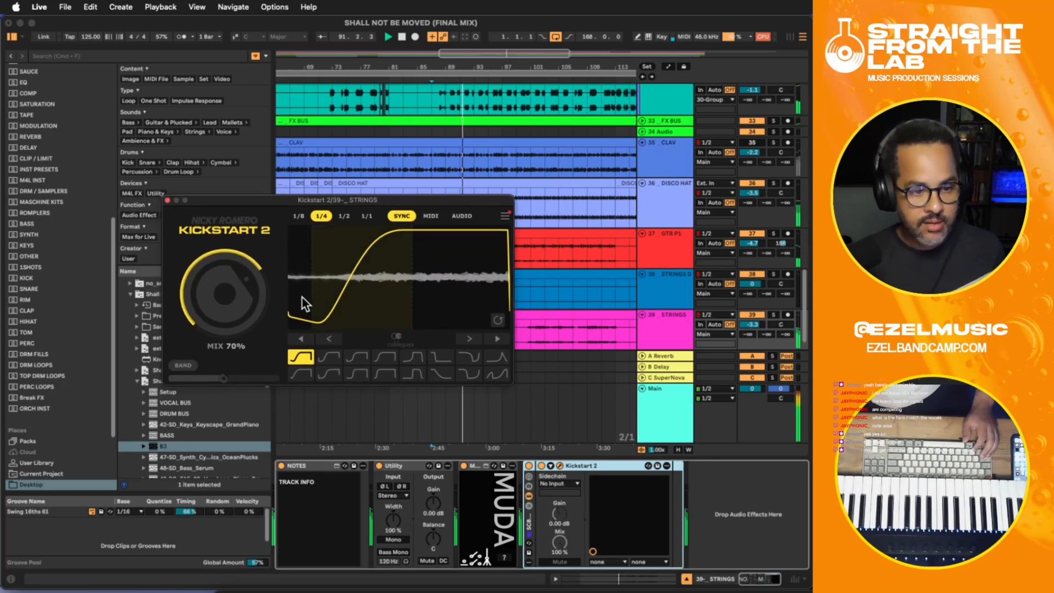
{"action": "left_click", "coordinate": [164, 204]}
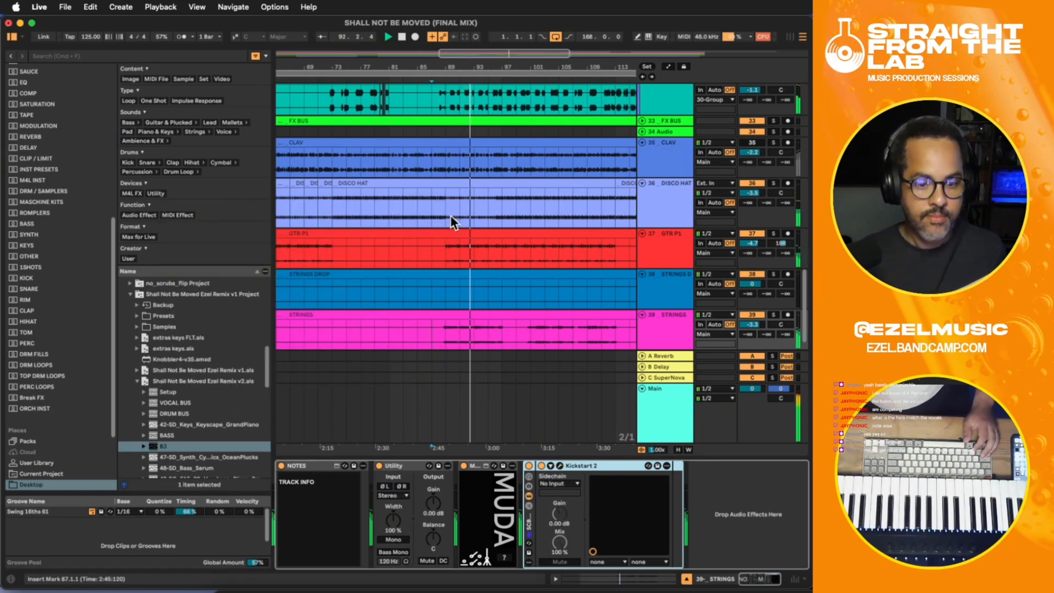
{"action": "left_click_drag", "start_coordinate": [753, 324], "coordinate": [749, 324]}
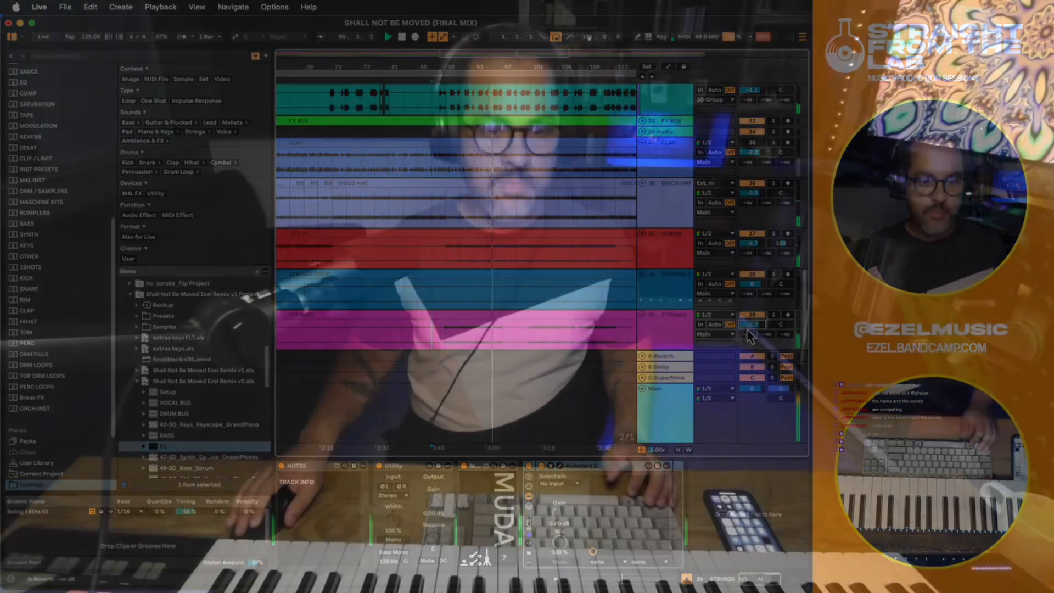
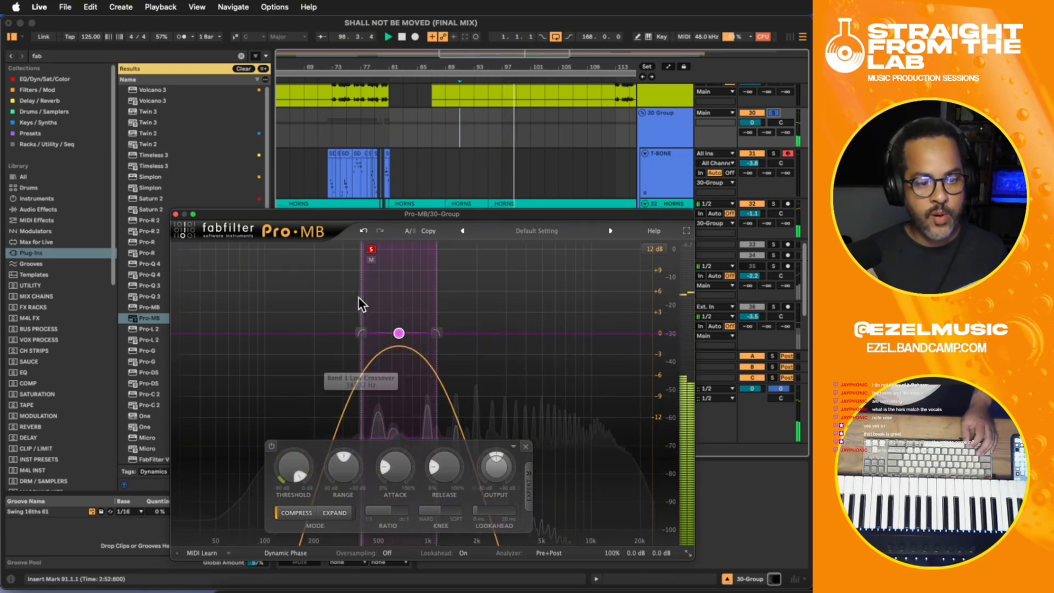
- Widen Pro-MB's band 1 on 30-Group slightly downward, set it to -3.70 dB at 641.67 Hz without band solo, and close the plug-in window
{"action": "left_click_drag", "start_coordinate": [360, 300], "coordinate": [356, 295]}
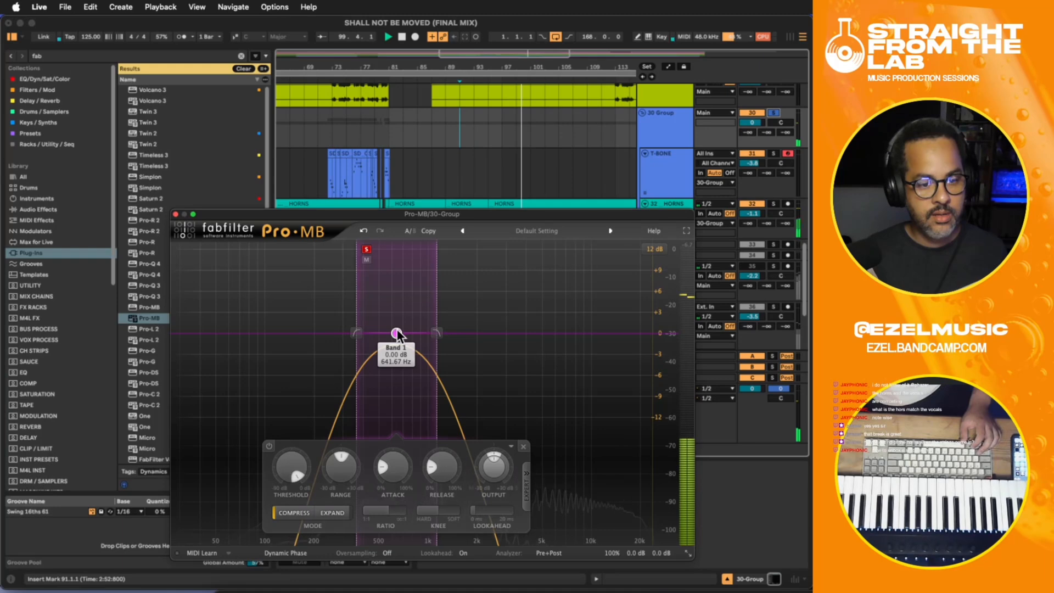
{"action": "left_click_drag", "start_coordinate": [397, 332], "coordinate": [396, 356]}
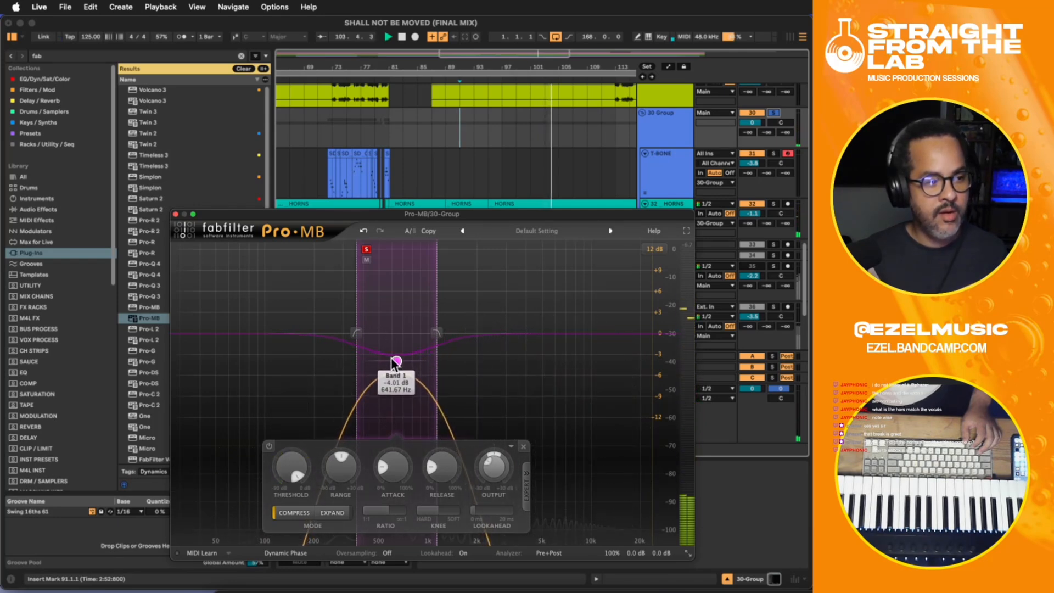
{"action": "left_click", "coordinate": [367, 250]}
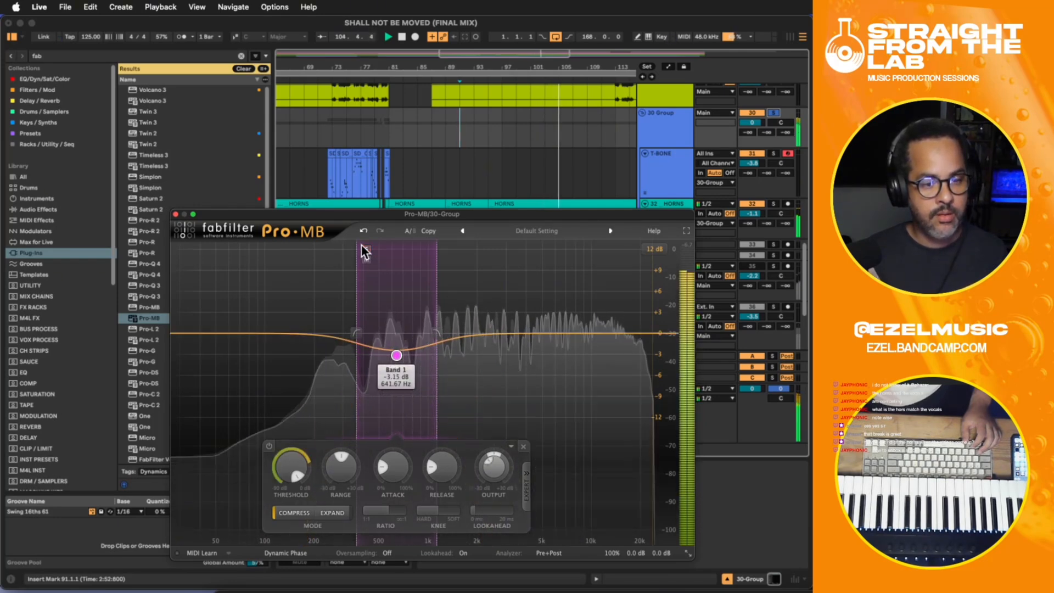
{"action": "left_click_drag", "start_coordinate": [397, 355], "coordinate": [396, 361]}
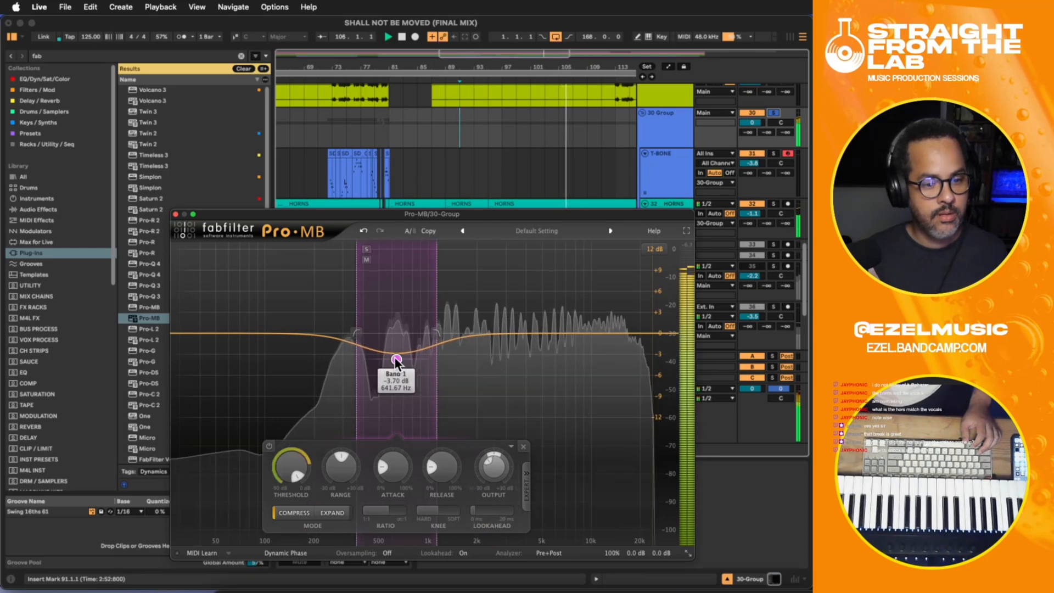
{"action": "left_click", "coordinate": [176, 215]}
- Play the soloed 30-Group from 91.1.1 and compare its sound with Pro-MB bypassed and active
{"action": "left_click", "coordinate": [663, 142]}
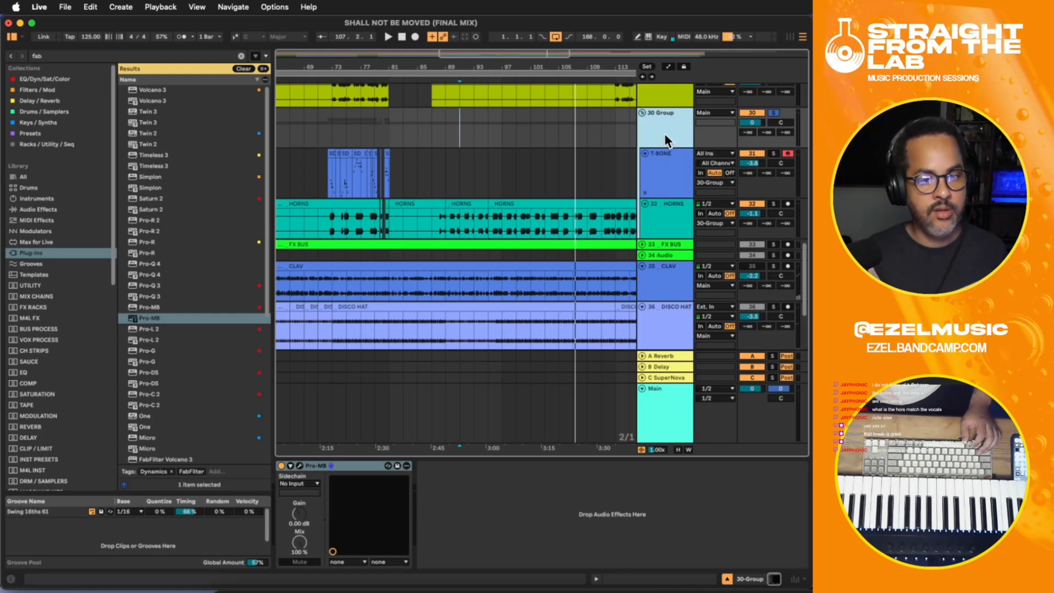
{"action": "key", "text": "space"}
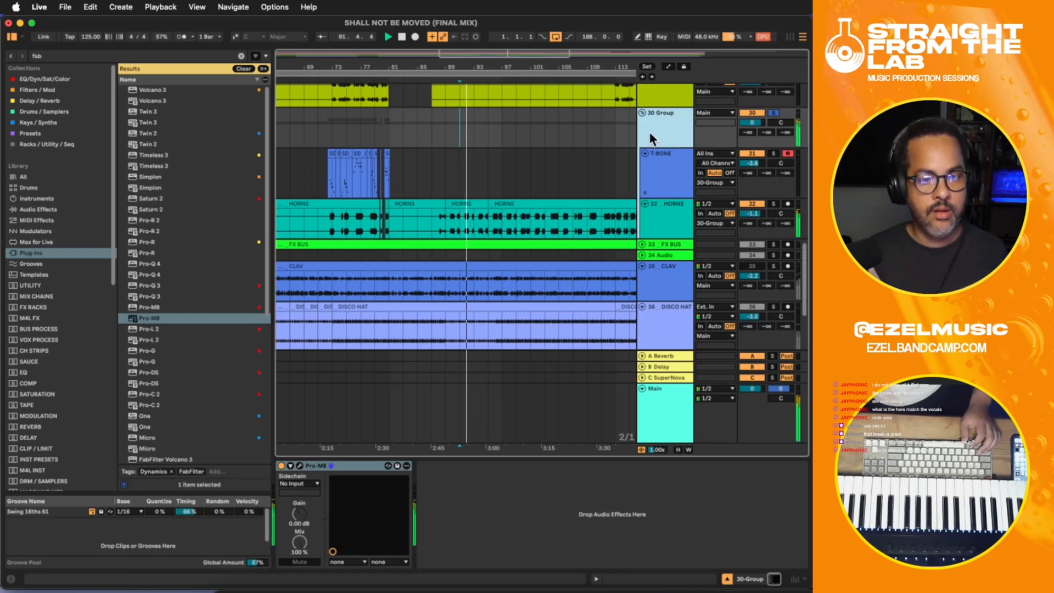
{"action": "left_click", "coordinate": [281, 466]}
{"action": "left_click", "coordinate": [281, 466]}
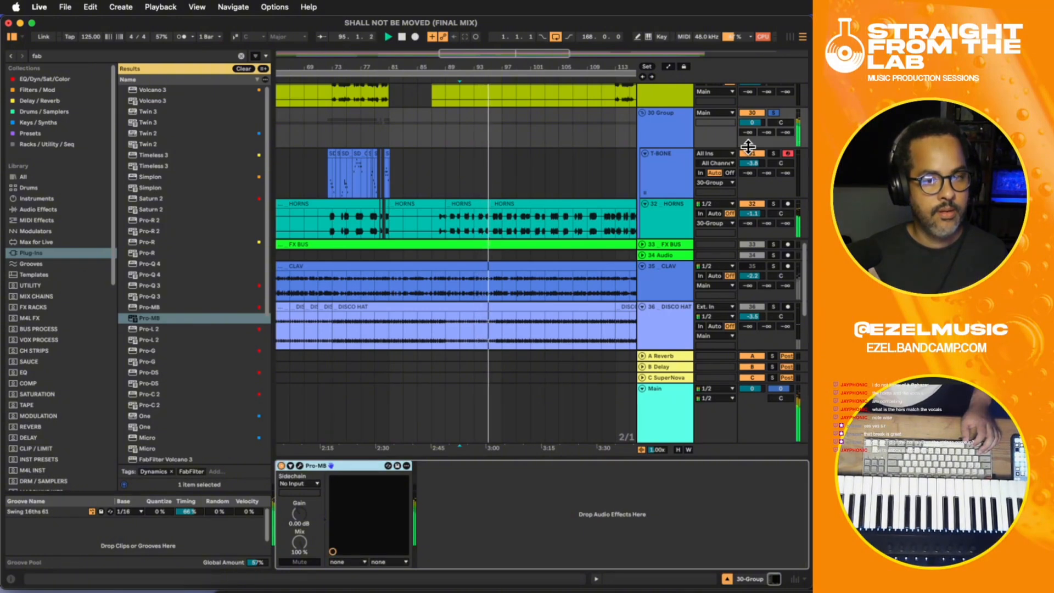
- Unsolo 30-Group and set its volume to 0.1 dB while the full mix plays
{"action": "left_click", "coordinate": [774, 112]}
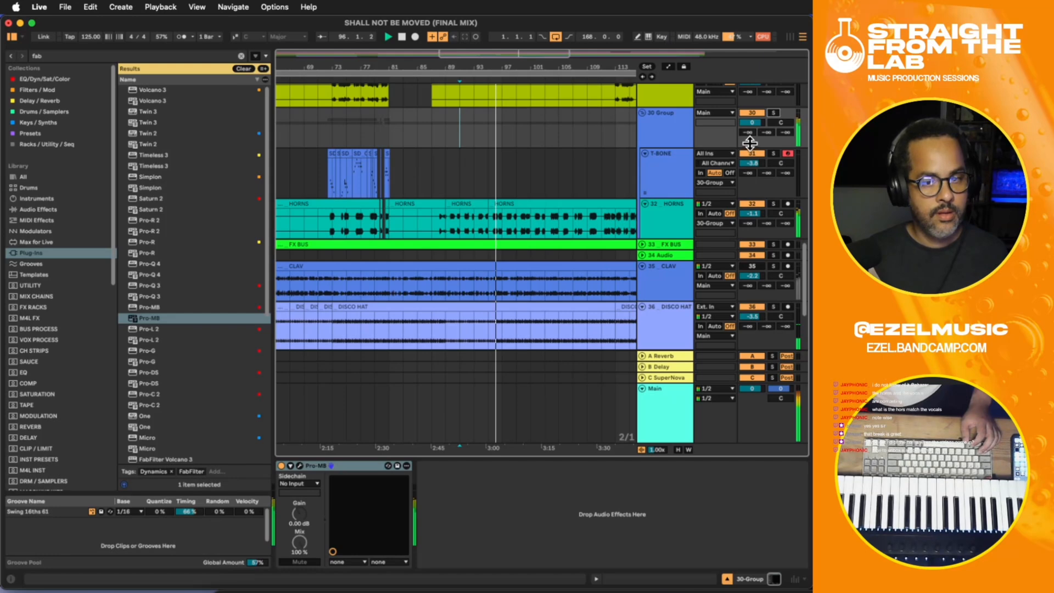
{"action": "double_click", "coordinate": [661, 124]}
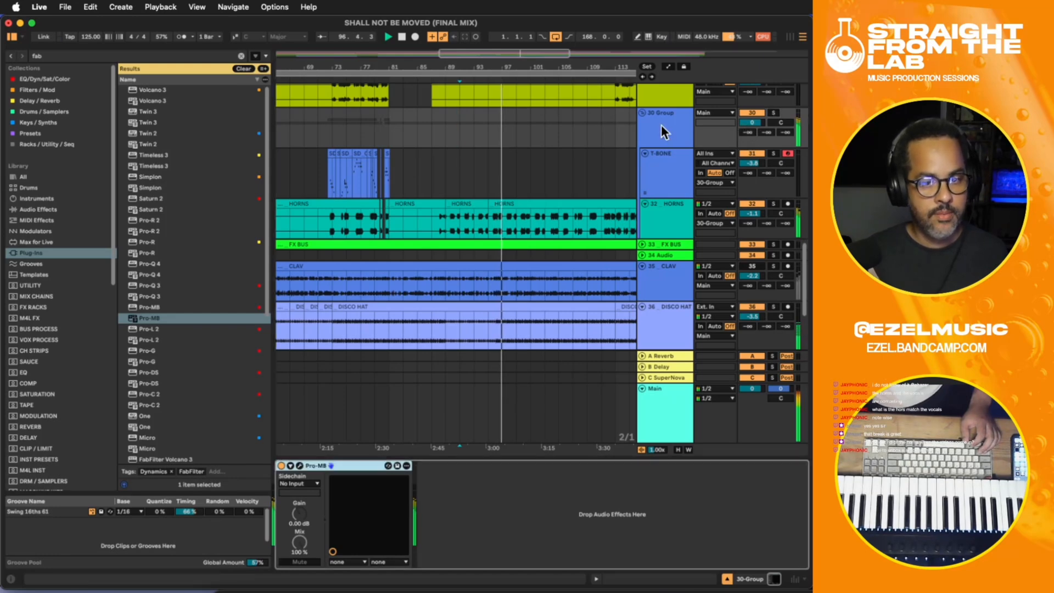
{"action": "left_click", "coordinate": [476, 511]}
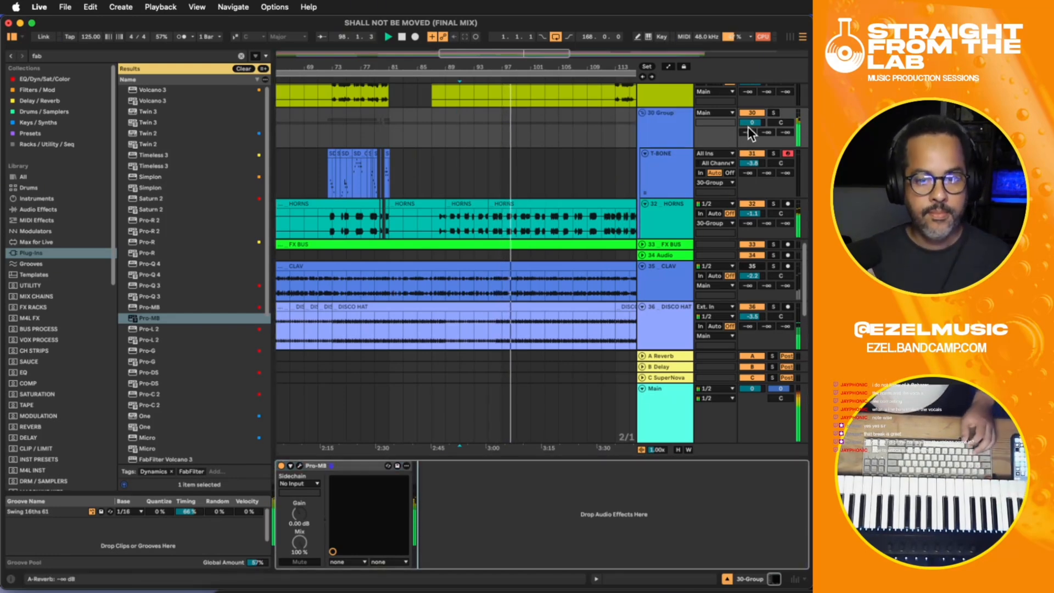
{"action": "left_click_drag", "start_coordinate": [748, 126], "coordinate": [748, 125]}
{"action": "left_click", "coordinate": [666, 125]}
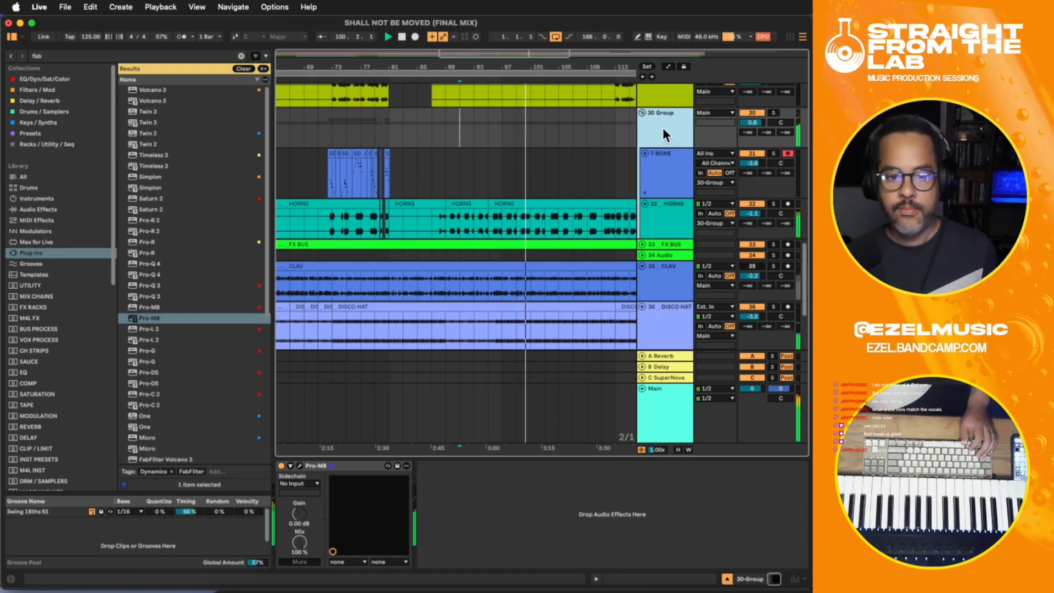
{"action": "left_click_drag", "start_coordinate": [748, 122], "coordinate": [746, 118]}
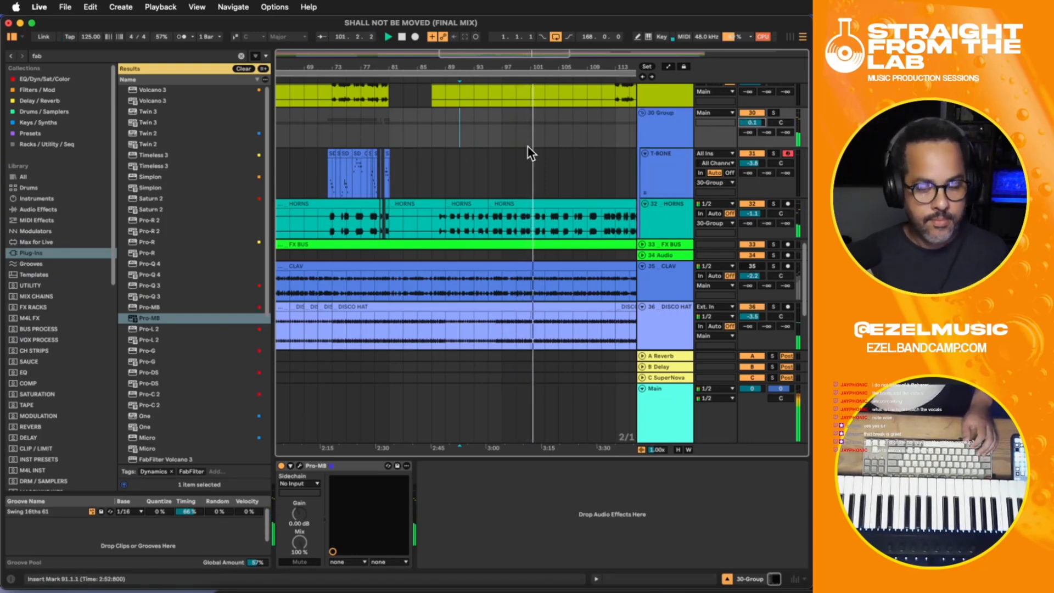
- Compare 30-Group with Pro-MB bypassed and active, first in the full mix and again with the group soloed from 91.1.1
{"action": "left_click", "coordinate": [283, 469]}
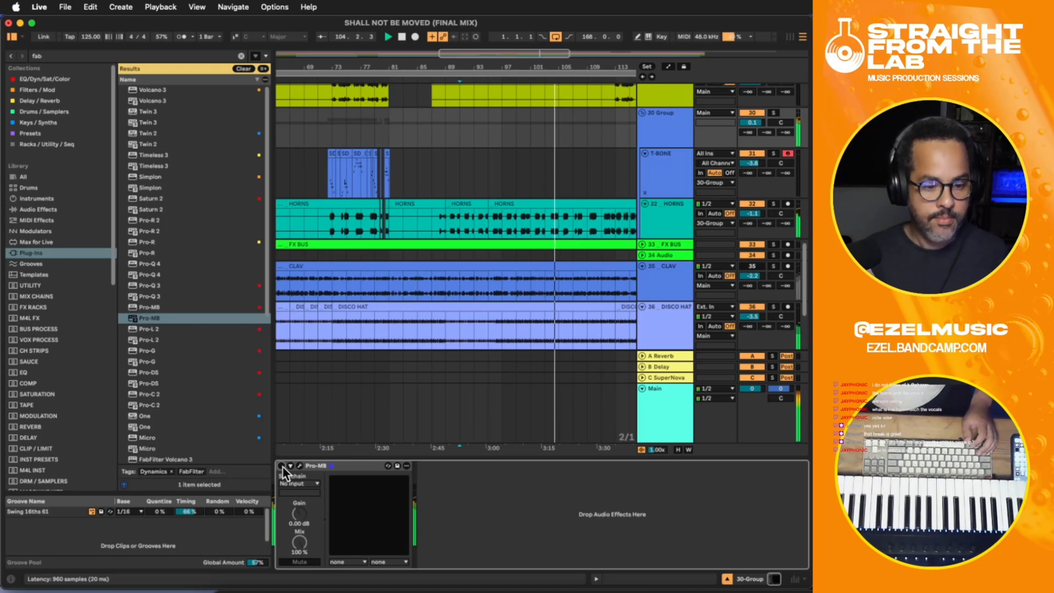
{"action": "left_click", "coordinate": [658, 141]}
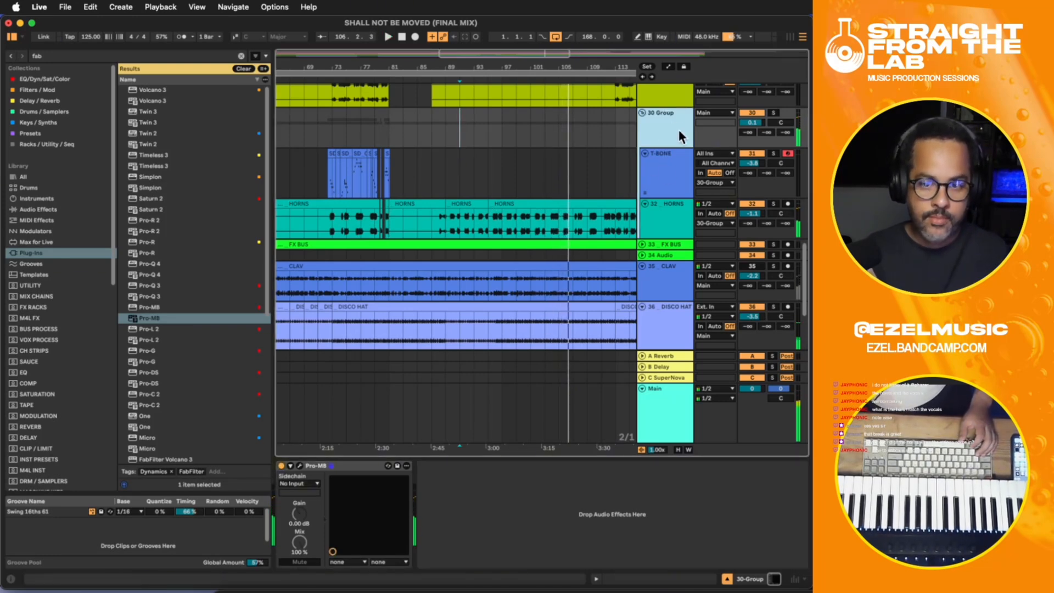
{"action": "left_click", "coordinate": [774, 114]}
{"action": "key", "text": "space"}
{"action": "key", "text": "space"}
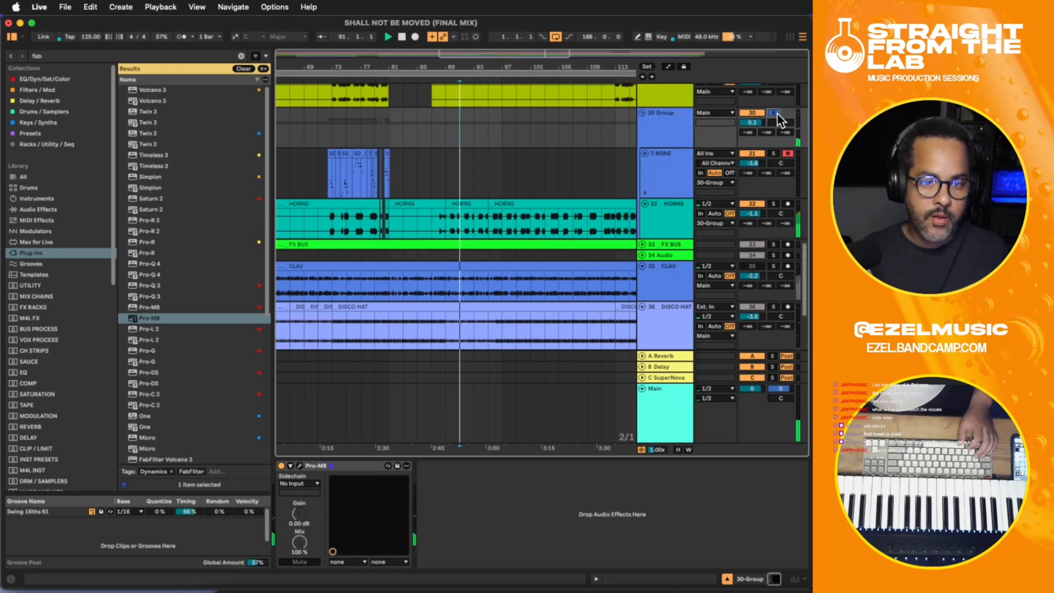
{"action": "left_click", "coordinate": [279, 468]}
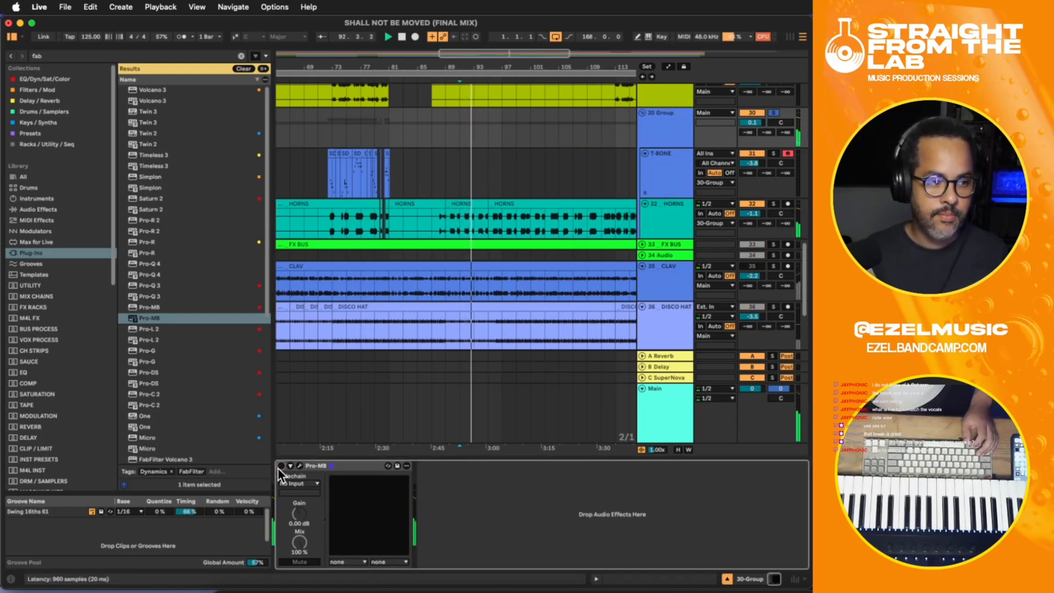
{"action": "left_click", "coordinate": [279, 467]}
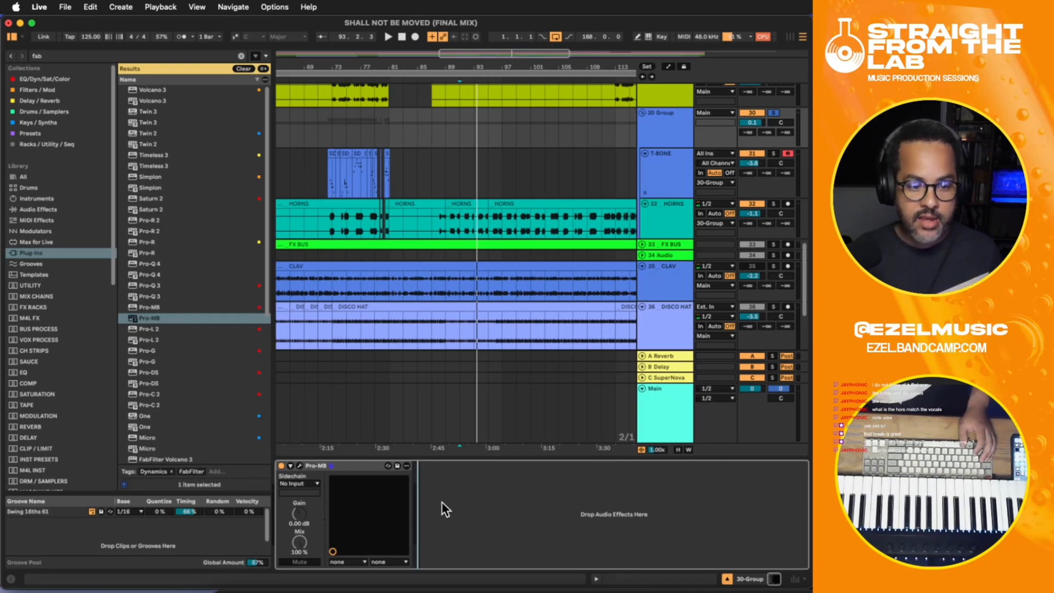
{"action": "key", "text": "space"}
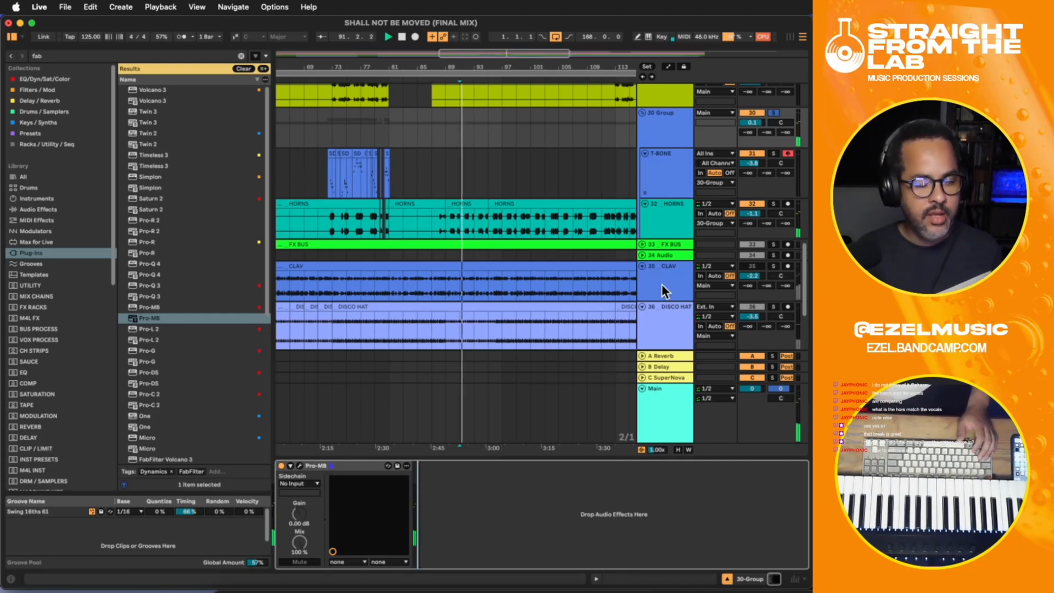
{"action": "left_click", "coordinate": [281, 466]}
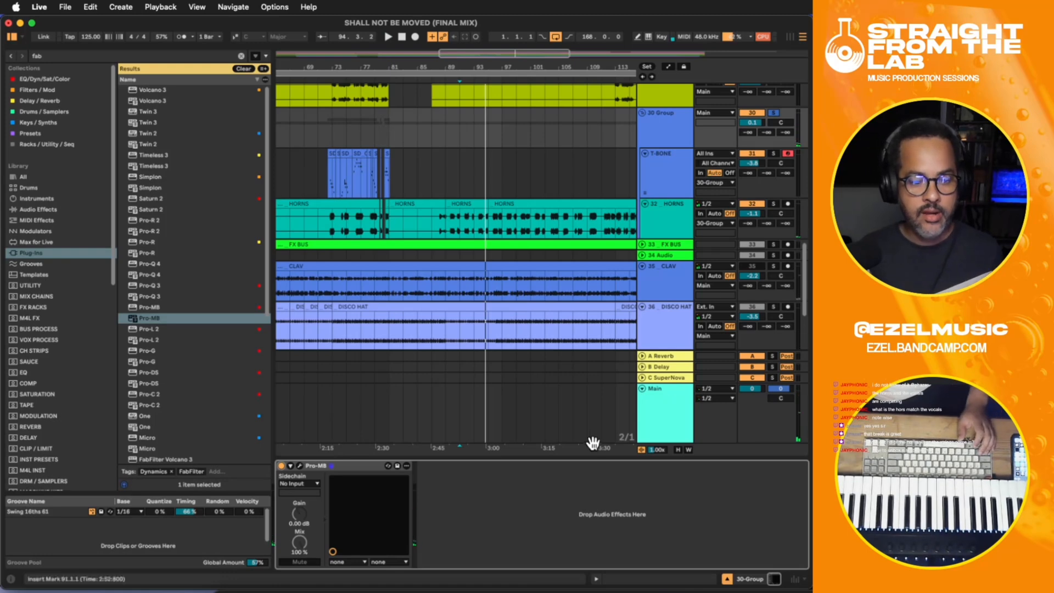
- Add Xvox Space after Pro-MB on 30-Group and load its Dark Plate preset
{"action": "left_click", "coordinate": [466, 512]}
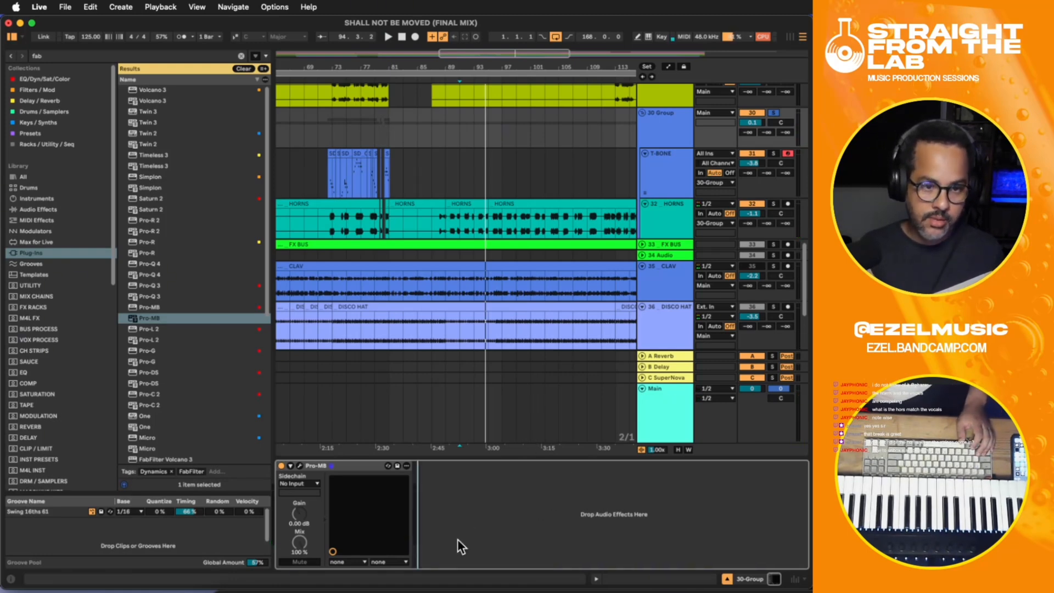
{"action": "key", "text": "space"}
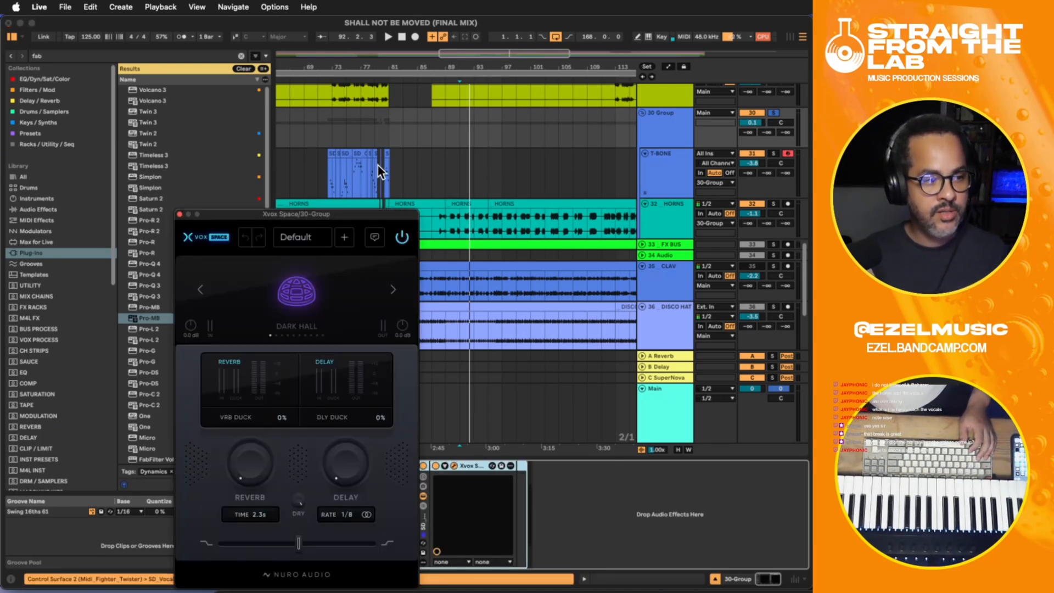
{"action": "left_click_drag", "start_coordinate": [326, 212], "coordinate": [423, 130]}
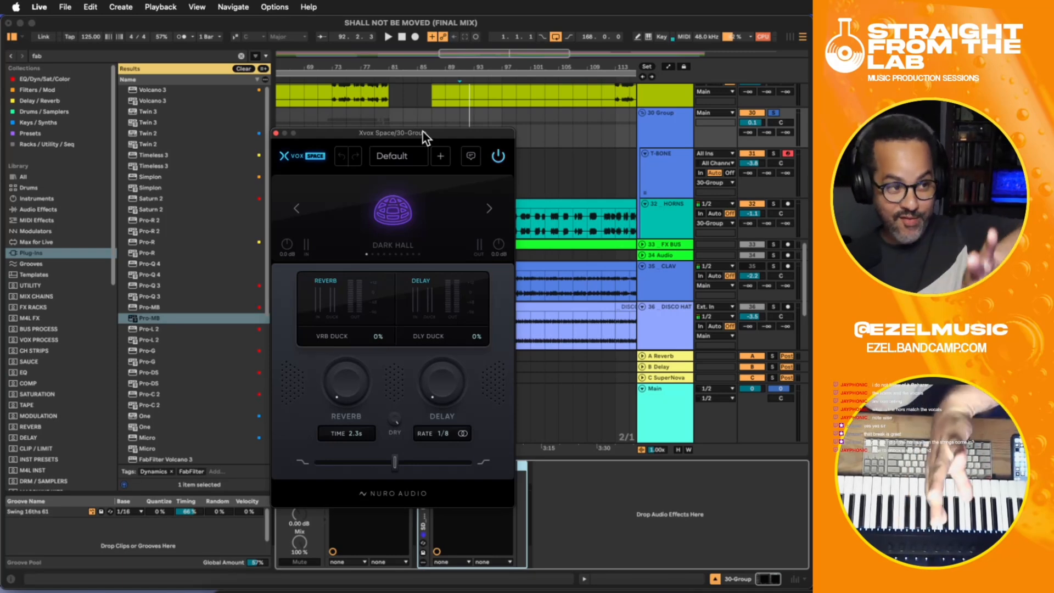
{"action": "left_click_drag", "start_coordinate": [419, 131], "coordinate": [432, 133]}
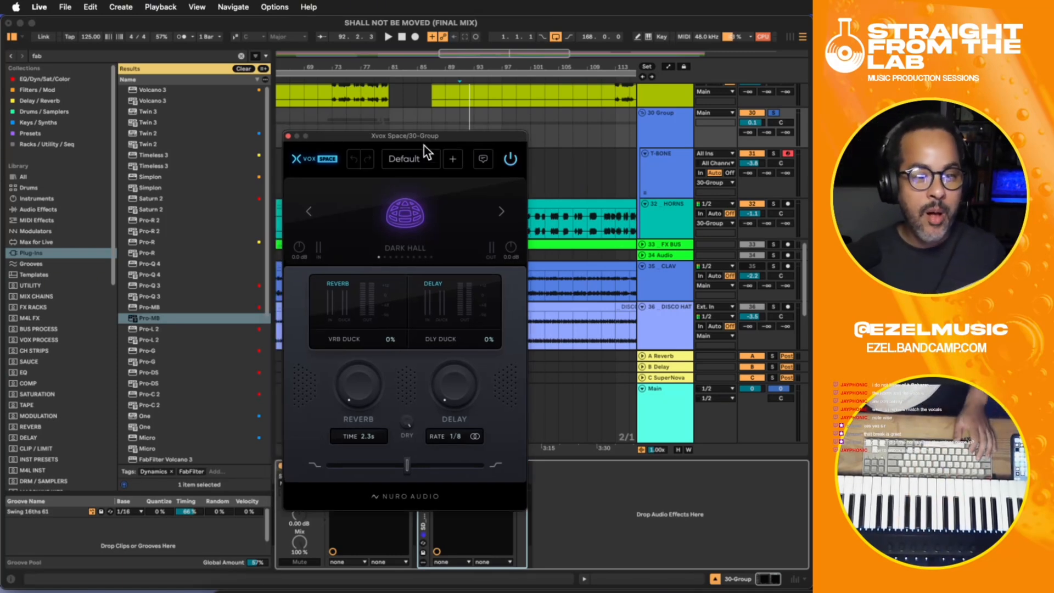
{"action": "left_click", "coordinate": [412, 159]}
{"action": "scroll", "coordinate": [393, 288], "scroll_direction": "down", "scroll_amount": 10}
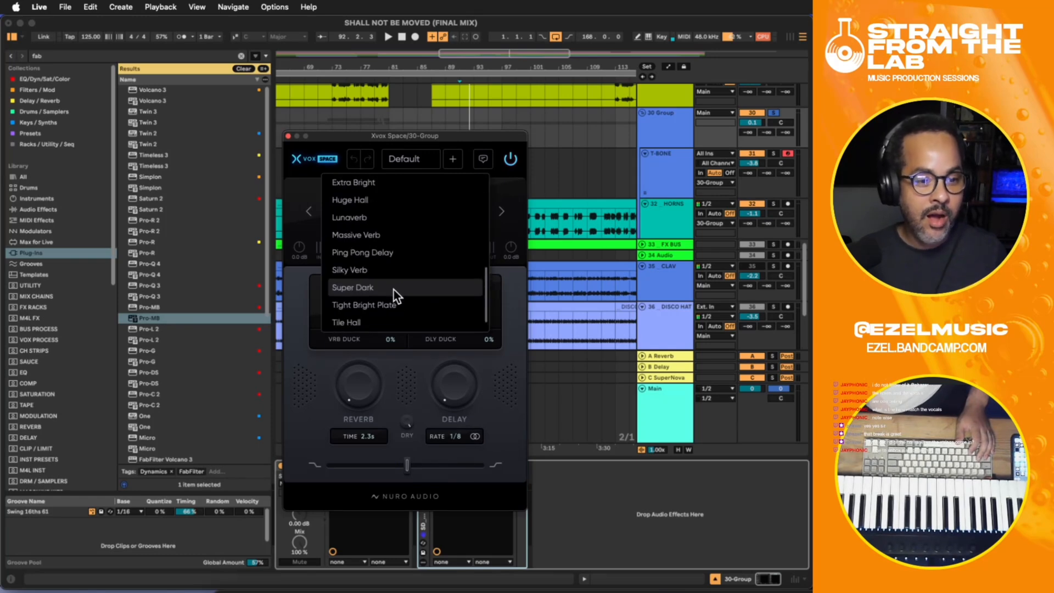
{"action": "scroll", "coordinate": [393, 289], "scroll_direction": "up", "scroll_amount": 5}
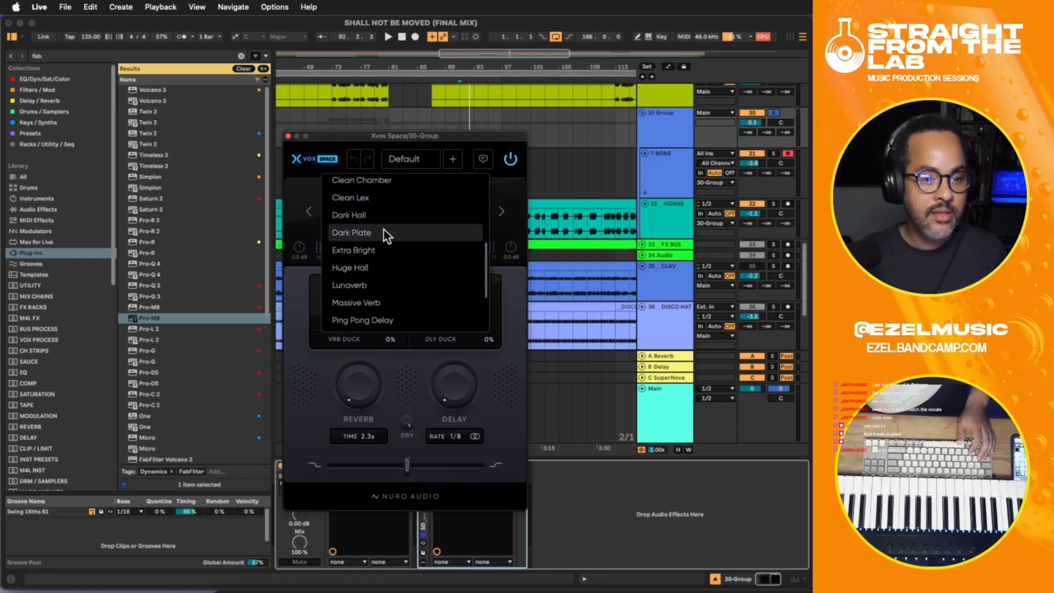
{"action": "left_click", "coordinate": [383, 229]}
- Lower Xvox Space's reverb amount to 12% during playback and compare the group with the effect bypassed and active
{"action": "left_click_drag", "start_coordinate": [372, 383], "coordinate": [374, 419]}
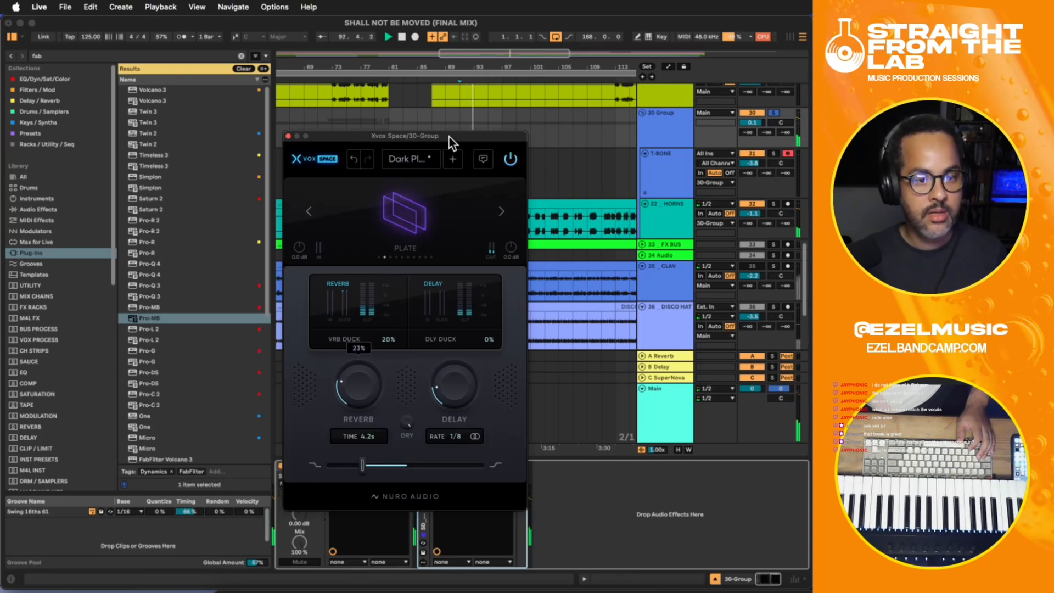
{"action": "left_click_drag", "start_coordinate": [449, 137], "coordinate": [506, 55]}
{"action": "left_click_drag", "start_coordinate": [411, 322], "coordinate": [413, 356]}
{"action": "left_click", "coordinate": [424, 464]}
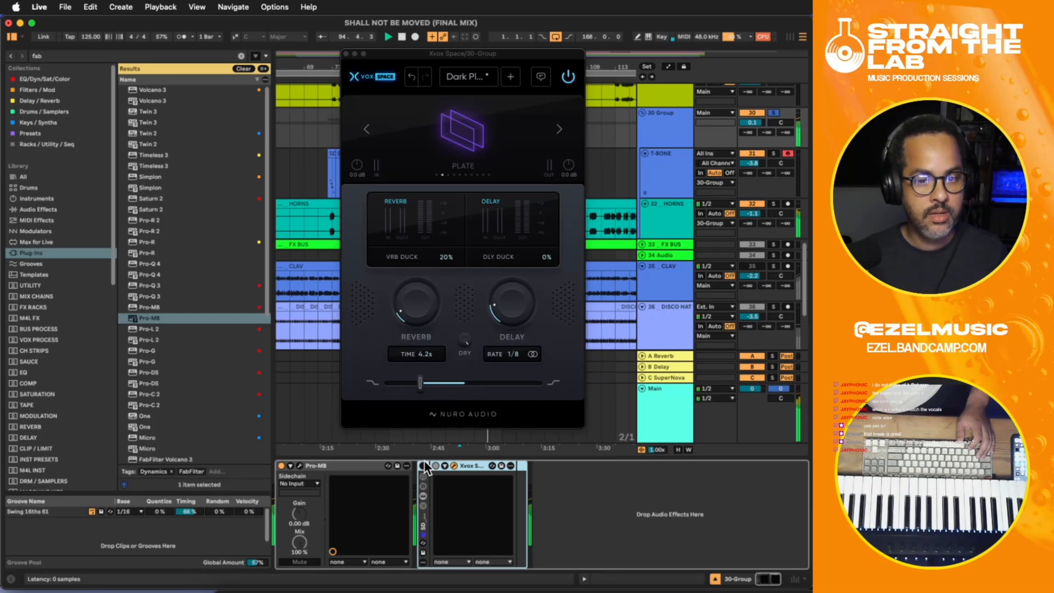
{"action": "left_click", "coordinate": [420, 285]}
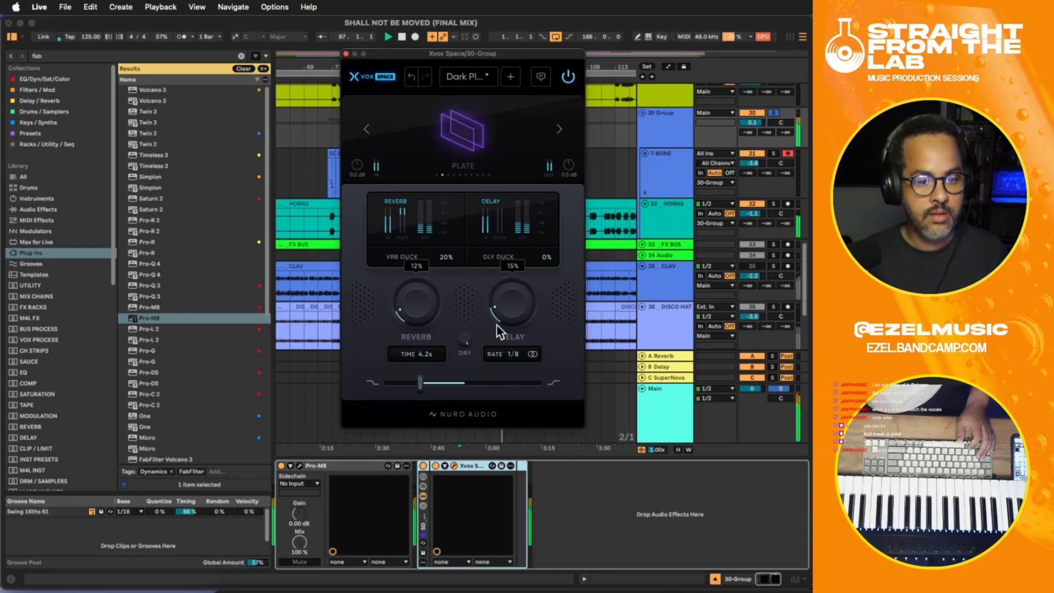
- Set Xvox Space's delay amount to 10%, comparing the group with the effect bypassed and active
{"action": "left_click_drag", "start_coordinate": [500, 312], "coordinate": [500, 328]}
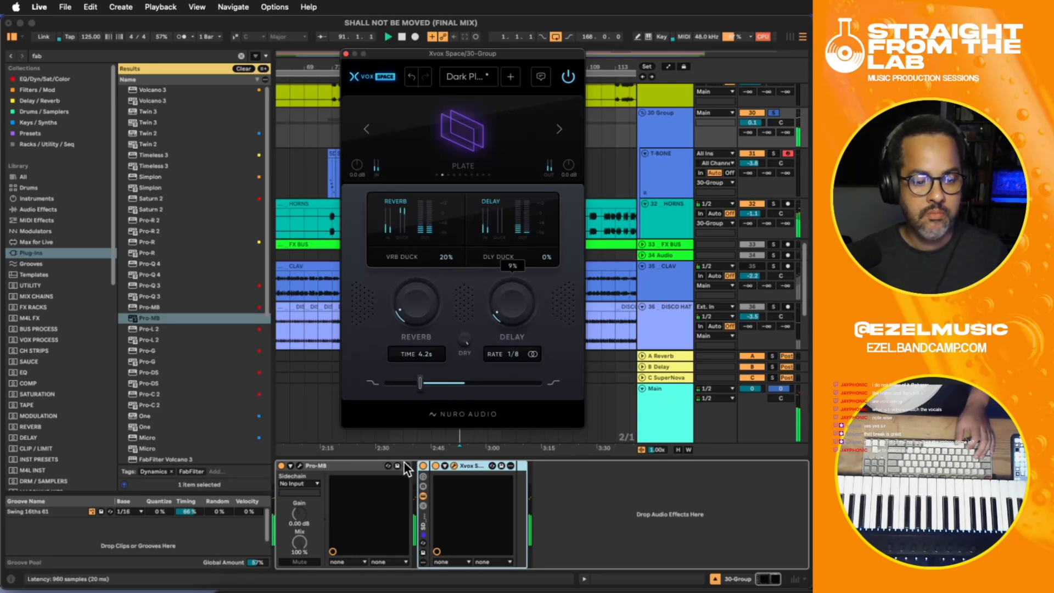
{"action": "left_click", "coordinate": [423, 466]}
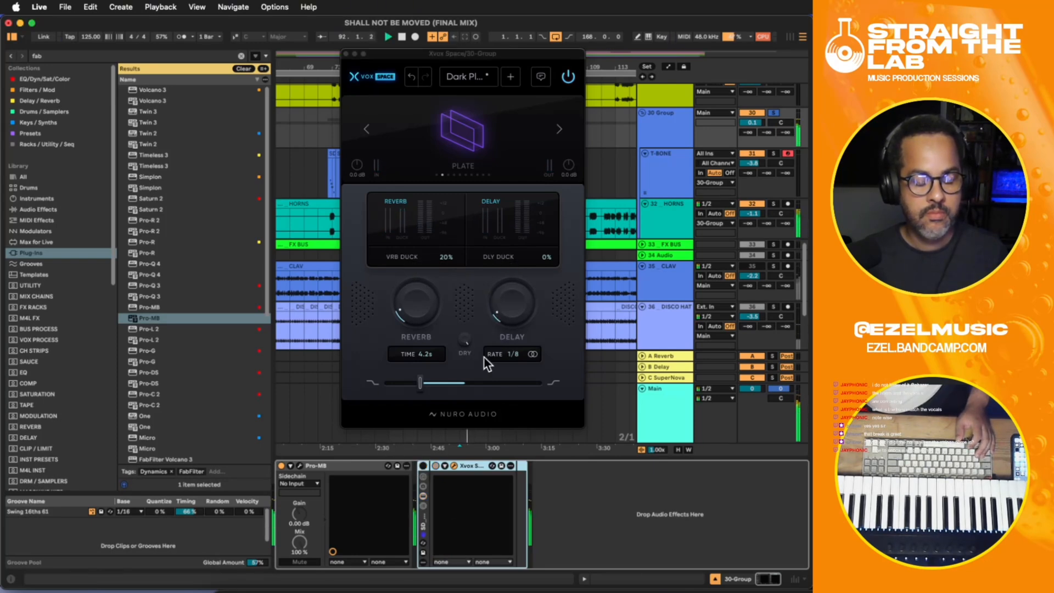
{"action": "left_click", "coordinate": [423, 466]}
{"action": "left_click_drag", "start_coordinate": [501, 306], "coordinate": [505, 302]}
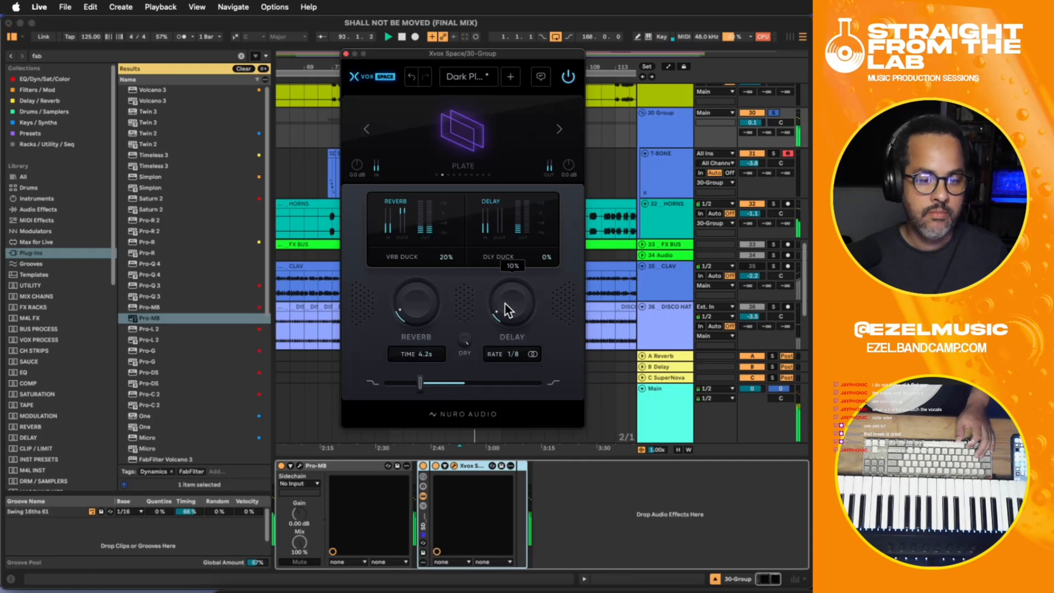
- Unsolo 30-Group, set Xvox Space's reverb to 11% with 25% reverb ducking, and close its window while the full mix plays
{"action": "left_click", "coordinate": [754, 124]}
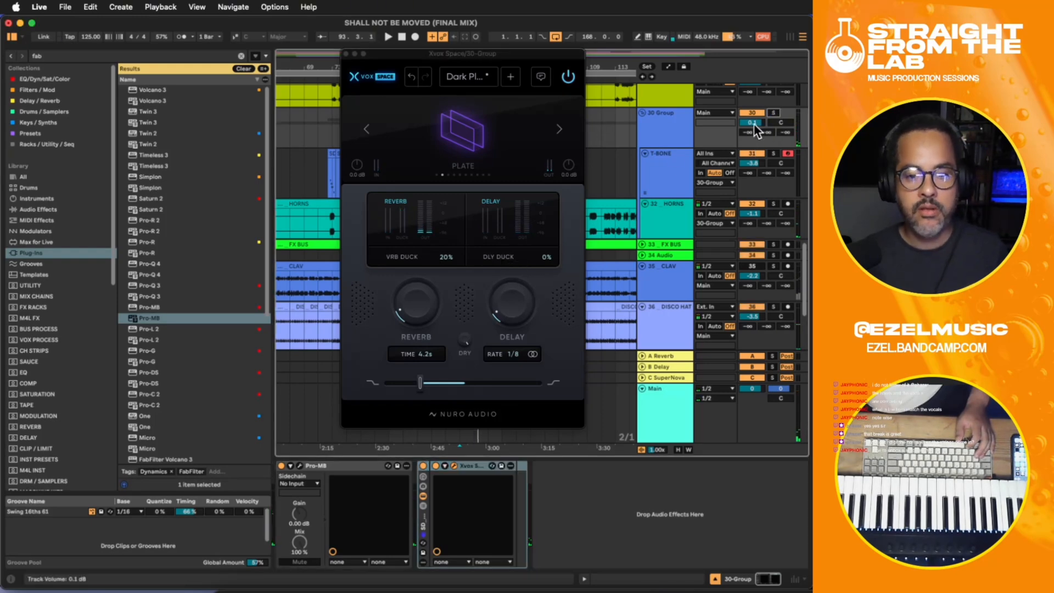
{"action": "left_click", "coordinate": [428, 296]}
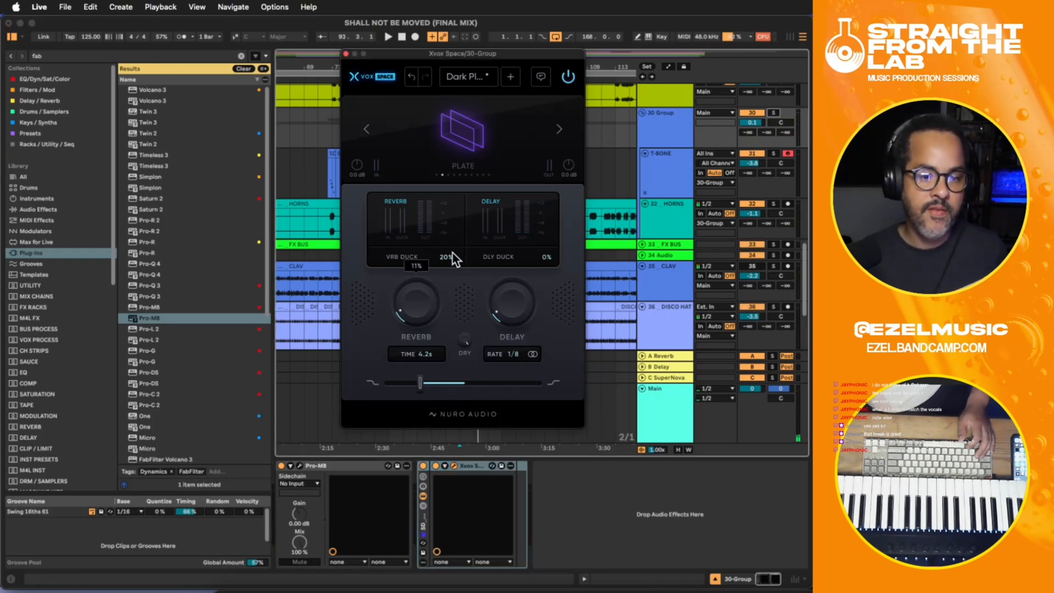
{"action": "left_click_drag", "start_coordinate": [452, 252], "coordinate": [454, 240]}
{"action": "key", "text": "space"}
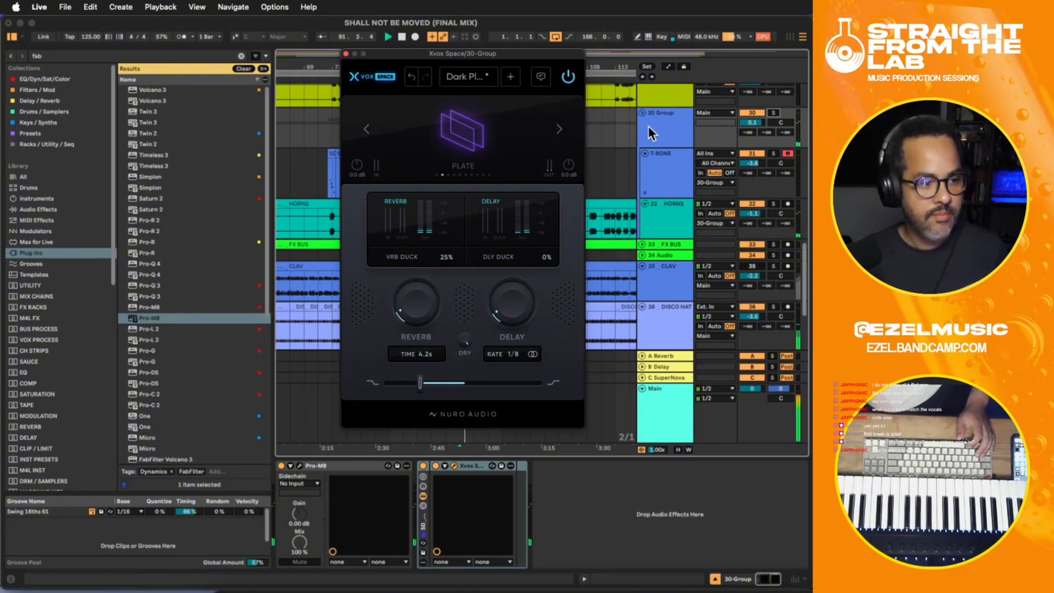
{"action": "left_click", "coordinate": [345, 53]}
{"action": "left_click", "coordinate": [566, 552]}
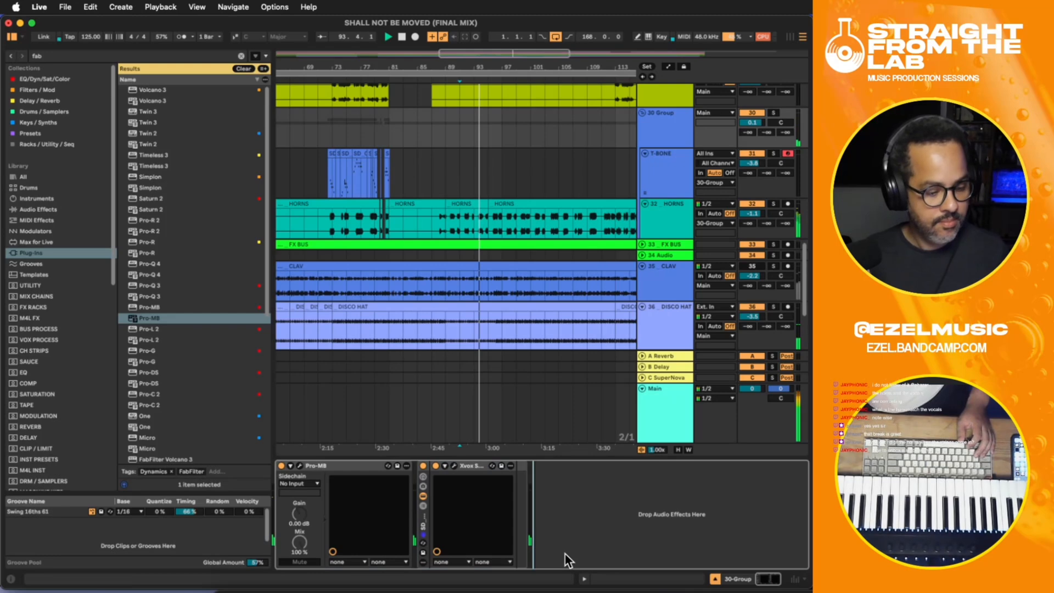
- Add the SSLGChannel plug-in before Pro-MB on 30-Group and adjust its compressor ratio and release during playback
{"action": "left_click", "coordinate": [659, 187]}
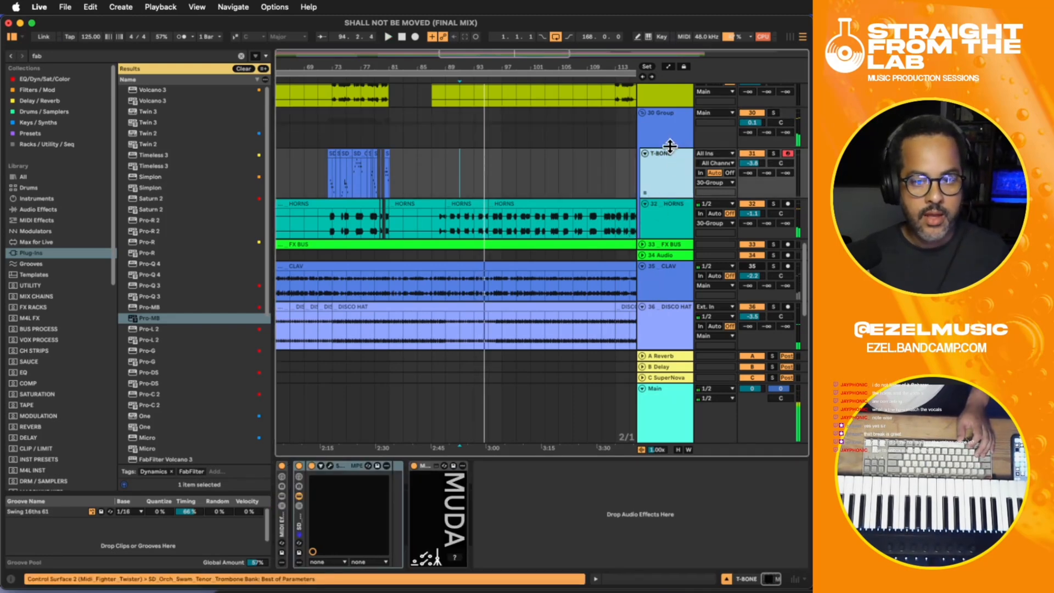
{"action": "left_click", "coordinate": [670, 144]}
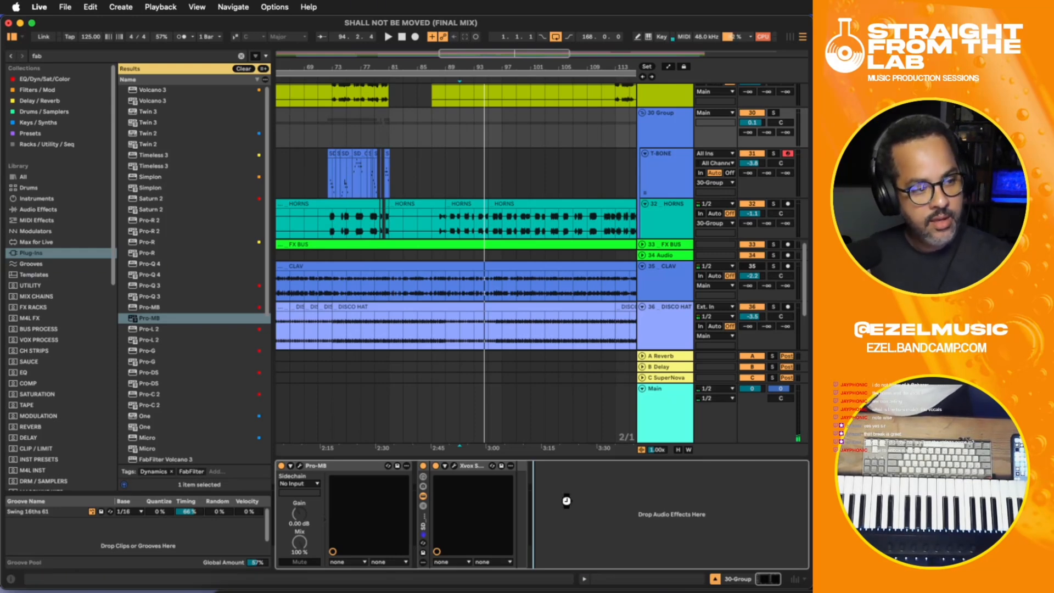
{"action": "key", "text": "super+v"}
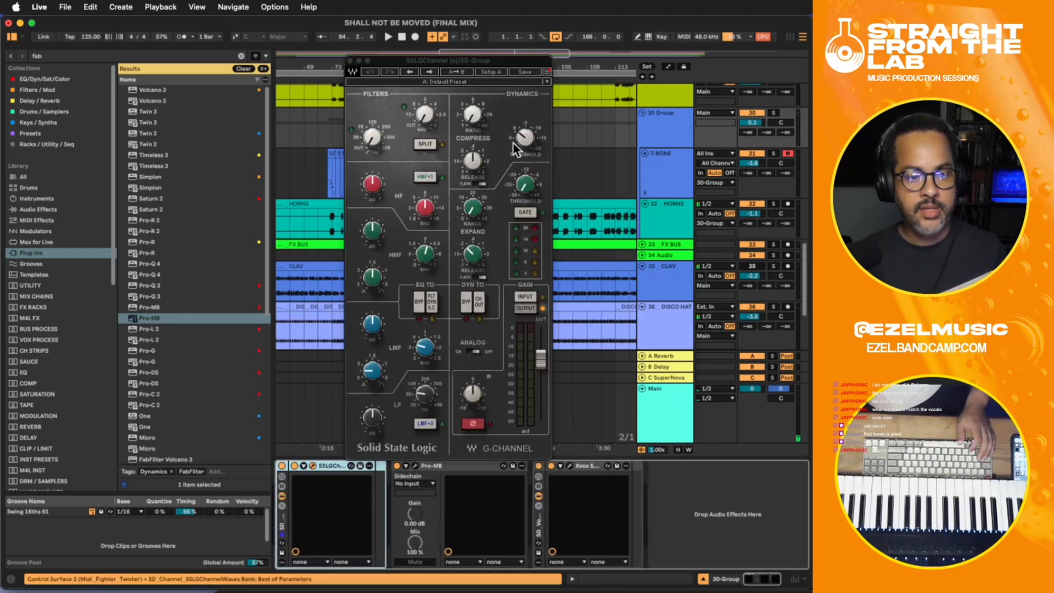
{"action": "left_click", "coordinate": [481, 184]}
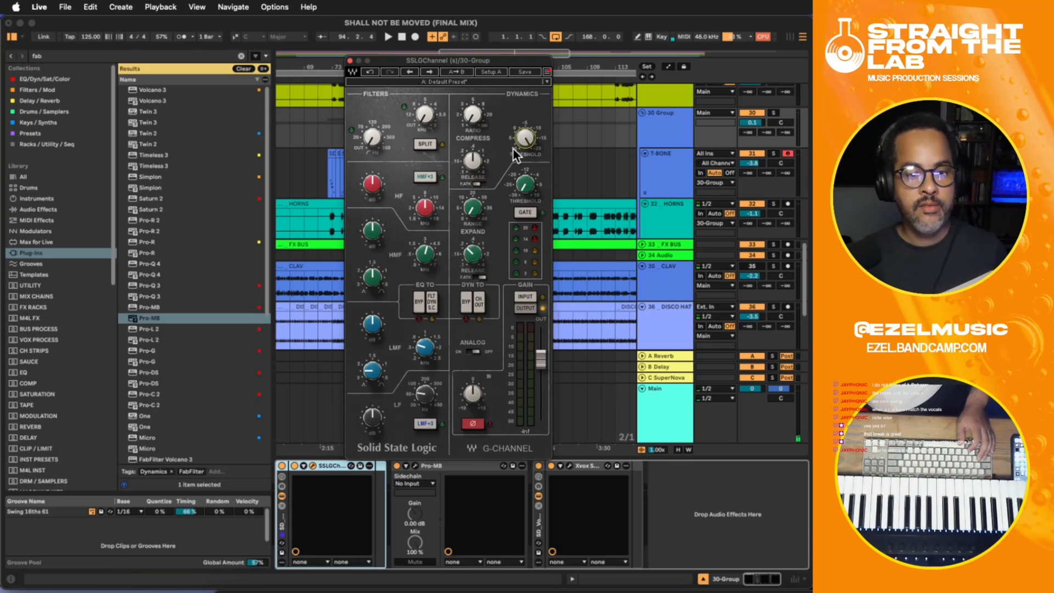
{"action": "key", "text": "space"}
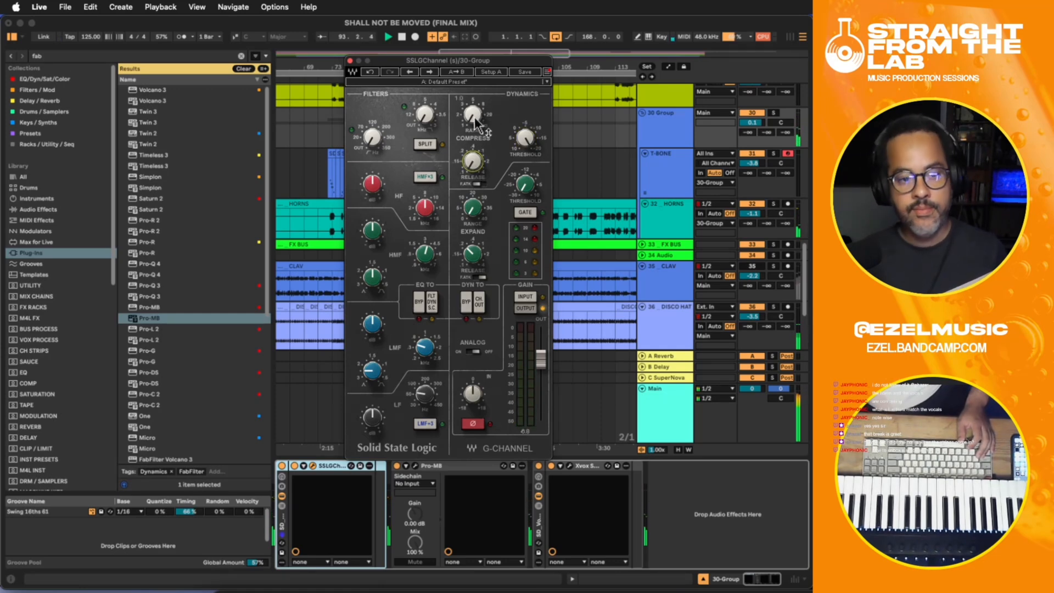
{"action": "left_click_drag", "start_coordinate": [475, 115], "coordinate": [475, 106]}
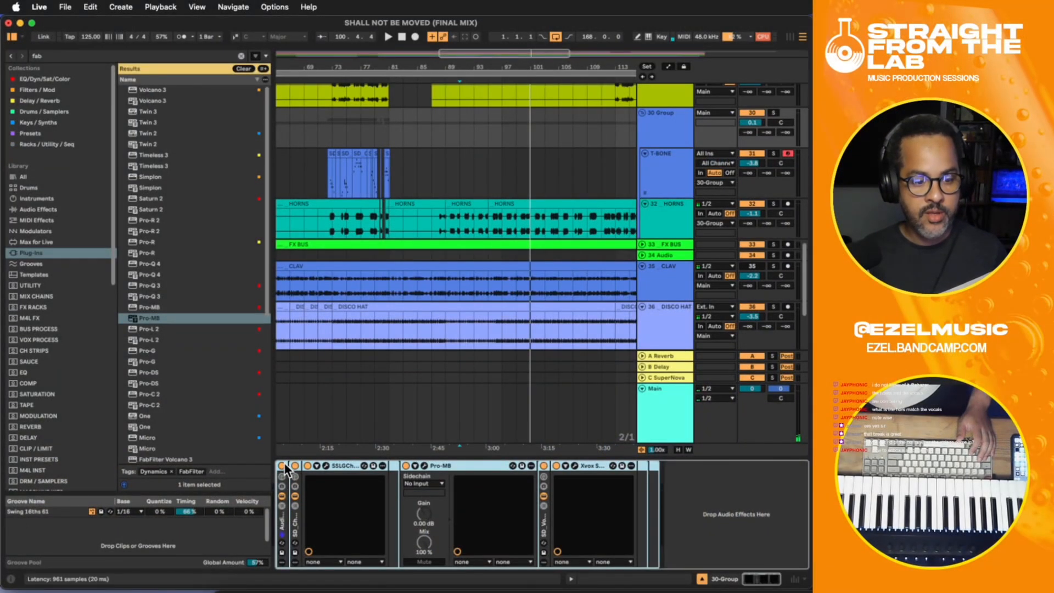
- Compare the mix with 30-Group's effect rack bypassed and active, and add Clariphonic DSP MKII after the rack
{"action": "key", "text": "space"}
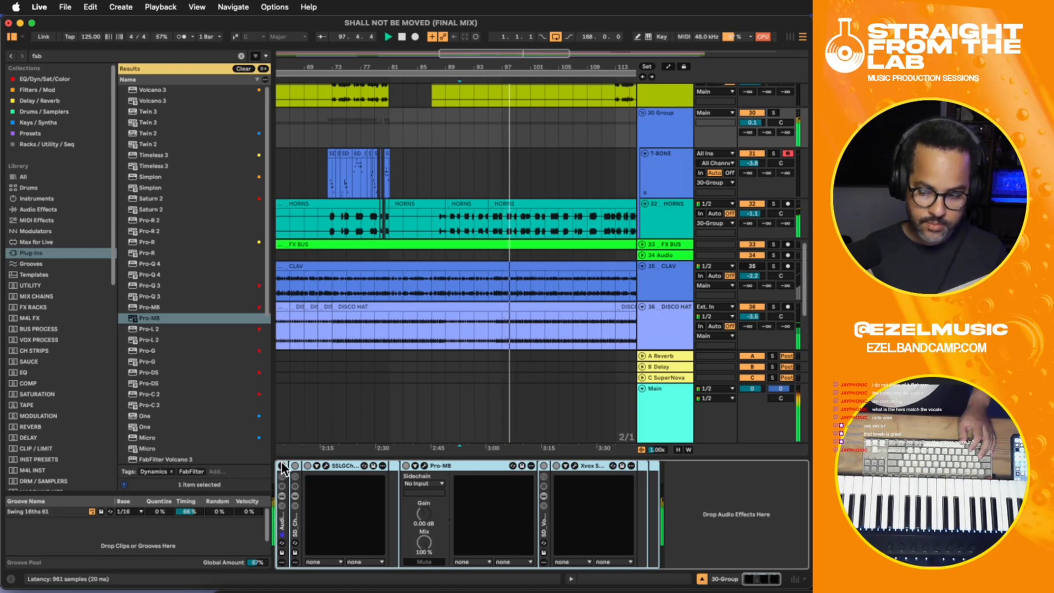
{"action": "left_click", "coordinate": [281, 466]}
{"action": "key", "text": "space"}
{"action": "key", "text": "space"}
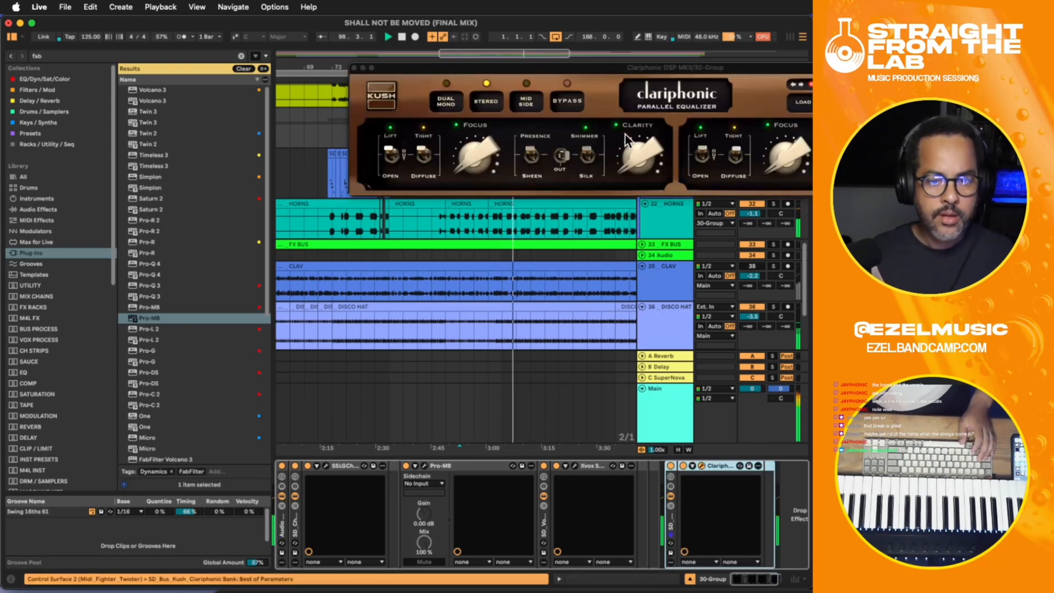
- Load a Sheen preset in Clariphonic DSP MKII on 30-Group during playback and close the plug-in window
{"action": "left_click", "coordinate": [804, 102]}
{"action": "scroll", "coordinate": [806, 429], "scroll_direction": "down", "scroll_amount": 10}
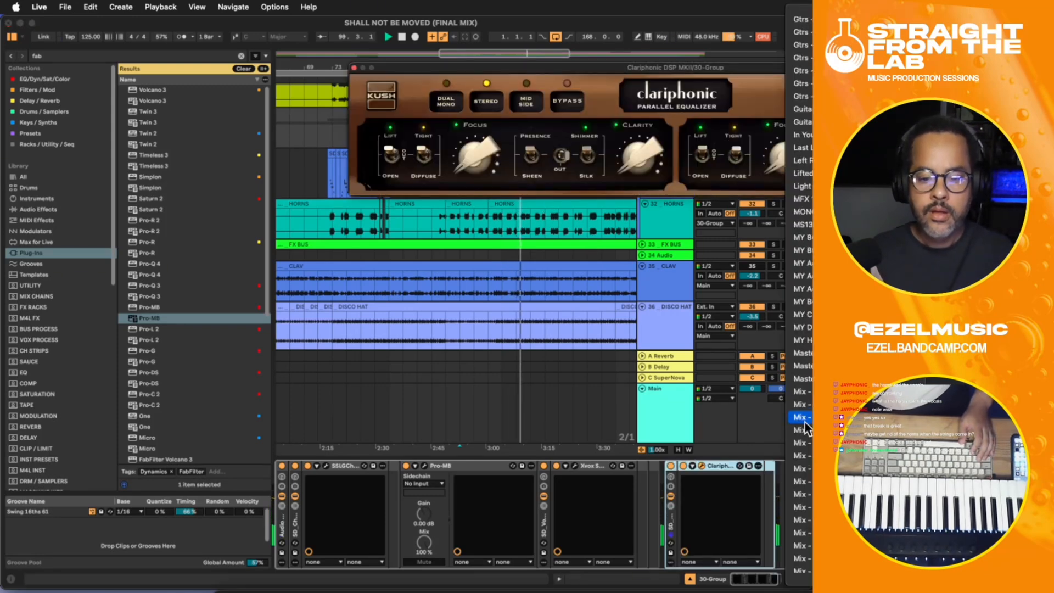
{"action": "scroll", "coordinate": [806, 429], "scroll_direction": "down", "scroll_amount": 6}
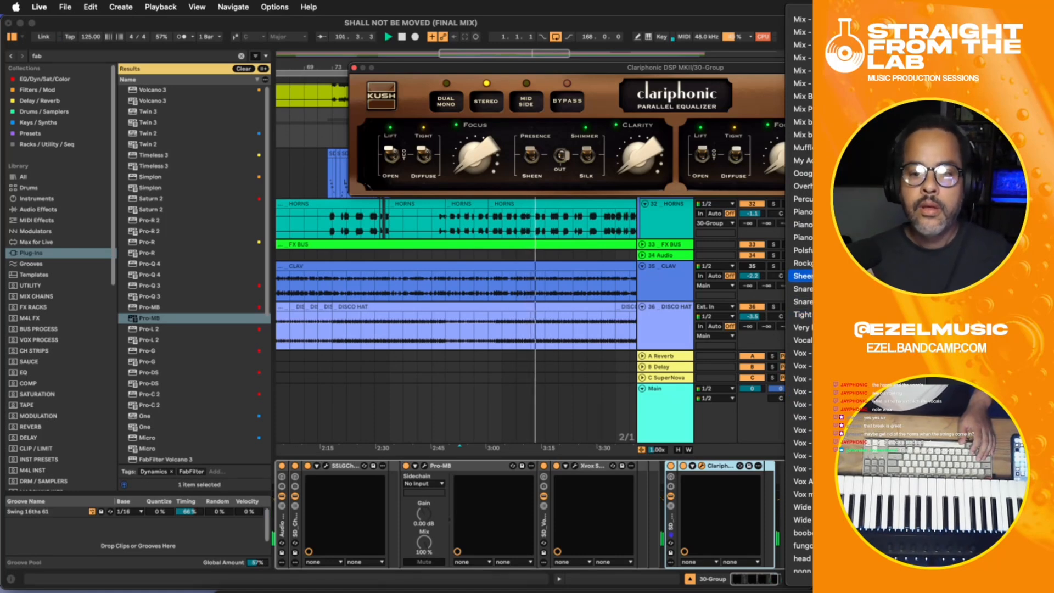
{"action": "left_click", "coordinate": [803, 275]}
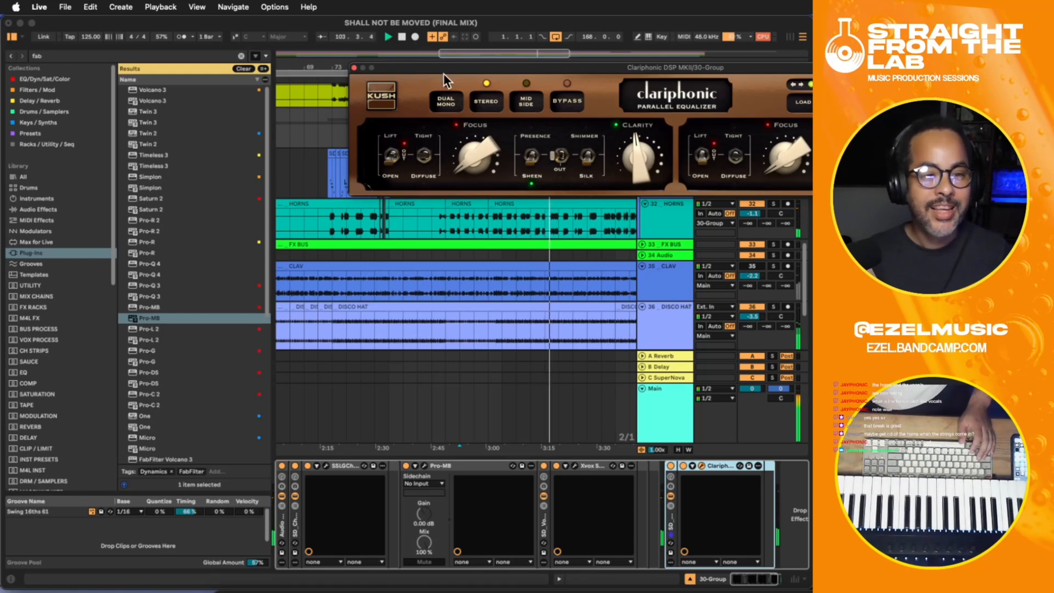
{"action": "left_click", "coordinate": [355, 68]}
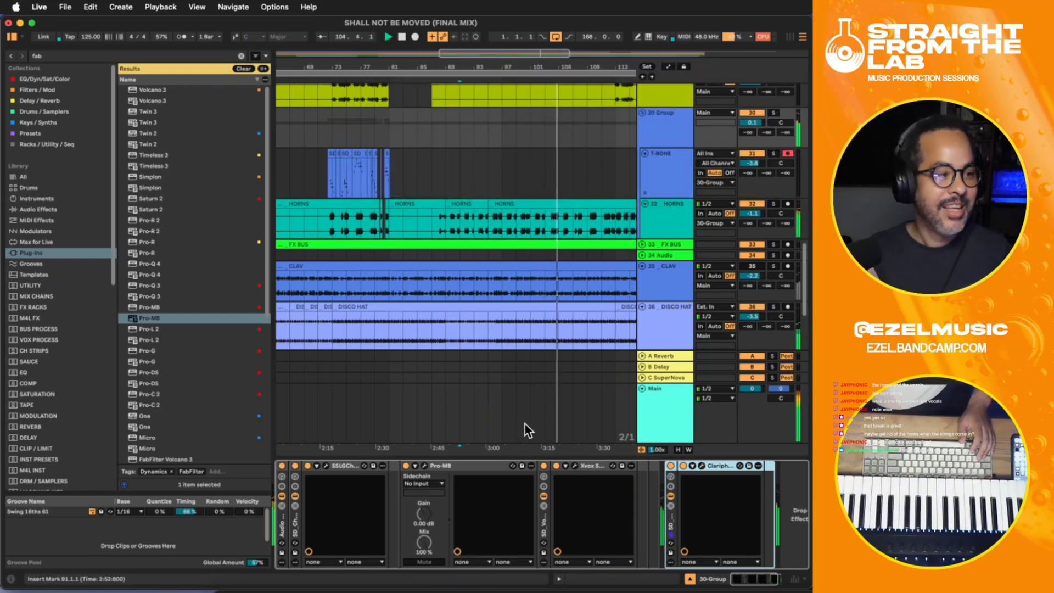
- Add EQ Eight after Clariphonic on 30-Group and lower its band 4 to about -4.34 dB at 4.64 kHz
{"action": "left_click", "coordinate": [798, 512]}
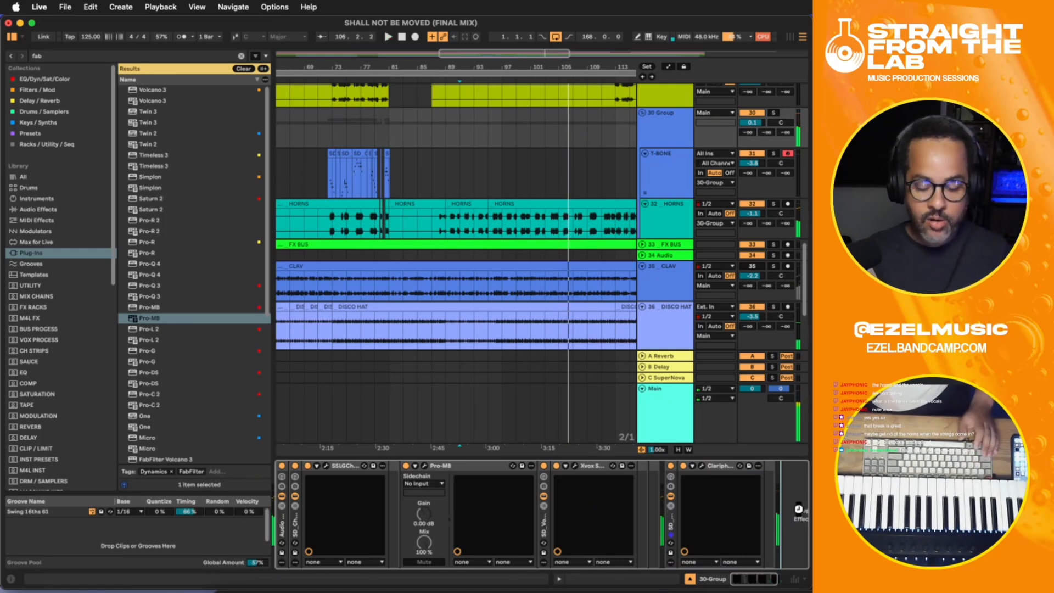
{"action": "left_click_drag", "start_coordinate": [748, 579], "coordinate": [789, 578]}
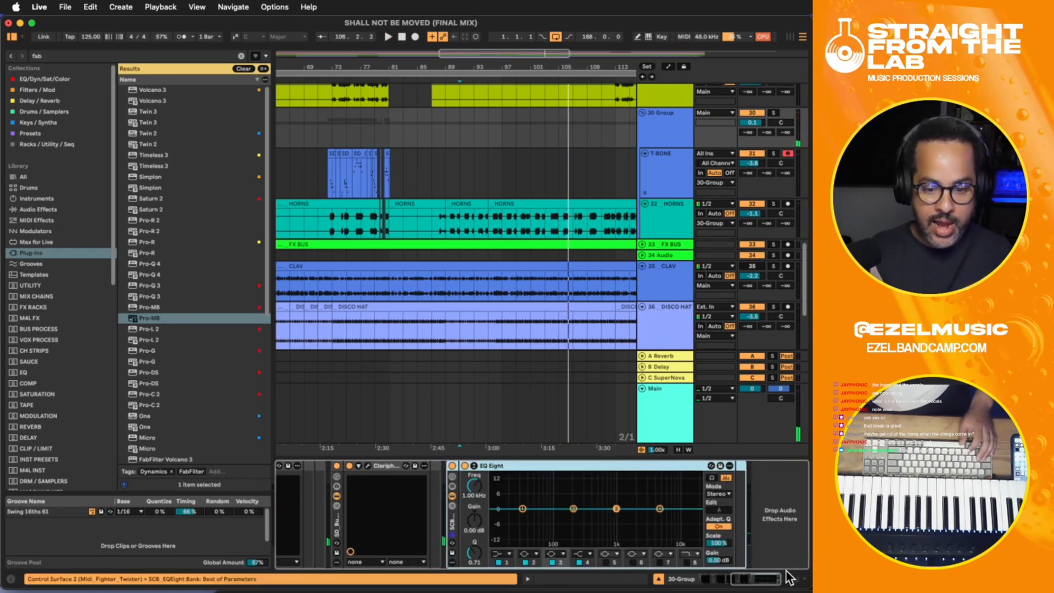
{"action": "left_click_drag", "start_coordinate": [662, 509], "coordinate": [661, 522]}
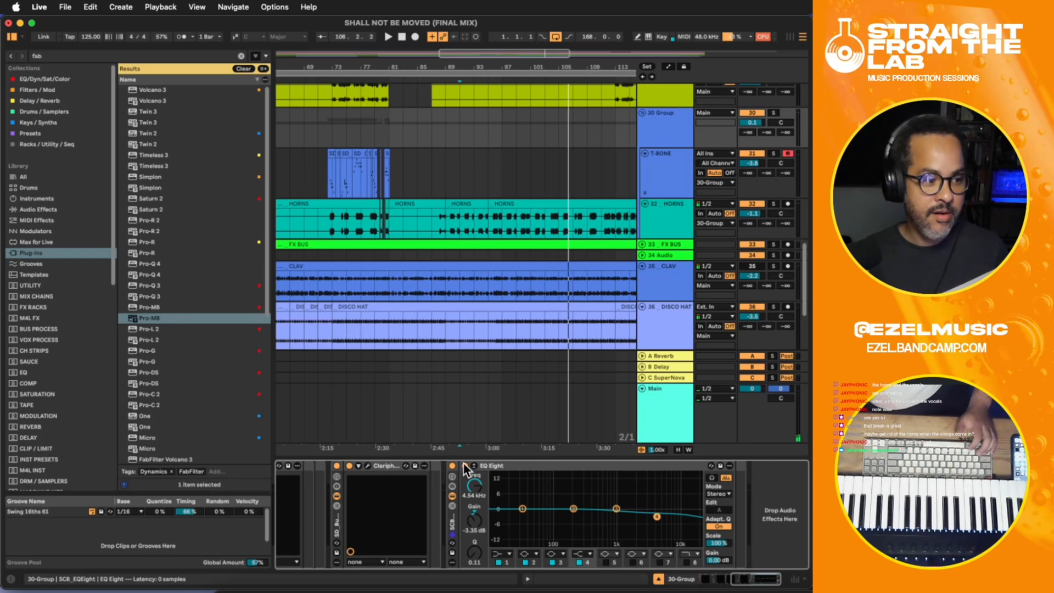
{"action": "key", "text": "space"}
{"action": "left_click_drag", "start_coordinate": [658, 517], "coordinate": [658, 519]}
- Move Clariphonic and EQ Eight into 30-Group's Audio Effect Rack and compare the mix with the rack bypassed and active
{"action": "left_click_drag", "start_coordinate": [738, 579], "coordinate": [705, 578]}
{"action": "left_click", "coordinate": [670, 536]}
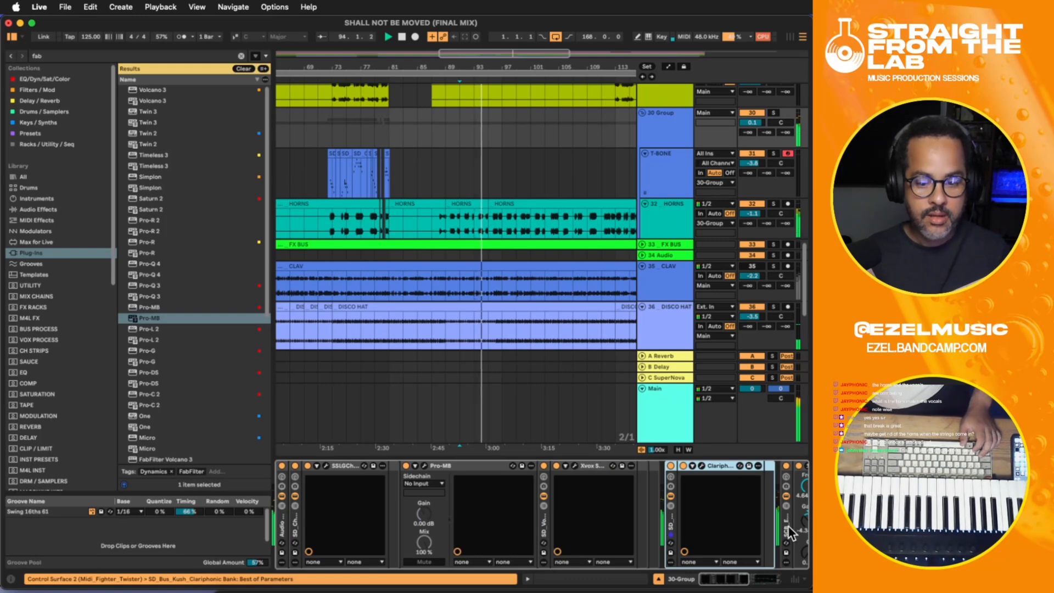
{"action": "left_click_drag", "start_coordinate": [670, 526], "coordinate": [635, 513]}
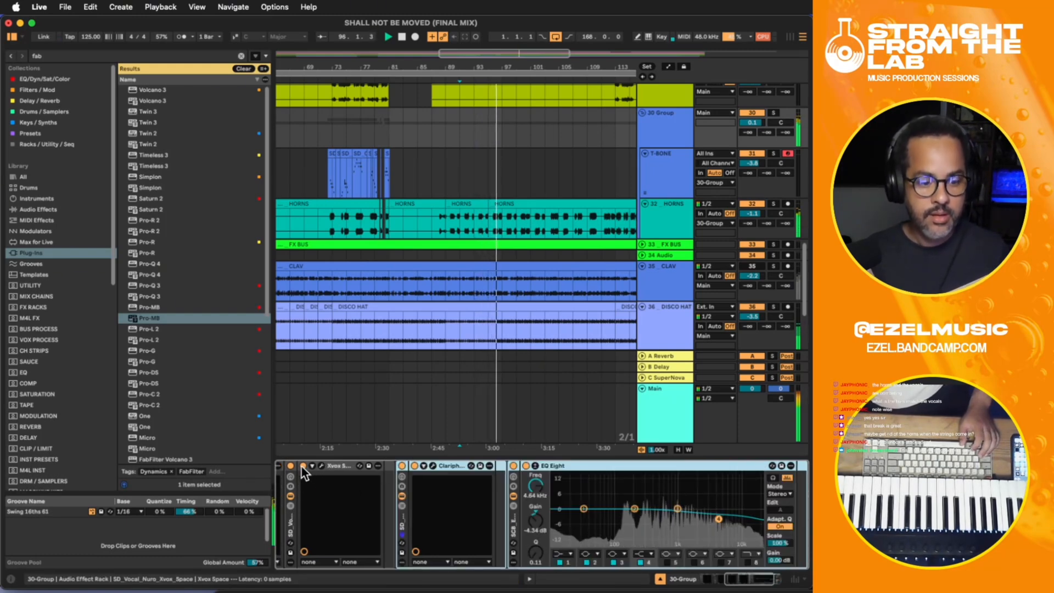
{"action": "left_click", "coordinate": [709, 579]}
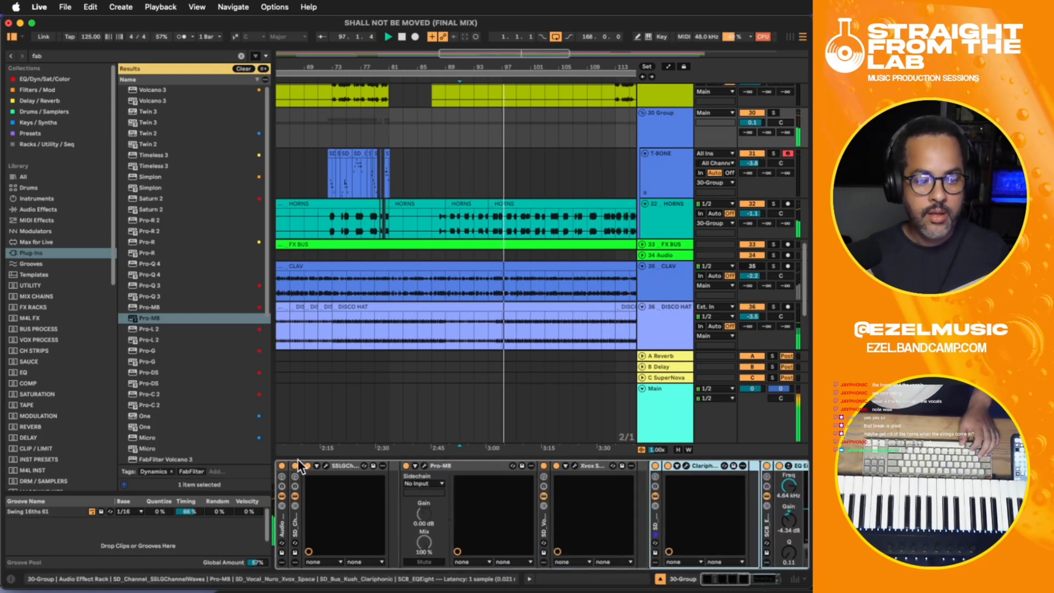
{"action": "left_click", "coordinate": [282, 466]}
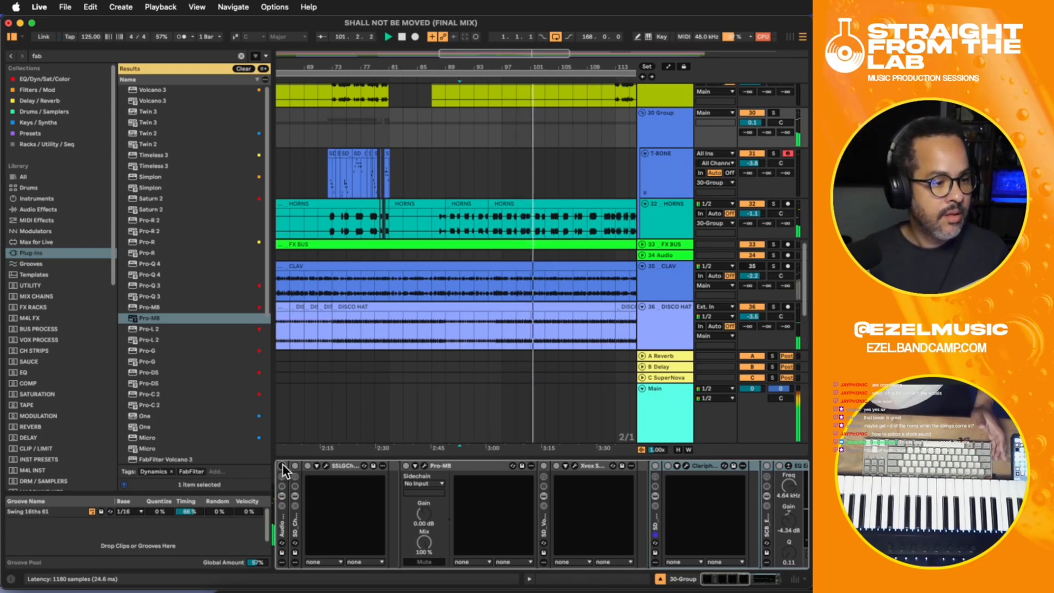
{"action": "left_click", "coordinate": [282, 466]}
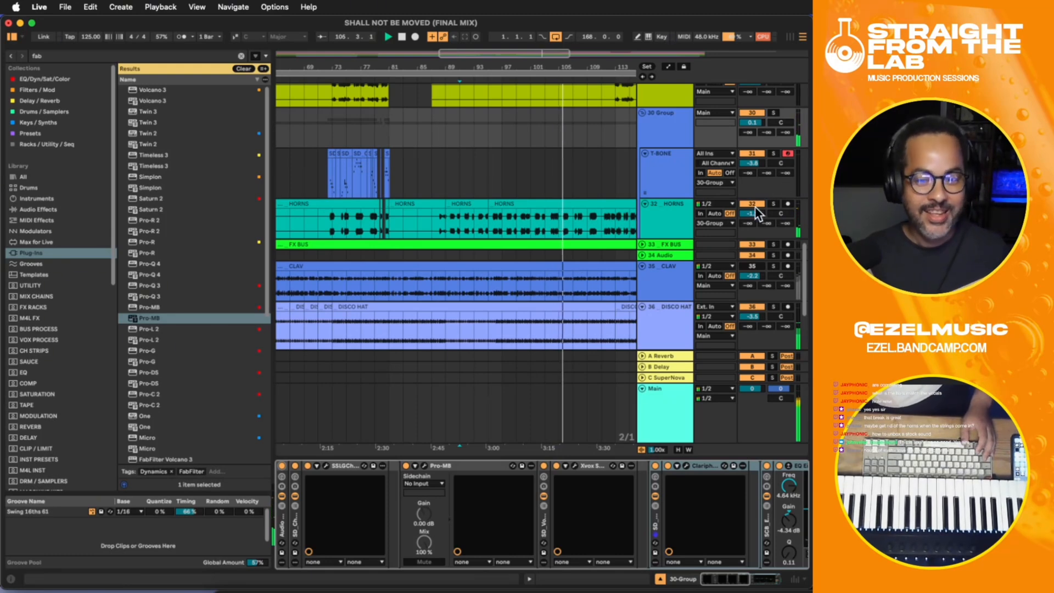
- Stop playback, place the insert marker at bar 101, and check the device chains on the HORNS and T-BONE tracks
{"action": "key", "text": "space"}
{"action": "left_click", "coordinate": [457, 213]}
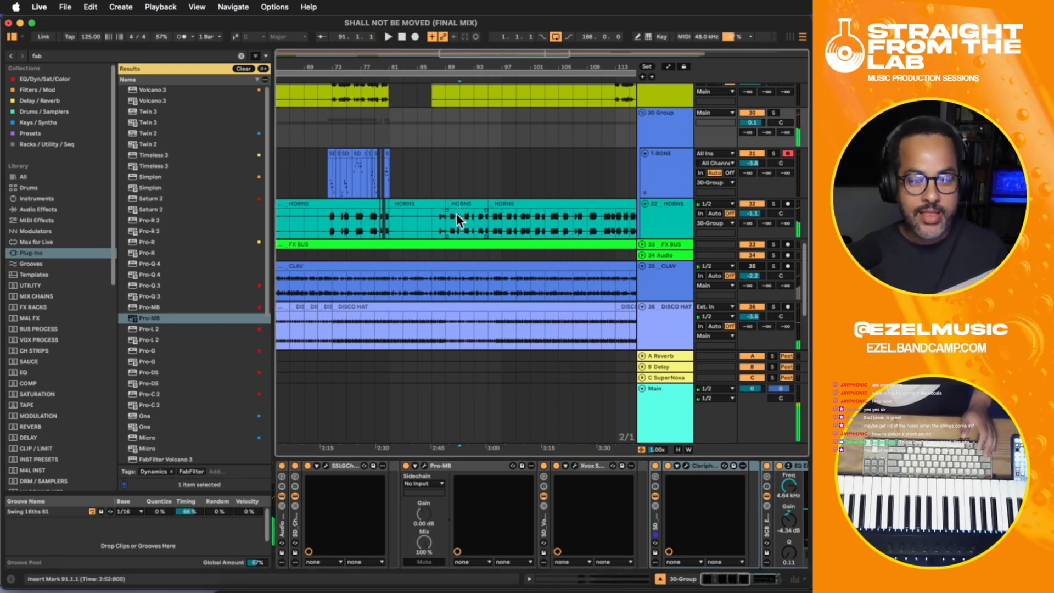
{"action": "left_click", "coordinate": [456, 213]}
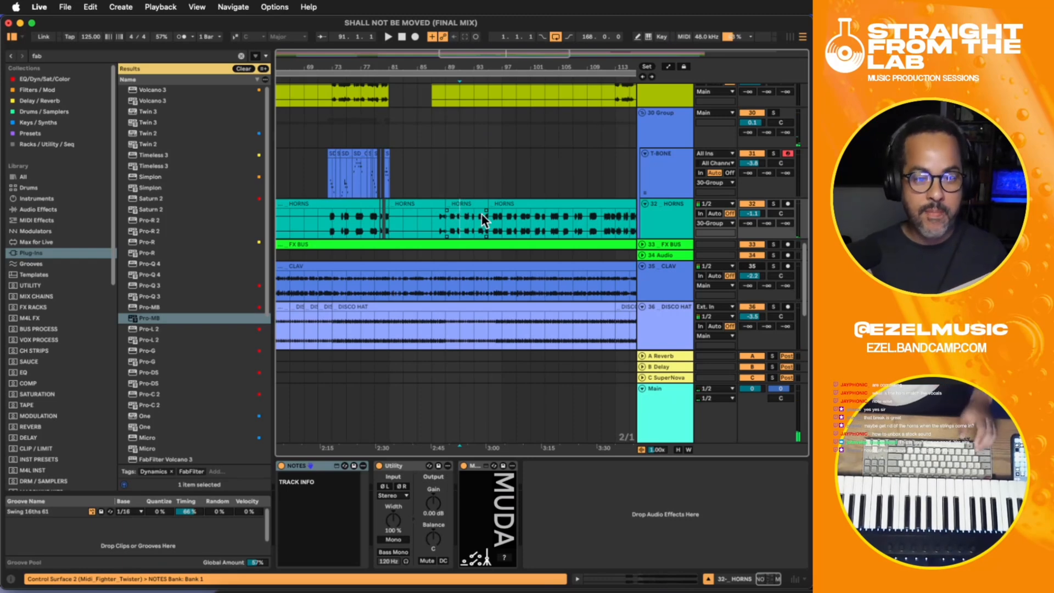
{"action": "left_click", "coordinate": [546, 215]}
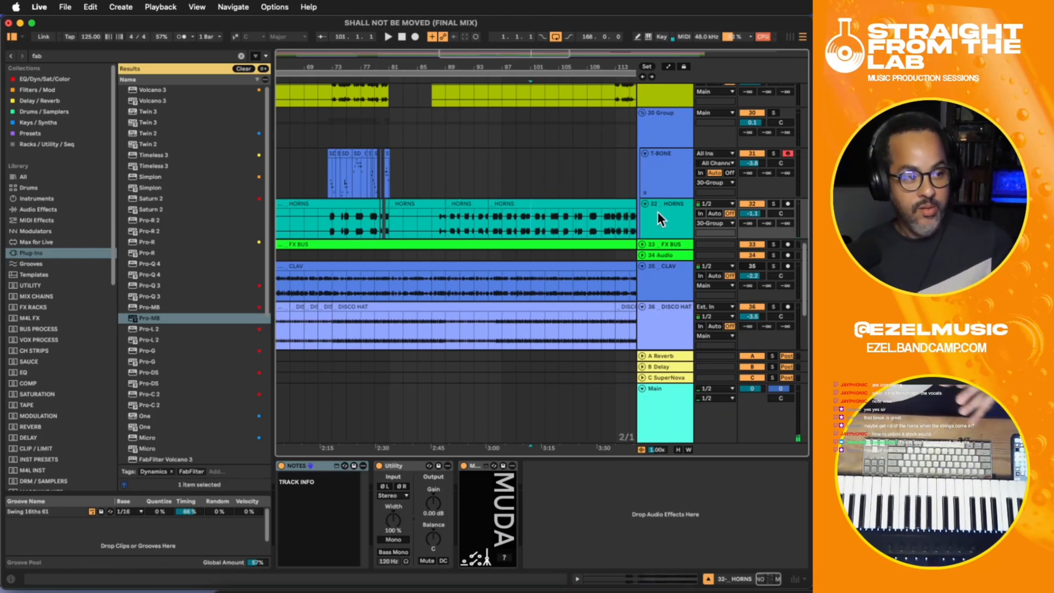
{"action": "left_click", "coordinate": [657, 180]}
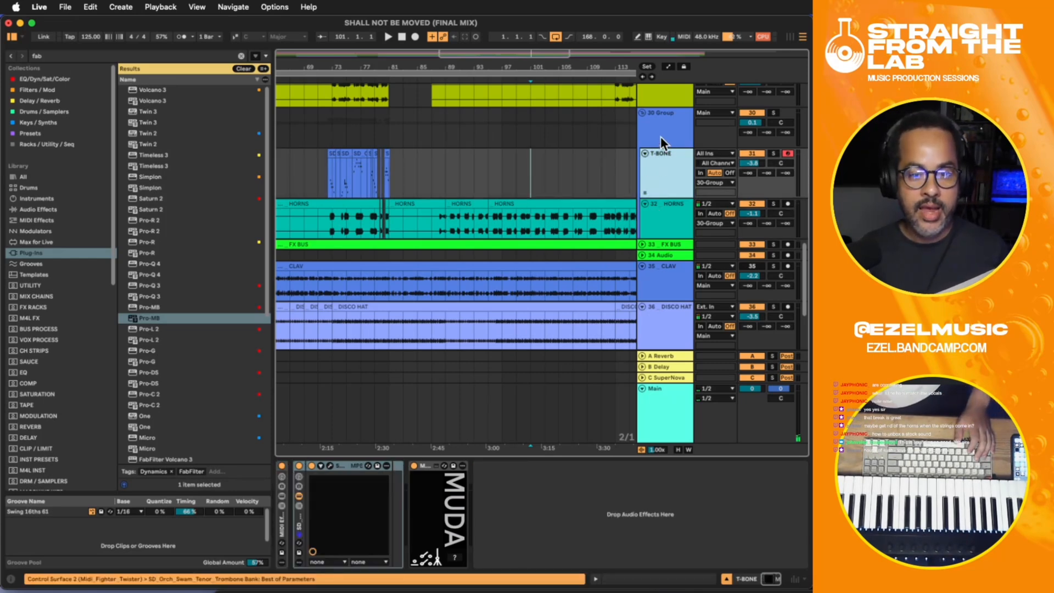
{"action": "left_click", "coordinate": [664, 211]}
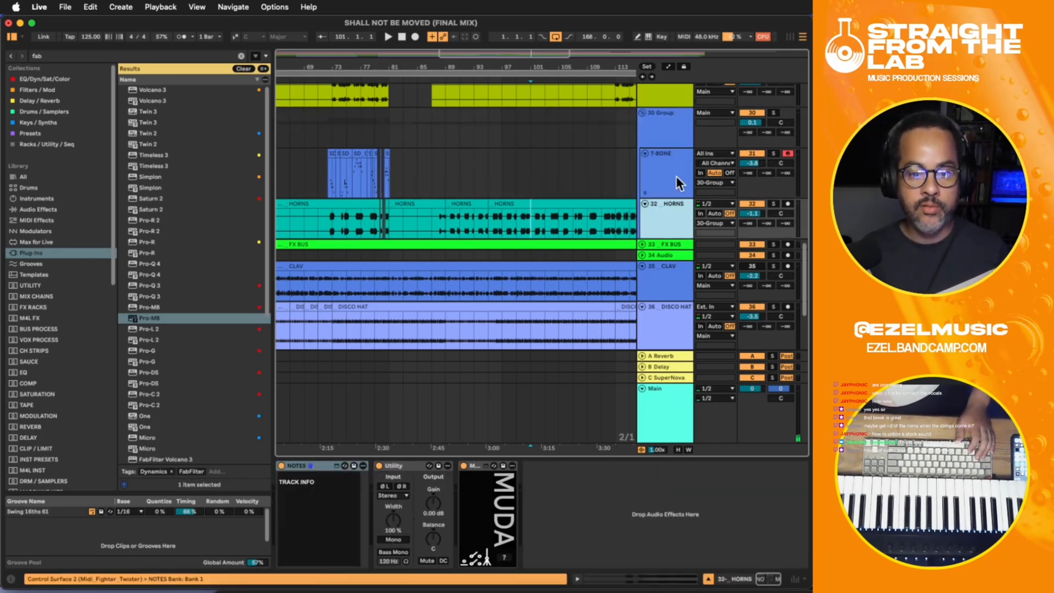
- Enable band 8 as a high cut in 30-Group's EQ Eight at about 15 kHz with Q 0.63 during playback from bar 101
{"action": "left_click", "coordinate": [681, 138]}
{"action": "left_click_drag", "start_coordinate": [709, 582], "coordinate": [772, 582]}
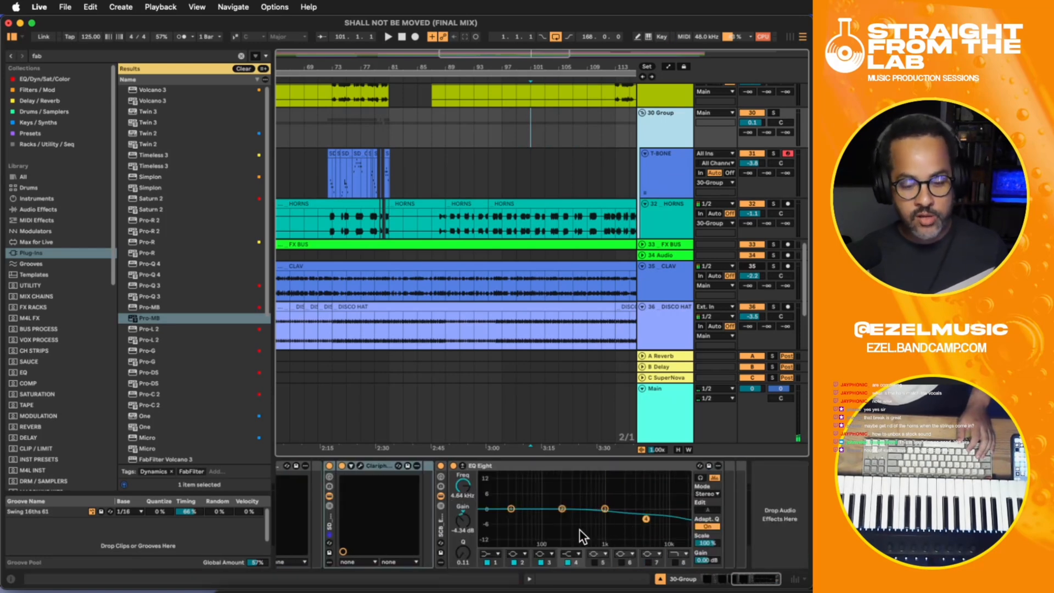
{"action": "key", "text": "space"}
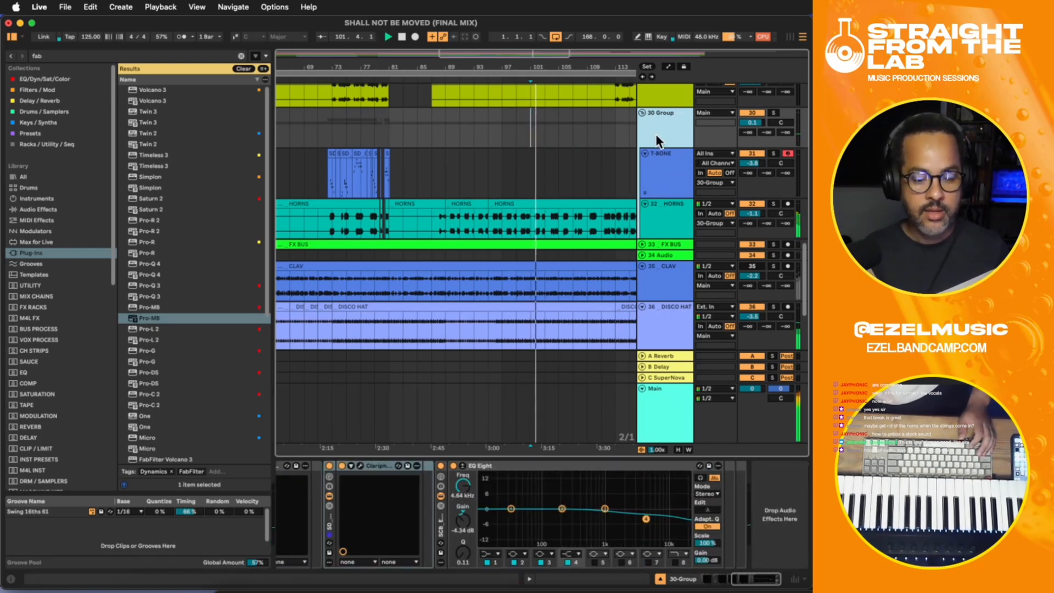
{"action": "left_click", "coordinate": [675, 562]}
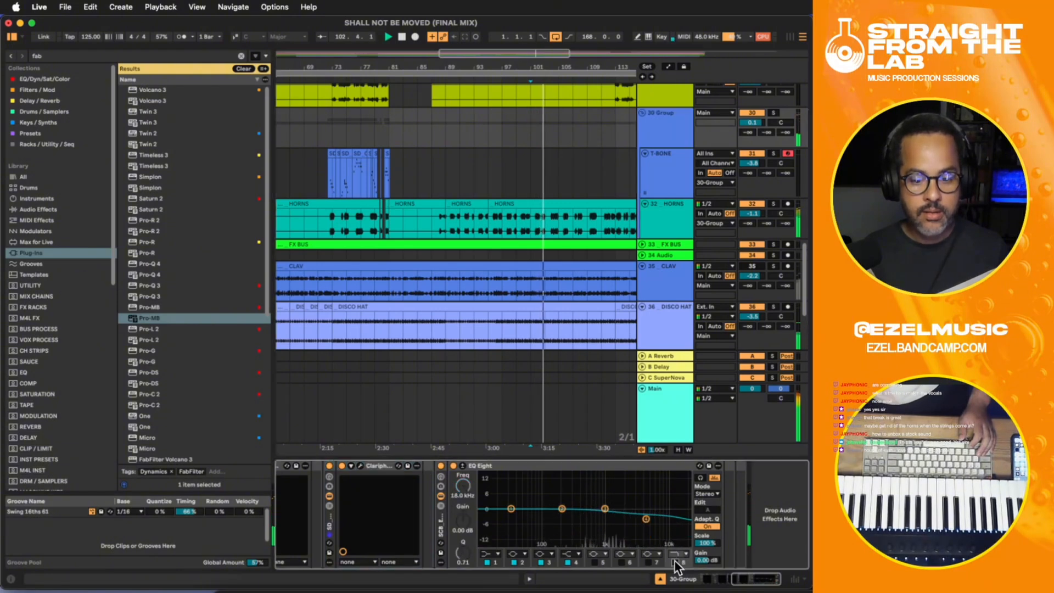
{"action": "left_click_drag", "start_coordinate": [685, 525], "coordinate": [678, 519]}
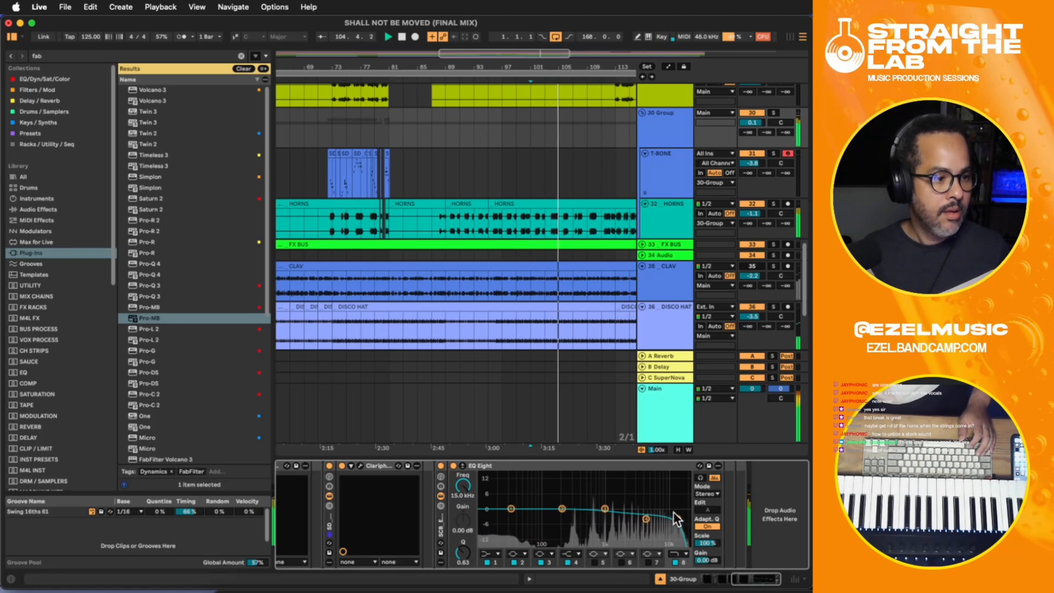
{"action": "key", "text": "space"}
- Add Endless Smile after EQ Eight on 30-Group and place the insert marker at bar 103
{"action": "double_click", "coordinate": [665, 120]}
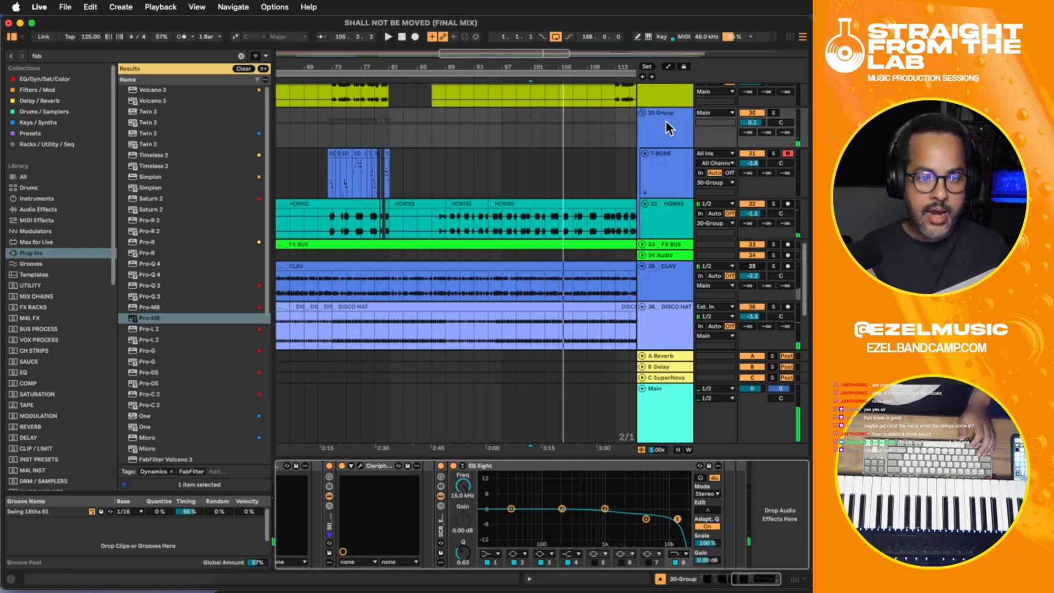
{"action": "left_click", "coordinate": [666, 120]}
{"action": "left_click", "coordinate": [763, 527]}
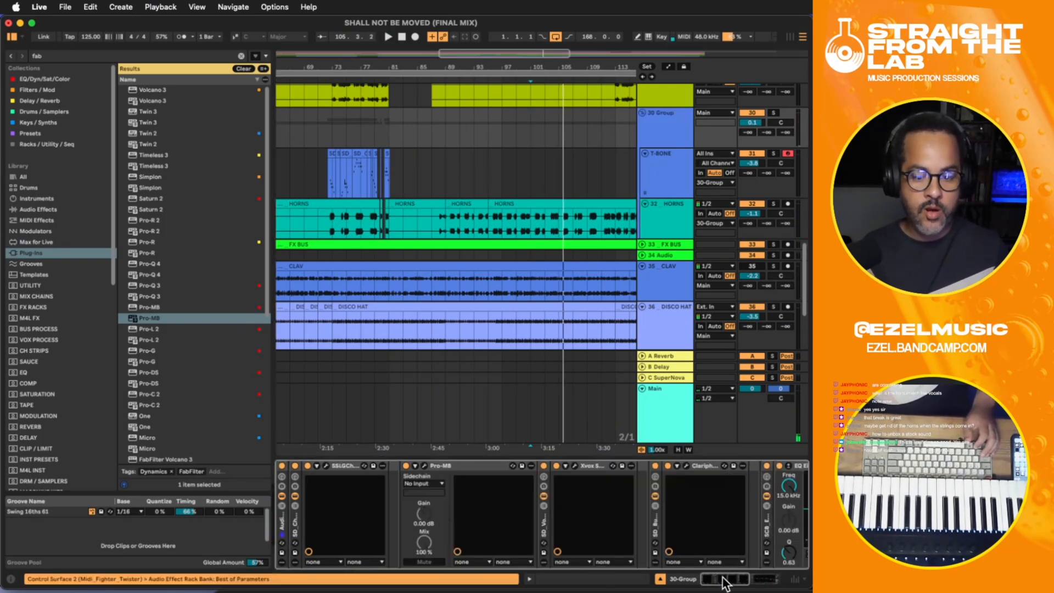
{"action": "left_click_drag", "start_coordinate": [725, 578], "coordinate": [760, 575]}
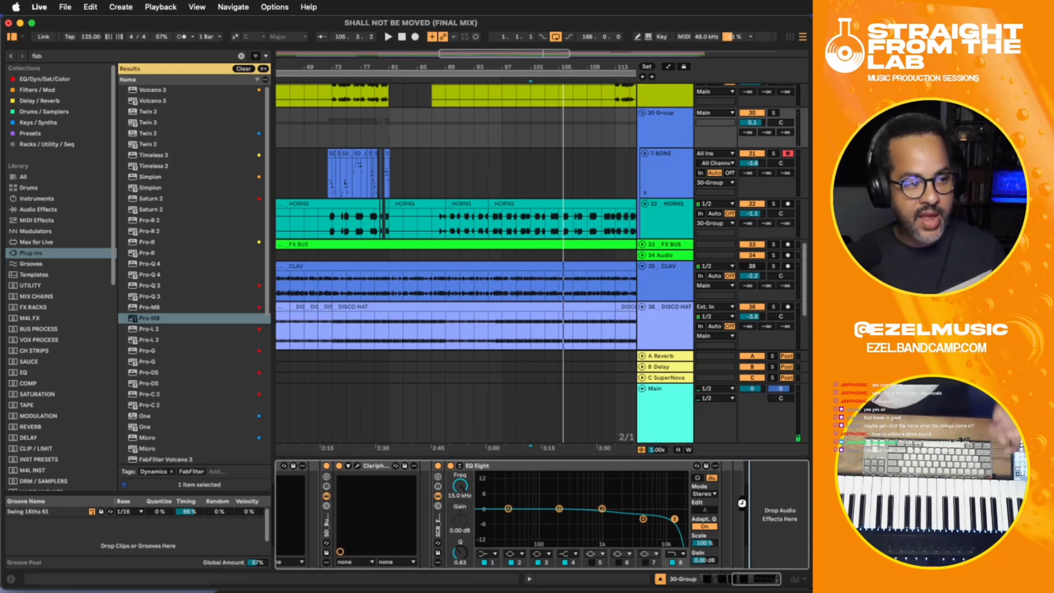
{"action": "key", "text": "super+z"}
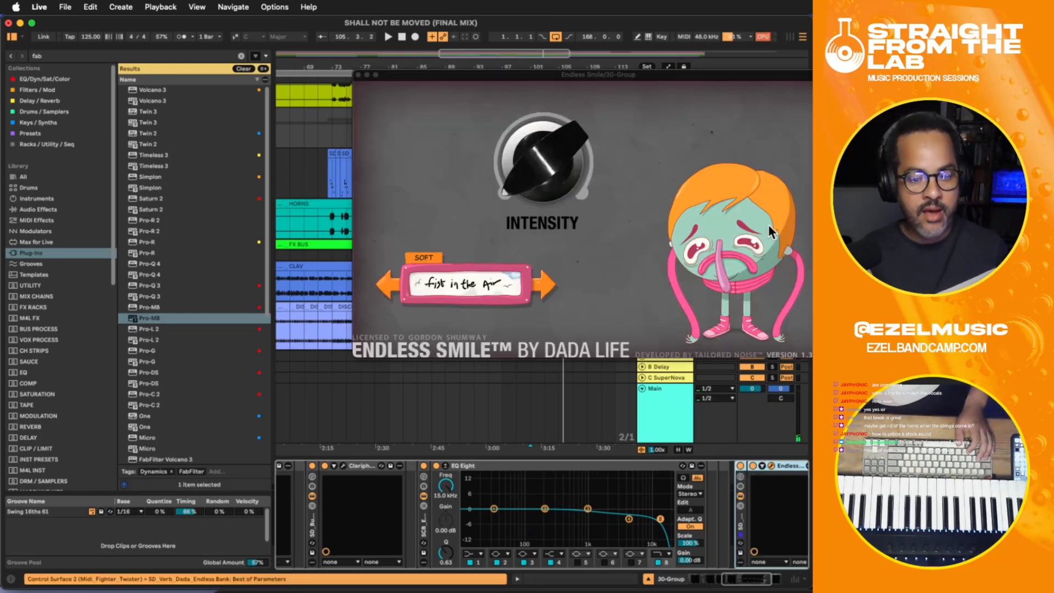
{"action": "mouse_move", "coordinate": [662, 78]}
{"action": "left_mouse_down"}
{"action": "mouse_move", "coordinate": [544, 99]}
{"action": "mouse_move", "coordinate": [461, 147]}
{"action": "mouse_move", "coordinate": [477, 226]}
{"action": "left_mouse_up"}
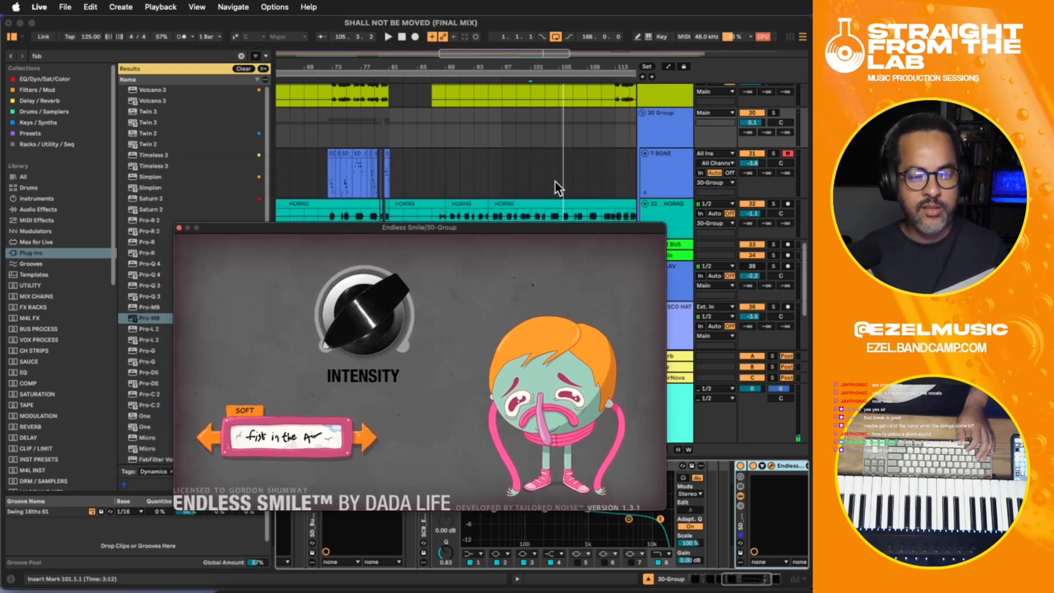
{"action": "left_click", "coordinate": [556, 183]}
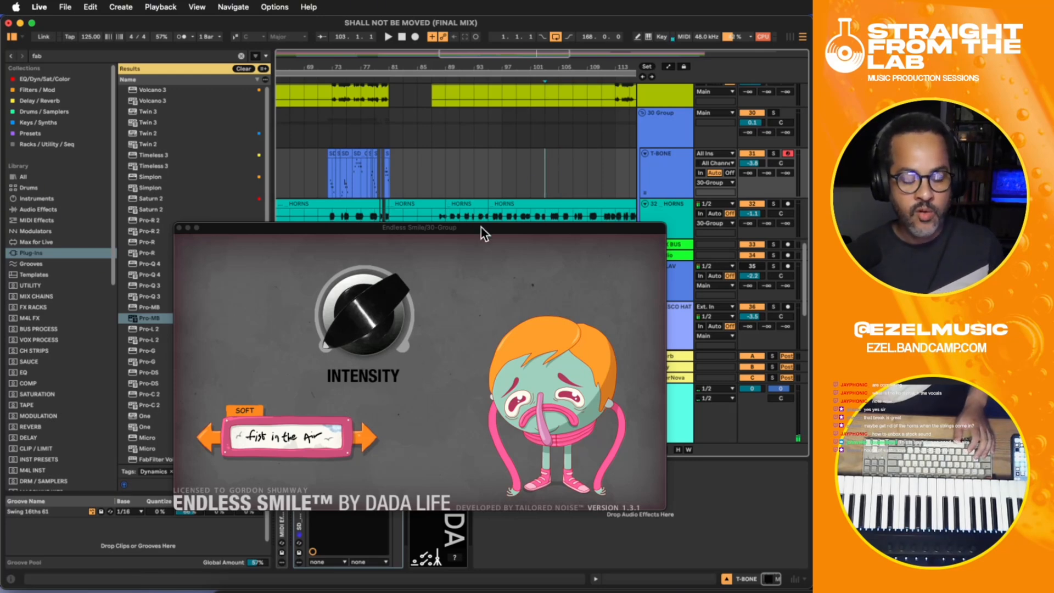
- Try Endless Smile's Intensity at 27% on 30-Group during playback from bar 103, return it to zero and stop playback
{"action": "key", "text": "space"}
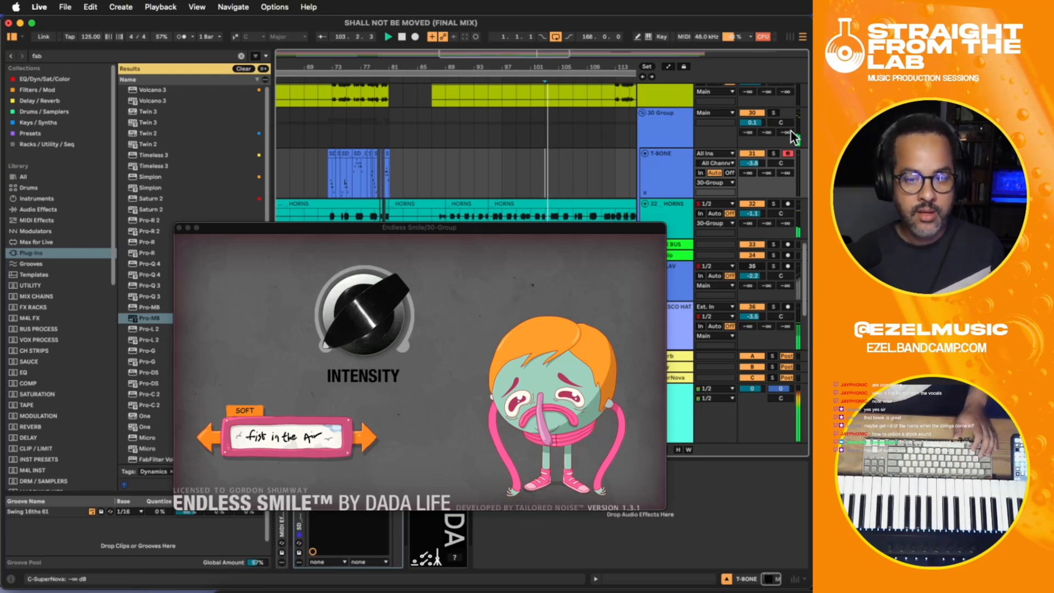
{"action": "left_click", "coordinate": [658, 117]}
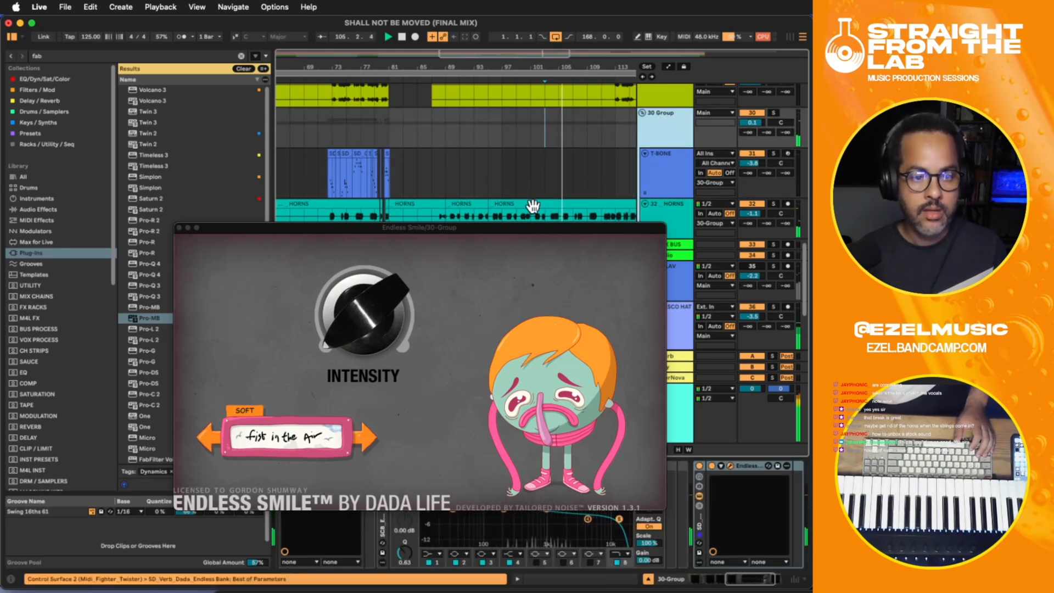
{"action": "left_click", "coordinate": [362, 350]}
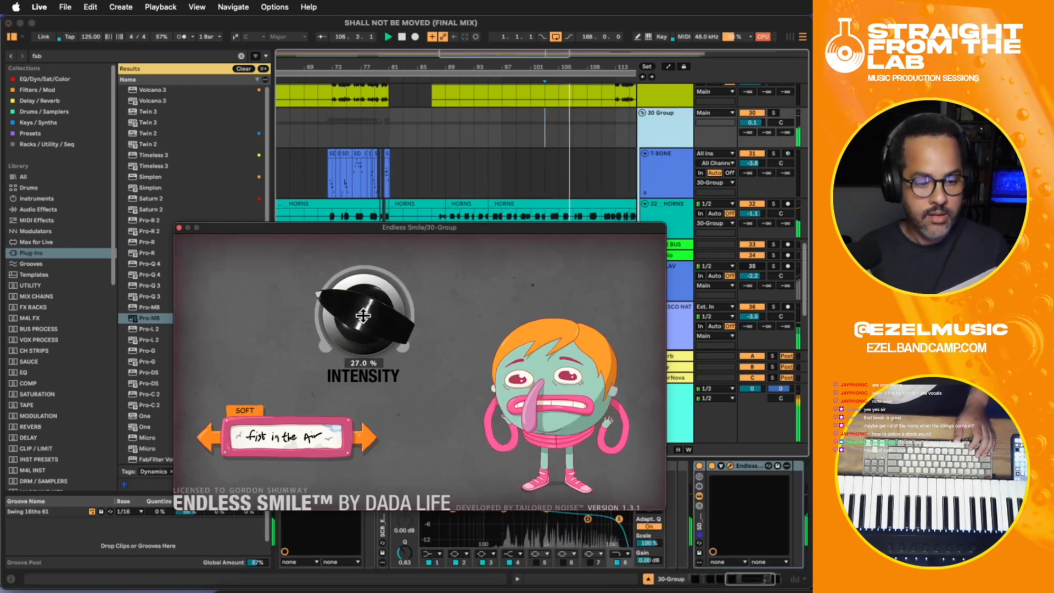
{"action": "left_click_drag", "start_coordinate": [363, 351], "coordinate": [360, 311]}
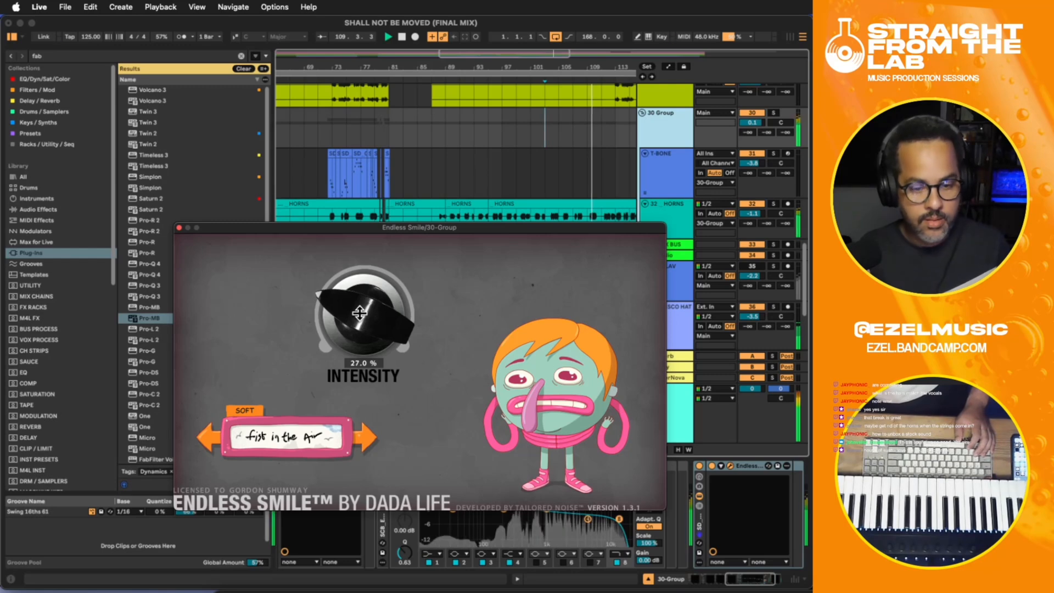
{"action": "left_click_drag", "start_coordinate": [360, 311], "coordinate": [361, 421]}
{"action": "key", "text": "space"}
- Record Endless Smile automation on 30-Group from bar 99, gradually raising Intensity to about 67% by bar 123
{"action": "left_click", "coordinate": [515, 143]}
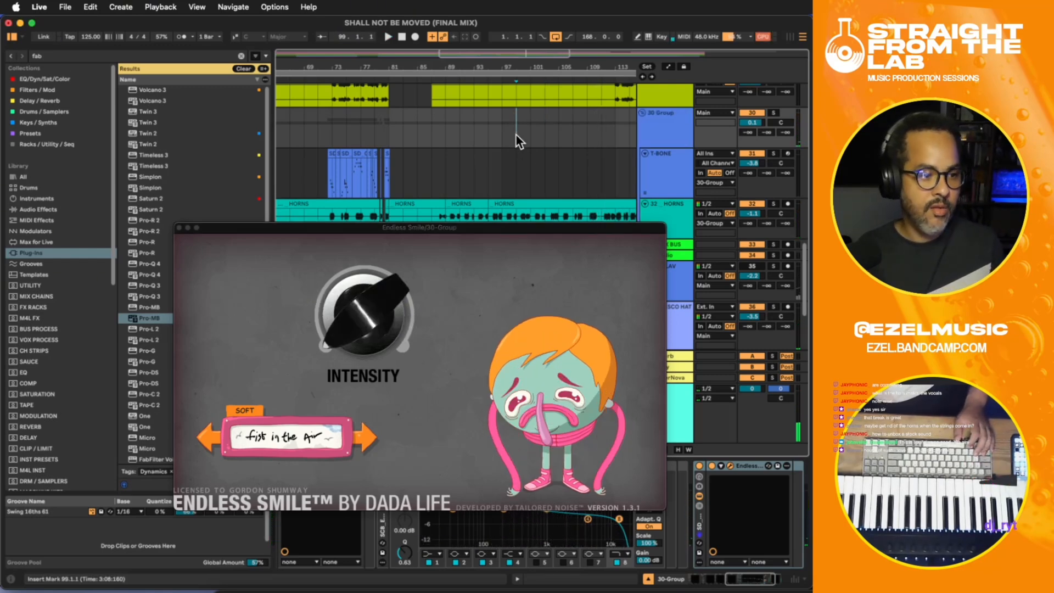
{"action": "key", "text": "space"}
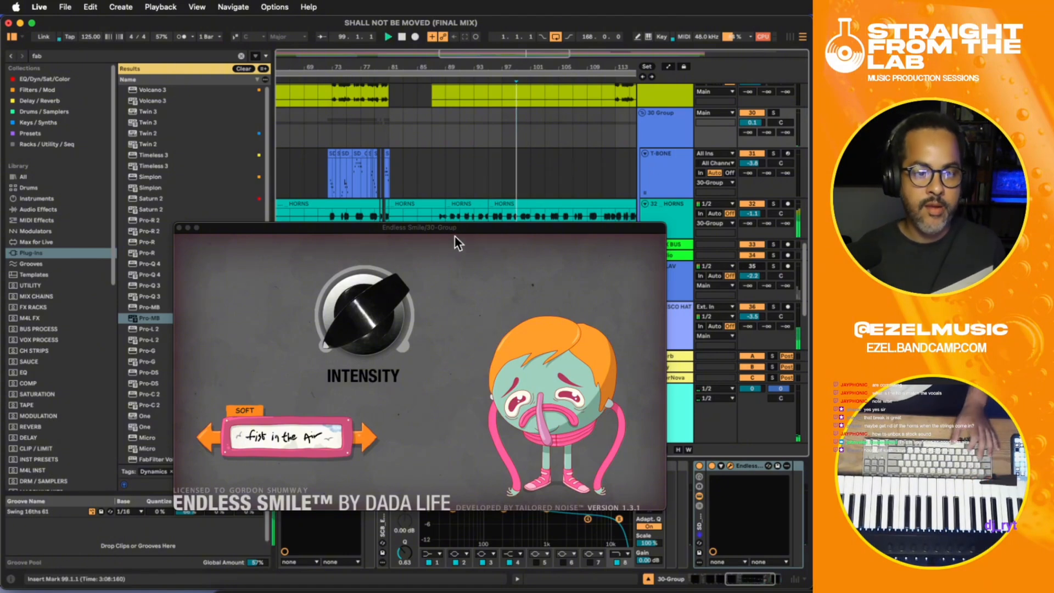
{"action": "mouse_move", "coordinate": [387, 296]}
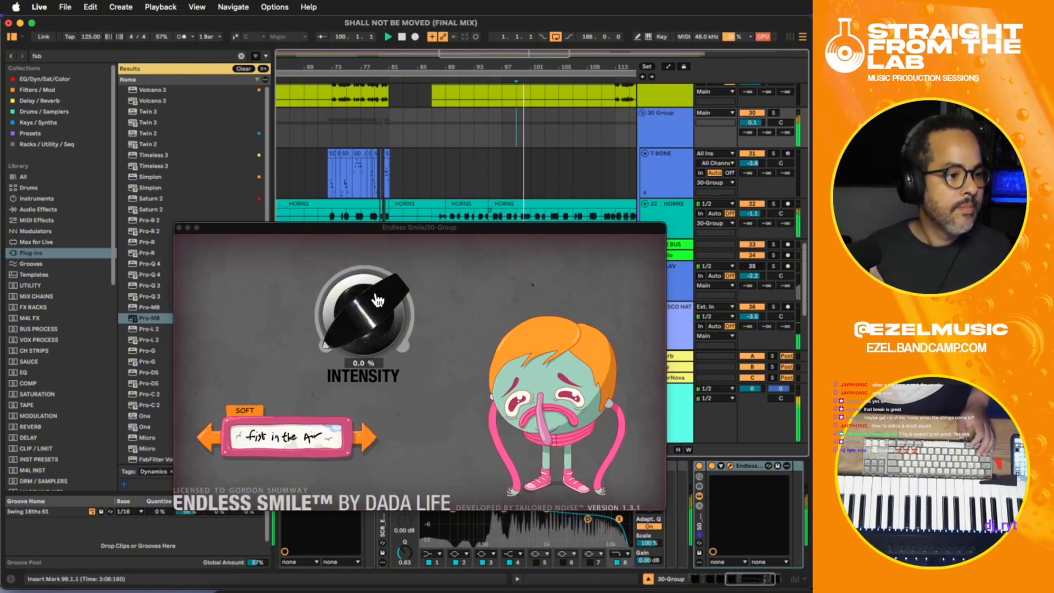
{"action": "key", "text": "F9"}
{"action": "left_click_drag", "start_coordinate": [362, 312], "coordinate": [342, 259]}
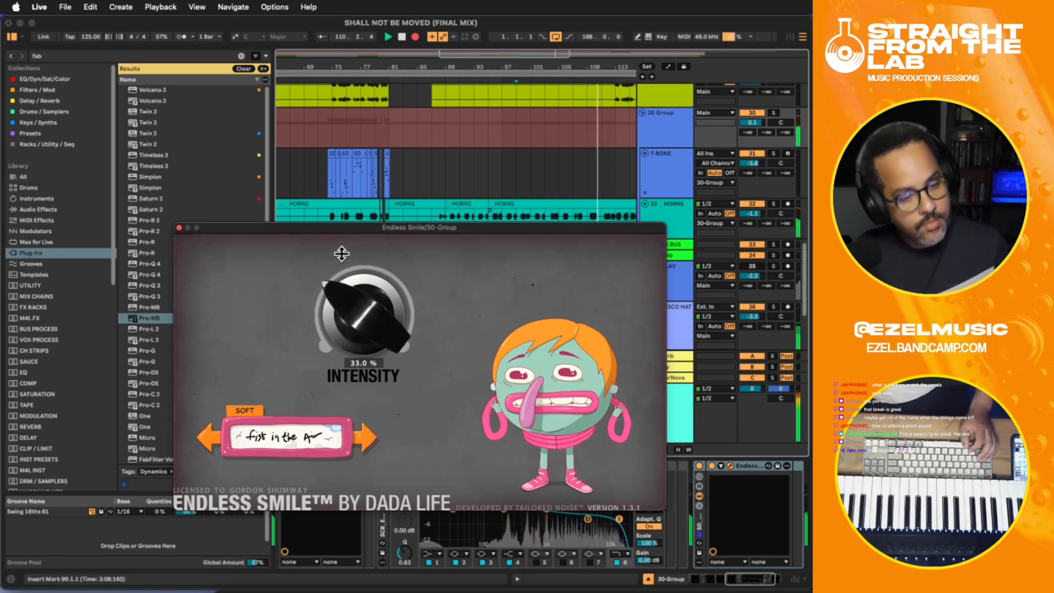
{"action": "left_click_drag", "start_coordinate": [333, 240], "coordinate": [331, 233]}
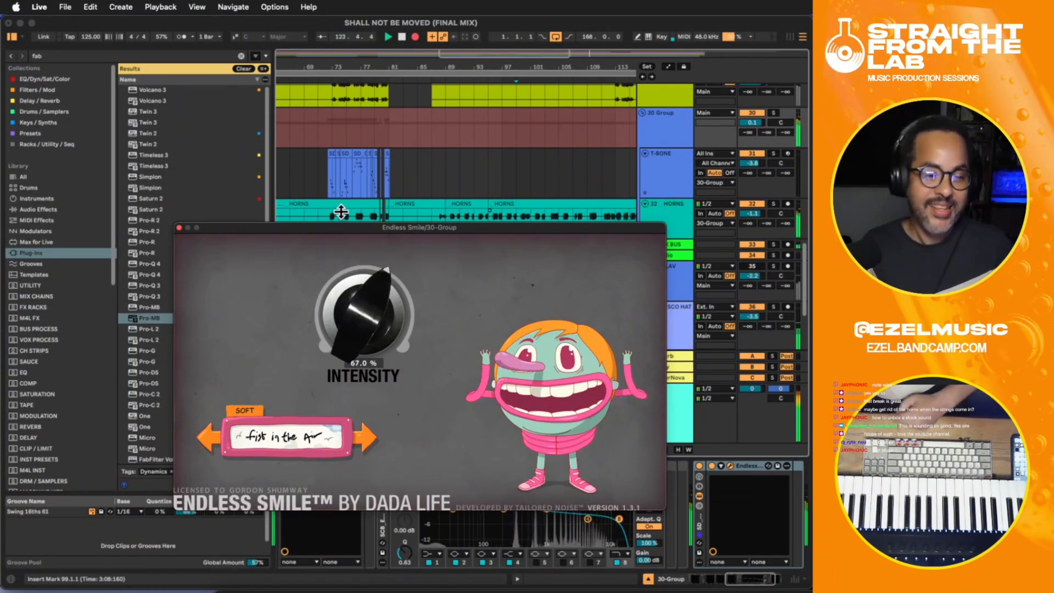
- Keep recording while lowering Endless Smile's Intensity in stages from 30% to about 4%, and stop at bar 165
{"action": "left_click_drag", "start_coordinate": [336, 272], "coordinate": [334, 229]}
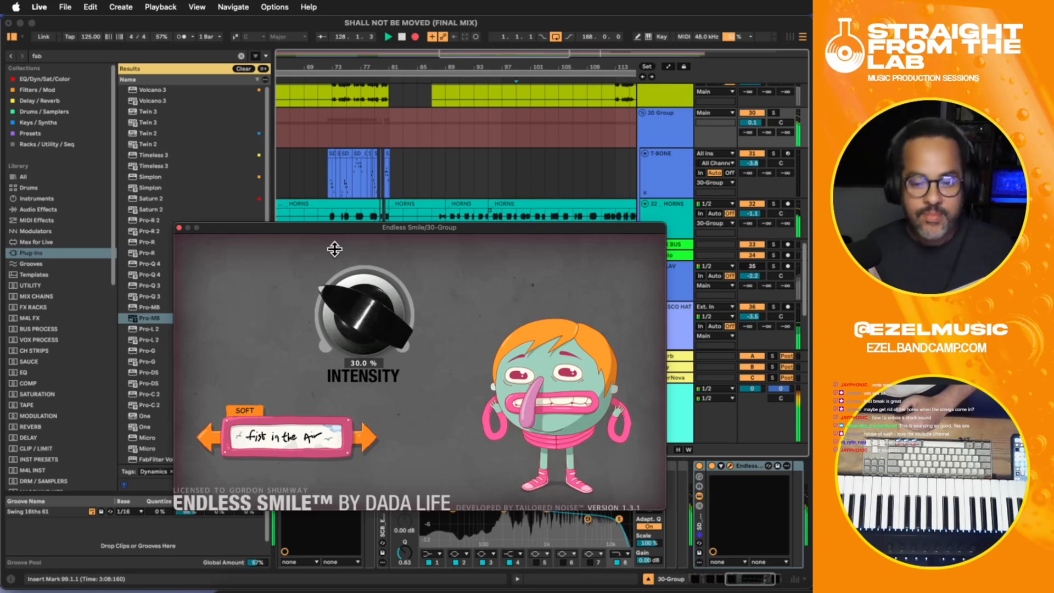
{"action": "left_click_drag", "start_coordinate": [334, 249], "coordinate": [333, 256]}
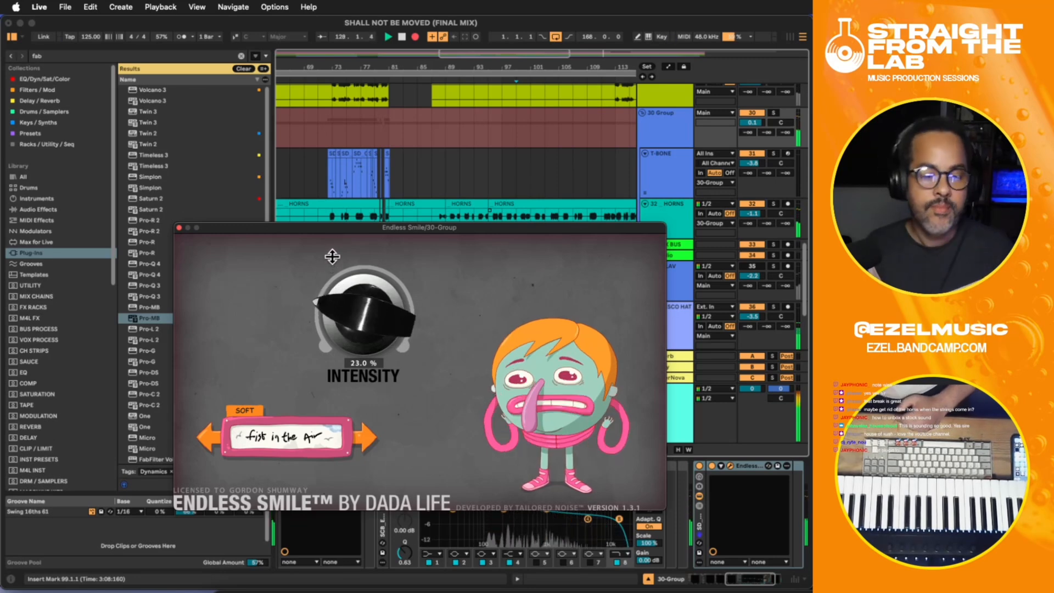
{"action": "left_click_drag", "start_coordinate": [332, 258], "coordinate": [332, 255]}
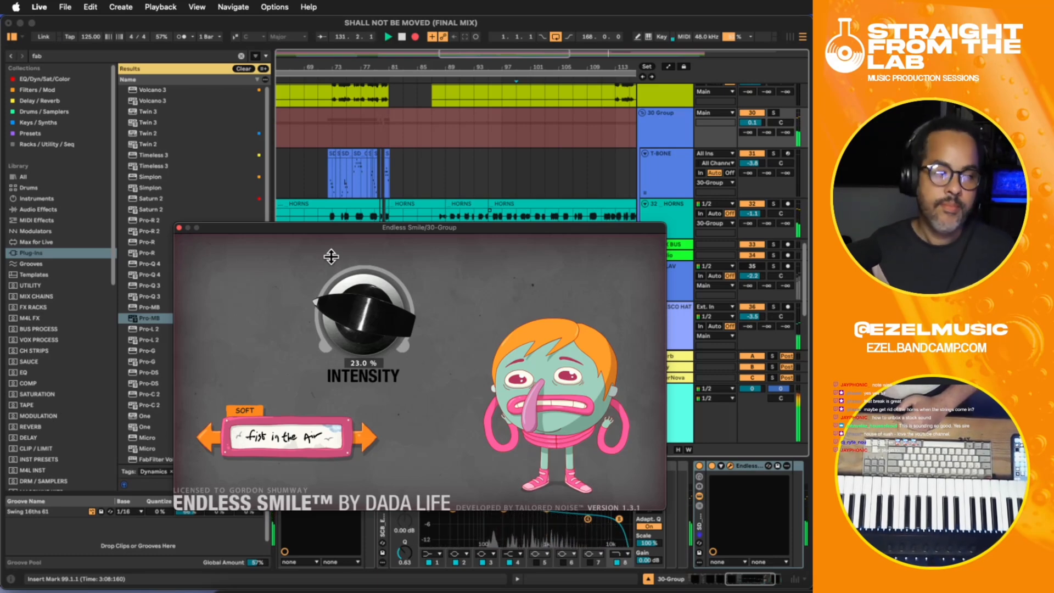
{"action": "mouse_move", "coordinate": [331, 254]}
{"action": "left_mouse_down"}
{"action": "mouse_move", "coordinate": [329, 275]}
{"action": "mouse_move", "coordinate": [328, 252]}
{"action": "left_mouse_up"}
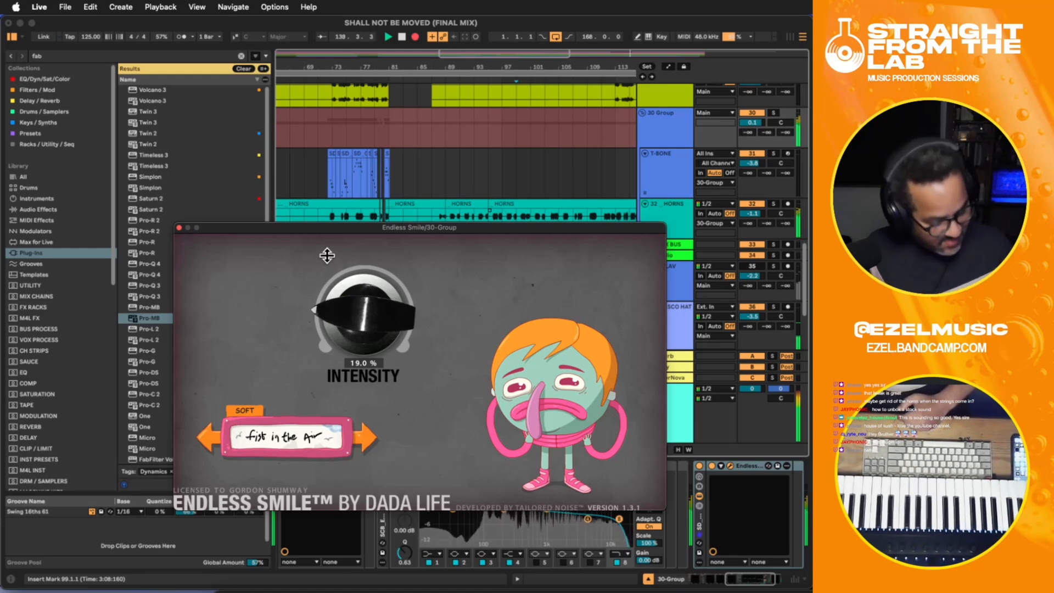
{"action": "mouse_move", "coordinate": [327, 252]}
{"action": "left_mouse_down"}
{"action": "mouse_move", "coordinate": [340, 258]}
{"action": "mouse_move", "coordinate": [336, 235]}
{"action": "left_mouse_up"}
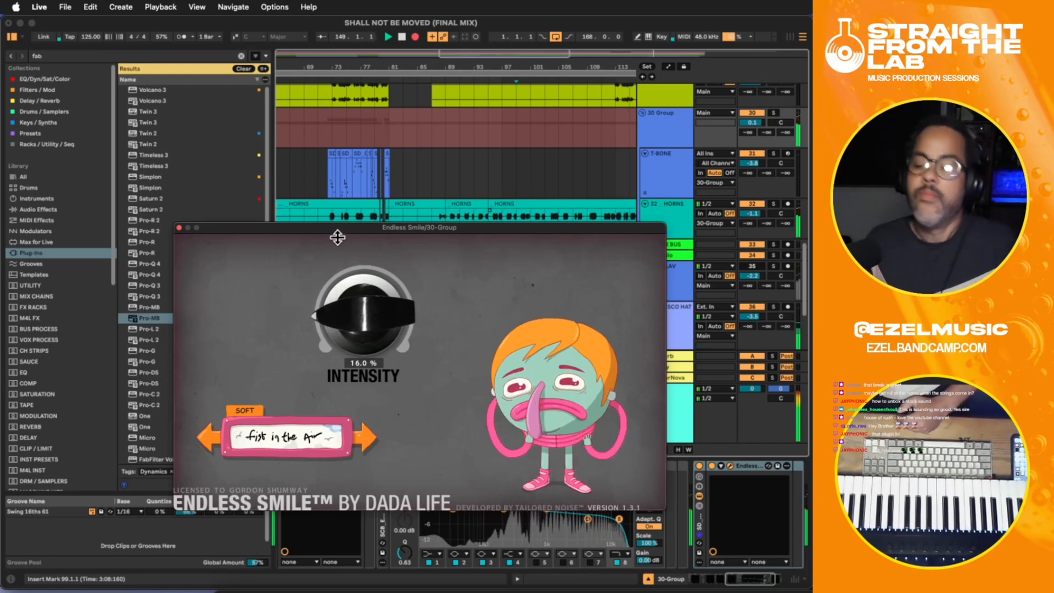
{"action": "mouse_move", "coordinate": [338, 237]}
{"action": "left_mouse_down"}
{"action": "mouse_move", "coordinate": [336, 224]}
{"action": "mouse_move", "coordinate": [341, 235]}
{"action": "left_mouse_up"}
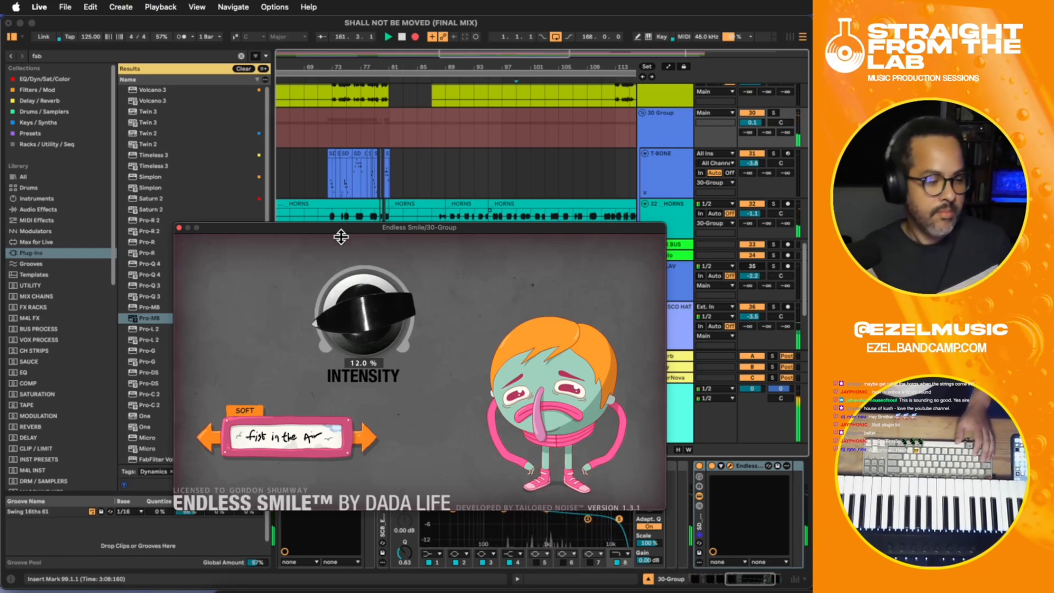
{"action": "left_click_drag", "start_coordinate": [340, 234], "coordinate": [341, 245]}
{"action": "key", "text": "space"}
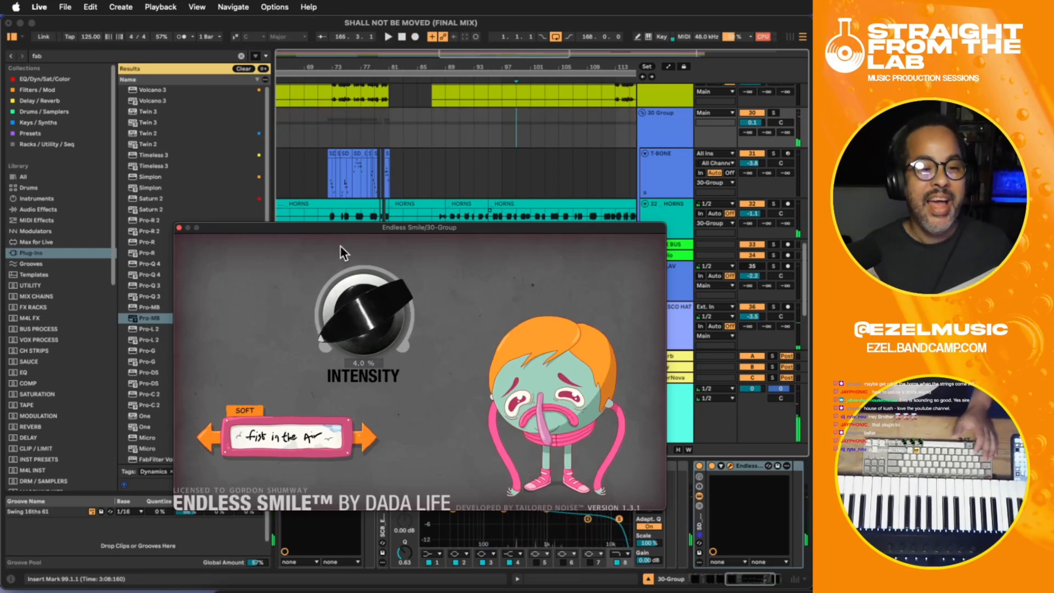
- Close Endless Smile, display 30-Group's Intensity automation and set the flat section before the recorded curve to 0.1
{"action": "left_click", "coordinate": [179, 228]}
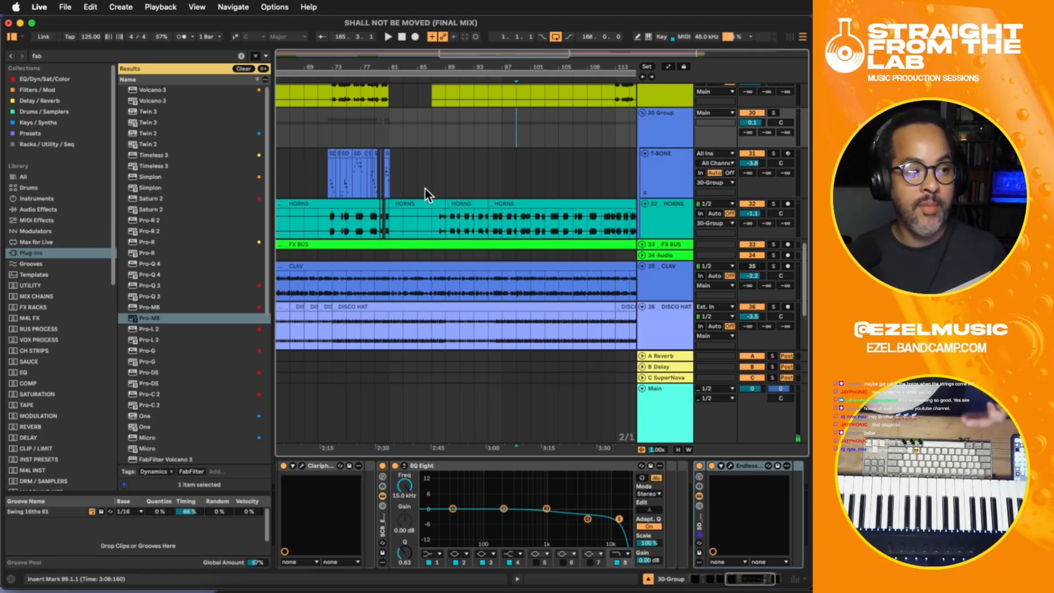
{"action": "left_click", "coordinate": [460, 182]}
{"action": "key", "text": "a"}
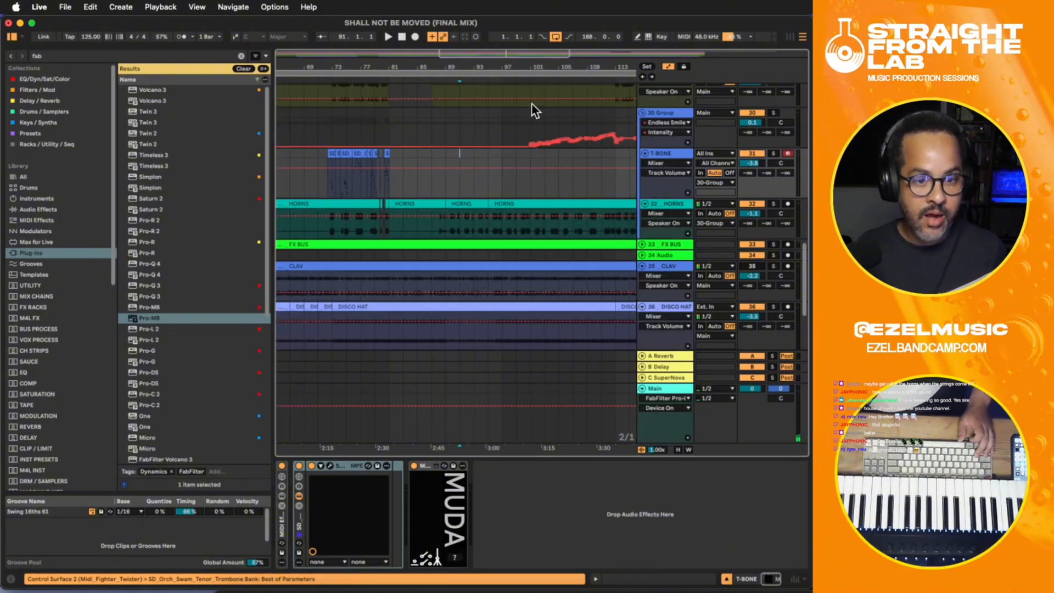
{"action": "left_click", "coordinate": [531, 130]}
{"action": "key", "text": "minus"}
{"action": "key", "text": "minus"}
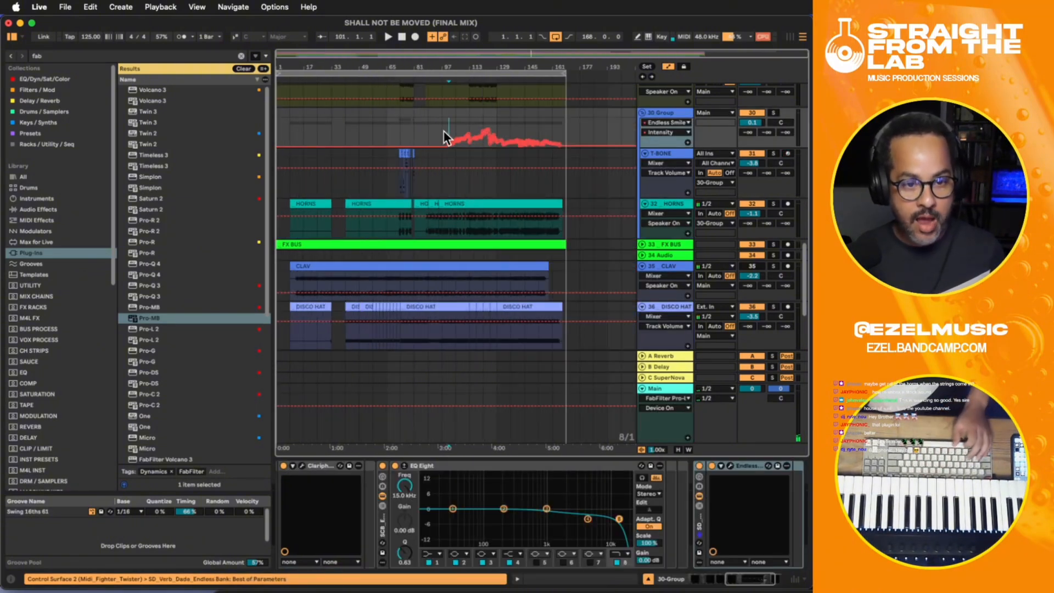
{"action": "left_click", "coordinate": [442, 128]}
{"action": "key", "text": "plus"}
{"action": "key", "text": "plus"}
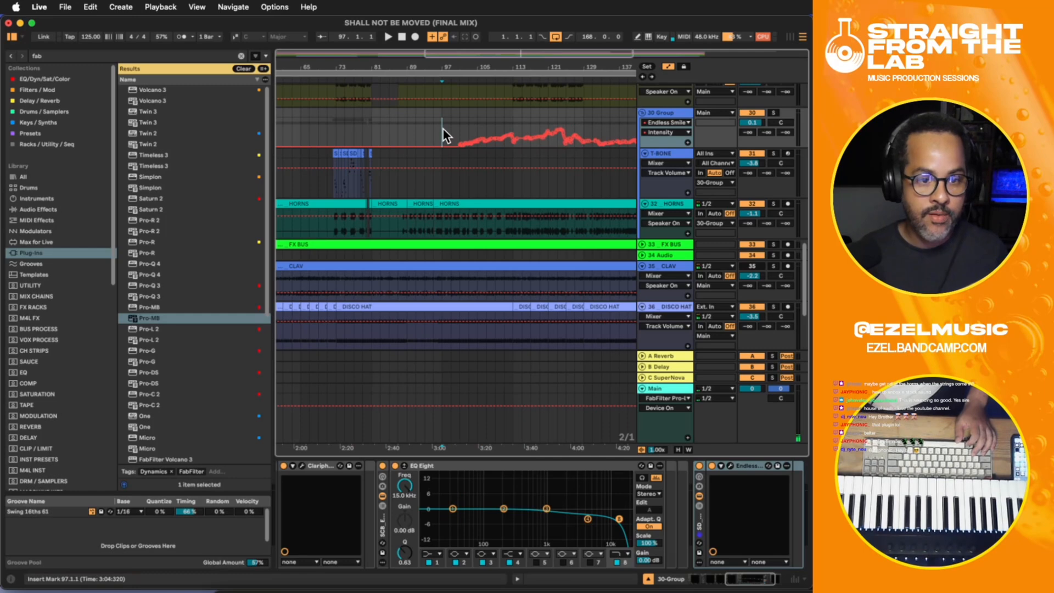
{"action": "left_click_drag", "start_coordinate": [449, 144], "coordinate": [451, 144]}
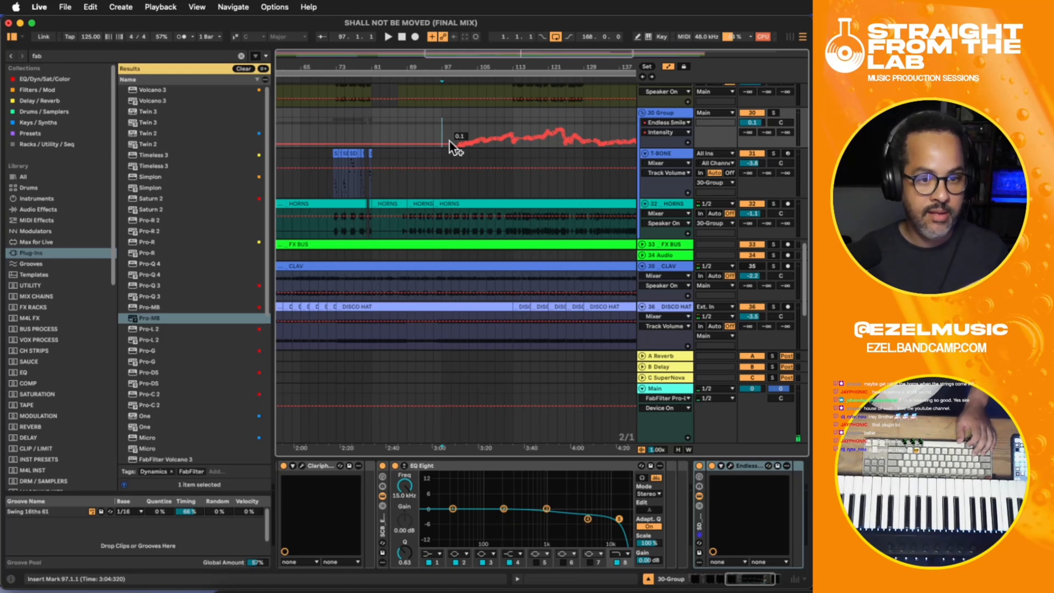
- Play briefly from bar 87, examine the Intensity automation from bar 97 onward, place the insert marker at bar 105 and hide automation
{"action": "left_click", "coordinate": [396, 126]}
{"action": "key", "text": "space"}
{"action": "key", "text": "minus"}
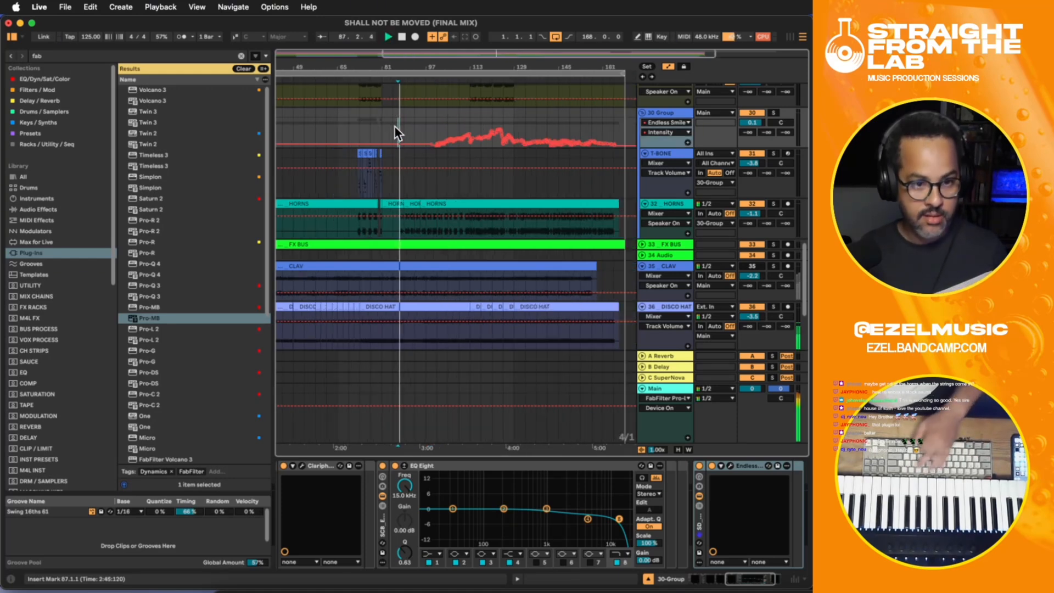
{"action": "key", "text": "space"}
{"action": "scroll", "coordinate": [373, 136], "scroll_direction": "up", "scroll_amount": 3}
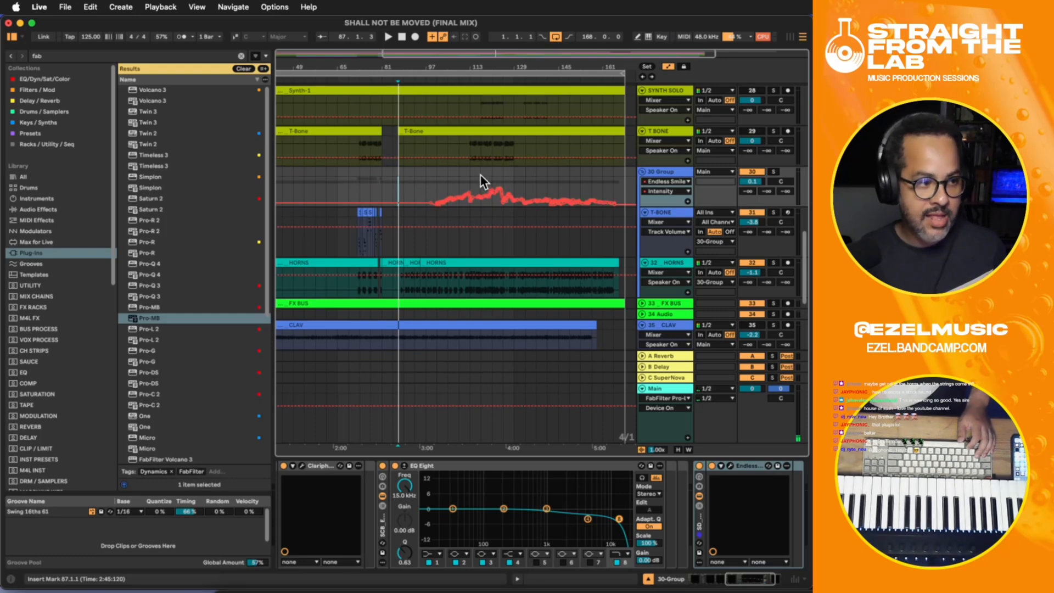
{"action": "left_click_drag", "start_coordinate": [436, 175], "coordinate": [636, 188]}
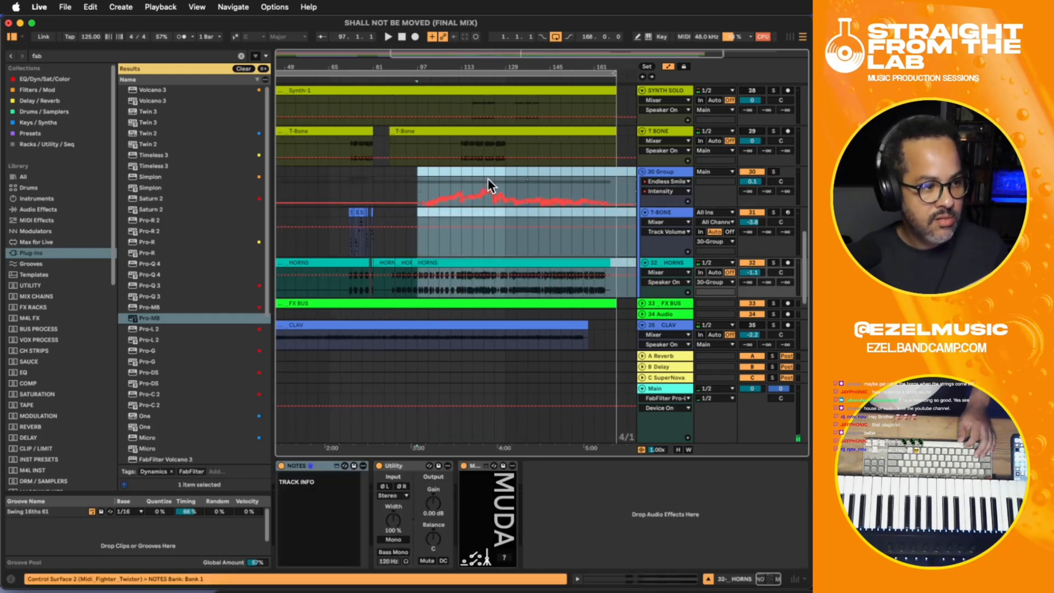
{"action": "left_click", "coordinate": [441, 173]}
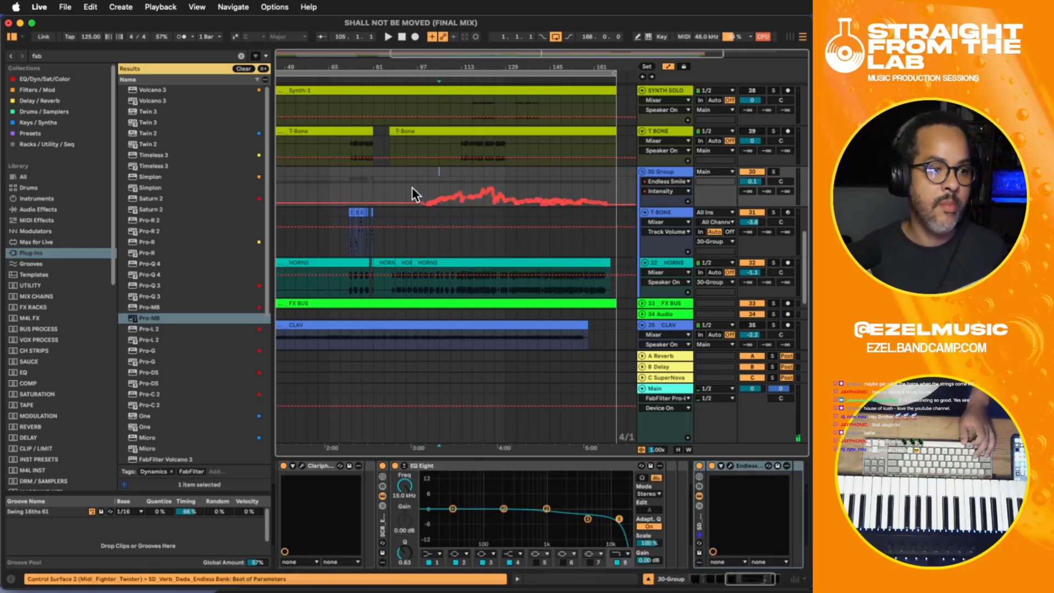
{"action": "key", "text": "a"}
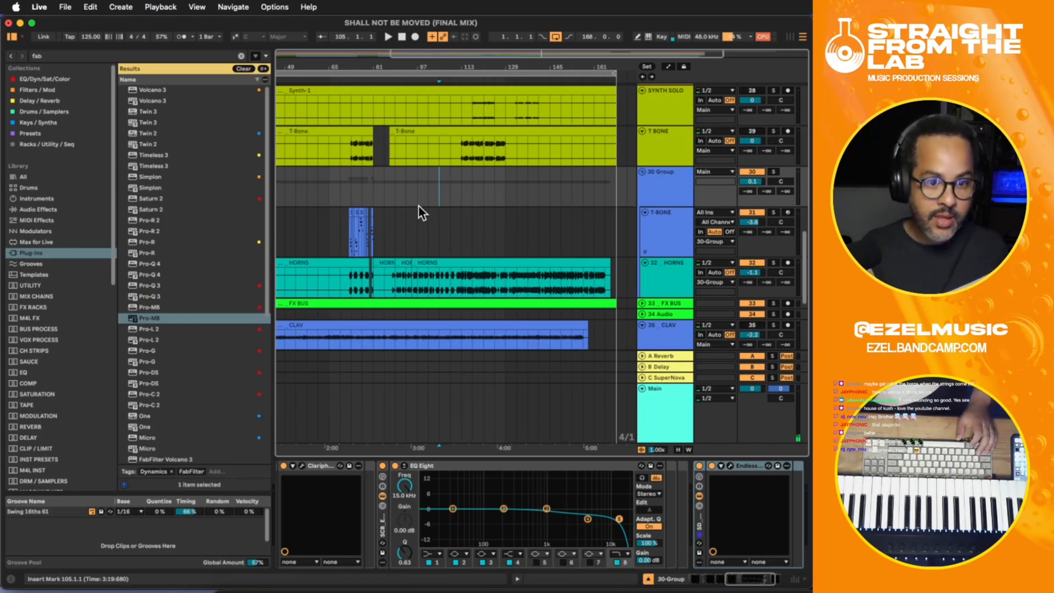
- Look over the tracks from HORNS down to STRINGS and place the insert marker at bar 93 on DISCO HAT
{"action": "scroll", "coordinate": [418, 206], "scroll_direction": "up", "scroll_amount": 1}
{"action": "scroll", "coordinate": [418, 205], "scroll_direction": "down", "scroll_amount": 5}
{"action": "scroll", "coordinate": [418, 205], "scroll_direction": "up", "scroll_amount": 6}
{"action": "scroll", "coordinate": [419, 205], "scroll_direction": "down", "scroll_amount": 7}
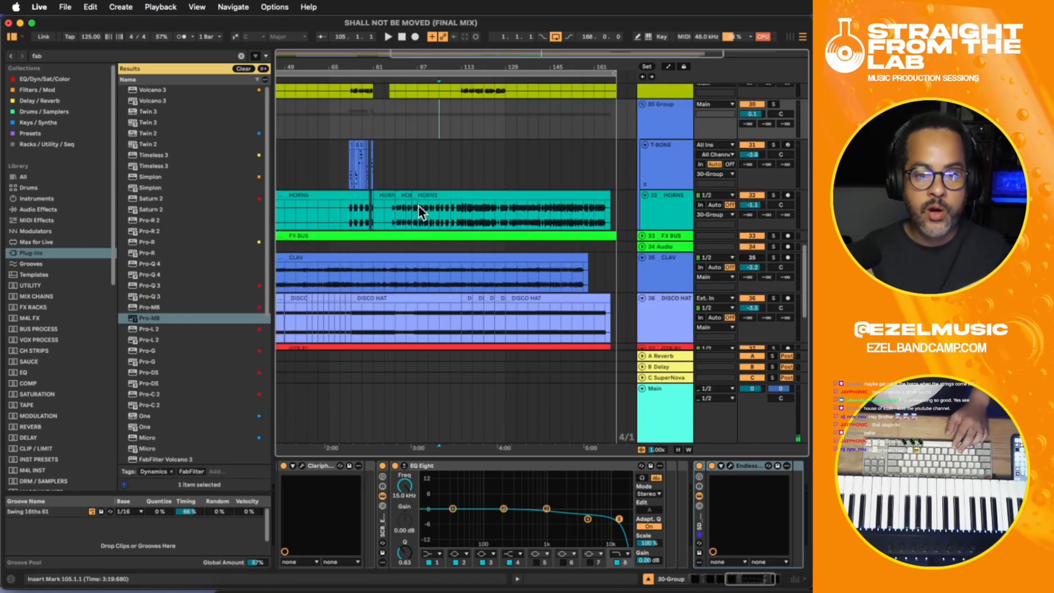
{"action": "scroll", "coordinate": [419, 206], "scroll_direction": "up", "scroll_amount": 1}
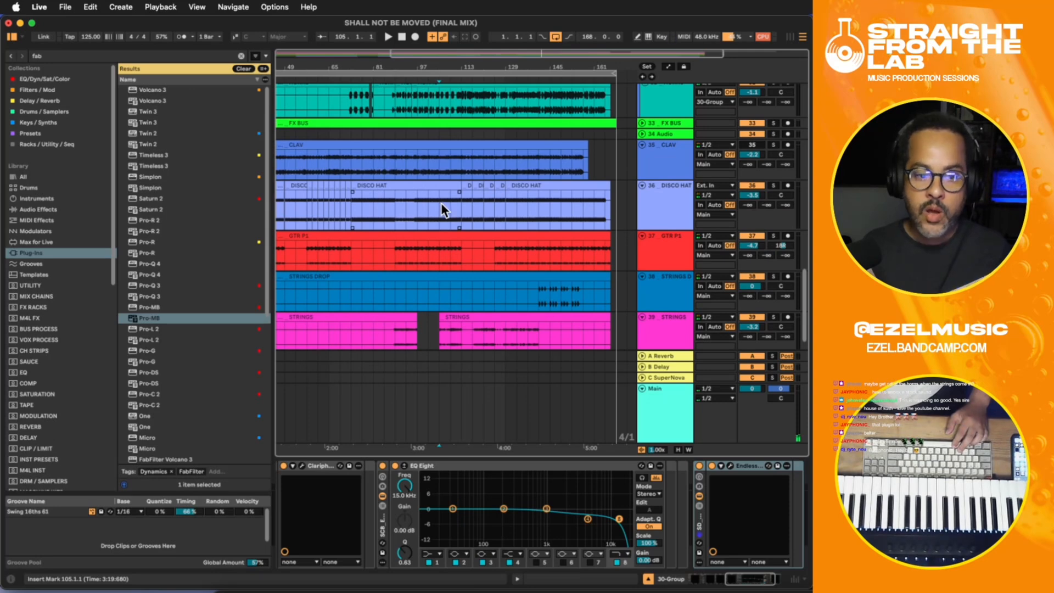
{"action": "left_click", "coordinate": [419, 202]}
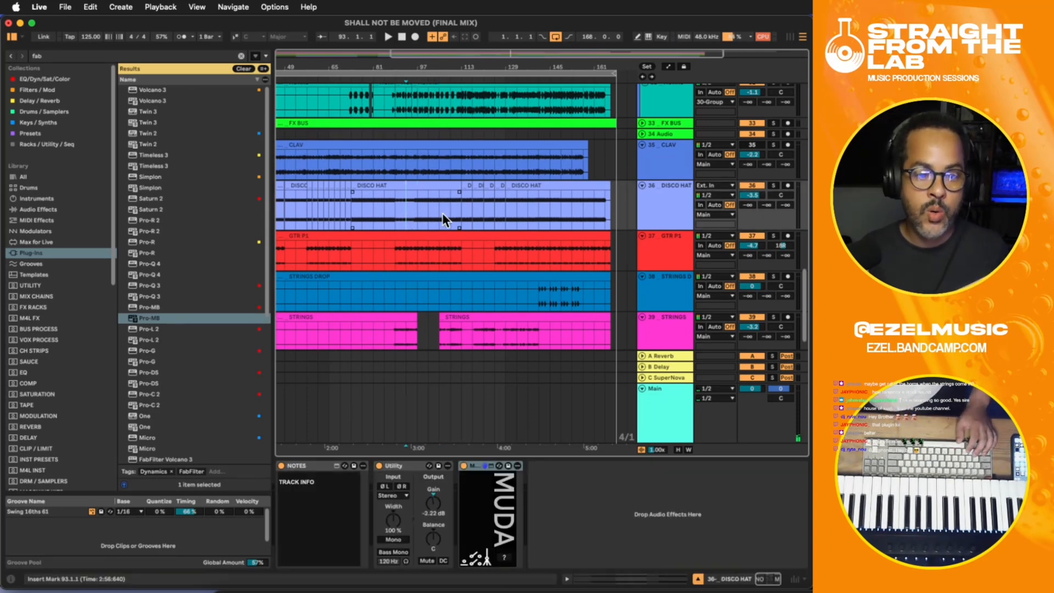
{"action": "scroll", "coordinate": [444, 214], "scroll_direction": "down", "scroll_amount": 1}
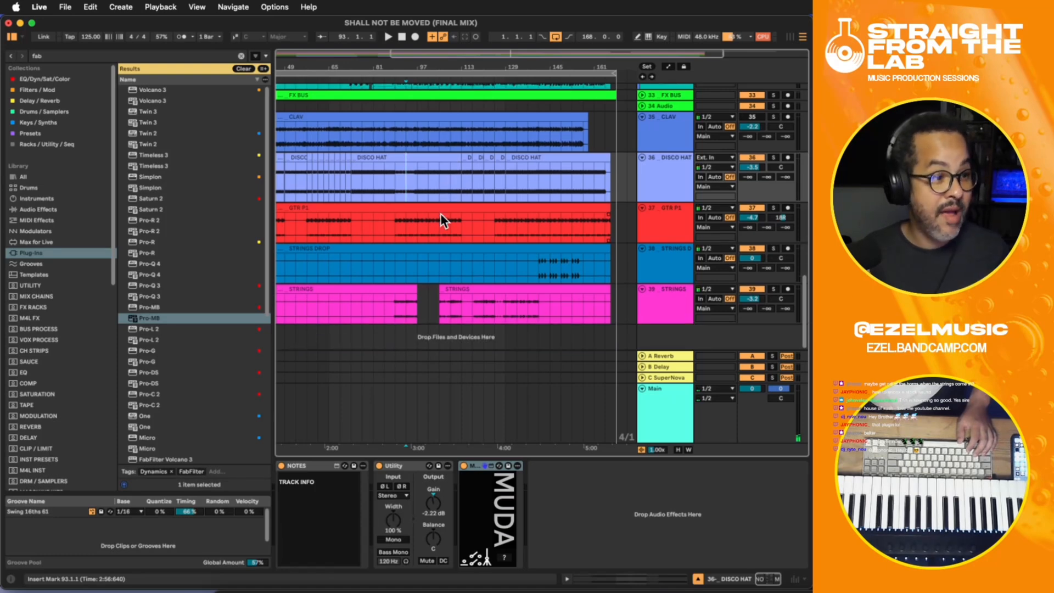
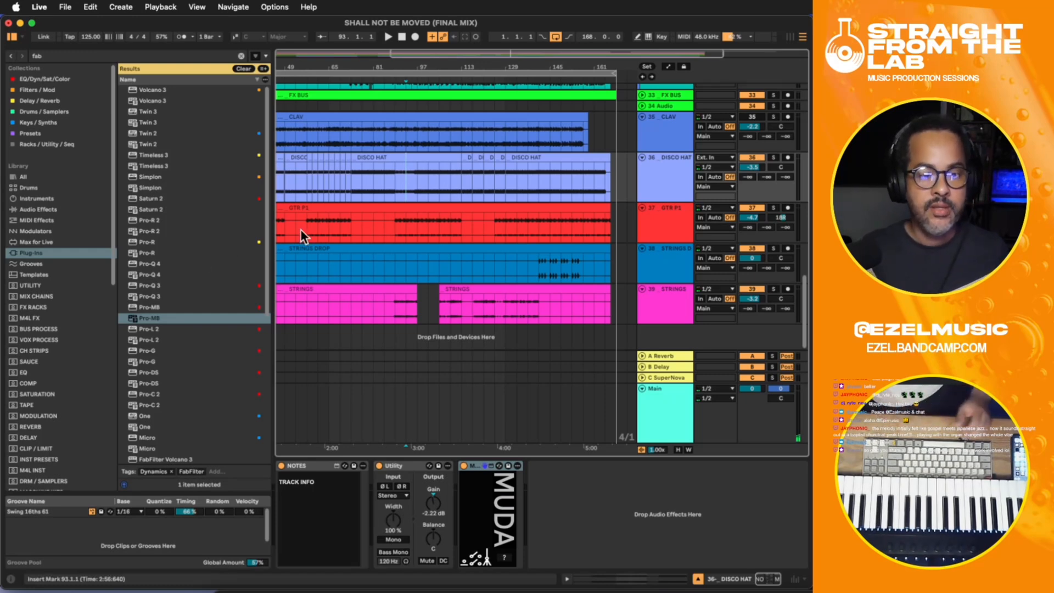
- Play from bar 89 with the STRINGS track selected and raise its track volume slightly
{"action": "left_click", "coordinate": [418, 218]}
{"action": "left_click", "coordinate": [406, 303]}
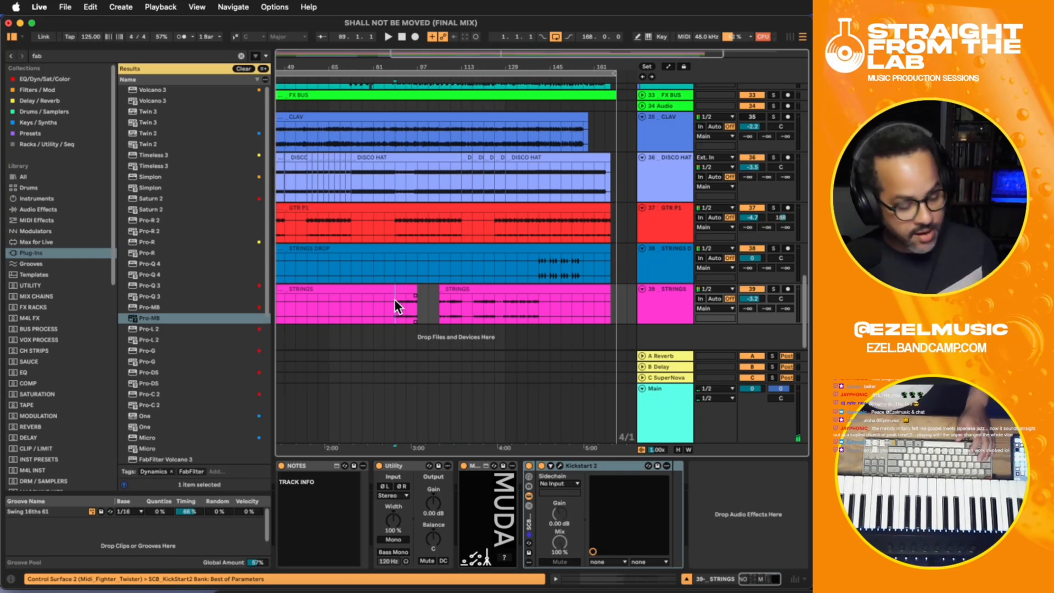
{"action": "key", "text": "space"}
{"action": "left_click_drag", "start_coordinate": [757, 296], "coordinate": [757, 289]}
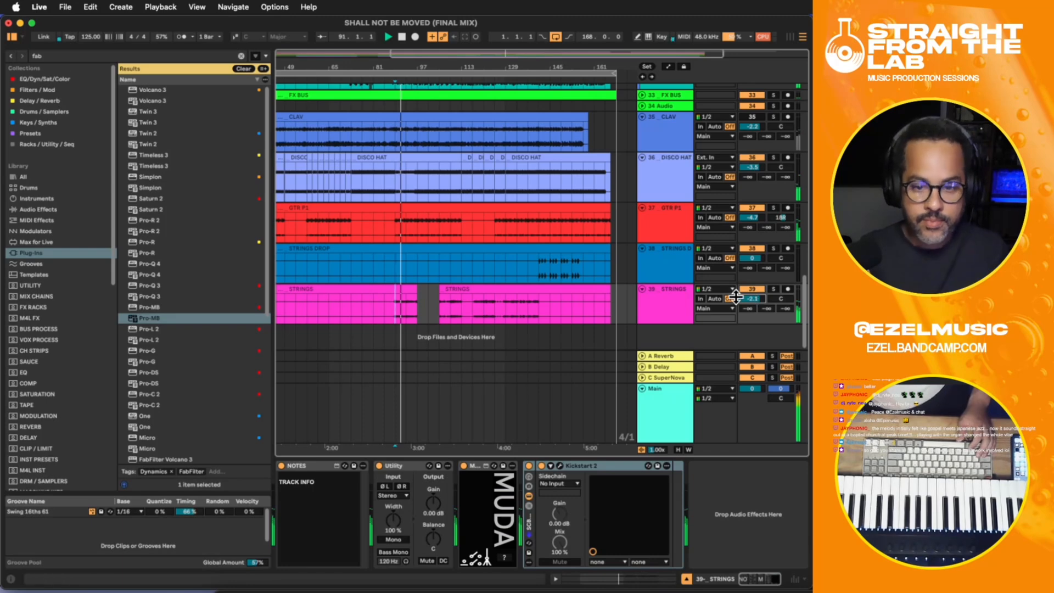
- Solo the STRINGS track, replay it briefly from bar 89, select the track and stop playback
{"action": "key", "text": "space"}
{"action": "left_click", "coordinate": [774, 289]}
{"action": "key", "text": "space"}
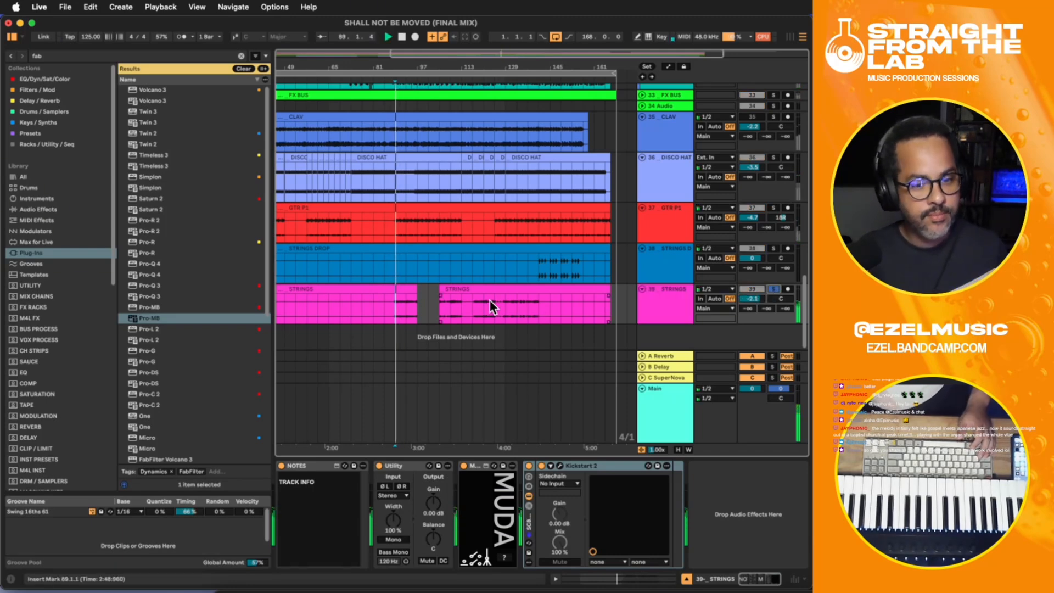
{"action": "left_click", "coordinate": [660, 305]}
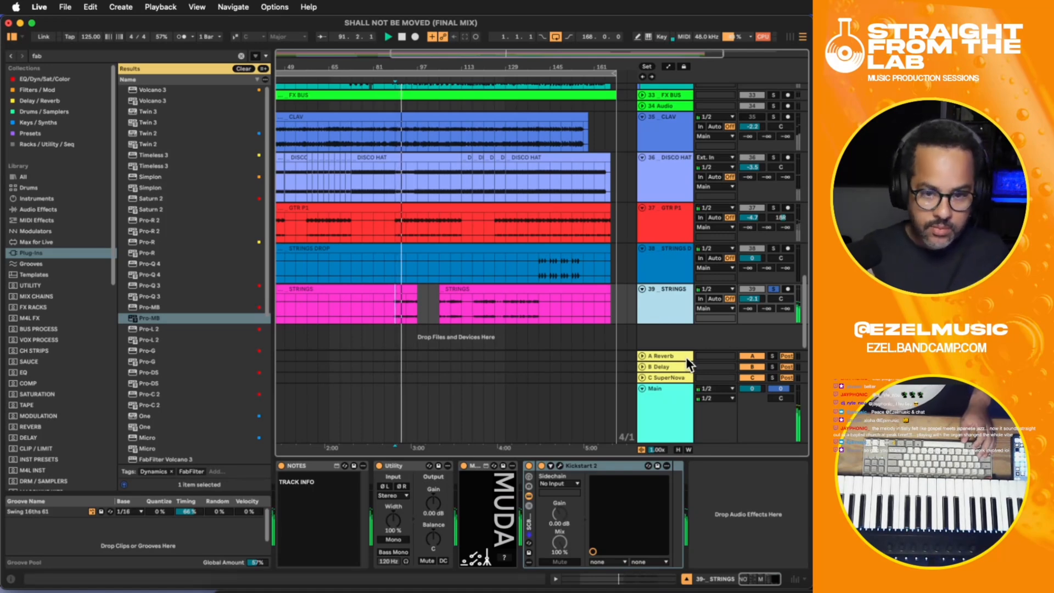
{"action": "key", "text": "space"}
- Add Trackspacer 2.5 to STRINGS after Kickstart 2, sidechain it from 20-PIANO, lower its high-cut and raise its low-cut
{"action": "left_click", "coordinate": [727, 494]}
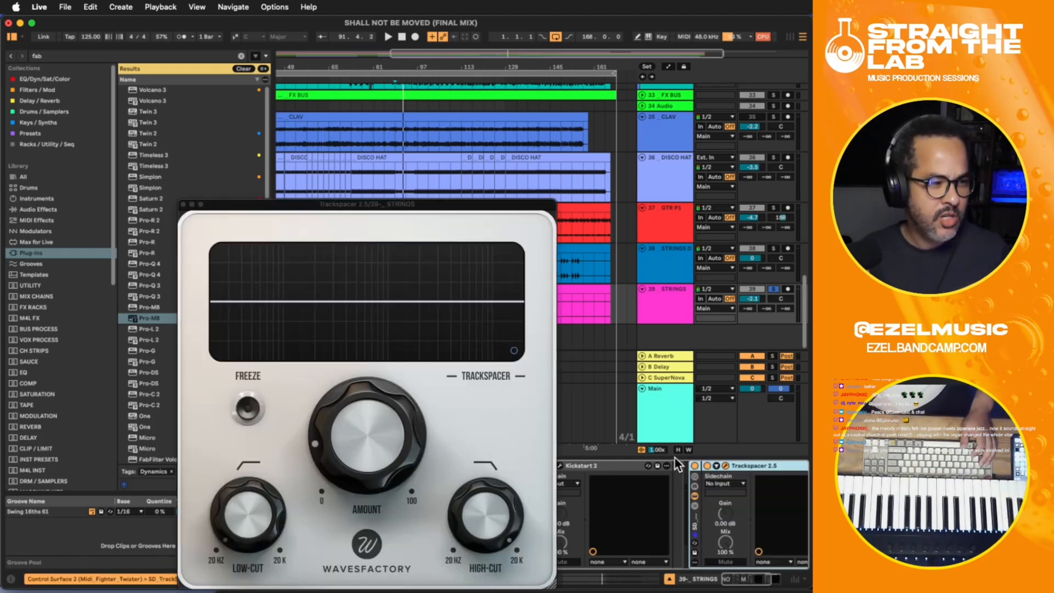
{"action": "left_click", "coordinate": [709, 484]}
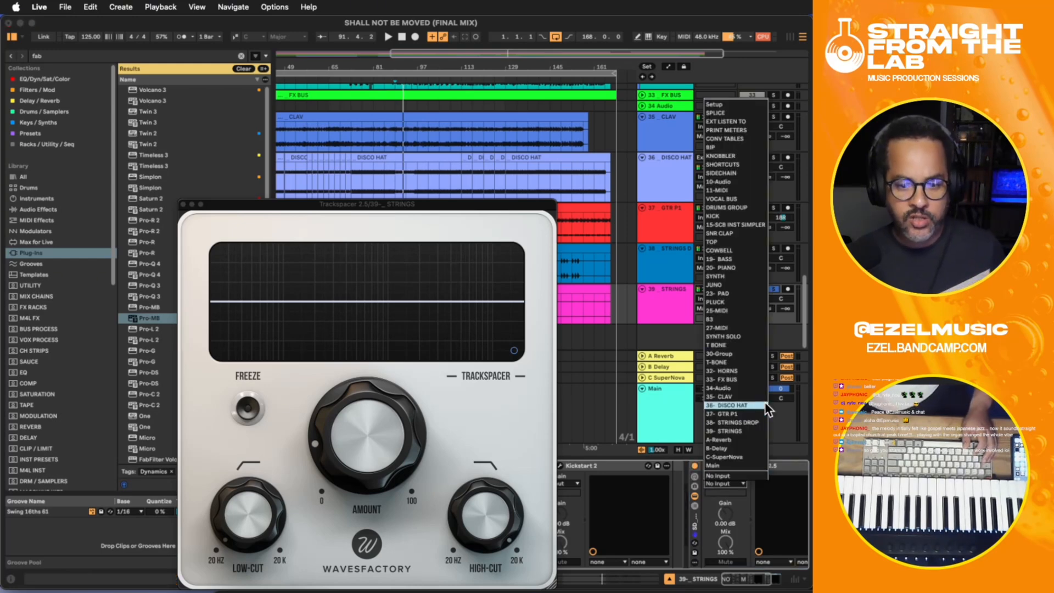
{"action": "left_click", "coordinate": [746, 268]}
{"action": "left_click_drag", "start_coordinate": [500, 503], "coordinate": [482, 569]}
{"action": "left_click_drag", "start_coordinate": [250, 494], "coordinate": [273, 431]}
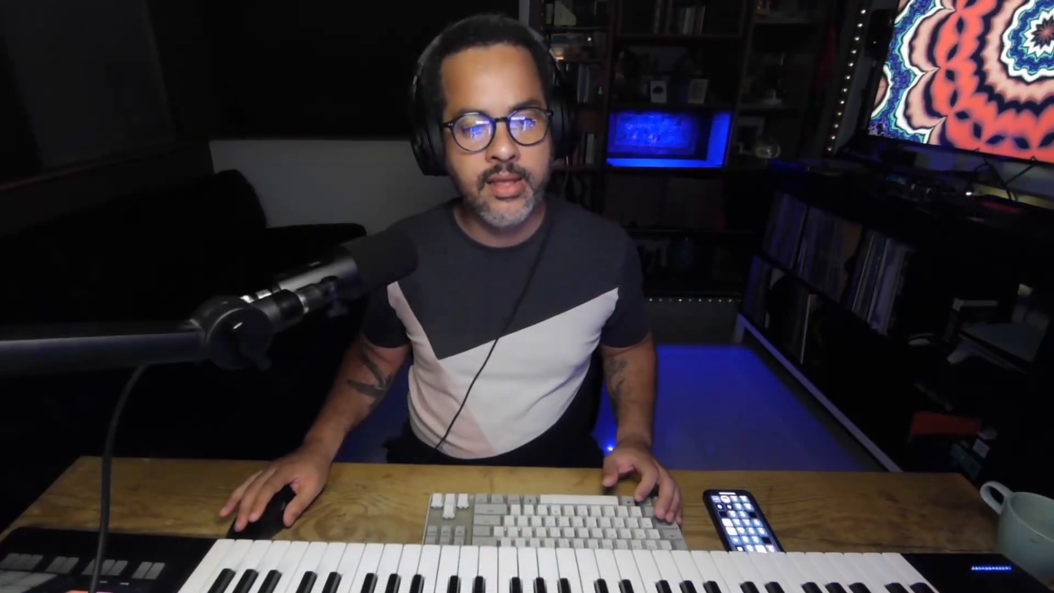
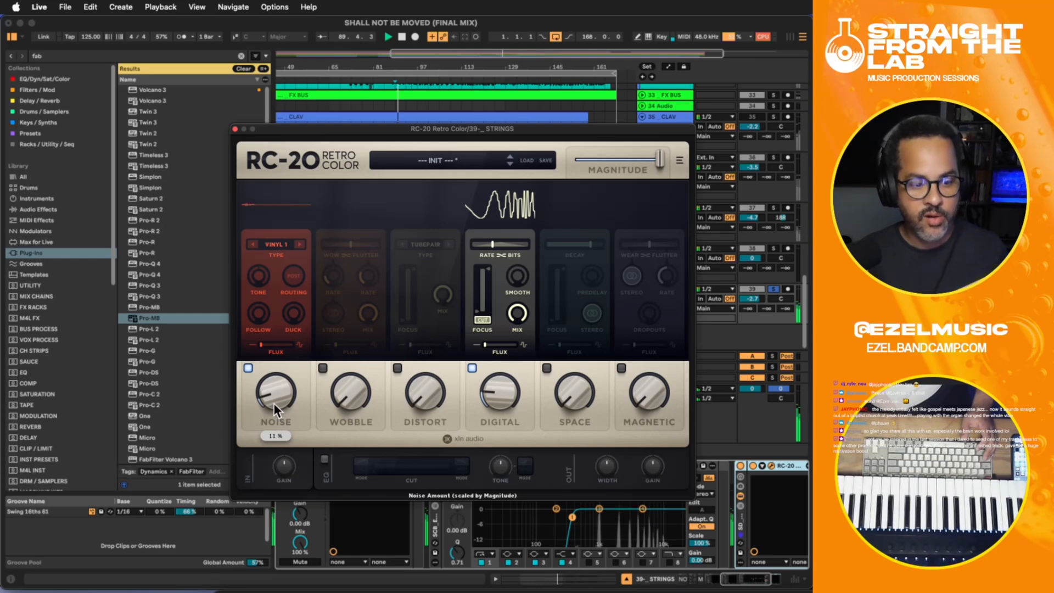
- In RC-20 on STRINGS, audition Vinyl 2 but keep Vinyl 1 noise at 10%, adjust ducking, set tone to 4.0 dB and close the plug-in
{"action": "left_click", "coordinate": [299, 243]}
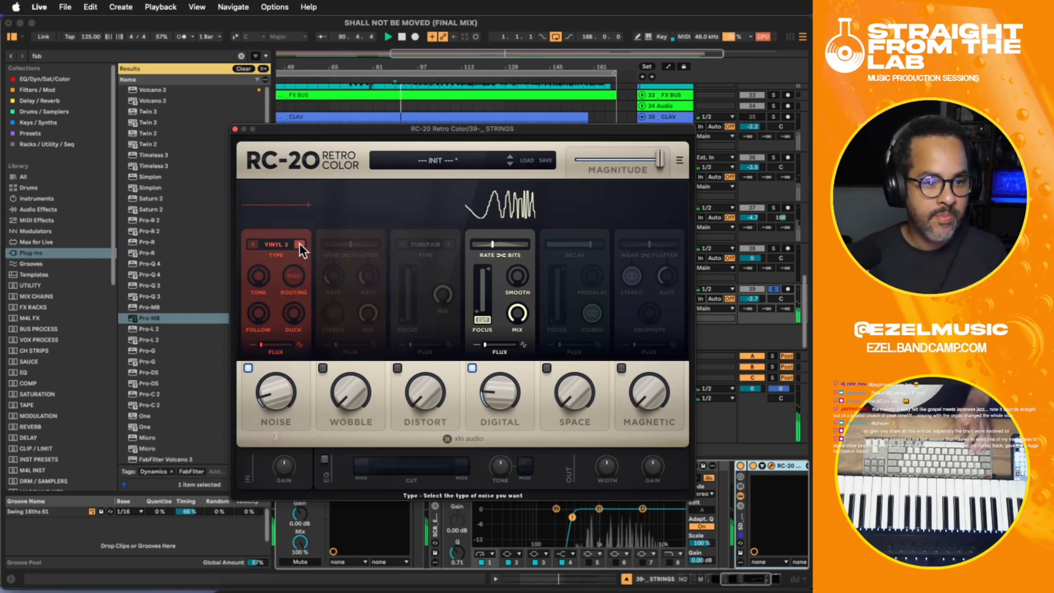
{"action": "left_click_drag", "start_coordinate": [280, 391], "coordinate": [278, 382]}
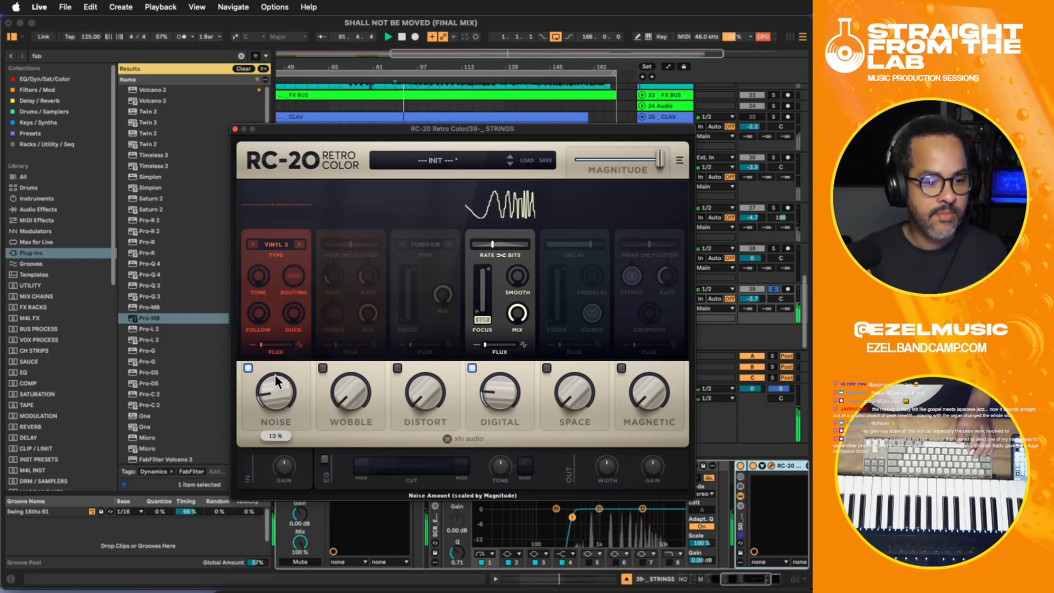
{"action": "left_click", "coordinate": [254, 244]}
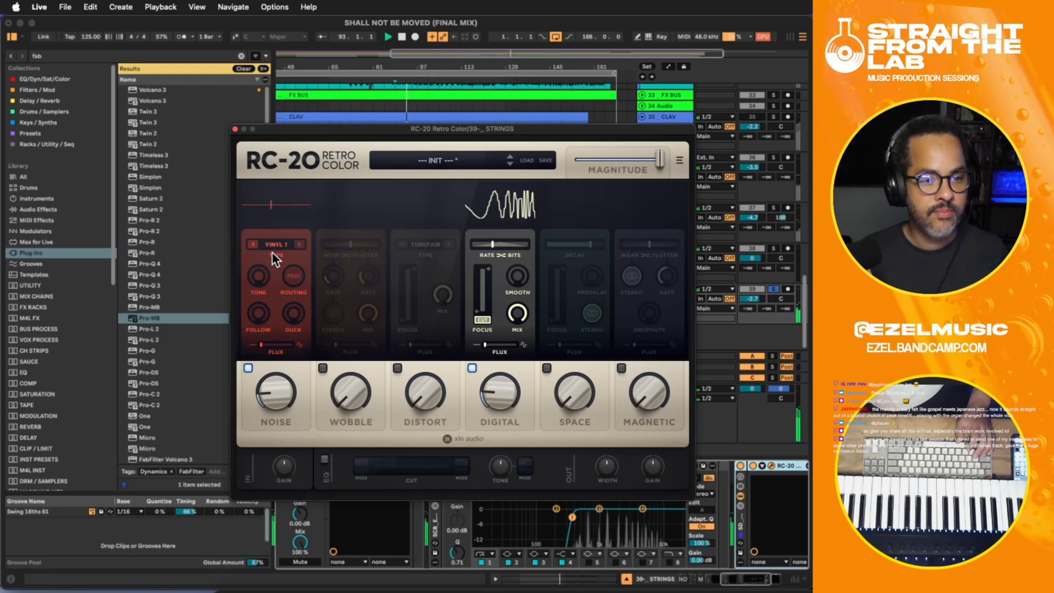
{"action": "left_click_drag", "start_coordinate": [267, 383], "coordinate": [269, 386]}
{"action": "left_click_drag", "start_coordinate": [288, 325], "coordinate": [264, 258]}
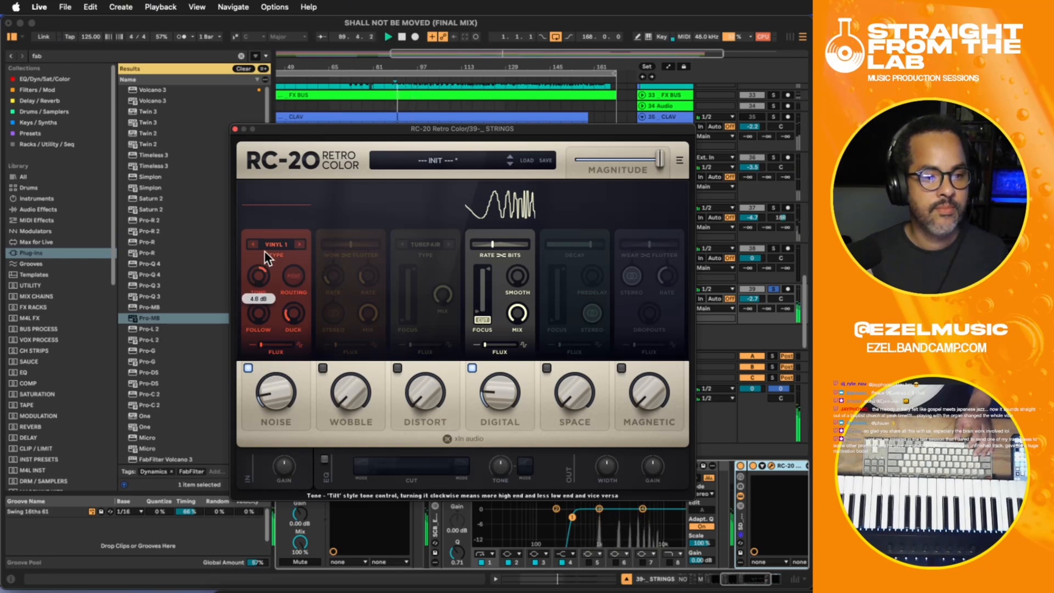
{"action": "left_click_drag", "start_coordinate": [268, 397], "coordinate": [268, 401]}
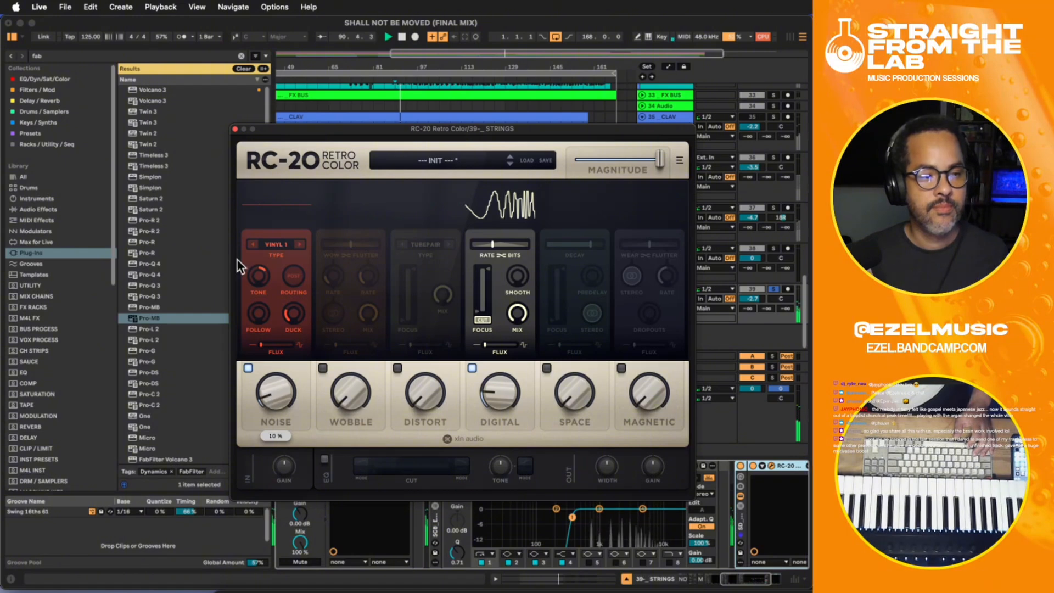
{"action": "left_click", "coordinate": [235, 129]}
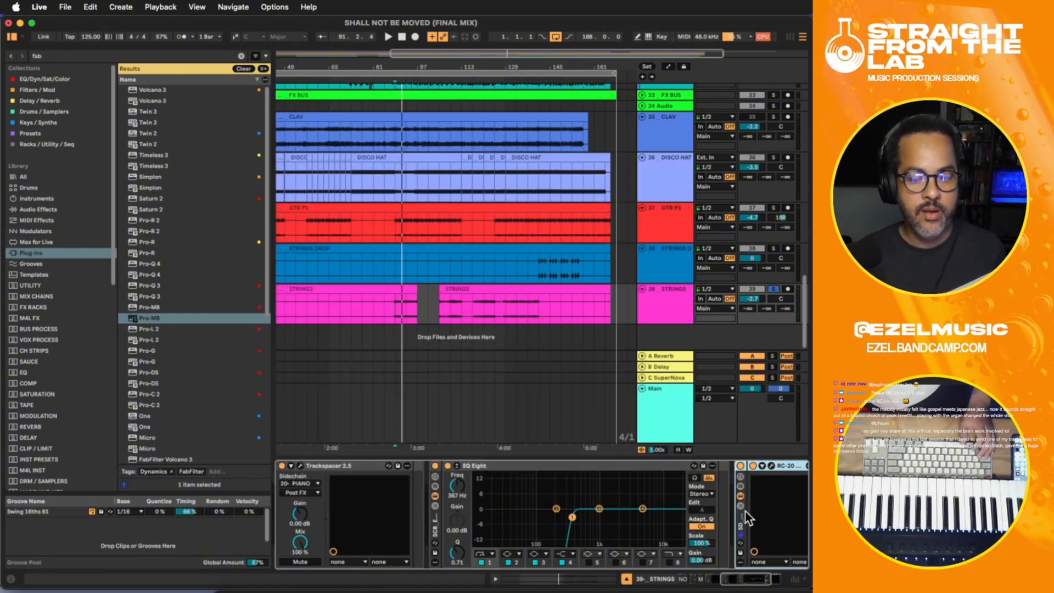
- Group the STRINGS effects from Kickstart 2 through RC-20 into a single Audio Effect Rack and hide its devices
{"action": "left_click", "coordinate": [330, 465]}
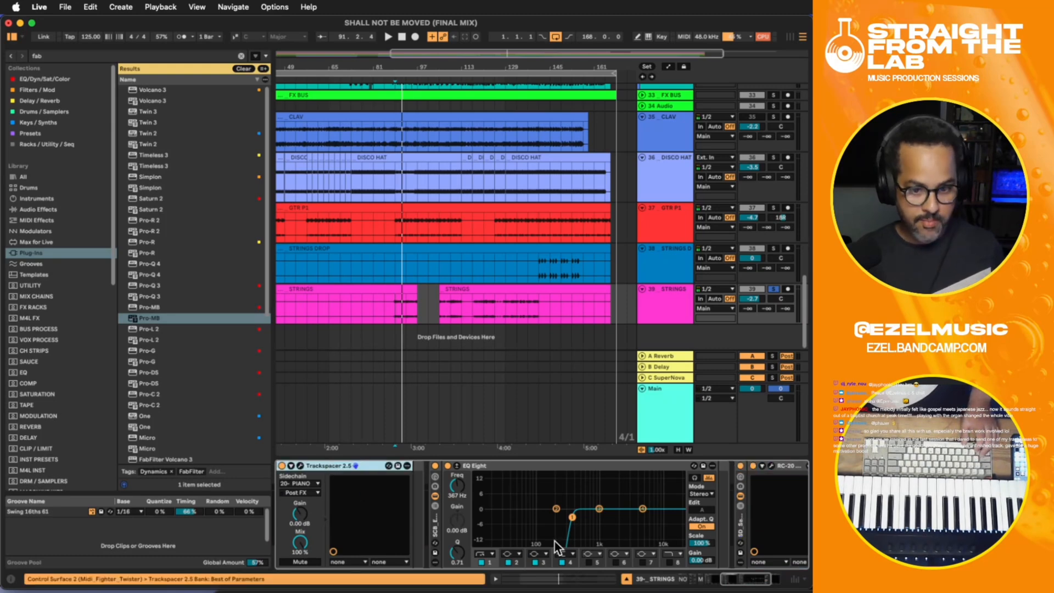
{"action": "left_click", "coordinate": [748, 519]}
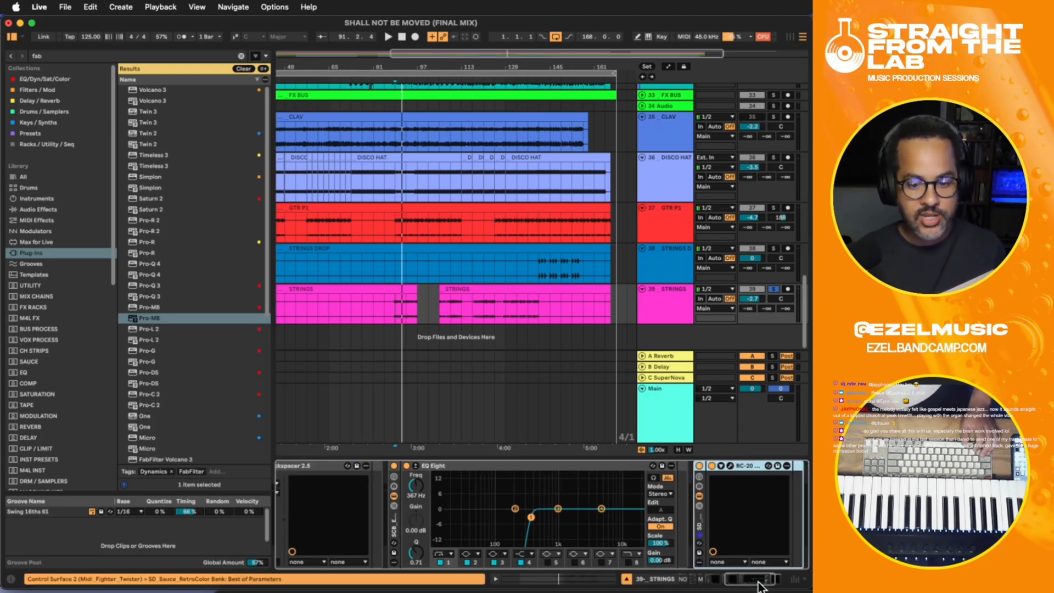
{"action": "left_click_drag", "start_coordinate": [760, 579], "coordinate": [702, 576]}
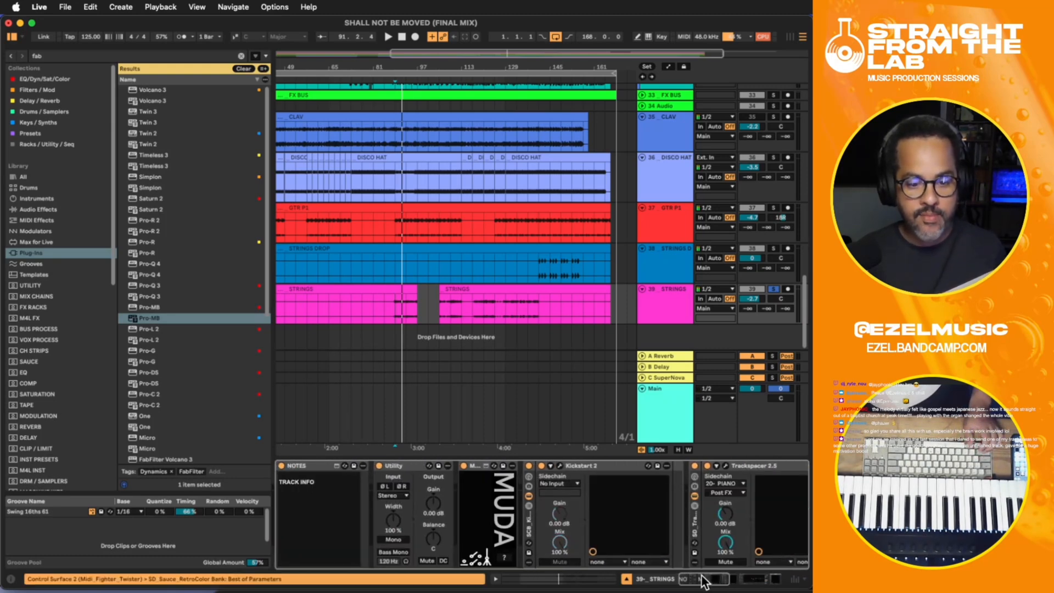
{"action": "left_click", "coordinate": [531, 530]}
{"action": "key", "text": "super+g"}
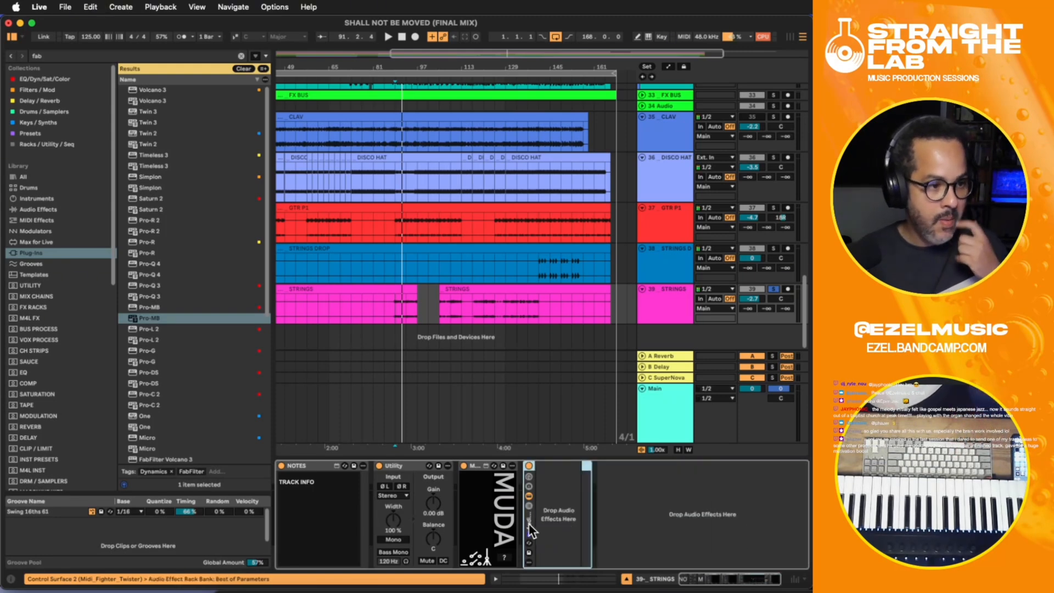
{"action": "left_click", "coordinate": [529, 496]}
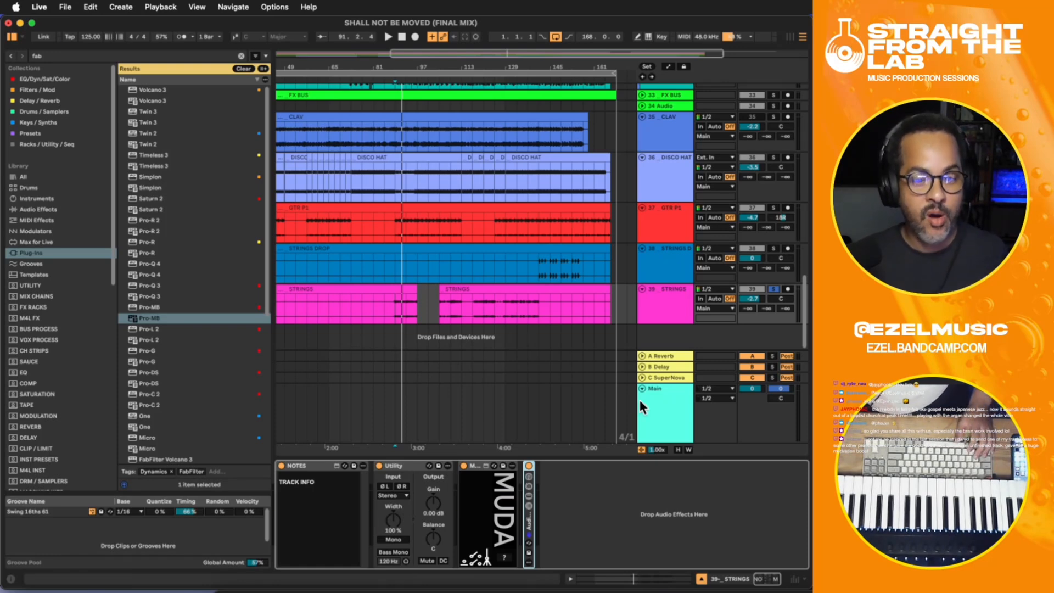
- Play the soloed STRINGS from bar 89 and compare its sound with the new effects rack bypassed and active
{"action": "key", "text": "space"}
{"action": "left_click", "coordinate": [657, 414]}
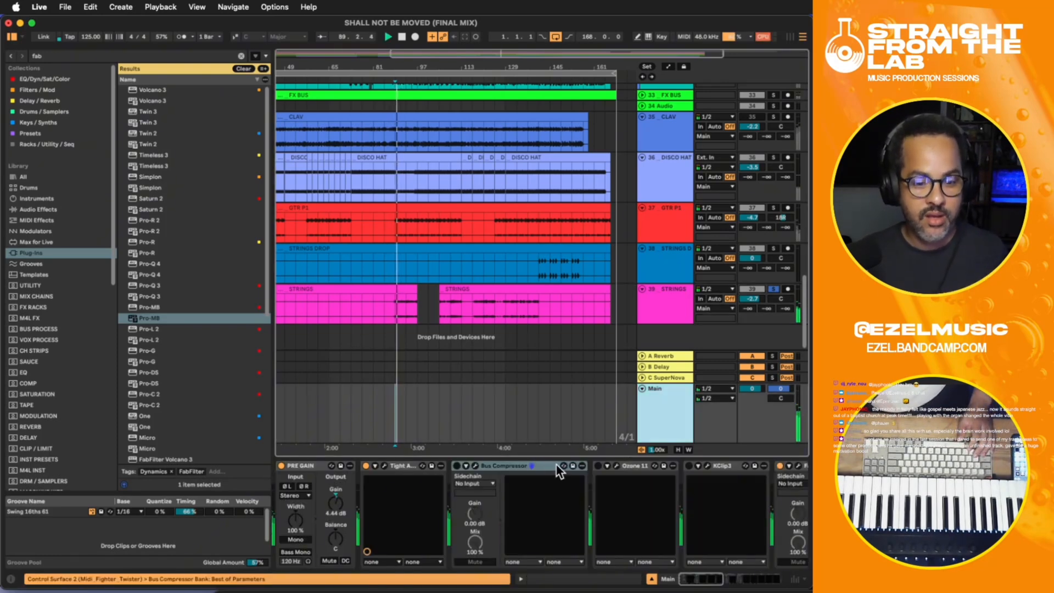
{"action": "left_click", "coordinate": [657, 314]}
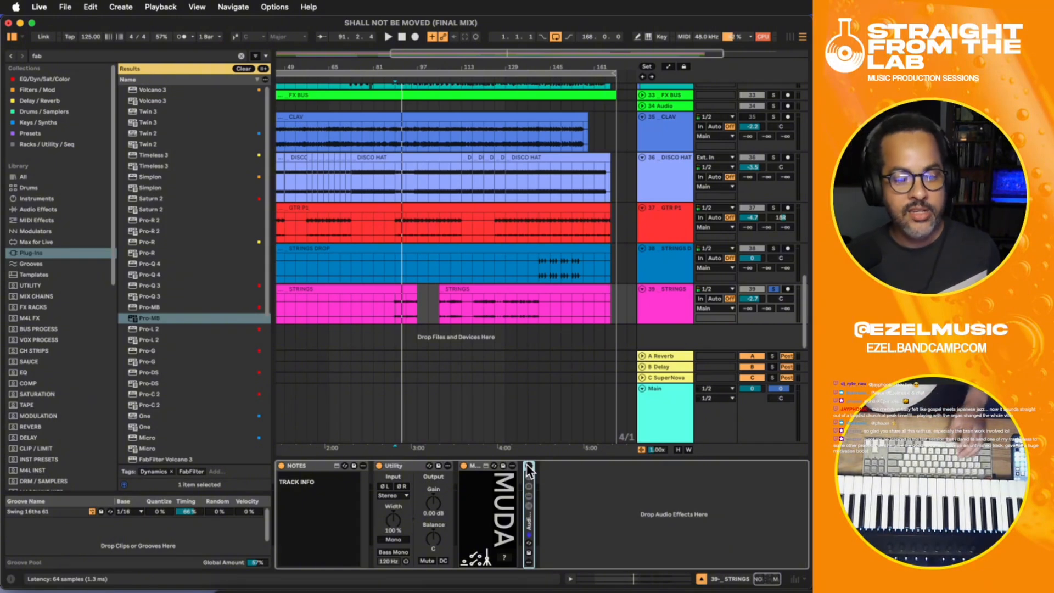
{"action": "key", "text": "space"}
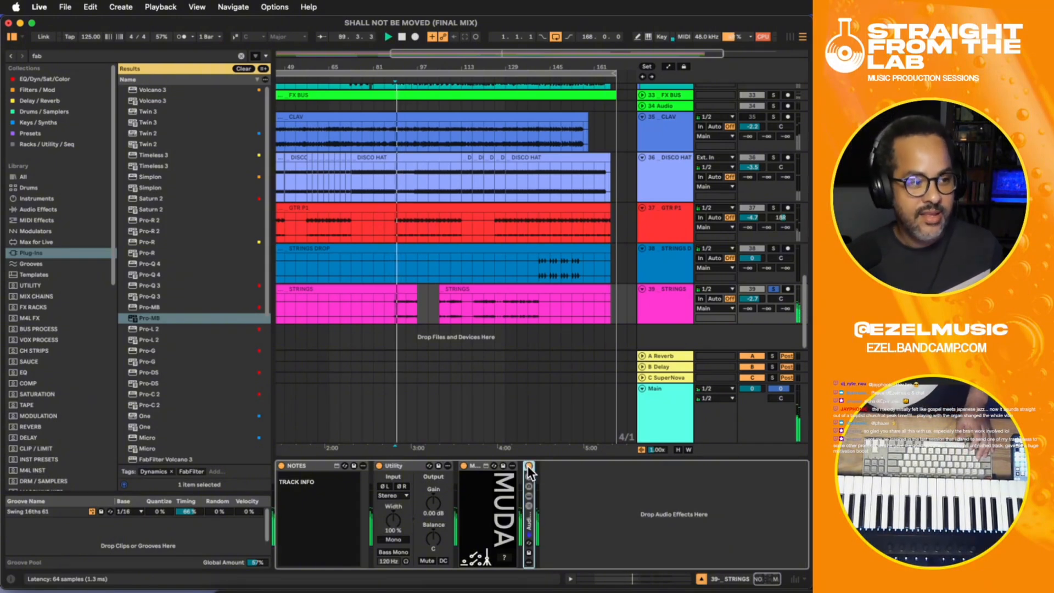
{"action": "double_click", "coordinate": [530, 517]}
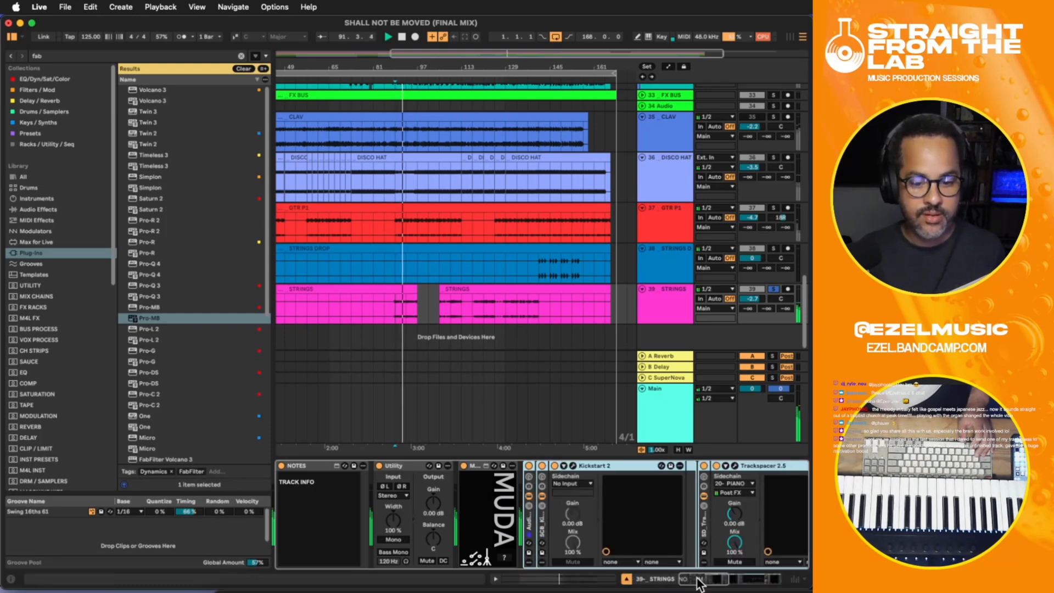
{"action": "left_click_drag", "start_coordinate": [699, 579], "coordinate": [597, 570]}
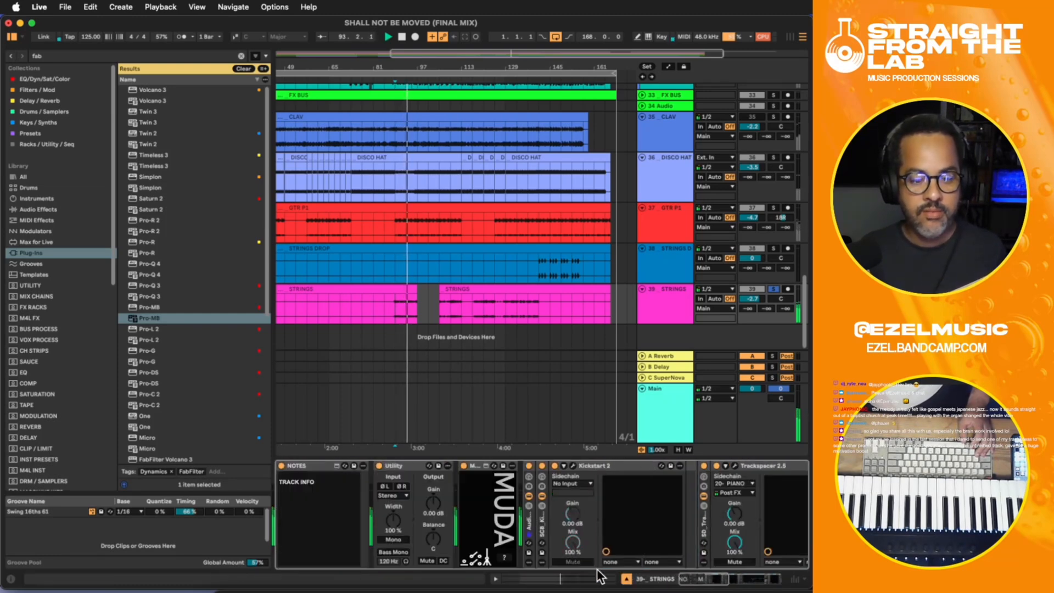
{"action": "left_click", "coordinate": [529, 466]}
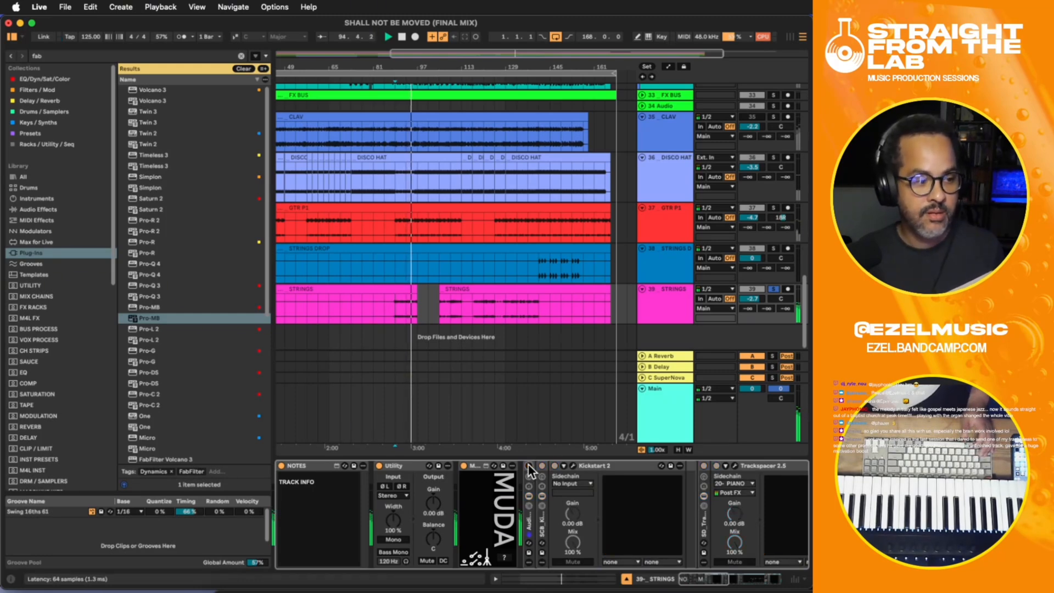
{"action": "left_click", "coordinate": [529, 466]}
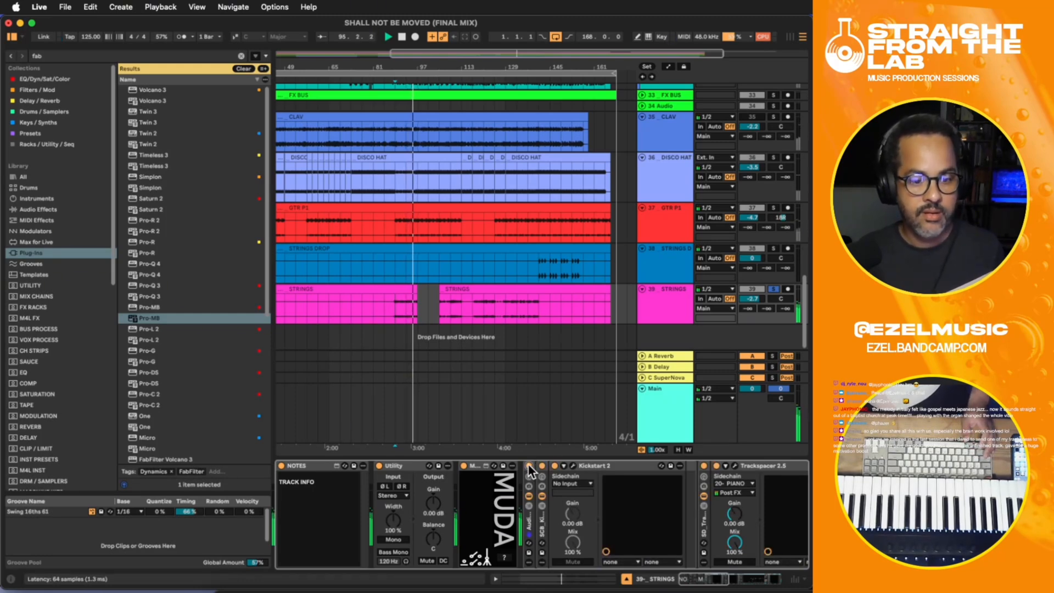
- Unsolo STRINGS, replay it in the full mix from bar 89 and lower its track volume to -5.1 dB
{"action": "key", "text": "space"}
{"action": "left_click", "coordinate": [770, 289]}
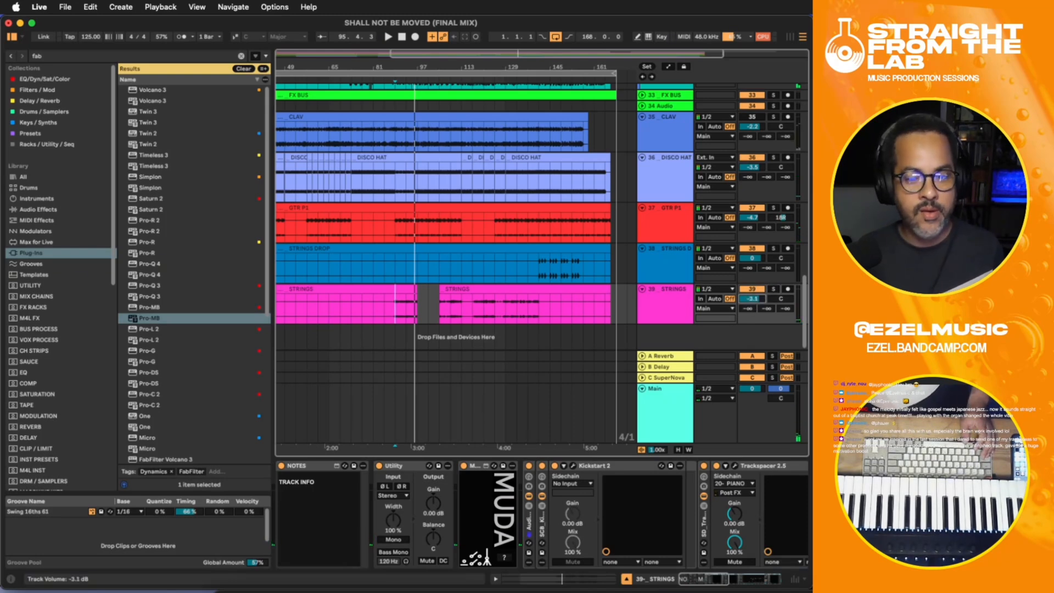
{"action": "key", "text": "space"}
{"action": "left_click_drag", "start_coordinate": [752, 298], "coordinate": [753, 304]}
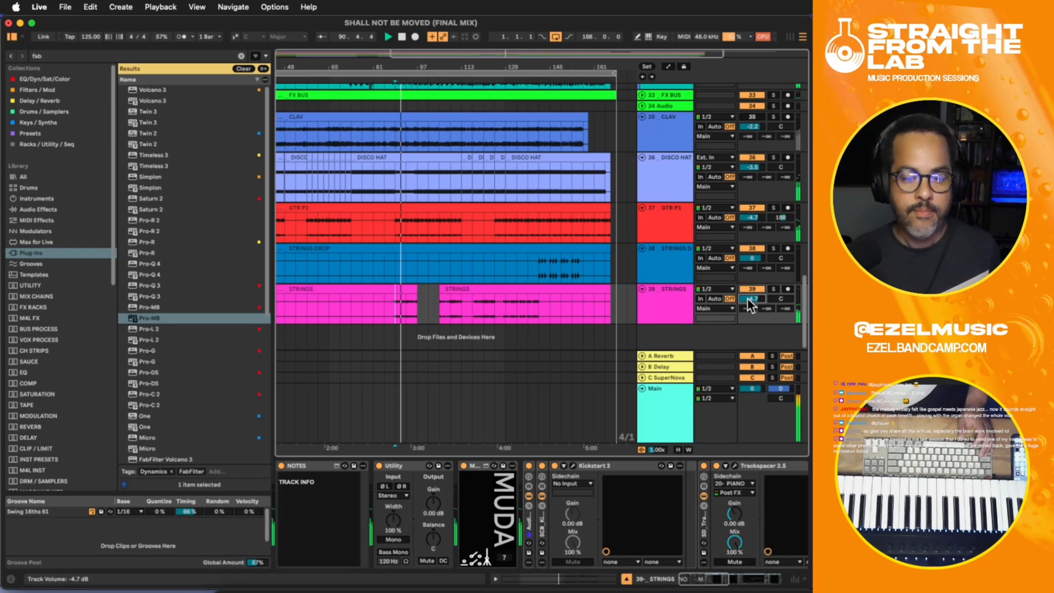
{"action": "left_click_drag", "start_coordinate": [748, 297], "coordinate": [752, 298]}
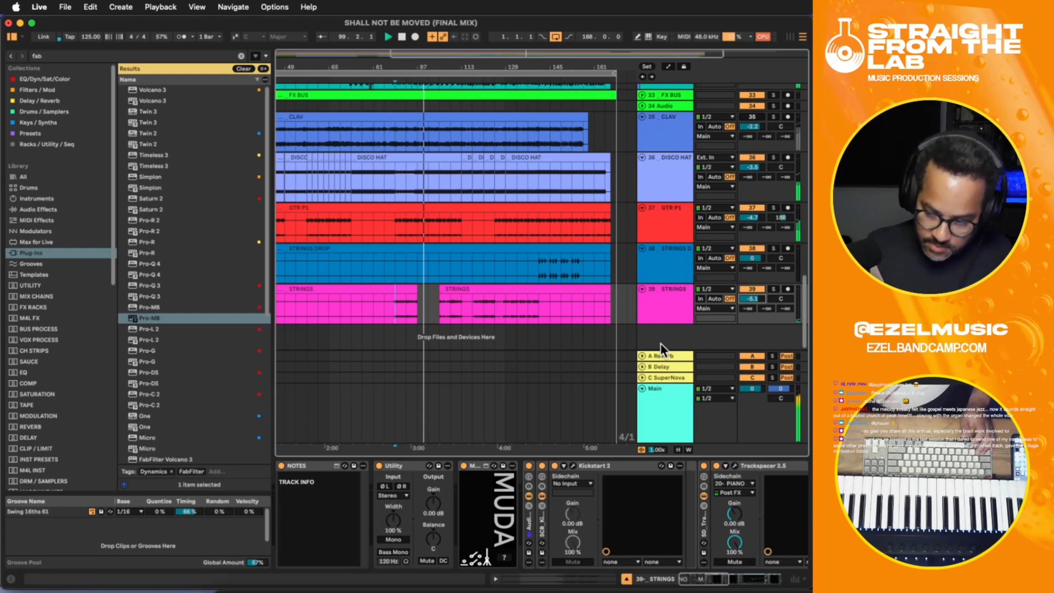
- Look through the arrangement's tracks, checking the B3 clip at bar 101 and the JUNO clip at bar 93 with their device chains
{"action": "scroll", "coordinate": [632, 315], "scroll_direction": "up", "scroll_amount": 5}
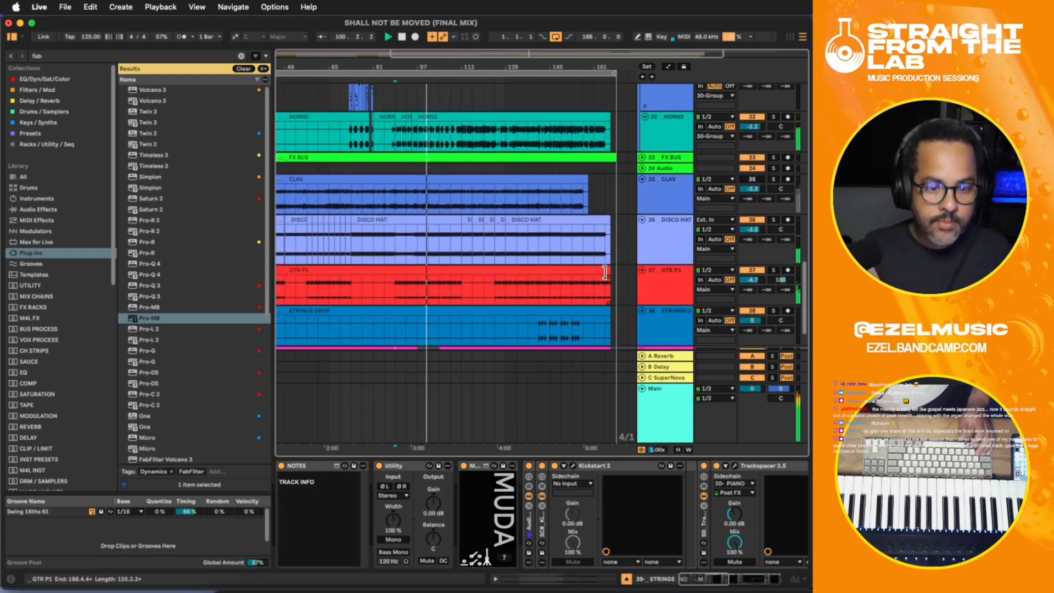
{"action": "scroll", "coordinate": [608, 271], "scroll_direction": "up", "scroll_amount": 8}
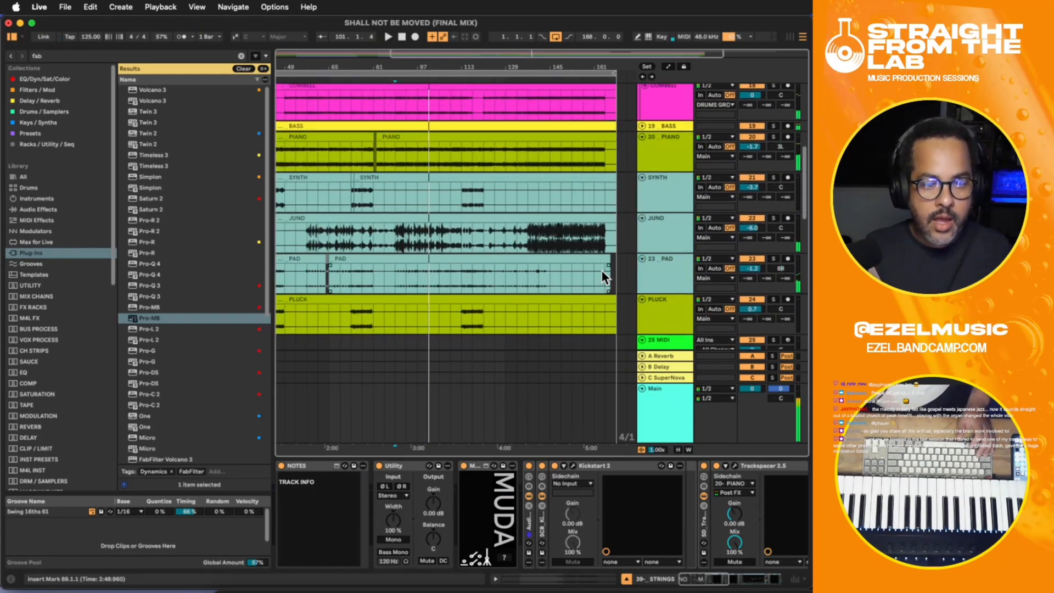
{"action": "scroll", "coordinate": [602, 270], "scroll_direction": "down", "scroll_amount": 6}
{"action": "scroll", "coordinate": [602, 270], "scroll_direction": "up", "scroll_amount": 3}
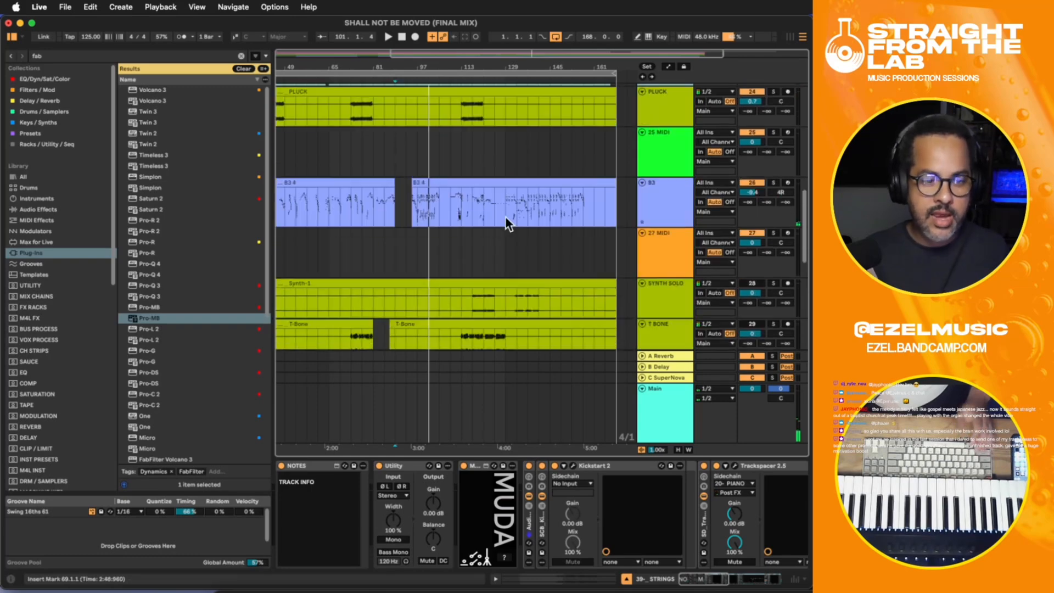
{"action": "left_click", "coordinate": [437, 203]}
{"action": "scroll", "coordinate": [541, 206], "scroll_direction": "up", "scroll_amount": 4}
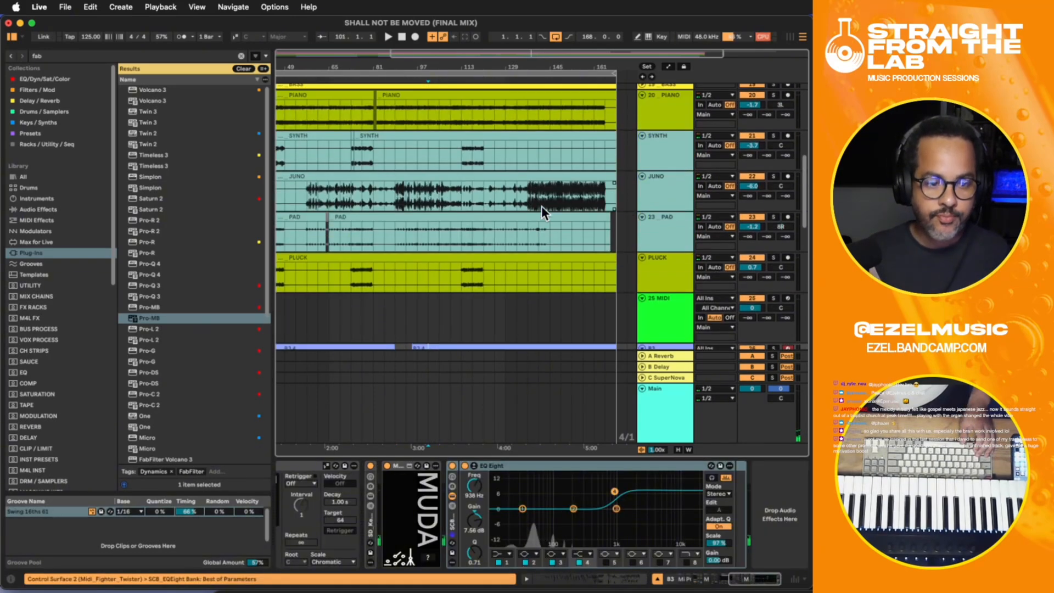
{"action": "left_click", "coordinate": [404, 193]}
{"action": "scroll", "coordinate": [634, 195], "scroll_direction": "down", "scroll_amount": 5}
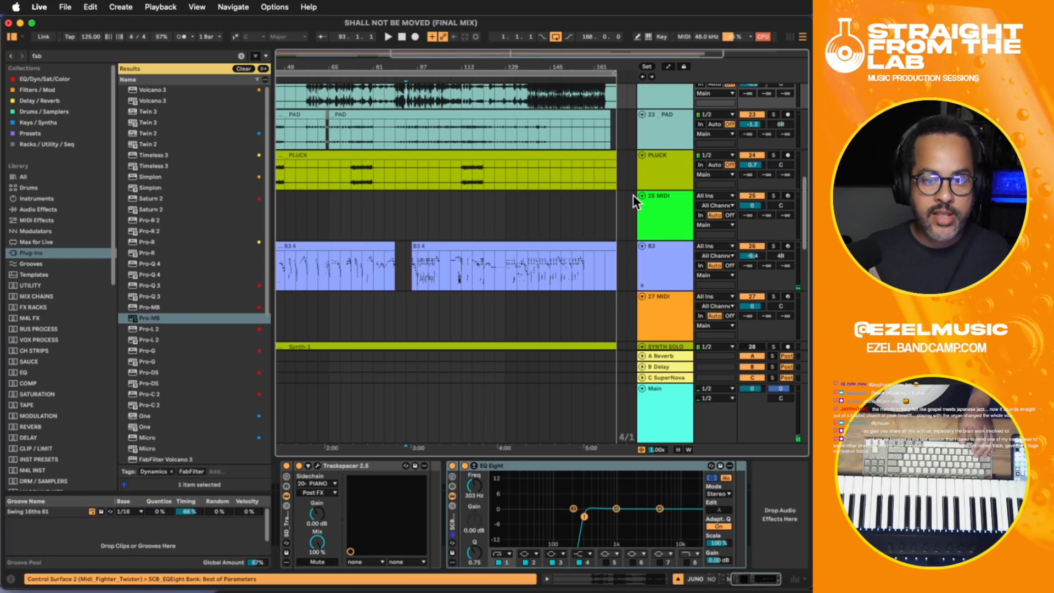
{"action": "scroll", "coordinate": [651, 244], "scroll_direction": "down", "scroll_amount": 2}
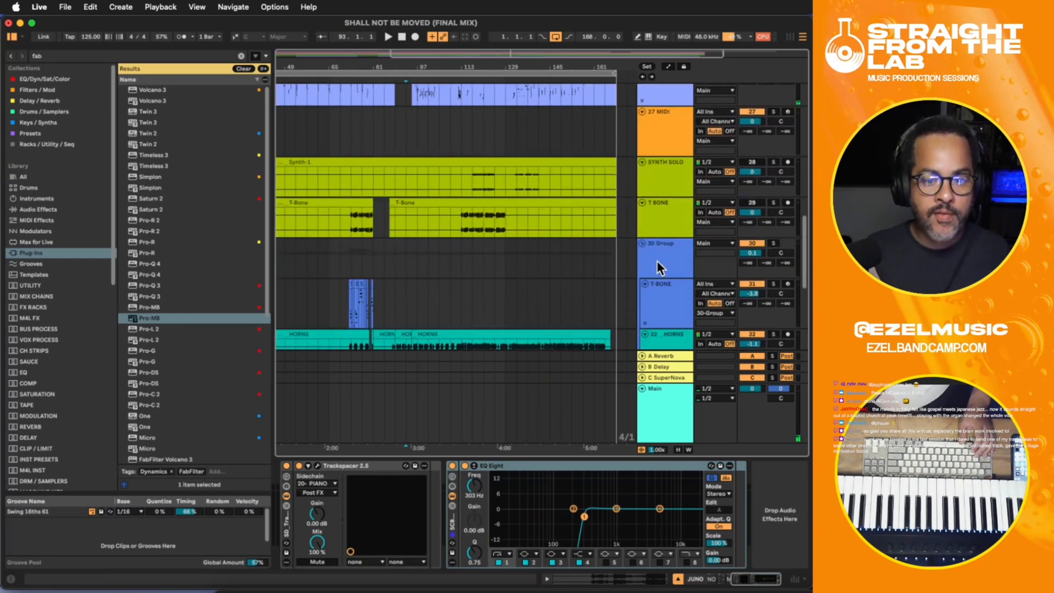
- Select 30-Group, reveal the Intensity parameter of its Endless Smile device and display the automation lanes
{"action": "left_click", "coordinate": [661, 258]}
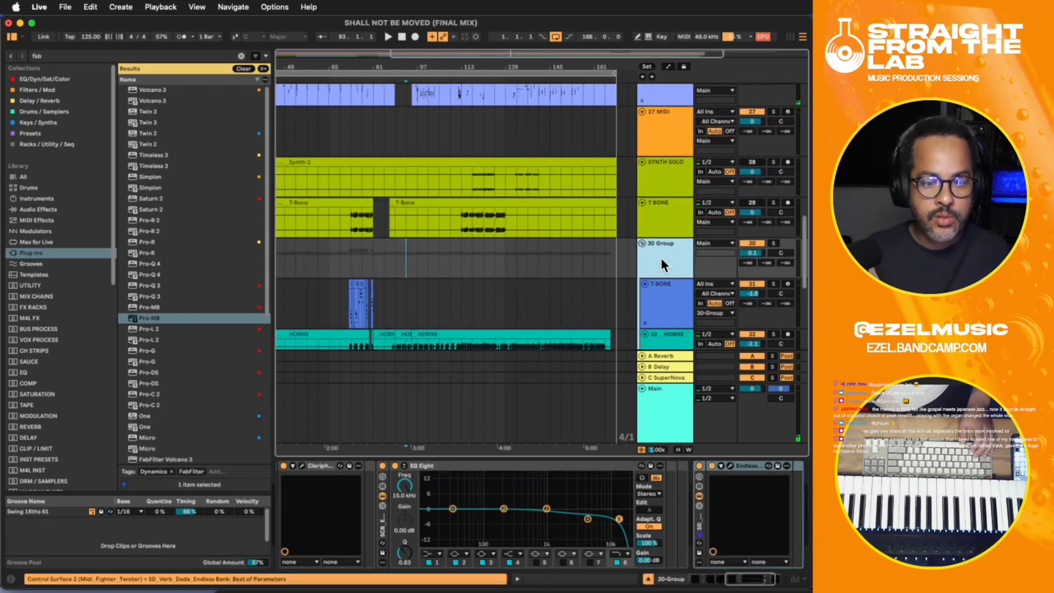
{"action": "left_click", "coordinate": [730, 465]}
{"action": "left_click", "coordinate": [730, 464]}
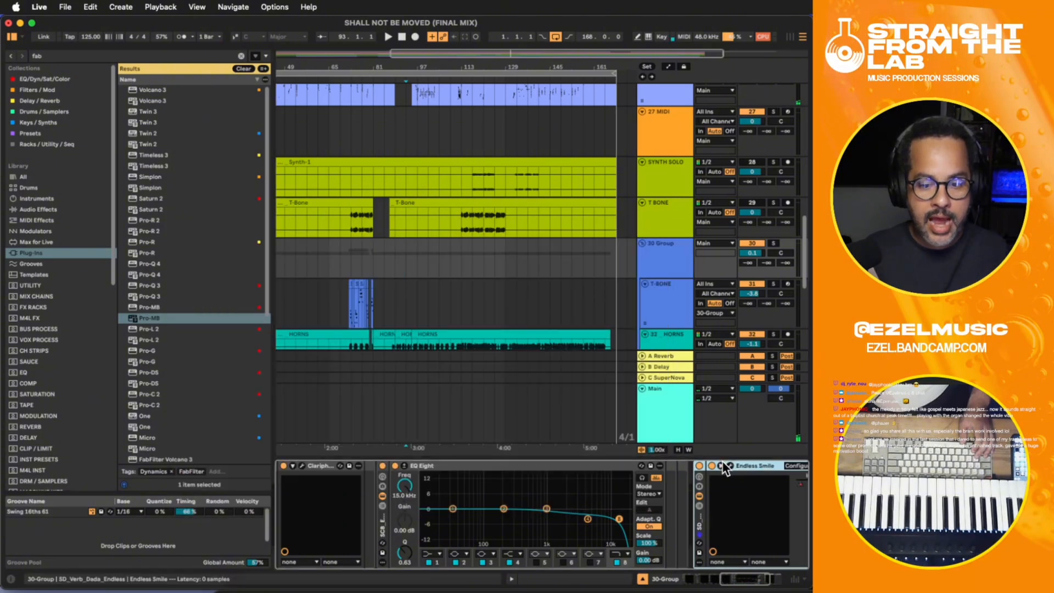
{"action": "left_click_drag", "start_coordinate": [750, 575], "coordinate": [770, 575]}
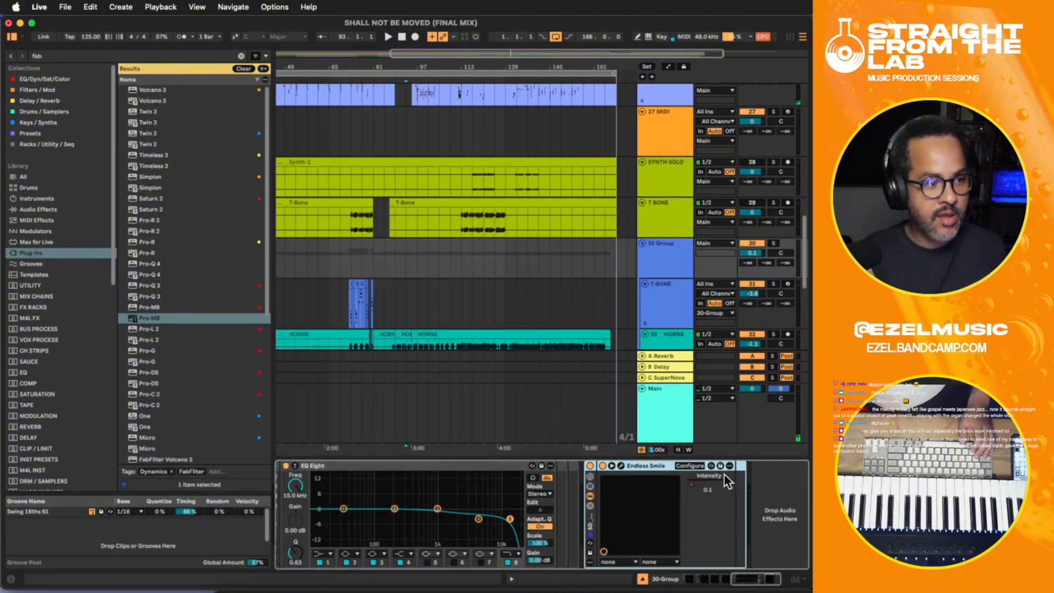
{"action": "key", "text": "a"}
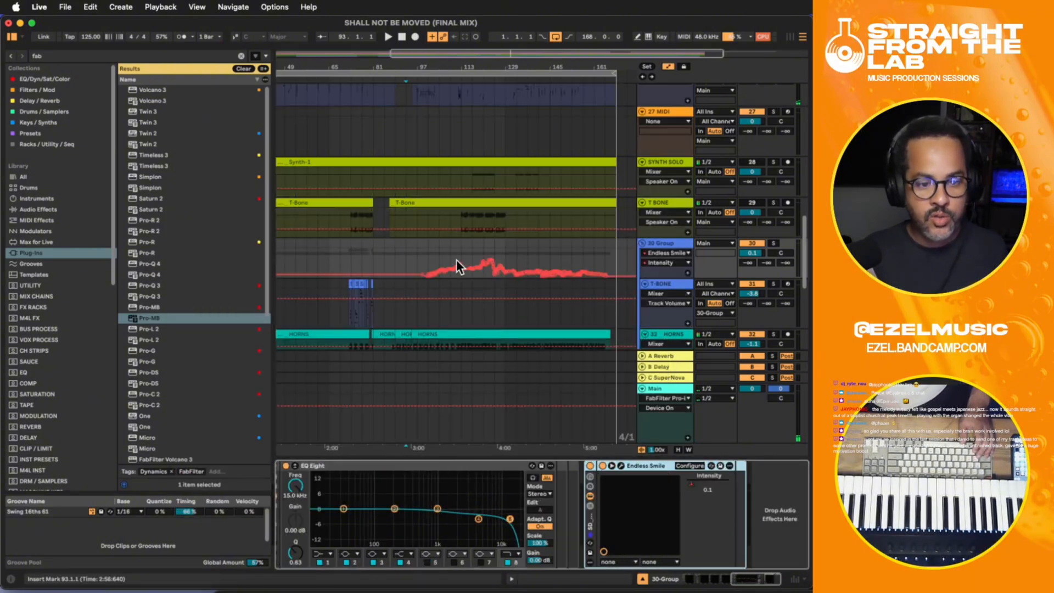
- Play 30-Group around bars 99 to 113 to check its Endless Smile Intensity automation curve, and reselect the group track
{"action": "left_click", "coordinate": [434, 250]}
{"action": "key", "text": "space"}
{"action": "left_click_drag", "start_coordinate": [423, 249], "coordinate": [460, 258]}
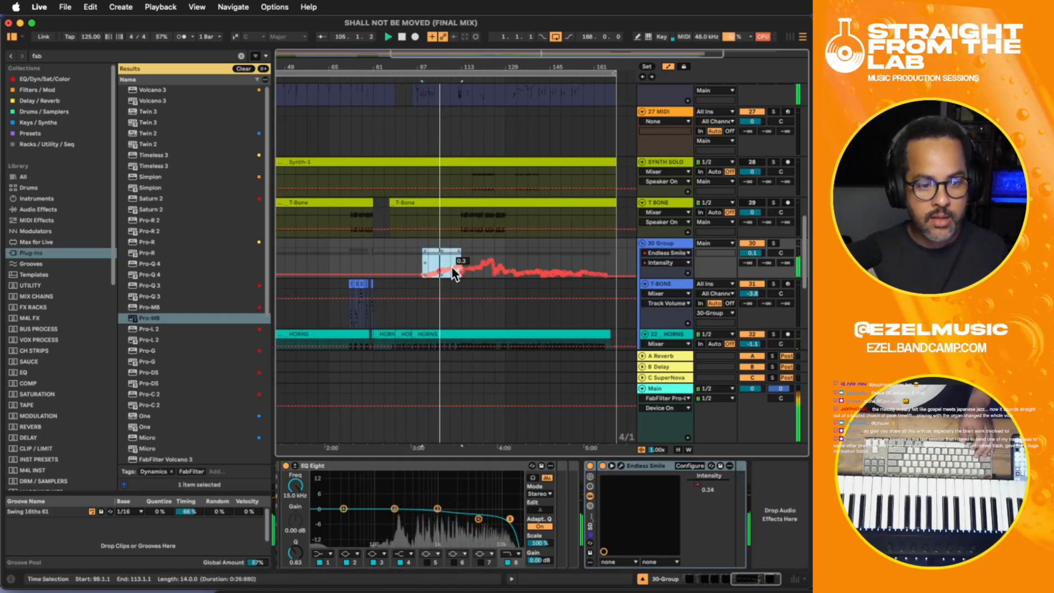
{"action": "left_click", "coordinate": [444, 255]}
{"action": "key", "text": "space"}
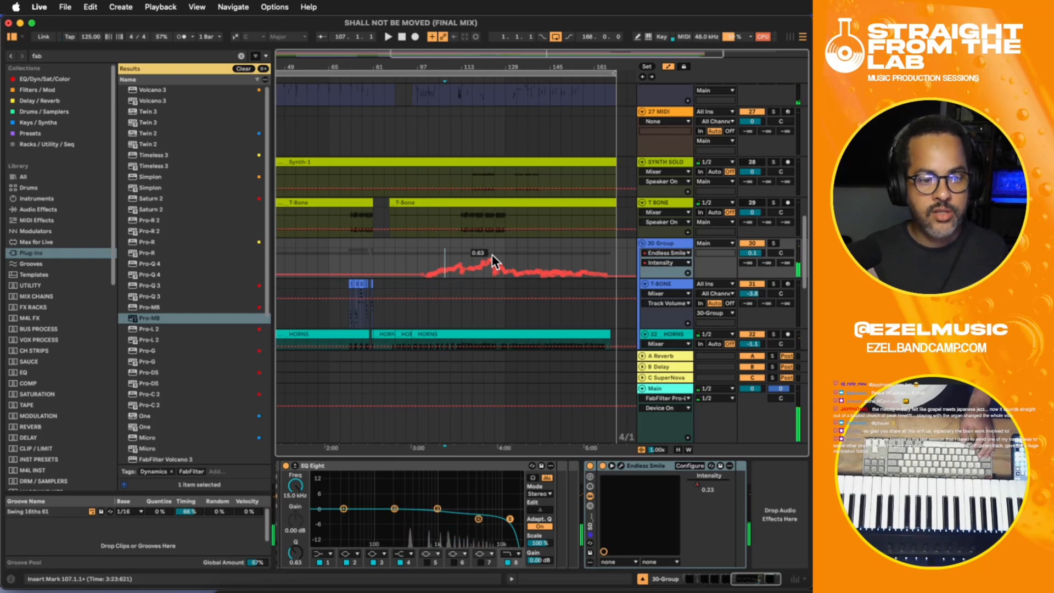
{"action": "left_click", "coordinate": [494, 255]}
{"action": "left_click", "coordinate": [442, 250]}
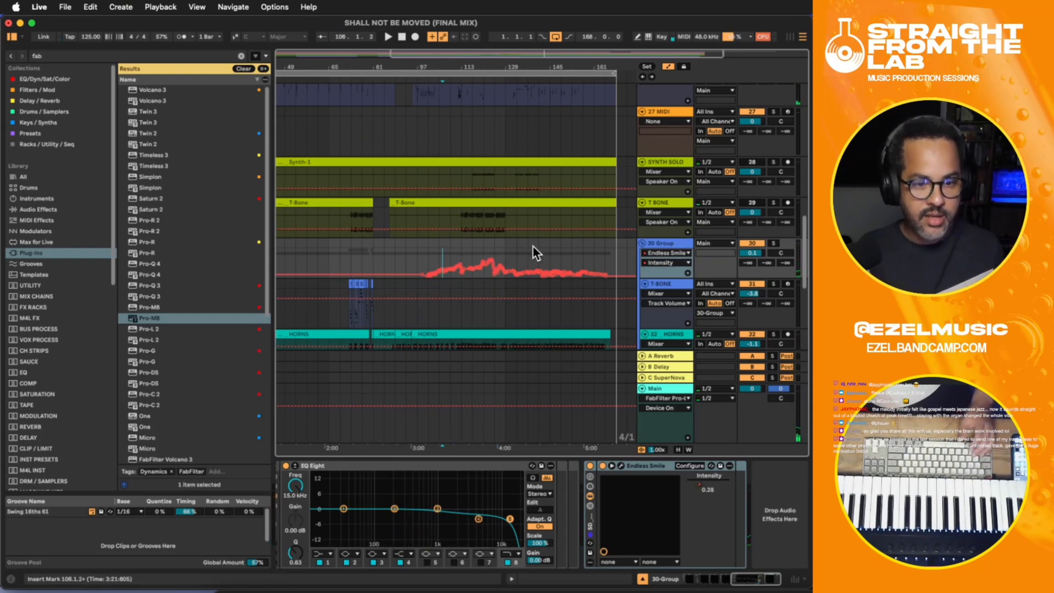
{"action": "left_click", "coordinate": [661, 243]}
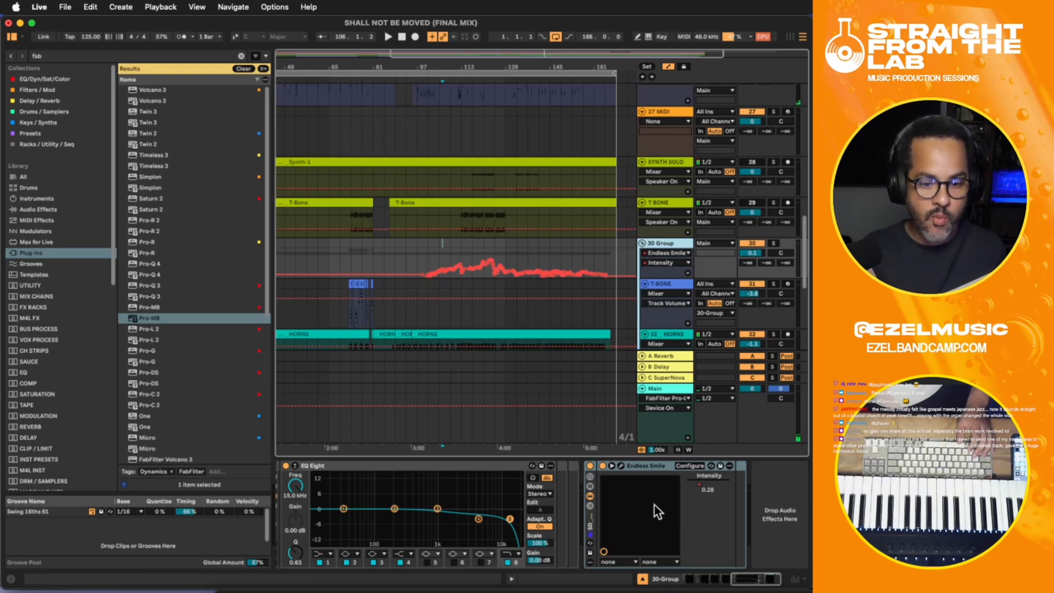
- Copy the SD_Verb_Dada_Endless rack from 30-Group onto a newly inserted return track D
{"action": "left_click", "coordinate": [597, 523]}
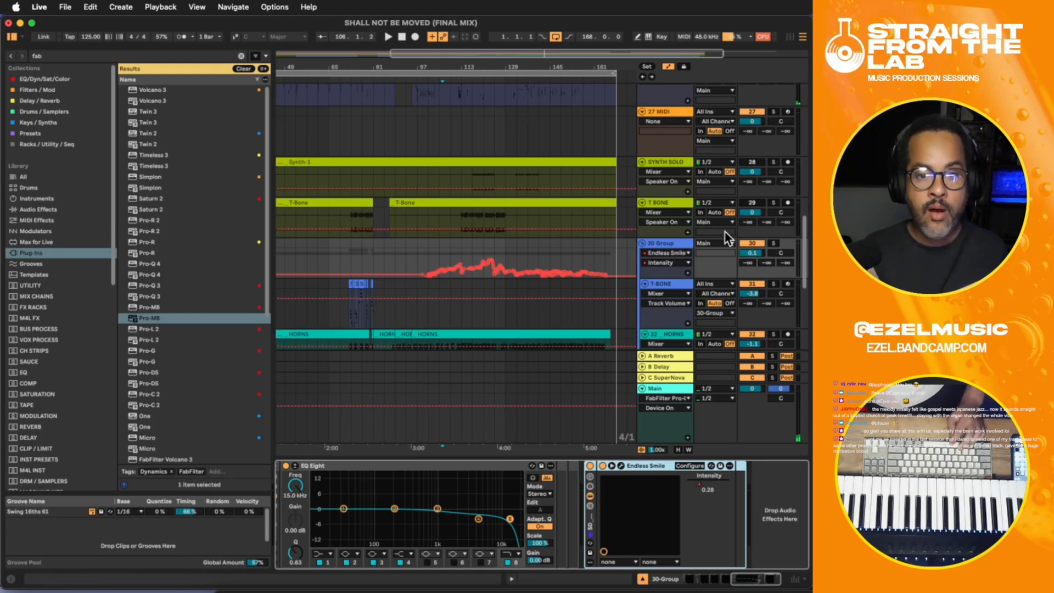
{"action": "left_click", "coordinate": [792, 36]}
{"action": "right_click", "coordinate": [729, 59]}
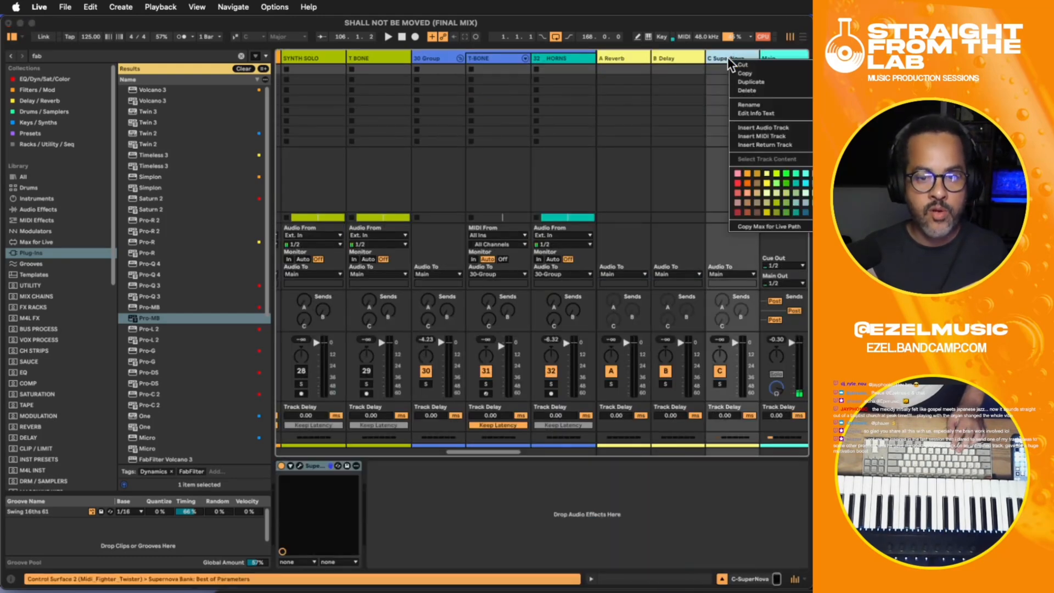
{"action": "left_click", "coordinate": [765, 145]}
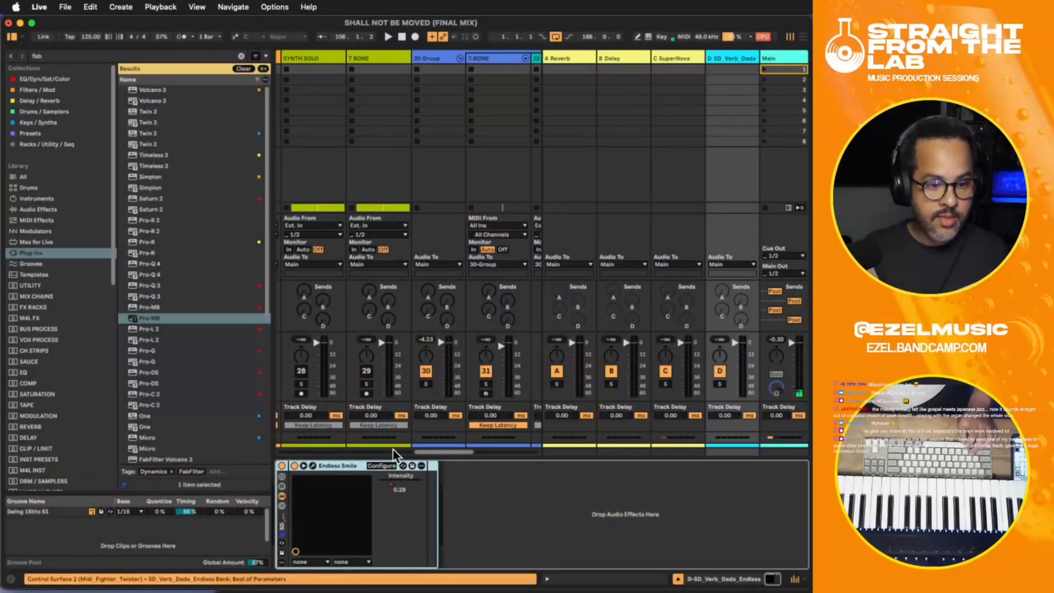
- Deactivate the original SD_Verb_Dada_Endless rack on 30-Group
{"action": "left_click", "coordinate": [804, 37]}
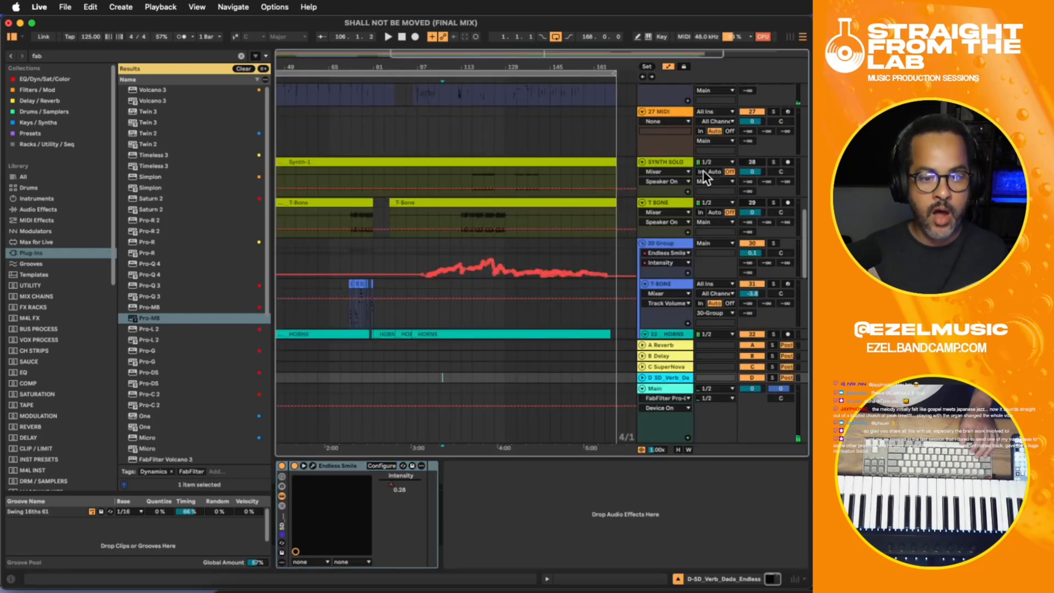
{"action": "left_click", "coordinate": [674, 242]}
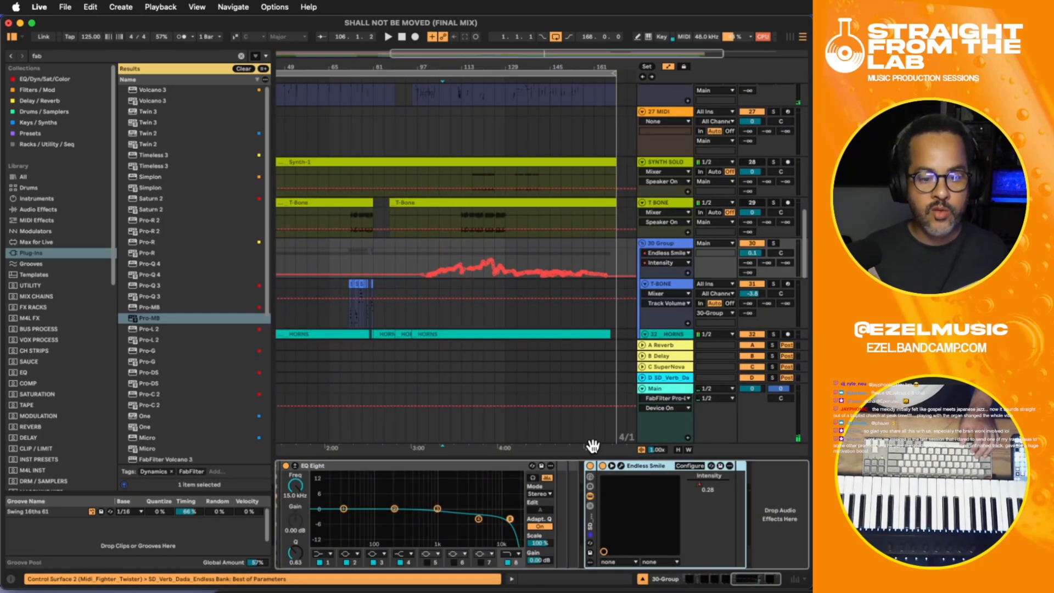
{"action": "left_click", "coordinate": [791, 37]}
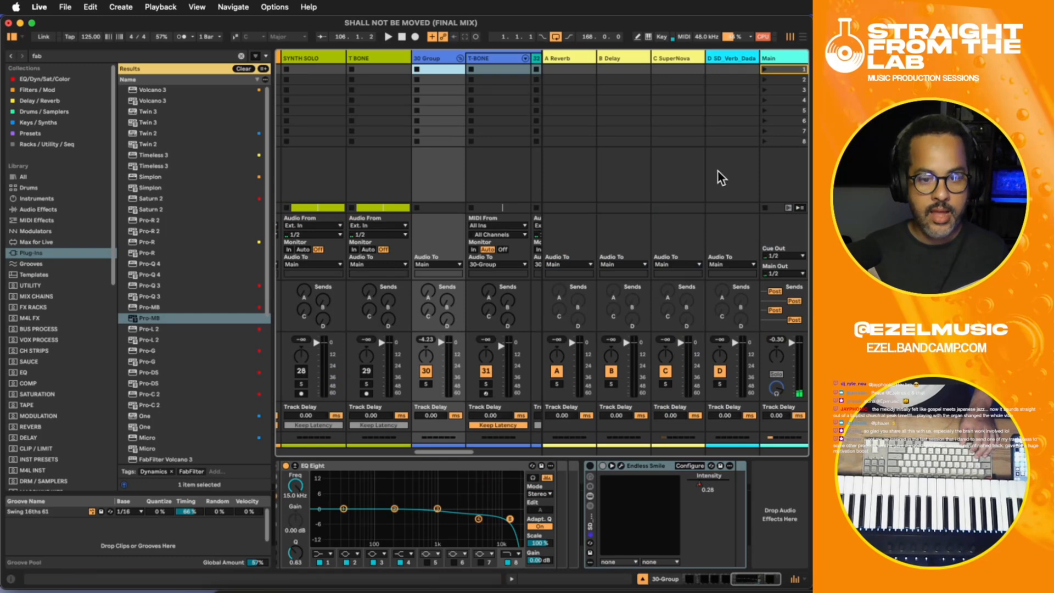
- Add Trackspacer 2.5 to return track D and close its plug-in window
{"action": "left_click", "coordinate": [717, 59]}
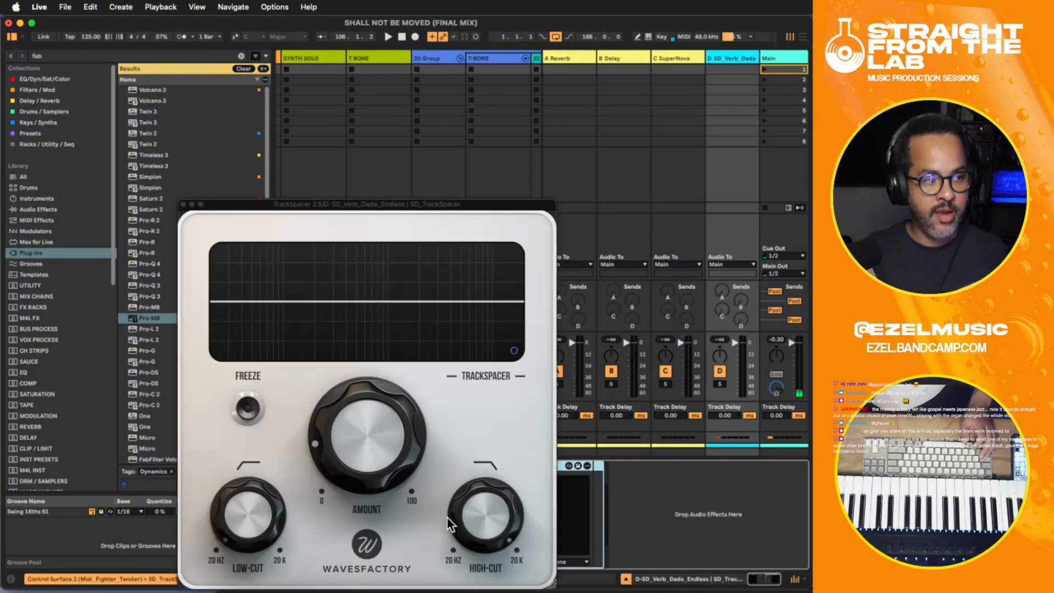
{"action": "left_click", "coordinate": [489, 100]}
{"action": "left_click_drag", "start_coordinate": [447, 201], "coordinate": [456, 171]}
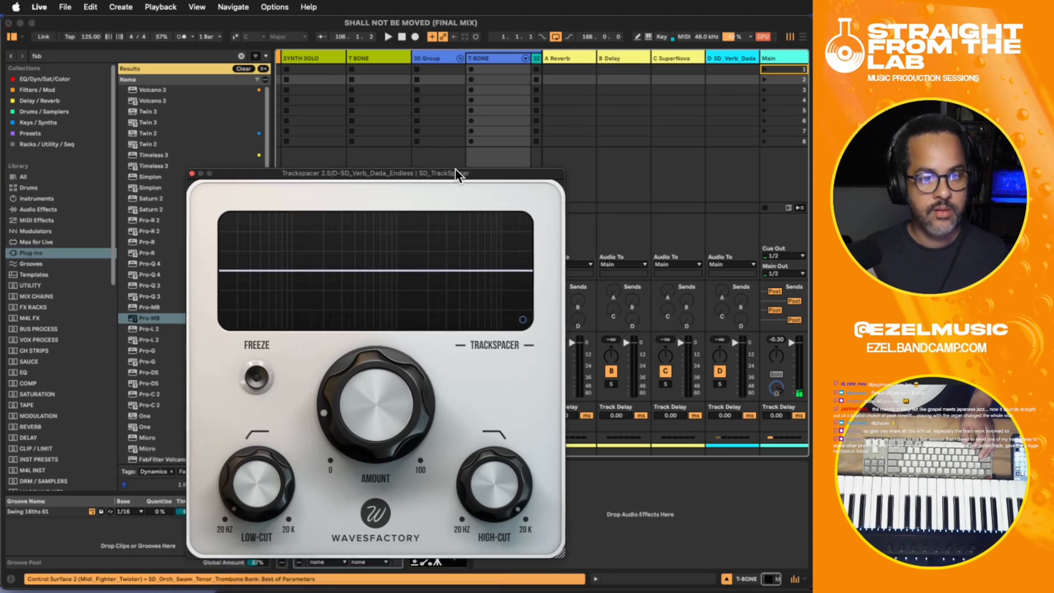
{"action": "left_click", "coordinate": [727, 55]}
{"action": "left_click", "coordinate": [190, 173]}
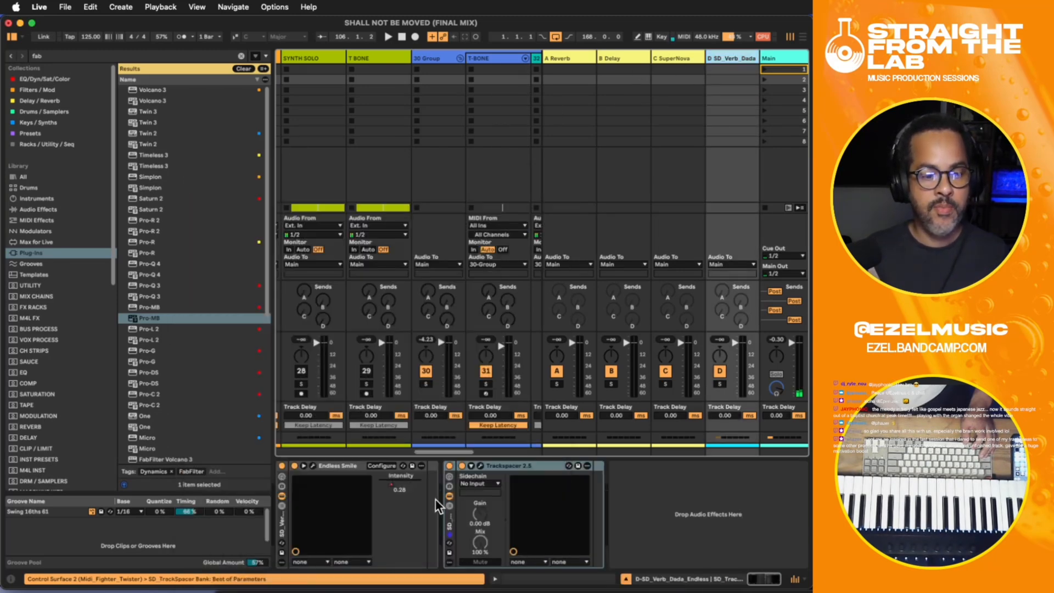
- Place the Trackspacer rack ahead of Endless Smile on return D and set its sidechain source to return D itself, Pre FX
{"action": "left_click", "coordinate": [447, 520]}
{"action": "left_click", "coordinate": [283, 520], "text": "shift"}
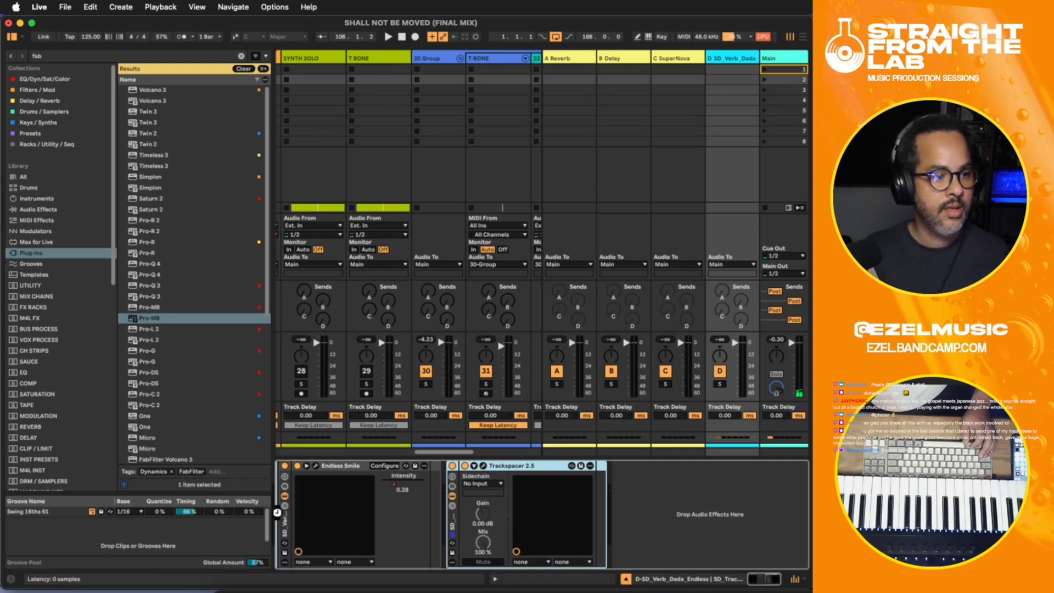
{"action": "left_click_drag", "start_coordinate": [307, 486], "coordinate": [309, 485]}
{"action": "left_click", "coordinate": [315, 483]}
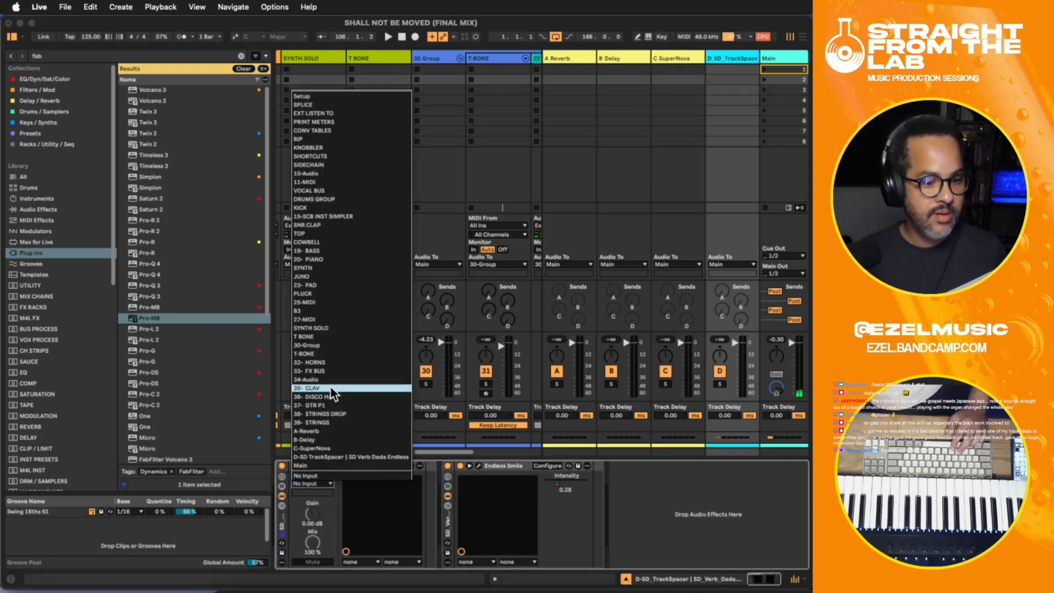
{"action": "left_click", "coordinate": [328, 458]}
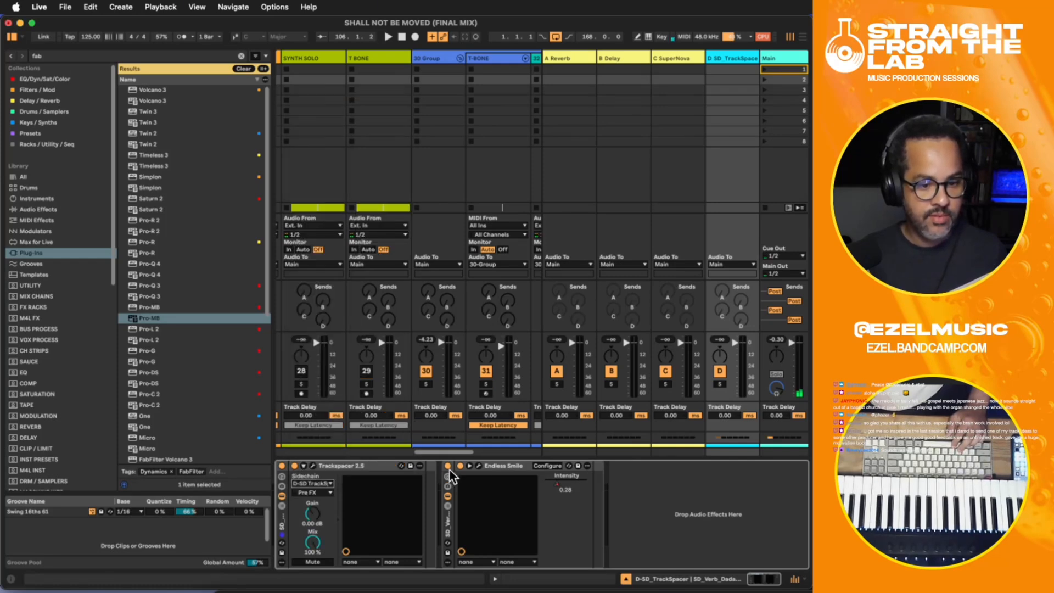
- With Trackspacer's display open, set 30-Group's send to return D to -8.4 dB and its track volume to -0.6 dB during playback
{"action": "left_click", "coordinate": [314, 465]}
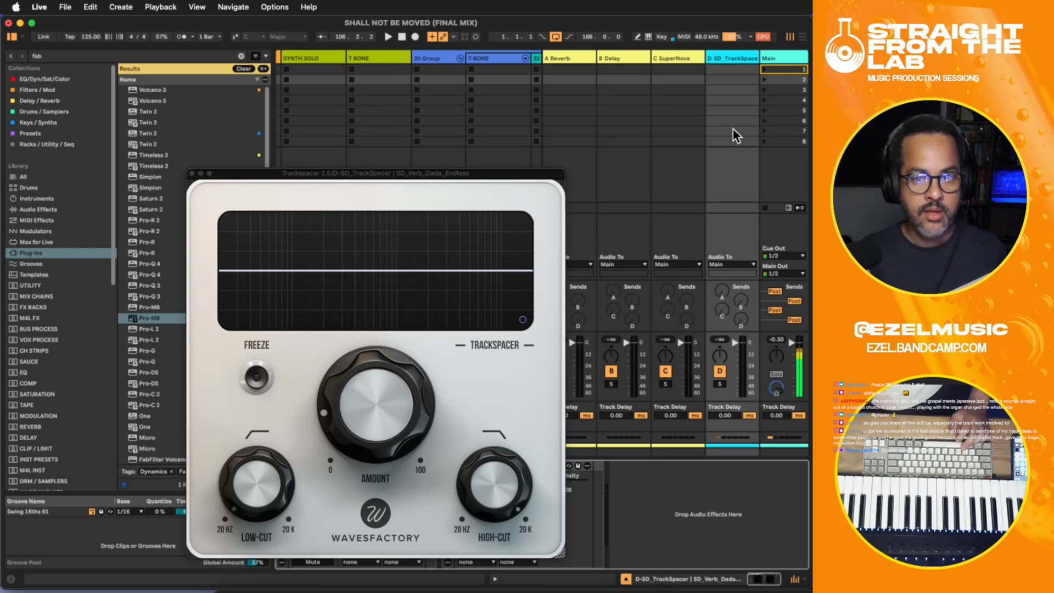
{"action": "left_click", "coordinate": [801, 36]}
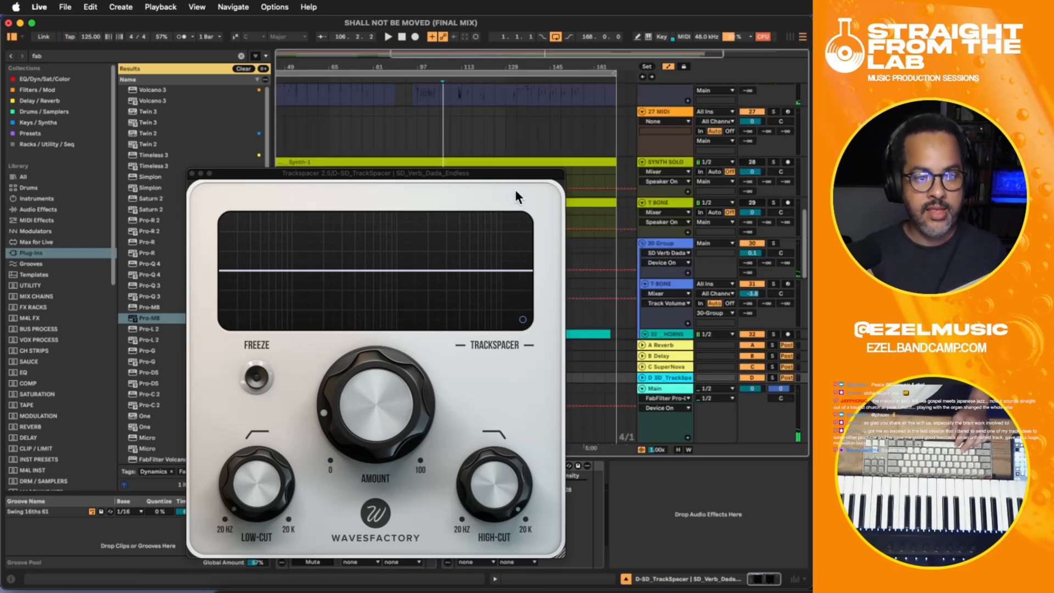
{"action": "left_click_drag", "start_coordinate": [516, 174], "coordinate": [623, 346]}
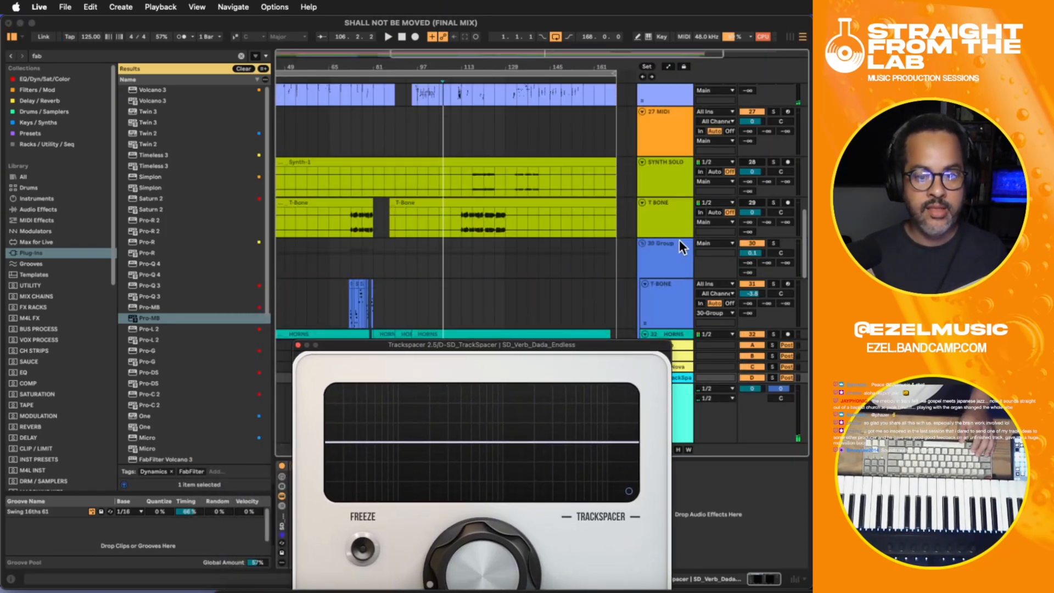
{"action": "left_click", "coordinate": [680, 242]}
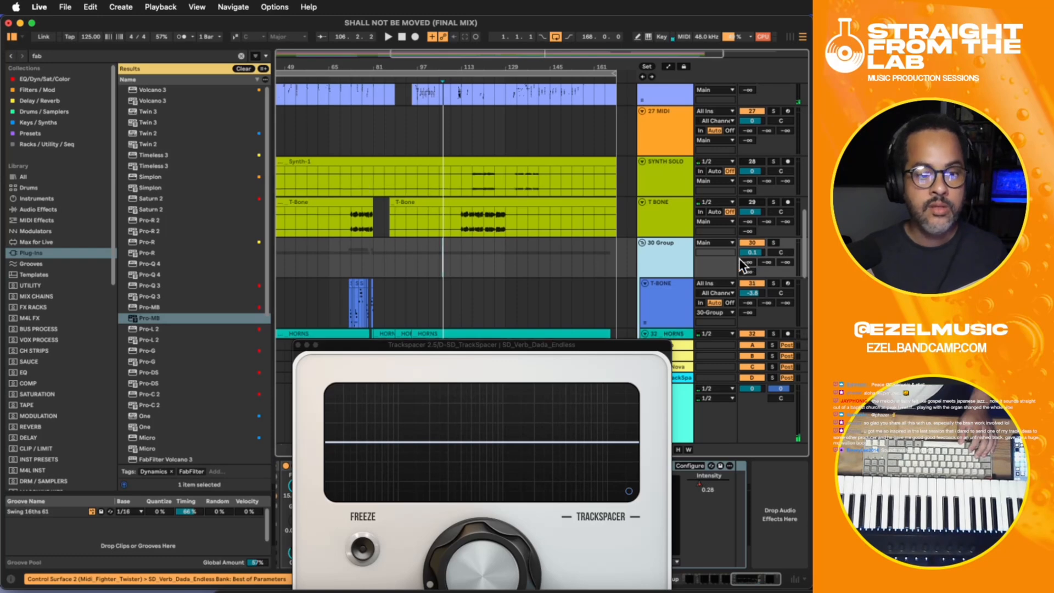
{"action": "scroll", "coordinate": [740, 258], "scroll_direction": "down", "scroll_amount": 3}
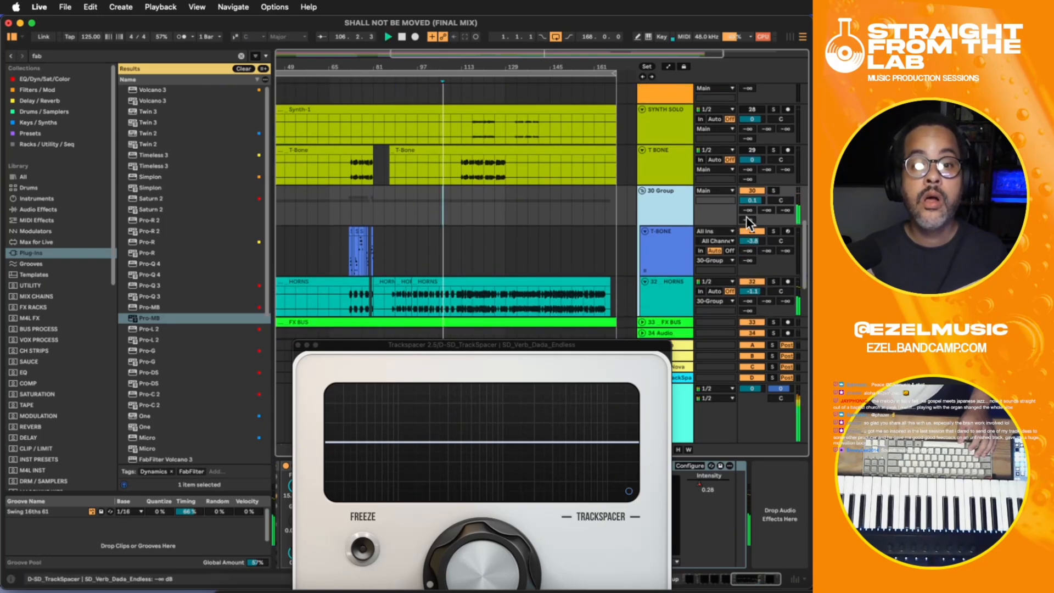
{"action": "left_click_drag", "start_coordinate": [748, 220], "coordinate": [747, 138]}
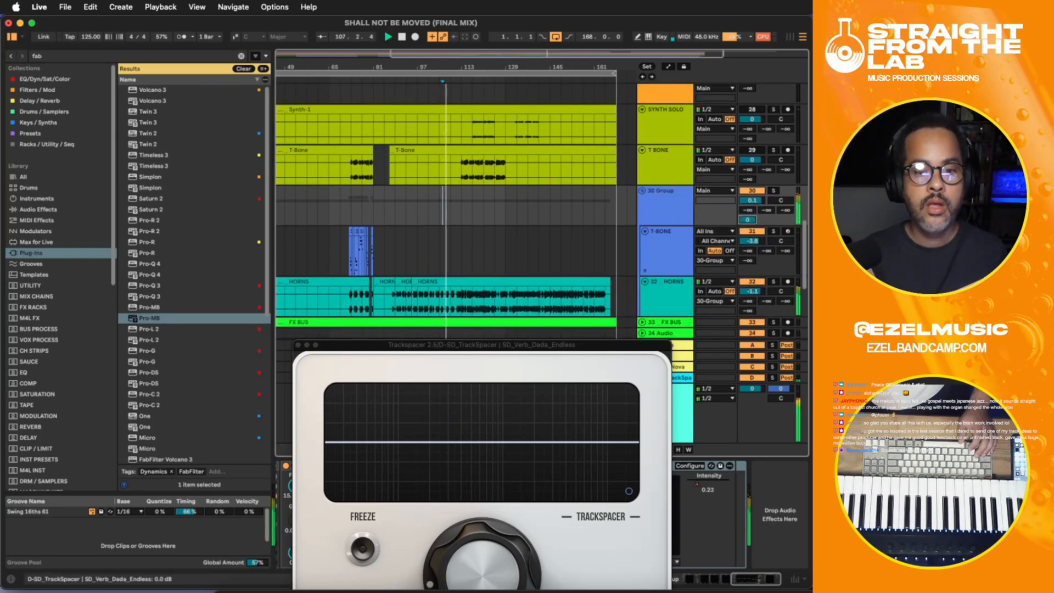
{"action": "mouse_move", "coordinate": [747, 221]}
{"action": "left_mouse_down"}
{"action": "mouse_move", "coordinate": [747, 245]}
{"action": "mouse_move", "coordinate": [747, 217]}
{"action": "left_mouse_up"}
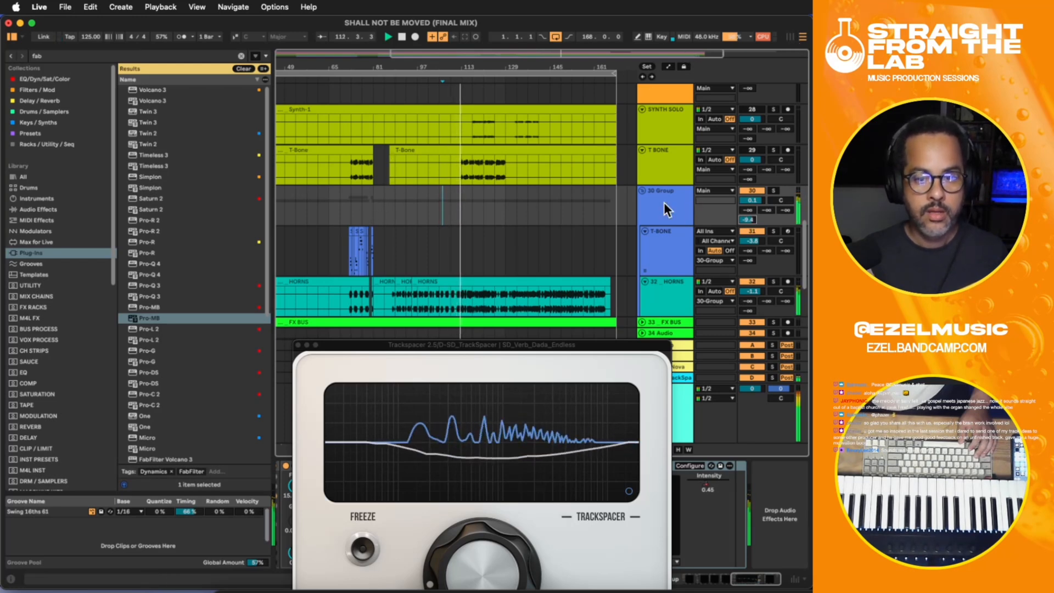
{"action": "left_click_drag", "start_coordinate": [748, 198], "coordinate": [747, 200]}
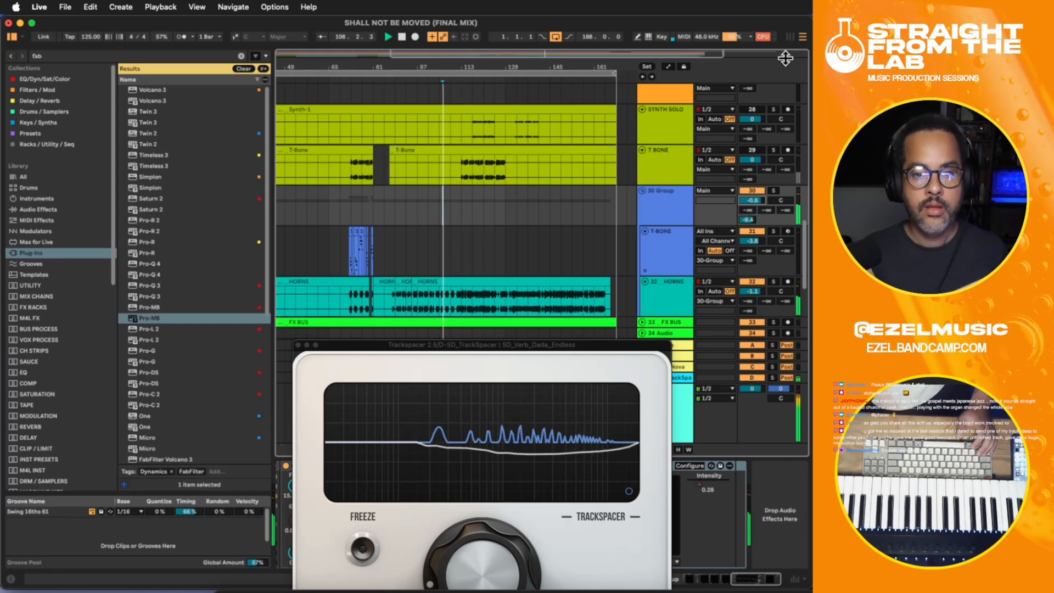
- Solo return D, lower Trackspacer's Amount below 15% while listening, and close the plug-in window
{"action": "left_click", "coordinate": [791, 36]}
{"action": "left_click", "coordinate": [717, 380]}
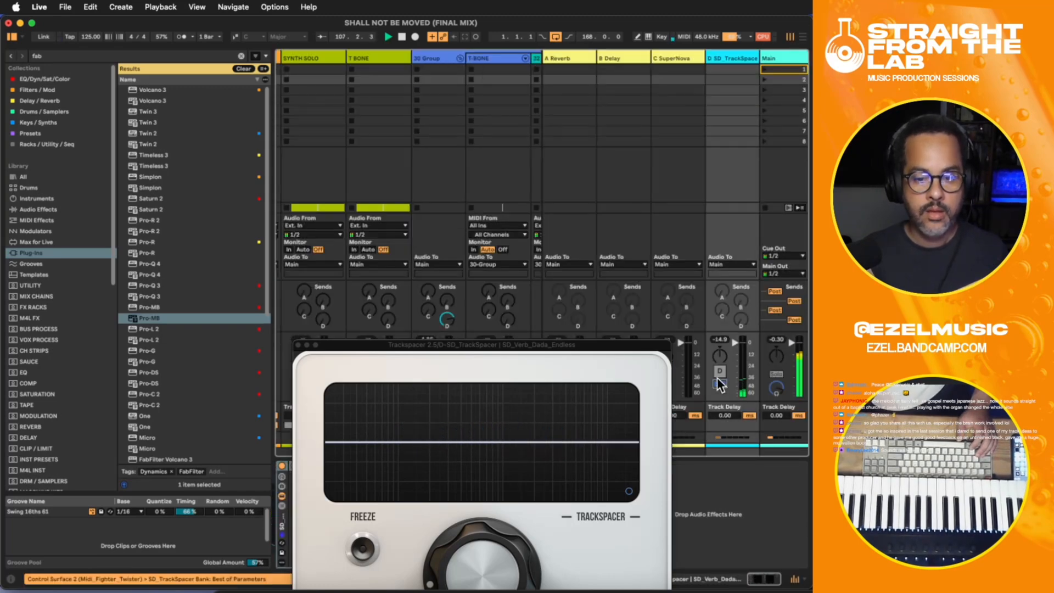
{"action": "left_click_drag", "start_coordinate": [601, 343], "coordinate": [614, 119]}
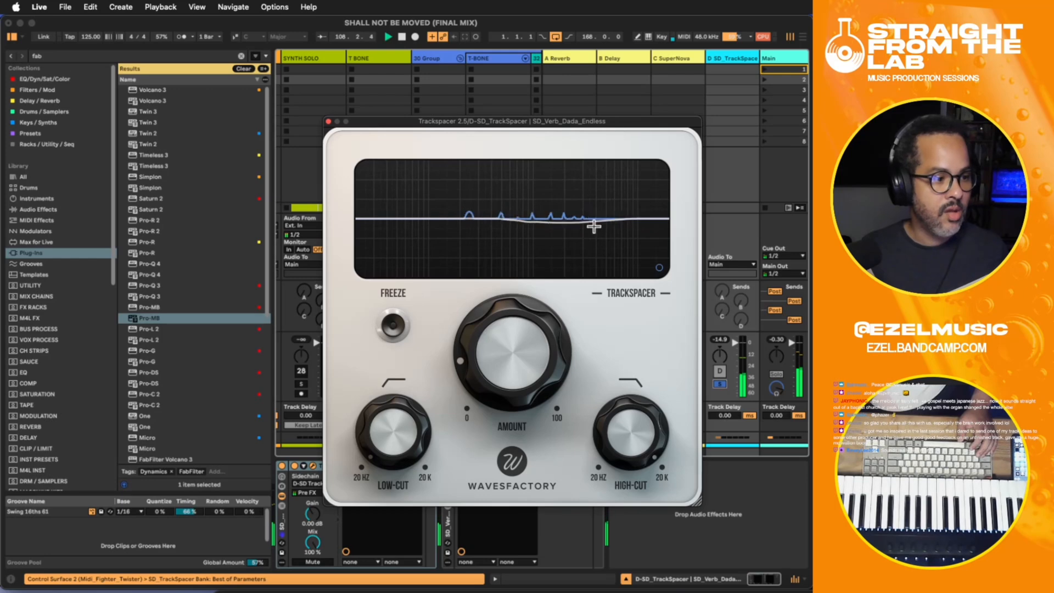
{"action": "mouse_move", "coordinate": [530, 396]}
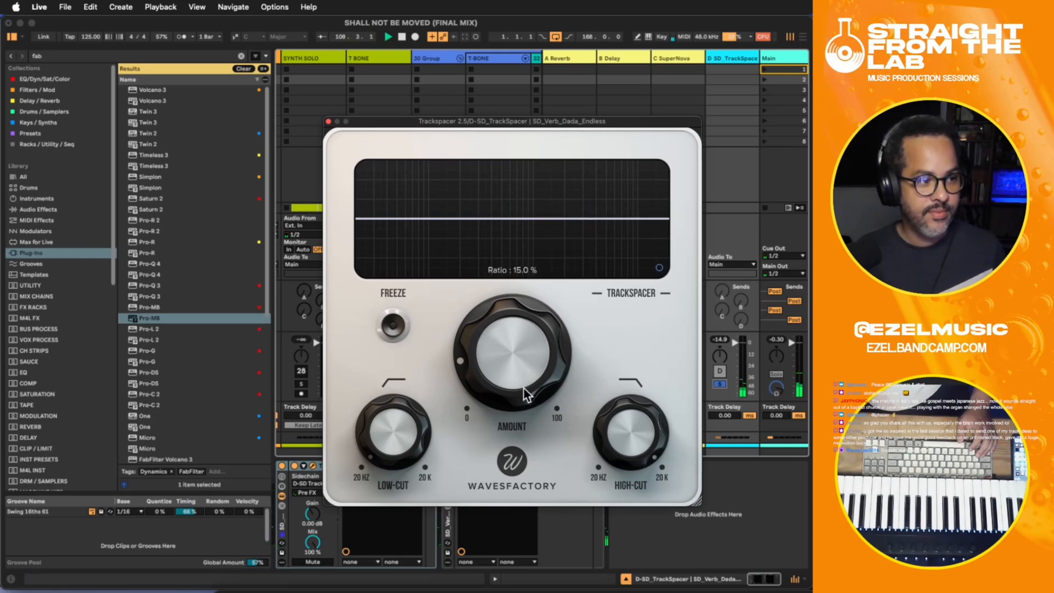
{"action": "left_click_drag", "start_coordinate": [512, 311], "coordinate": [487, 417]}
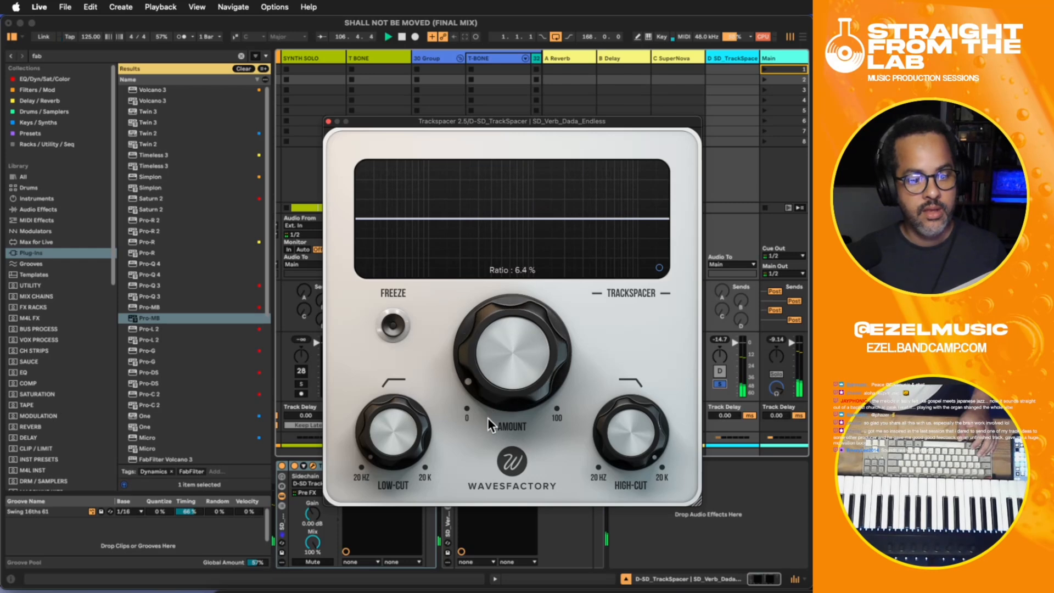
{"action": "left_click", "coordinate": [328, 121]}
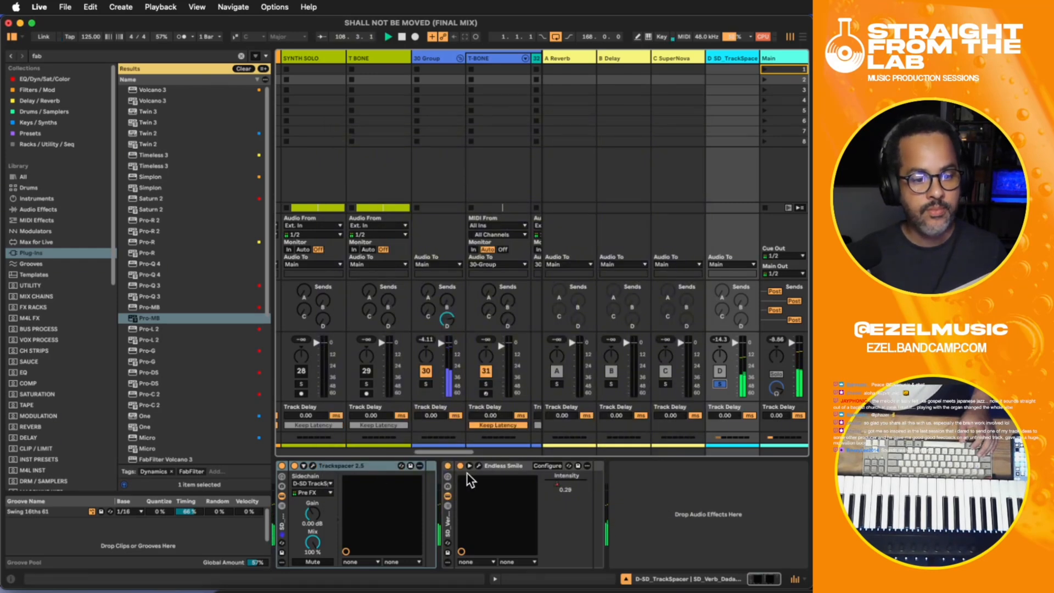
- Add the SCB_Fab_Q3 Pro-Q 4 rack after Endless Smile on return D and create four bell bands between about 396 Hz and 1922 Hz
{"action": "left_click", "coordinate": [649, 500]}
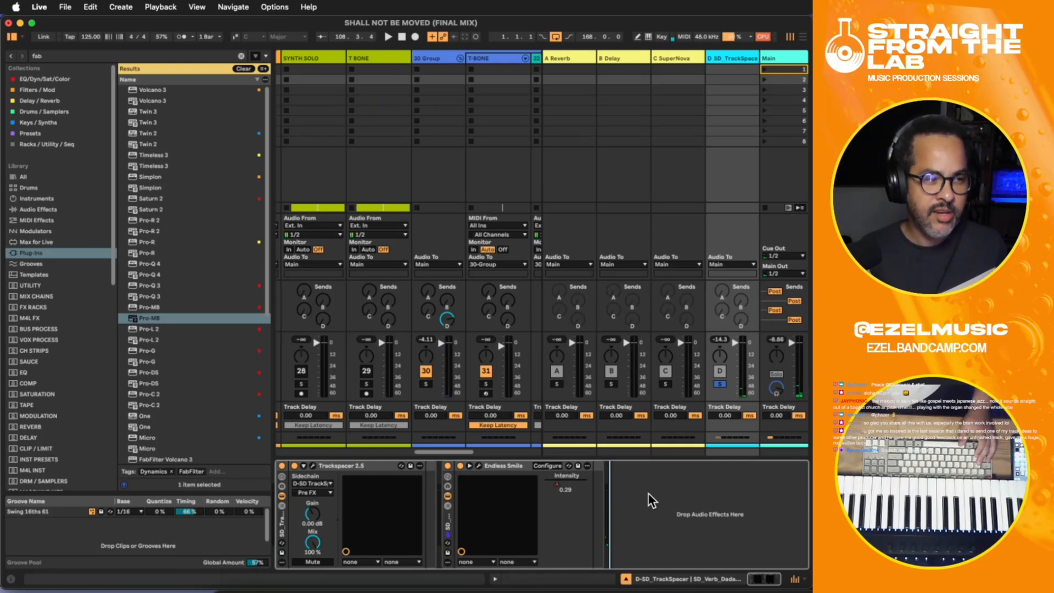
{"action": "key", "text": "super+v"}
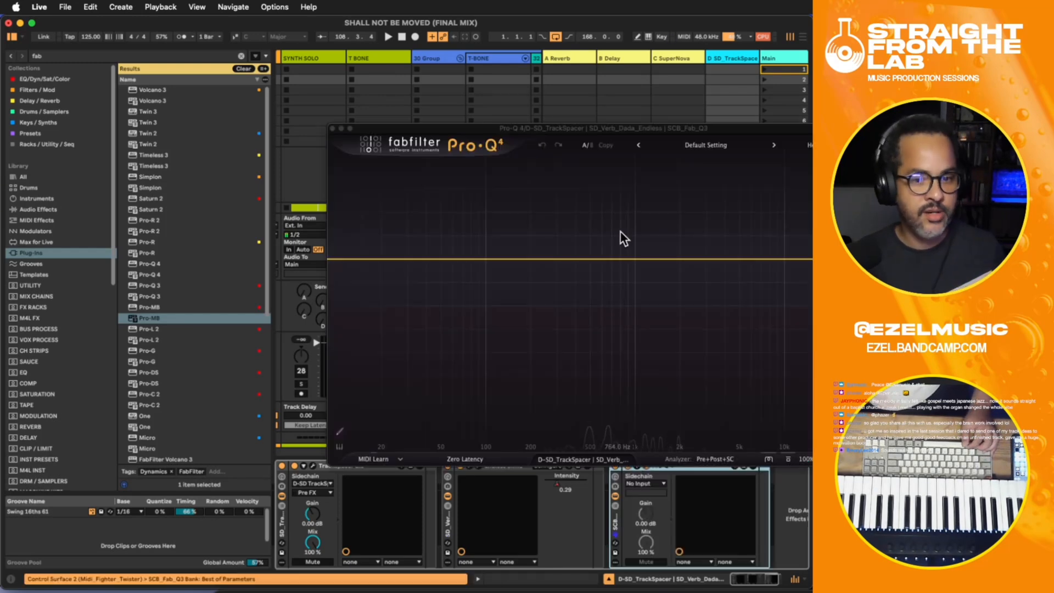
{"action": "left_click", "coordinate": [575, 259]}
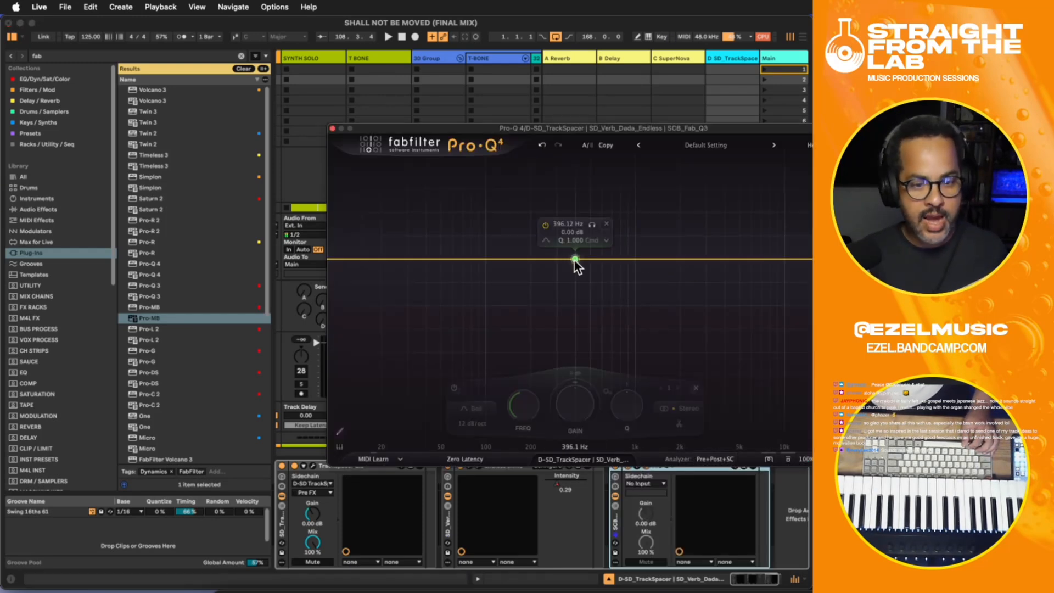
{"action": "left_click", "coordinate": [608, 259]}
{"action": "left_click", "coordinate": [638, 258]}
{"action": "left_click", "coordinate": [679, 259]}
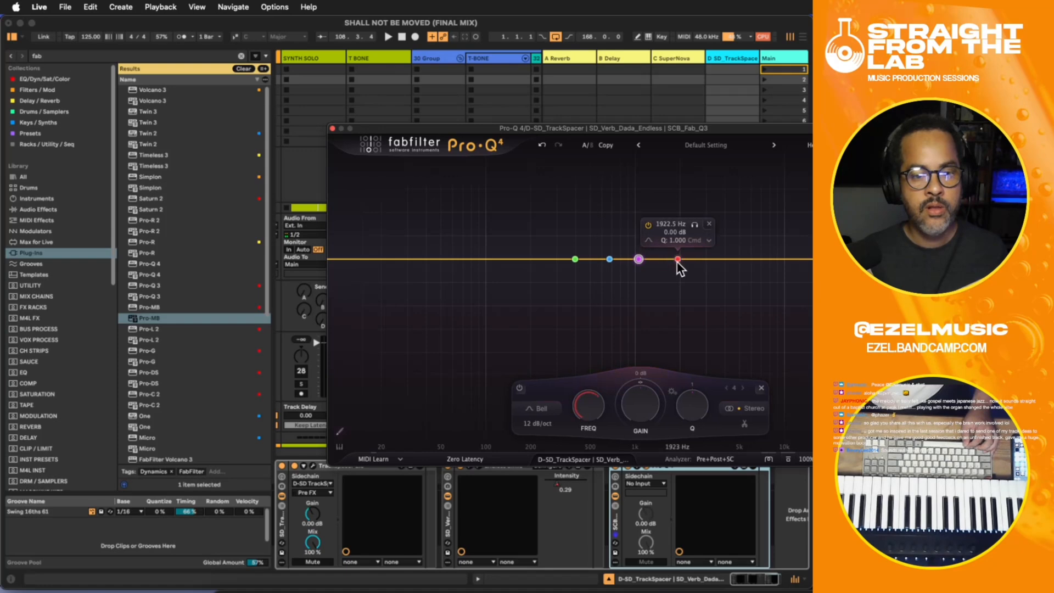
- Select all four Pro-Q 4 bands, give them a downward dynamic range, and close the equalizer
{"action": "left_click_drag", "start_coordinate": [713, 300], "coordinate": [575, 219]}
{"action": "left_click_drag", "start_coordinate": [618, 381], "coordinate": [613, 441]}
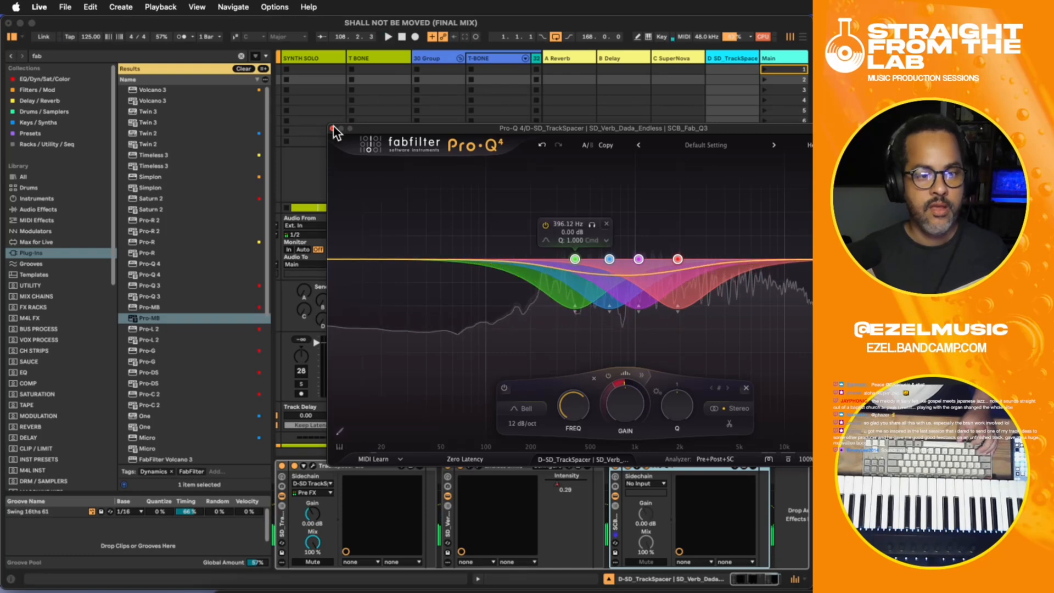
{"action": "left_click", "coordinate": [739, 58]}
- Clear the solo on return D and play the full mix from bar 106, continuing from the HORNS clip around bar 73
{"action": "left_click", "coordinate": [802, 36]}
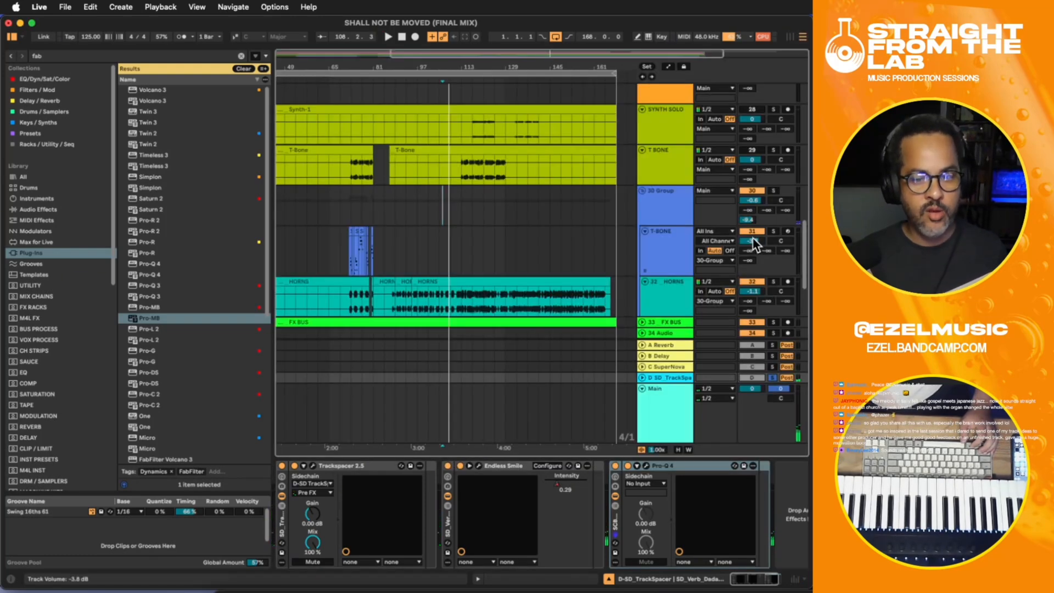
{"action": "scroll", "coordinate": [746, 248], "scroll_direction": "up", "scroll_amount": 5}
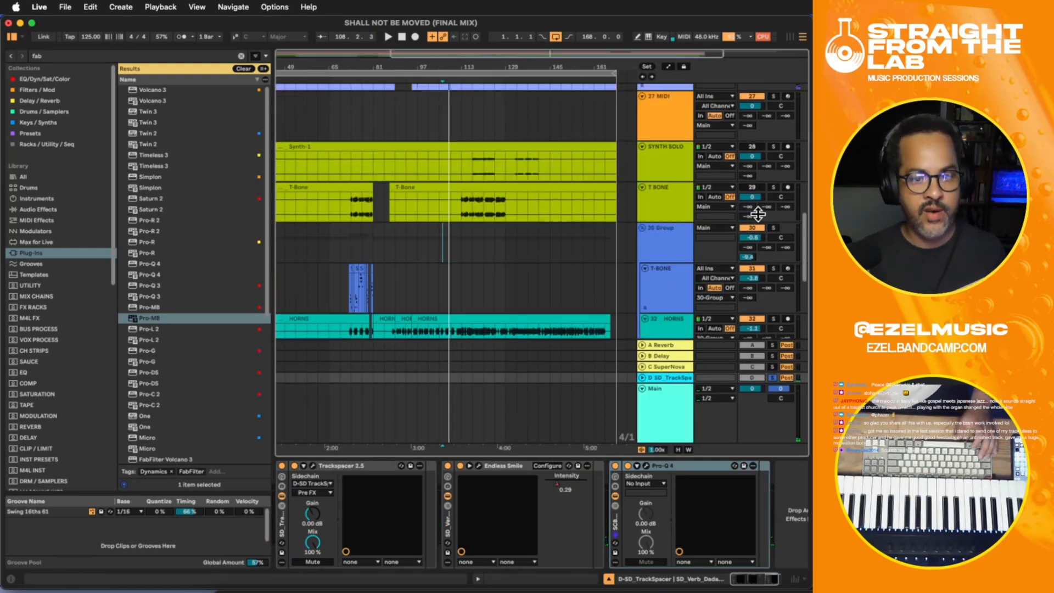
{"action": "scroll", "coordinate": [789, 189], "scroll_direction": "down", "scroll_amount": 8}
{"action": "scroll", "coordinate": [789, 190], "scroll_direction": "up", "scroll_amount": 7}
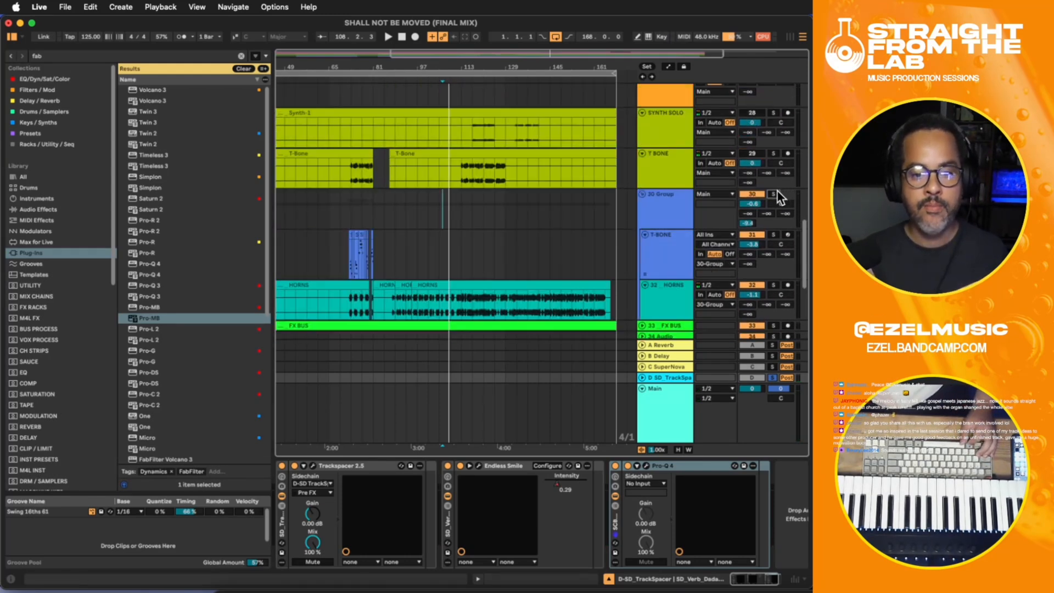
{"action": "left_click", "coordinate": [777, 192]}
{"action": "key", "text": "space"}
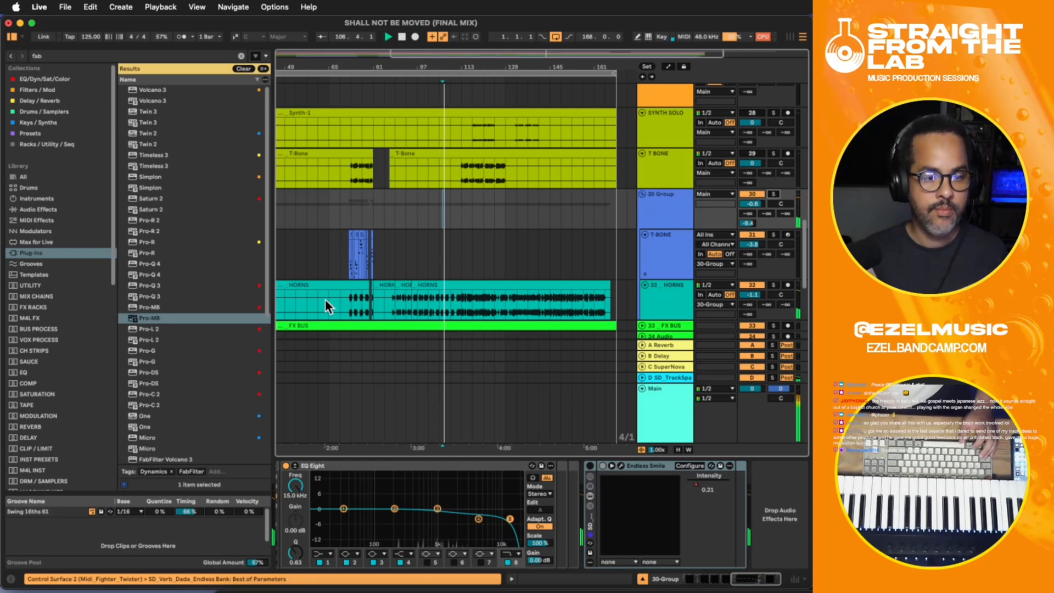
{"action": "left_click", "coordinate": [345, 304]}
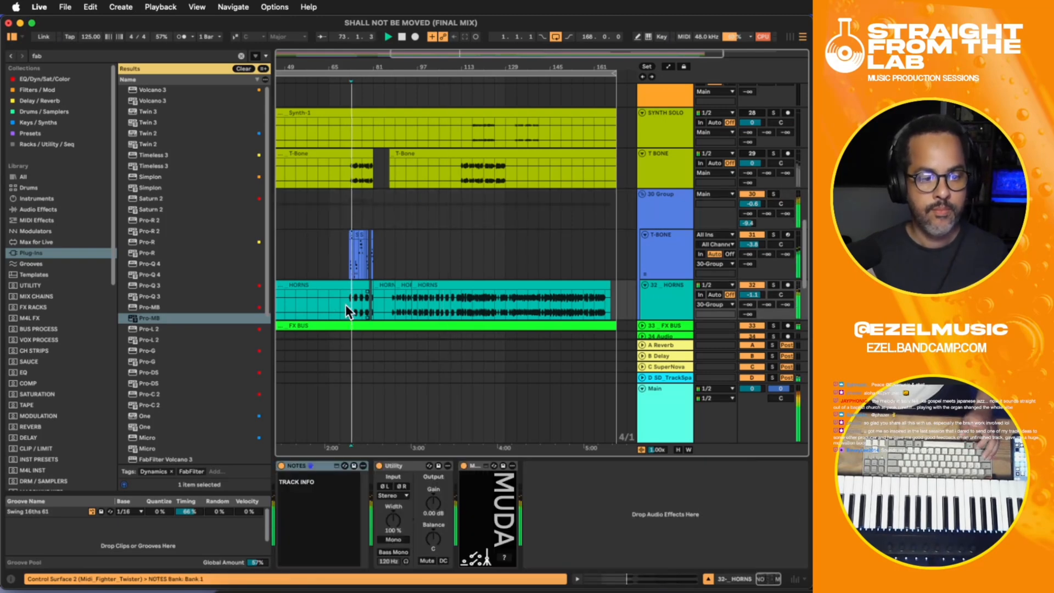
- Lower the 30 Group track's volume to -1.7 dB during playback, and stop the song
{"action": "left_click", "coordinate": [664, 204]}
{"action": "left_click_drag", "start_coordinate": [740, 203], "coordinate": [743, 207]}
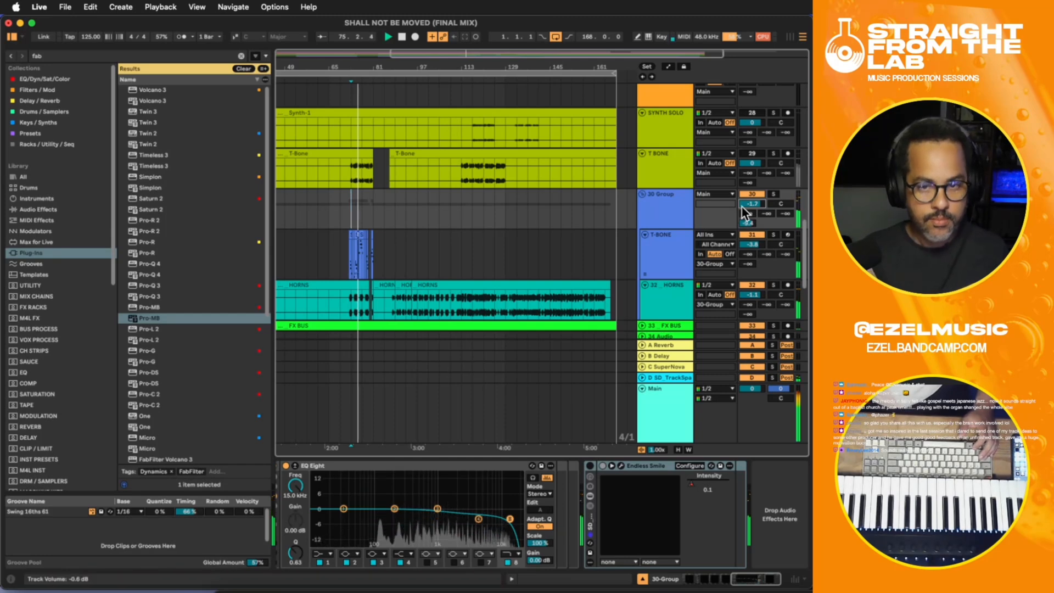
{"action": "key", "text": "space"}
- Group Trackspacer, Endless Smile and Pro-Q 4 on return D into one Audio Effect Rack, and deactivate return D
{"action": "left_click", "coordinate": [788, 38]}
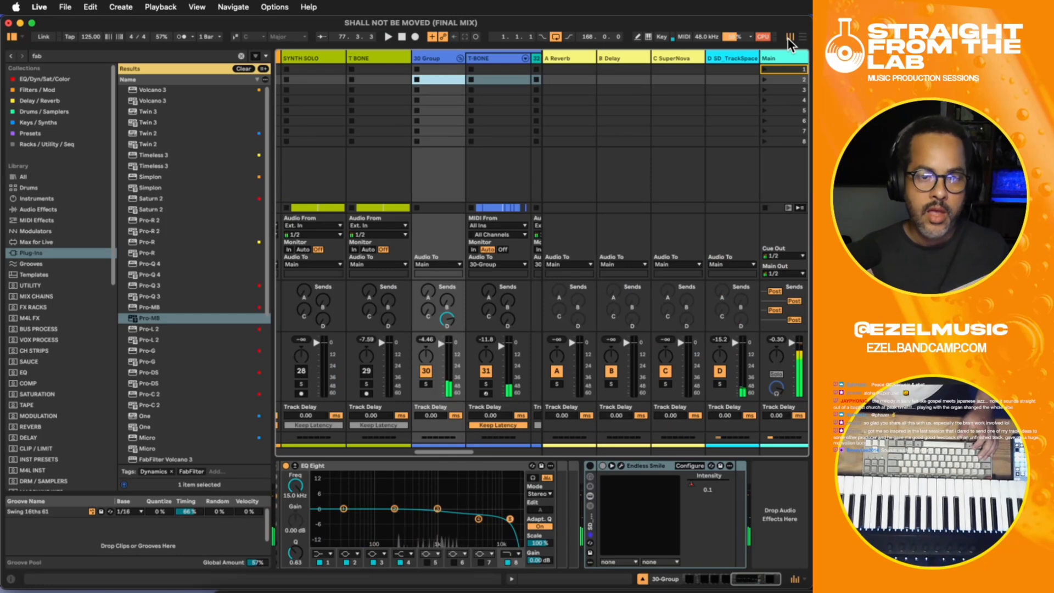
{"action": "left_click", "coordinate": [724, 56]}
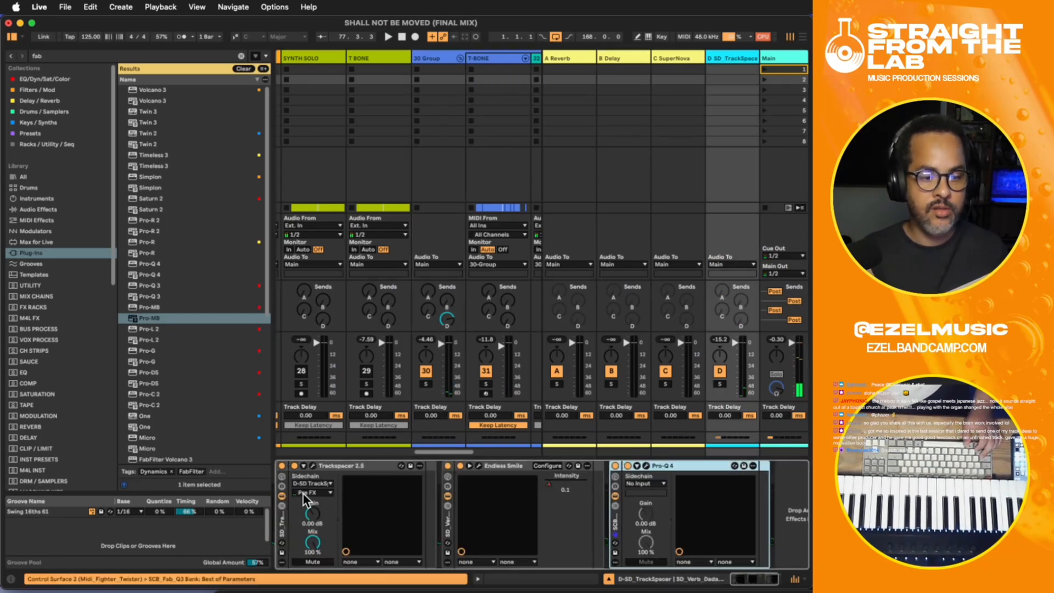
{"action": "left_click", "coordinate": [284, 529]}
{"action": "key", "text": "super+c"}
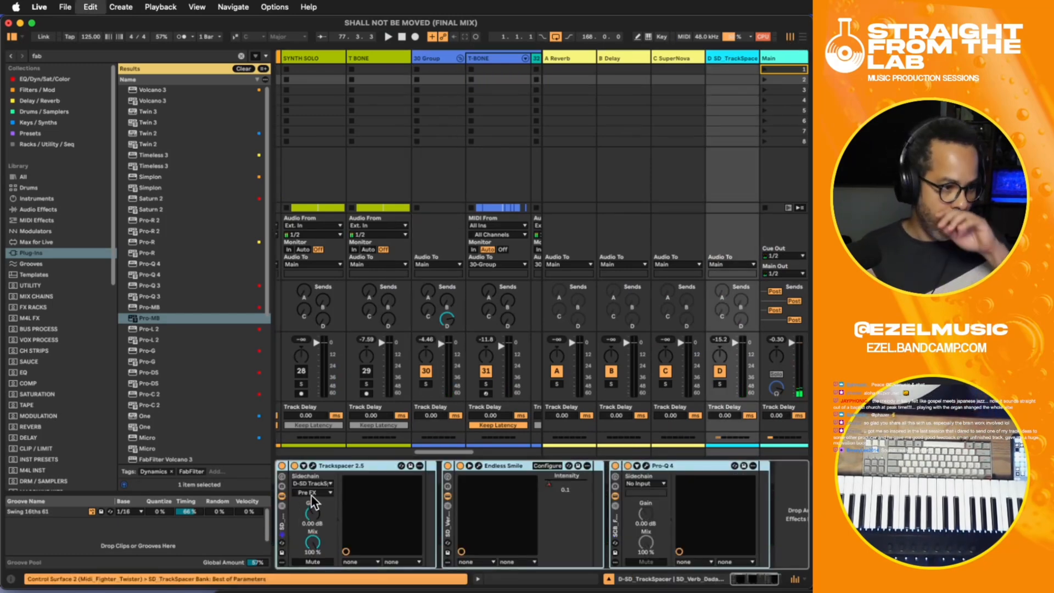
{"action": "key", "text": "super+g"}
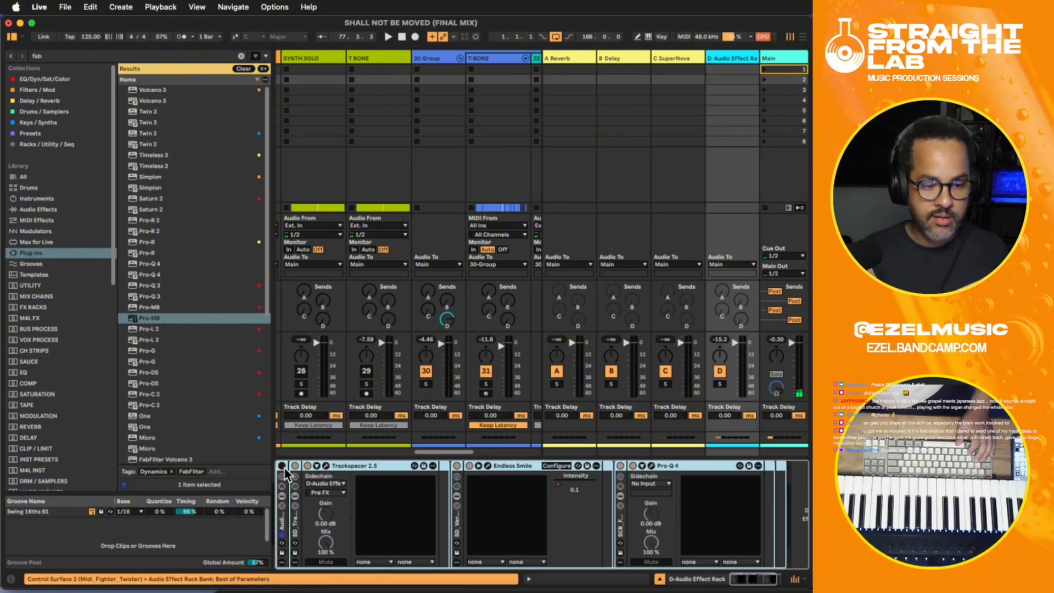
{"action": "left_click", "coordinate": [281, 466]}
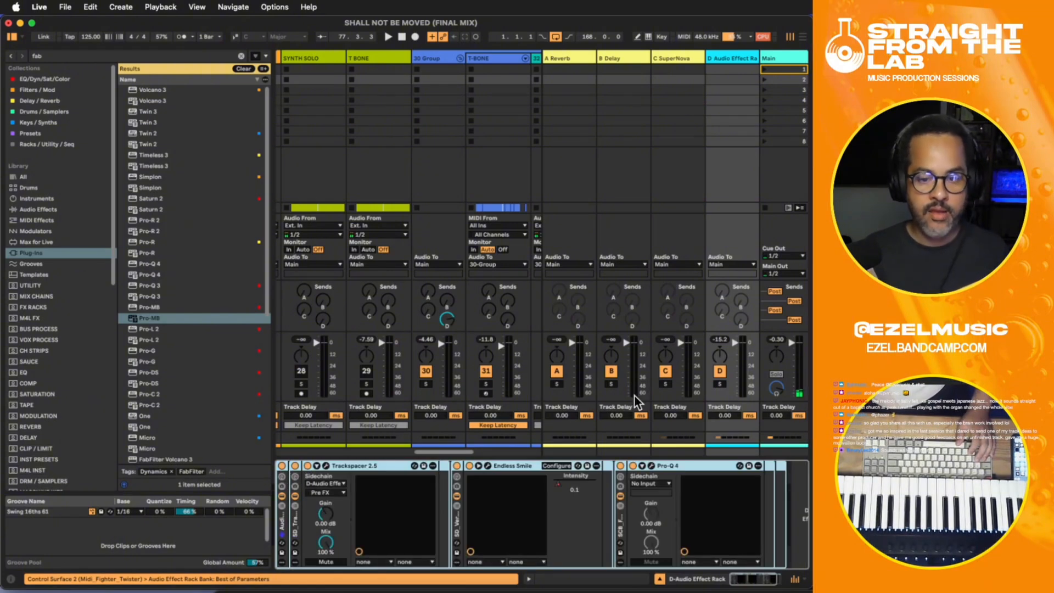
{"action": "left_click", "coordinate": [721, 371]}
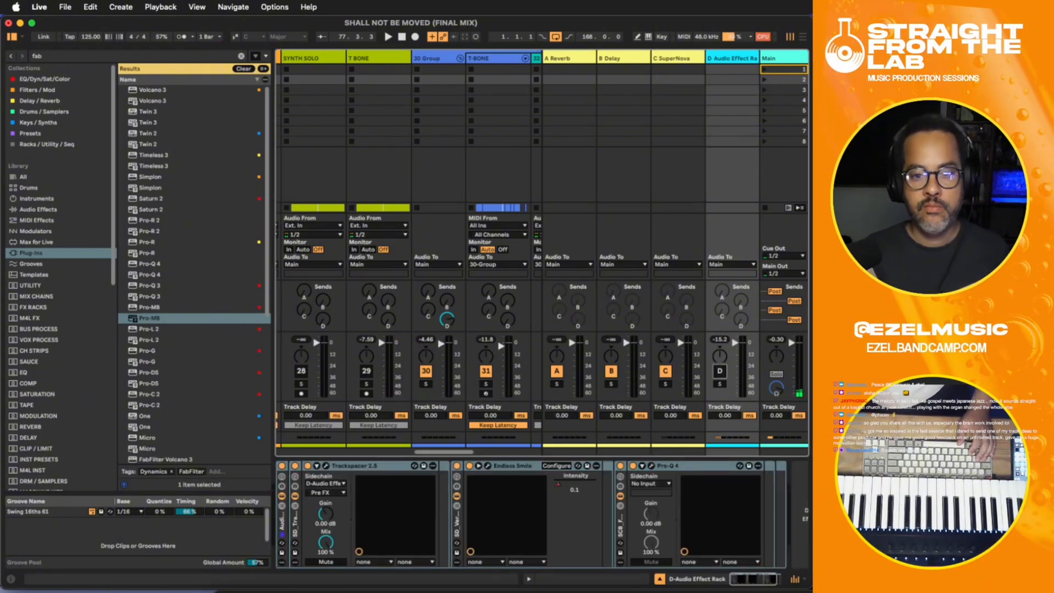
- Turn on the Endless Smile rack at the end of the 30 Group device chain and play the mix
{"action": "left_click", "coordinate": [803, 38]}
{"action": "left_click", "coordinate": [663, 220]}
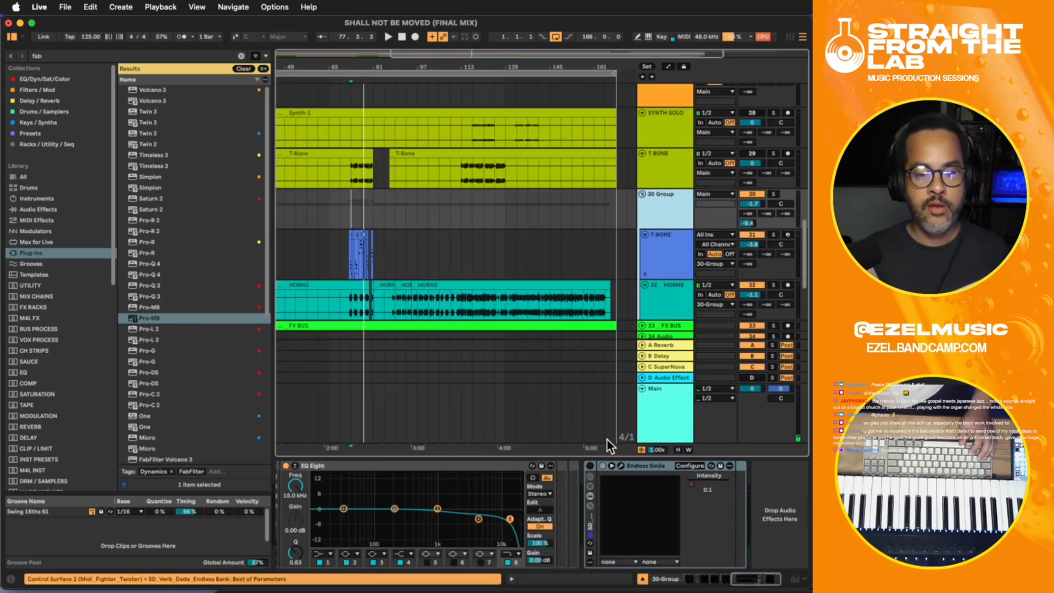
{"action": "left_click", "coordinate": [589, 468]}
{"action": "left_click", "coordinate": [589, 467]}
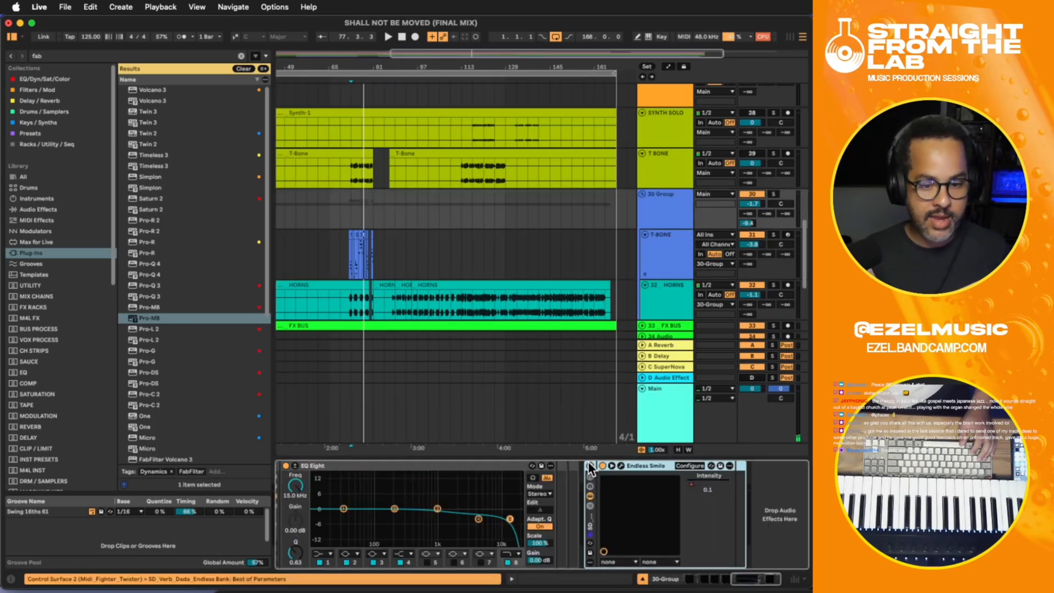
{"action": "key", "text": "space"}
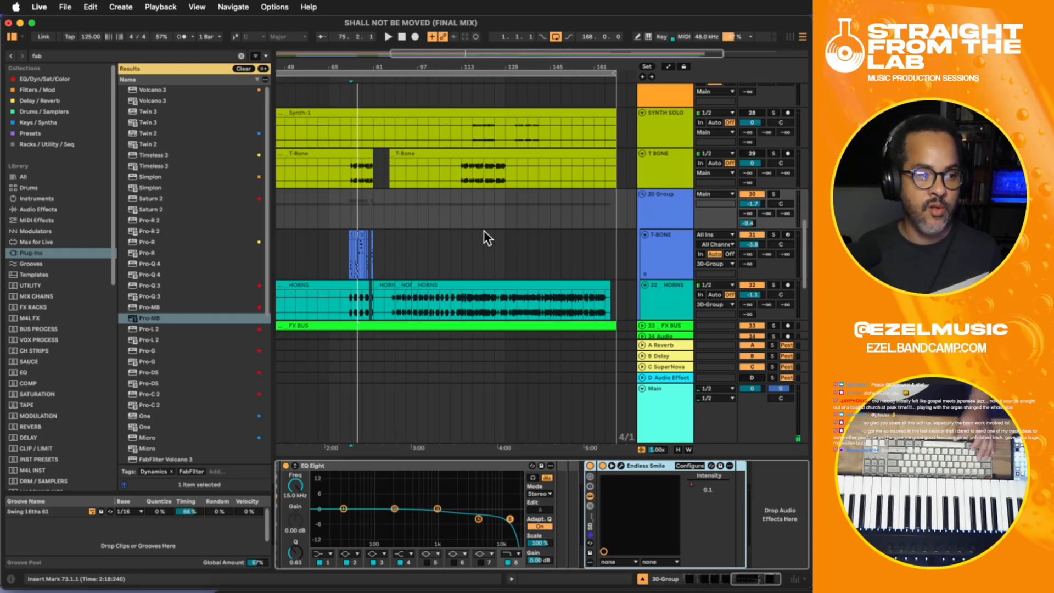
- Play the mix from bar 73 at the DISCO HAT clip and look through the Main track's device chain
{"action": "scroll", "coordinate": [478, 217], "scroll_direction": "down", "scroll_amount": 5}
{"action": "scroll", "coordinate": [472, 208], "scroll_direction": "down", "scroll_amount": 2}
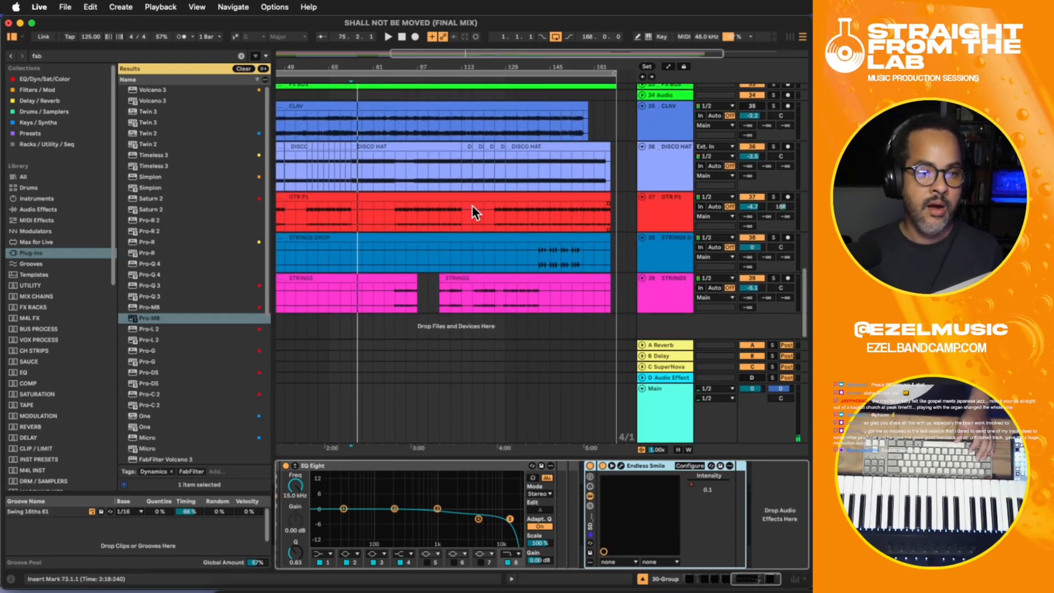
{"action": "left_click", "coordinate": [403, 170]}
{"action": "key", "text": "space"}
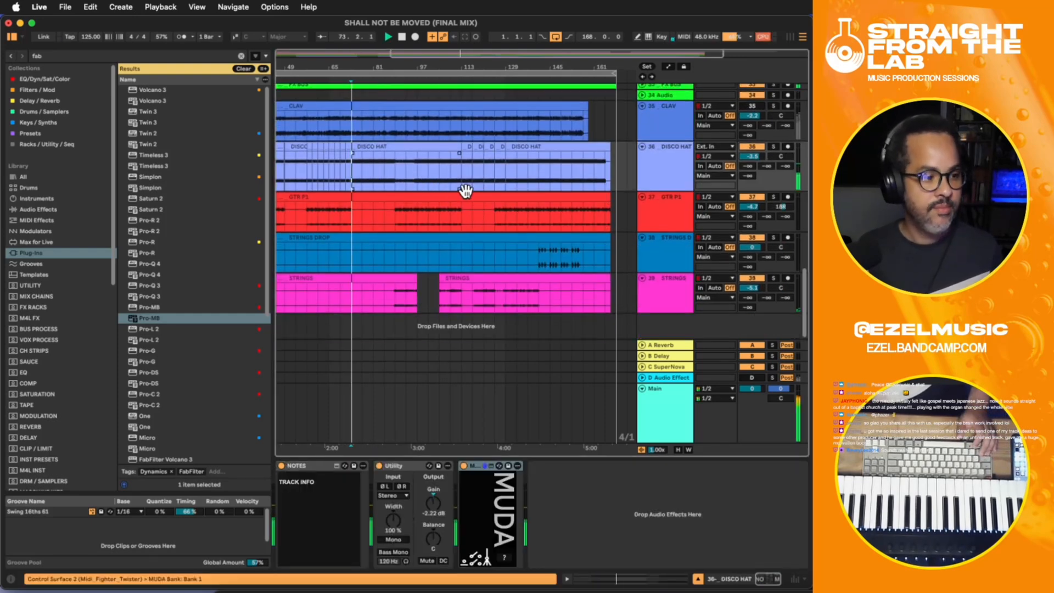
{"action": "left_click", "coordinate": [657, 413]}
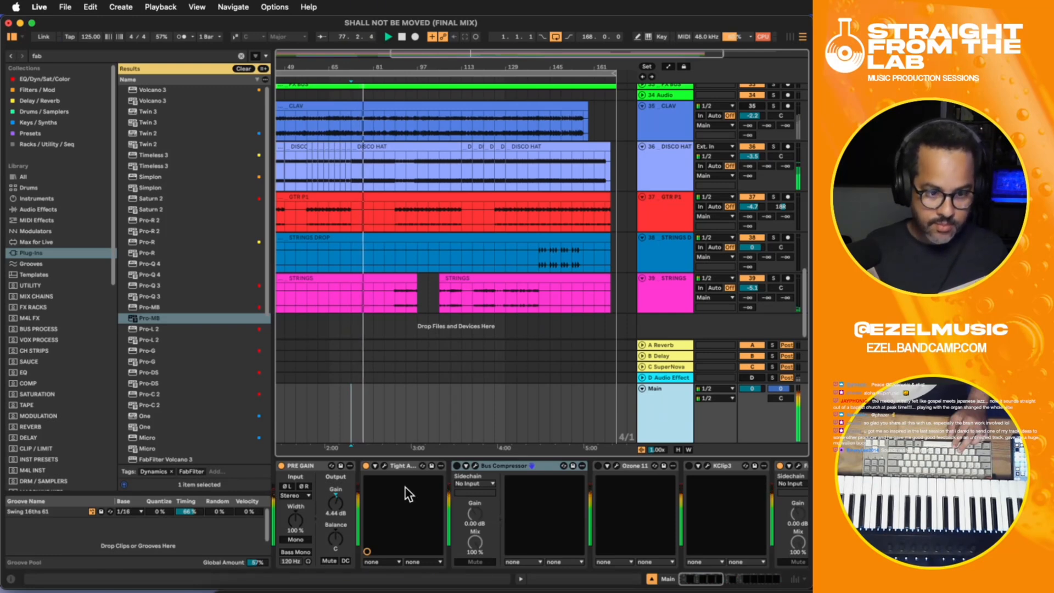
{"action": "left_click_drag", "start_coordinate": [712, 581], "coordinate": [734, 565]}
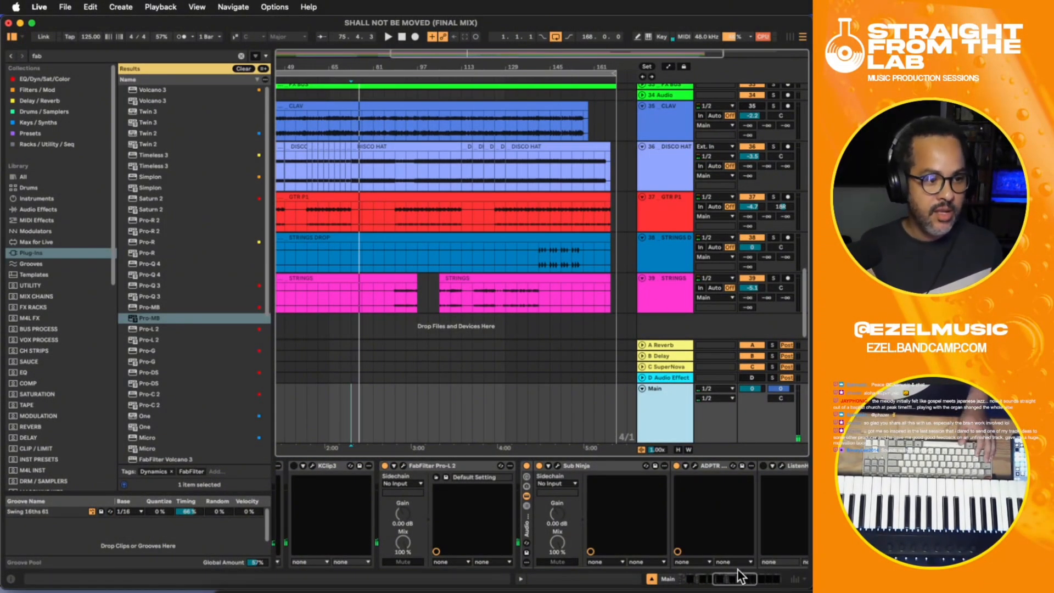
{"action": "left_click_drag", "start_coordinate": [740, 575], "coordinate": [735, 569]}
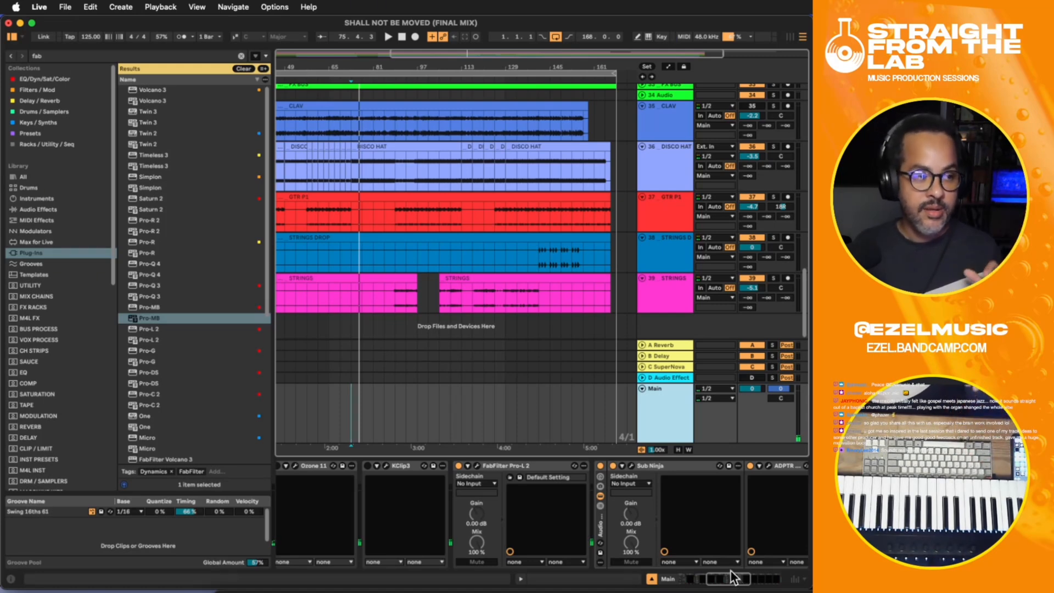
{"action": "left_click_drag", "start_coordinate": [714, 582], "coordinate": [700, 579]}
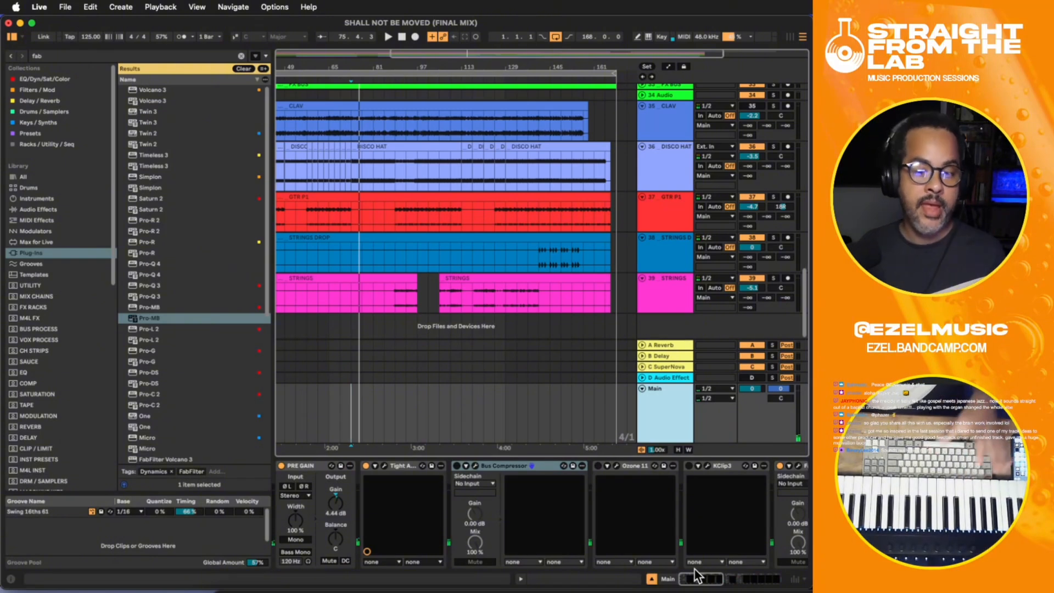
{"action": "left_click_drag", "start_coordinate": [699, 577], "coordinate": [677, 577]}
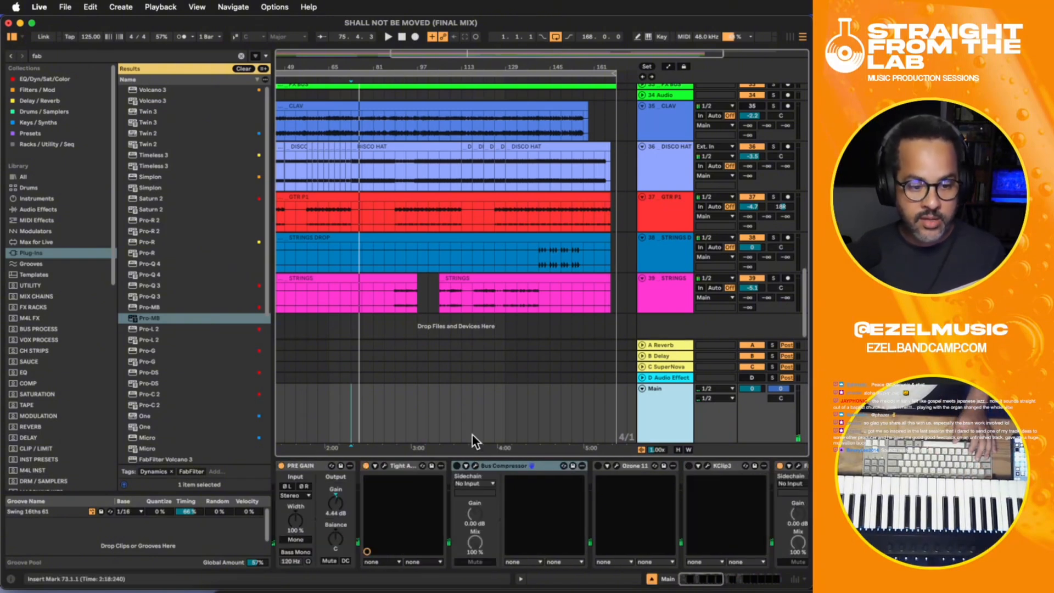
- Play the song from bar 57 and show the Main track's devices while listening
{"action": "left_click", "coordinate": [356, 292]}
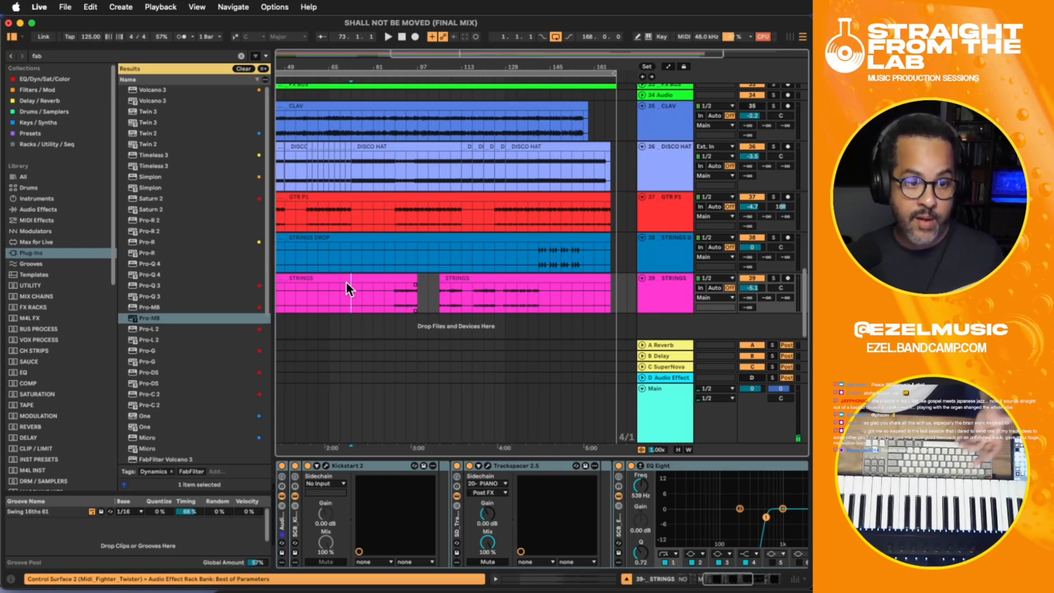
{"action": "left_click", "coordinate": [308, 223]}
{"action": "key", "text": "space"}
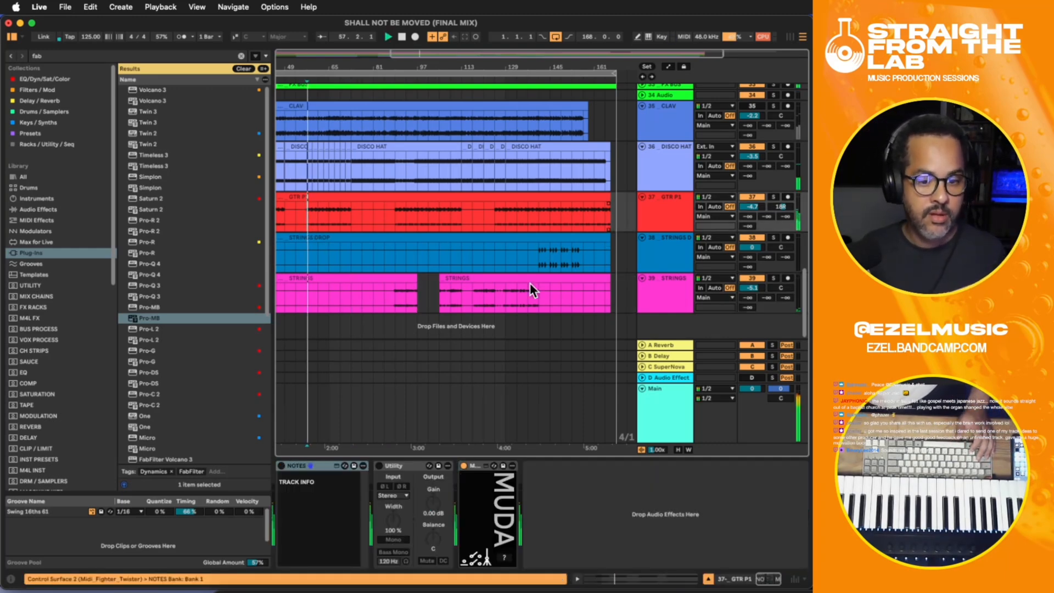
{"action": "left_click", "coordinate": [661, 407]}
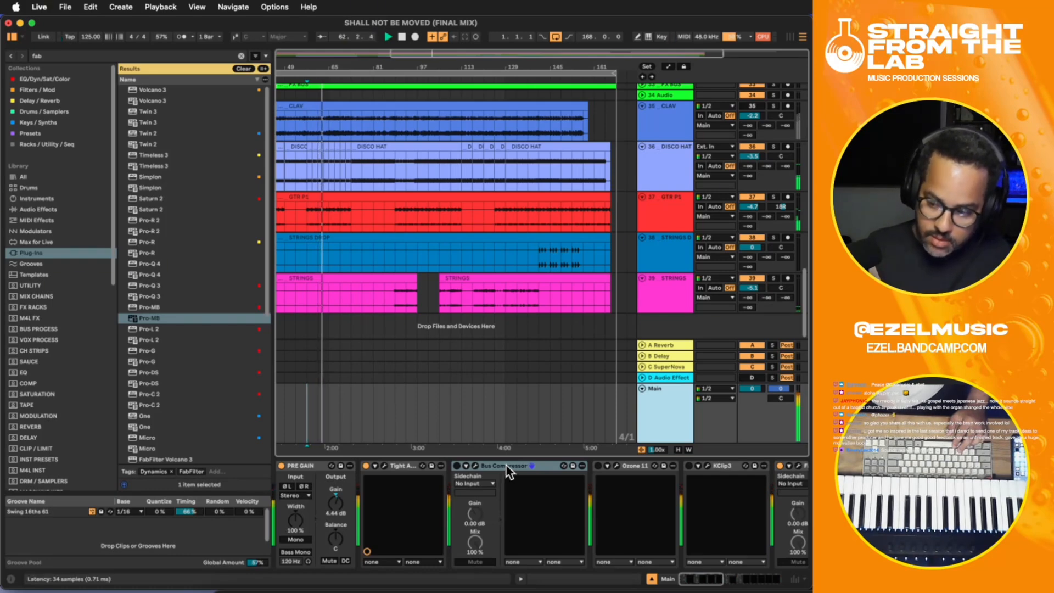
- Fold the 30 Group, CLAV, DISCO HAT, DRUMS GROUP, PIANO and SYNTH tracks, and unfold the BASS track
{"action": "scroll", "coordinate": [617, 262], "scroll_direction": "up", "scroll_amount": 15}
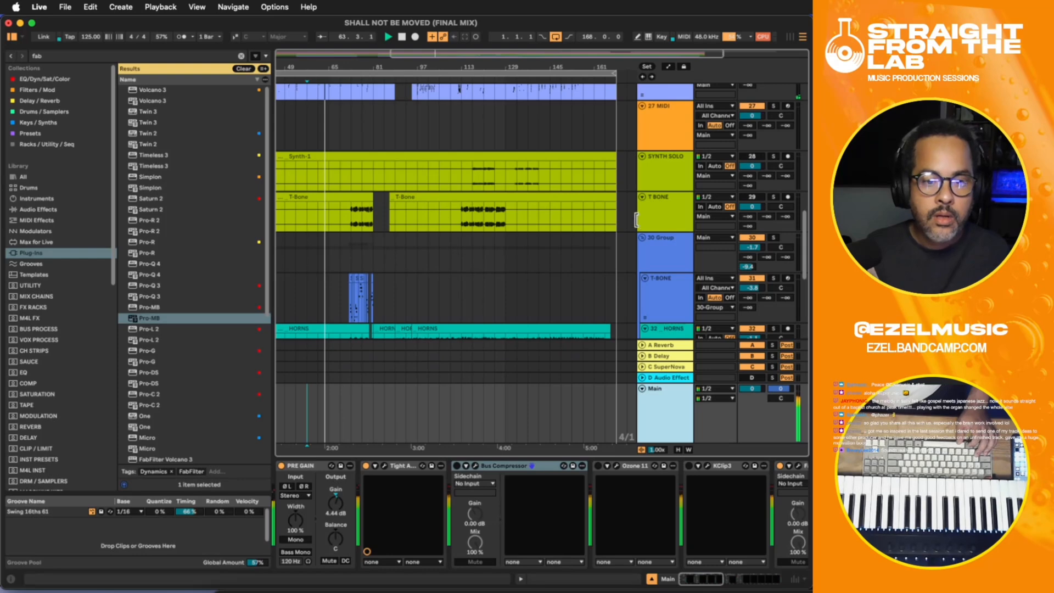
{"action": "left_click", "coordinate": [642, 237]}
{"action": "left_click", "coordinate": [642, 279]}
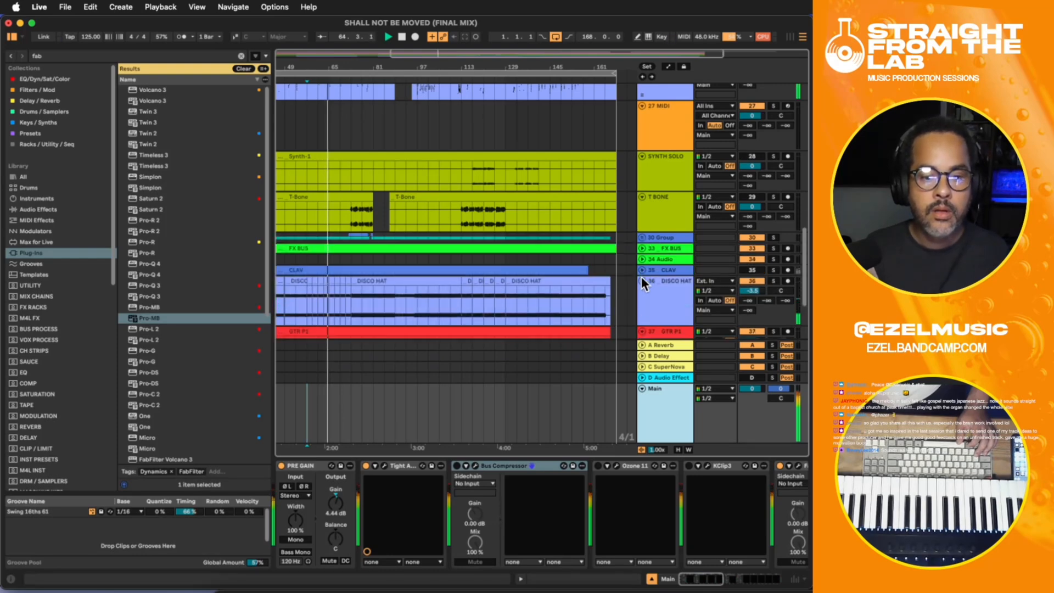
{"action": "left_click", "coordinate": [642, 281]}
{"action": "scroll", "coordinate": [643, 291], "scroll_direction": "up", "scroll_amount": 10}
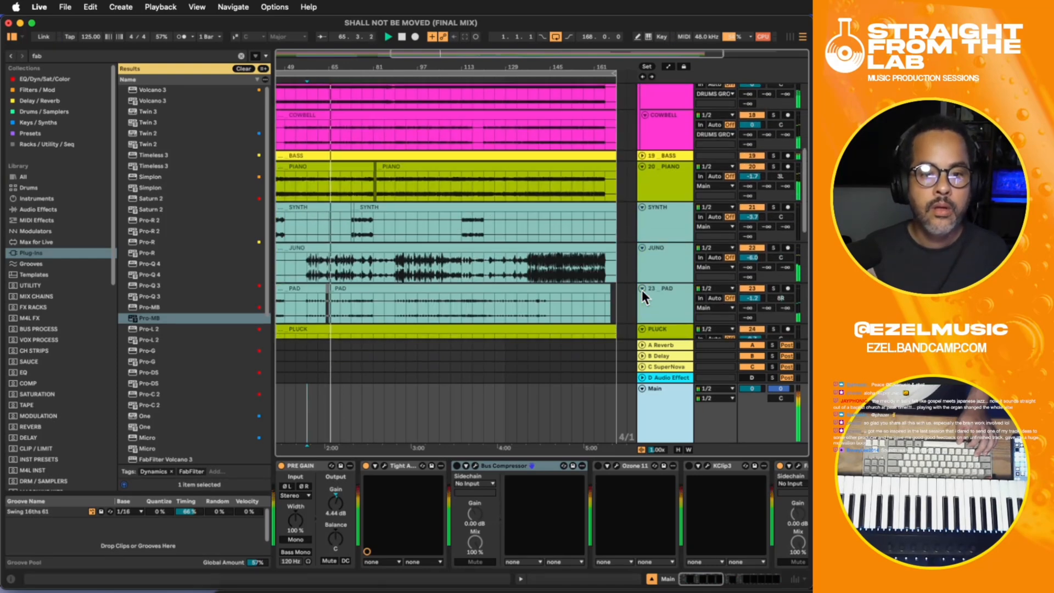
{"action": "scroll", "coordinate": [643, 286], "scroll_direction": "up", "scroll_amount": 8}
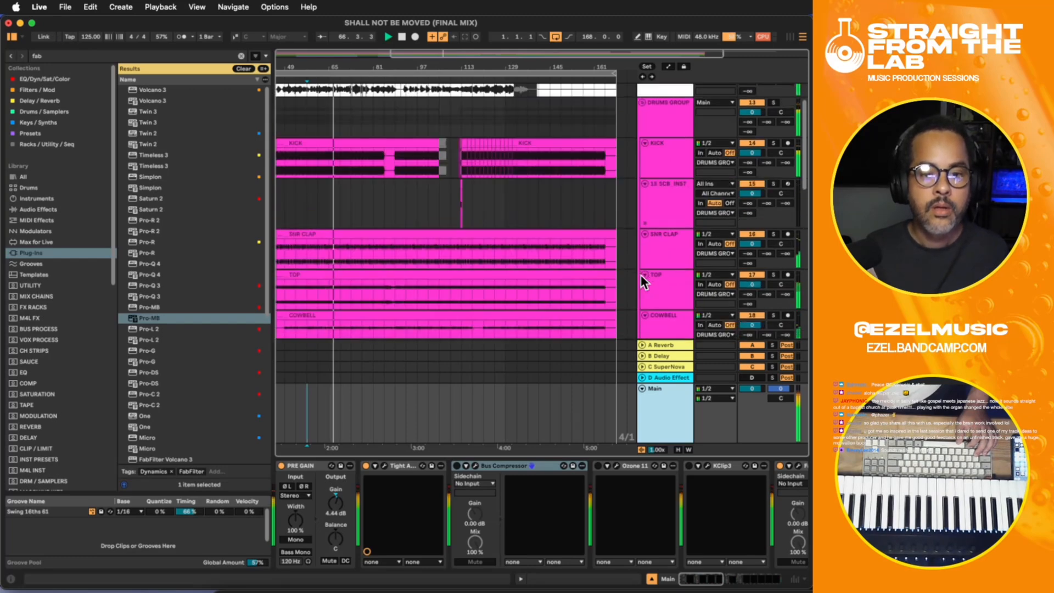
{"action": "scroll", "coordinate": [641, 176], "scroll_direction": "up", "scroll_amount": 2}
{"action": "left_click", "coordinate": [640, 128]}
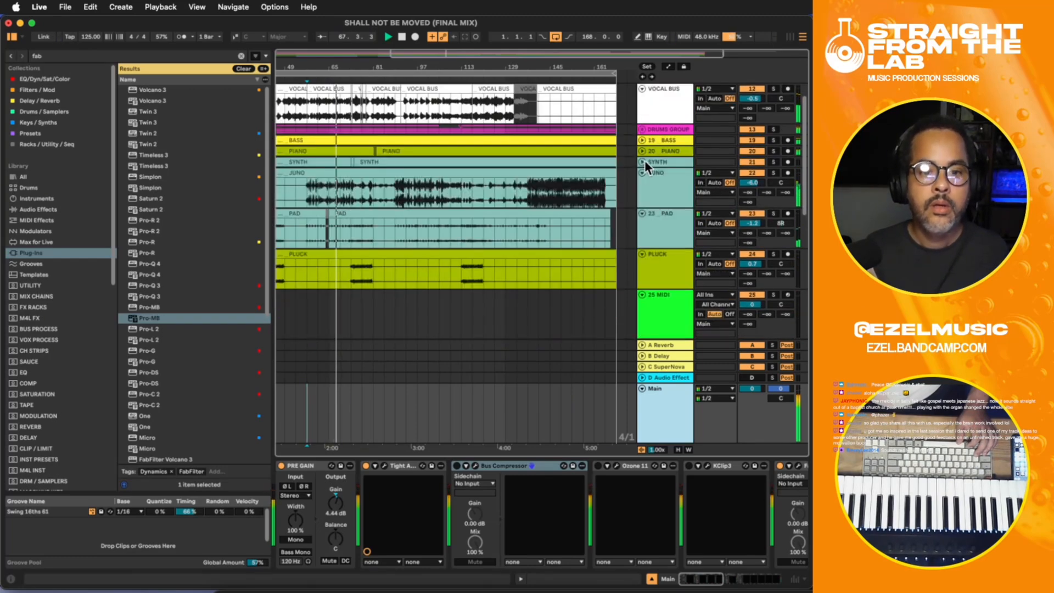
{"action": "left_click", "coordinate": [642, 140]}
- Add the DMG Audio Compassion compressor at the end of the BASS track's device chain
{"action": "left_click", "coordinate": [657, 144]}
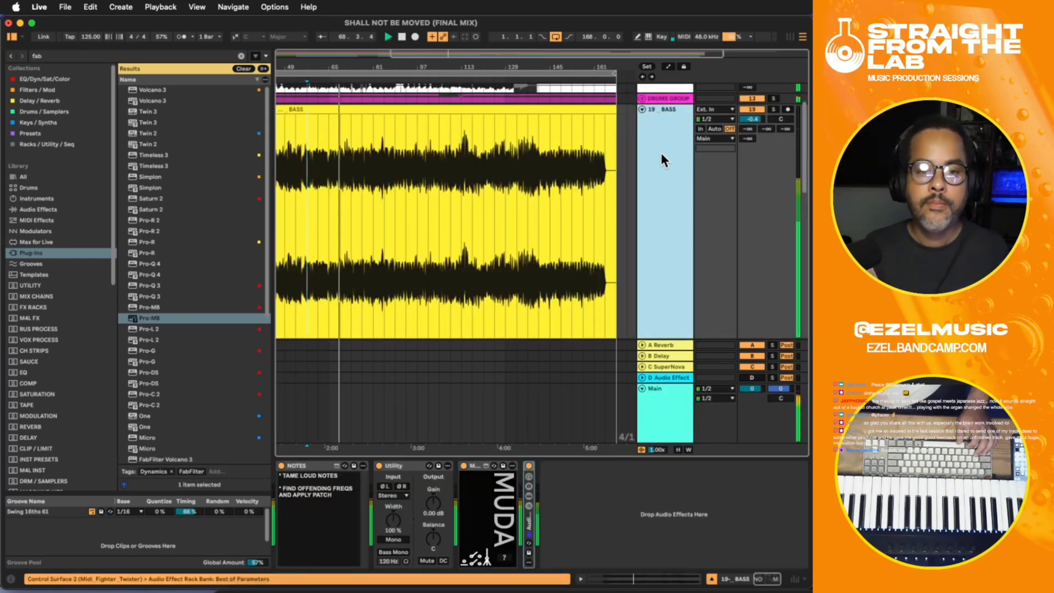
{"action": "left_click", "coordinate": [571, 523]}
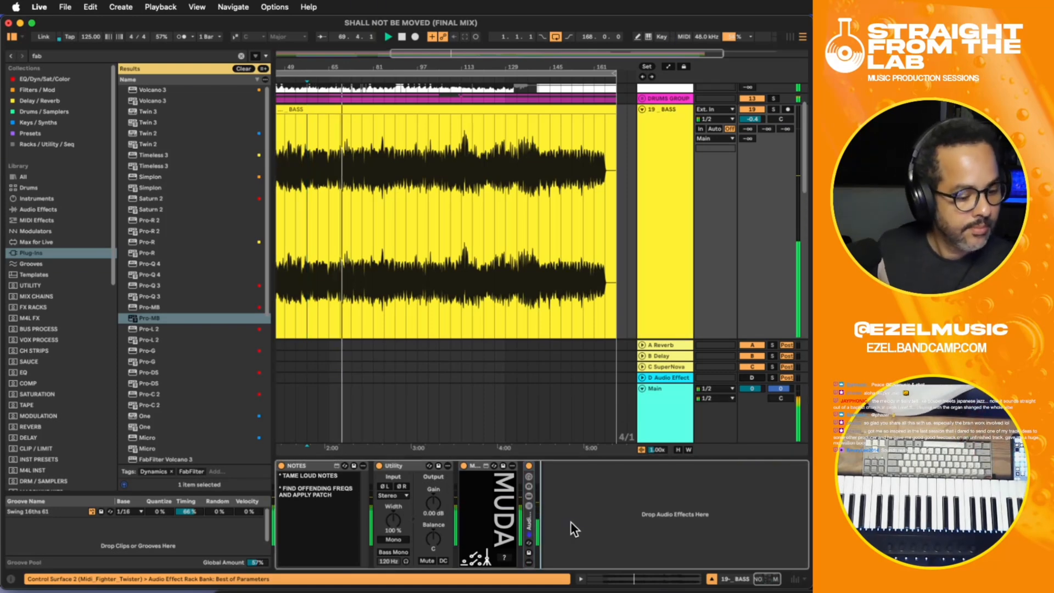
{"action": "key", "text": "super+f"}
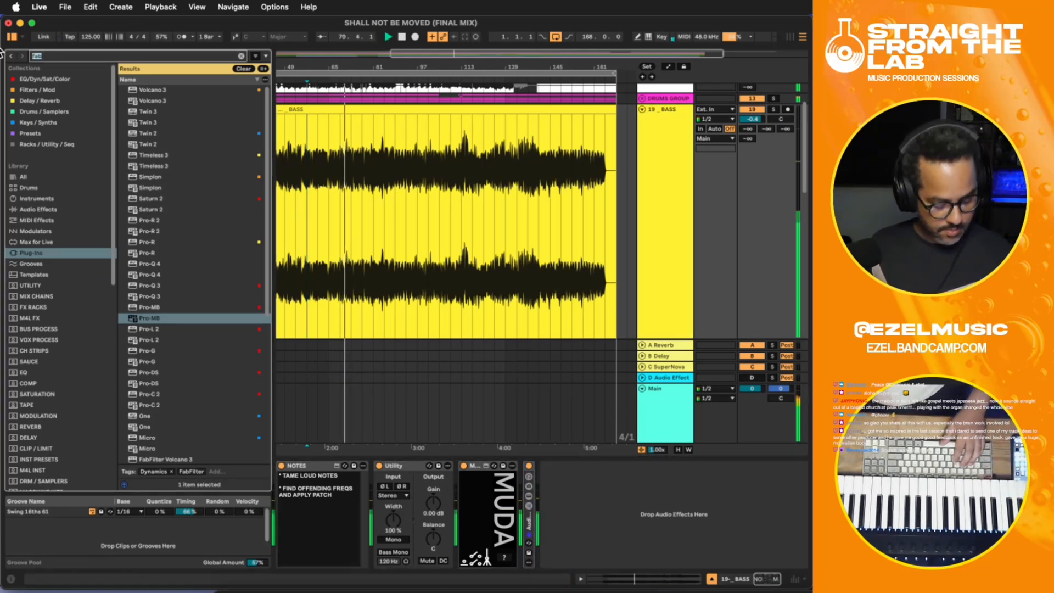
{"action": "type", "text": "r"}
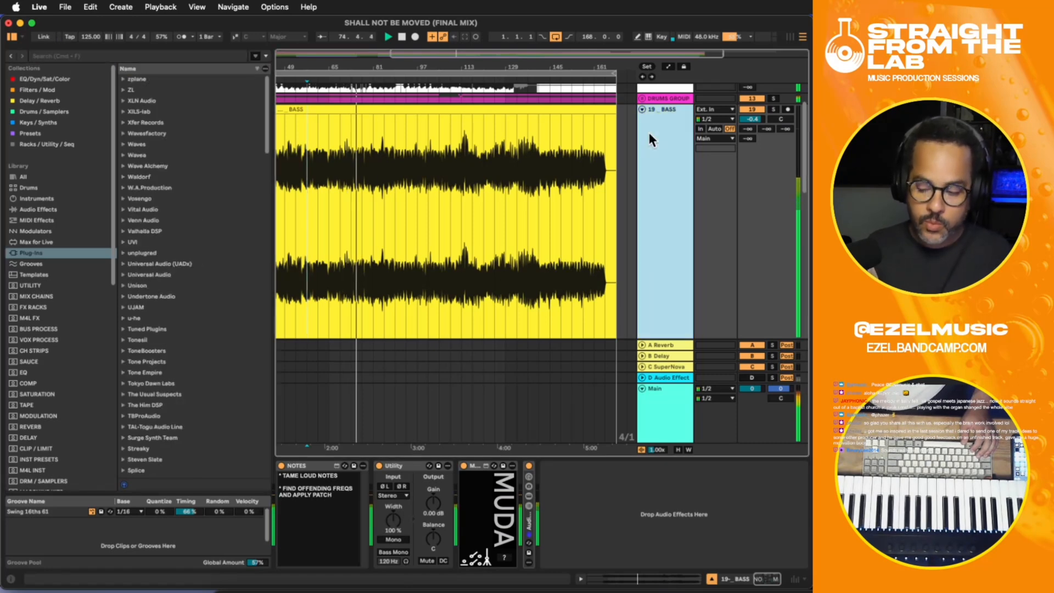
{"action": "left_click", "coordinate": [574, 496]}
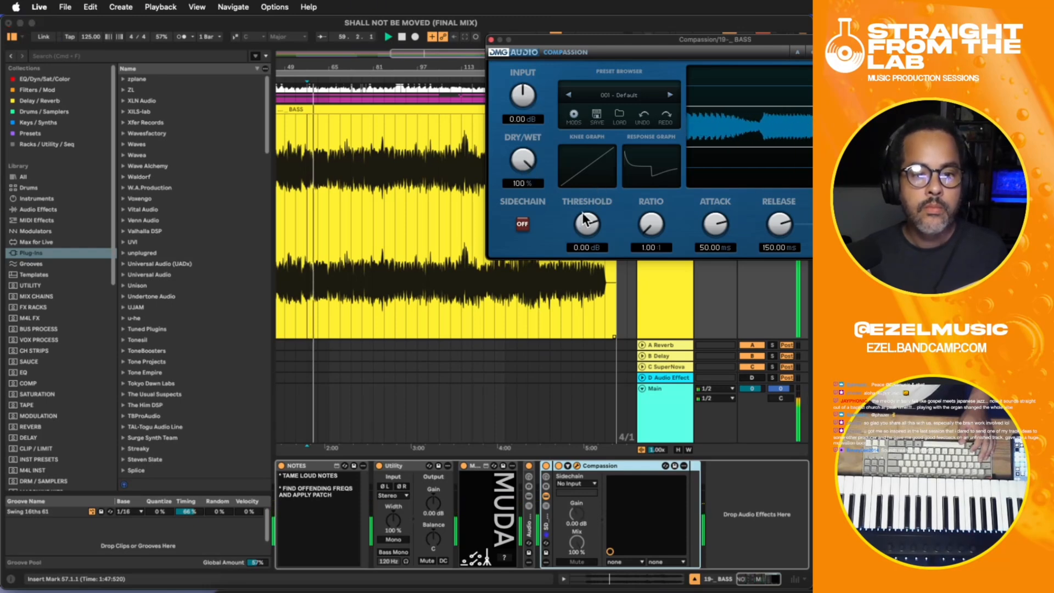
- Set Compassion's threshold on the BASS track to about -34.14 dB and close the plug-in window
{"action": "left_click_drag", "start_coordinate": [585, 222], "coordinate": [585, 263]}
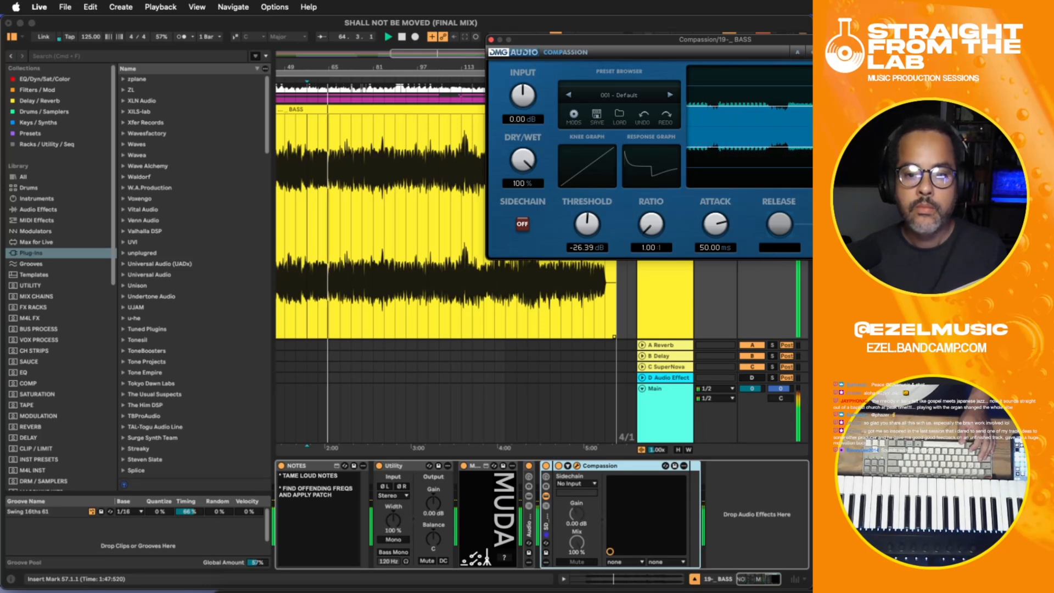
{"action": "left_click_drag", "start_coordinate": [587, 223], "coordinate": [587, 228]}
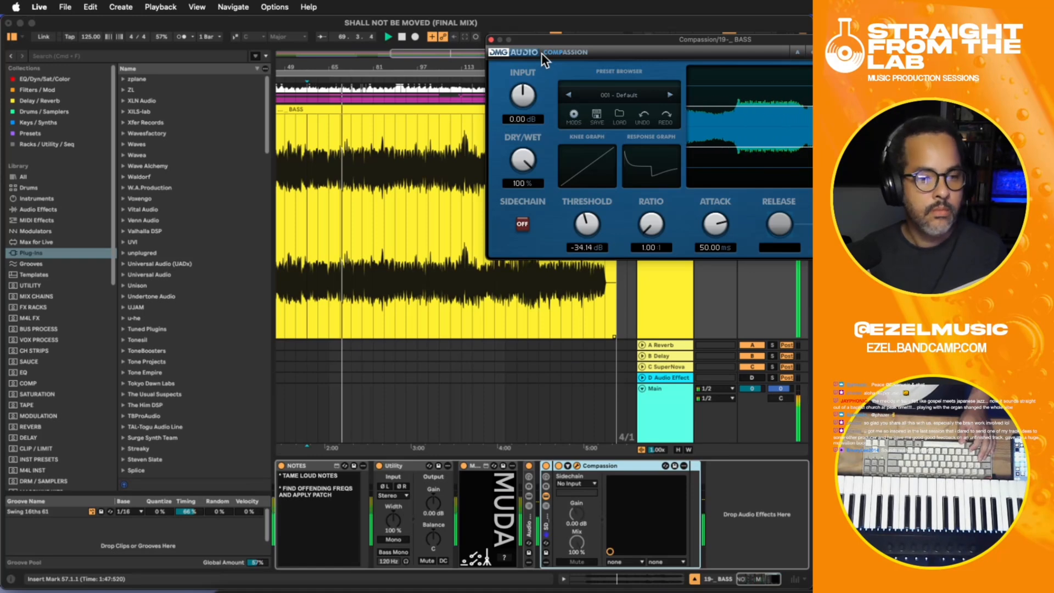
{"action": "left_click", "coordinate": [488, 38]}
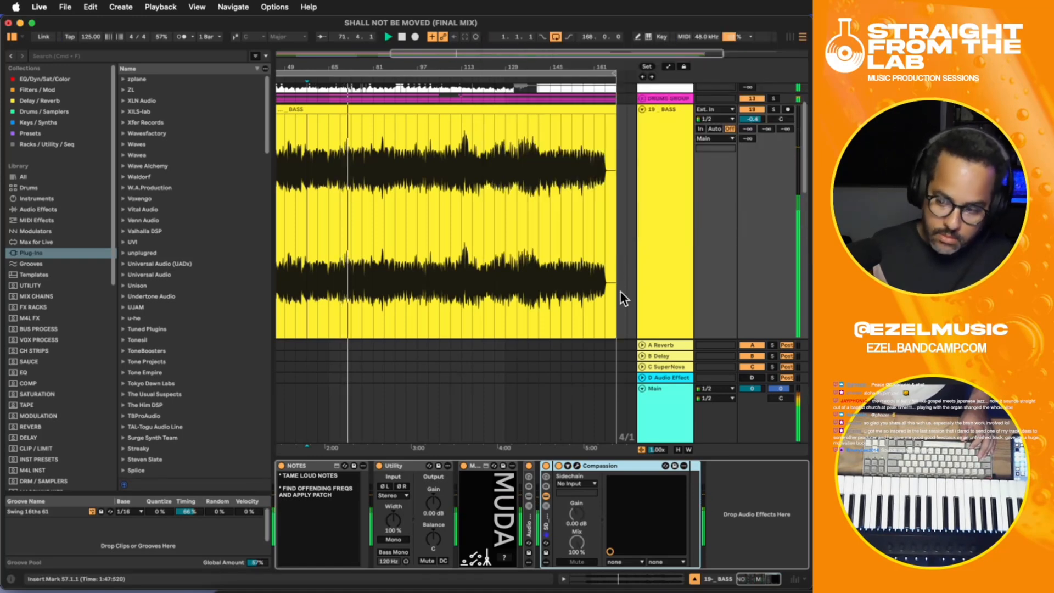
- Open the Tight Arse plug-in on the Main track and switch off its central illuminated Streaky button
{"action": "left_click", "coordinate": [667, 417]}
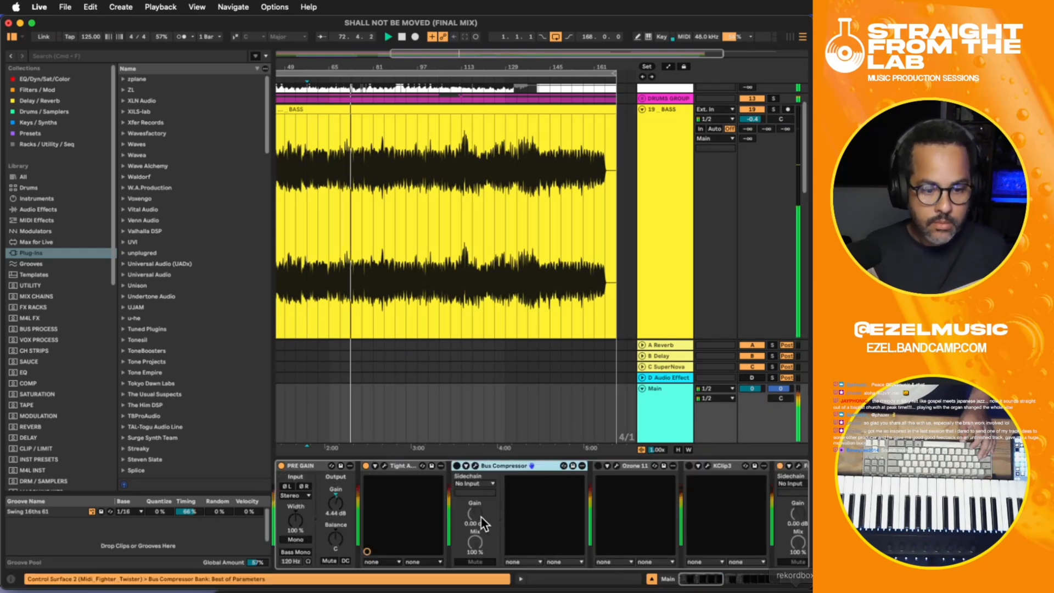
{"action": "left_click", "coordinate": [384, 465]}
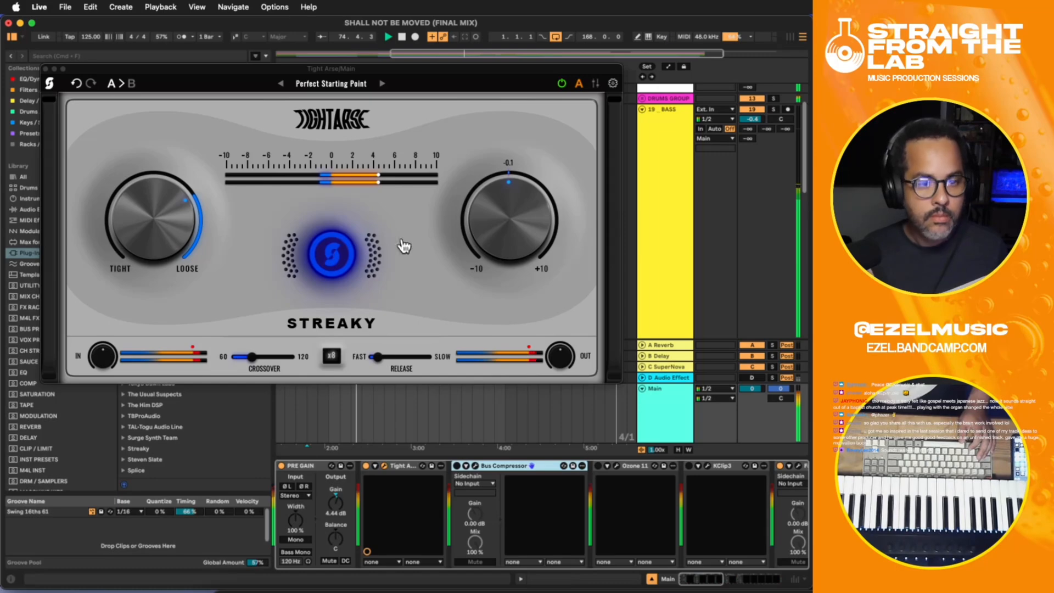
{"action": "left_click", "coordinate": [337, 245]}
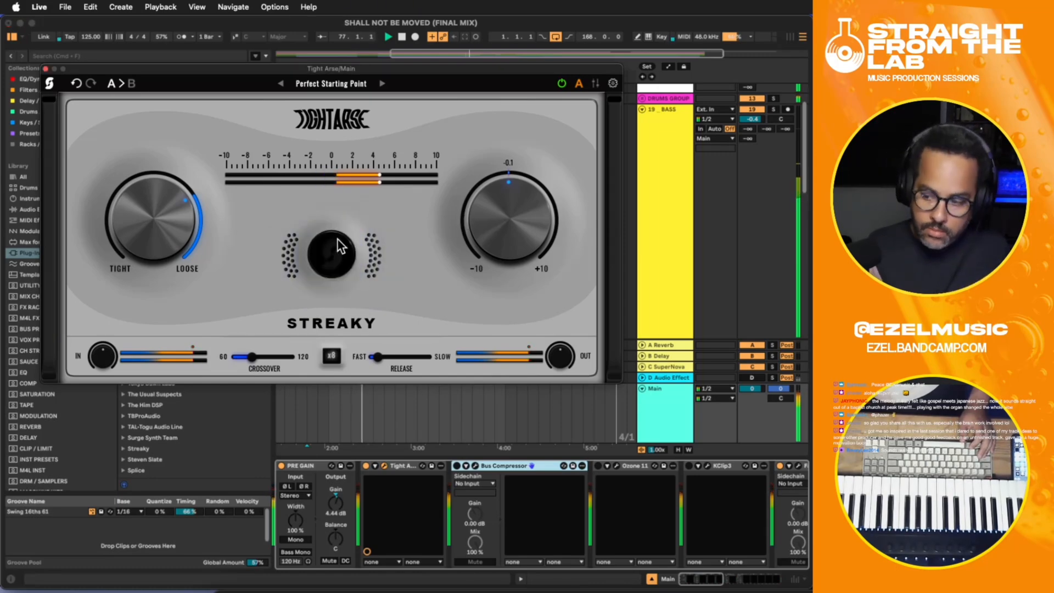
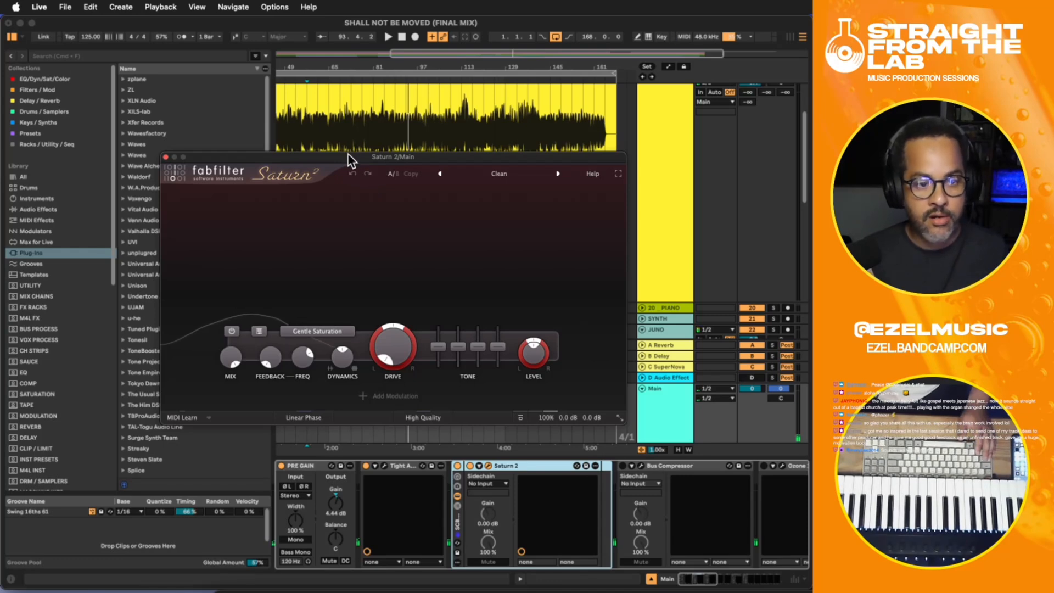
- Split Saturn 2 on the Main track into four frequency bands, set the middle crossover to about 469 Hz, and close the plug-in window
{"action": "left_click_drag", "start_coordinate": [348, 155], "coordinate": [346, 141]}
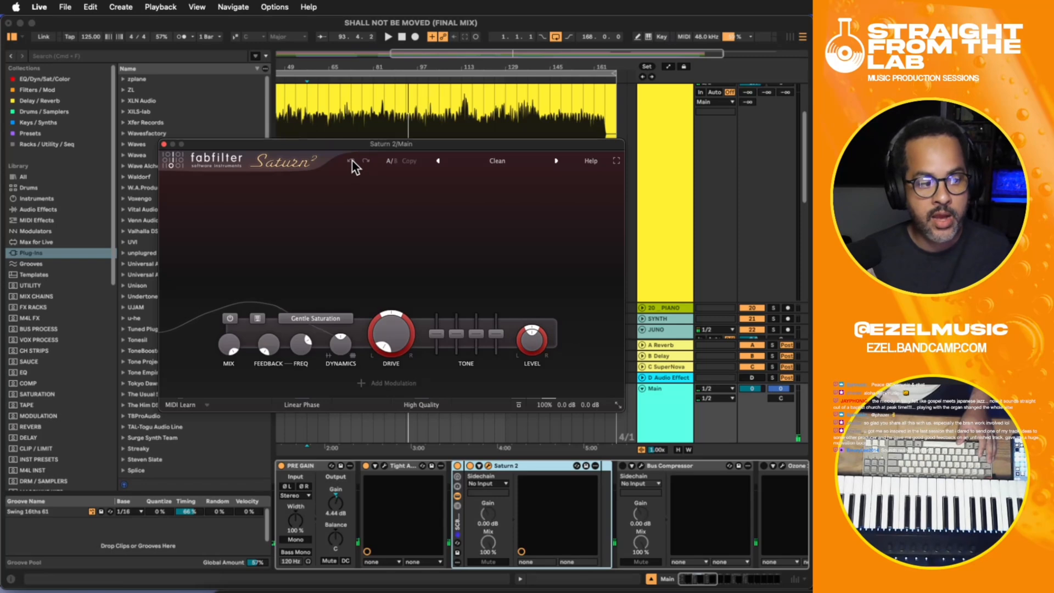
{"action": "key", "text": "space"}
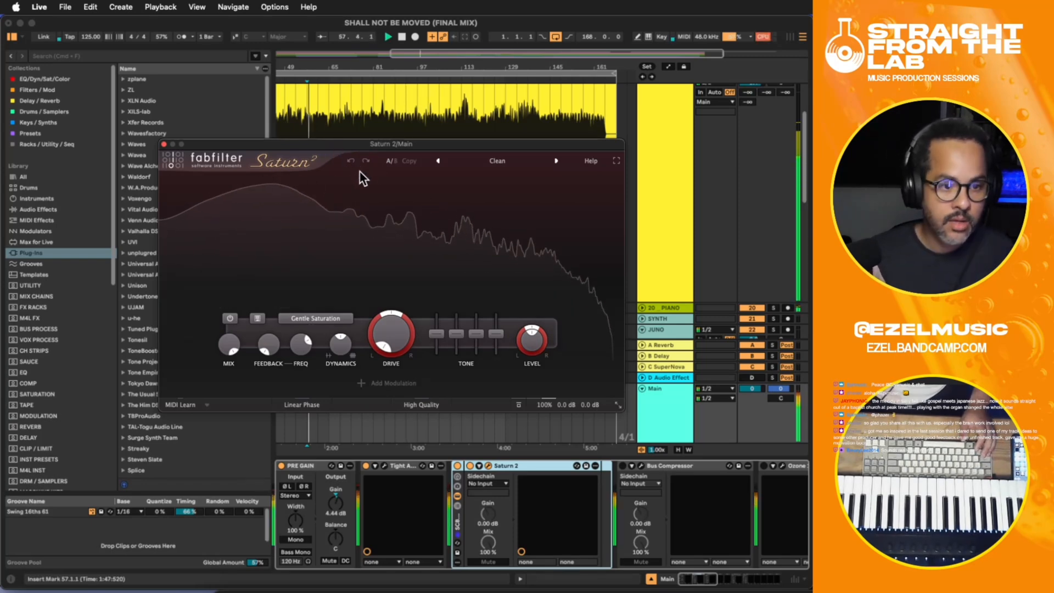
{"action": "left_click", "coordinate": [271, 181]}
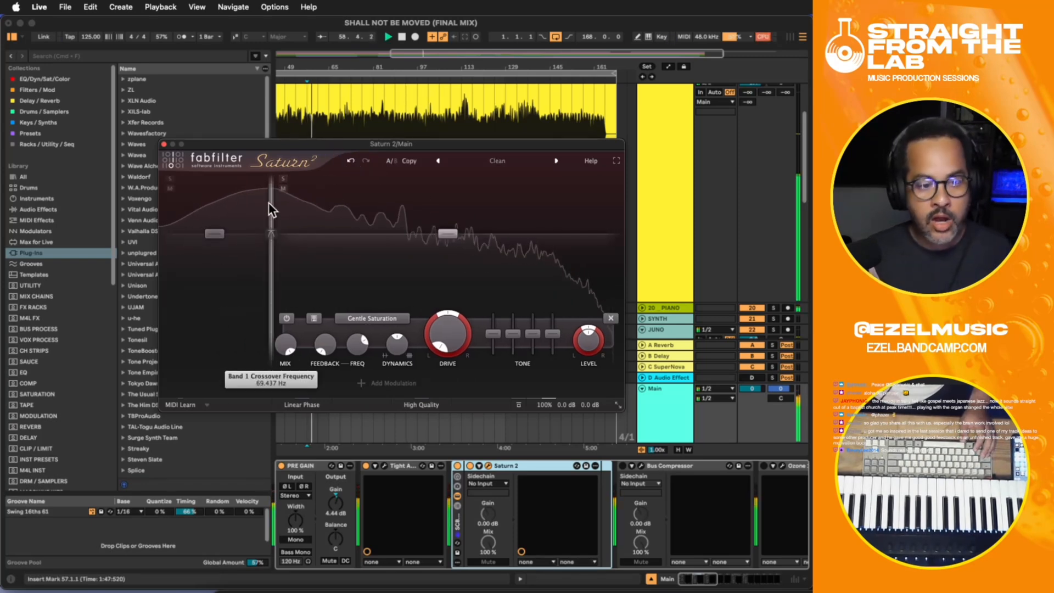
{"action": "left_click", "coordinate": [406, 183]}
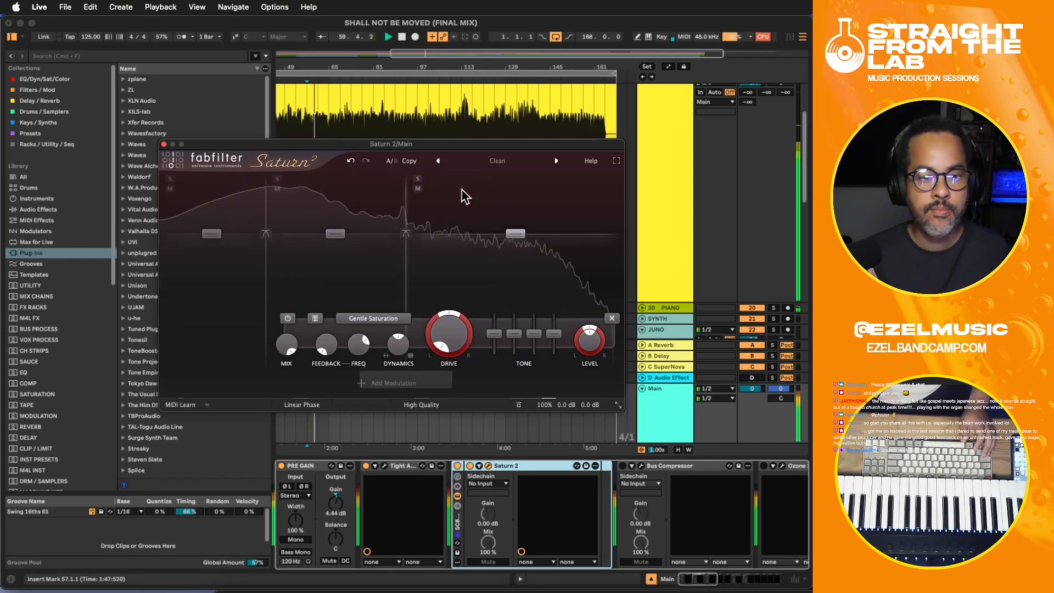
{"action": "left_click", "coordinate": [512, 182]}
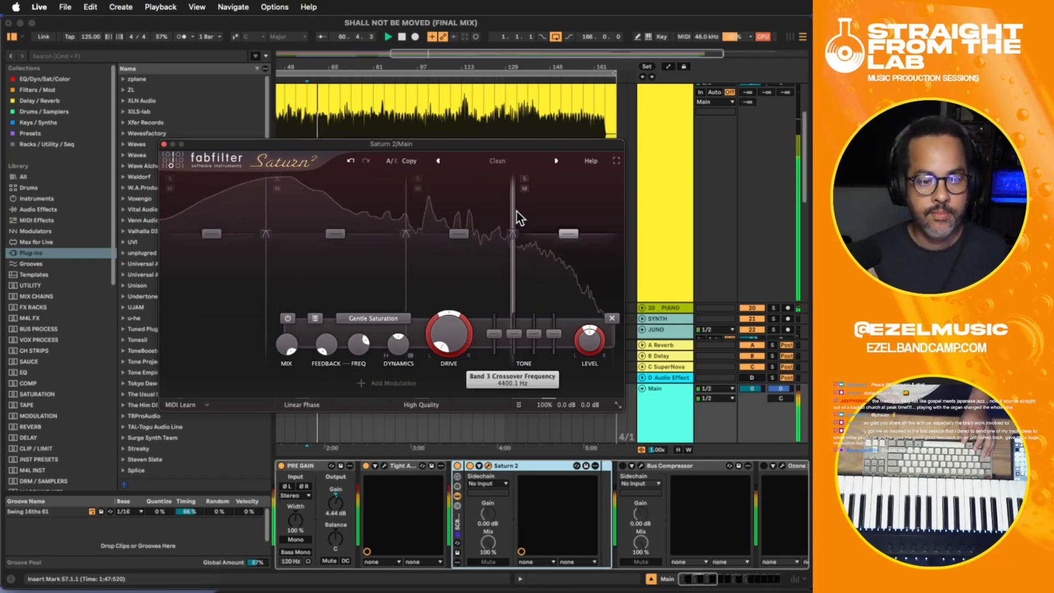
{"action": "left_click_drag", "start_coordinate": [405, 200], "coordinate": [382, 200]}
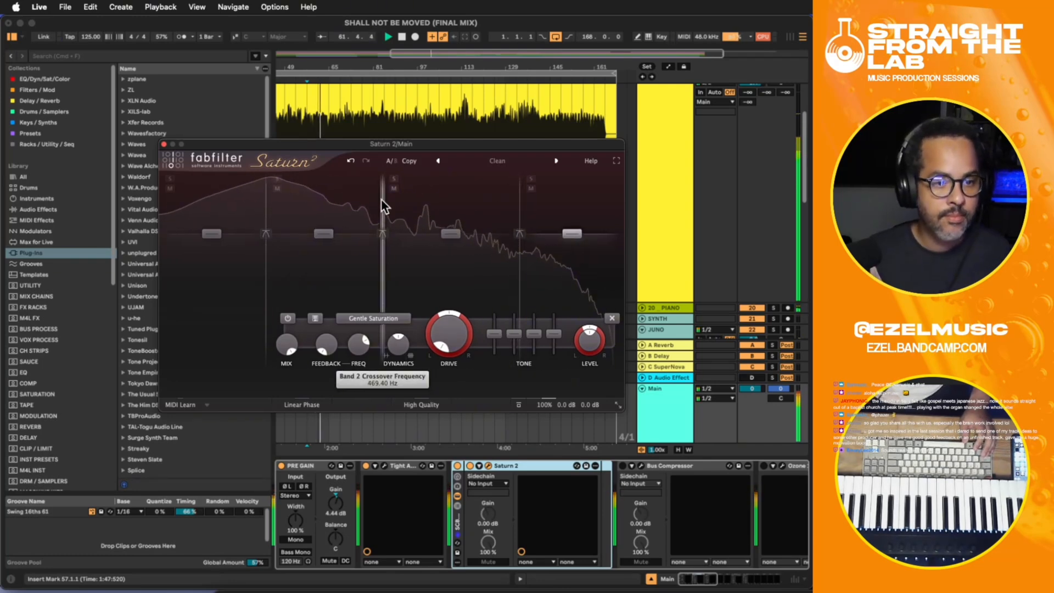
{"action": "left_click", "coordinate": [164, 144]}
- Add EQ Eight at the end of the BASS track's chain and cut about 4.83 dB near 56.7 Hz with a Q of 6.05
{"action": "left_click", "coordinate": [694, 193]}
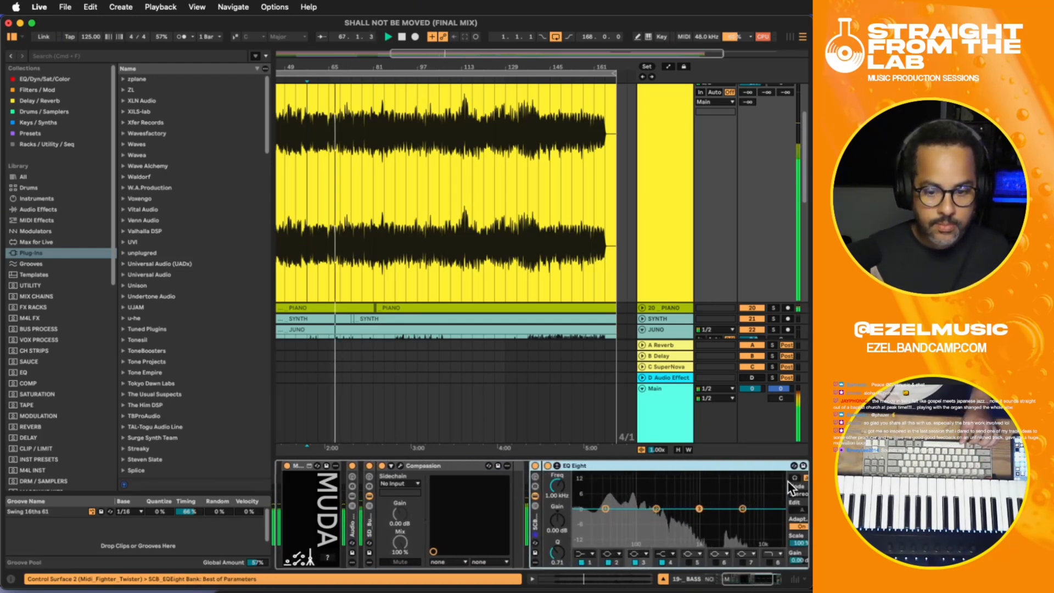
{"action": "left_click", "coordinate": [794, 478]}
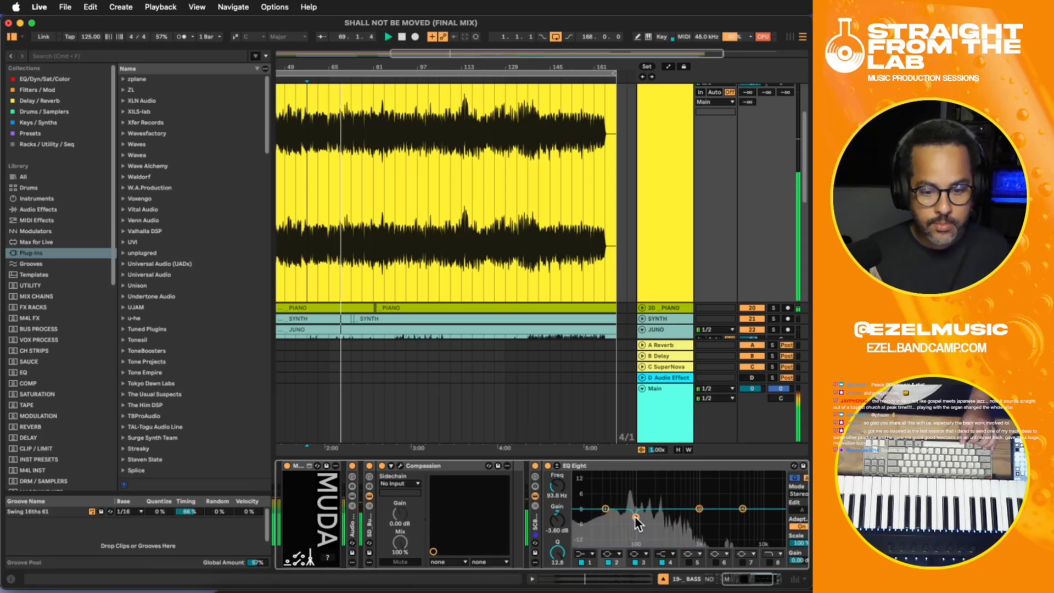
{"action": "left_click_drag", "start_coordinate": [635, 518], "coordinate": [637, 516]}
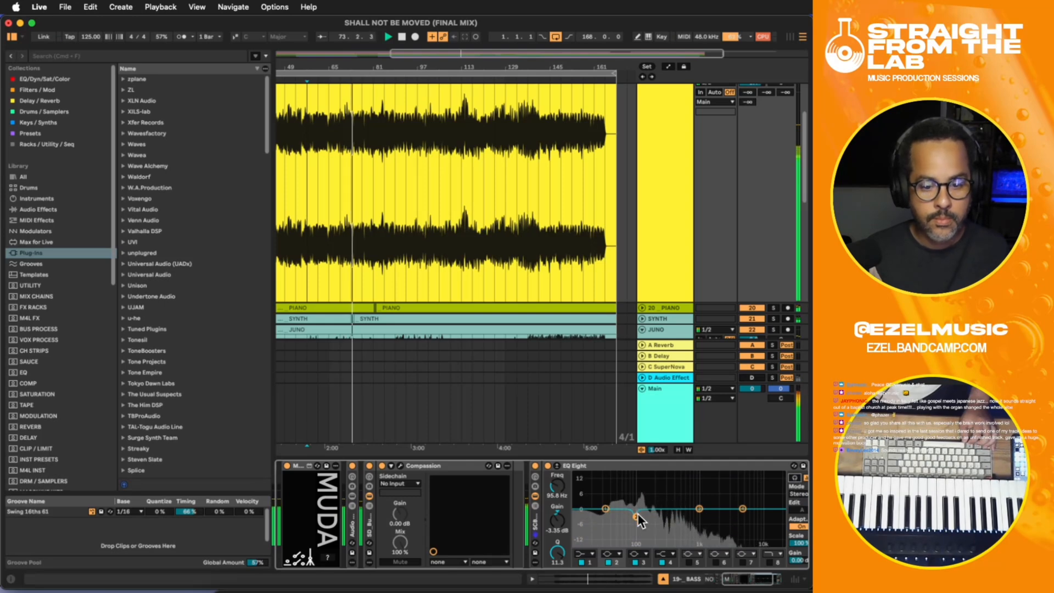
{"action": "left_click_drag", "start_coordinate": [636, 516], "coordinate": [635, 521]}
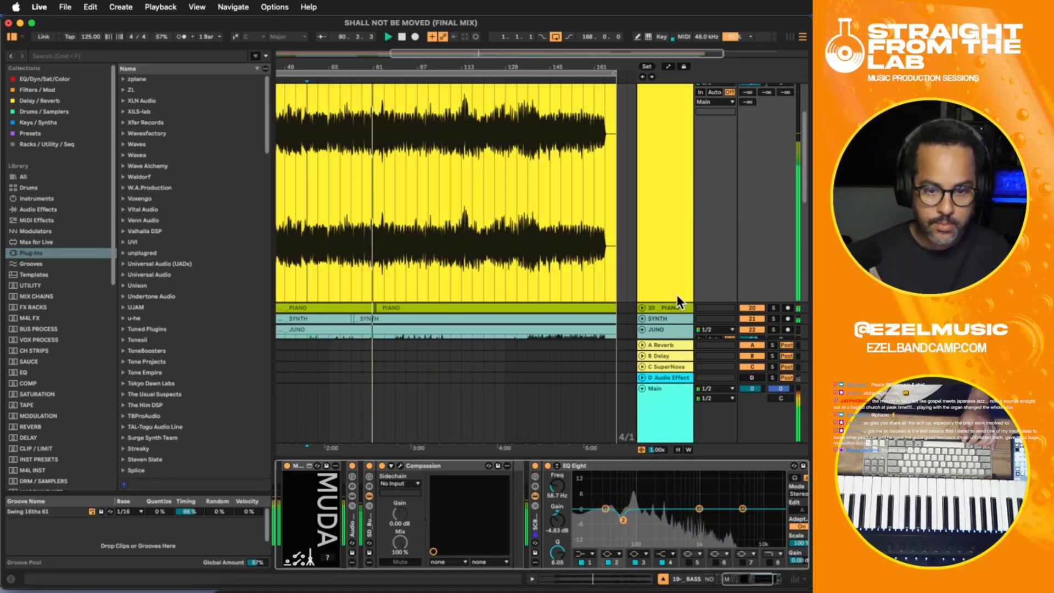
- Add a crossover inside the second band of Saturn 2 on the Main track and bypass the resulting third band
{"action": "left_click", "coordinate": [667, 417]}
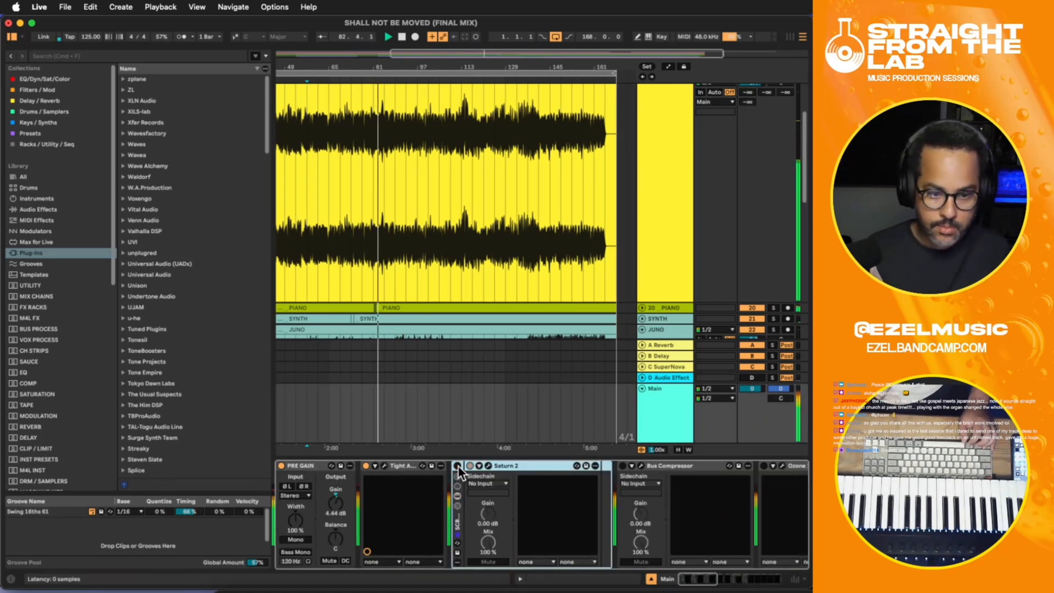
{"action": "left_click", "coordinate": [488, 465]}
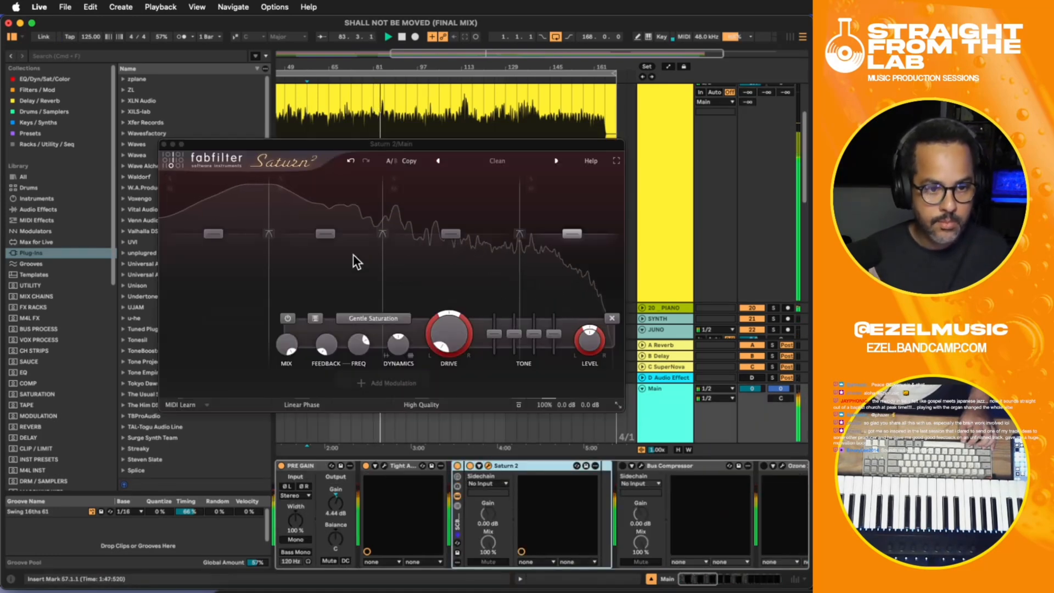
{"action": "left_click", "coordinate": [320, 200]}
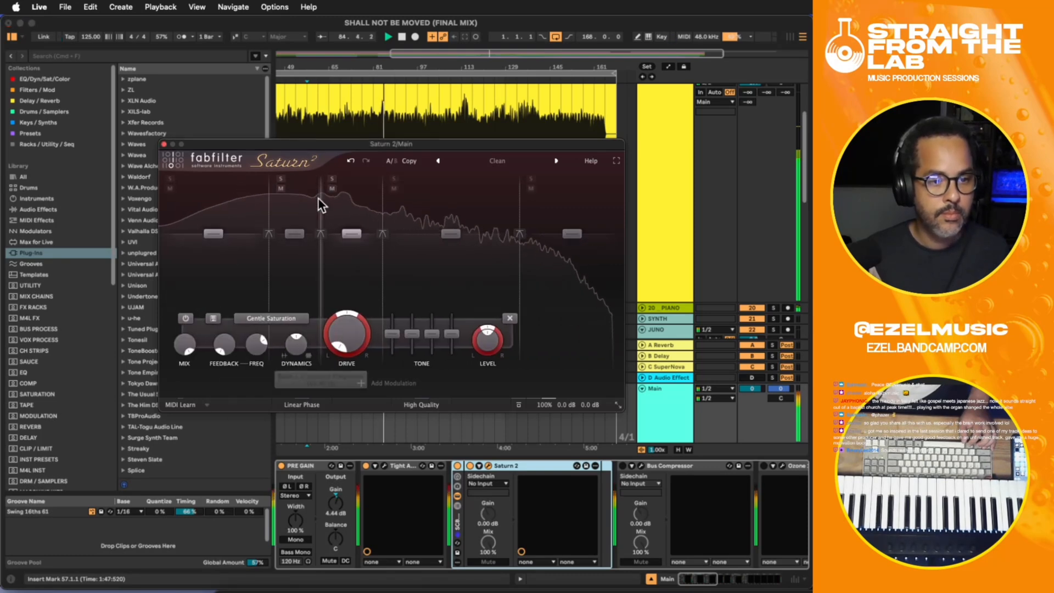
{"action": "left_click", "coordinate": [302, 264]}
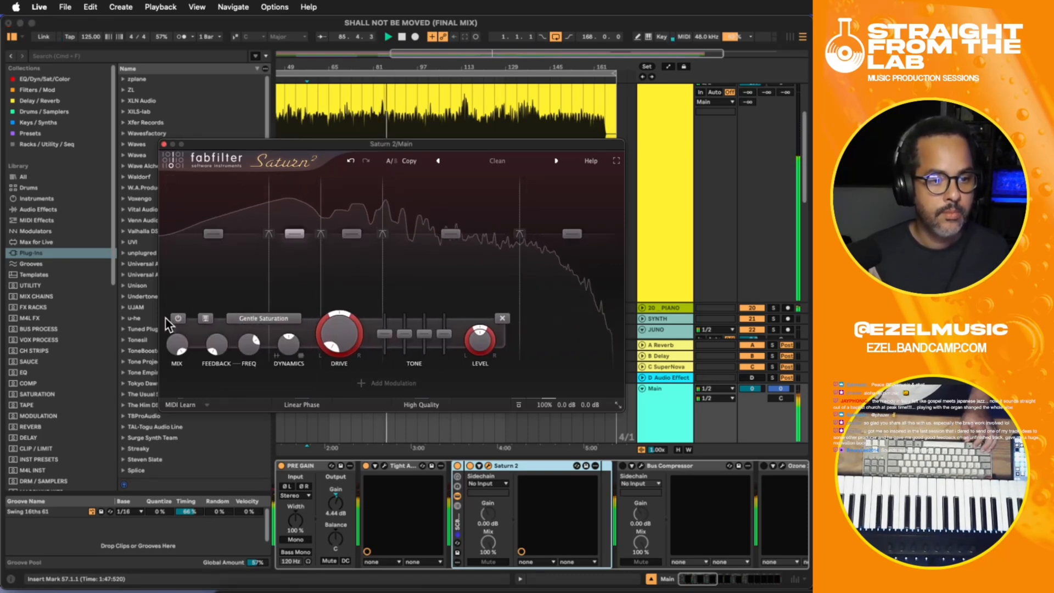
{"action": "left_click", "coordinate": [335, 277]}
{"action": "left_click", "coordinate": [188, 319]}
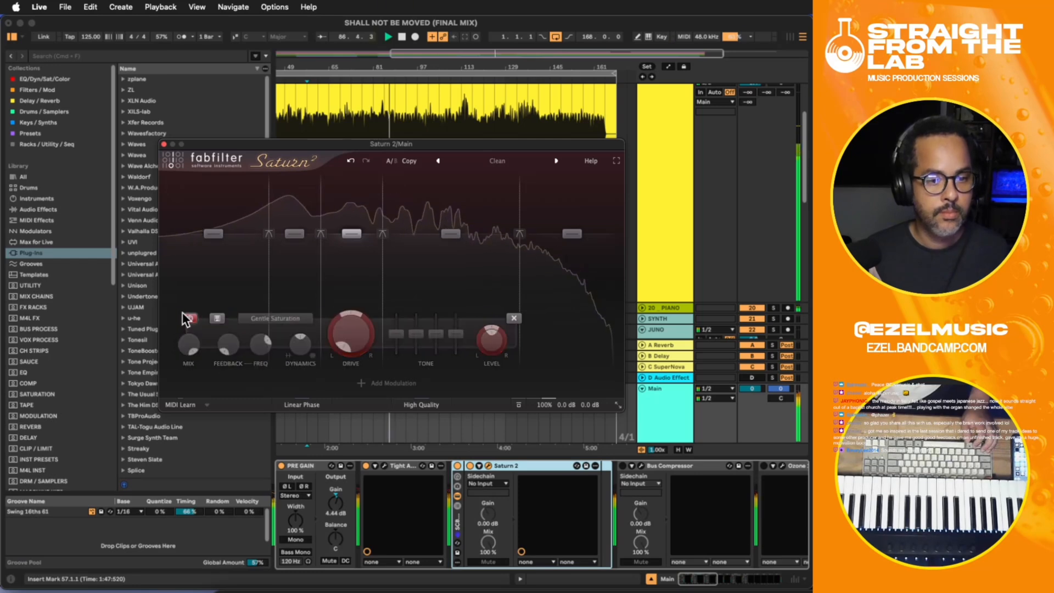
{"action": "left_click", "coordinate": [460, 262]}
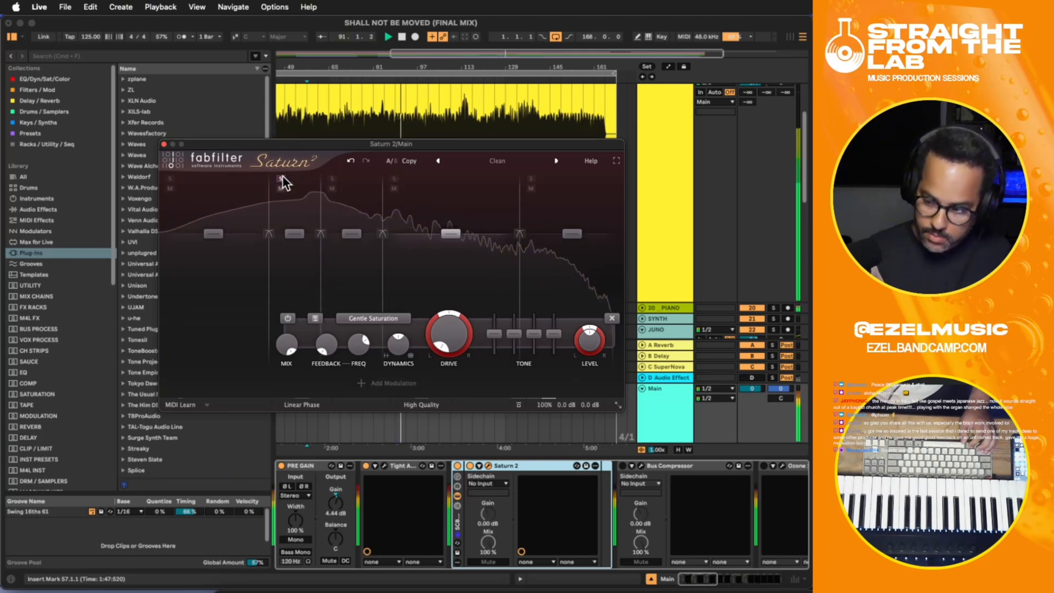
- Compare the BASS track with its Compassion rack switched off and on during playback
{"action": "scroll", "coordinate": [663, 206], "scroll_direction": "up", "scroll_amount": 2}
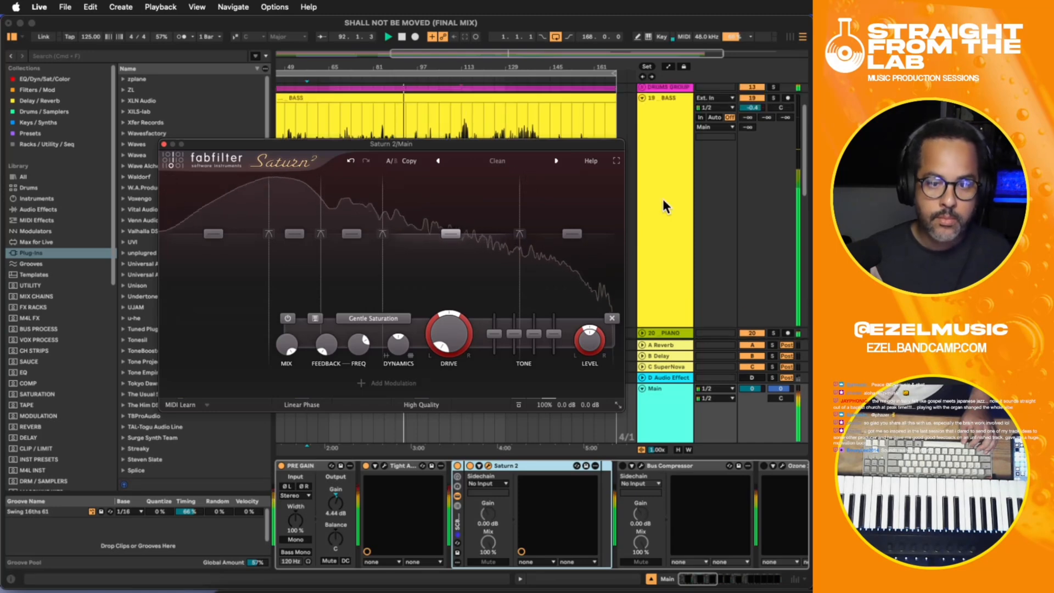
{"action": "left_click", "coordinate": [665, 202]}
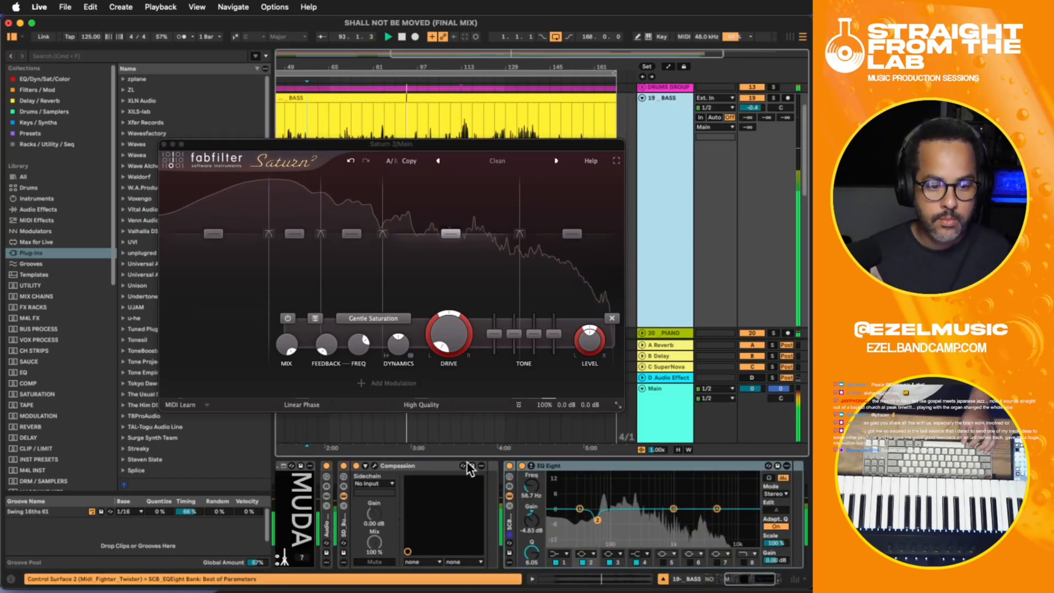
{"action": "left_click", "coordinate": [345, 464]}
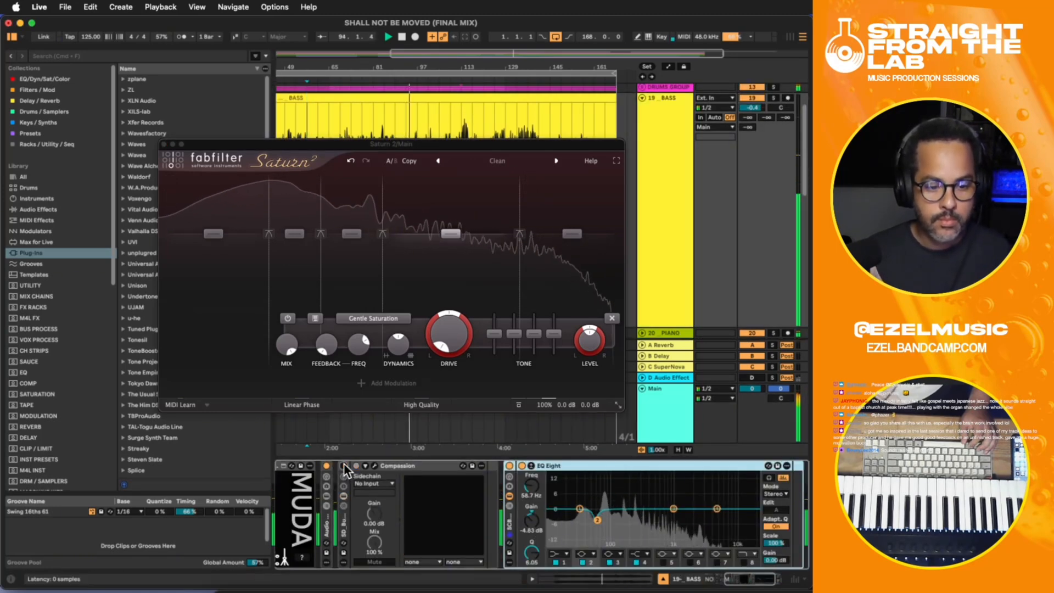
{"action": "left_click", "coordinate": [344, 466]}
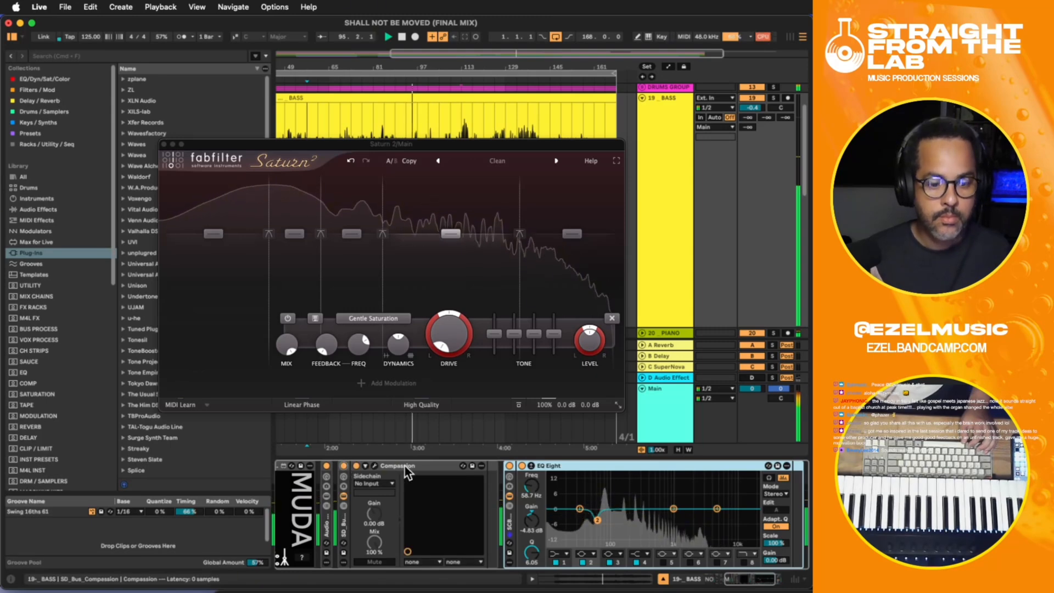
- Replace EQ Eight on the BASS track with FabFilter Pro-Q 4, stop playback, and close the Saturn 2 window
{"action": "left_click", "coordinate": [662, 144]}
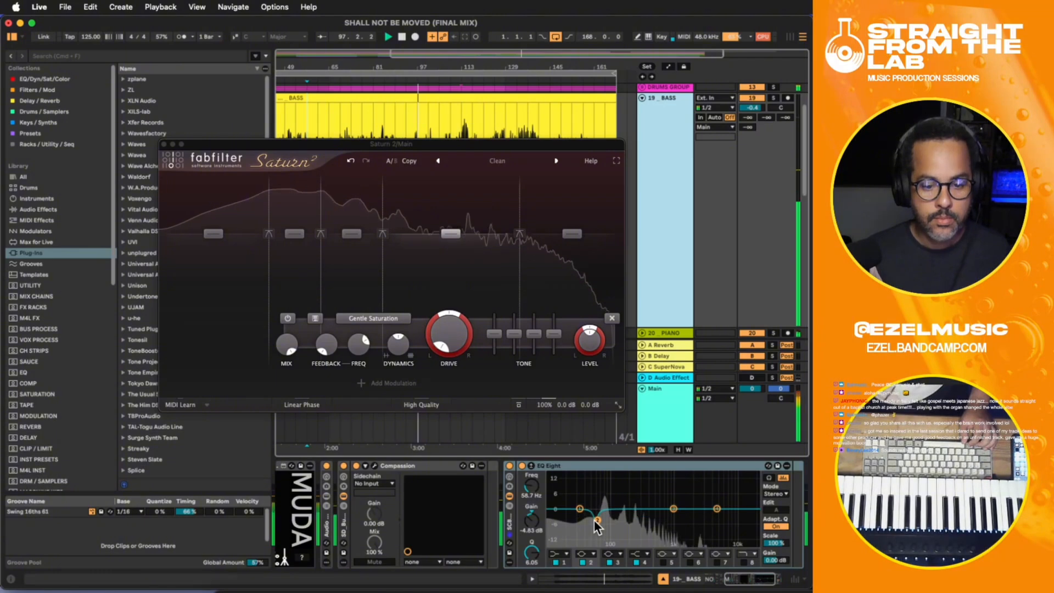
{"action": "left_click", "coordinate": [581, 512]}
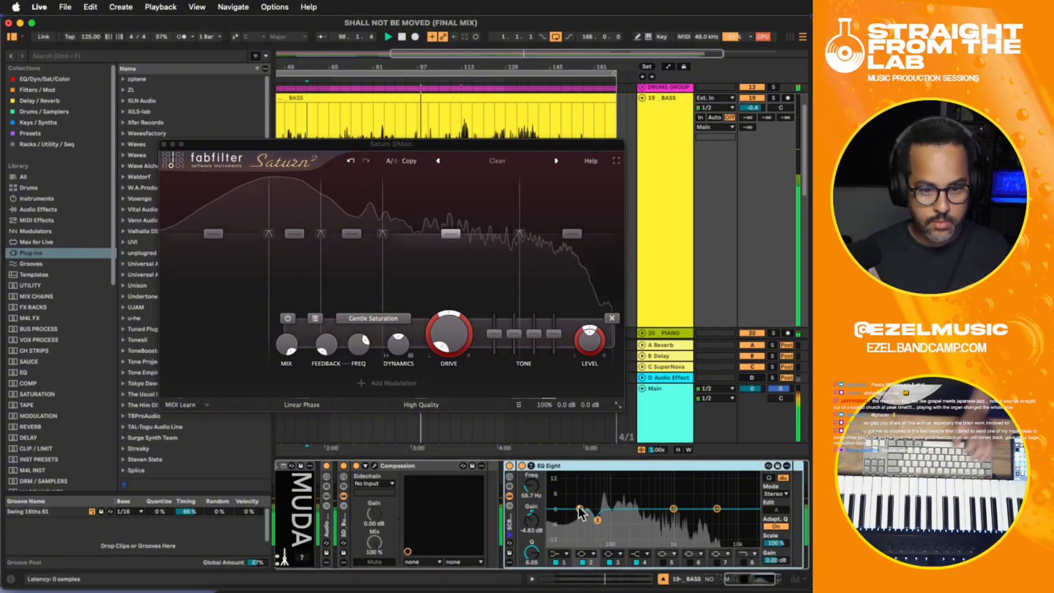
{"action": "key", "text": "Delete"}
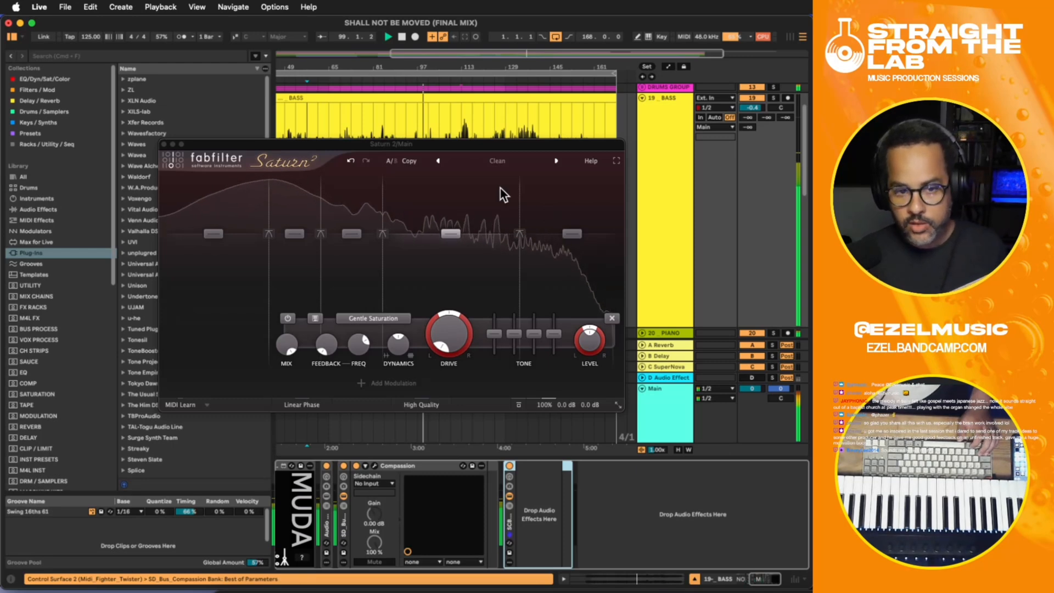
{"action": "key", "text": "space"}
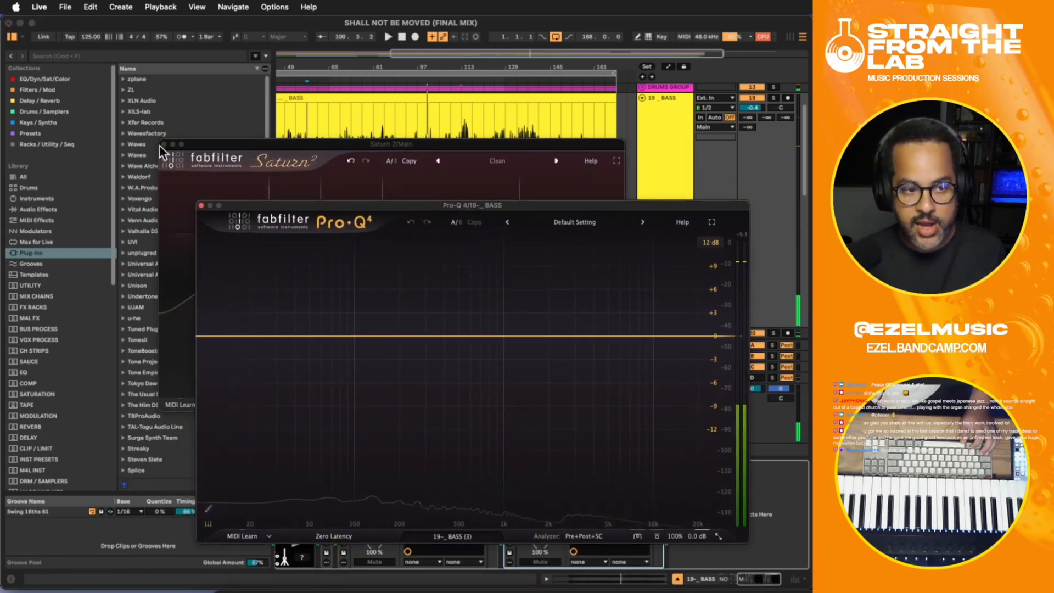
{"action": "left_click", "coordinate": [163, 144]}
{"action": "left_click_drag", "start_coordinate": [374, 205], "coordinate": [276, 124]}
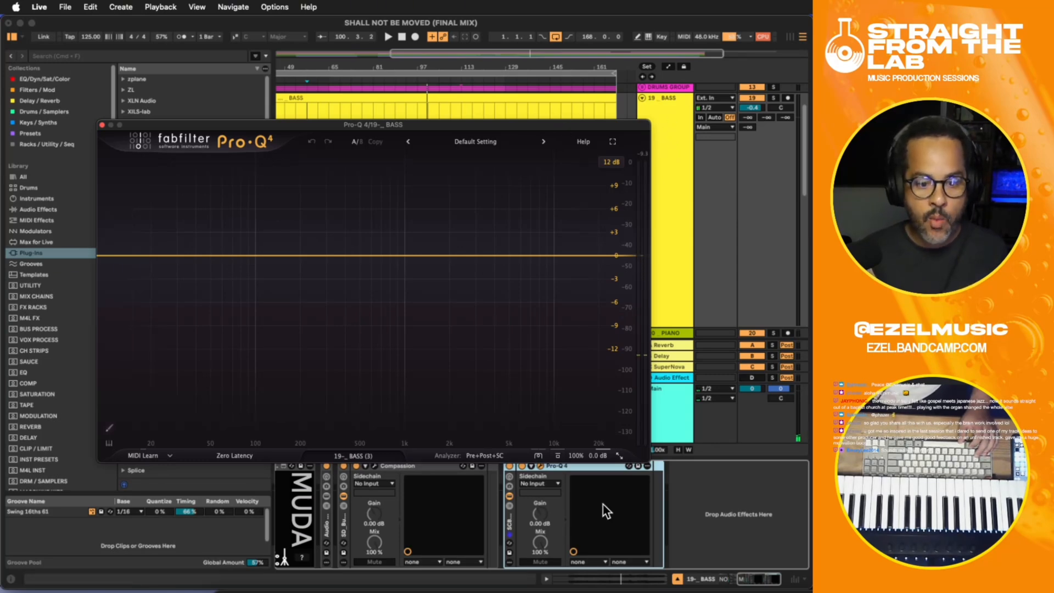
- Set Pro-Q 4's sidechain source on the BASS track to KICK and start playback
{"action": "left_click", "coordinate": [535, 483]}
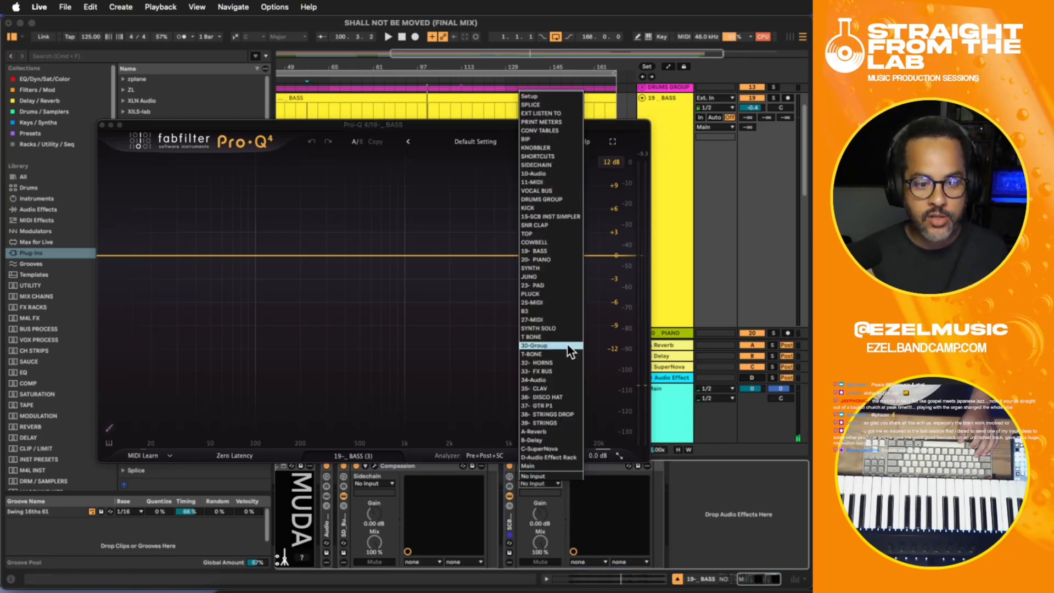
{"action": "left_click", "coordinate": [550, 208]}
{"action": "key", "text": "space"}
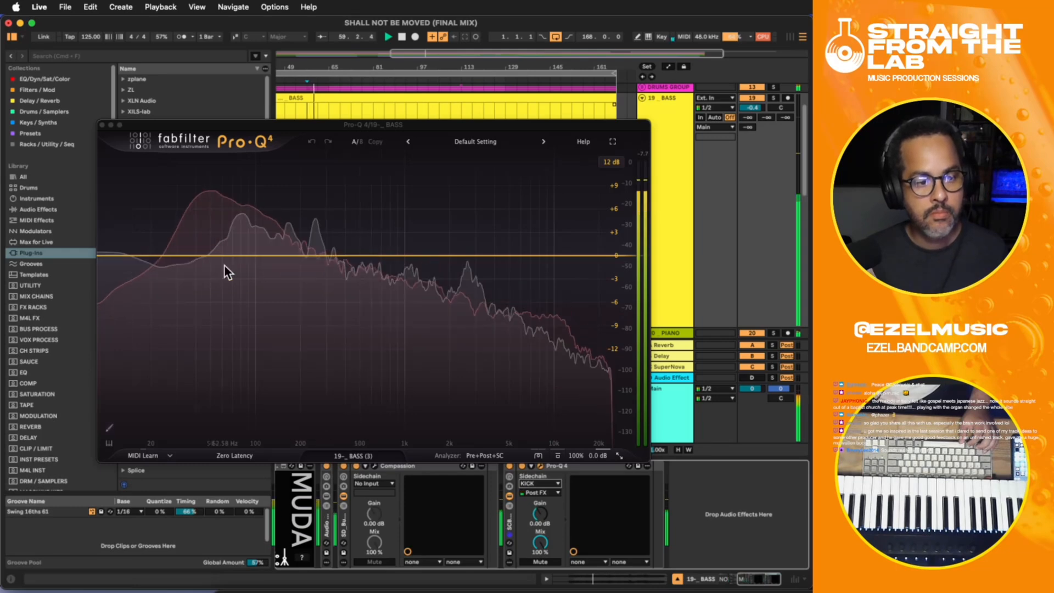
- Place three flat low bands in the BASS track's Pro-Q 4, plus a dynamic cut near 90.7 Hz with Q 10.93, and close its window
{"action": "left_click_drag", "start_coordinate": [208, 255], "coordinate": [182, 258]}
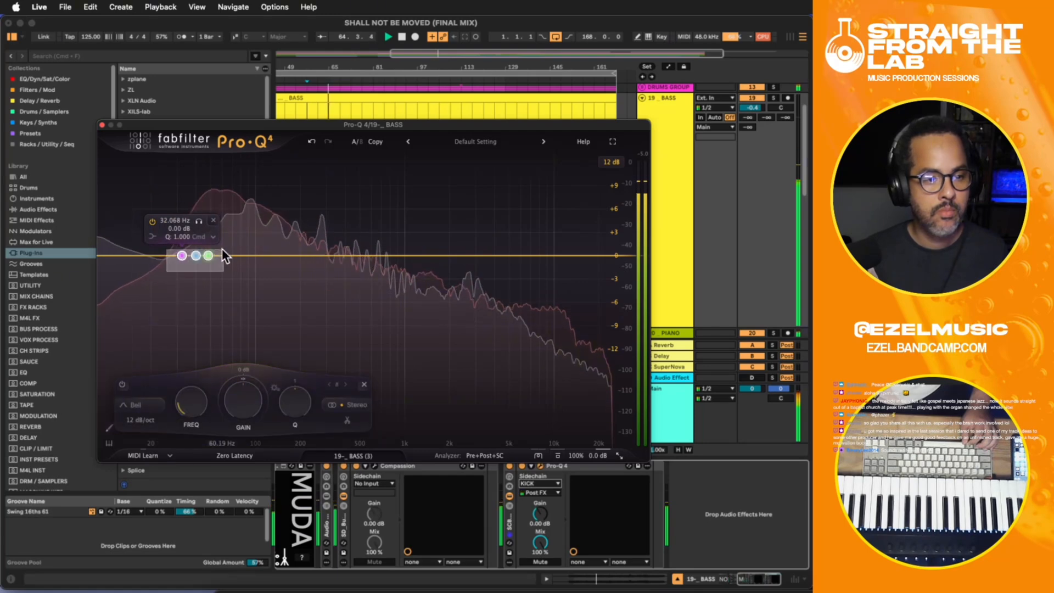
{"action": "left_click", "coordinate": [247, 256]}
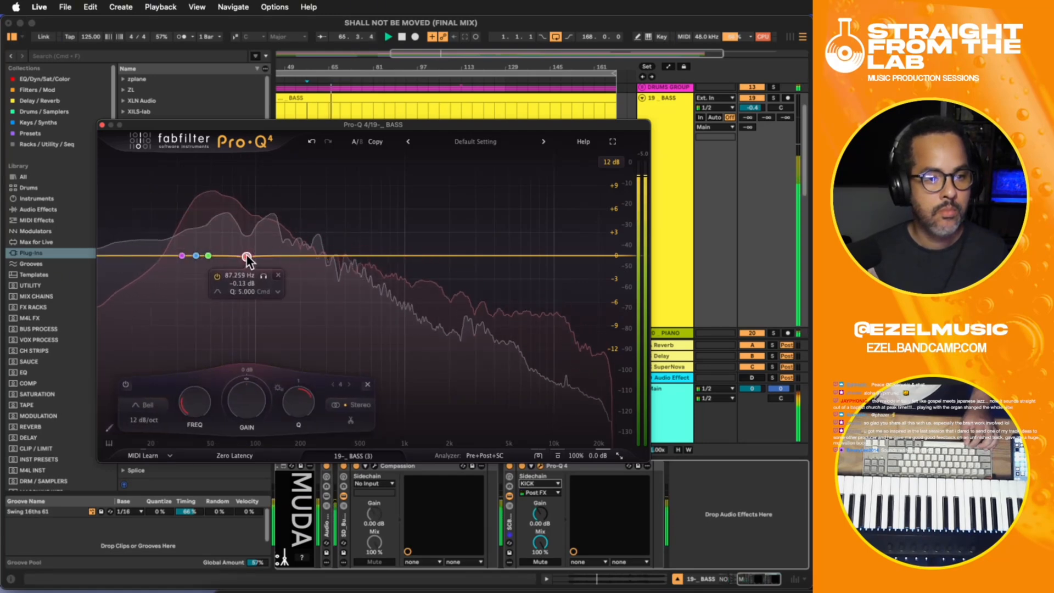
{"action": "left_click_drag", "start_coordinate": [246, 256], "coordinate": [249, 255]}
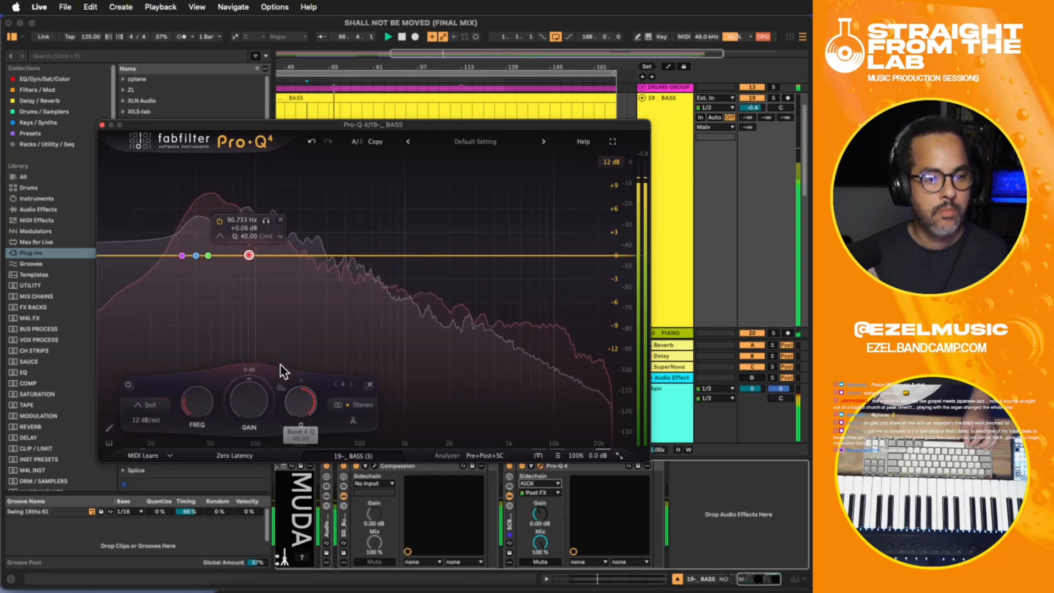
{"action": "left_click_drag", "start_coordinate": [243, 375], "coordinate": [235, 423]}
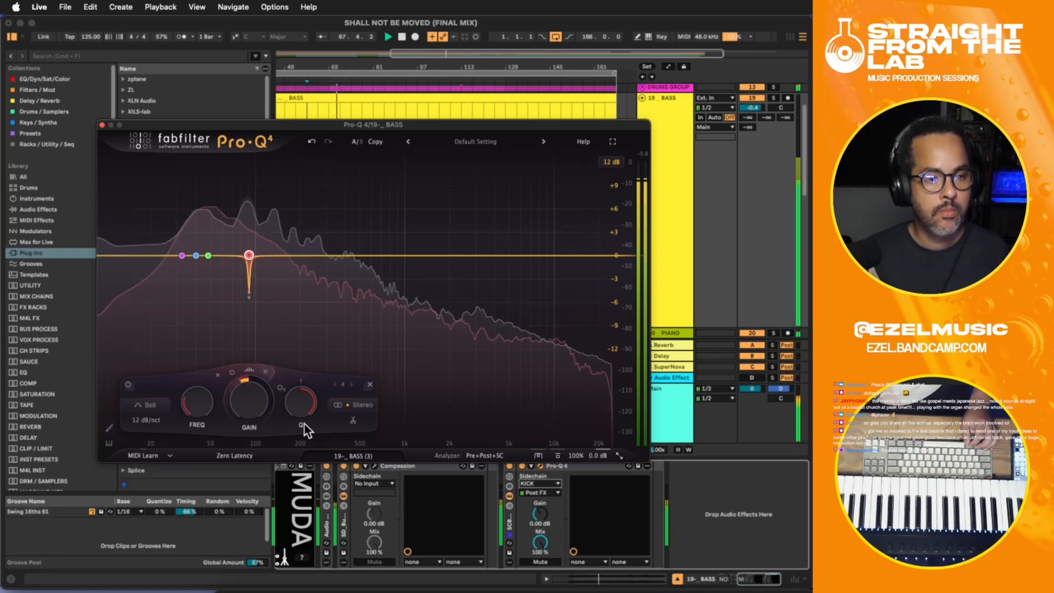
{"action": "left_click_drag", "start_coordinate": [301, 415], "coordinate": [296, 442]}
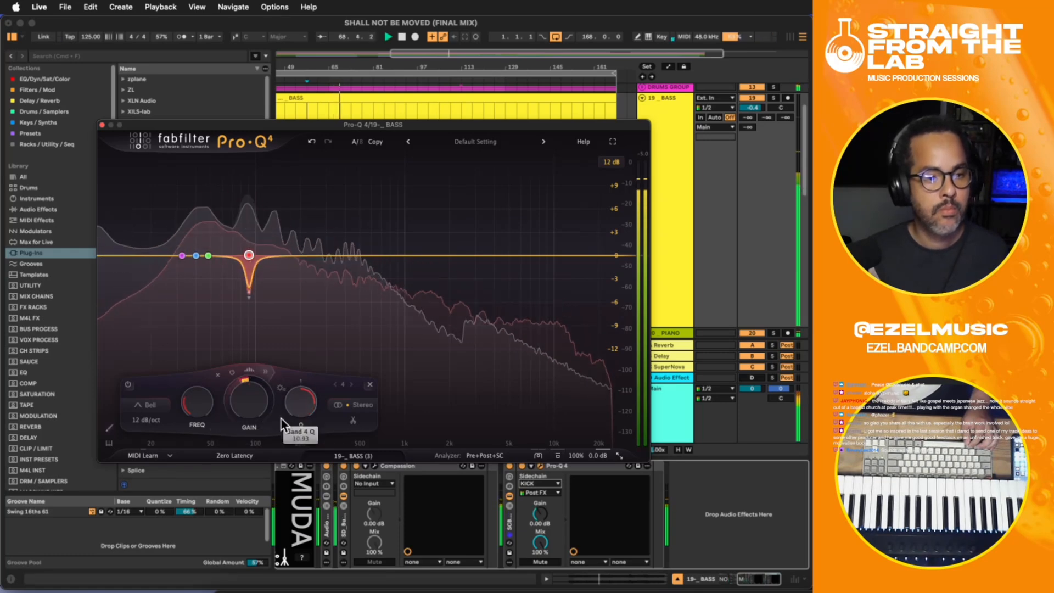
{"action": "mouse_move", "coordinate": [253, 376]}
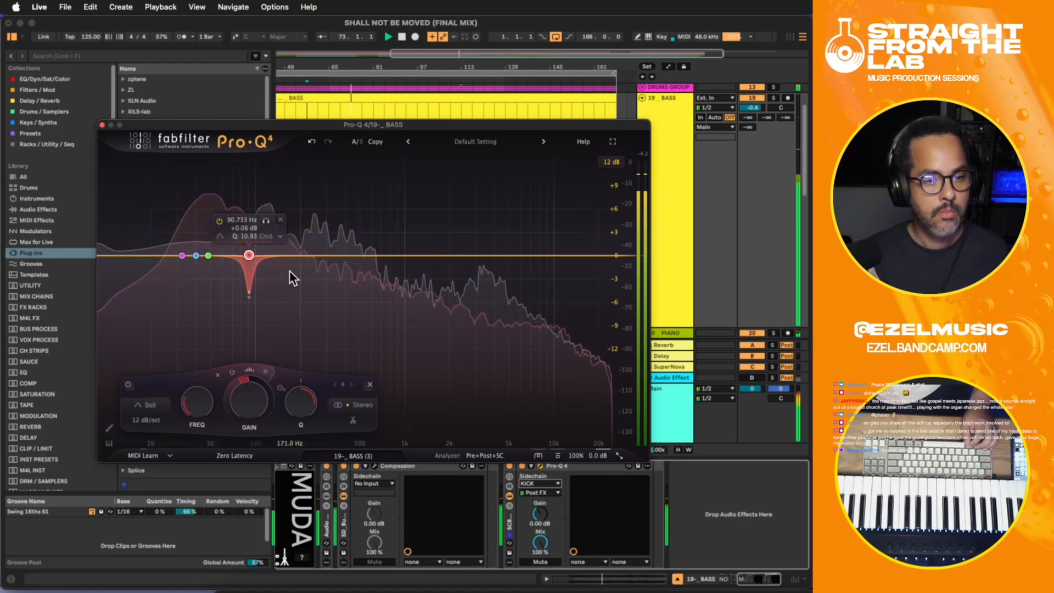
{"action": "left_click", "coordinate": [102, 127]}
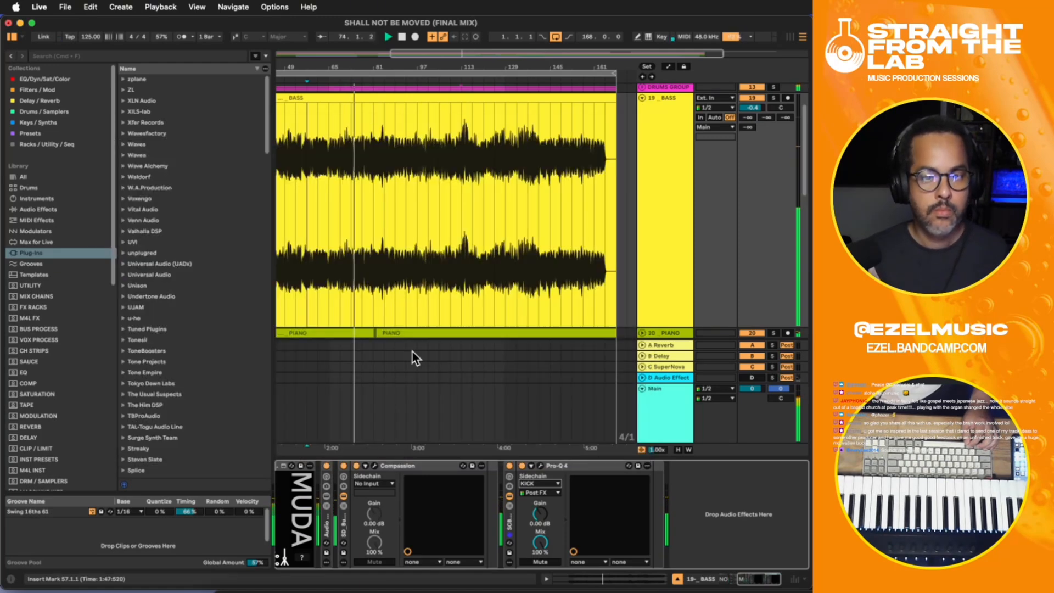
- Lower the BASS track's volume to -1.1 dB
{"action": "left_click_drag", "start_coordinate": [753, 107], "coordinate": [755, 103]}
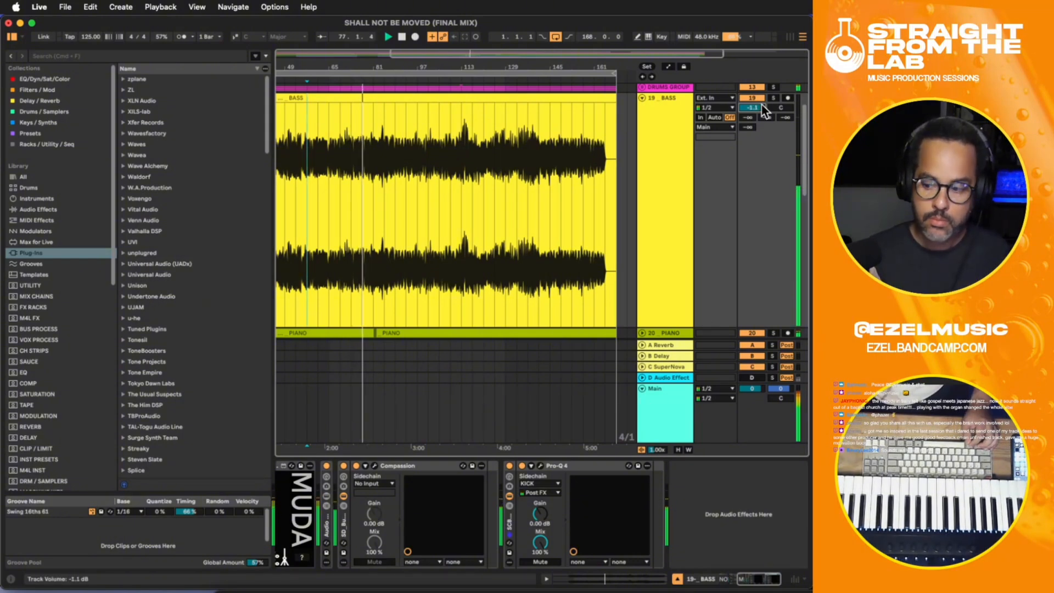
- Check Pro-L 2 on the Main chain, close its window, and lower the PRE GAIN device's gain to 4.28 dB
{"action": "left_click", "coordinate": [653, 419]}
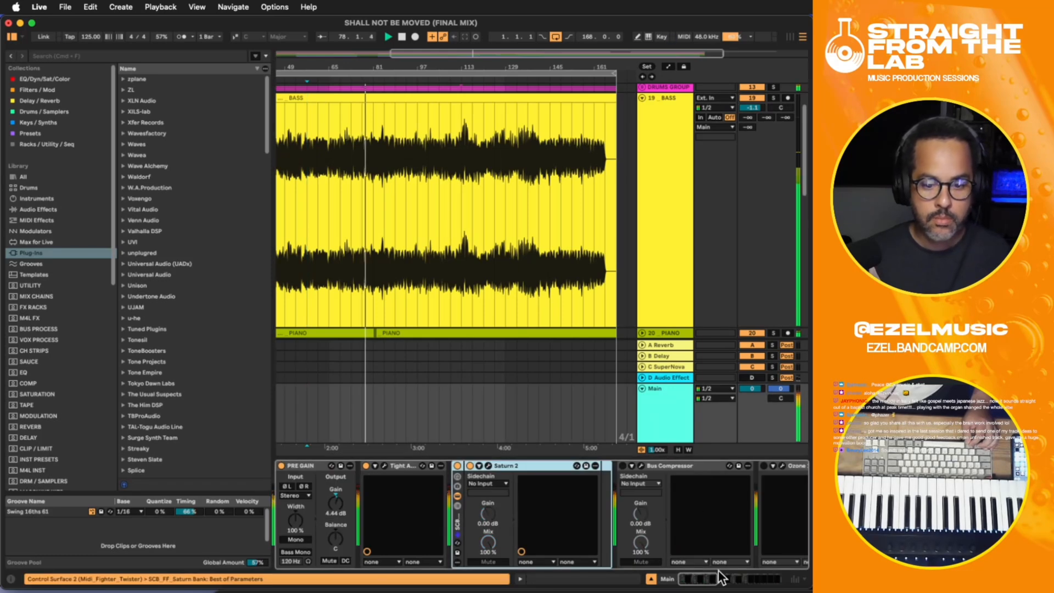
{"action": "left_click_drag", "start_coordinate": [721, 578], "coordinate": [731, 580]}
{"action": "left_click", "coordinate": [683, 467]}
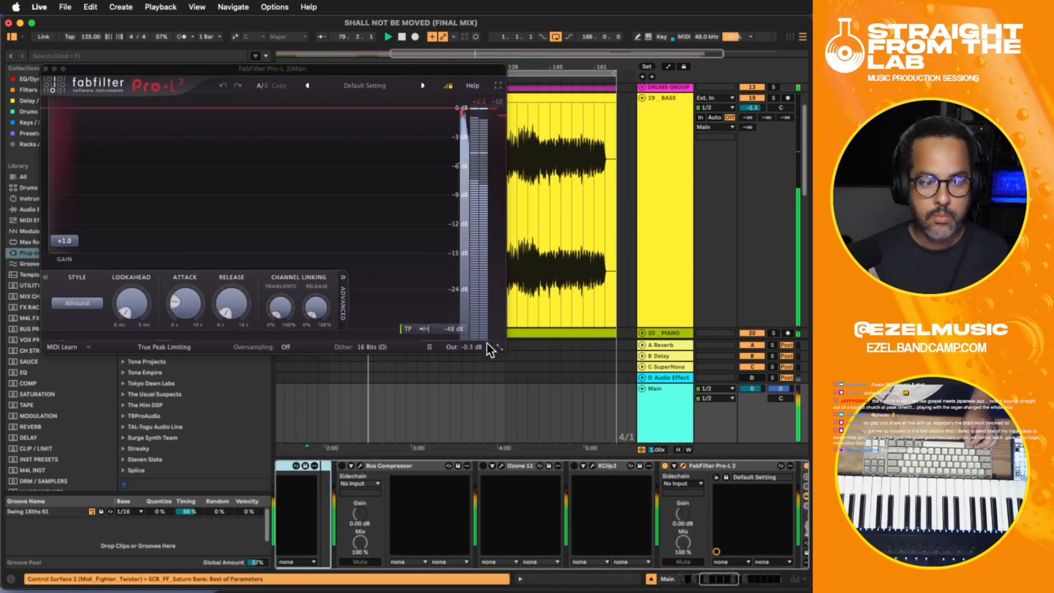
{"action": "left_click", "coordinate": [46, 69]}
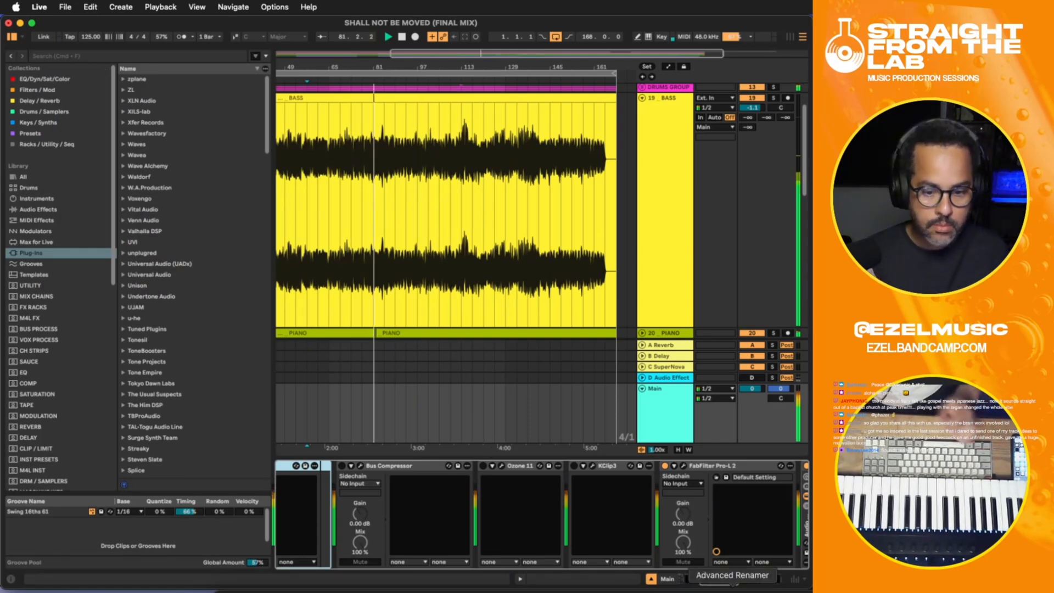
{"action": "left_click_drag", "start_coordinate": [738, 584], "coordinate": [713, 579]}
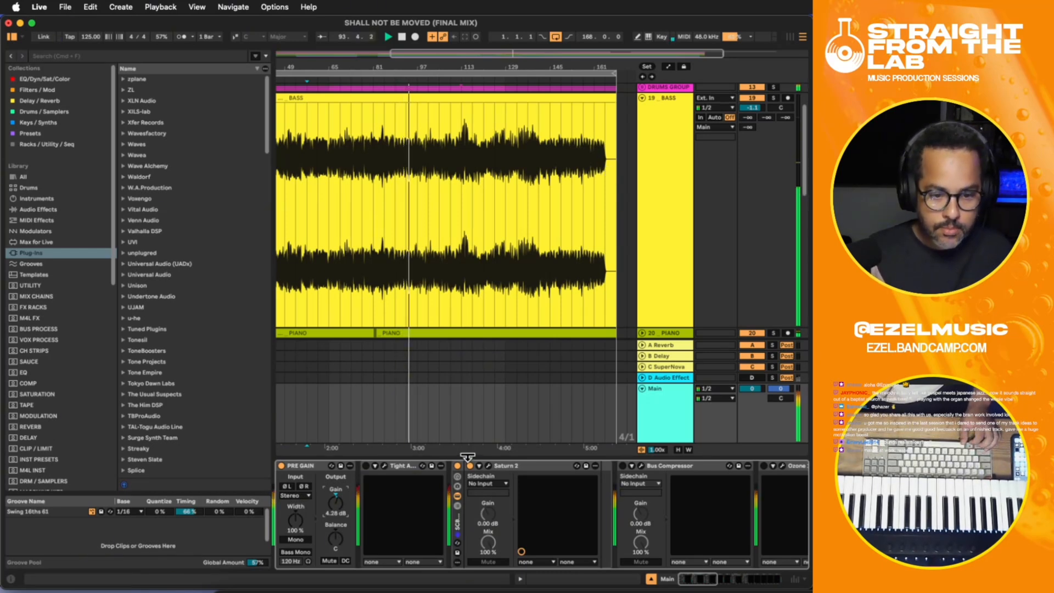
- In the Main chain's Saturn 2, audition band 5 alone, then solo band 3 and narrow it by moving its crossovers inward
{"action": "left_click", "coordinate": [488, 465]}
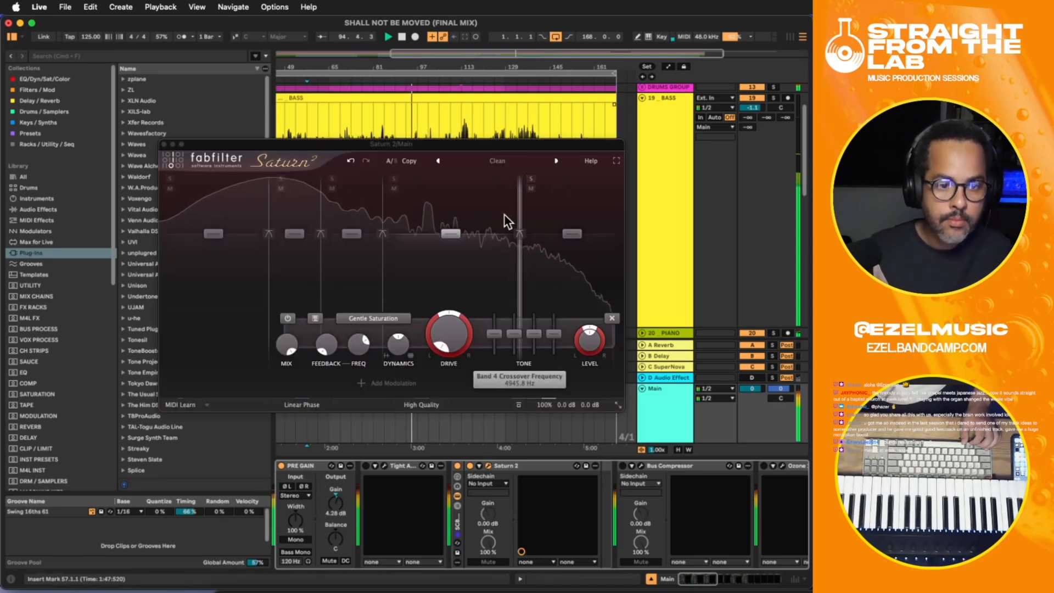
{"action": "left_click", "coordinate": [531, 179]}
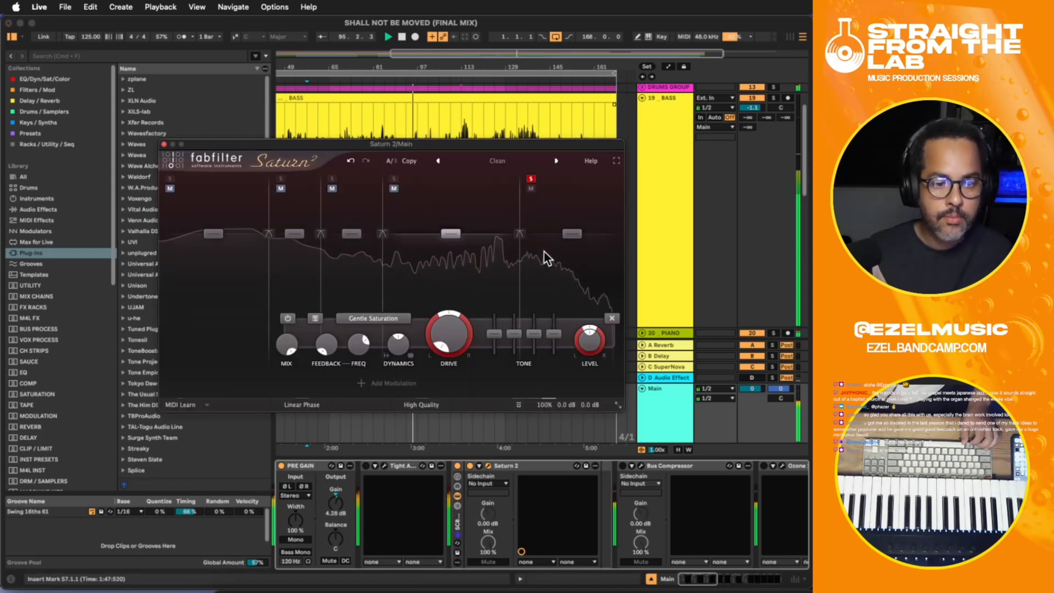
{"action": "left_click", "coordinate": [531, 179]}
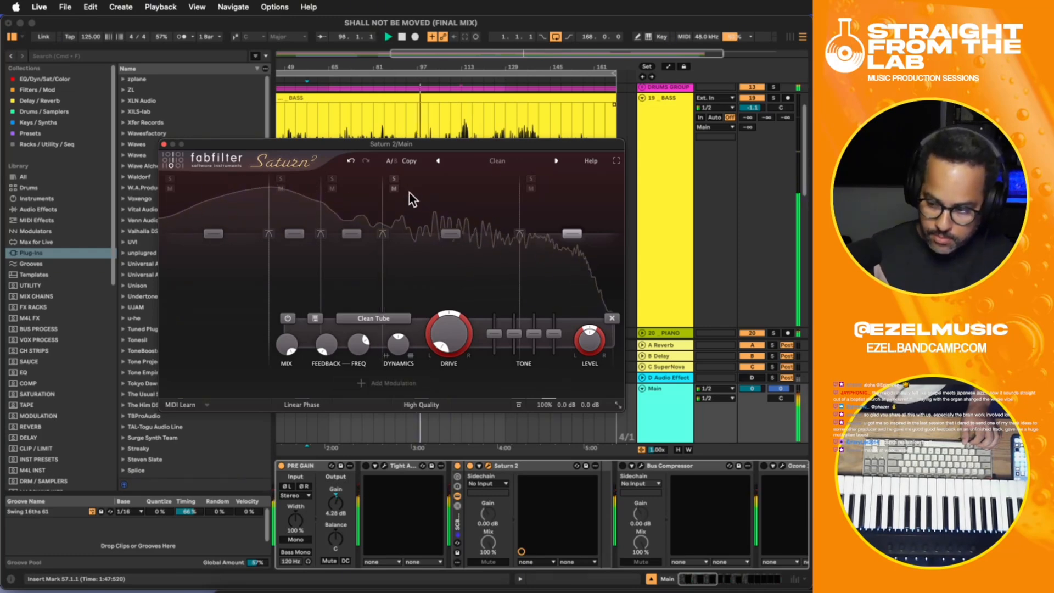
{"action": "left_click", "coordinate": [332, 179]}
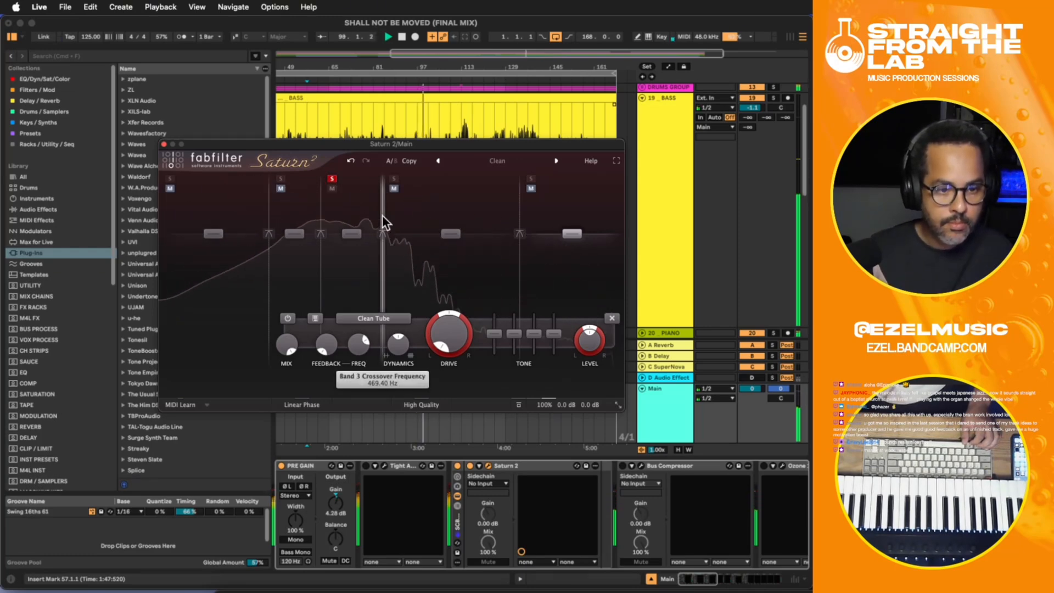
{"action": "mouse_move", "coordinate": [382, 215]}
{"action": "left_mouse_down"}
{"action": "mouse_move", "coordinate": [320, 216]}
{"action": "mouse_move", "coordinate": [371, 210]}
{"action": "left_mouse_up"}
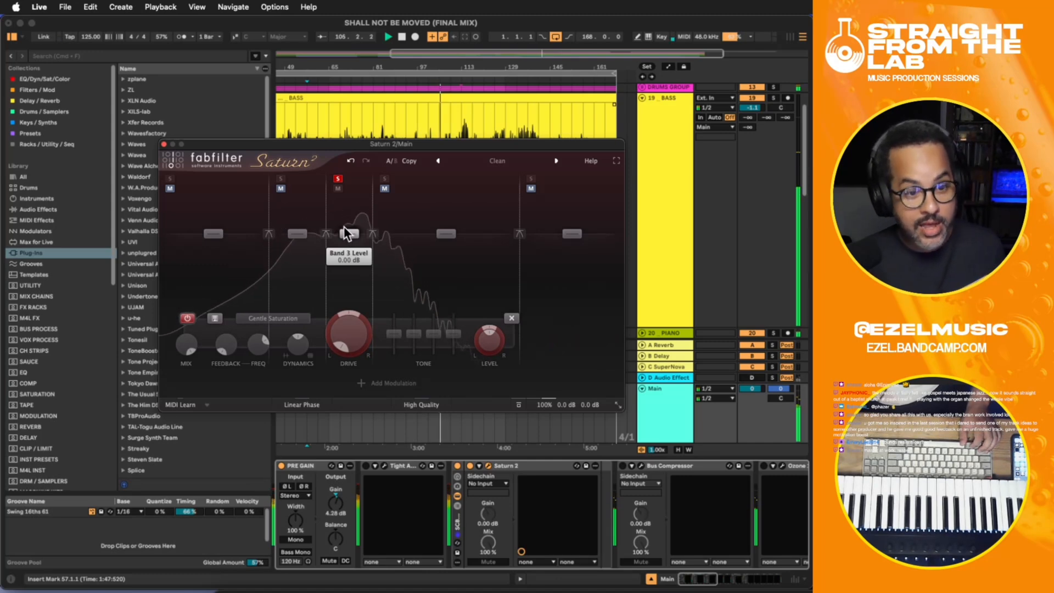
- Restart playback, enable band 3's Gentle Saturation, and bypass the saturation on bands 4 and 5 in Saturn 2
{"action": "key", "text": "space"}
{"action": "key", "text": "space"}
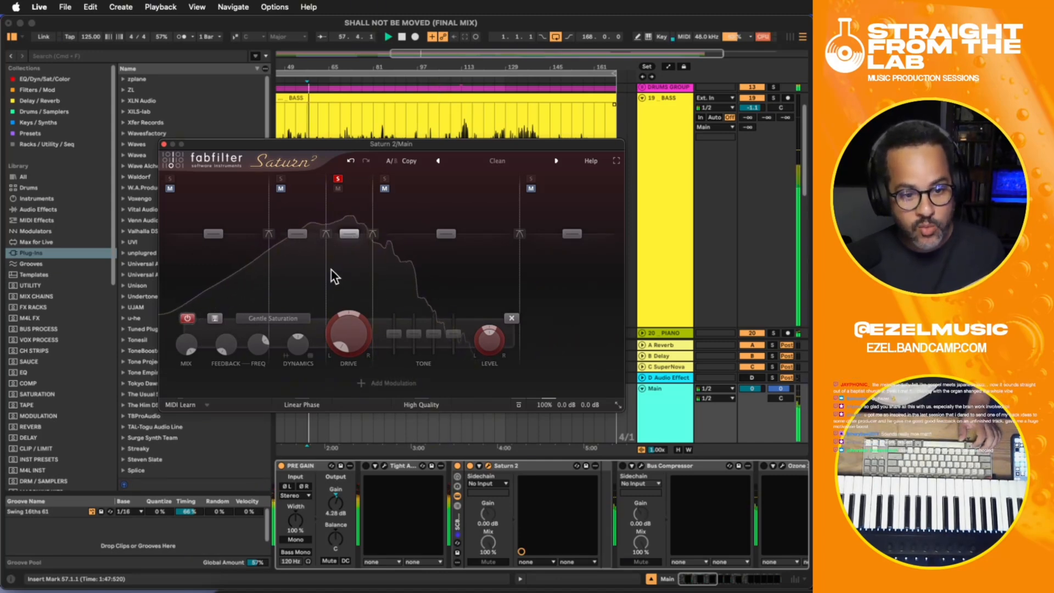
{"action": "left_click", "coordinate": [187, 318]}
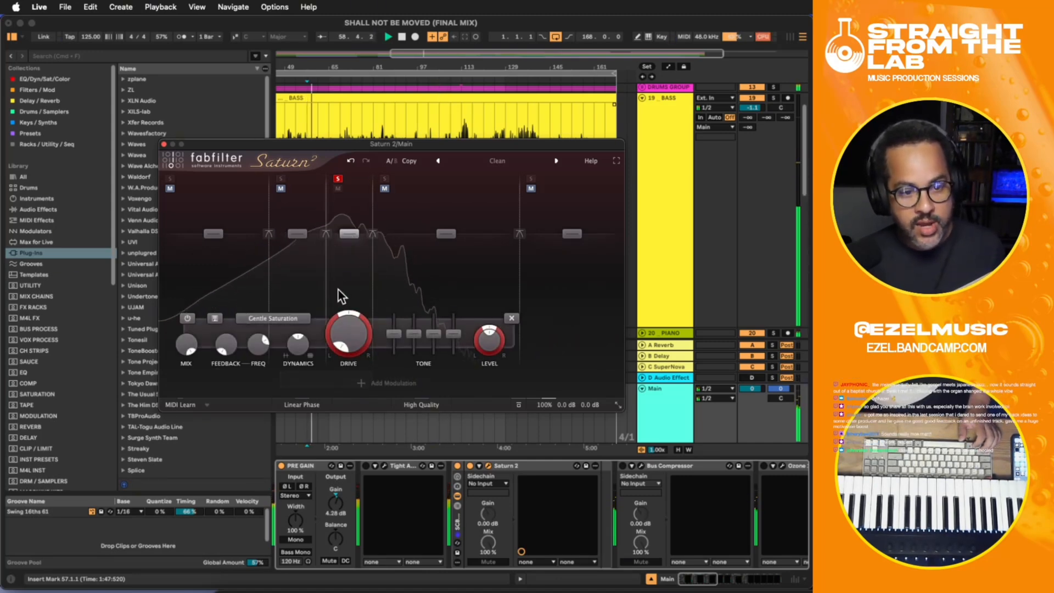
{"action": "left_click", "coordinate": [407, 268]}
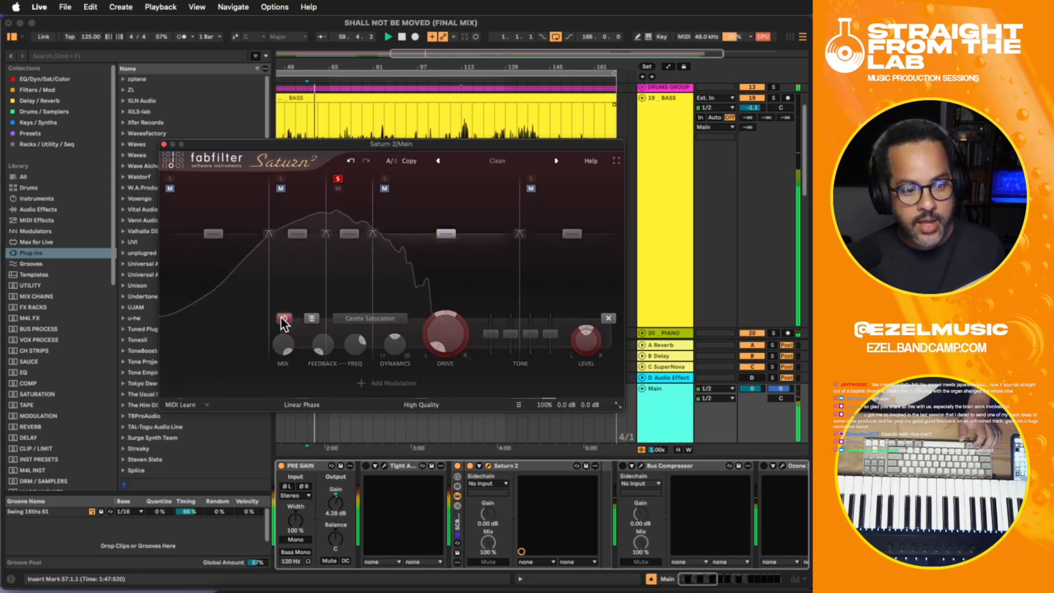
{"action": "left_click", "coordinate": [560, 288]}
{"action": "left_click", "coordinate": [291, 317]}
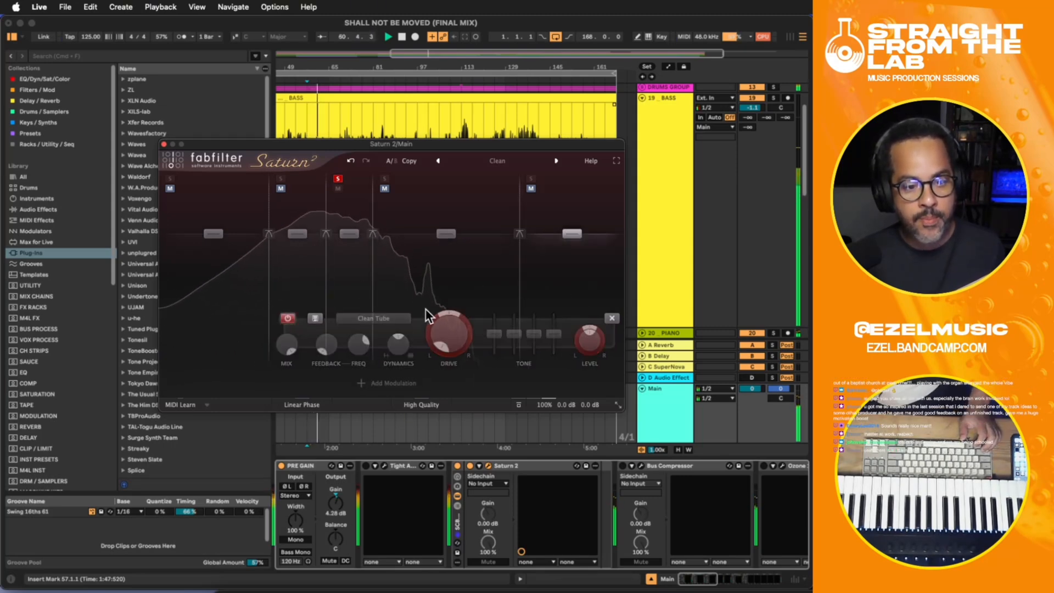
- Check the bands' saturation settings, lower band 3's second Tone slider slightly, unsolo the band, and close Saturn 2
{"action": "left_click", "coordinate": [413, 282]}
{"action": "left_click", "coordinate": [336, 284]}
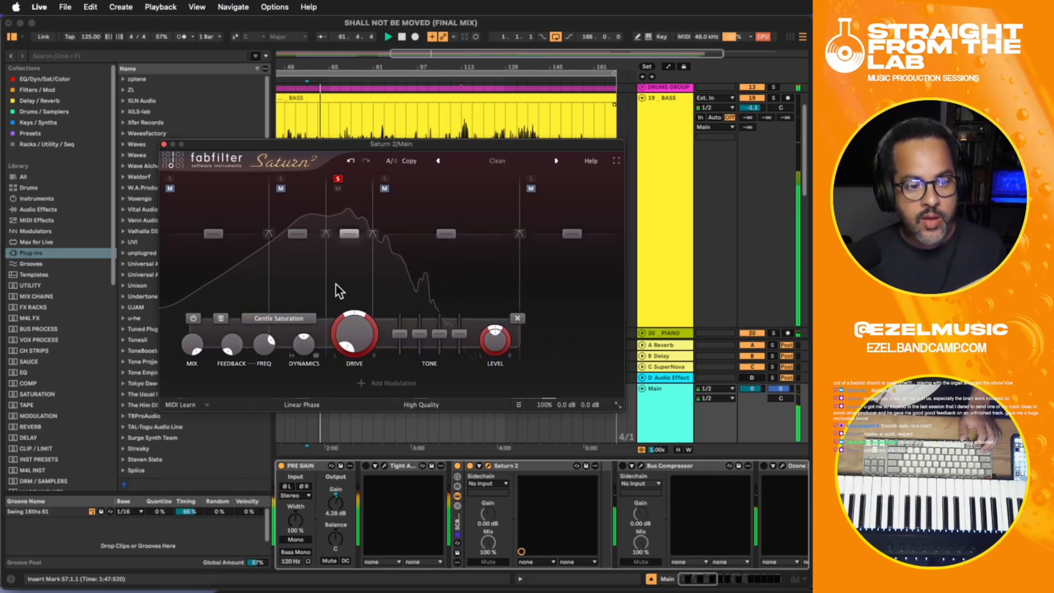
{"action": "left_click", "coordinate": [284, 295]}
{"action": "left_click", "coordinate": [223, 282]}
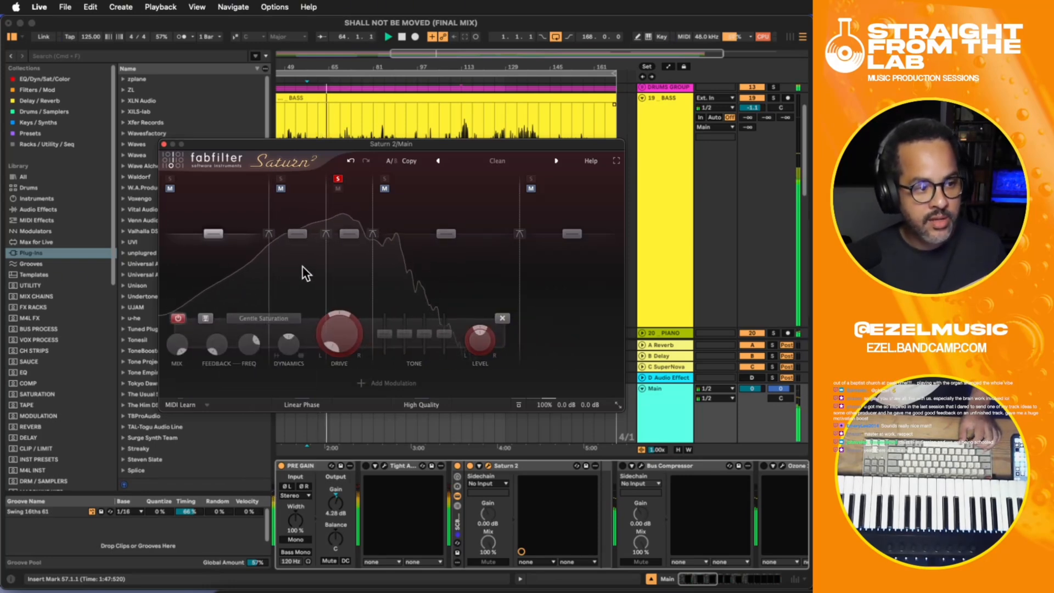
{"action": "left_click", "coordinate": [344, 273]}
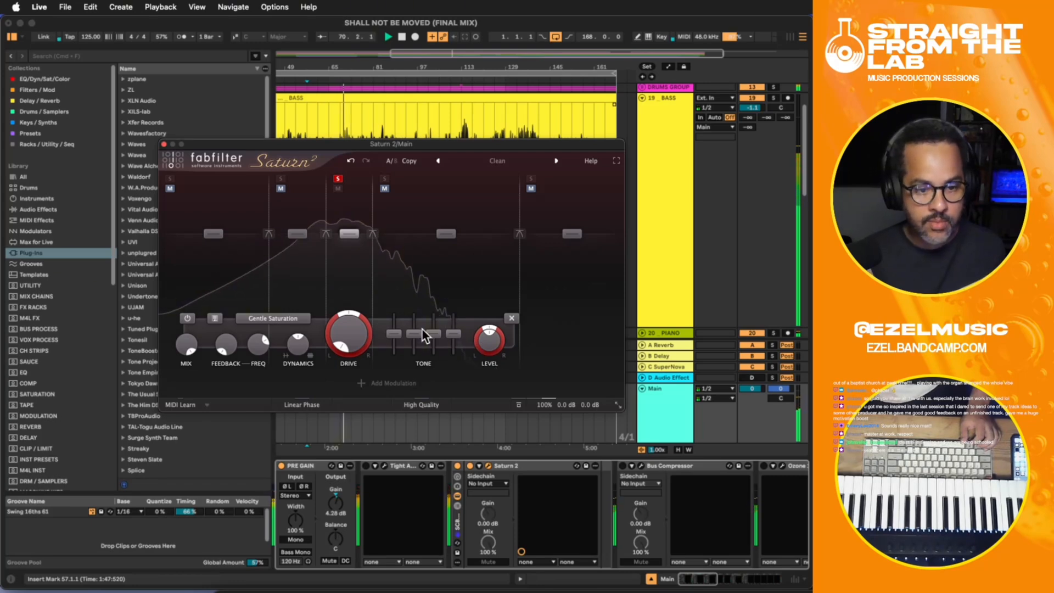
{"action": "mouse_move", "coordinate": [419, 332]}
{"action": "left_mouse_down"}
{"action": "mouse_move", "coordinate": [417, 349]}
{"action": "mouse_move", "coordinate": [417, 337]}
{"action": "left_mouse_up"}
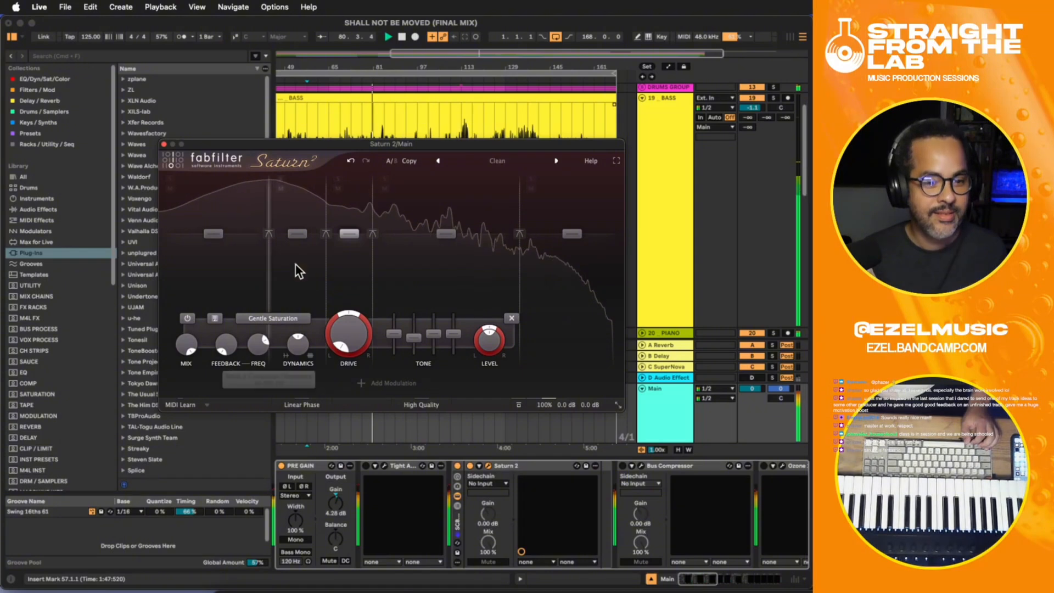
{"action": "left_click", "coordinate": [163, 143]}
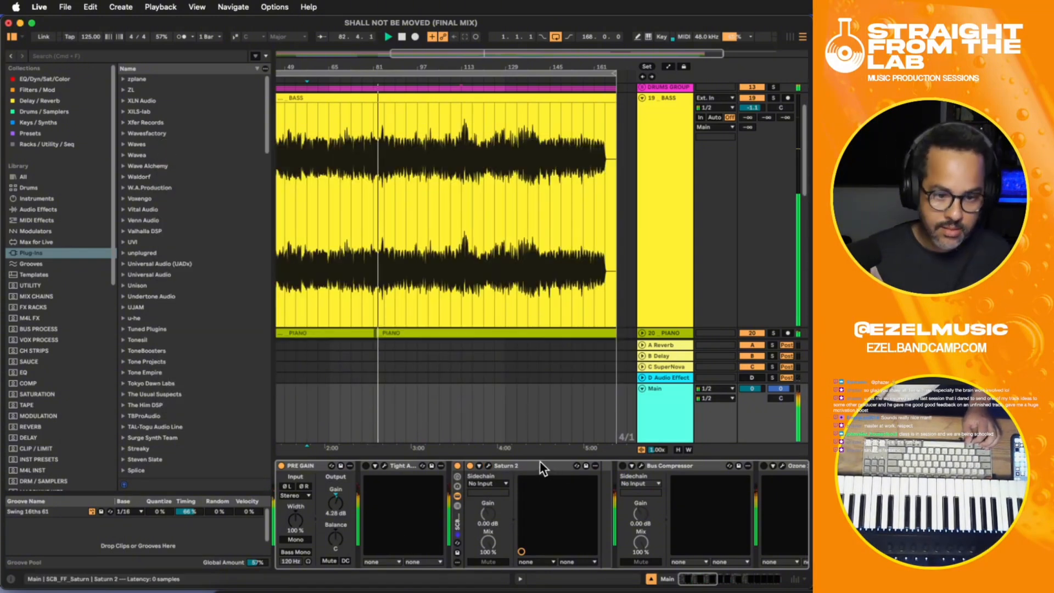
- Compare the mix with Saturn 2 on and off, then audition band 3 alone with and without saturation and the mix without band 2
{"action": "left_click", "coordinate": [470, 465]}
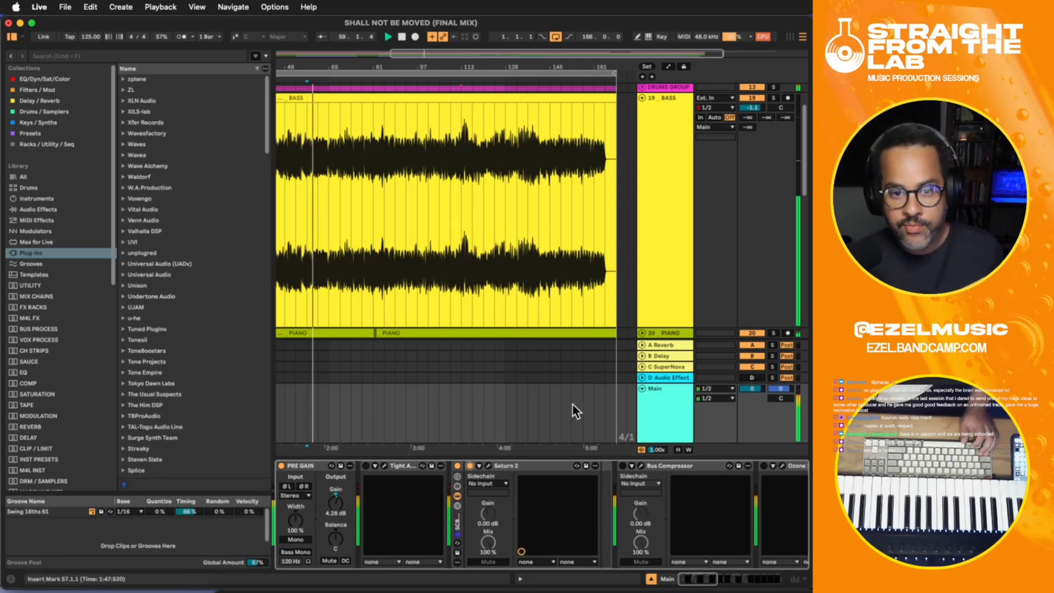
{"action": "left_click", "coordinate": [488, 466]}
{"action": "left_click", "coordinate": [338, 179]}
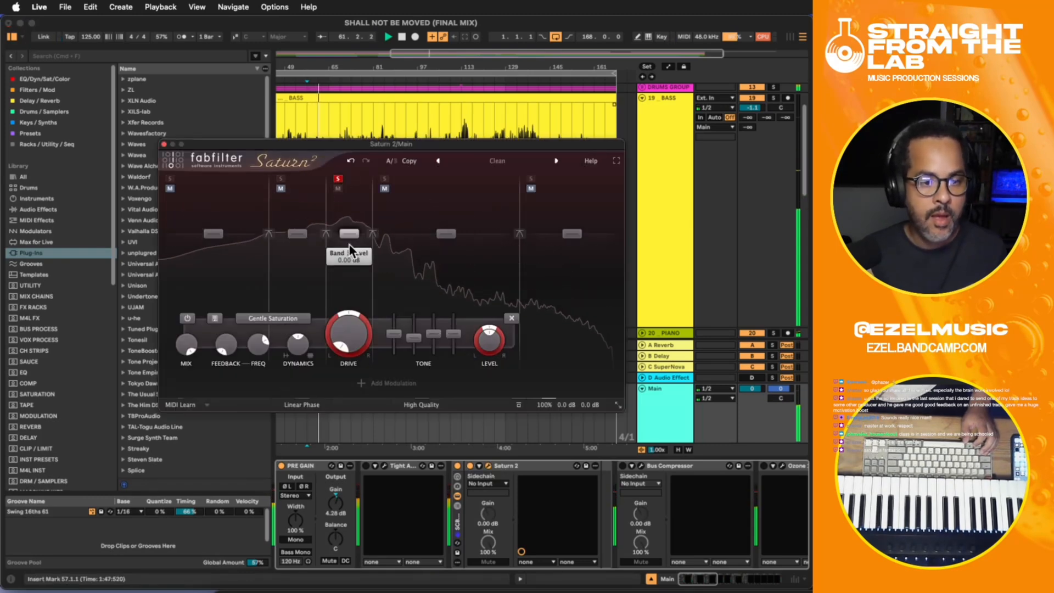
{"action": "left_click", "coordinate": [187, 319]}
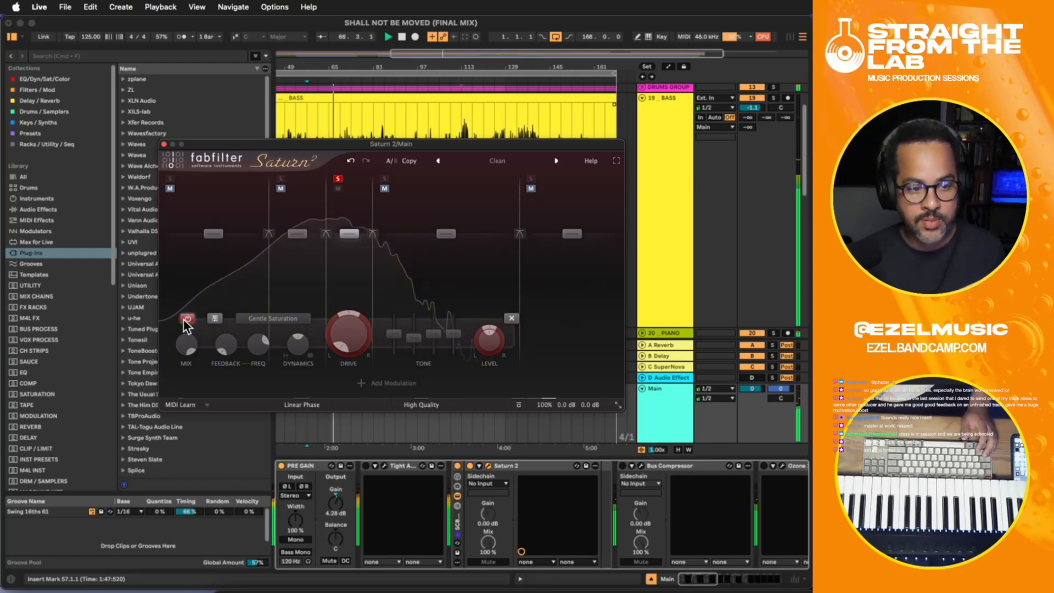
{"action": "left_click", "coordinate": [187, 318]}
{"action": "left_click", "coordinate": [338, 180]}
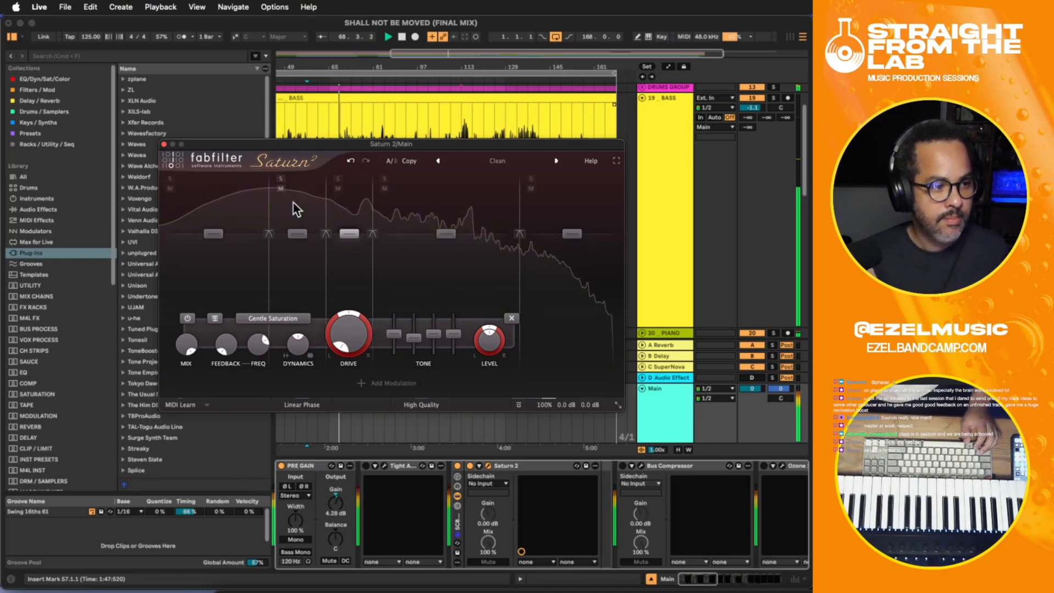
{"action": "left_click", "coordinate": [282, 189]}
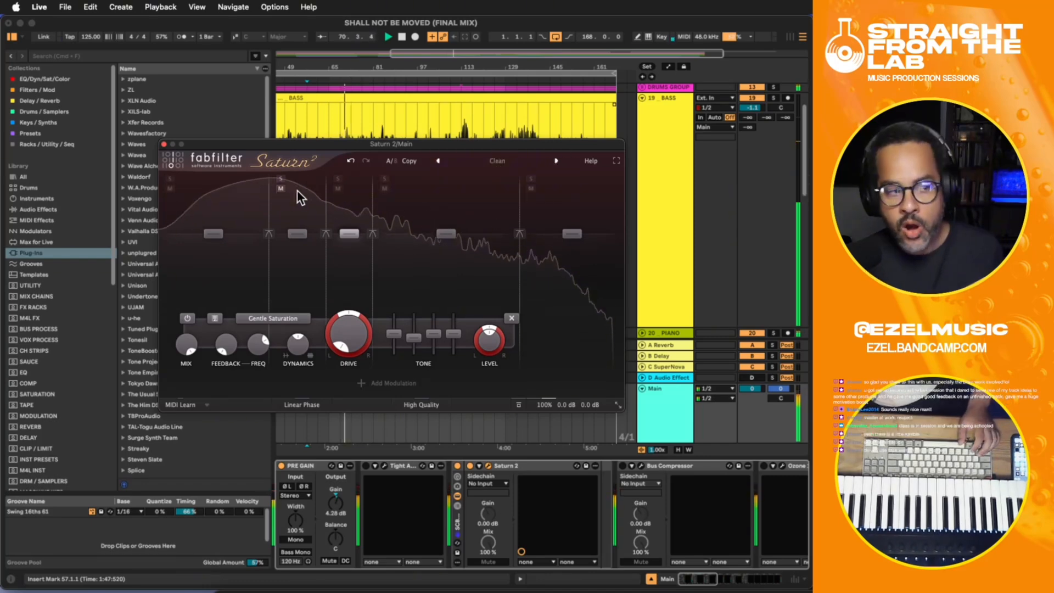
- Restart playback, lower Saturn 2's band 1 crossover frequency slightly, and solo band 1
{"action": "key", "text": "space"}
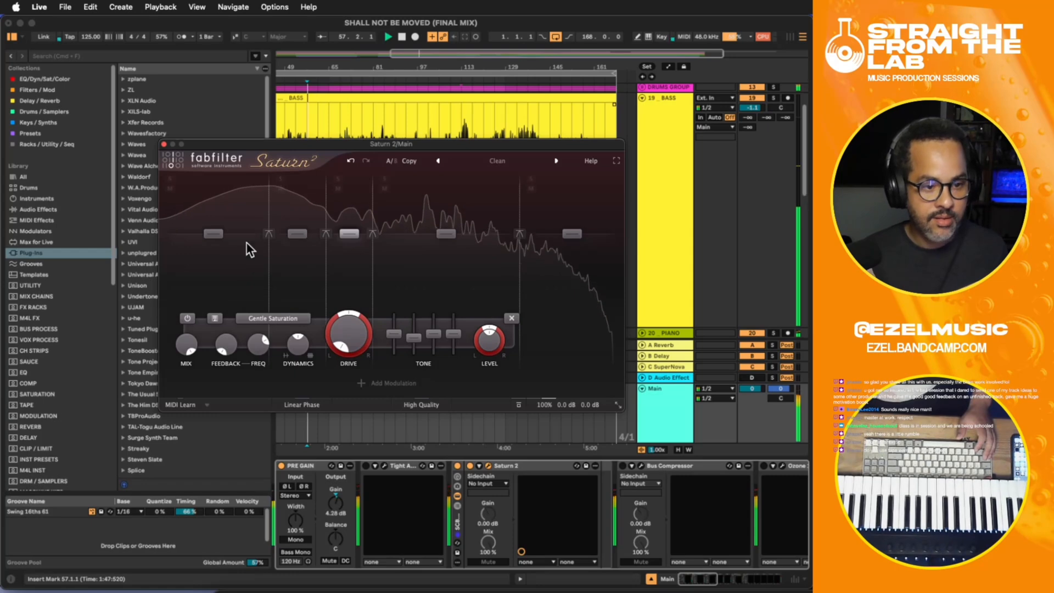
{"action": "left_click_drag", "start_coordinate": [265, 203], "coordinate": [264, 192]}
{"action": "left_click", "coordinate": [170, 178]}
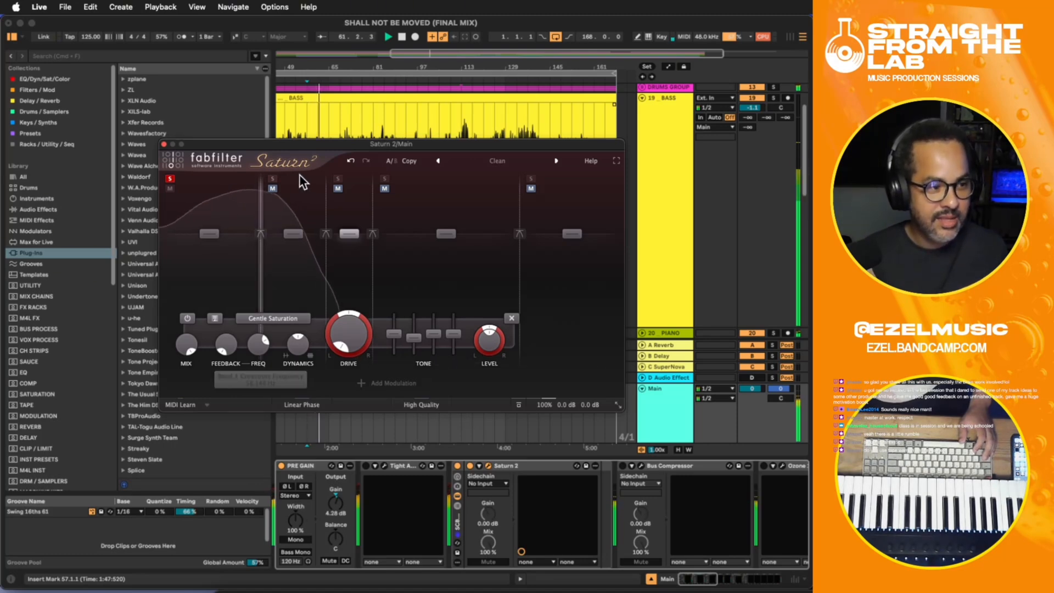
- Move the Saturn 2 window aside, expand the DRUMS GROUP, and display the KICK track's device chain
{"action": "scroll", "coordinate": [654, 132], "scroll_direction": "up", "scroll_amount": 3}
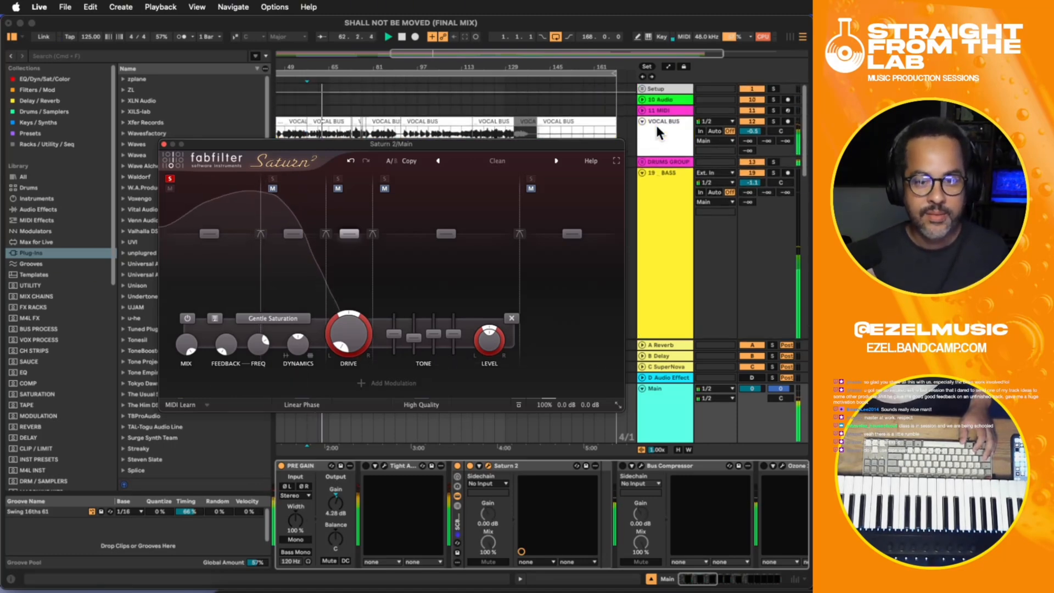
{"action": "left_click_drag", "start_coordinate": [520, 145], "coordinate": [687, 275]}
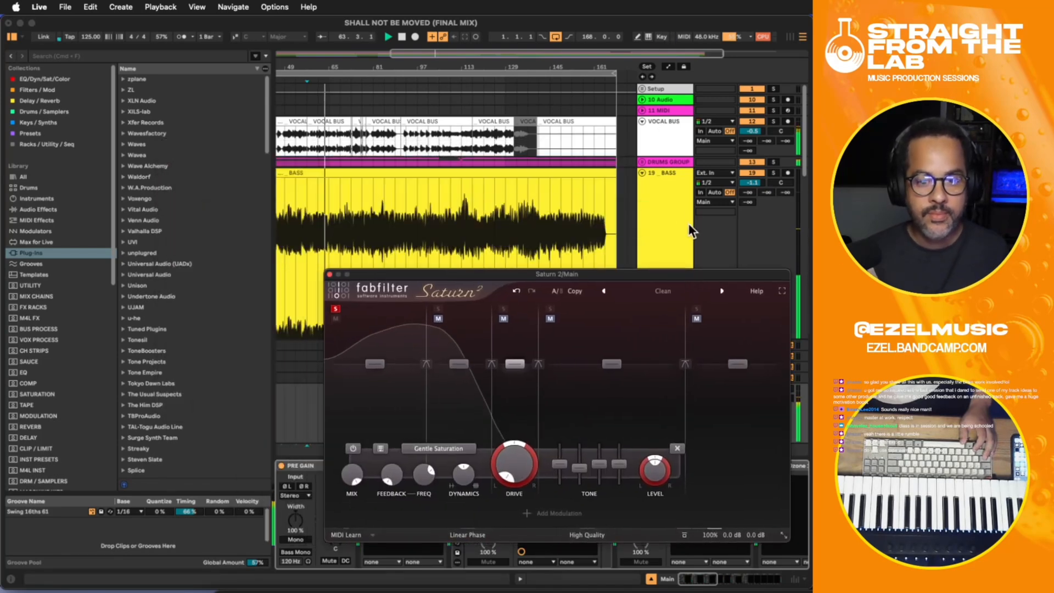
{"action": "scroll", "coordinate": [687, 208], "scroll_direction": "down", "scroll_amount": 8}
{"action": "scroll", "coordinate": [687, 206], "scroll_direction": "up", "scroll_amount": 8}
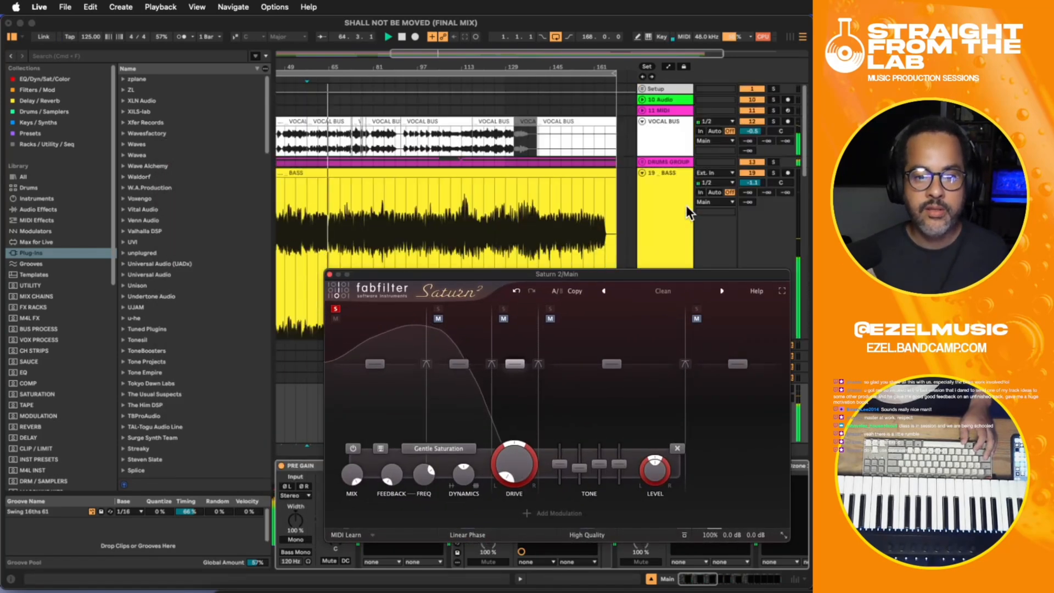
{"action": "left_click", "coordinate": [643, 161]}
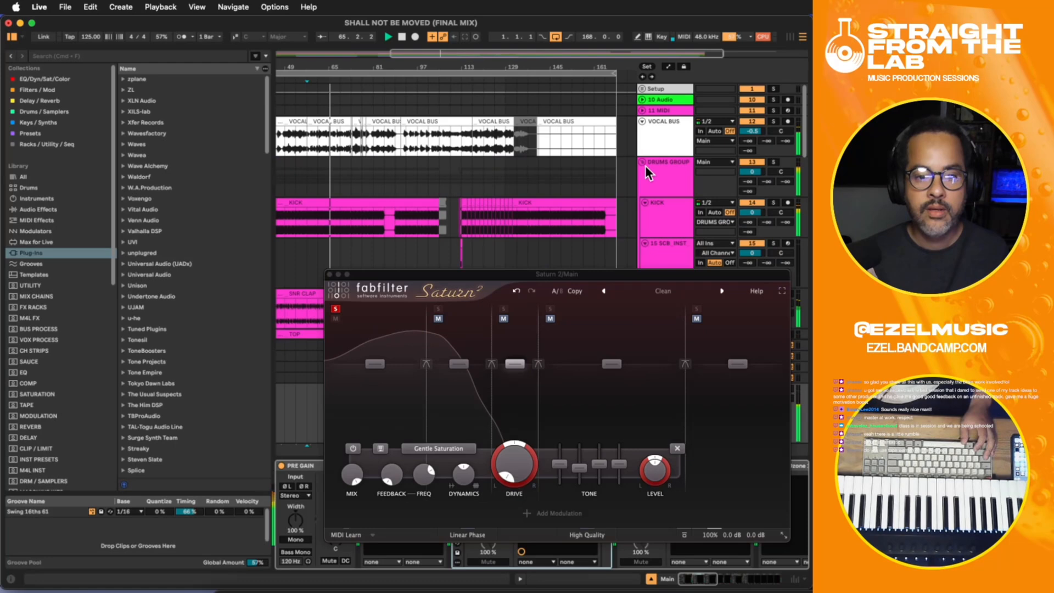
{"action": "left_click", "coordinate": [664, 200]}
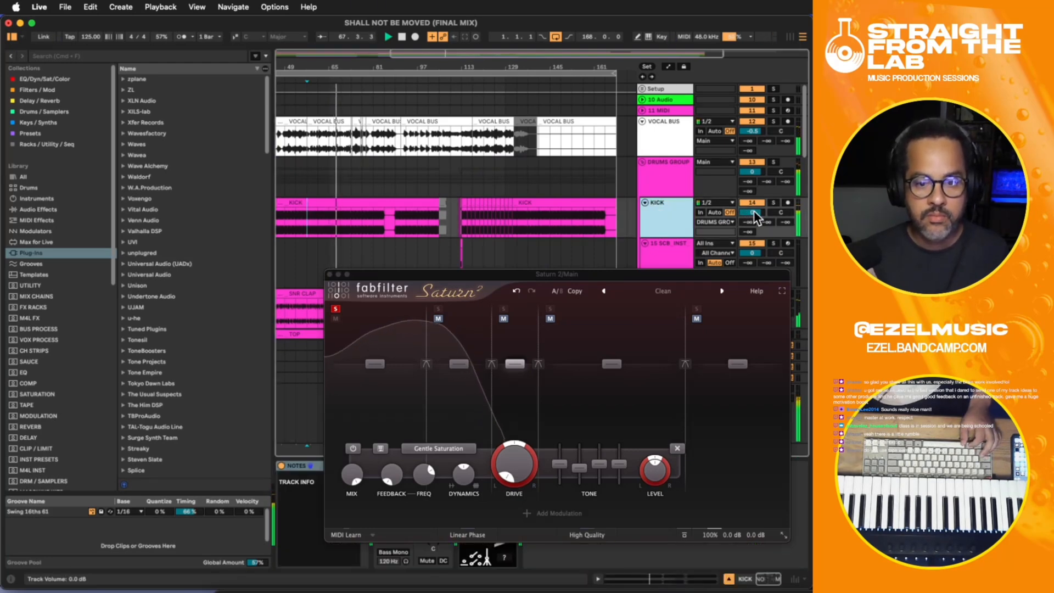
{"action": "left_click_drag", "start_coordinate": [615, 274], "coordinate": [1008, 259]}
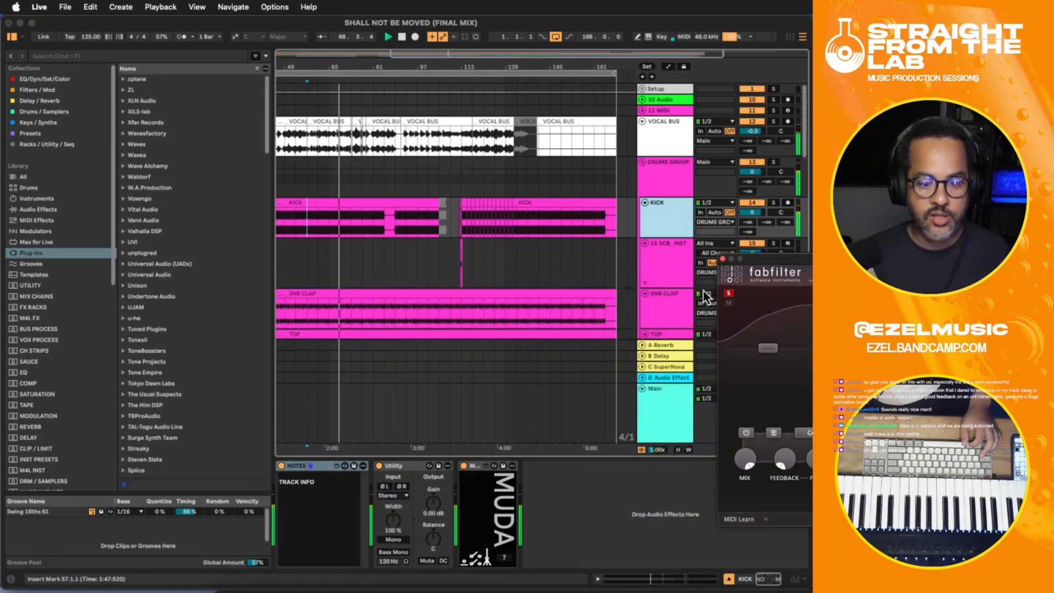
{"action": "left_click", "coordinate": [583, 482]}
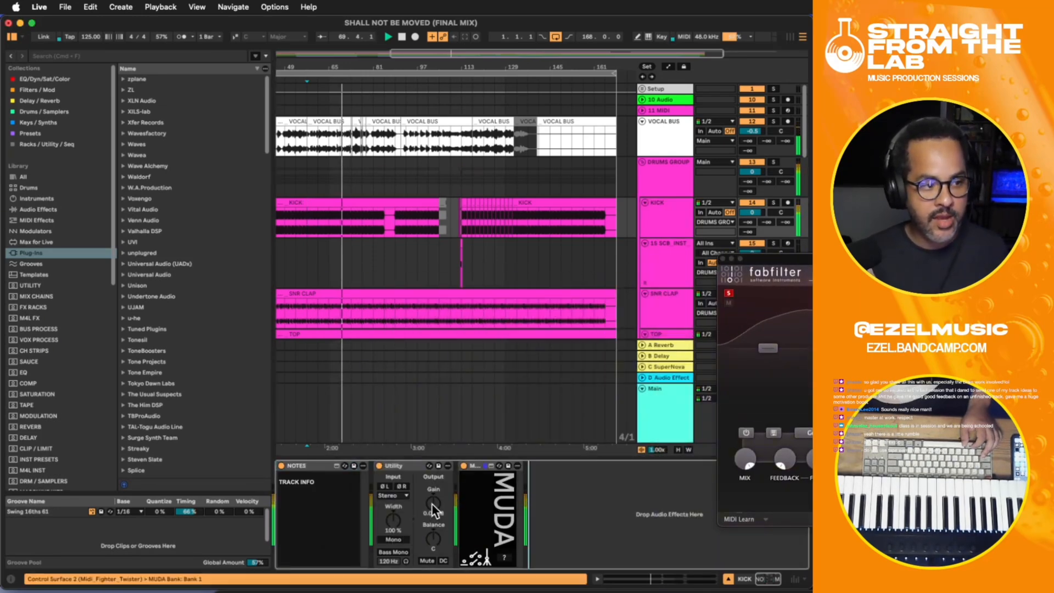
- Lower the Utility gain on the KICK track to -4.44 dB and compare the sound with Utility off and on
{"action": "left_click_drag", "start_coordinate": [434, 510], "coordinate": [434, 522]}
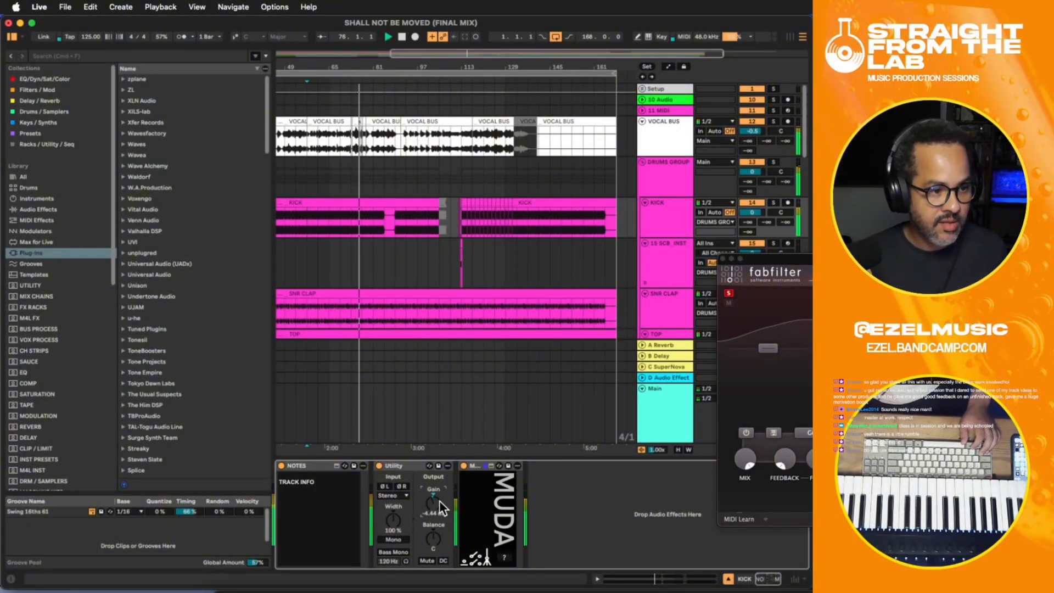
{"action": "left_click", "coordinate": [379, 466]}
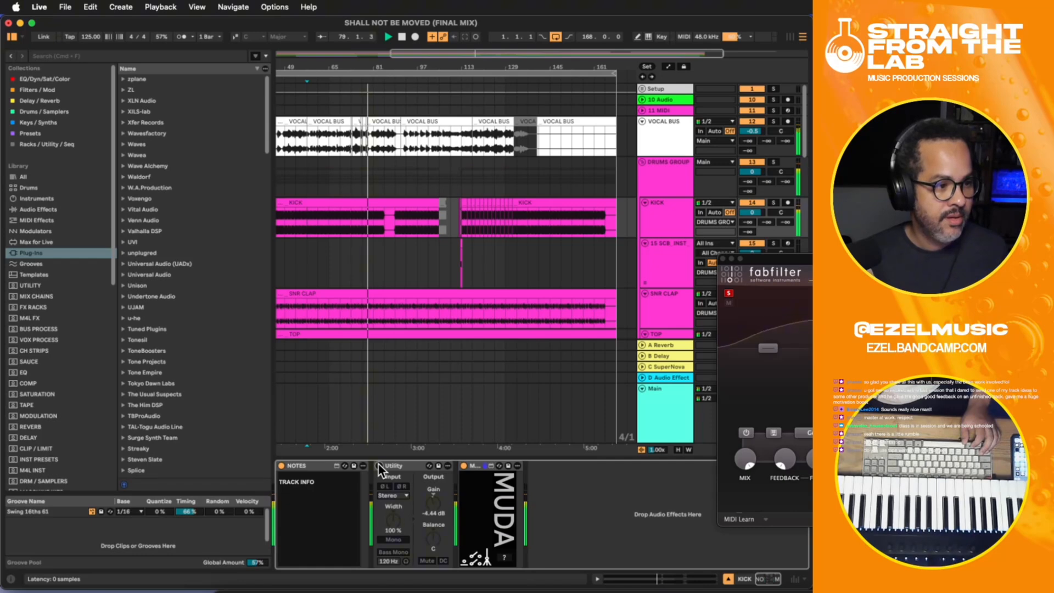
{"action": "left_click", "coordinate": [379, 465]}
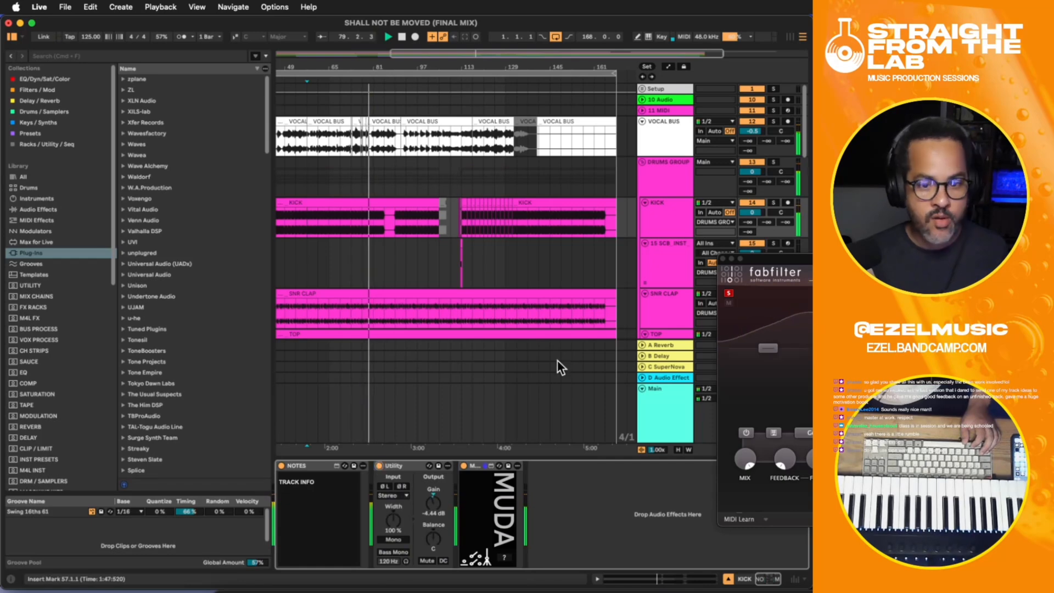
- Raise Saturn 2's band 1 level slightly, toggle the band's saturation to compare, and restart playback
{"action": "left_click", "coordinate": [766, 347]}
{"action": "left_click_drag", "start_coordinate": [768, 347], "coordinate": [766, 330]}
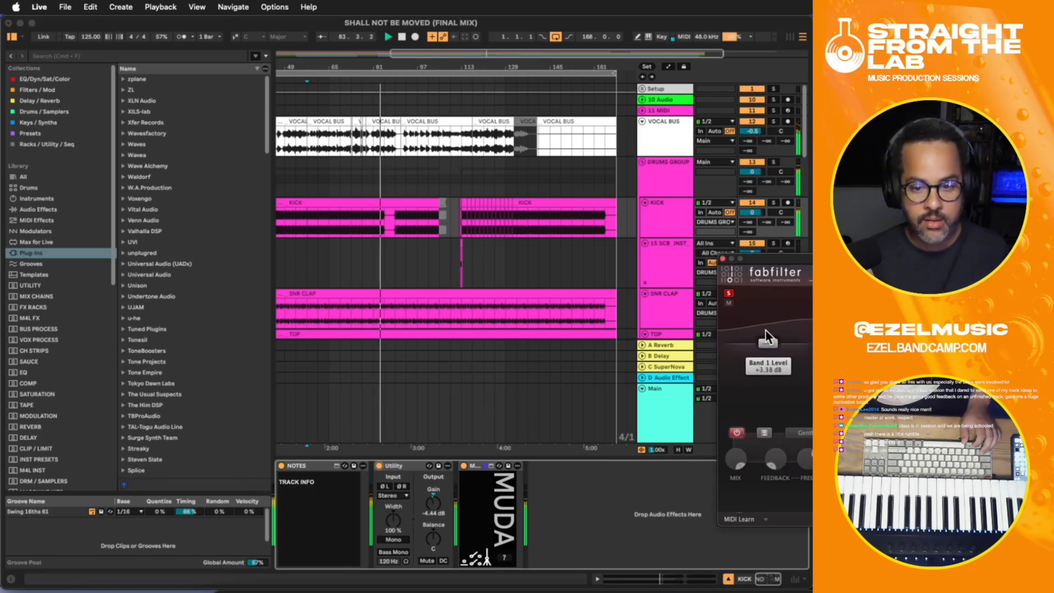
{"action": "left_click", "coordinate": [736, 434]}
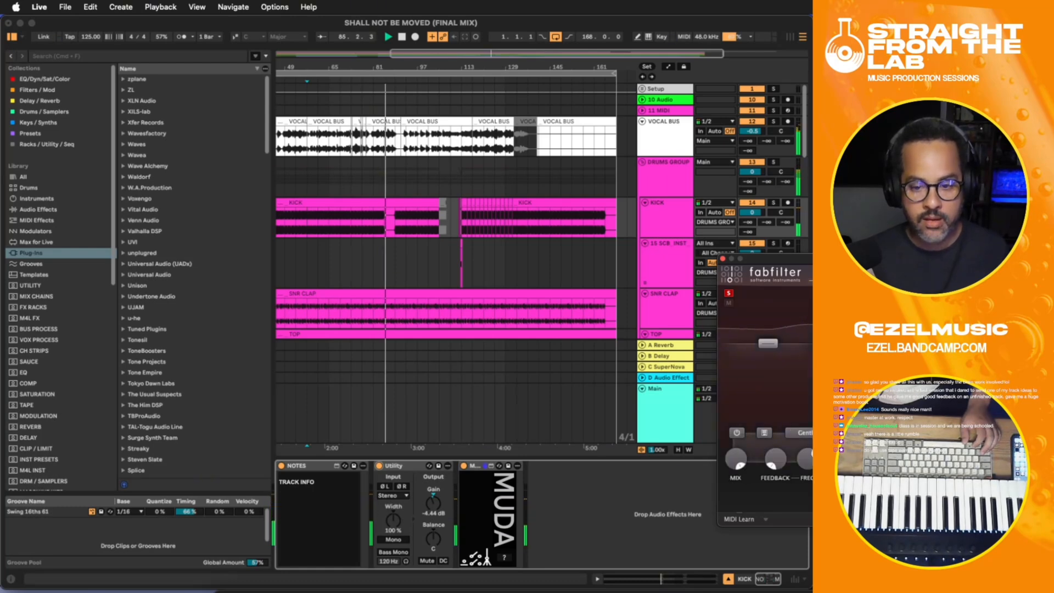
{"action": "key", "text": "space"}
{"action": "key", "text": "space"}
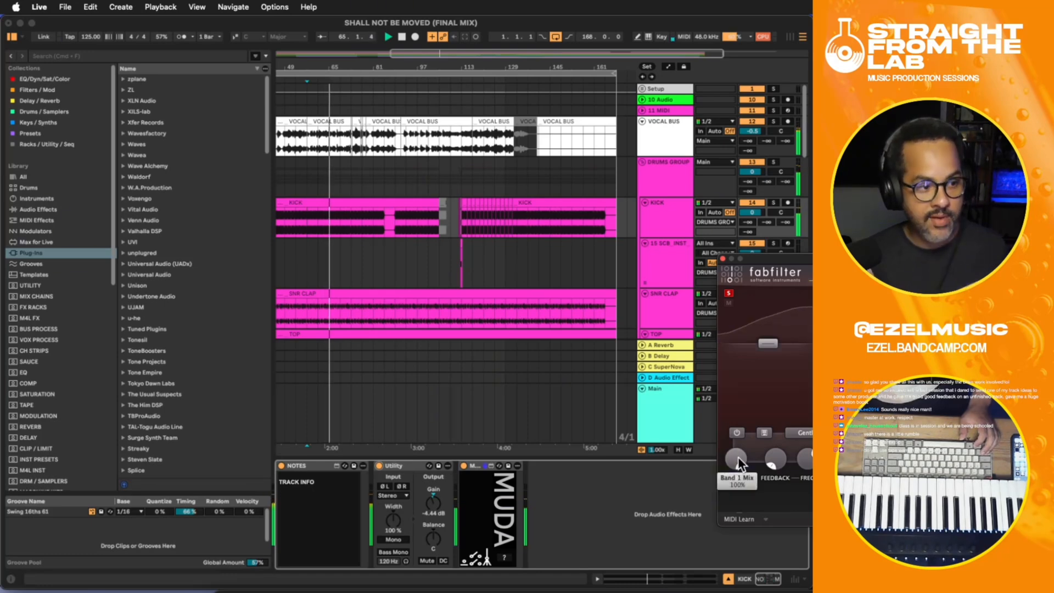
- Move the Saturn 2 window fully into view, try a lower band 1 mix, and compare band 1 soloed and unsoloed
{"action": "left_click_drag", "start_coordinate": [819, 258], "coordinate": [353, 188]}
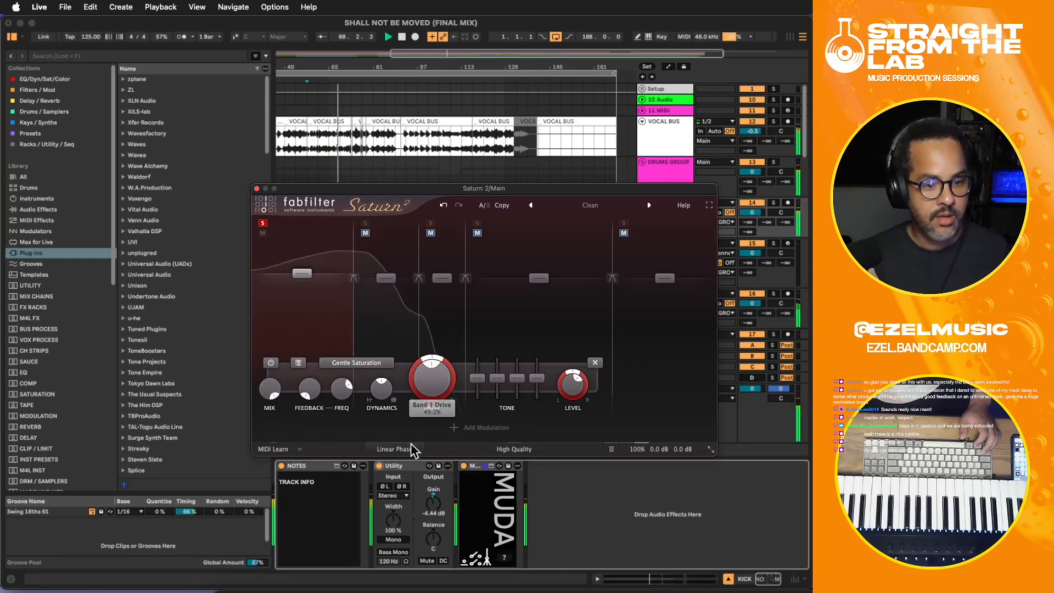
{"action": "left_click_drag", "start_coordinate": [416, 483], "coordinate": [399, 434]}
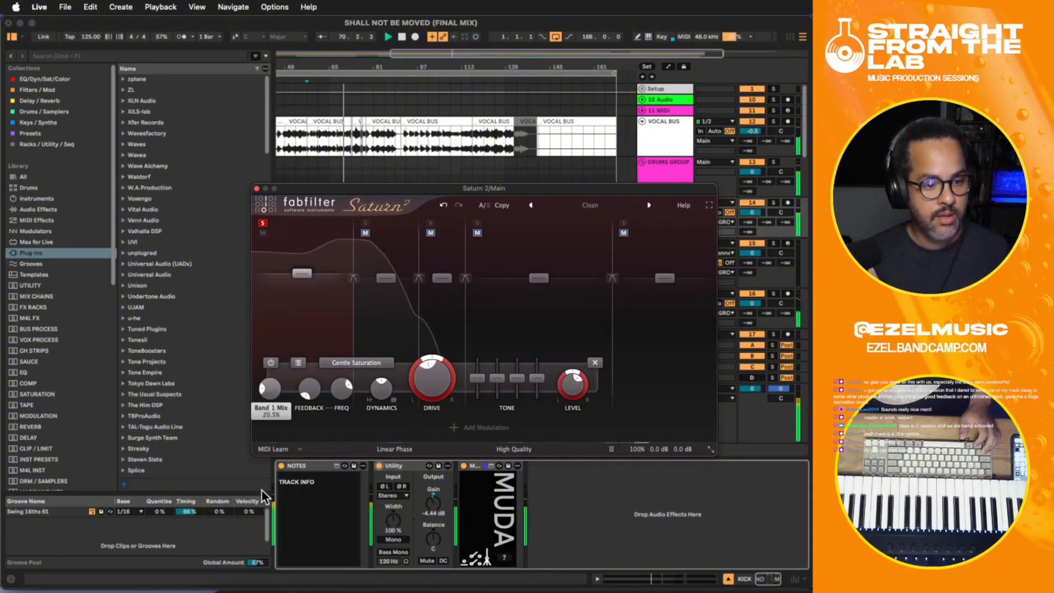
{"action": "left_click", "coordinate": [263, 223]}
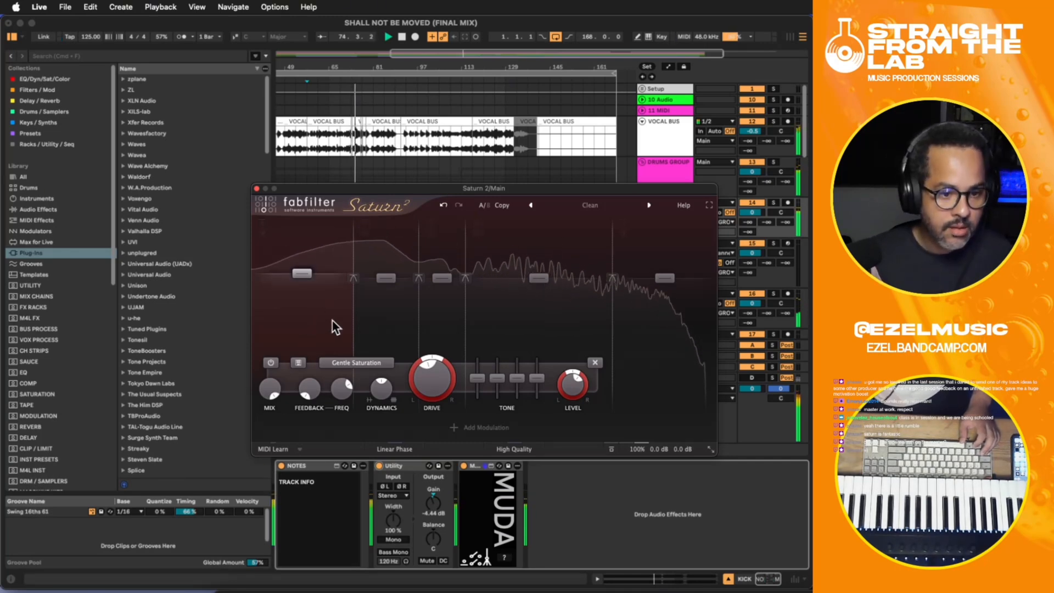
{"action": "left_click", "coordinate": [261, 223]}
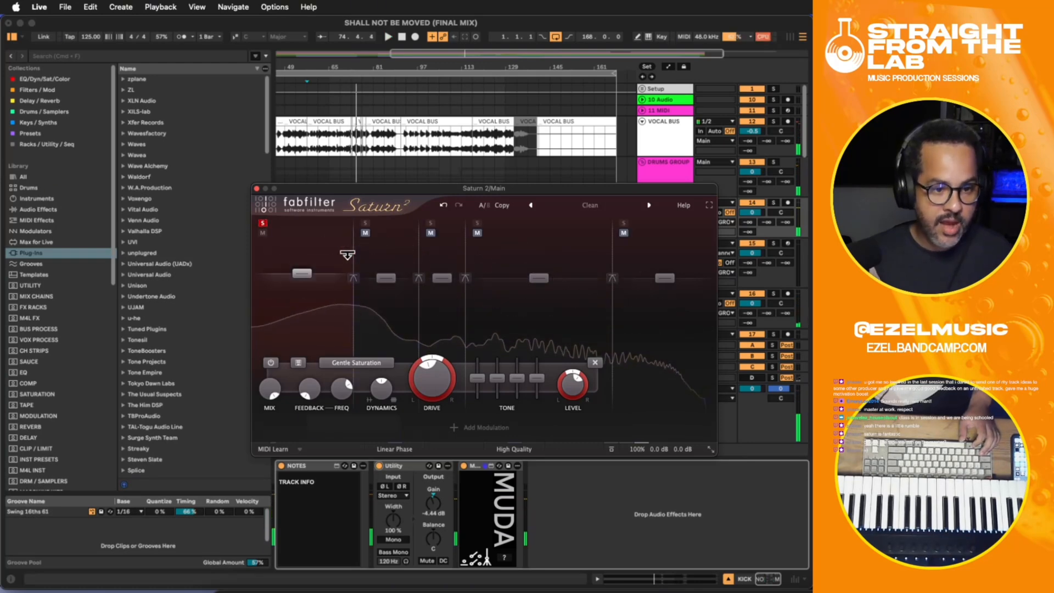
- Lower Saturn 2's band 1 crossover frequency, raise the band 1 level to +5.51 dB, and restart playback
{"action": "left_click_drag", "start_coordinate": [354, 258], "coordinate": [295, 272]}
{"action": "key", "text": "space"}
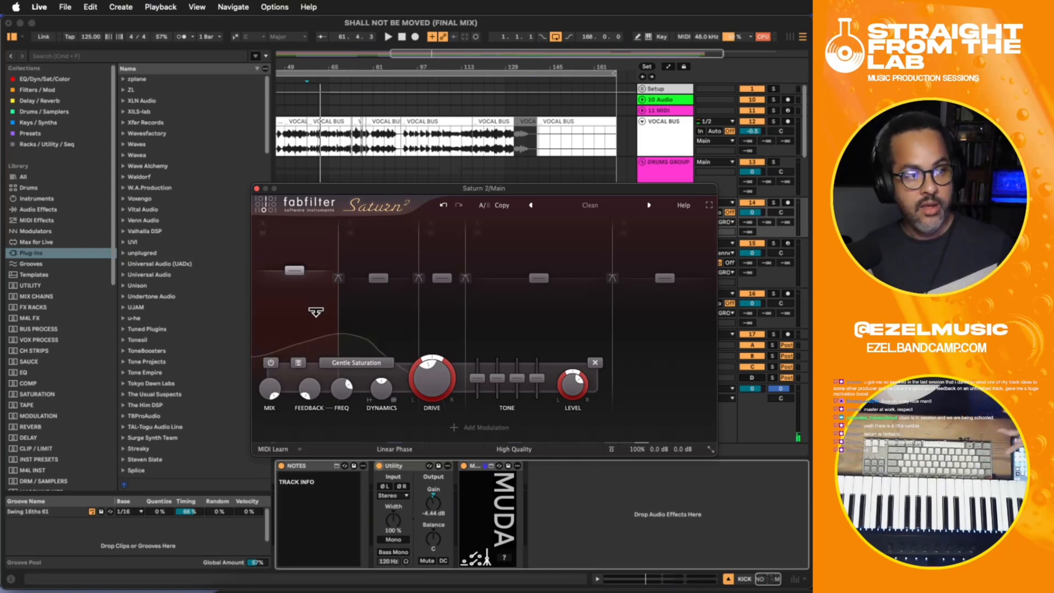
{"action": "key", "text": "space"}
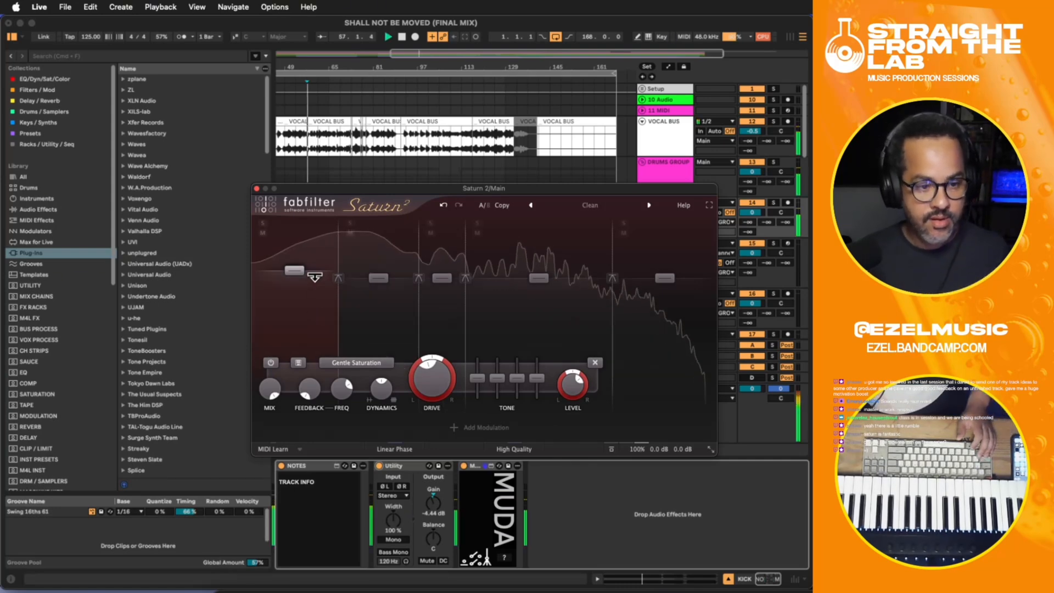
- Solo band 1 and compare the low end with its saturation and the KICK track's Utility switched off and on
{"action": "left_click", "coordinate": [263, 224]}
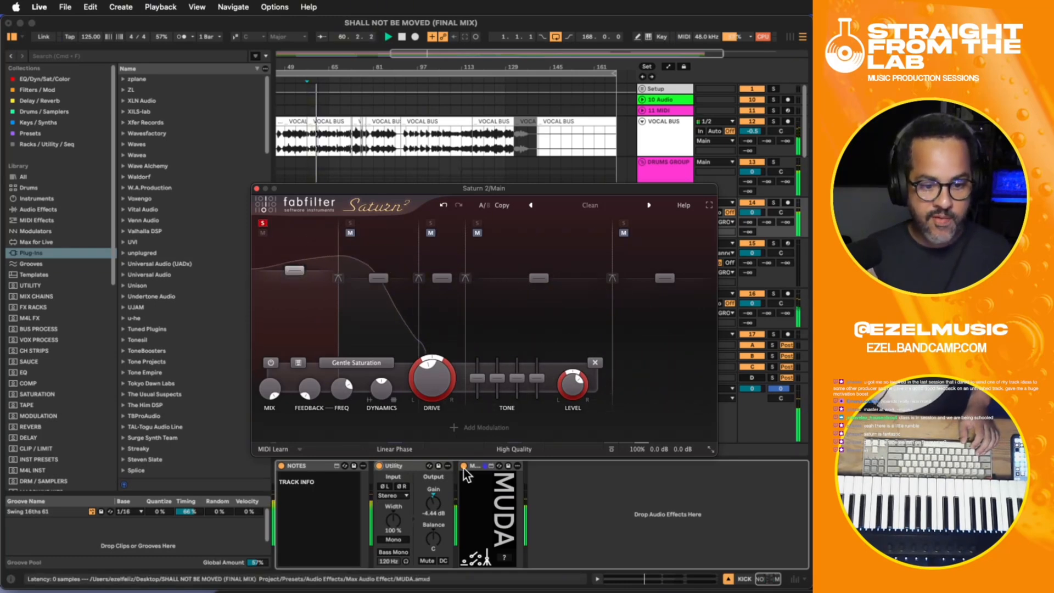
{"action": "left_click", "coordinate": [270, 363]}
{"action": "left_click", "coordinate": [378, 466]}
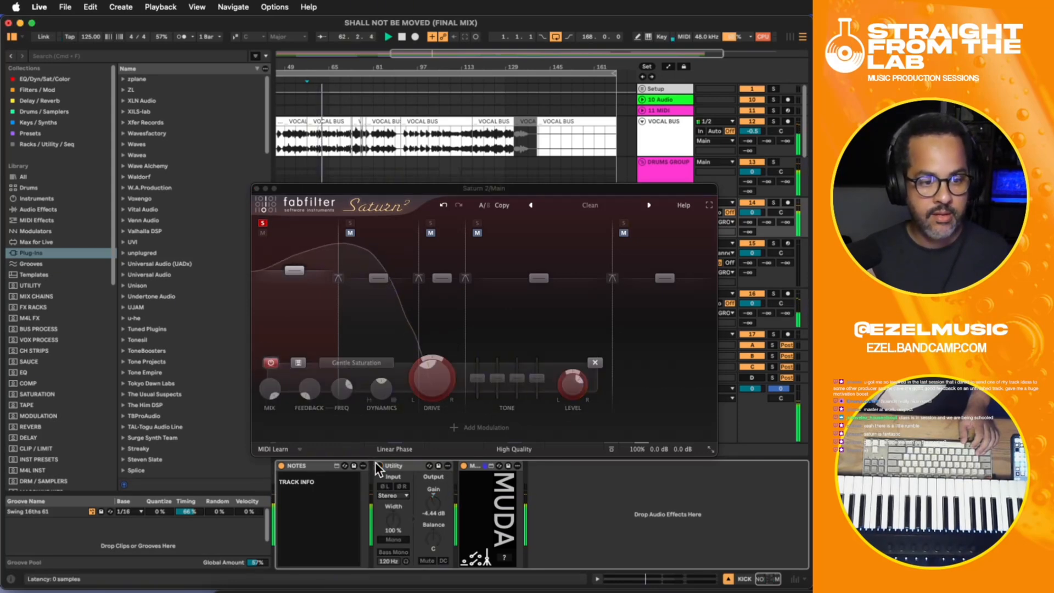
{"action": "left_click", "coordinate": [378, 466]}
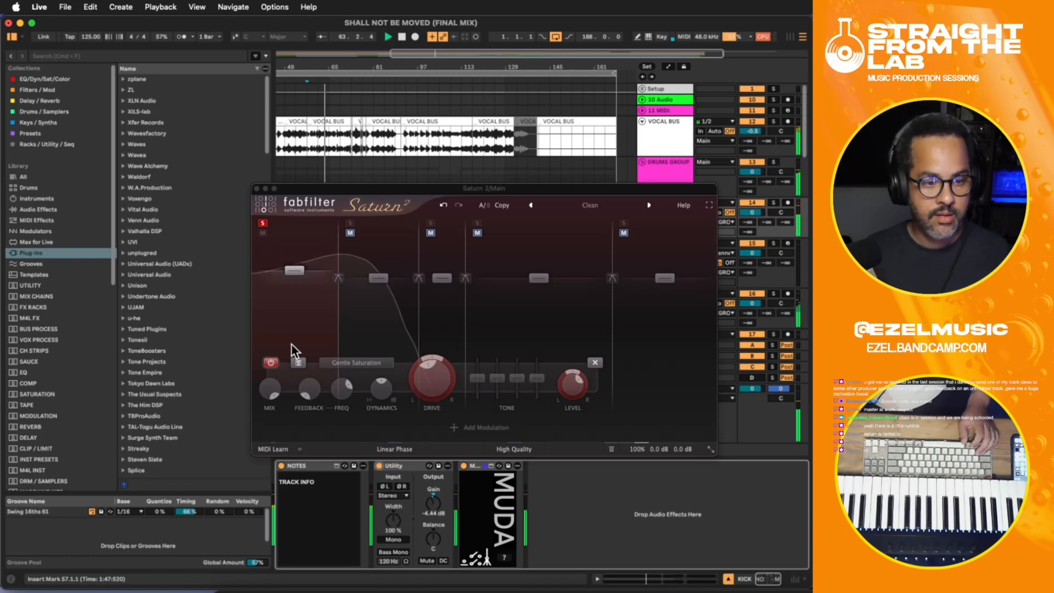
{"action": "left_click", "coordinate": [293, 280]}
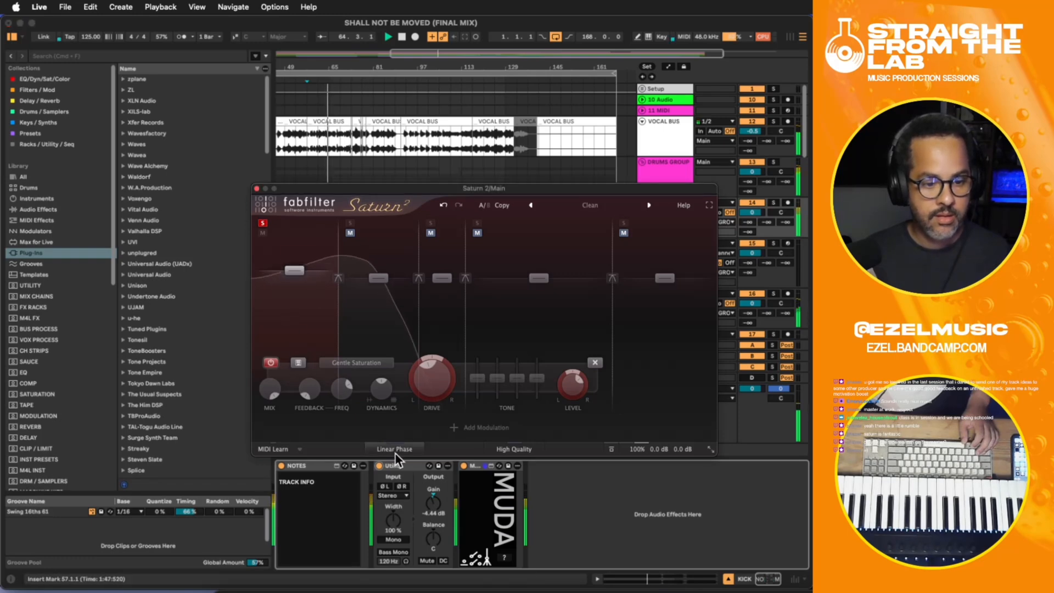
{"action": "left_click", "coordinate": [373, 466]}
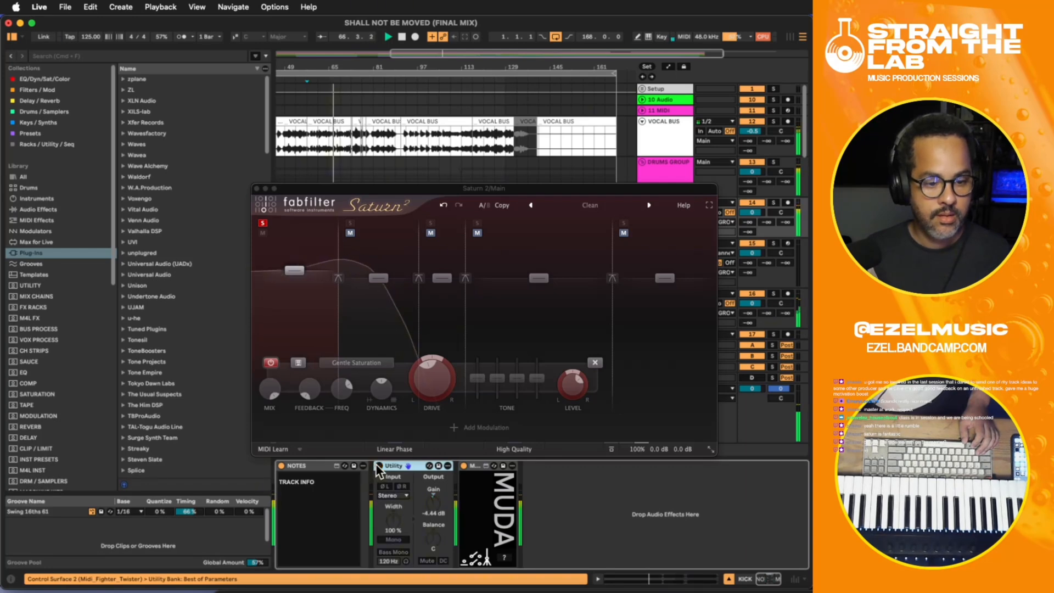
{"action": "mouse_move", "coordinate": [288, 279]}
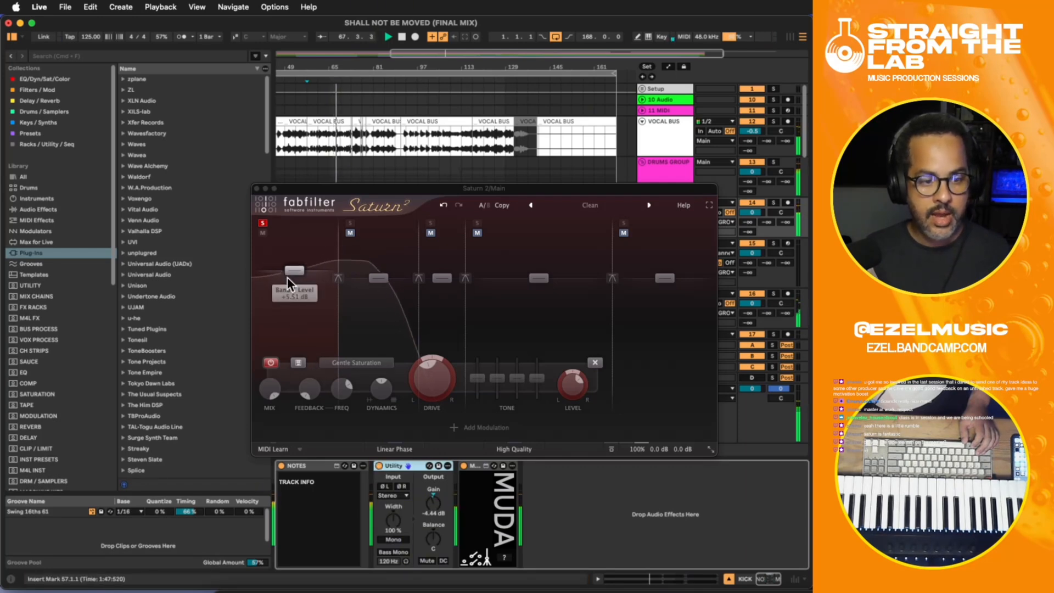
{"action": "left_click", "coordinate": [306, 321]}
{"action": "left_click", "coordinate": [270, 363]}
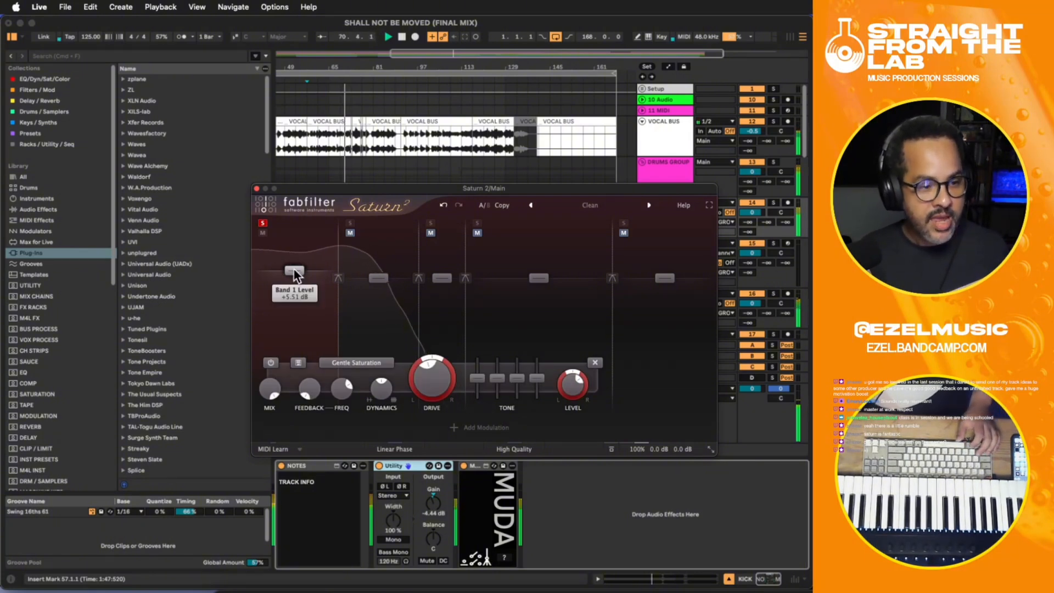
- Raise Saturn 2's band 1 level a little more, unsolo the band, and close the plug-in window
{"action": "left_click_drag", "start_coordinate": [294, 269], "coordinate": [293, 267]}
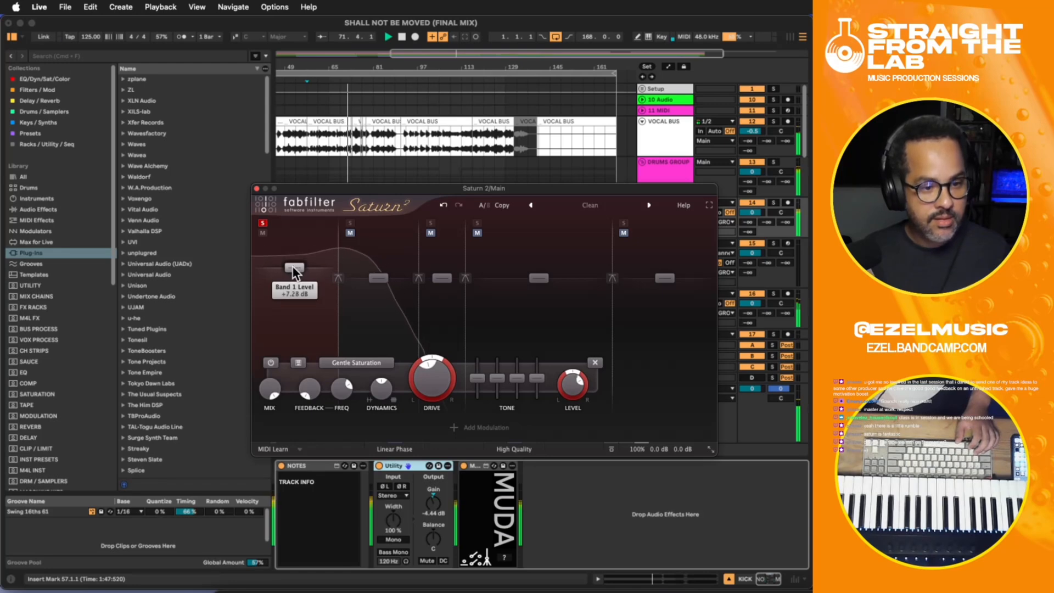
{"action": "left_click", "coordinate": [262, 222]}
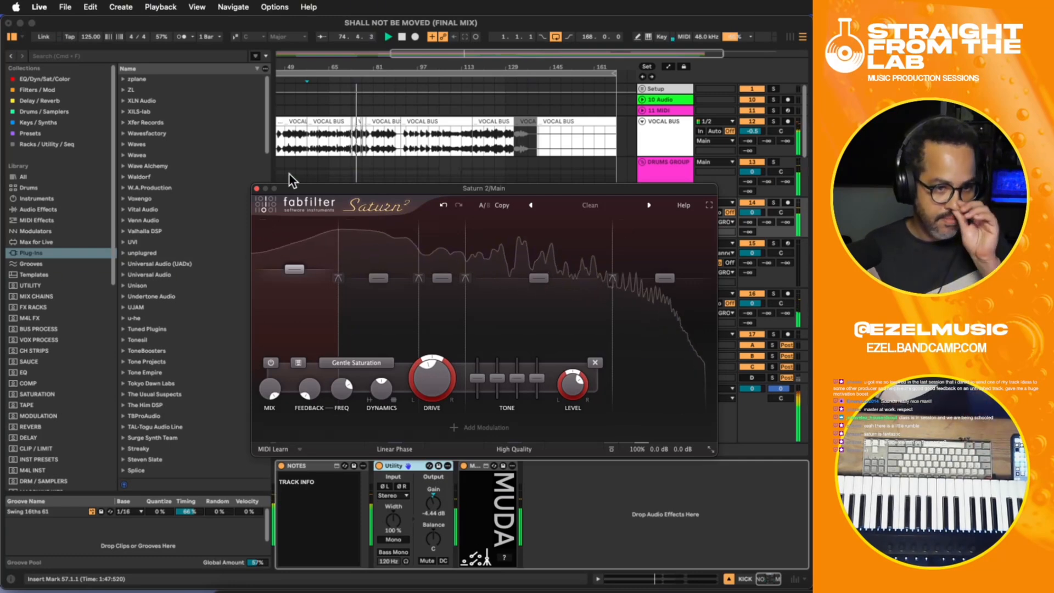
{"action": "left_click_drag", "start_coordinate": [401, 187], "coordinate": [404, 176]}
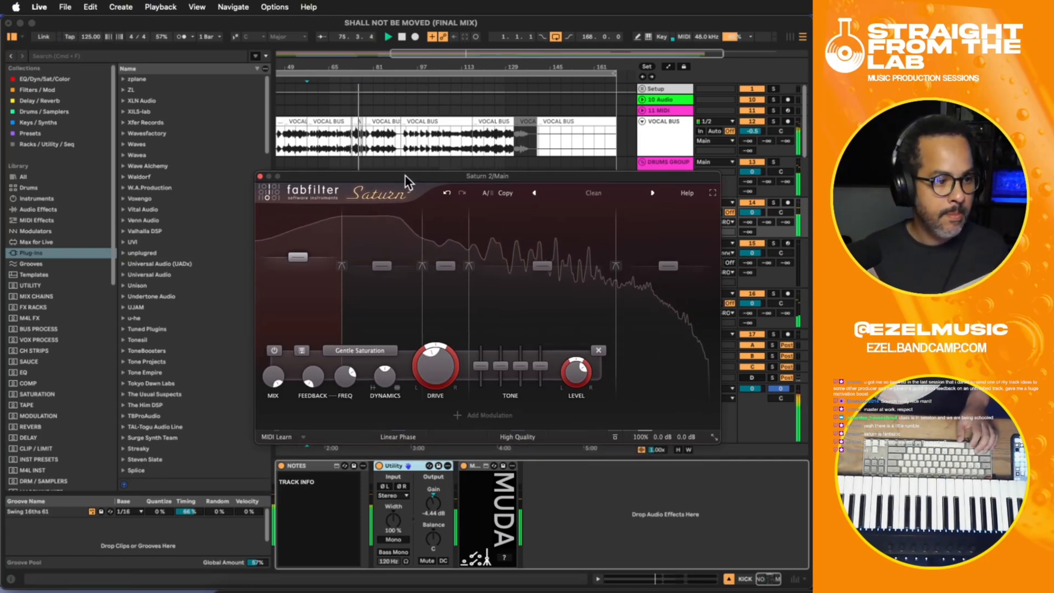
{"action": "left_click", "coordinate": [260, 176]}
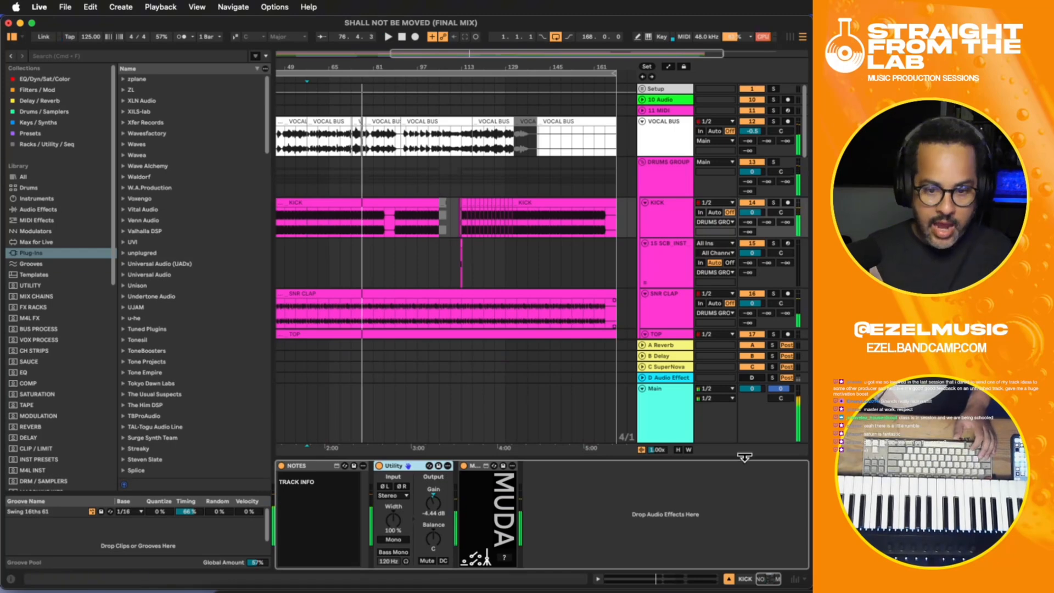
- Display the Main track's device chain, open FabFilter Pro-L 2, and start playback to check its gain
{"action": "left_click", "coordinate": [667, 417]}
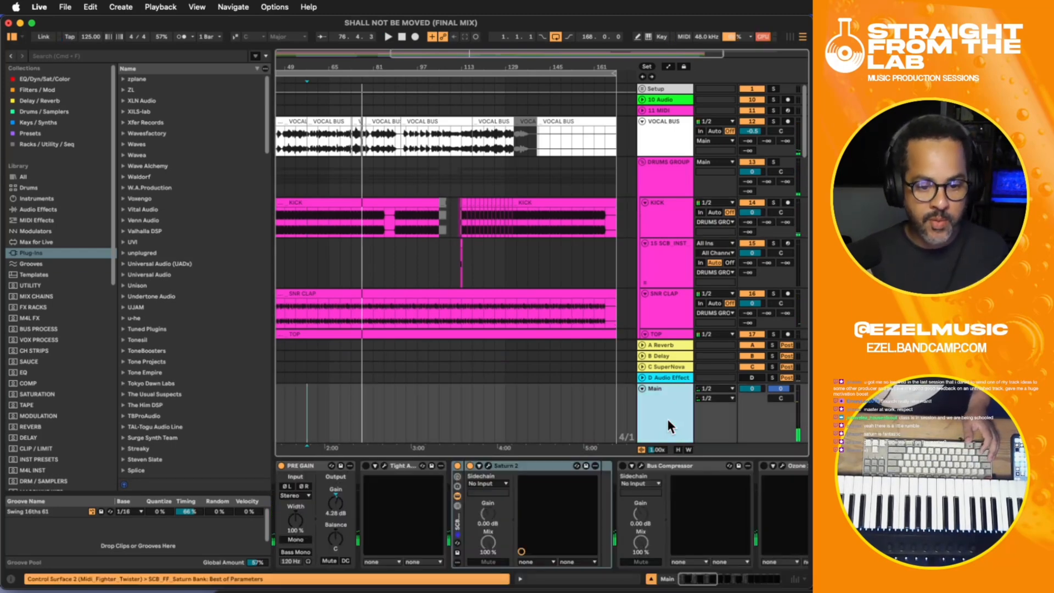
{"action": "left_click_drag", "start_coordinate": [689, 577], "coordinate": [726, 578]}
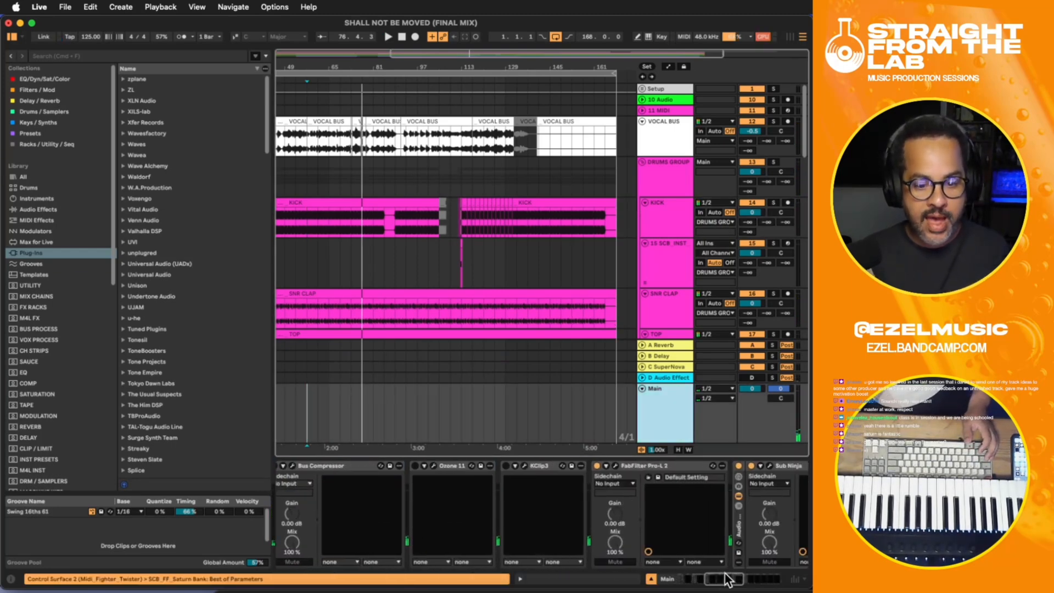
{"action": "left_click", "coordinate": [615, 465]}
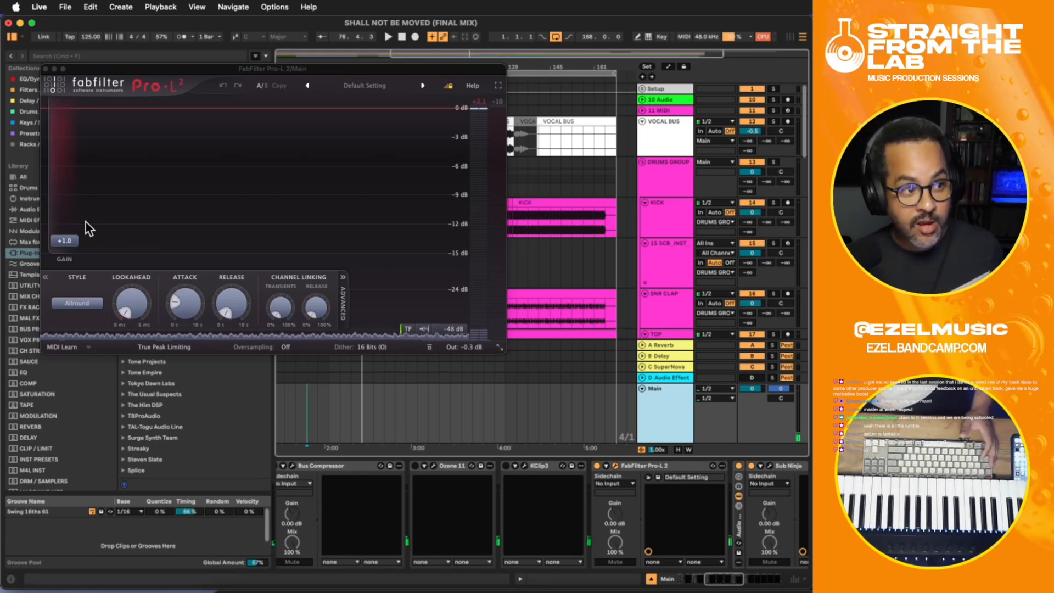
{"action": "mouse_move", "coordinate": [70, 222]}
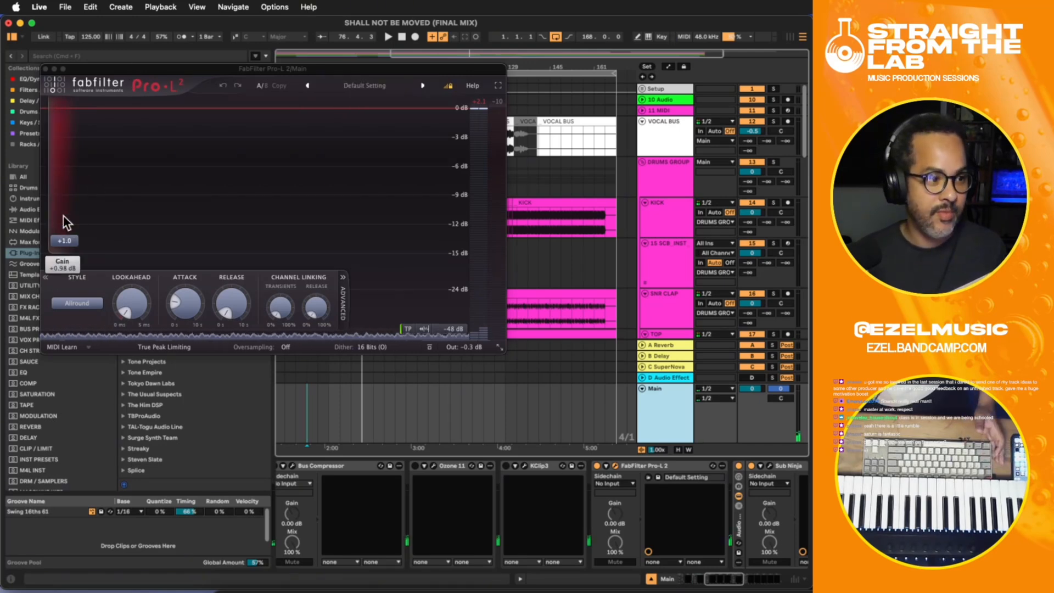
{"action": "mouse_move", "coordinate": [72, 246]}
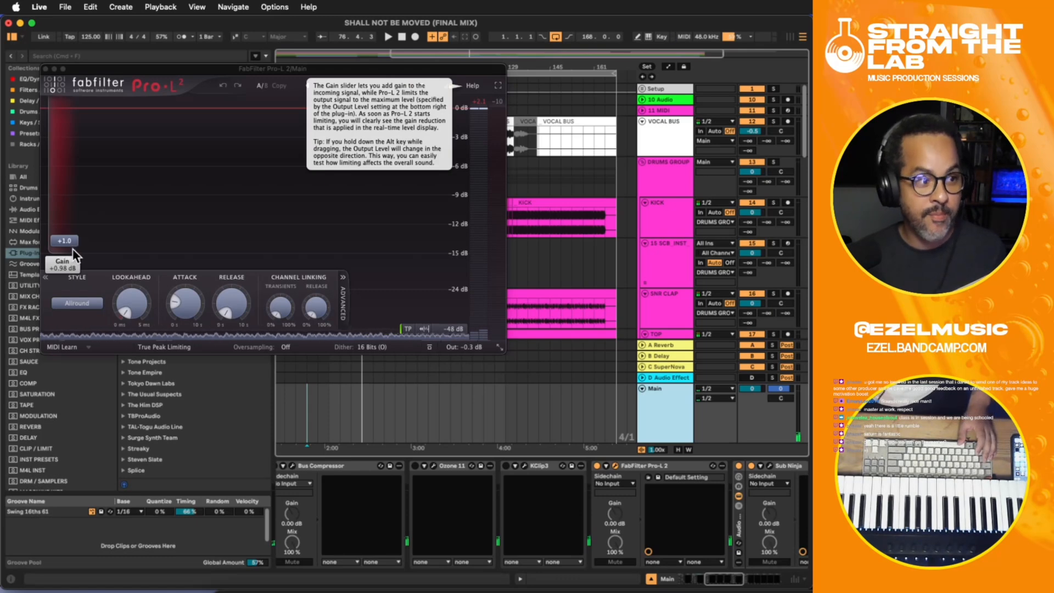
{"action": "key", "text": "space"}
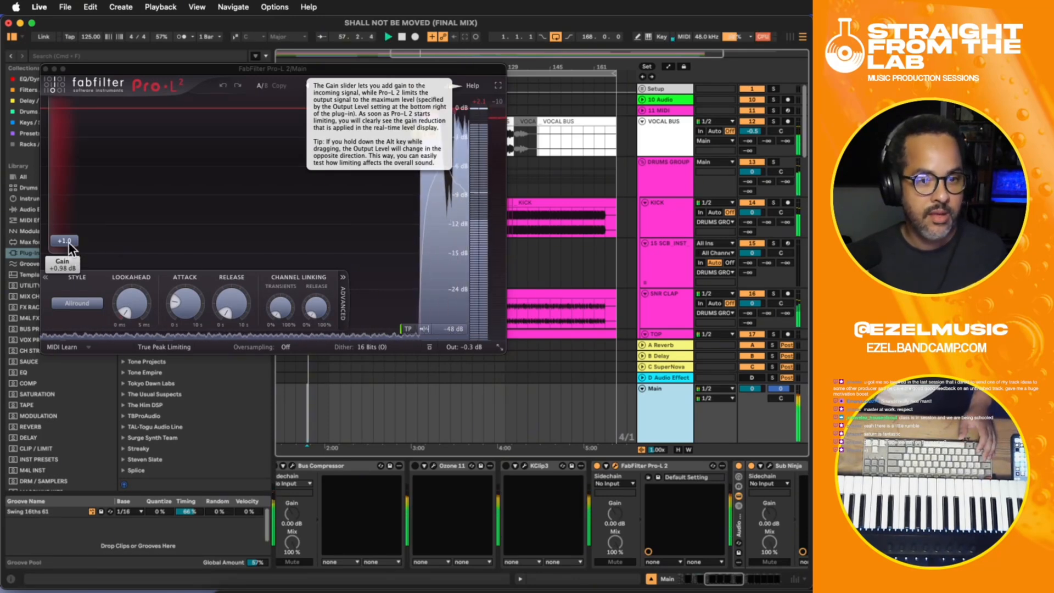
- Raise the Pro-L 2 gain to +3.00 dB while listening to the mix, and close the limiter window
{"action": "left_click_drag", "start_coordinate": [68, 242], "coordinate": [67, 230]}
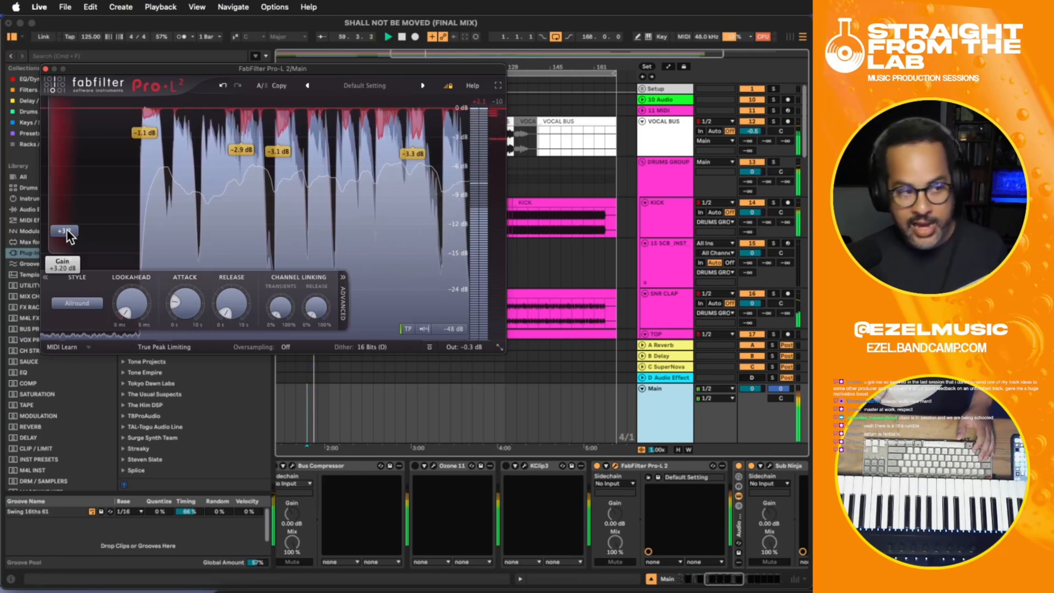
{"action": "left_click_drag", "start_coordinate": [67, 231], "coordinate": [67, 233]}
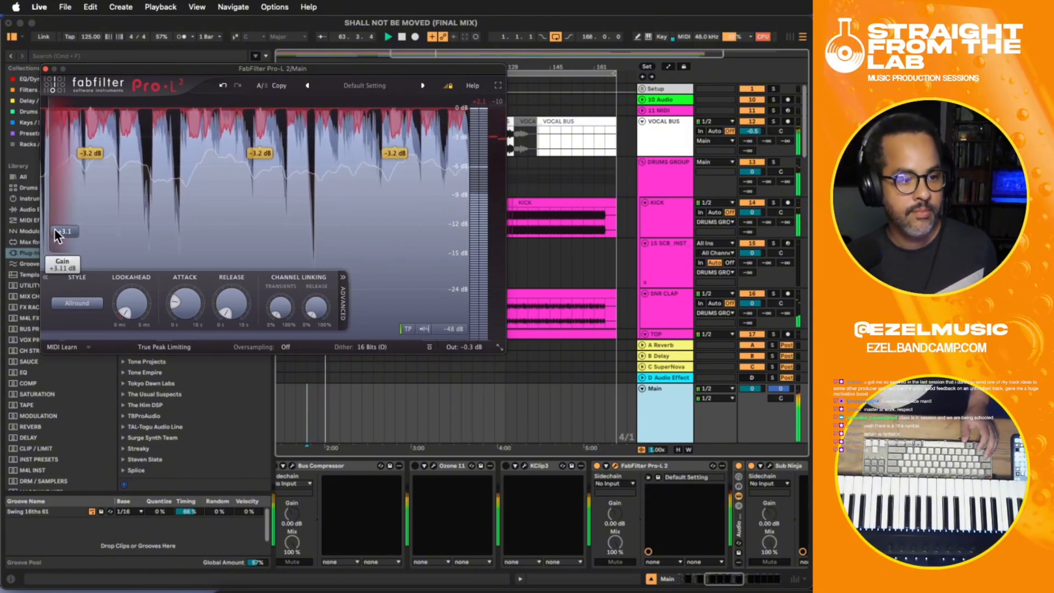
{"action": "left_click_drag", "start_coordinate": [54, 229], "coordinate": [56, 232]}
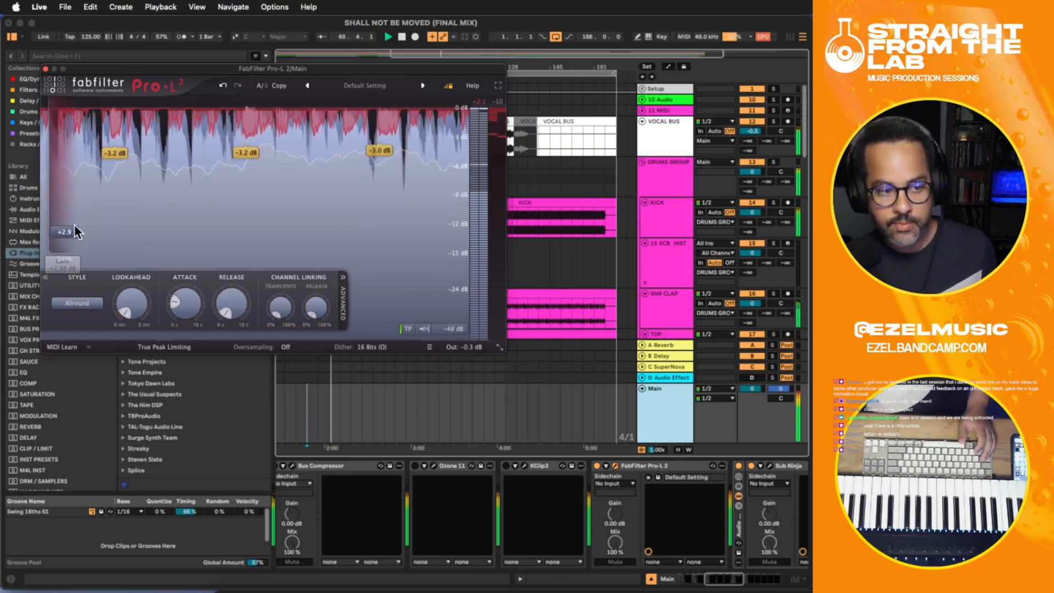
{"action": "mouse_move", "coordinate": [69, 230]}
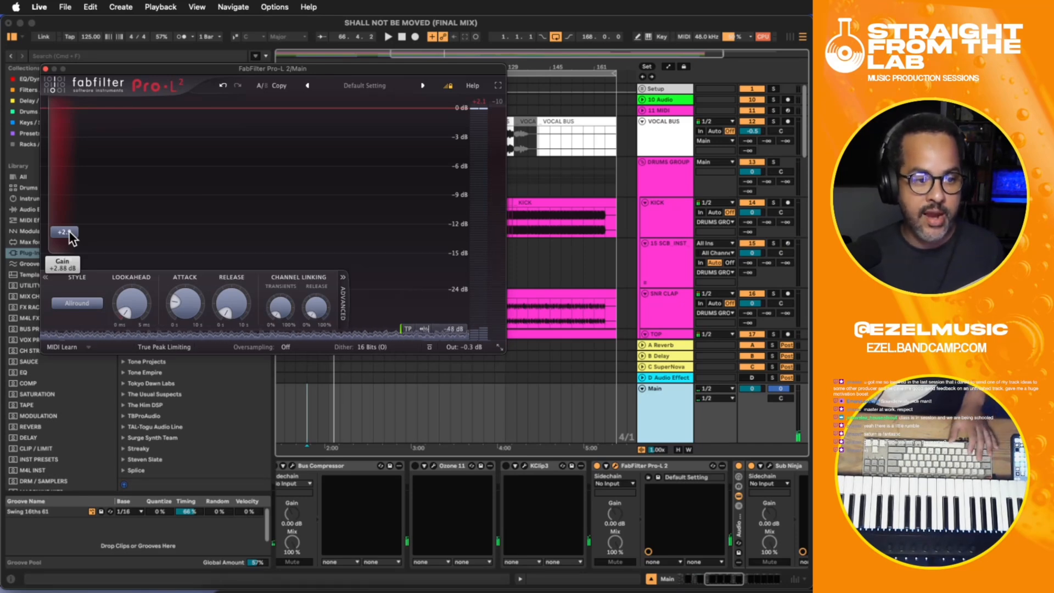
{"action": "key", "text": "space"}
{"action": "left_click_drag", "start_coordinate": [68, 233], "coordinate": [66, 232]}
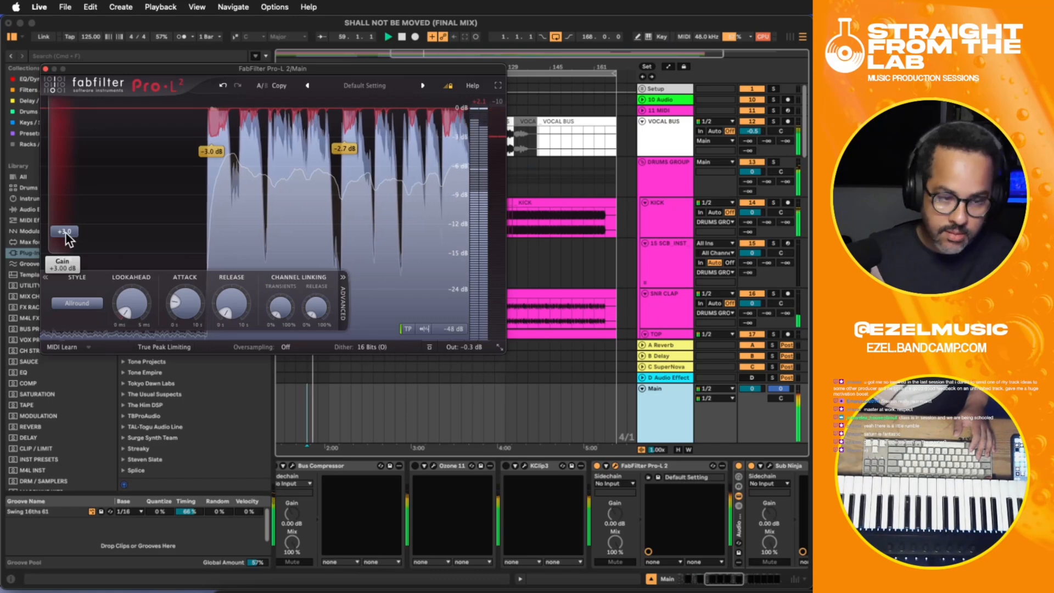
{"action": "left_click", "coordinate": [46, 68]}
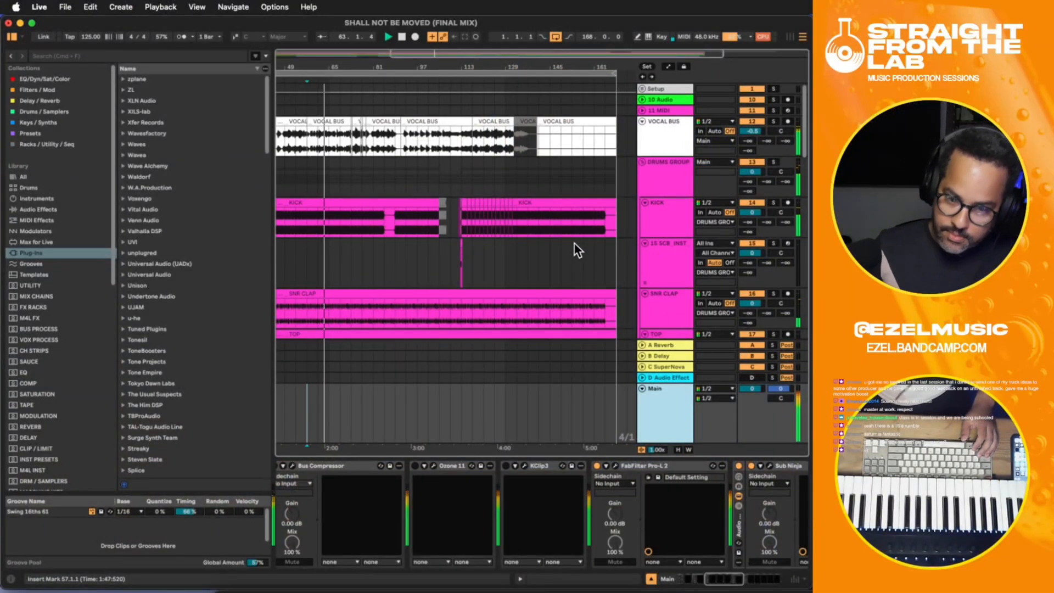
- Display the BASS track's device chain and open its Compassion compressor
{"action": "scroll", "coordinate": [631, 233], "scroll_direction": "down", "scroll_amount": 5}
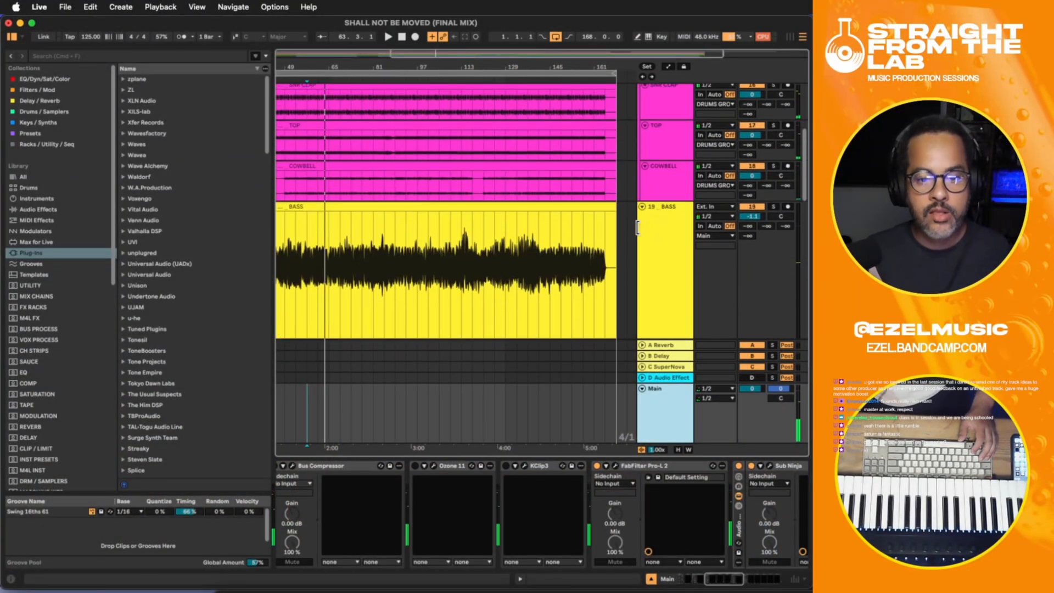
{"action": "left_click", "coordinate": [664, 267]}
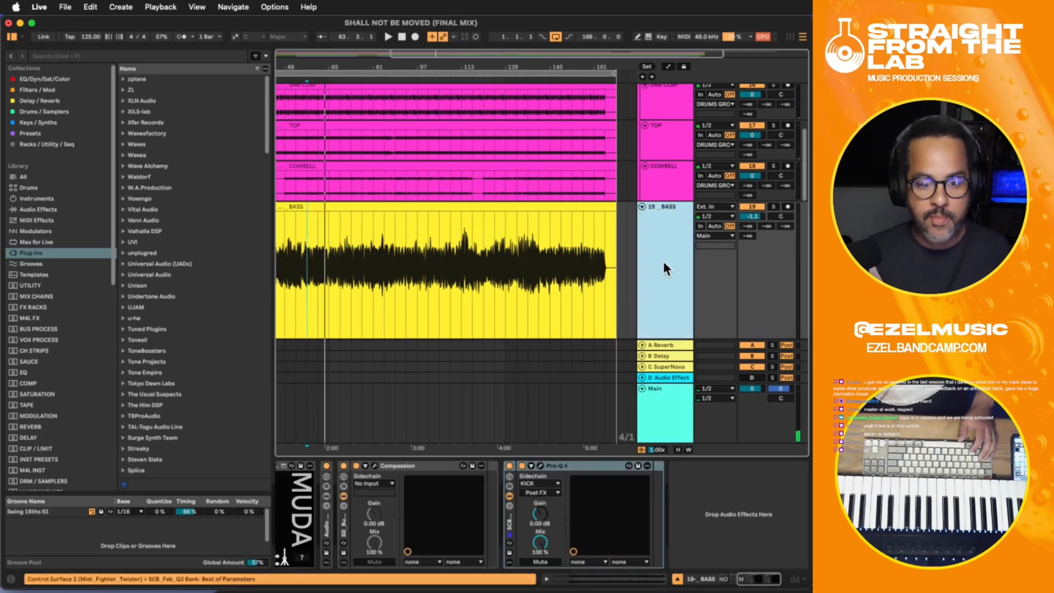
{"action": "left_click", "coordinate": [375, 466]}
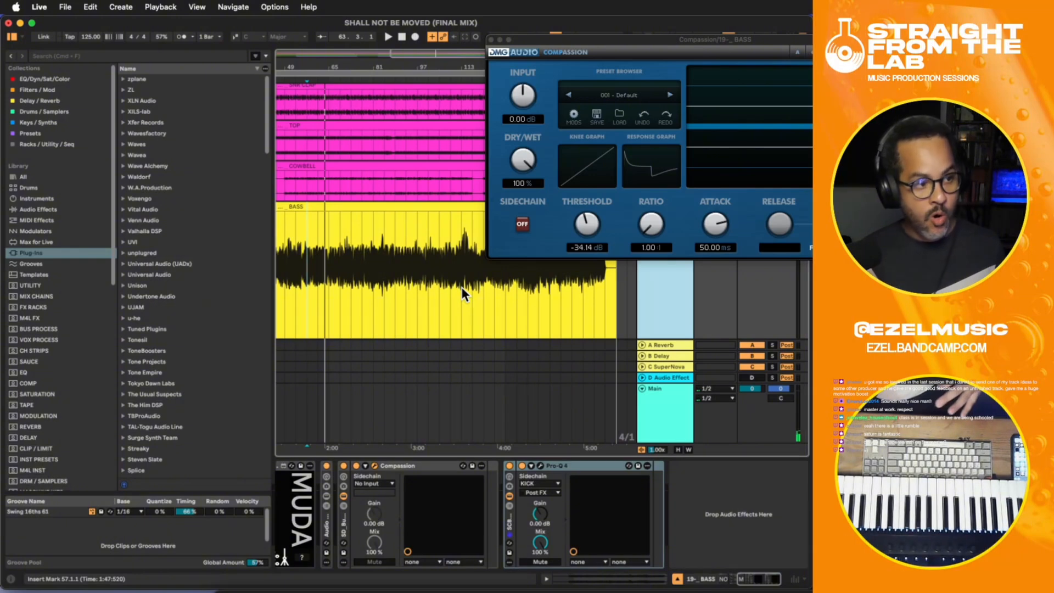
- Lower the BASS compressor's threshold to -37.94 dB while the song plays, and close the Compassion window
{"action": "key", "text": "space"}
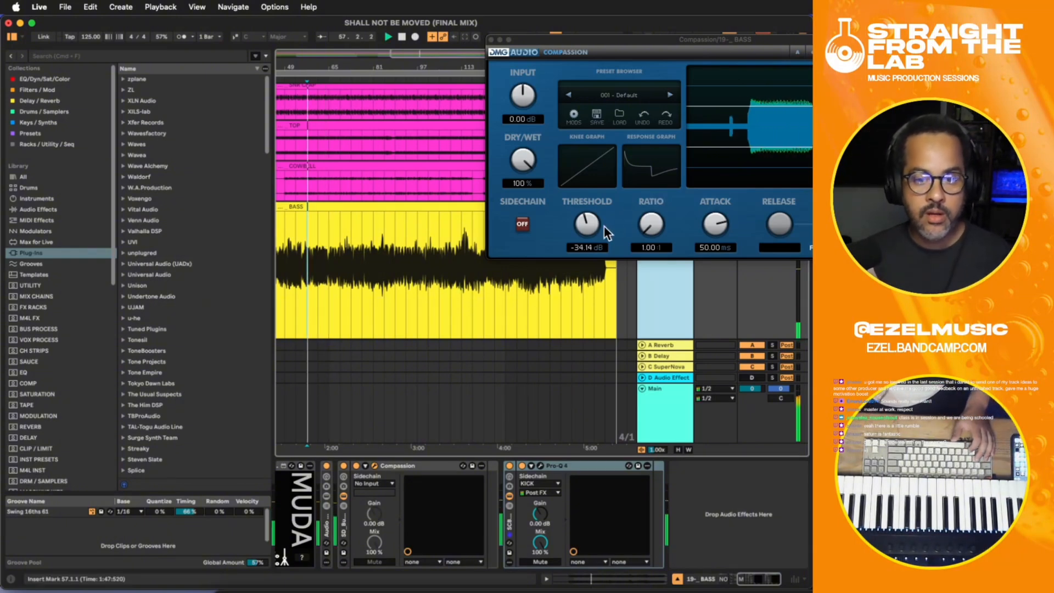
{"action": "left_click_drag", "start_coordinate": [591, 226], "coordinate": [586, 228]}
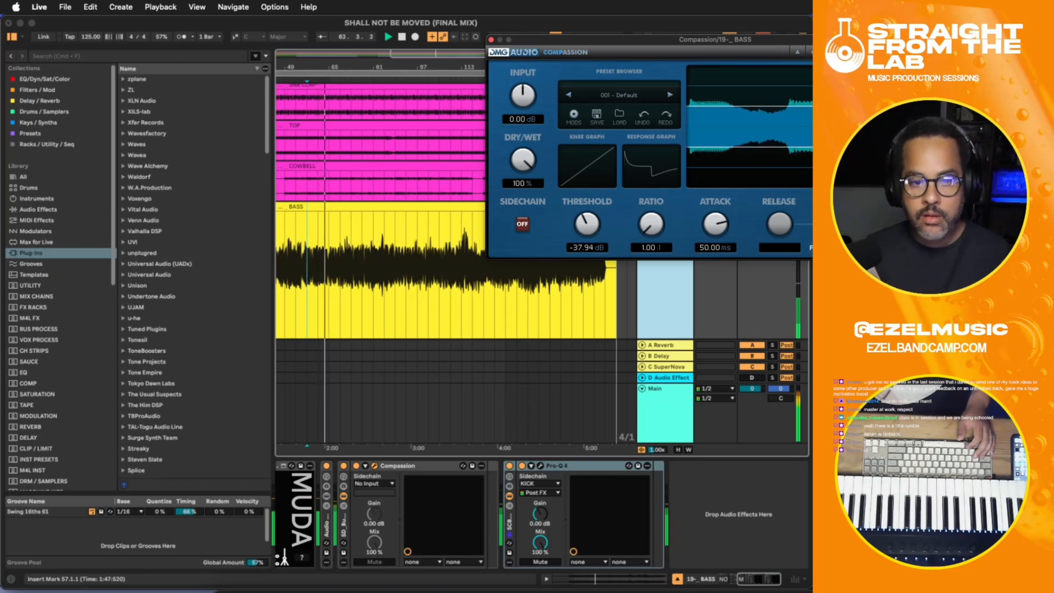
{"action": "left_click", "coordinate": [491, 39]}
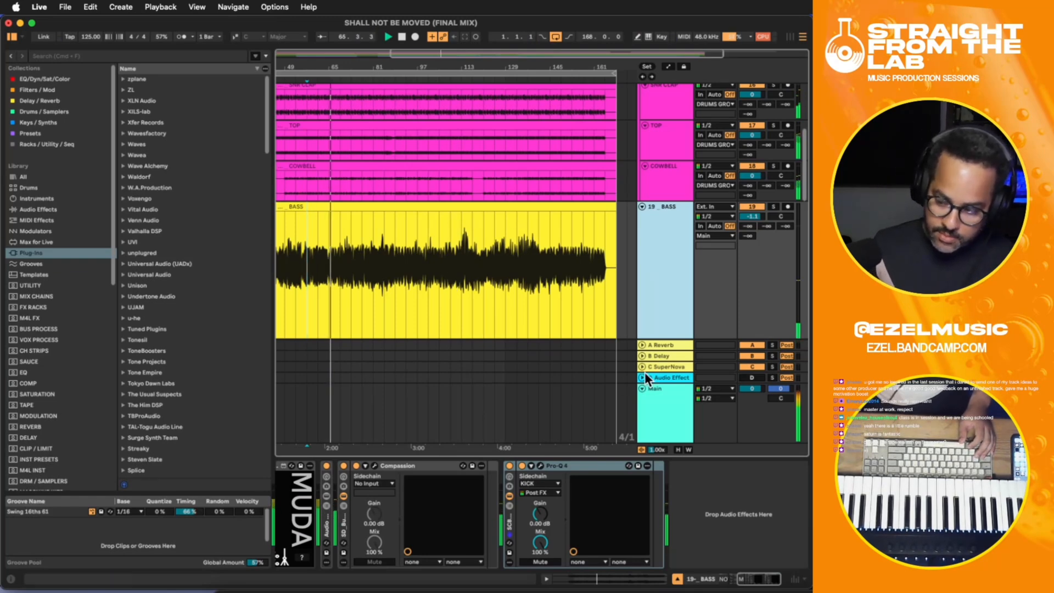
- Display the Main track's device chain and open the ADPTR MetricAB plug-in at its end
{"action": "scroll", "coordinate": [648, 379], "scroll_direction": "down", "scroll_amount": 10}
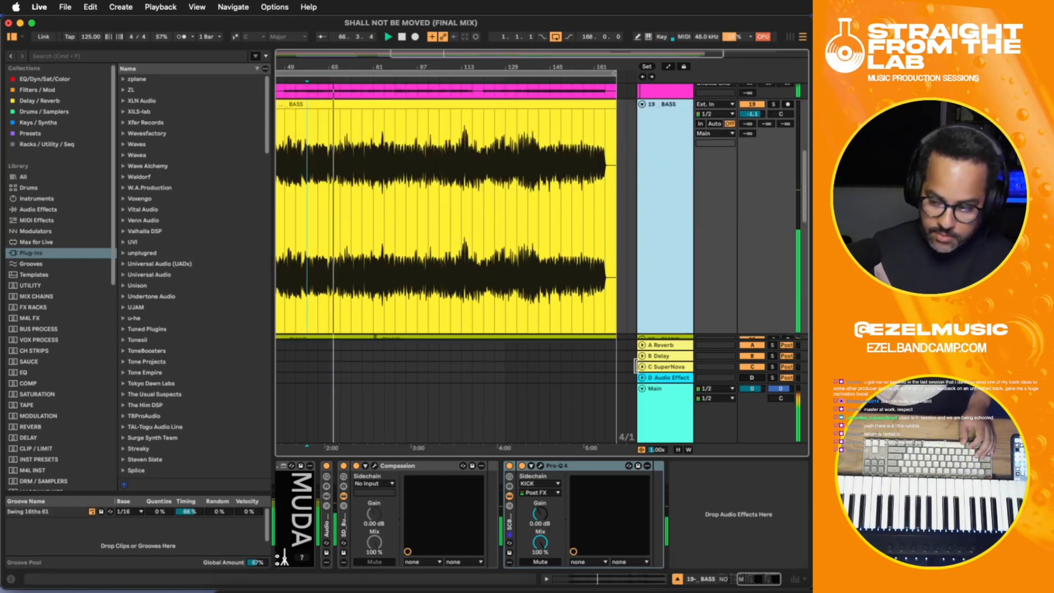
{"action": "left_click", "coordinate": [660, 423]}
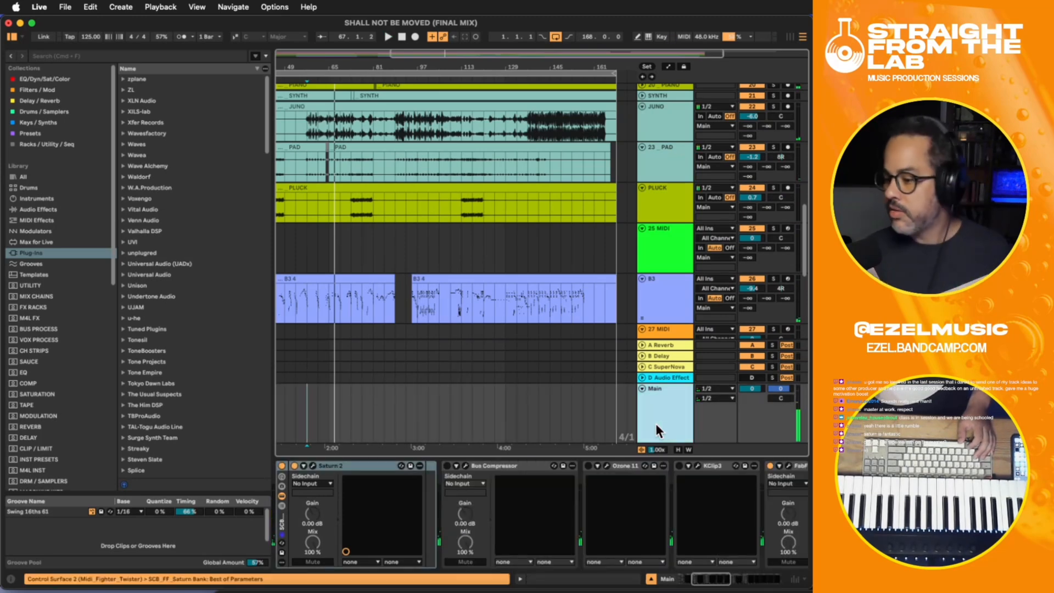
{"action": "left_click_drag", "start_coordinate": [703, 578], "coordinate": [763, 583]}
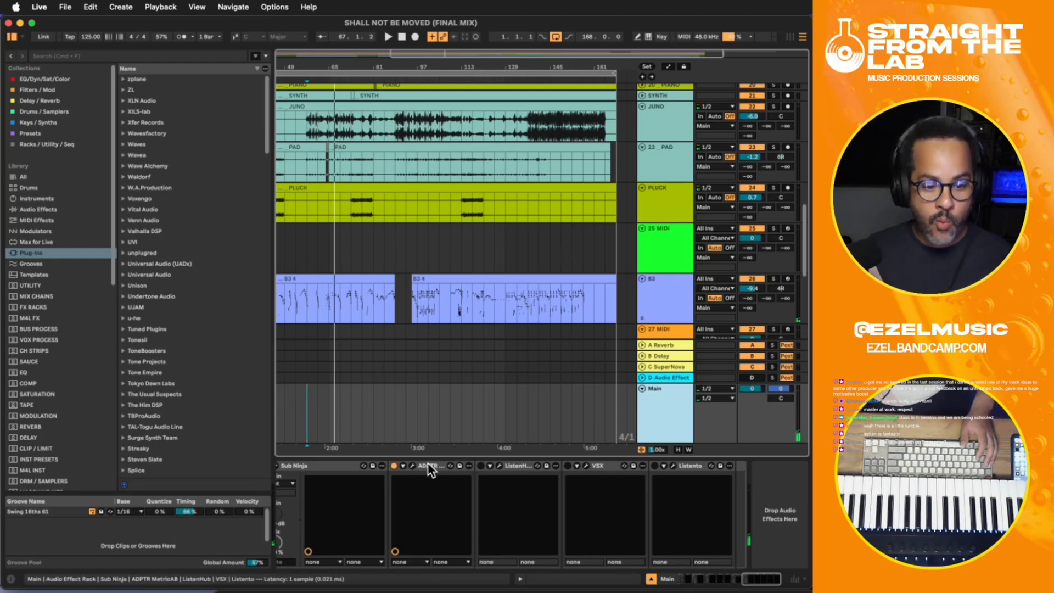
{"action": "left_click", "coordinate": [413, 465]}
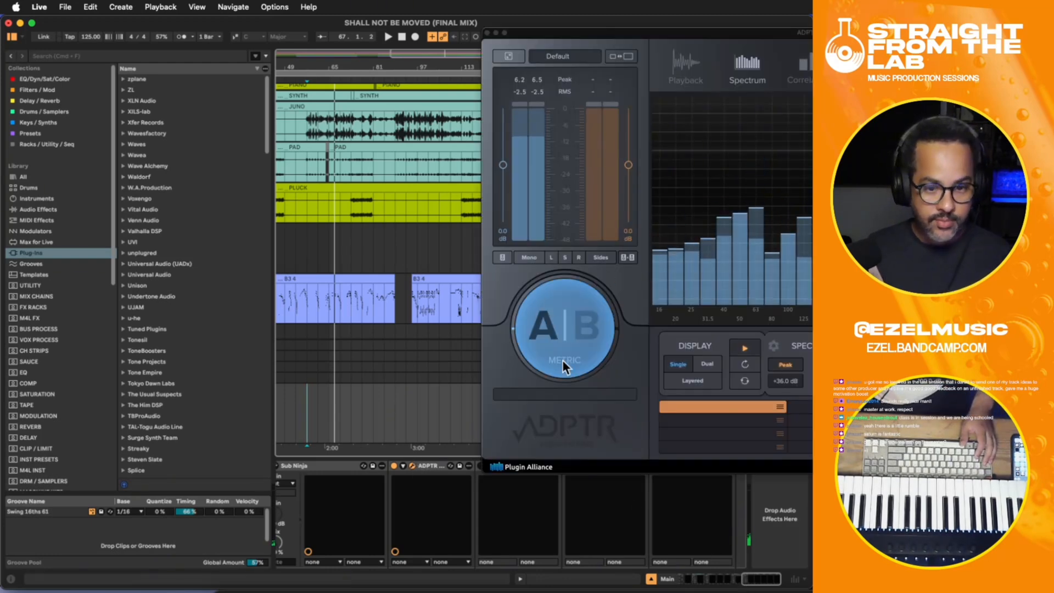
- Switch to Finder, show the Desktop folder, and move its window aside to reach the reference tracks
{"action": "left_click", "coordinate": [228, 589]}
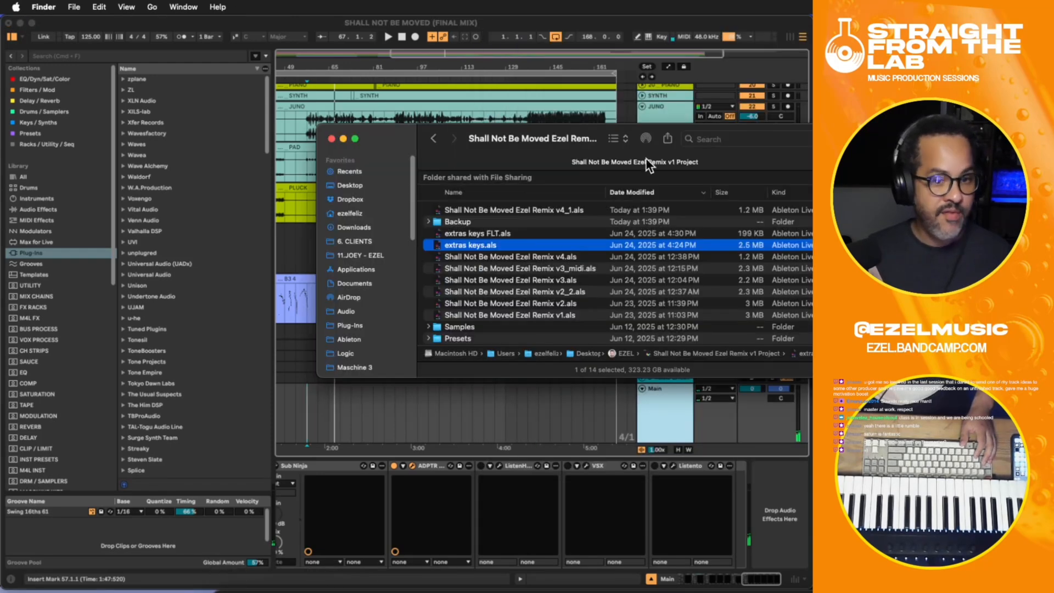
{"action": "left_click", "coordinate": [343, 195]}
{"action": "left_click", "coordinate": [352, 185]}
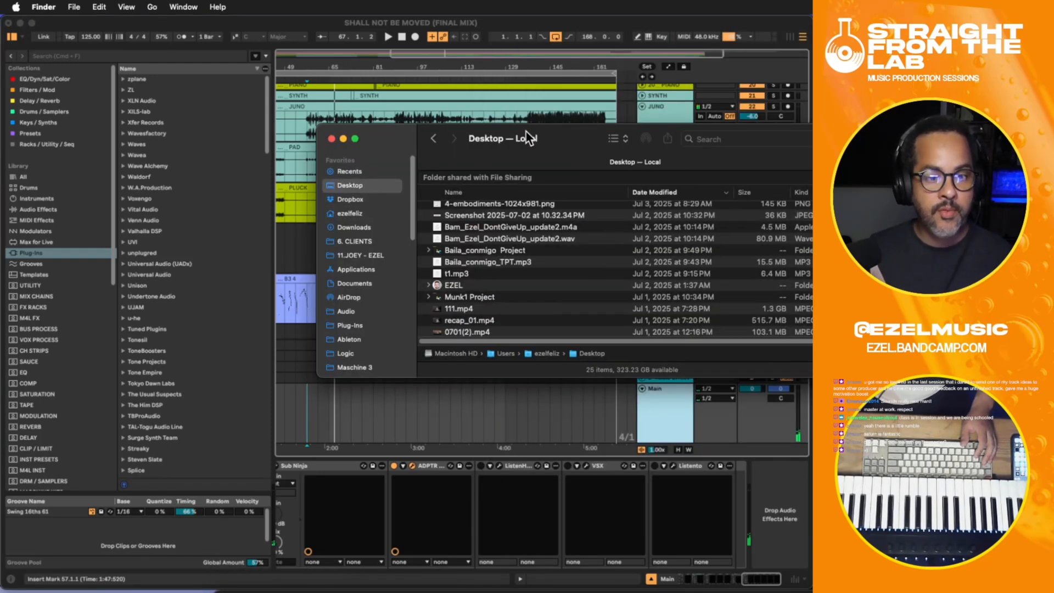
{"action": "left_click_drag", "start_coordinate": [584, 129], "coordinate": [970, 155]}
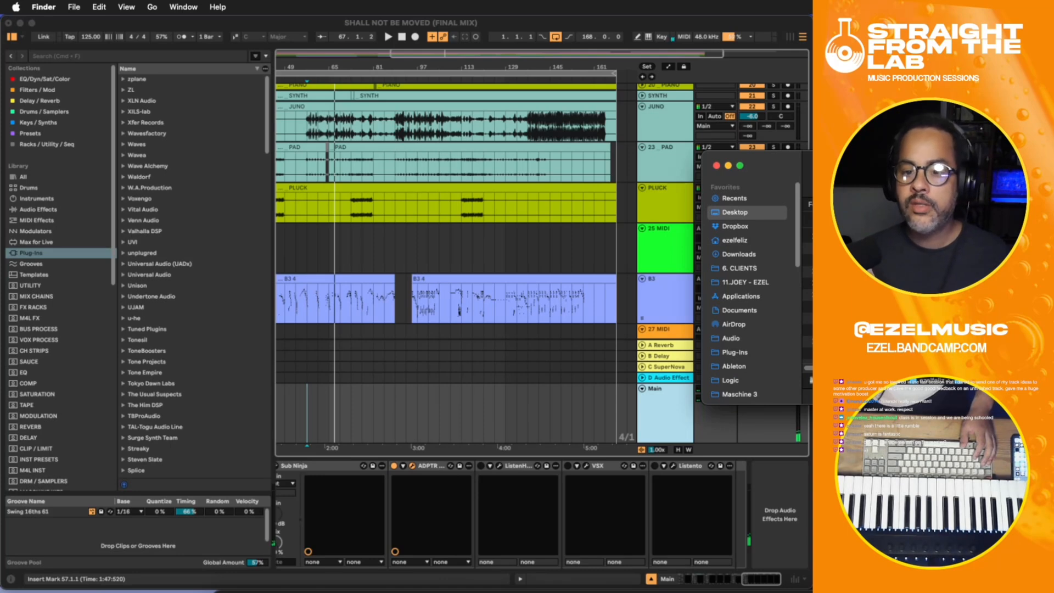
{"action": "left_click", "coordinate": [808, 249]}
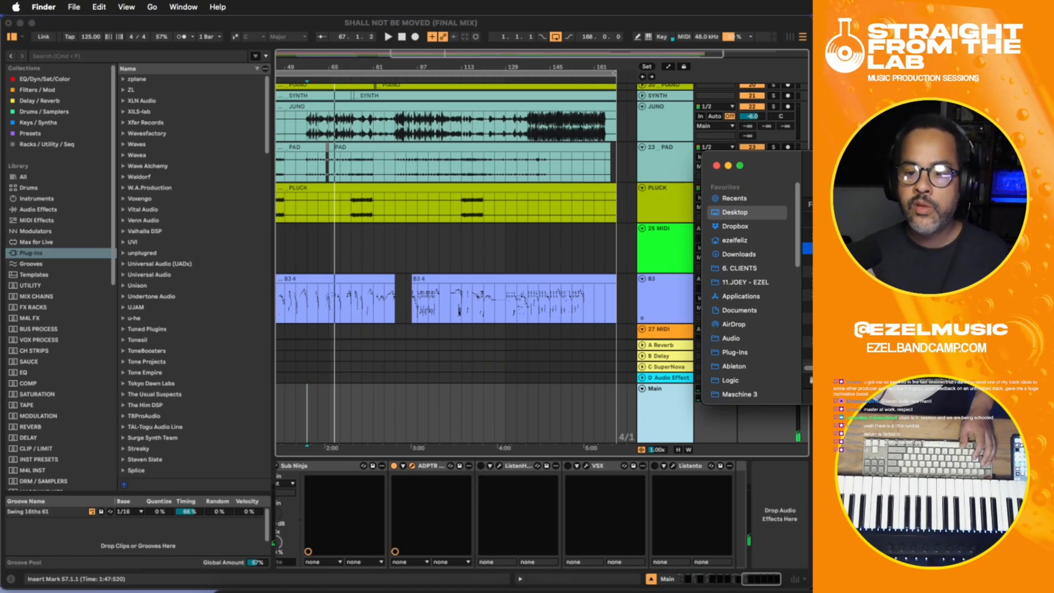
- Load the Angels (Crackazat Remix) file from Finder into MetricAB's first reference slot
{"action": "left_click", "coordinate": [655, 401]}
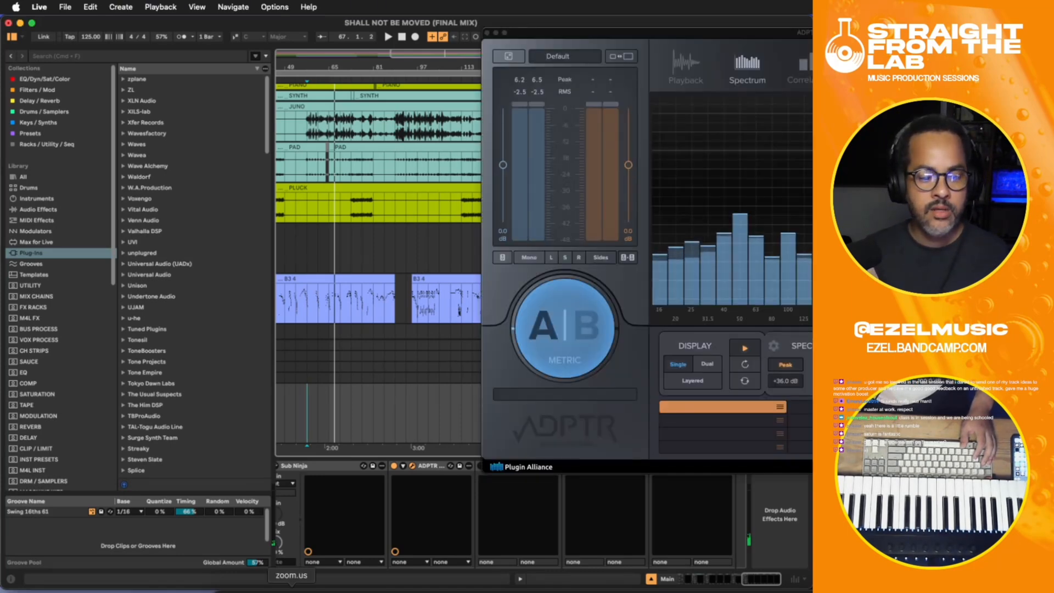
{"action": "left_click", "coordinate": [228, 590]}
{"action": "left_click_drag", "start_coordinate": [807, 260], "coordinate": [746, 400]}
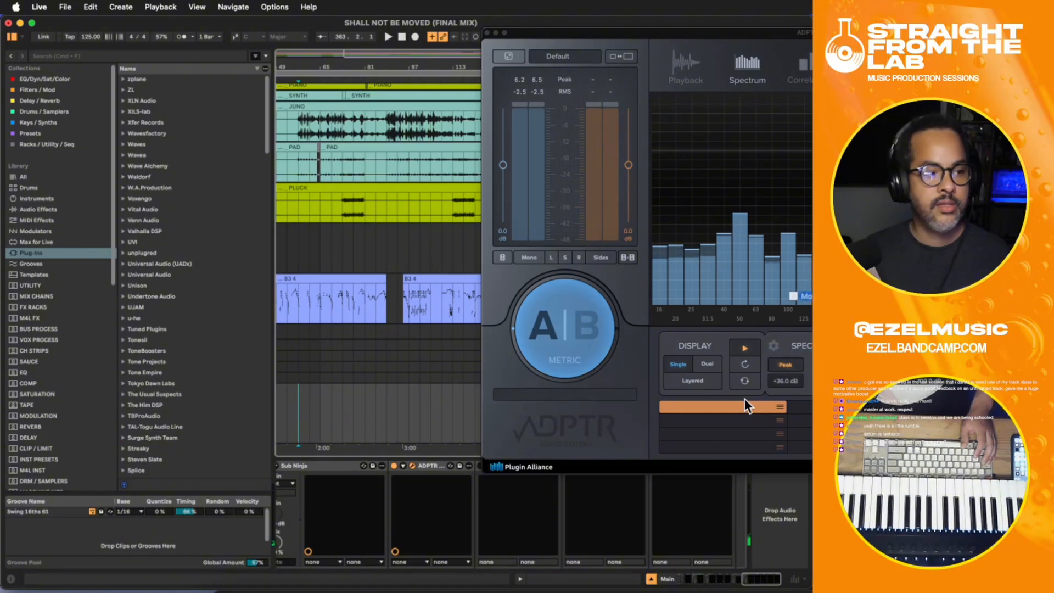
{"action": "left_click_drag", "start_coordinate": [756, 34], "coordinate": [552, 85]}
{"action": "key", "text": "super+Tab"}
{"action": "left_click_drag", "start_coordinate": [807, 260], "coordinate": [515, 453]}
{"action": "key", "text": "super+Tab"}
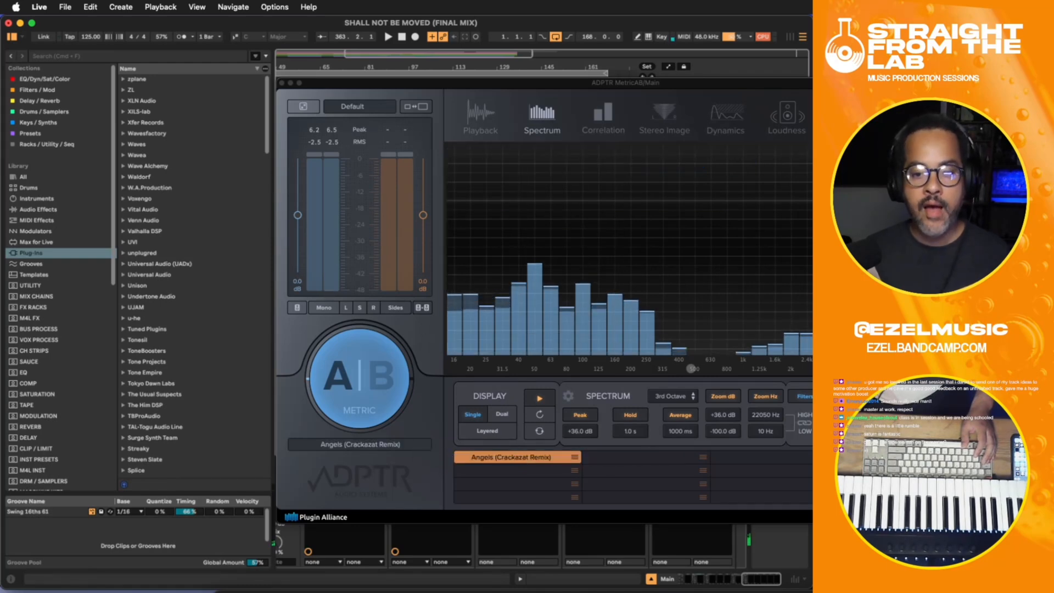
- Load Rather Be (Richard Earnshaw Remix) into MetricAB's second reference slot and close the Finder window
{"action": "key", "text": "super+Tab"}
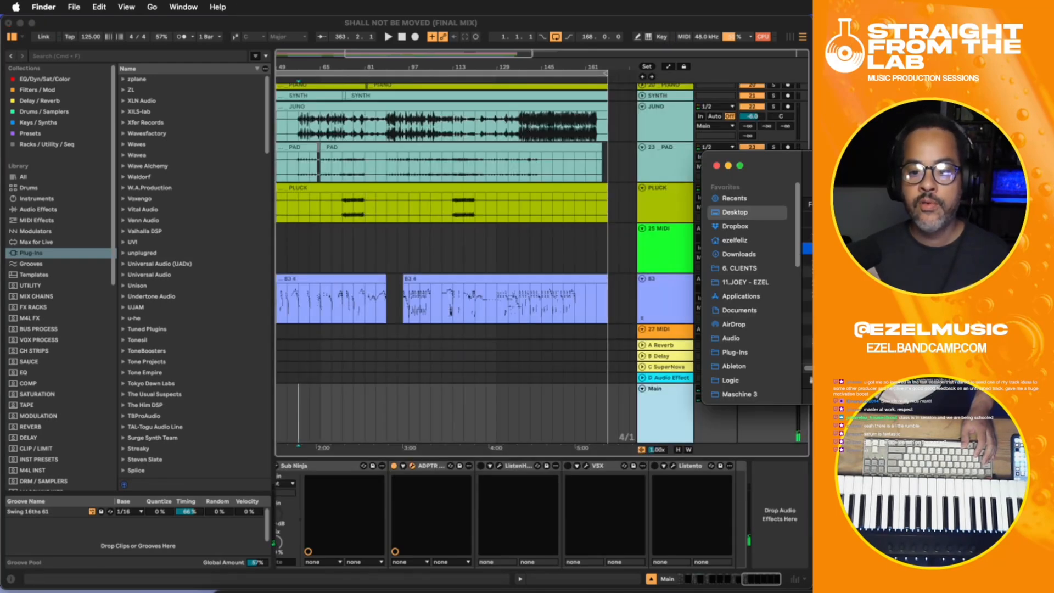
{"action": "left_click_drag", "start_coordinate": [807, 249], "coordinate": [626, 457]}
{"action": "key", "text": "super+Tab"}
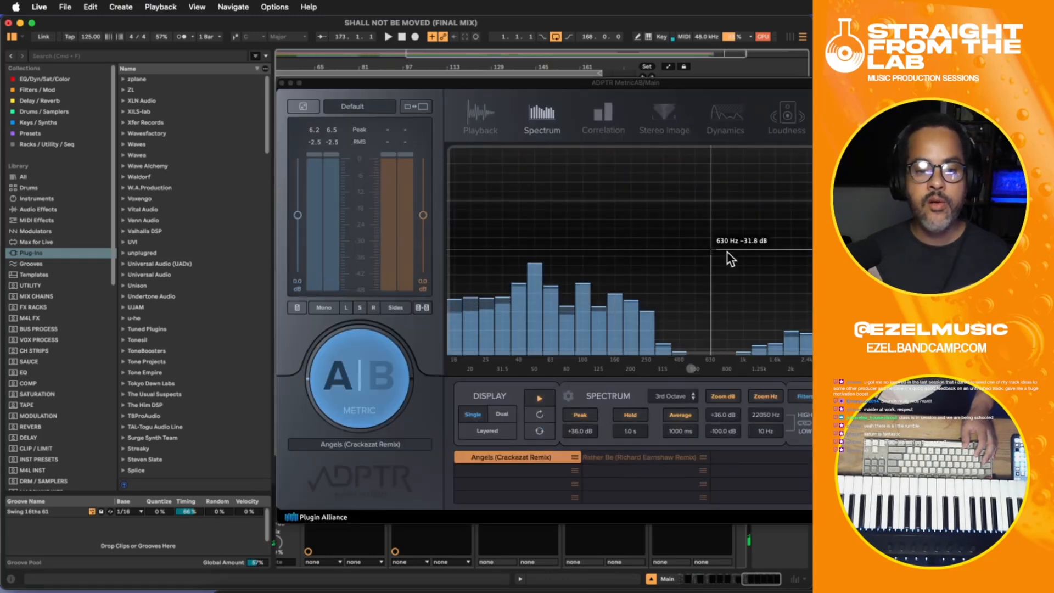
{"action": "key", "text": "super+Tab"}
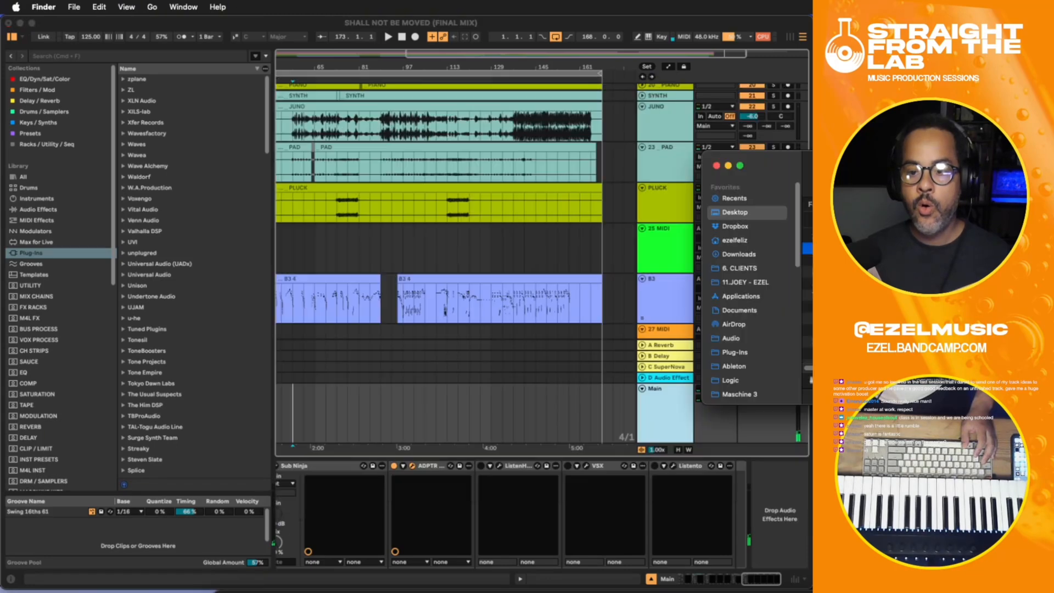
{"action": "left_click", "coordinate": [717, 165]}
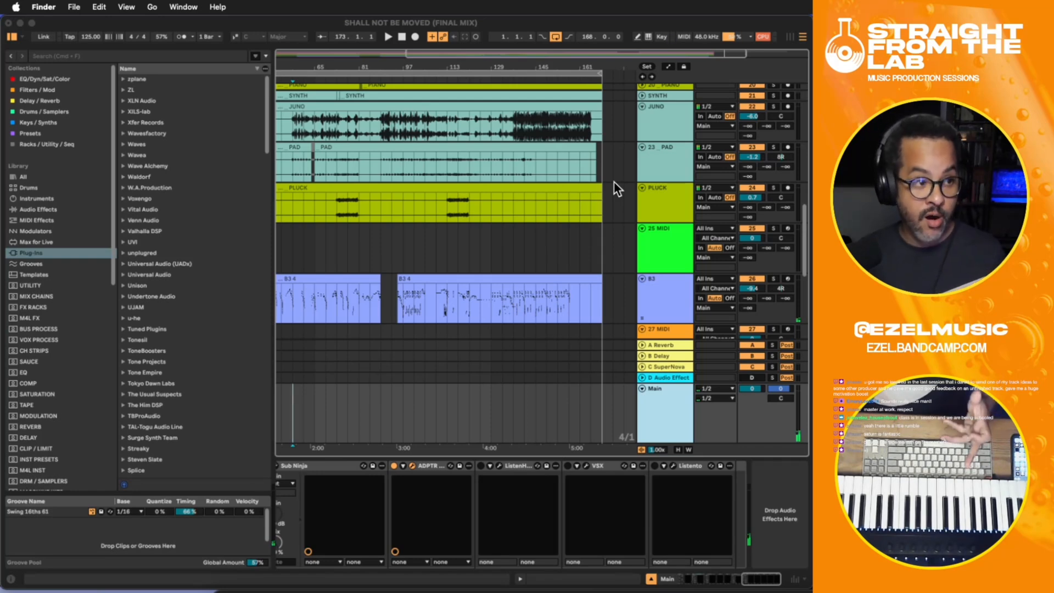
- Move the MetricAB window below the transport and play the song from bar 69
{"action": "left_click", "coordinate": [373, 195]}
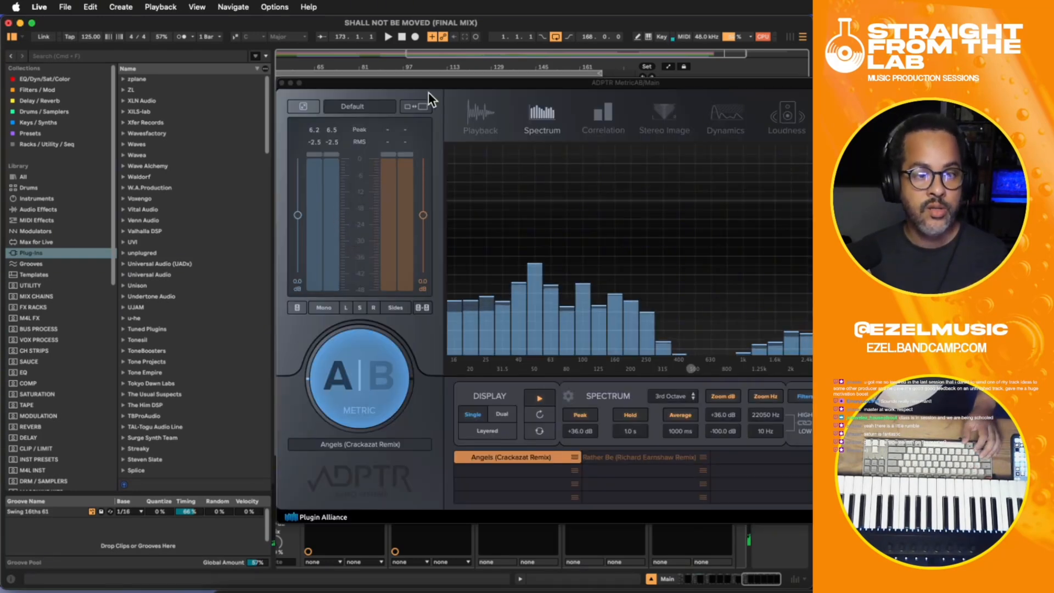
{"action": "left_click_drag", "start_coordinate": [430, 84], "coordinate": [453, 204]}
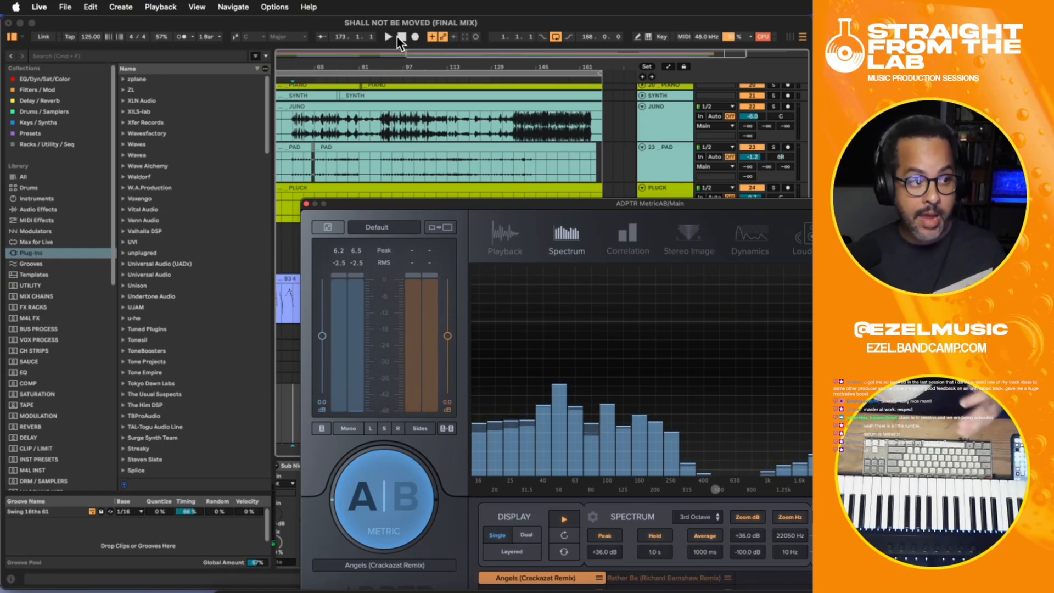
{"action": "left_click", "coordinate": [400, 37]}
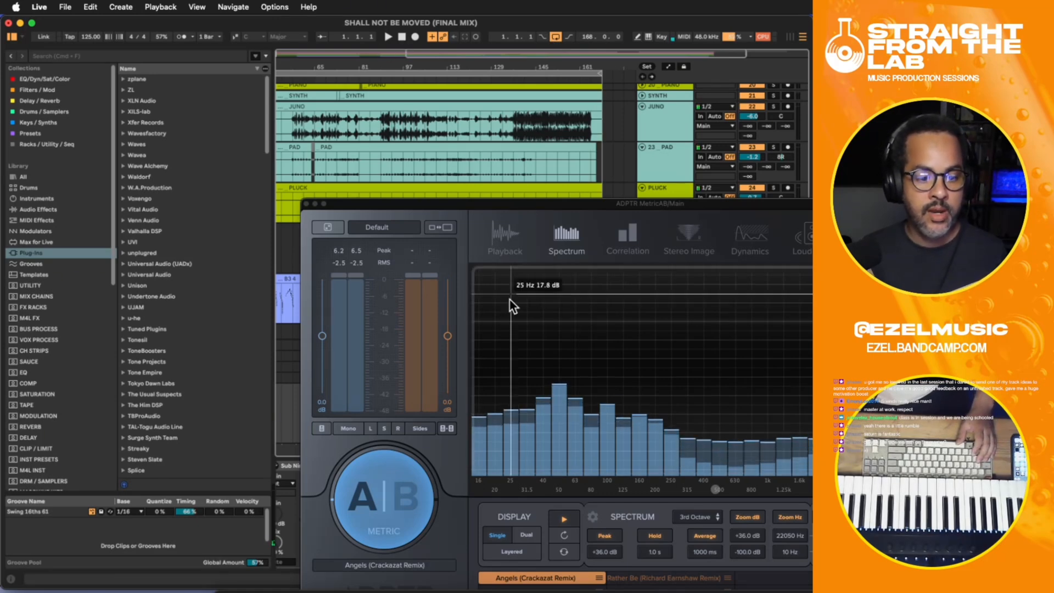
{"action": "key", "text": "space"}
{"action": "left_click", "coordinate": [329, 130]}
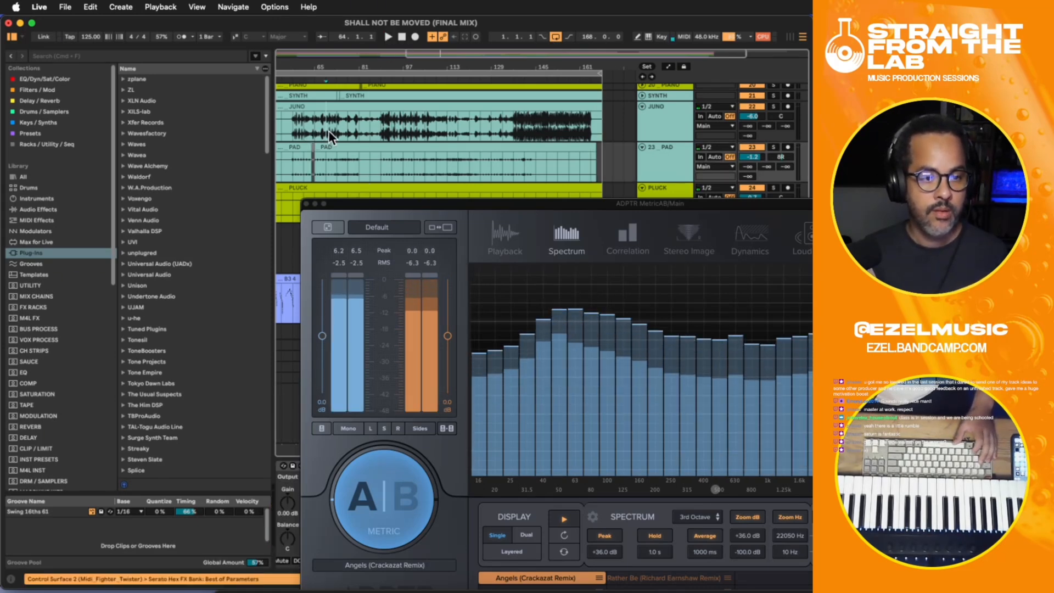
- Display the STRINGS track's device chain and solo the track during playback
{"action": "left_click_drag", "start_coordinate": [397, 205], "coordinate": [729, 302]}
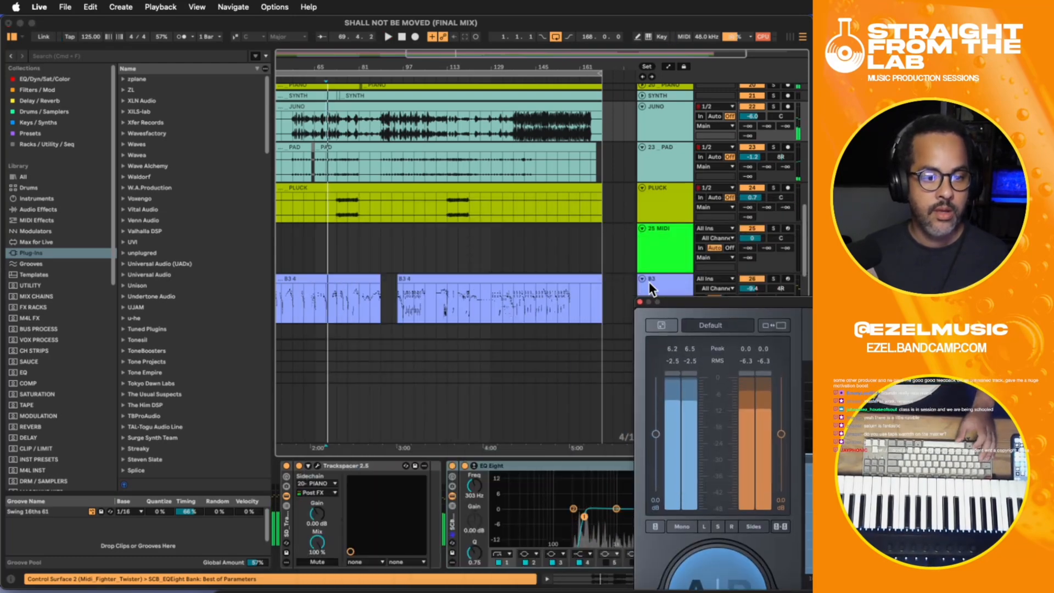
{"action": "scroll", "coordinate": [681, 266], "scroll_direction": "down", "scroll_amount": 10}
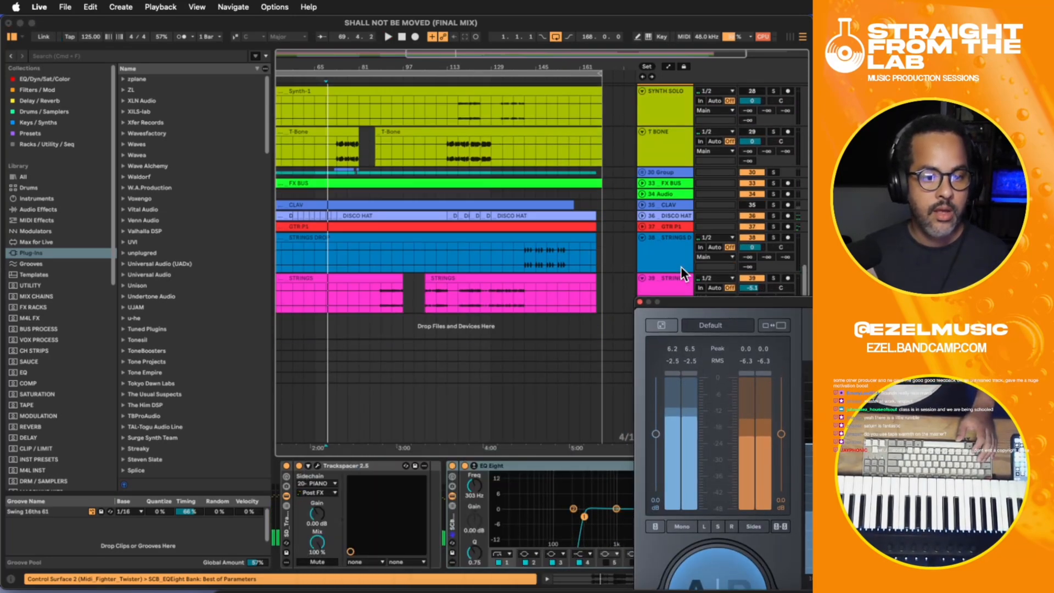
{"action": "left_click", "coordinate": [718, 293]}
{"action": "key", "text": "space"}
{"action": "left_click", "coordinate": [776, 278]}
{"action": "left_click", "coordinate": [775, 278]}
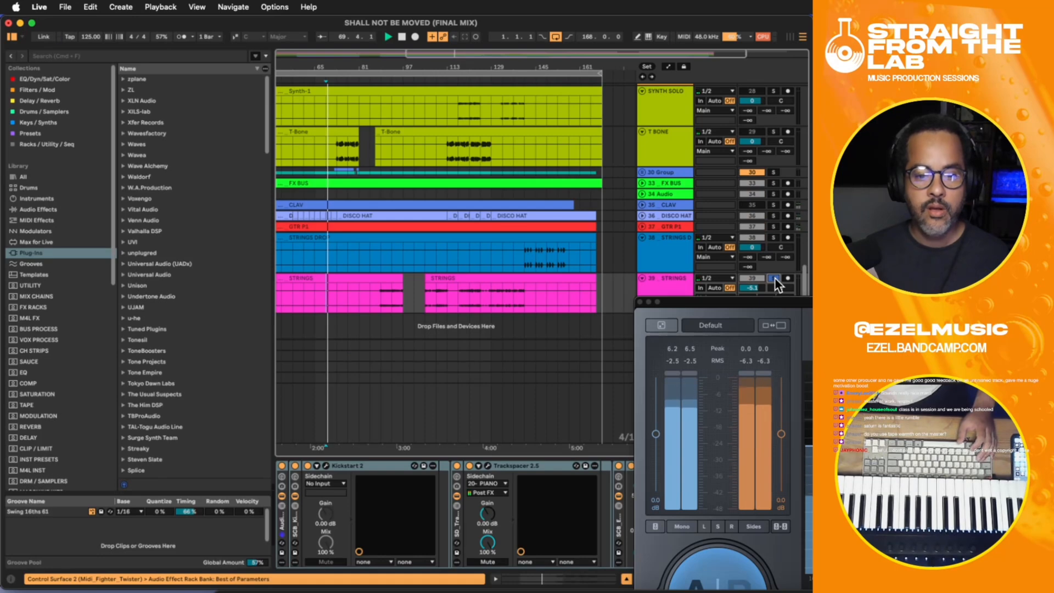
- Open RC-20 Retro Color on the STRINGS track, disable its Noise module, and close the plug-in
{"action": "left_click_drag", "start_coordinate": [677, 301], "coordinate": [776, 328]}
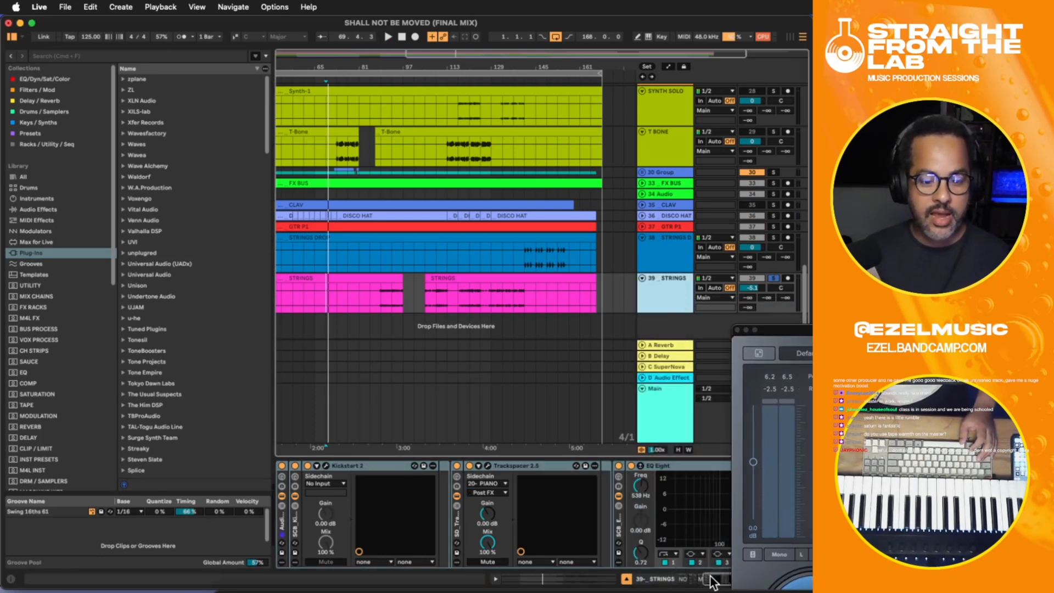
{"action": "left_click_drag", "start_coordinate": [714, 579], "coordinate": [742, 582]}
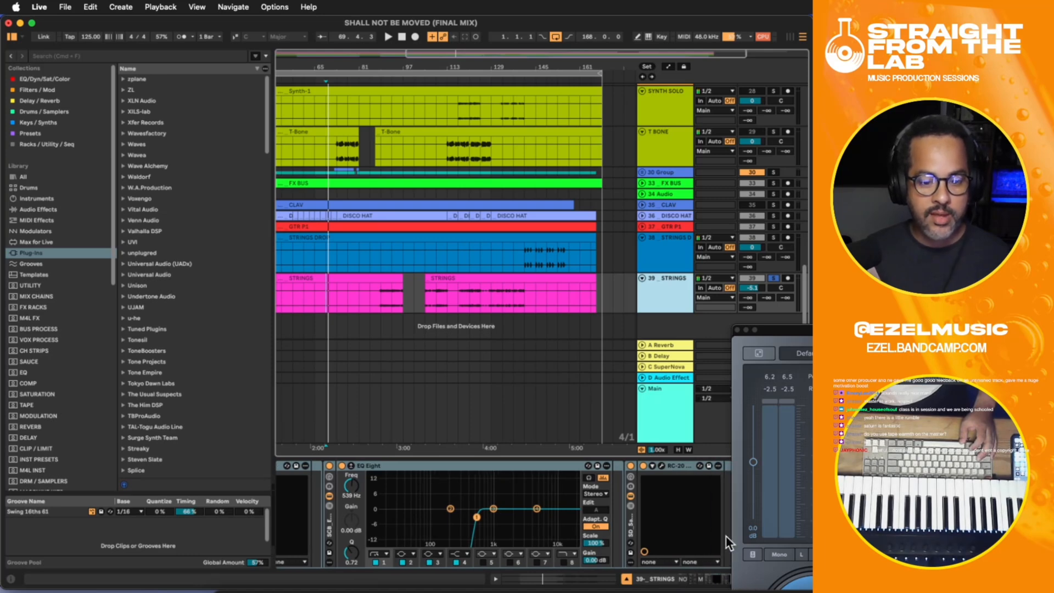
{"action": "left_click", "coordinate": [661, 466]}
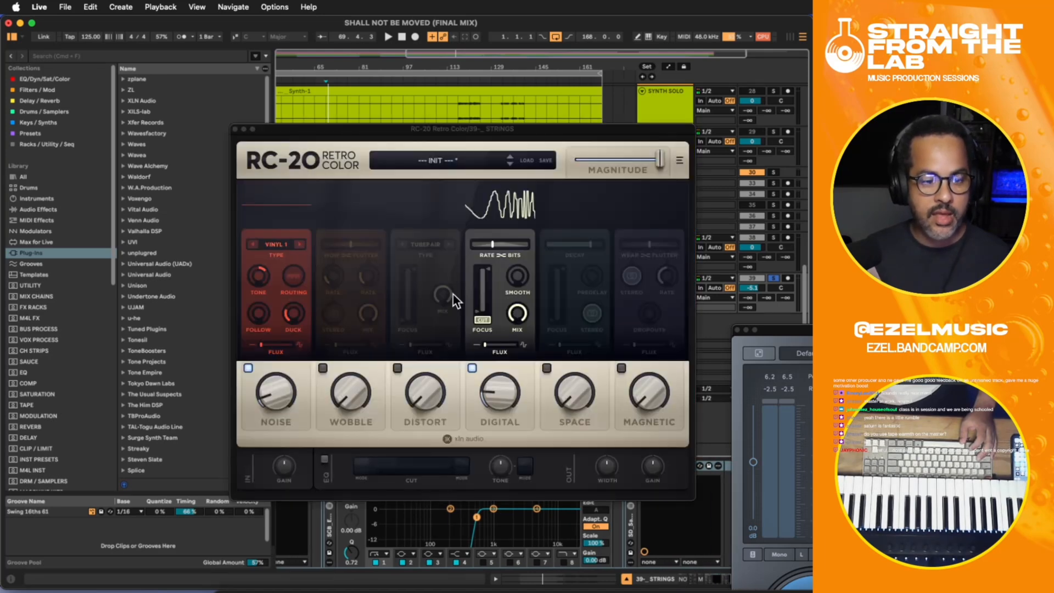
{"action": "left_click", "coordinate": [248, 368]}
{"action": "left_click", "coordinate": [235, 129]}
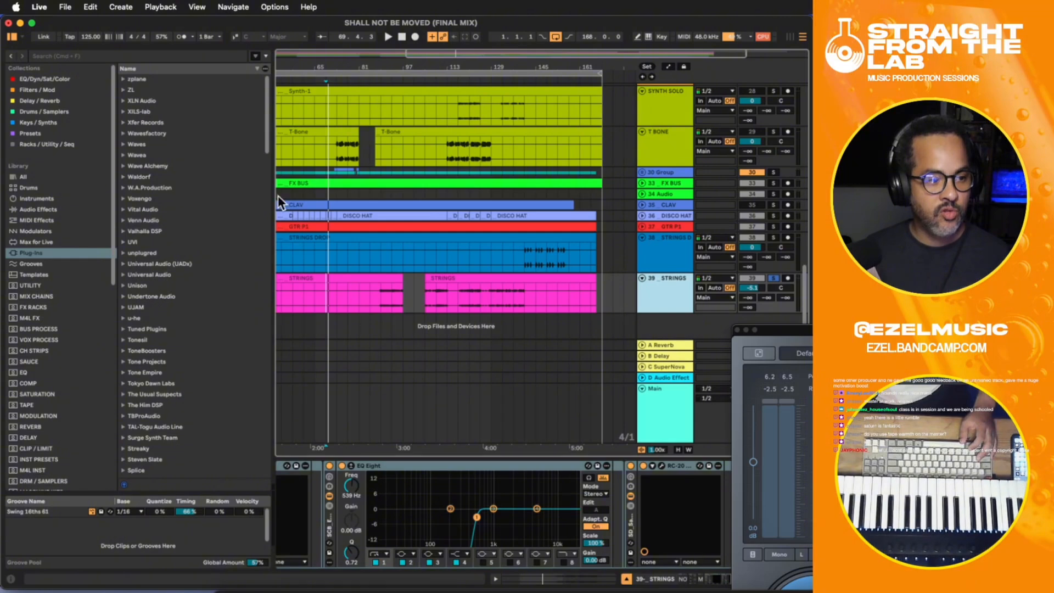
- Play the soloed STRINGS track from bar 85 and examine its spectrum in MetricAB
{"action": "left_click_drag", "start_coordinate": [379, 297], "coordinate": [287, 298]}
{"action": "left_click", "coordinate": [368, 296]}
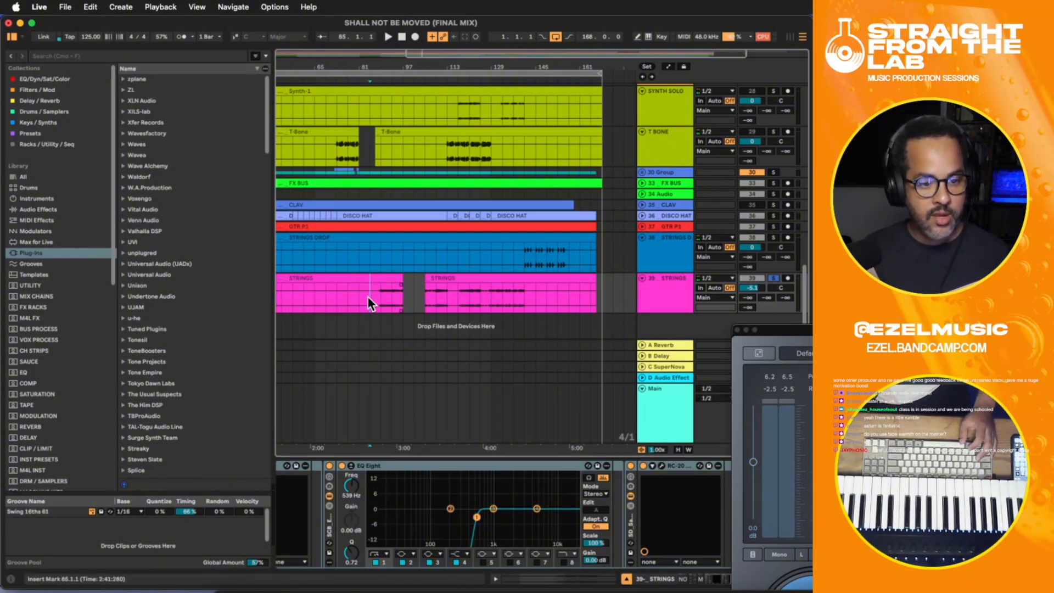
{"action": "left_click_drag", "start_coordinate": [380, 297], "coordinate": [327, 300]}
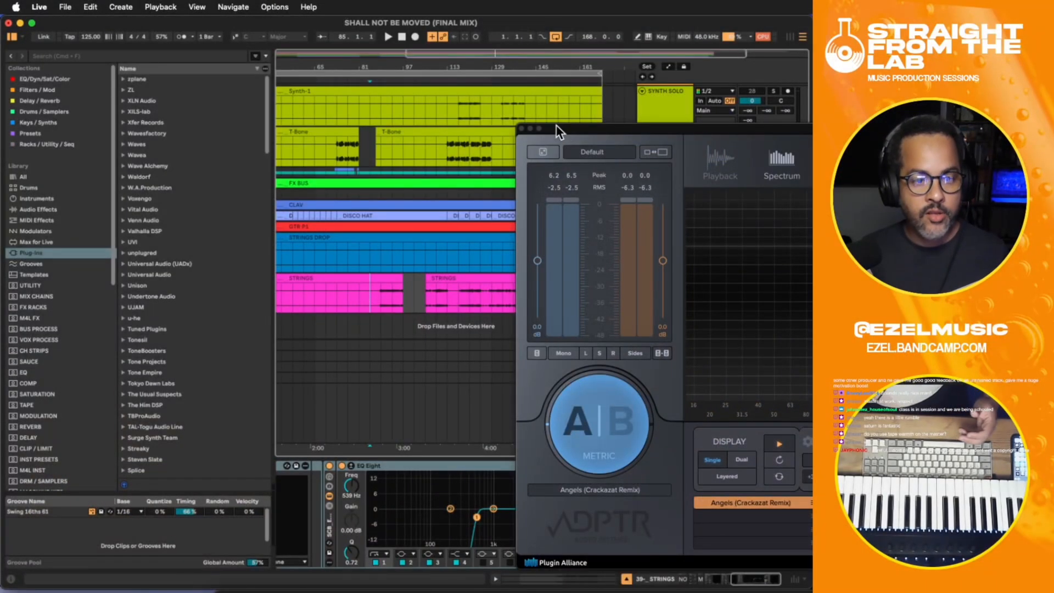
{"action": "left_click_drag", "start_coordinate": [556, 126], "coordinate": [86, 84]}
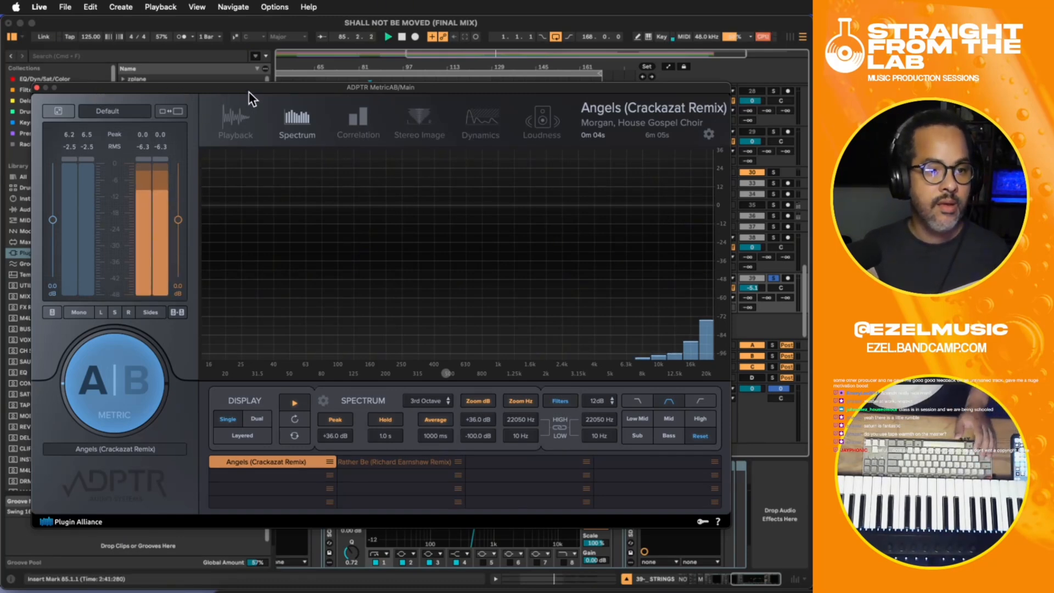
- Unsolo the STRINGS track and play the full mix from bar 69 to examine its spectrum in MetricAB
{"action": "left_click_drag", "start_coordinate": [249, 91], "coordinate": [311, 259]}
{"action": "left_click", "coordinate": [338, 150]}
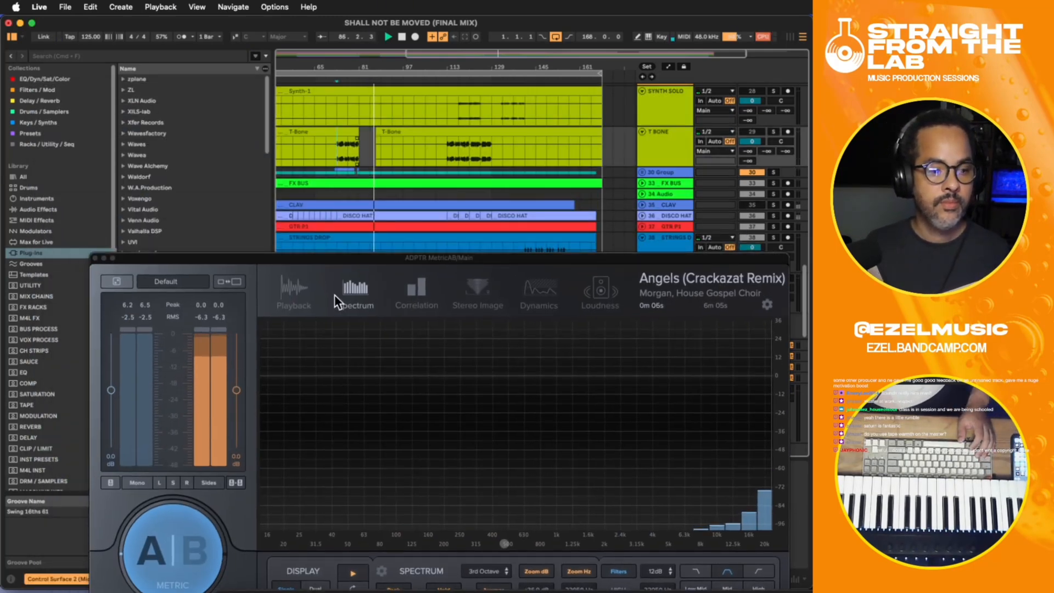
{"action": "key", "text": "space"}
{"action": "mouse_move", "coordinate": [440, 256]}
{"action": "left_mouse_down"}
{"action": "mouse_move", "coordinate": [839, 517]}
{"action": "mouse_move", "coordinate": [839, 448]}
{"action": "left_mouse_up"}
{"action": "left_click", "coordinate": [774, 278]}
{"action": "left_click", "coordinate": [773, 278]}
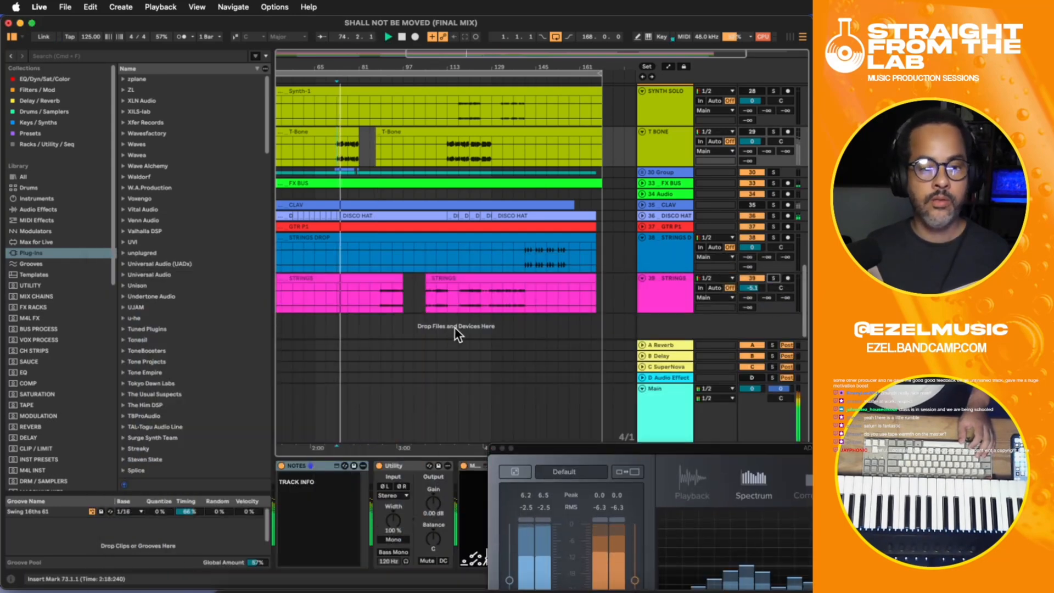
{"action": "left_click", "coordinate": [325, 293]}
{"action": "left_click_drag", "start_coordinate": [613, 447], "coordinate": [298, 103]}
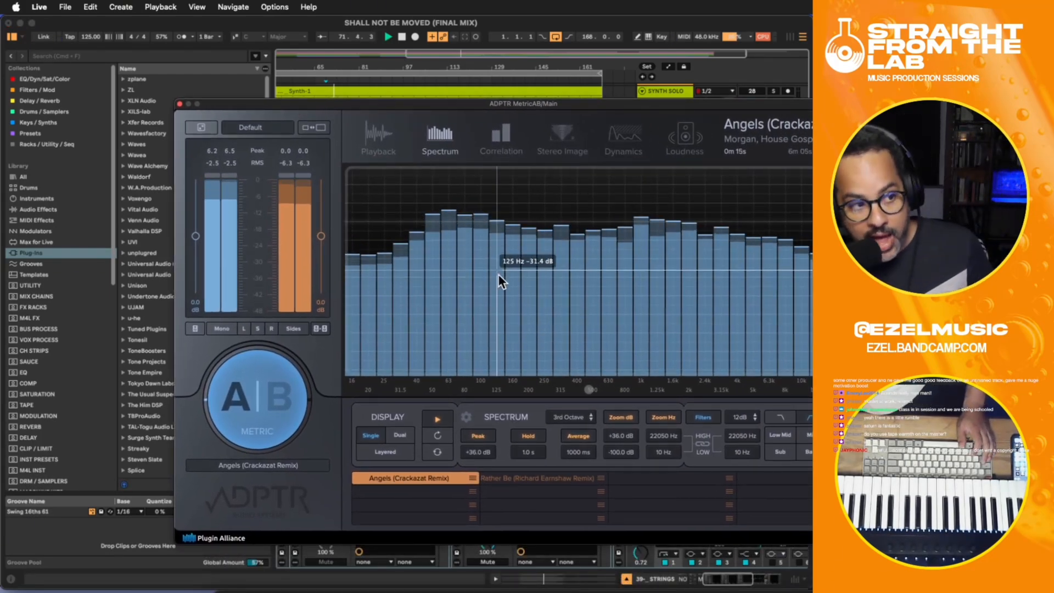
- Set the gain of FabFilter Pro-L 2 on the Main track to about +2.5 dB and close the limiter
{"action": "left_click", "coordinate": [388, 135]}
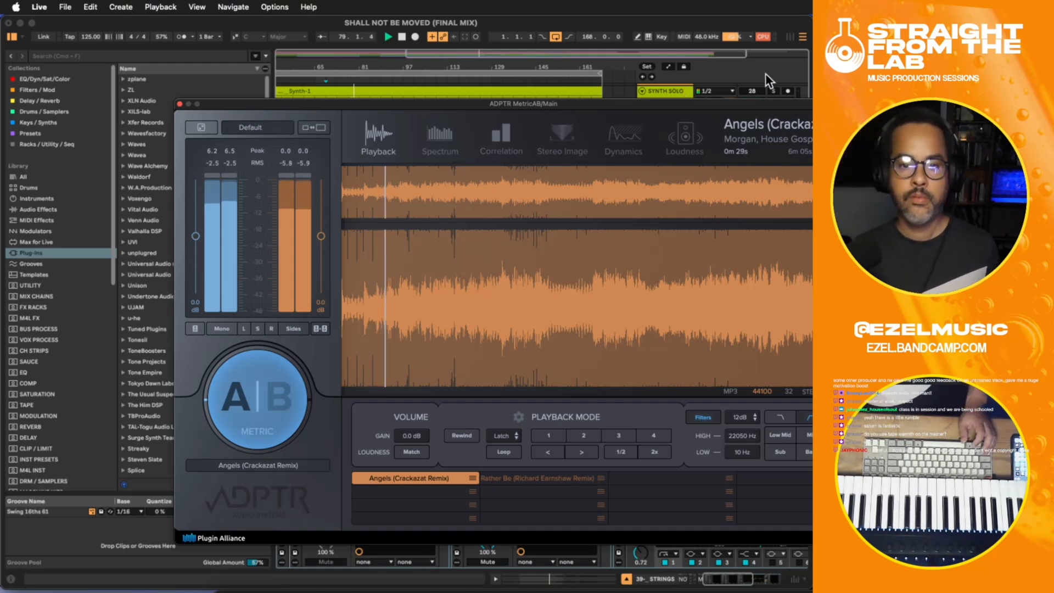
{"action": "left_click_drag", "start_coordinate": [722, 106], "coordinate": [600, 80]}
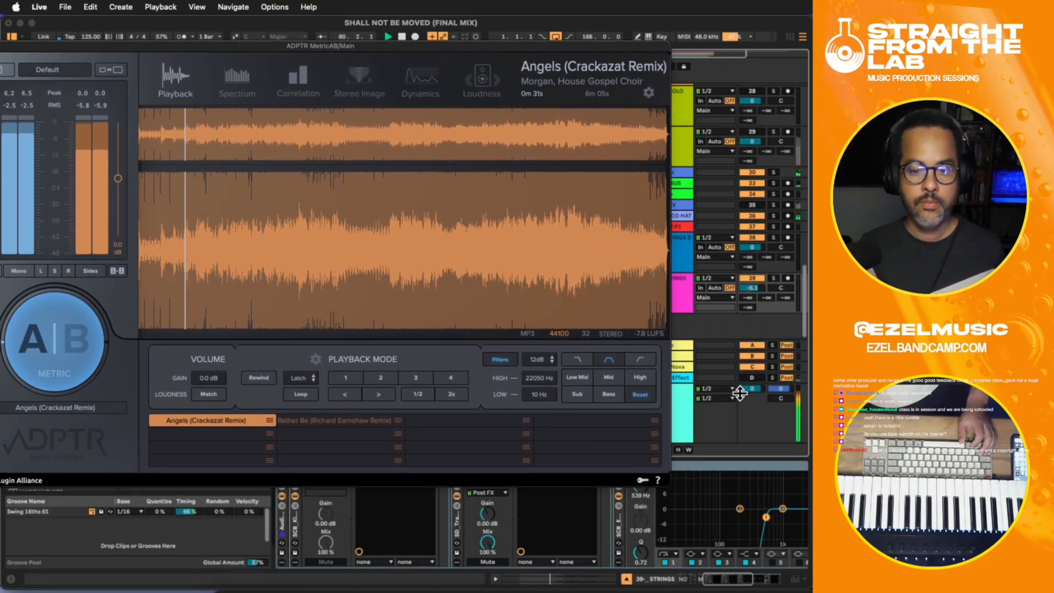
{"action": "left_click", "coordinate": [691, 411]}
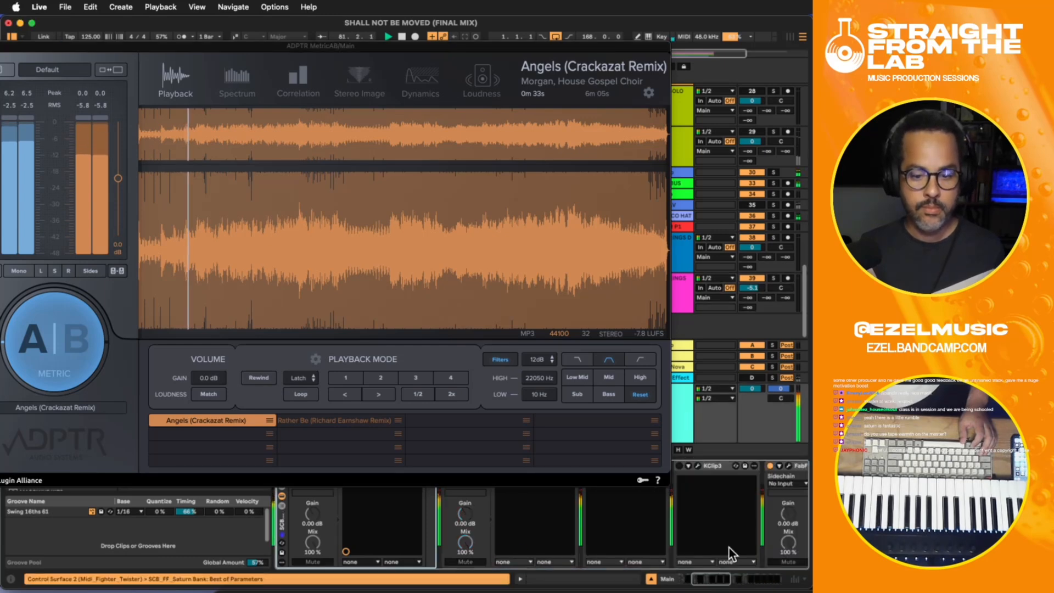
{"action": "left_click", "coordinate": [789, 466]}
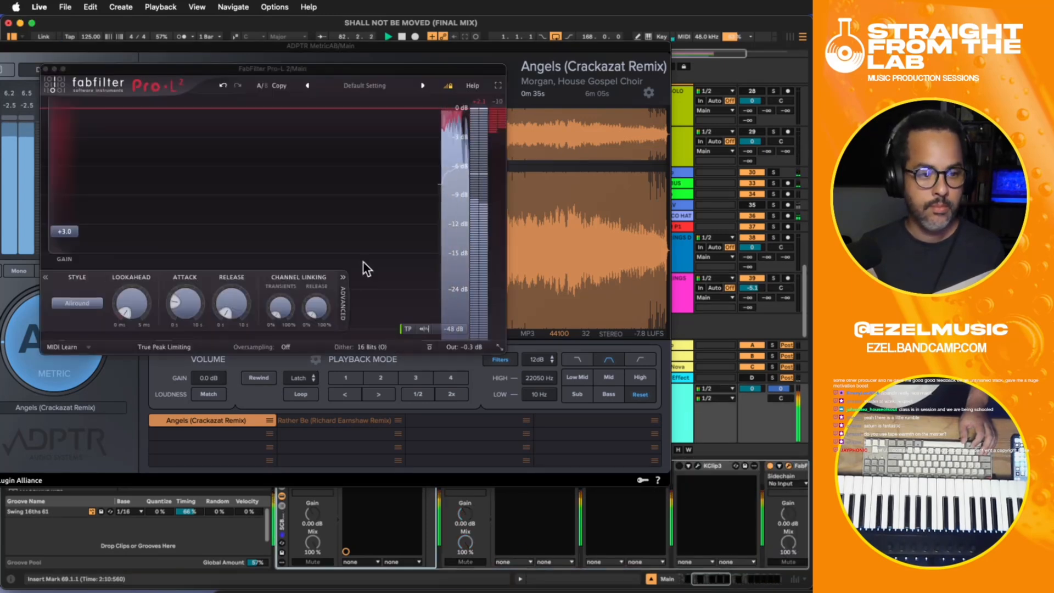
{"action": "left_click_drag", "start_coordinate": [73, 233], "coordinate": [71, 242]}
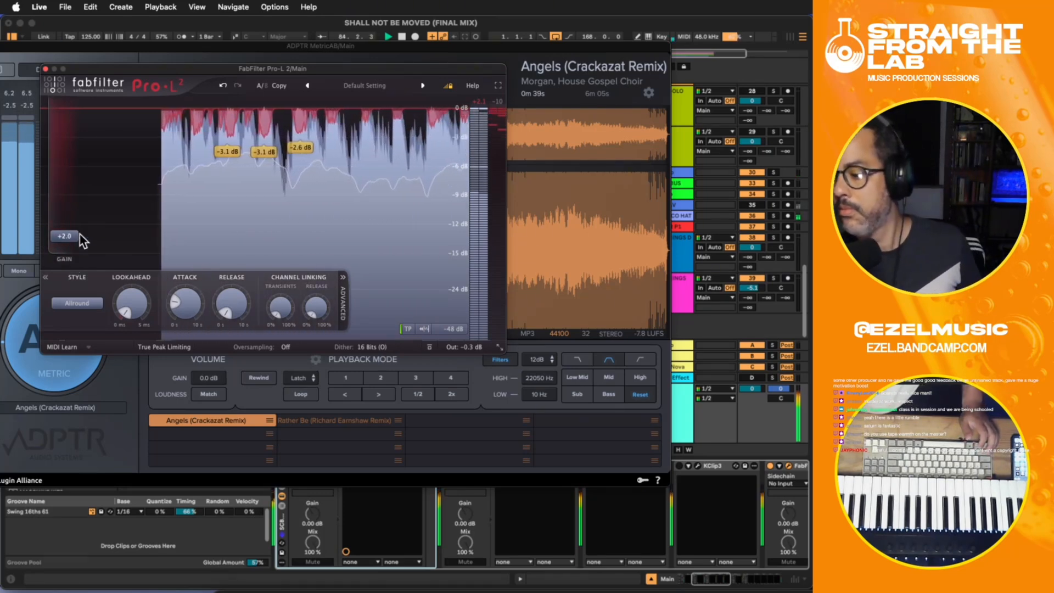
{"action": "left_click_drag", "start_coordinate": [80, 234], "coordinate": [65, 236]}
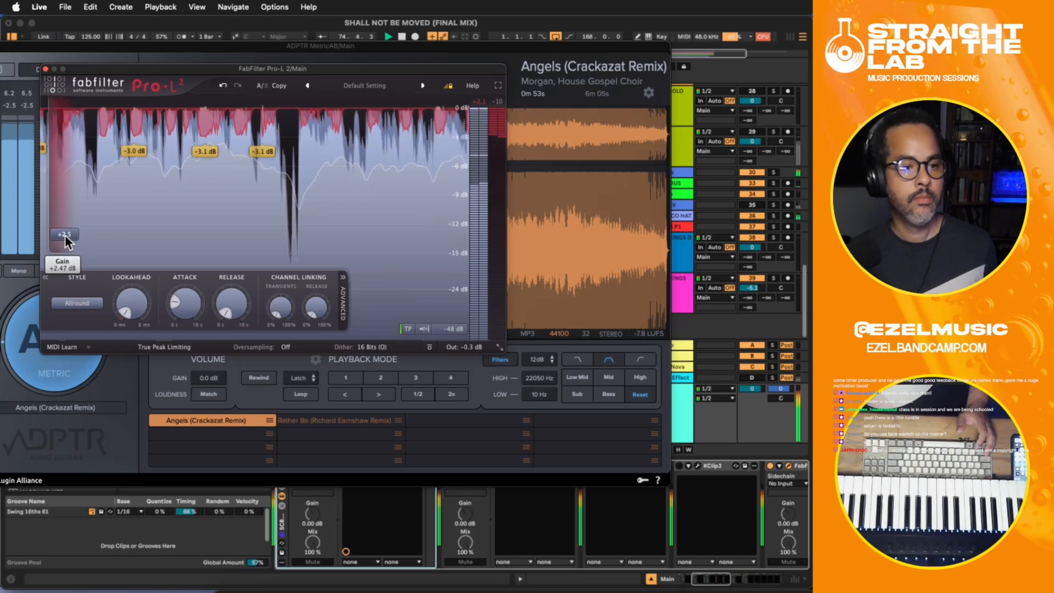
{"action": "left_click", "coordinate": [46, 69]}
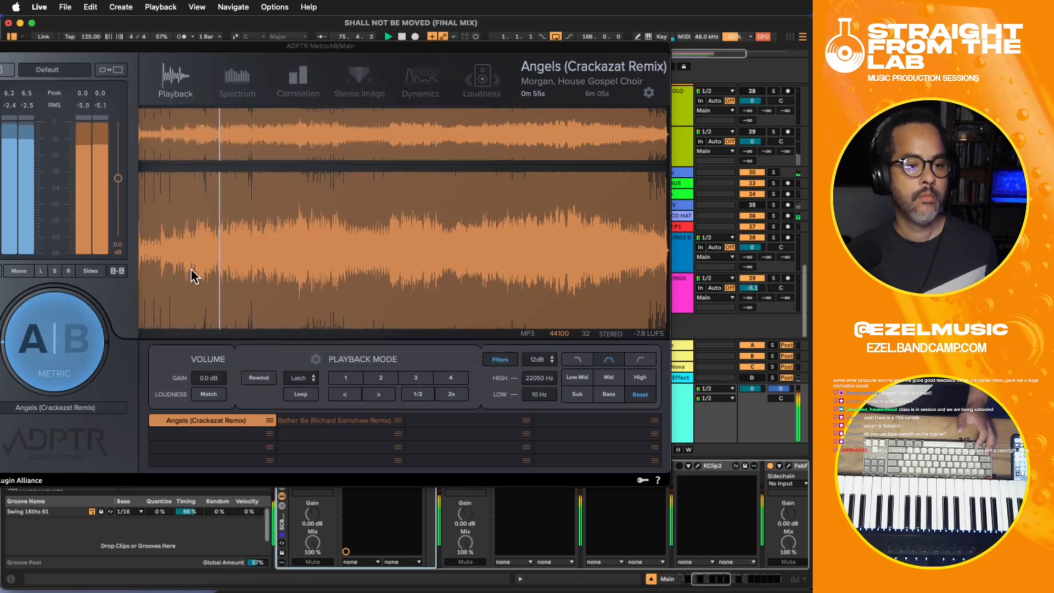
- Compare the mix with the Angels (Crackazat Remix) reference in MetricAB and return to the mix stream
{"action": "left_click", "coordinate": [76, 340]}
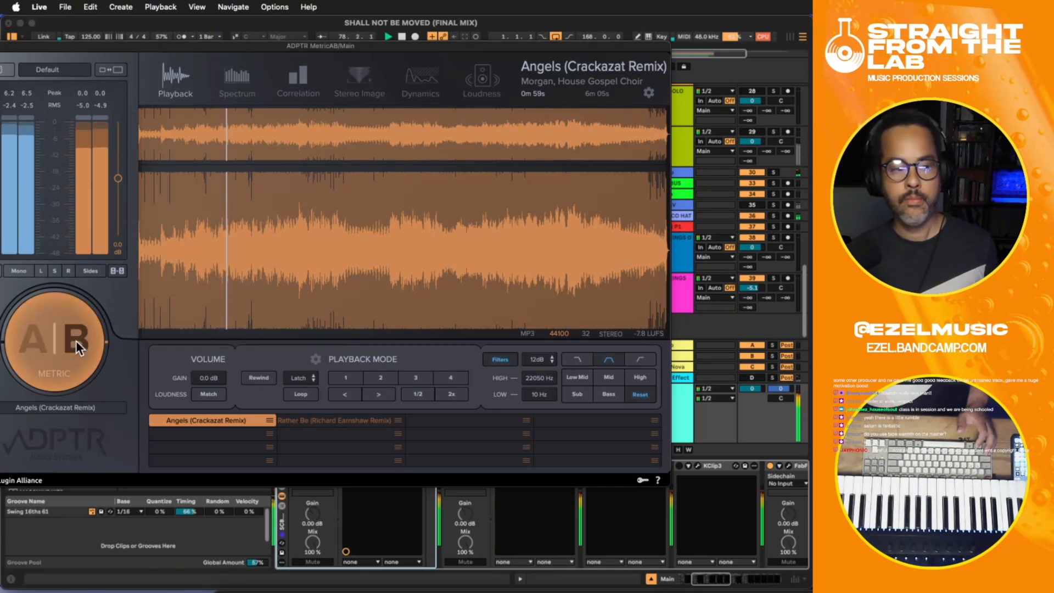
{"action": "left_click", "coordinate": [34, 339]}
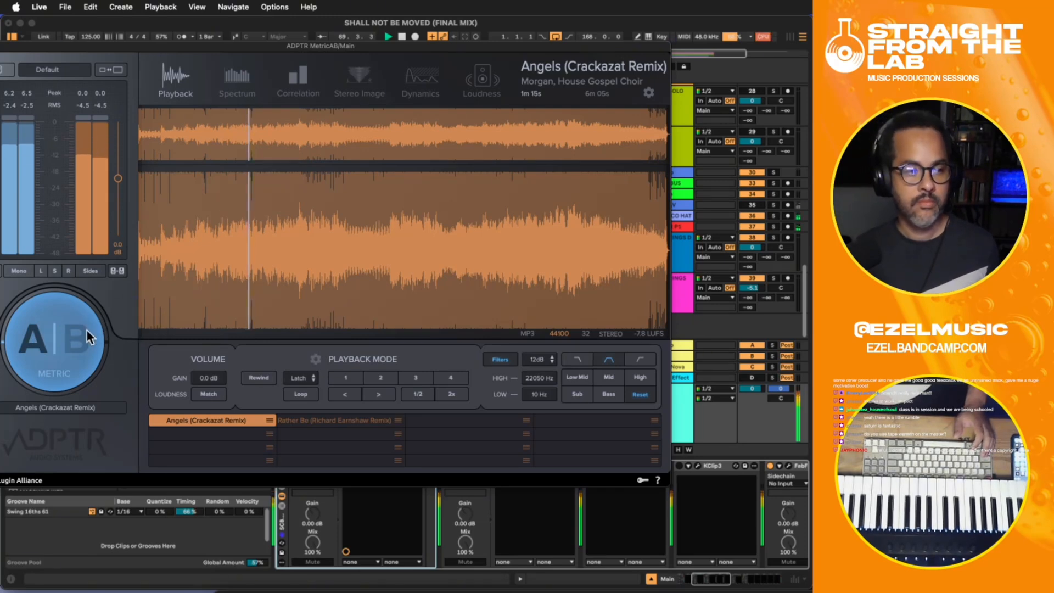
- Play the mix from bar 105 and from bar 129, keeping the MetricAB window accessible
{"action": "left_click_drag", "start_coordinate": [330, 48], "coordinate": [456, 296]}
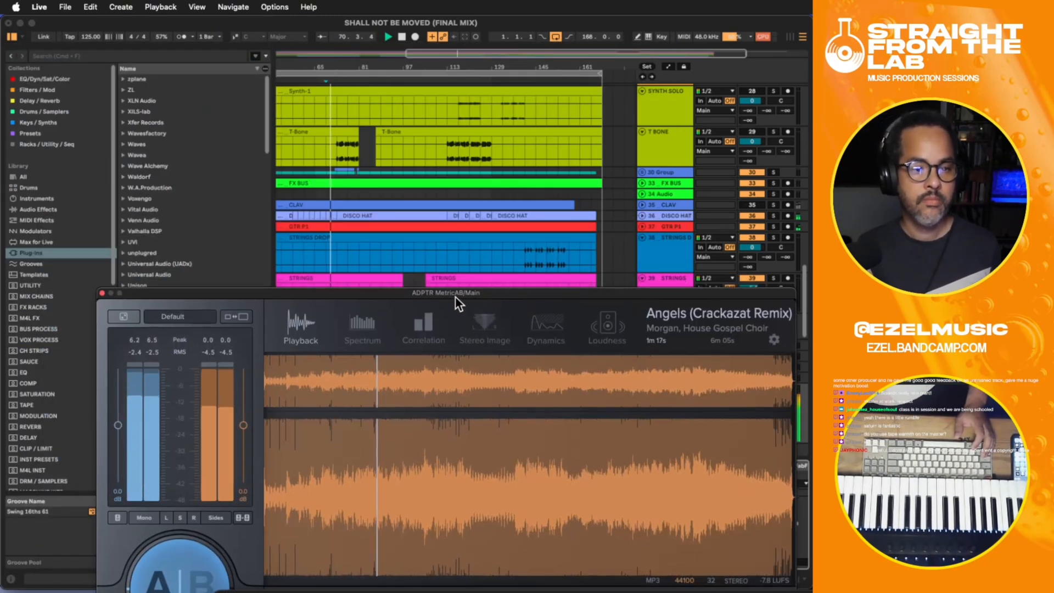
{"action": "left_click", "coordinate": [426, 247]}
{"action": "key", "text": "space"}
{"action": "key", "text": "space"}
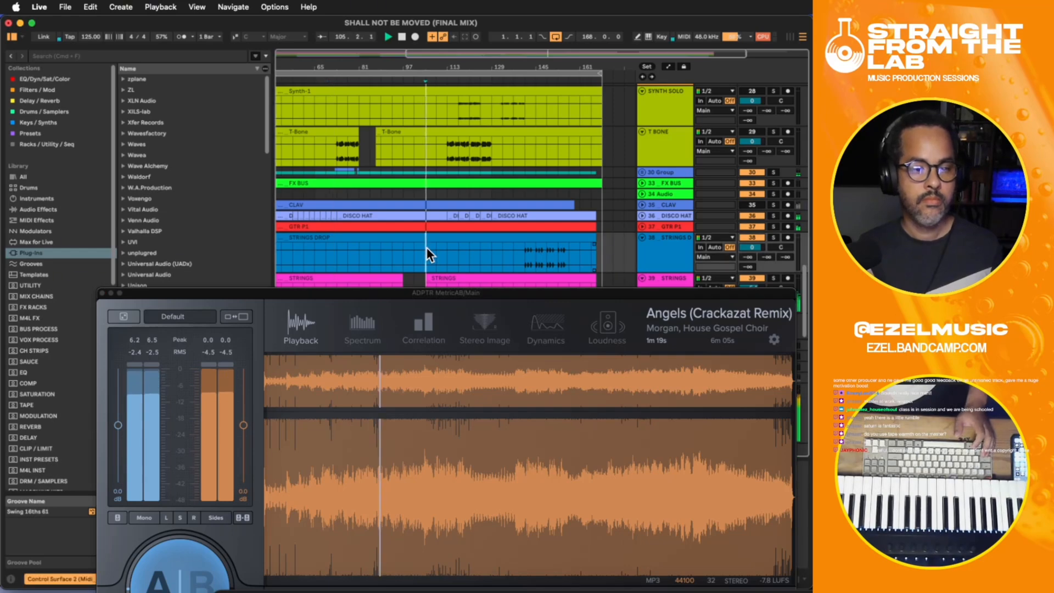
{"action": "left_click", "coordinate": [492, 251]}
{"action": "key", "text": "space"}
{"action": "key", "text": "space"}
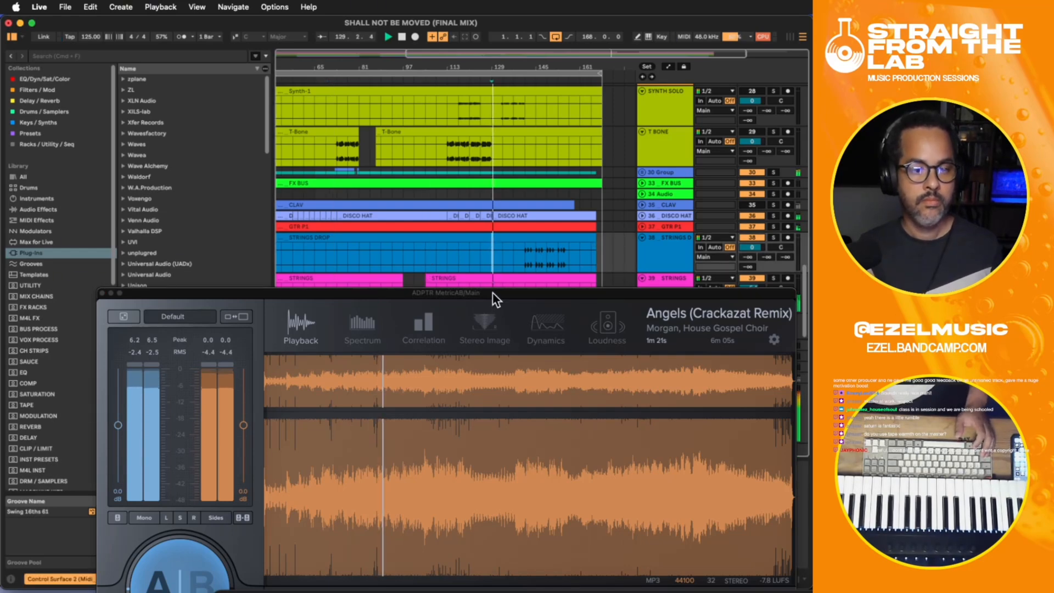
{"action": "mouse_move", "coordinate": [492, 295]}
{"action": "left_mouse_down"}
{"action": "mouse_move", "coordinate": [554, 236]}
{"action": "mouse_move", "coordinate": [464, 116]}
{"action": "left_mouse_up"}
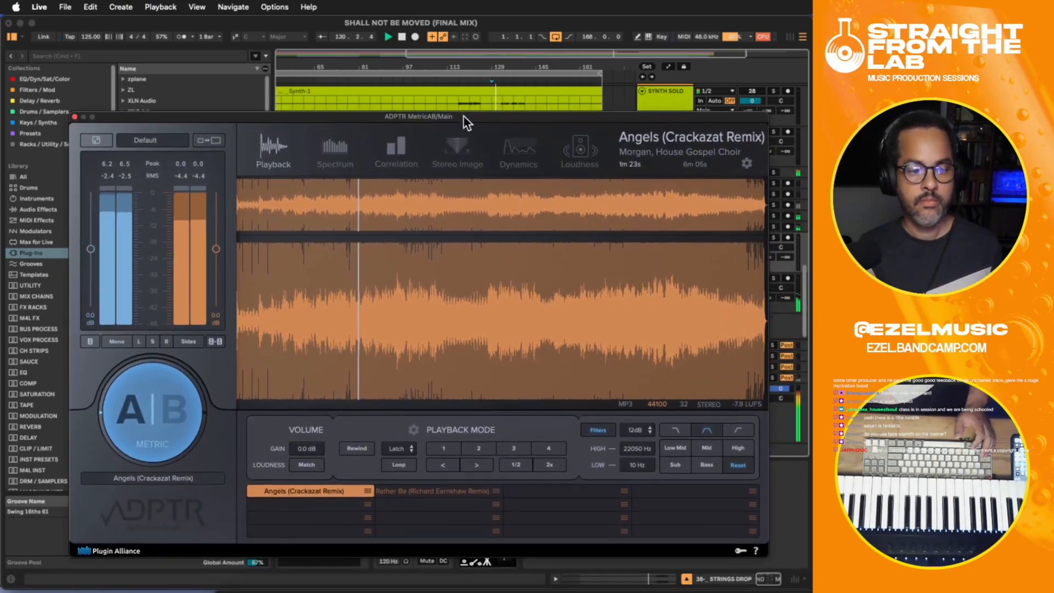
- Compare the mix against the Angels reference around 3:14, return to the mix stream, and stop playback
{"action": "left_click", "coordinate": [173, 403]}
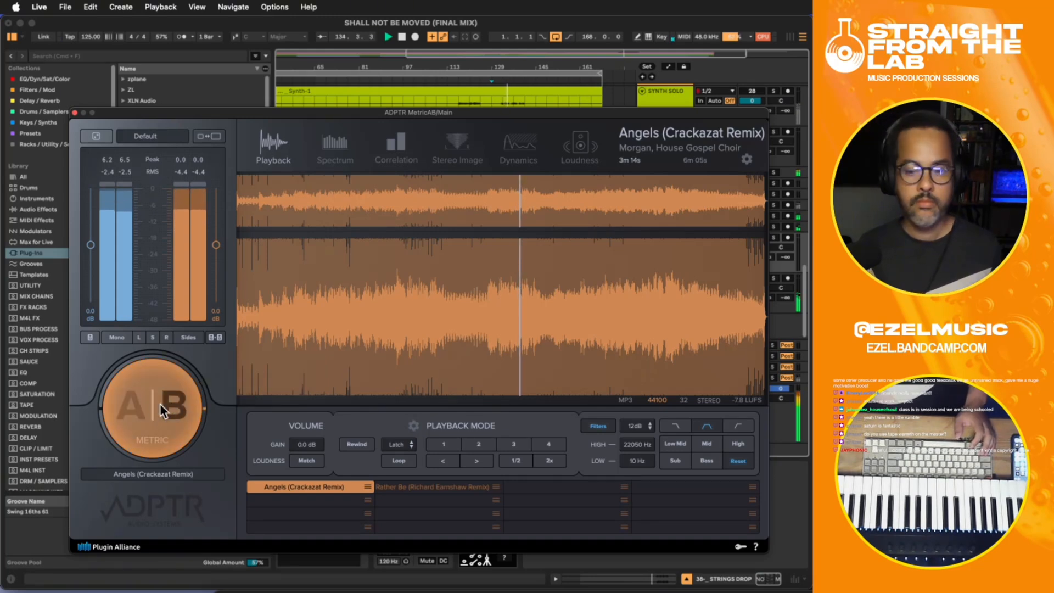
{"action": "left_click", "coordinate": [127, 405]}
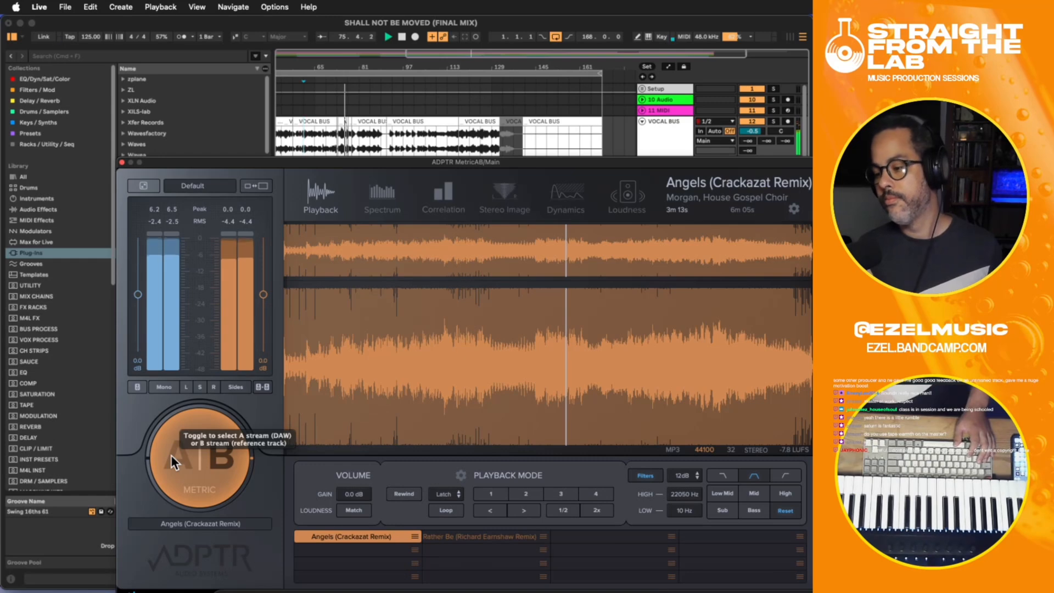
{"action": "left_click", "coordinate": [170, 456]}
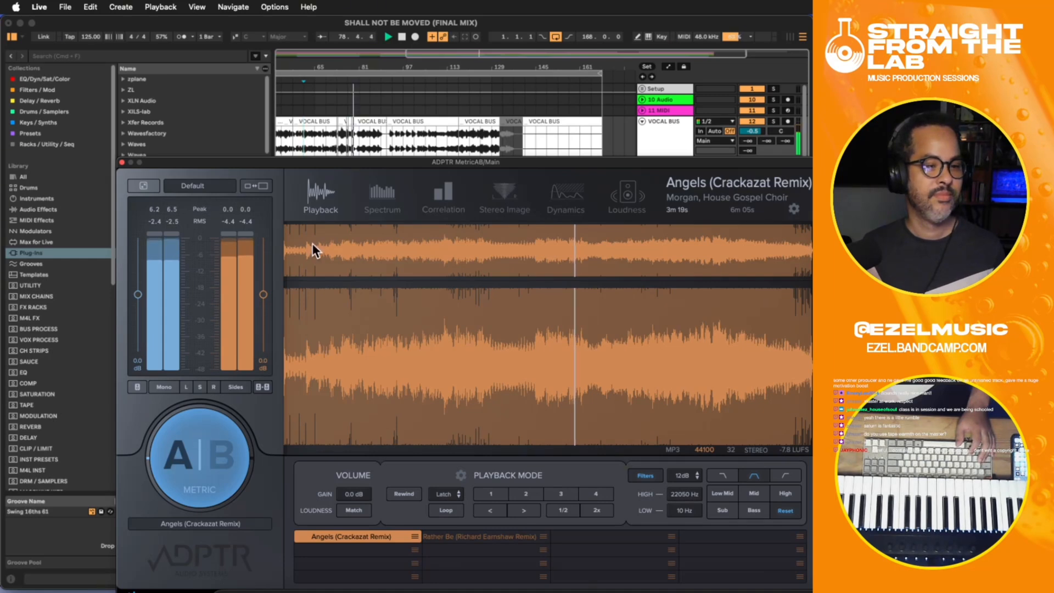
{"action": "key", "text": "space"}
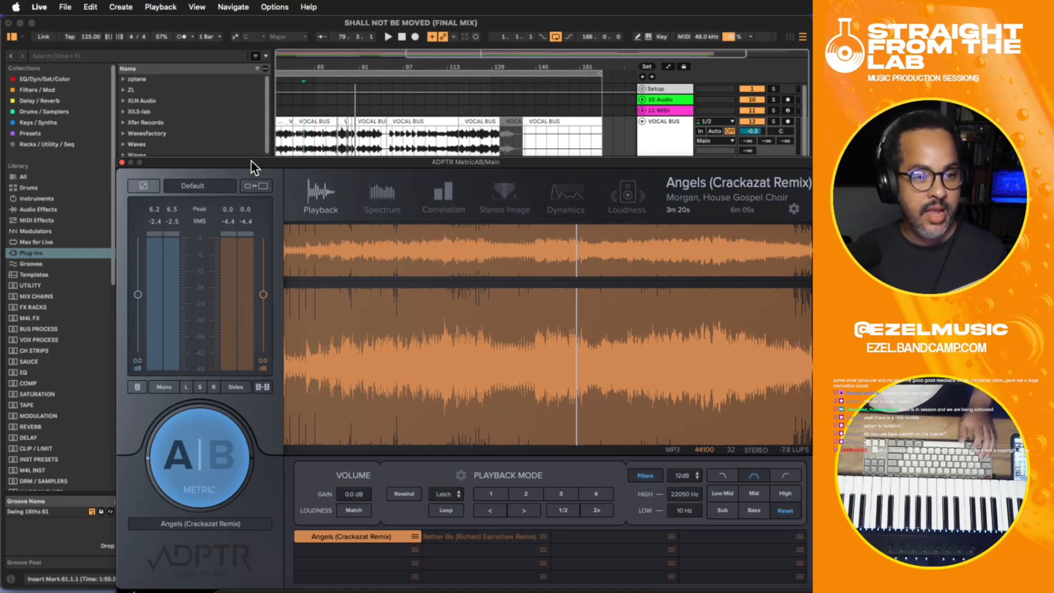
{"action": "left_click_drag", "start_coordinate": [251, 160], "coordinate": [310, 141]}
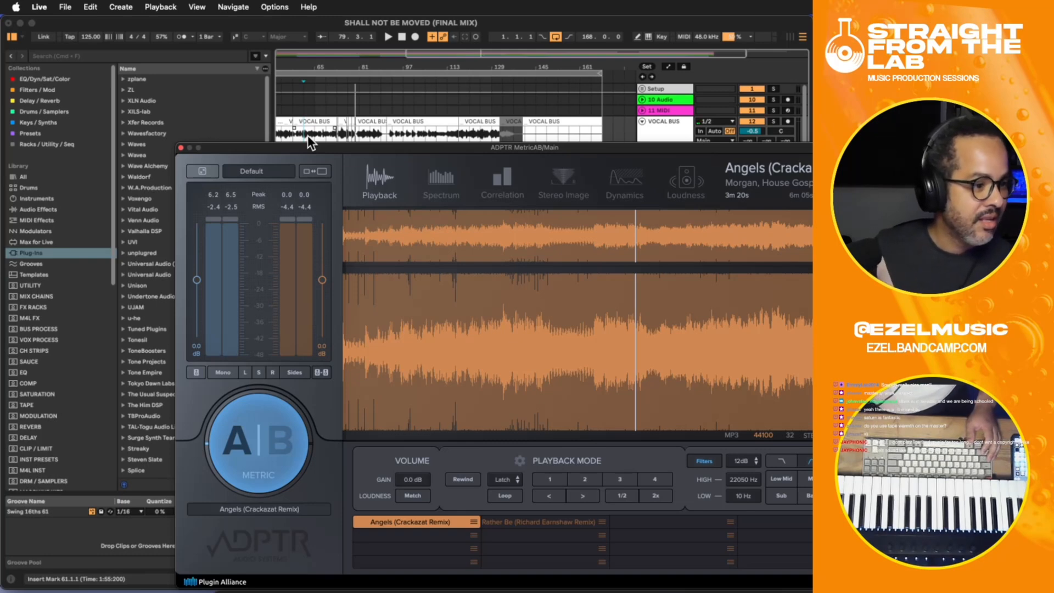
{"action": "left_click", "coordinate": [307, 134]}
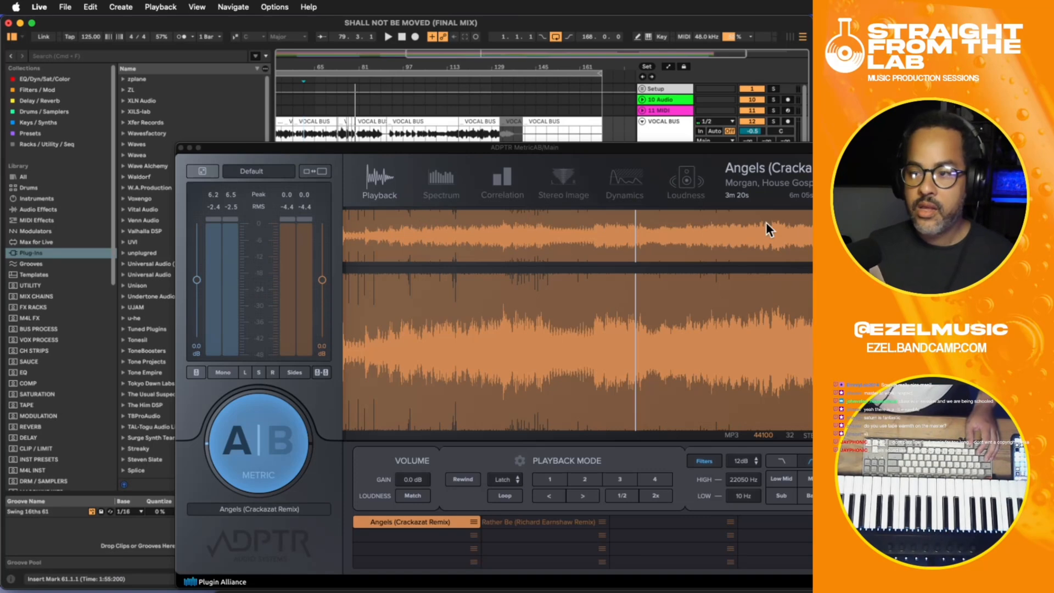
{"action": "key", "text": "super+Tab"}
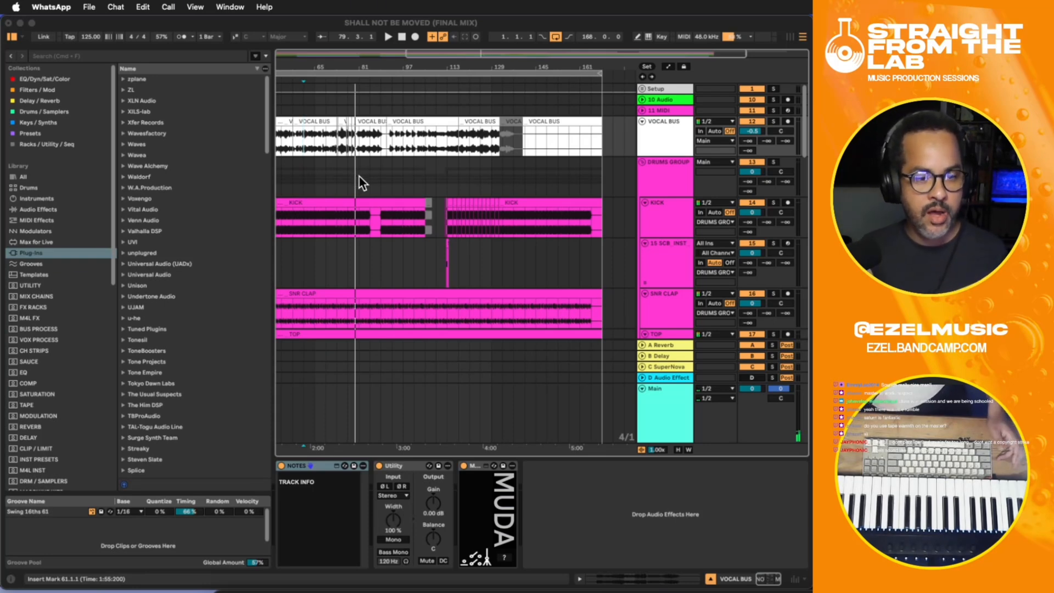
{"action": "left_click", "coordinate": [338, 218]}
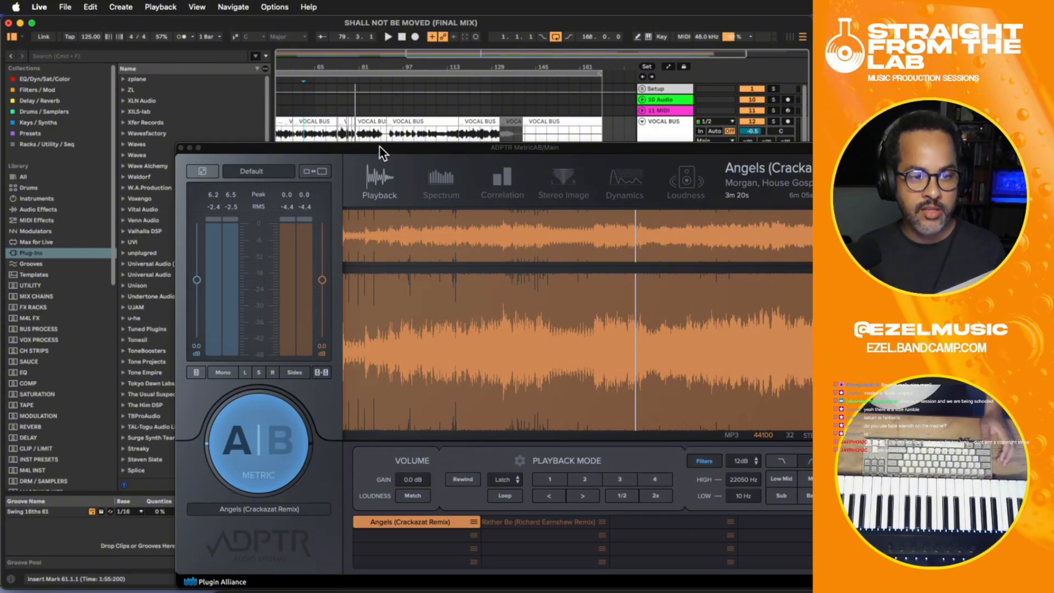
{"action": "left_click_drag", "start_coordinate": [381, 168], "coordinate": [409, 179]}
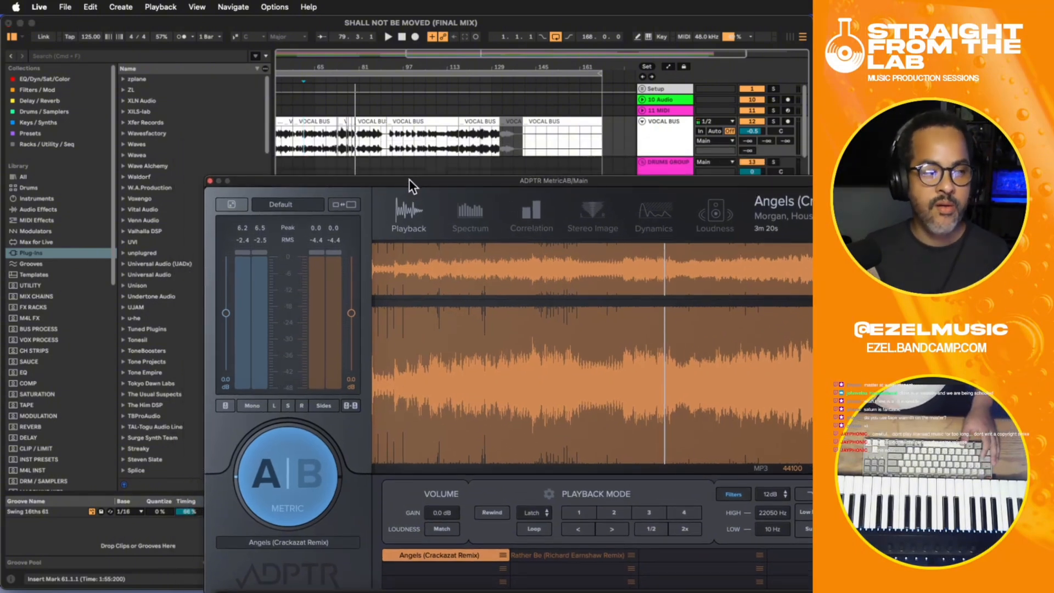
- Play the mix from bar 61 and compare it against a late section of the Angels reference in MetricAB
{"action": "key", "text": "space"}
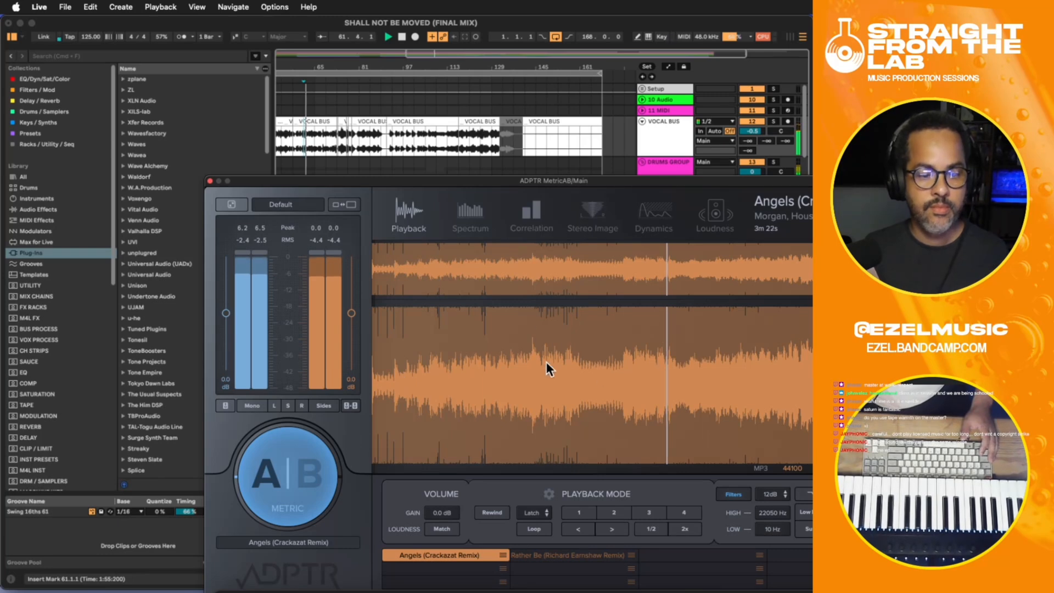
{"action": "left_click", "coordinate": [790, 374]}
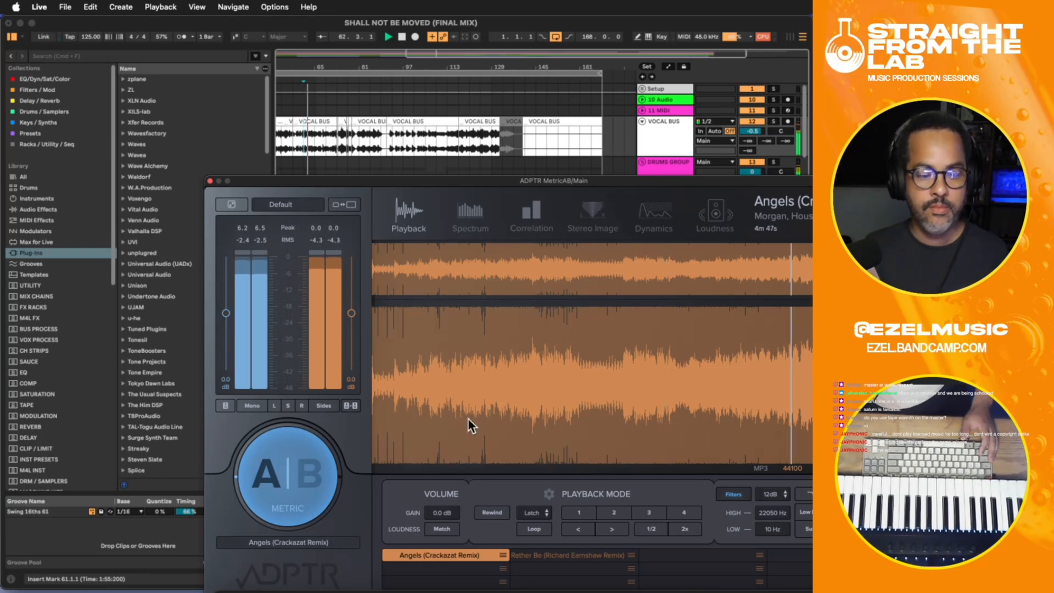
{"action": "left_click", "coordinate": [315, 470]}
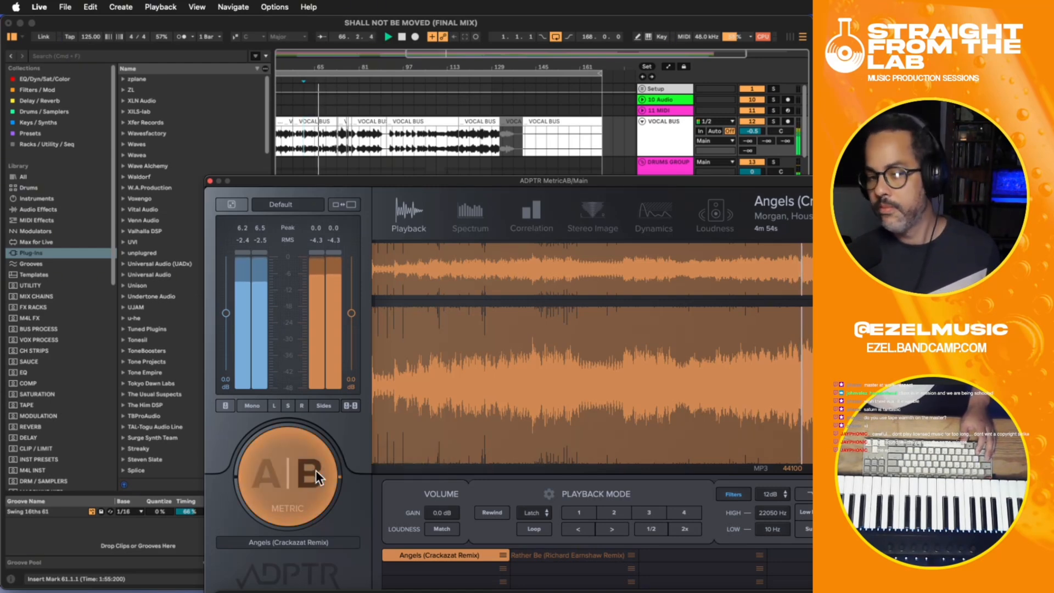
{"action": "left_click", "coordinate": [263, 471]}
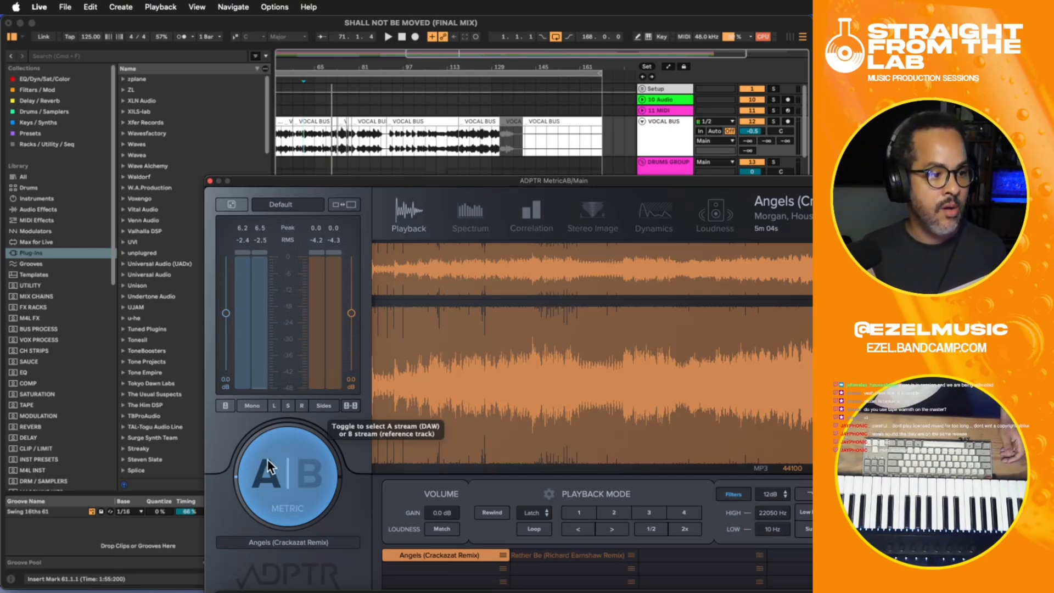
- Replay the mix from bar 61, switching to the Angels reference and back to the mix stream
{"action": "key", "text": "space"}
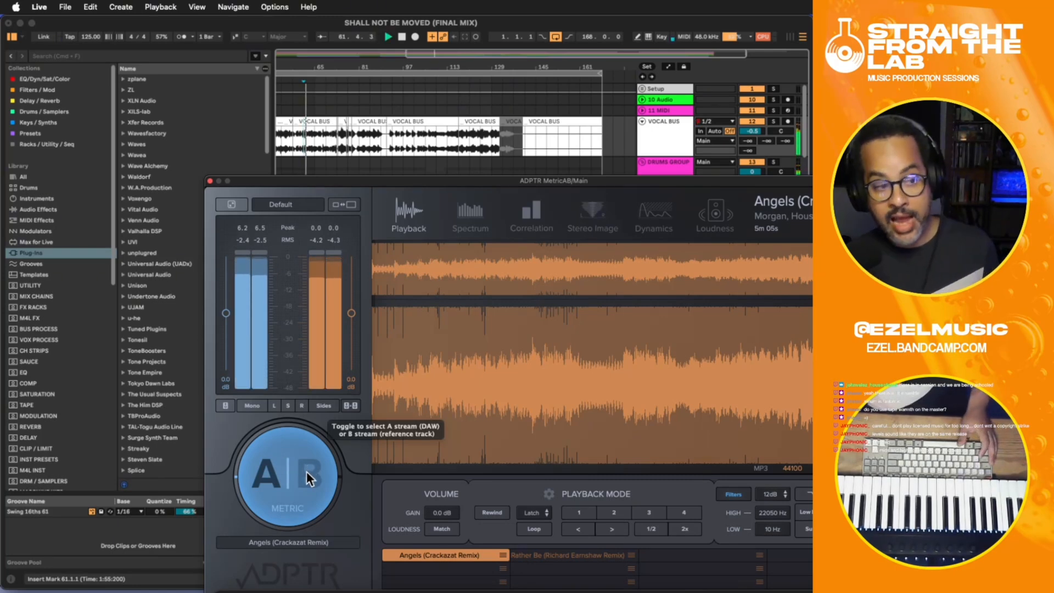
{"action": "left_click", "coordinate": [307, 472]}
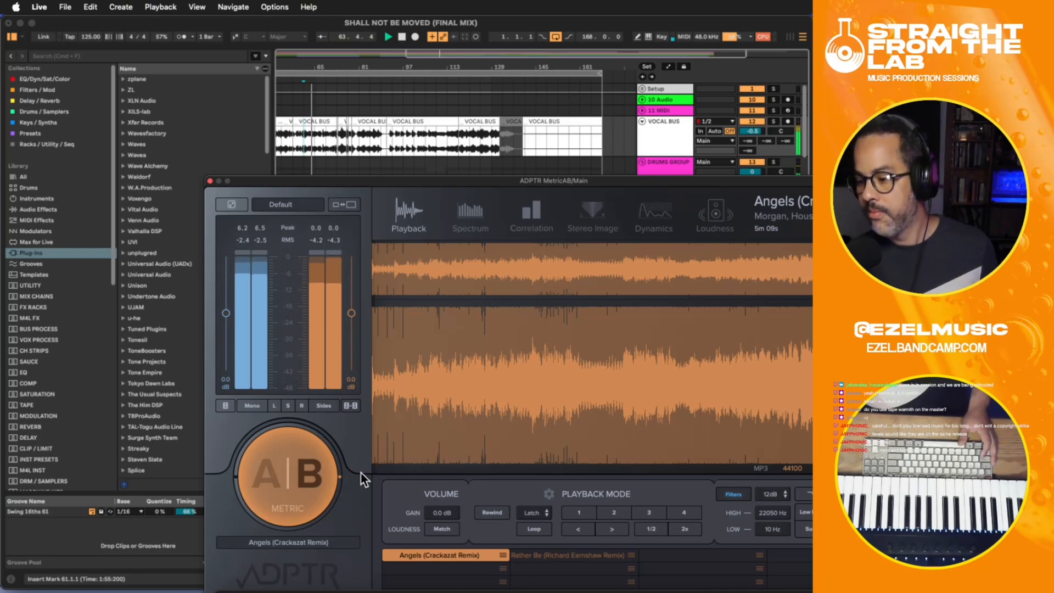
{"action": "left_click", "coordinate": [265, 472]}
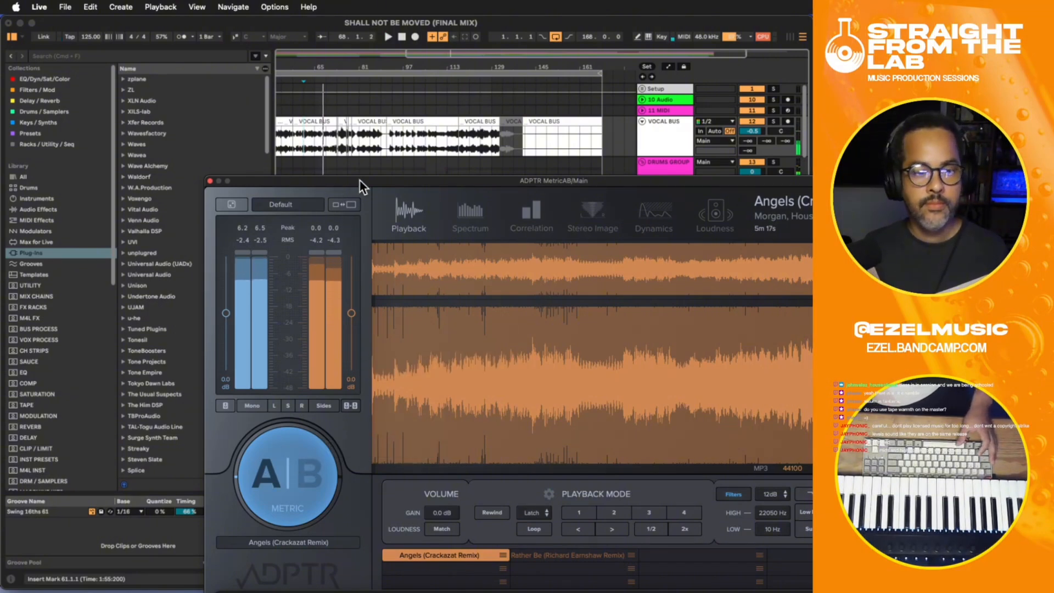
- Move the MetricAB window clear of the tracks and play the mix briefly from bar 61
{"action": "left_click_drag", "start_coordinate": [364, 177], "coordinate": [381, 342]}
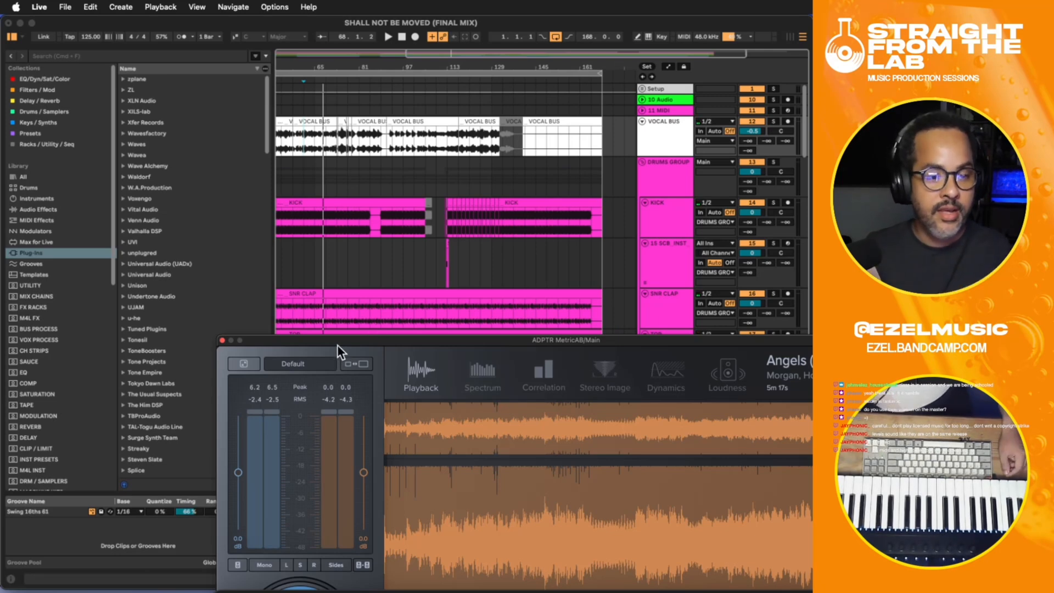
{"action": "left_click_drag", "start_coordinate": [337, 346], "coordinate": [366, 341]}
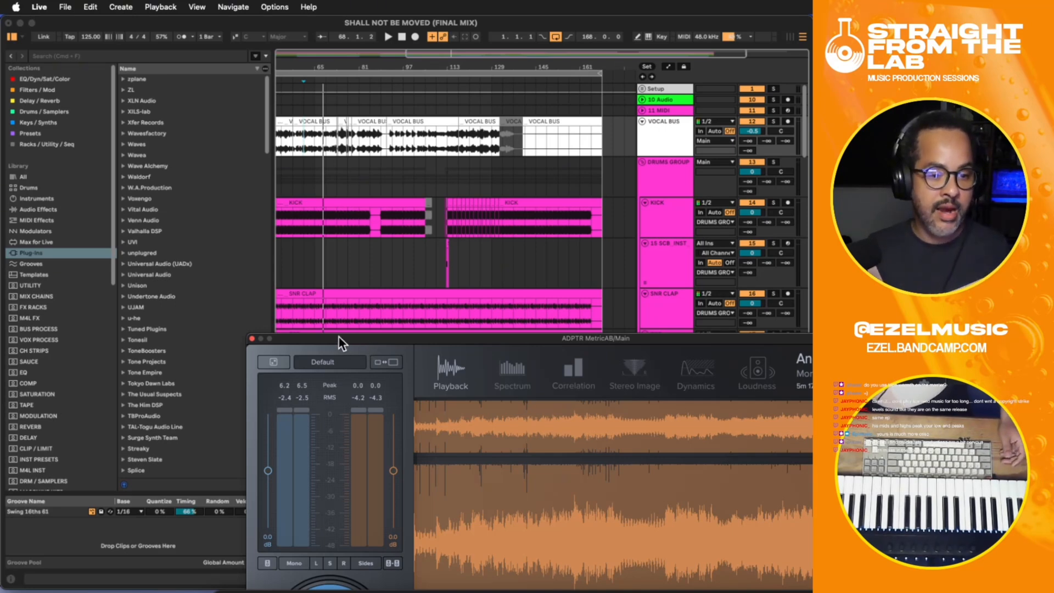
{"action": "left_click", "coordinate": [305, 301]}
{"action": "key", "text": "space"}
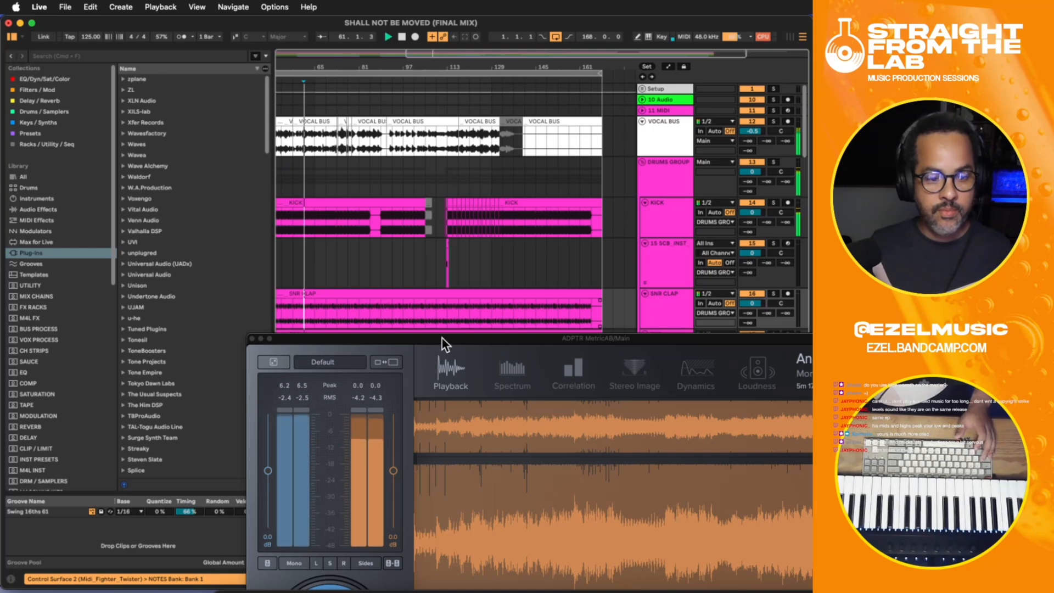
{"action": "left_click_drag", "start_coordinate": [502, 339], "coordinate": [452, 220]}
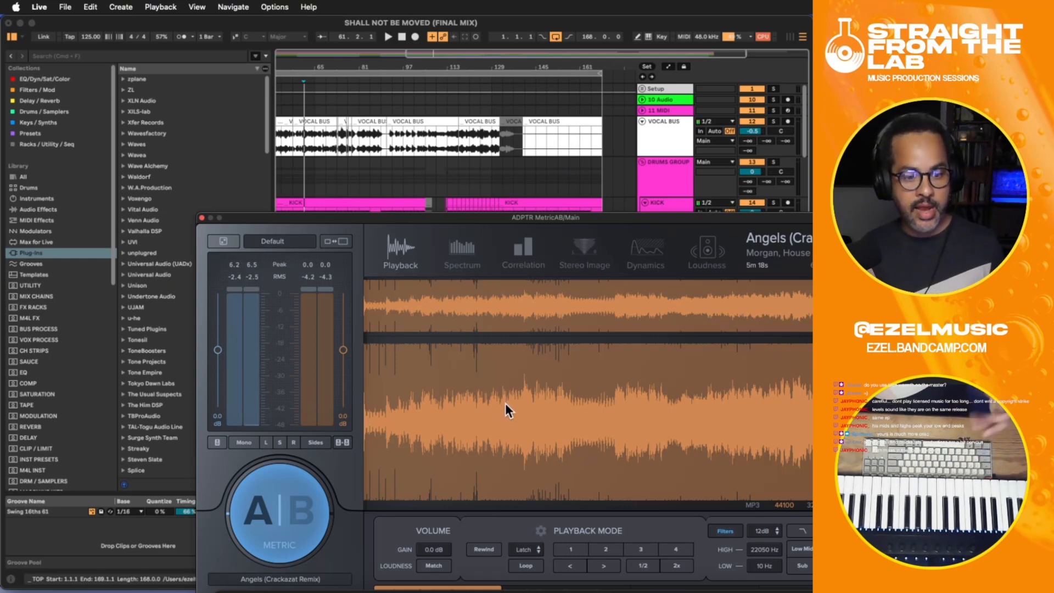
- Cue the Angels reference to about 1:50 and 0:51 in MetricAB and compare it with the mix during playback
{"action": "left_click", "coordinate": [524, 414]}
{"action": "key", "text": "space"}
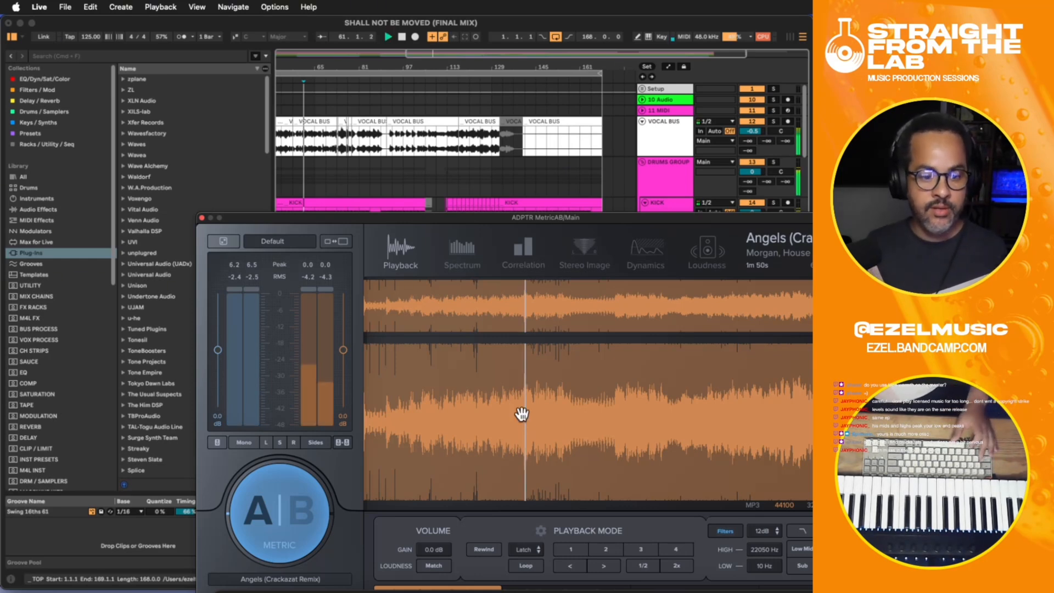
{"action": "left_click", "coordinate": [298, 512]}
{"action": "left_click", "coordinate": [440, 426]}
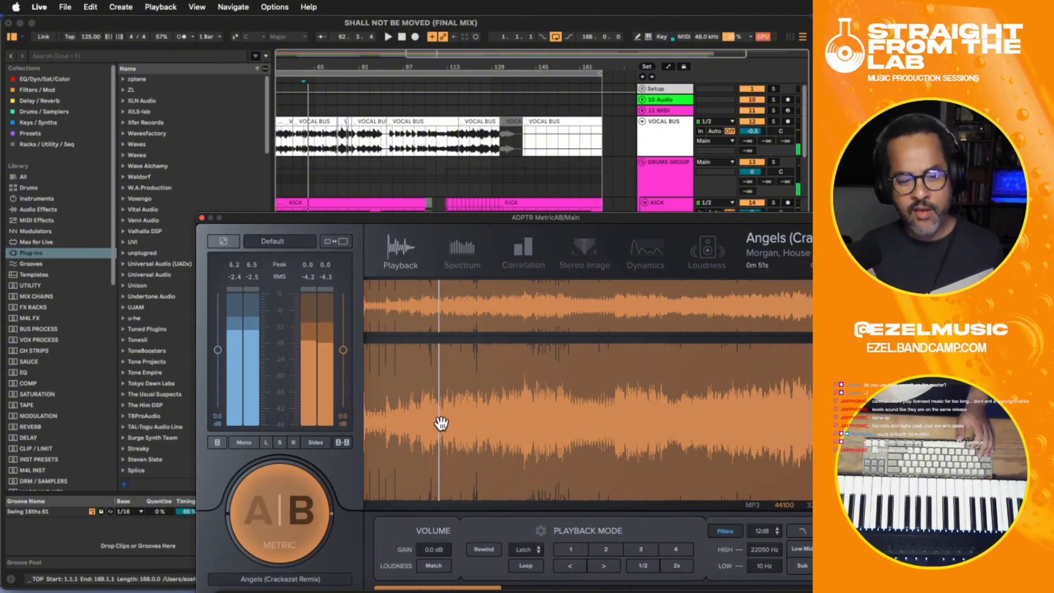
{"action": "left_click", "coordinate": [259, 513]}
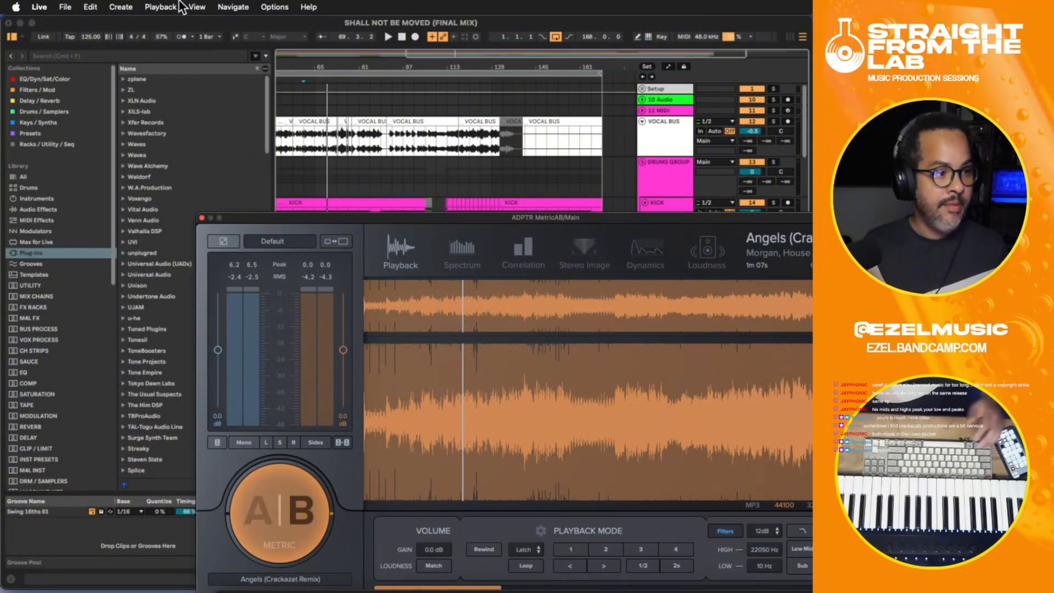
- Close MetricAB and place the insert marker at bar 65 on the KICK track
{"action": "left_click", "coordinate": [203, 218]}
{"action": "left_click", "coordinate": [314, 220]}
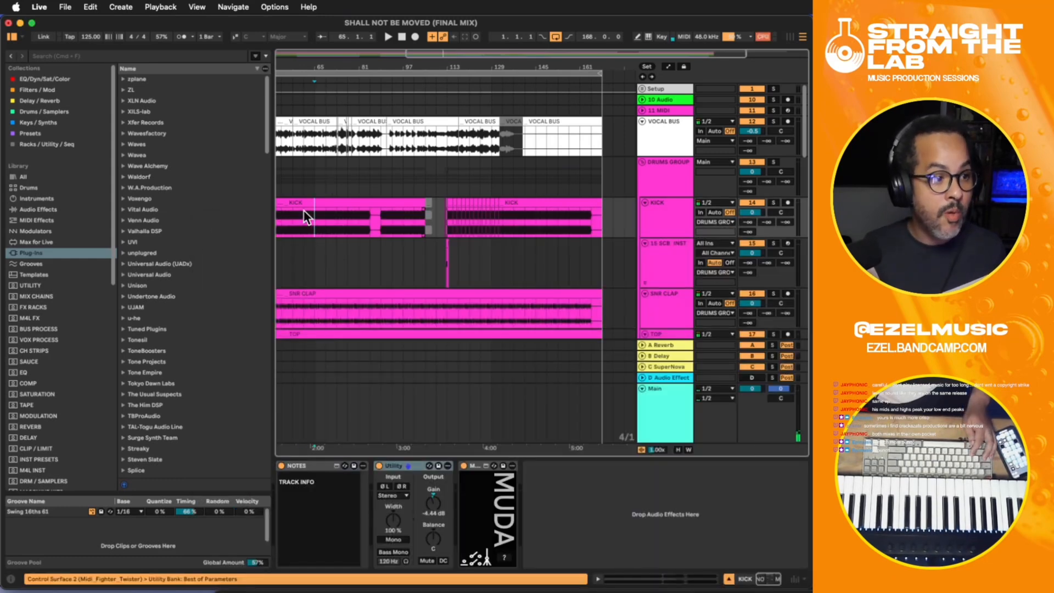